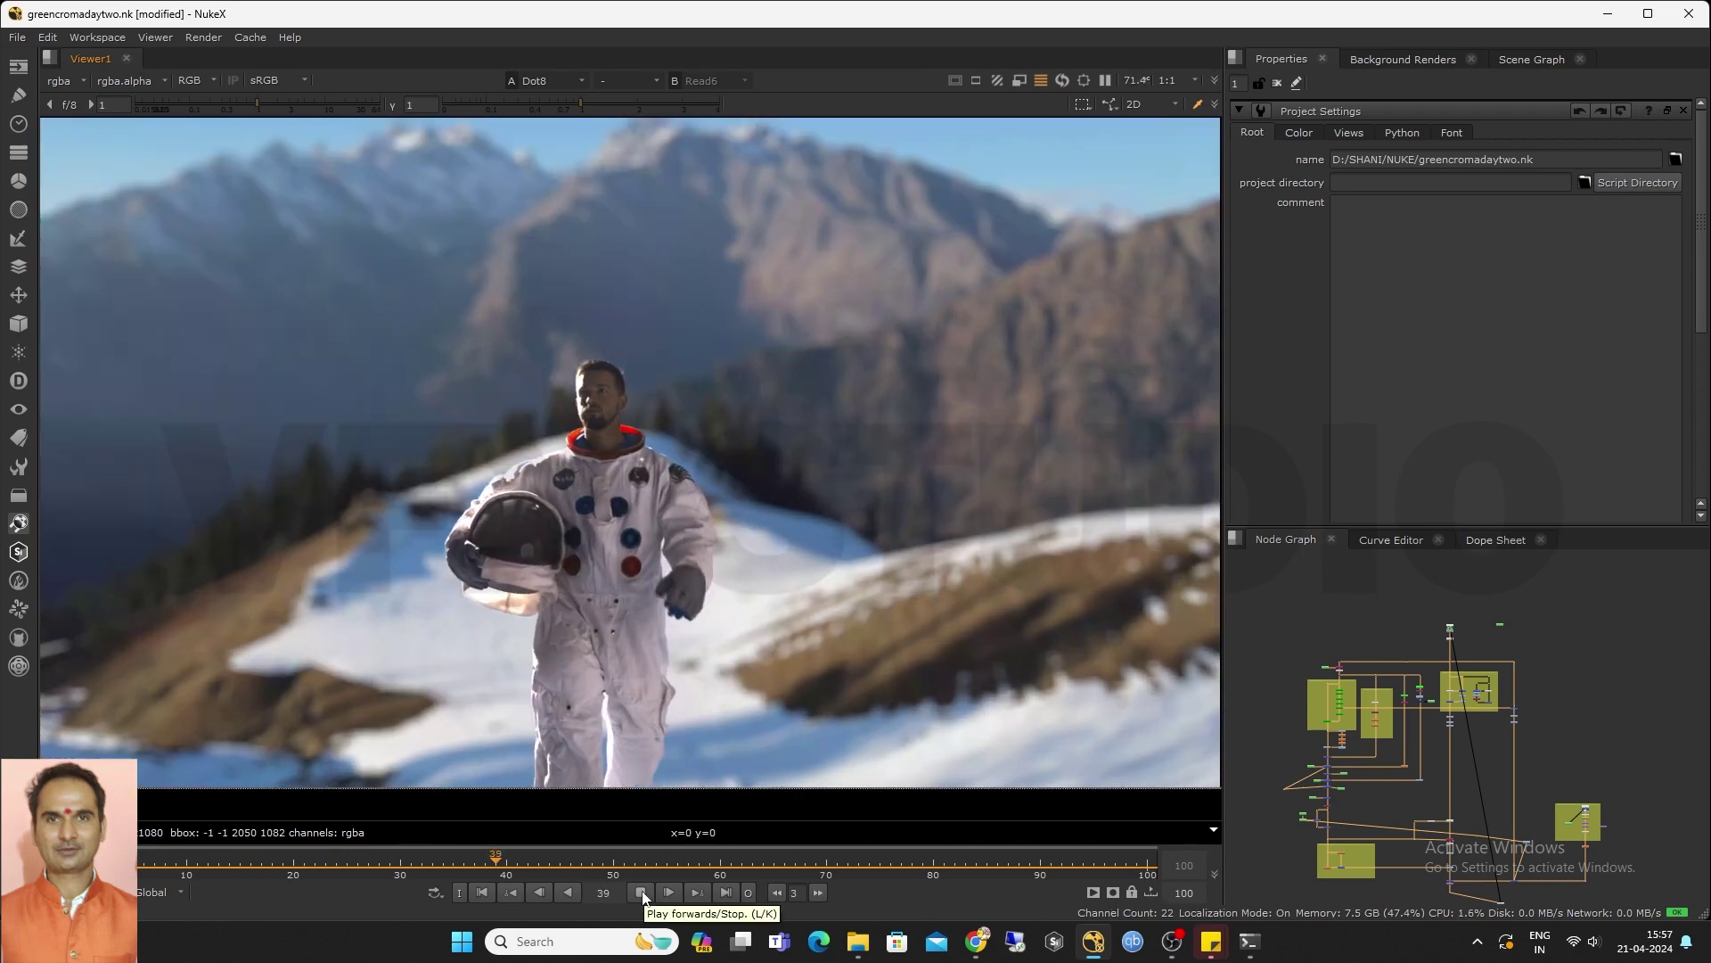
# Stop playback and show the Denoise1 output and the Read6 green-screen plate in the viewer
pyautogui.click(642, 892)
pyautogui.scroll(3, 1467, 640)
pyautogui.moveTo(1467, 641); pyautogui.dragTo(1488, 650)
pyautogui.press('1')
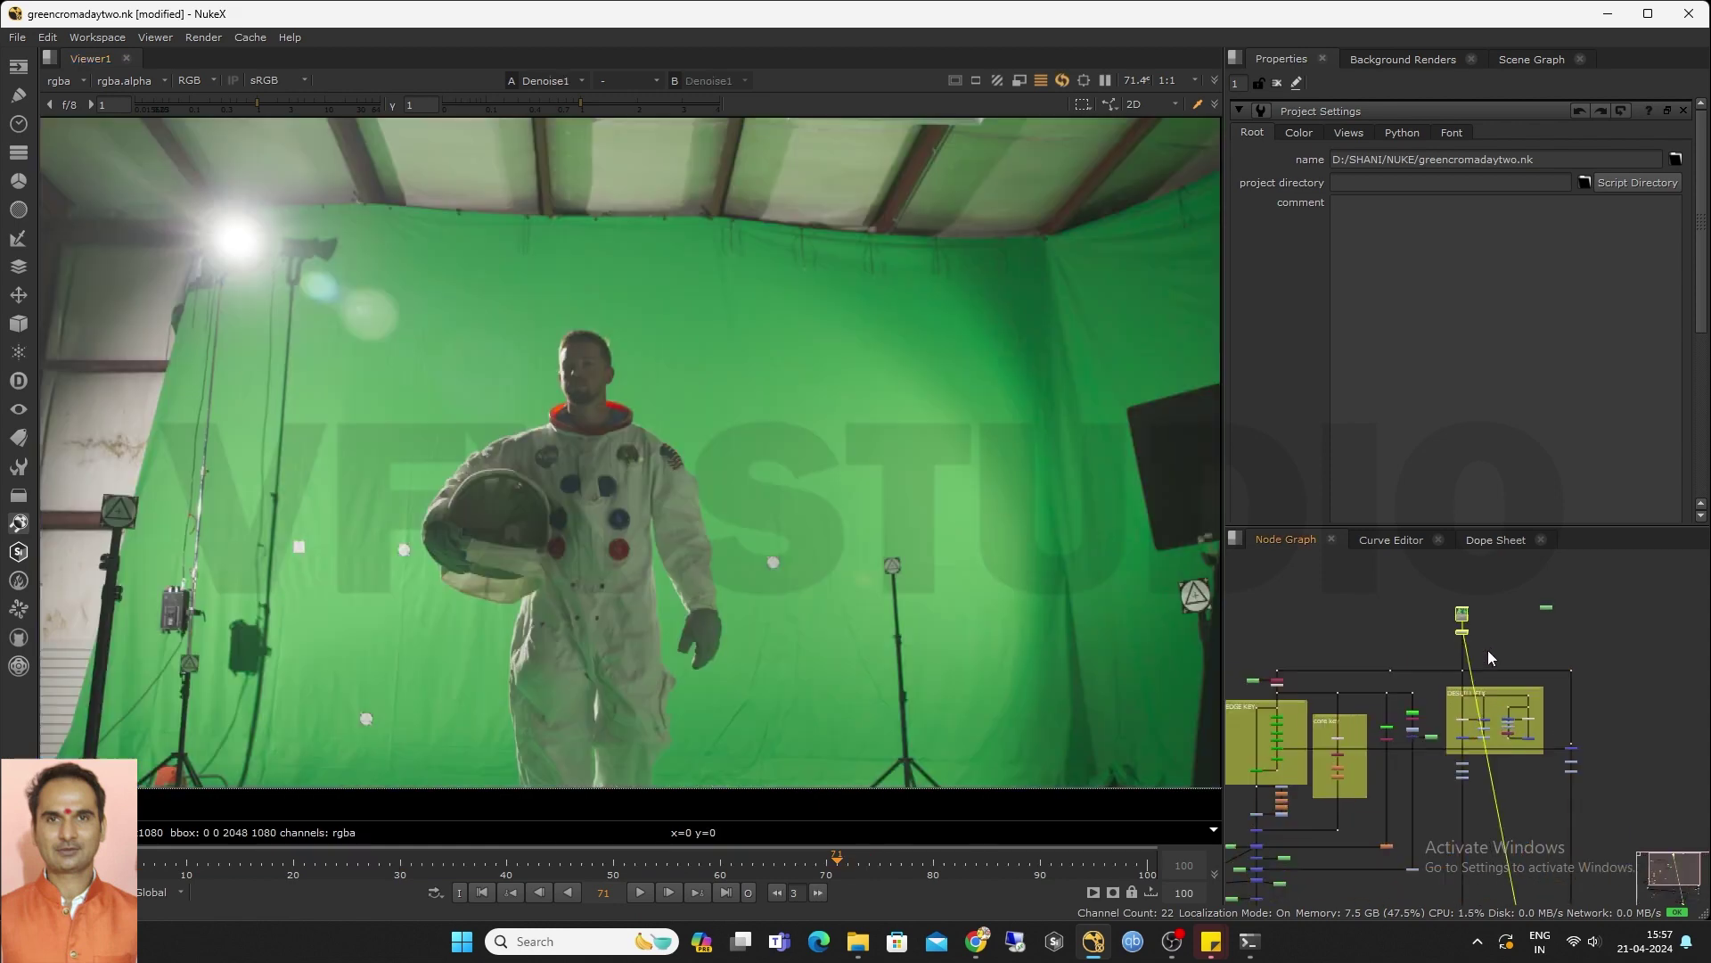
pyautogui.press('f')
pyautogui.click(1462, 614)
pyautogui.press('1')
# Examine the node graph down to the final merge nodes and bring the finished composite back into the viewer
pyautogui.moveTo(1339, 669); pyautogui.dragTo(1382, 516, button='middle')
pyautogui.moveTo(1327, 861); pyautogui.dragTo(1340, 784, button='middle')
pyautogui.moveTo(1470, 811); pyautogui.dragTo(1408, 788, button='middle')
pyautogui.scroll(4, 1453, 774)
pyautogui.click(1464, 757)
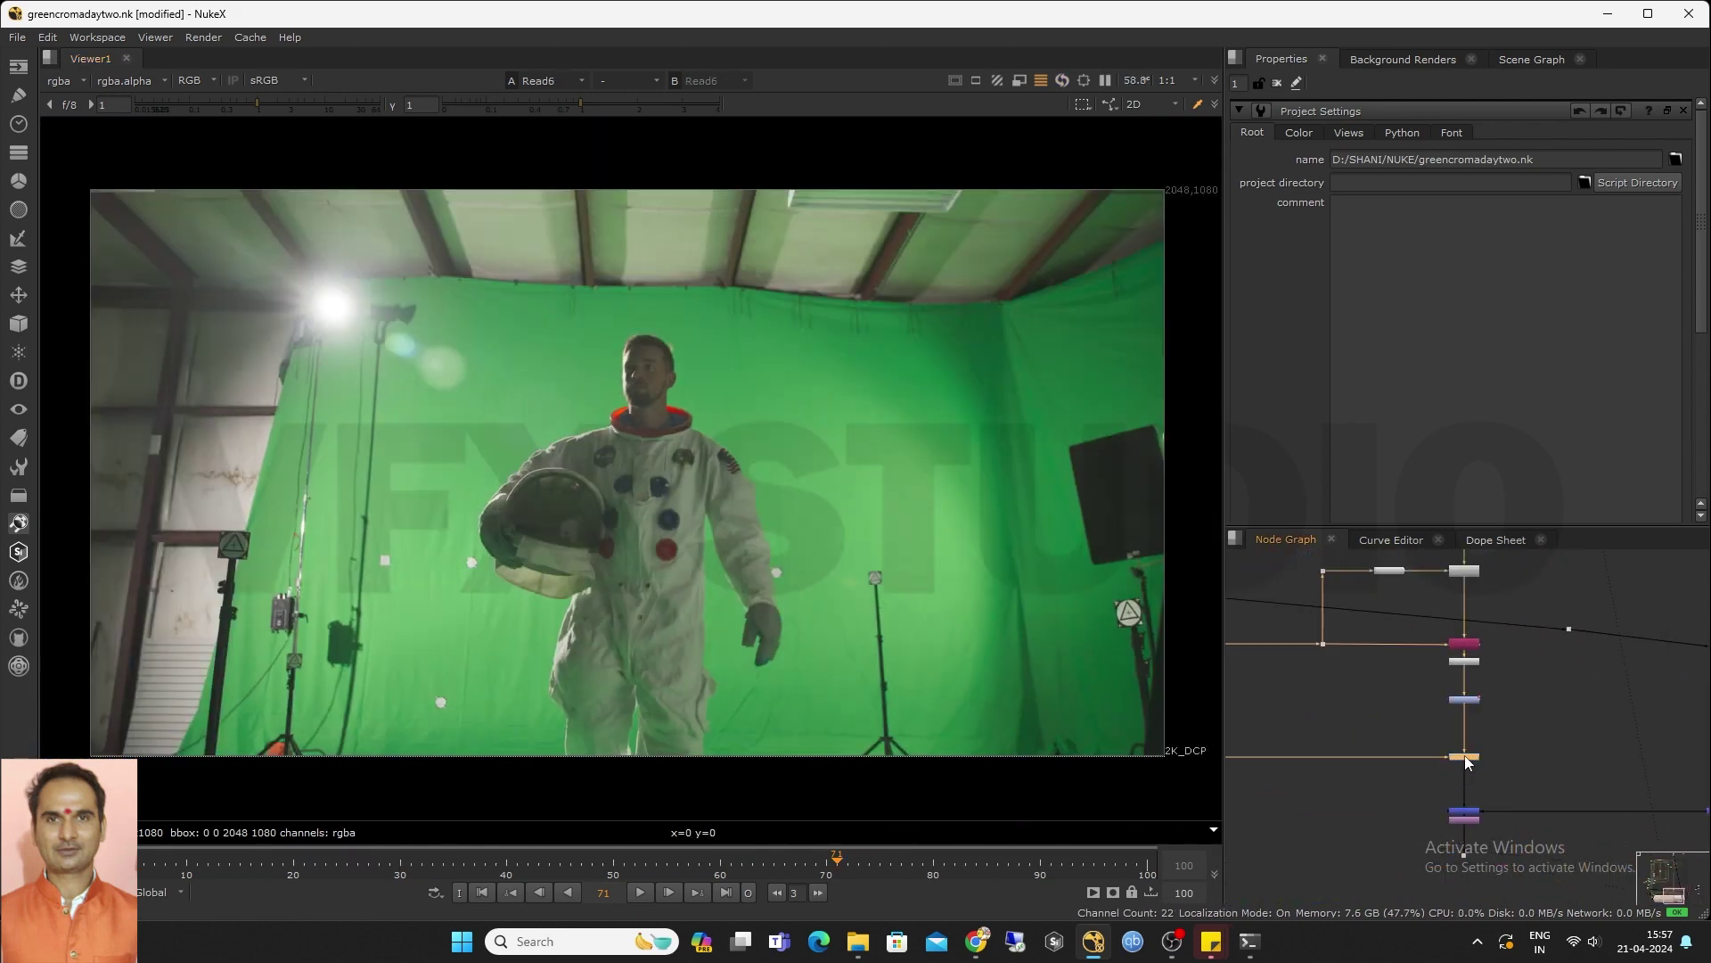
pyautogui.press('d')
pyautogui.scroll(-4, 1451, 629)
pyautogui.scroll(3, 1448, 749)
pyautogui.moveTo(1436, 768); pyautogui.dragTo(1504, 744)
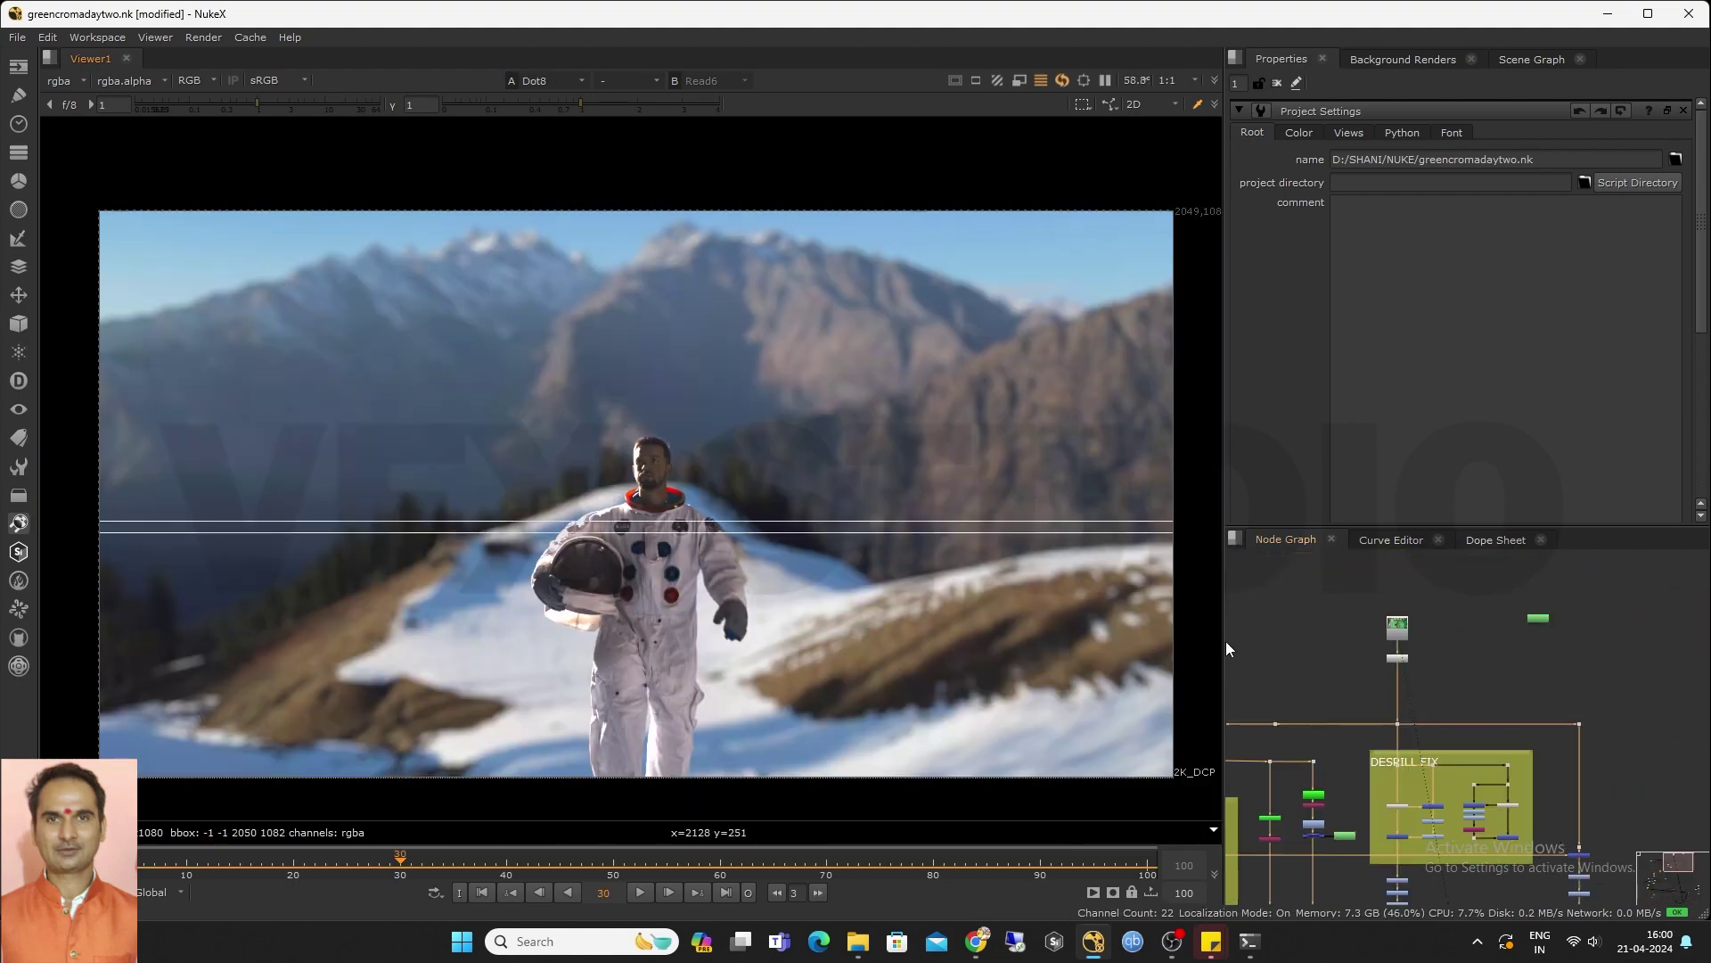
# Enlarge the Node Graph pane by narrowing the viewer and shortening the Properties pane
pyautogui.moveTo(1227, 640); pyautogui.dragTo(1017, 639)
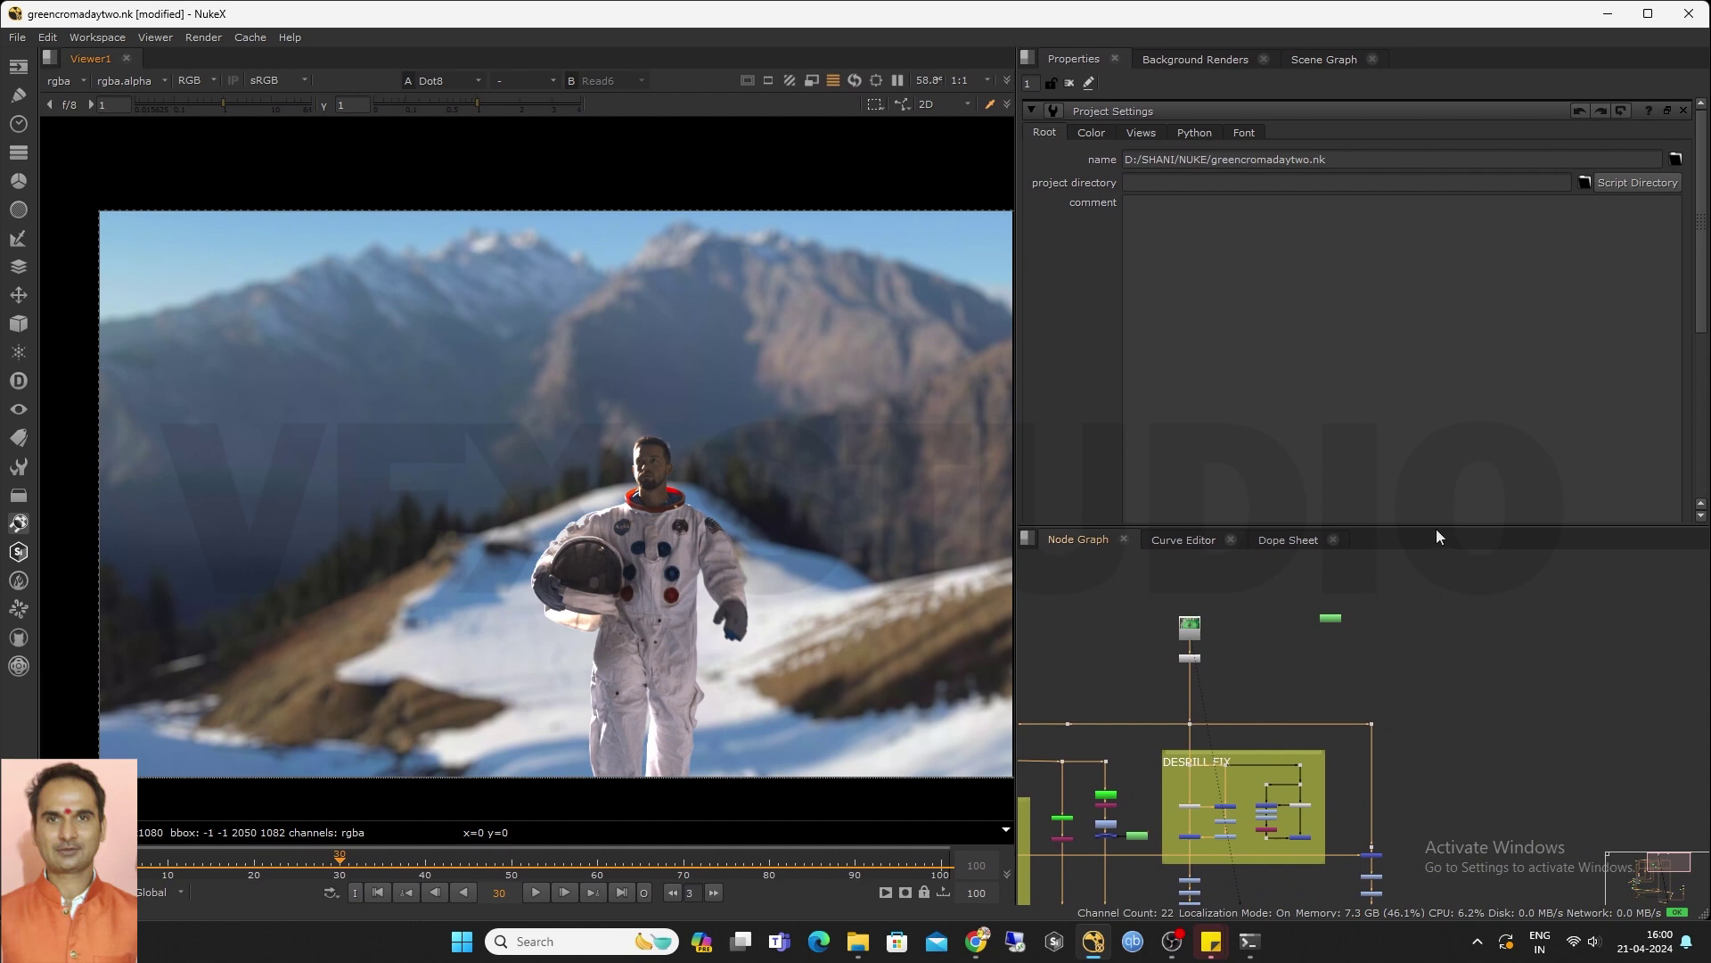
pyautogui.moveTo(1436, 526); pyautogui.dragTo(1449, 369)
pyautogui.moveTo(1376, 513); pyautogui.dragTo(1534, 494, button='middle')
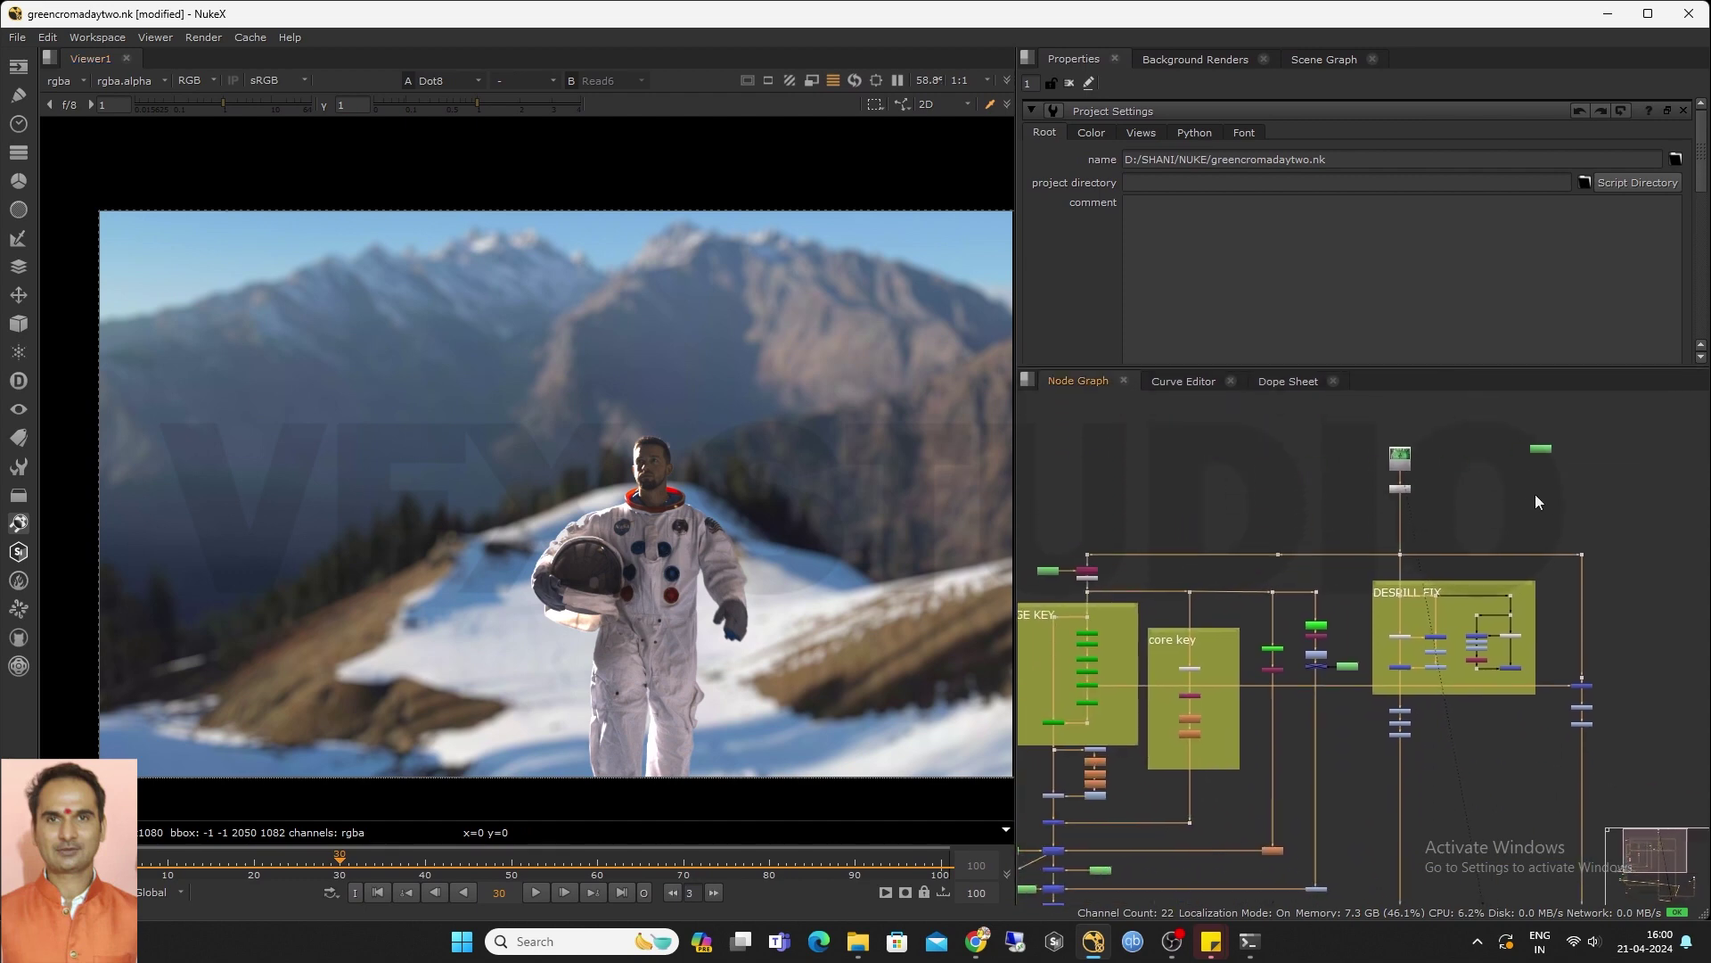
# Show the Read6 plate in the viewer and examine the branches leading to the EDGE KEY and core key backdrops
pyautogui.scroll(5, 1421, 478)
pyautogui.moveTo(1383, 447); pyautogui.dragTo(1389, 529, button='middle')
pyautogui.click(1377, 519)
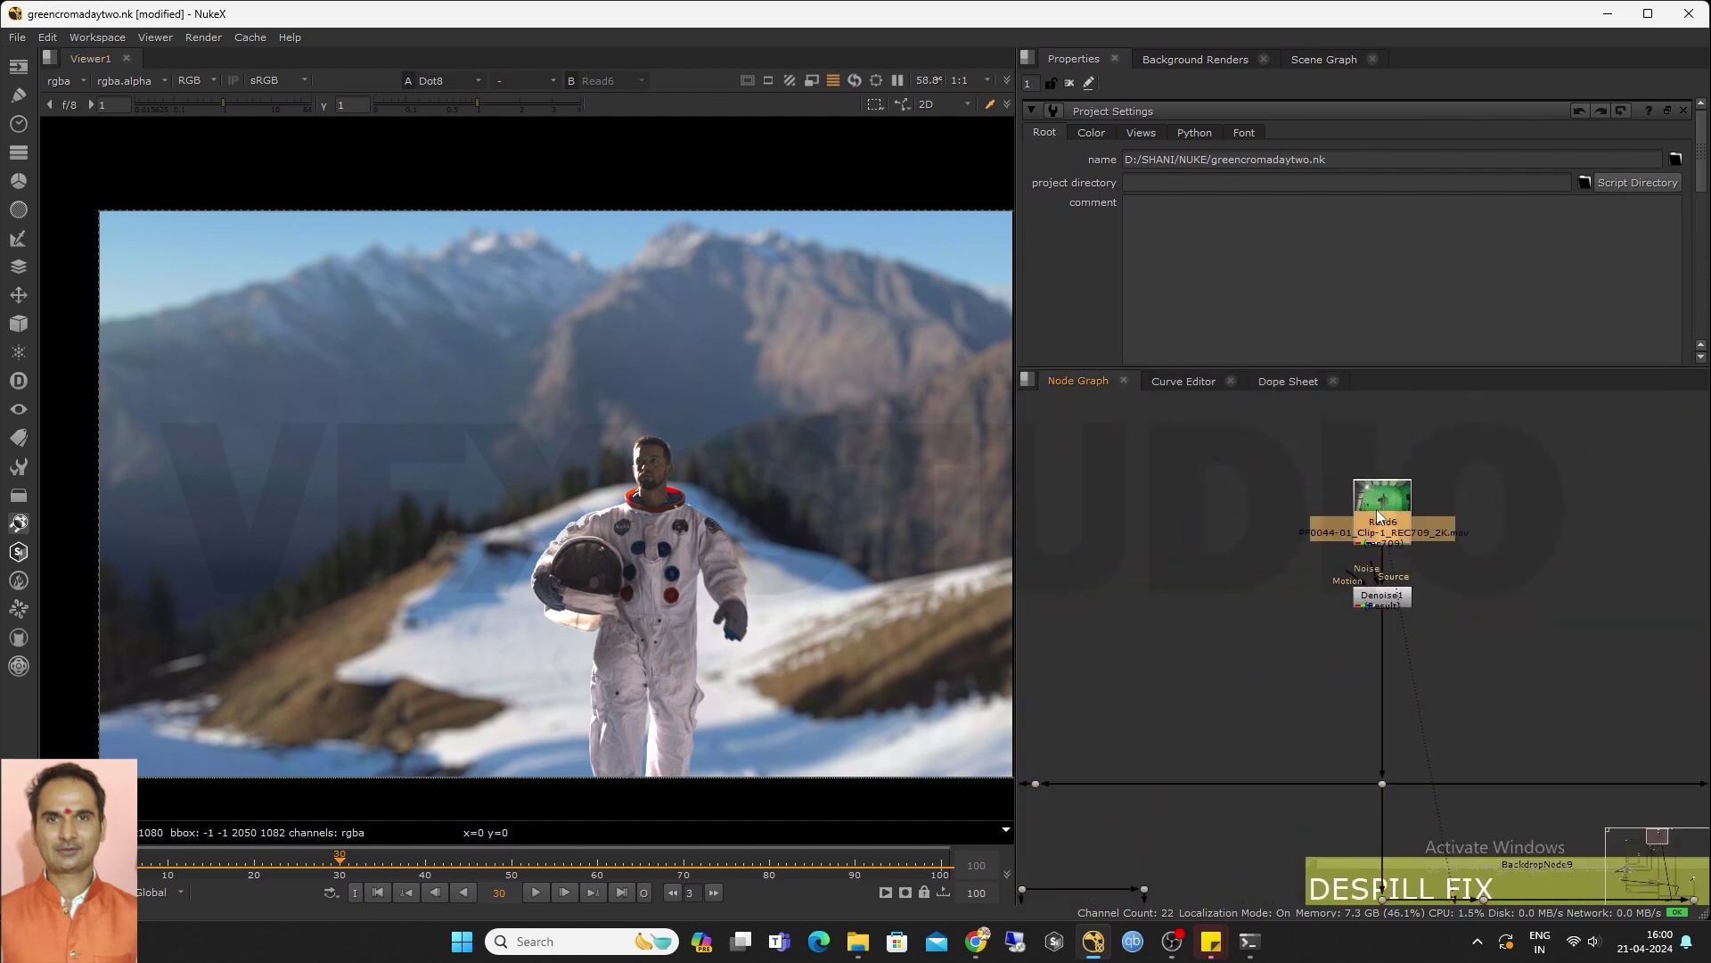
pyautogui.press('1')
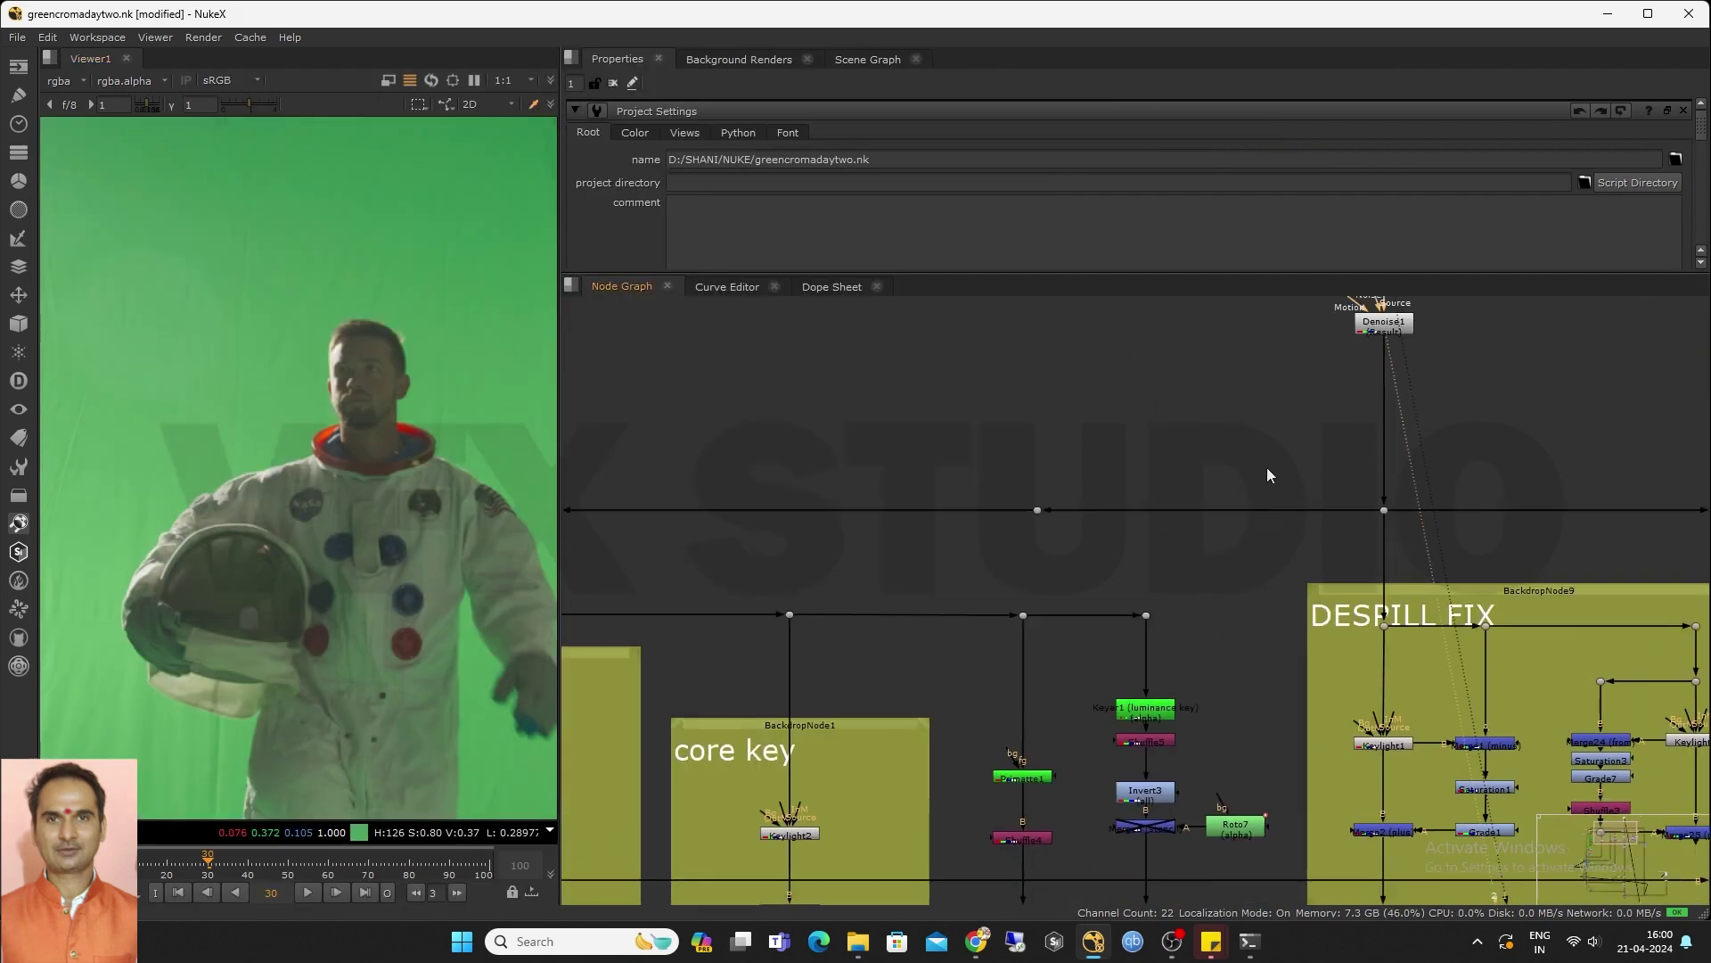
pyautogui.moveTo(703, 546); pyautogui.dragTo(1136, 530, button='middle')
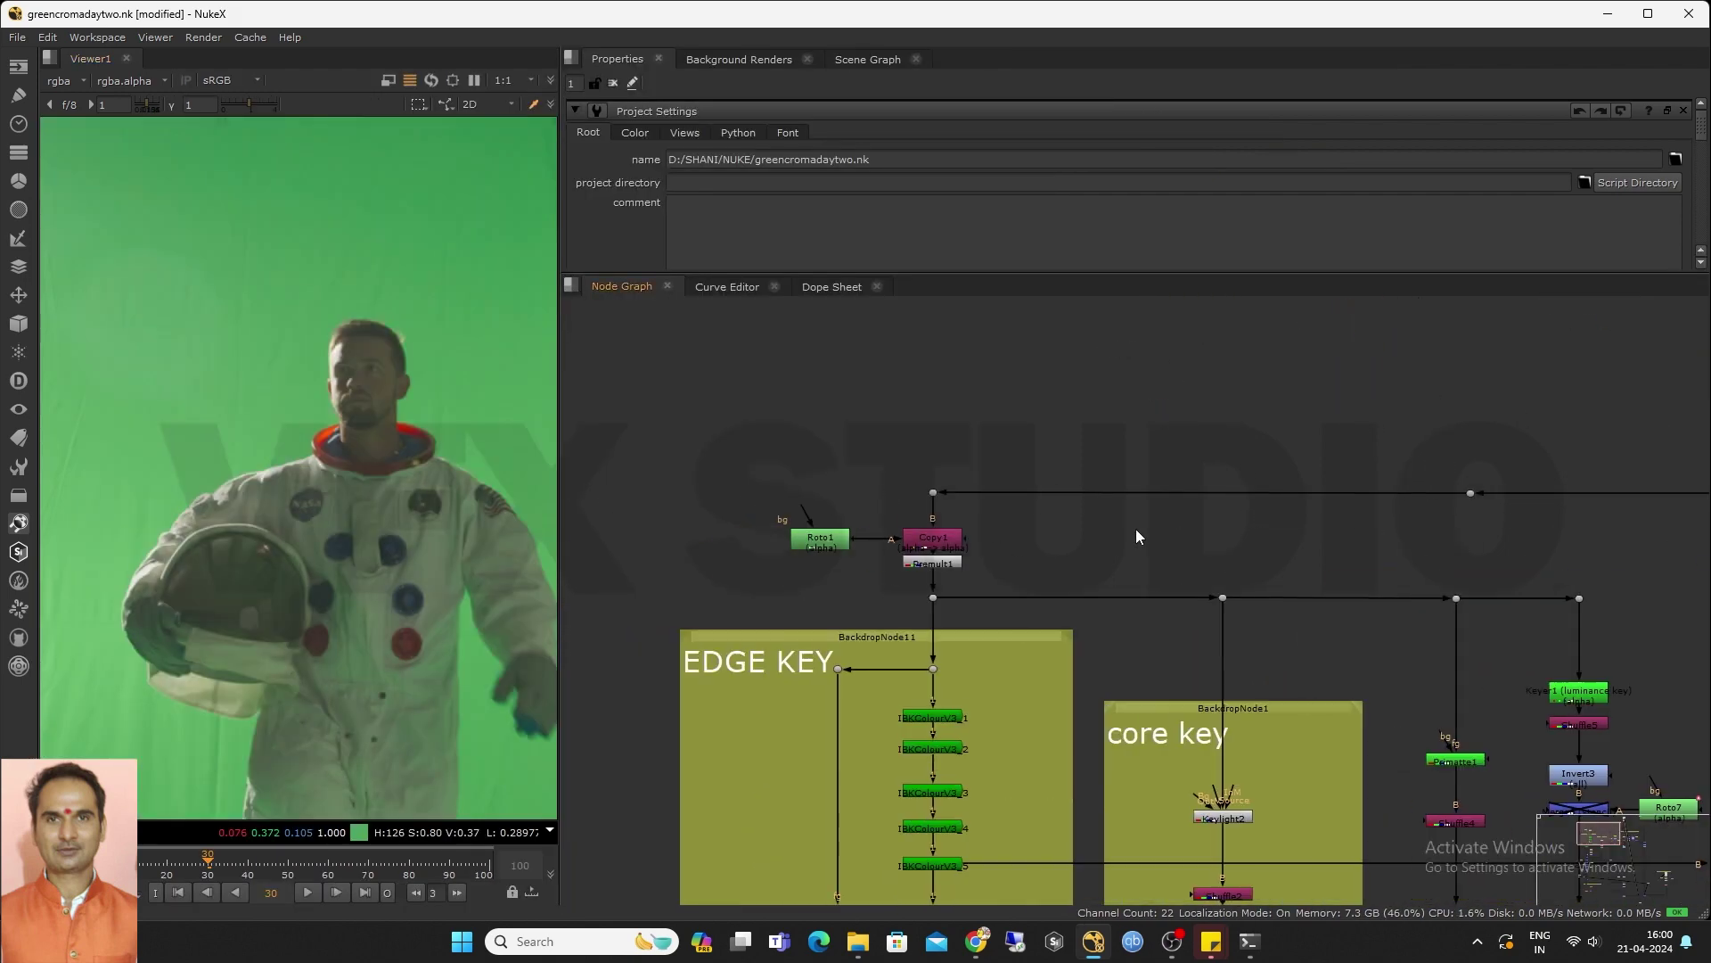
pyautogui.scroll(-2, 950, 545)
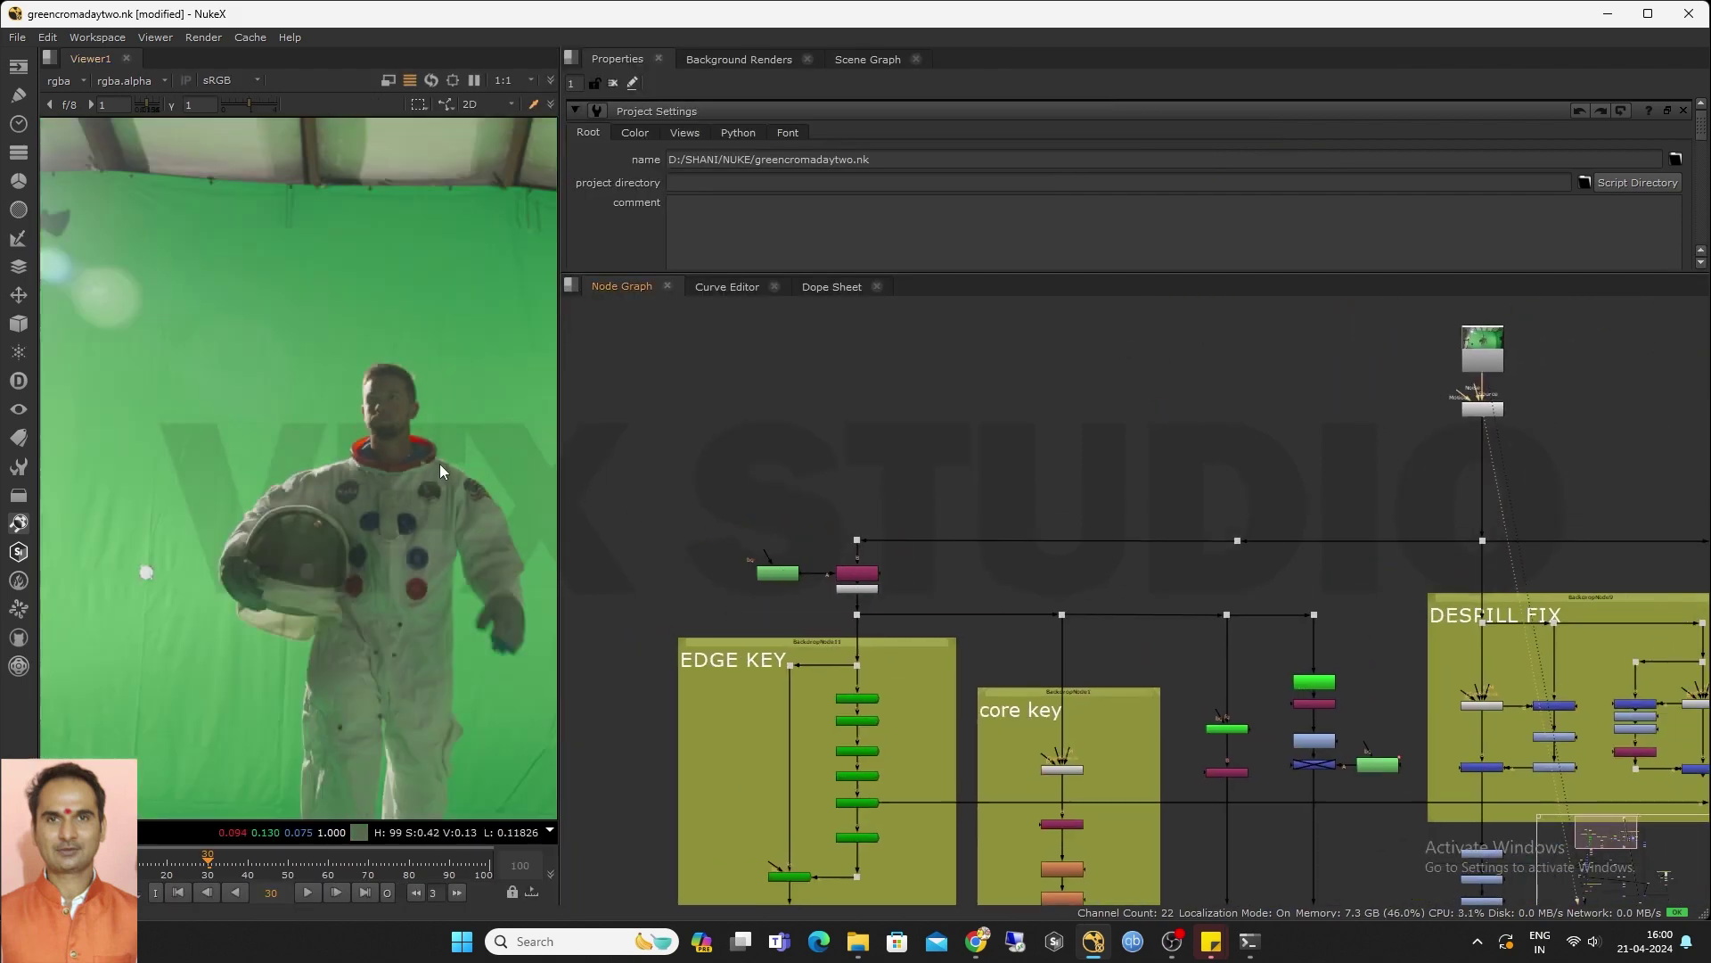
pyautogui.scroll(1, 764, 570)
pyautogui.scroll(1, 767, 574)
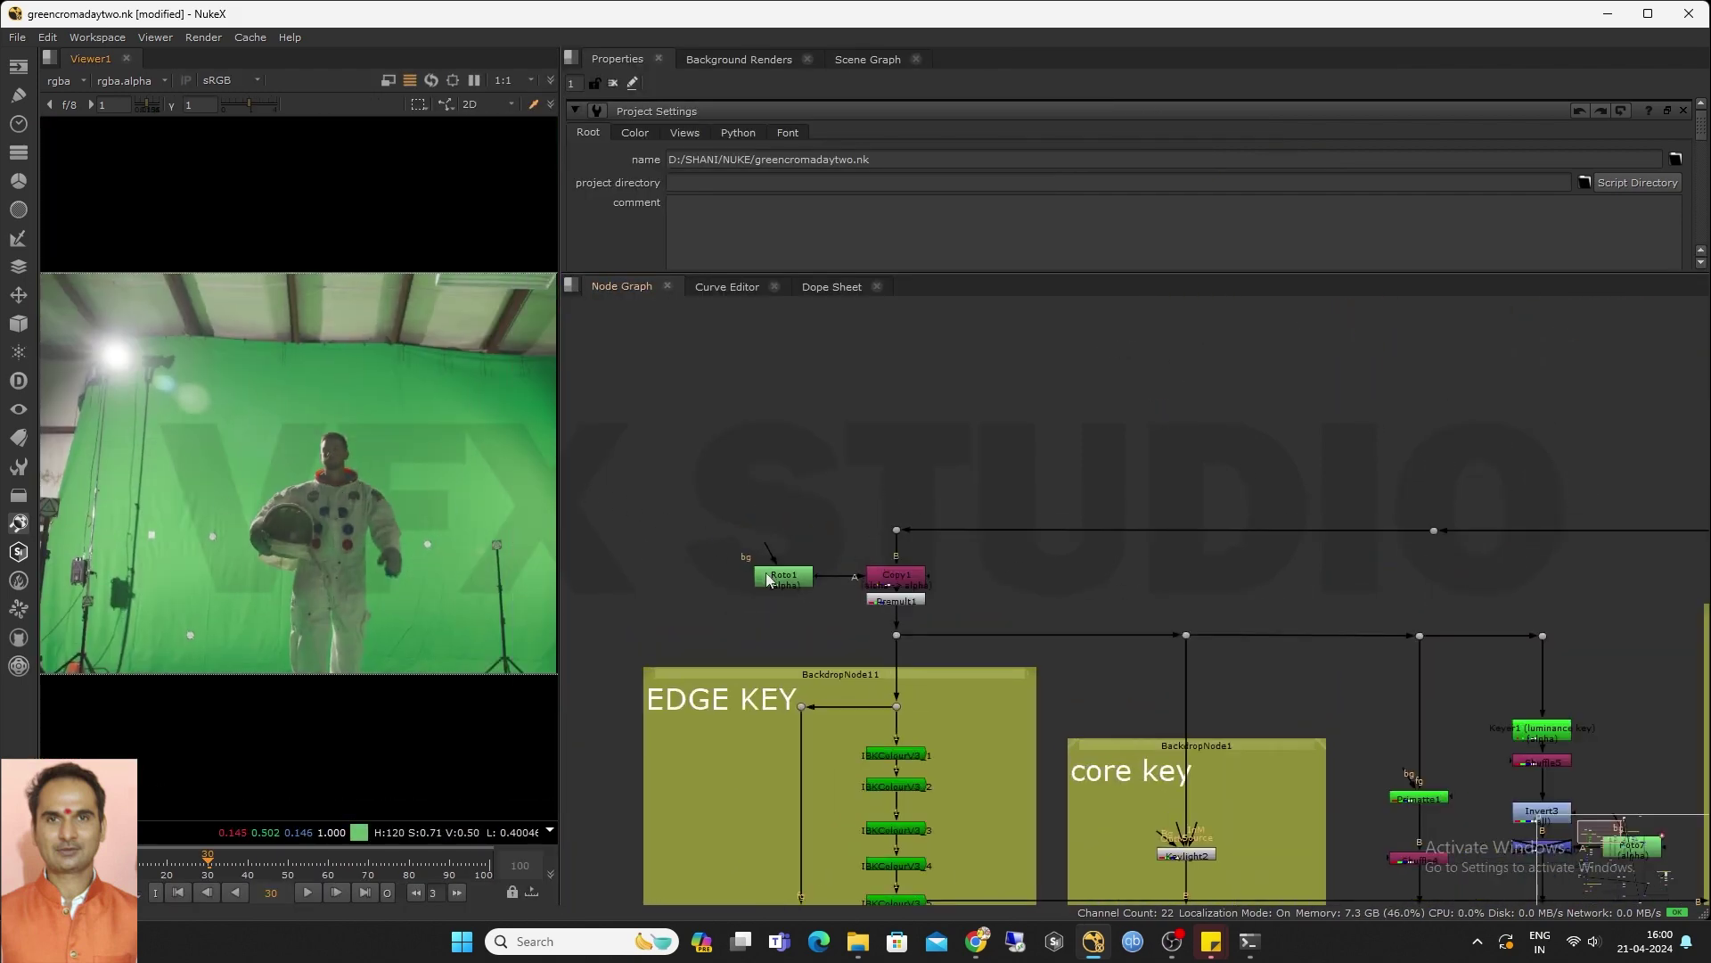
# Open Roto1's properties to show its matte shape around the astronaut, and widen the viewer slightly
pyautogui.doubleClick(771, 575)
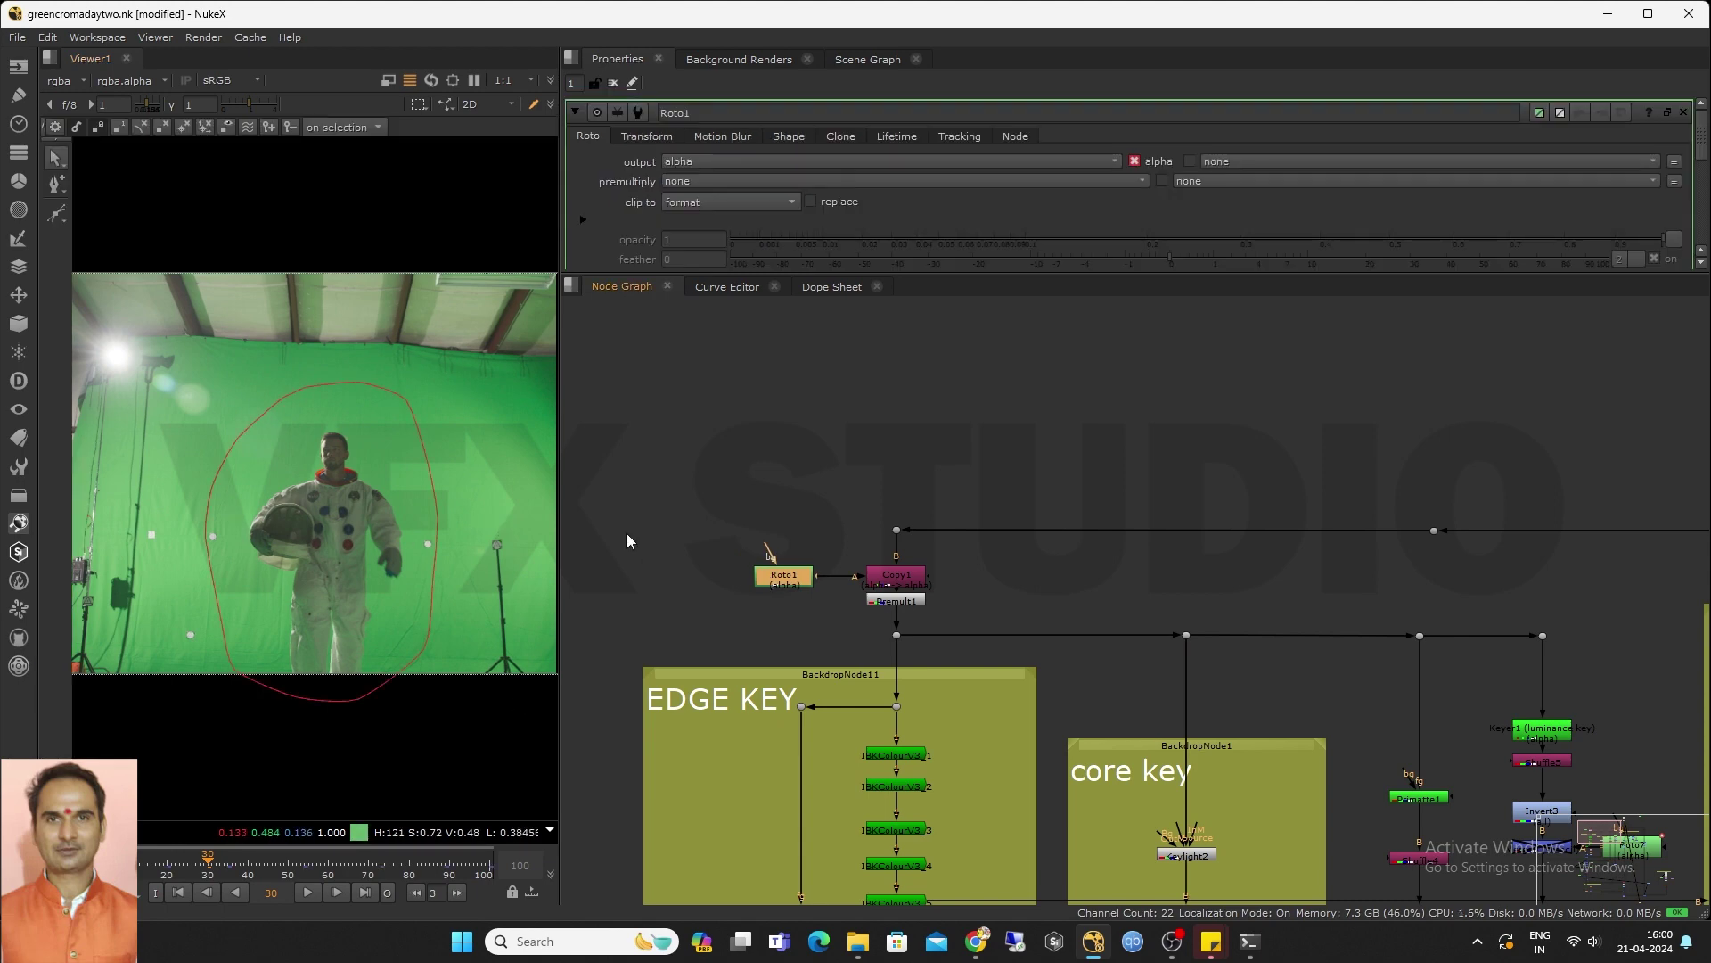
pyautogui.scroll(-3, 696, 534)
pyautogui.scroll(3, 796, 499)
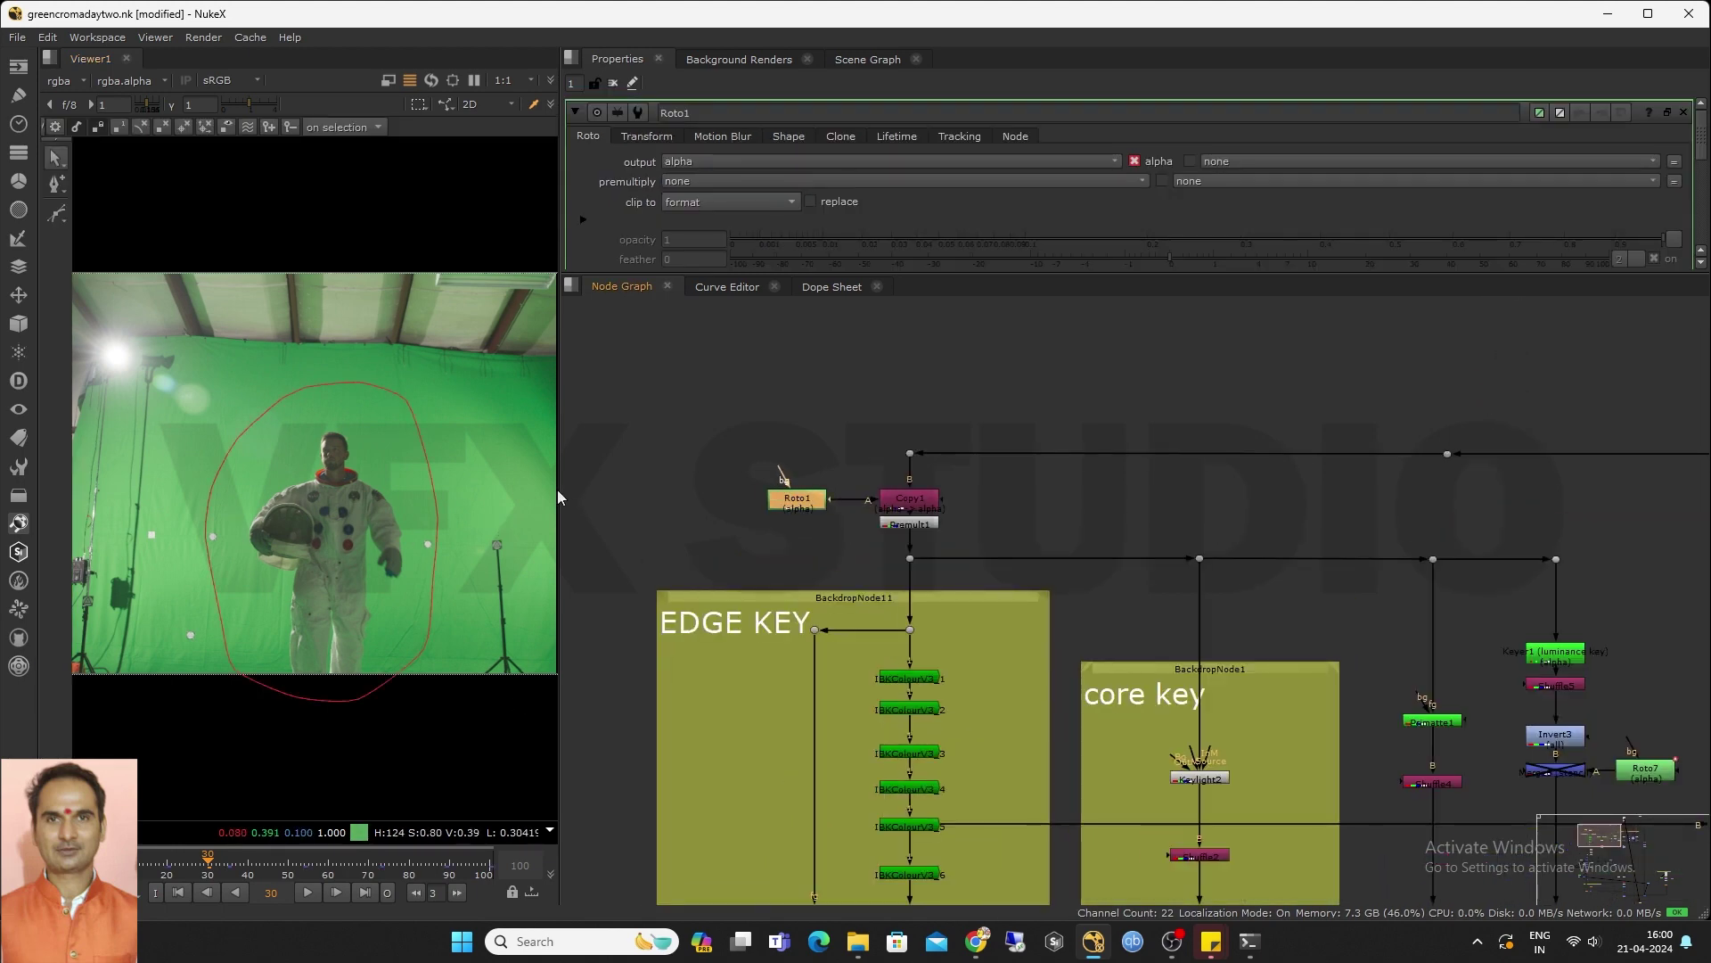
pyautogui.moveTo(558, 490); pyautogui.dragTo(607, 489)
# Show the Premult1 output with the roto matte applied in the viewer and close all open node properties
pyautogui.scroll(5, 1069, 554)
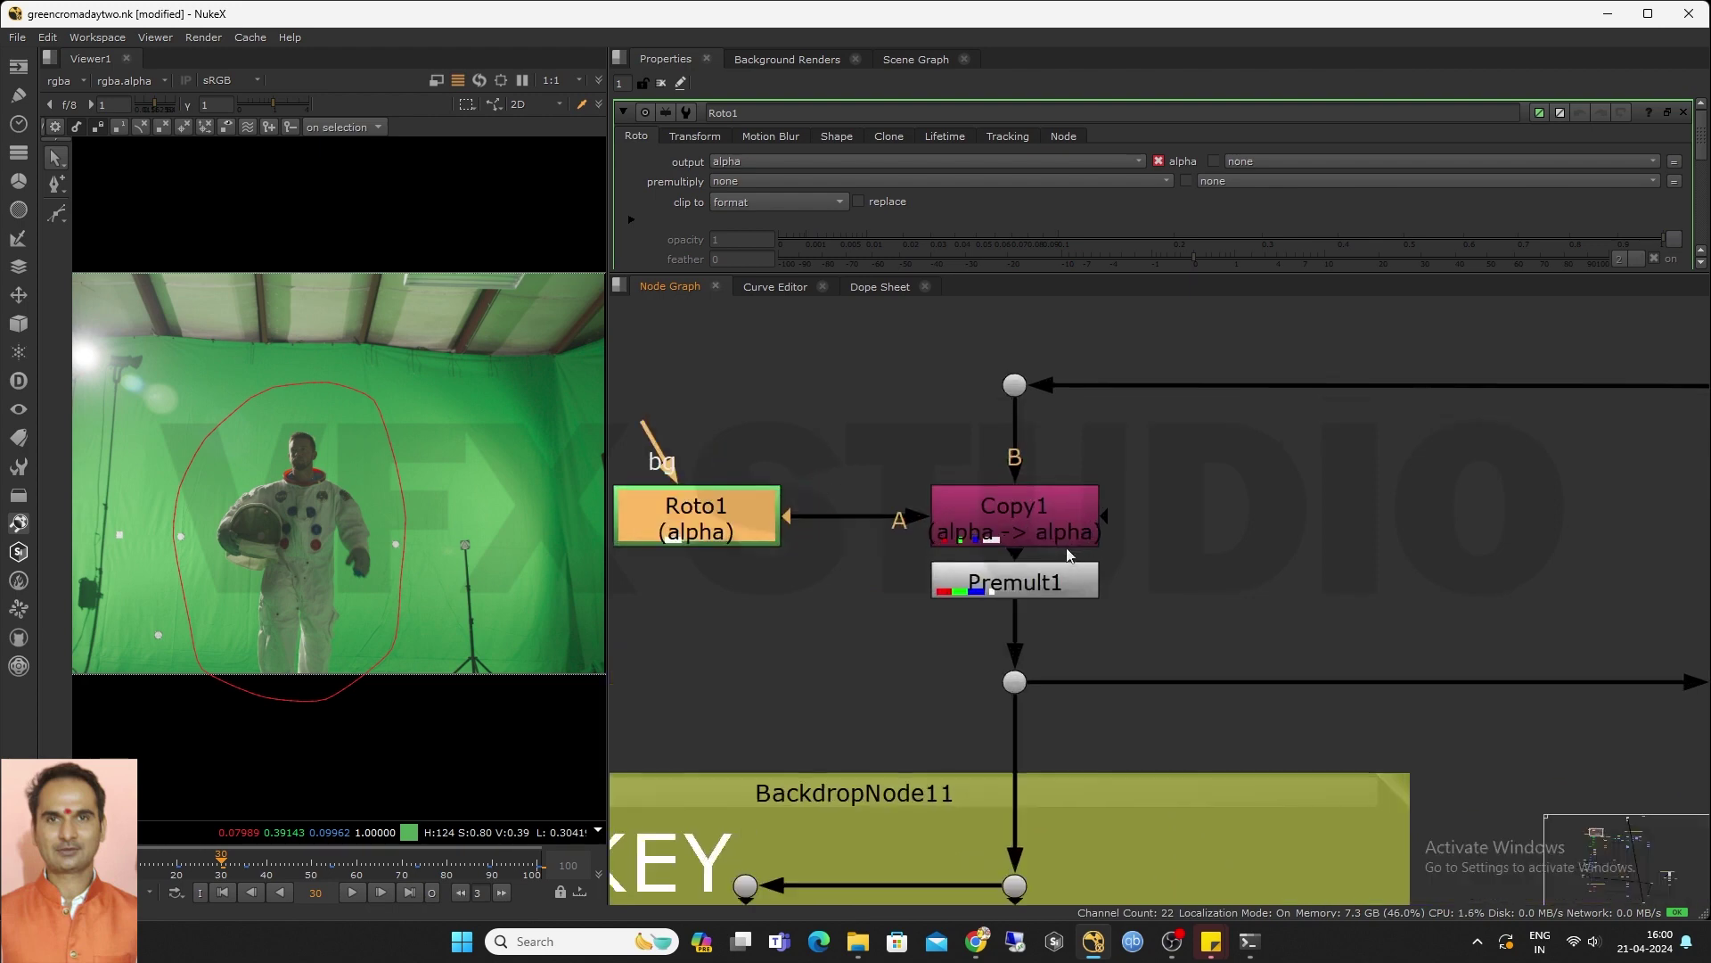
pyautogui.click(1027, 517)
pyautogui.click(1036, 588)
pyautogui.press('2')
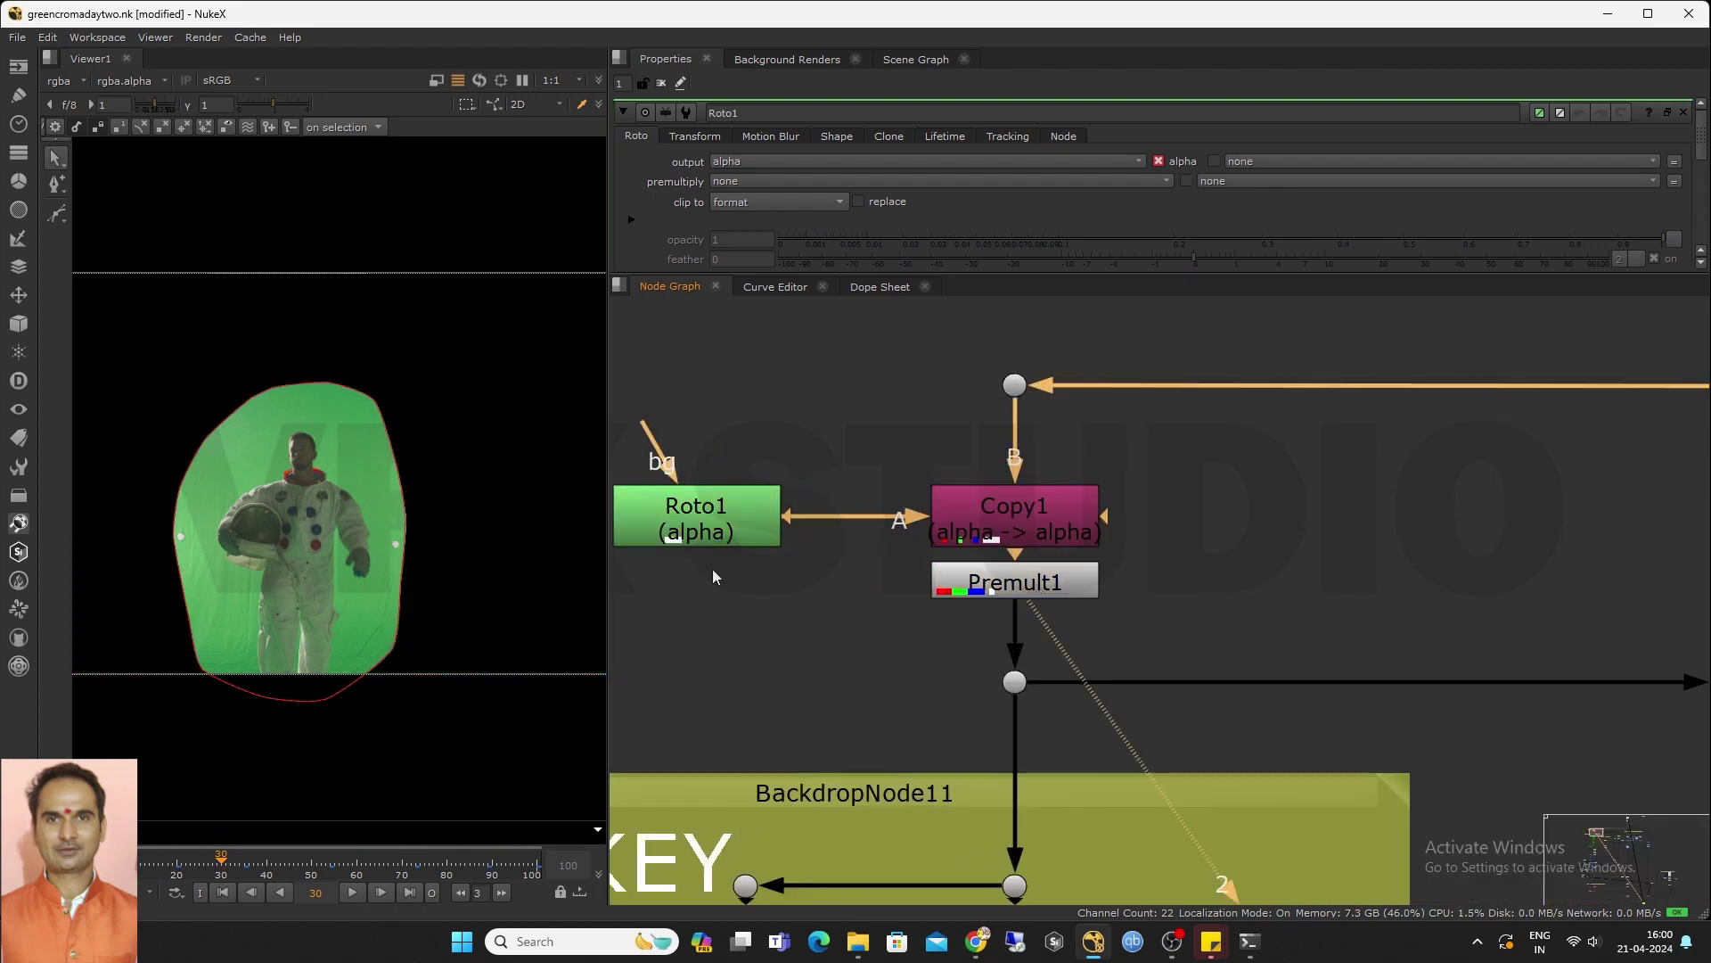
pyautogui.click(661, 83)
pyautogui.scroll(-2, 408, 472)
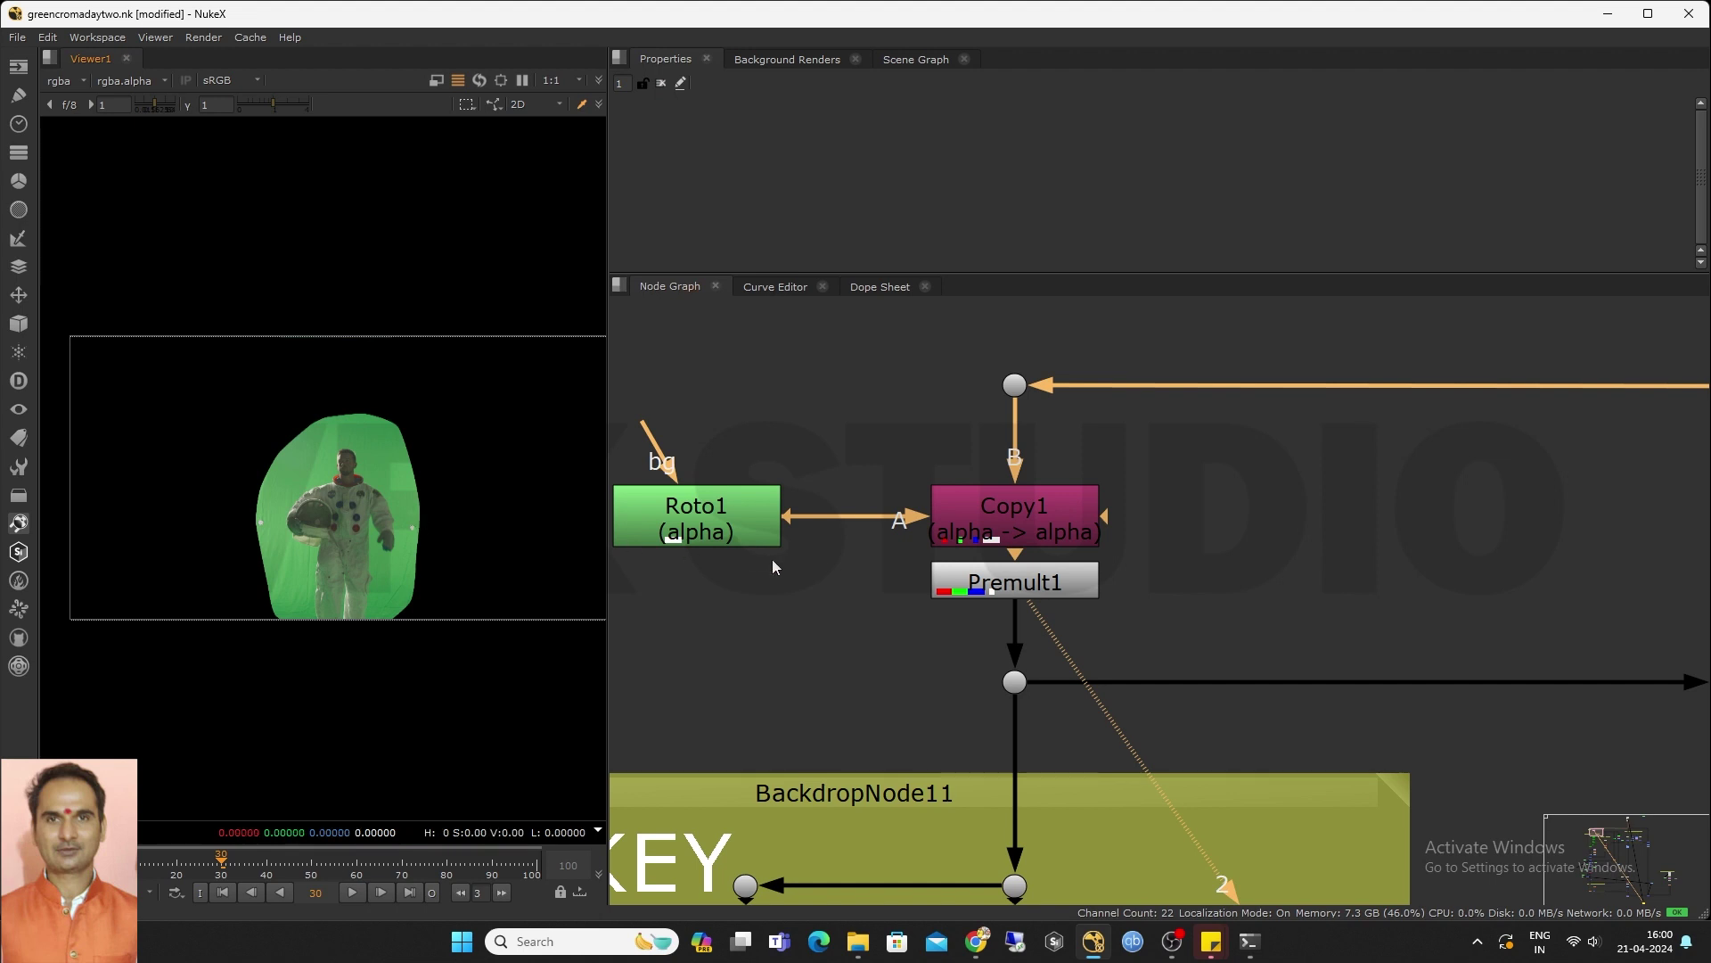
# Take Roto1, Copy1 and Premult1 out of the main pipe above EDGE KEY and view the unmasked plate
pyautogui.scroll(-2, 772, 559)
pyautogui.moveTo(719, 522); pyautogui.dragTo(766, 525)
pyautogui.moveTo(906, 397); pyautogui.dragTo(1003, 444)
pyautogui.press('2')
pyautogui.scroll(-2, 962, 328)
pyautogui.moveTo(753, 410); pyautogui.dragTo(1058, 527)
pyautogui.moveTo(980, 468); pyautogui.dragTo(883, 466)
pyautogui.scroll(-2, 998, 418)
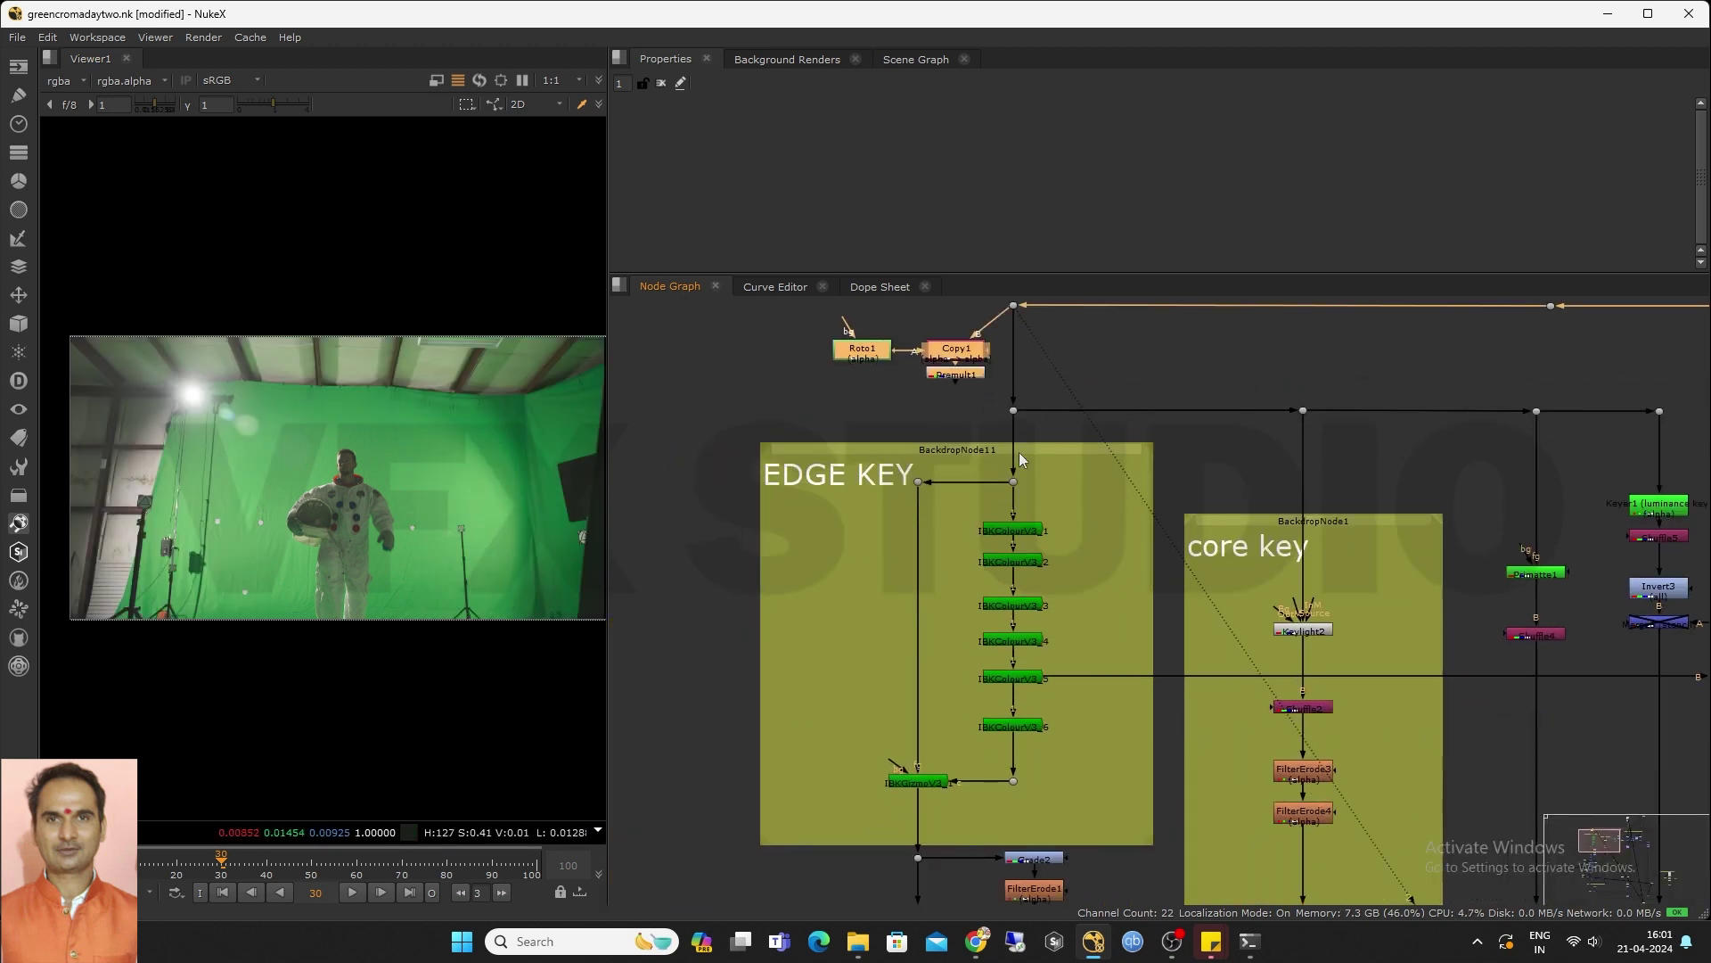
# Compare the IBKGizmo output in EDGE KEY with the IBKColourV3_1 output in the viewer
pyautogui.click(922, 782)
pyautogui.press('2')
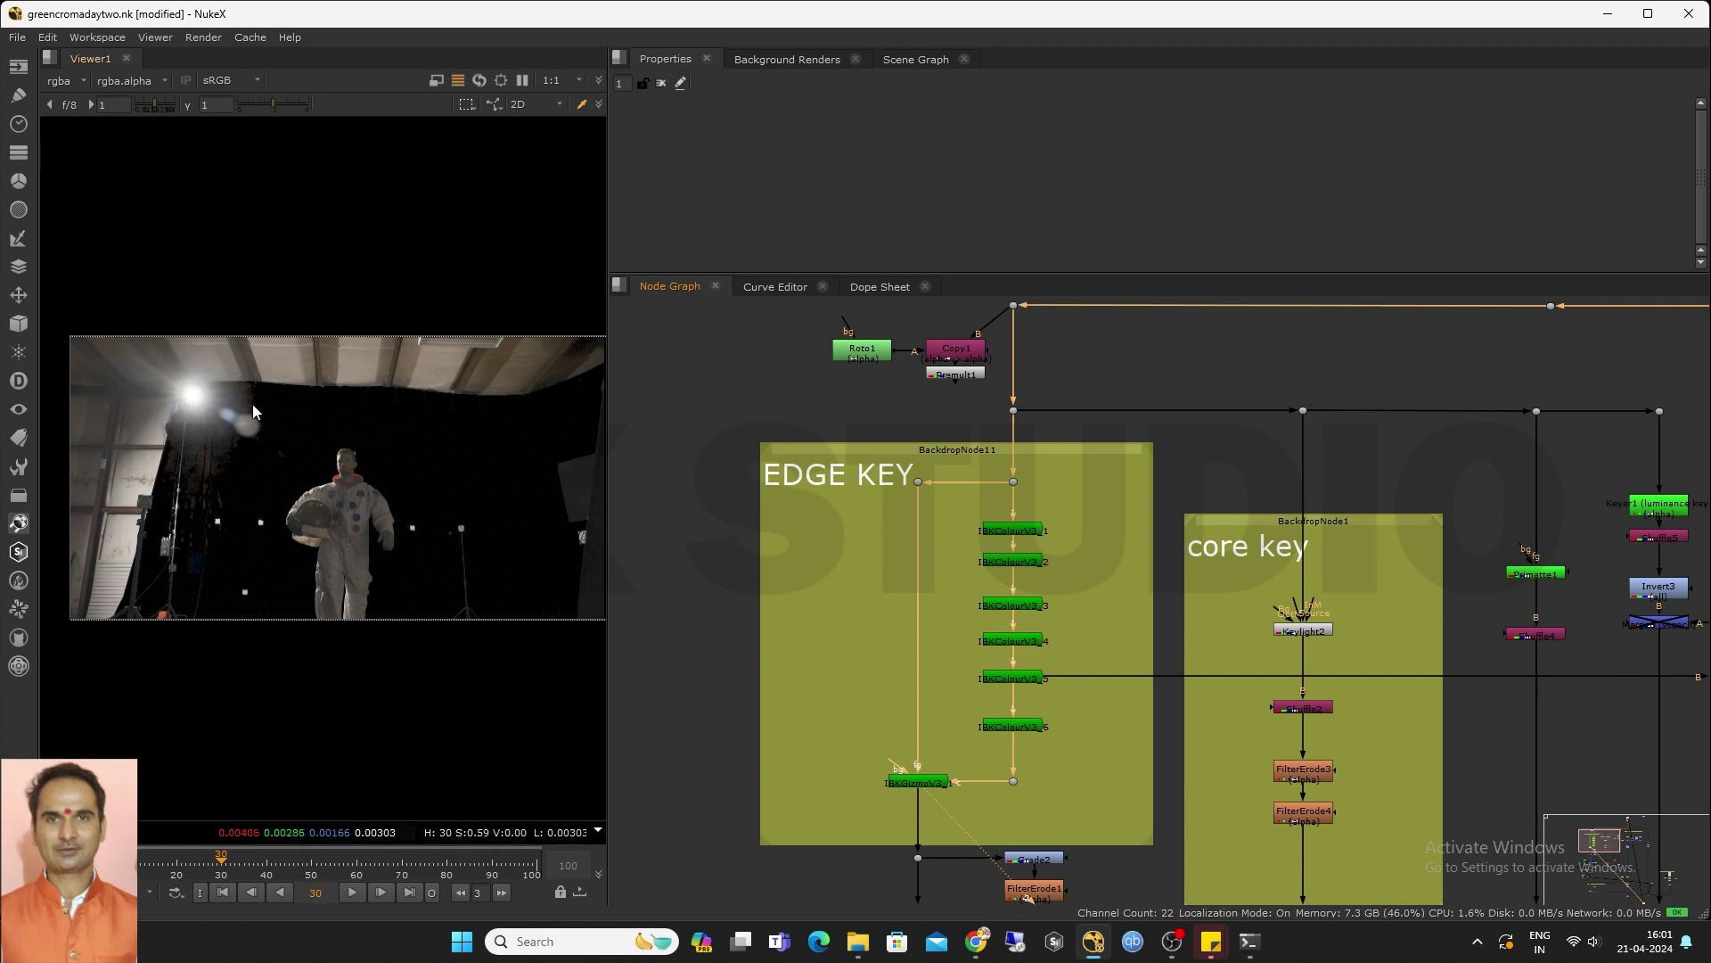
pyautogui.scroll(1, 949, 559)
pyautogui.click(1014, 530)
pyautogui.press('1')
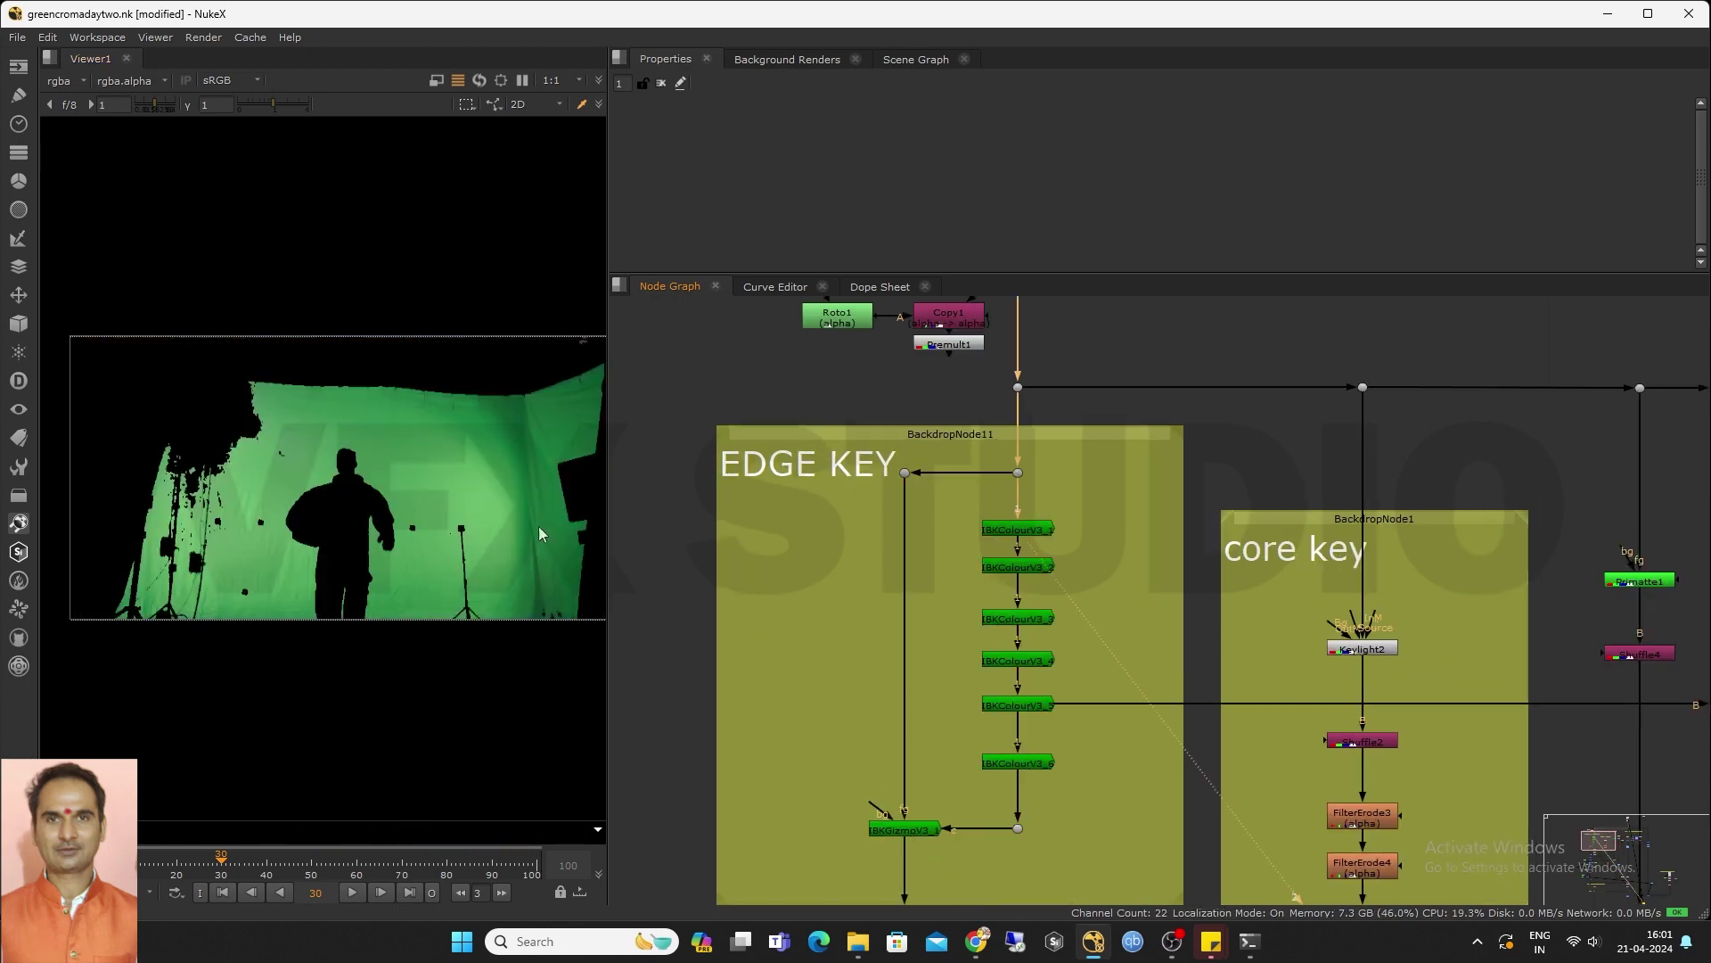
# Open the IBKColourV3_1 parameters and make the Properties pane taller to show the darks and lights values
pyautogui.scroll(3, 1026, 521)
pyautogui.doubleClick(1017, 528)
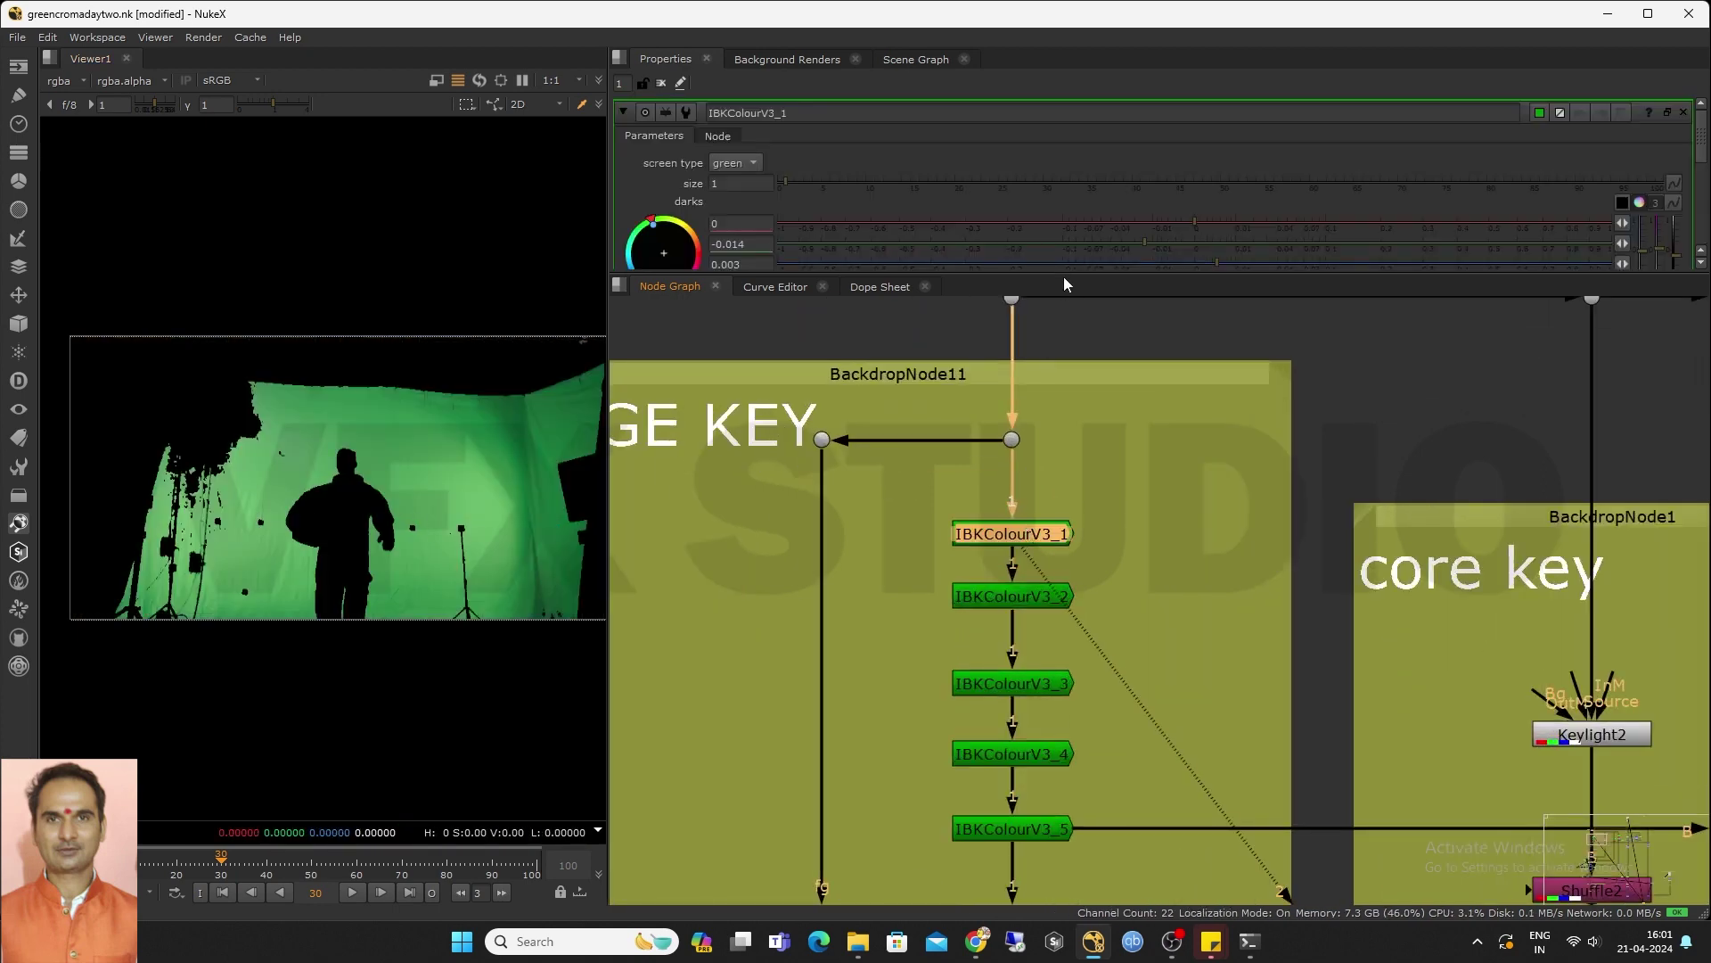
pyautogui.moveTo(1066, 284); pyautogui.dragTo(1066, 473)
pyautogui.scroll(1, 276, 464)
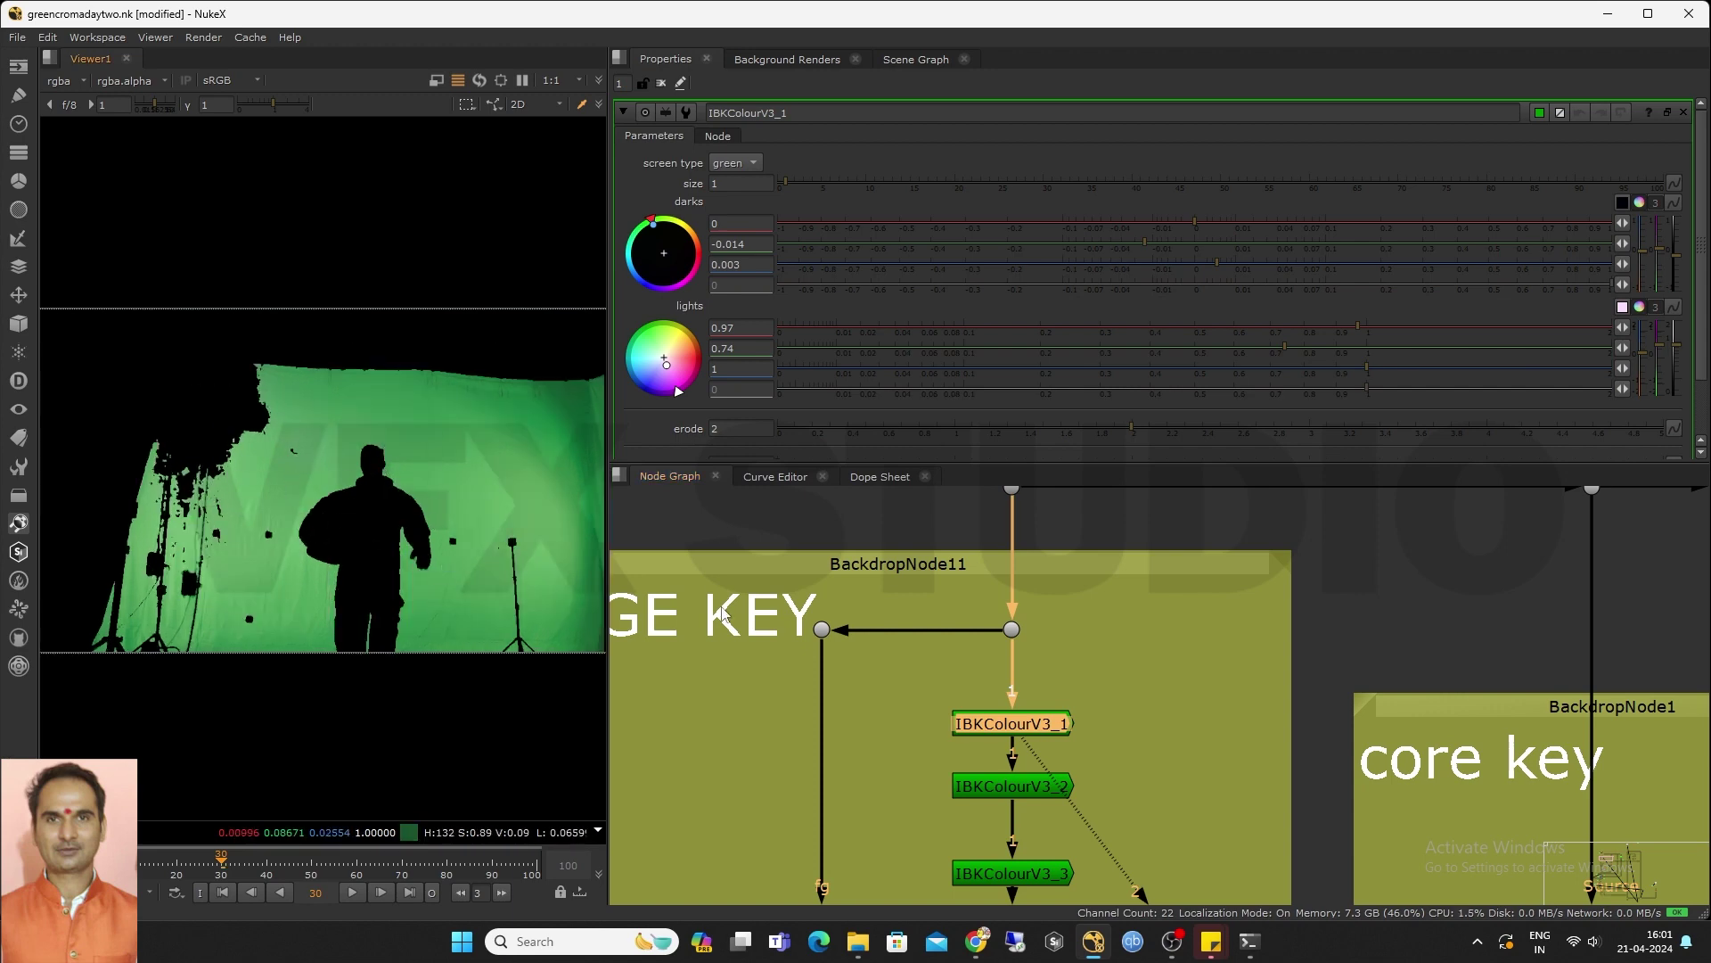
# Insert the Copy1 and Premult1 nodes, with Roto1 attached, back into the main pipe above EDGE KEY
pyautogui.scroll(-2, 927, 762)
pyautogui.moveTo(942, 655); pyautogui.dragTo(938, 651)
pyautogui.moveTo(714, 569); pyautogui.dragTo(981, 680)
pyautogui.moveTo(921, 617); pyautogui.dragTo(1004, 609)
# View the plate before Copy1 and open Roto1 to inspect the full matte shape around the astronaut
pyautogui.click(872, 619)
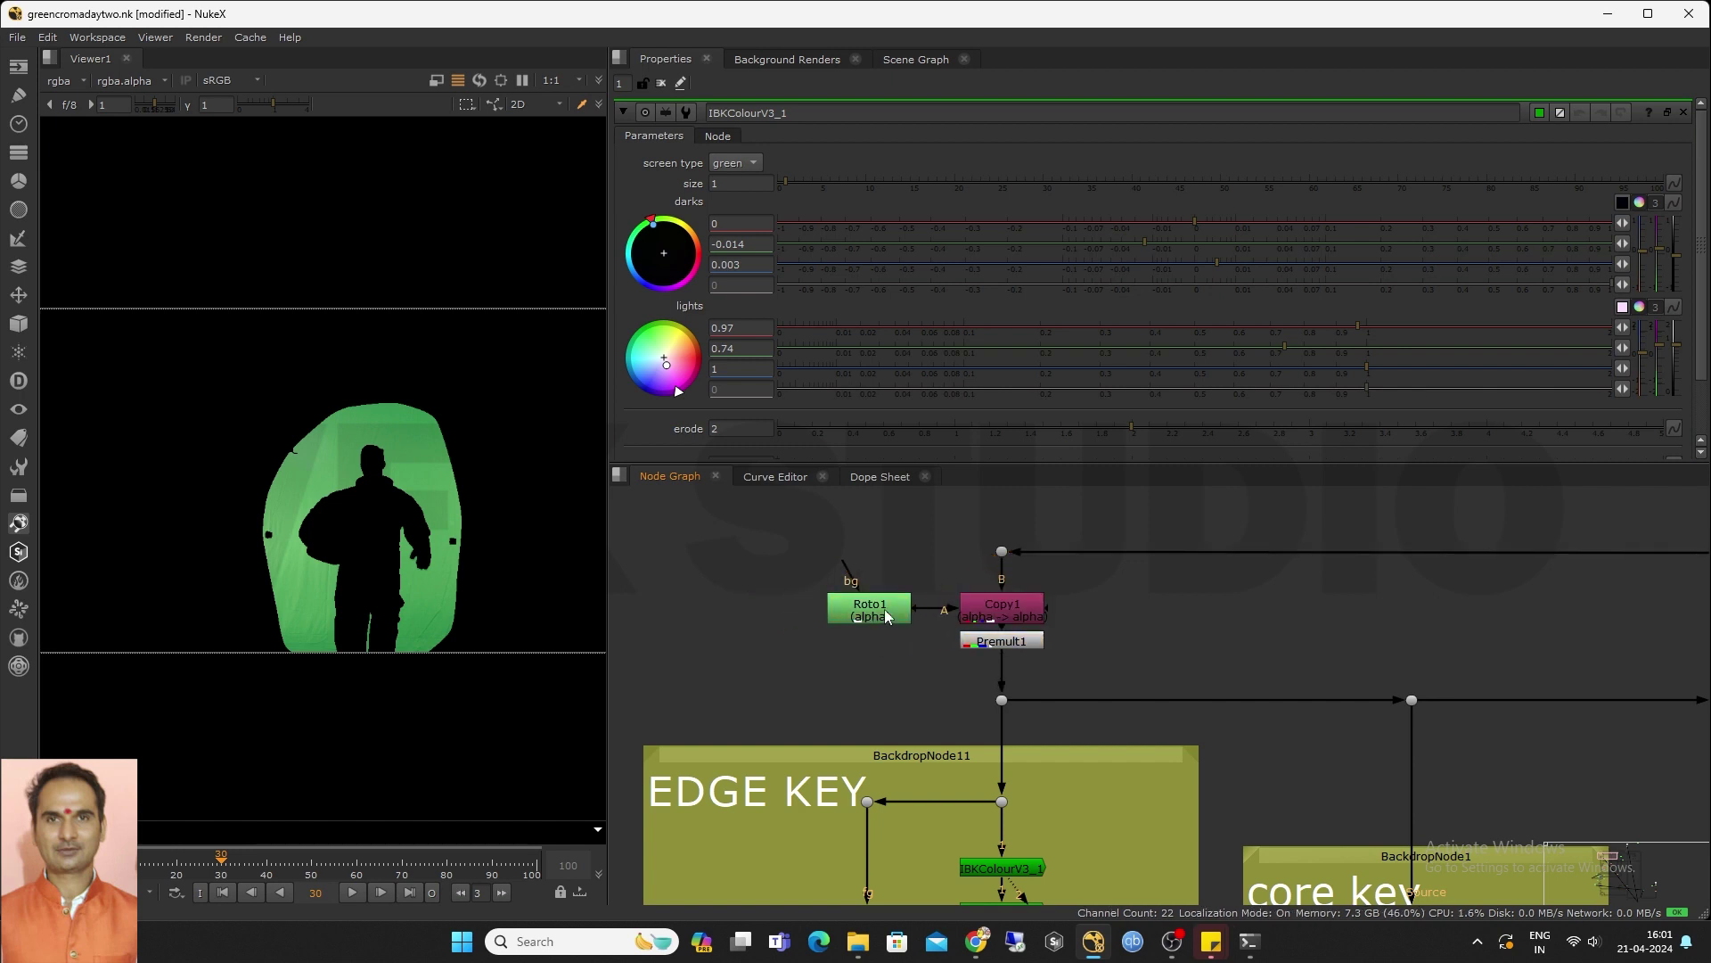
pyautogui.moveTo(937, 540); pyautogui.dragTo(1040, 573)
pyautogui.press('2')
pyautogui.moveTo(890, 616); pyautogui.dragTo(880, 615)
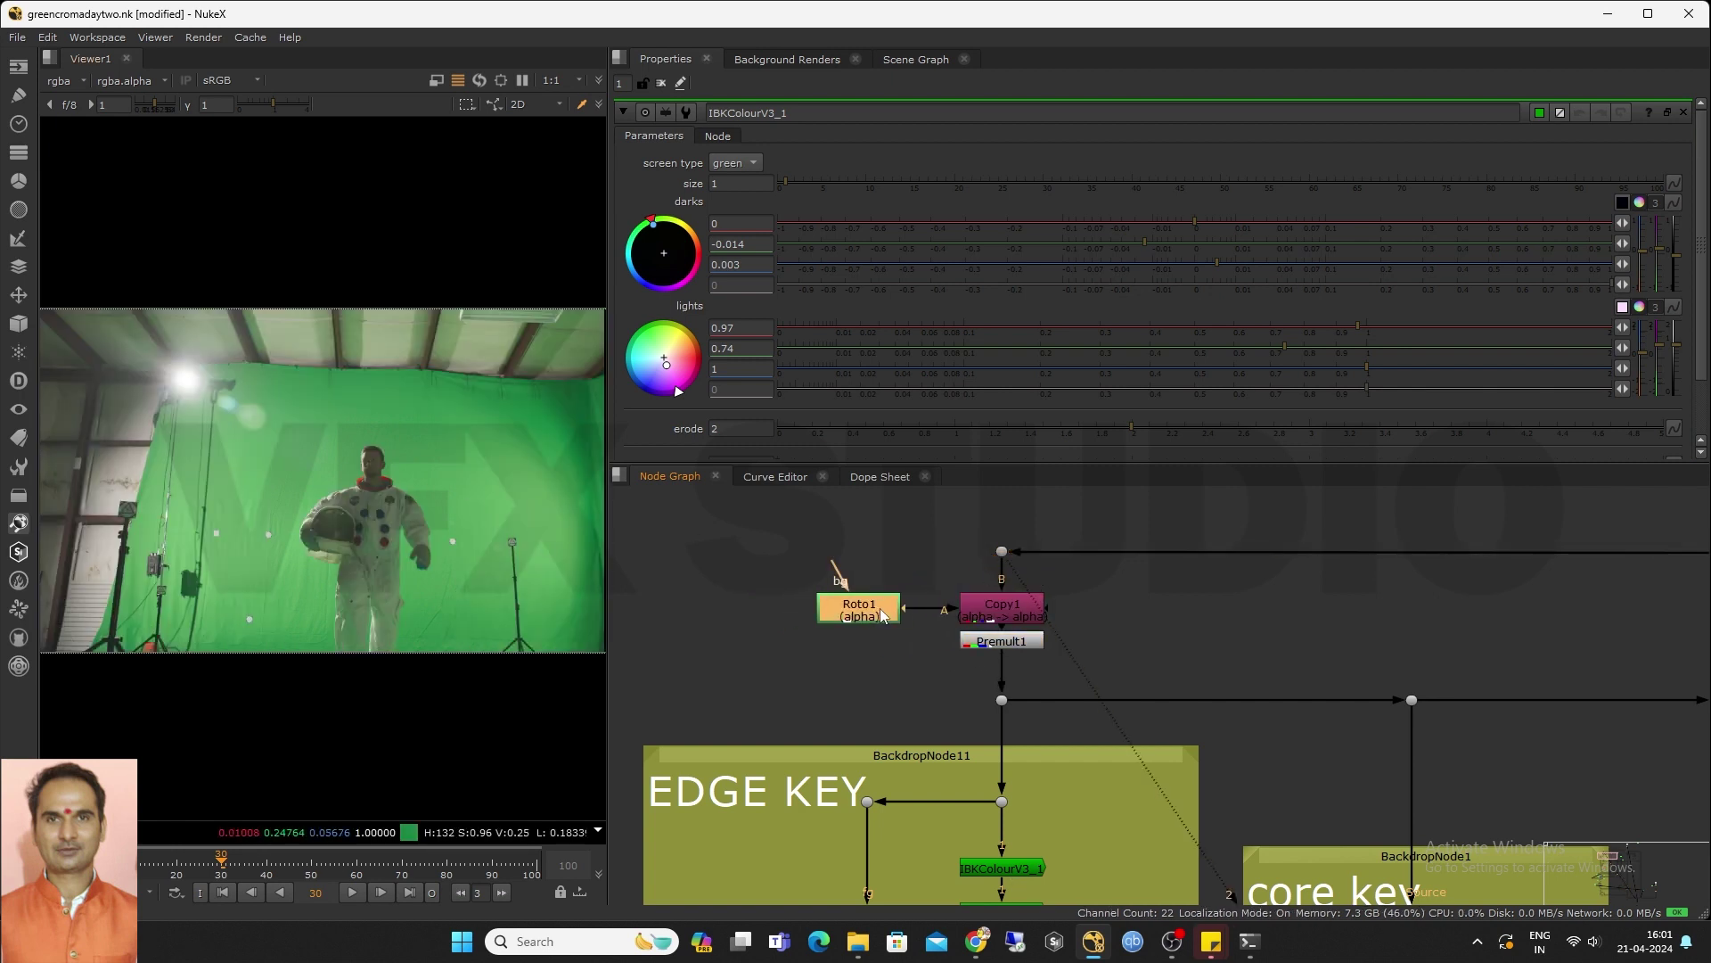
pyautogui.doubleClick(883, 615)
pyautogui.scroll(-2, 343, 541)
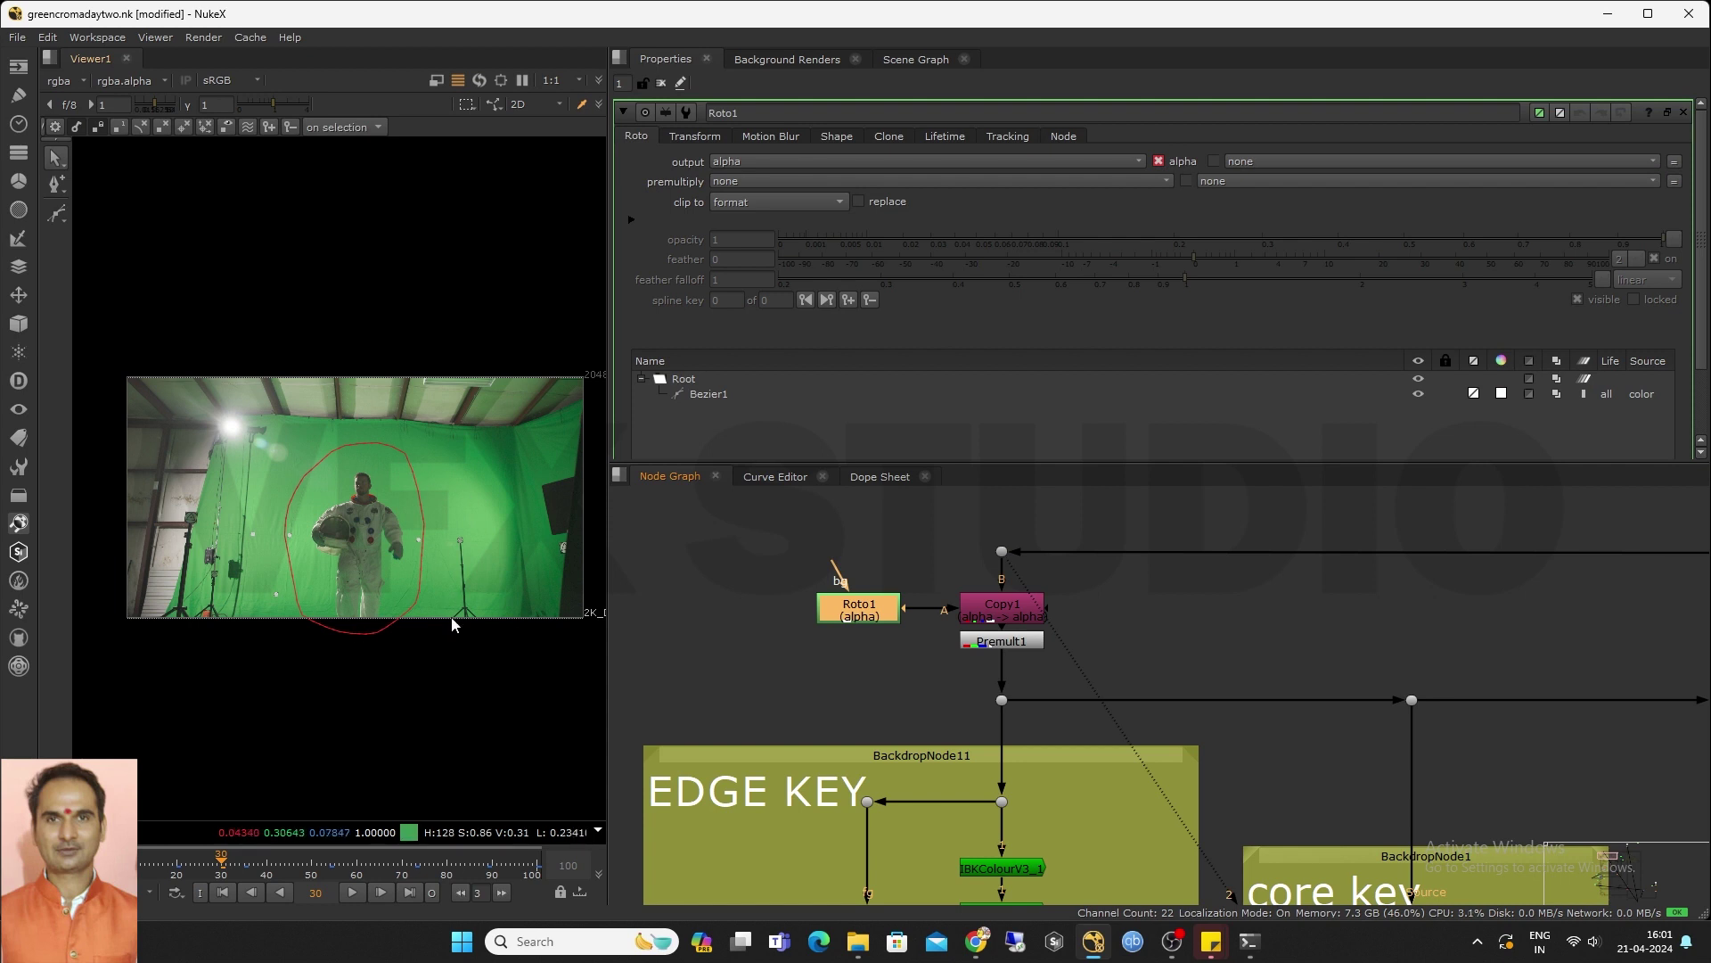
# Show the Premult1 result in the viewer again and close Roto1's properties
pyautogui.click(999, 644)
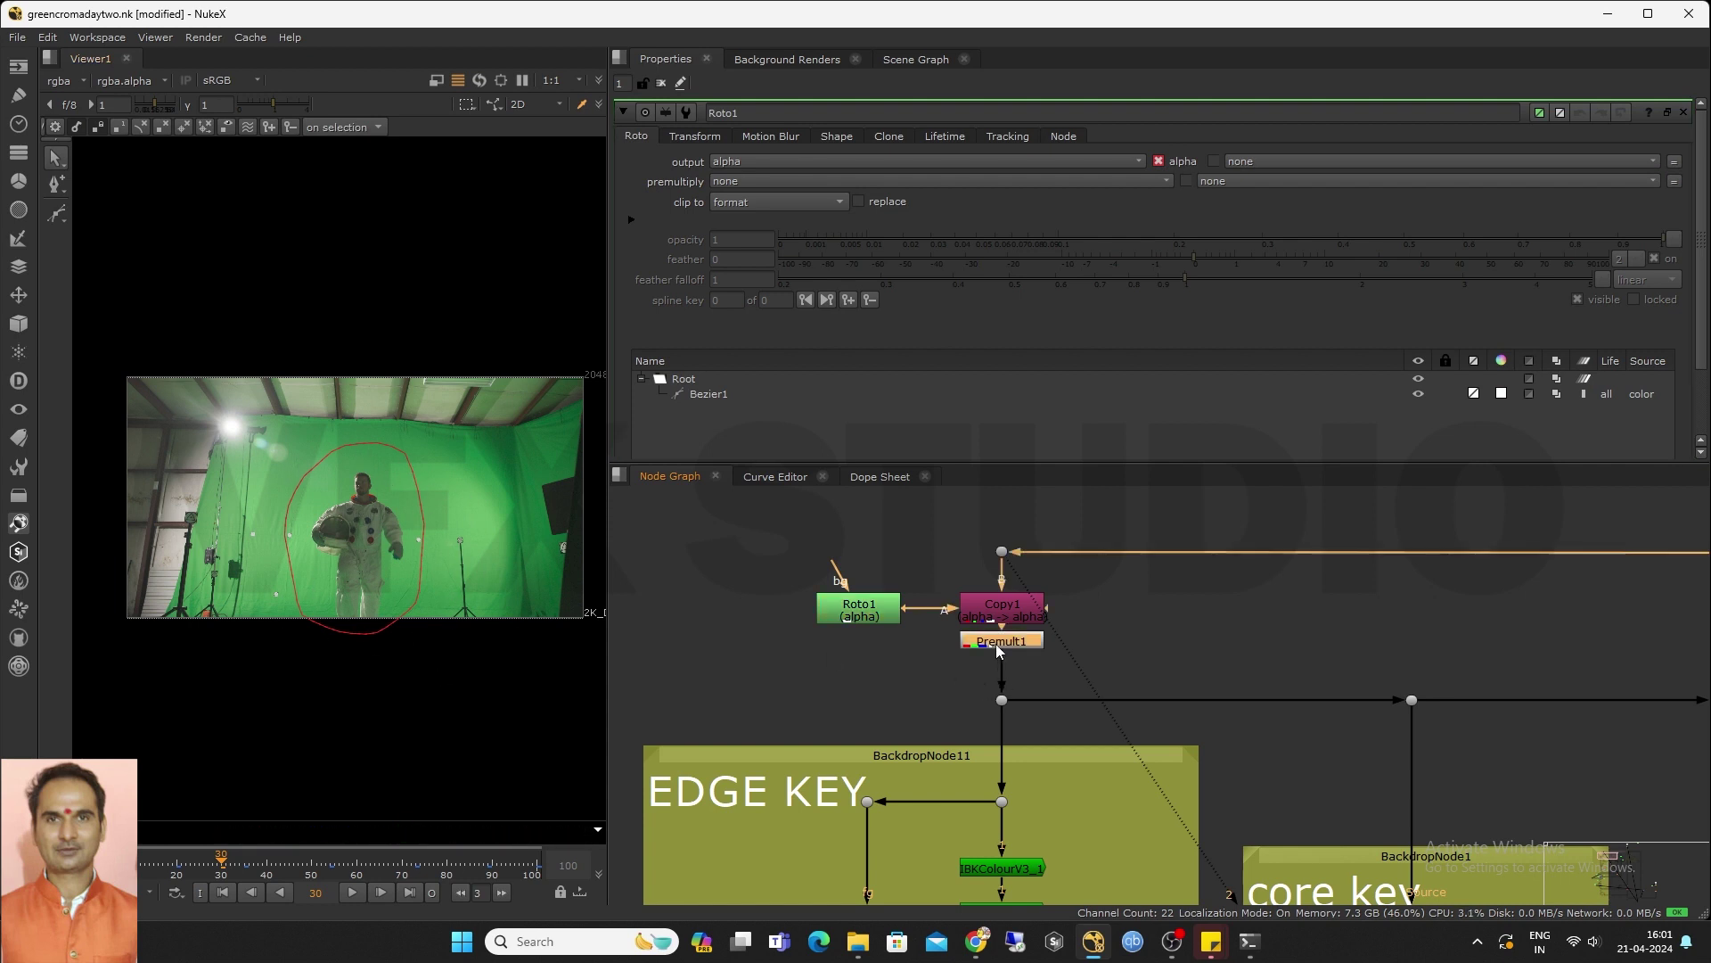
pyautogui.press('2')
pyautogui.scroll(2, 385, 577)
pyautogui.click(662, 83)
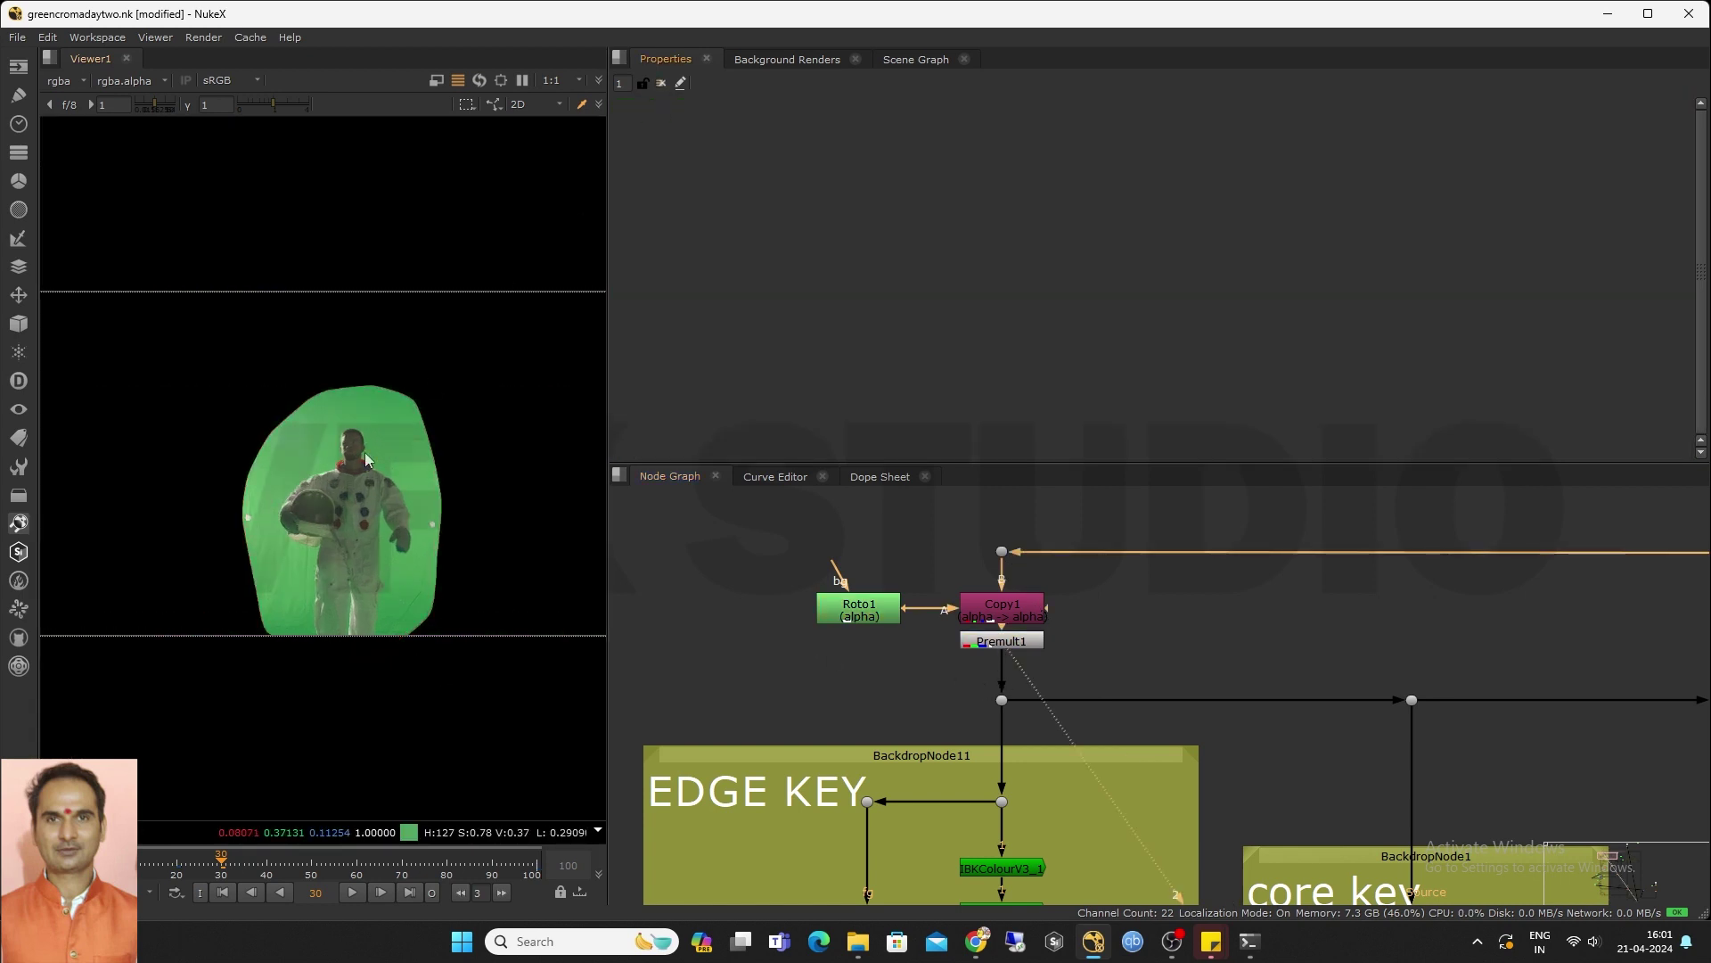
# Reopen IBKColourV3_1 and extend the Properties pane so its erode and patch black settings are included
pyautogui.scroll(5, 1057, 645)
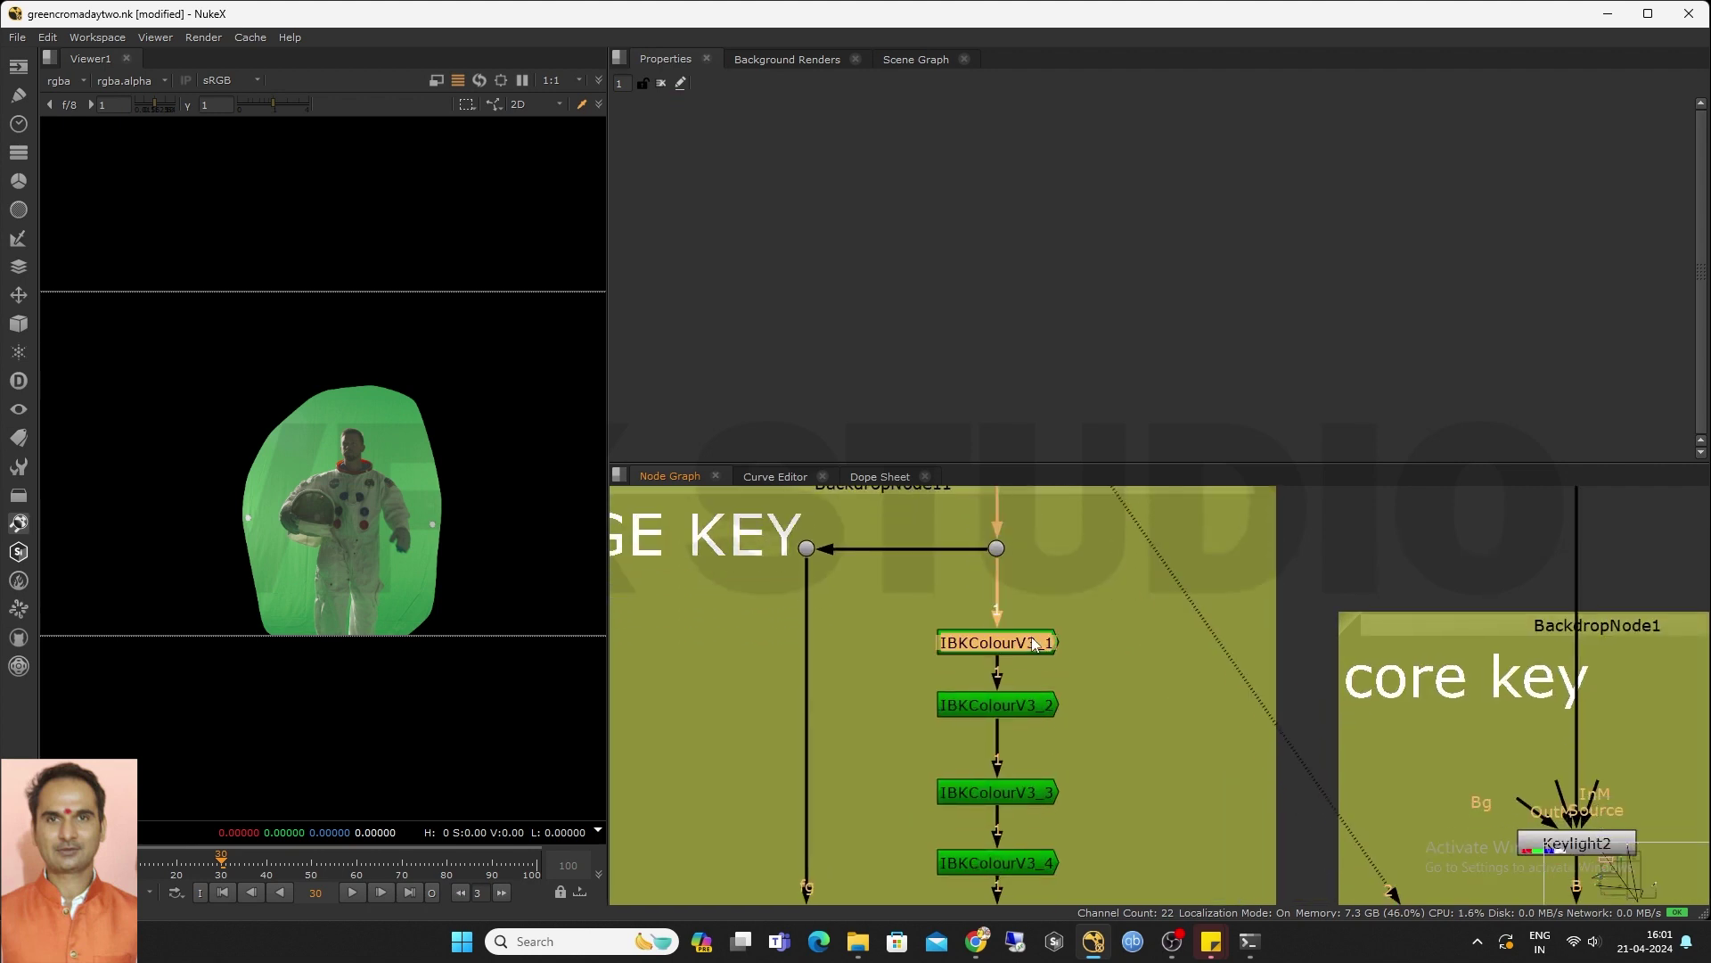
pyautogui.doubleClick(1030, 642)
pyautogui.moveTo(1109, 463); pyautogui.dragTo(1114, 575)
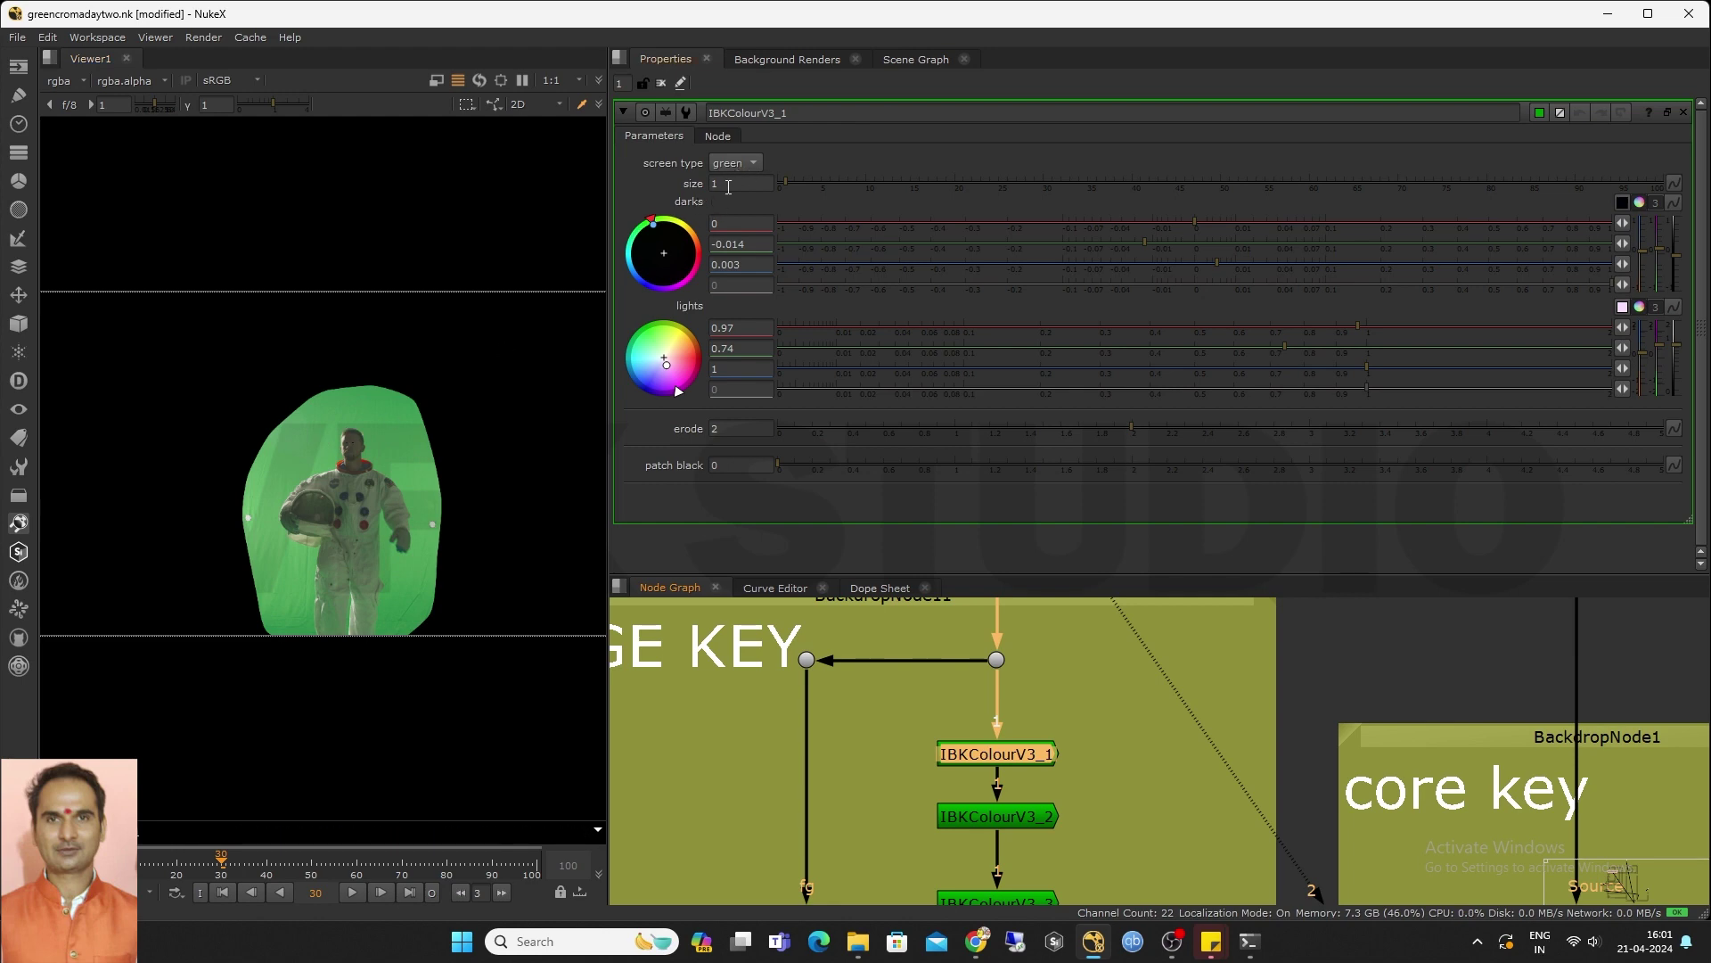
# Add a new IBKColour node in the EDGE KEY backdrop and connect its input to the dot above IBKColourV3_1
pyautogui.scroll(-2, 891, 676)
pyautogui.click(884, 698)
pyautogui.press('Tab')
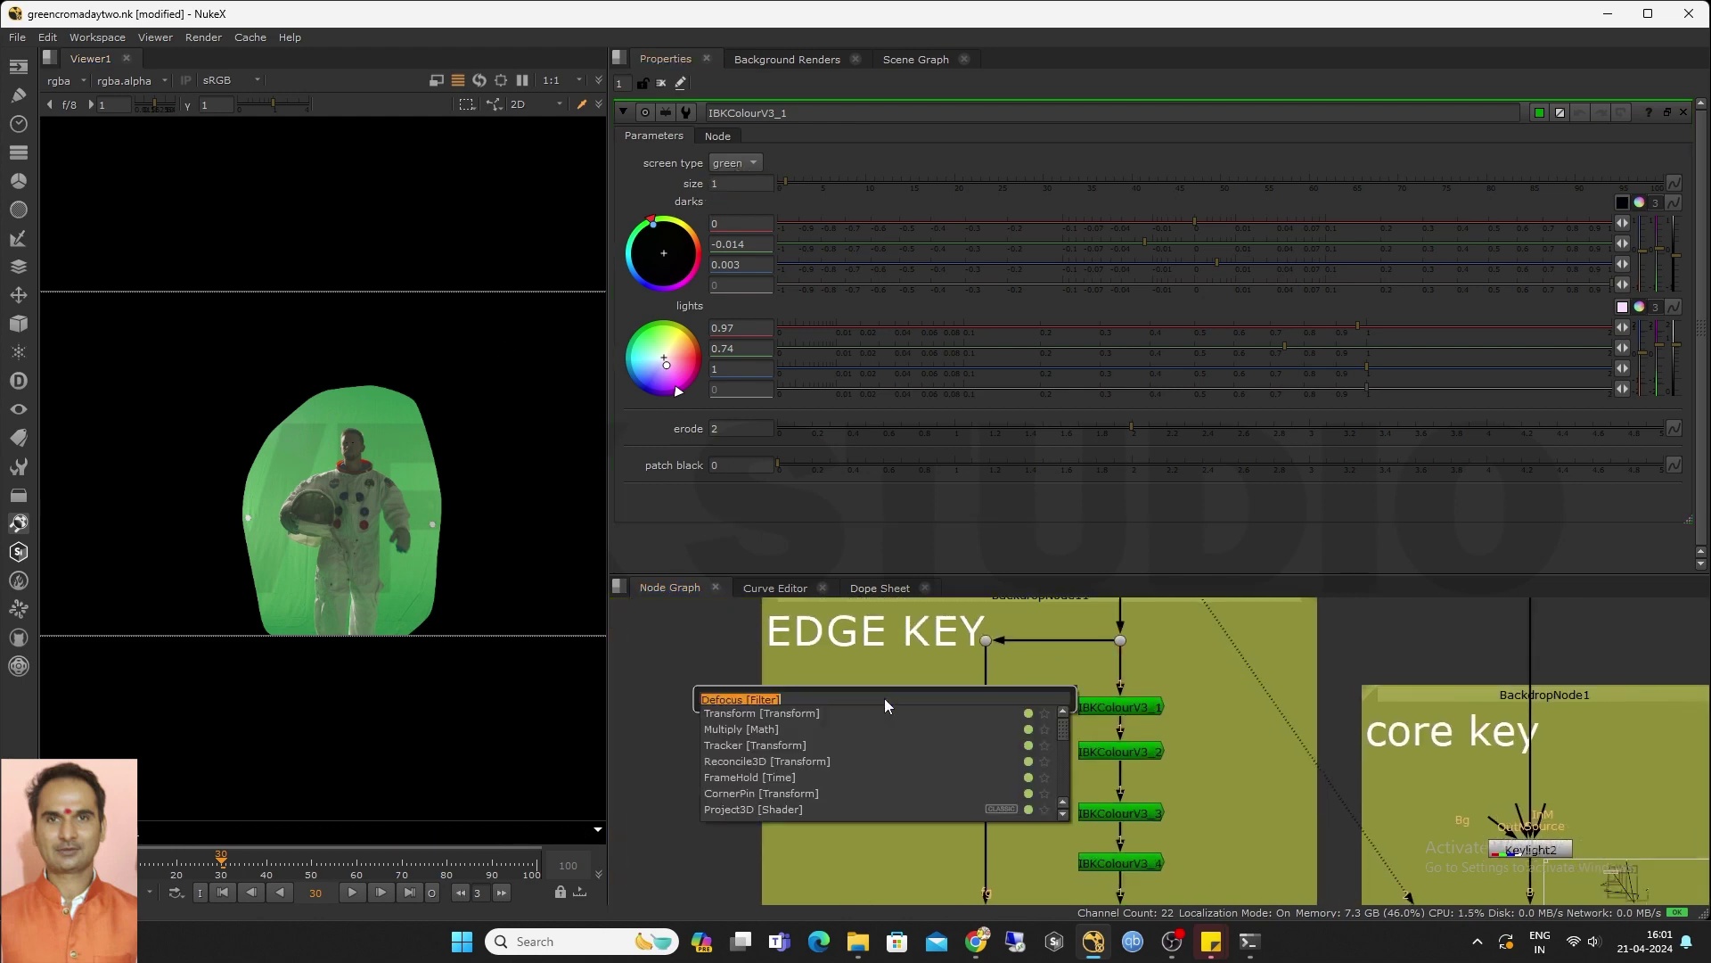
pyautogui.write('ibk')
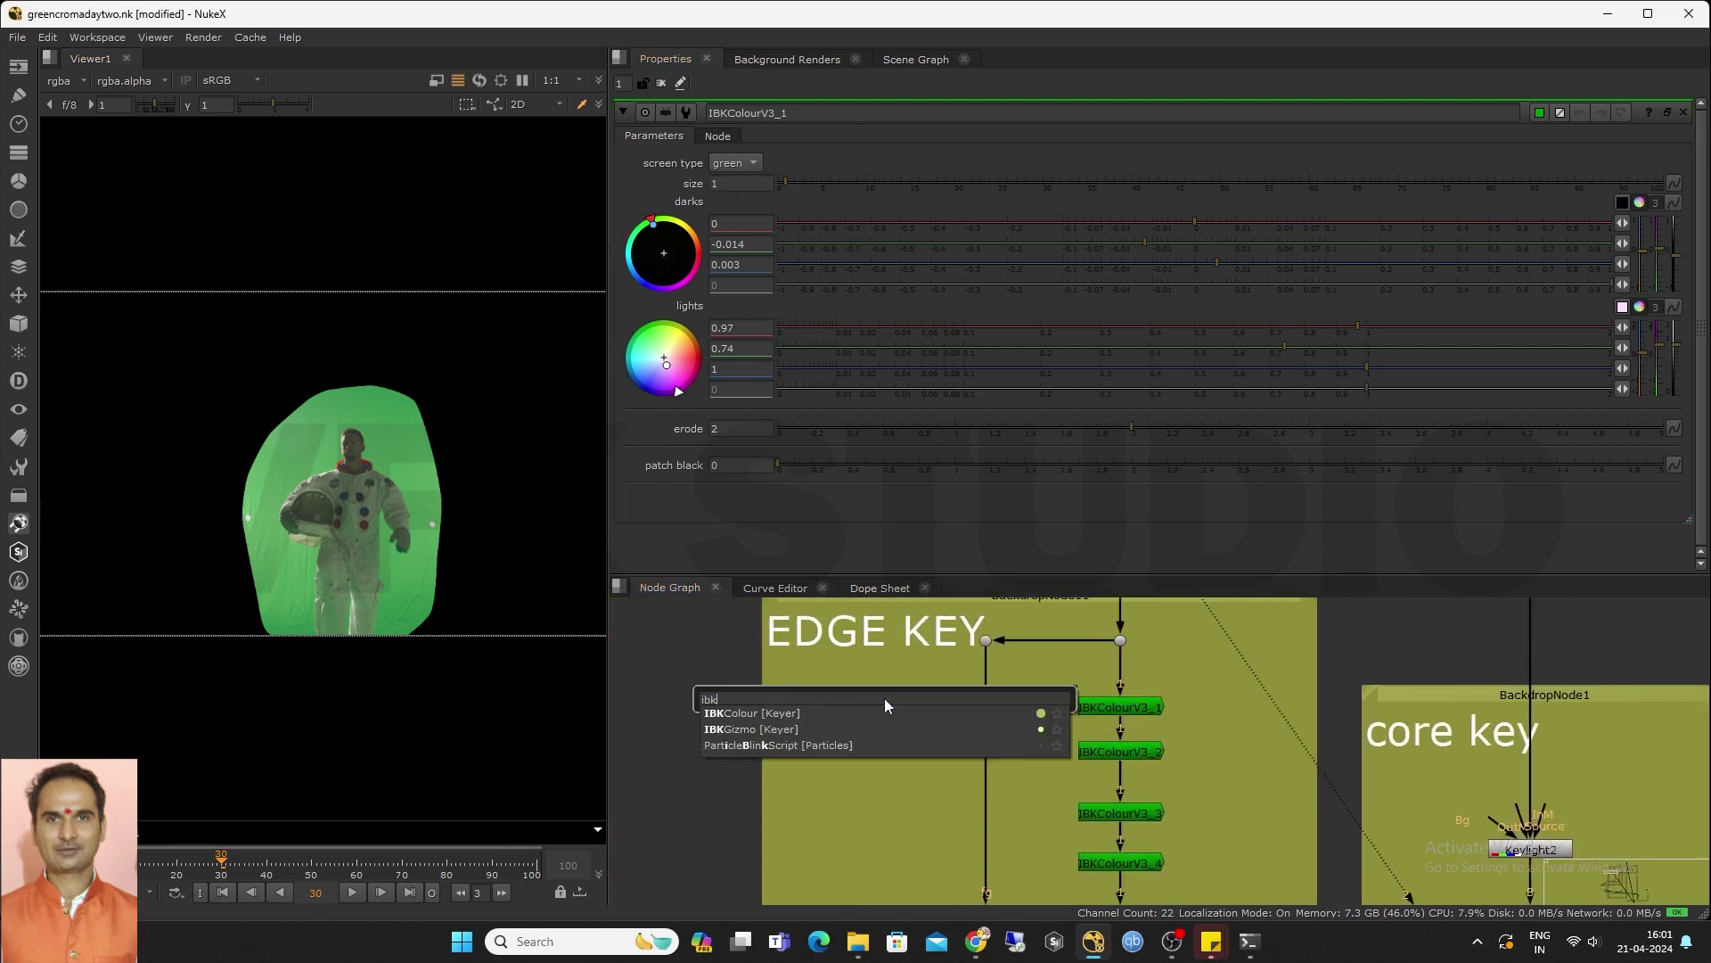
pyautogui.click(777, 712)
pyautogui.moveTo(871, 665); pyautogui.dragTo(1123, 644)
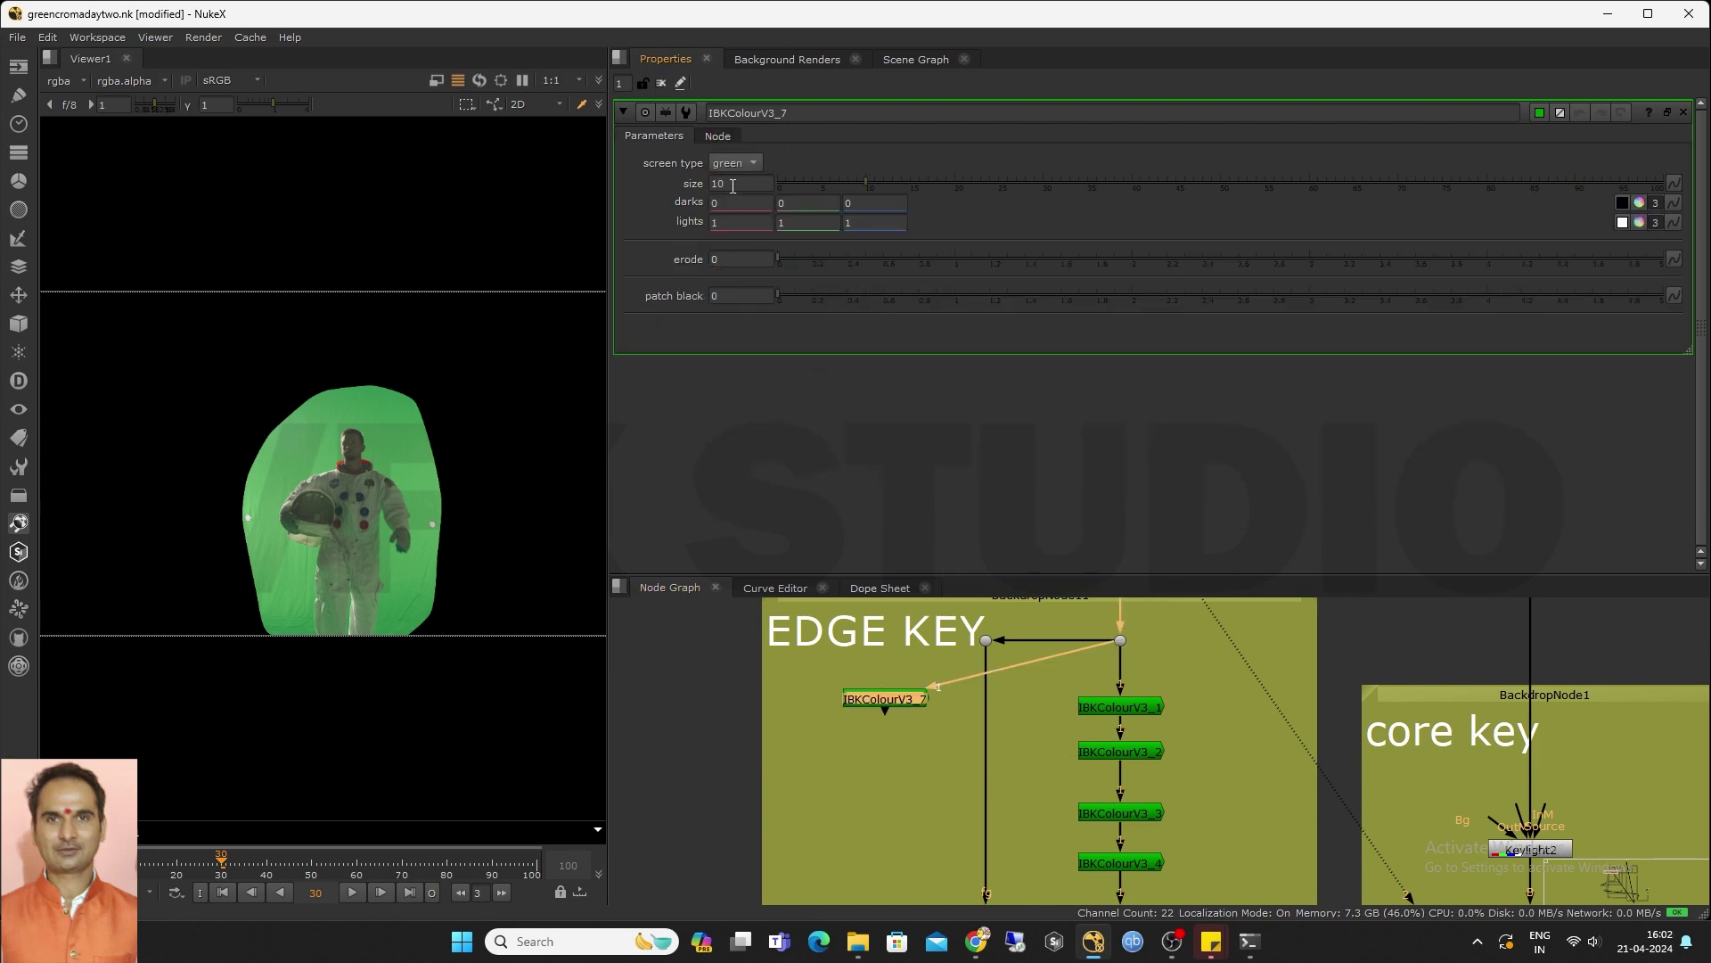
# Set the new IBKColour node's size to 1 and expand its darks and lights into separate channel controls
pyautogui.click(866, 683)
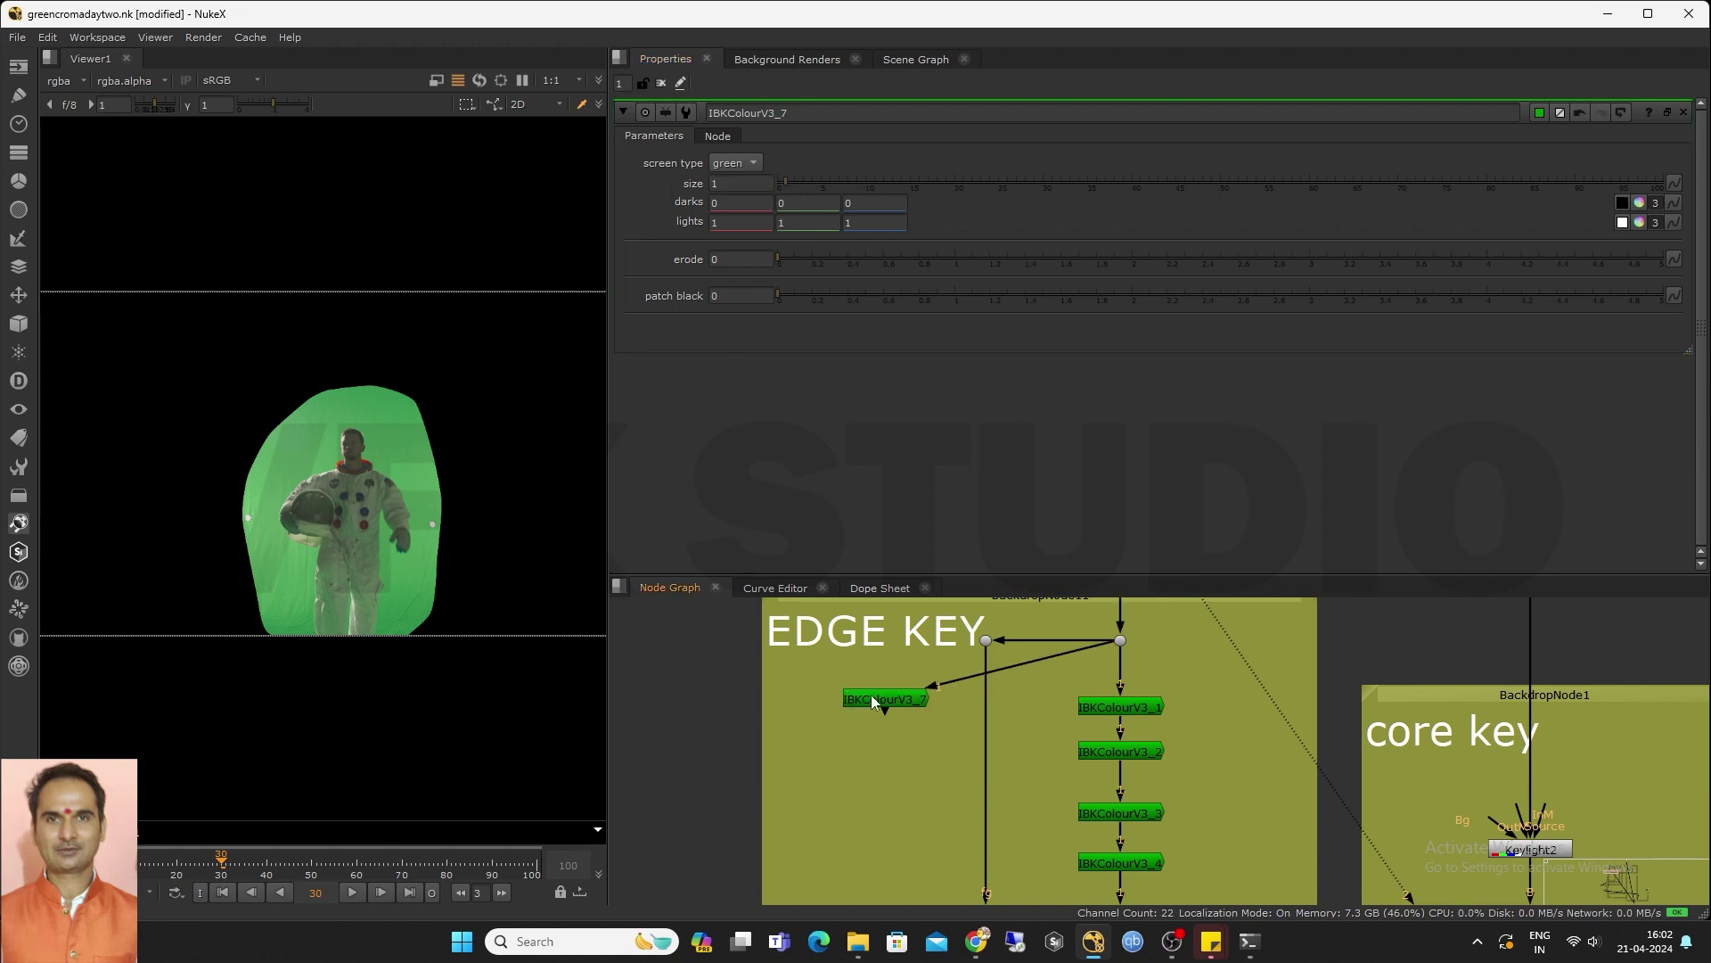
pyautogui.moveTo(870, 693); pyautogui.dragTo(873, 700)
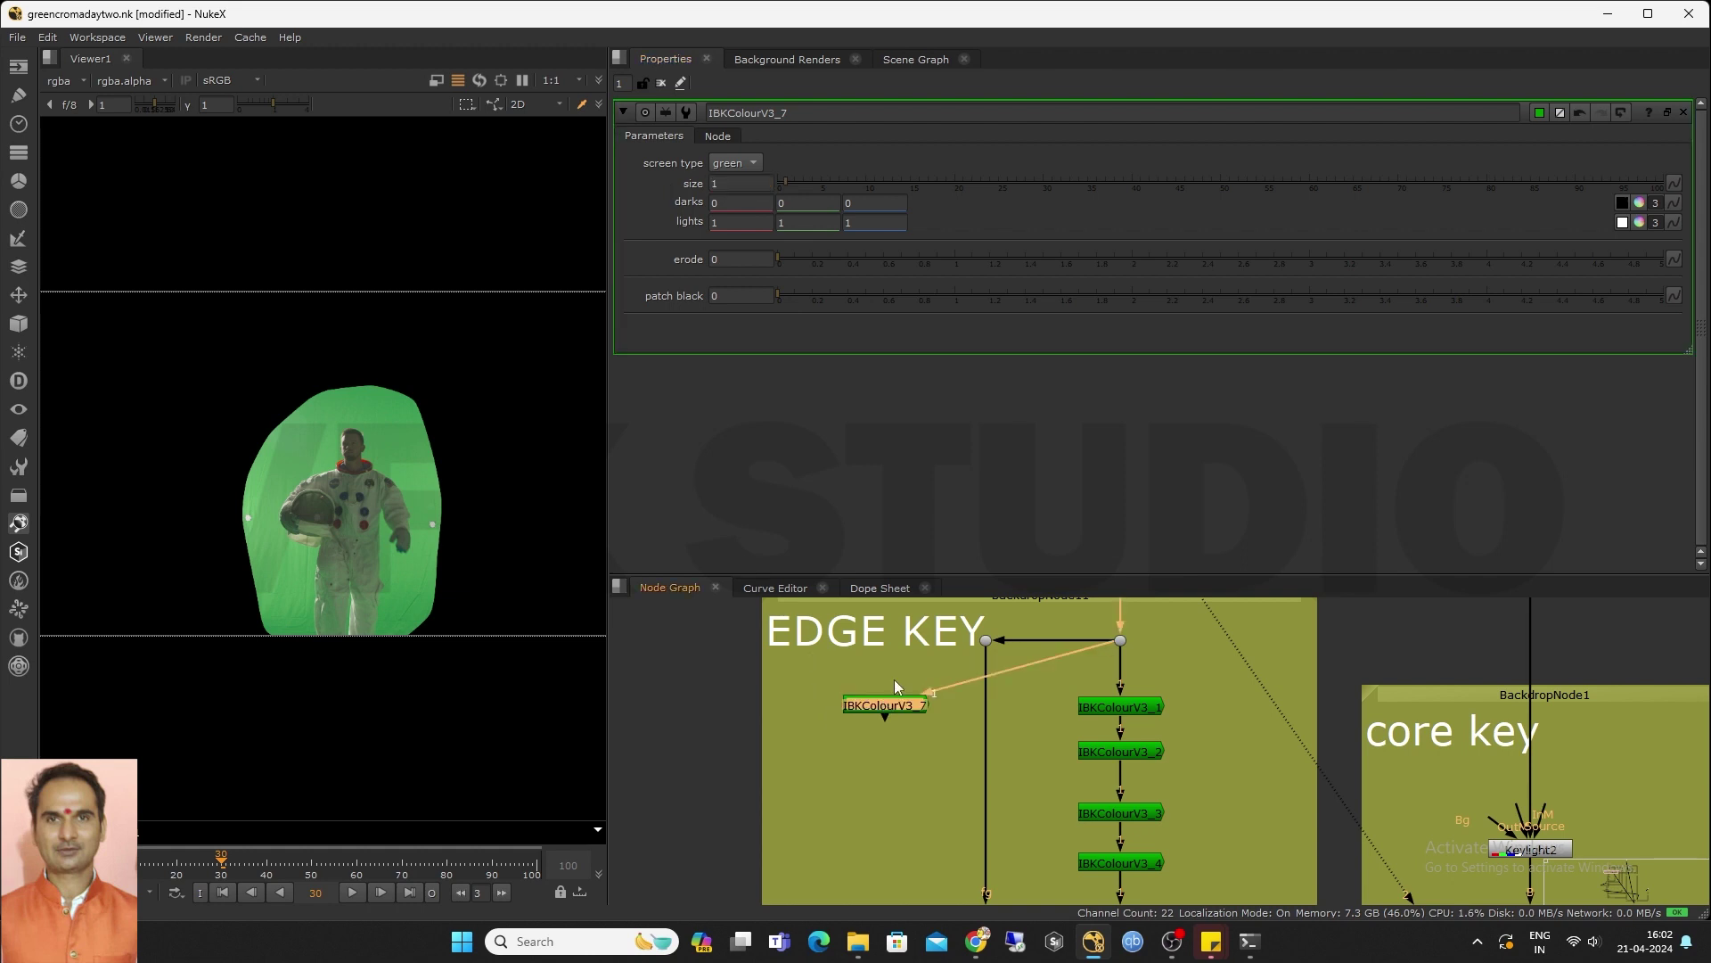
pyautogui.click(1640, 204)
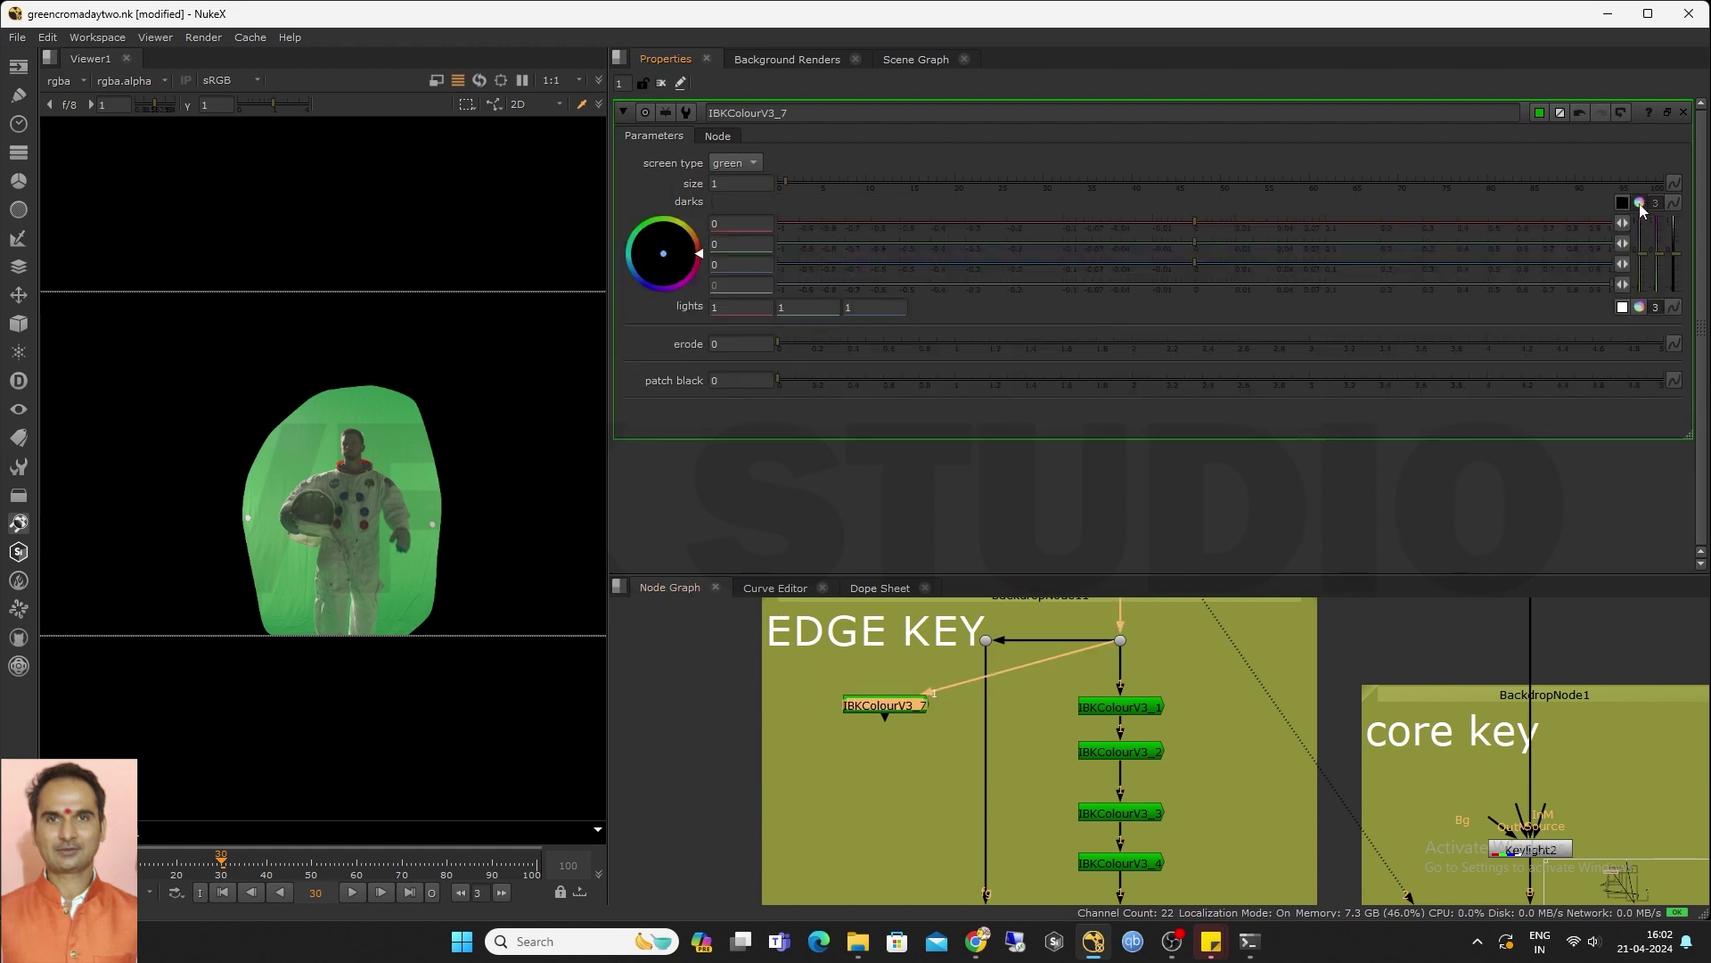
pyautogui.click(1640, 308)
# Show the new IBKColour node's output in the viewer
pyautogui.moveTo(1143, 718); pyautogui.dragTo(1112, 752, button='middle')
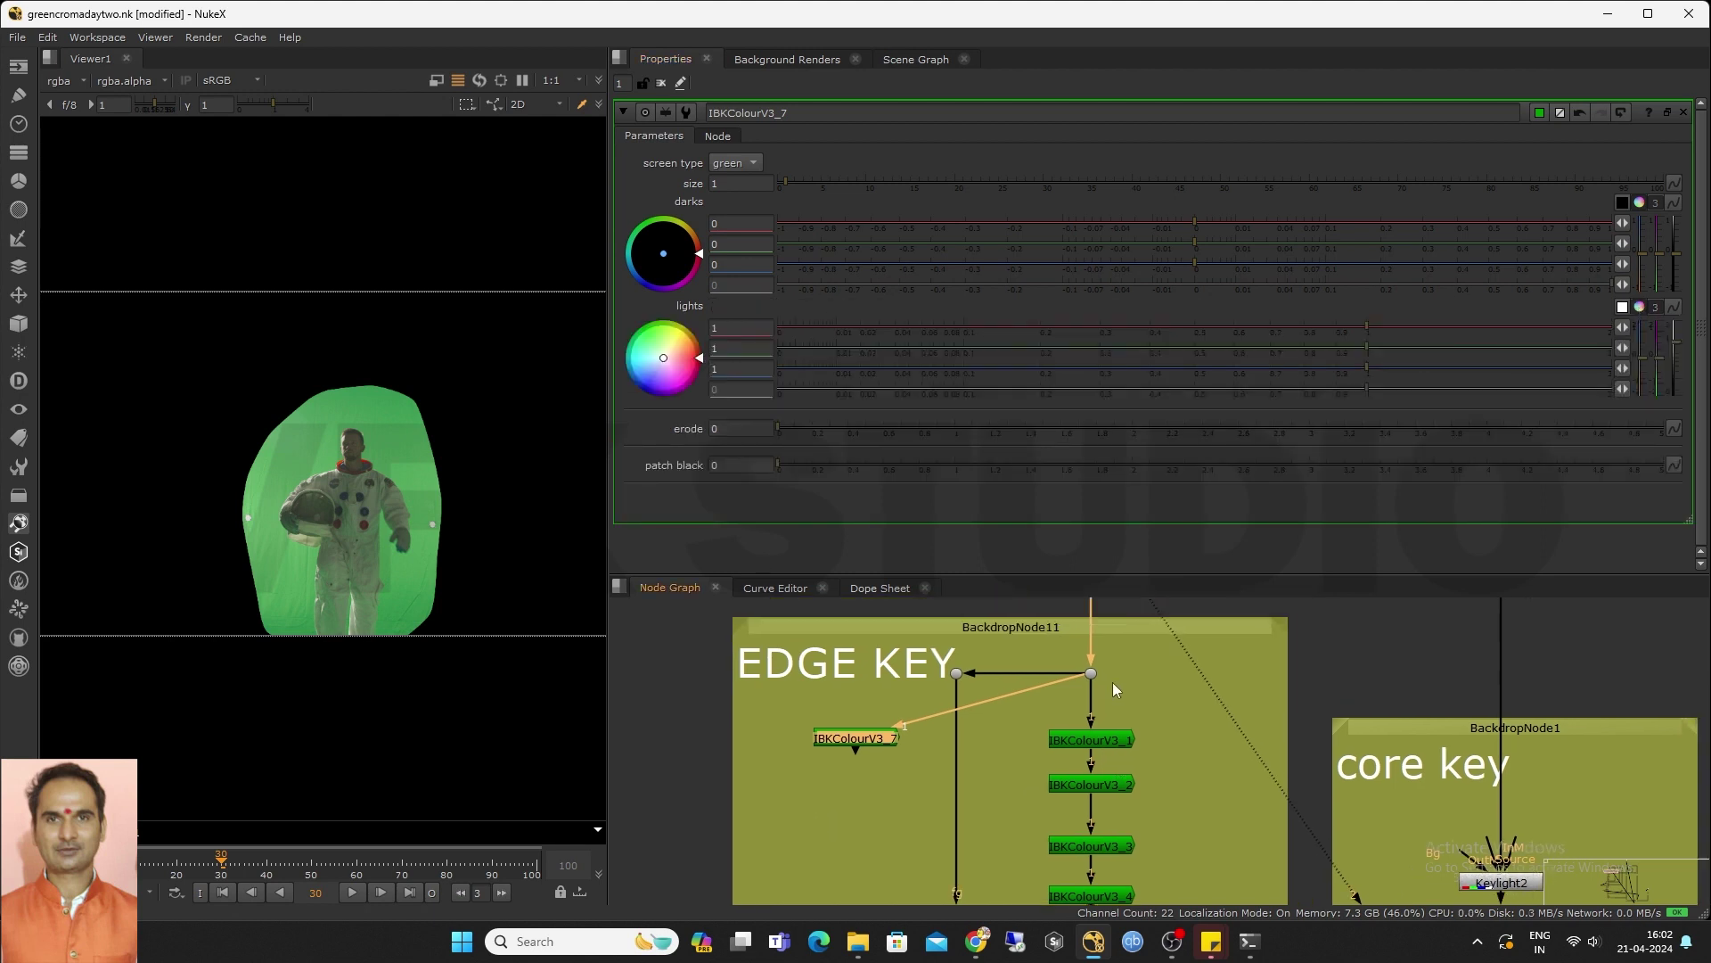
pyautogui.moveTo(859, 740); pyautogui.dragTo(846, 746)
pyautogui.press('2')
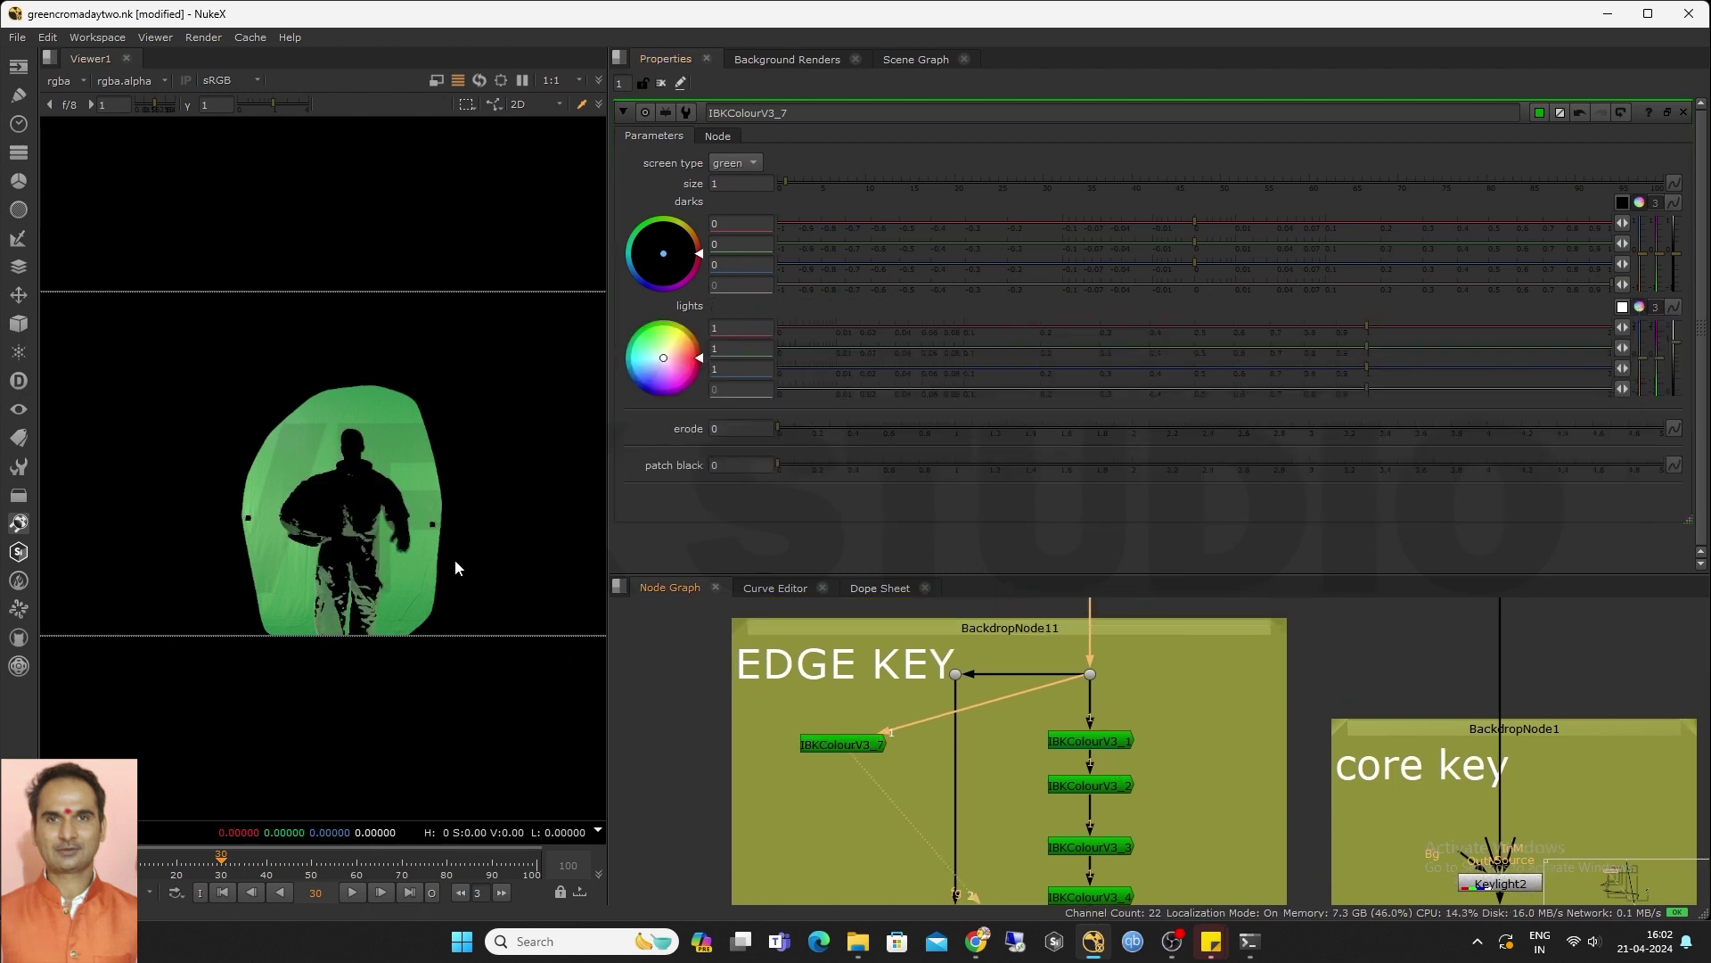
# Set the new IBKColour node's lights to red 1.355, green 0.805 and blue 1.03
pyautogui.moveTo(352, 509); pyautogui.dragTo(383, 456, button='middle')
pyautogui.scroll(2, 382, 455)
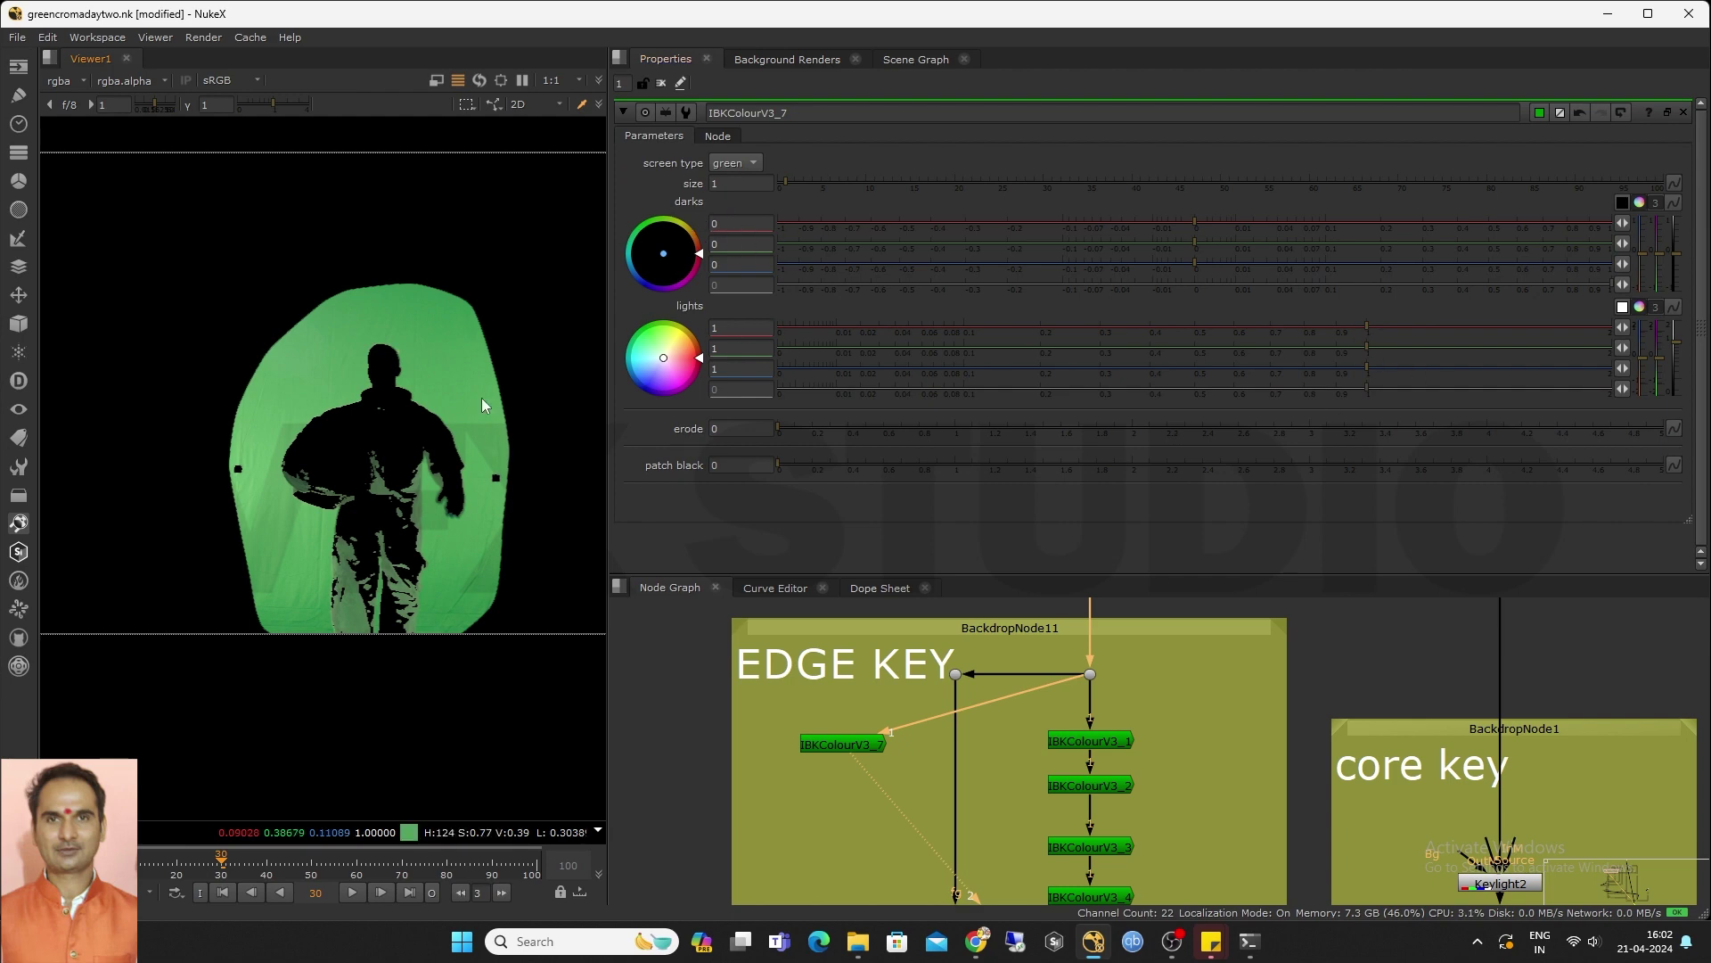
pyautogui.moveTo(1361, 326)
pyautogui.mouseDown()
pyautogui.moveTo(1449, 333)
pyautogui.moveTo(1306, 354)
pyautogui.mouseUp()
pyautogui.moveTo(232, 324); pyautogui.dragTo(291, 381)
pyautogui.moveTo(205, 429); pyautogui.dragTo(230, 483)
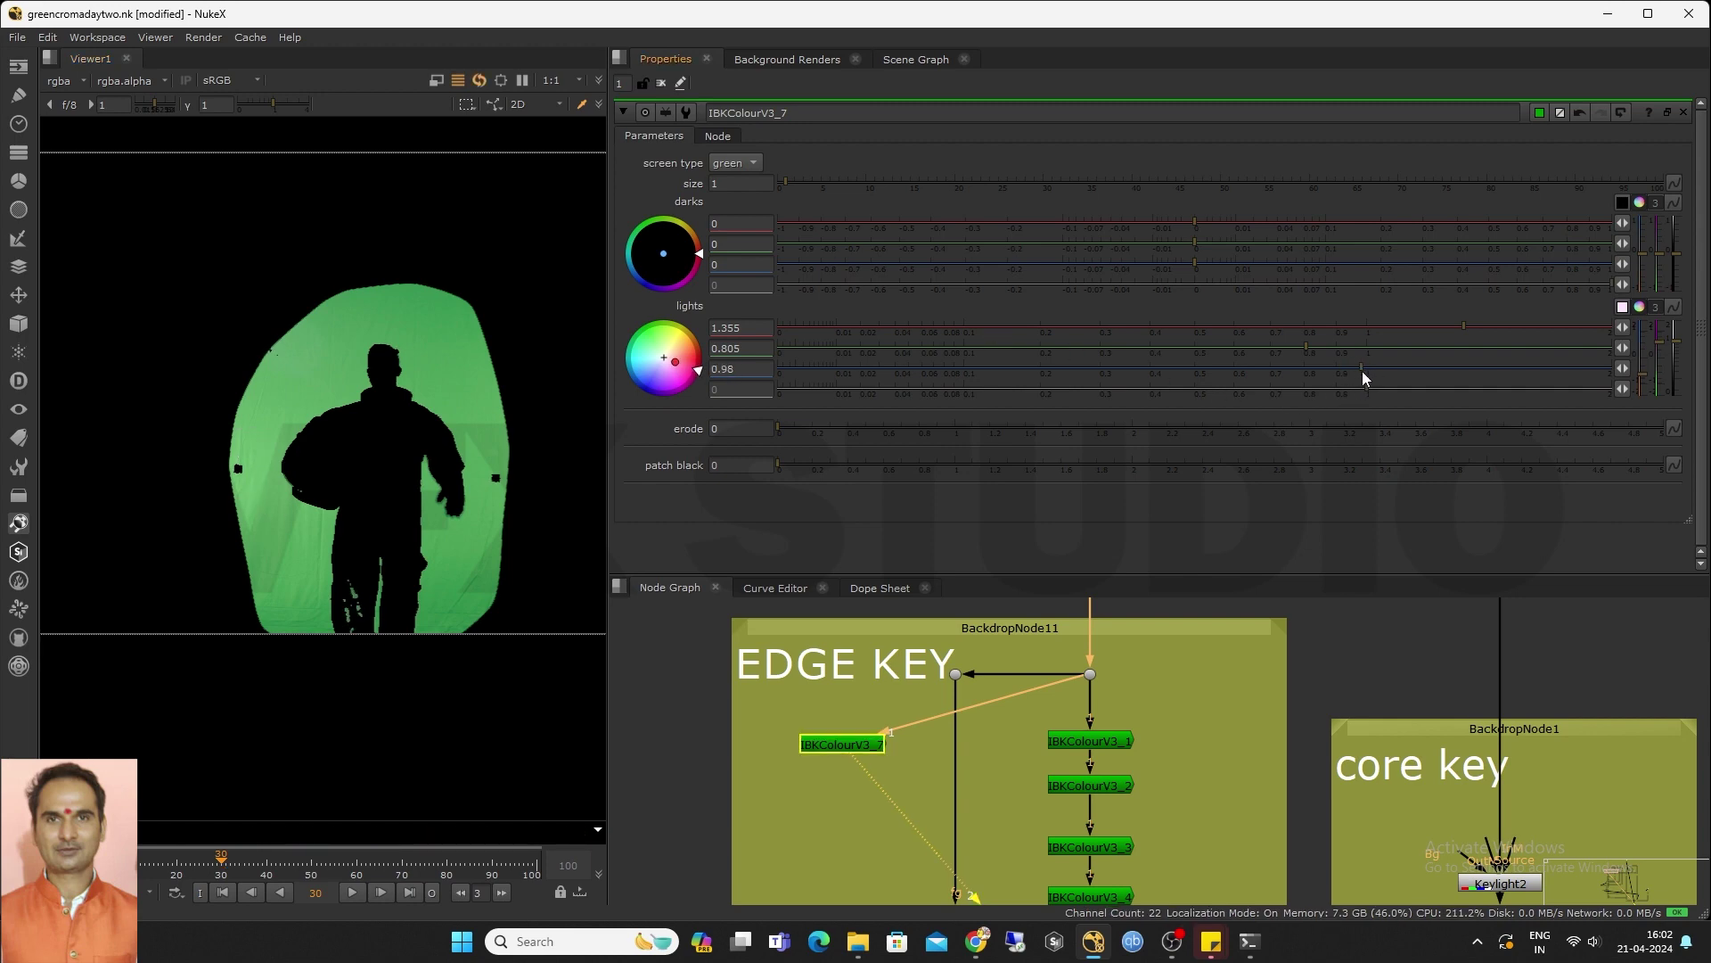
pyautogui.moveTo(1366, 369)
pyautogui.mouseDown()
pyautogui.moveTo(1393, 372)
pyautogui.moveTo(1371, 367)
pyautogui.mouseUp()
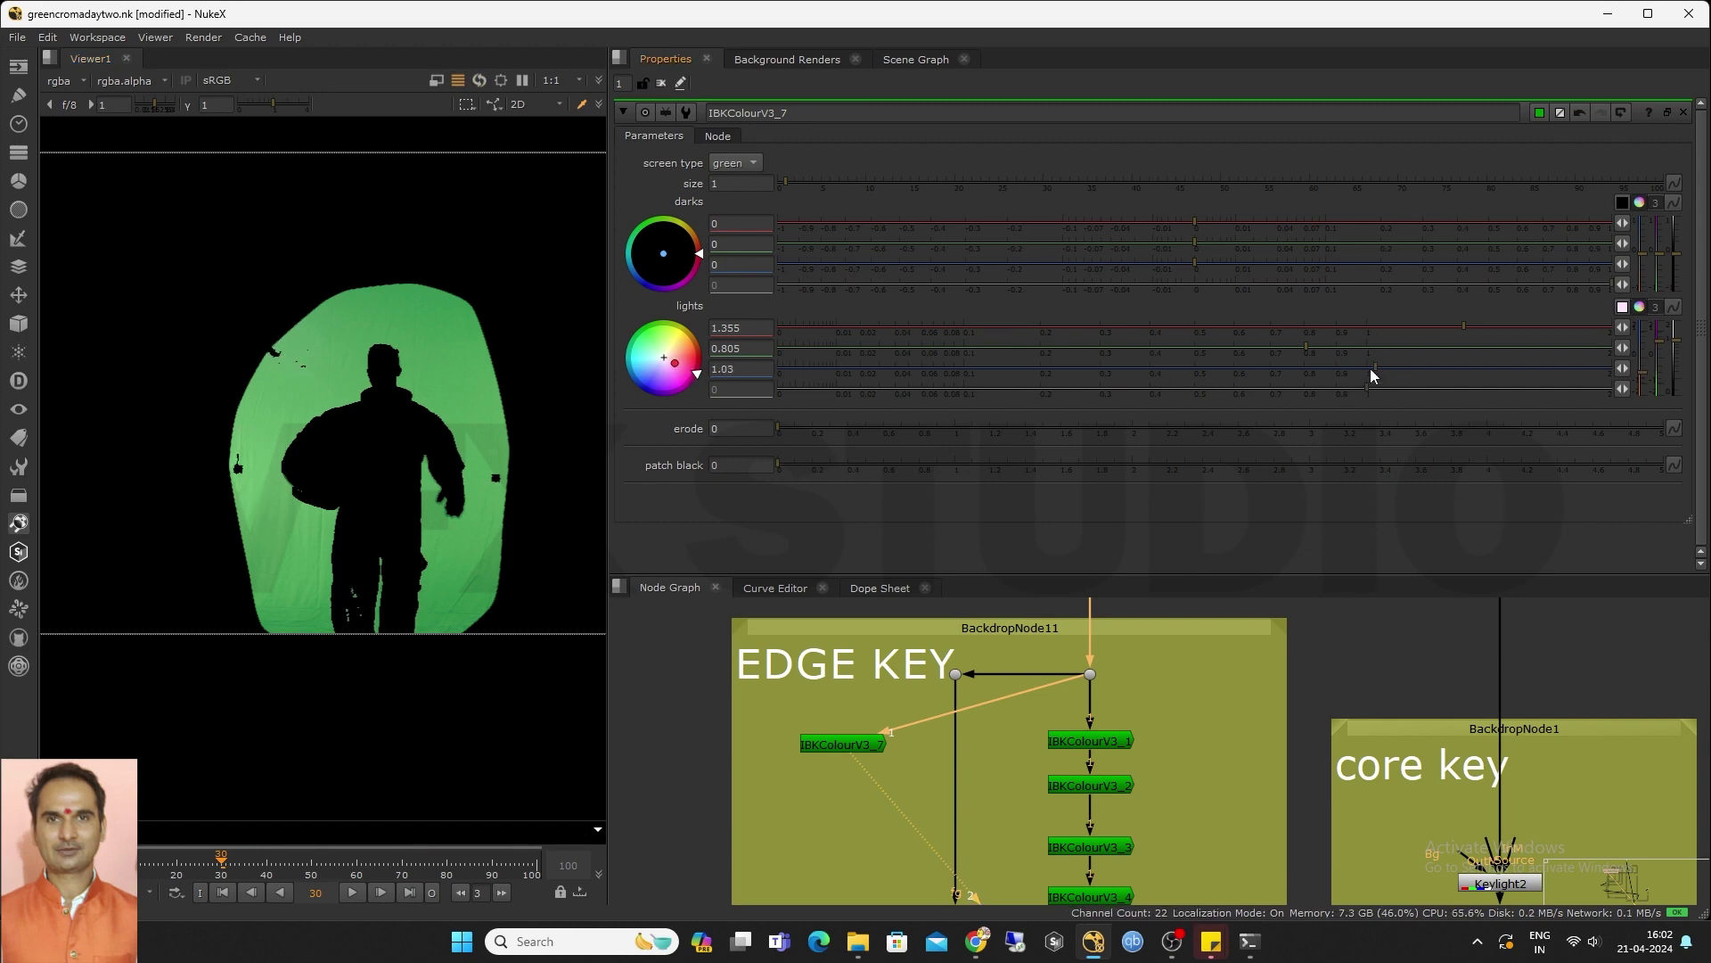
# Set the new IBKColour node's darks to red 0.009, green -0.0002 and blue -0.0002, and check the astronaut's edges
pyautogui.moveTo(1194, 220); pyautogui.dragTo(1189, 264)
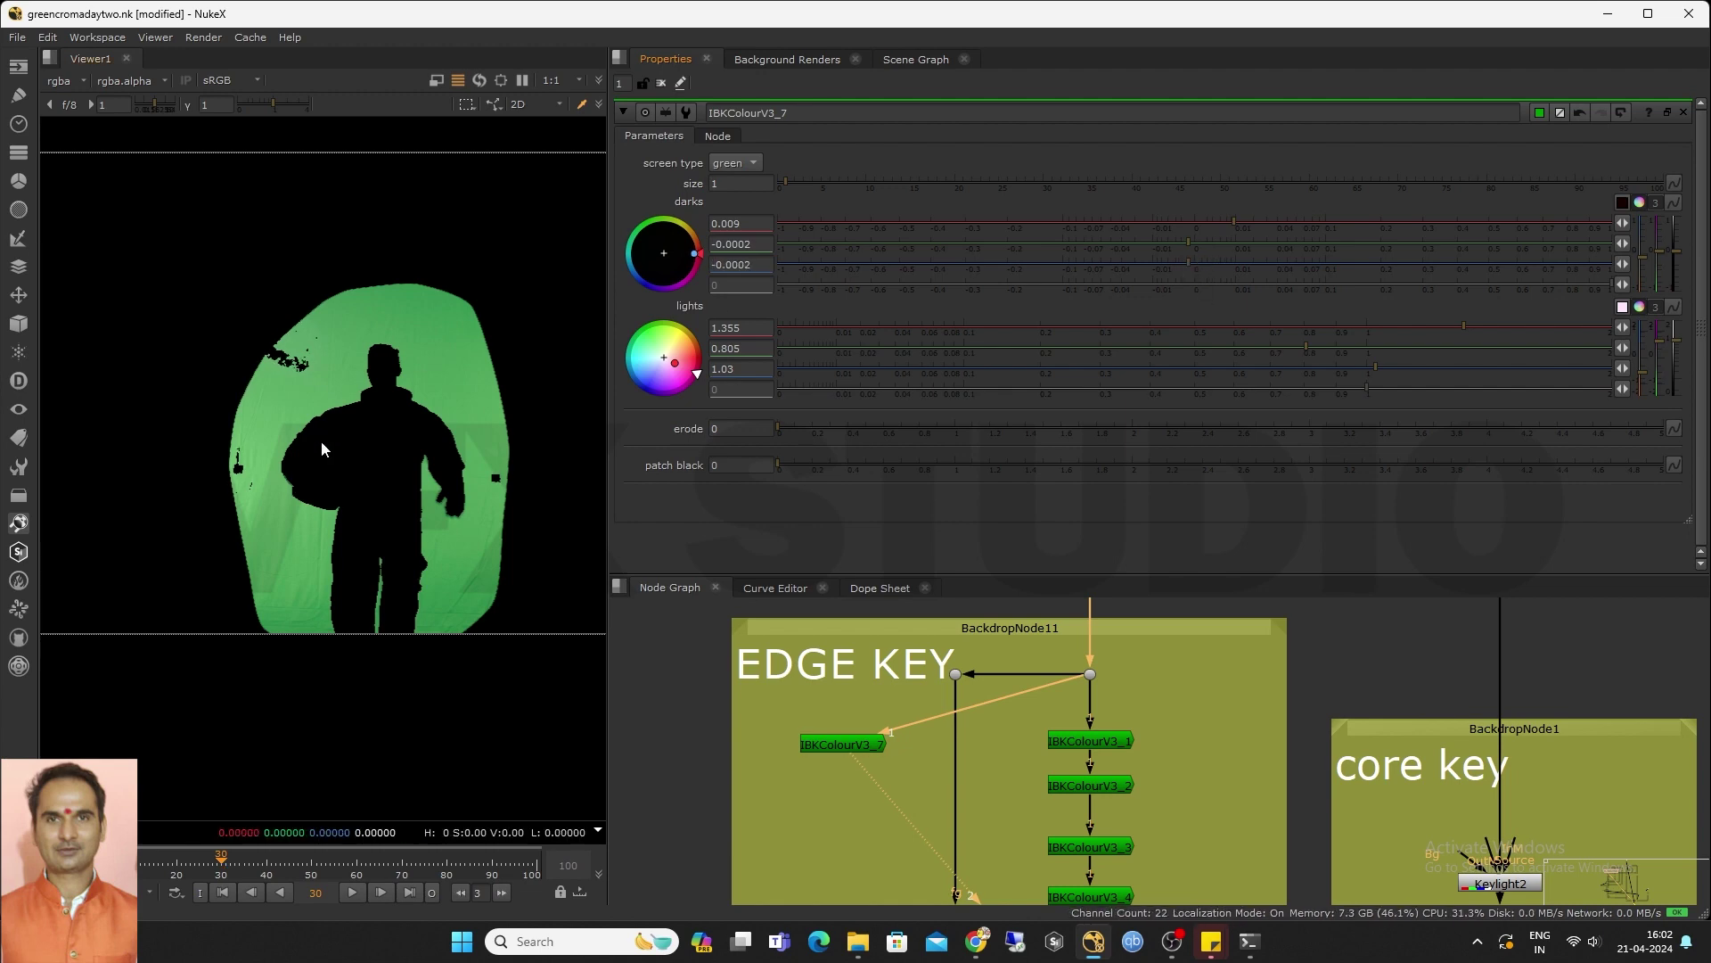
pyautogui.scroll(5, 382, 387)
pyautogui.scroll(-3, 956, 736)
pyautogui.scroll(1, 1032, 668)
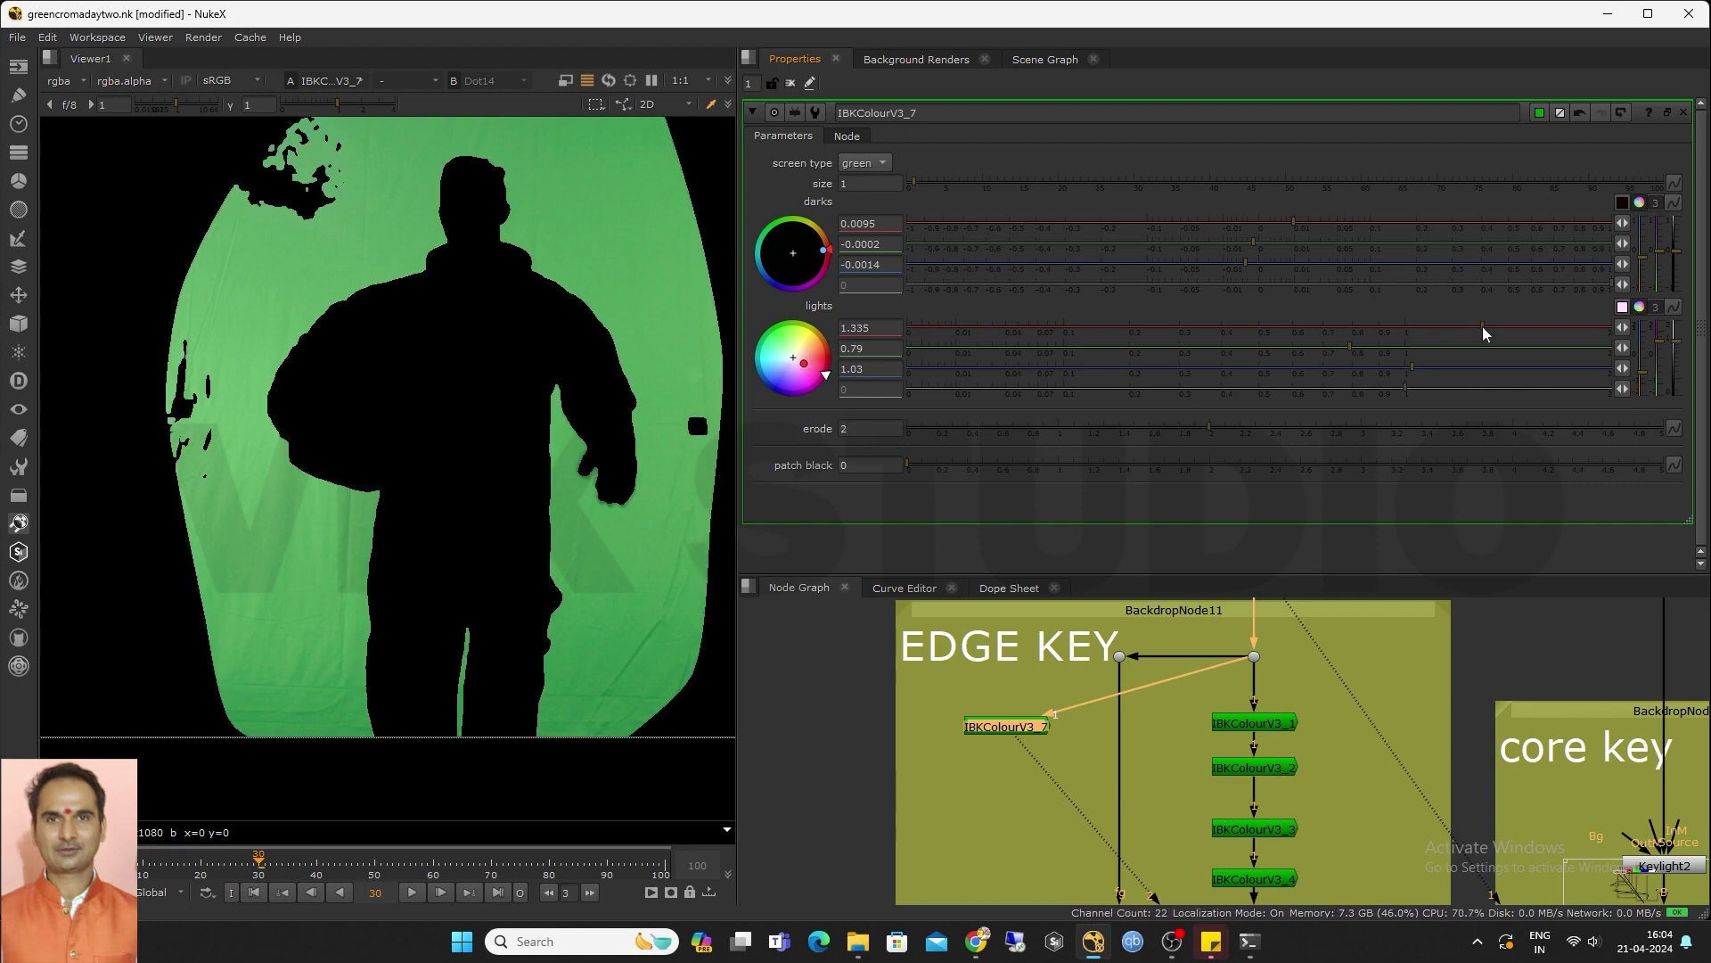
# Set the new IBKColour node's red lights value to 1.325 and compare the result with the other viewer input
pyautogui.moveTo(1484, 327); pyautogui.dragTo(1479, 329)
pyautogui.press('1')
pyautogui.press('2')
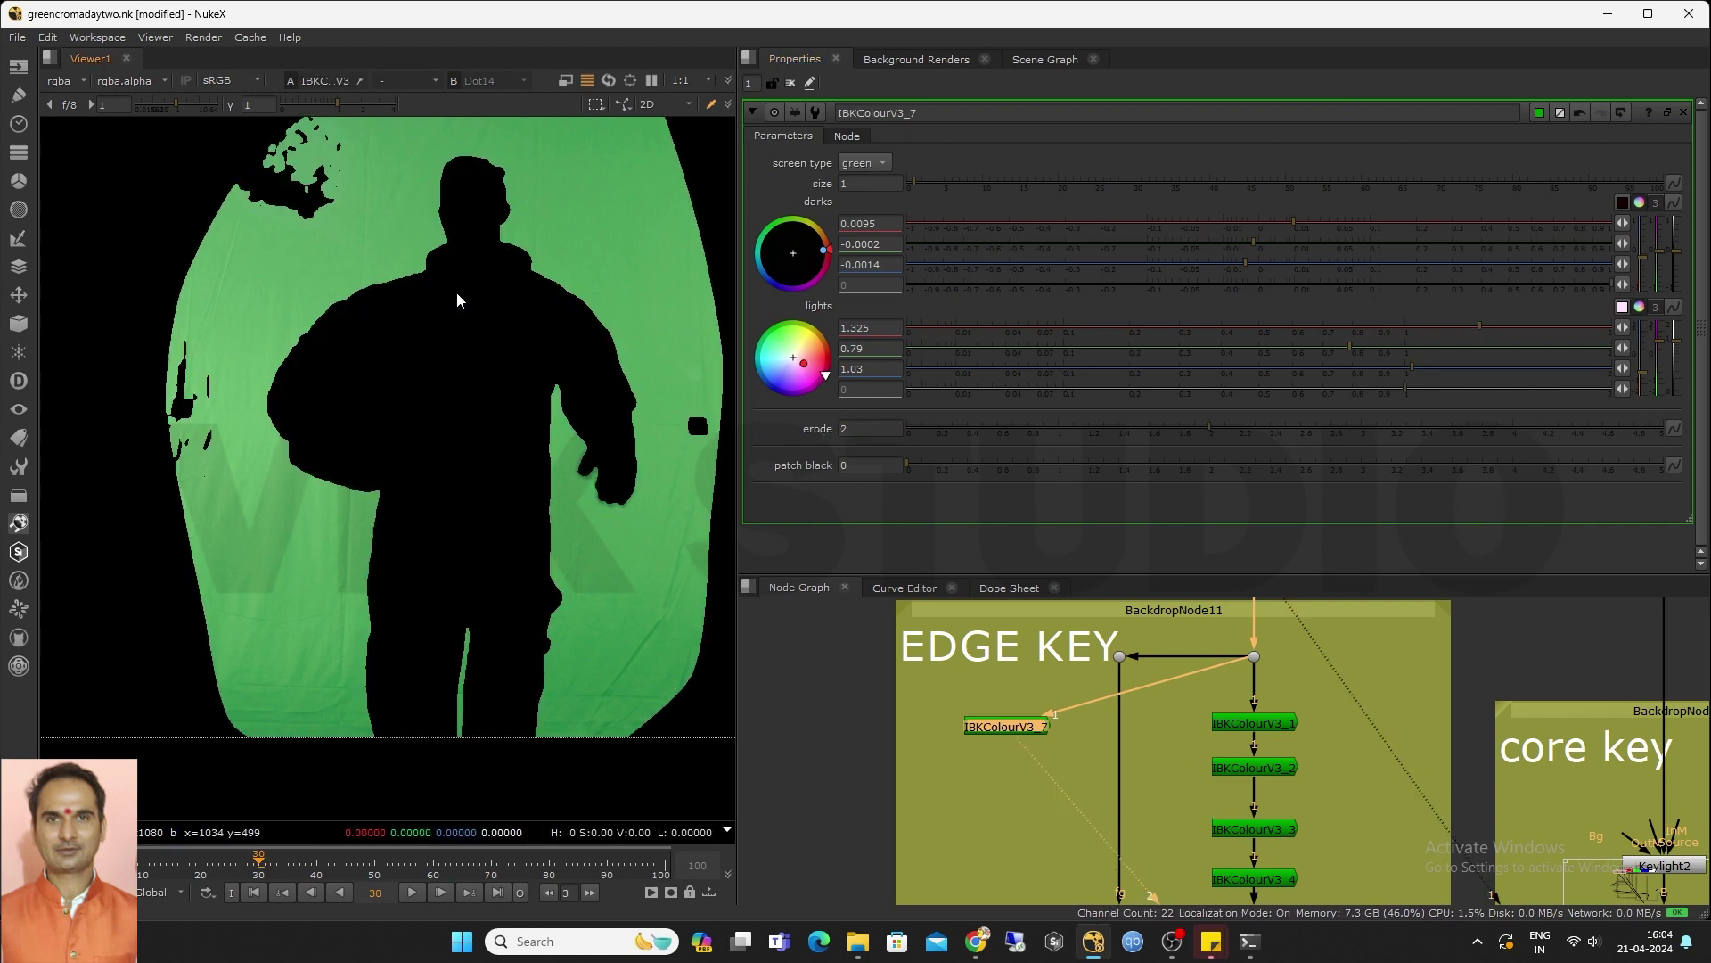
pyautogui.press('1')
pyautogui.press('2')
pyautogui.press('1')
pyautogui.press('2')
pyautogui.scroll(-3, 1072, 658)
pyautogui.scroll(3, 1238, 711)
# Open IBKColourV3_1 to check its darks, lights, erode and patch black settings
pyautogui.doubleClick(1158, 689)
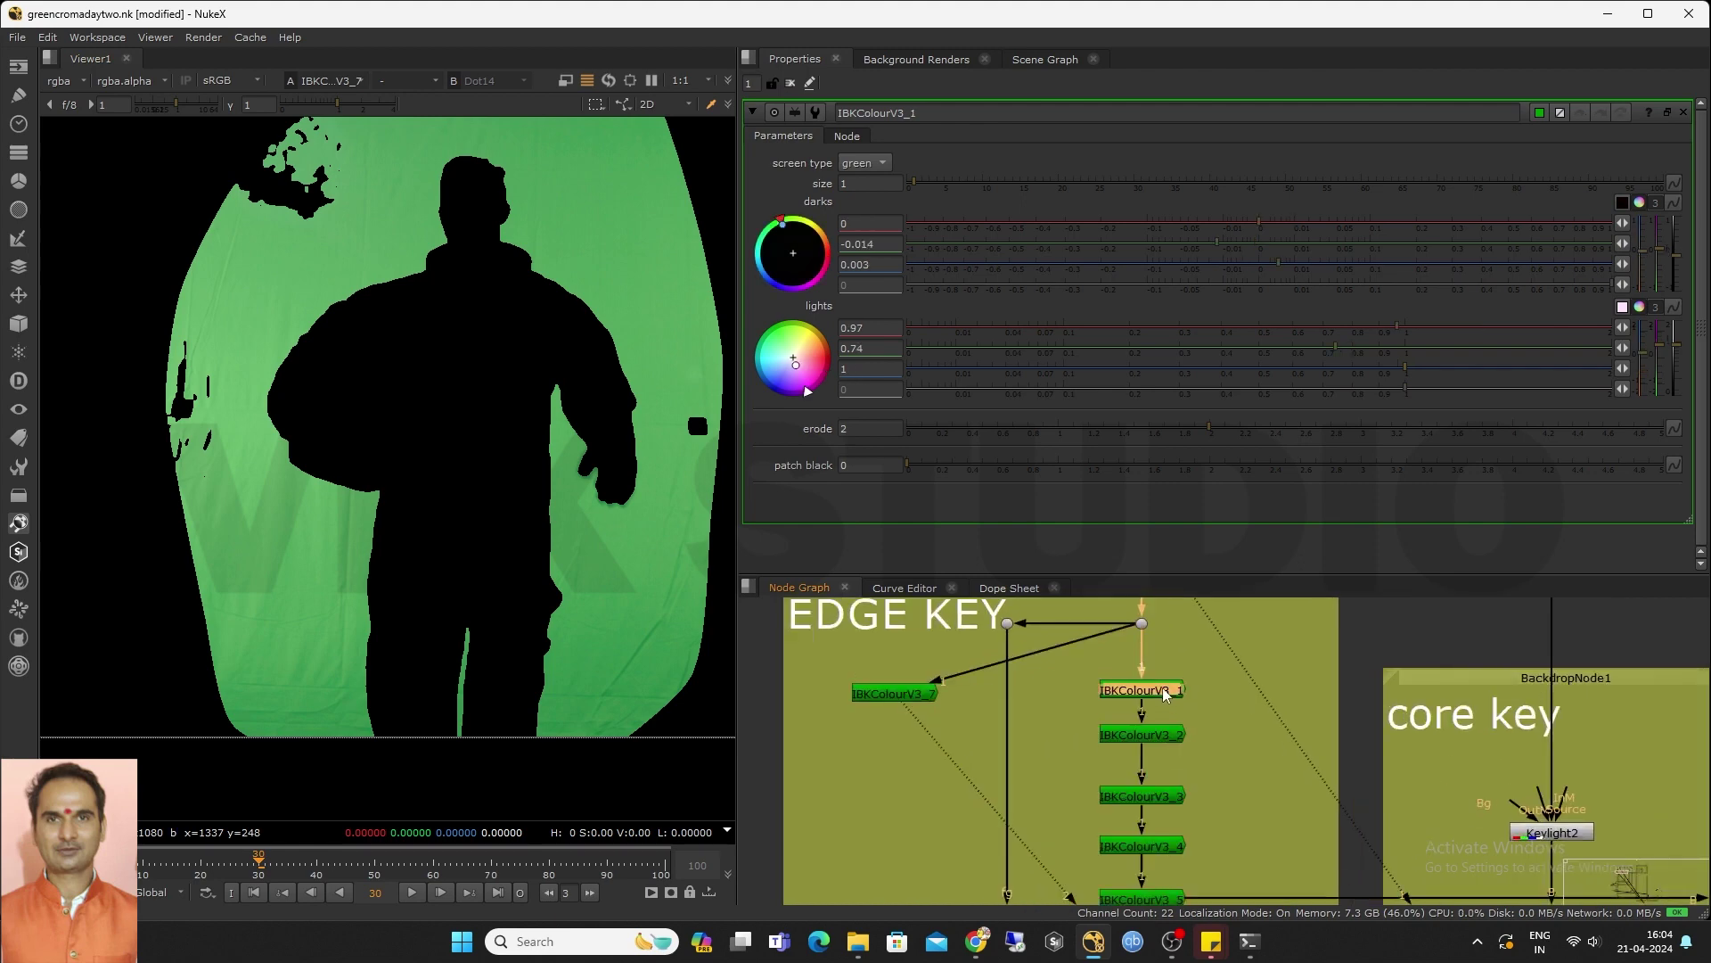
pyautogui.scroll(-3, 1112, 655)
pyautogui.scroll(1, 1140, 685)
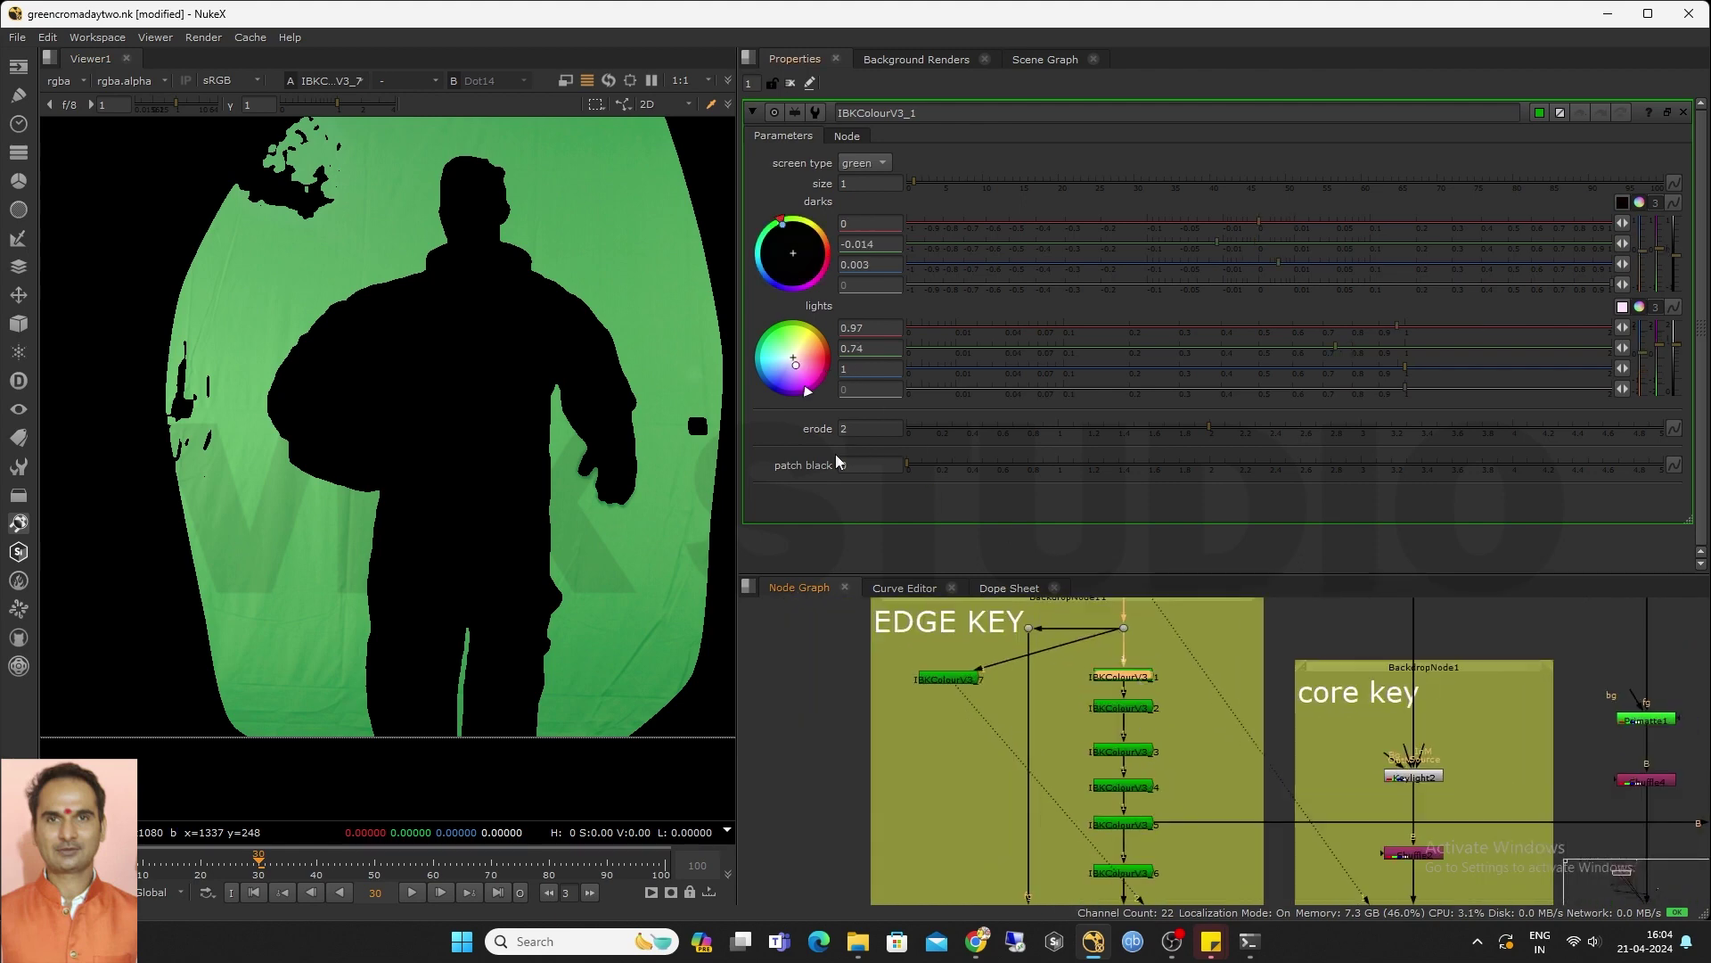
pyautogui.scroll(2, 1171, 759)
# Show IBKColourV3_2's output in the viewer and check the erode and patch black settings of IBKColourV3_2 and IBKColourV3_3
pyautogui.doubleClick(1129, 688)
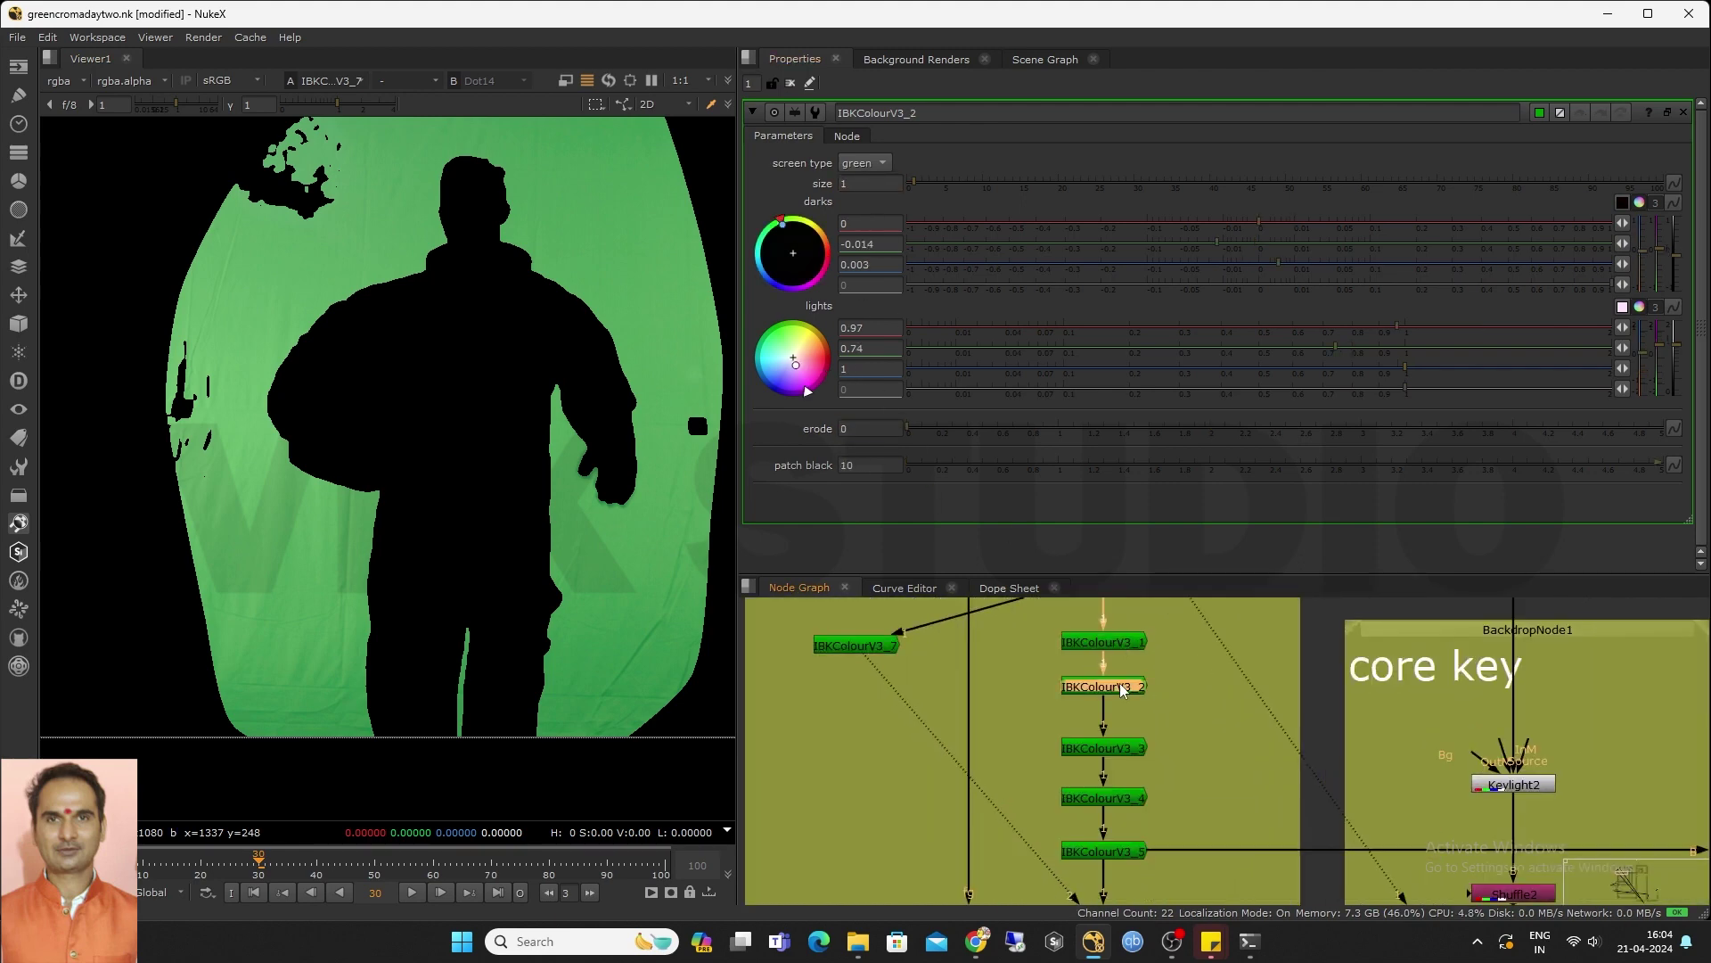
pyautogui.moveTo(852, 430); pyautogui.dragTo(837, 432)
pyautogui.moveTo(1128, 689); pyautogui.dragTo(1126, 680, button='middle')
pyautogui.press('1')
pyautogui.doubleClick(1125, 742)
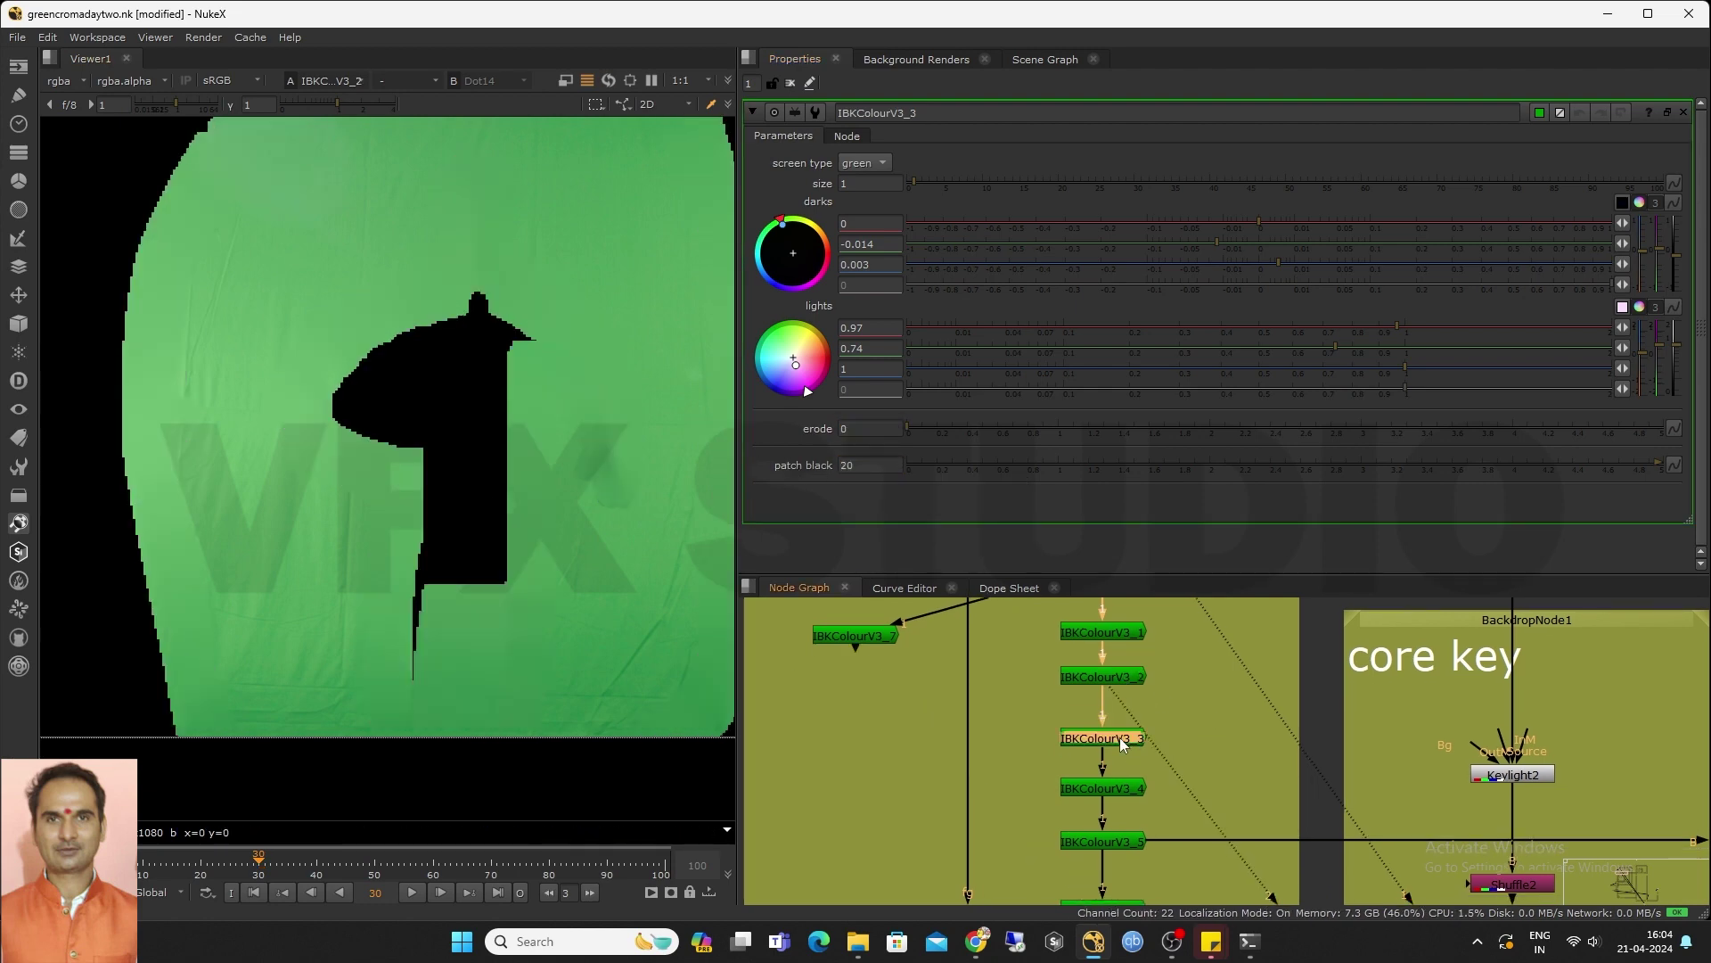
pyautogui.moveTo(856, 466); pyautogui.dragTo(838, 465)
# Review the size and patch black settings along the edge key chain from IBKColourV3_1 to IBKColourV3_5
pyautogui.click(1082, 674)
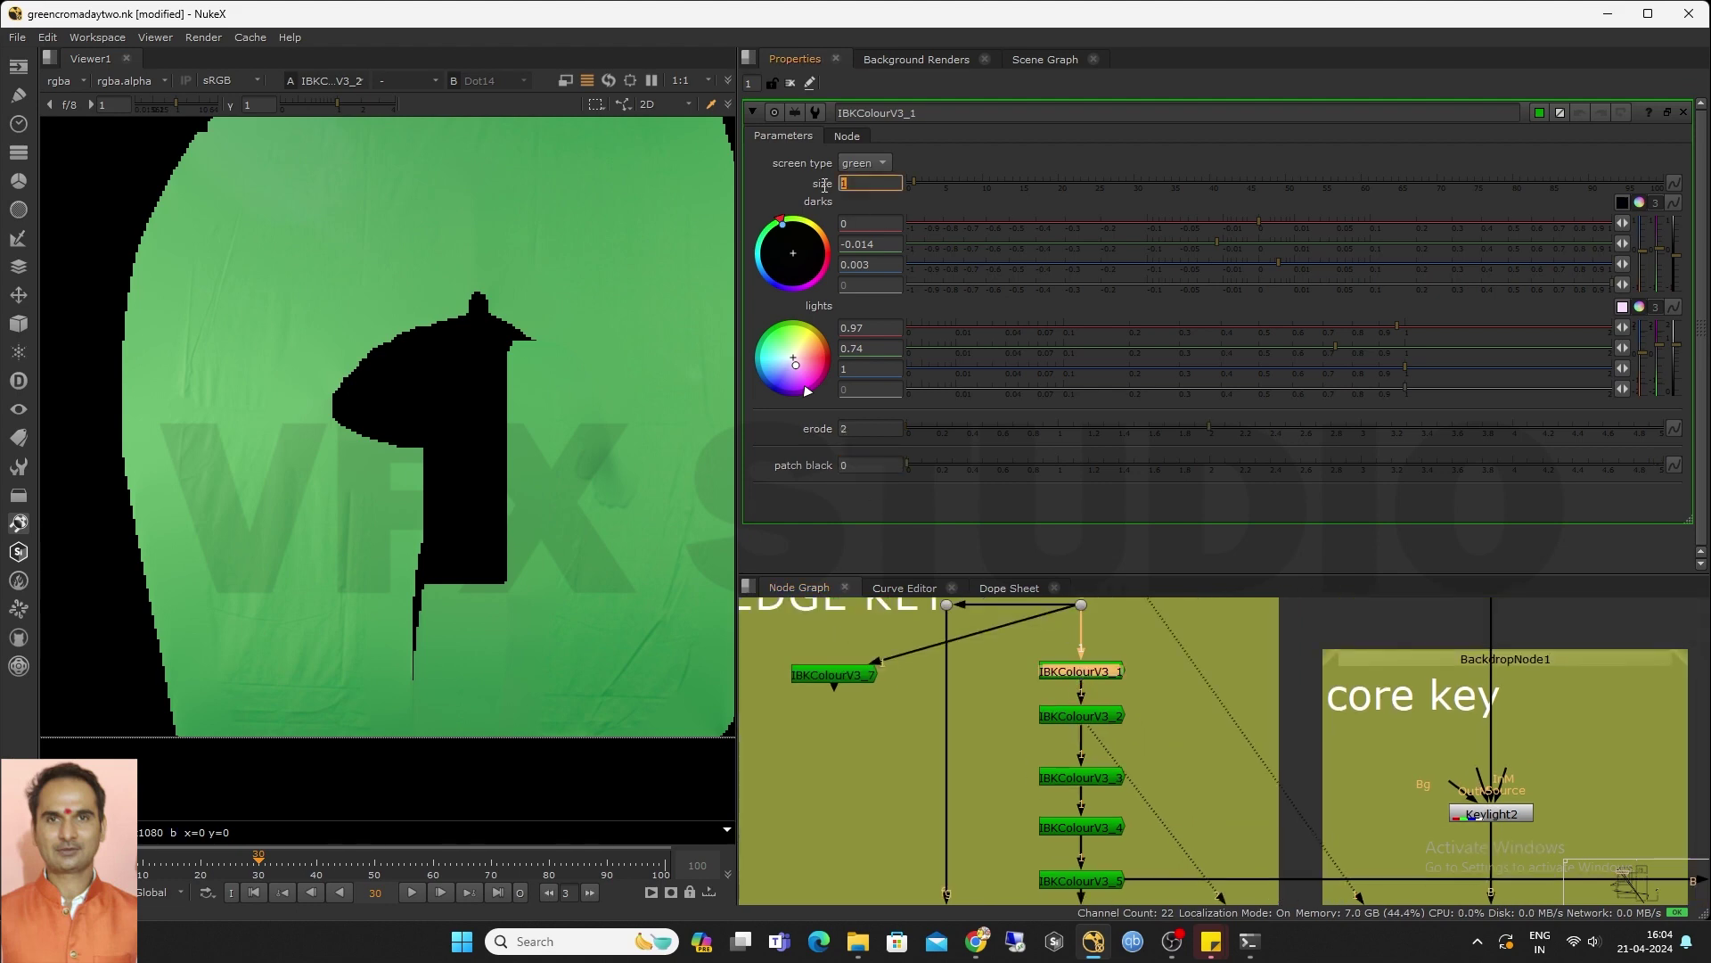
pyautogui.click(1075, 715)
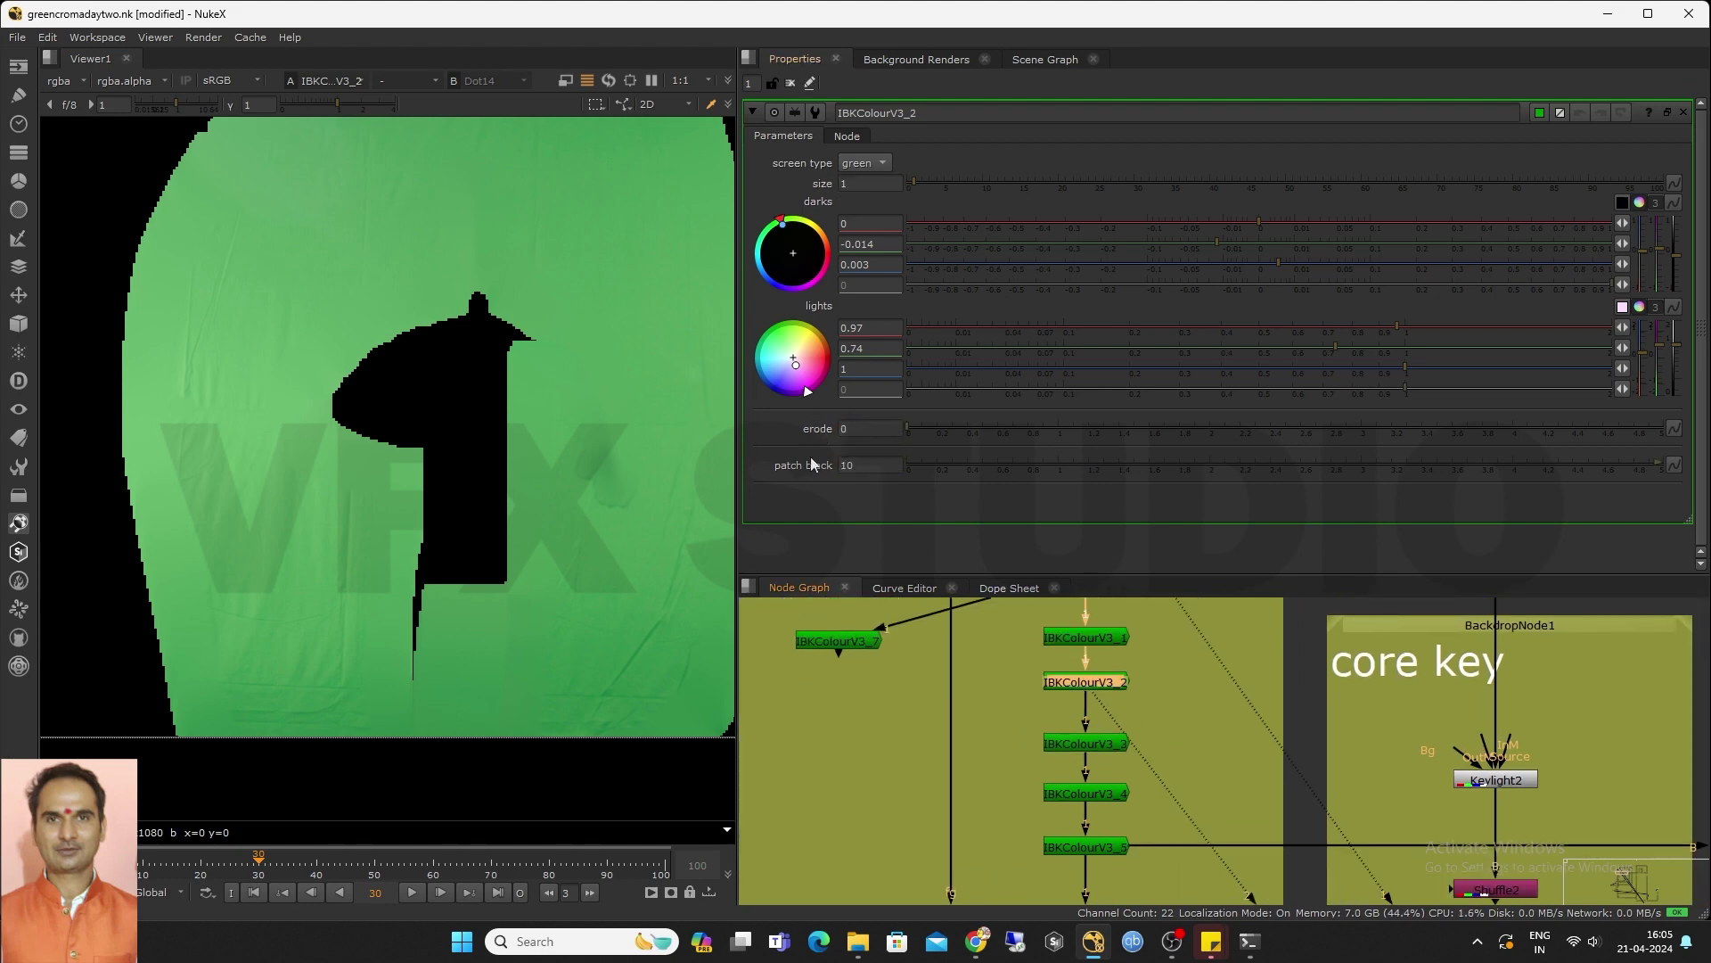
pyautogui.click(1094, 694)
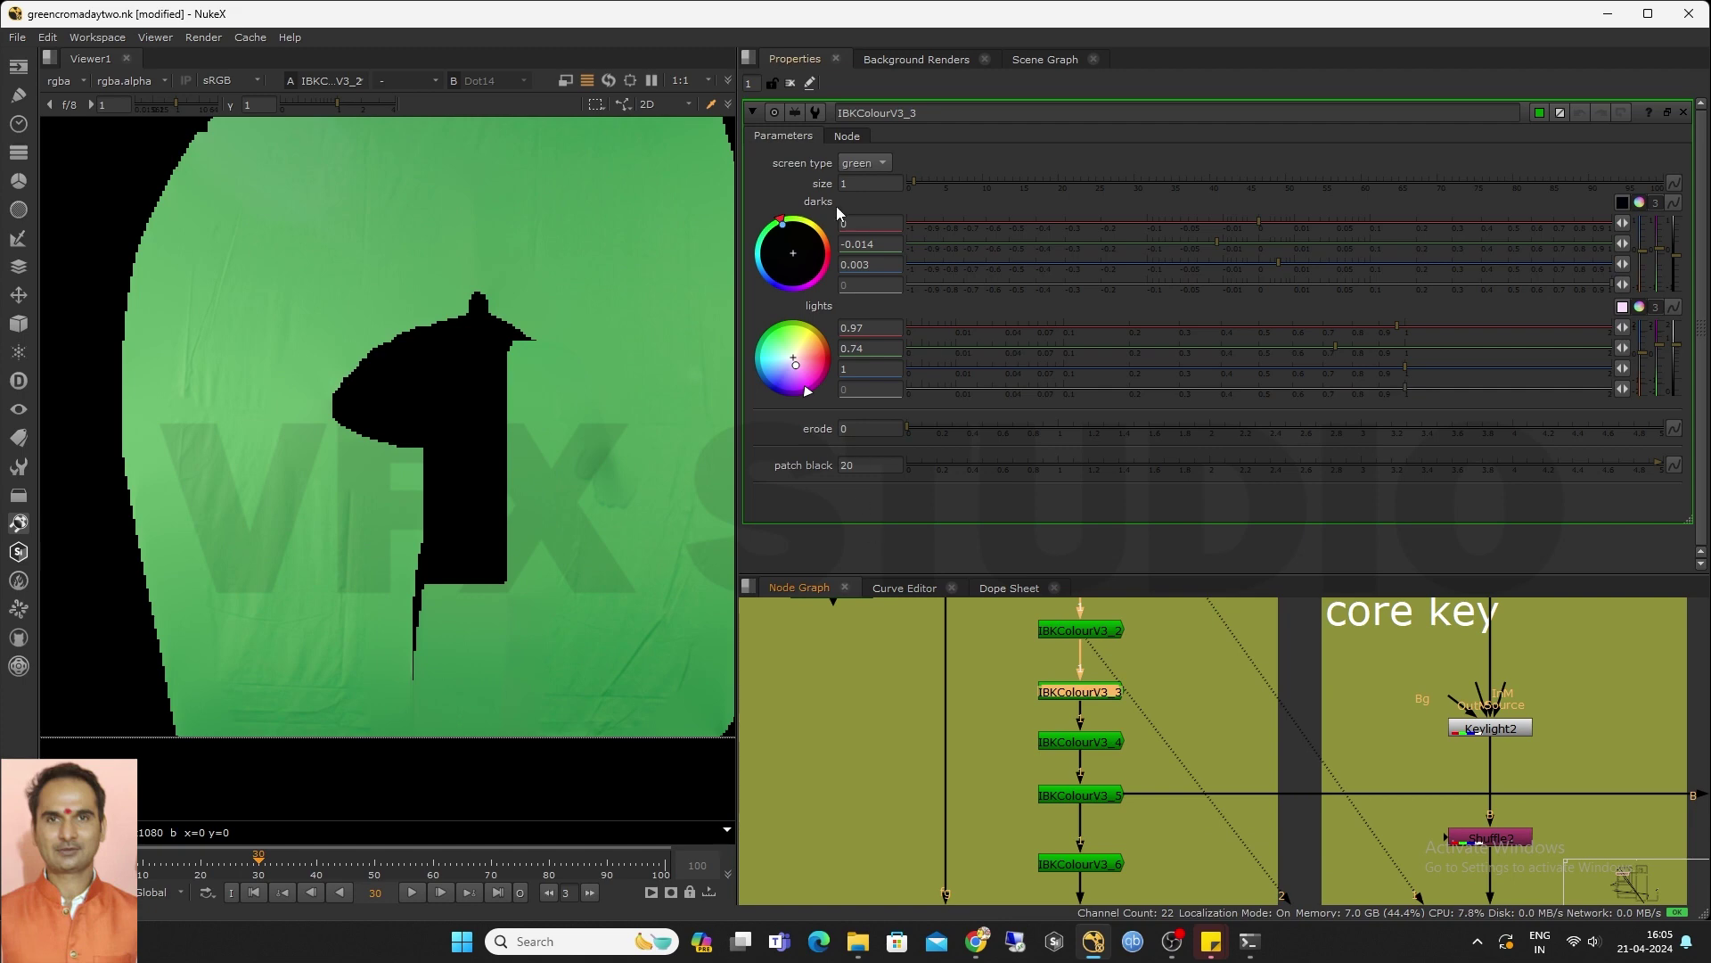
pyautogui.scroll(-3, 1105, 686)
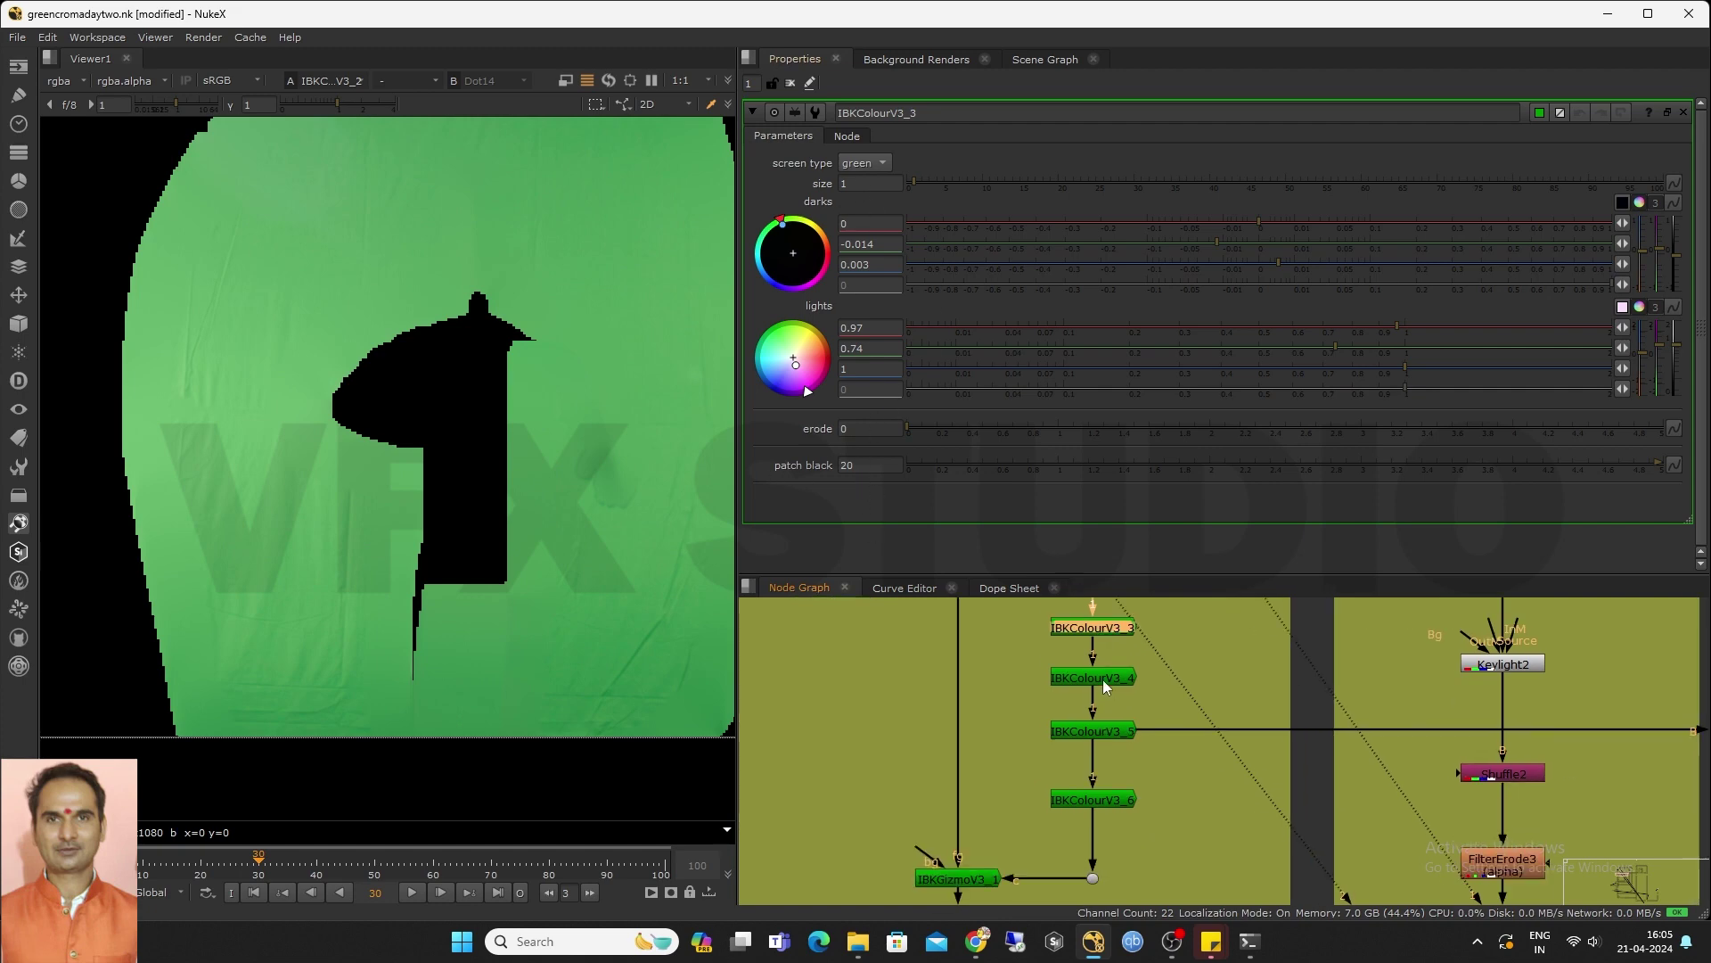
pyautogui.click(1105, 687)
pyautogui.scroll(4, 1114, 713)
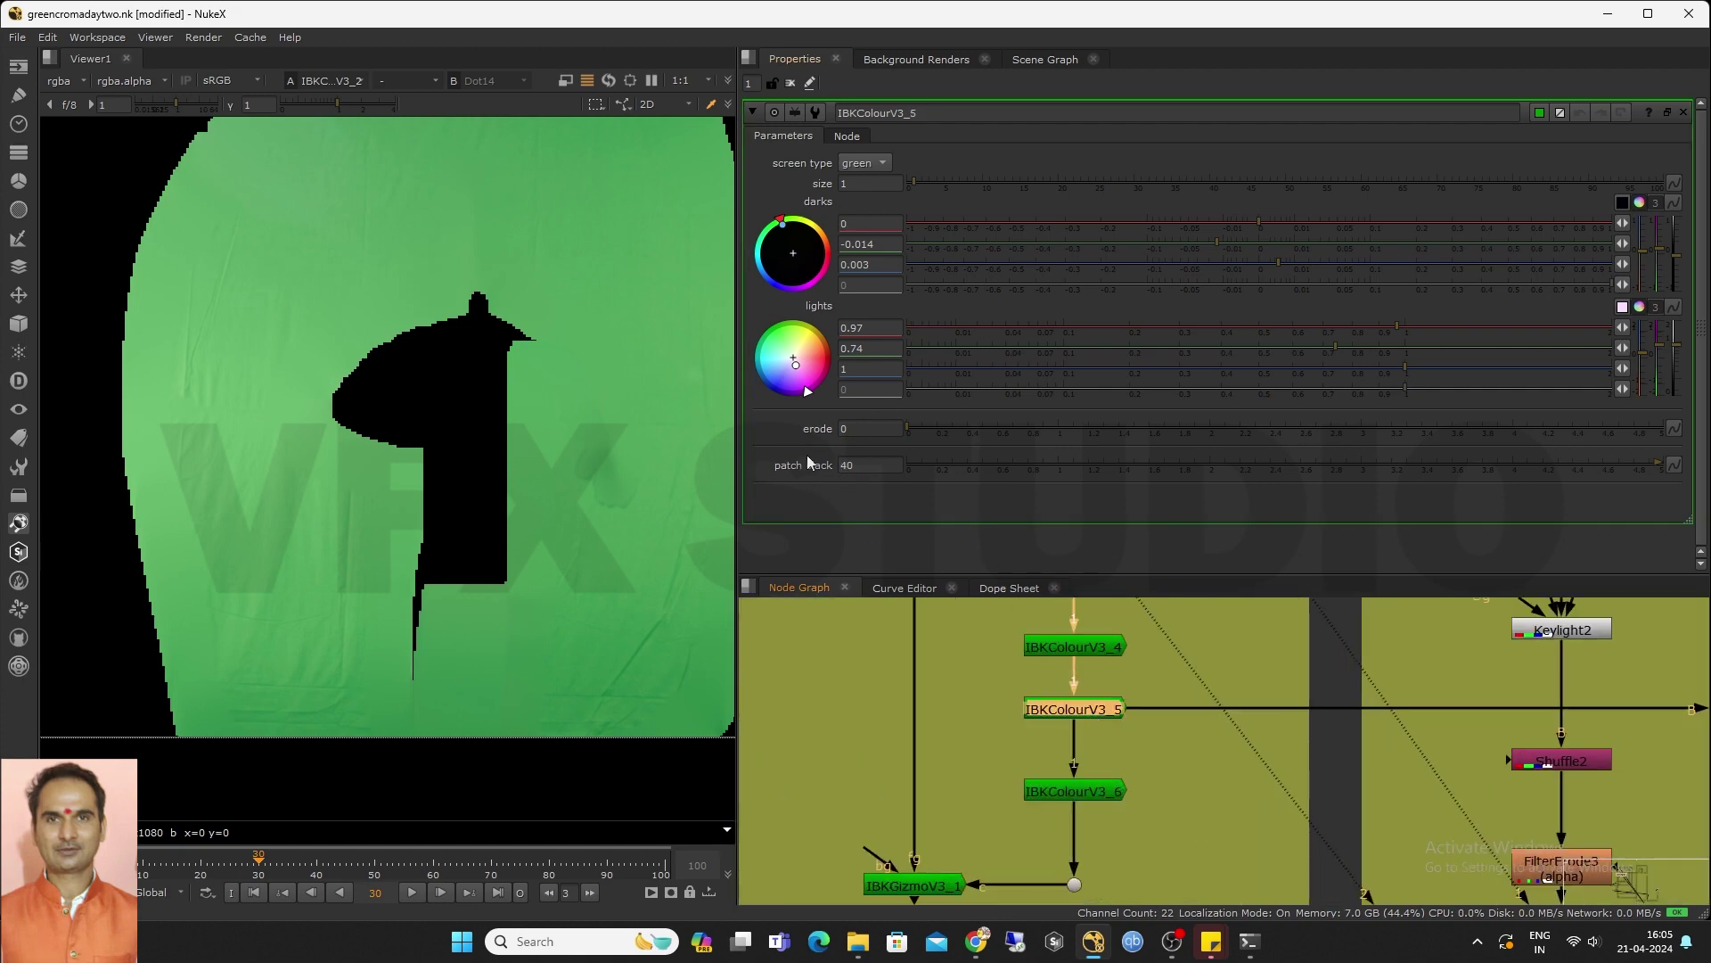
# Open IBKColourV3_6 and examine its output as a full clean plate in the viewer
pyautogui.moveTo(1081, 792); pyautogui.dragTo(1095, 682, button='middle')
pyautogui.doubleClick(1107, 723)
pyautogui.scroll(-2, 1013, 732)
pyautogui.press('2')
pyautogui.scroll(-5, 417, 504)
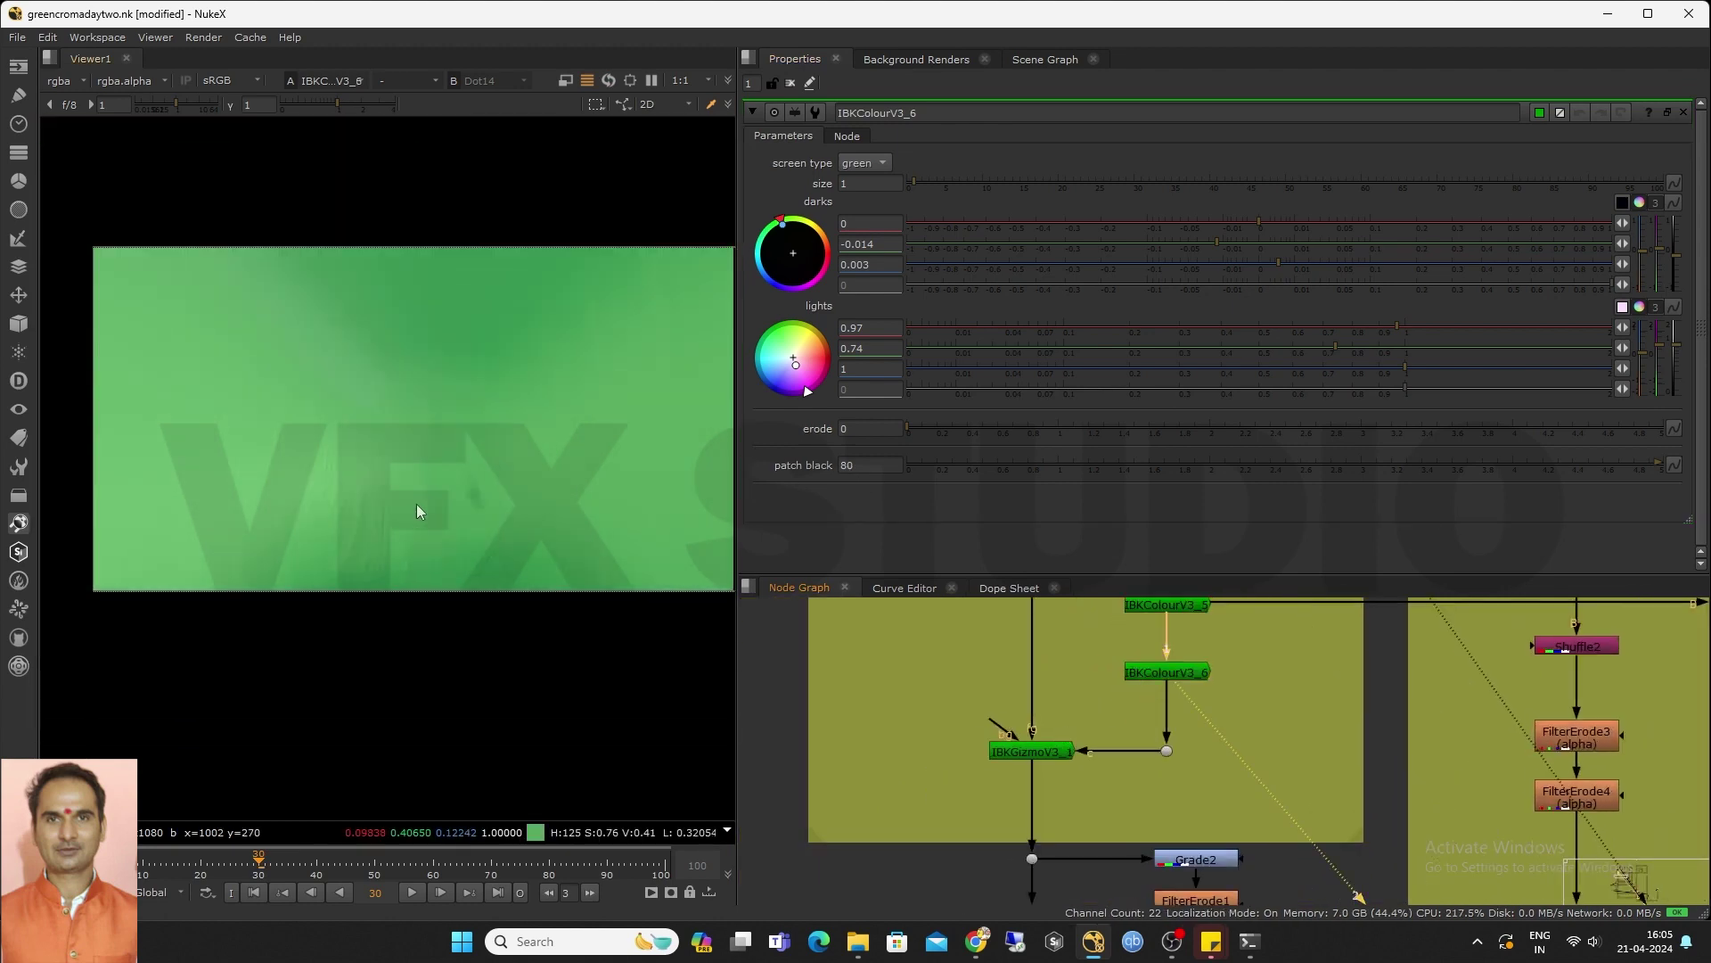
pyautogui.scroll(-3, 417, 510)
pyautogui.scroll(-2, 974, 737)
pyautogui.scroll(5, 980, 745)
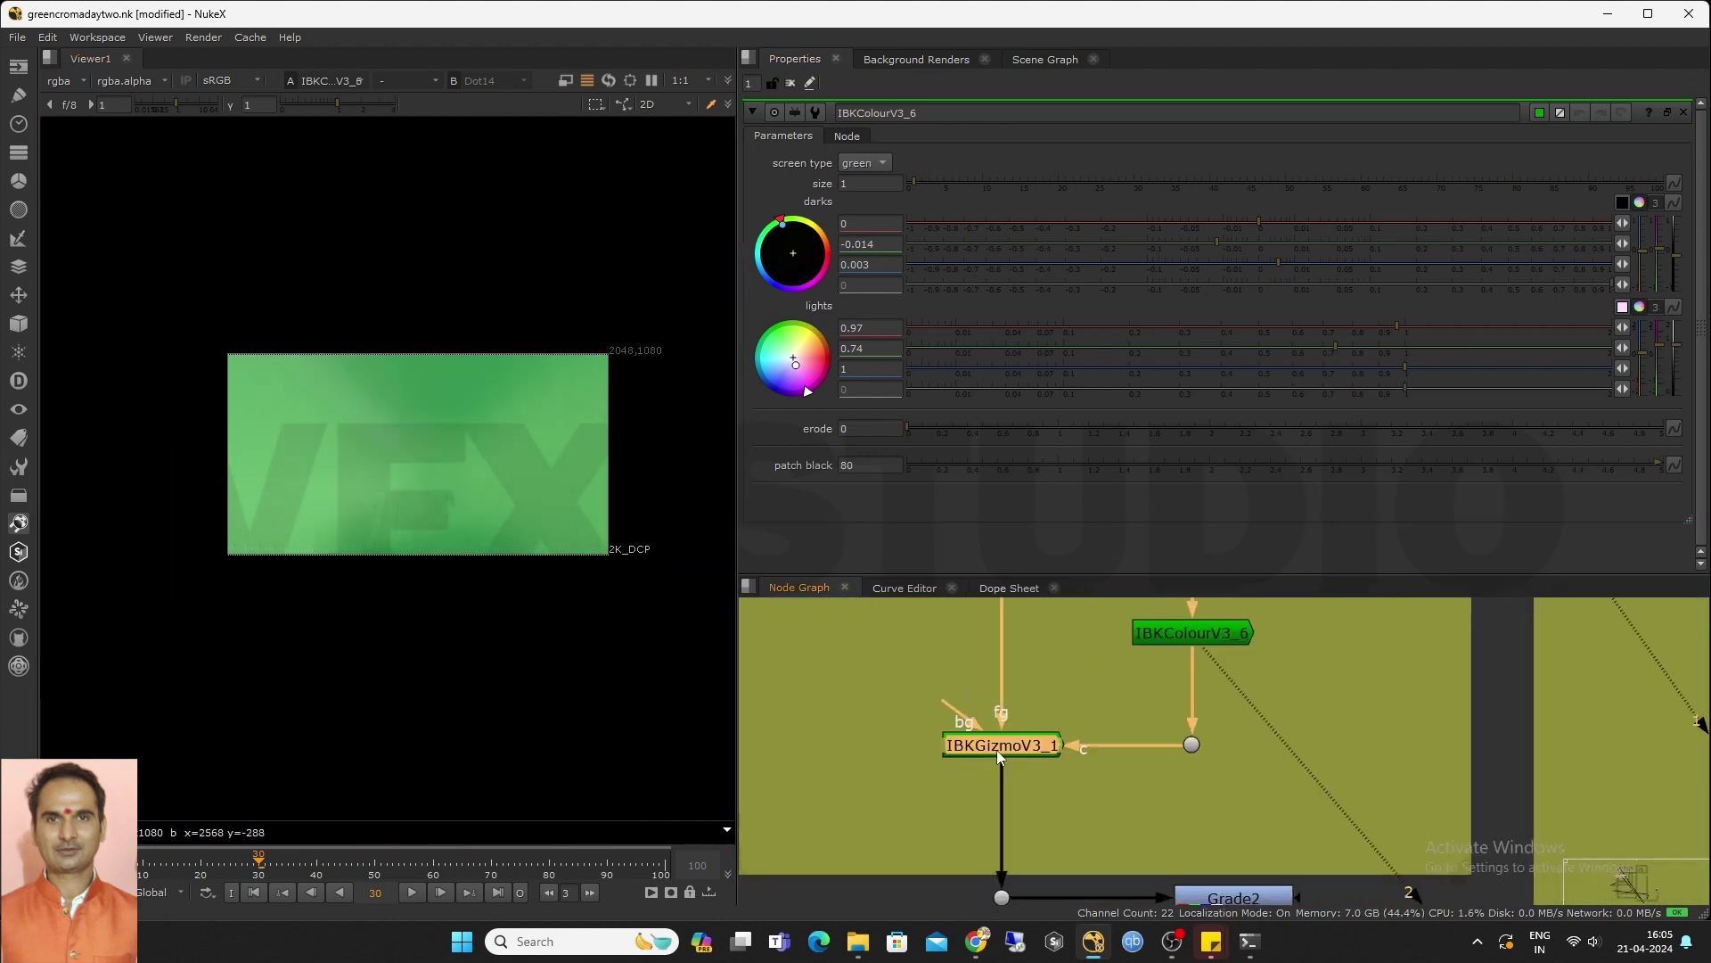
pyautogui.scroll(-5, 967, 763)
pyautogui.scroll(4, 929, 761)
pyautogui.click(928, 761)
pyautogui.press('Tab')
pyautogui.write('ib')
pyautogui.click(827, 792)
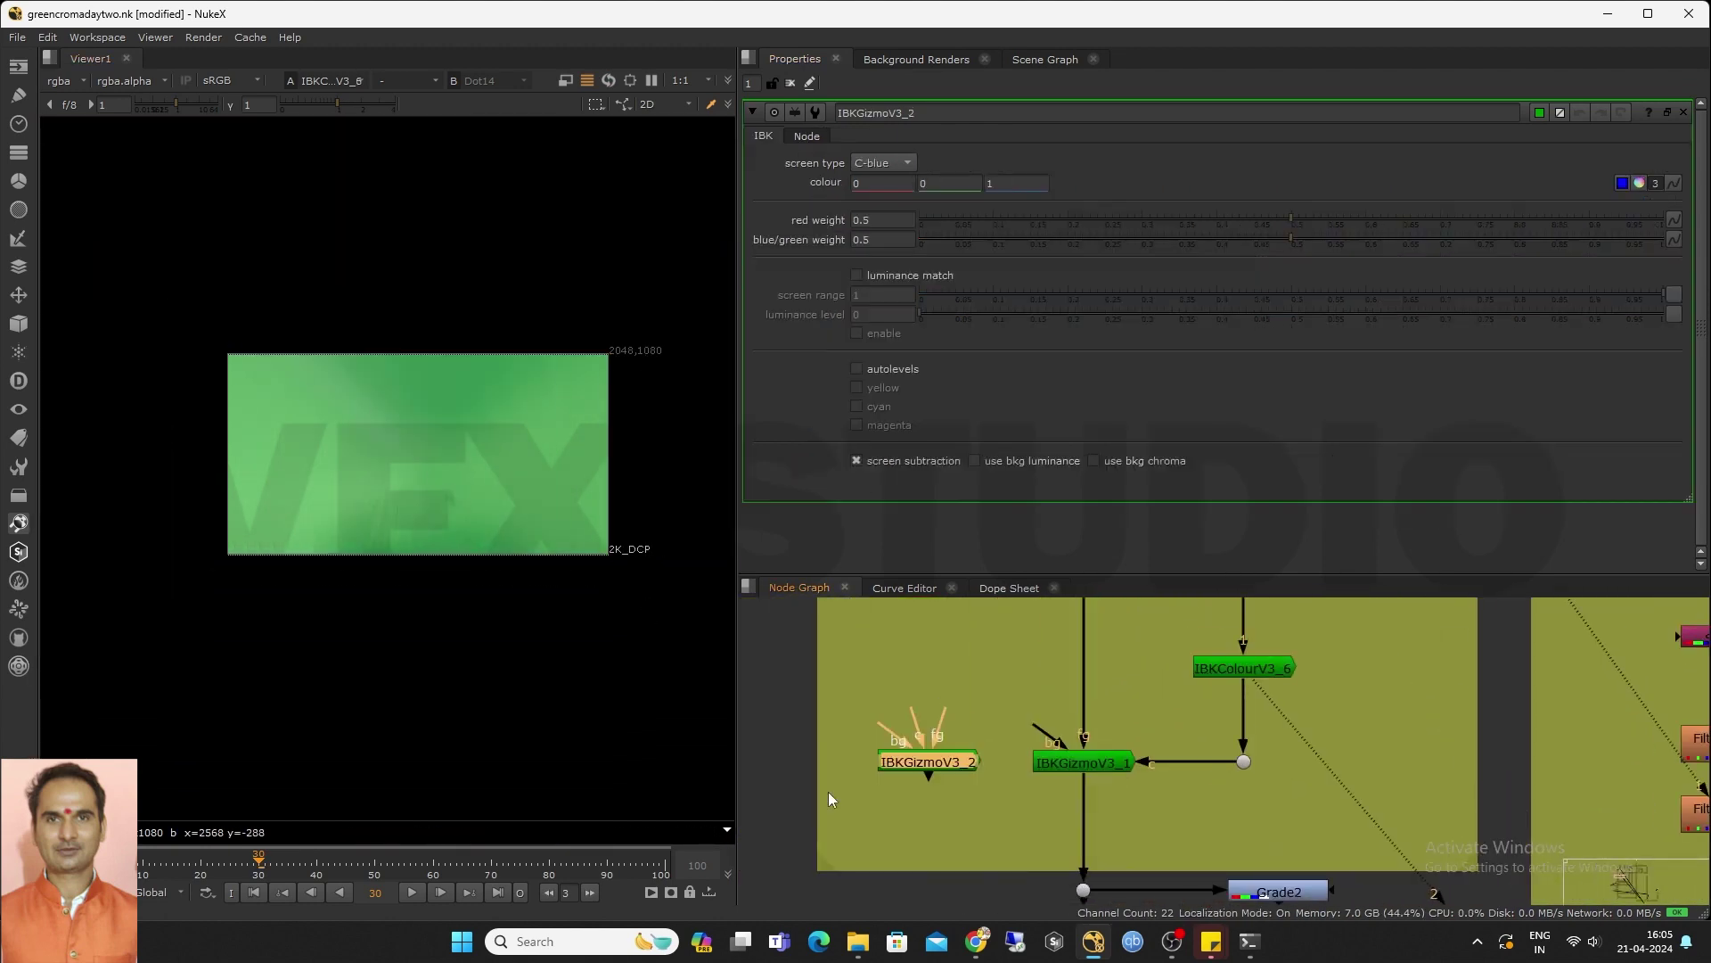
pyautogui.doubleClick(1083, 761)
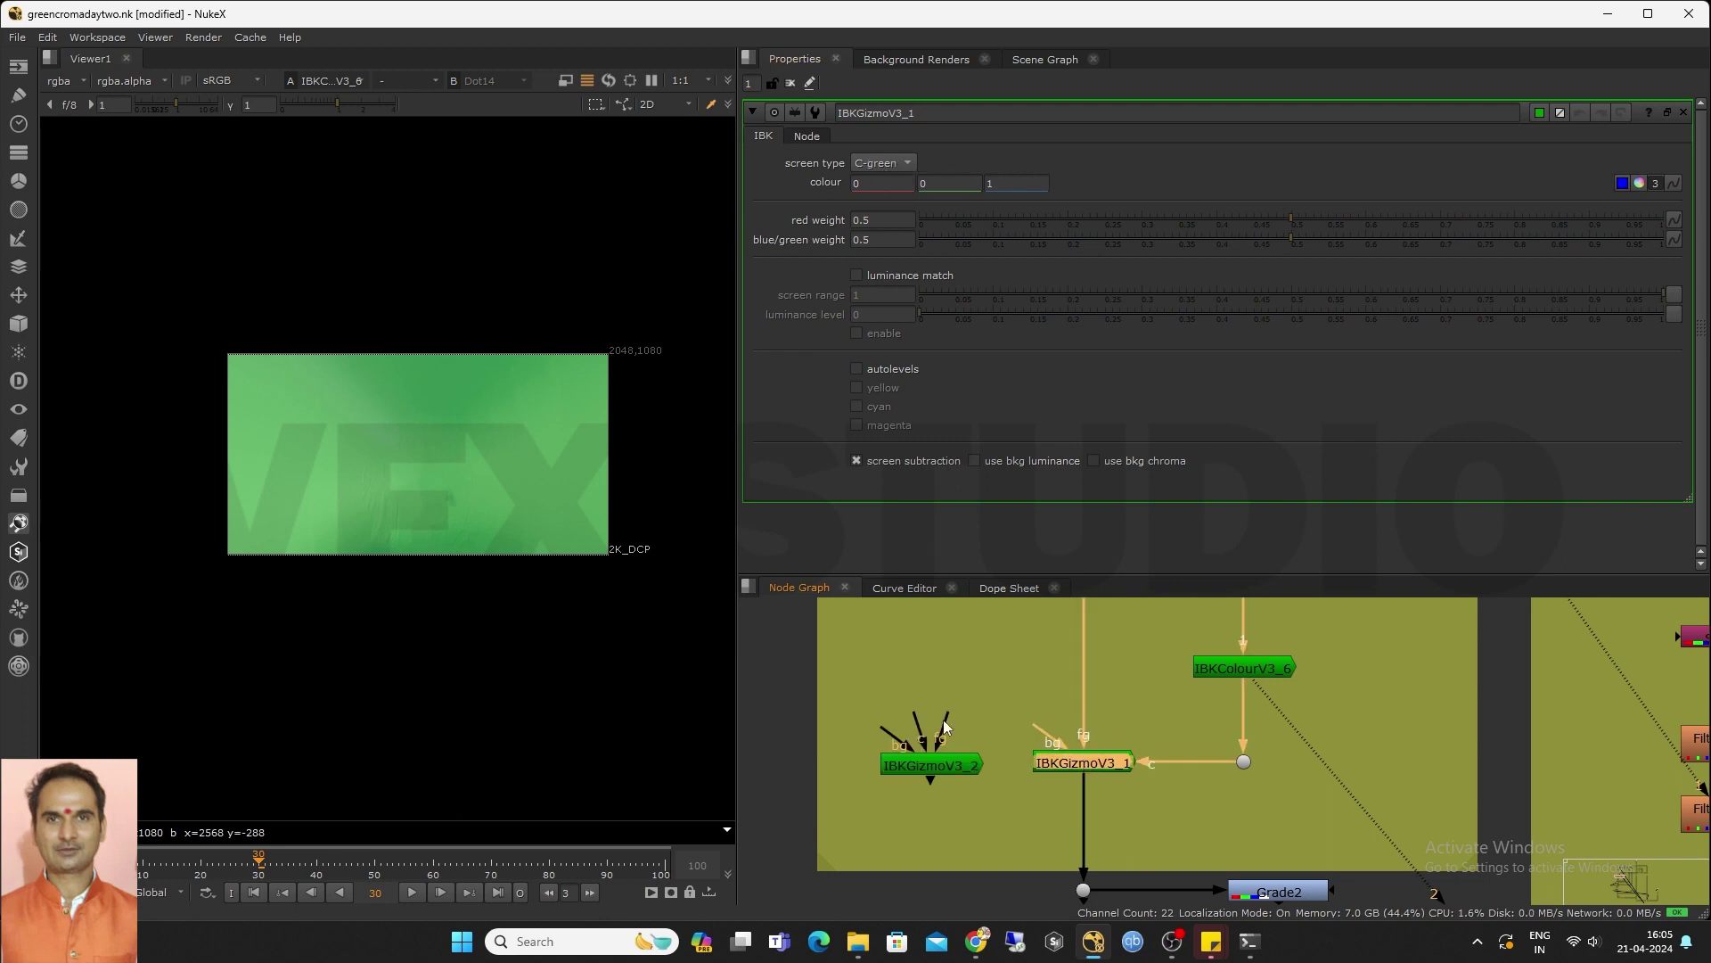
pyautogui.click(931, 764)
pyautogui.press('Delete')
# Show IBKGizmoV3_1's alpha matte in the viewer and widen the viewer area
pyautogui.click(1084, 761)
pyautogui.moveTo(986, 725); pyautogui.dragTo(942, 708, button='middle')
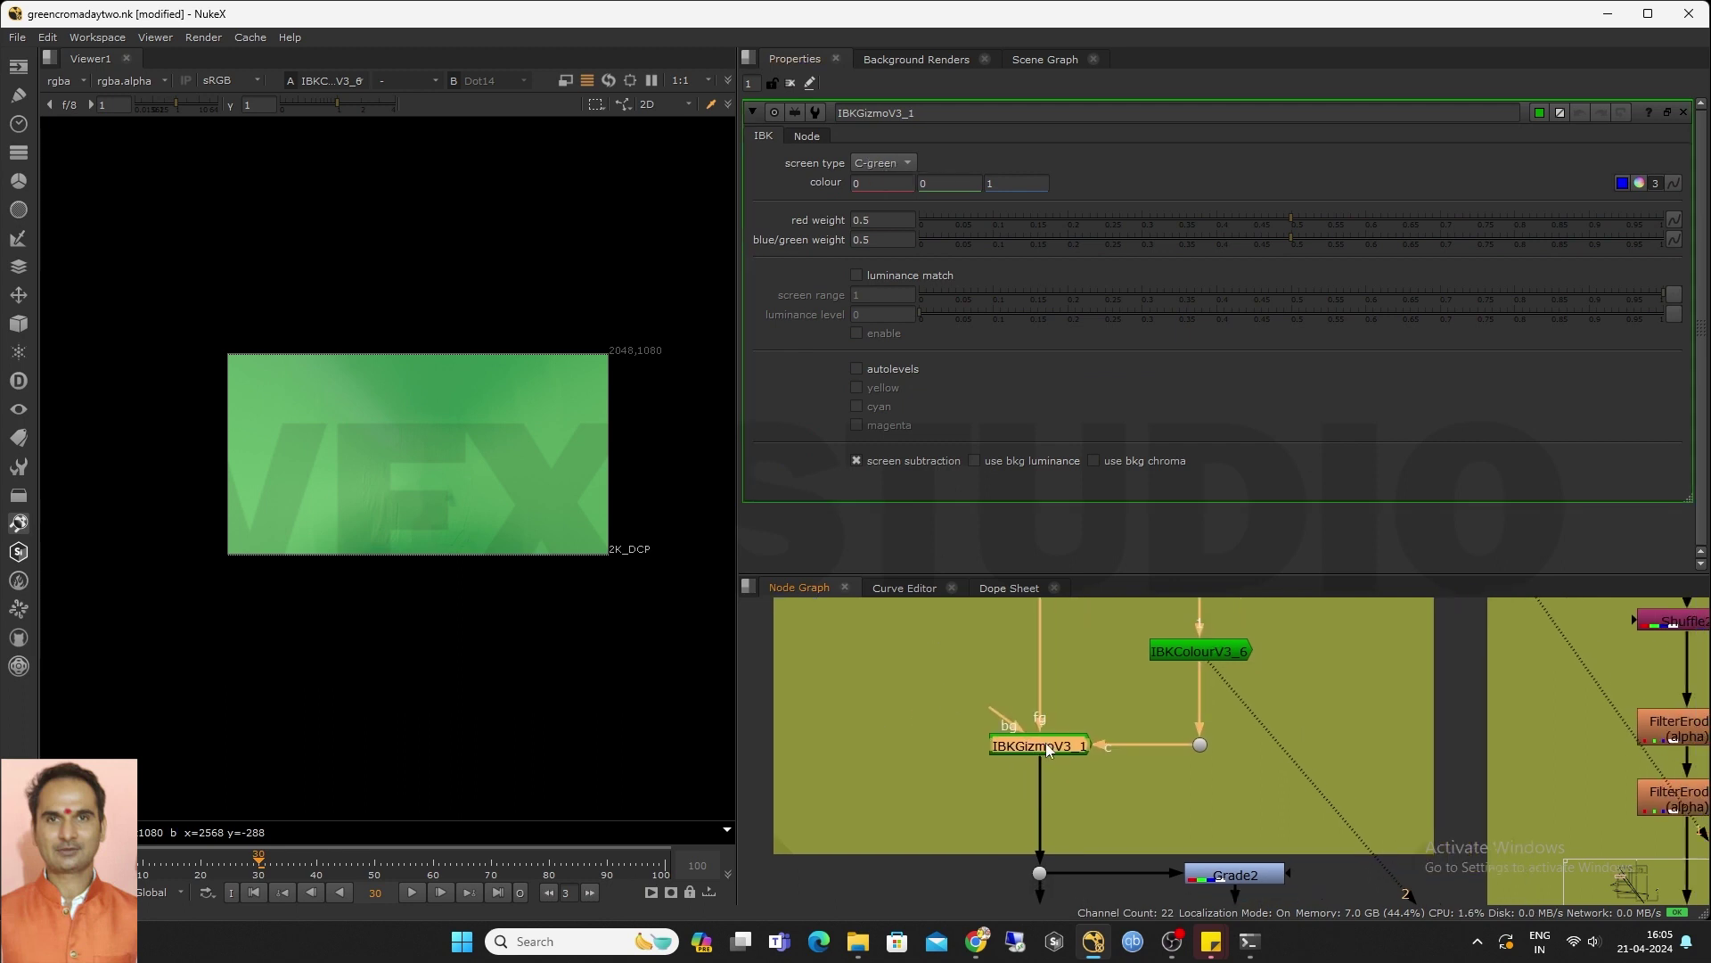
pyautogui.press('2')
pyautogui.scroll(6, 455, 501)
pyautogui.press('a')
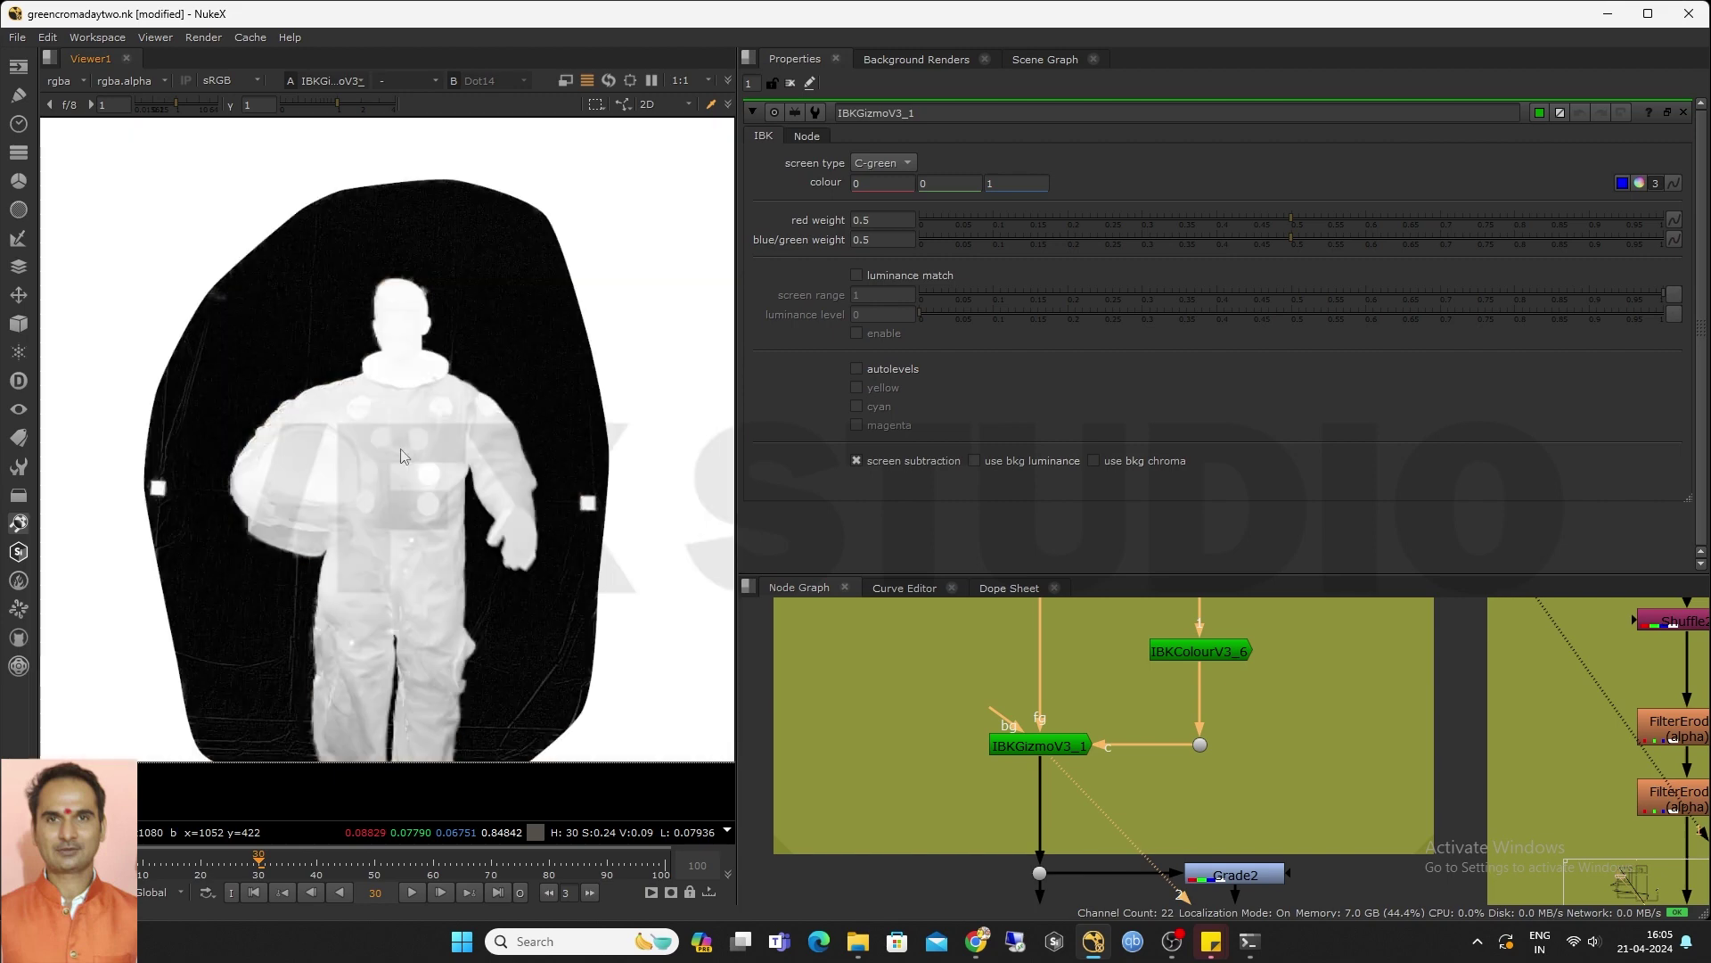
pyautogui.moveTo(737, 573); pyautogui.dragTo(840, 574)
# Examine the IBKGizmoV3_1 matte for background noise and edge detail around the astronaut's head and shoulders
pyautogui.scroll(5, 308, 428)
pyautogui.scroll(-3, 609, 499)
pyautogui.scroll(4, 591, 256)
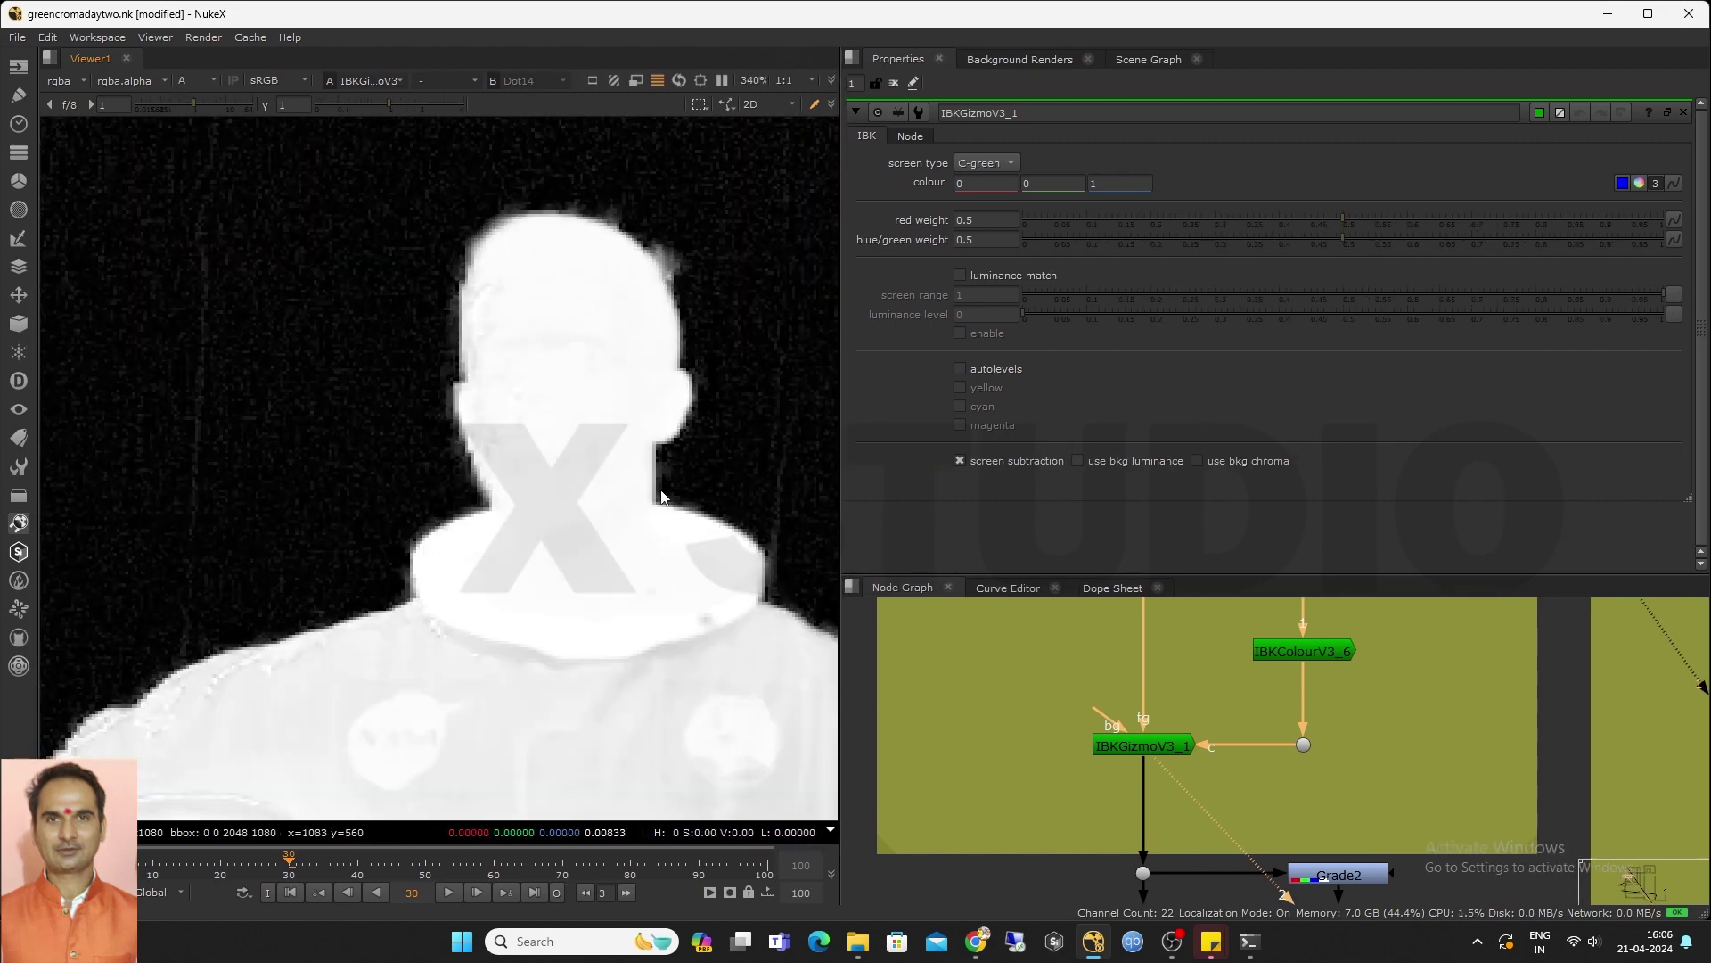
pyautogui.scroll(-3, 660, 497)
pyautogui.scroll(1, 706, 637)
pyautogui.scroll(-4, 710, 635)
pyautogui.scroll(-3, 971, 671)
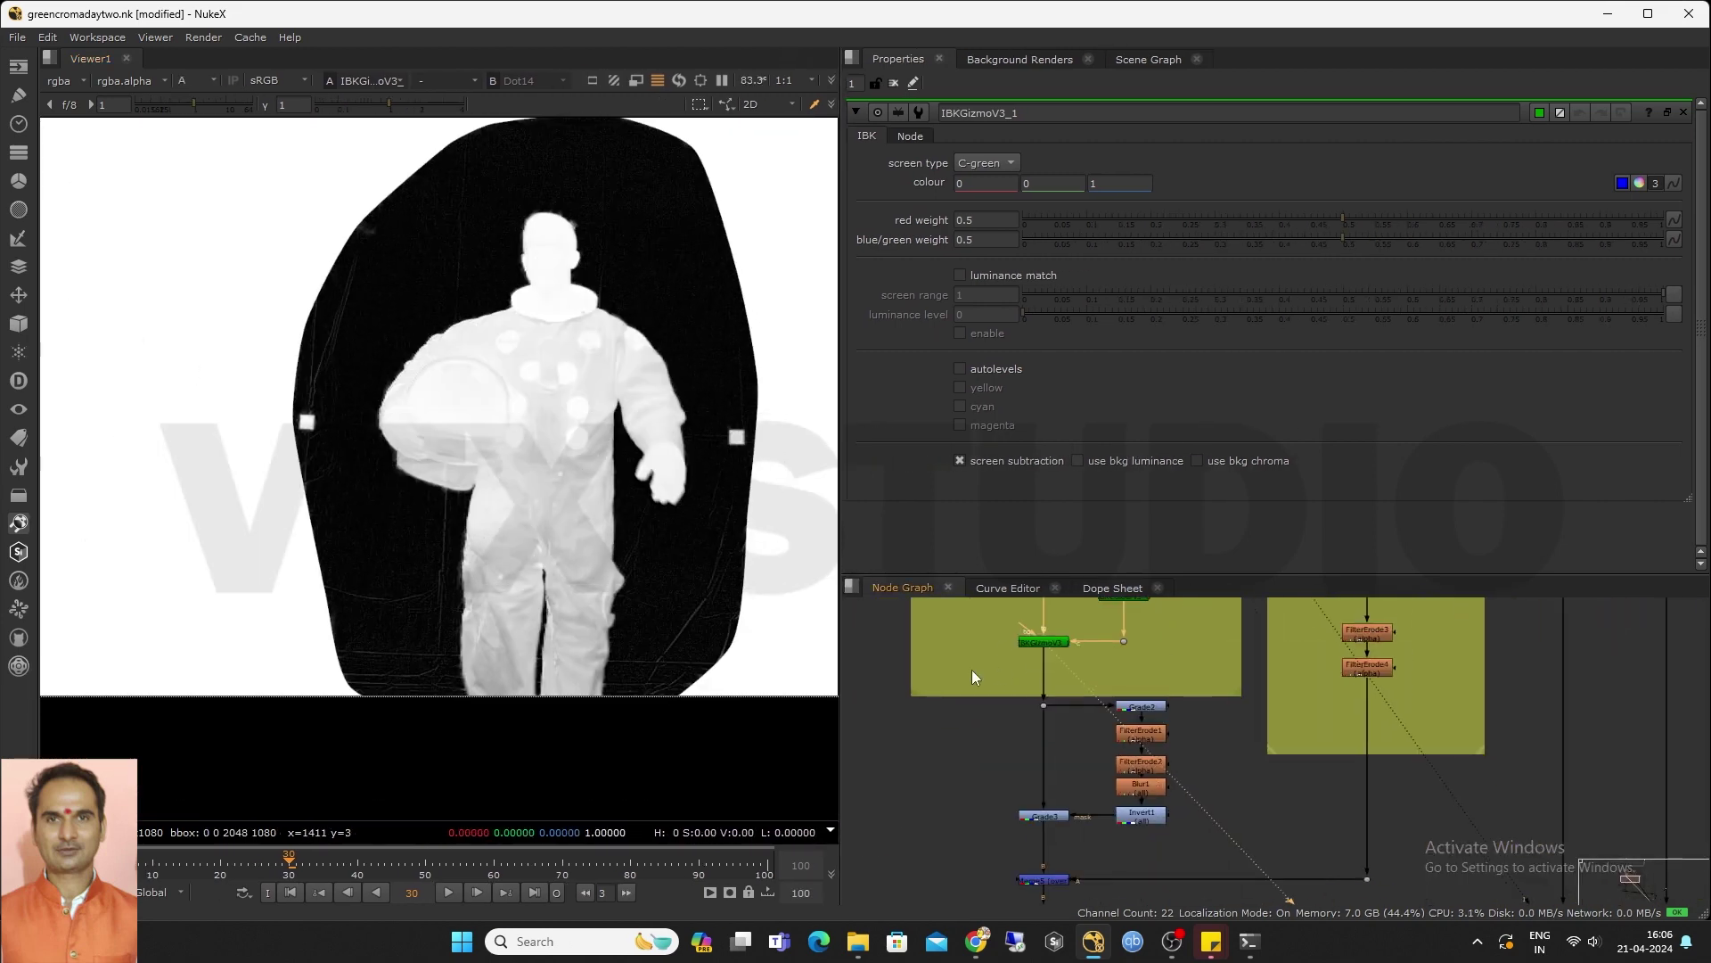
pyautogui.scroll(5, 412, 453)
pyautogui.scroll(-2, 510, 269)
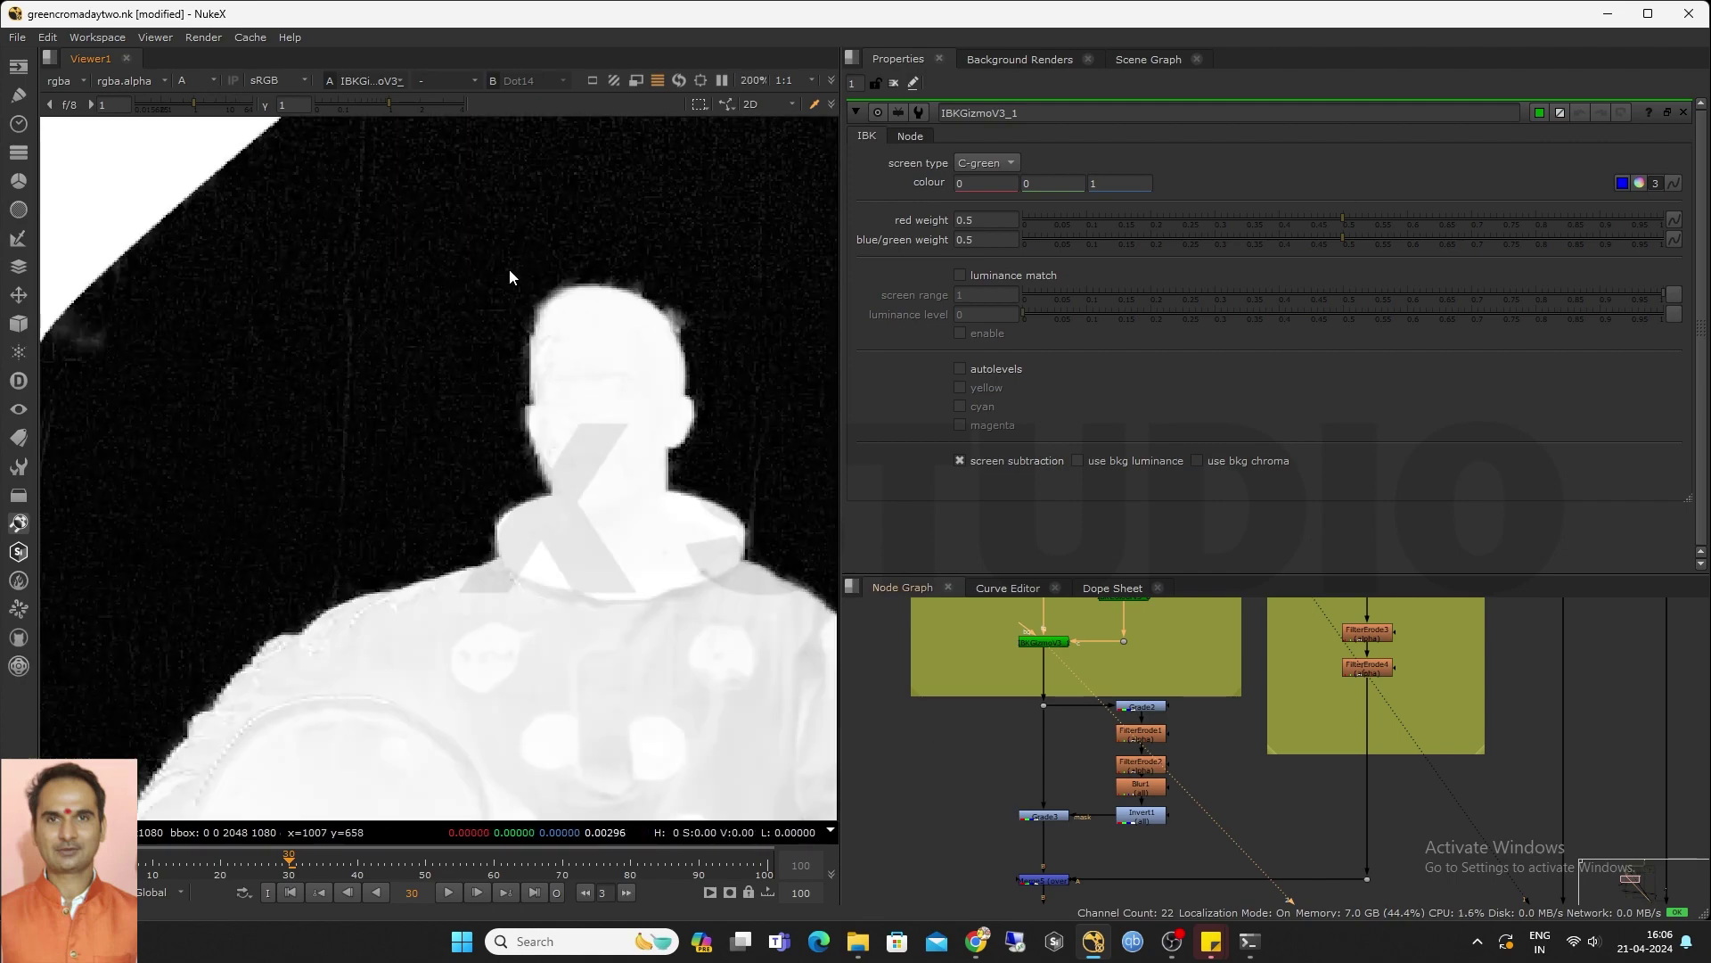
pyautogui.scroll(-1, 321, 474)
pyautogui.scroll(1, 321, 483)
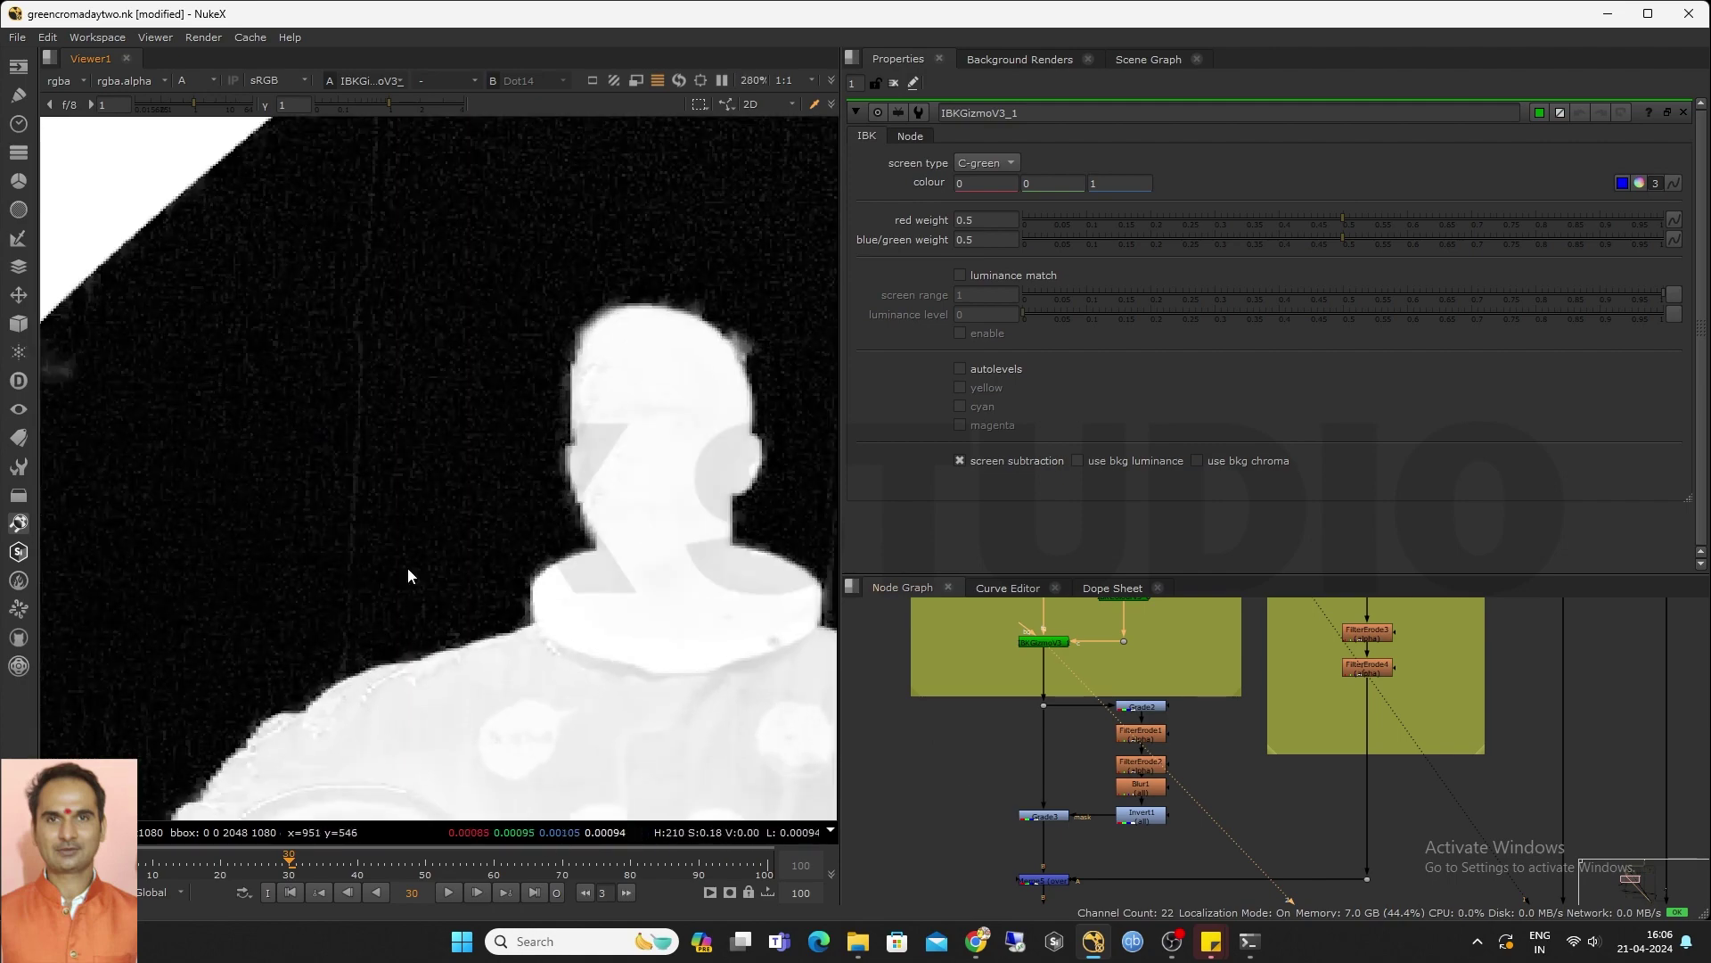
pyautogui.scroll(-2, 1025, 704)
pyautogui.scroll(3, 897, 629)
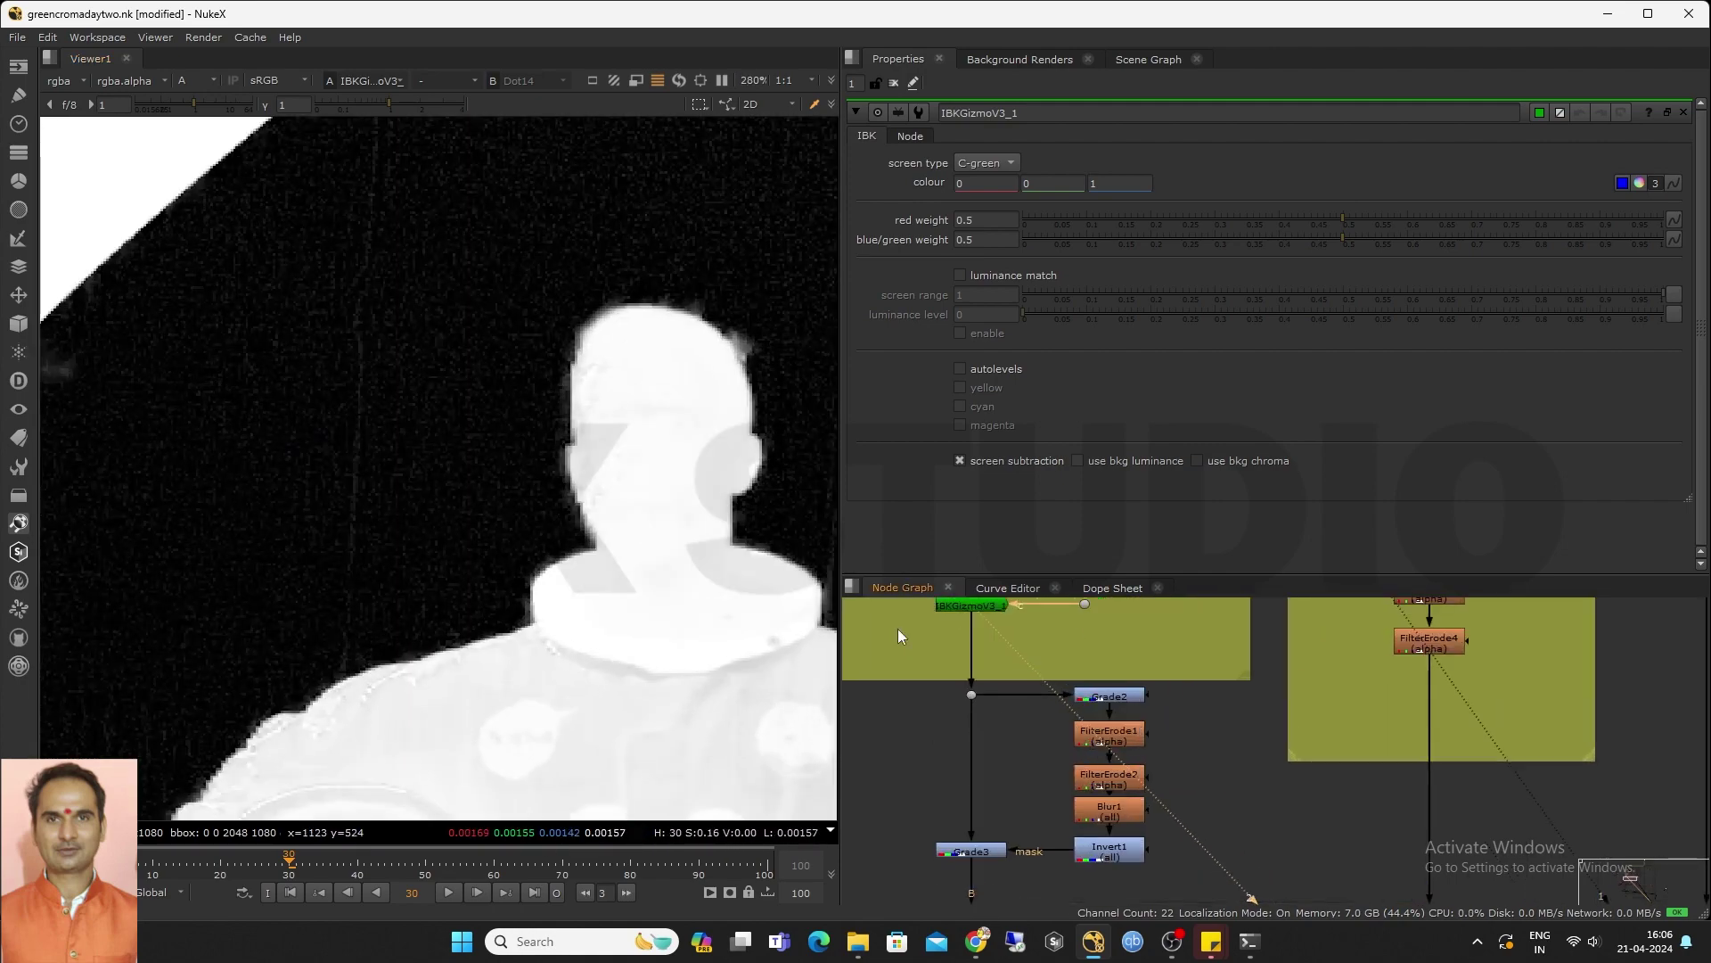
# Open Grade2 and assign the dot before it and Grade2 to viewer inputs 1 and 2 for comparison
pyautogui.scroll(3, 1109, 704)
pyautogui.doubleClick(1109, 701)
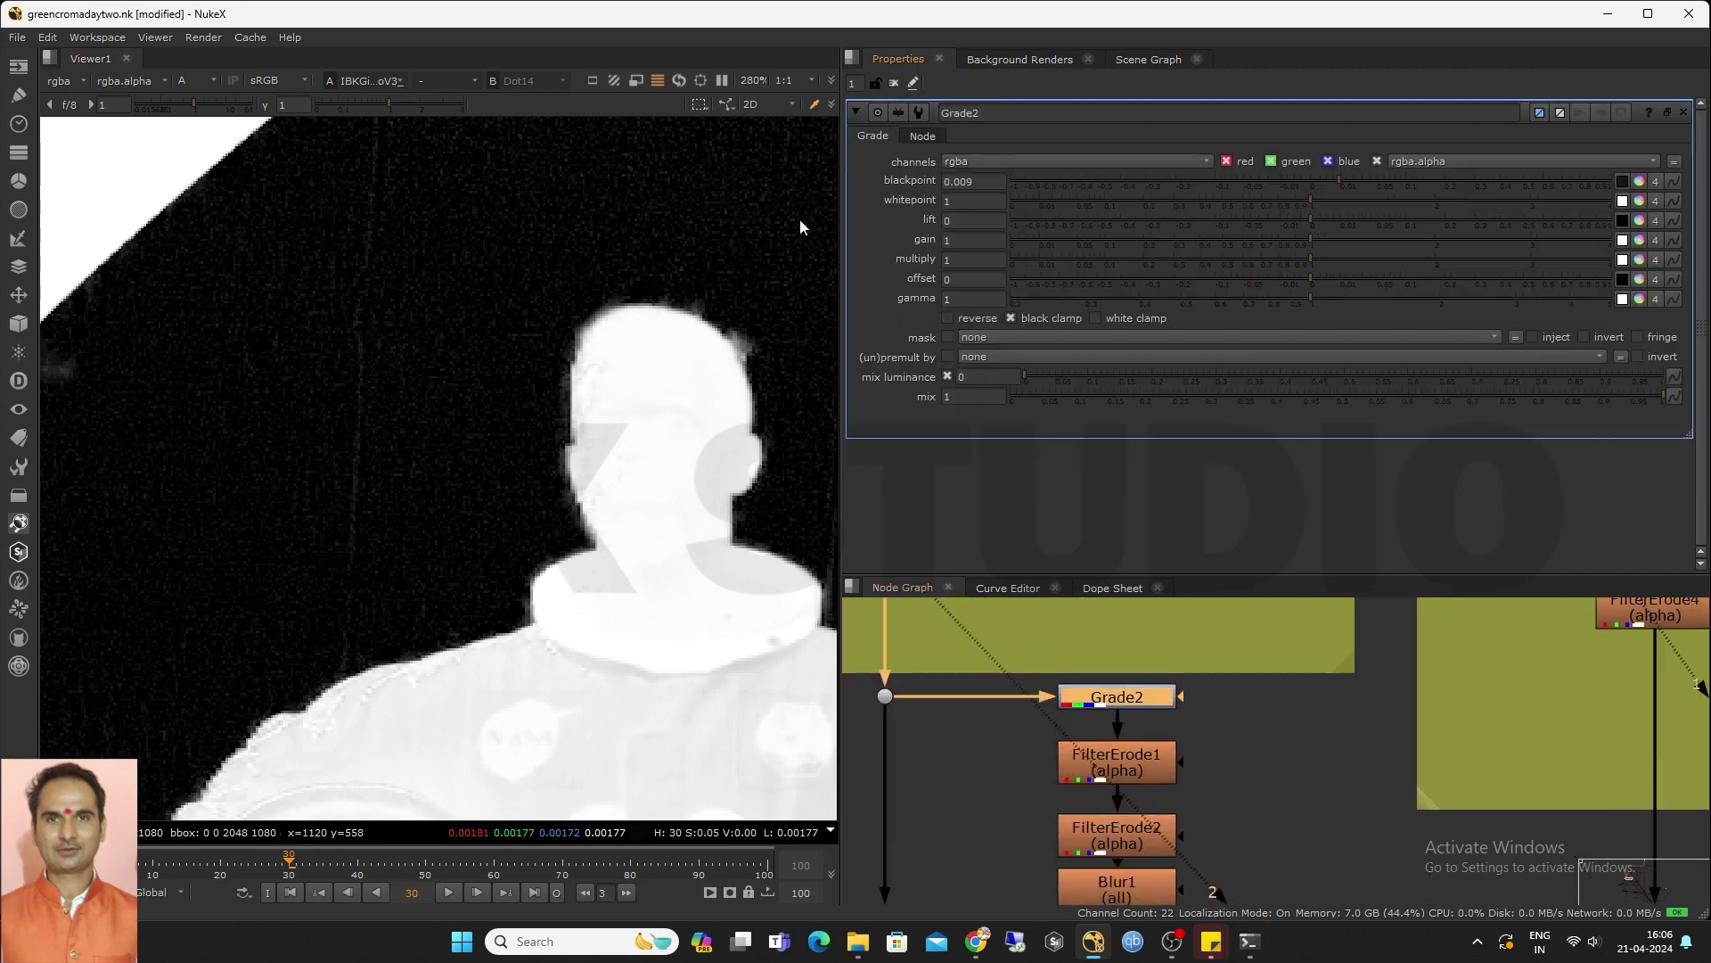
pyautogui.moveTo(857, 727); pyautogui.dragTo(917, 676)
pyautogui.press('1')
pyautogui.click(1125, 695)
pyautogui.press('2')
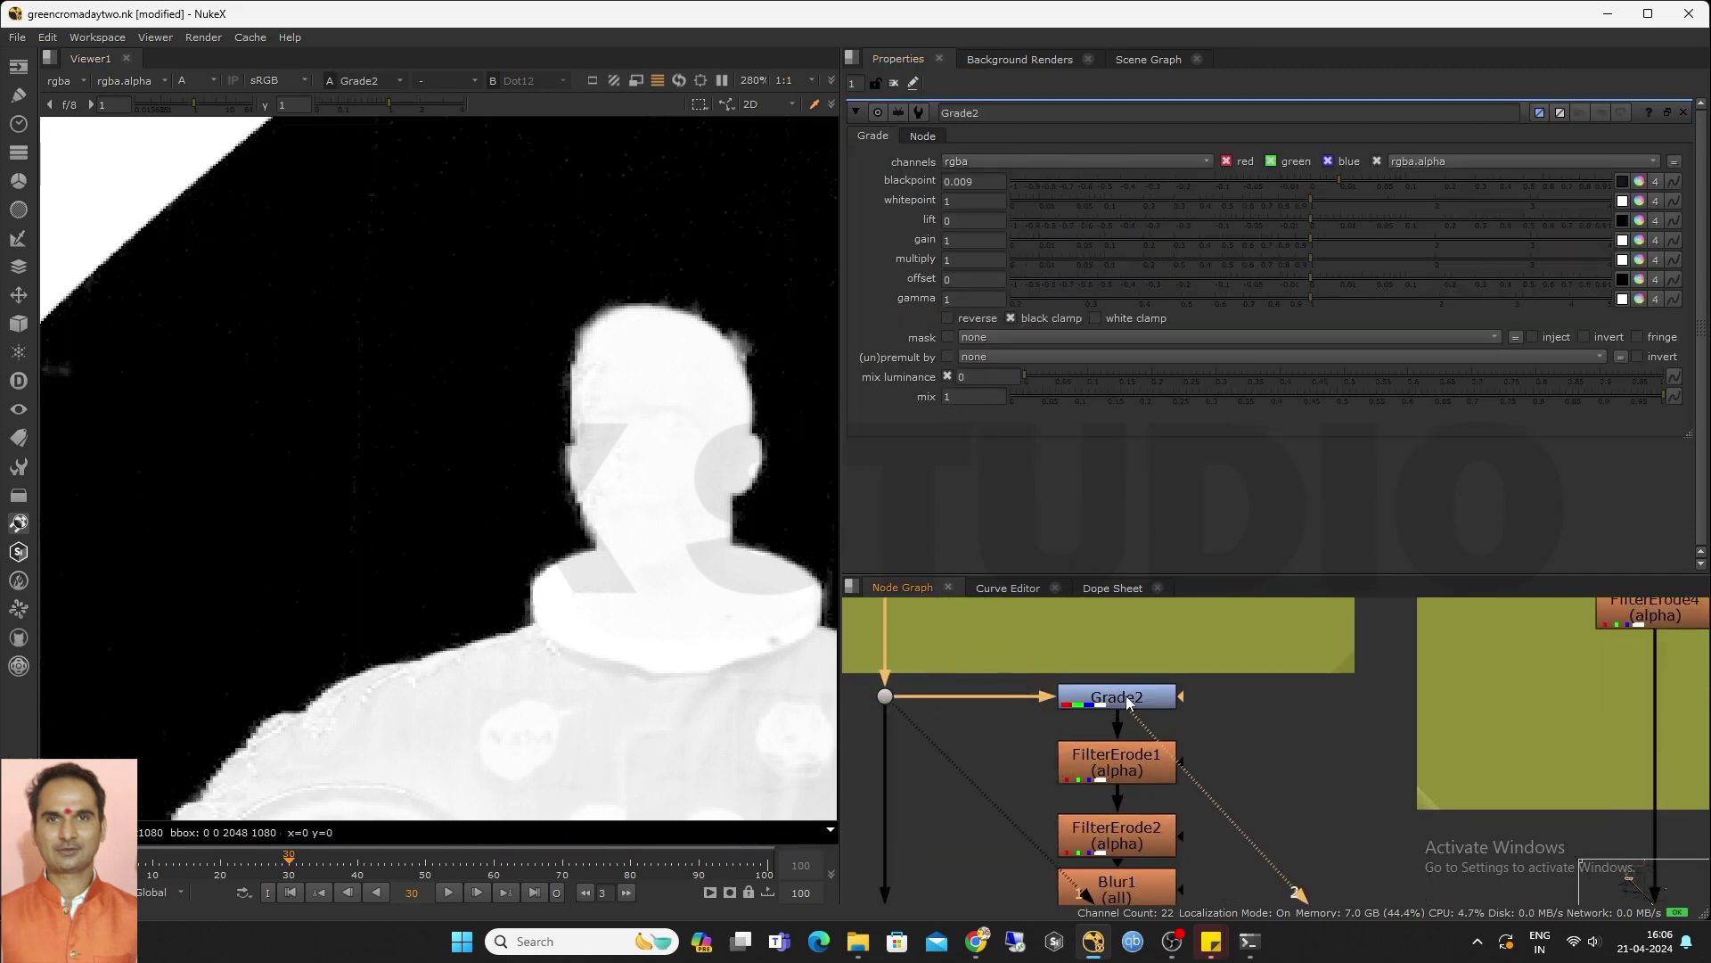
# Open FilterErode1 and show its alpha output in the viewer
pyautogui.scroll(-2, 465, 419)
pyautogui.moveTo(1141, 768); pyautogui.dragTo(1141, 709, button='middle')
pyautogui.scroll(1, 1120, 694)
pyautogui.doubleClick(1121, 697)
pyautogui.press('2')
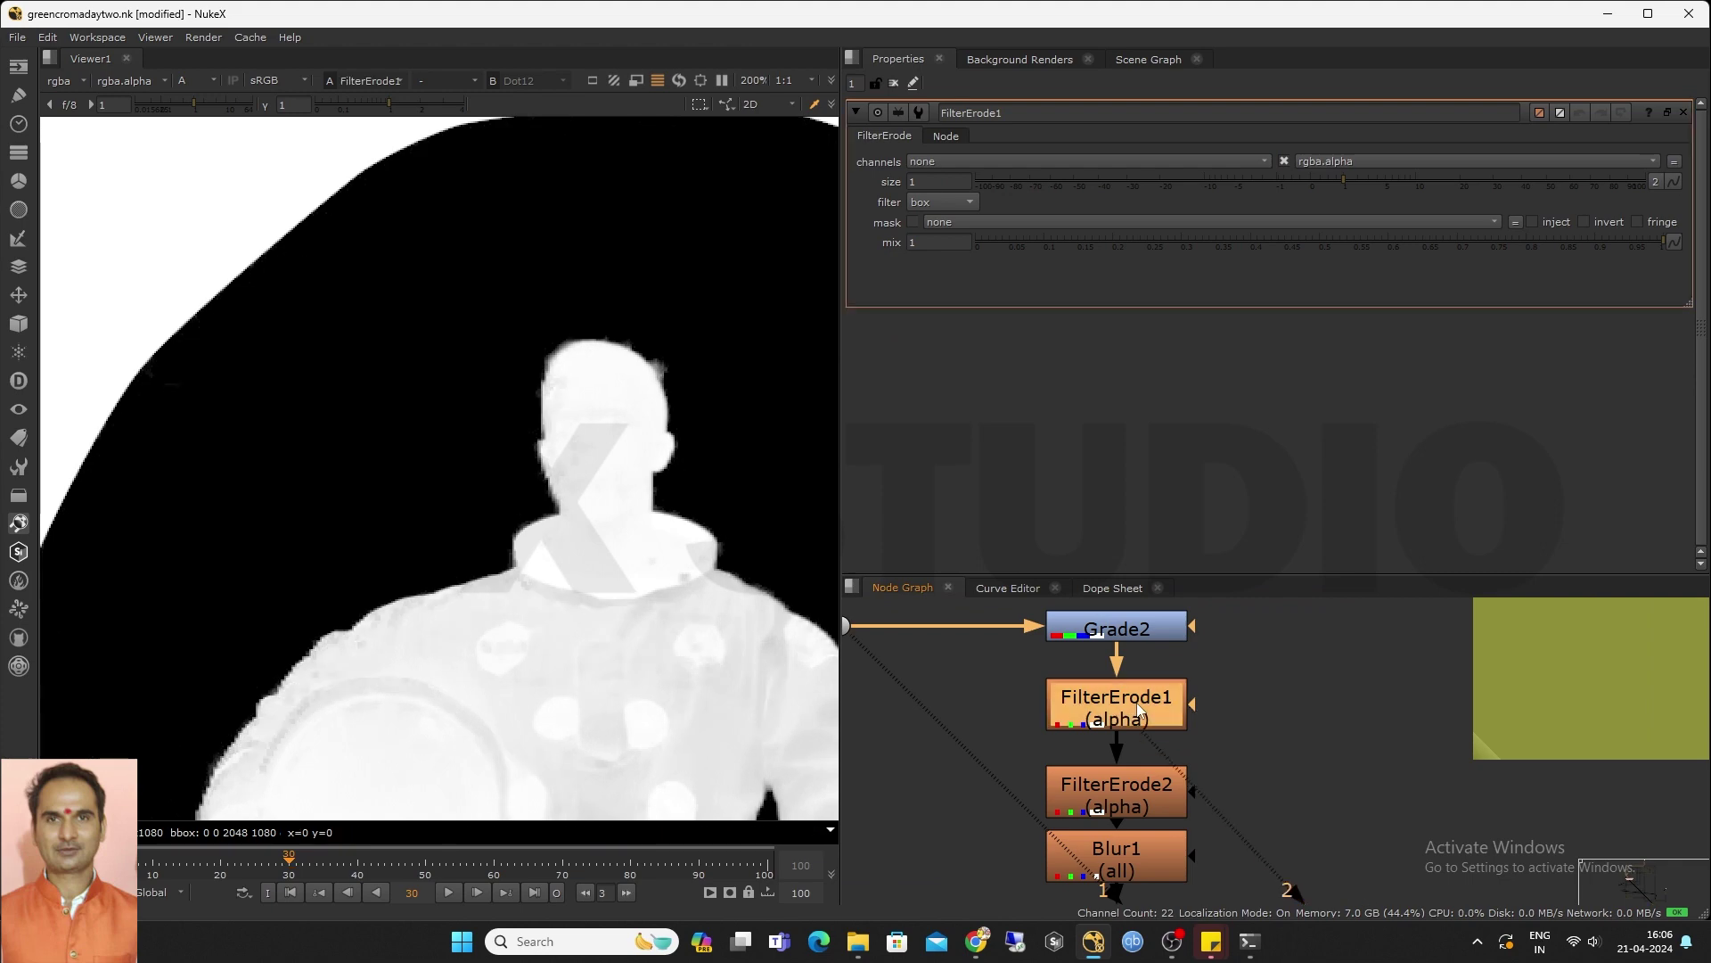
# Check FilterErode2's settings and show the outputs of FilterErode2 and Blur1 in the viewer
pyautogui.moveTo(1019, 735); pyautogui.dragTo(1029, 671, button='middle')
pyautogui.doubleClick(1123, 729)
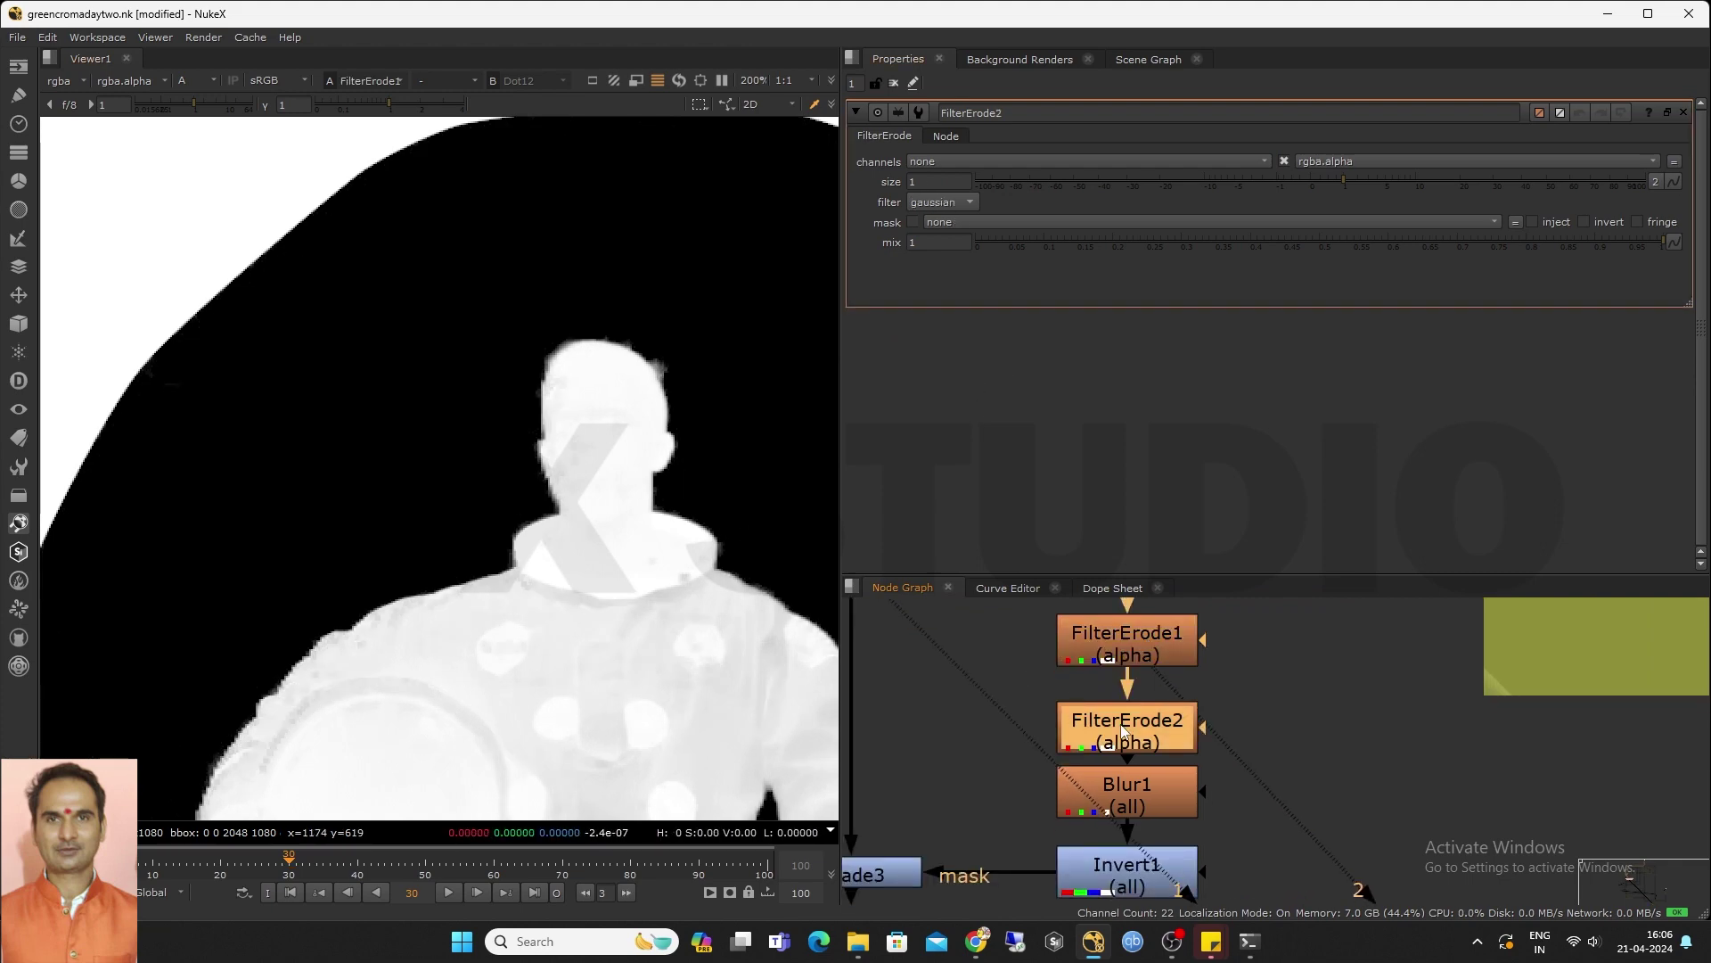
pyautogui.press('2')
pyautogui.moveTo(1118, 793); pyautogui.dragTo(1128, 717, button='middle')
pyautogui.click(1128, 717)
pyautogui.press('2')
# Open Invert1 and view its inverted matte with the whole astronaut in frame
pyautogui.doubleClick(1128, 795)
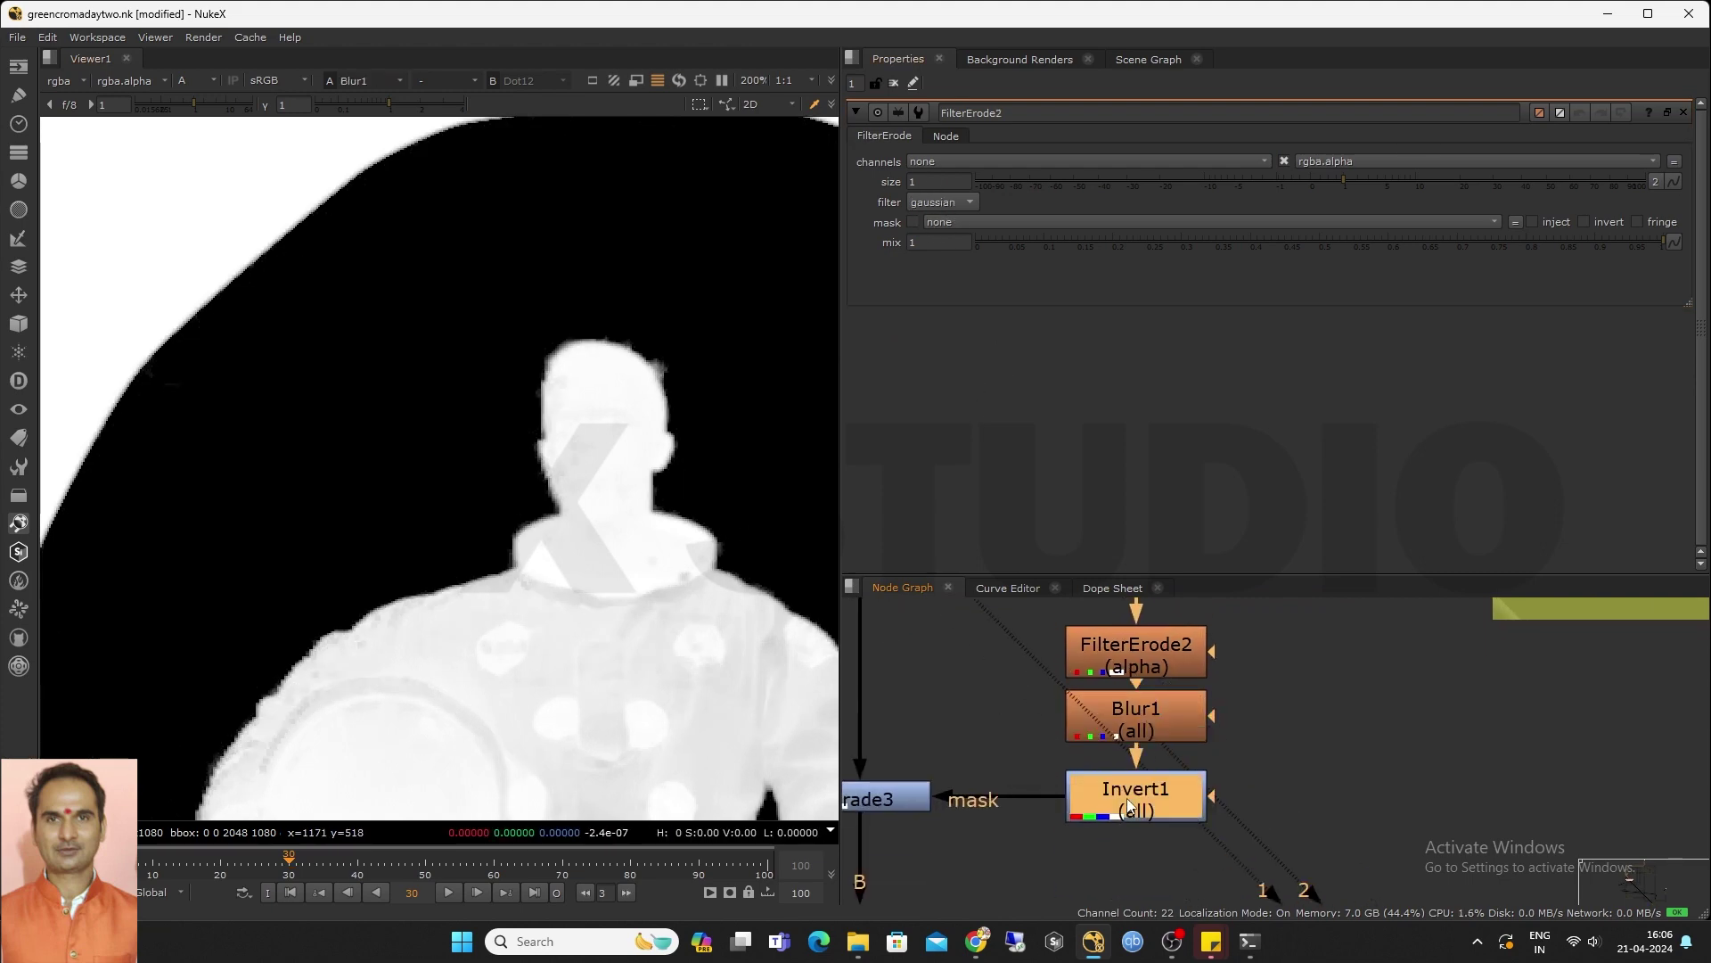
pyautogui.press('2')
pyautogui.scroll(-2, 680, 373)
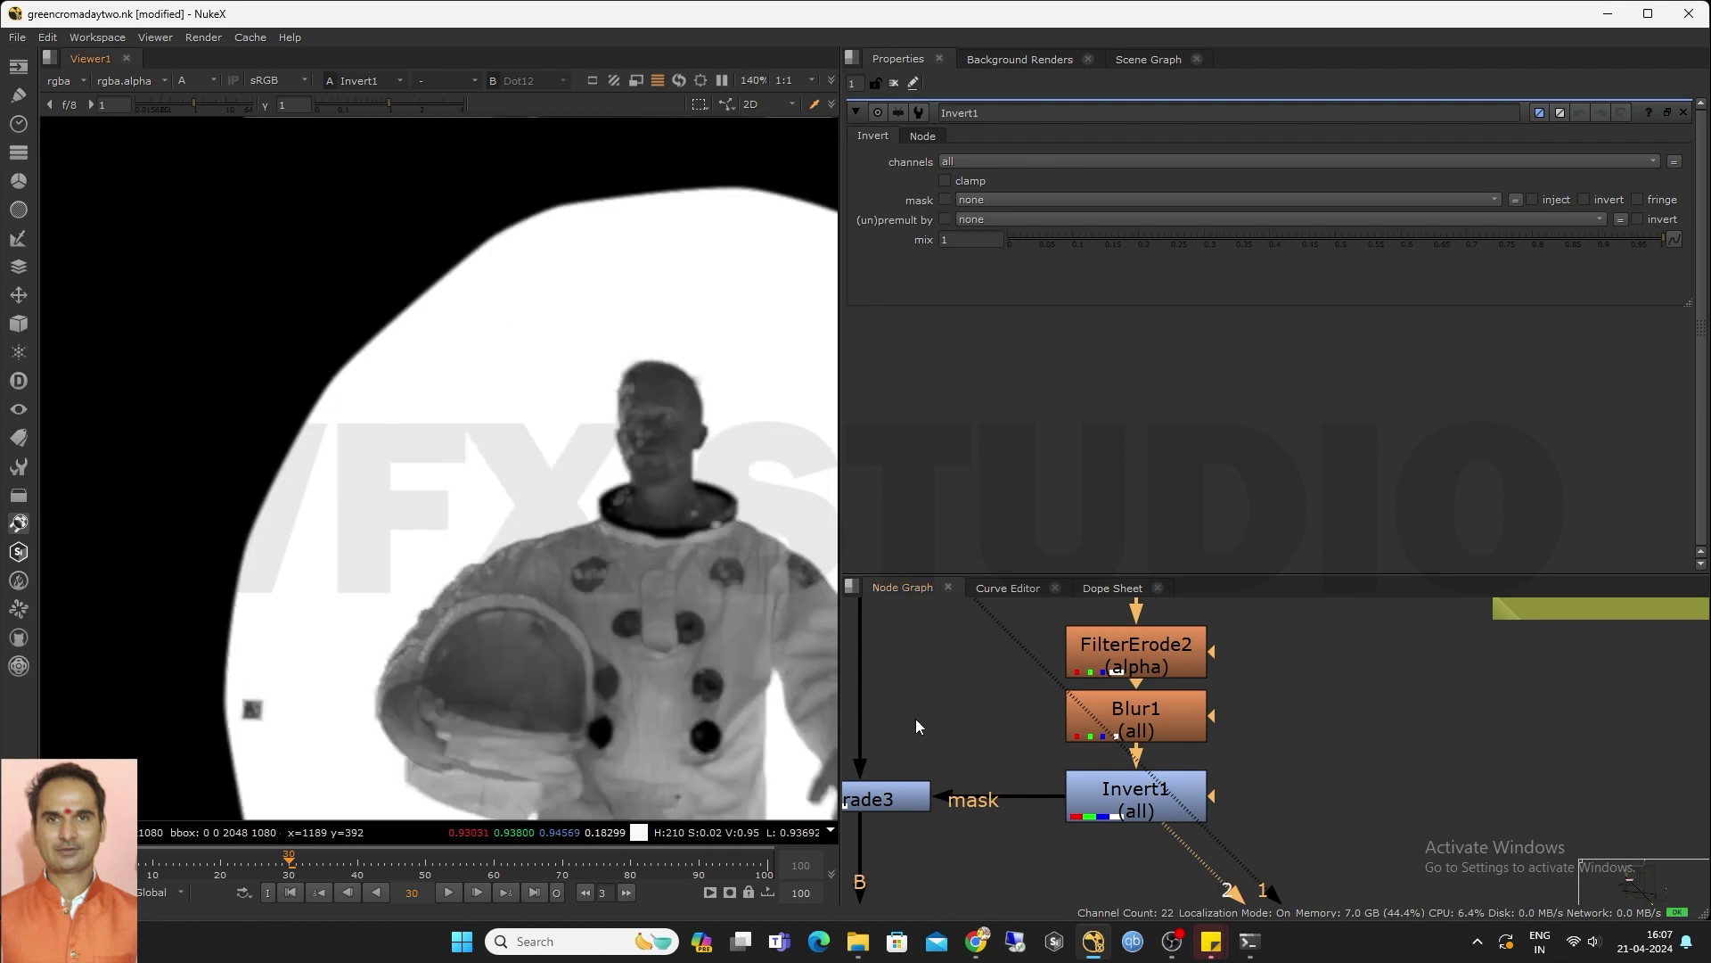
pyautogui.scroll(-3, 478, 369)
pyautogui.moveTo(399, 572); pyautogui.dragTo(336, 474, button='middle')
# Show the unprocessed matte from the dot feeding Grade2 in the viewer
pyautogui.scroll(-3, 1034, 748)
pyautogui.moveTo(1030, 747); pyautogui.dragTo(1043, 814, button='middle')
pyautogui.scroll(3, 972, 677)
pyautogui.moveTo(971, 678); pyautogui.dragTo(999, 743, button='middle')
pyautogui.moveTo(981, 787); pyautogui.dragTo(1066, 717)
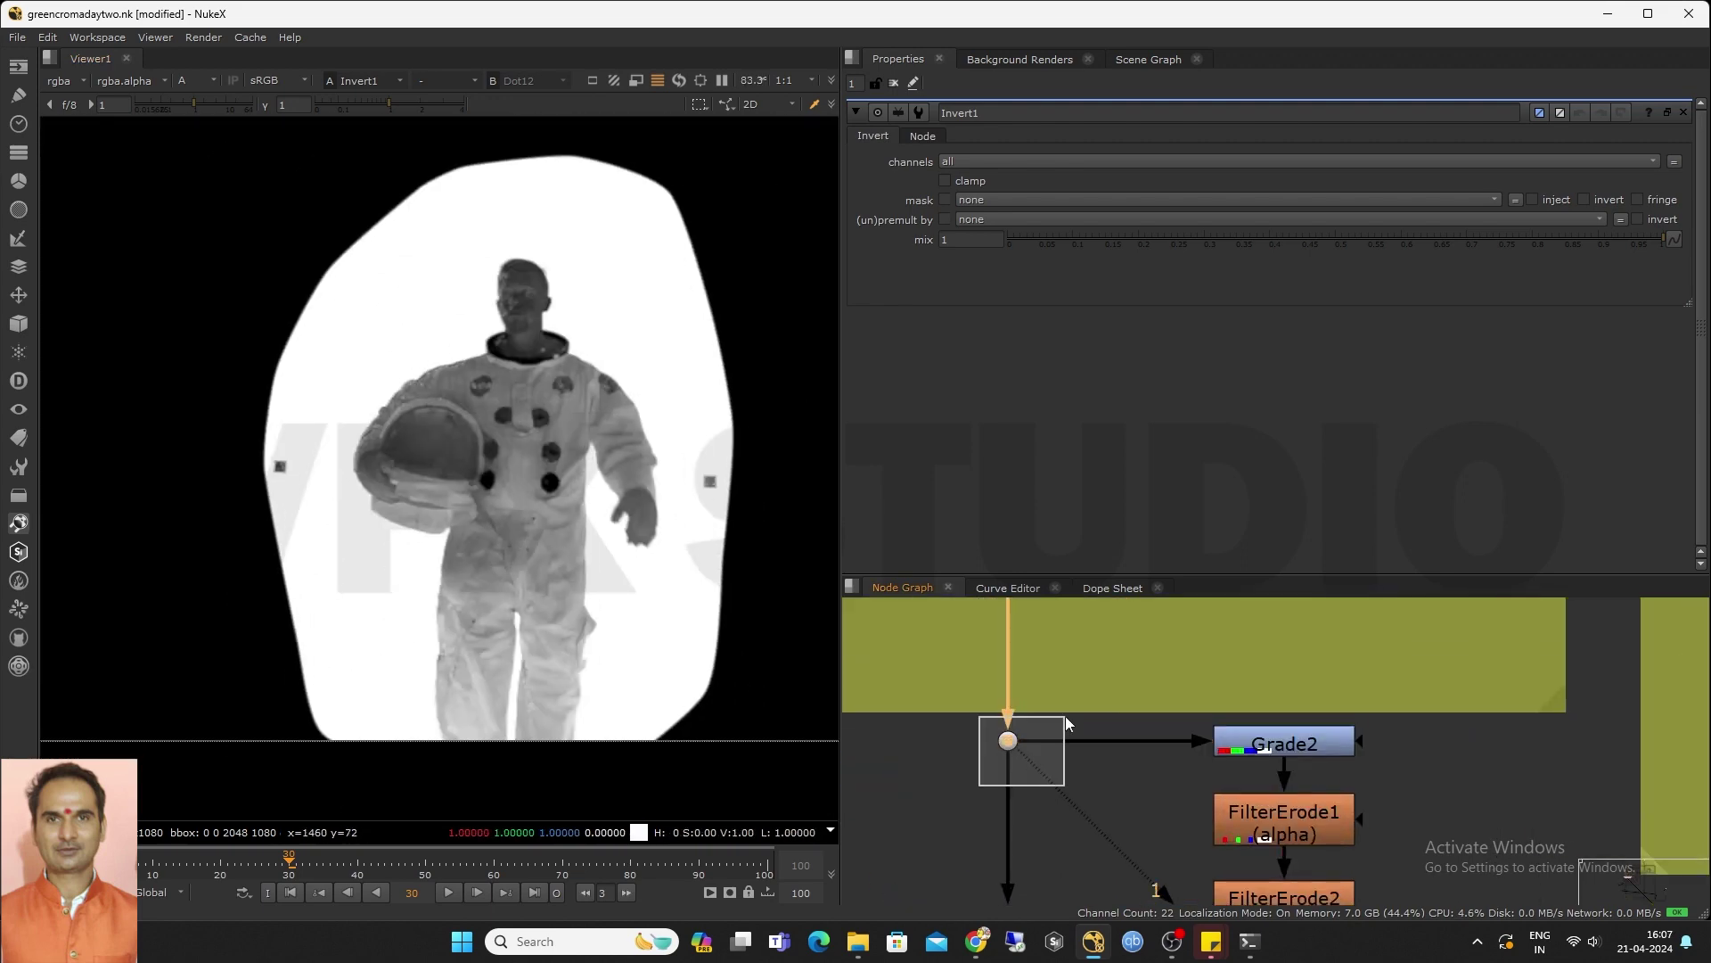
pyautogui.press('1')
# Open Grade3 and inspect its masked matte output around the astronaut's head in the viewer
pyautogui.scroll(-2, 1036, 823)
pyautogui.moveTo(1036, 824); pyautogui.dragTo(1087, 638, button='middle')
pyautogui.doubleClick(1056, 801)
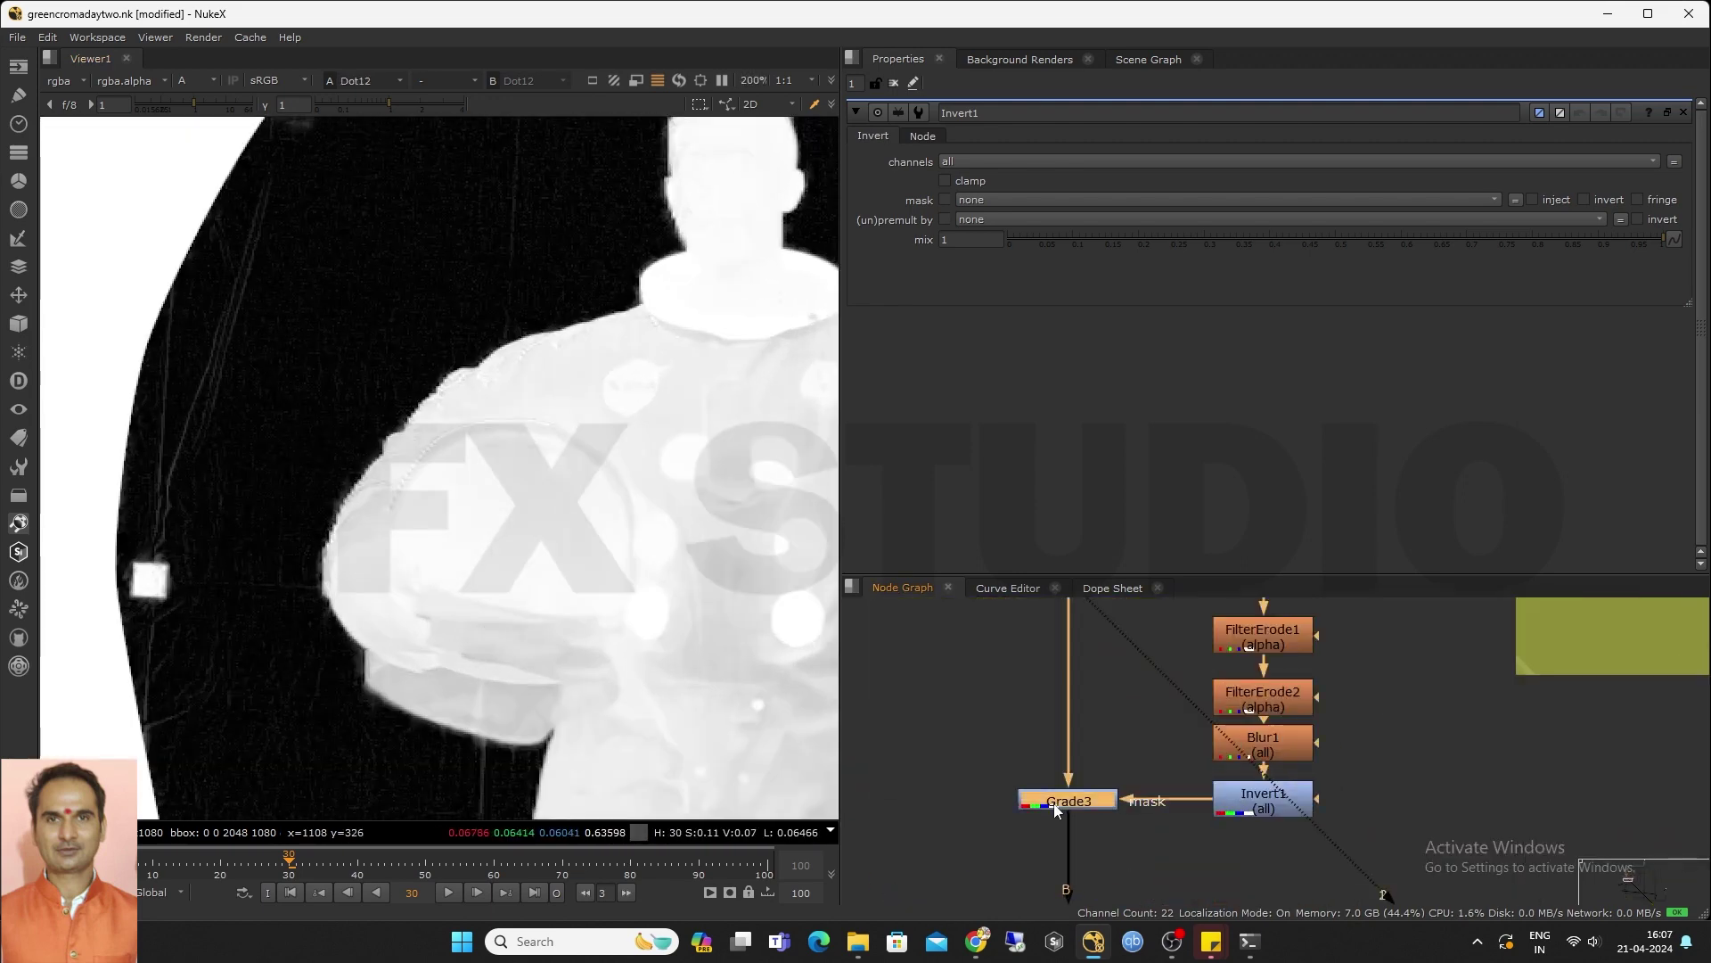
pyautogui.press('2')
pyautogui.click(1099, 730)
pyautogui.scroll(5, 496, 393)
pyautogui.scroll(-2, 542, 434)
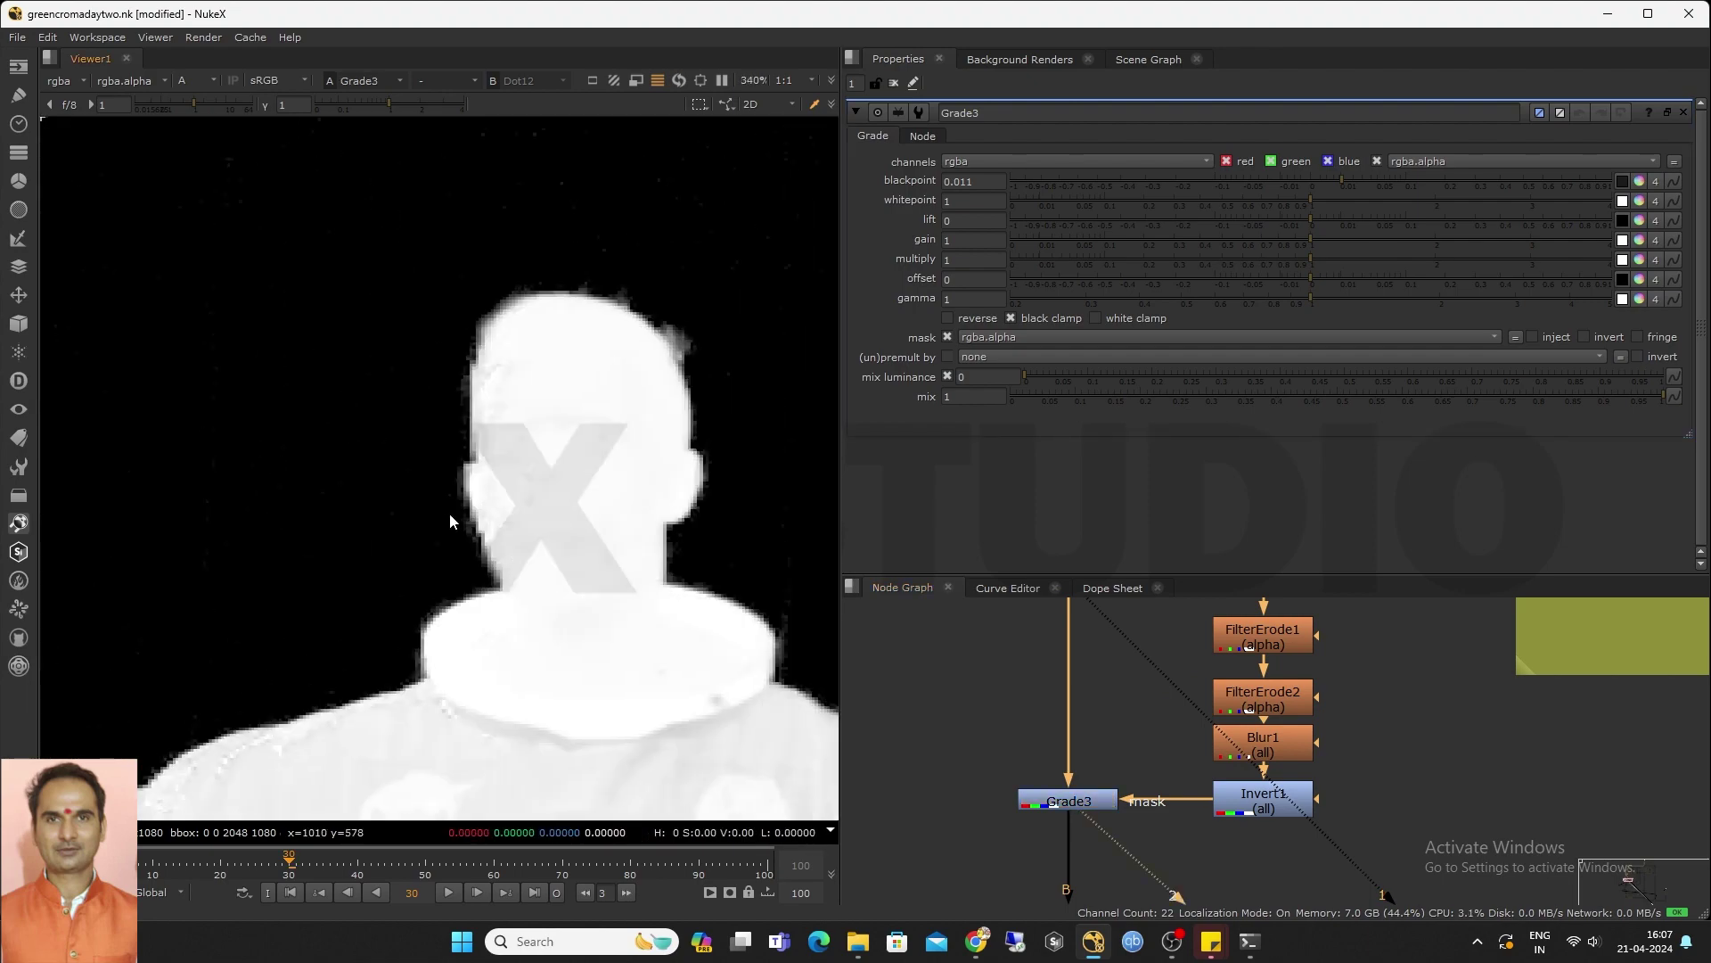
# Examine Grade3's matte from the astronaut's head and shoulders out to the full figure and garbage-matte edge
pyautogui.keyDown('ctrl'); pyautogui.moveTo(378, 267); pyautogui.dragTo(650, 485); pyautogui.keyUp('ctrl')
pyautogui.scroll(-6, 524, 393)
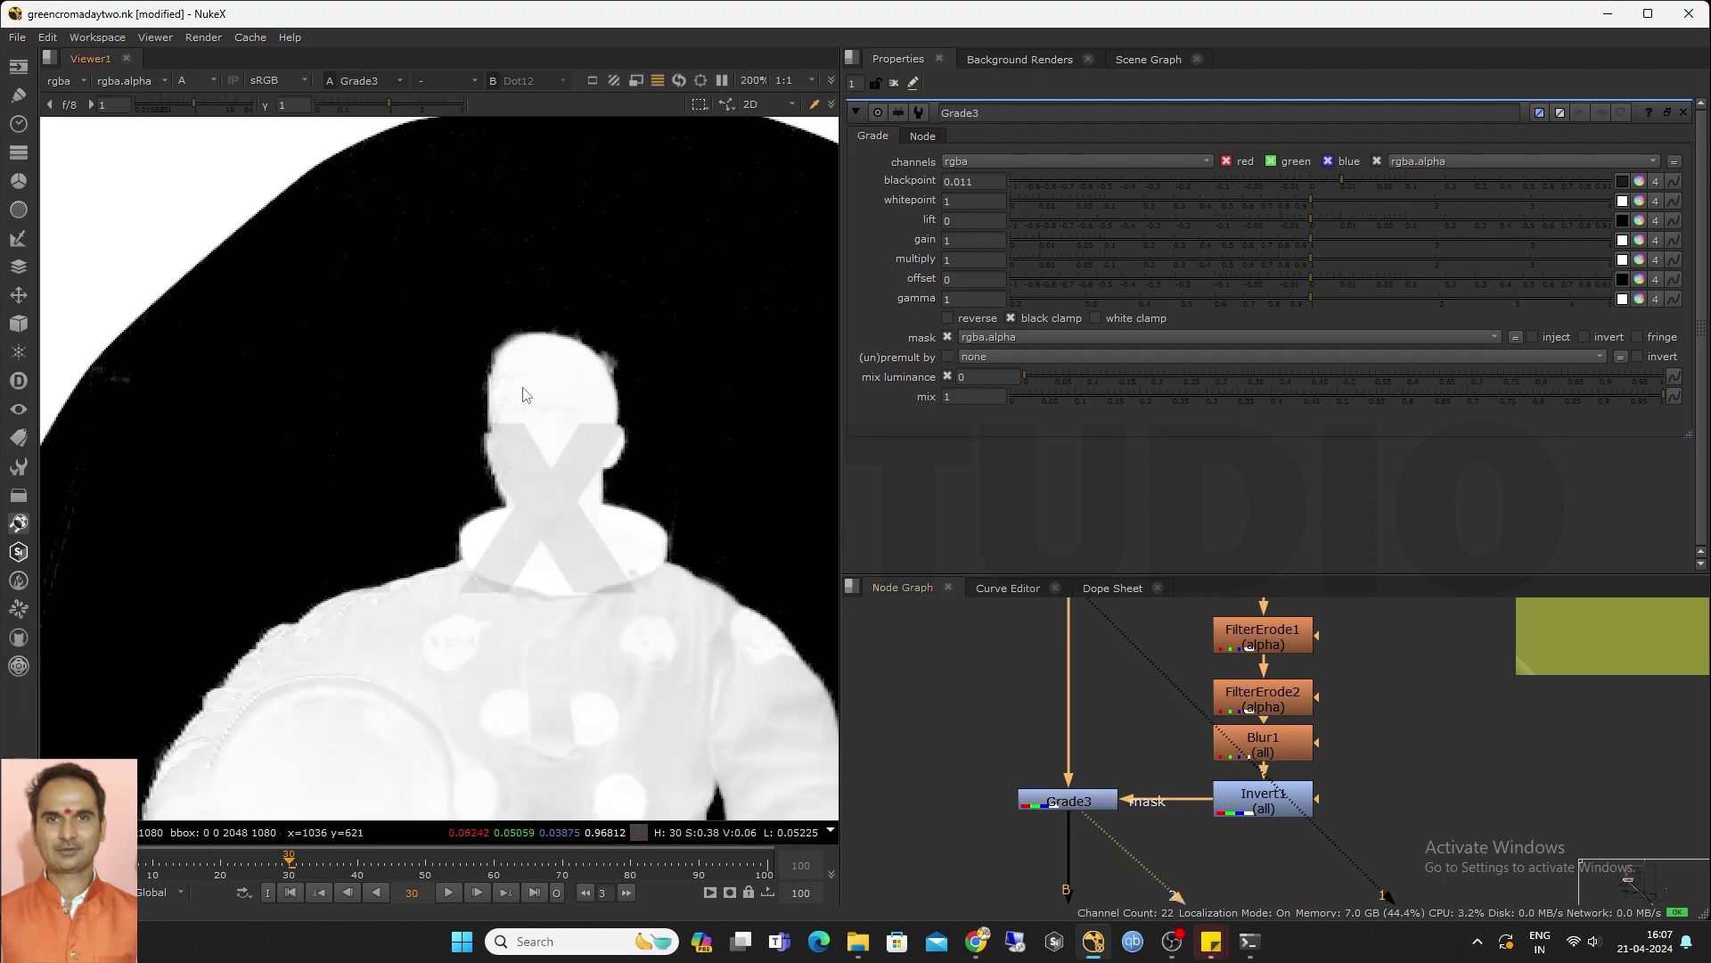
pyautogui.scroll(6, 322, 585)
pyautogui.moveTo(378, 467); pyautogui.dragTo(392, 410, button='middle')
pyautogui.scroll(-6, 392, 410)
pyautogui.scroll(8, 482, 210)
pyautogui.scroll(-8, 547, 295)
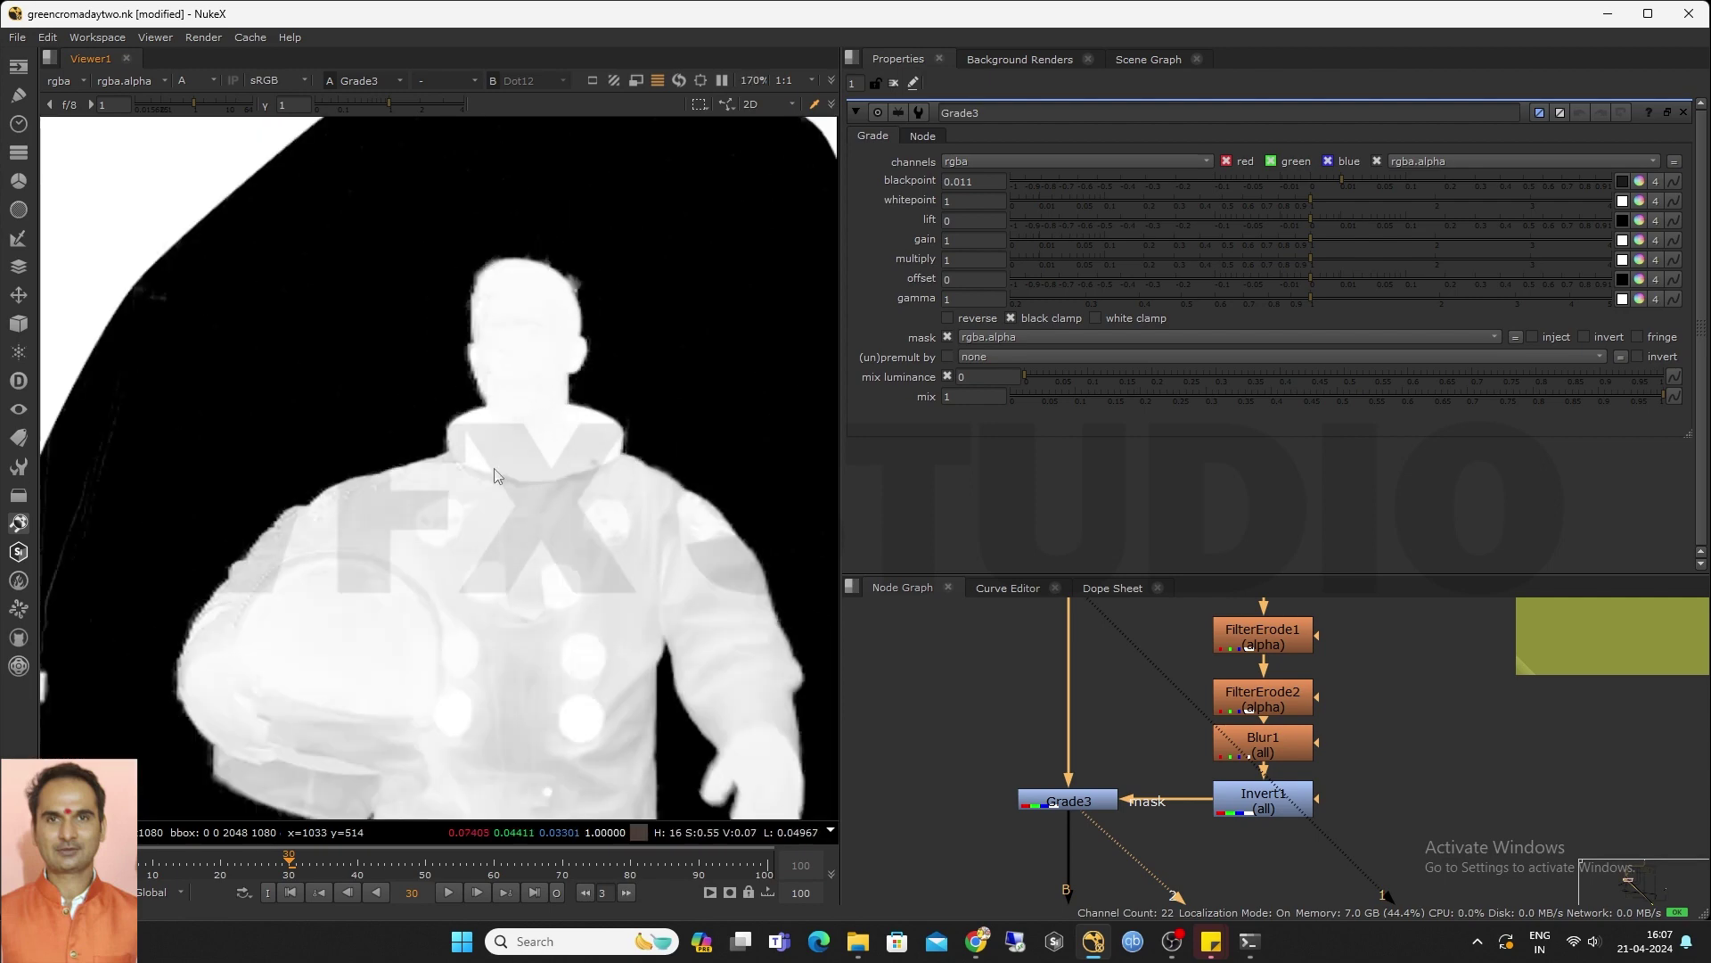
pyautogui.scroll(-1, 1089, 799)
pyautogui.moveTo(1090, 798); pyautogui.dragTo(1089, 707, button='middle')
pyautogui.moveTo(642, 584); pyautogui.dragTo(542, 614, button='middle')
pyautogui.scroll(-3, 1241, 816)
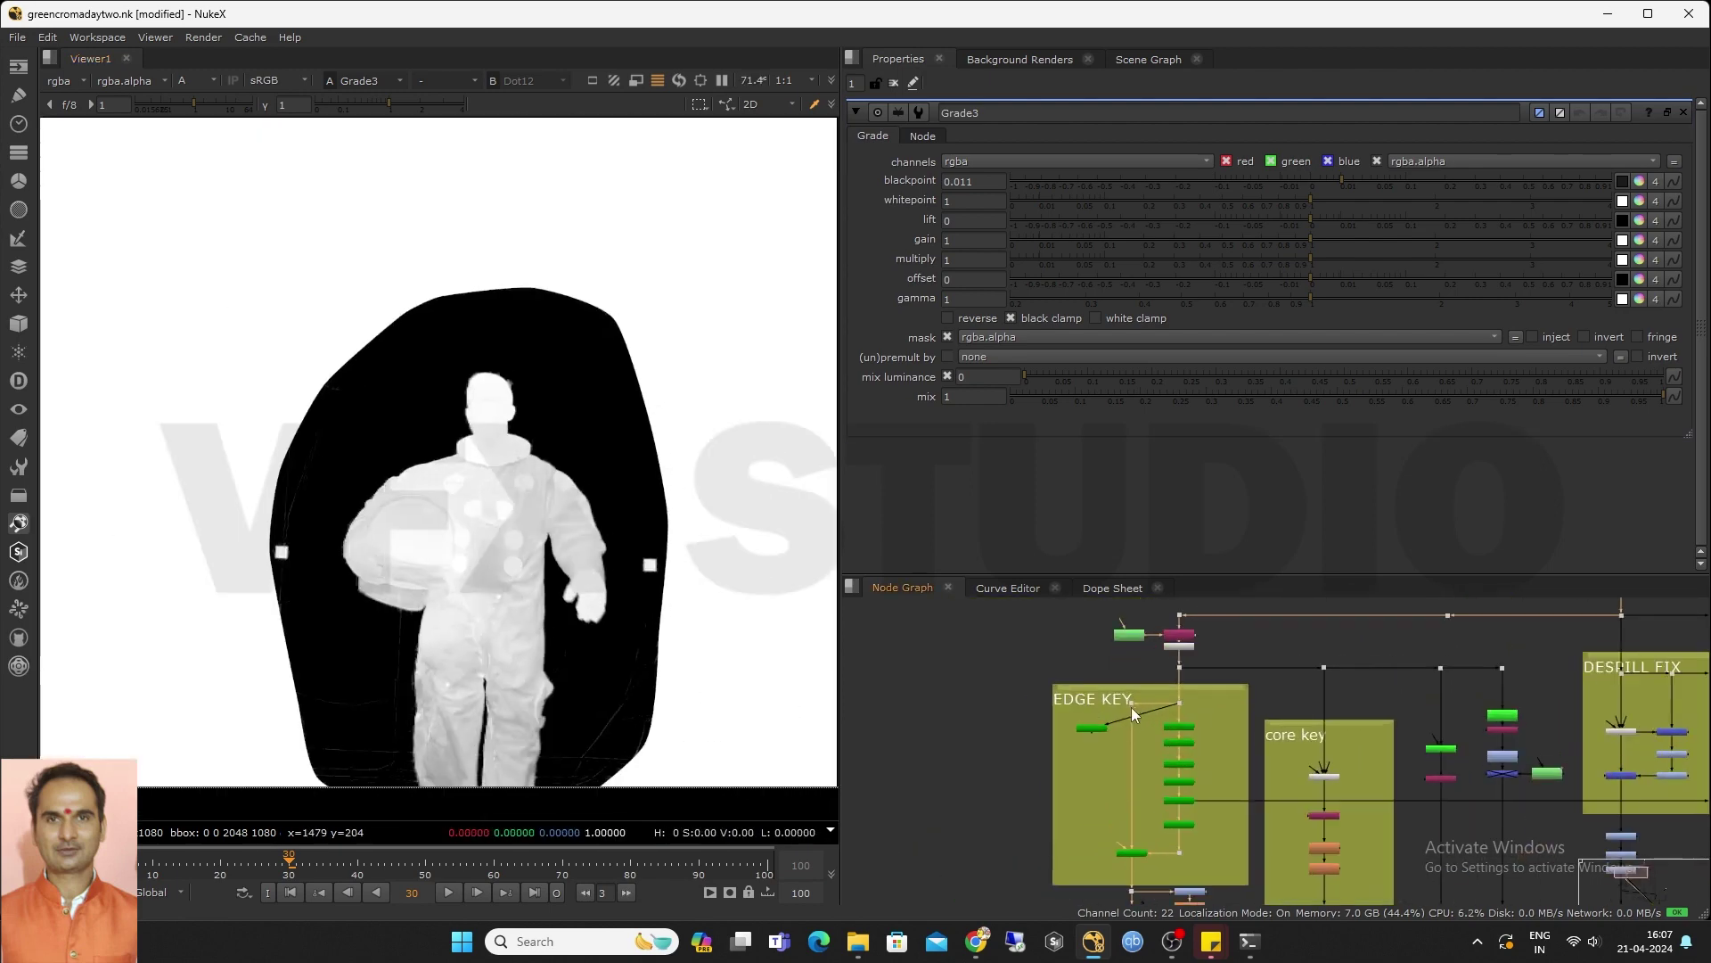
# Show the RGB green-screen plate from the dot feeding the core key branch in the viewer
pyautogui.moveTo(1245, 747); pyautogui.dragTo(1053, 720, button='middle')
pyautogui.scroll(3, 528, 487)
pyautogui.click(944, 659)
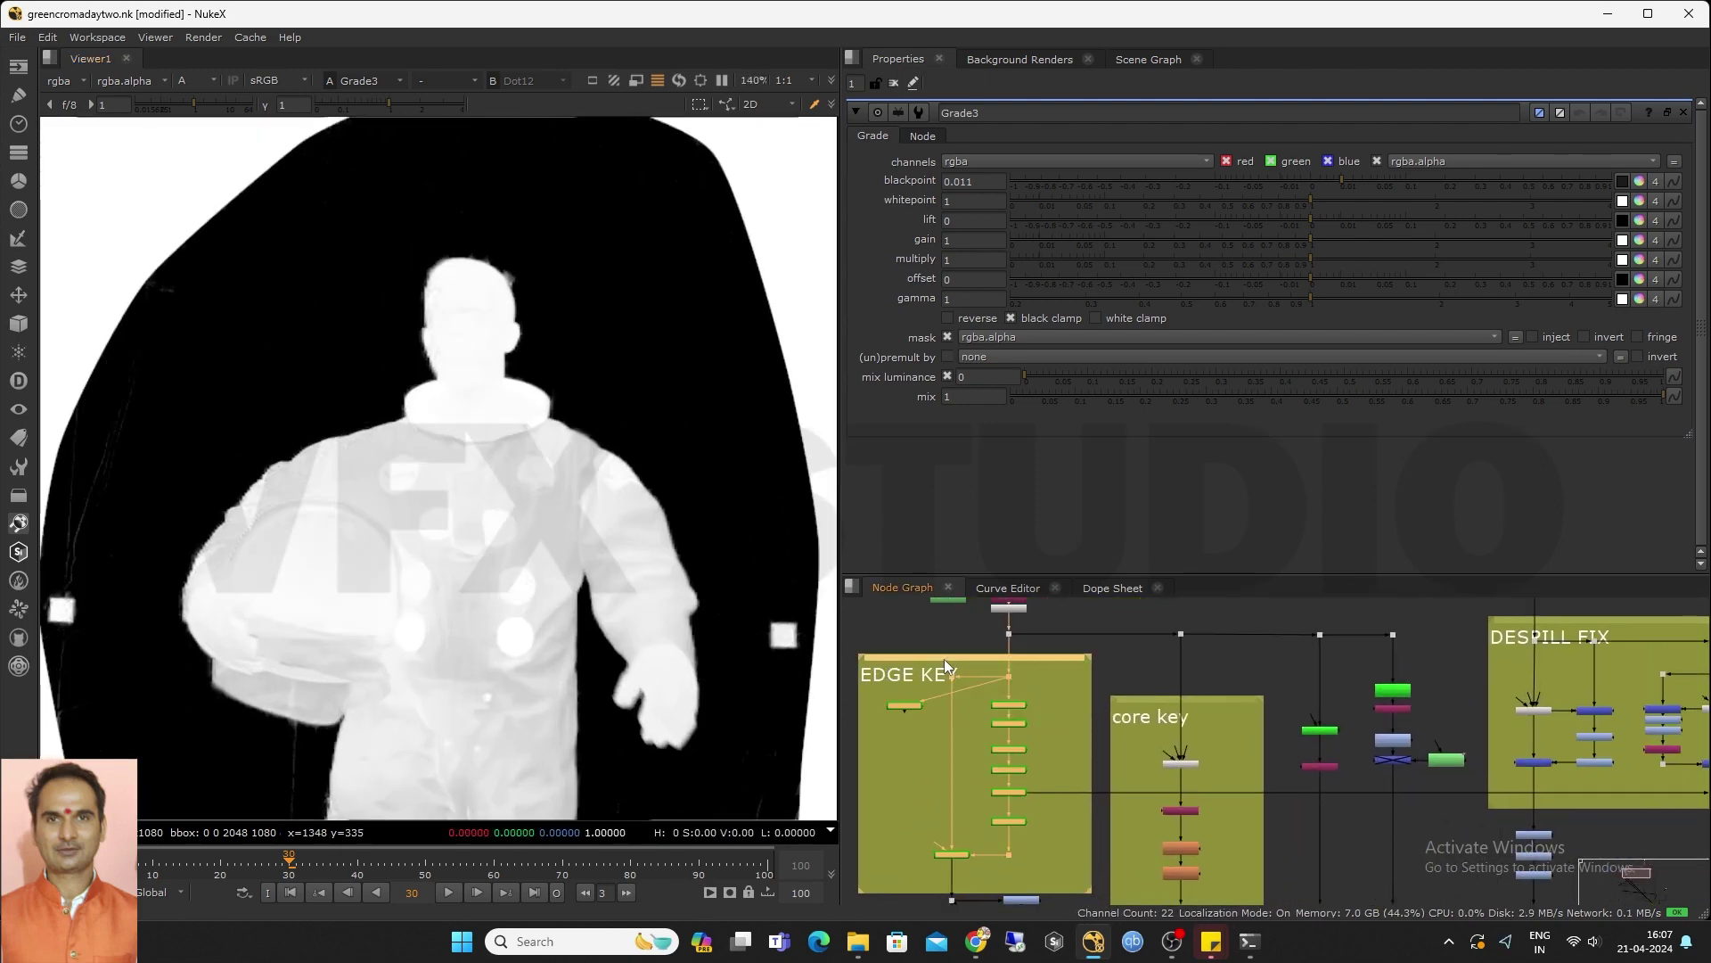
pyautogui.scroll(2, 1286, 641)
pyautogui.click(1137, 632)
pyautogui.press('1')
pyautogui.moveTo(1168, 745); pyautogui.dragTo(1196, 705, button='middle')
pyautogui.press('a')
pyautogui.moveTo(535, 547); pyautogui.dragTo(535, 526, button='middle')
pyautogui.scroll(-2, 535, 525)
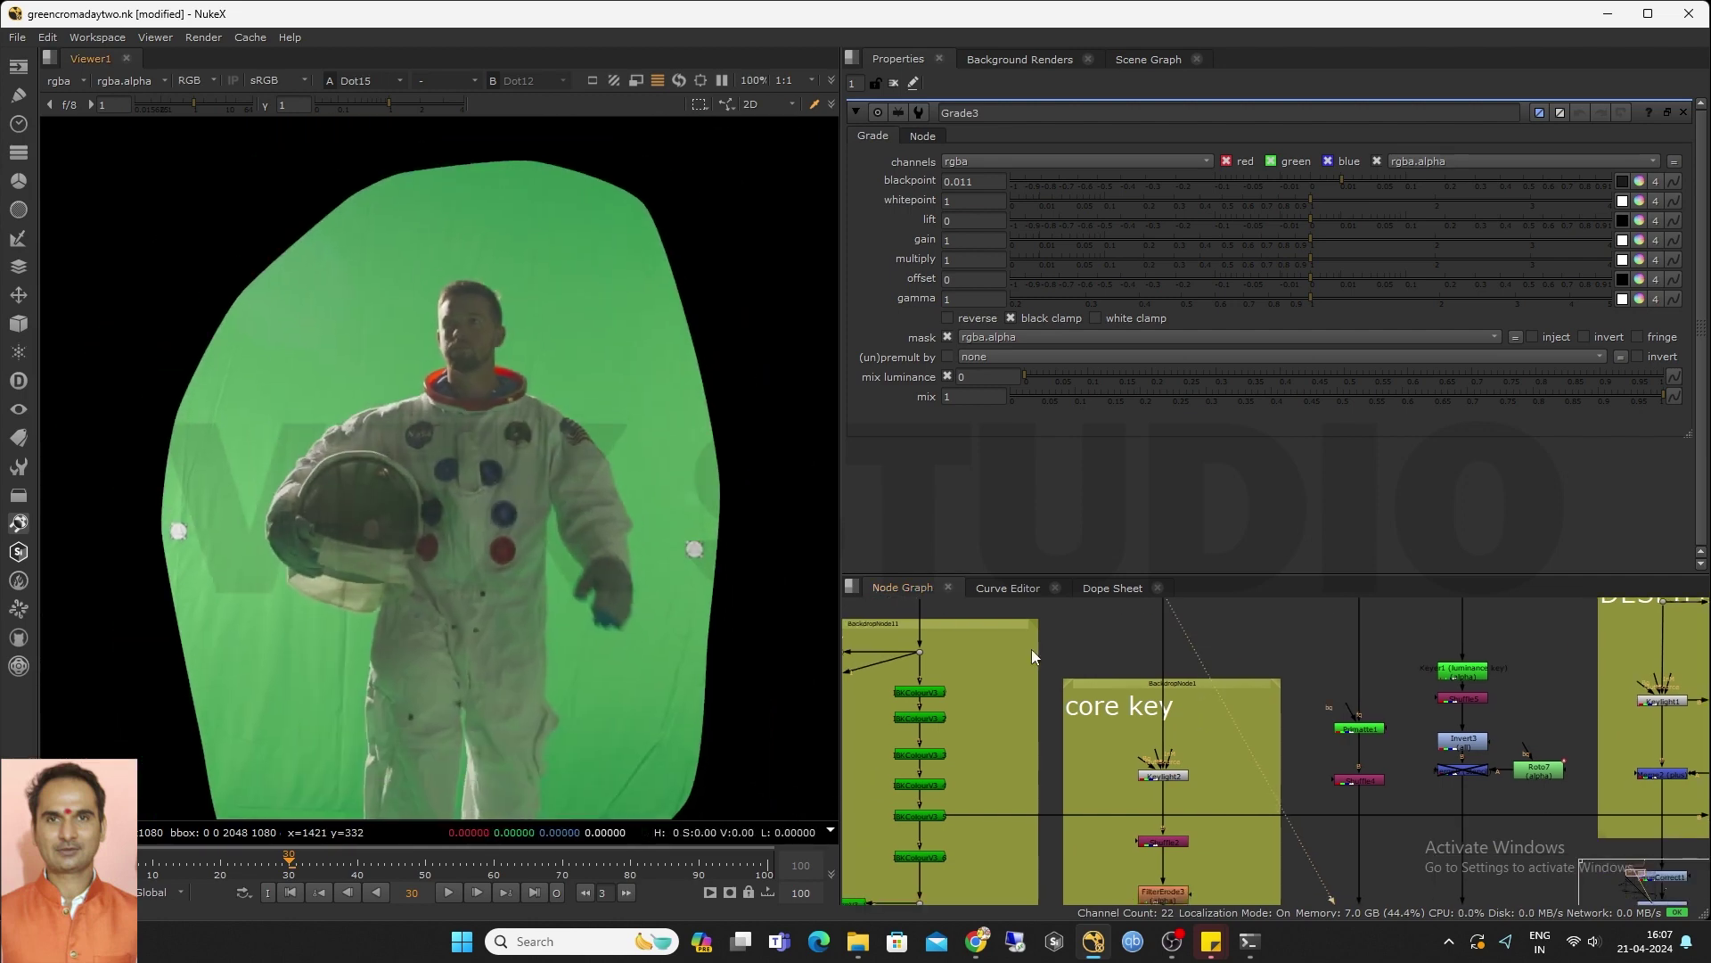
# Add an OCIOColorSpace node above the core key backdrop, keep it off the main branch and disable it
pyautogui.moveTo(1151, 772); pyautogui.dragTo(1143, 707, button='middle')
pyautogui.scroll(-2, 1249, 761)
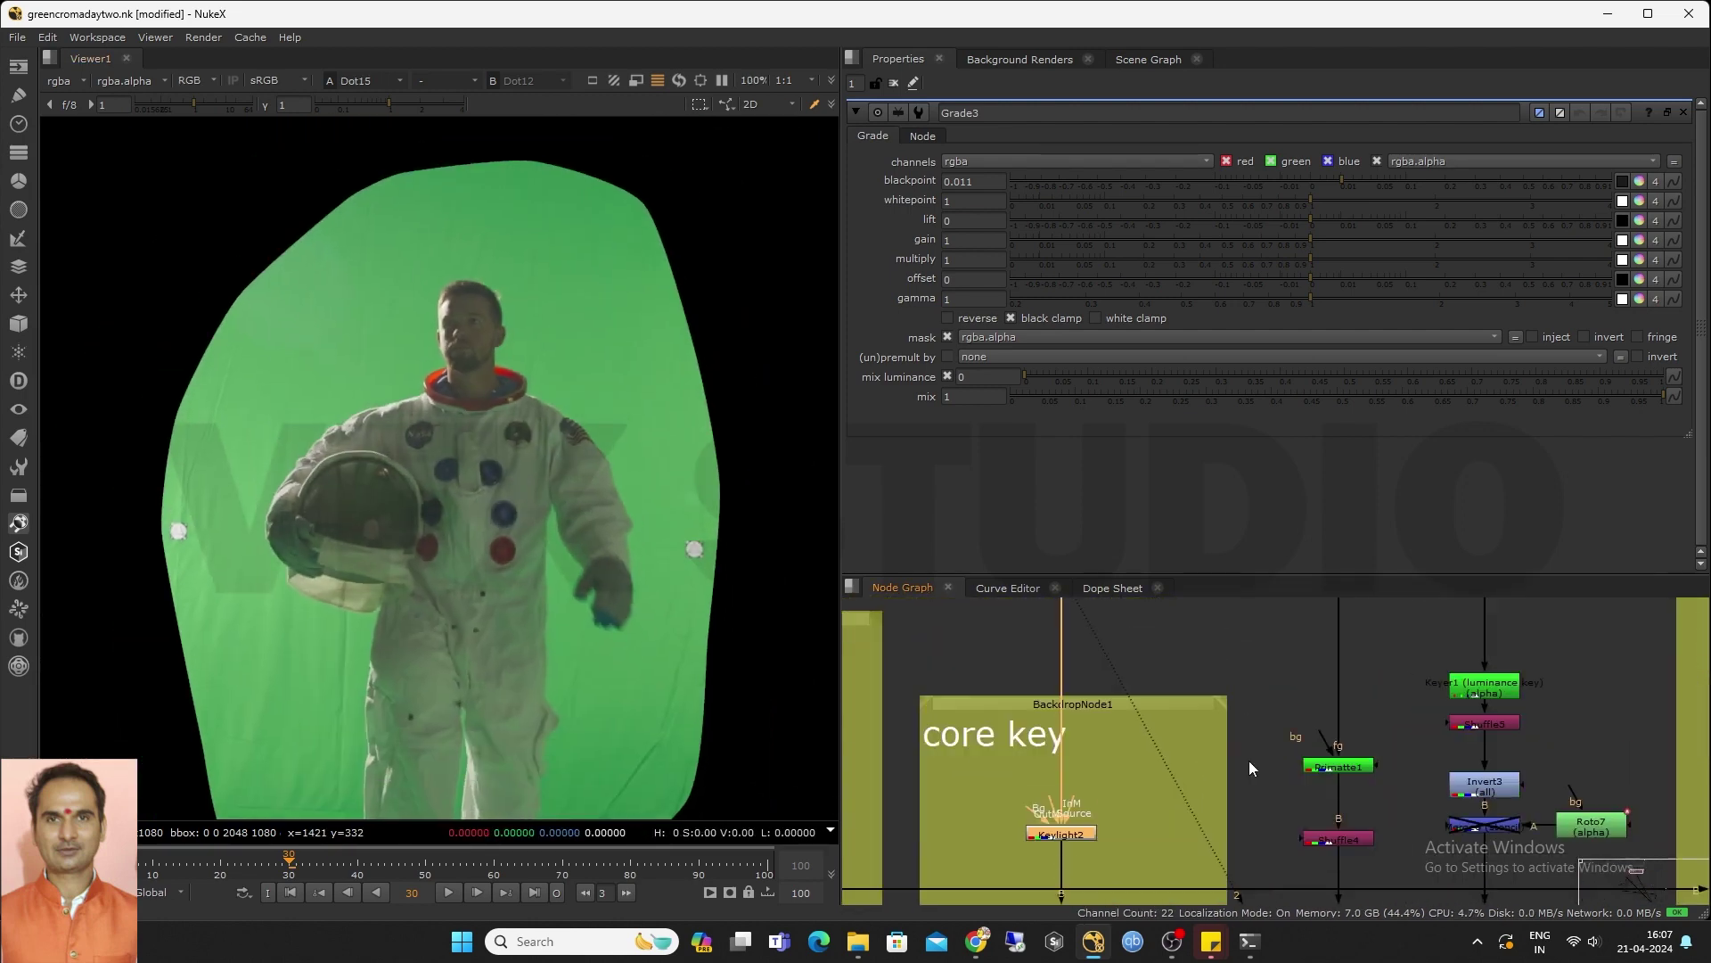
pyautogui.press('Tab')
pyautogui.write('colo')
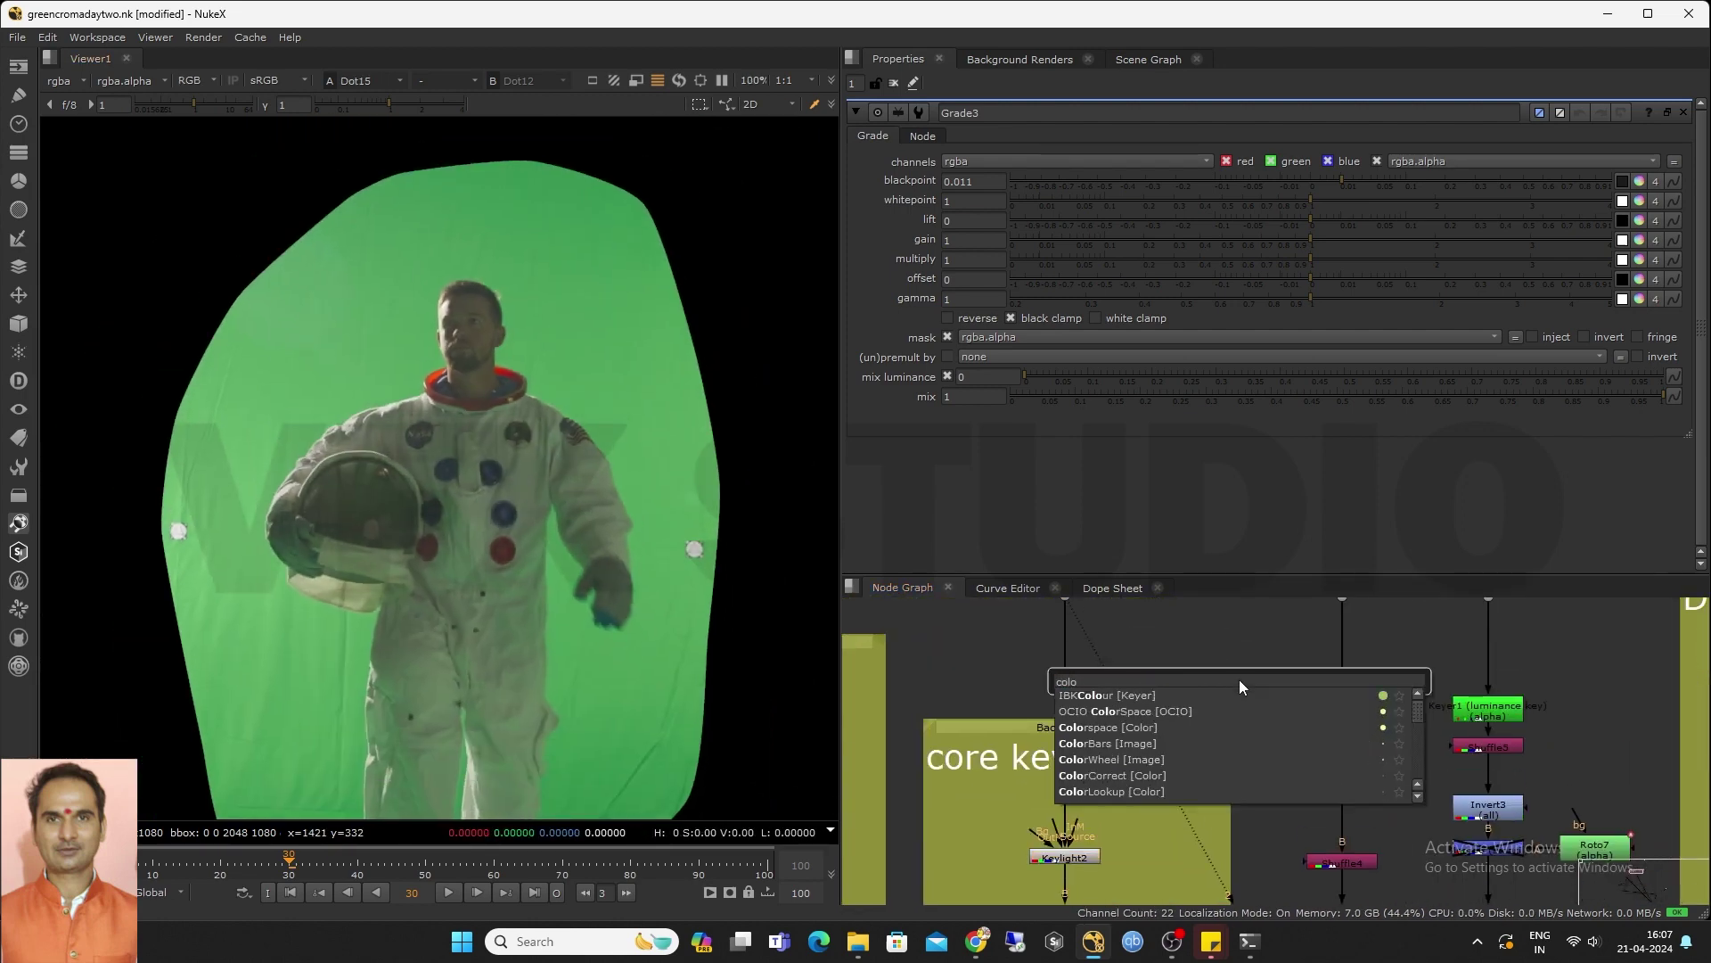
pyautogui.click(1169, 712)
pyautogui.scroll(-2, 1190, 688)
pyautogui.moveTo(1171, 750); pyautogui.dragTo(1172, 771, button='middle')
pyautogui.moveTo(1203, 717); pyautogui.dragTo(1180, 699)
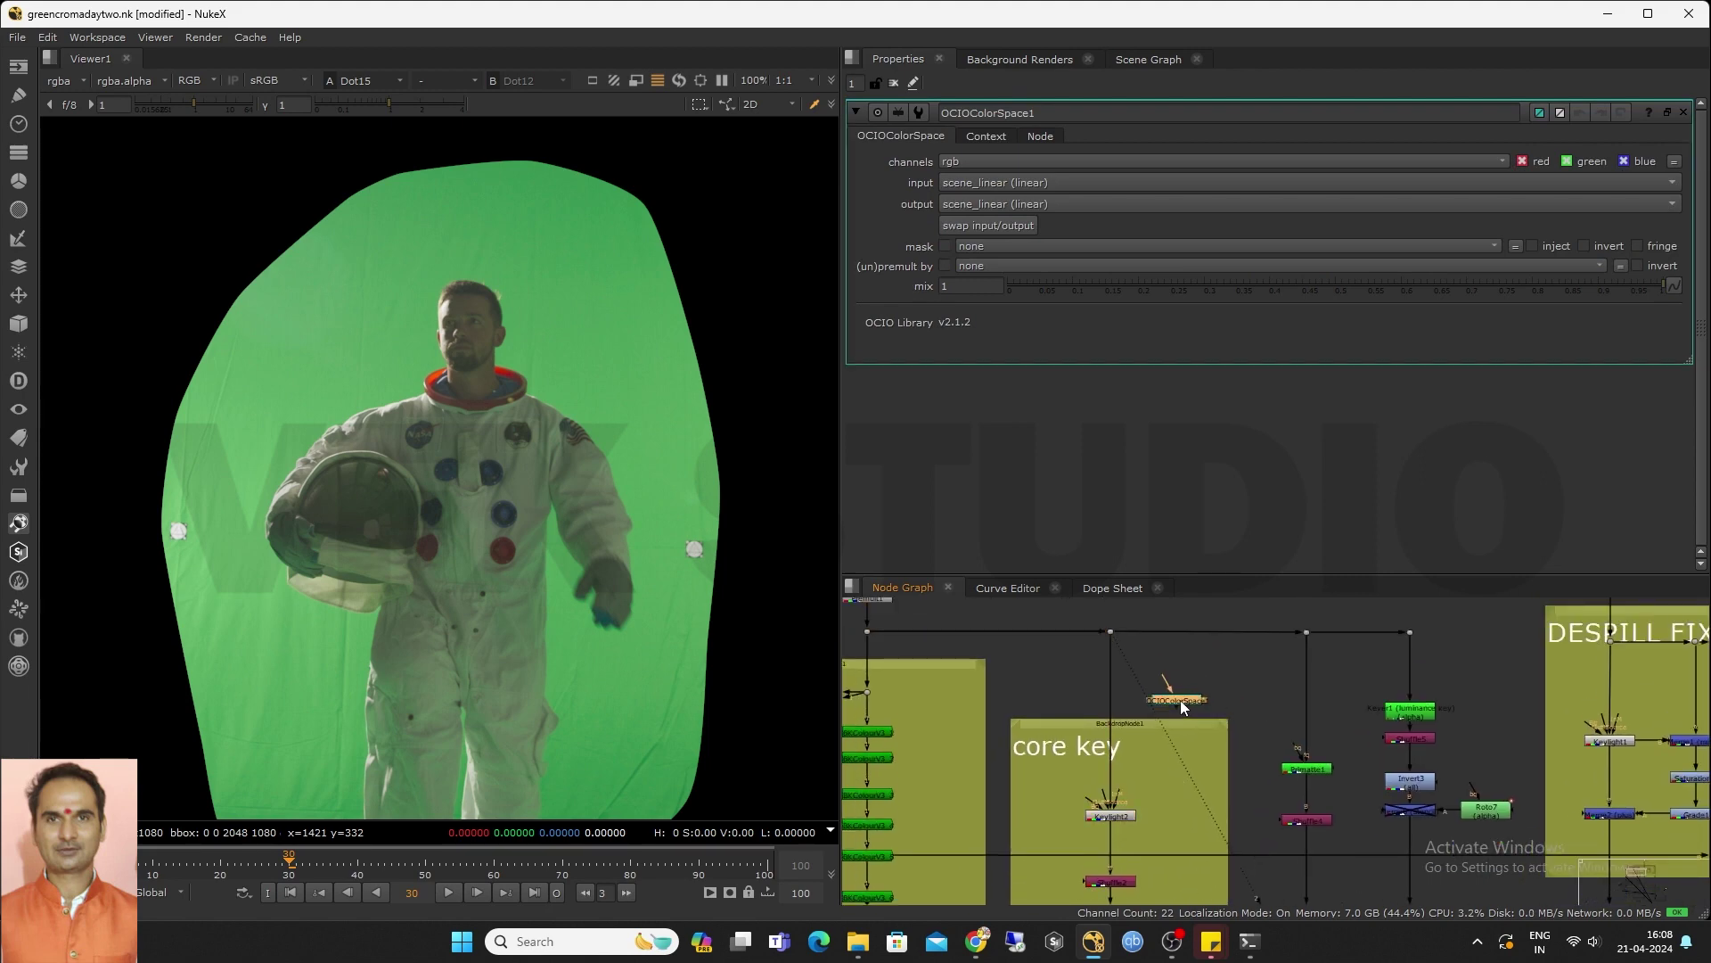
pyautogui.scroll(1, 1157, 761)
pyautogui.moveTo(1081, 784); pyautogui.dragTo(1081, 825, button='middle')
pyautogui.click(1104, 649)
pyautogui.moveTo(1130, 675); pyautogui.dragTo(1127, 600, button='middle')
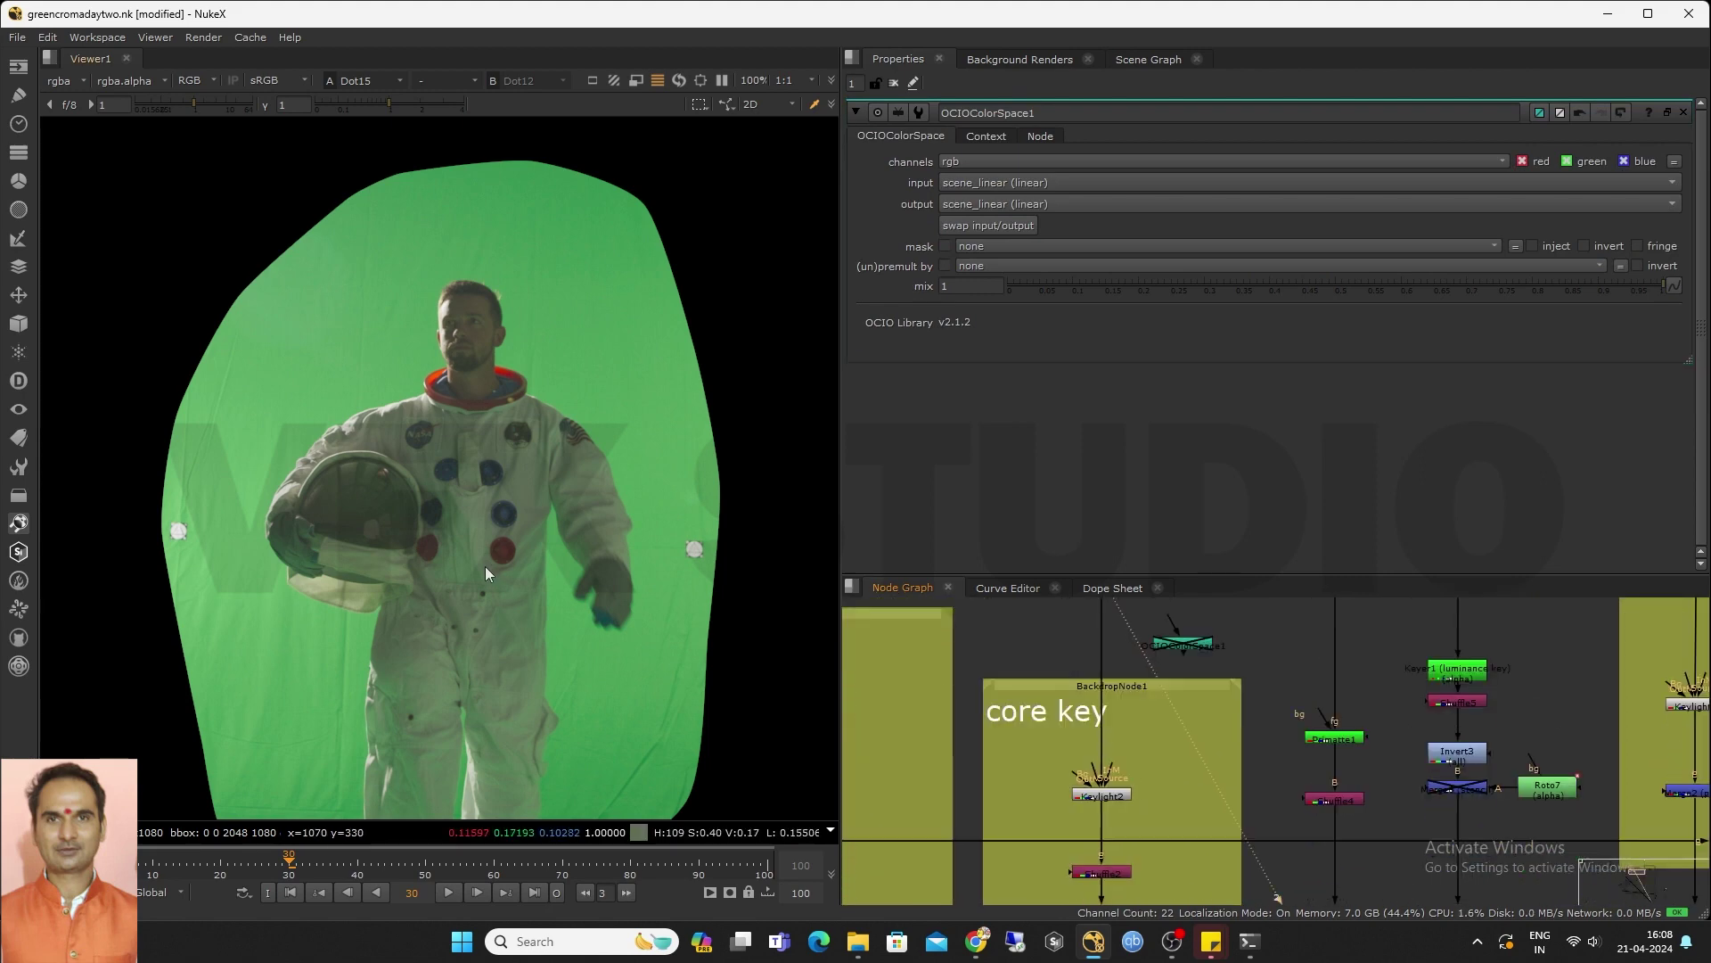
# Open the settings of Keylight2 in the core key backdrop
pyautogui.scroll(-1, 489, 573)
pyautogui.scroll(2, 1123, 787)
pyautogui.moveTo(1119, 787); pyautogui.dragTo(1111, 714, button='middle')
pyautogui.click(1111, 714)
pyautogui.doubleClick(1112, 717)
# Add a second Keylight node in the core key backdrop and connect its Source to a new dot on Keylight2's Source line
pyautogui.press('Tab')
pyautogui.write('key')
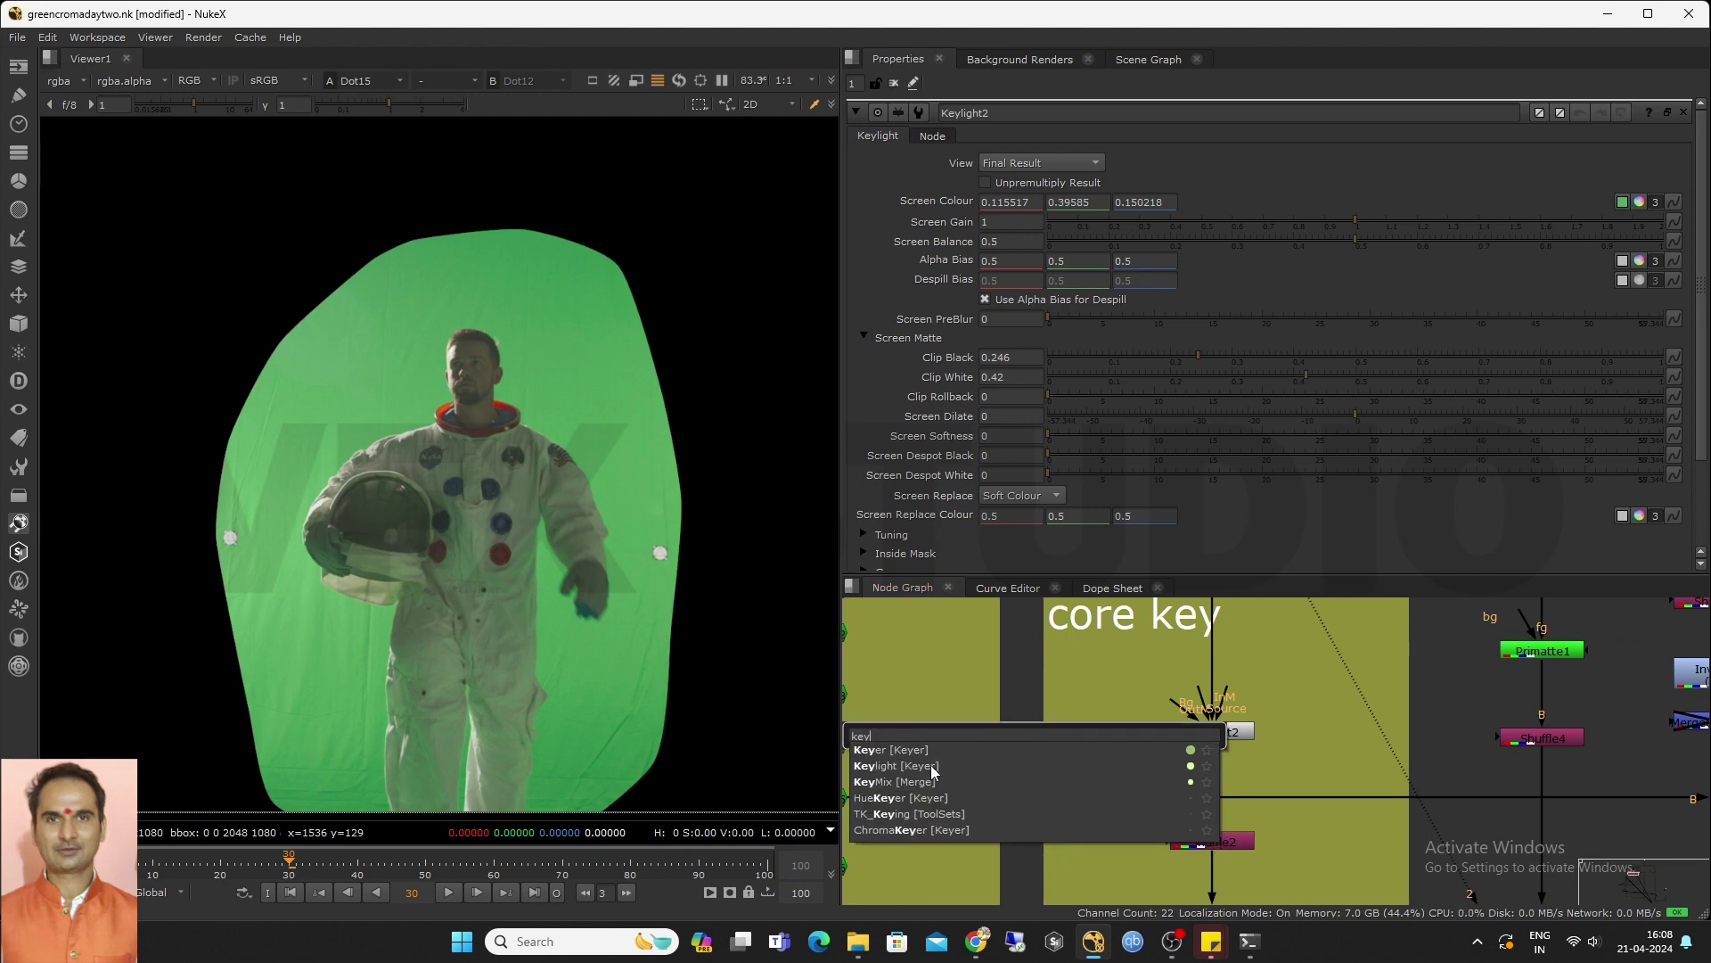
pyautogui.click(931, 764)
pyautogui.moveTo(1228, 728); pyautogui.dragTo(1258, 734)
pyautogui.keyDown('ctrl'); pyautogui.moveTo(1238, 661); pyautogui.dragTo(1332, 697); pyautogui.keyUp('ctrl')
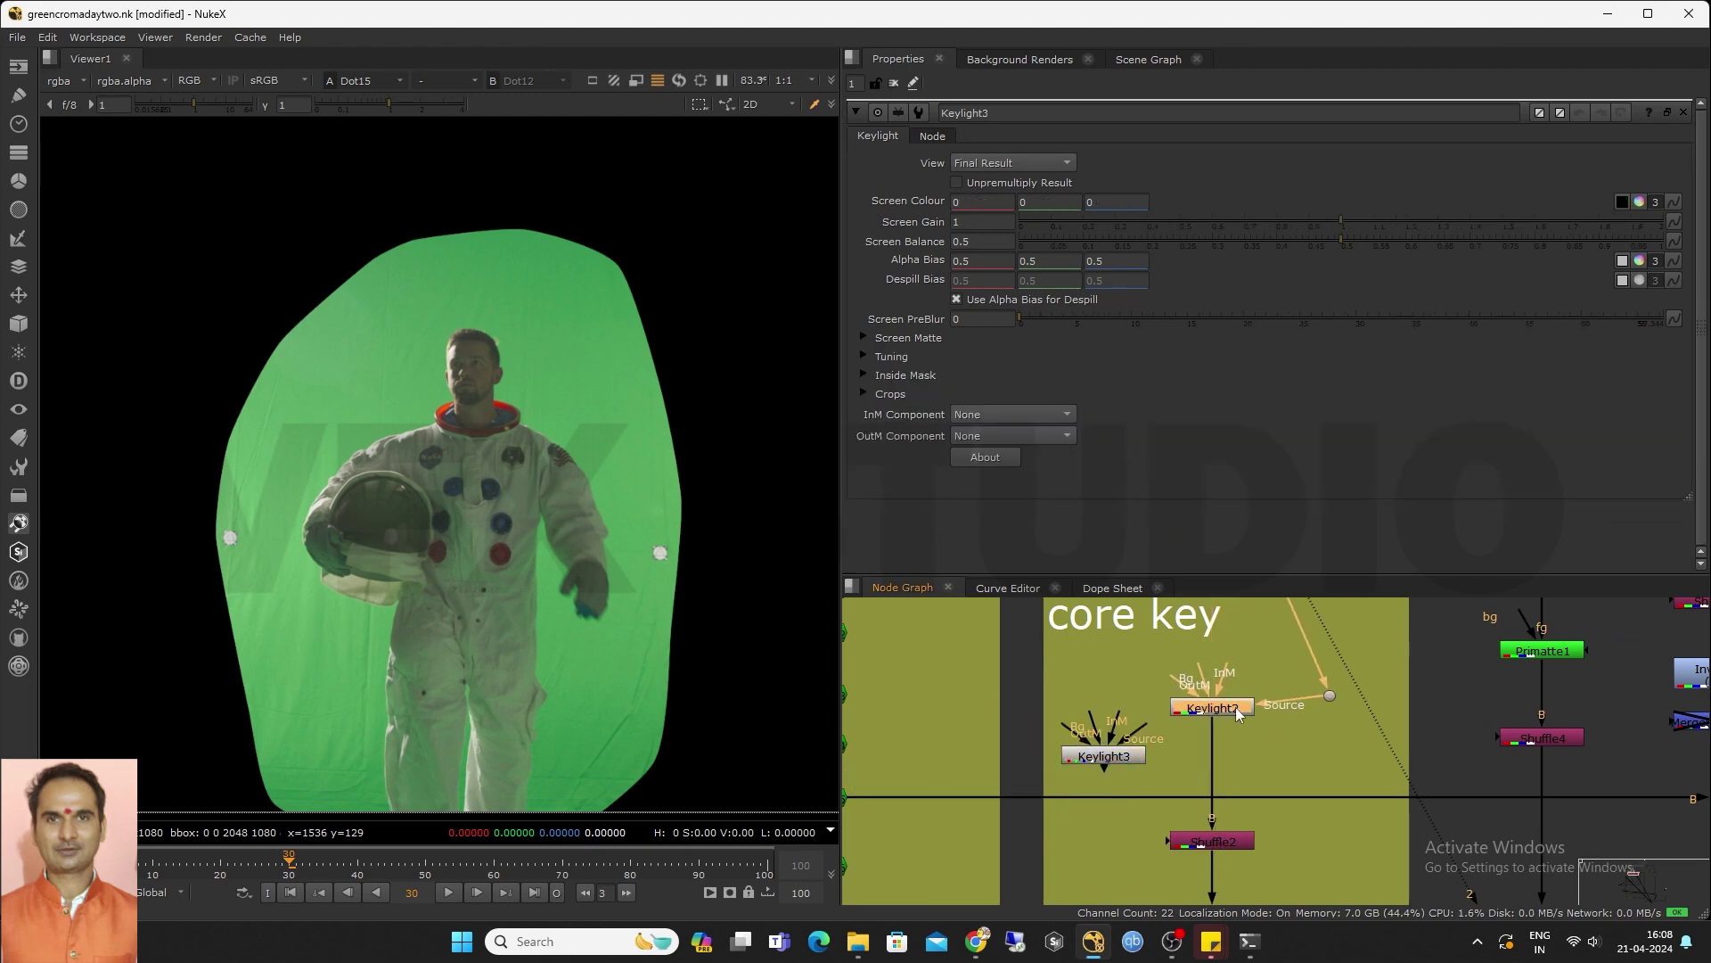
pyautogui.scroll(-3, 1248, 749)
pyautogui.click(1130, 825)
pyautogui.moveTo(1148, 812)
pyautogui.mouseDown()
pyautogui.moveTo(1266, 790)
pyautogui.moveTo(1156, 844)
pyautogui.mouseUp()
pyautogui.moveTo(1191, 812); pyautogui.dragTo(1190, 792)
pyautogui.click(1134, 841)
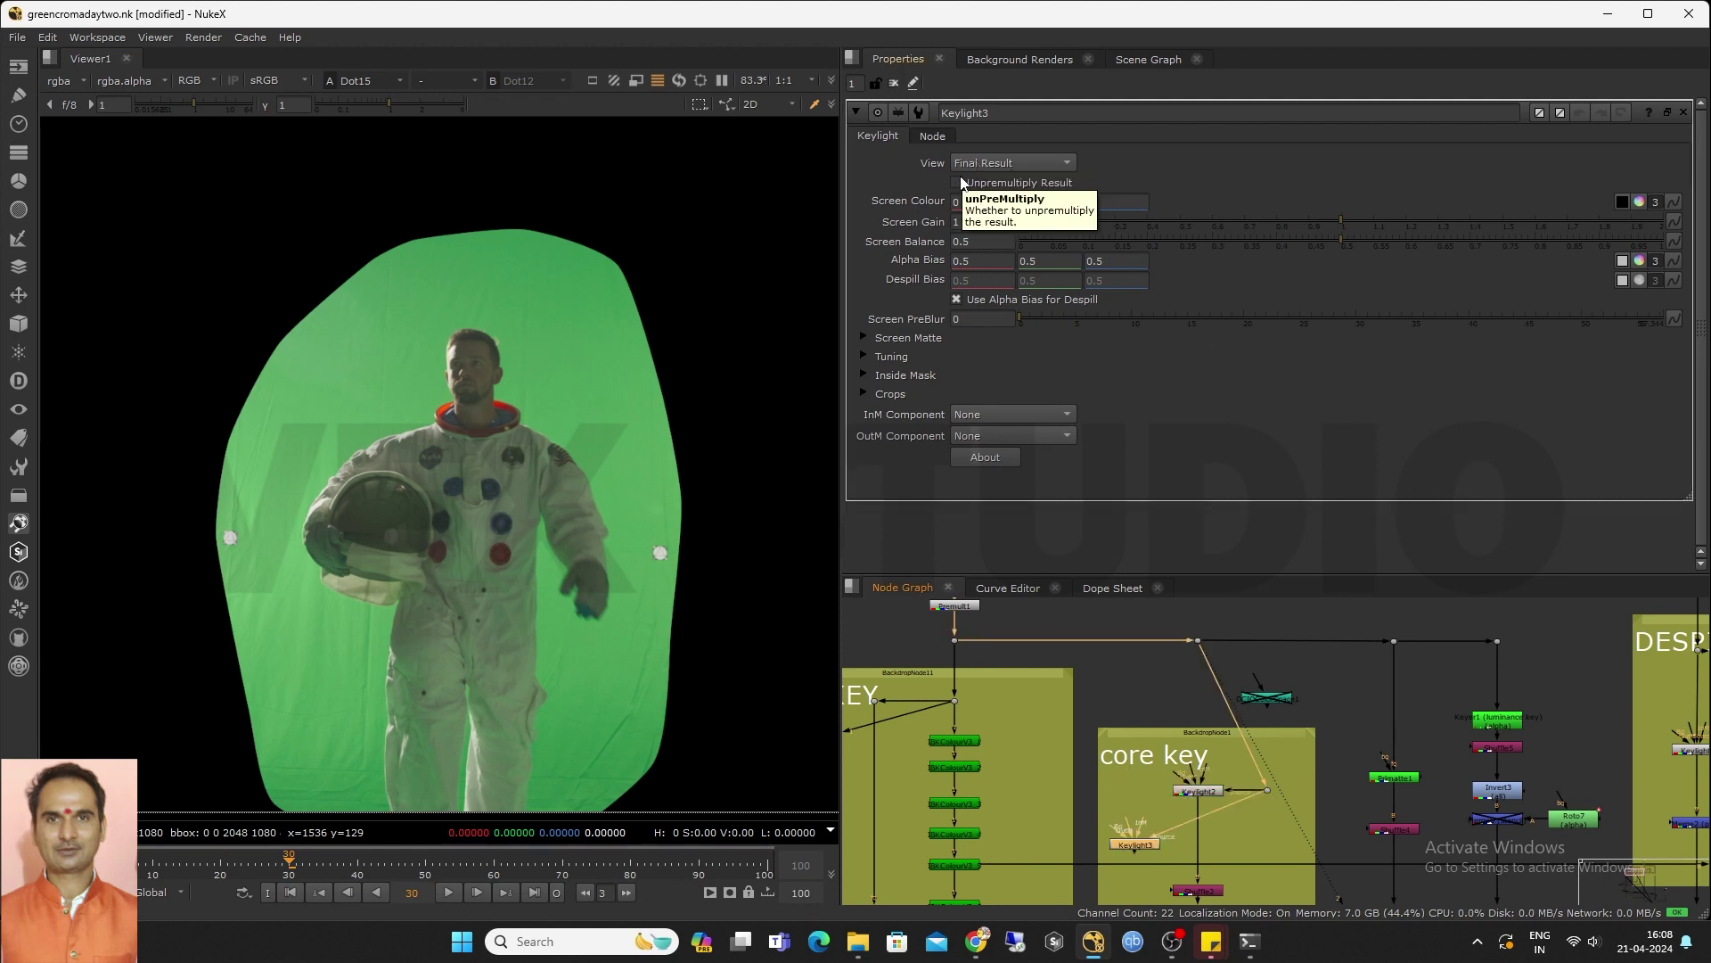
# View Keylight3 and sample its Screen Colour from the green beside the astronaut's head as 0.104256, 0.392889, 0.132458
pyautogui.click(1620, 205)
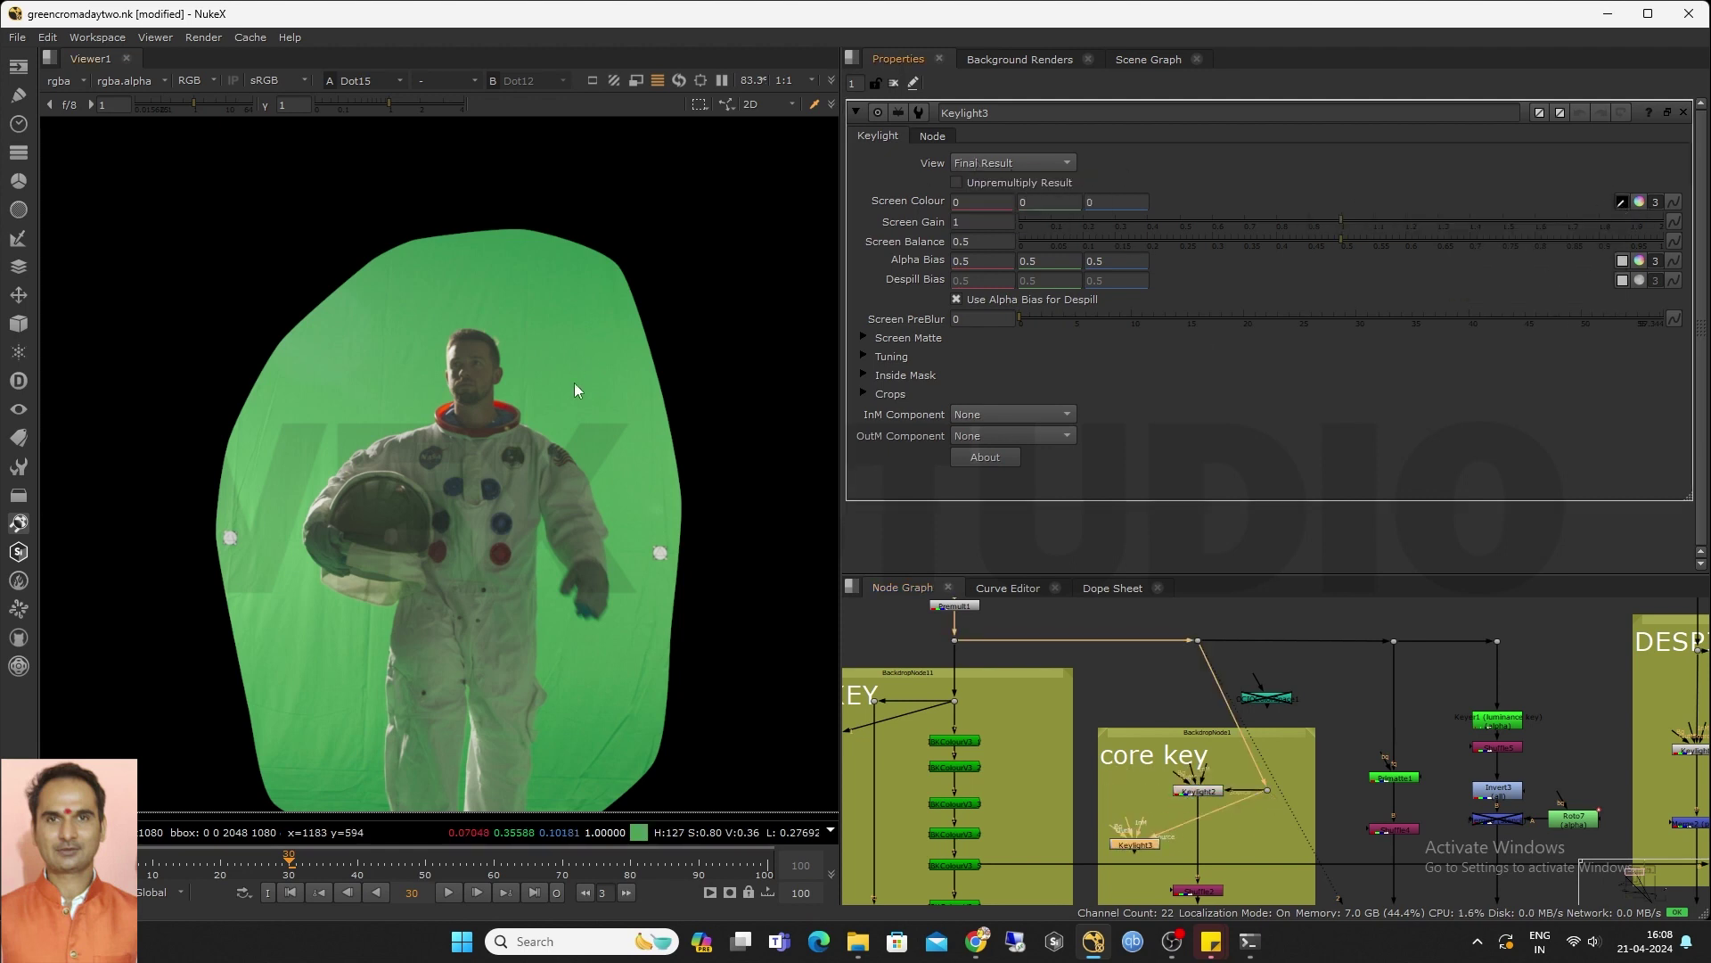
pyautogui.moveTo(1138, 849); pyautogui.dragTo(1128, 787, button='middle')
pyautogui.moveTo(1128, 784); pyautogui.dragTo(1122, 776)
pyautogui.press('1')
pyautogui.scroll(3, 351, 387)
pyautogui.keyDown('ctrl'); pyautogui.keyDown('shift'); pyautogui.moveTo(344, 333); pyautogui.dragTo(446, 402); pyautogui.keyUp('shift'); pyautogui.keyUp('ctrl')
pyautogui.scroll(-2, 453, 417)
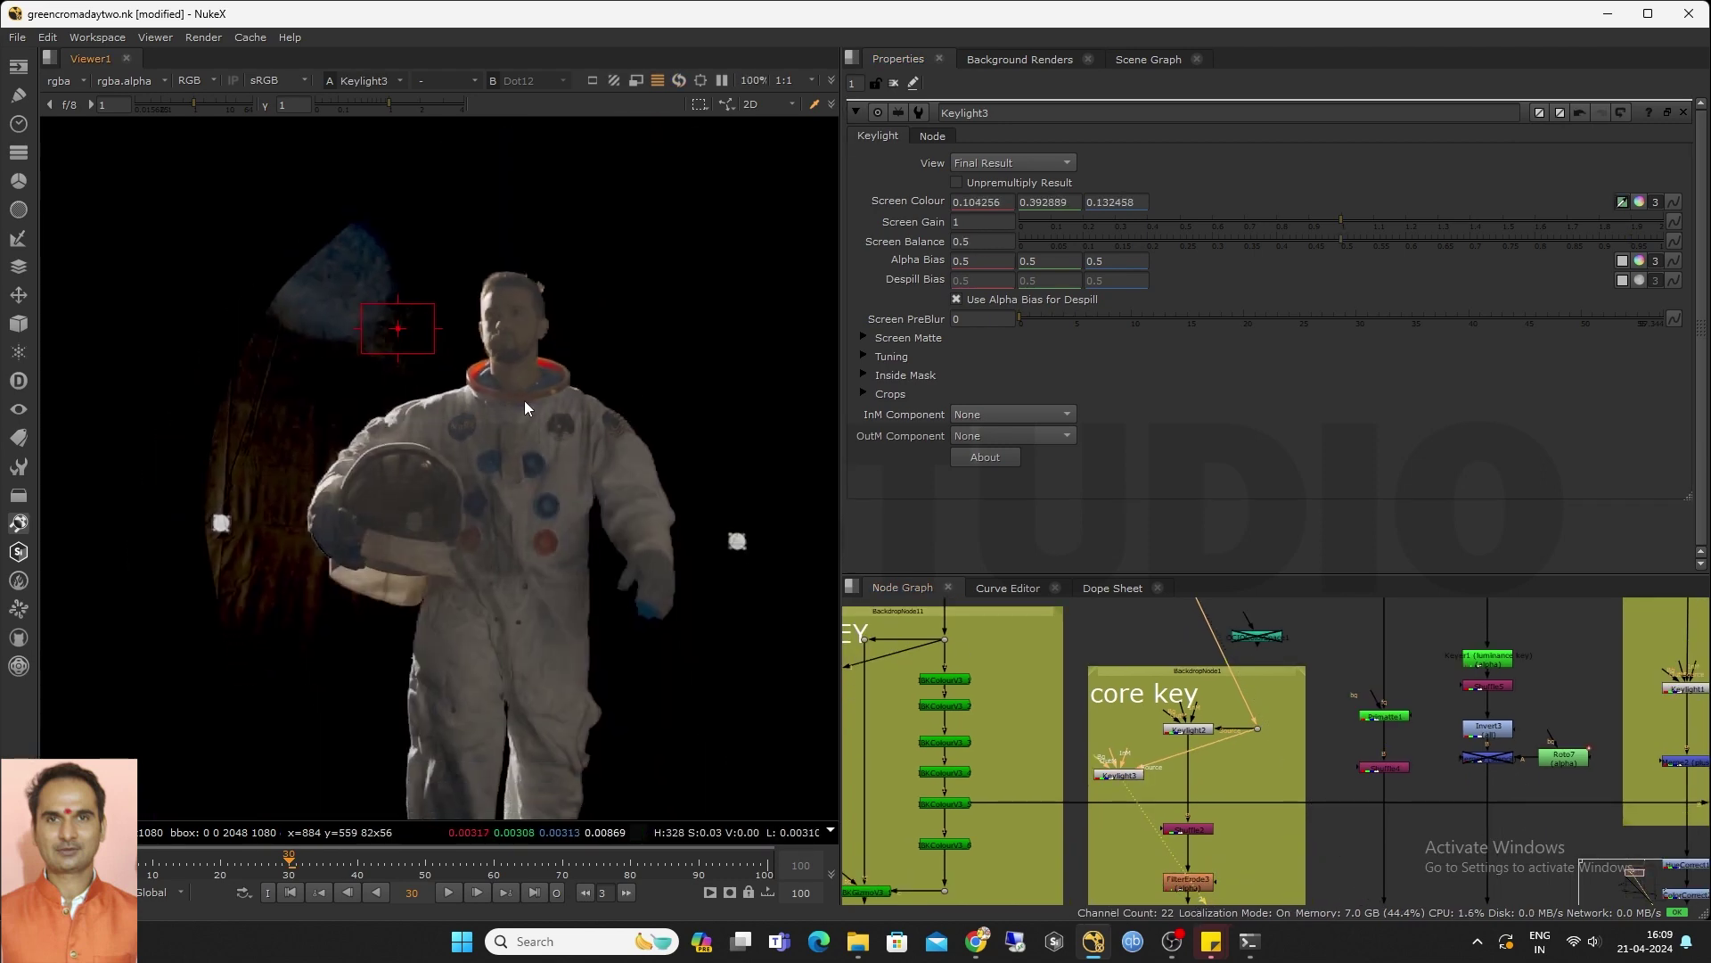
# Check Keylight3's alpha briefly and undo the Screen Colour sample
pyautogui.press('a')
pyautogui.moveTo(583, 230); pyautogui.dragTo(564, 221, button='middle')
pyautogui.press('a')
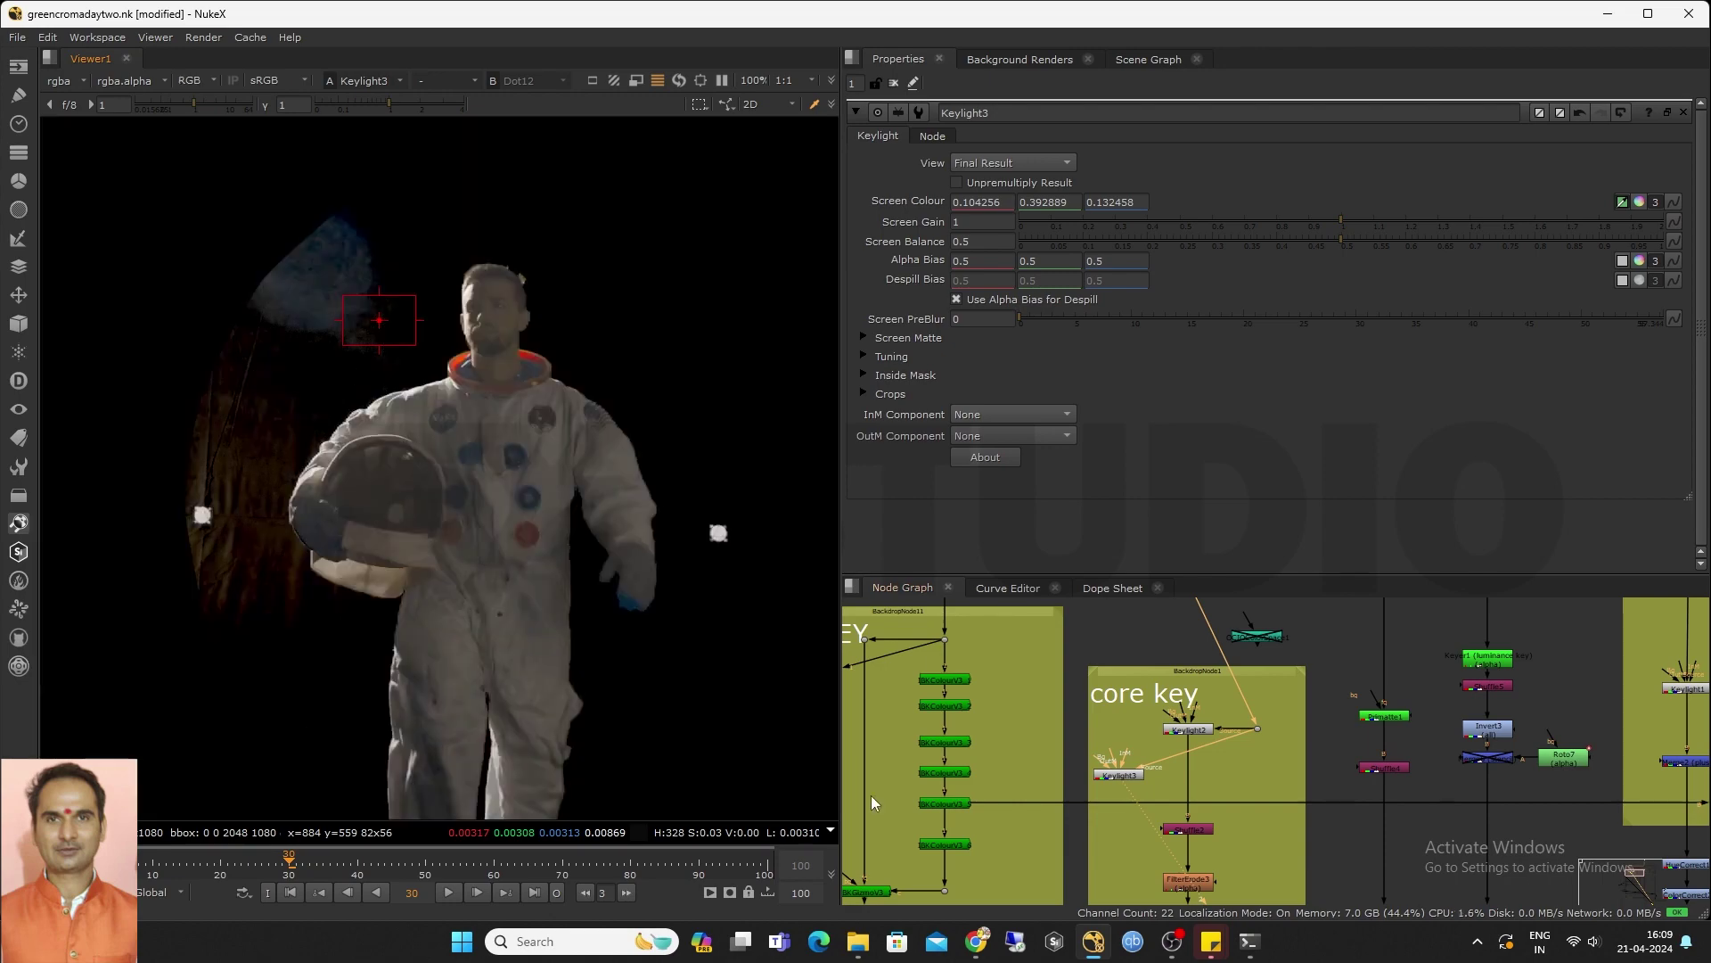
pyautogui.moveTo(1130, 771); pyautogui.dragTo(1123, 794, button='middle')
pyautogui.click(1123, 795)
pyautogui.scroll(4, 585, 351)
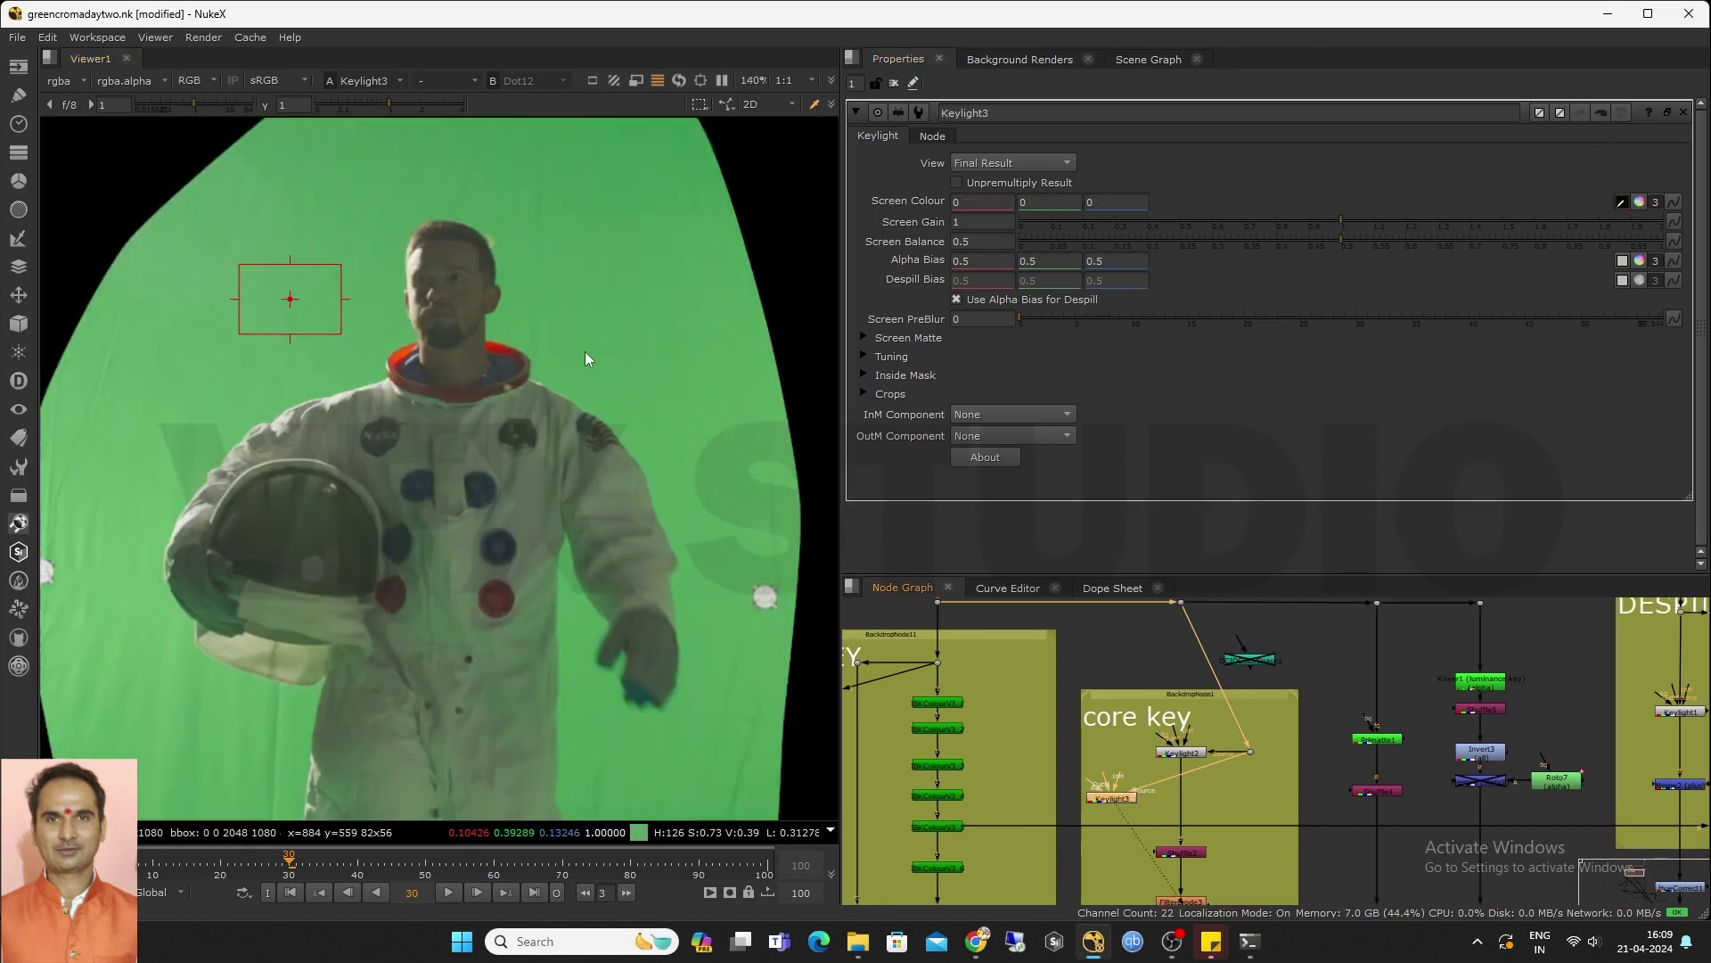
# Sample Keylight3's Screen Colour from green areas on either side of the astronaut, finishing with 0.114323, 0.399662, 0.149711
pyautogui.keyDown('ctrl'); pyautogui.keyDown('shift'); pyautogui.moveTo(603, 273); pyautogui.dragTo(649, 335); pyautogui.keyUp('shift'); pyautogui.keyUp('ctrl')
pyautogui.scroll(-3, 583, 388)
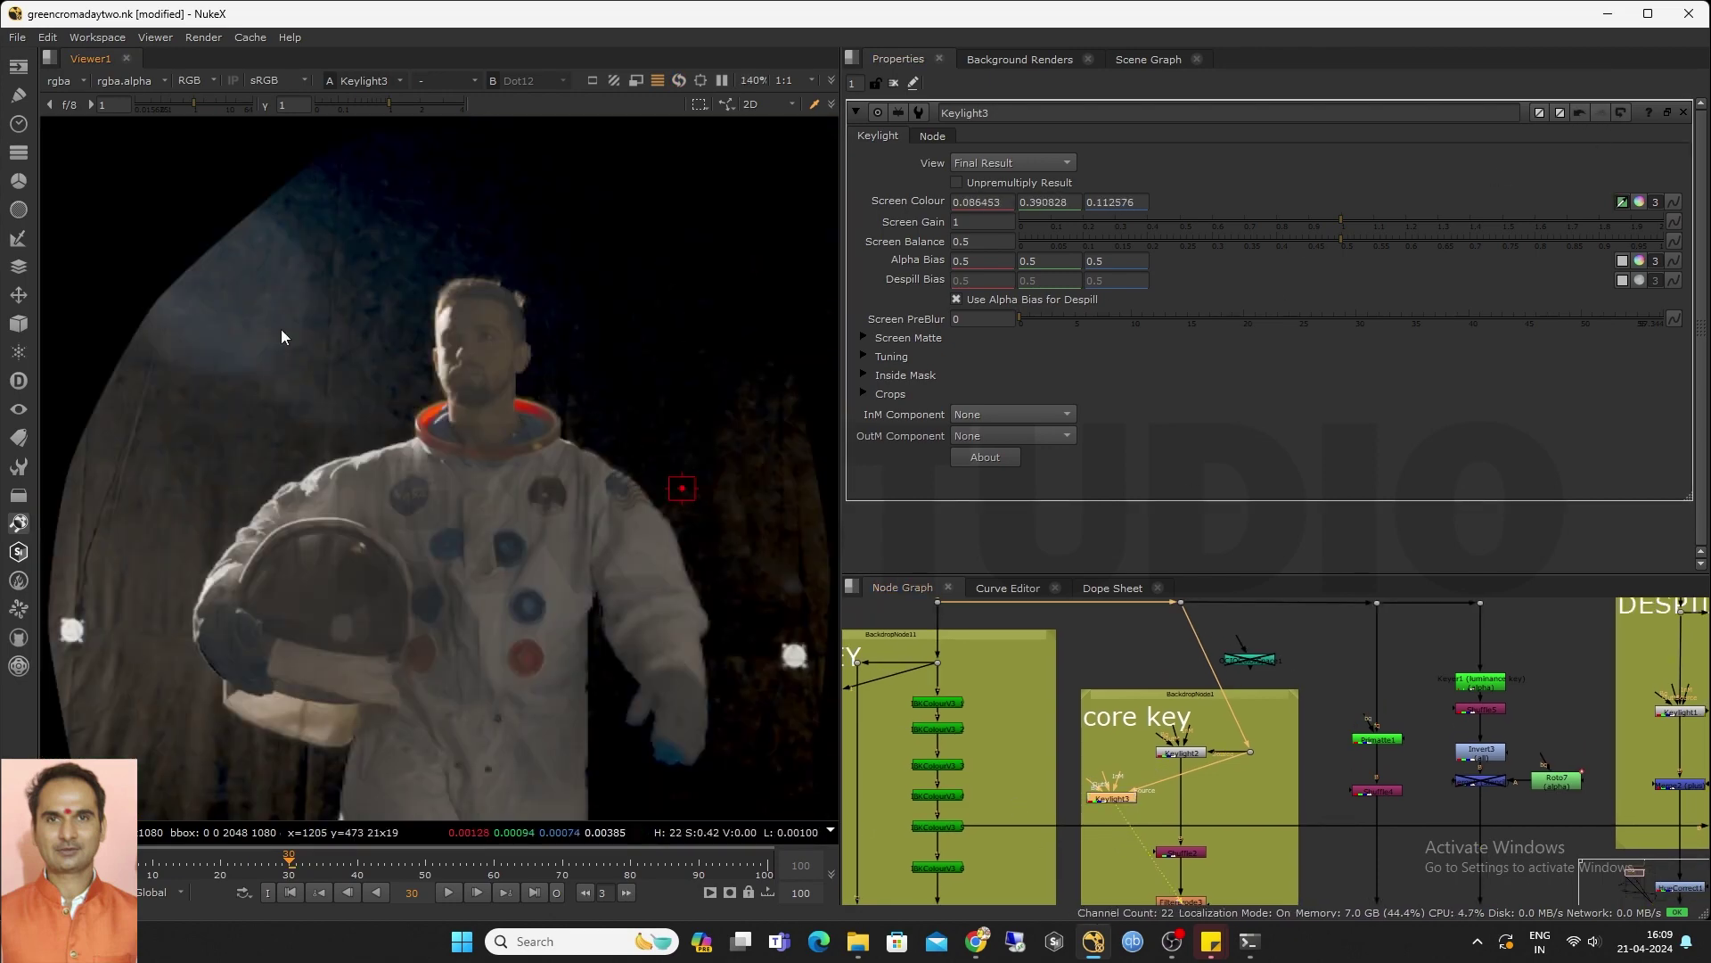
pyautogui.keyDown('ctrl'); pyautogui.keyDown('shift'); pyautogui.moveTo(241, 300); pyautogui.dragTo(287, 334); pyautogui.keyUp('shift'); pyautogui.keyUp('ctrl')
pyautogui.scroll(-2, 294, 363)
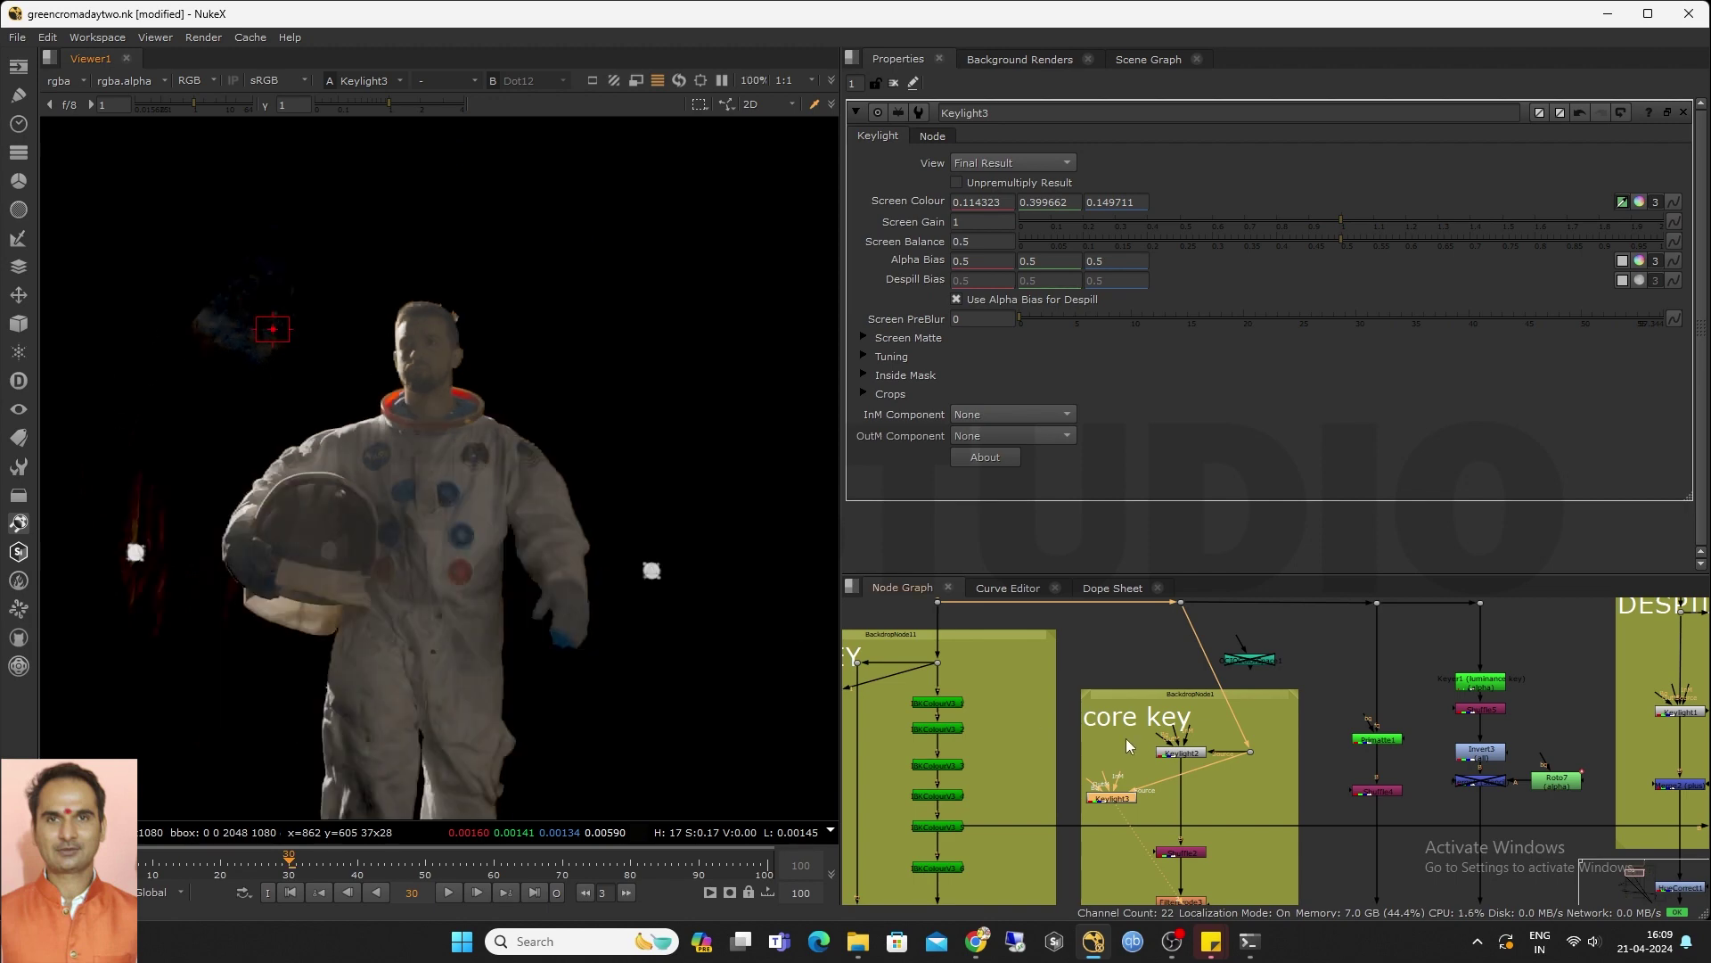
# Show the original plate from Dot15 and resample Keylight3's Screen Colour from the green above the helmet as 0.105066, 0.410697, 0.131551
pyautogui.scroll(-3, 1126, 738)
pyautogui.moveTo(1136, 678); pyautogui.dragTo(1176, 636)
pyautogui.press('1')
pyautogui.moveTo(270, 716); pyautogui.dragTo(280, 608, button='middle')
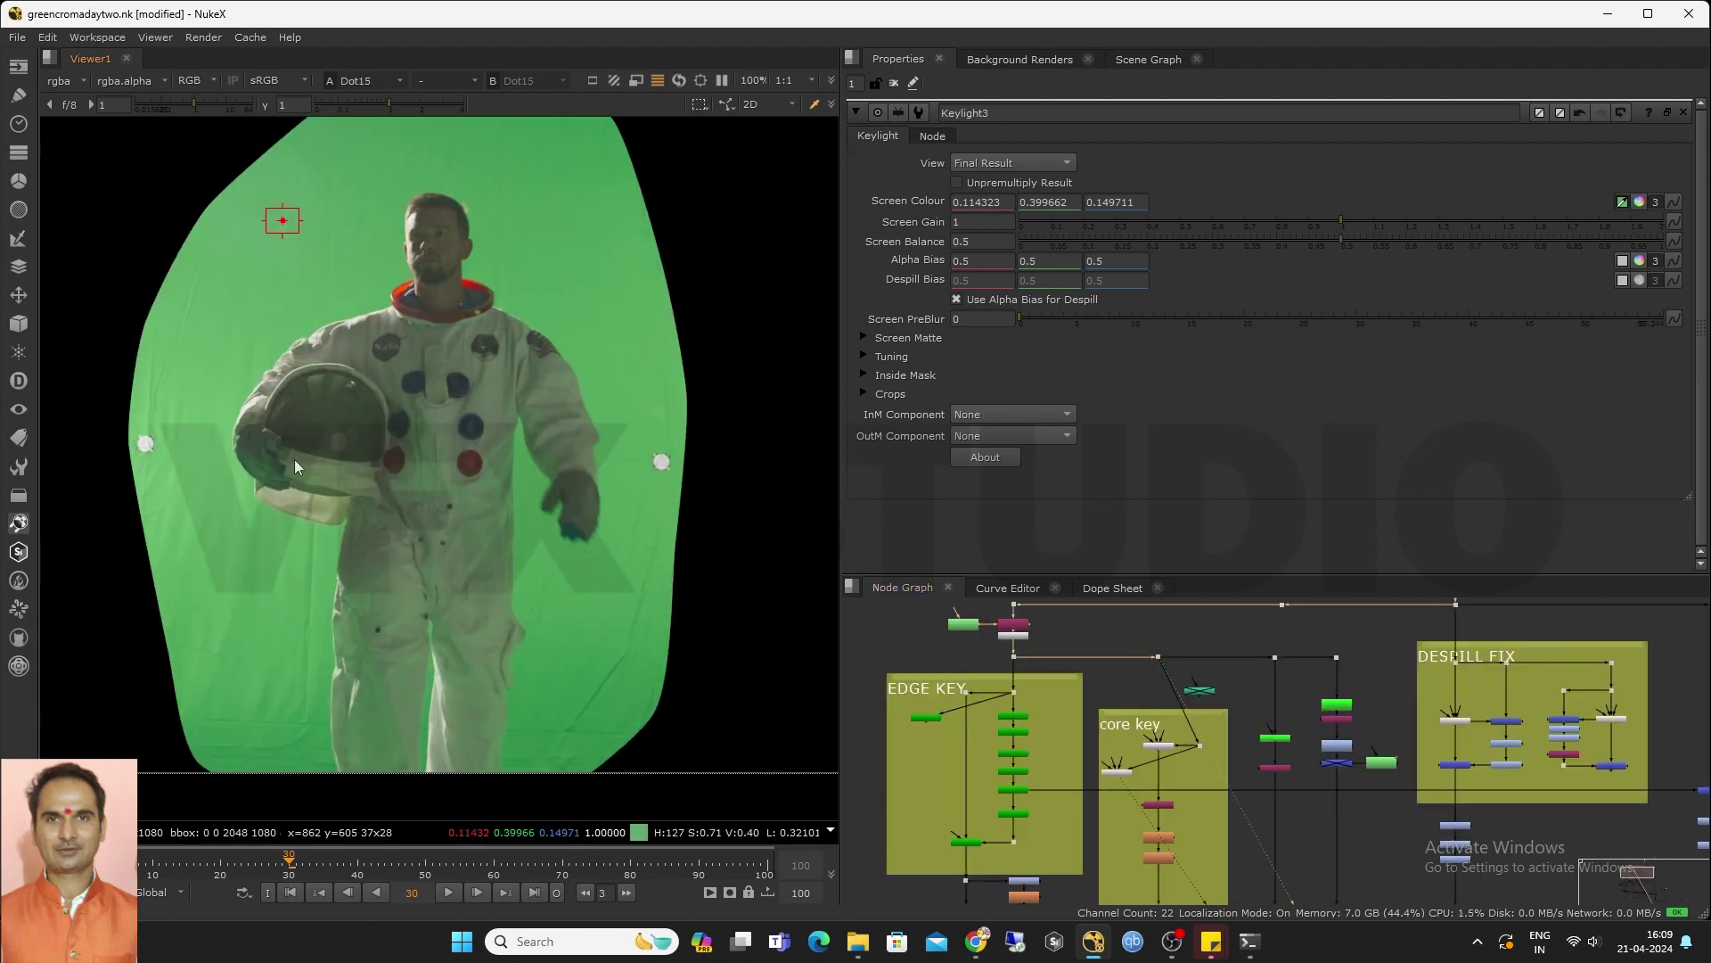
pyautogui.scroll(-1, 410, 637)
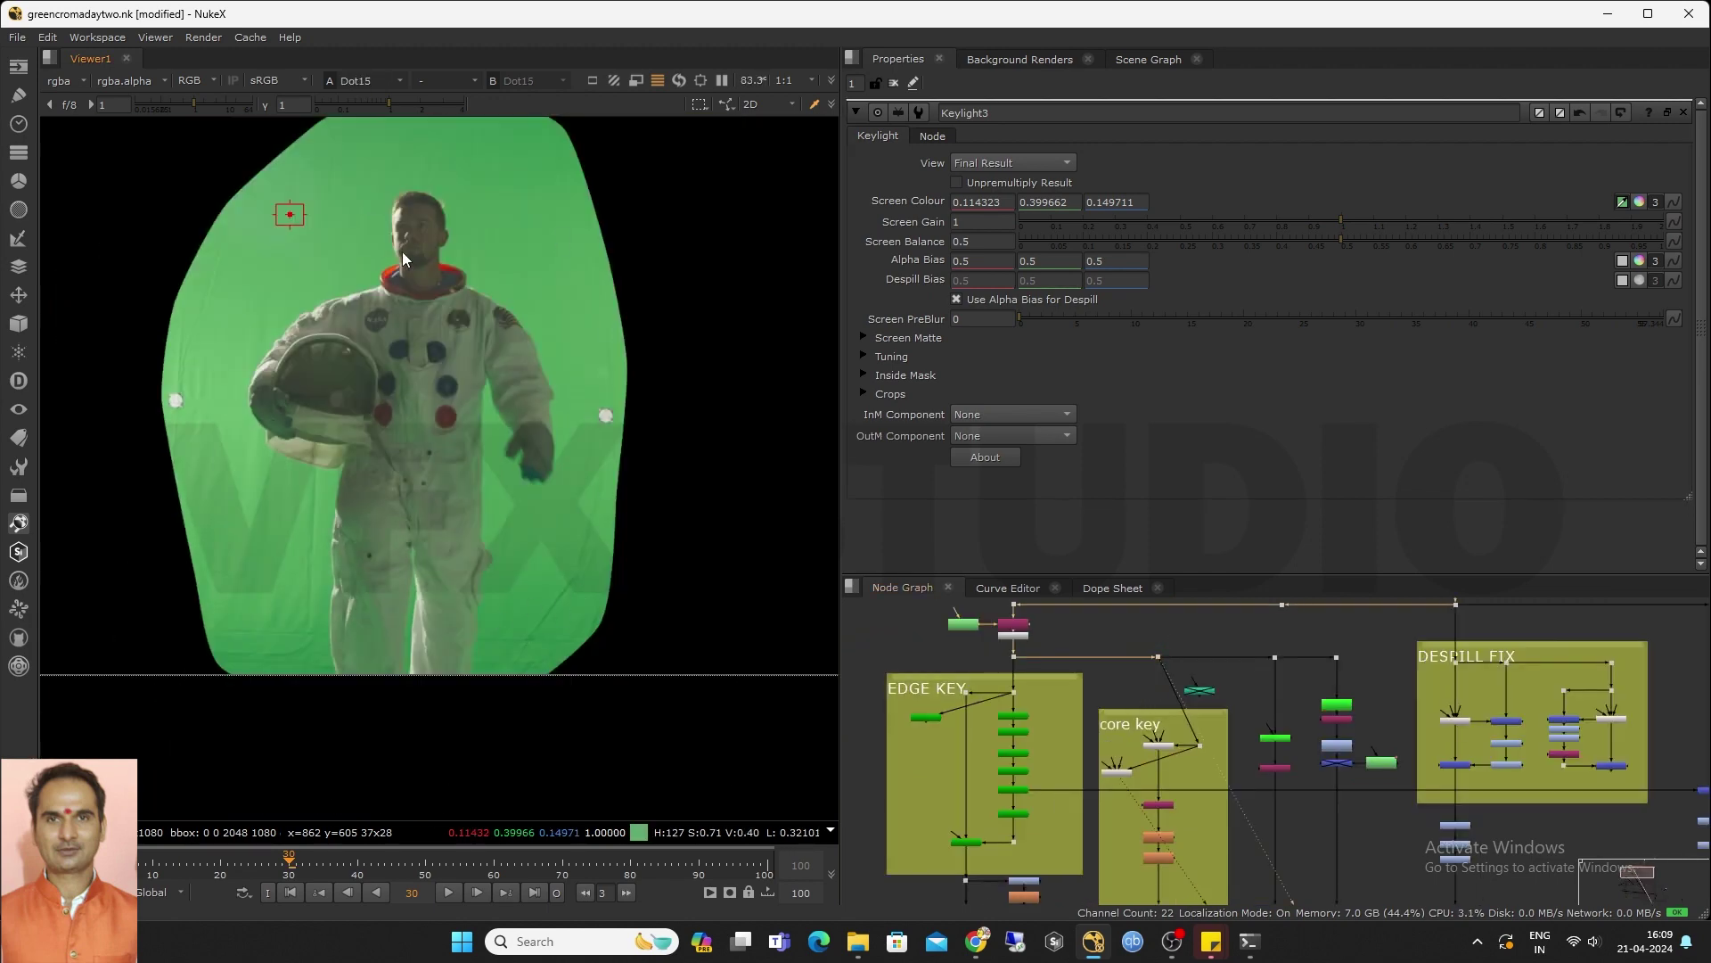
pyautogui.keyDown('ctrl'); pyautogui.click(286, 274); pyautogui.keyUp('ctrl')
pyautogui.scroll(4, 1159, 743)
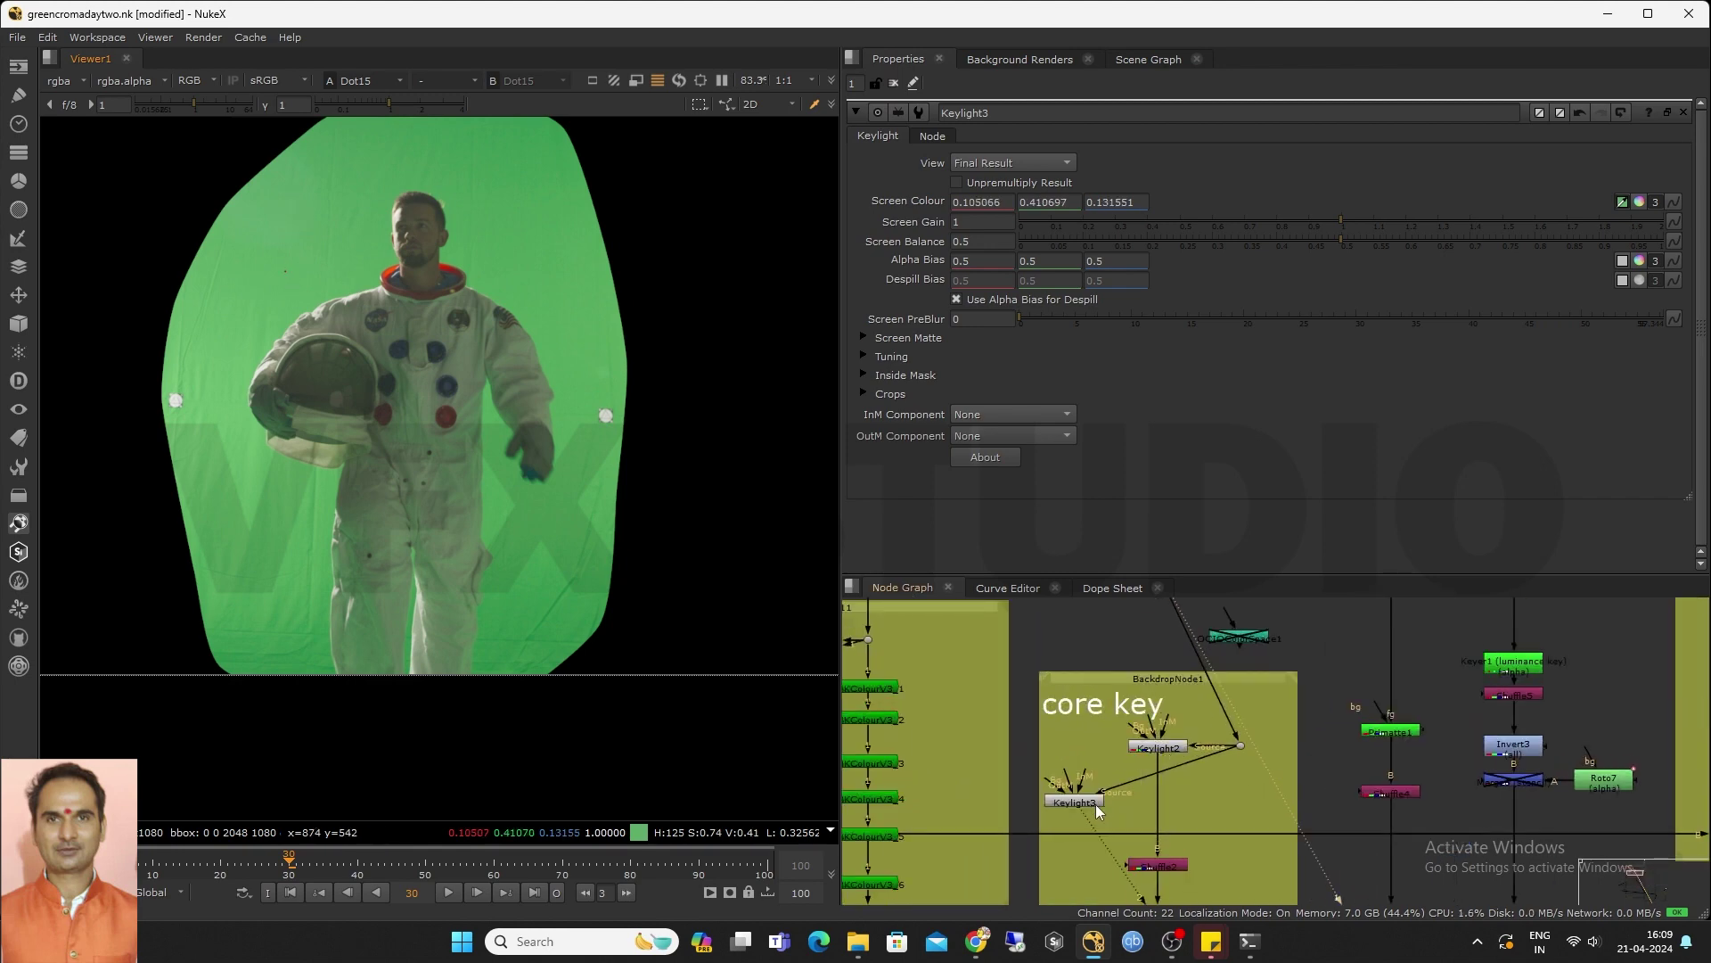
# View Keylight3, sample its Screen Colour near the left tracking marker as 0.14596, 0.499371, 0.162888, and display the alpha
pyautogui.doubleClick(1094, 807)
pyautogui.press('1')
pyautogui.moveTo(472, 400); pyautogui.dragTo(483, 419, button='middle')
pyautogui.scroll(1, 269, 351)
pyautogui.keyDown('ctrl'); pyautogui.keyDown('shift'); pyautogui.moveTo(193, 368); pyautogui.dragTo(221, 432); pyautogui.keyUp('shift'); pyautogui.keyUp('ctrl')
pyautogui.press('a')
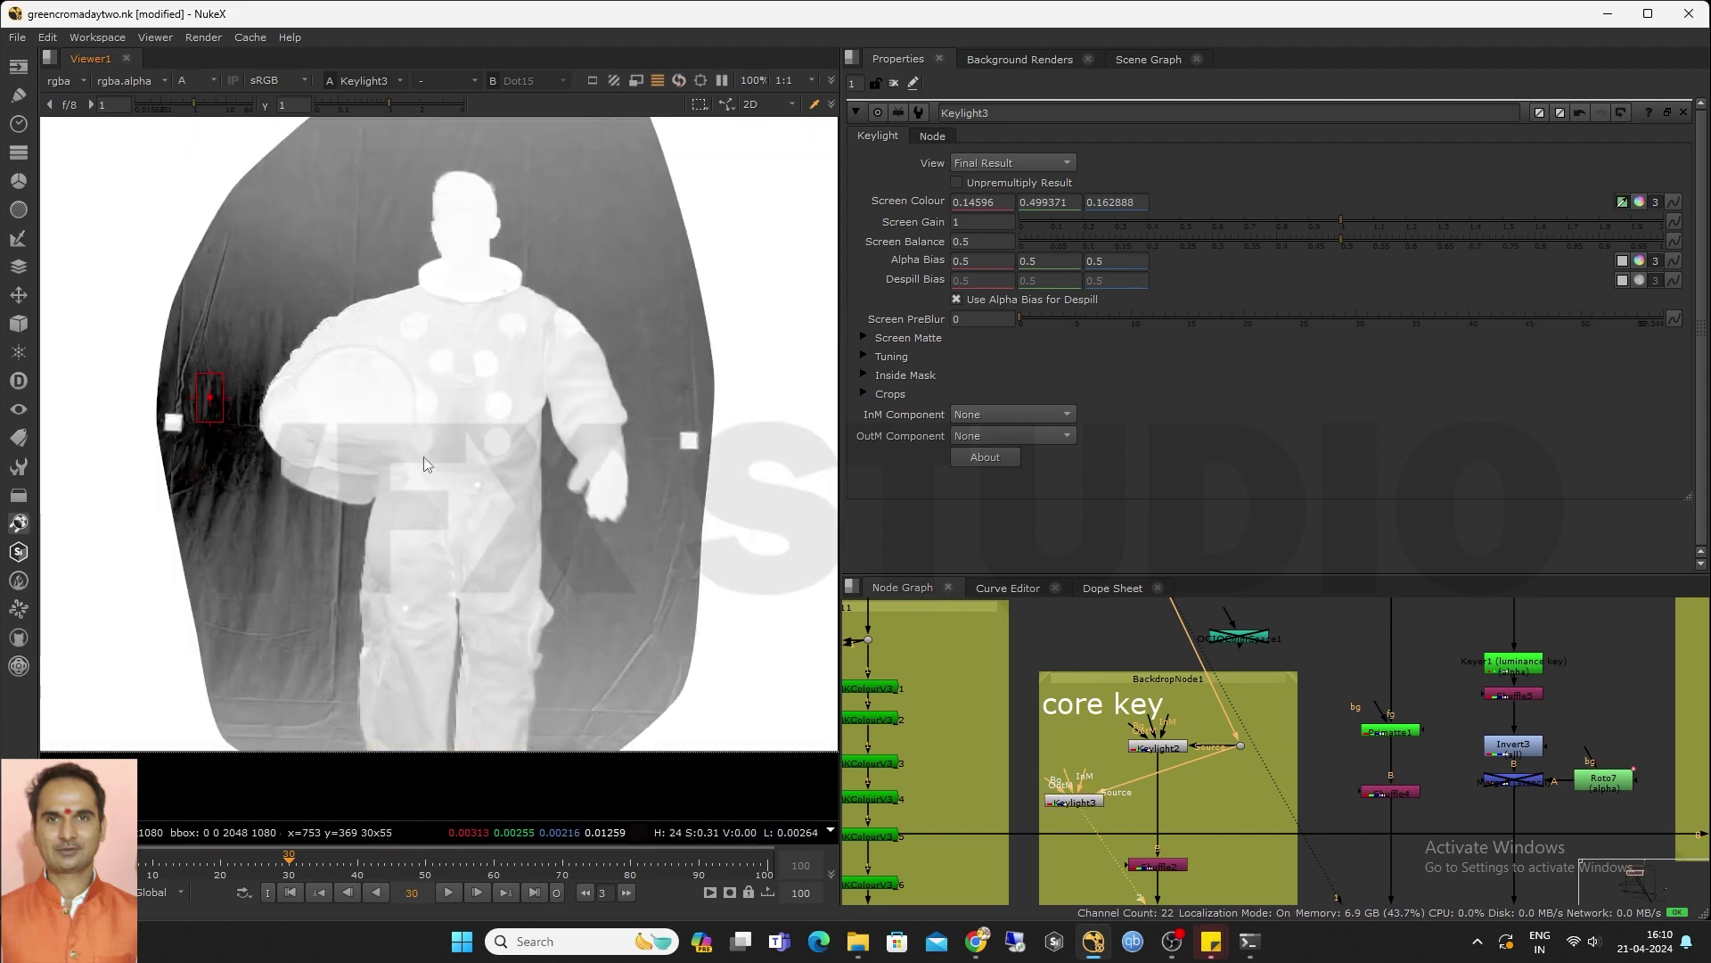
# Compare the mattes of the edge key's IBKGizmo, Keylight2 and Keylight3 in the viewer
pyautogui.scroll(-1, 448, 425)
pyautogui.scroll(-3, 1053, 742)
pyautogui.moveTo(1040, 772); pyautogui.dragTo(1067, 724, button='middle')
pyautogui.click(960, 769)
pyautogui.press('1')
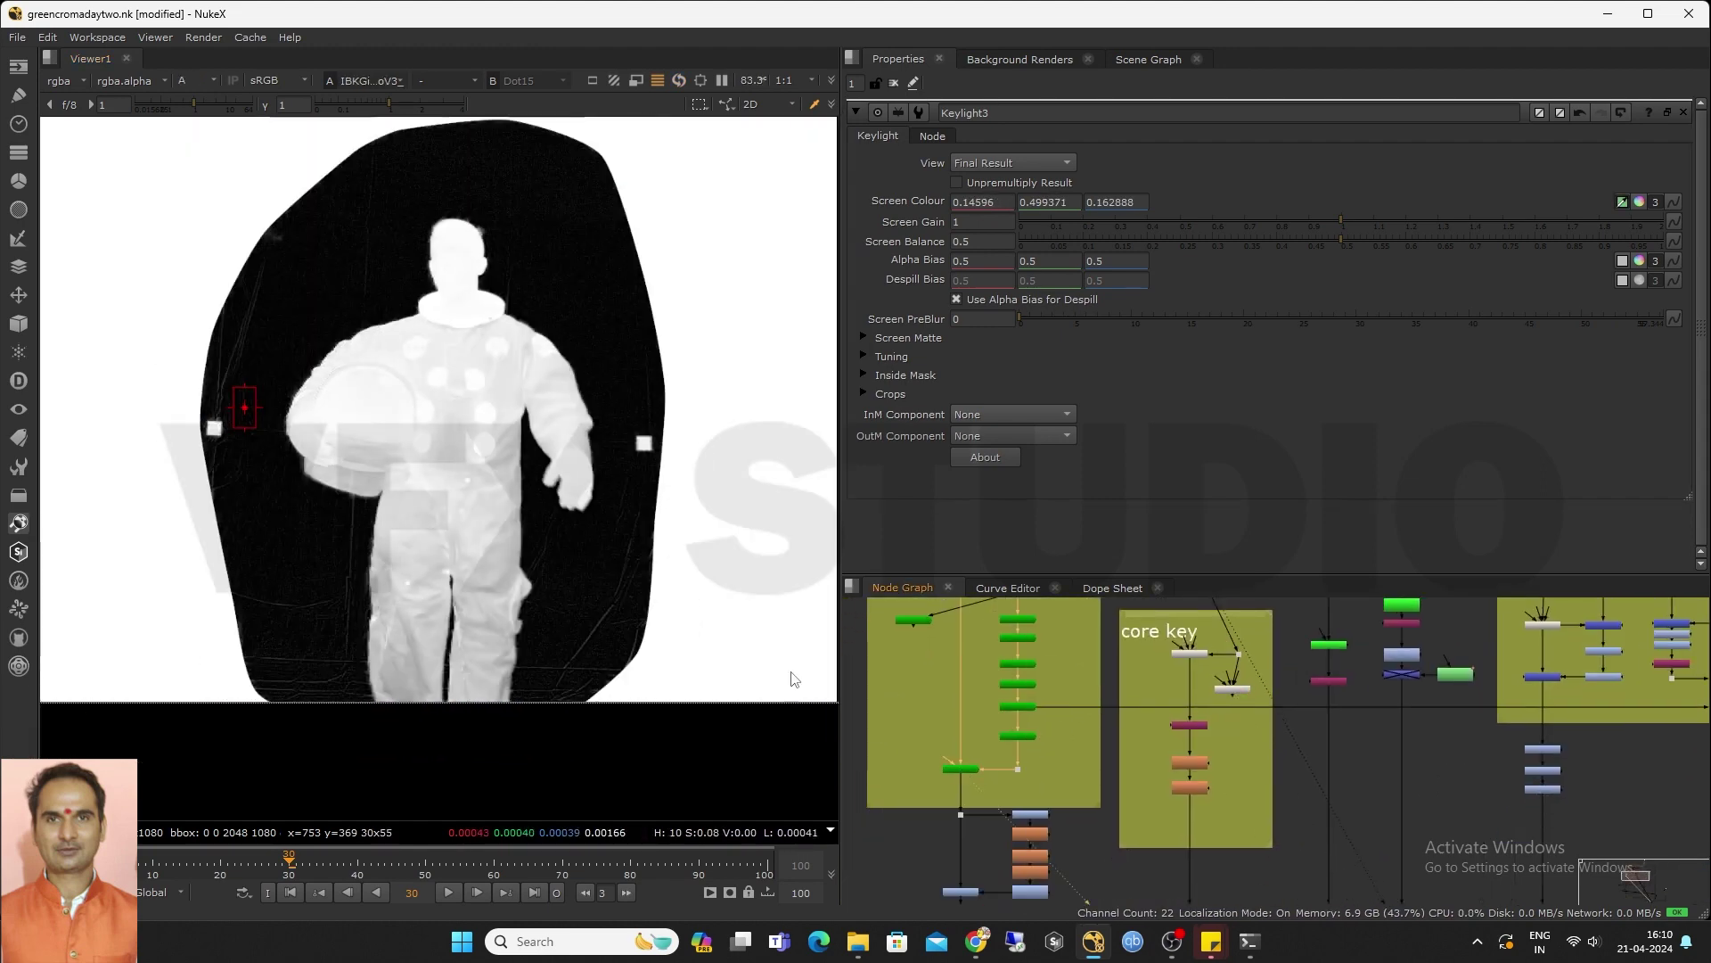
pyautogui.scroll(3, 1228, 684)
pyautogui.moveTo(1228, 684); pyautogui.dragTo(1216, 737, button='middle')
pyautogui.click(1159, 685)
pyautogui.press('1')
pyautogui.moveTo(1222, 744); pyautogui.dragTo(1237, 749)
pyautogui.press('1')
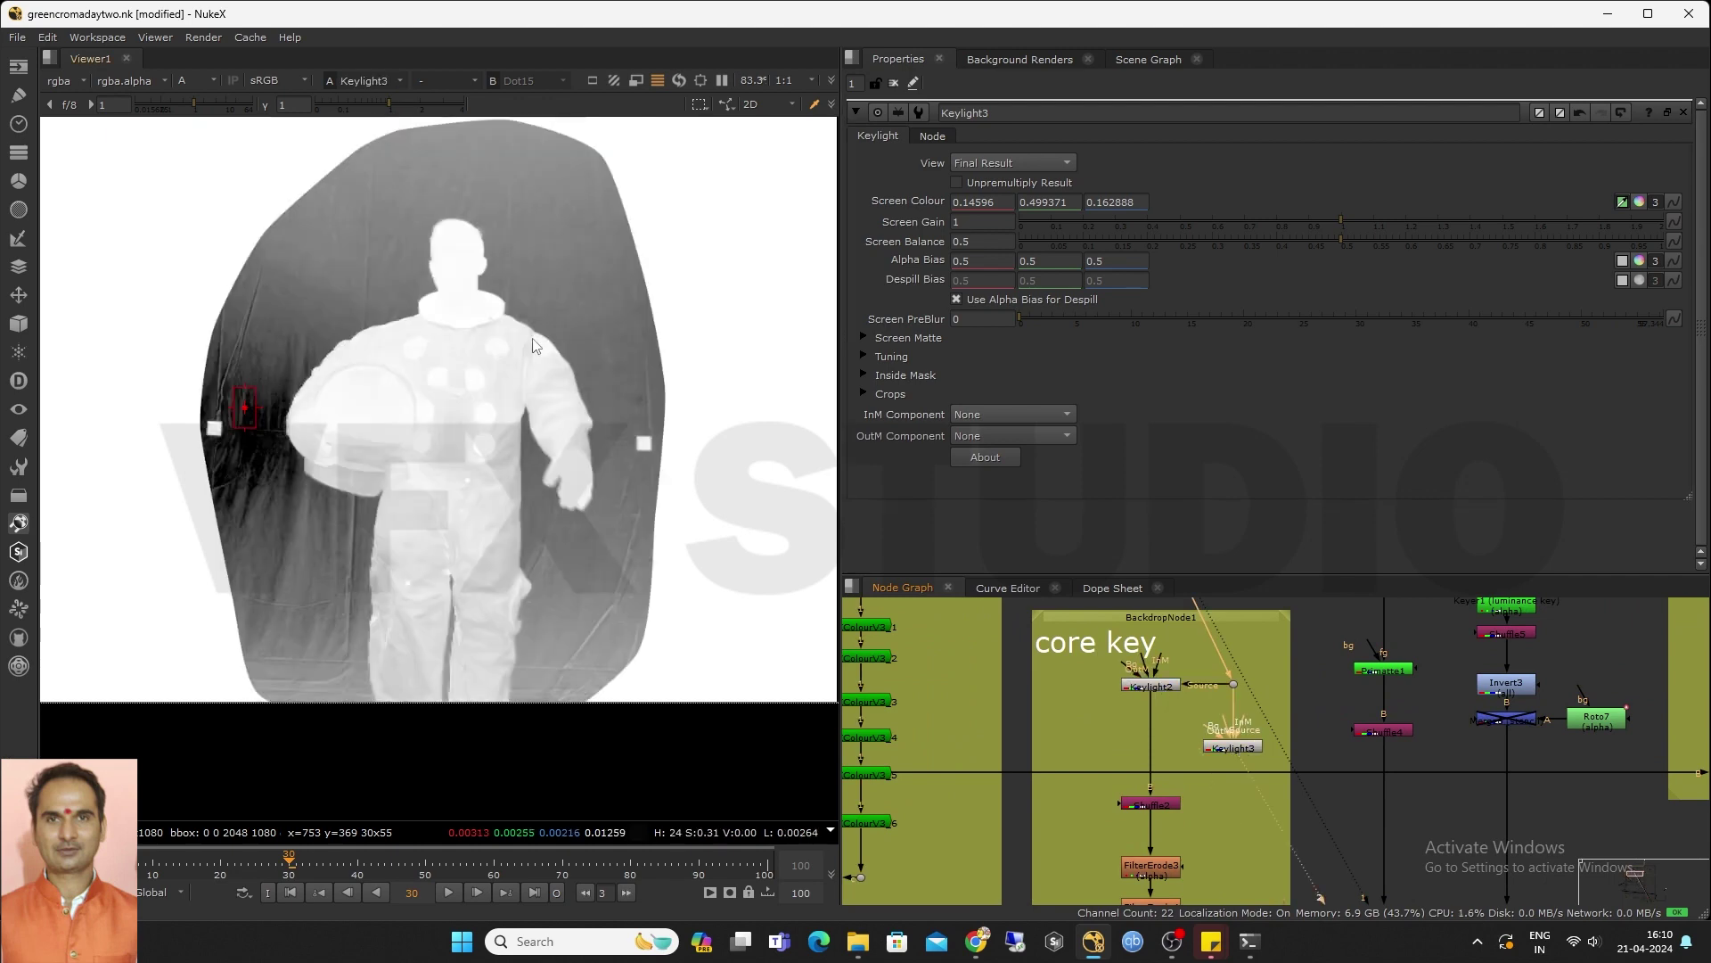
# Look over Keylight3's Screen Matte settings, and add a Grade node after Keylight3 that affects only the alpha channel
pyautogui.click(864, 340)
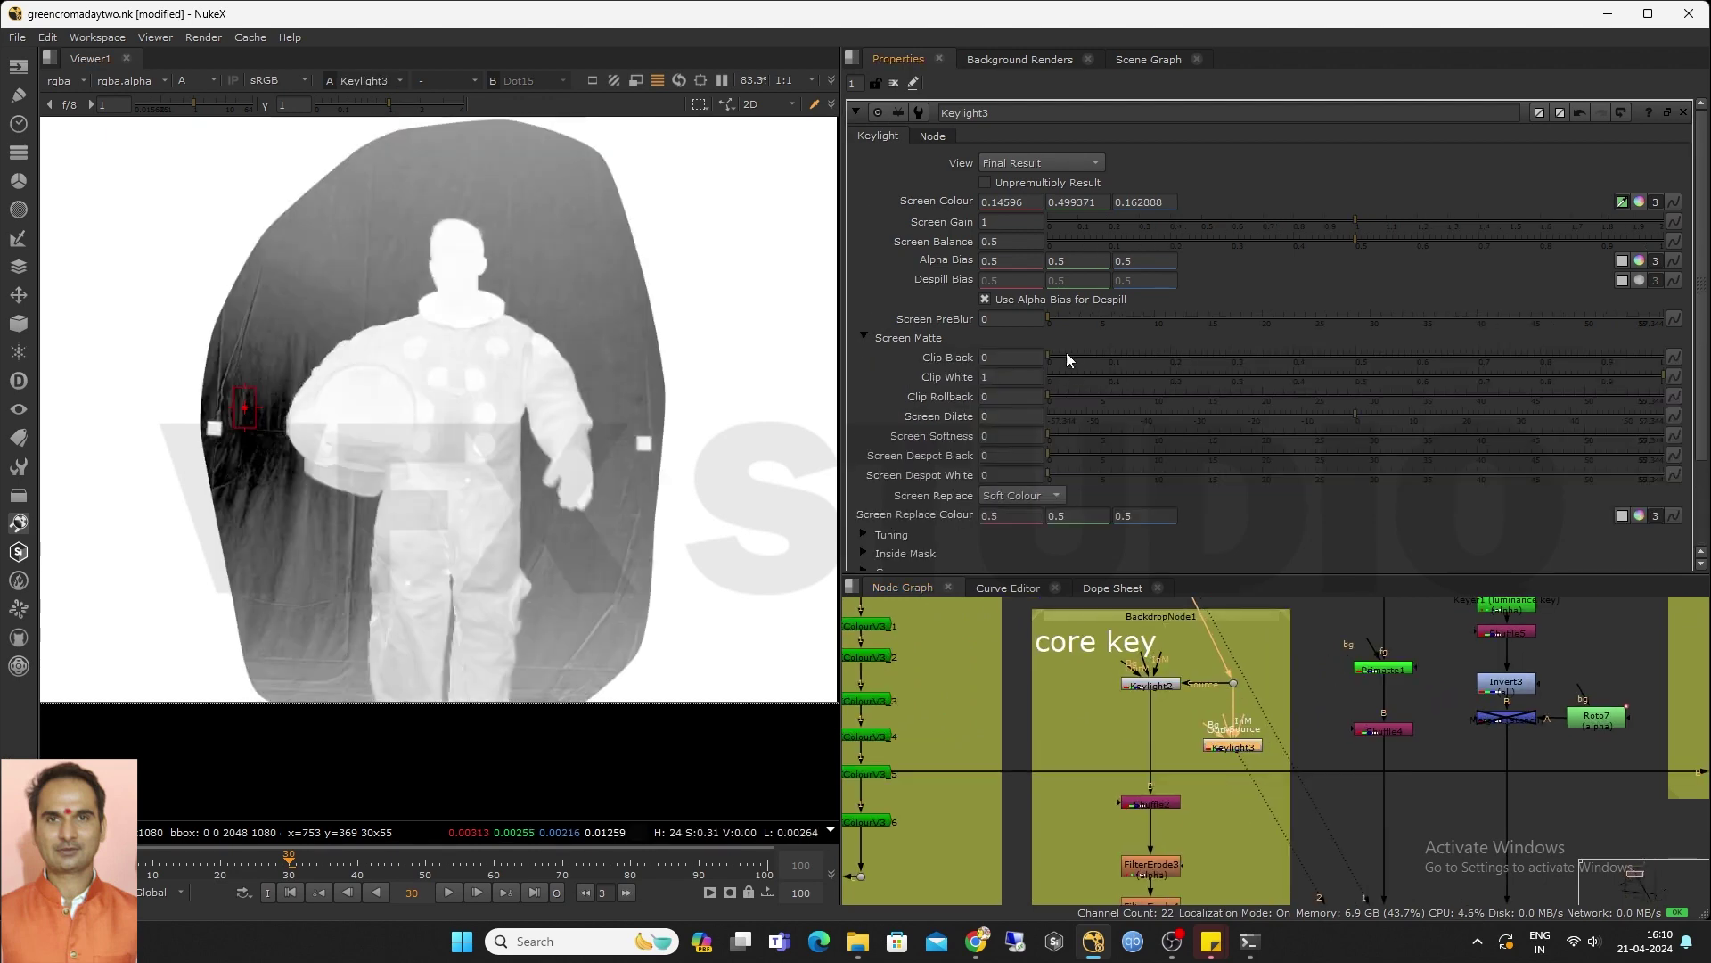
pyautogui.click(864, 340)
pyautogui.press('g')
pyautogui.click(1034, 163)
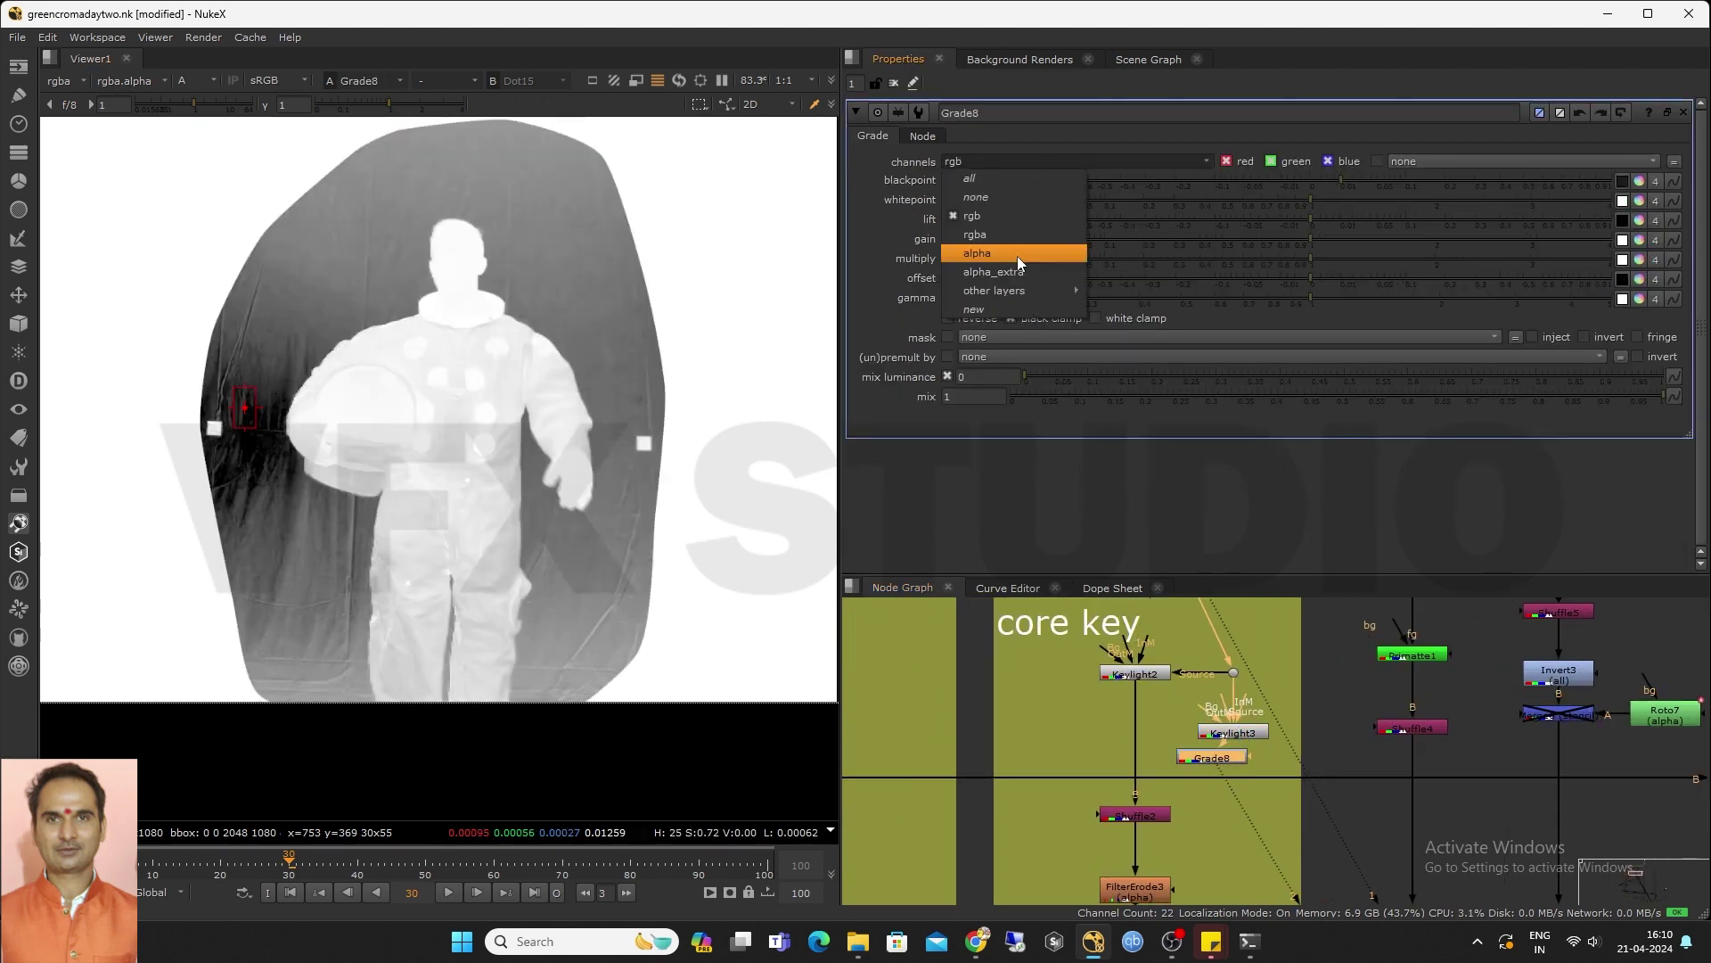
pyautogui.click(977, 254)
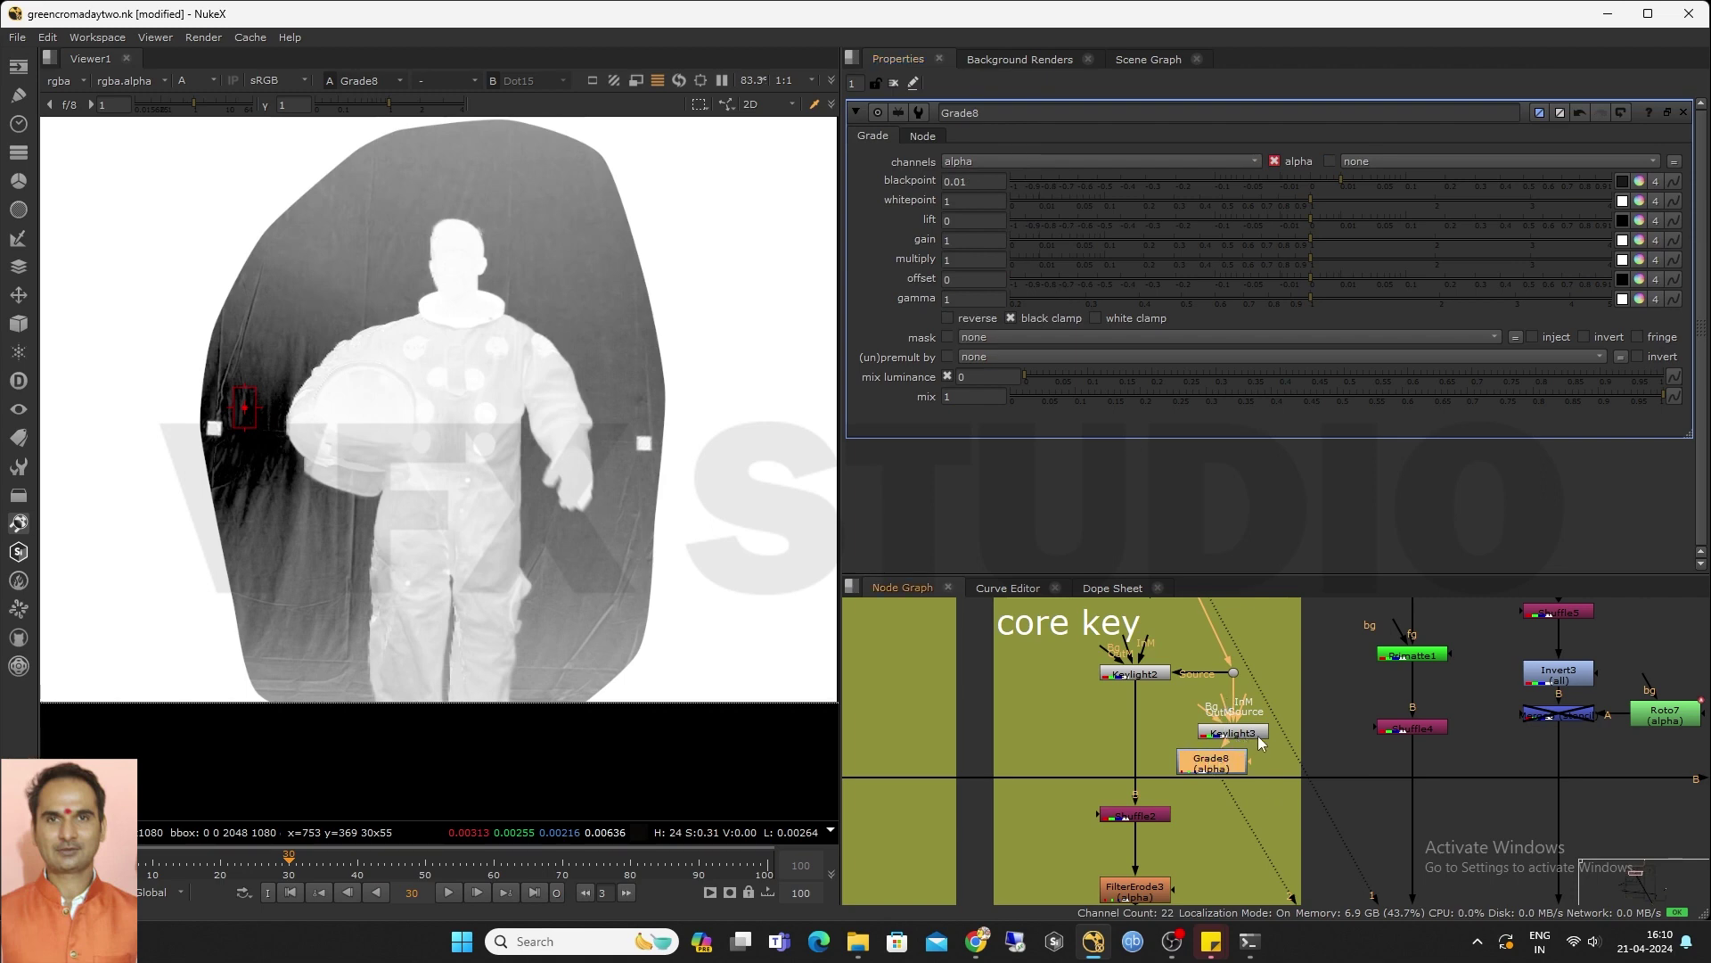
# Set Grade8's blackpoint to 0.32 and align the node directly below Keylight3
pyautogui.moveTo(1259, 739); pyautogui.dragTo(1252, 729)
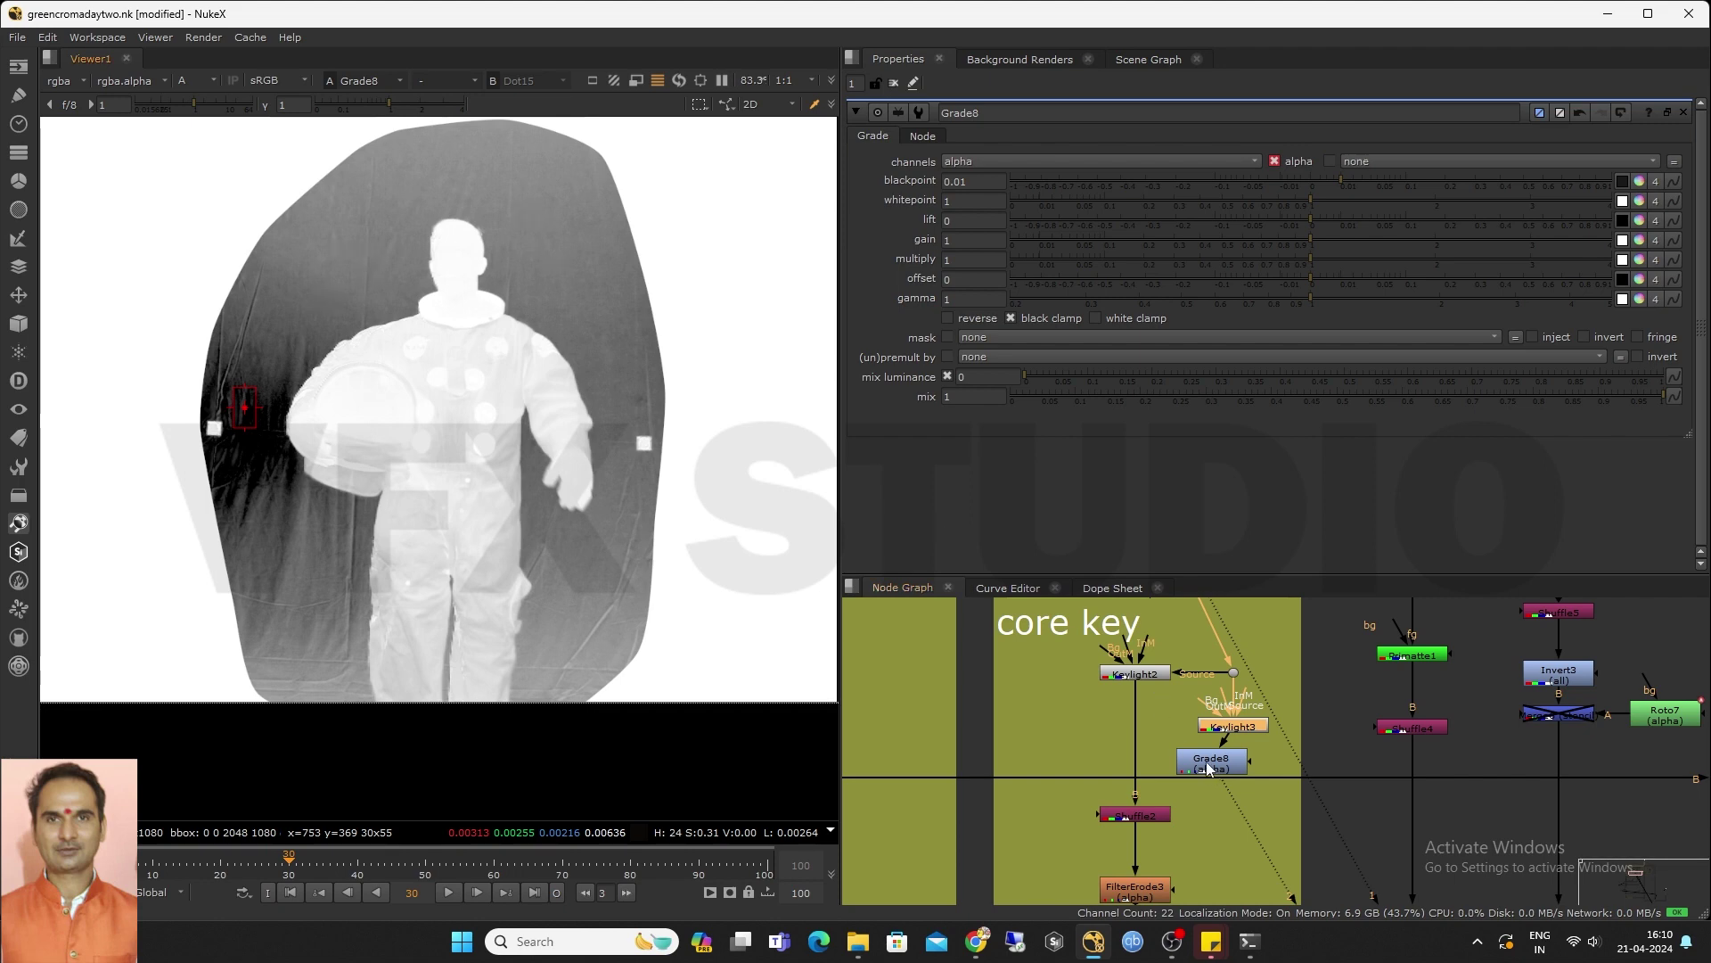
pyautogui.moveTo(1208, 768); pyautogui.dragTo(1191, 764)
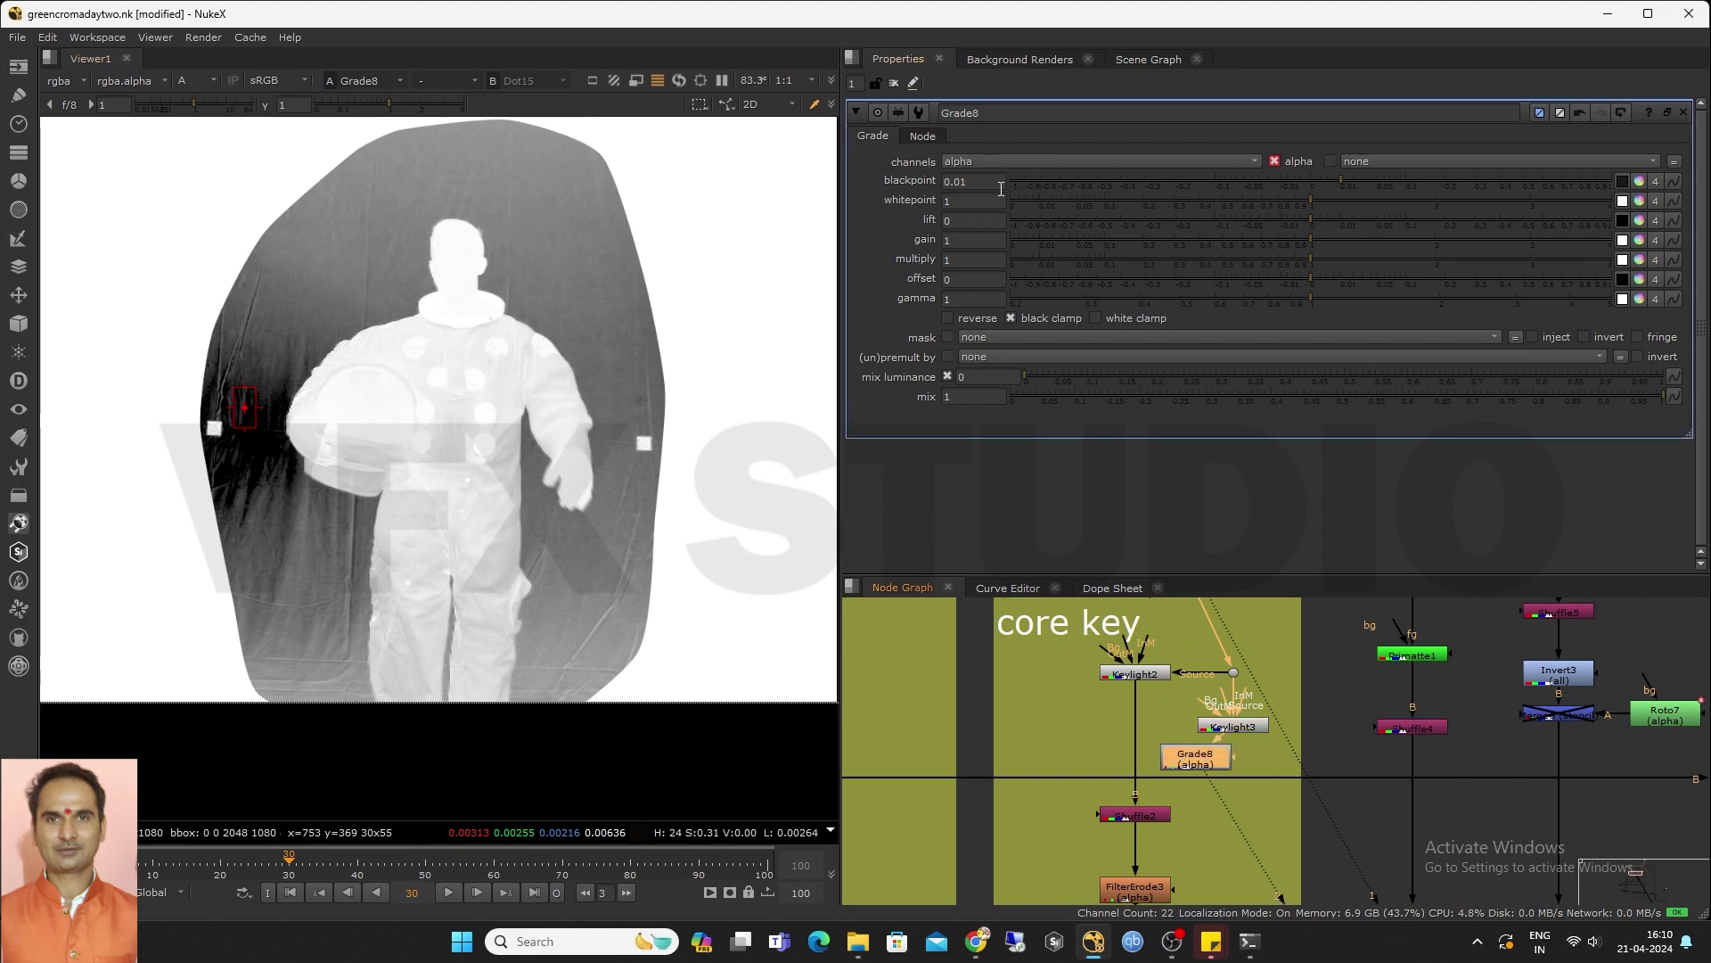
pyautogui.keyDown('shift'); pyautogui.click(1189, 761); pyautogui.keyUp('shift')
pyautogui.keyDown('shift'); pyautogui.click(1189, 761); pyautogui.keyUp('shift')
pyautogui.moveTo(1342, 181); pyautogui.dragTo(1479, 193)
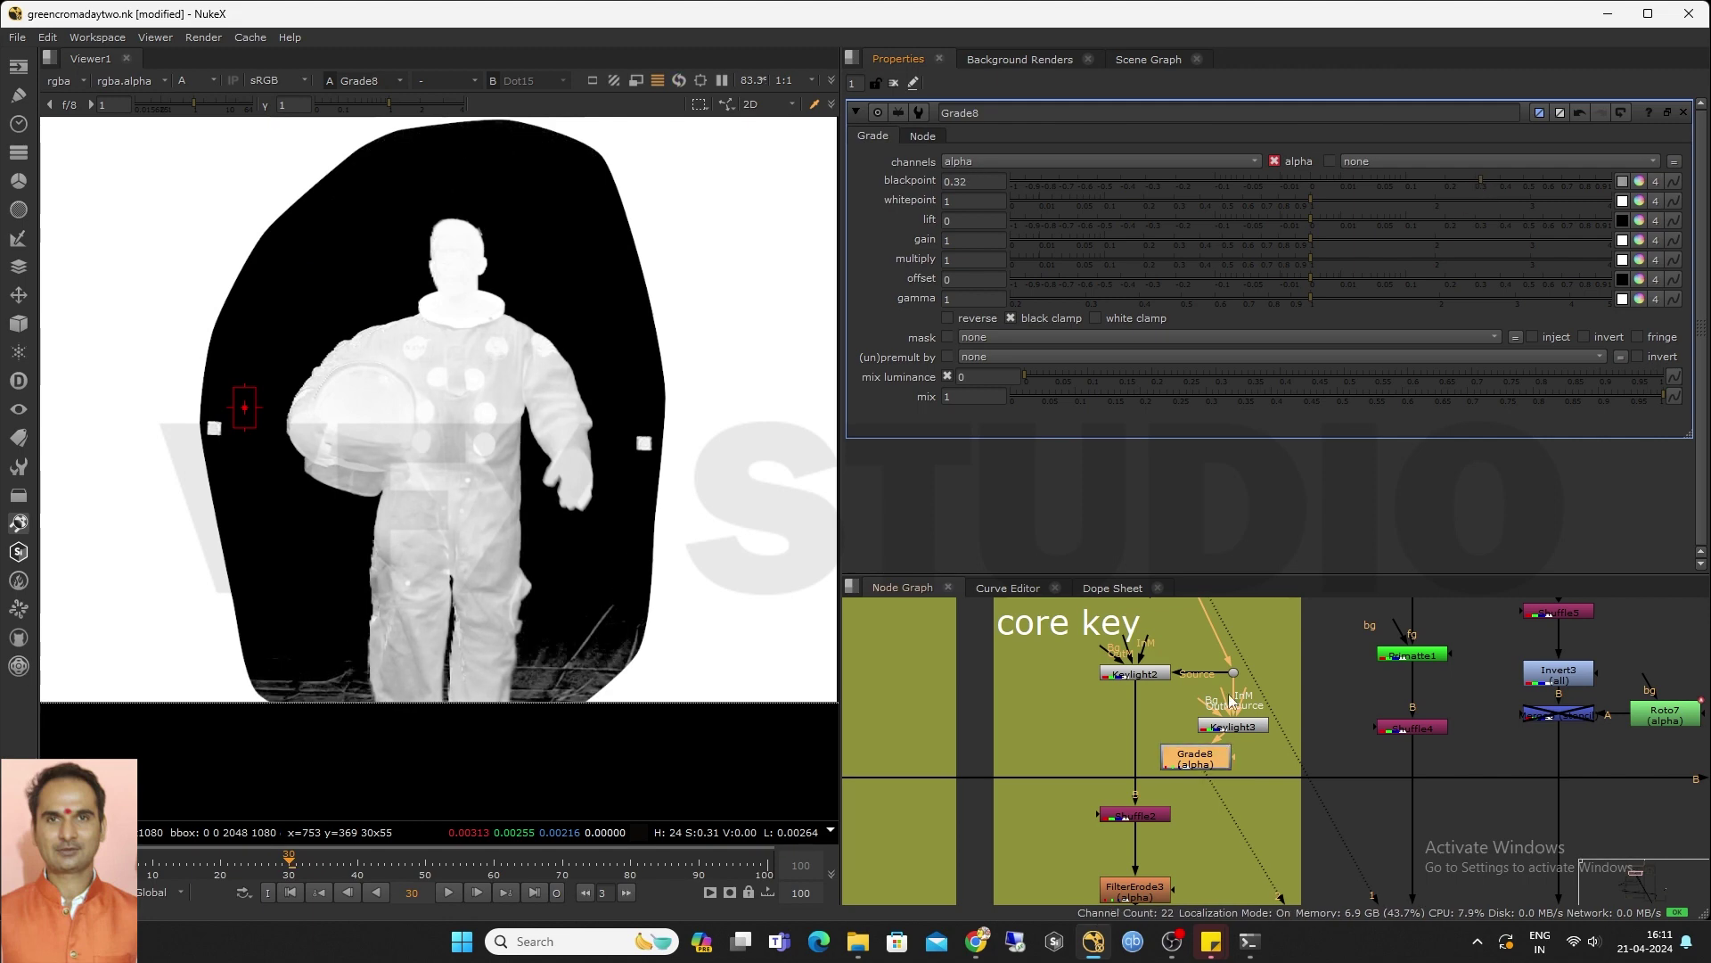
pyautogui.moveTo(1202, 775); pyautogui.dragTo(1237, 760)
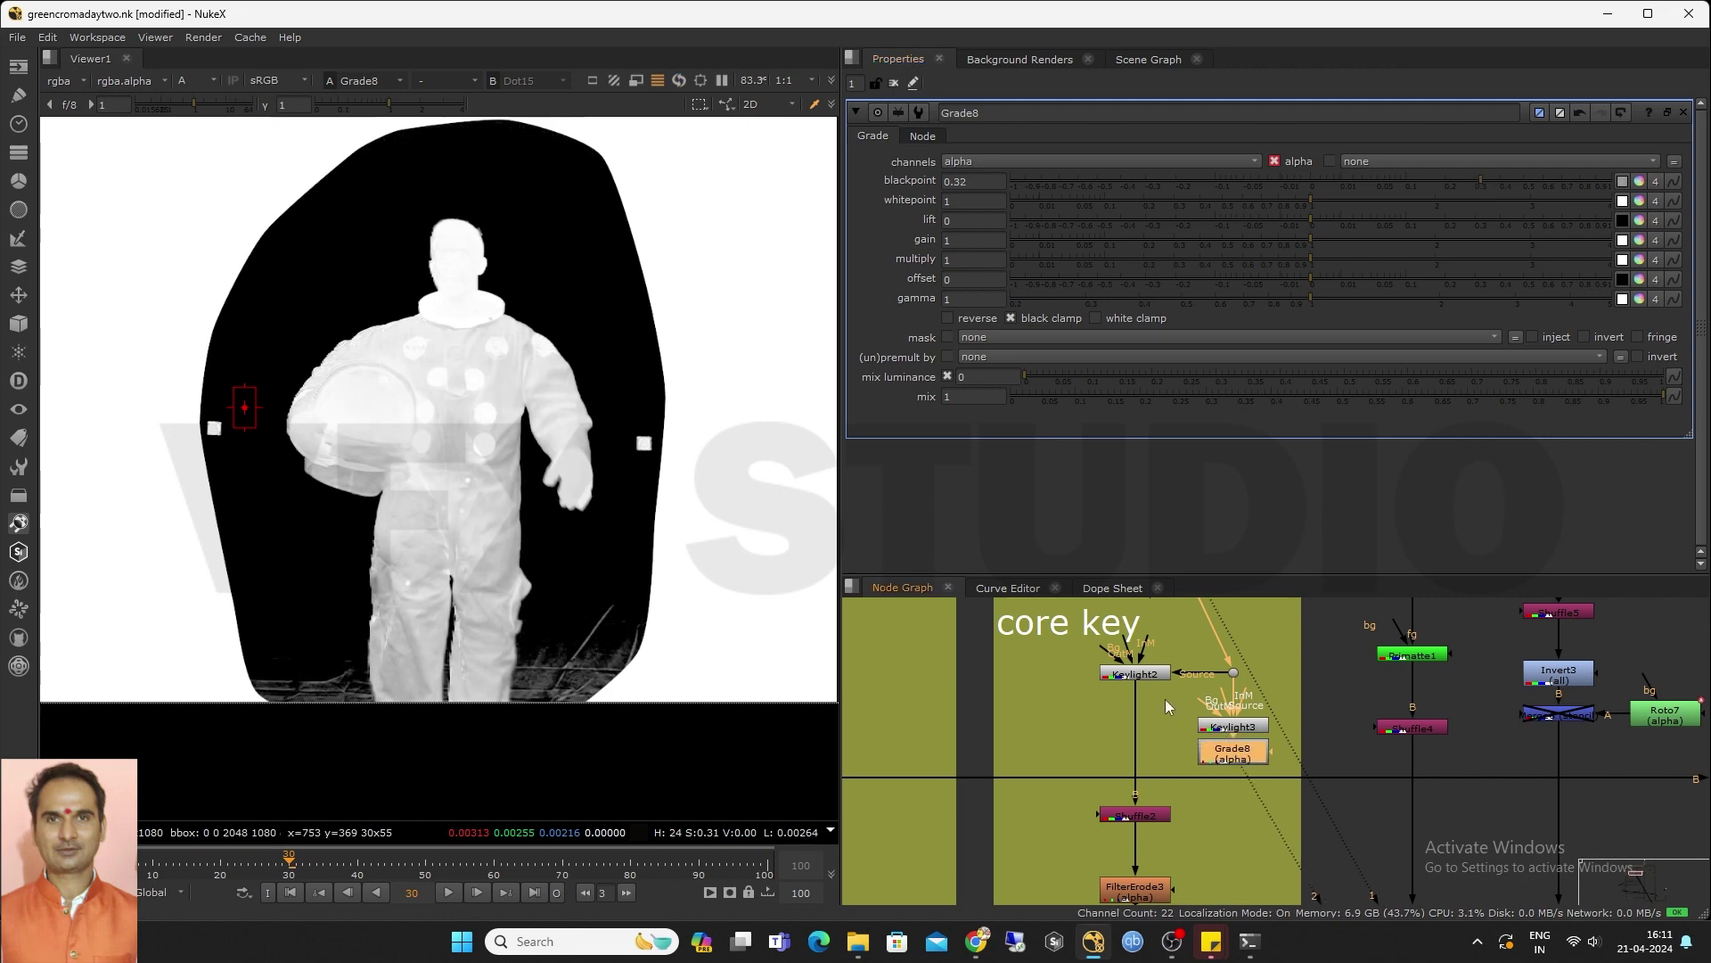
# Review Keylight2's clip settings, reopen Keylight3 and show its ungraded matte in the viewer
pyautogui.moveTo(1168, 706); pyautogui.dragTo(1143, 746, button='middle')
pyautogui.doubleClick(1111, 714)
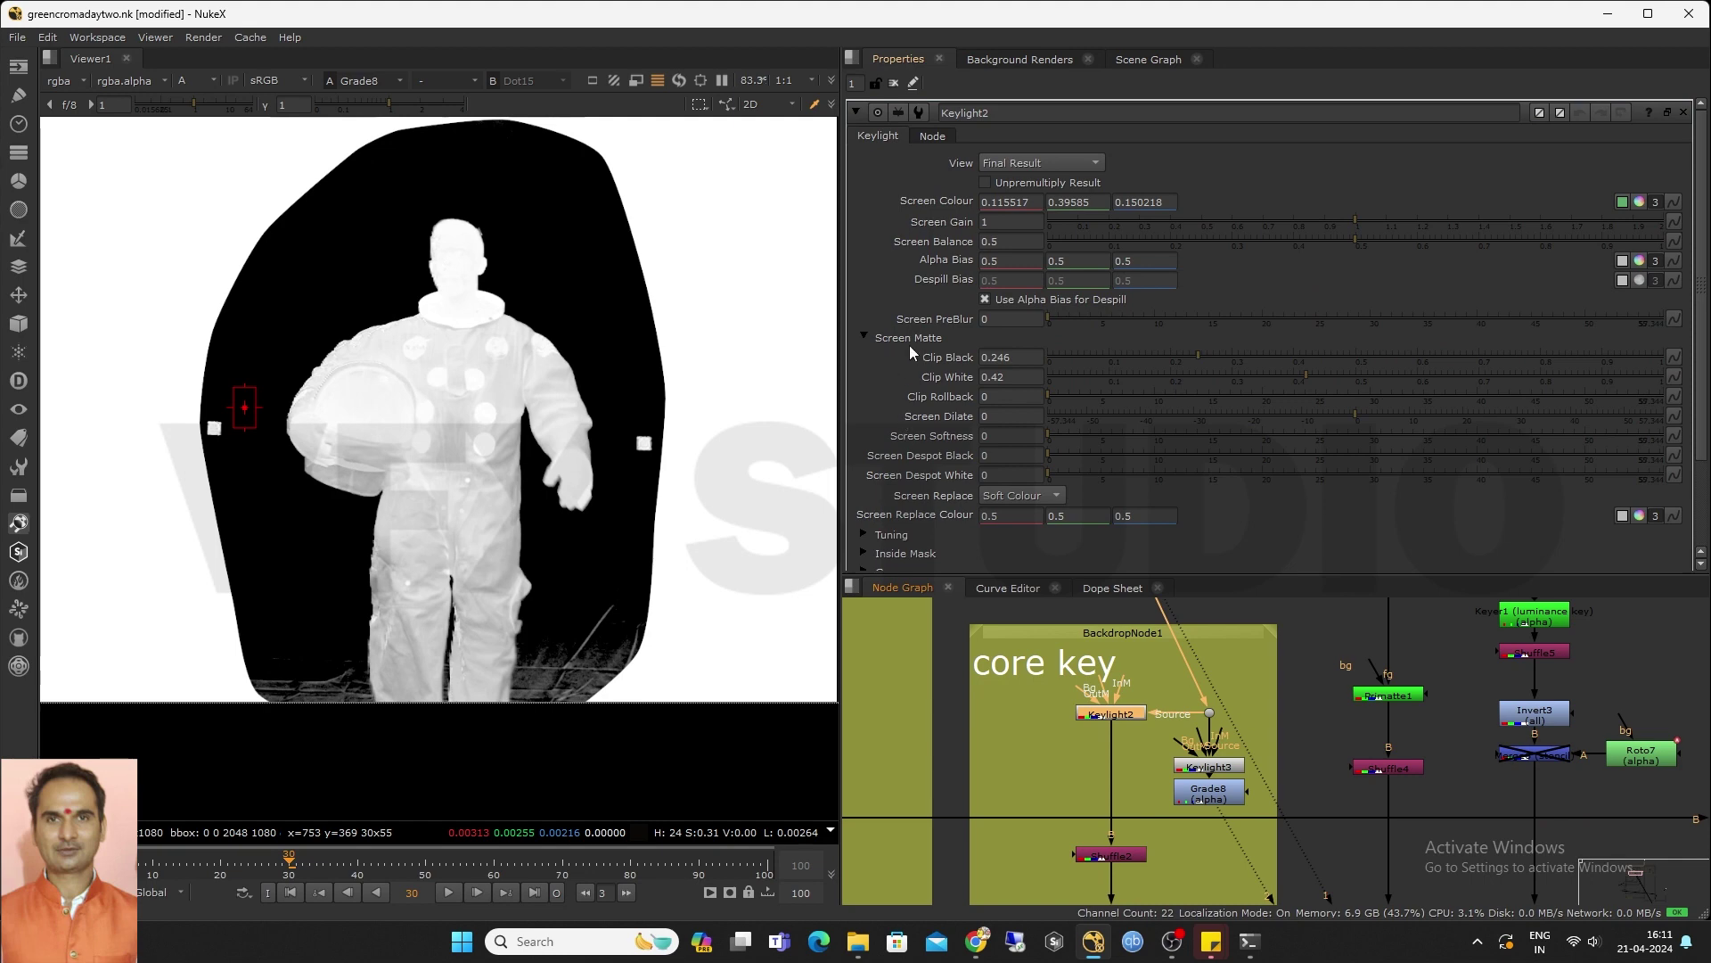
pyautogui.moveTo(1190, 787); pyautogui.dragTo(1191, 801)
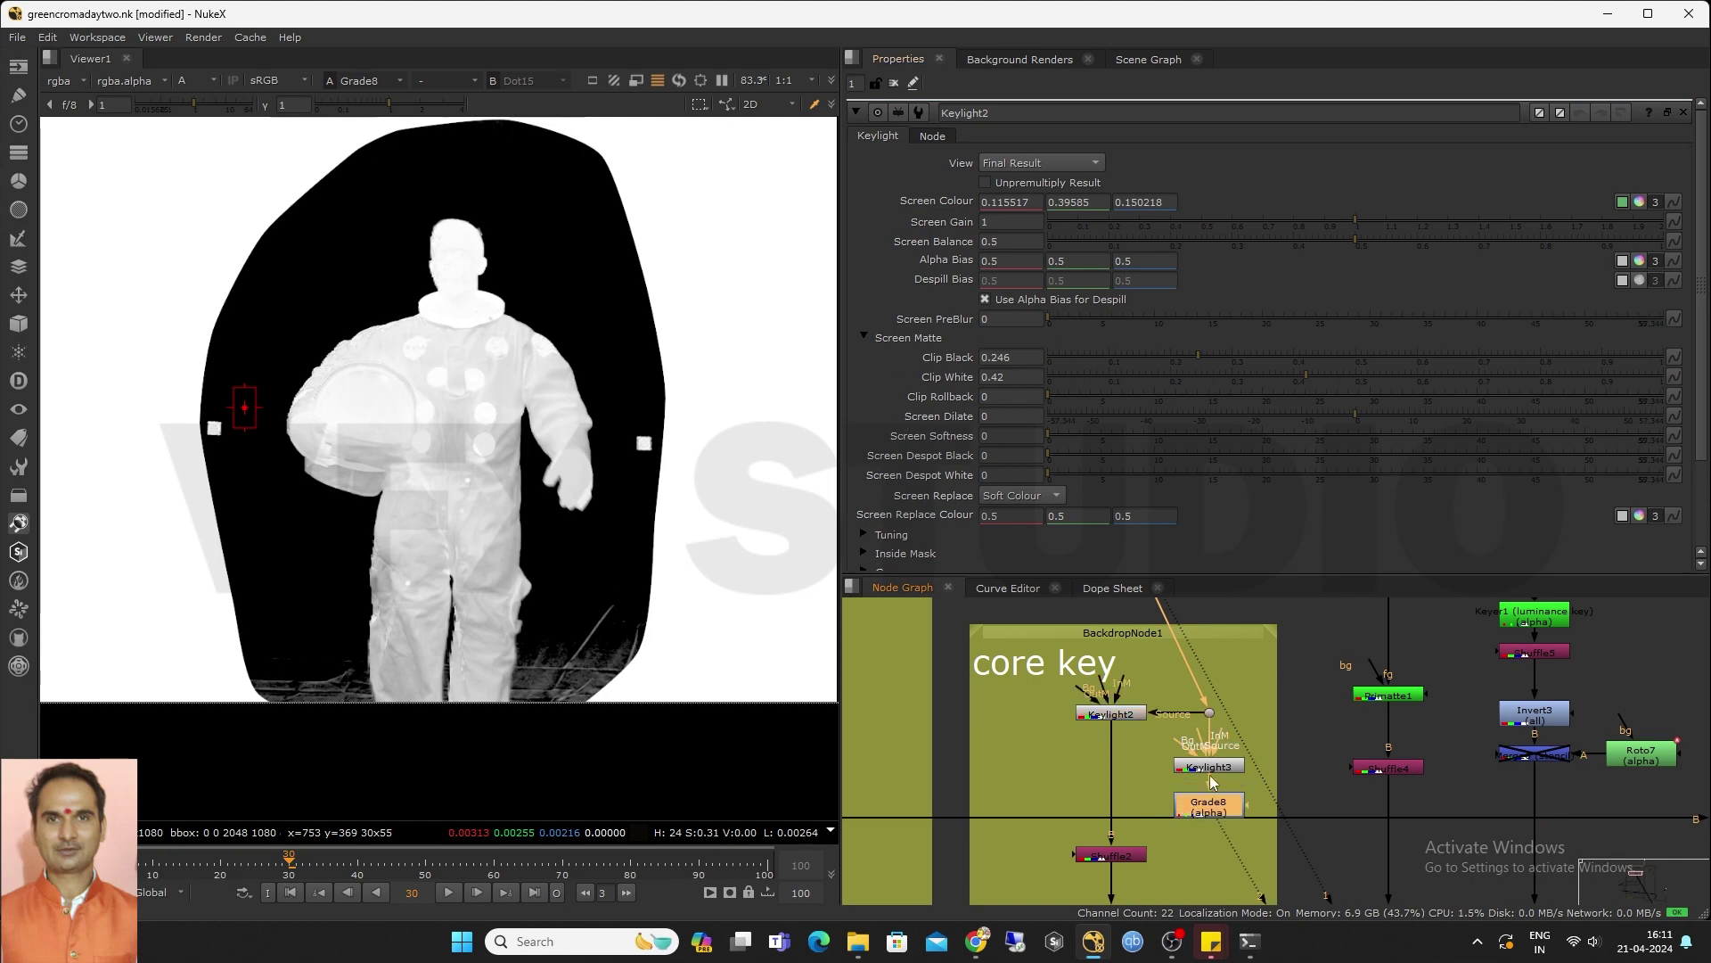
pyautogui.doubleClick(1197, 767)
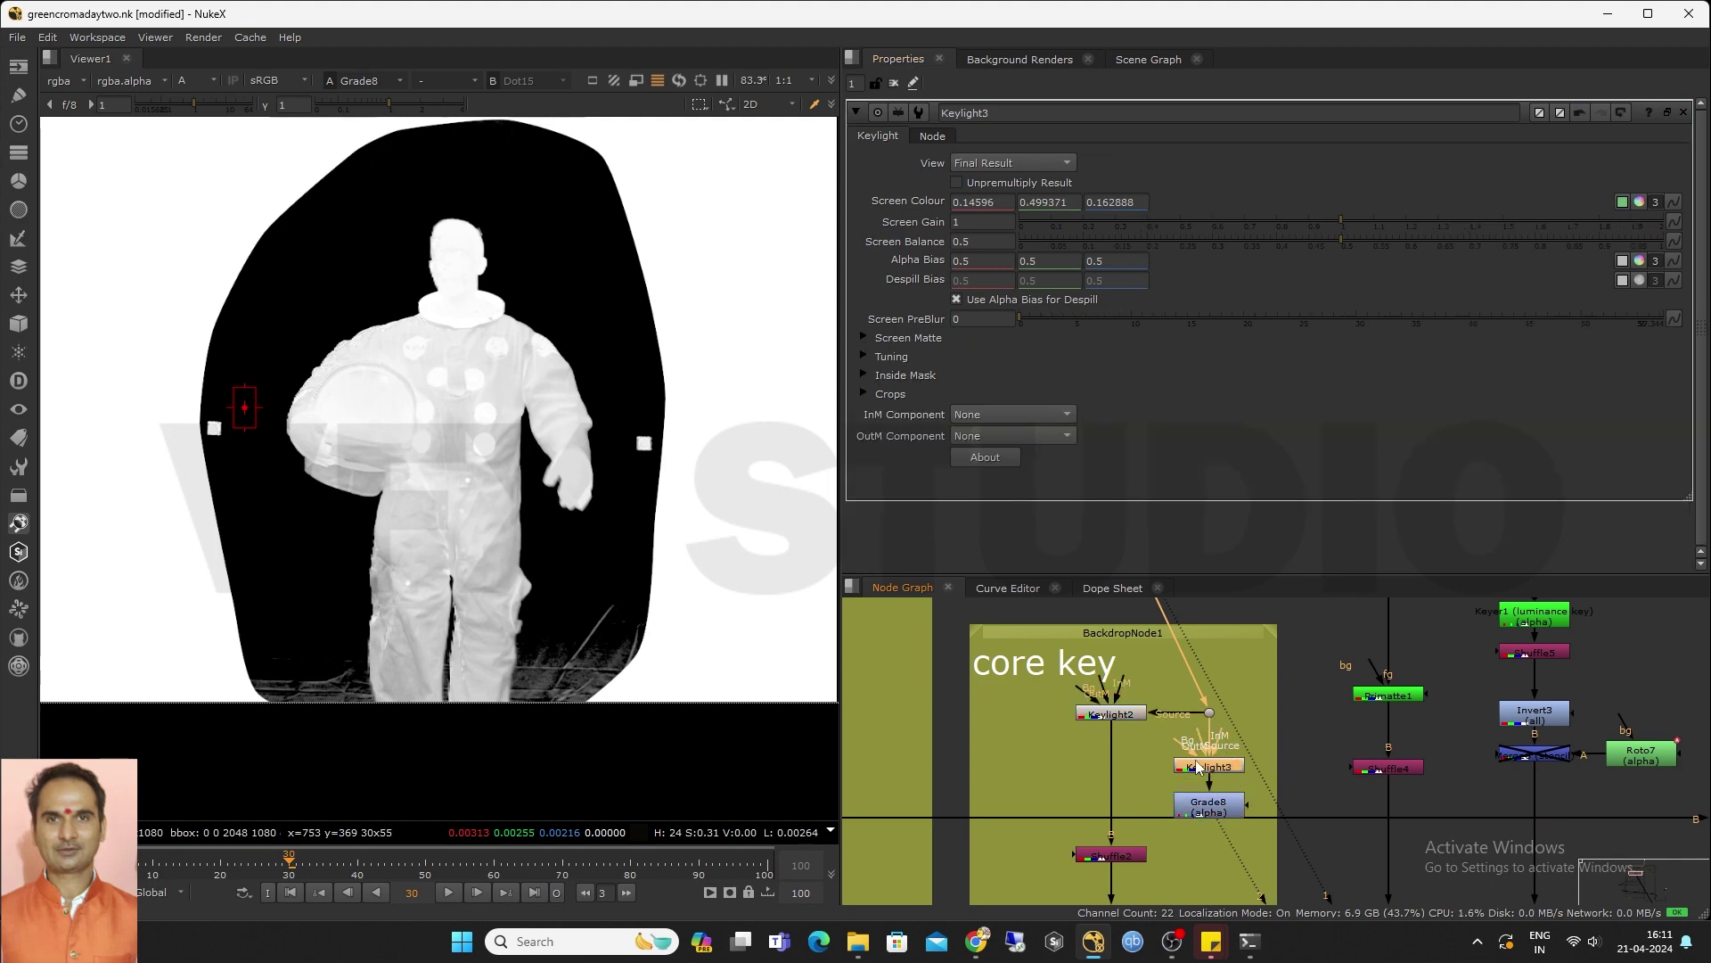
pyautogui.press('2')
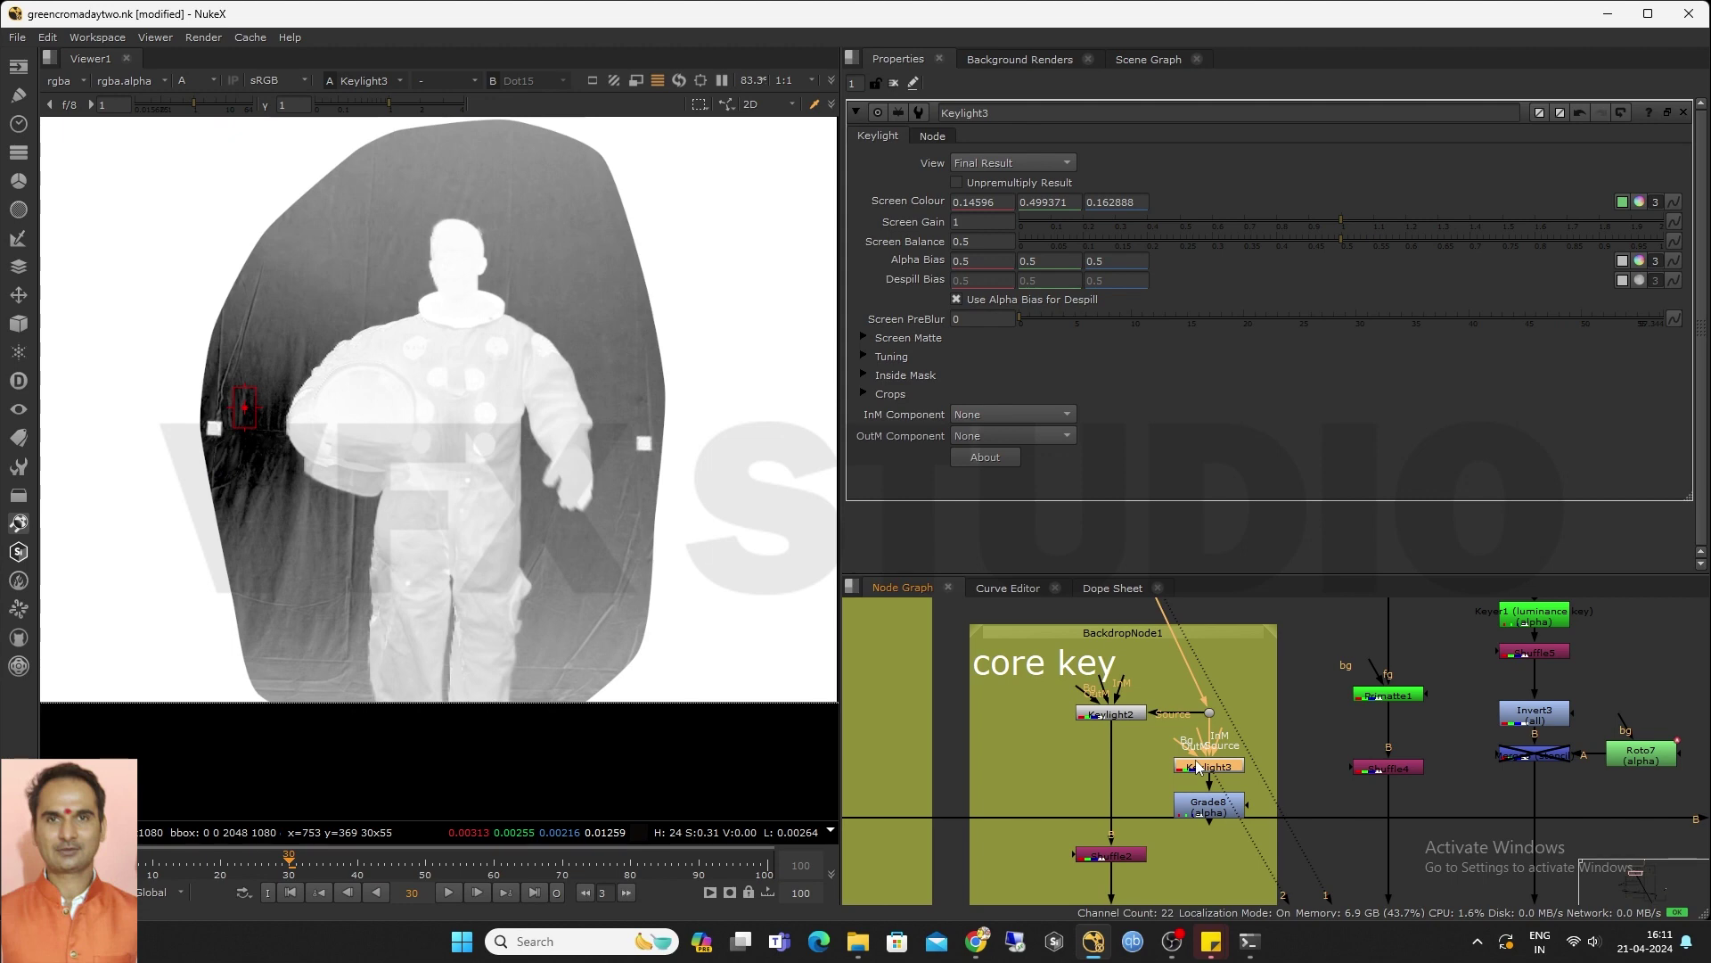
# Expand Keylight3's Screen Matte settings, set Clip Black to 0.47 and inspect the matte along the astronaut's shoulder
pyautogui.click(865, 338)
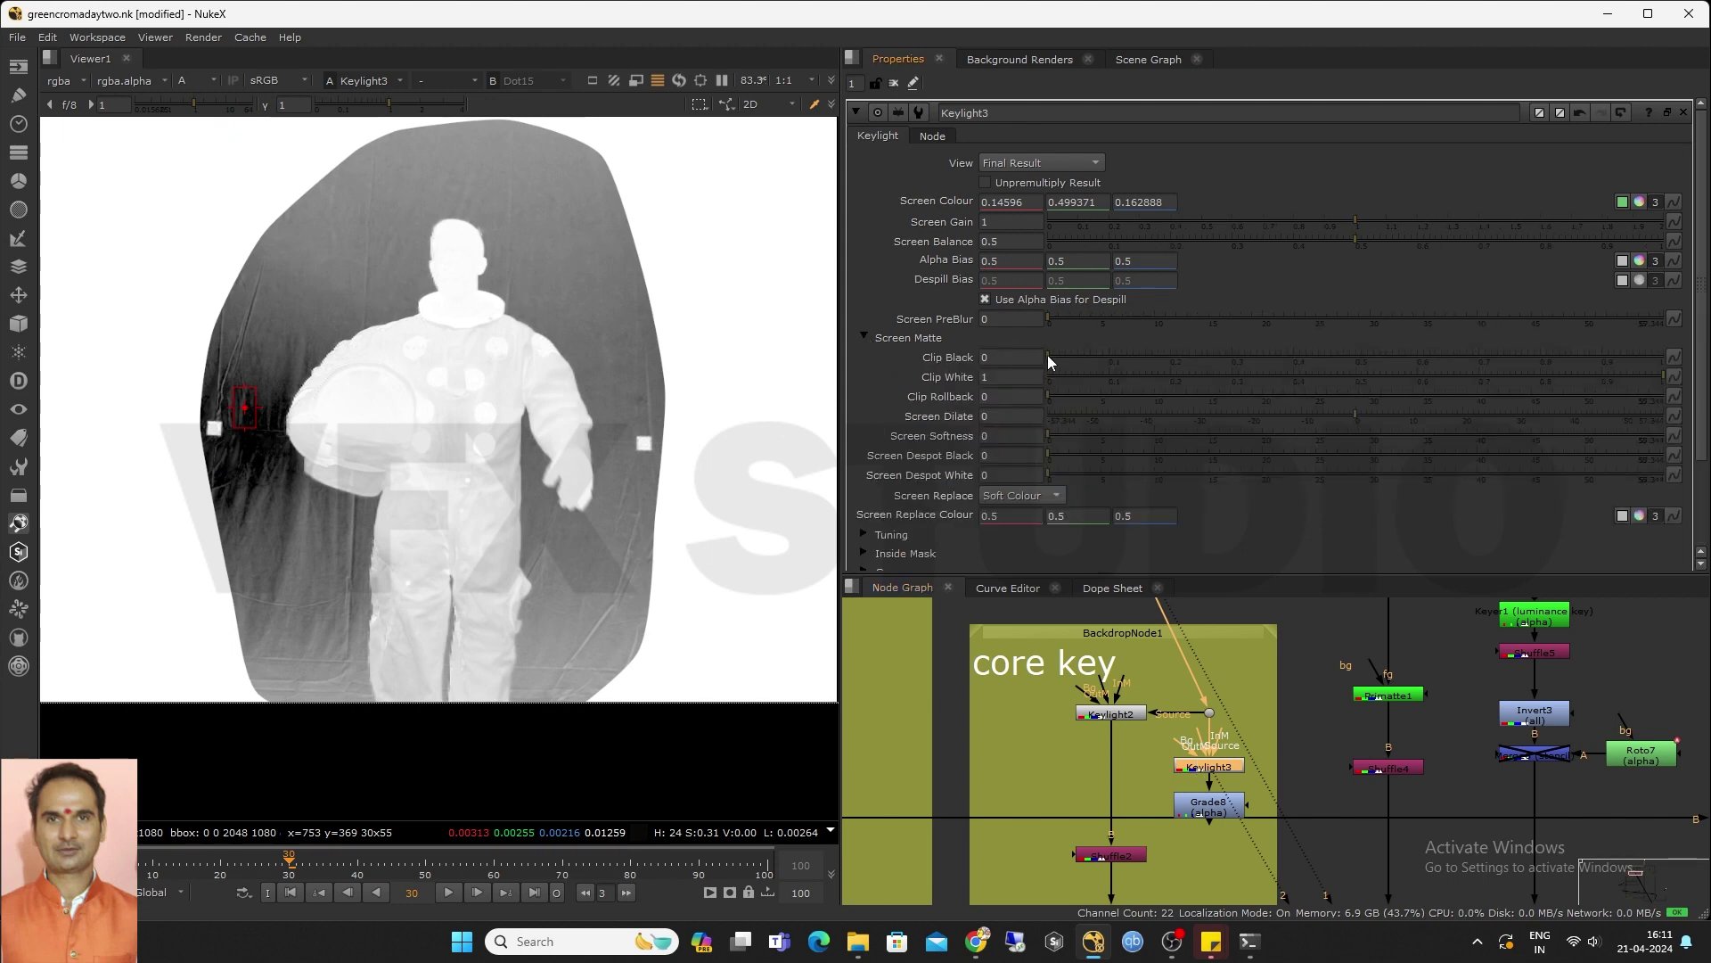
pyautogui.moveTo(1049, 358); pyautogui.dragTo(1337, 398)
pyautogui.scroll(10, 433, 370)
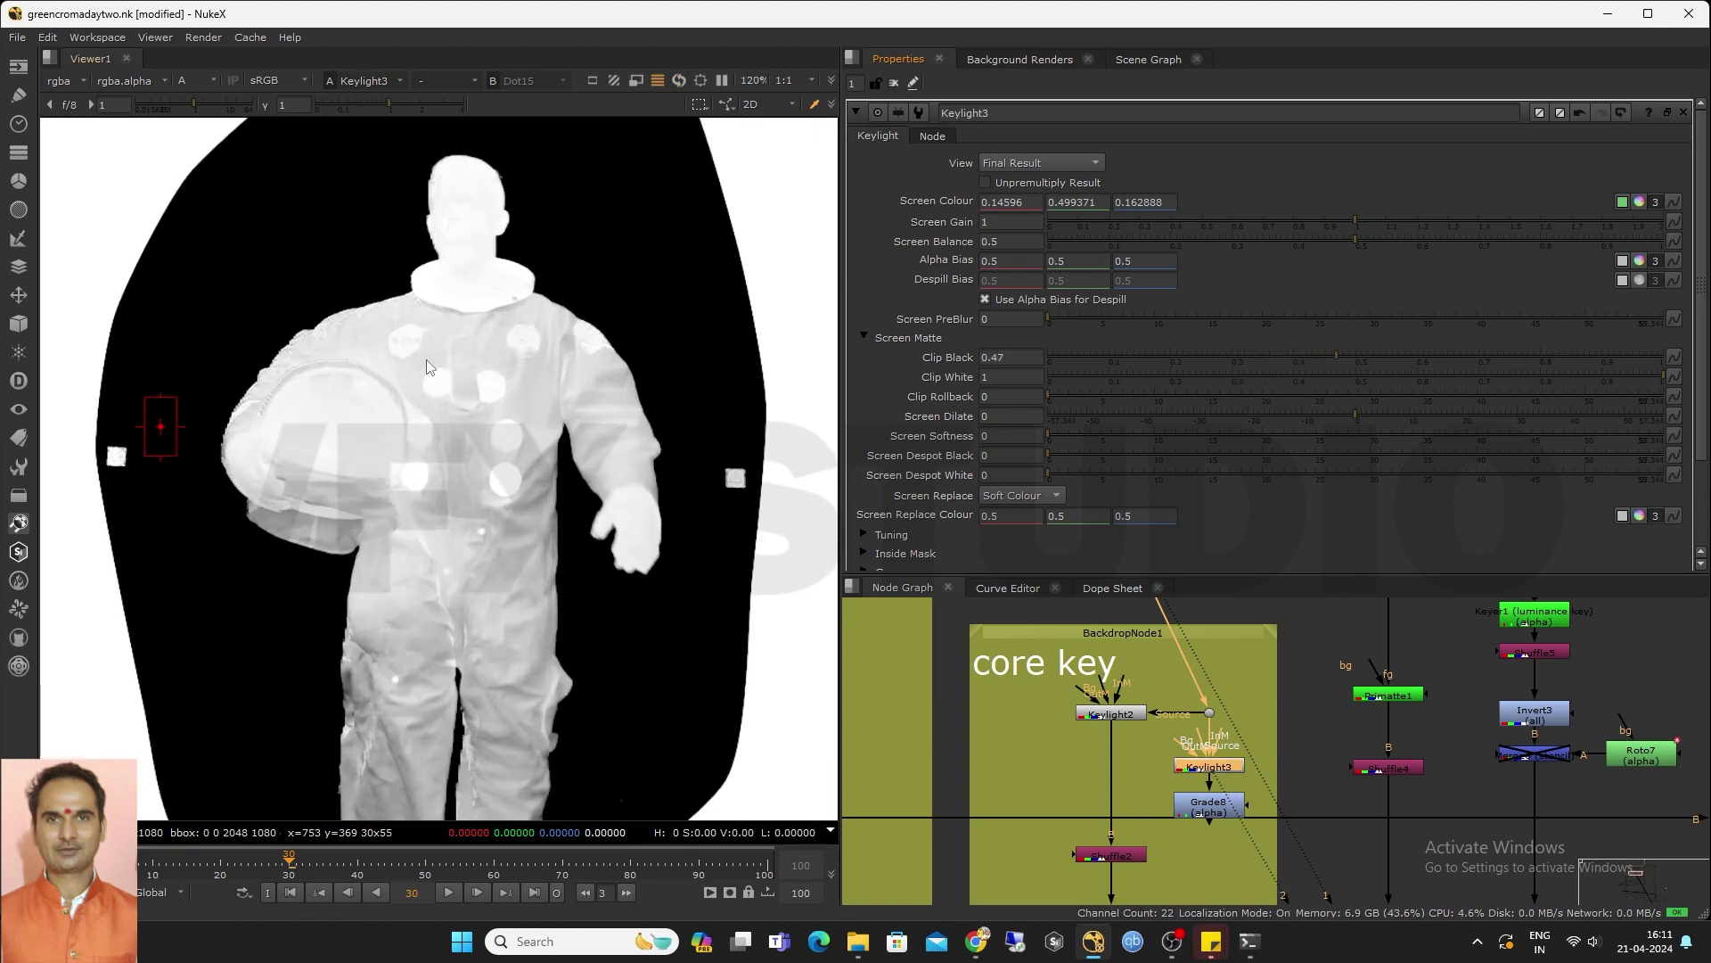
pyautogui.scroll(3, 317, 321)
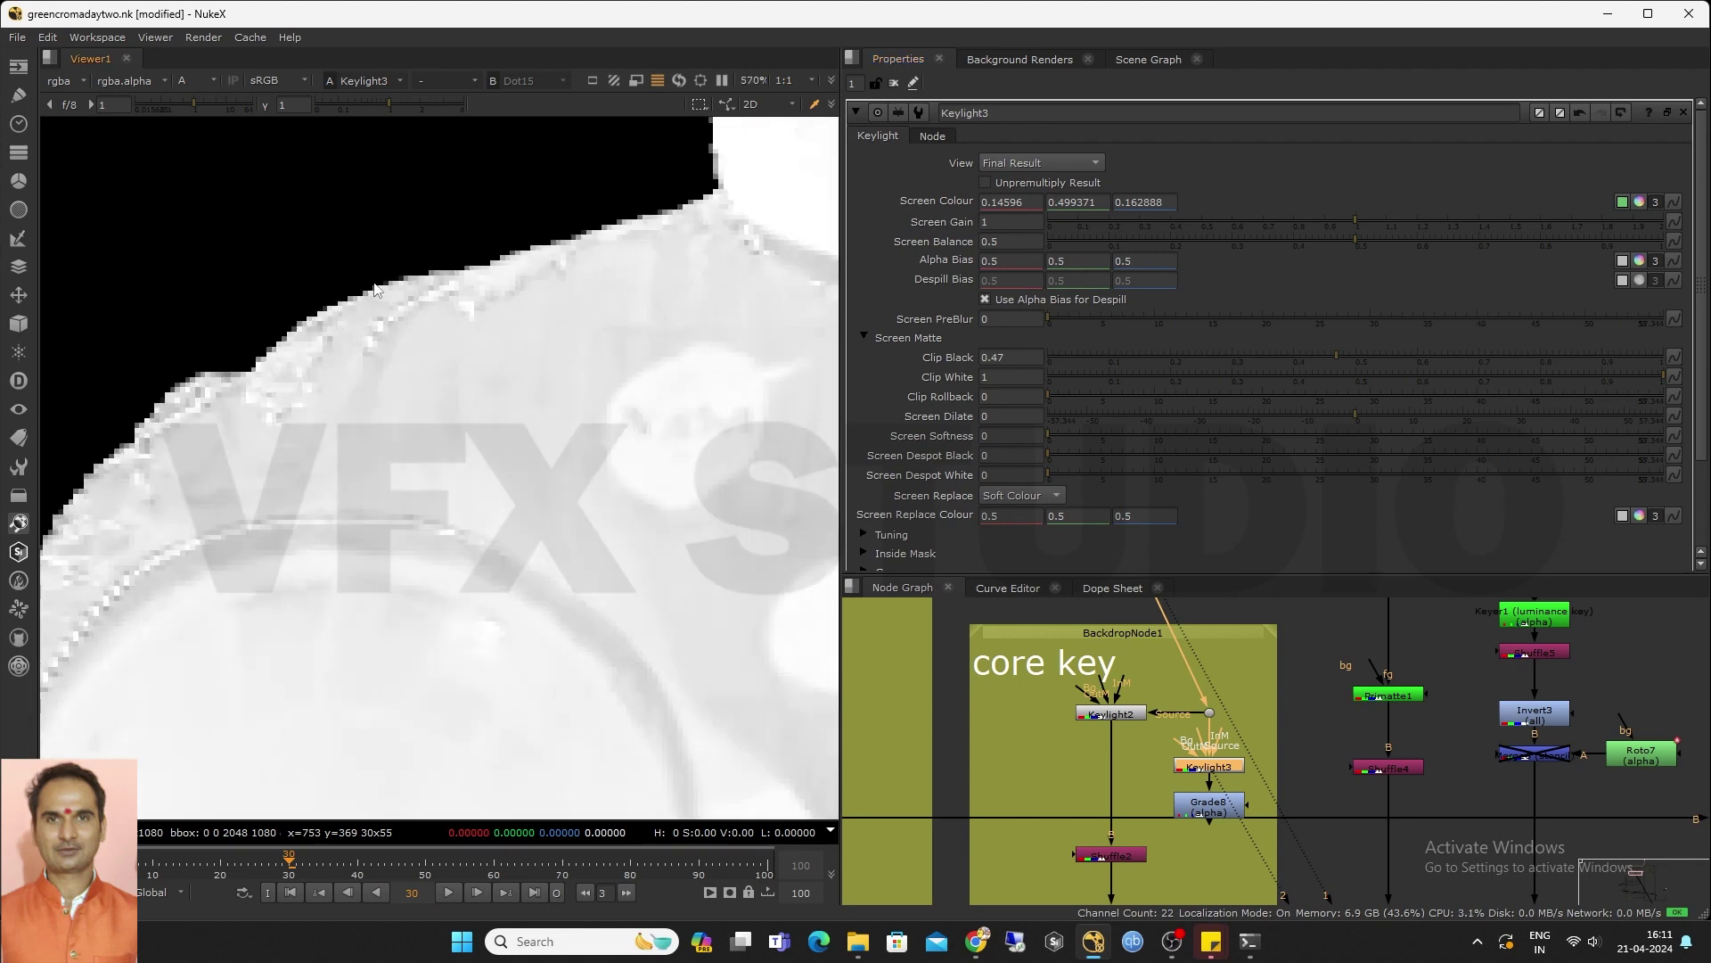
pyautogui.scroll(-7, 1103, 672)
# Look over the edge key and core key groups in the node graph, and show Grade8's matte in the viewer
pyautogui.middleClick(1062, 687)
pyautogui.scroll(8, 1131, 681)
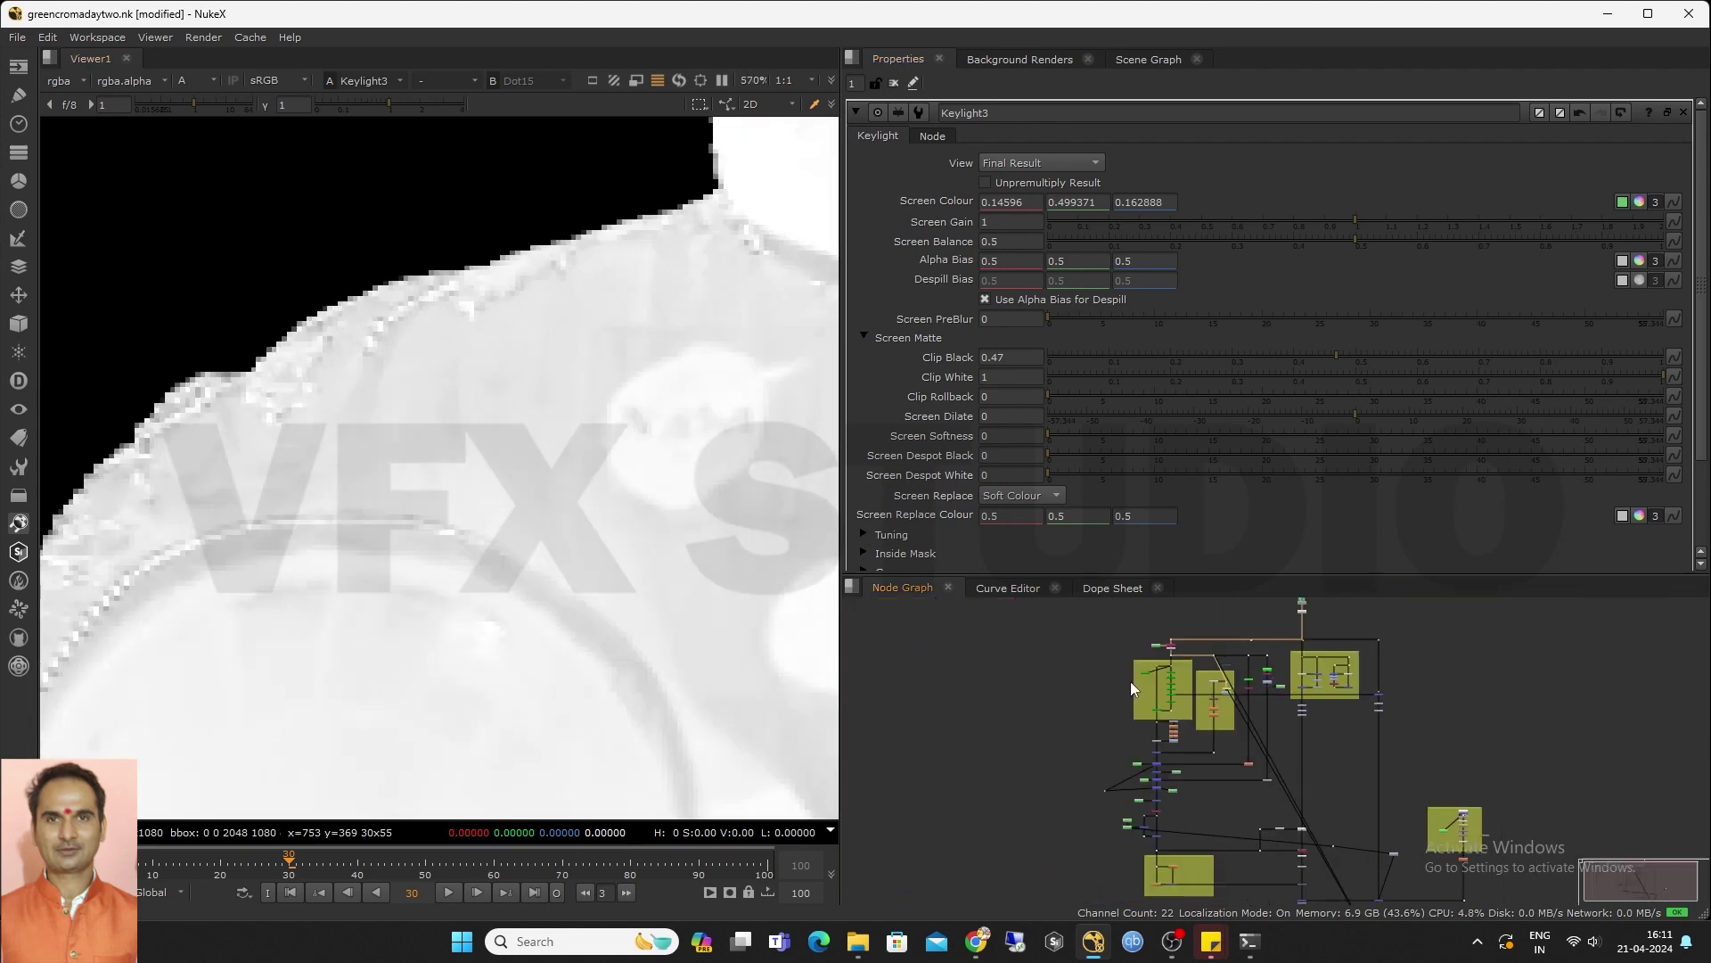
pyautogui.scroll(1, 1224, 672)
pyautogui.scroll(-3, 1190, 658)
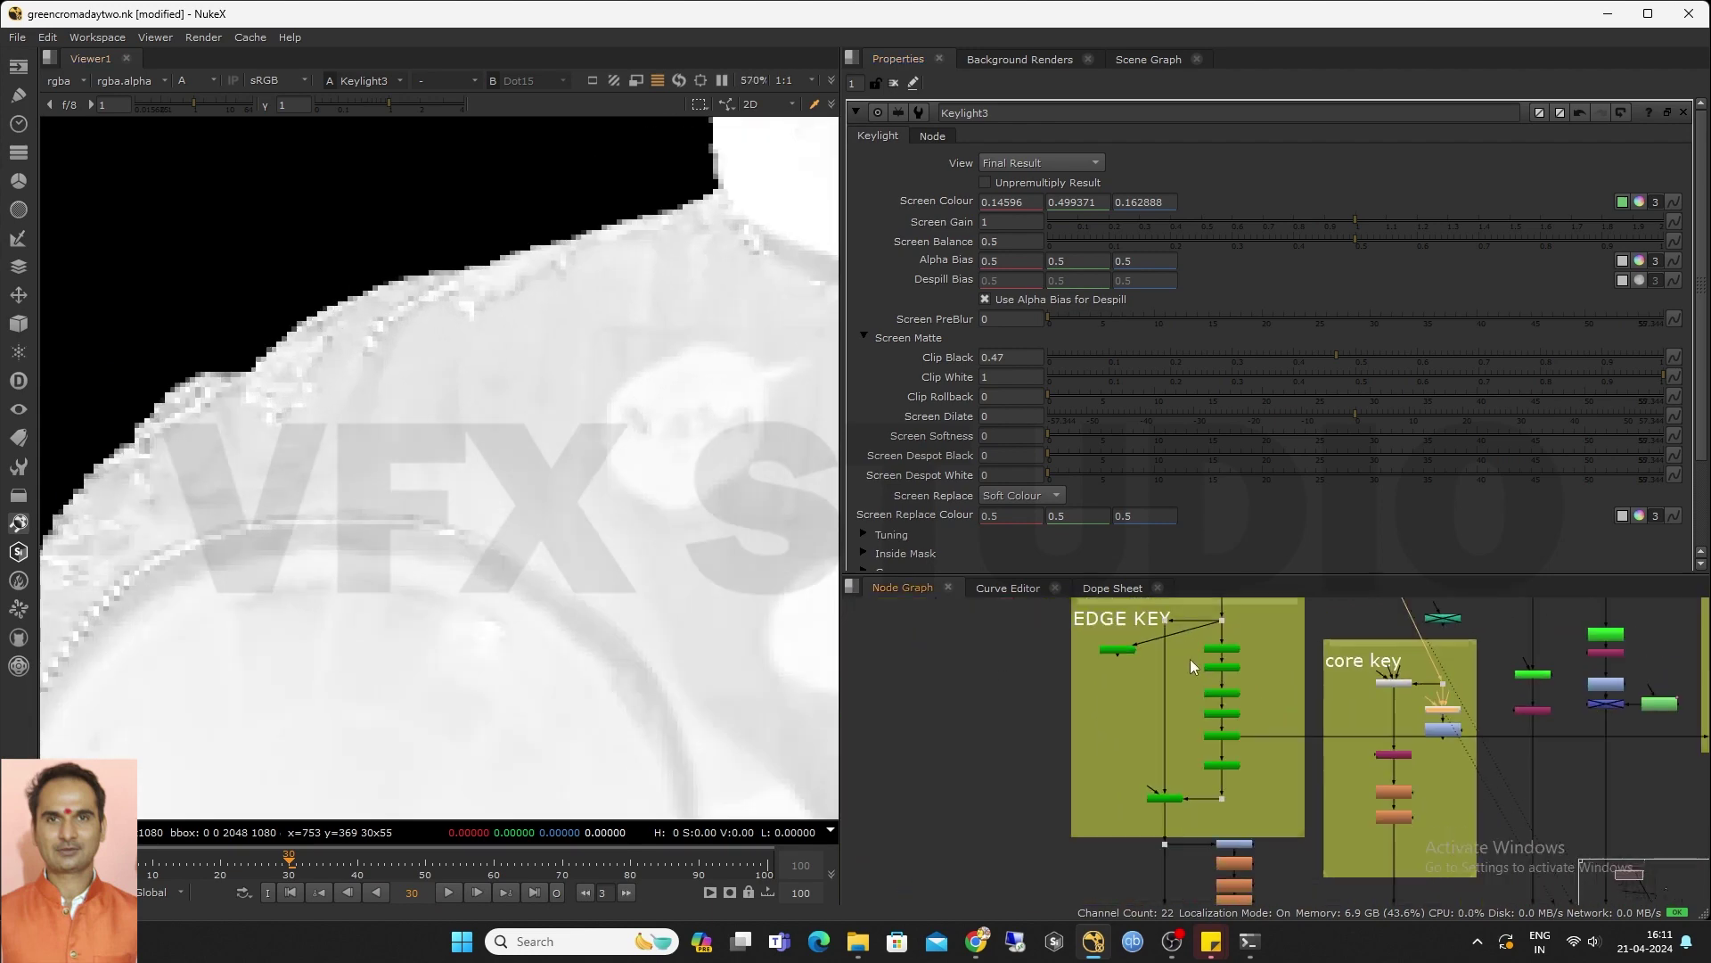
pyautogui.scroll(4, 1275, 714)
pyautogui.moveTo(1319, 687); pyautogui.dragTo(1109, 693, button='middle')
pyautogui.scroll(3, 1212, 714)
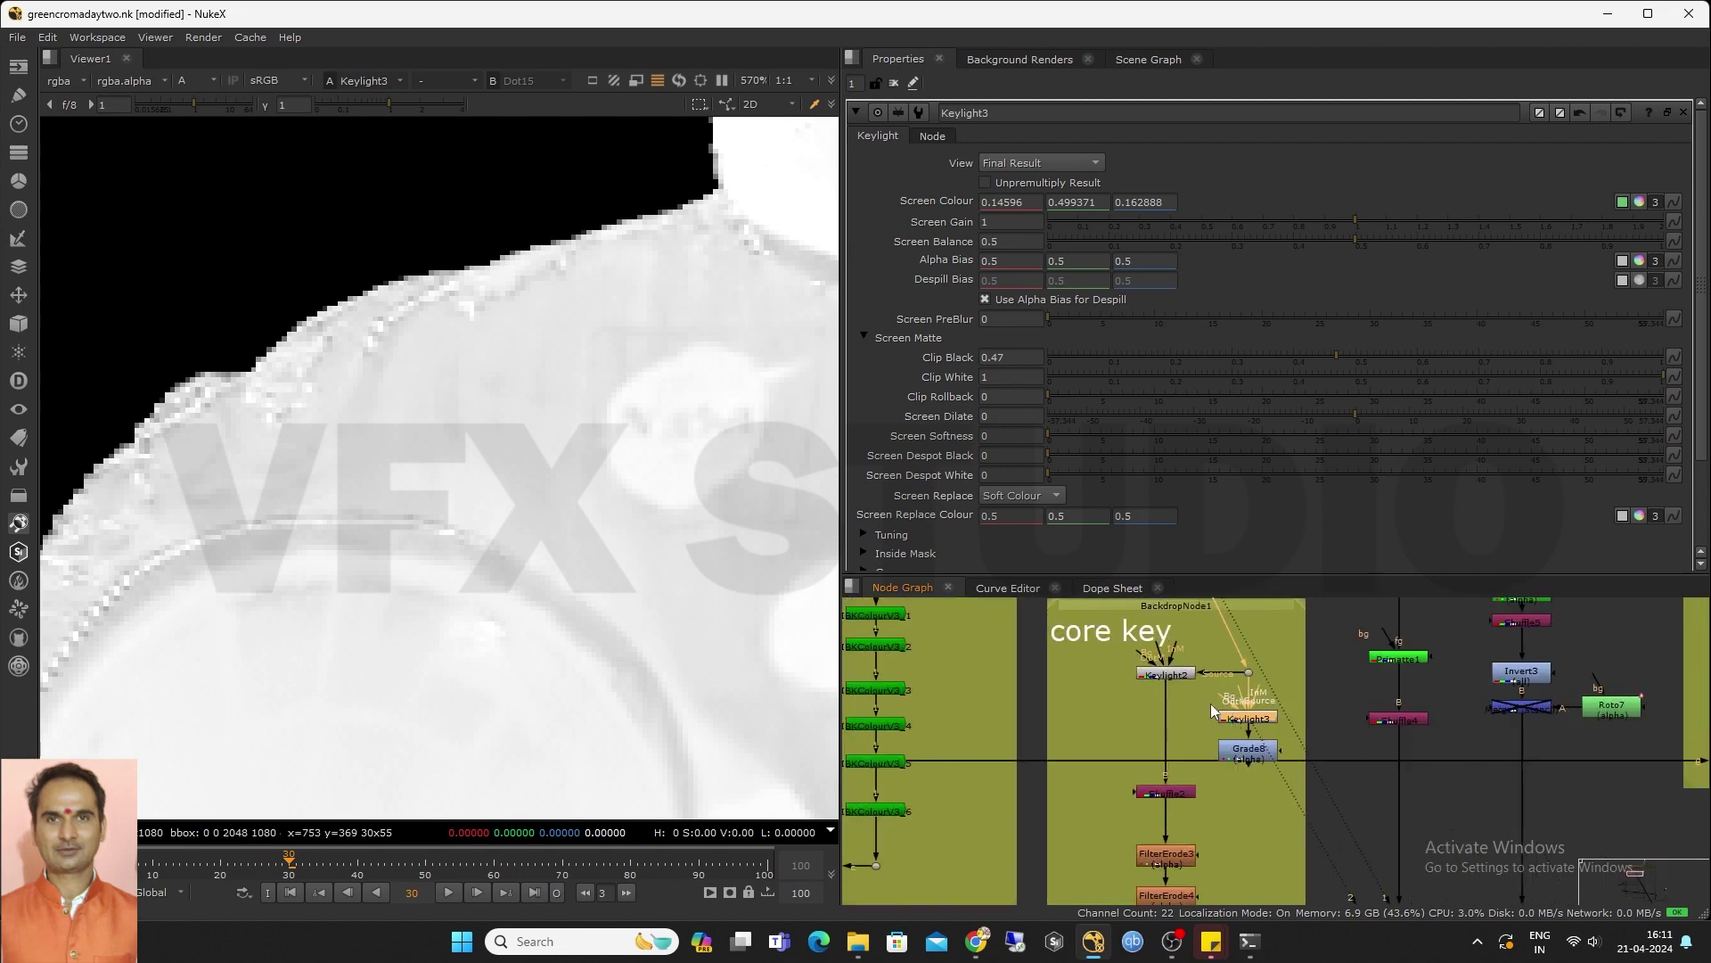
pyautogui.scroll(-5, 465, 462)
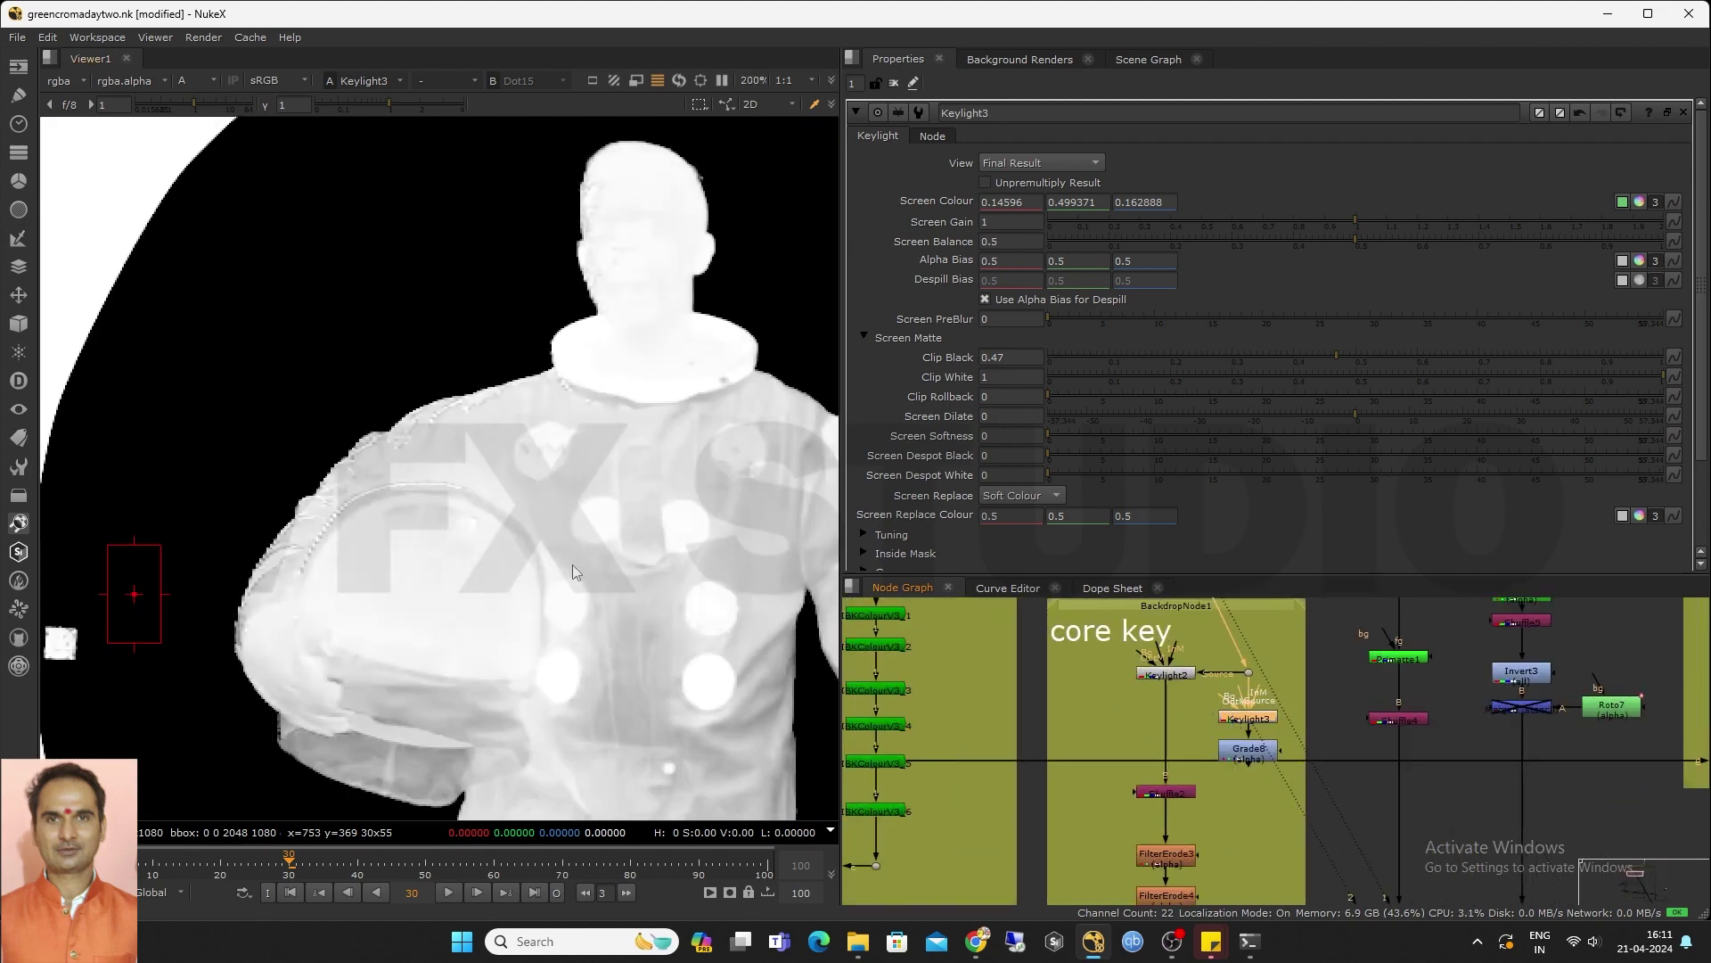
pyautogui.moveTo(1159, 699); pyautogui.dragTo(1073, 672, button='middle')
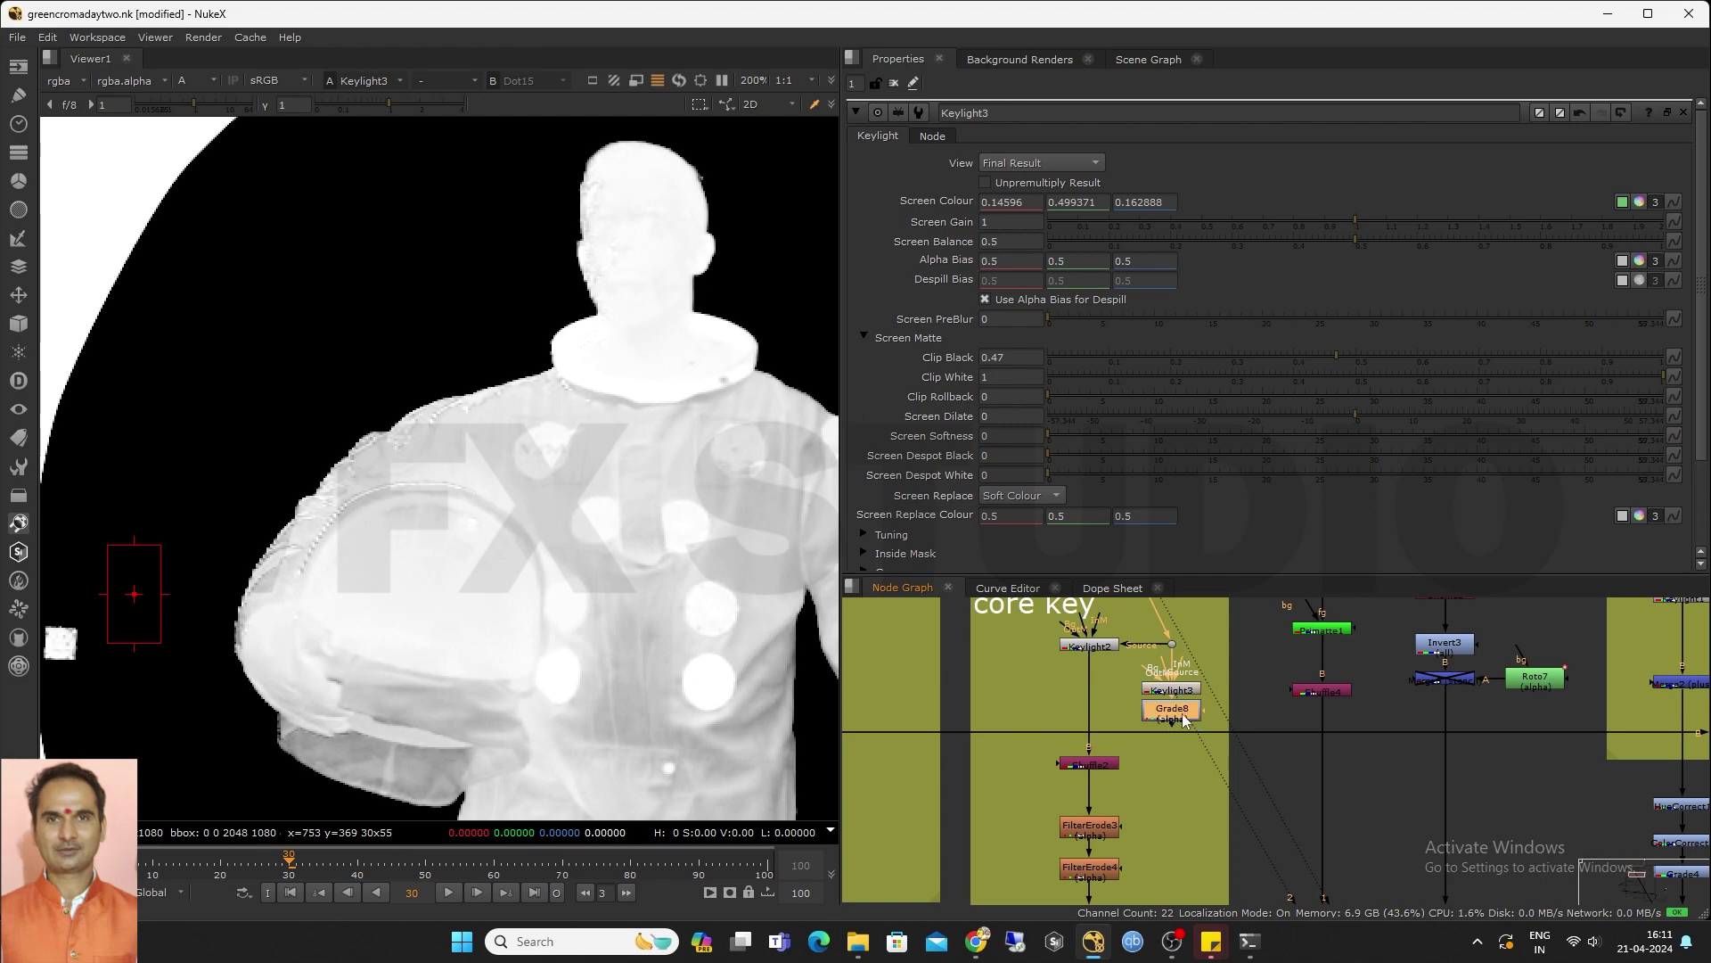
pyautogui.click(1180, 710)
pyautogui.press('1')
pyautogui.scroll(-3, 559, 542)
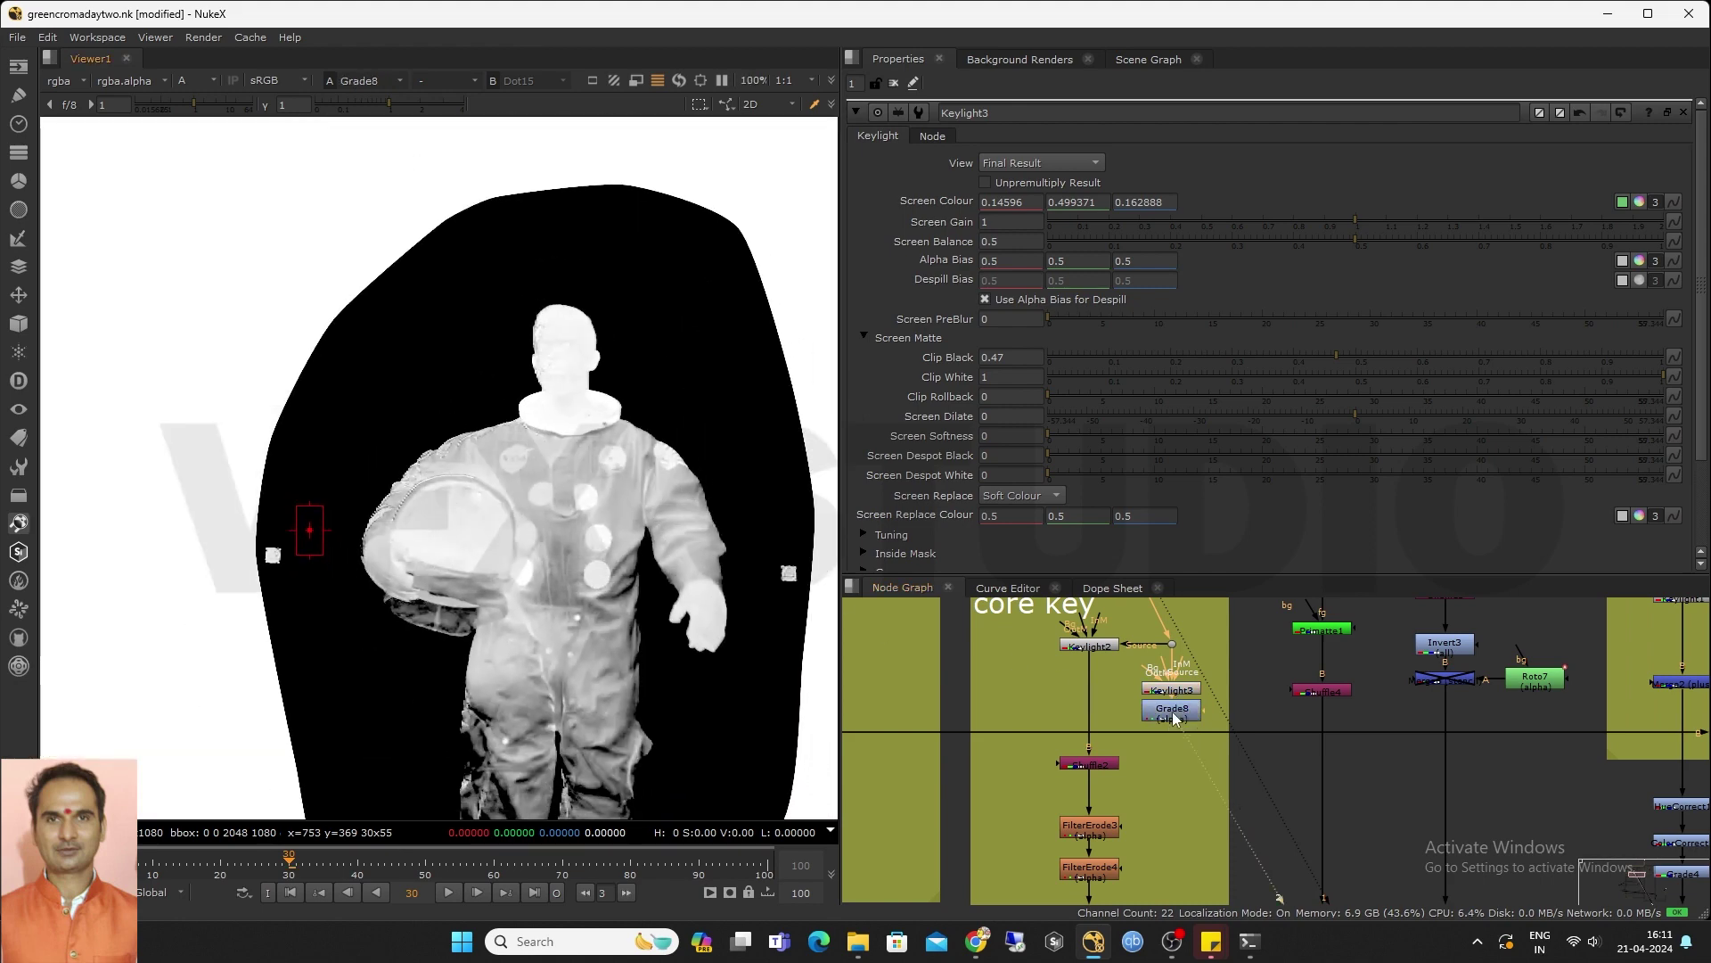
# Set Grade8's whitepoint to 0.335 and check the astronaut's matte down to the legs
pyautogui.doubleClick(1173, 711)
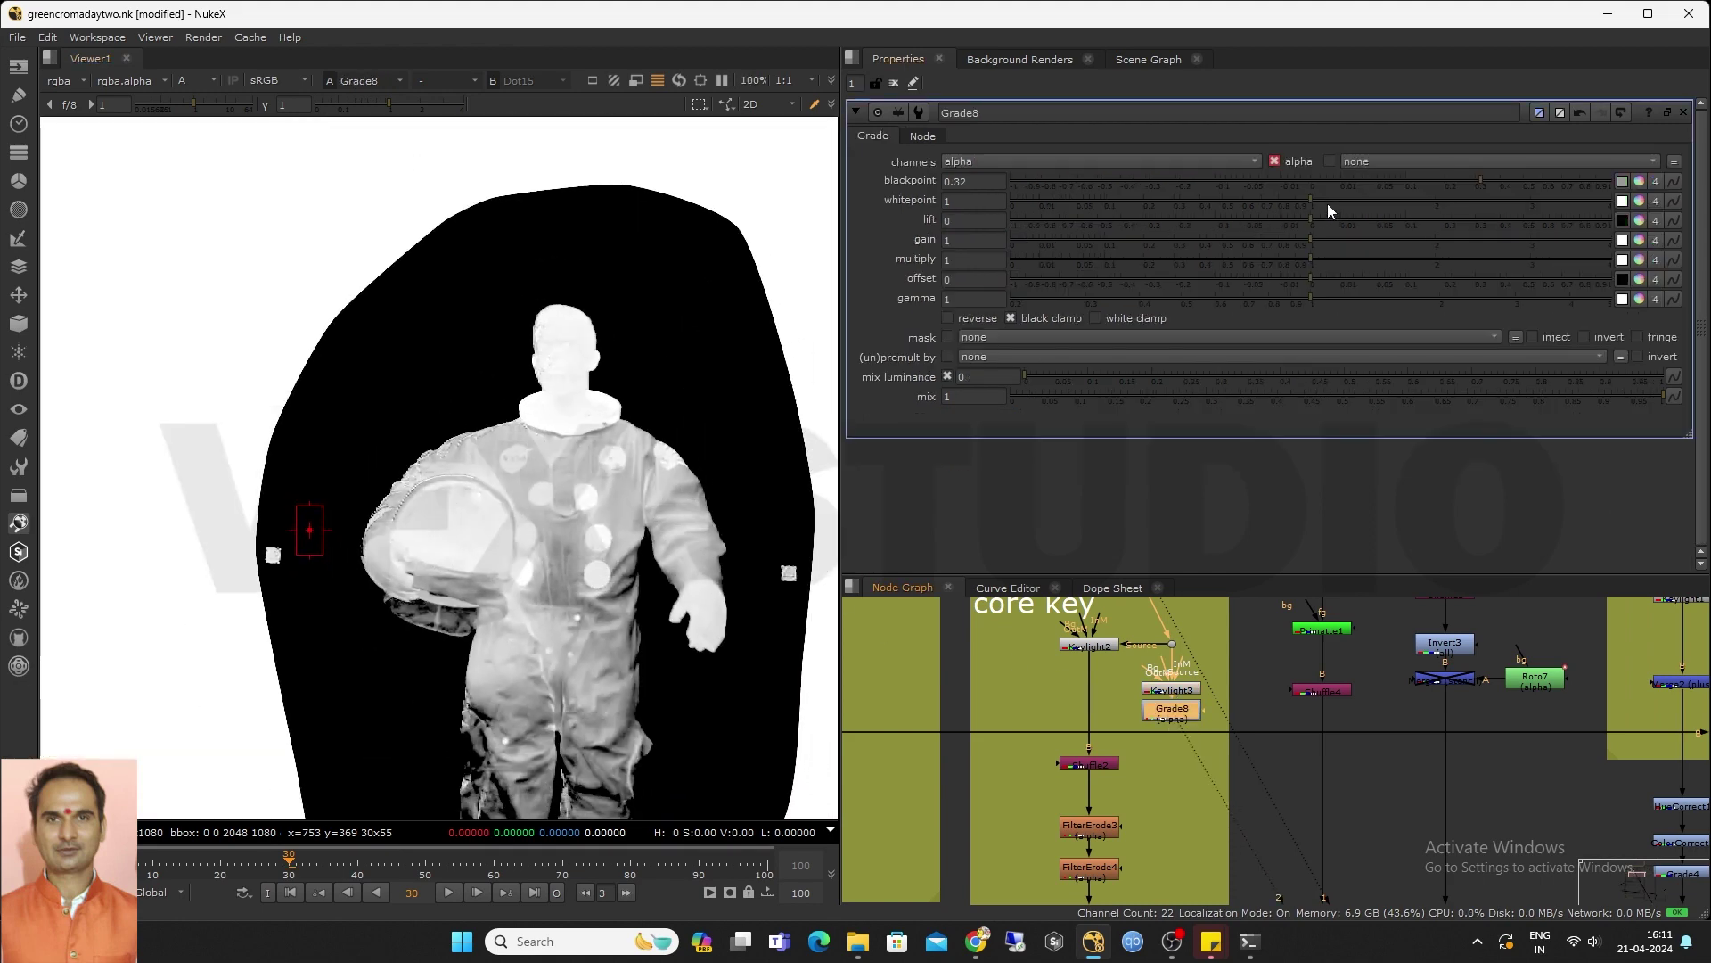
pyautogui.moveTo(1310, 199); pyautogui.dragTo(1183, 226)
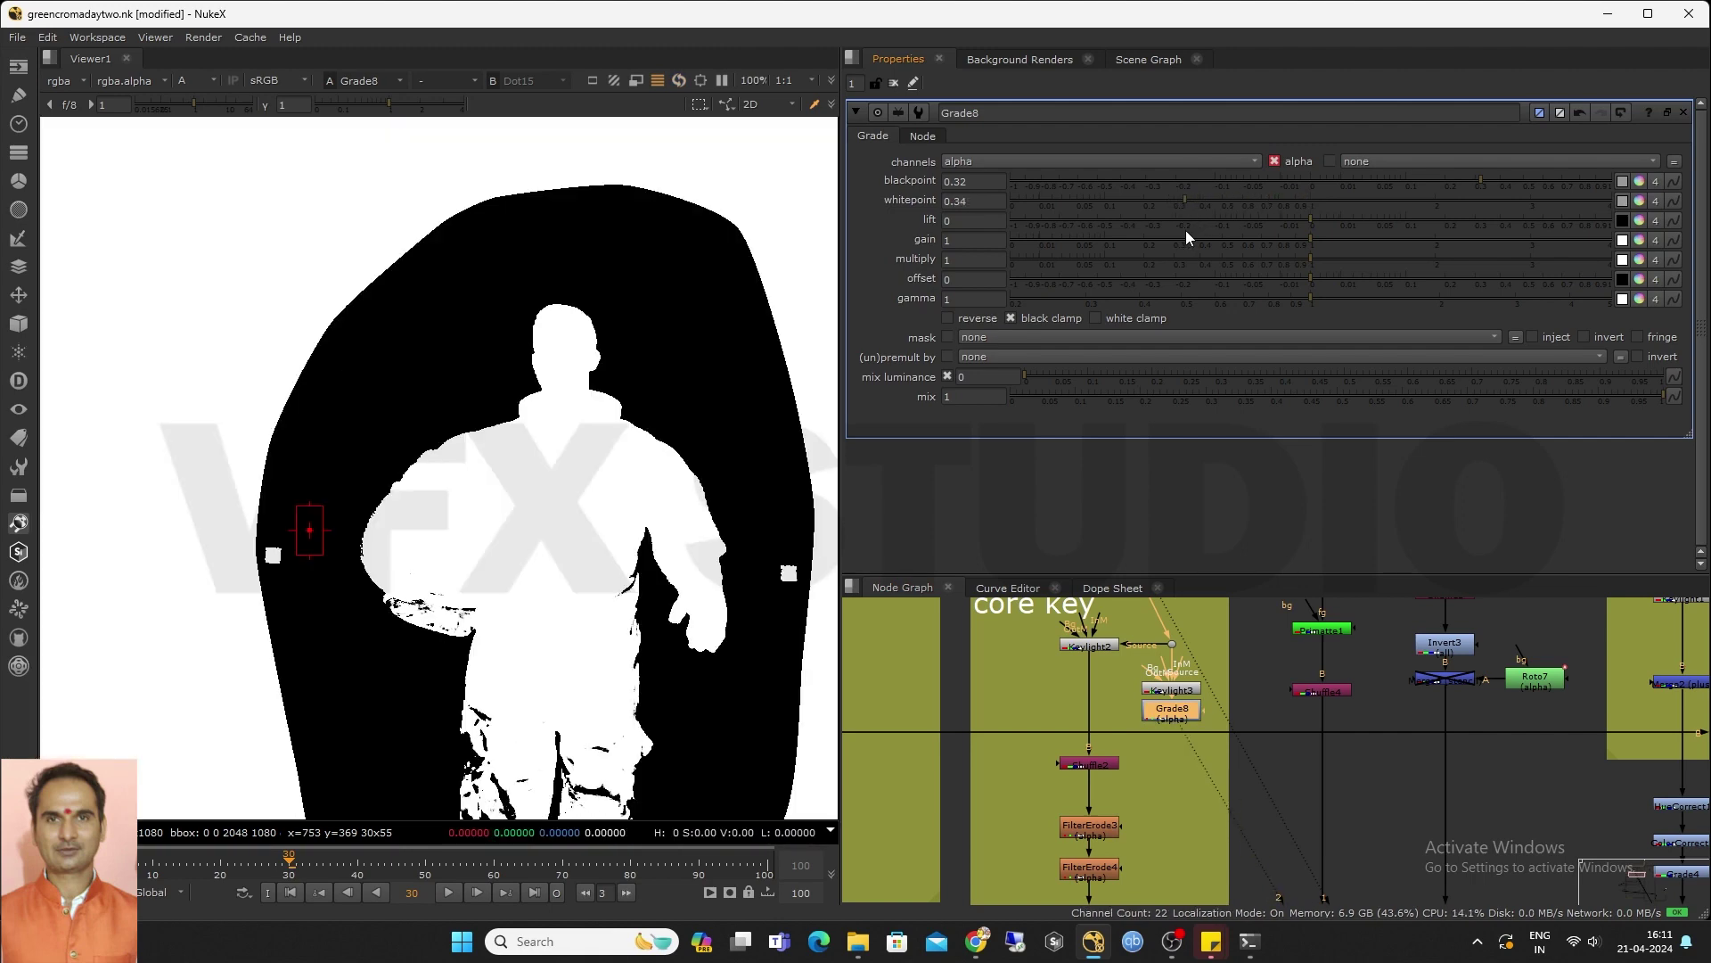
pyautogui.scroll(-2, 610, 557)
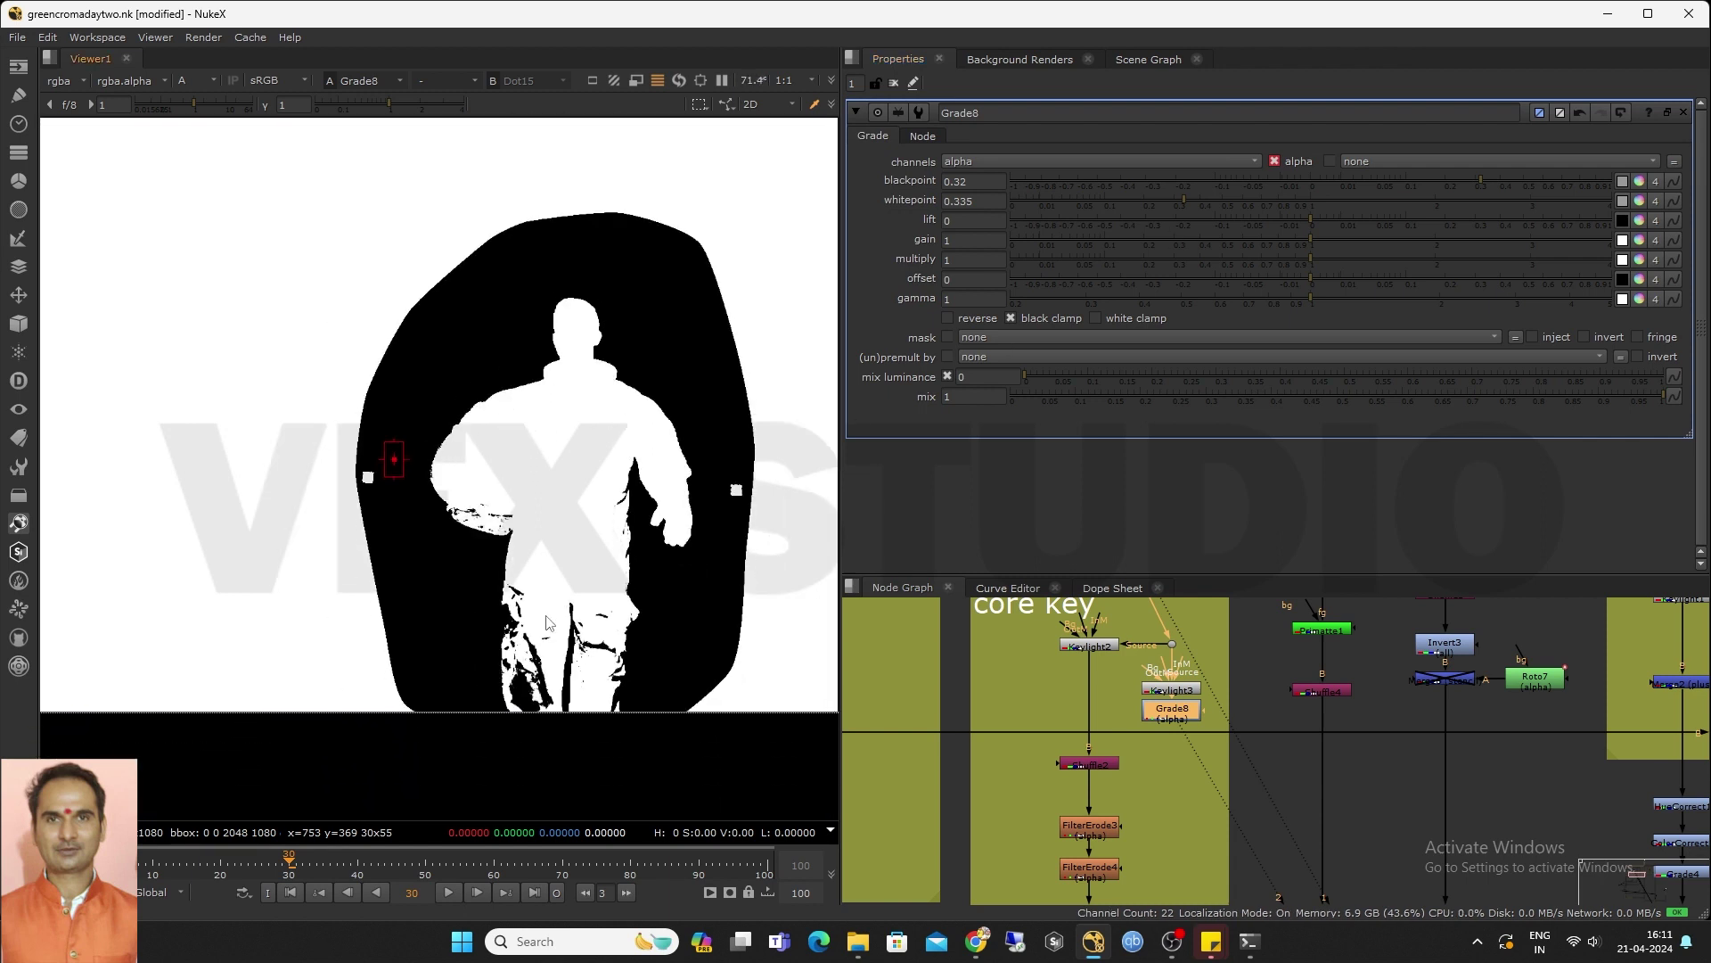
pyautogui.scroll(2, 621, 691)
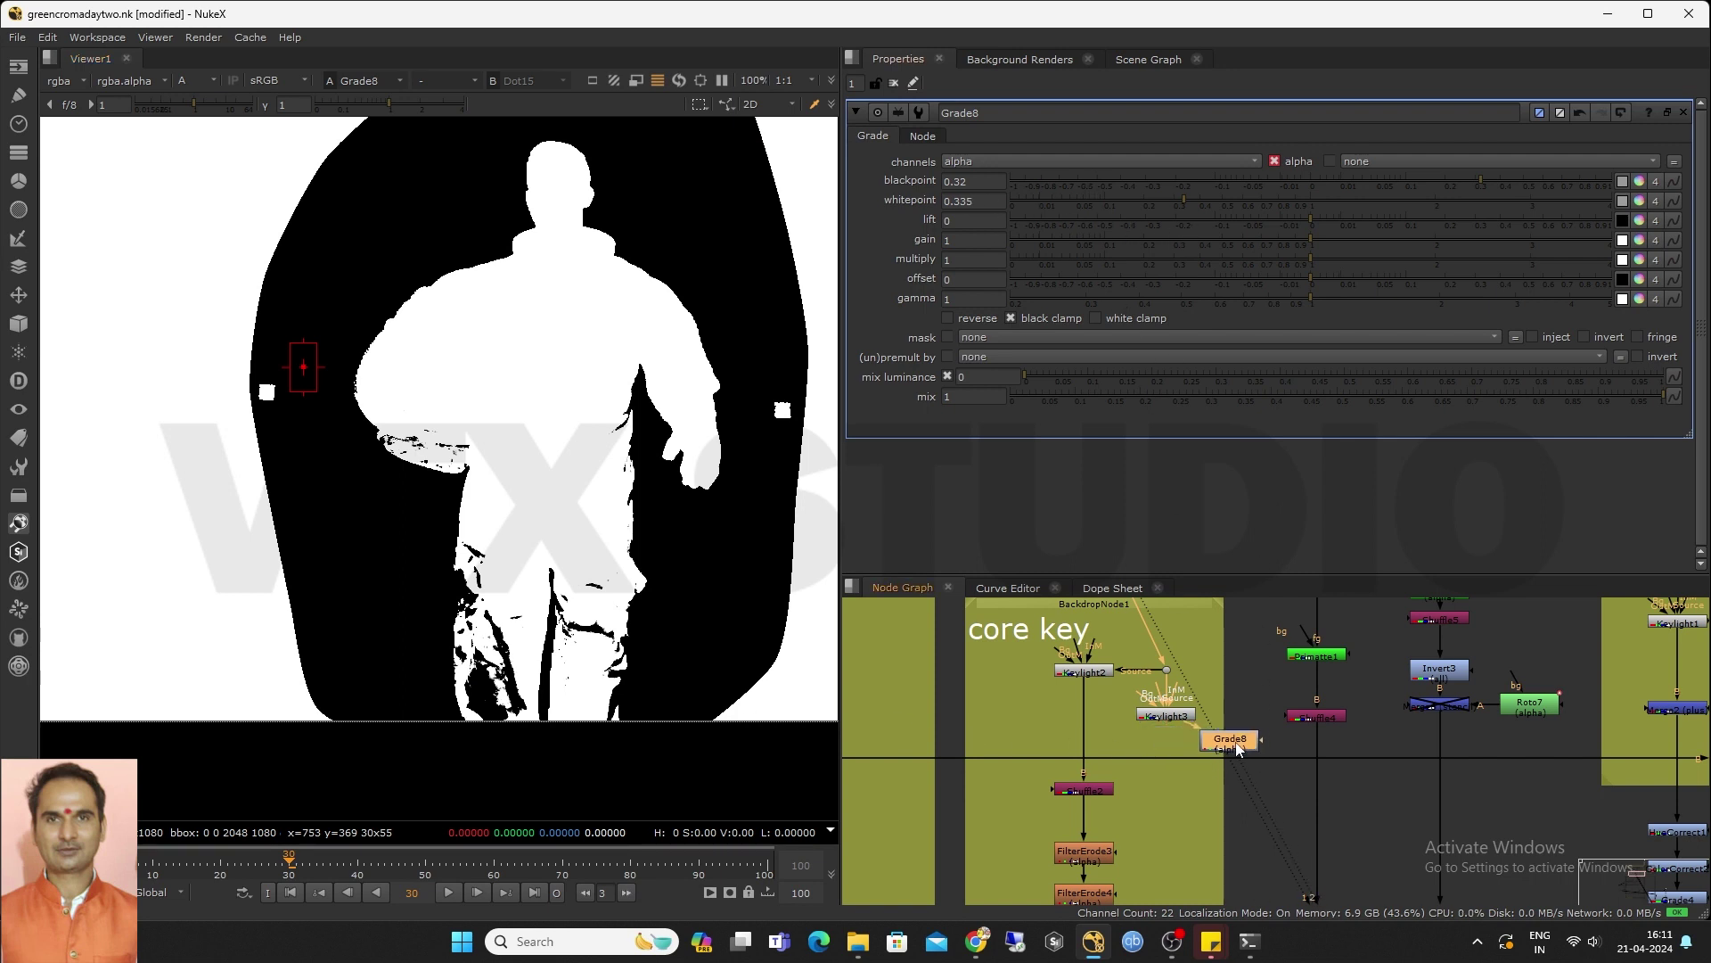
# Compare Keylight2's Screen Matte settings and matte with those of Keylight3
pyautogui.doubleClick(1083, 673)
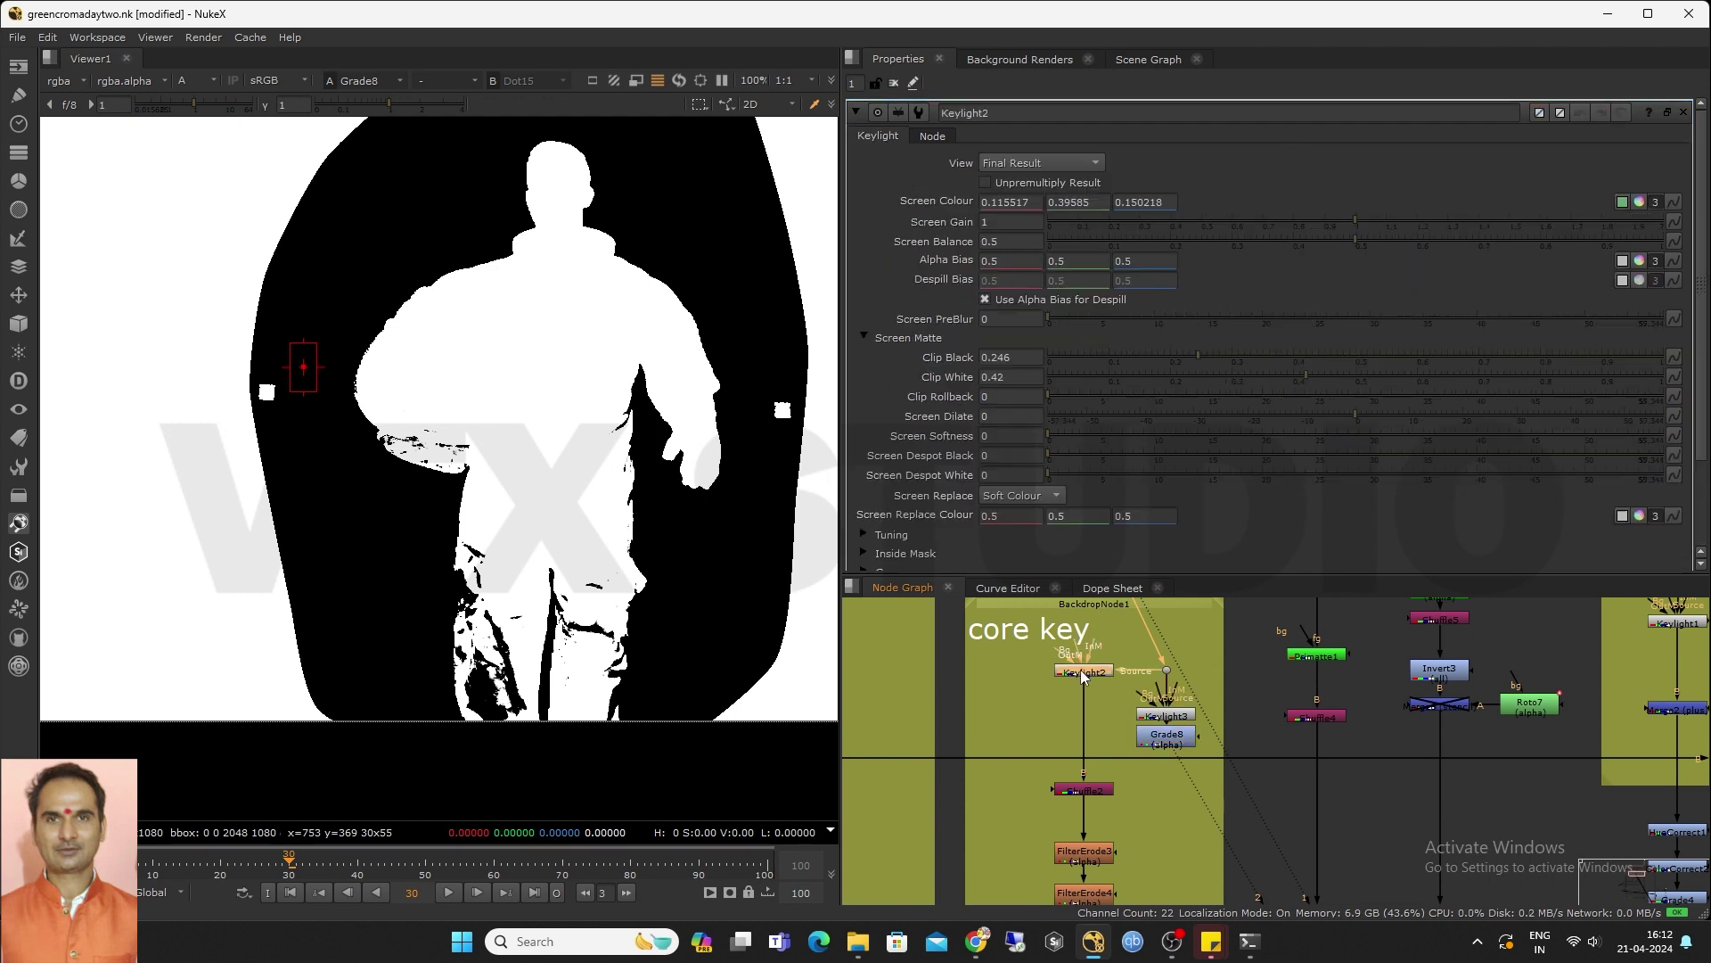
pyautogui.press('1')
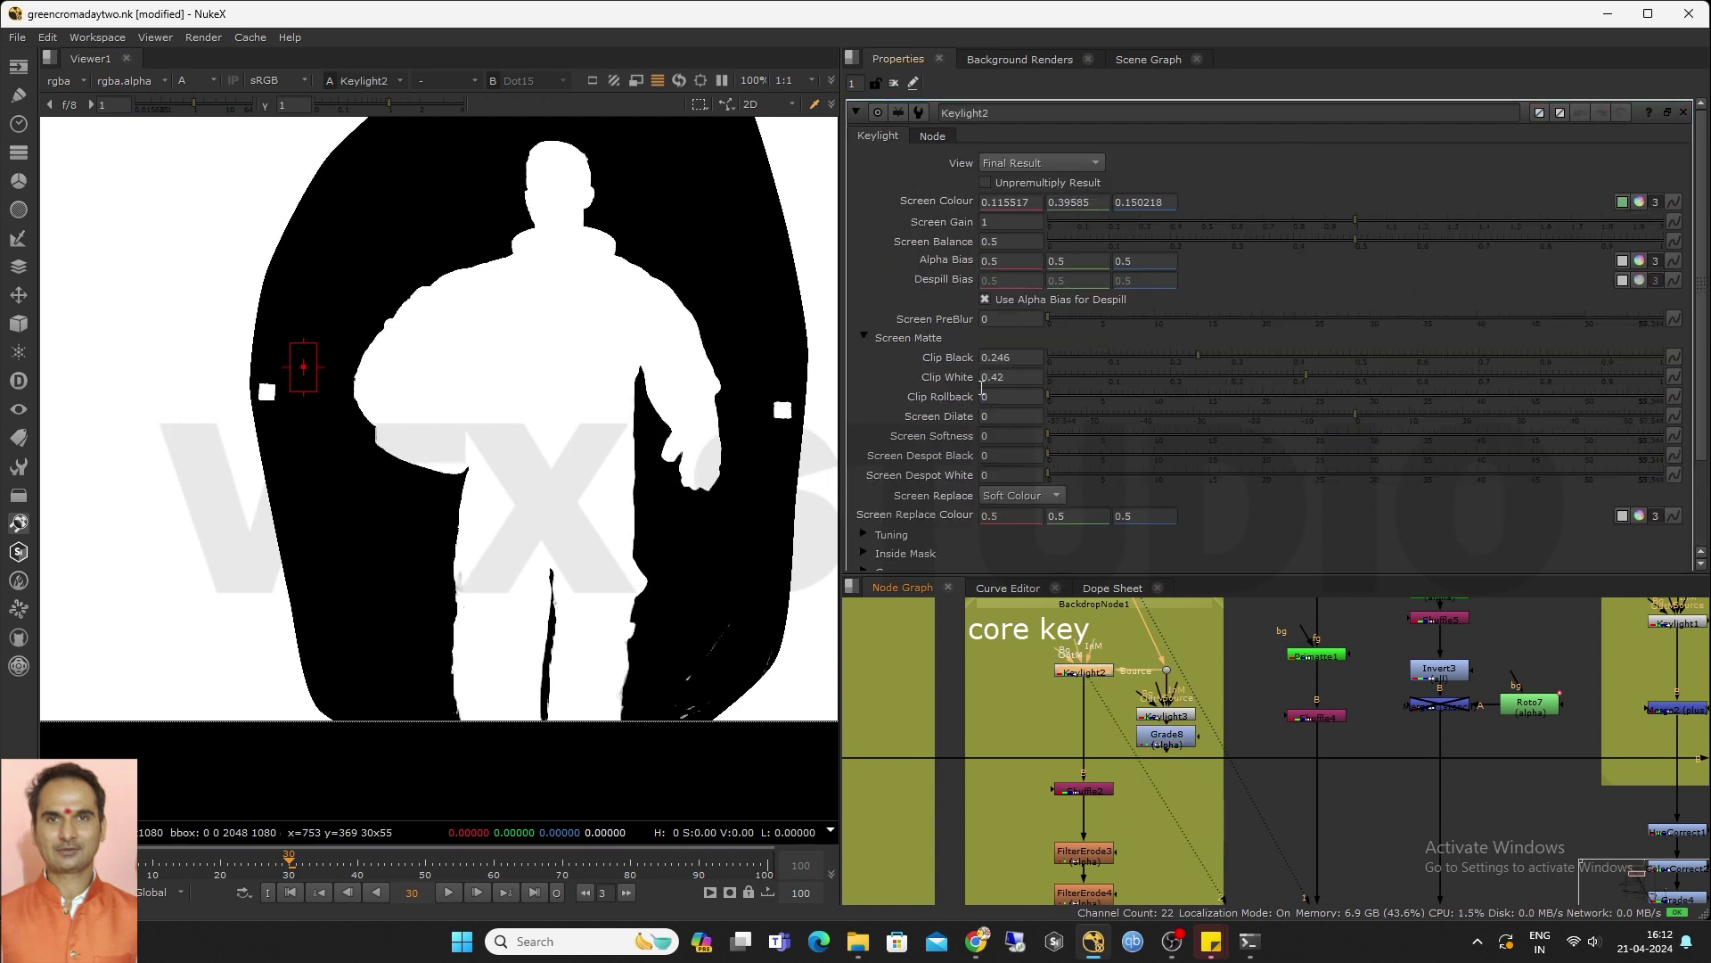
pyautogui.moveTo(1172, 716); pyautogui.dragTo(1171, 705)
pyautogui.doubleClick(1171, 705)
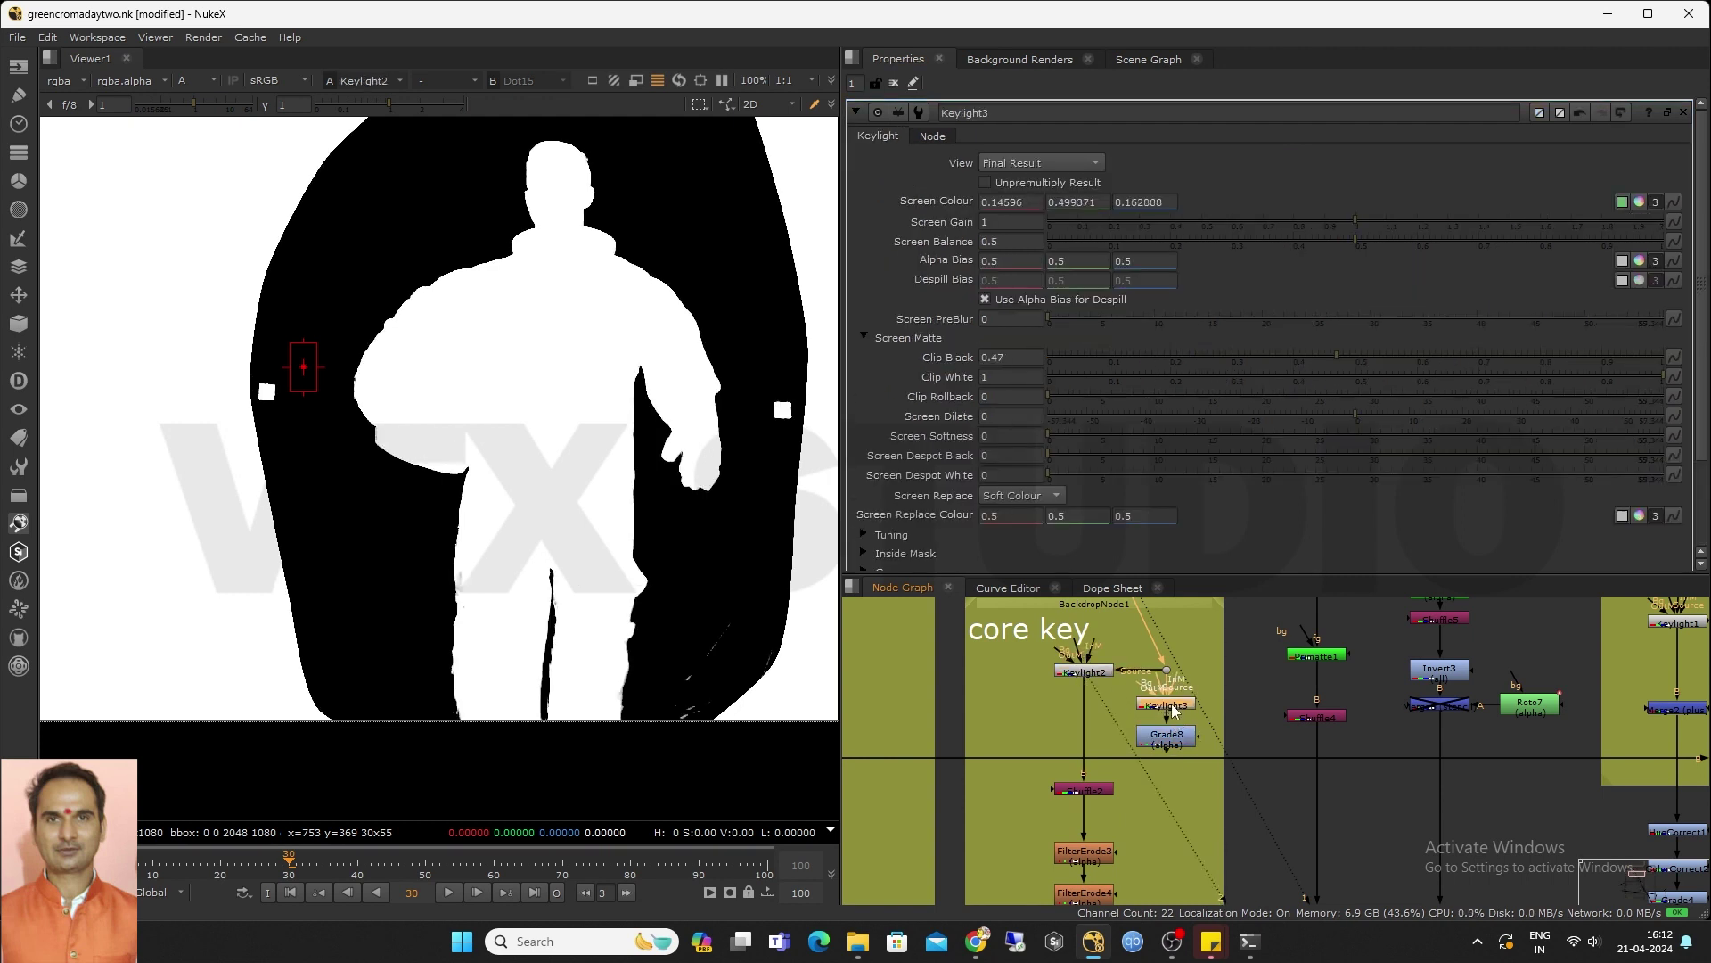
pyautogui.press('1')
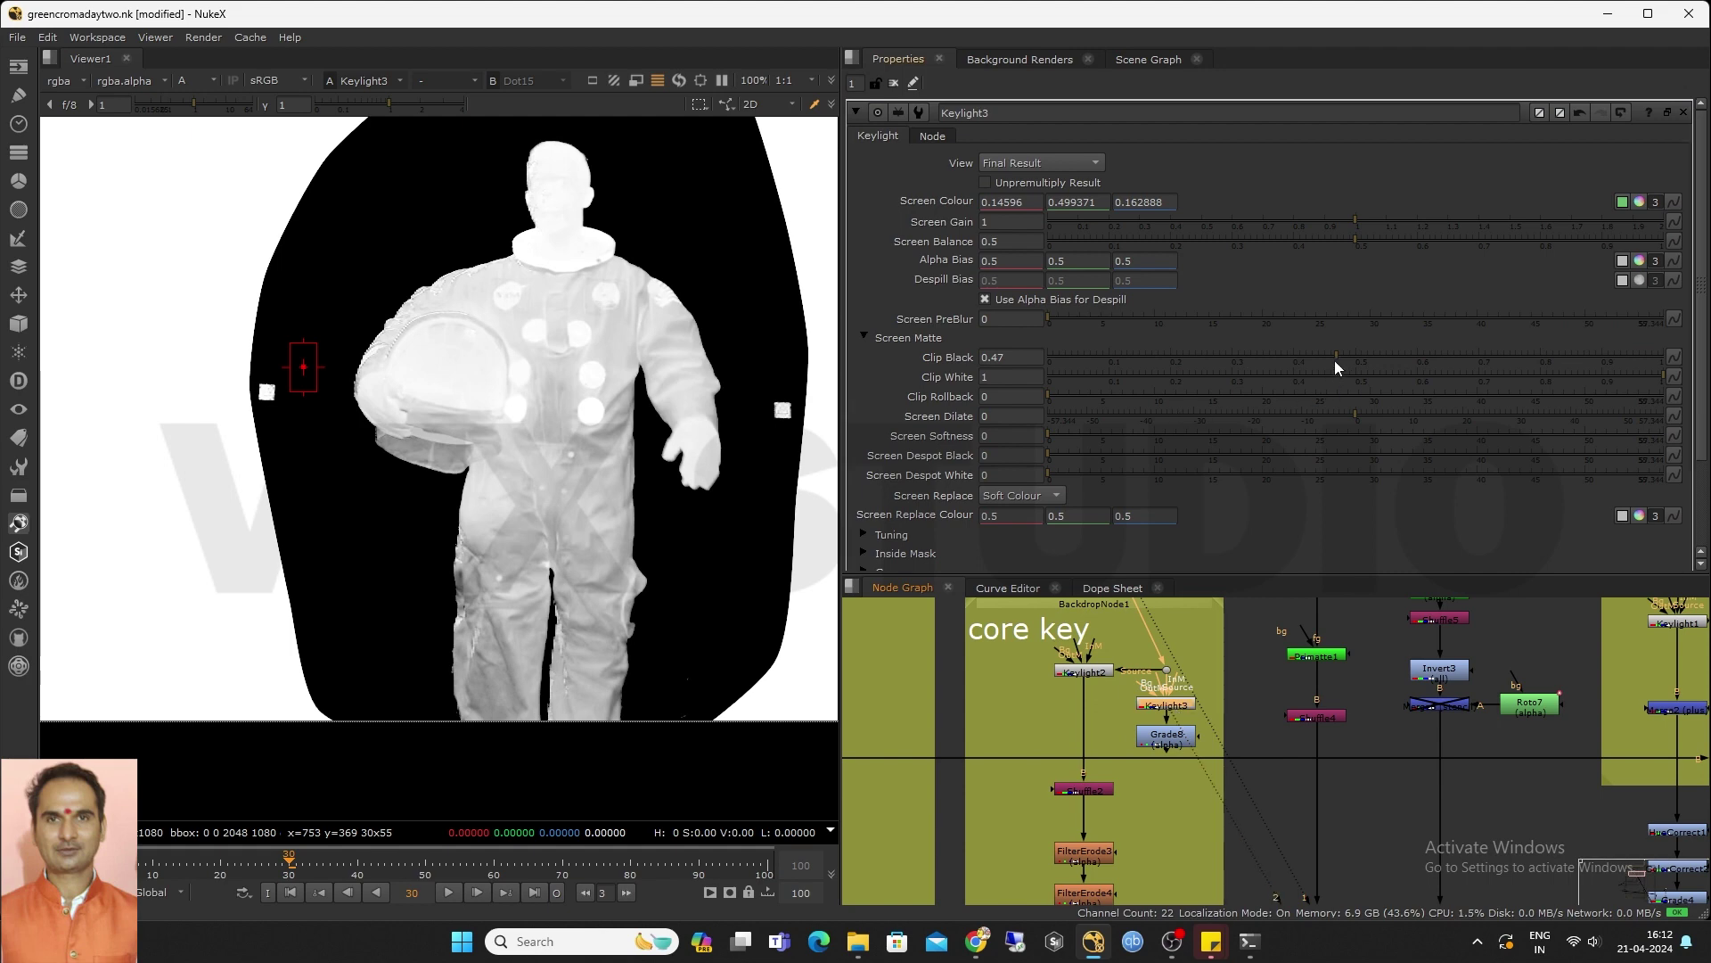
# Set Keylight3's Clip Black to 0.49 and Clip White to 0.51, and move it with Grade8 lower in the core key backdrop
pyautogui.moveTo(1337, 356)
pyautogui.mouseDown()
pyautogui.moveTo(1381, 355)
pyautogui.moveTo(1248, 366)
pyautogui.moveTo(1371, 365)
pyautogui.moveTo(1350, 367)
pyautogui.mouseUp()
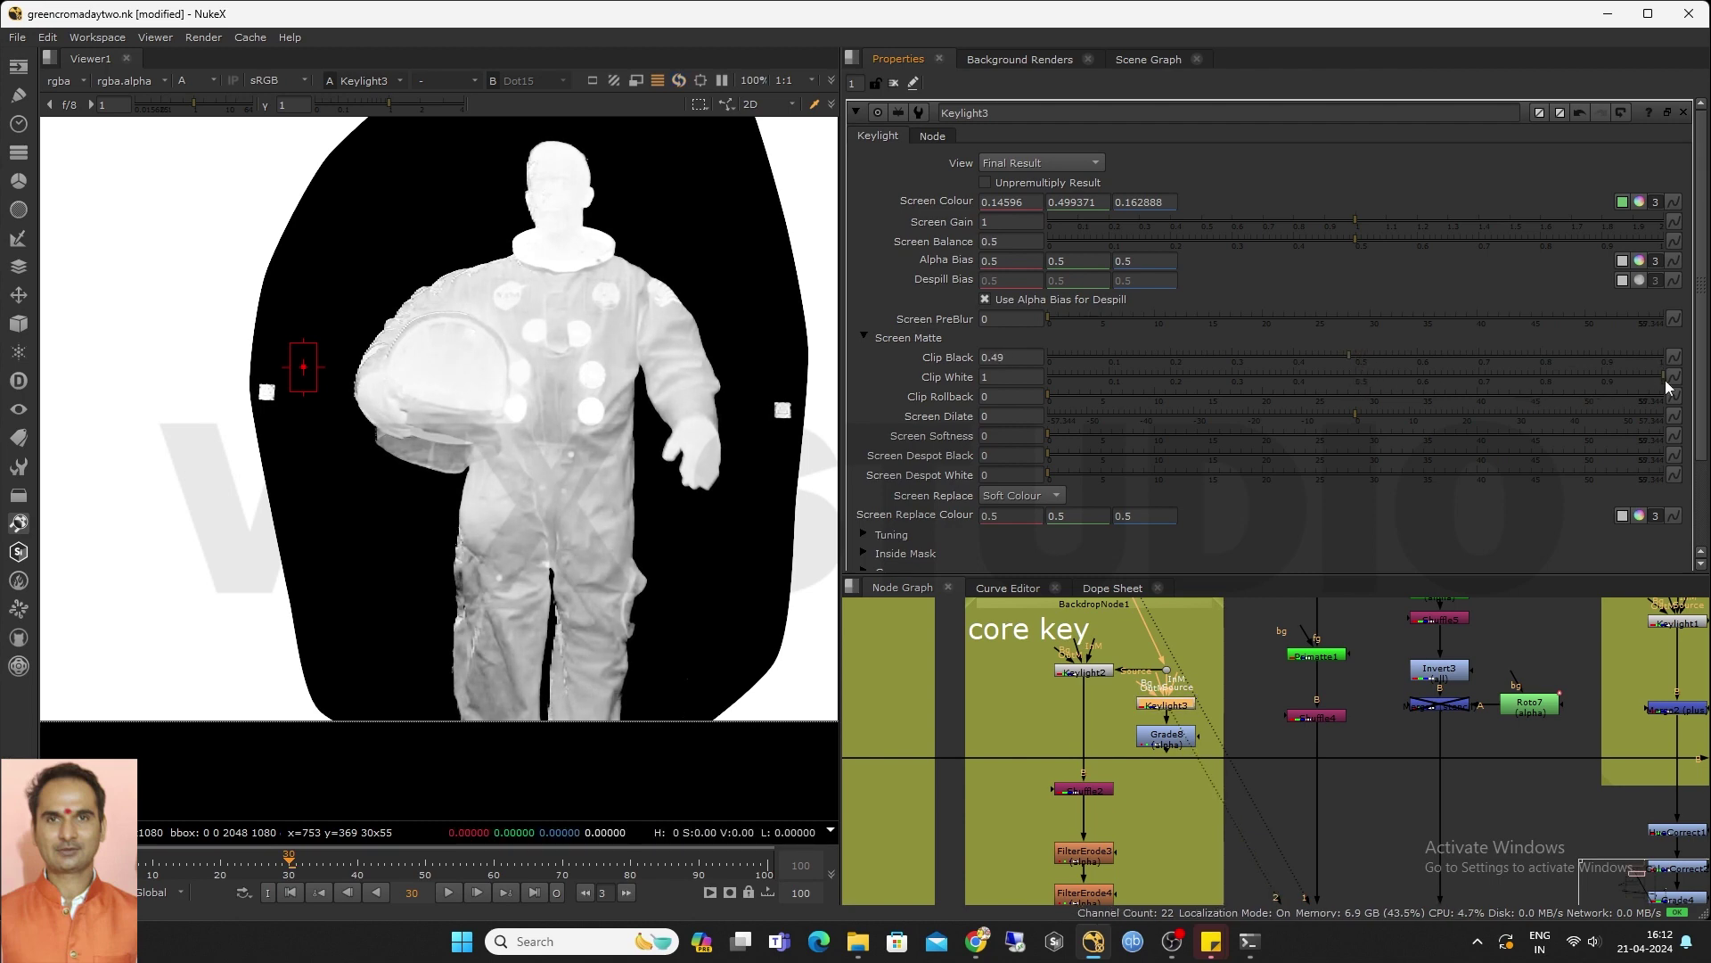
pyautogui.moveTo(1662, 377); pyautogui.dragTo(1361, 412)
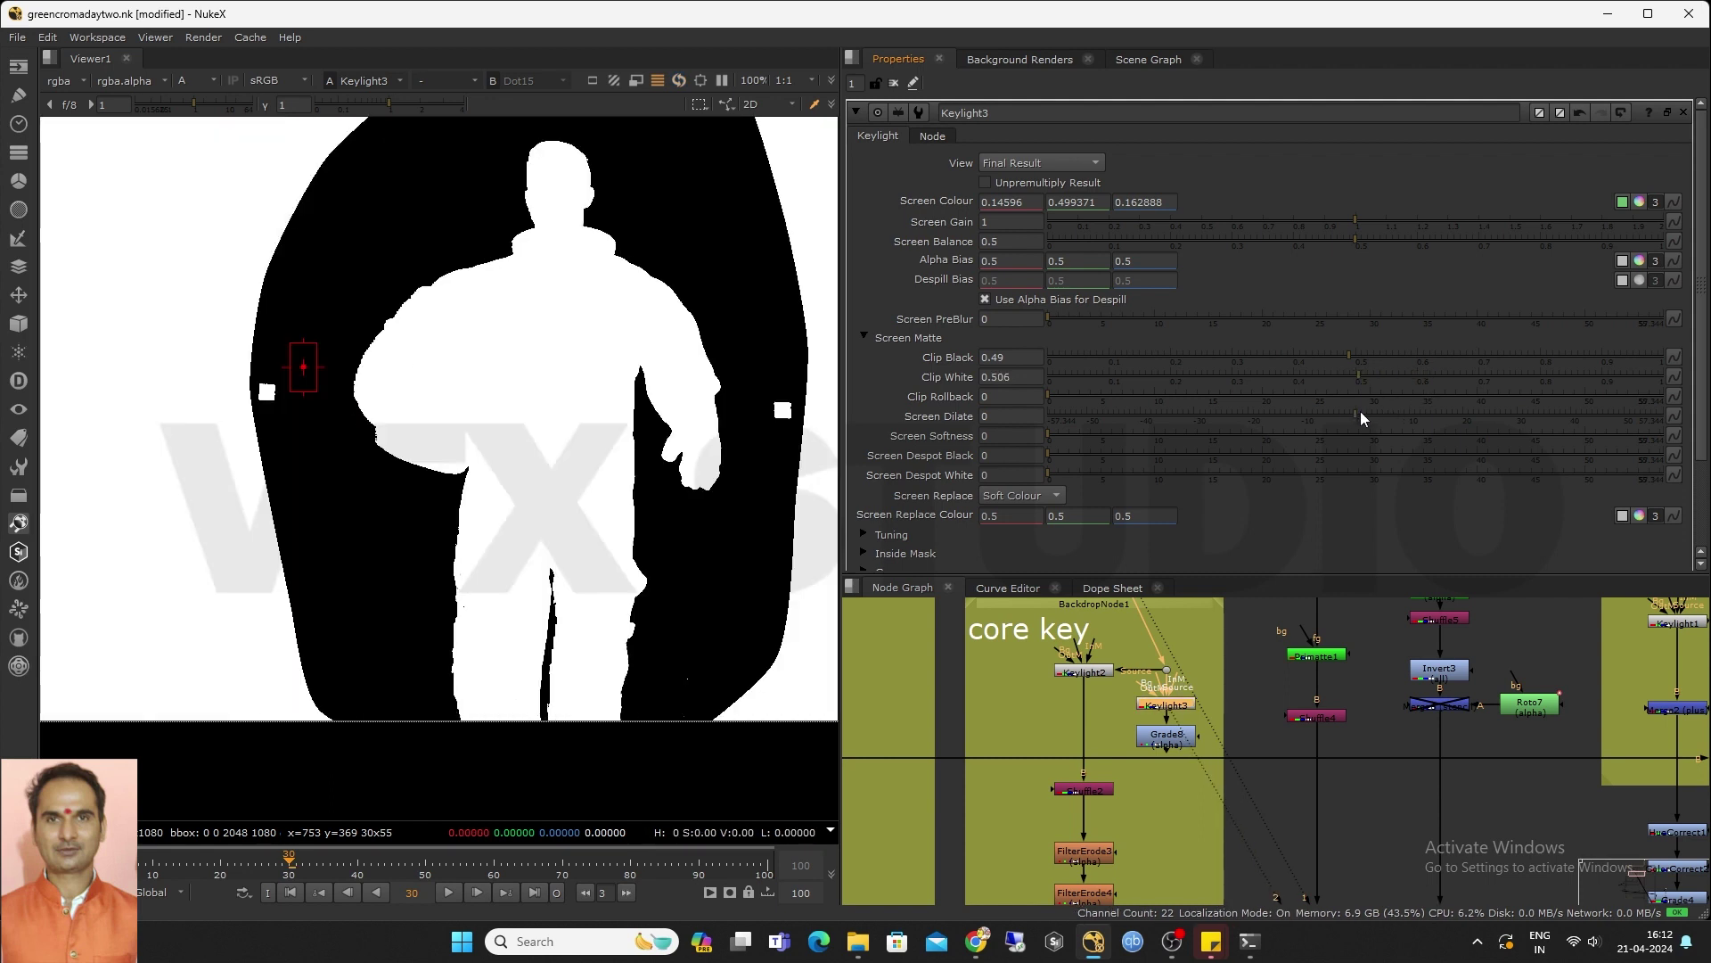
pyautogui.scroll(-2, 489, 433)
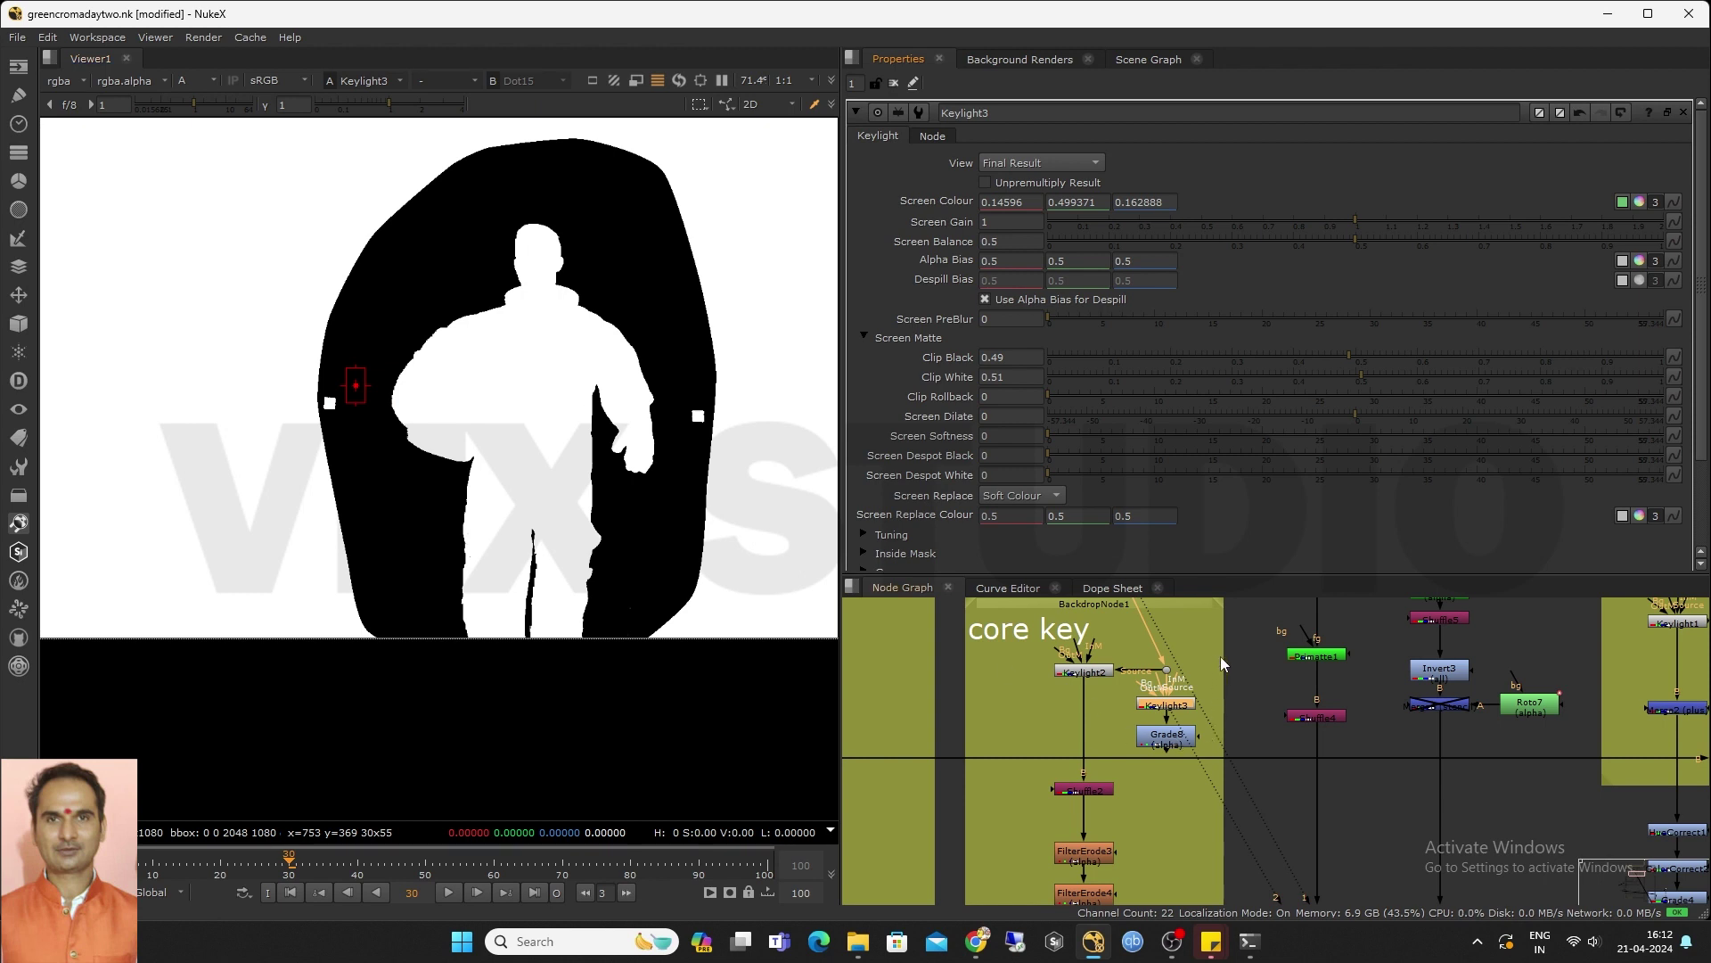
pyautogui.moveTo(1128, 690); pyautogui.dragTo(1193, 858)
pyautogui.scroll(-3, 1186, 766)
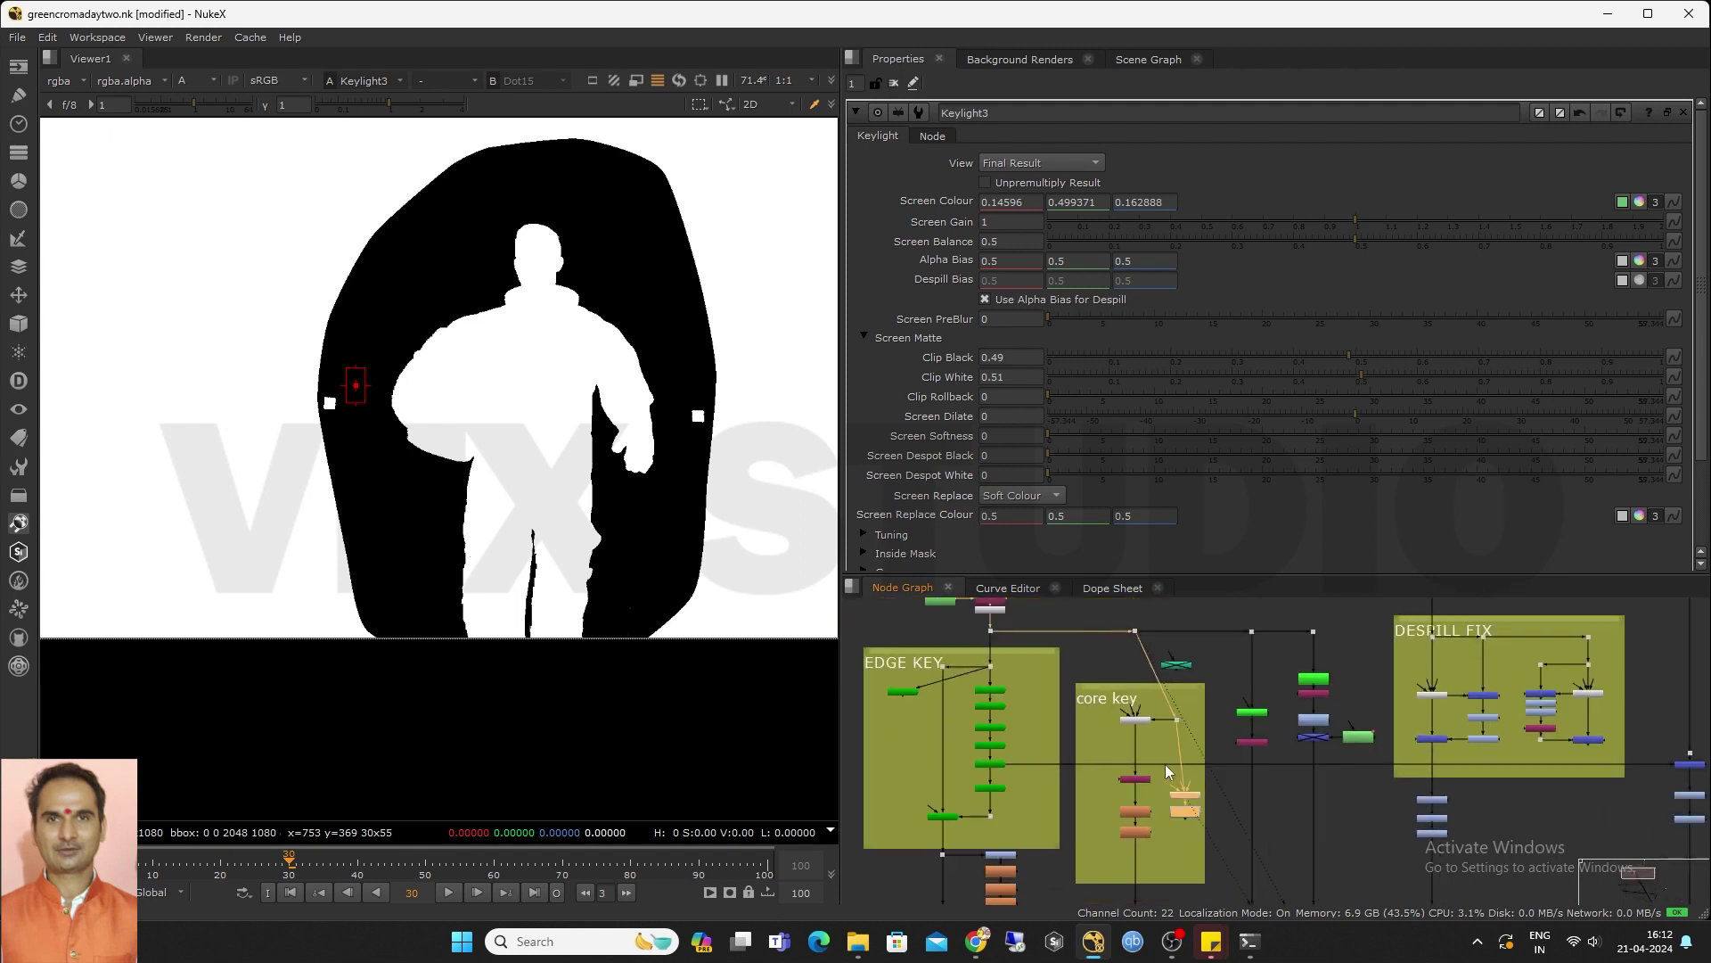
# Compare the edge key's IBKGizmo matte with Keylight2's core matte, sampling a small area on the astronaut's shoulder edge
pyautogui.scroll(2, 961, 816)
pyautogui.click(939, 816)
pyautogui.press('1')
pyautogui.scroll(1, 534, 517)
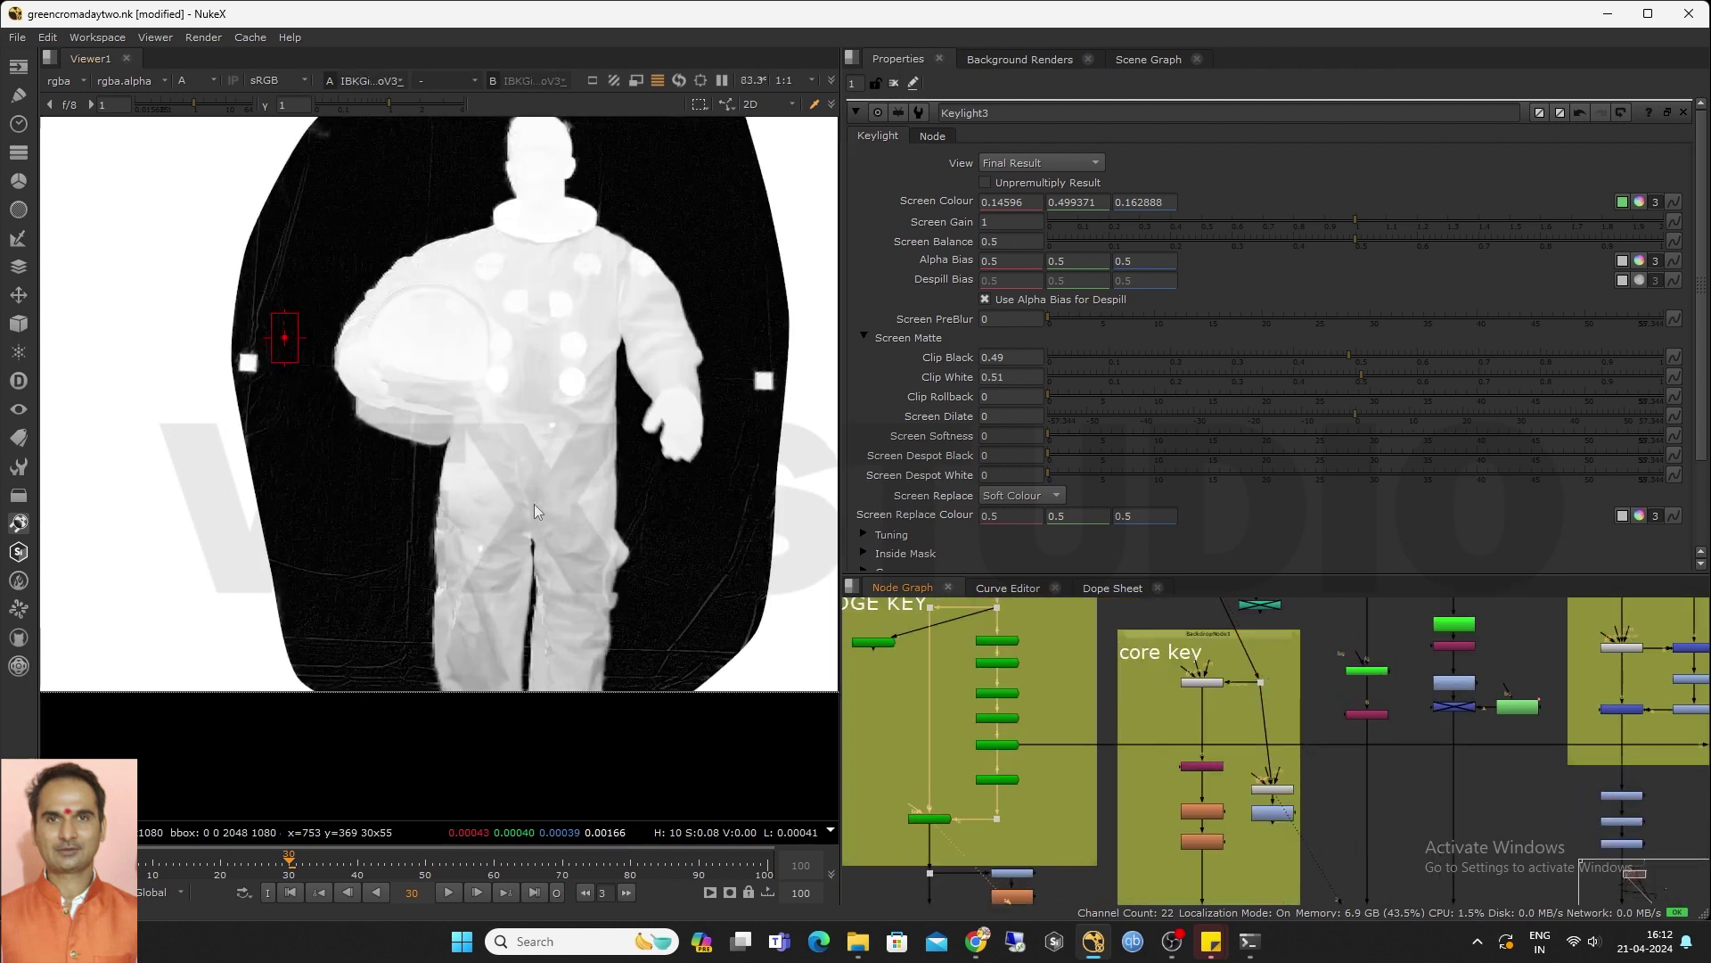
pyautogui.click(1205, 681)
pyautogui.press('1')
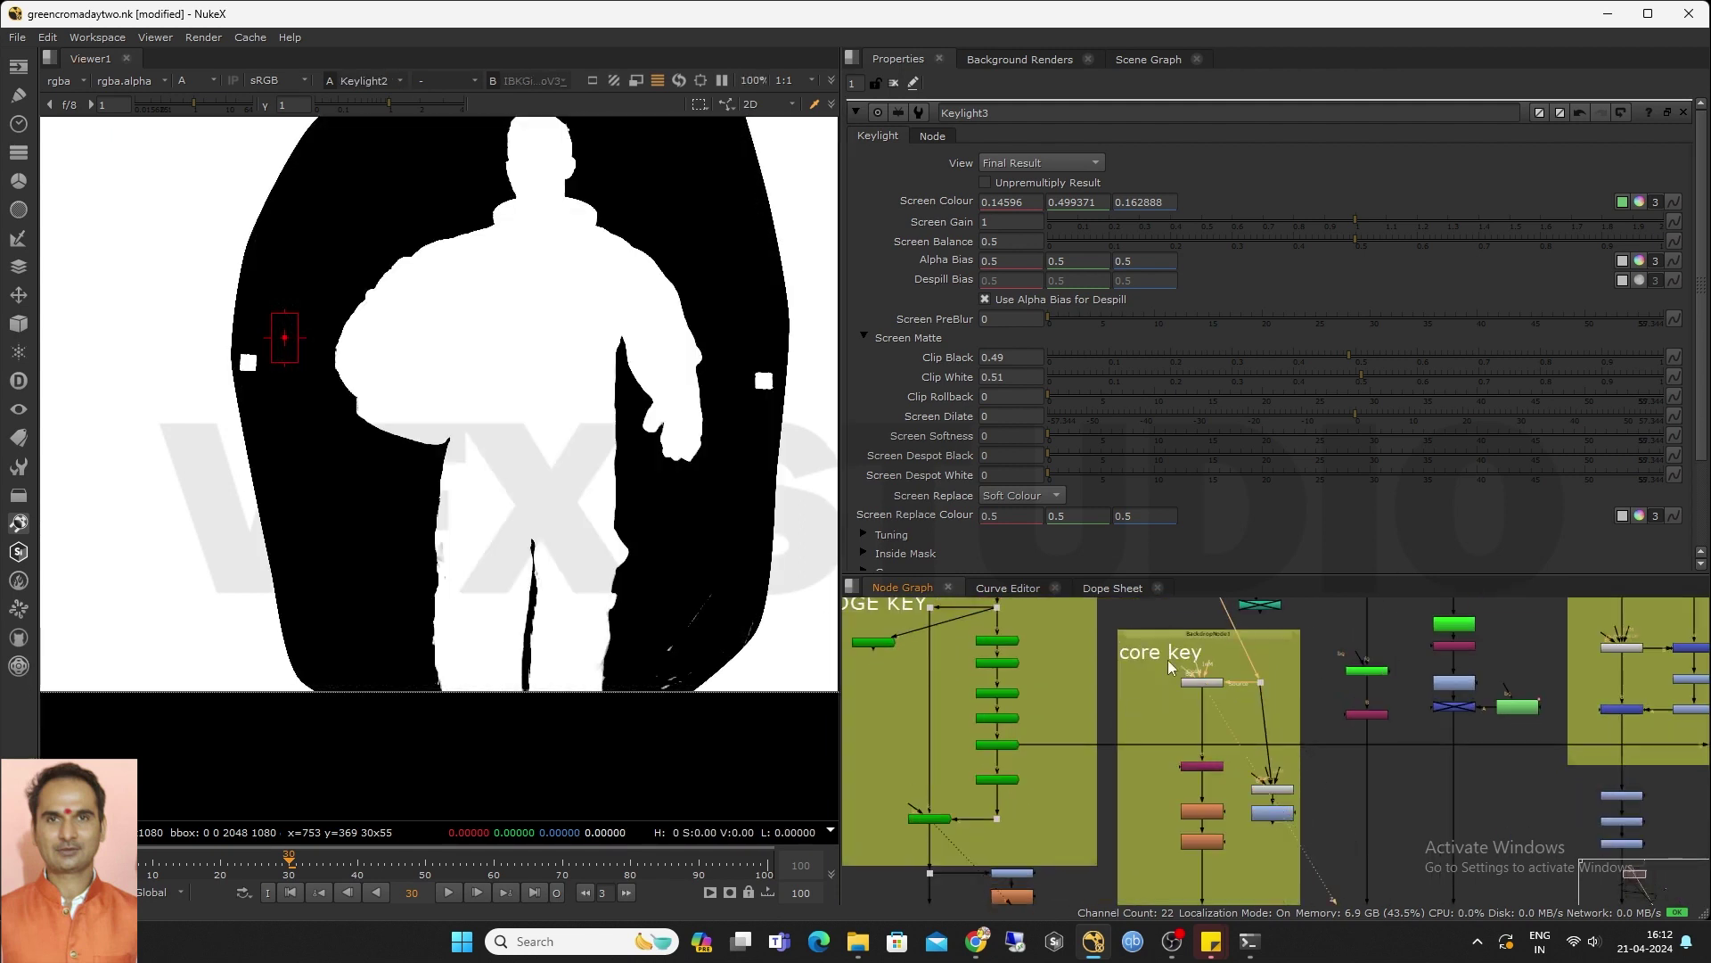
pyautogui.scroll(10, 334, 310)
pyautogui.keyDown('ctrl'); pyautogui.keyDown('shift'); pyautogui.moveTo(312, 289); pyautogui.dragTo(354, 318); pyautogui.keyUp('shift'); pyautogui.keyUp('ctrl')
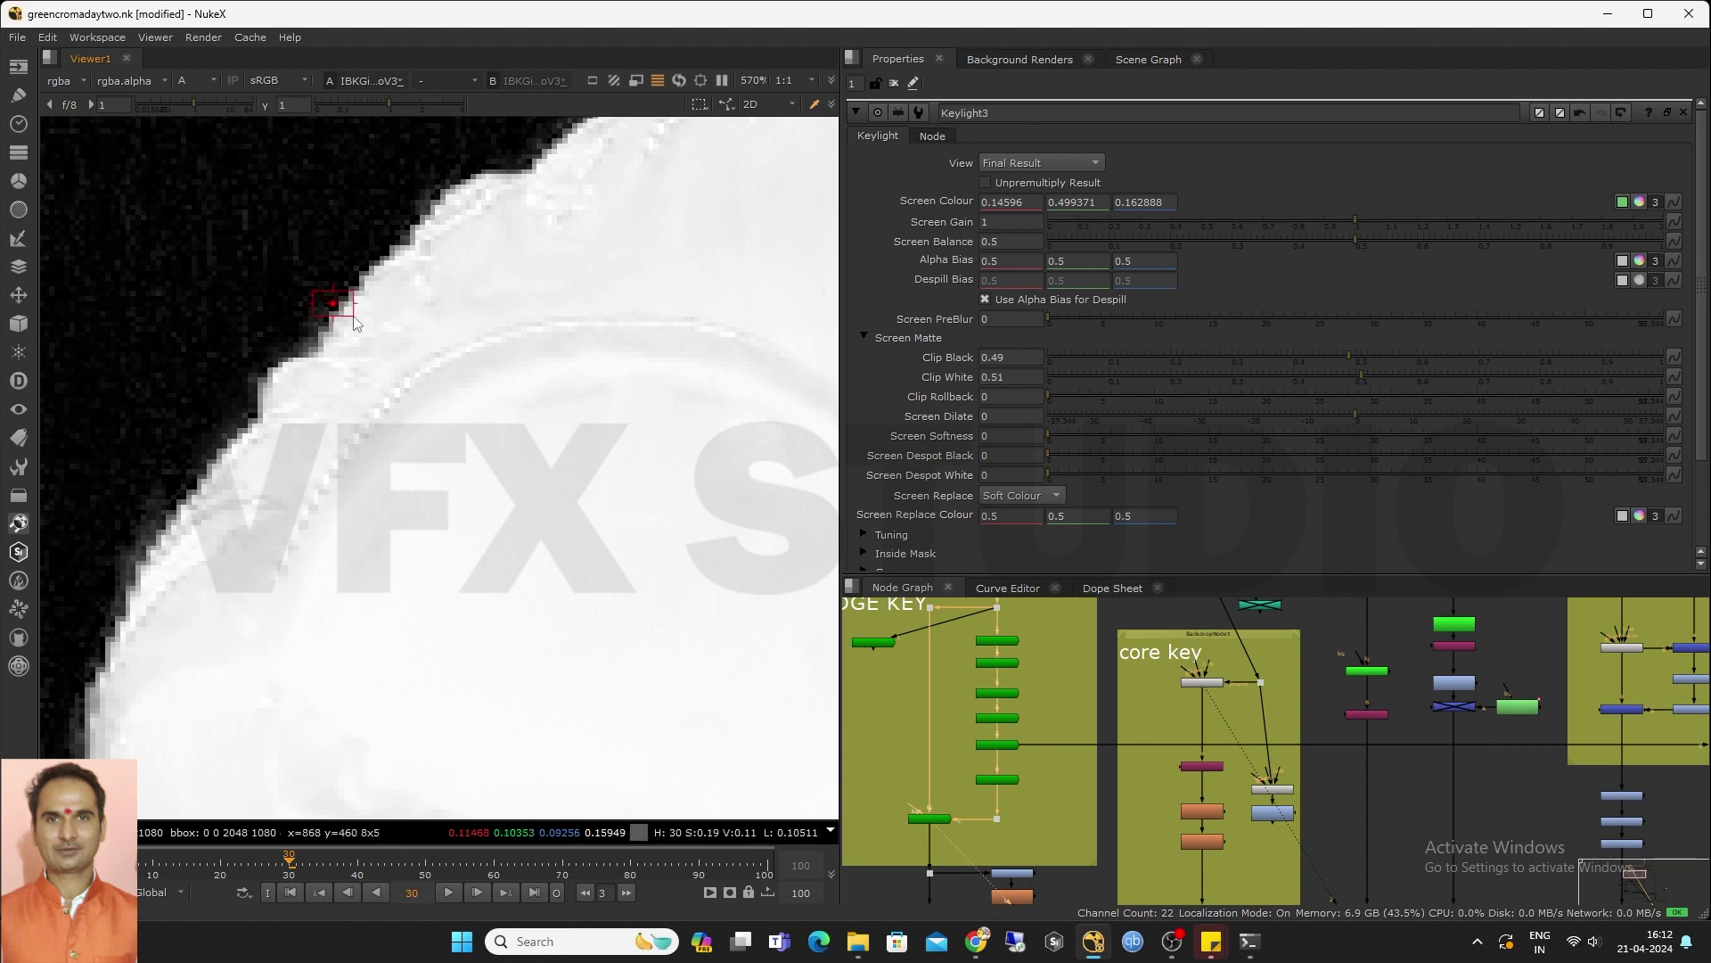
pyautogui.press('2')
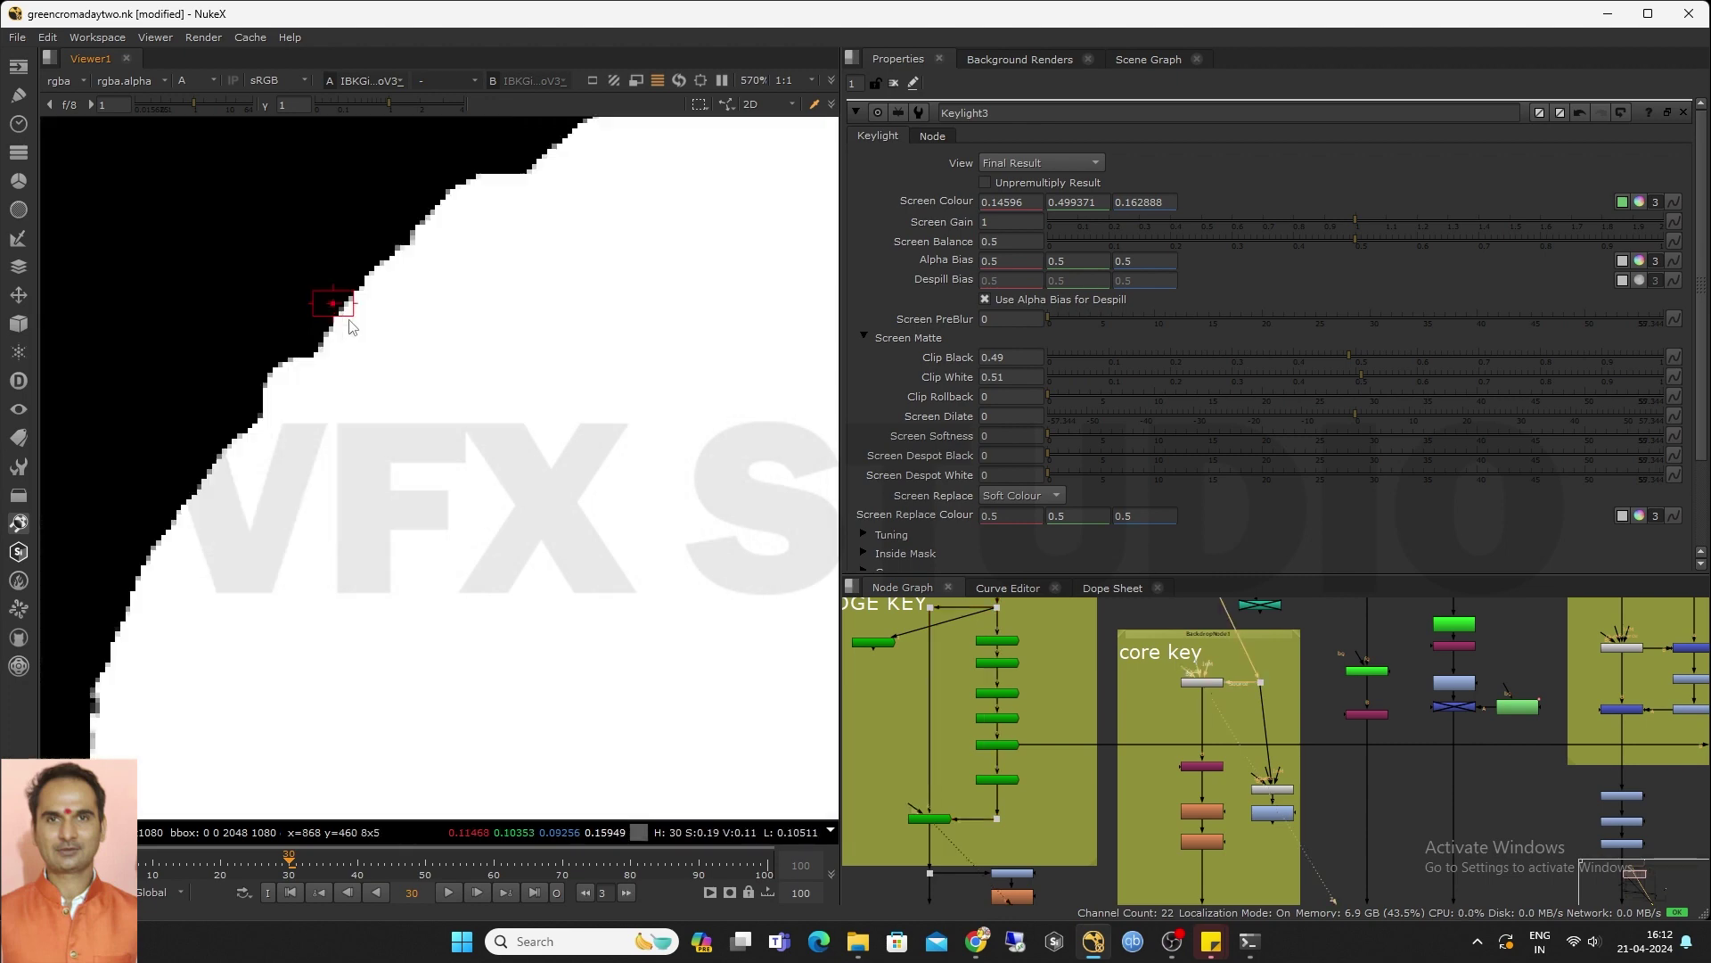
# Move Shuffle2 closer to Keylight2, open its channel routing and show its output in the viewer
pyautogui.moveTo(1220, 800); pyautogui.dragTo(1208, 762, button='middle')
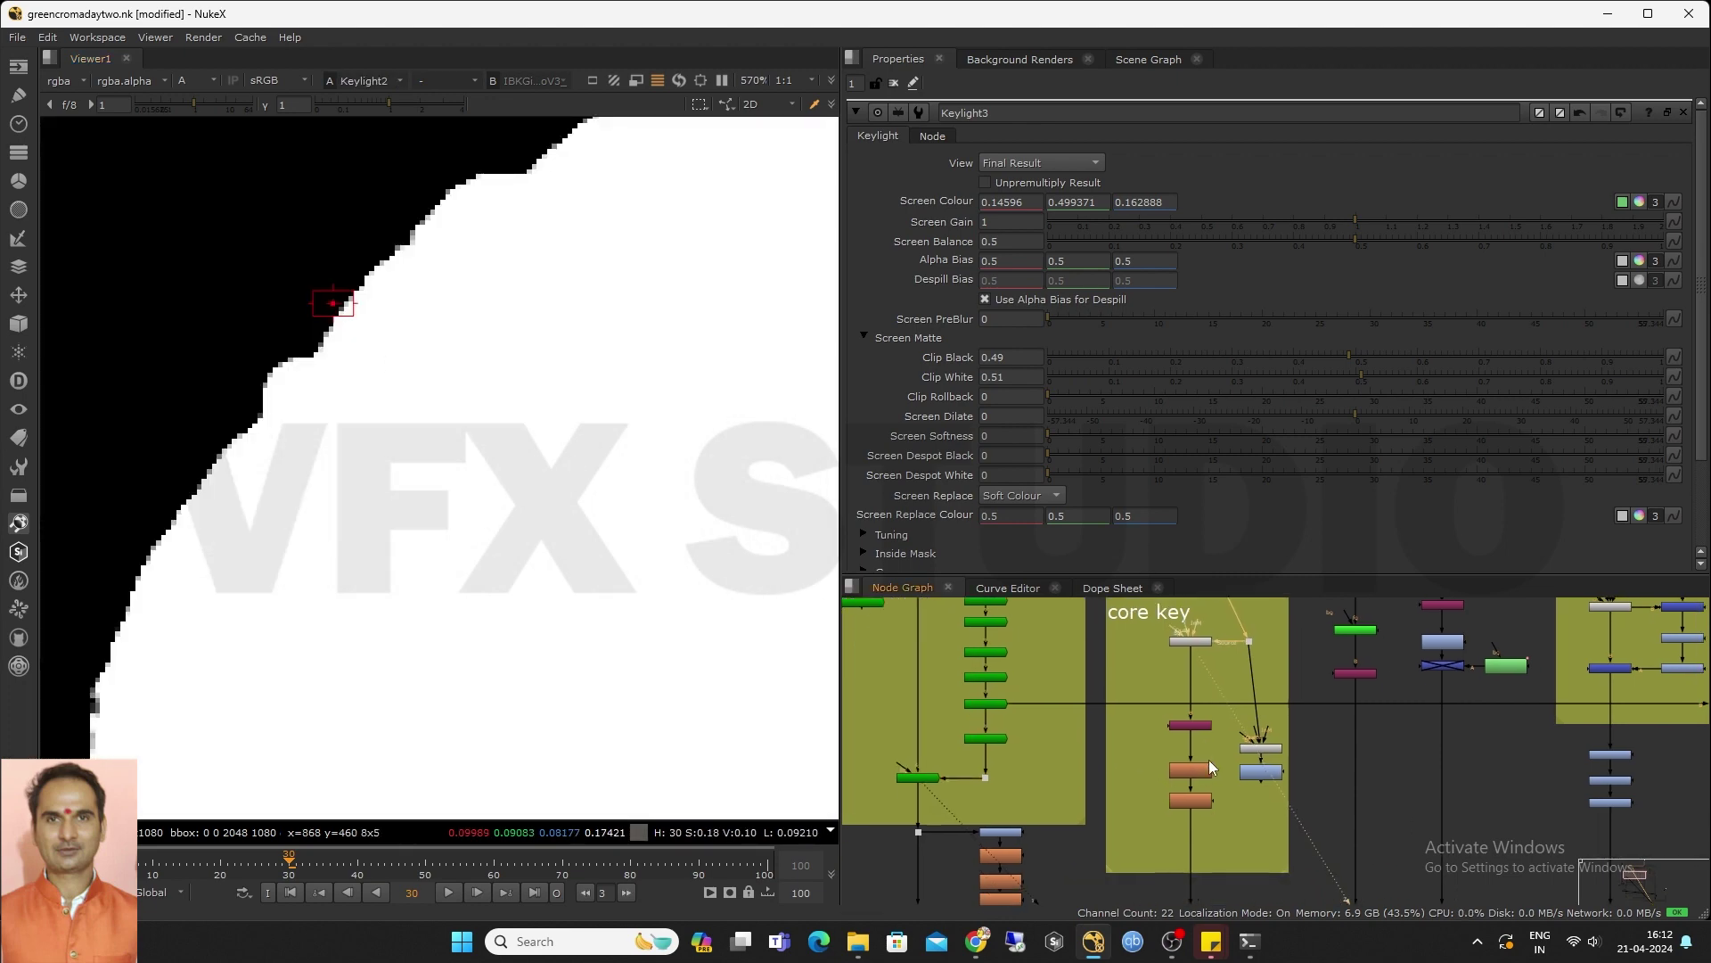
pyautogui.scroll(3, 1195, 724)
pyautogui.moveTo(1195, 725); pyautogui.dragTo(1193, 662)
pyautogui.moveTo(1111, 686); pyautogui.dragTo(1106, 724, button='middle')
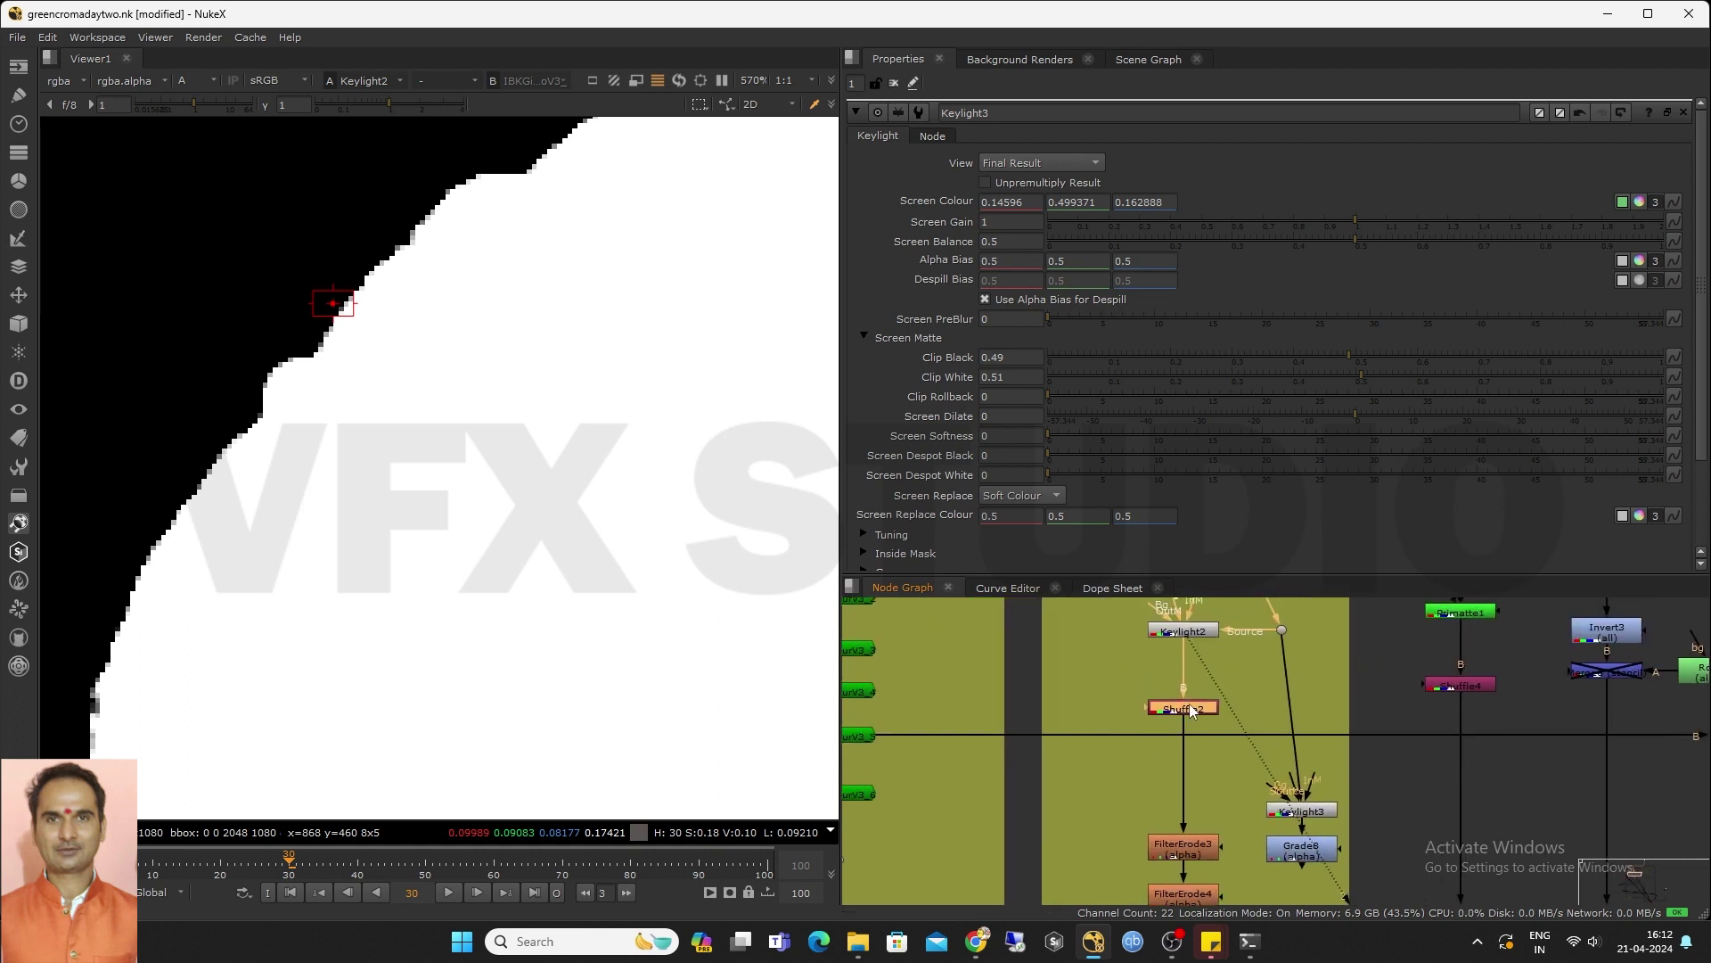
pyautogui.doubleClick(1189, 709)
pyautogui.press('2')
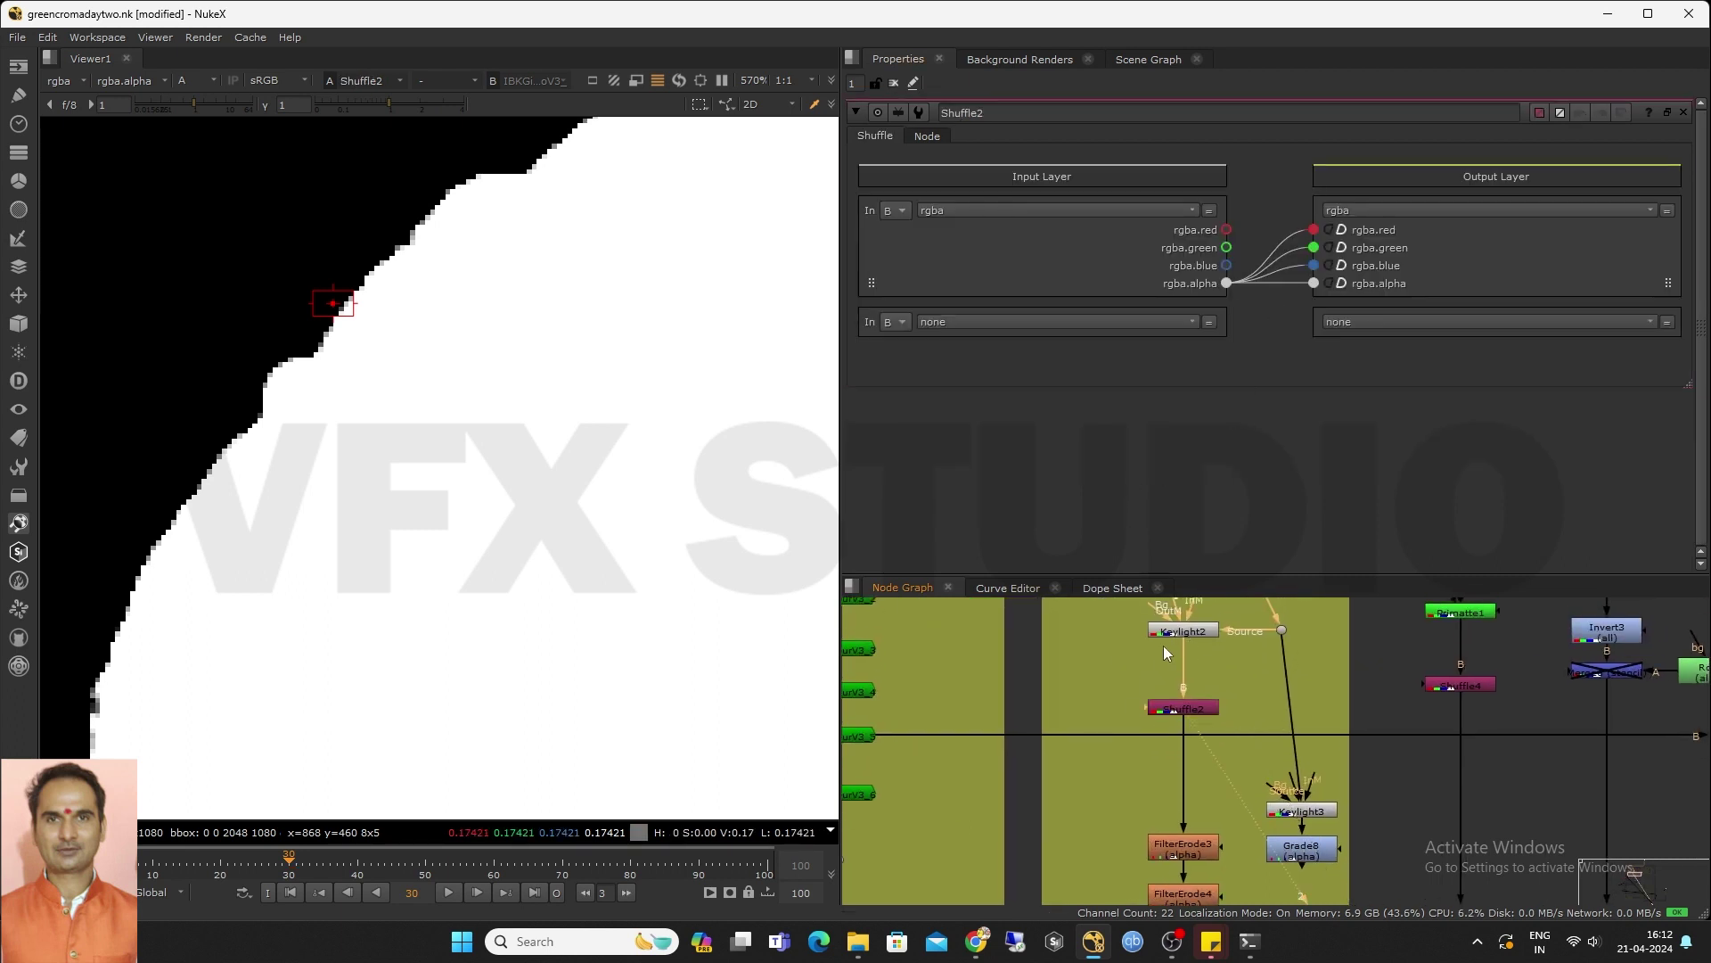
# Compare Keylight2's RGB image with the Shuffle2 output in the viewer
pyautogui.click(1183, 627)
pyautogui.press('2')
pyautogui.press('a')
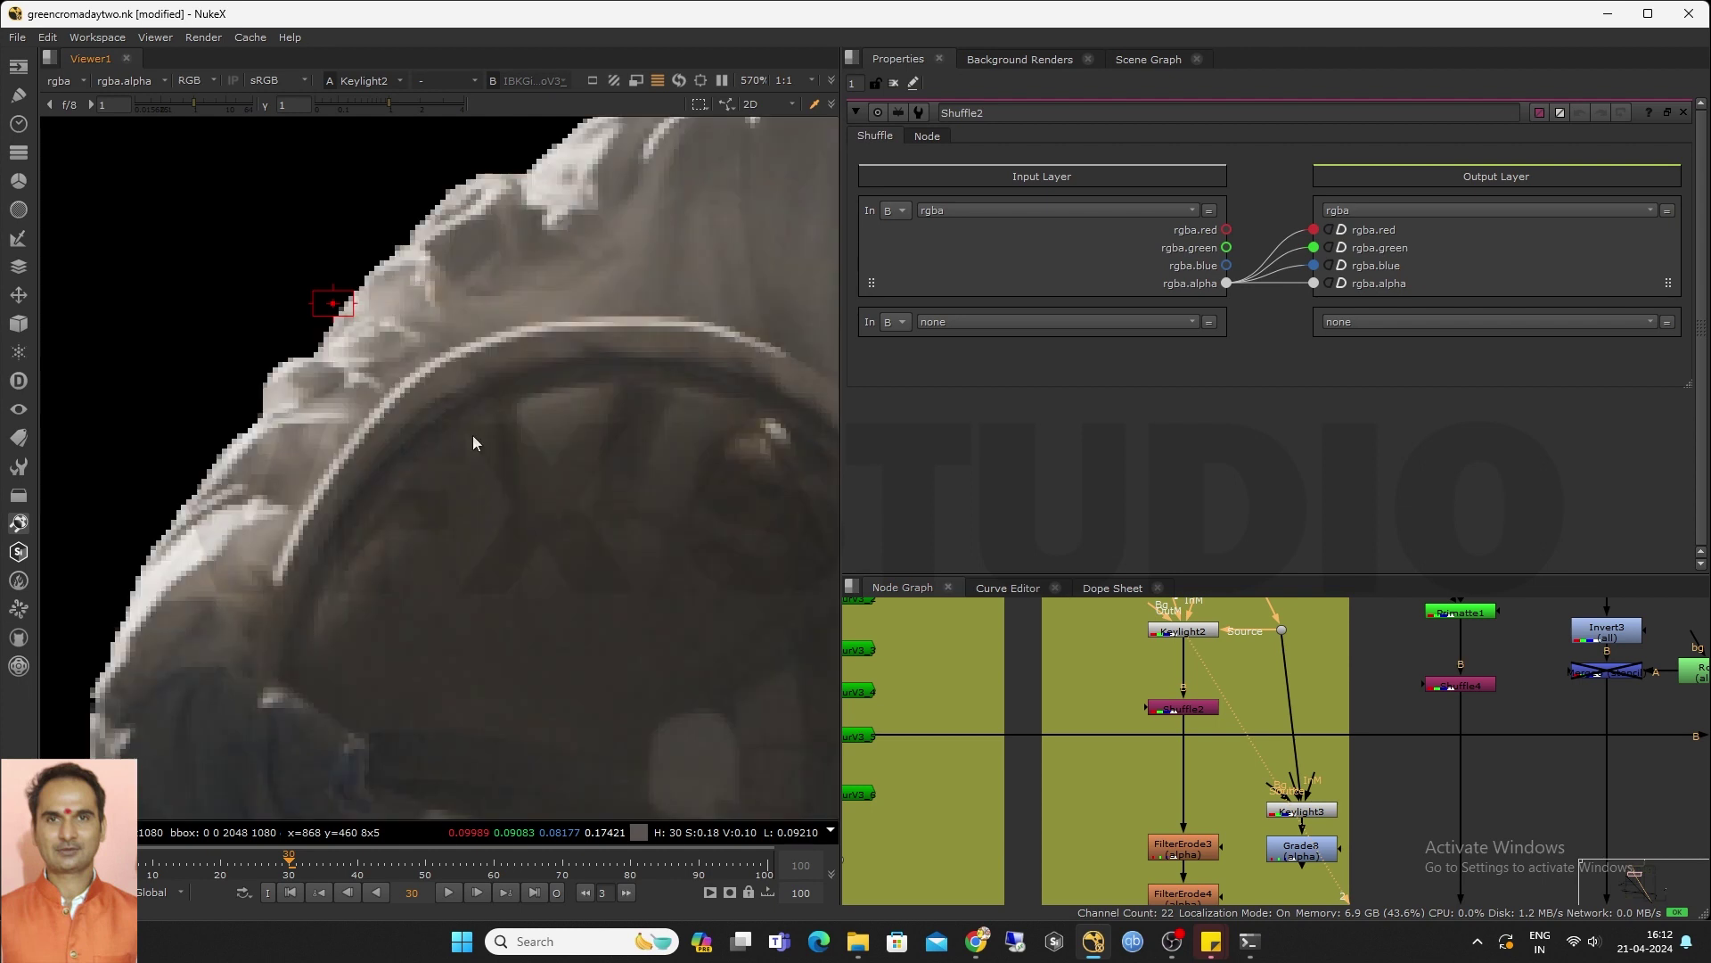
pyautogui.scroll(-5, 472, 435)
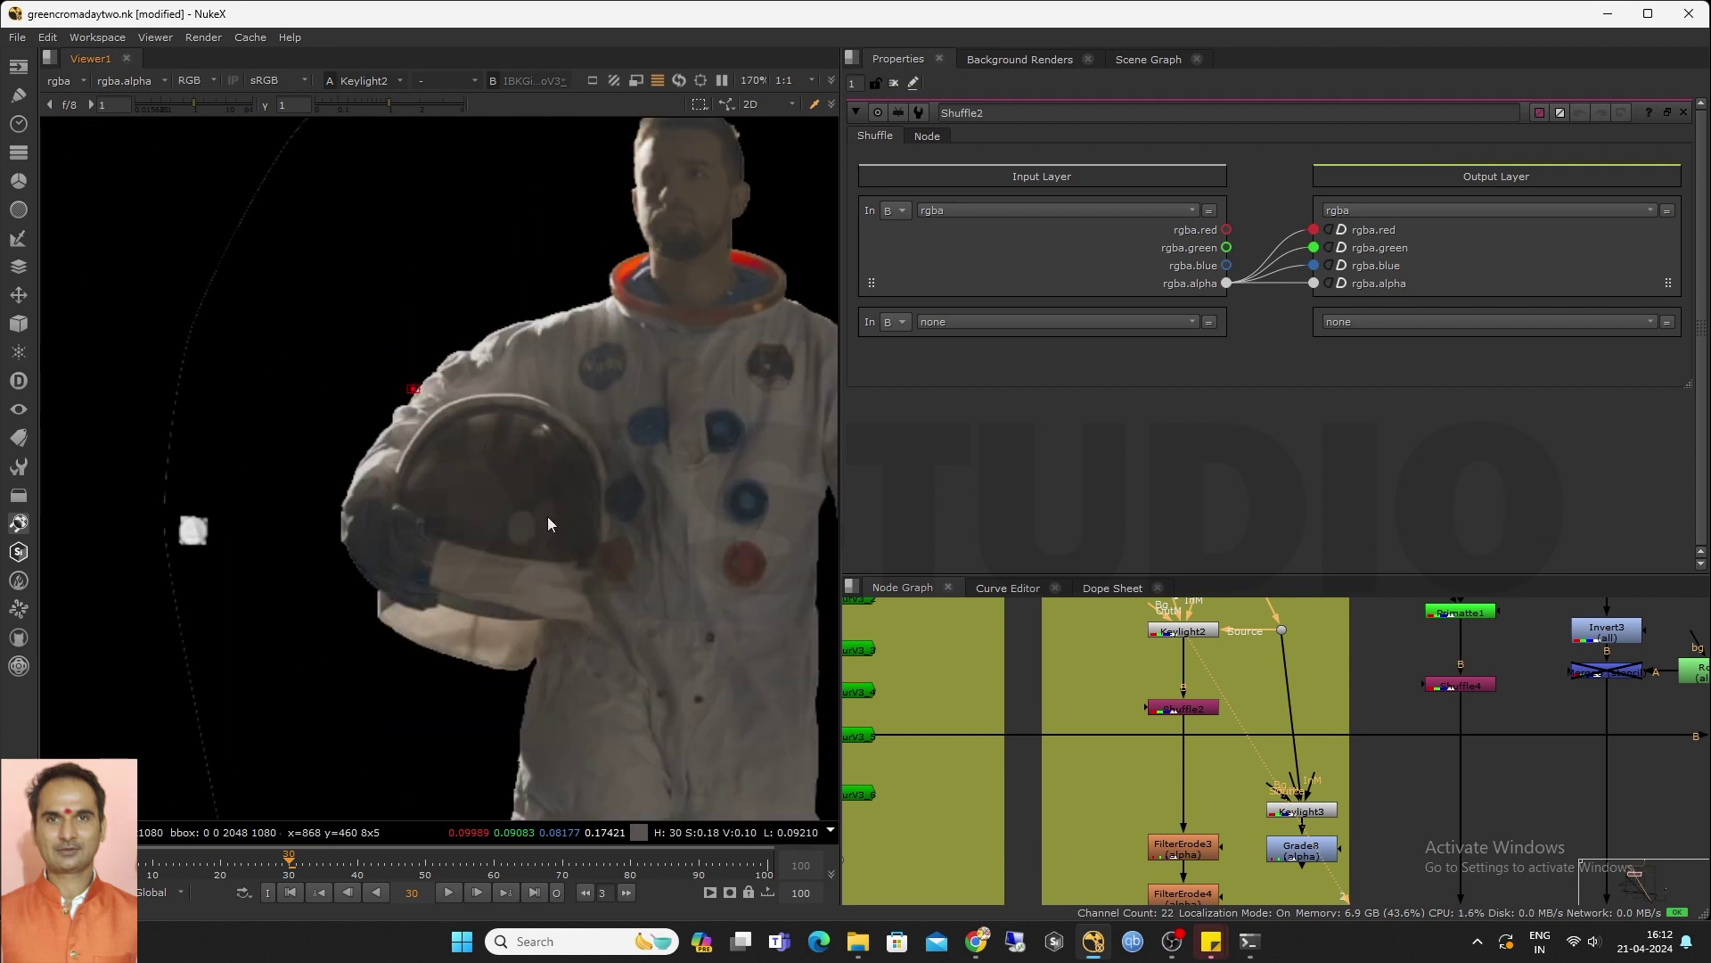
pyautogui.scroll(2, 1148, 704)
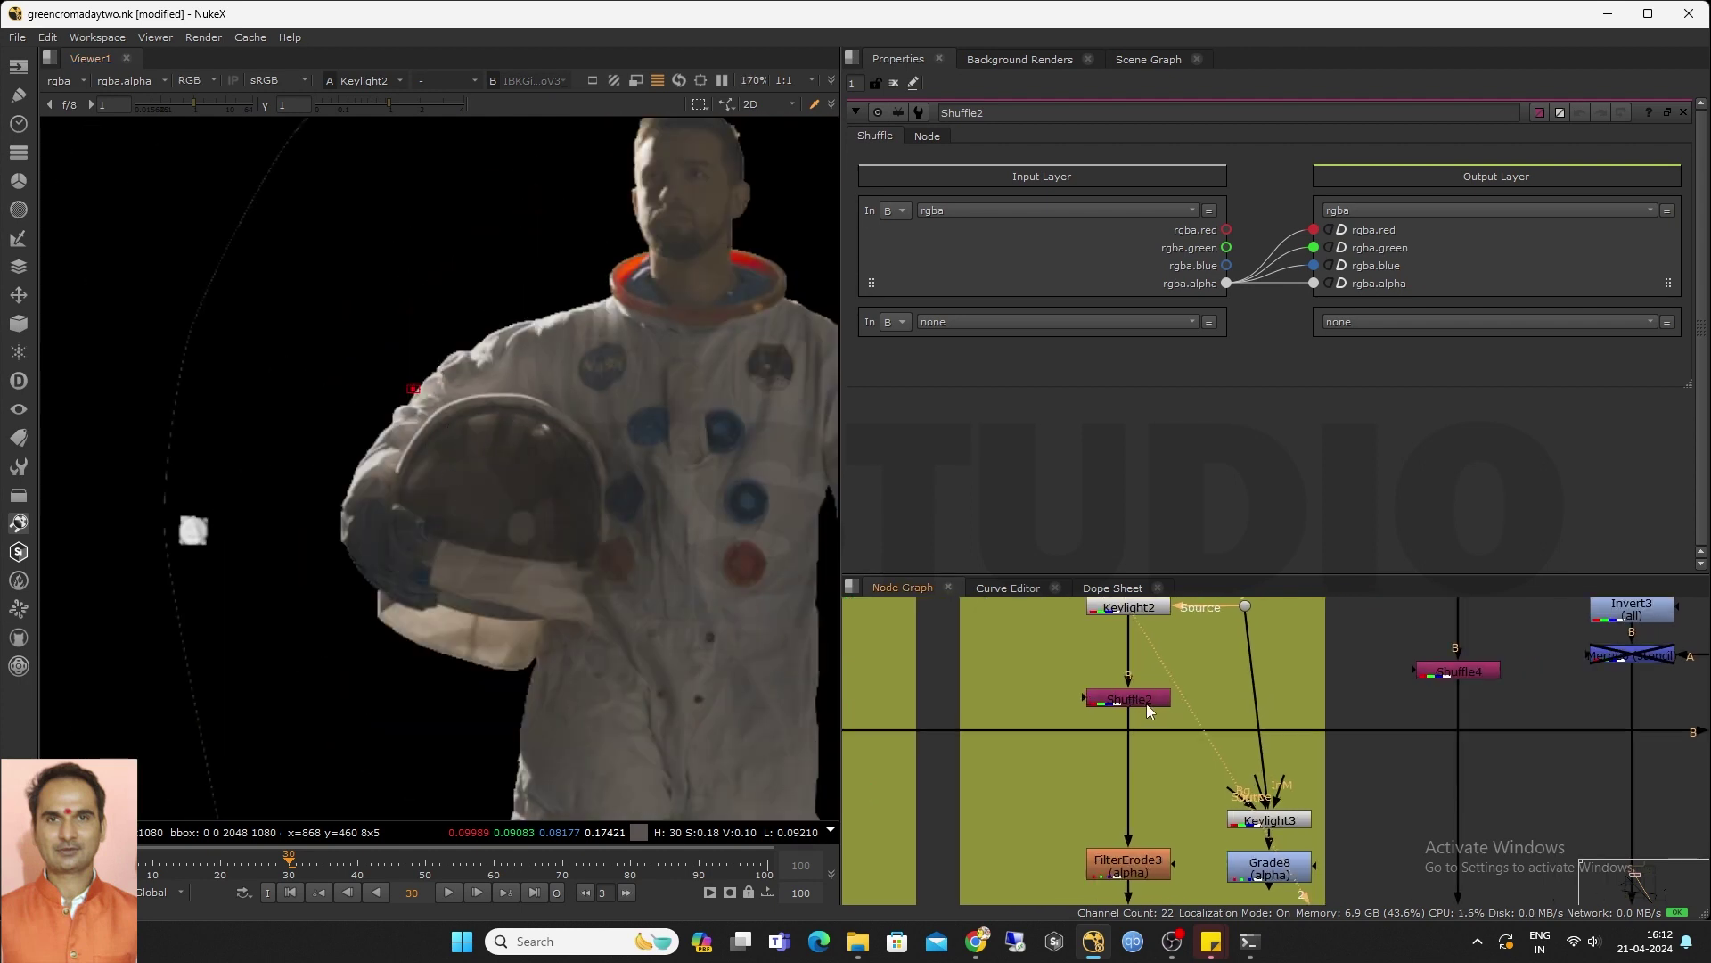
pyautogui.click(1145, 700)
pyautogui.press('1')
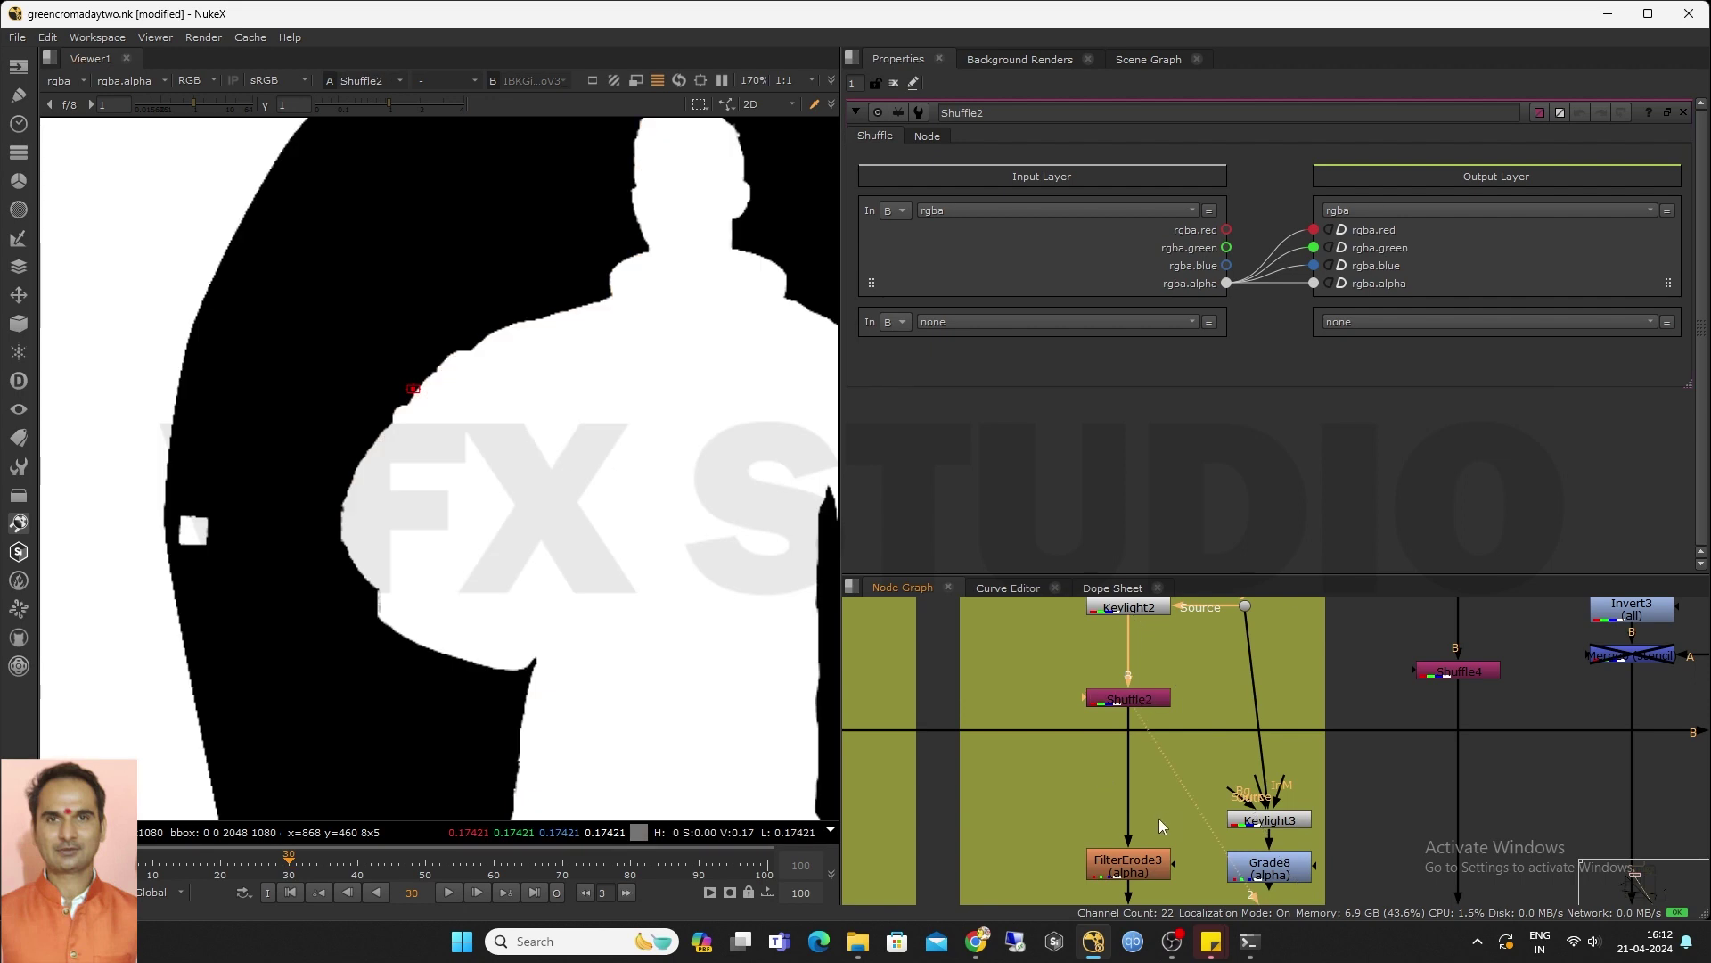
# Open FilterErode3's settings and move the node slightly higher above FilterErode4
pyautogui.moveTo(1133, 865); pyautogui.dragTo(1130, 770, button='middle')
pyautogui.scroll(3, 1130, 770)
pyautogui.doubleClick(1130, 770)
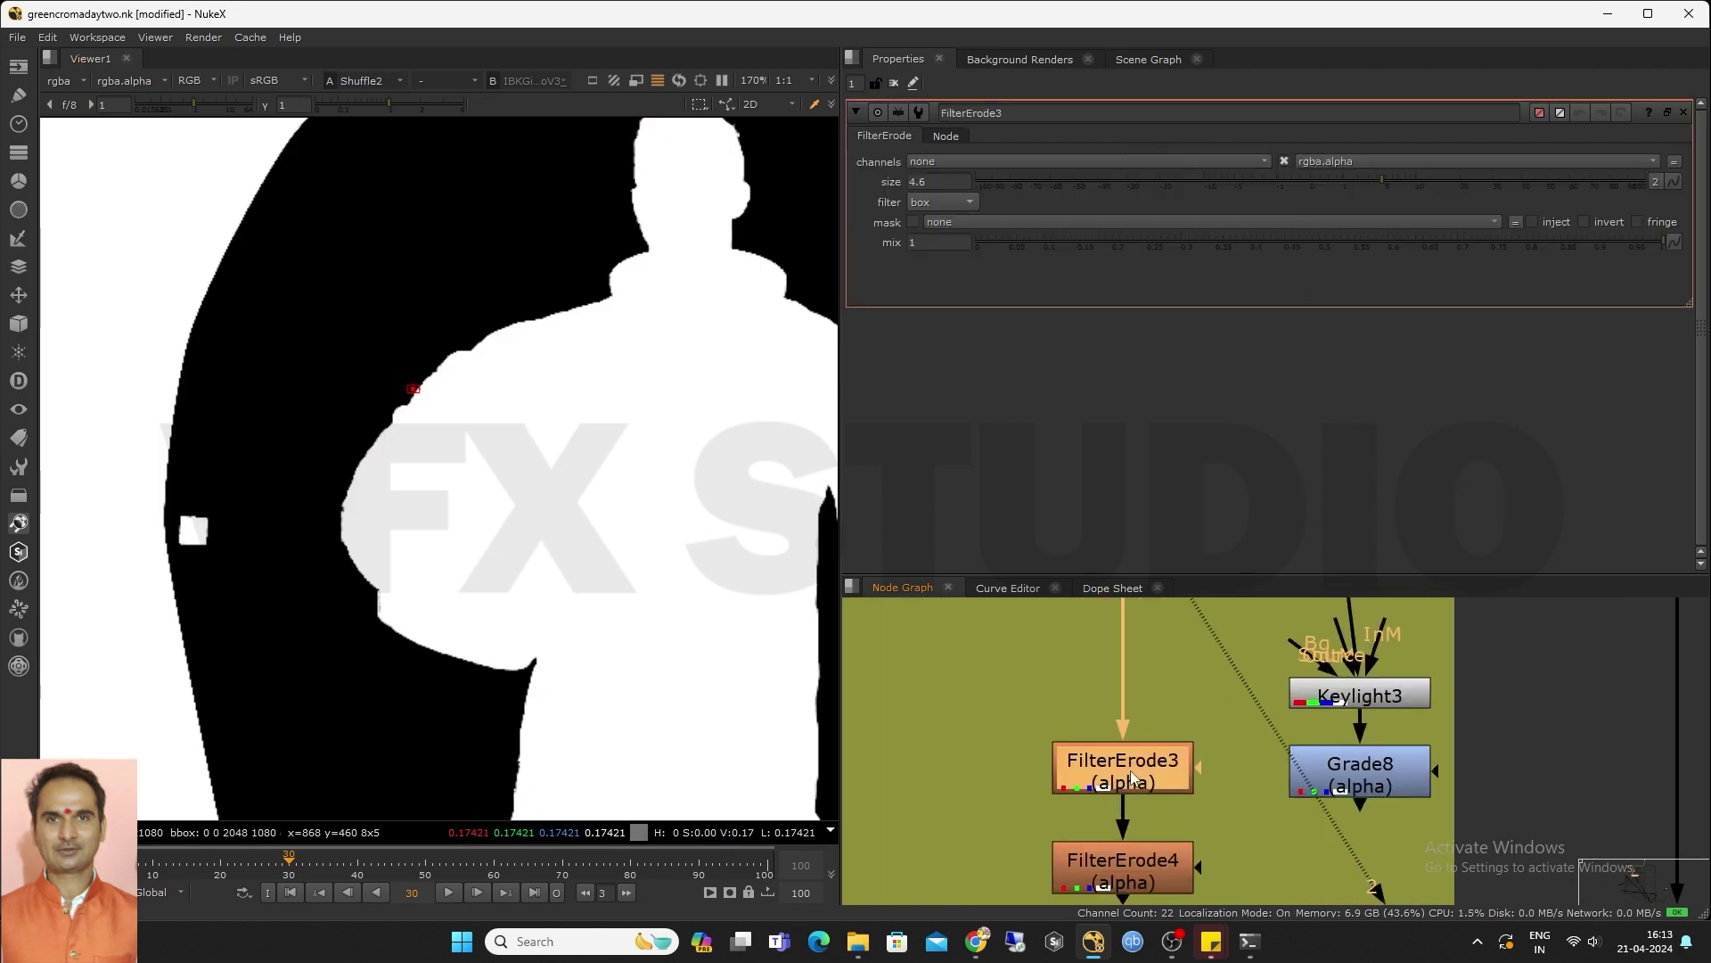
pyautogui.moveTo(1130, 772); pyautogui.dragTo(1132, 753)
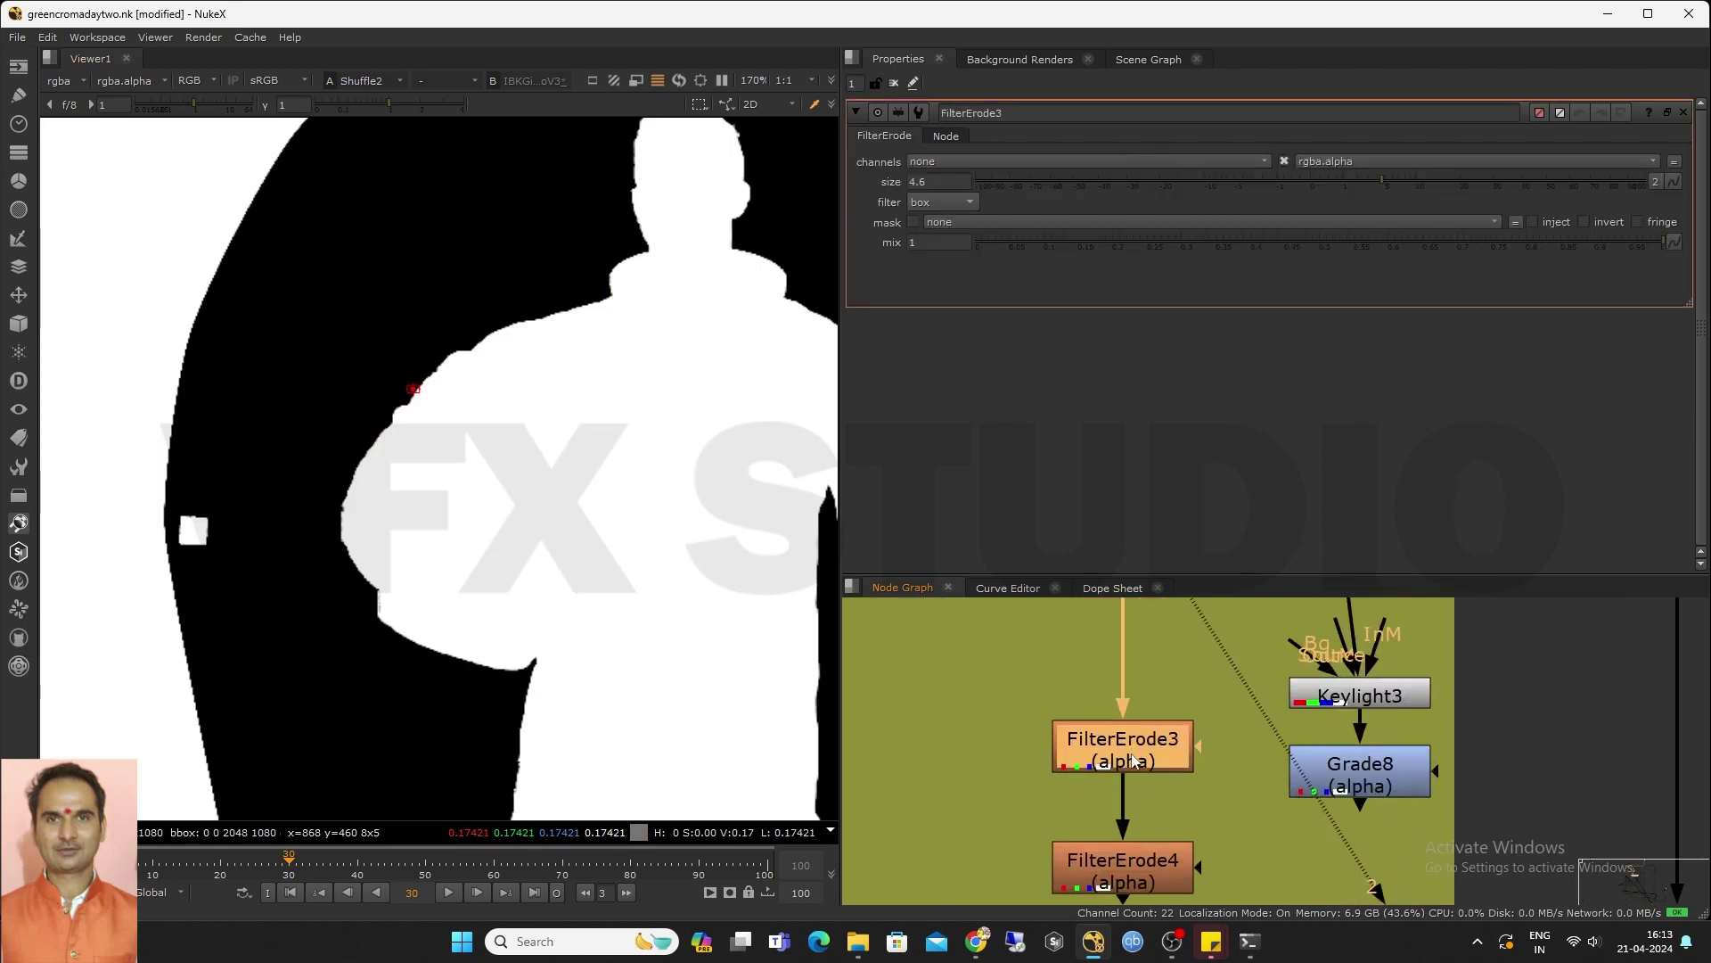
pyautogui.scroll(1, 1132, 759)
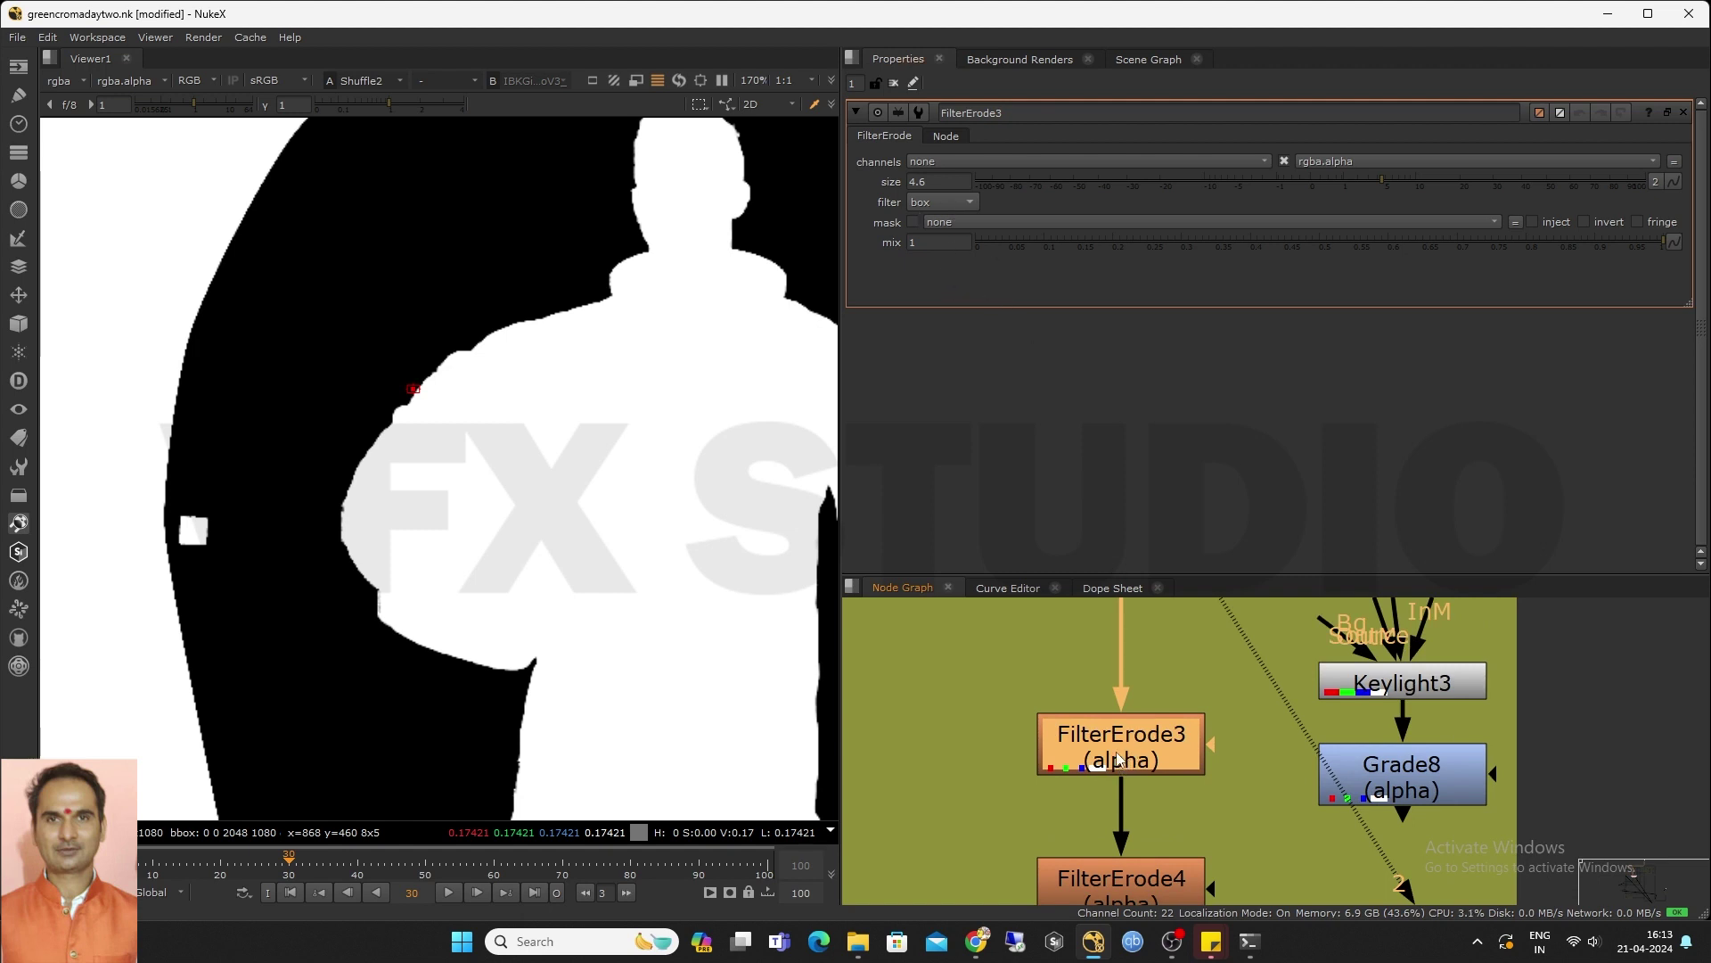
# Compare the Shuffle2 output with FilterErode3's eroded core matte in the viewer
pyautogui.press('2')
pyautogui.scroll(-5, 1121, 734)
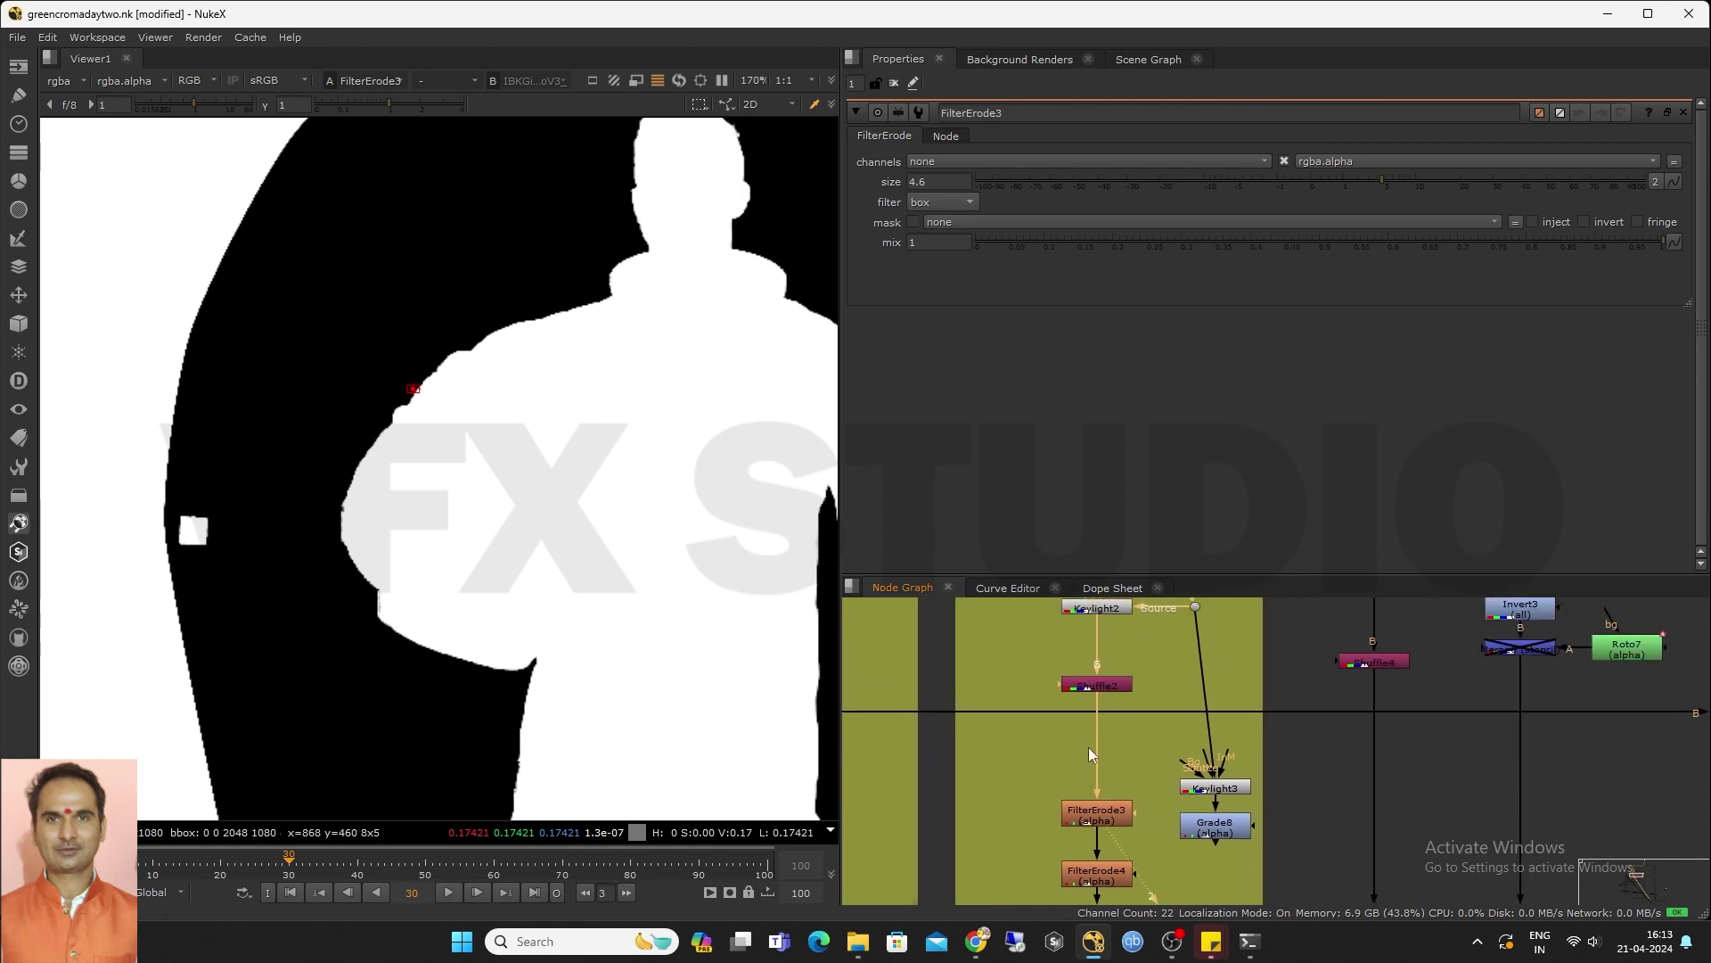
pyautogui.press('1')
pyautogui.scroll(4, 1083, 740)
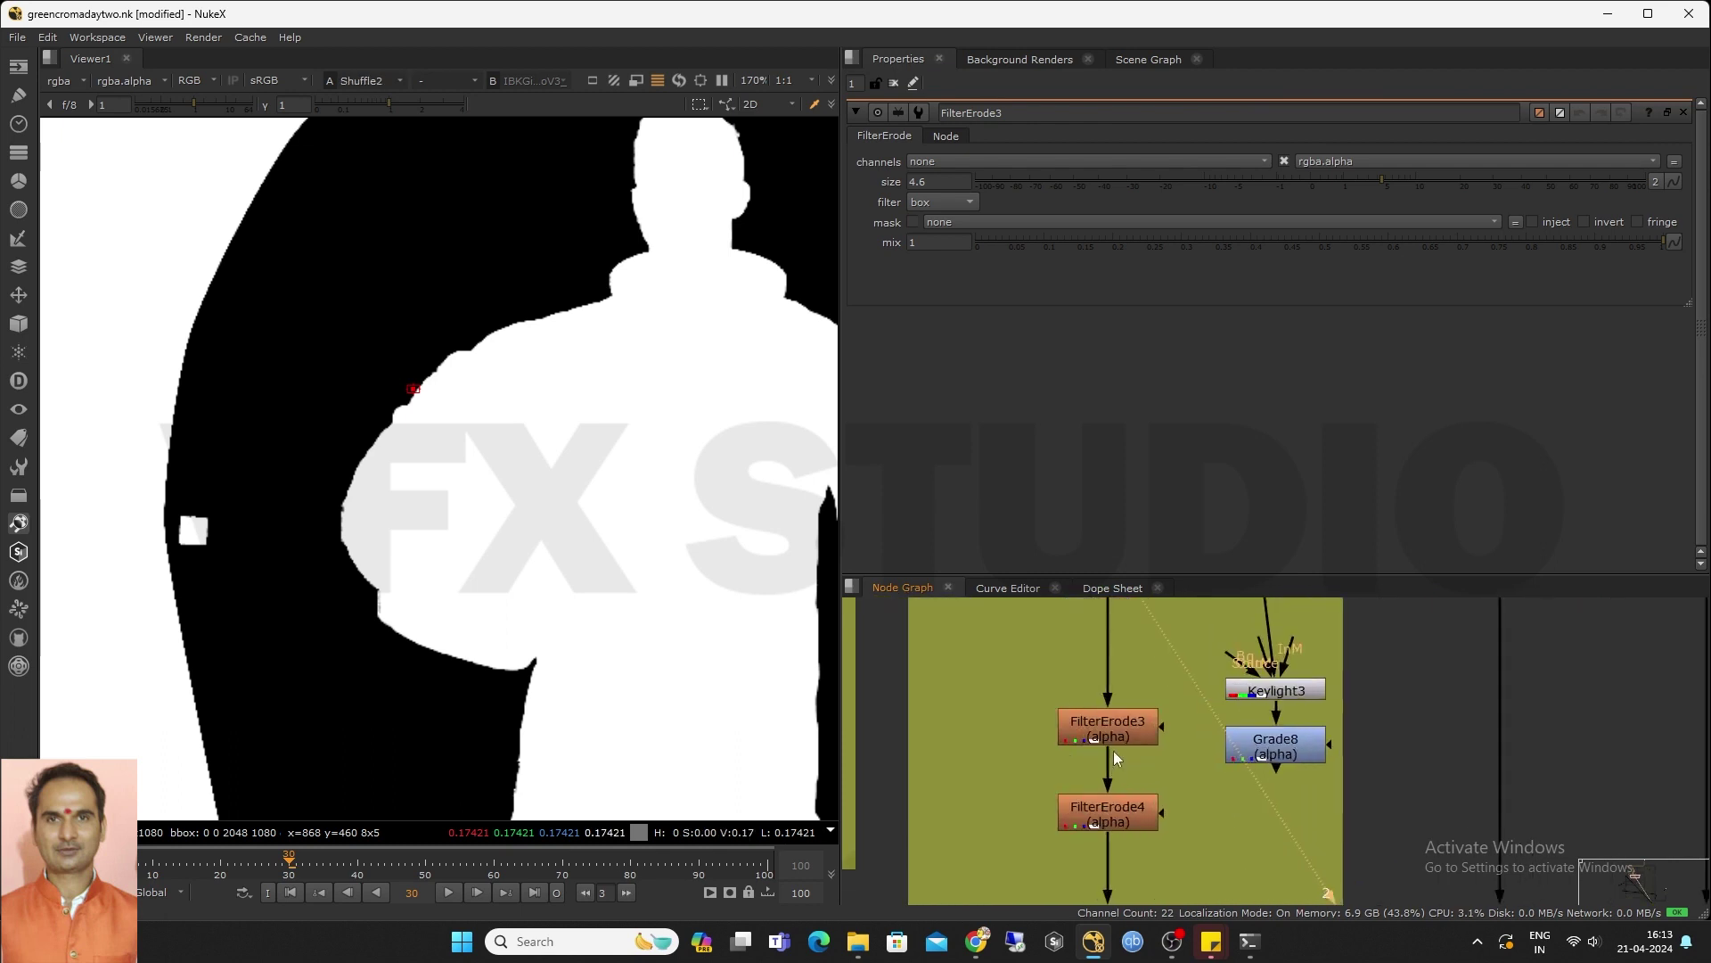
pyautogui.click(1110, 727)
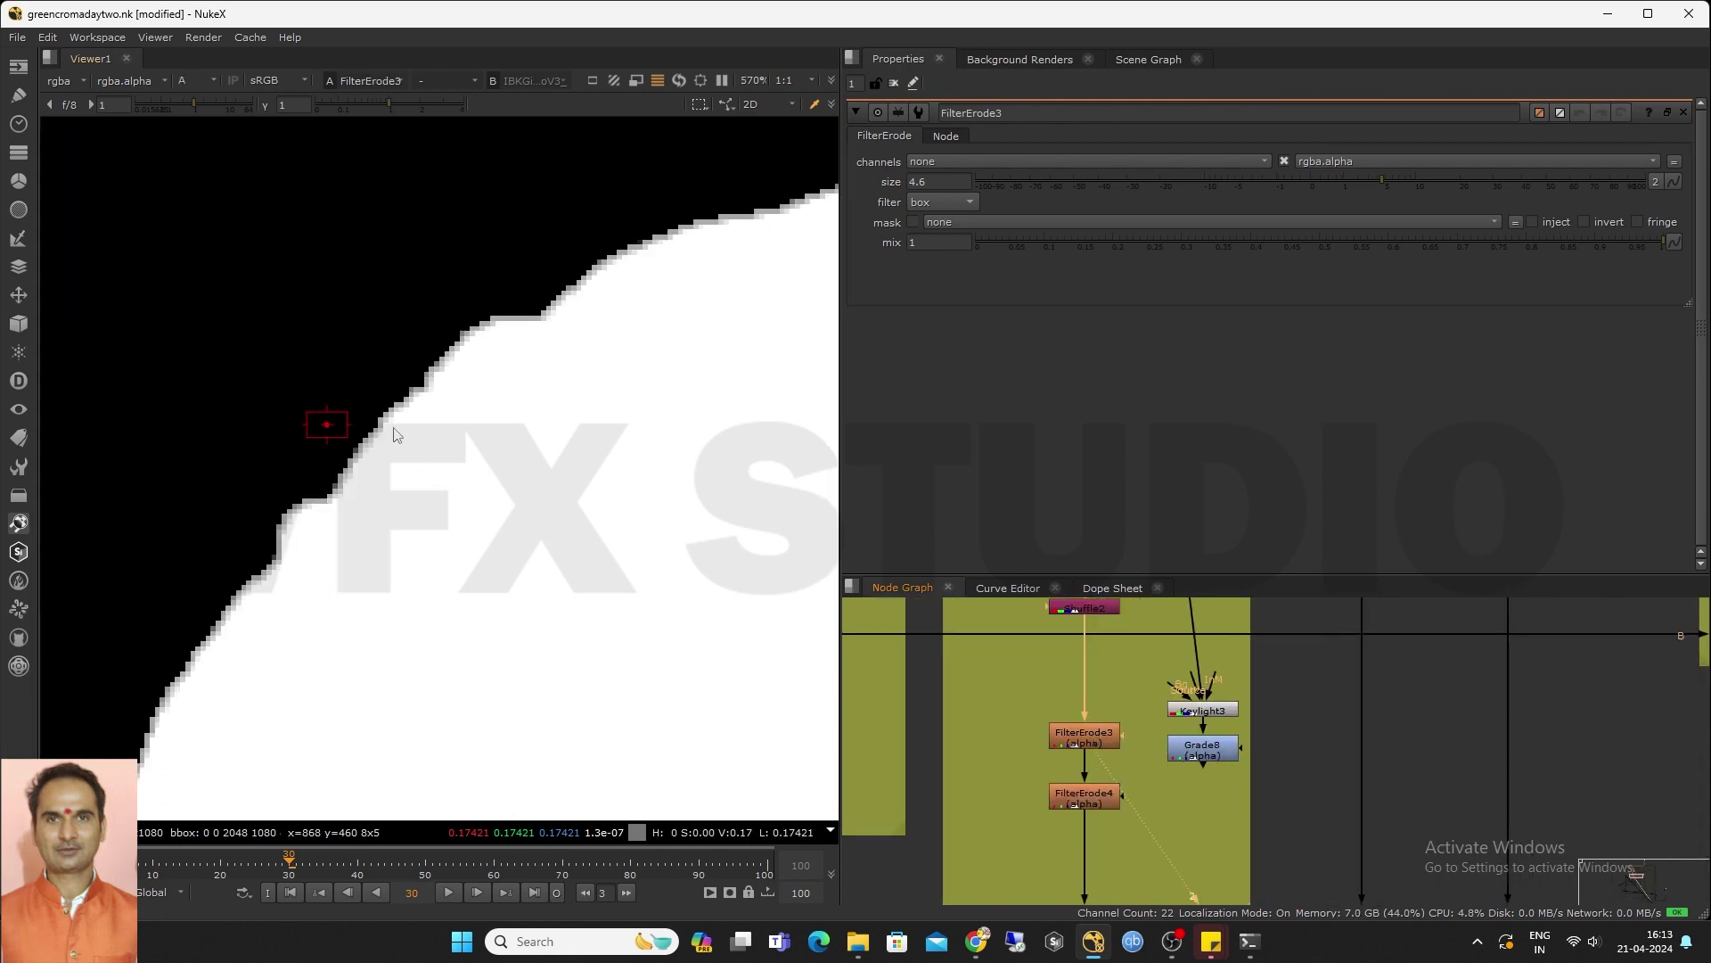
# Compare FilterErode3's matte with the edge key's IBKGizmo matte along the astronaut's shoulder edge
pyautogui.moveTo(419, 432); pyautogui.dragTo(444, 428, button='middle')
pyautogui.press('1')
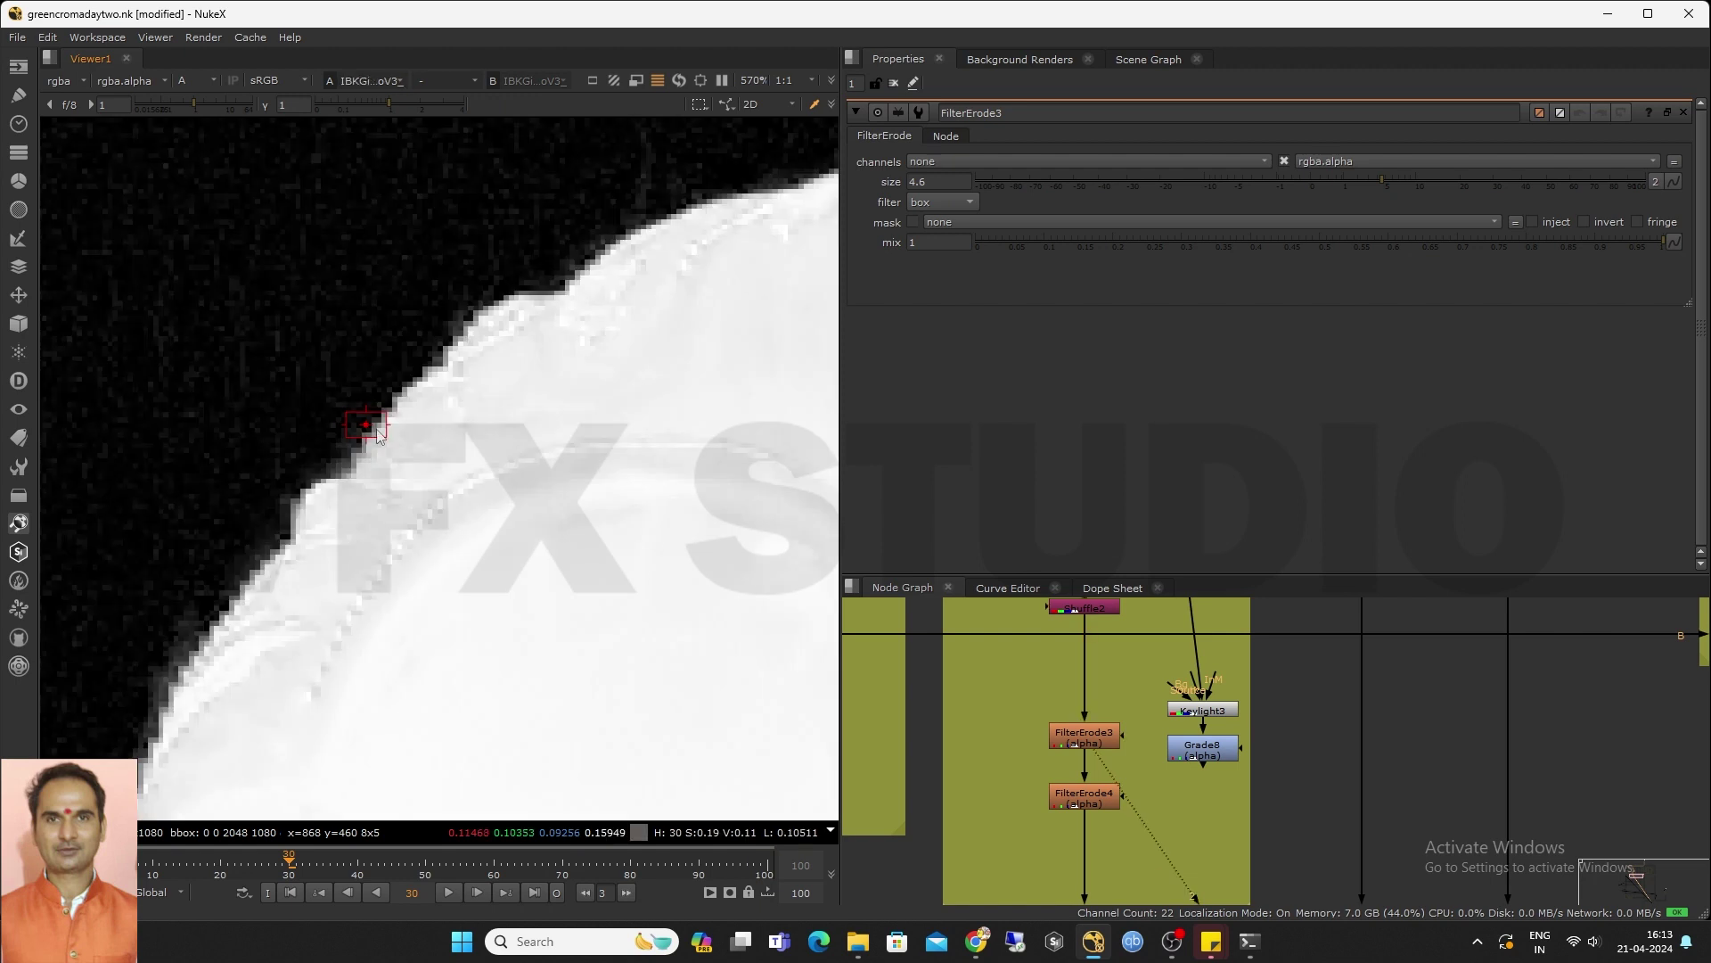
pyautogui.press('1')
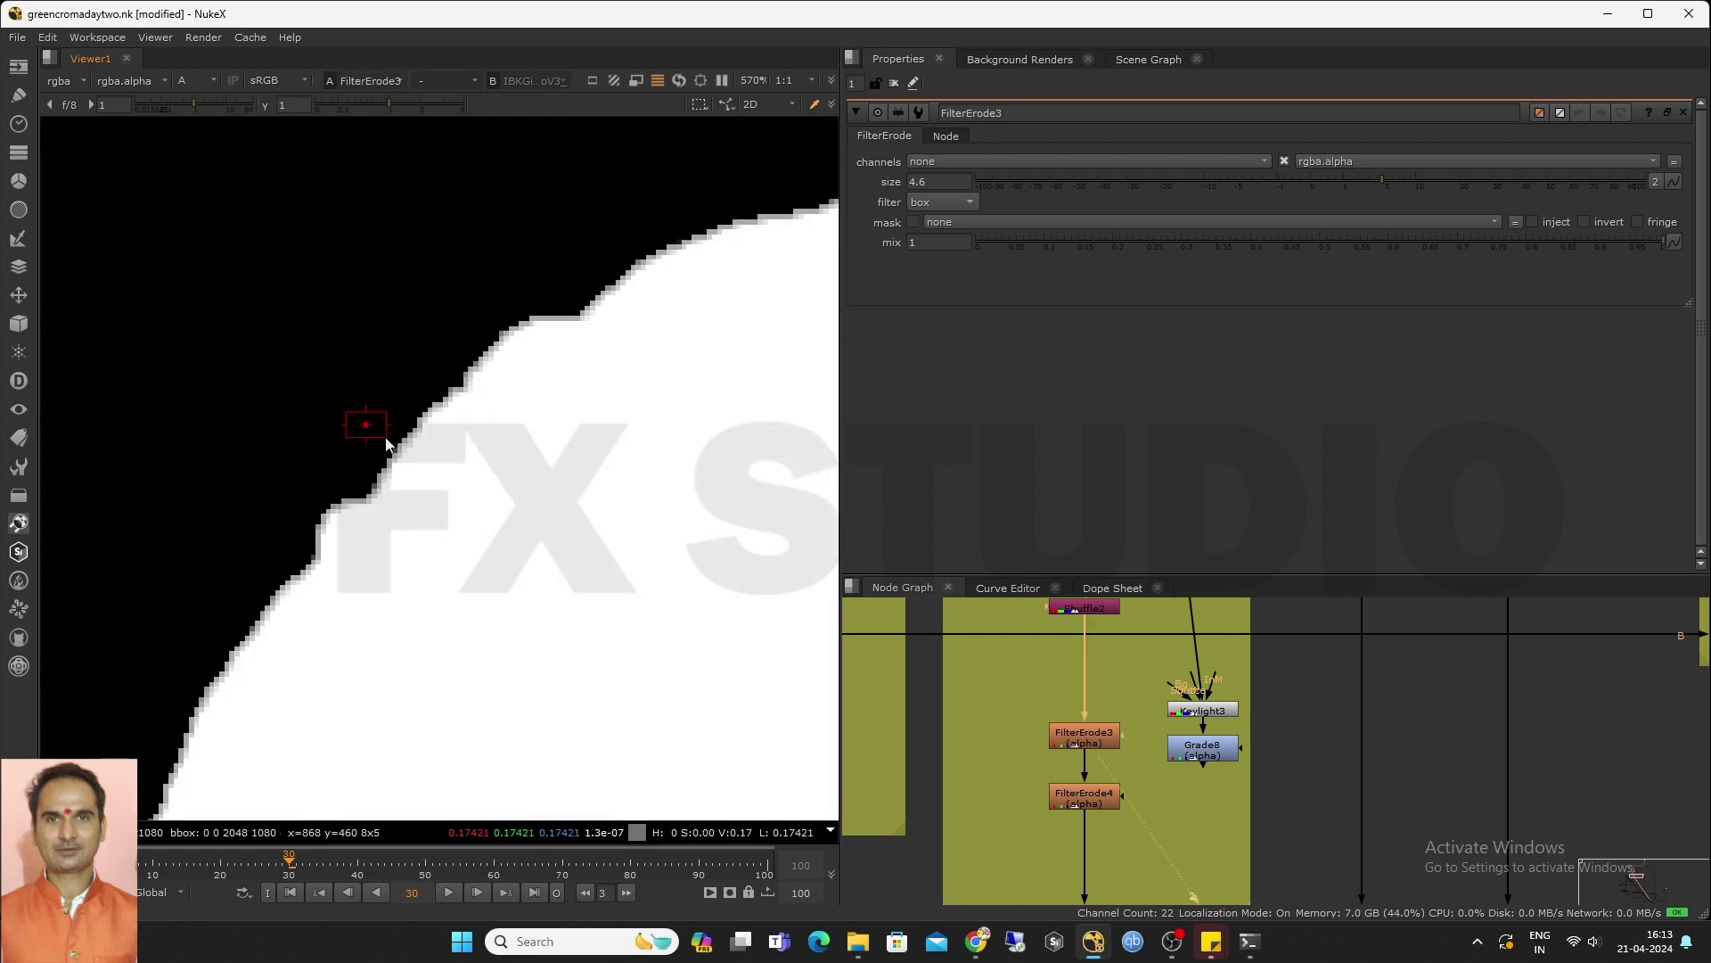
# Open FilterErode4's settings and show its softened core matte in the viewer
pyautogui.moveTo(1164, 761); pyautogui.dragTo(1170, 695, button='middle')
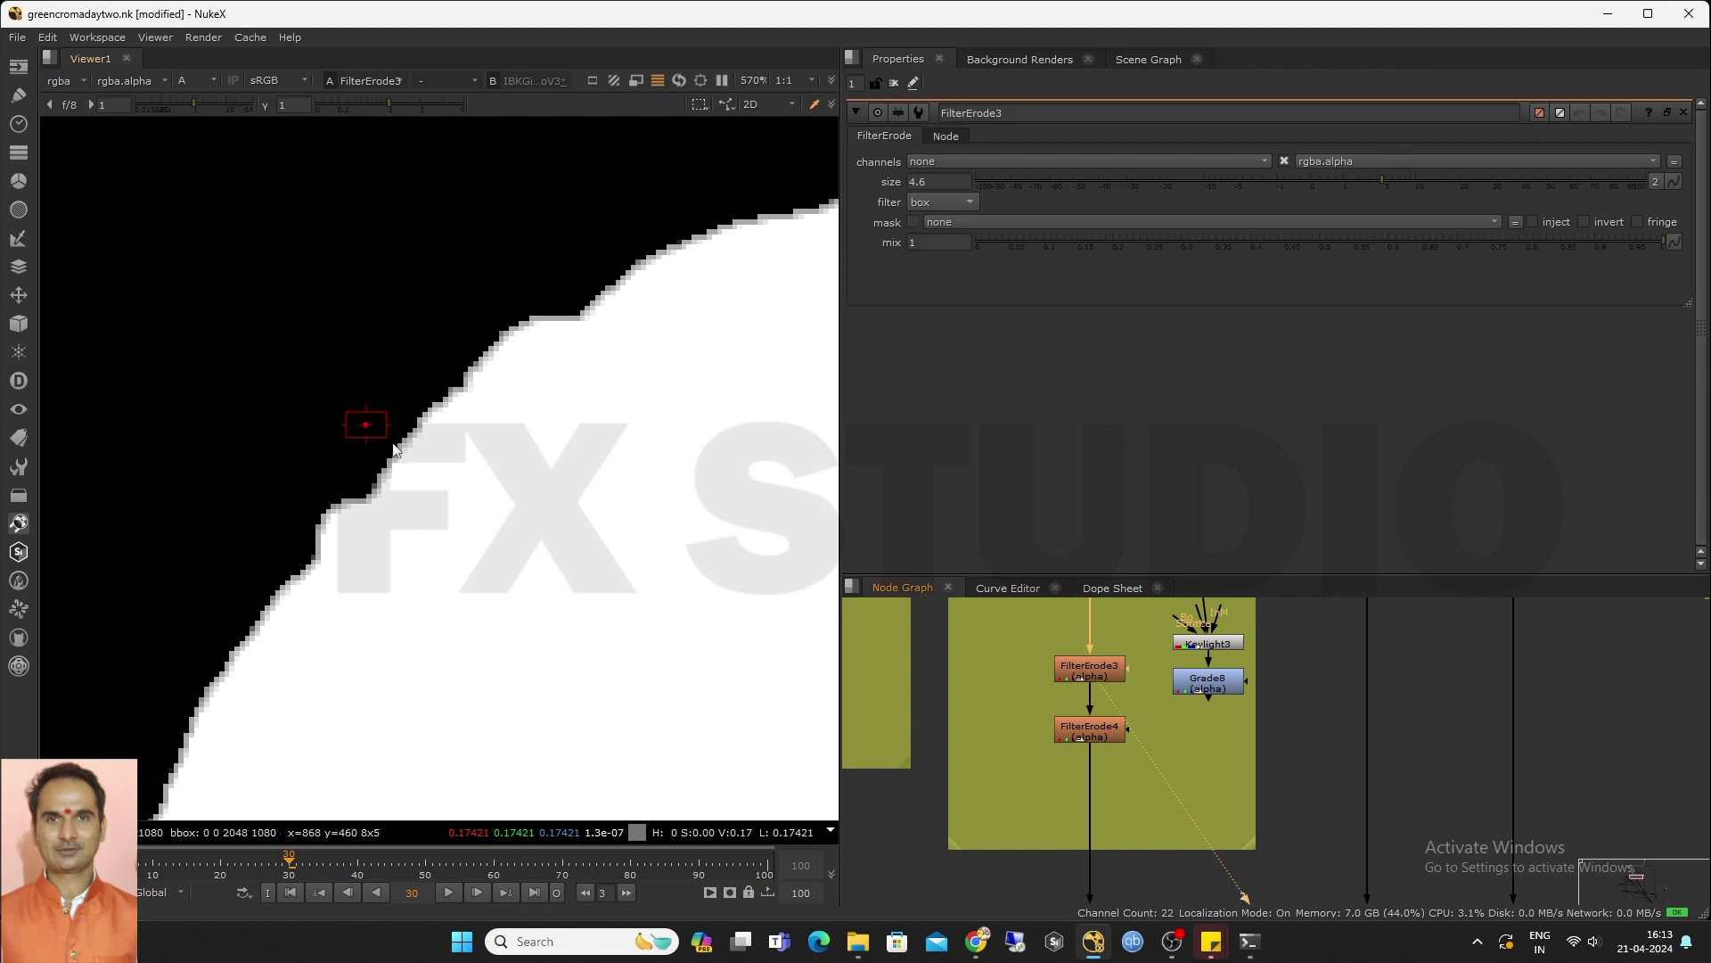
pyautogui.doubleClick(1085, 733)
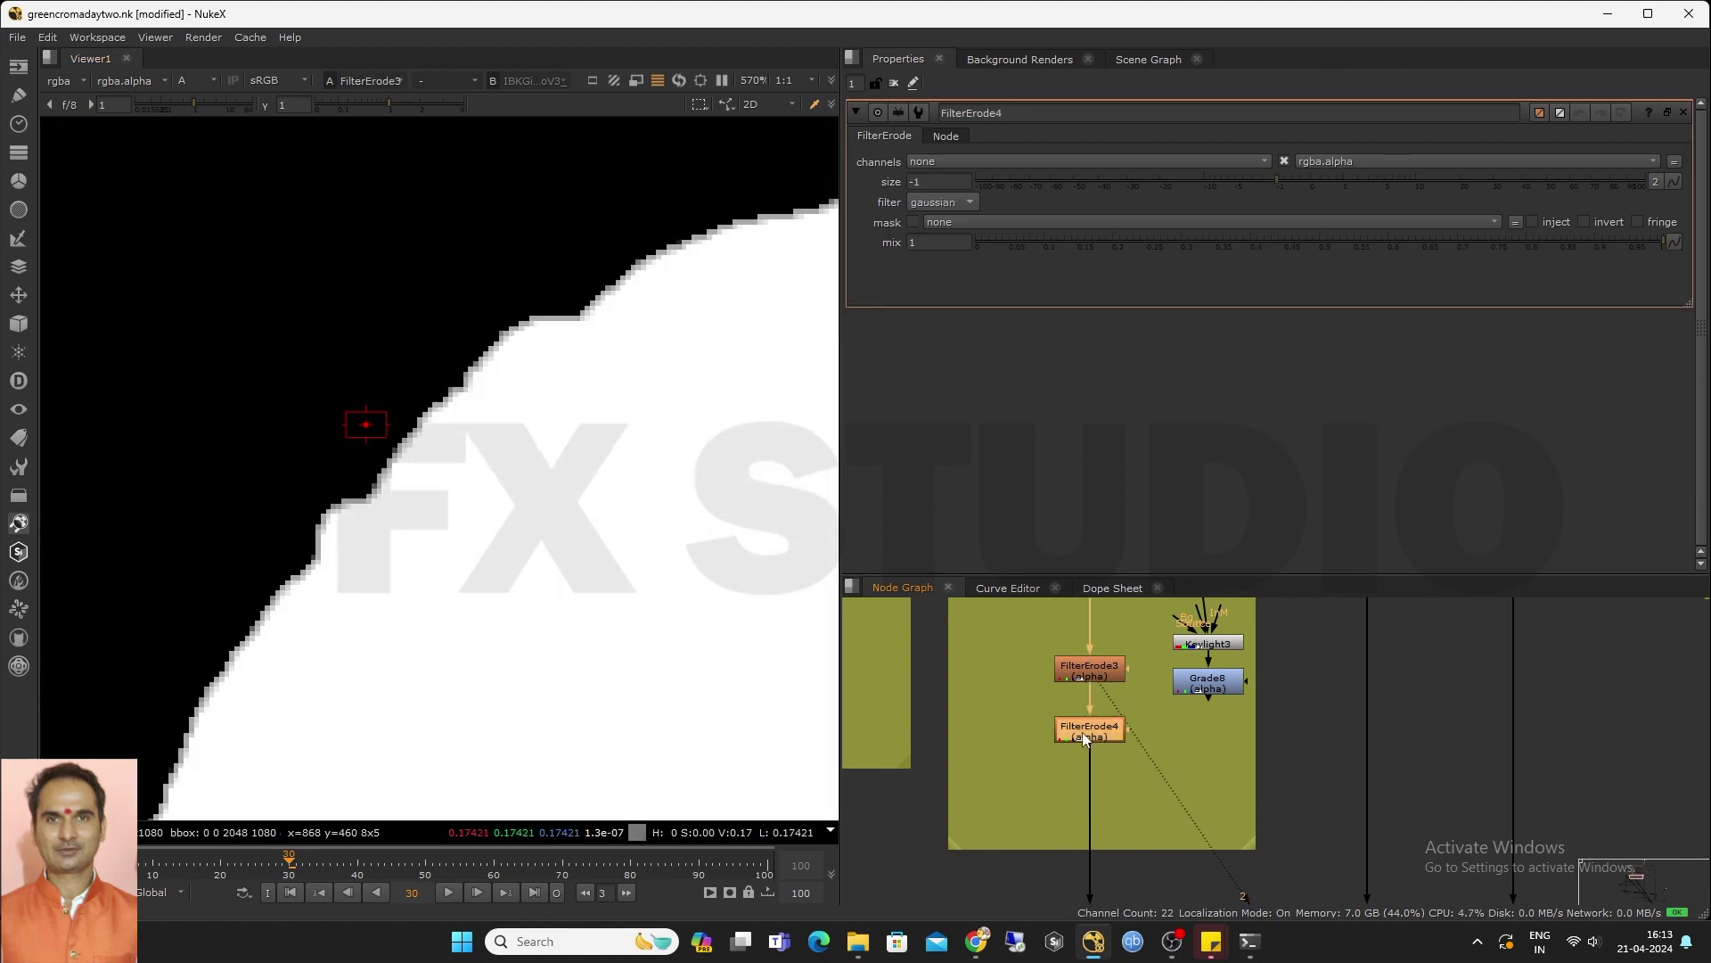
pyautogui.press('1')
pyautogui.scroll(-6, 959, 651)
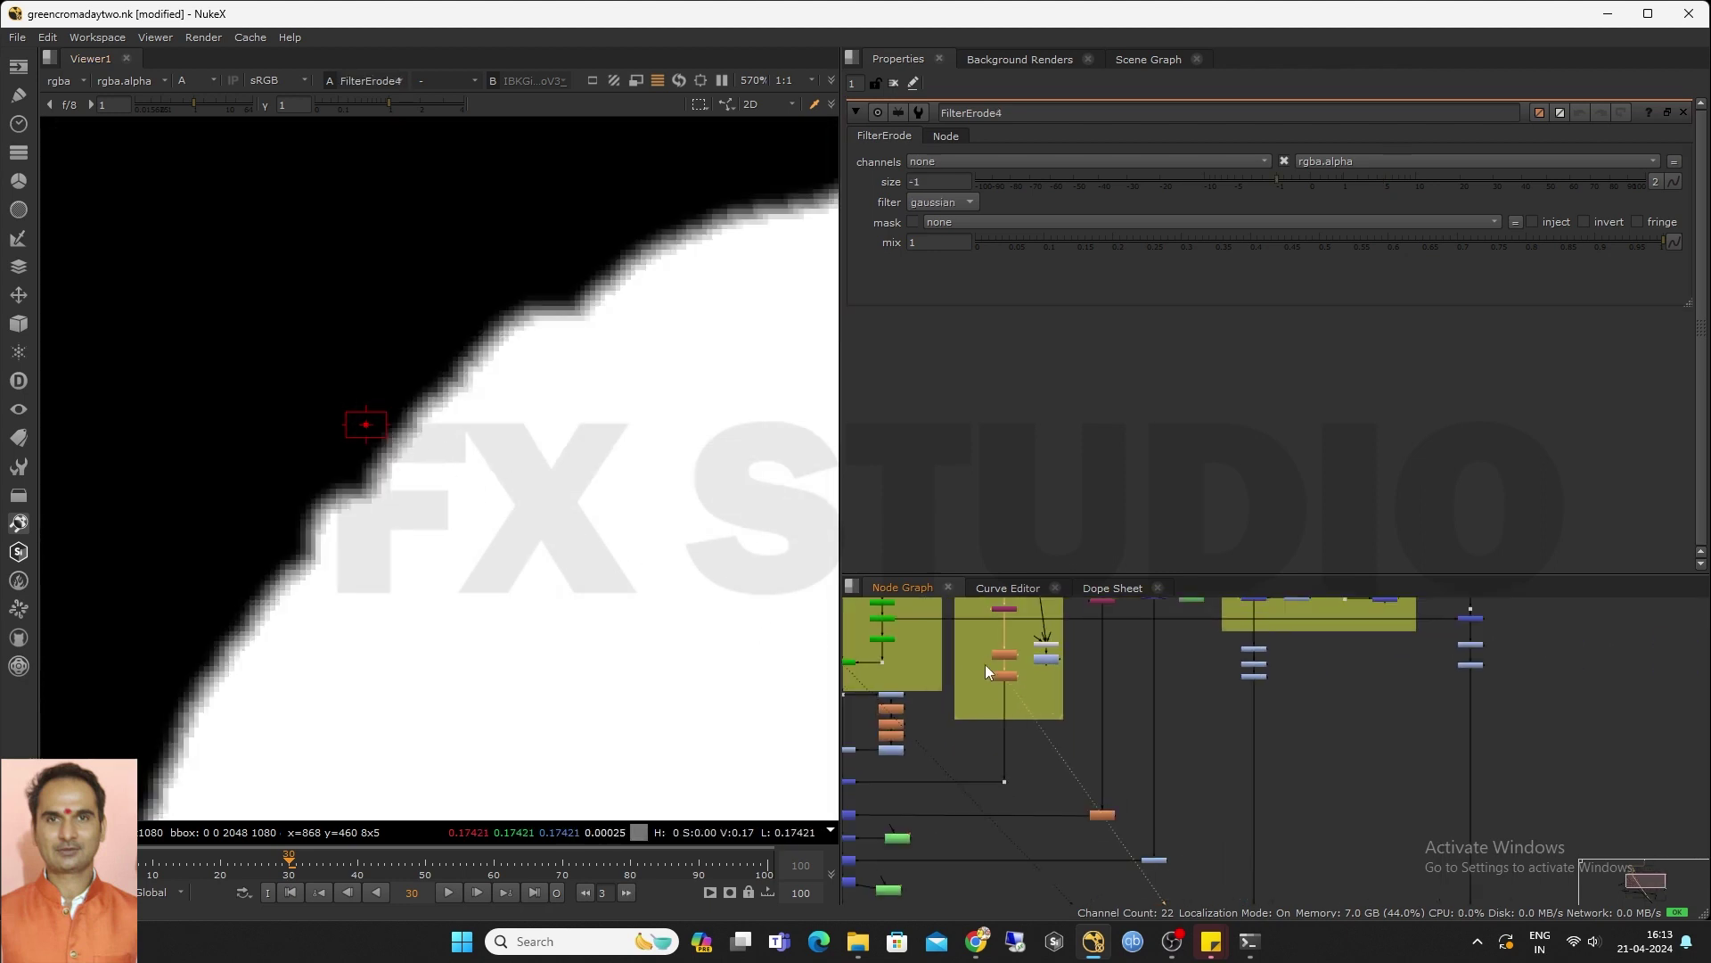
# Show Grade3's edge matte in the viewer, followed by the Merge5 output that combines it with the core key
pyautogui.moveTo(971, 713); pyautogui.dragTo(1131, 707, button='middle')
pyautogui.scroll(3, 1011, 747)
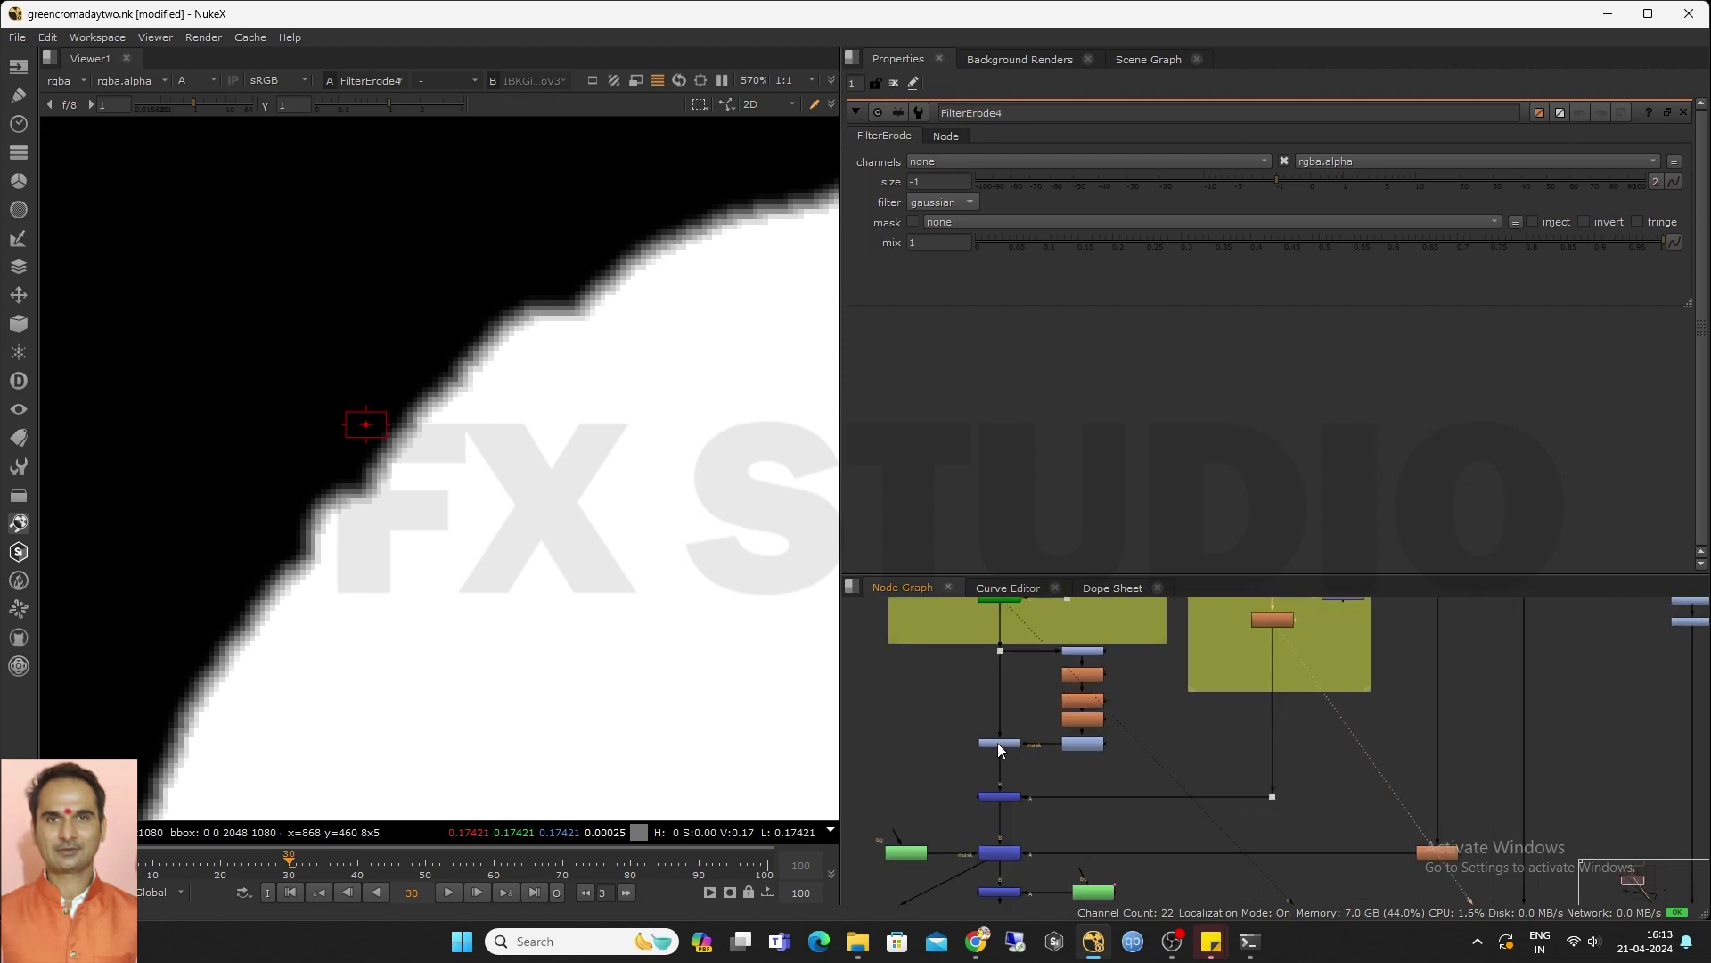
pyautogui.click(997, 741)
pyautogui.press('1')
pyautogui.scroll(-3, 447, 553)
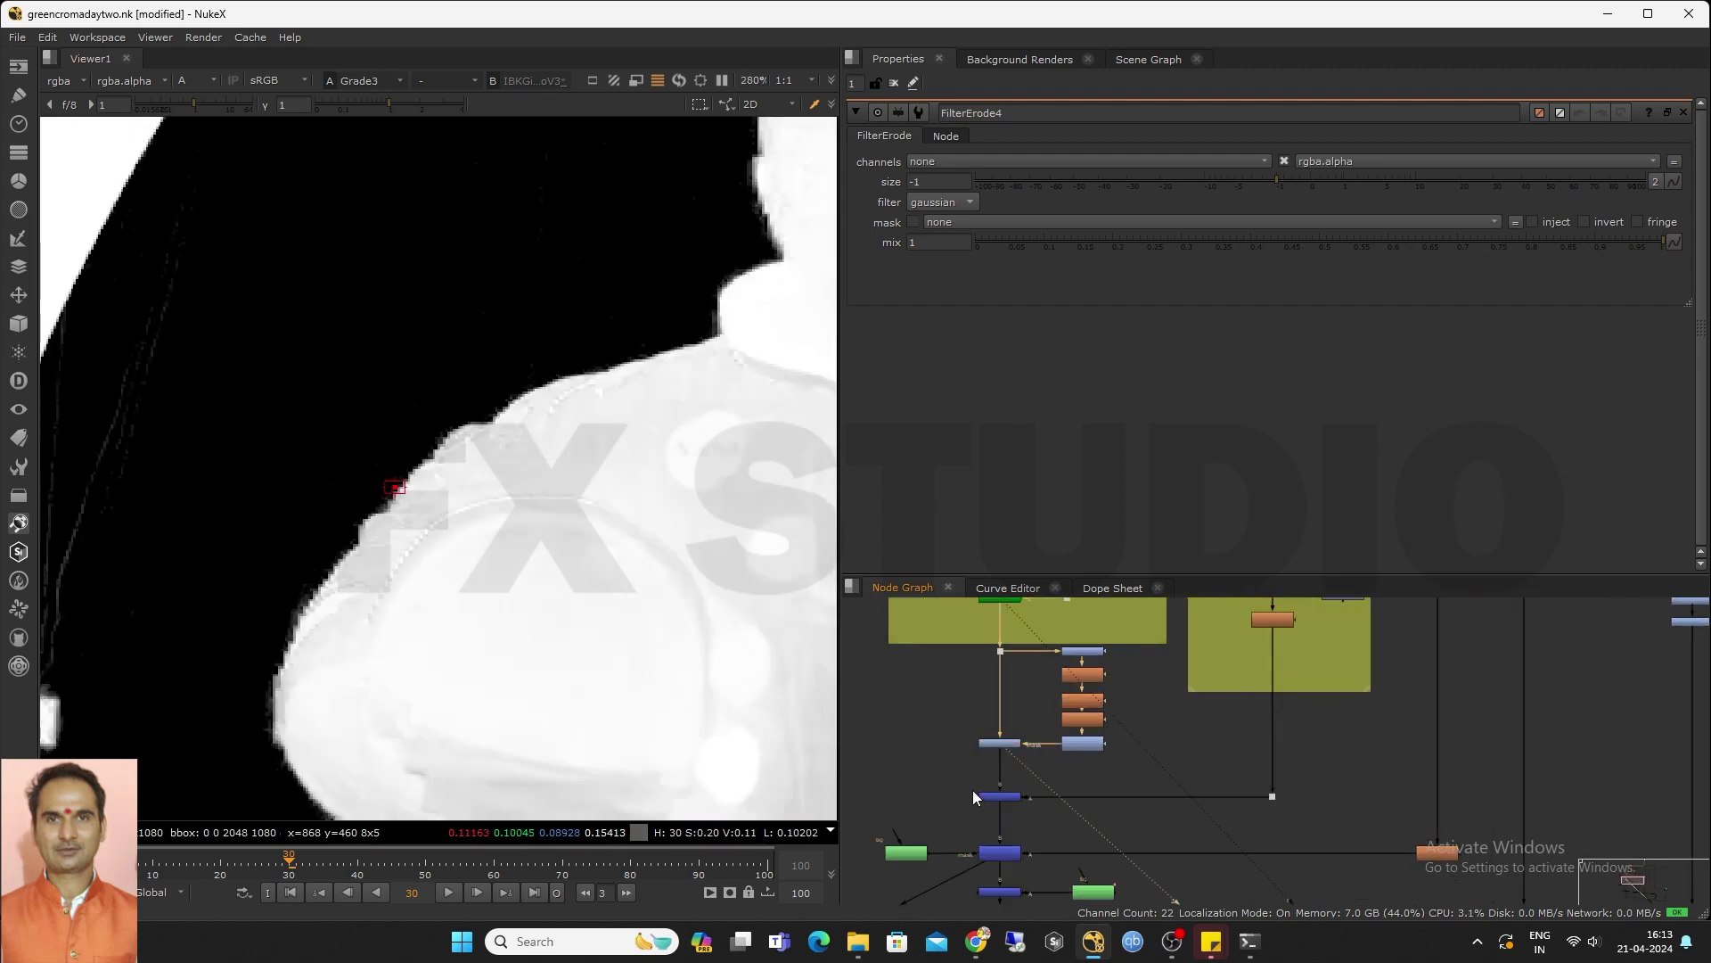
pyautogui.scroll(5, 974, 796)
pyautogui.click(1006, 806)
pyautogui.press('1')
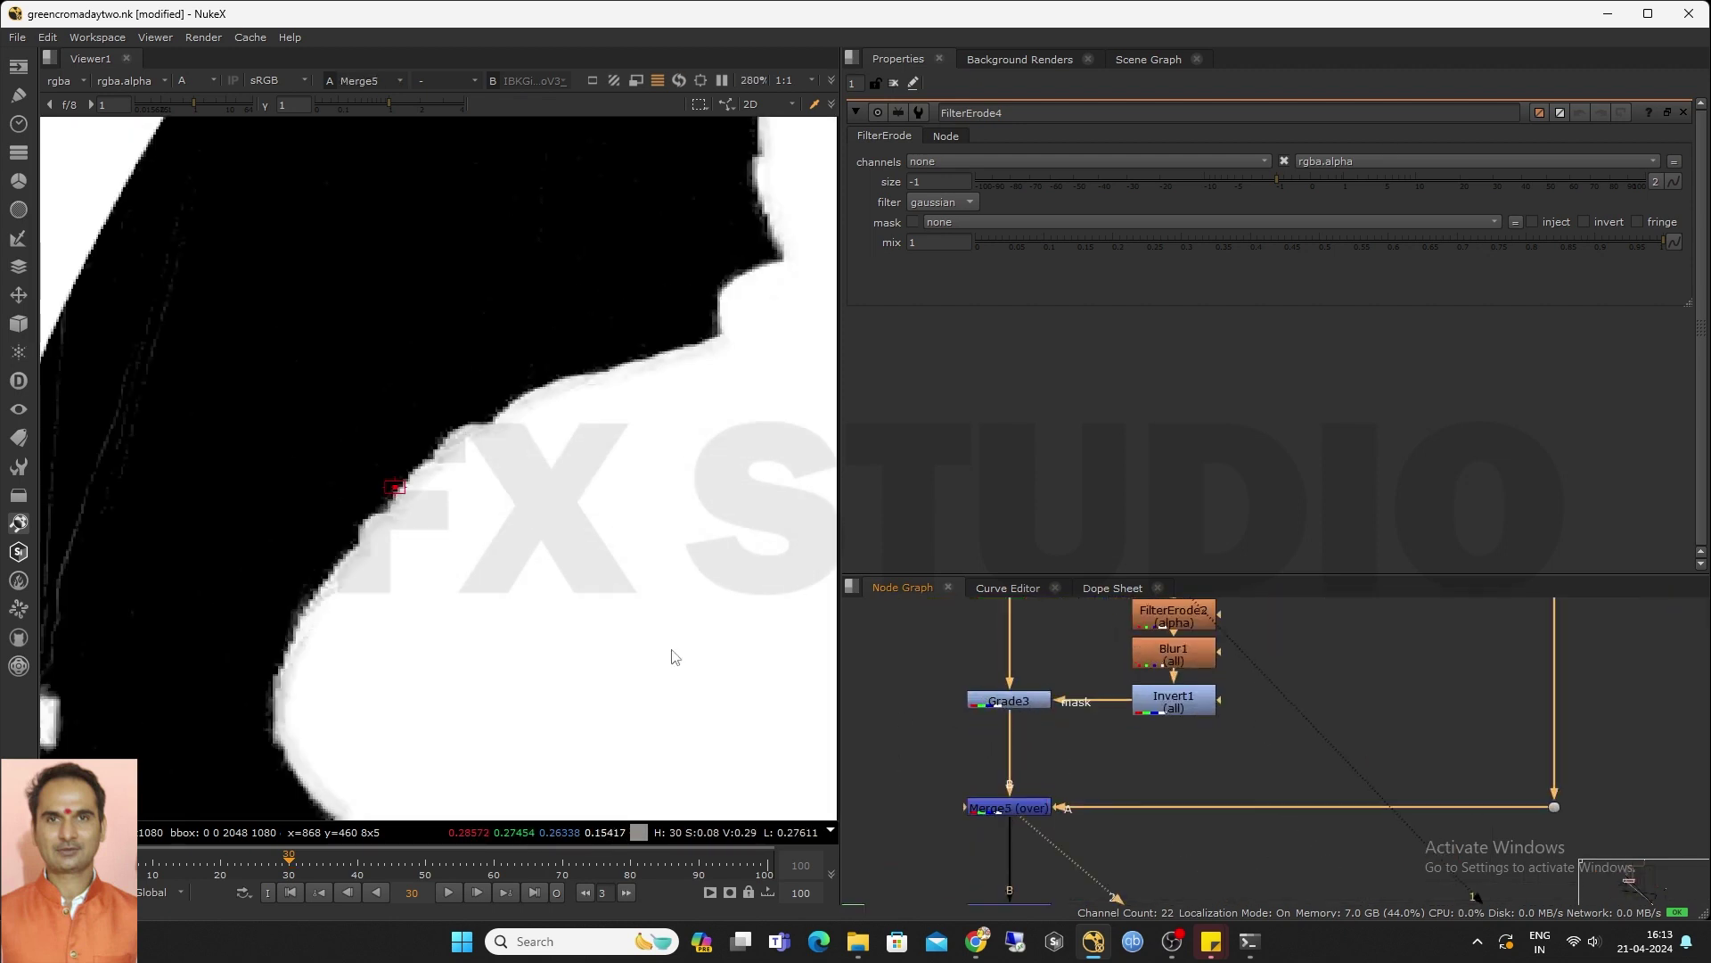
# Examine Merge5's combined matte along the astronaut's shoulder, arm and leg edges, toggling between the viewer inputs
pyautogui.scroll(-4, 455, 508)
pyautogui.scroll(7, 511, 495)
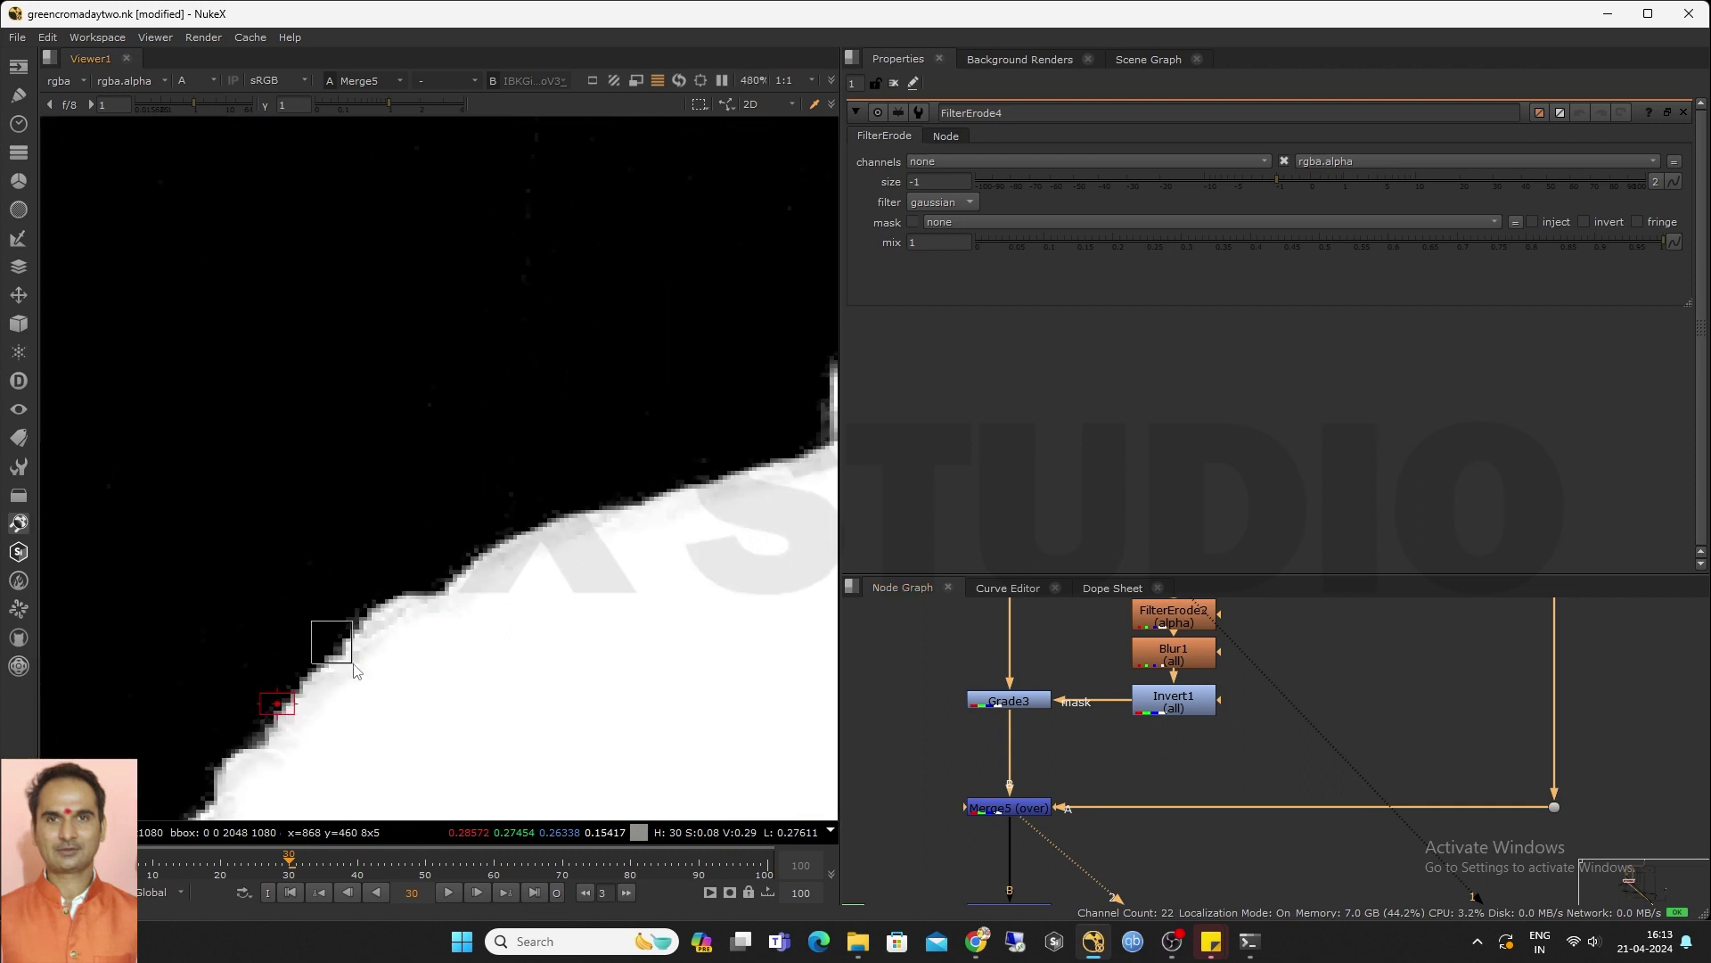
pyautogui.scroll(-5, 356, 659)
pyautogui.scroll(3, 512, 612)
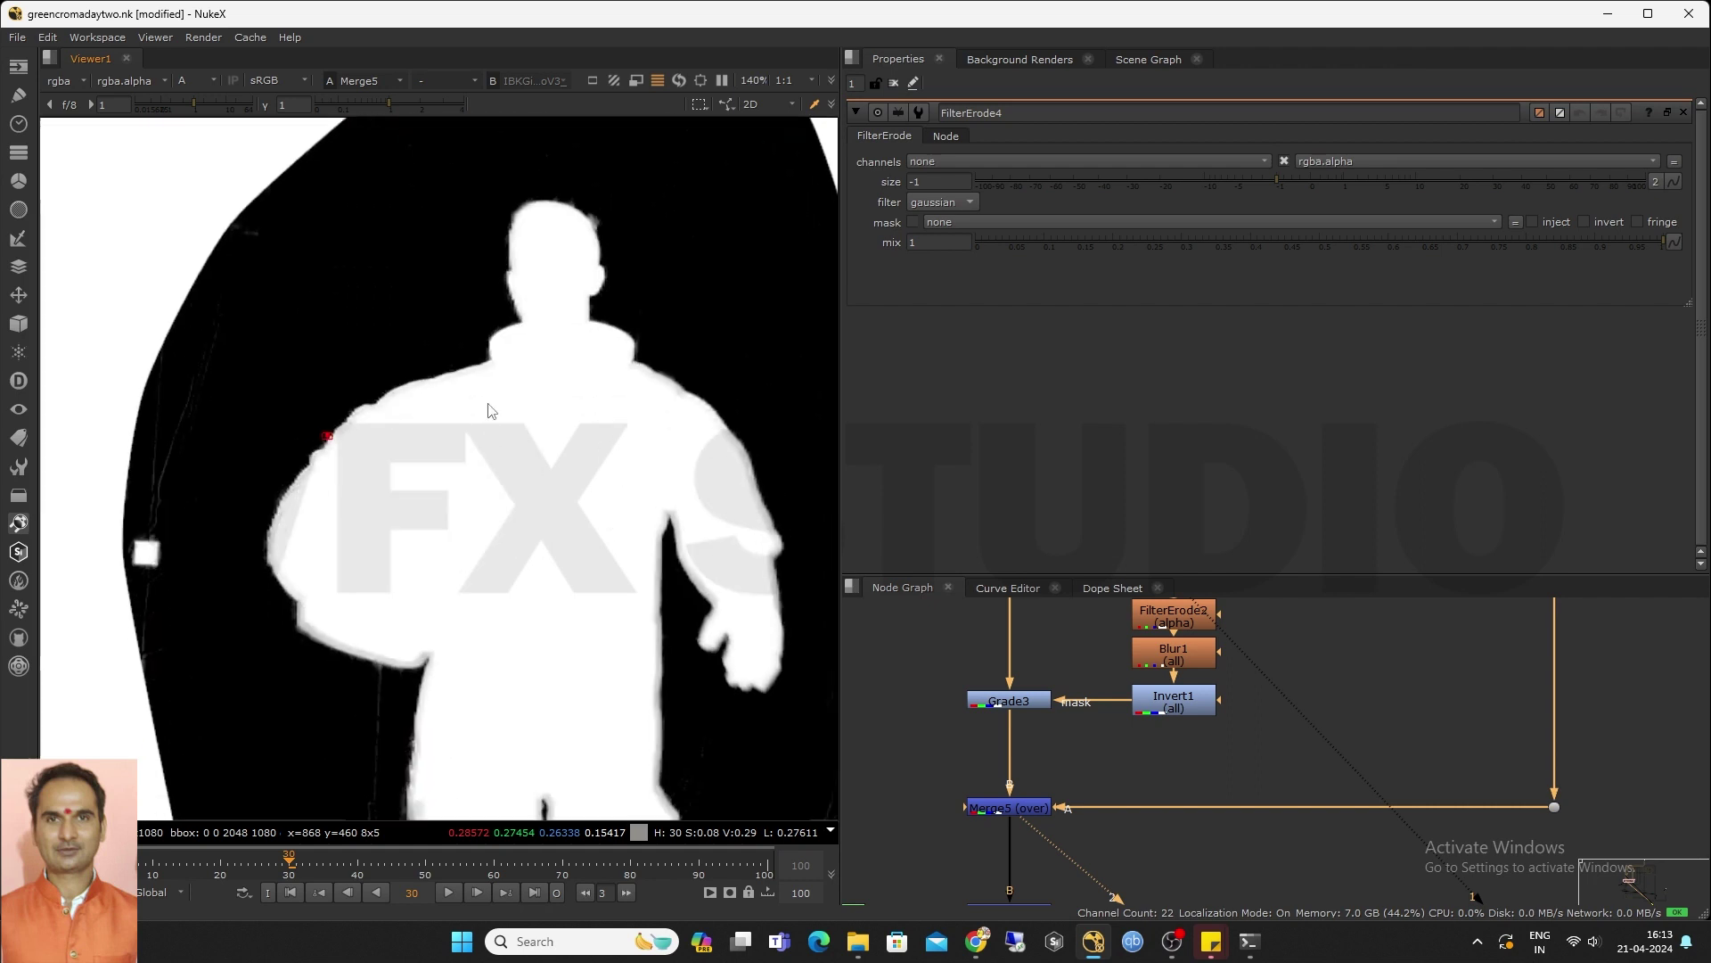
pyautogui.moveTo(454, 697); pyautogui.dragTo(435, 501, button='middle')
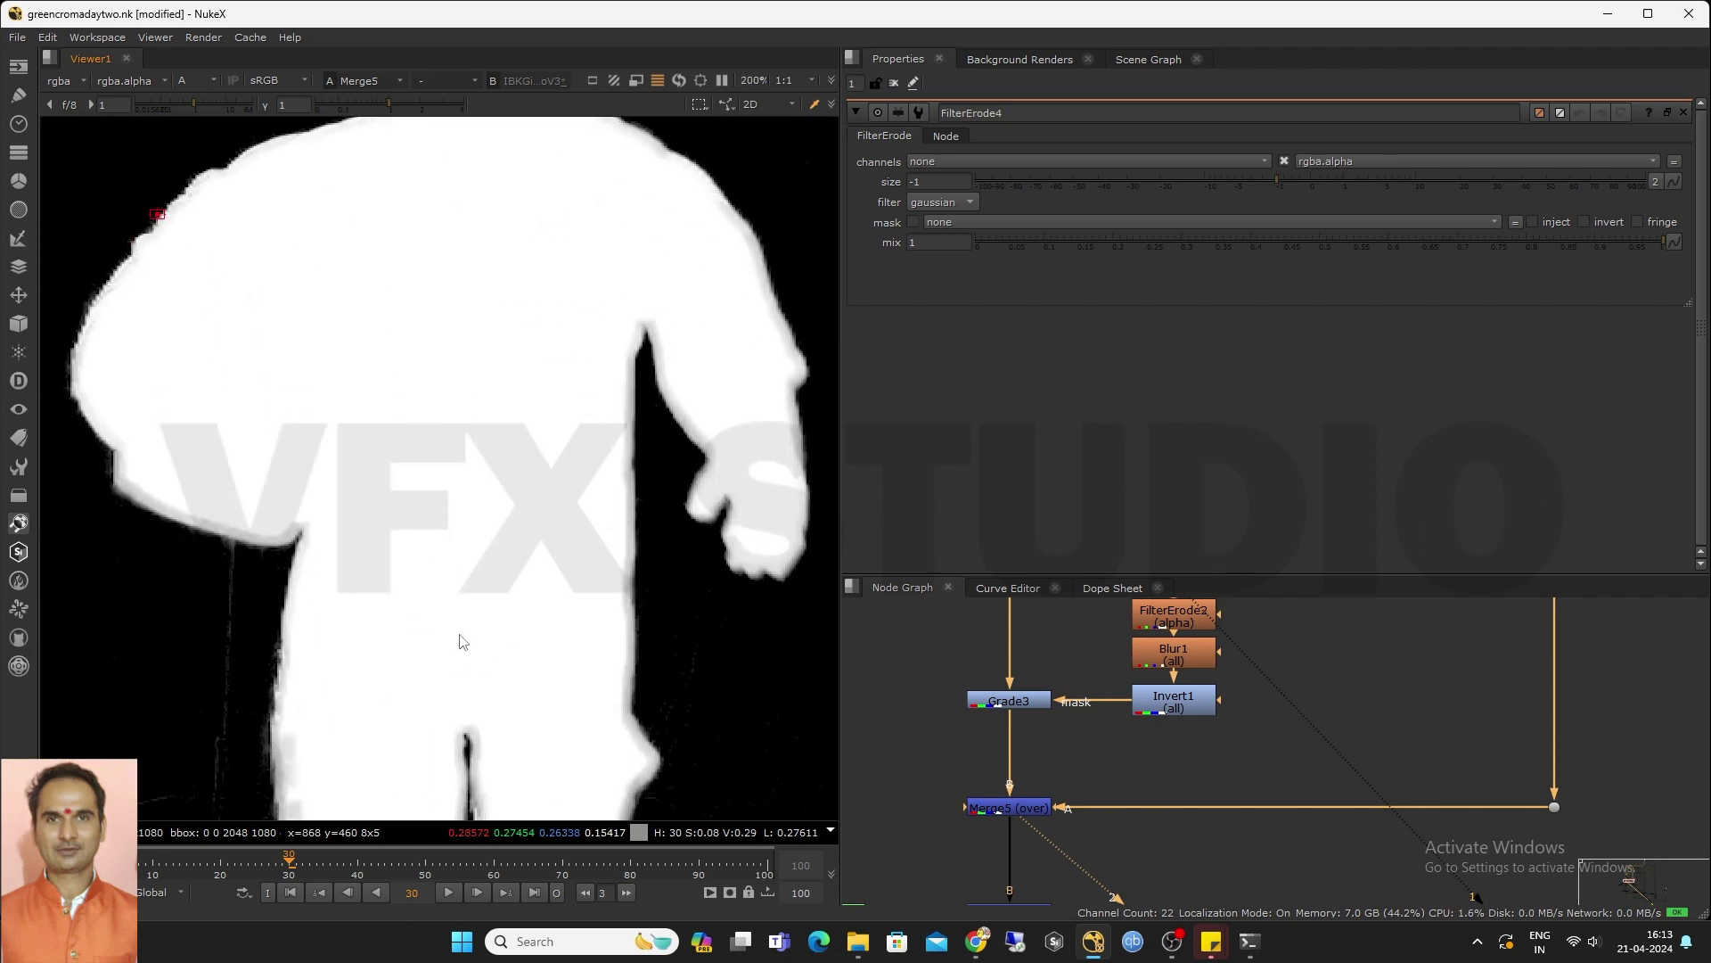
pyautogui.scroll(5, 639, 640)
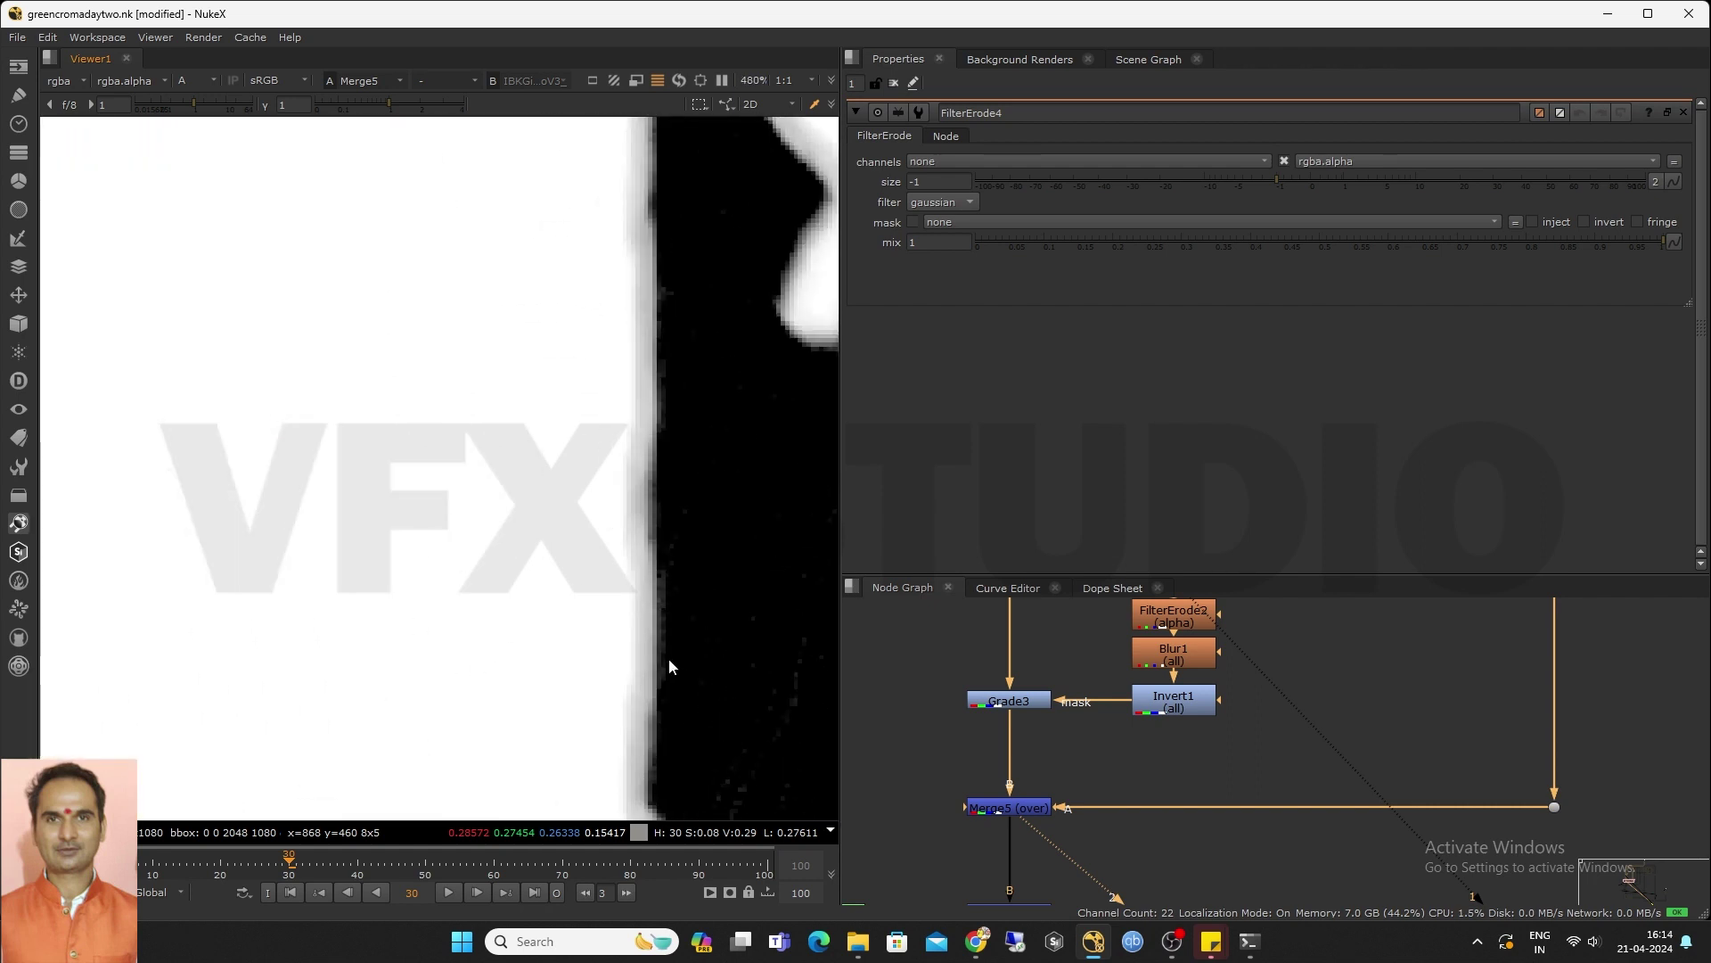
pyautogui.press('1')
pyautogui.press('2')
pyautogui.press('1')
pyautogui.press('2')
# Duplicate FilterErode3 and FilterErode4 as an unconnected pair outside the core key backdrop
pyautogui.moveTo(1063, 685); pyautogui.dragTo(1041, 763, button='middle')
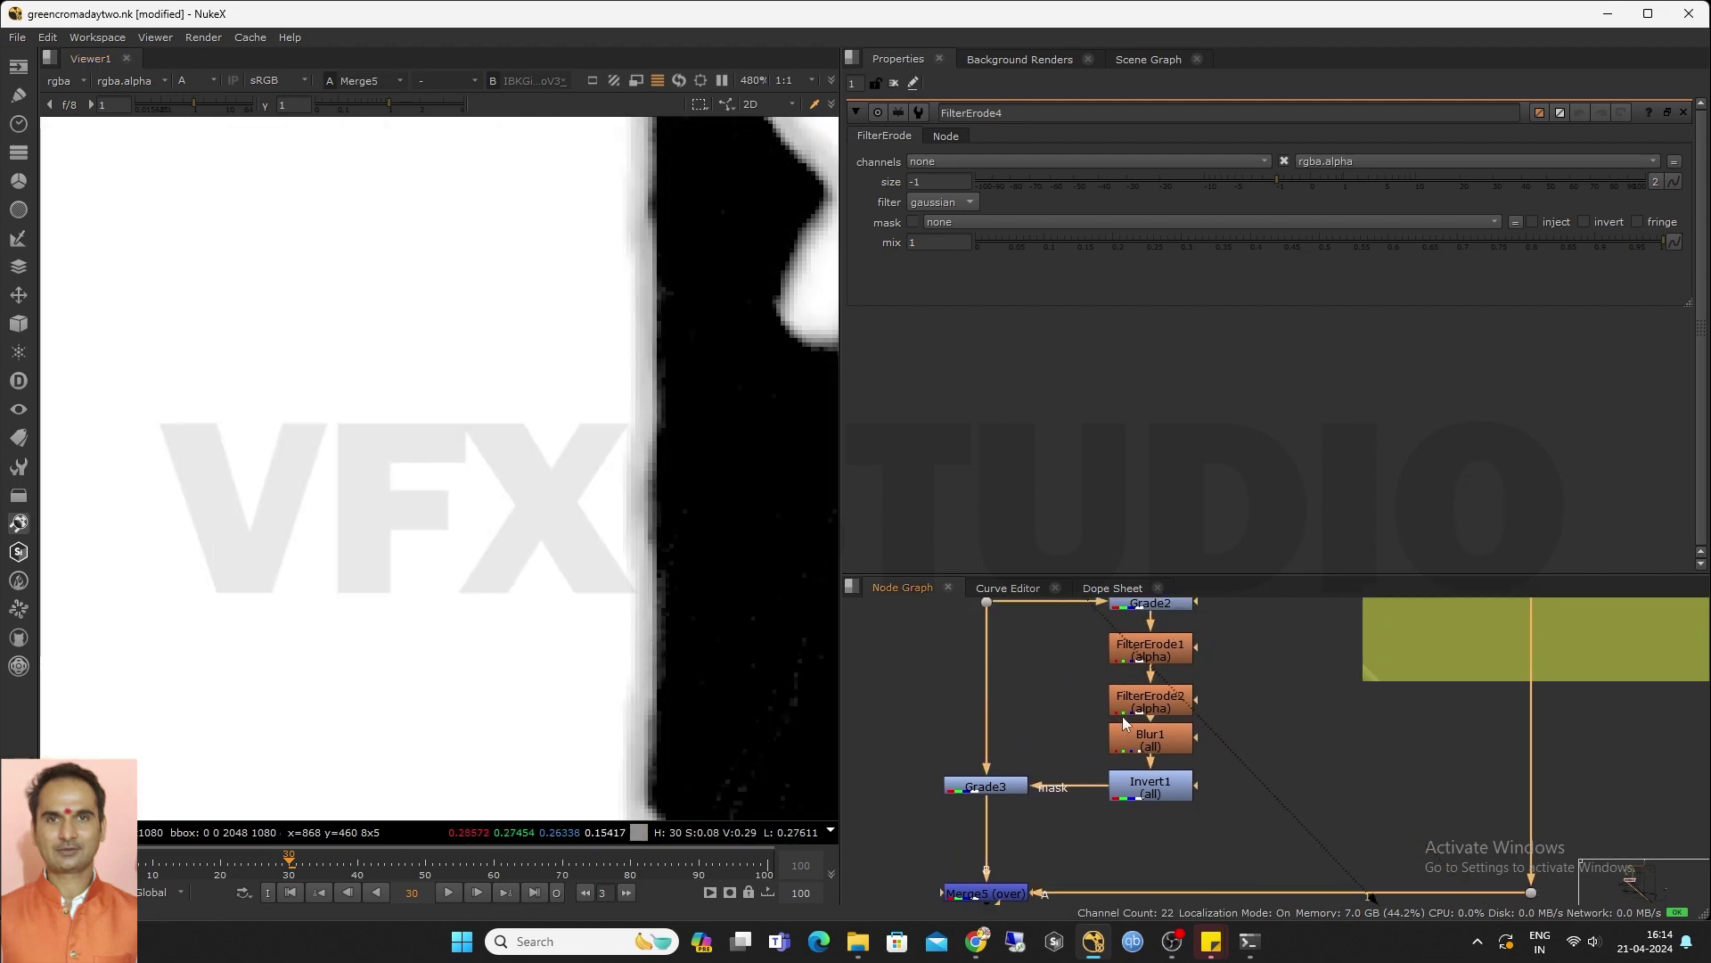
pyautogui.scroll(-2, 1125, 722)
pyautogui.moveTo(1112, 706); pyautogui.dragTo(1072, 784, button='middle')
pyautogui.scroll(1, 1039, 741)
pyautogui.scroll(-3, 1147, 746)
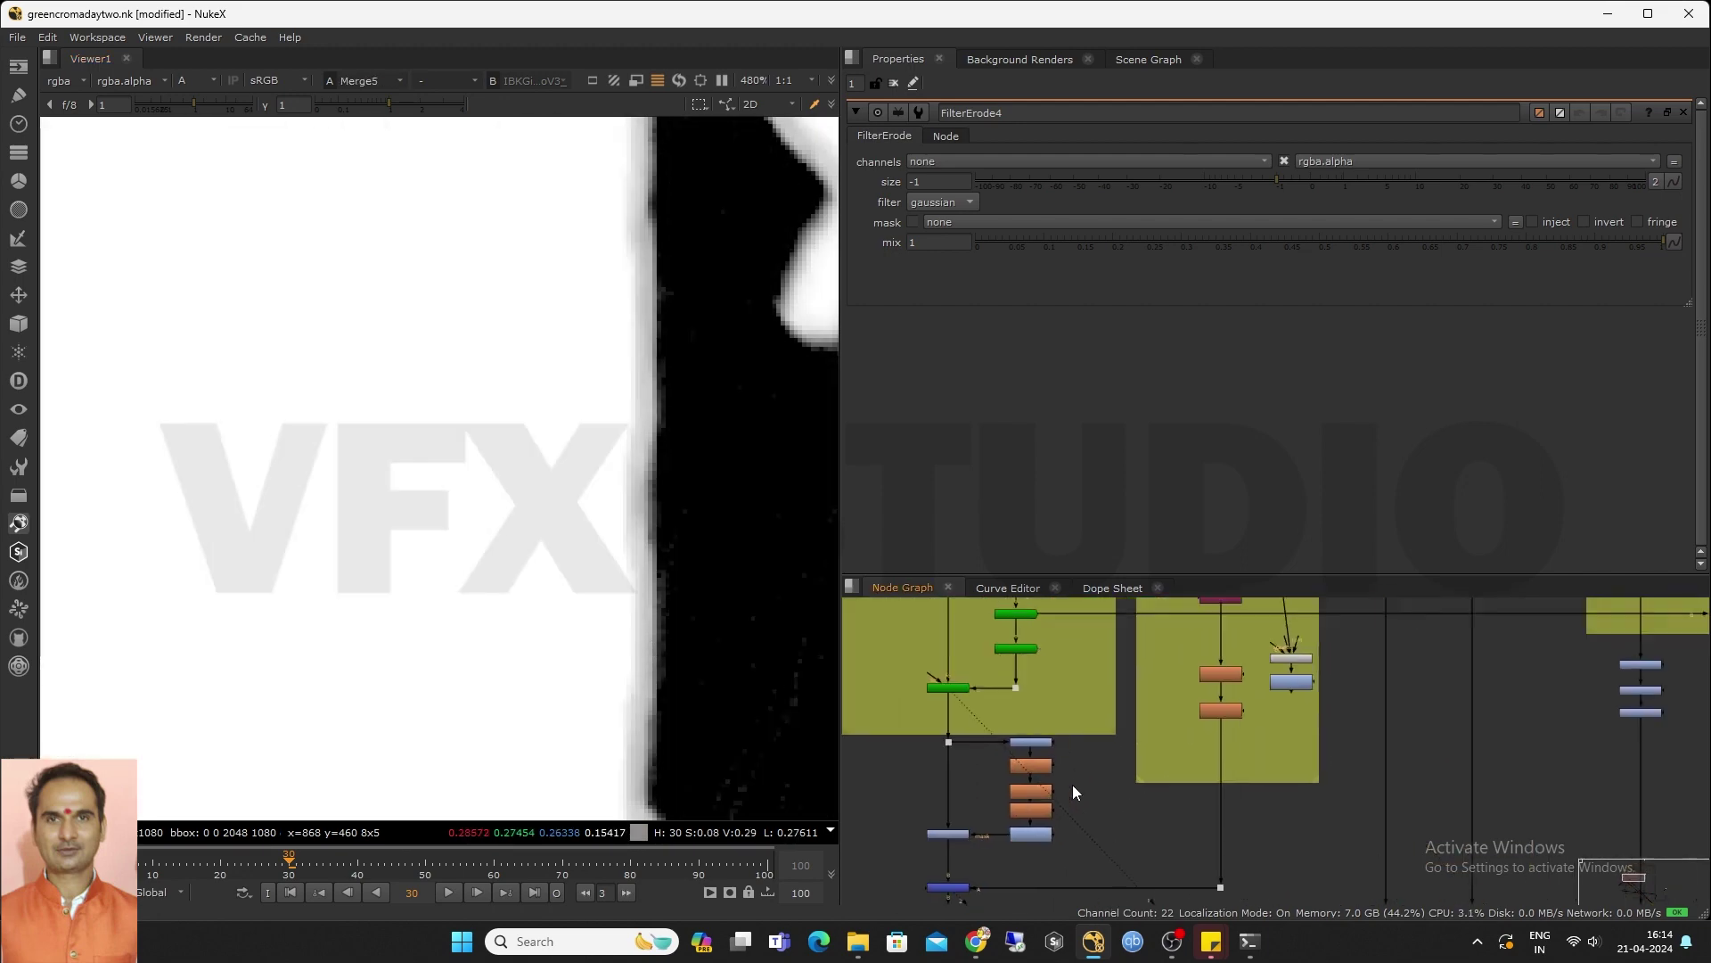
pyautogui.scroll(2, 1283, 660)
pyautogui.moveTo(1146, 648); pyautogui.dragTo(1239, 762)
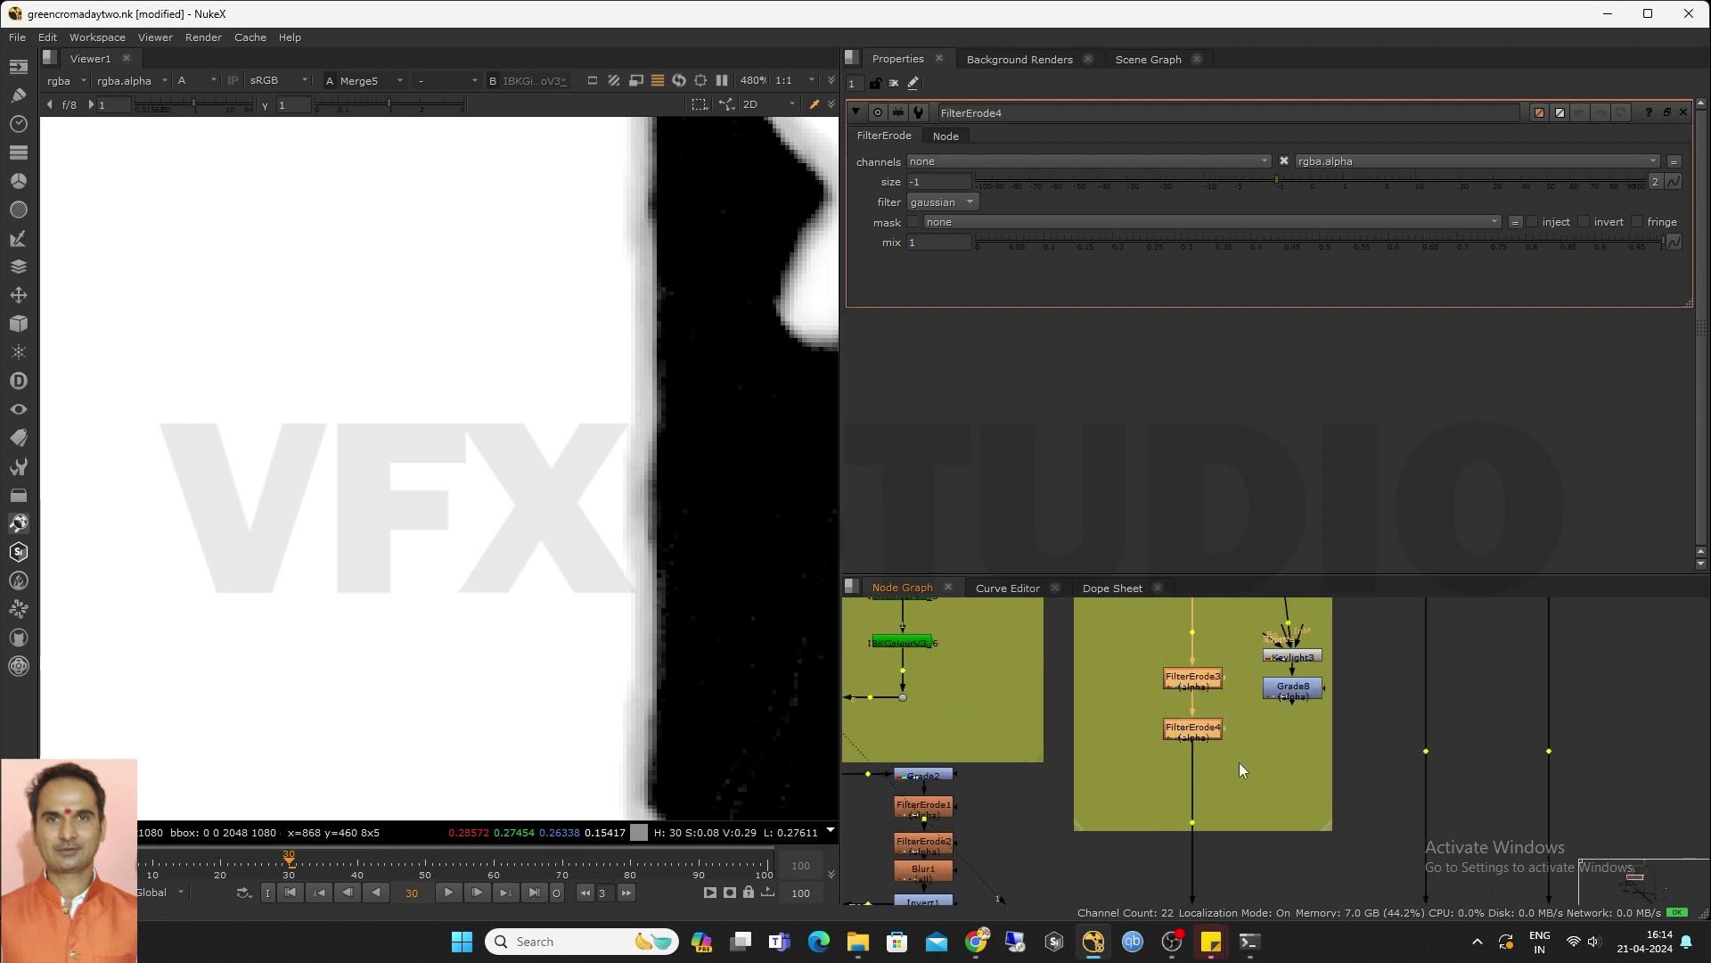
pyautogui.scroll(-2, 1238, 762)
pyautogui.moveTo(1205, 772); pyautogui.dragTo(1148, 776, button='middle')
pyautogui.hotkey('ctrl', 'v')
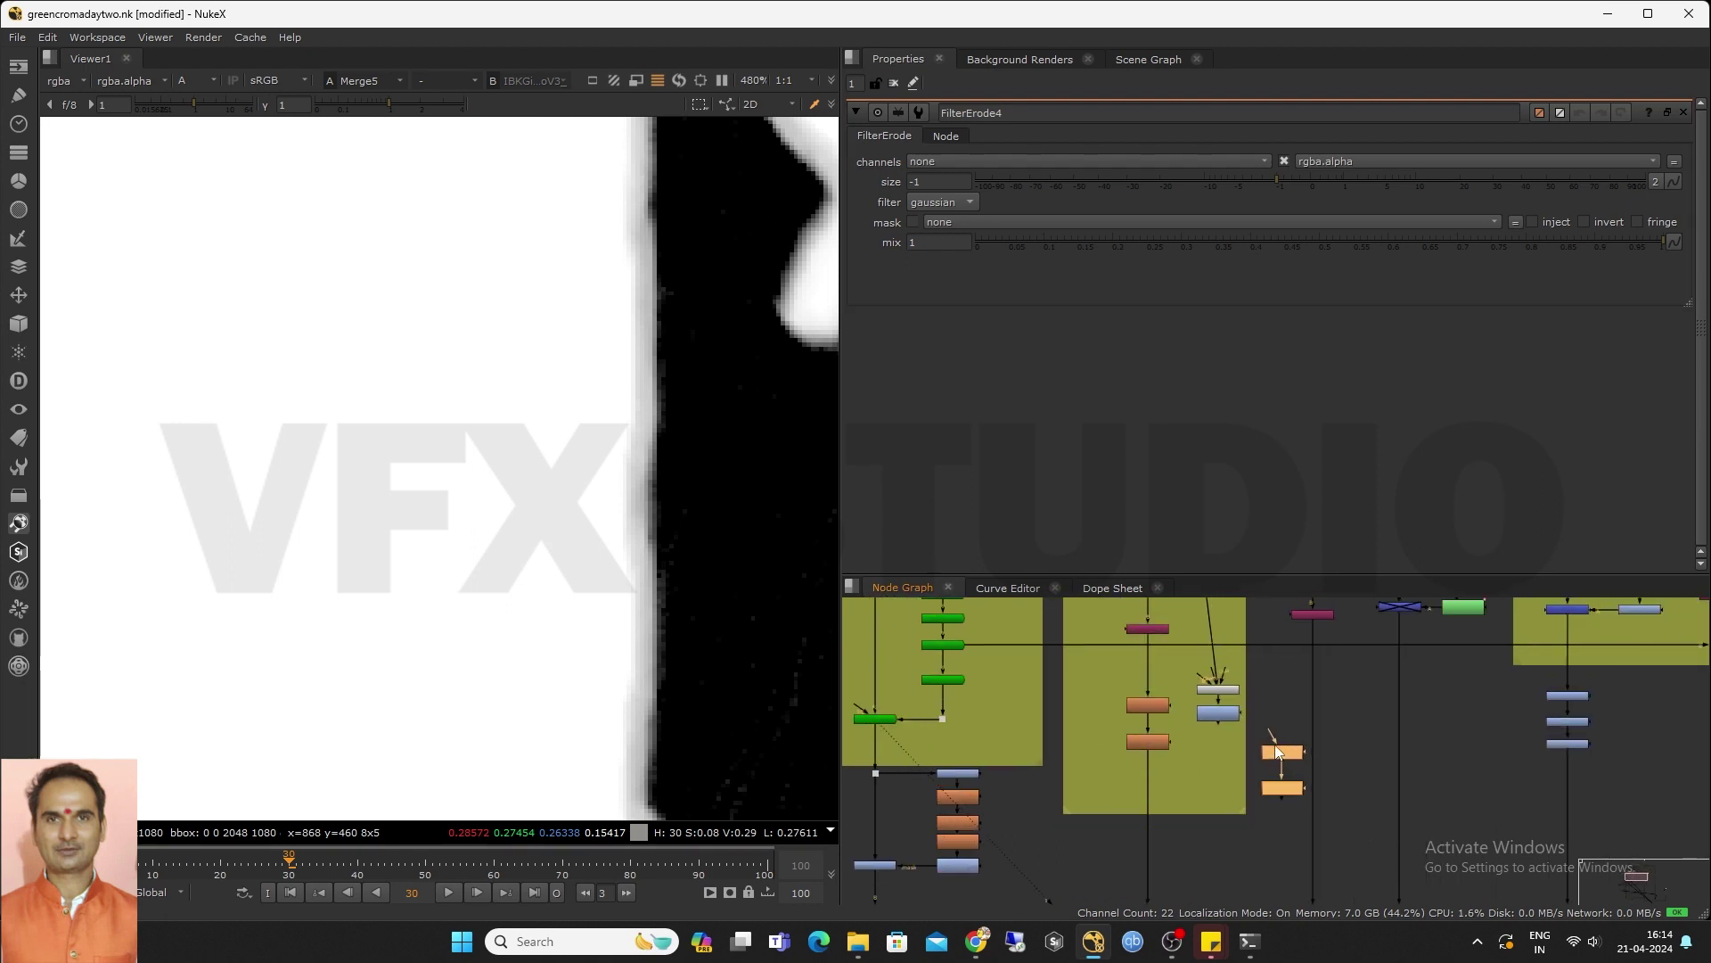
# Set FilterErode3's size to 3.3 and inspect the merged matte's edges around the held helmet and arm
pyautogui.scroll(3, 1159, 706)
pyautogui.doubleClick(1163, 698)
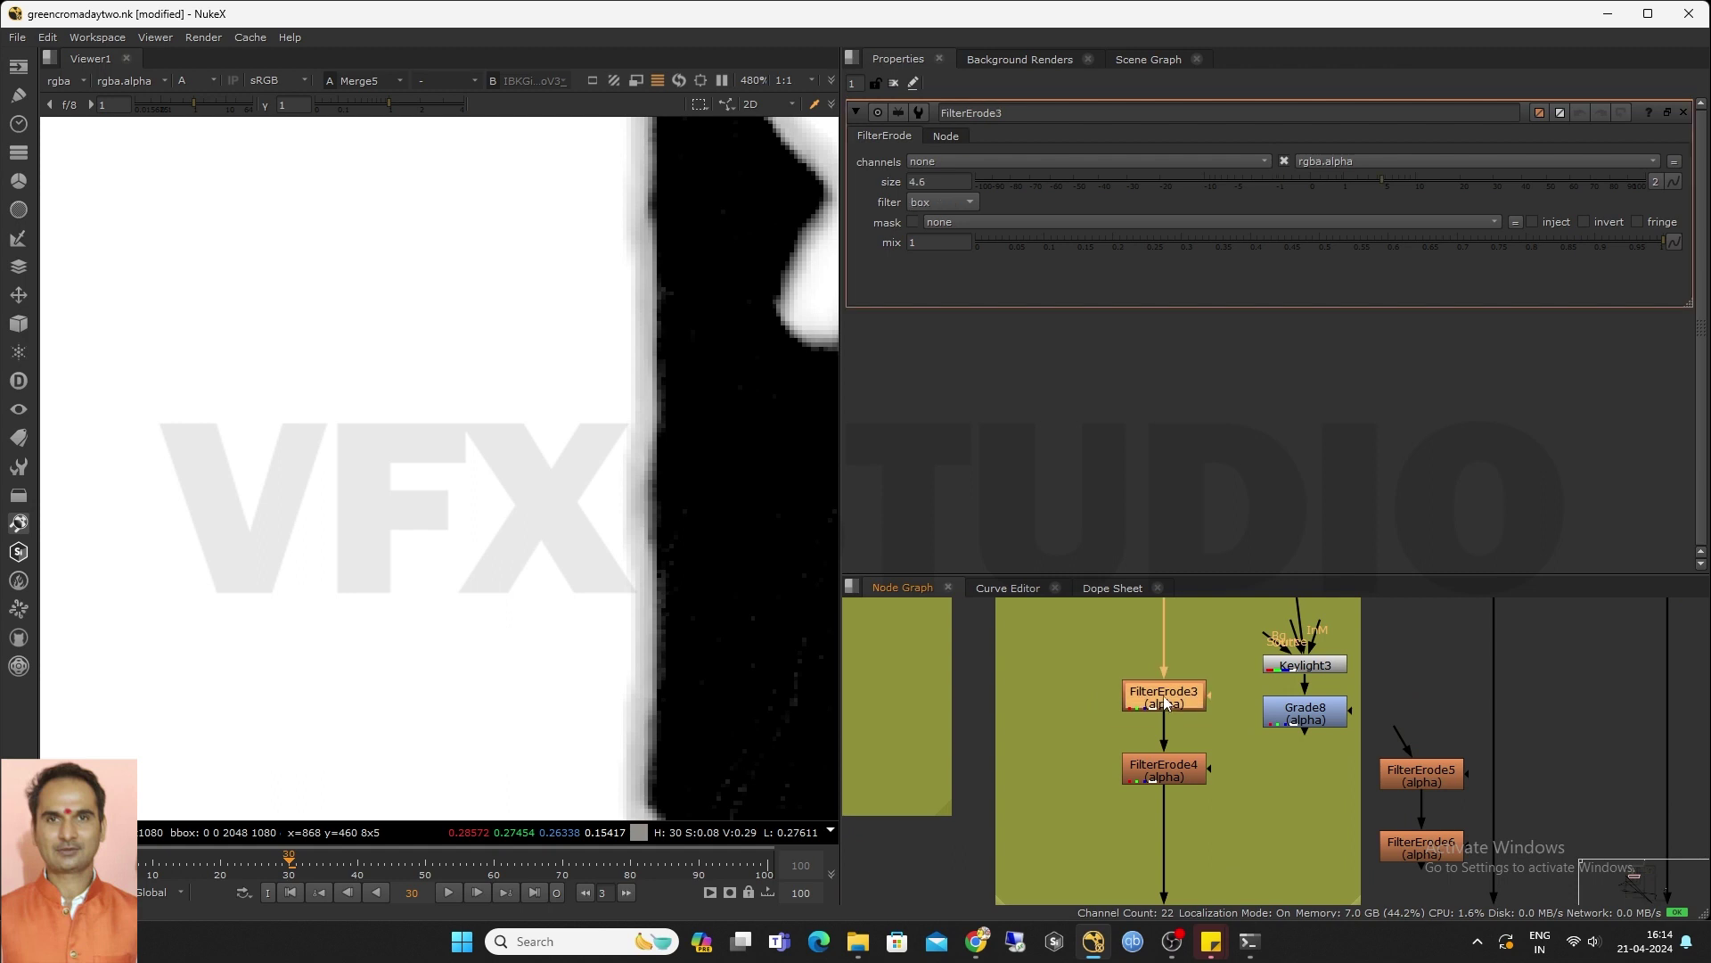
pyautogui.moveTo(1381, 178); pyautogui.dragTo(1371, 185)
pyautogui.scroll(-2, 656, 435)
pyautogui.scroll(-3, 663, 435)
pyautogui.scroll(6, 372, 446)
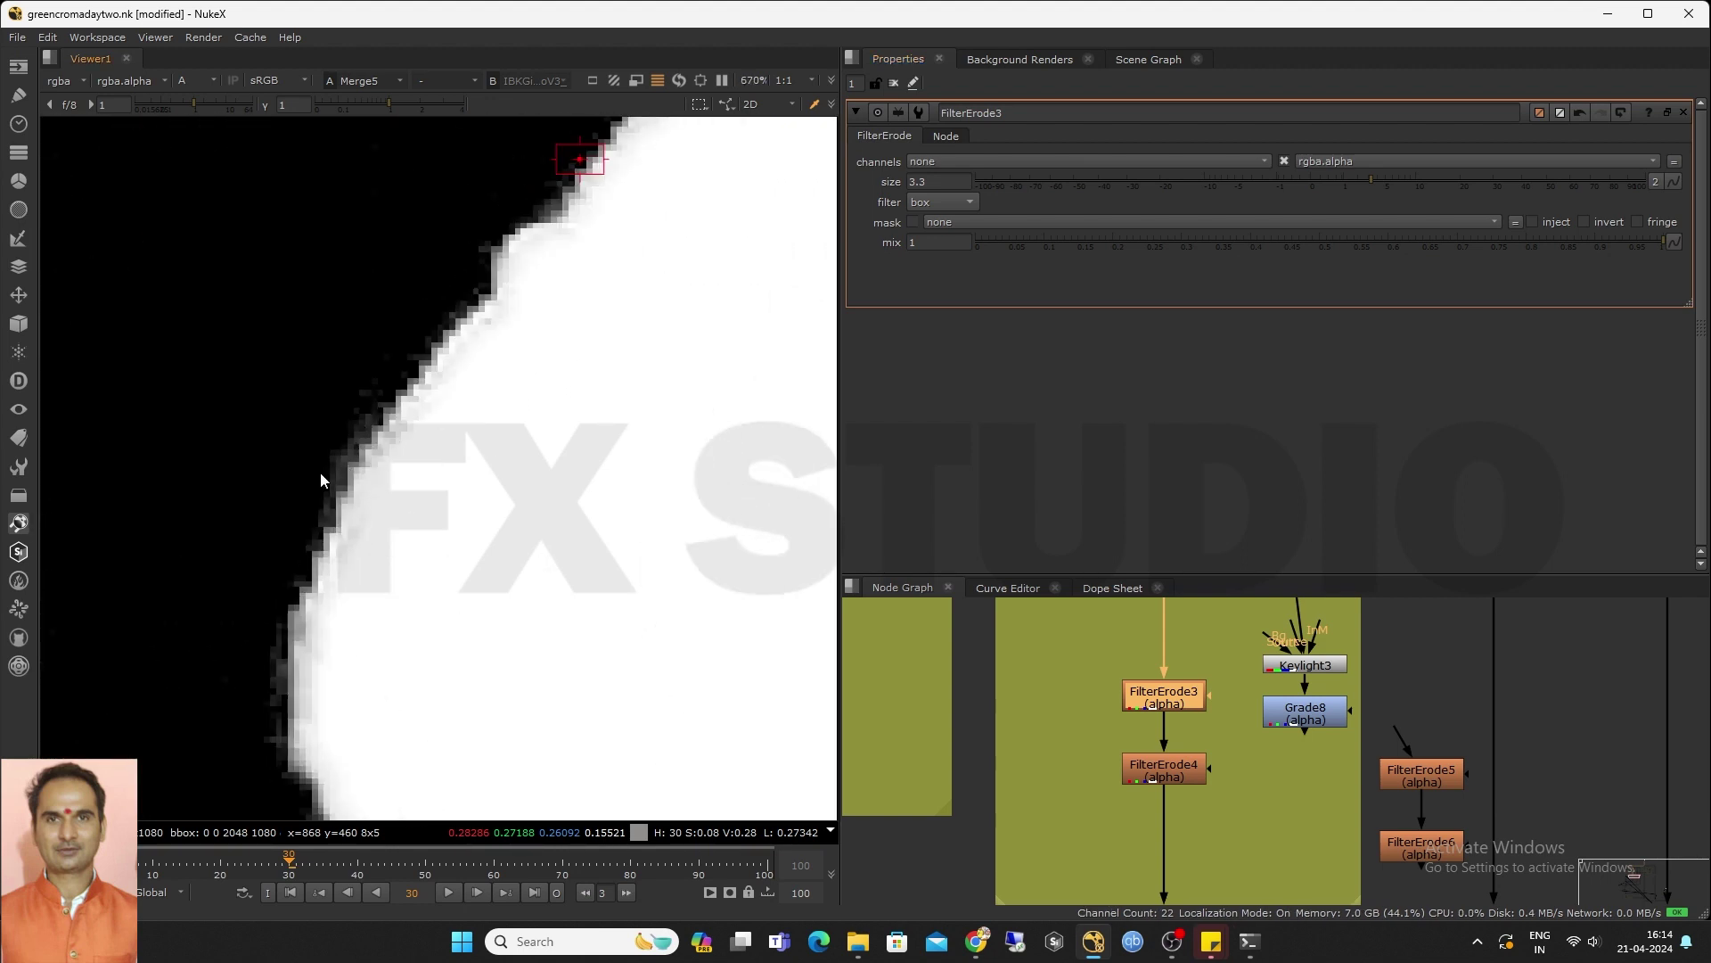
pyautogui.scroll(-4, 436, 436)
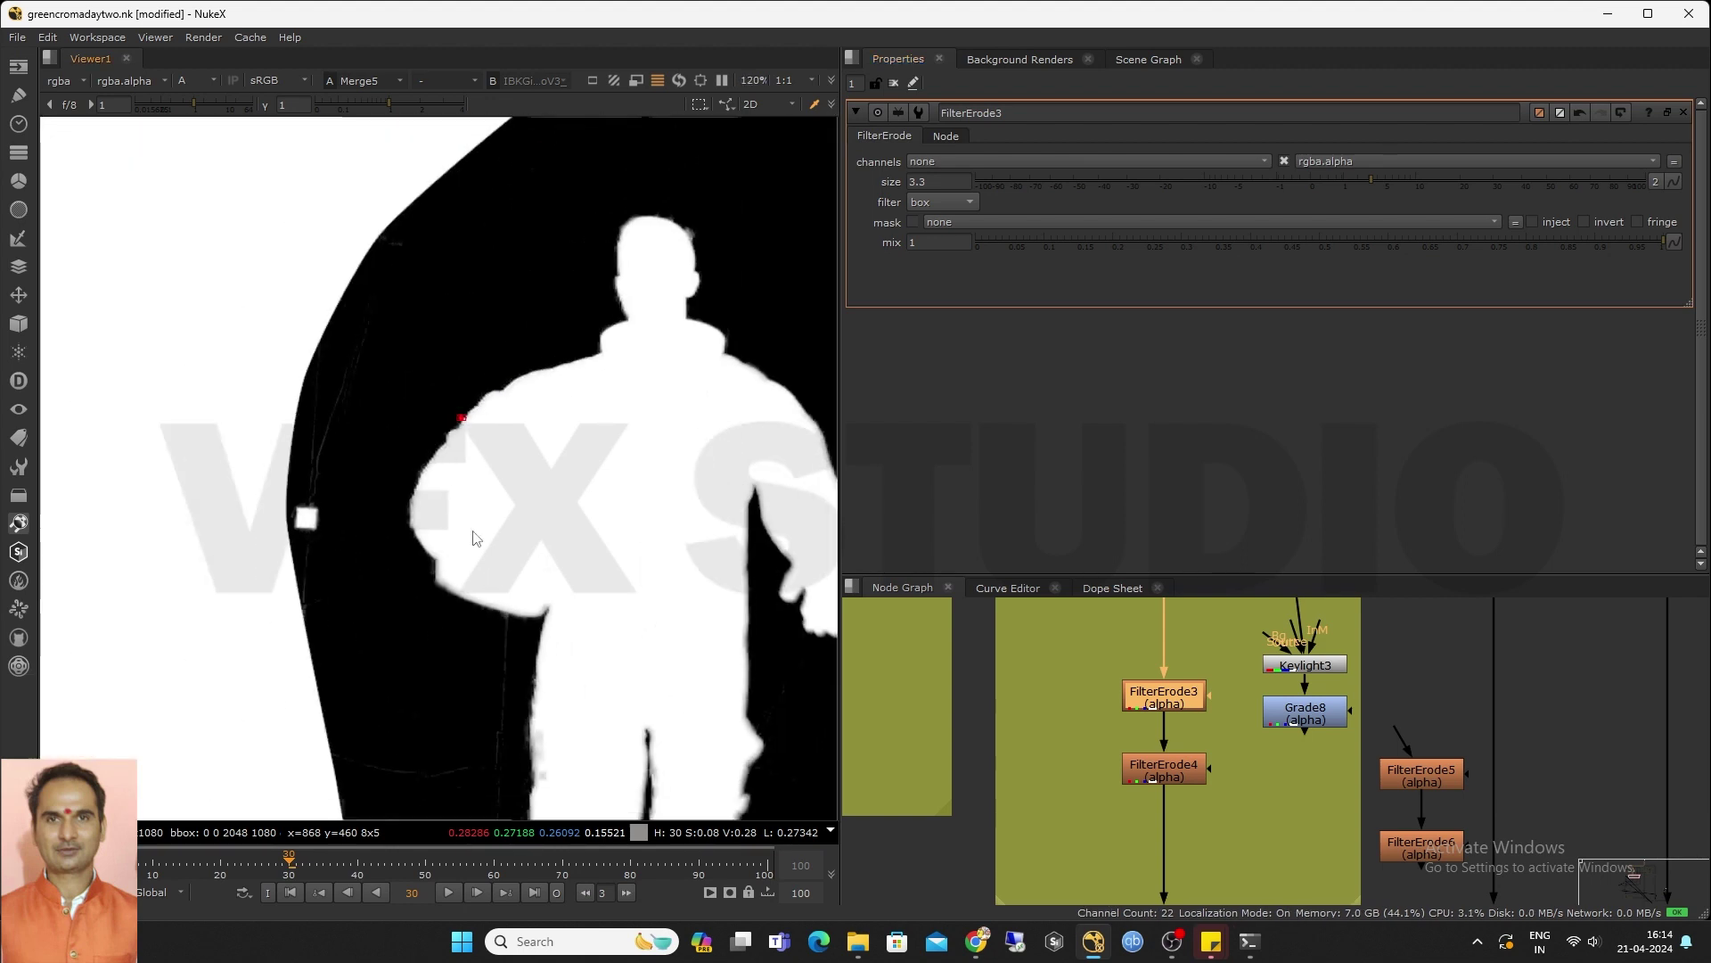
pyautogui.scroll(2, 425, 522)
pyautogui.scroll(2, 419, 513)
pyautogui.scroll(-2, 423, 506)
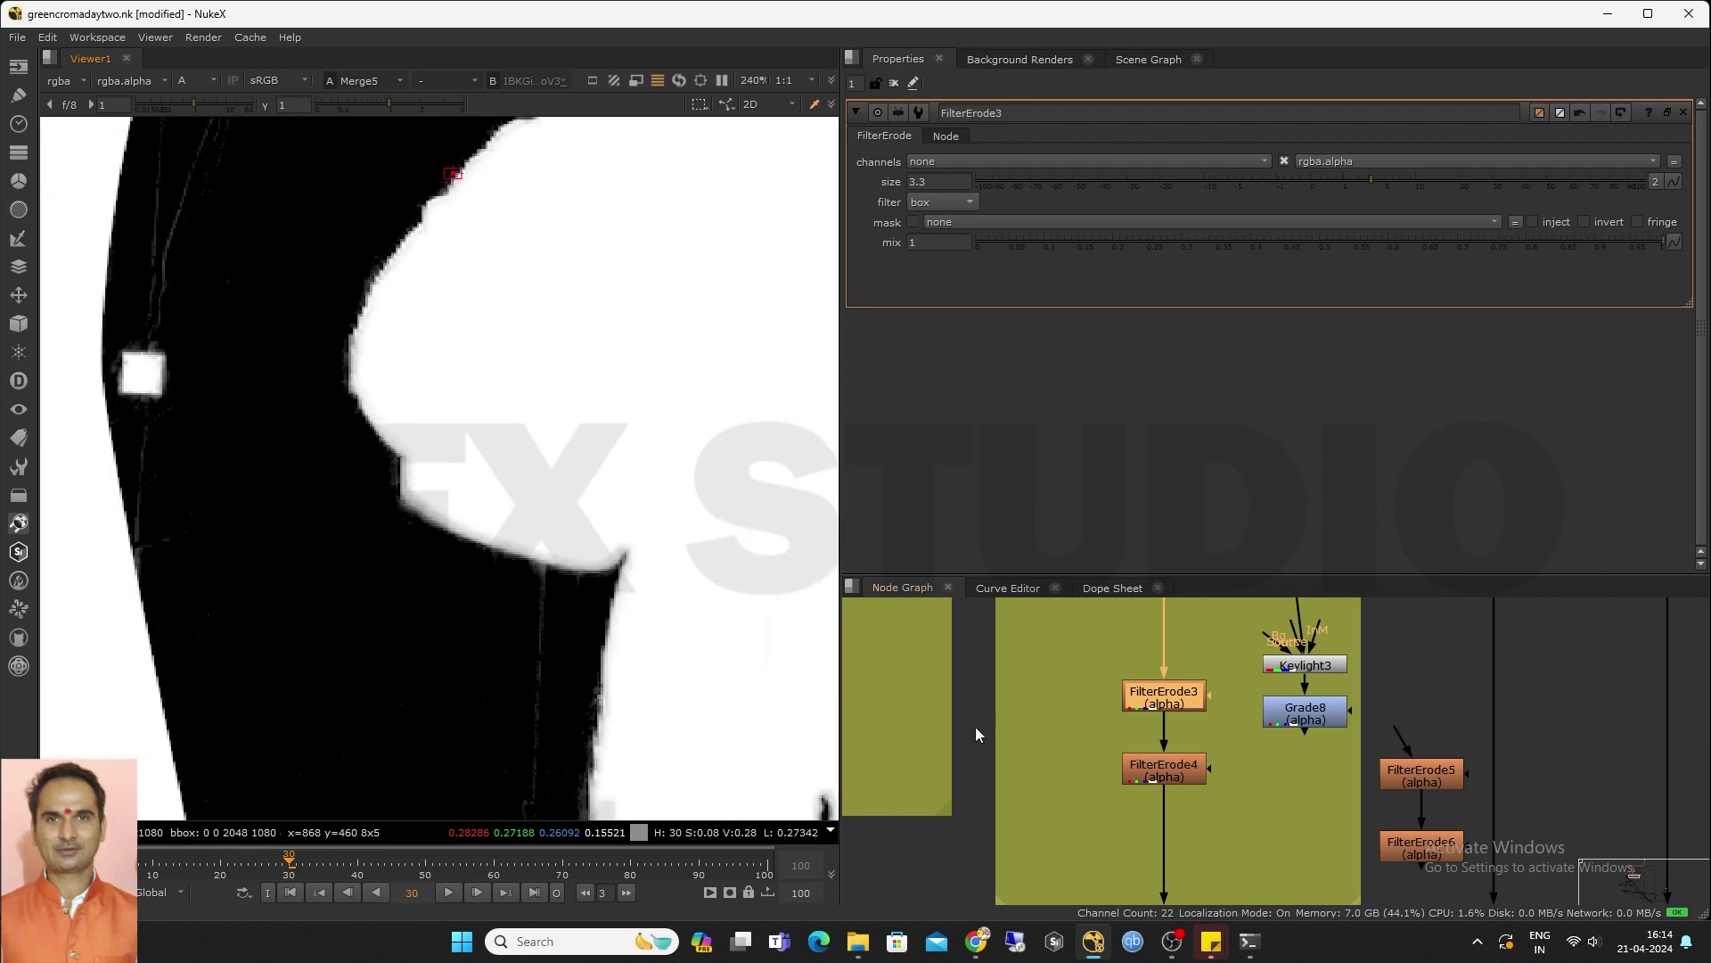
# Set FilterErode4's size to -1.6 and check the merged matte's edge beneath the arm
pyautogui.moveTo(975, 725); pyautogui.dragTo(952, 680, button='middle')
pyautogui.scroll(3, 570, 574)
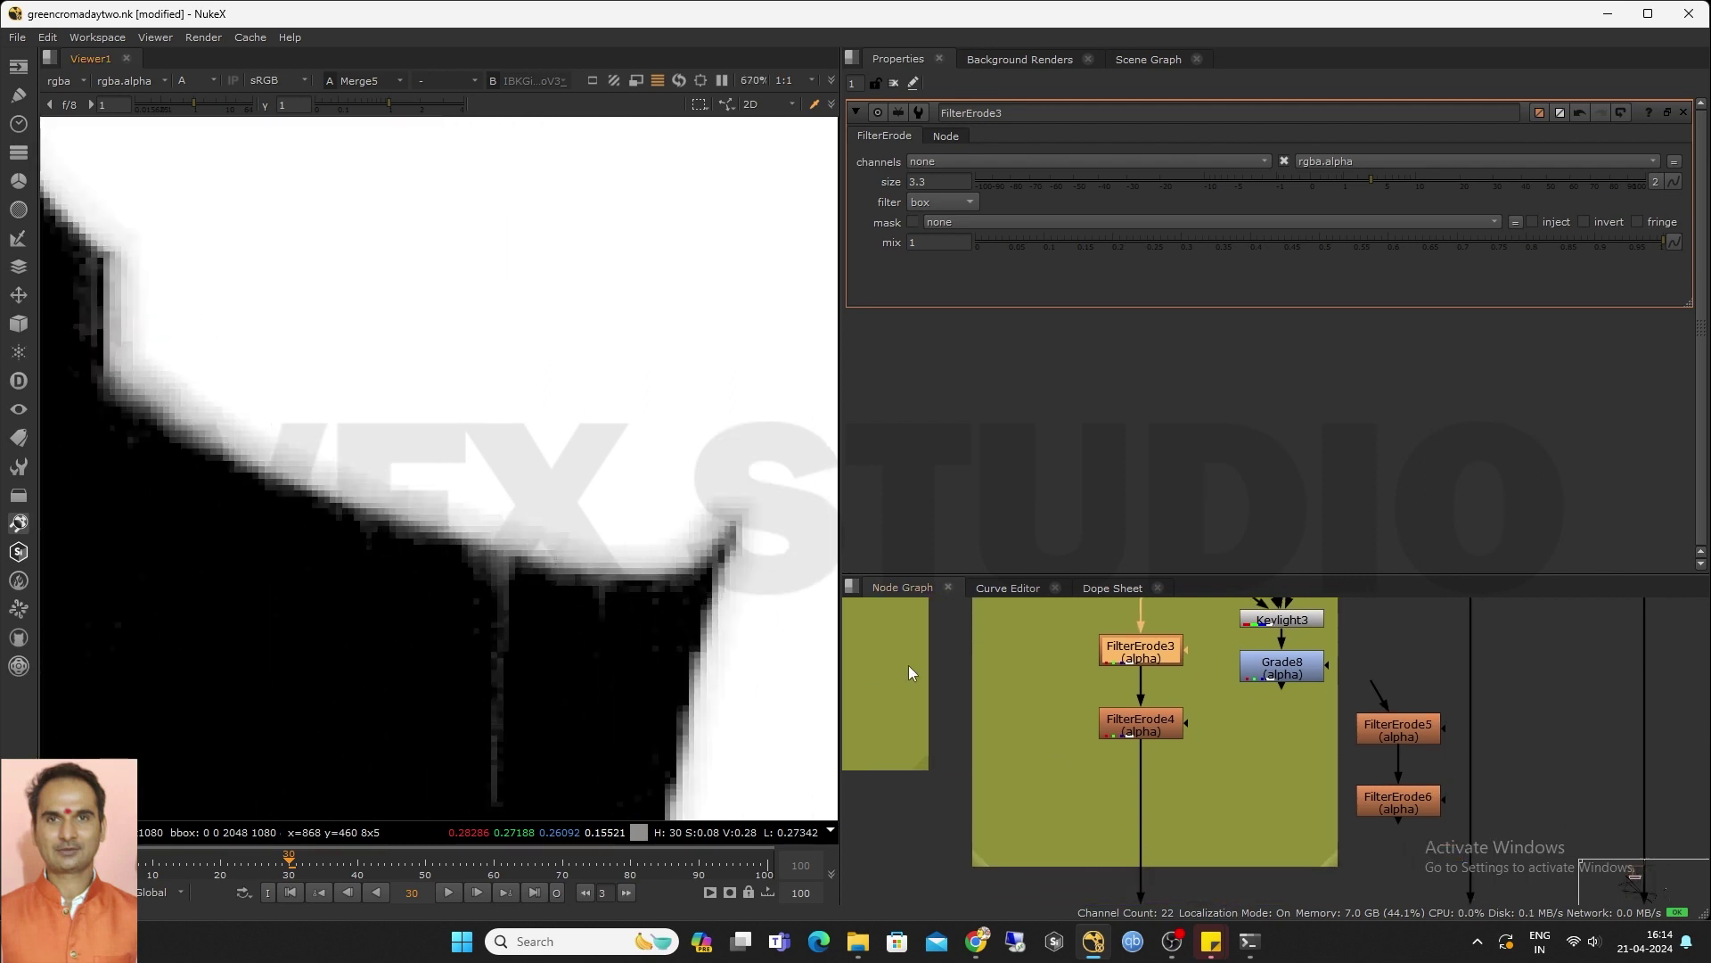
pyautogui.doubleClick(1159, 722)
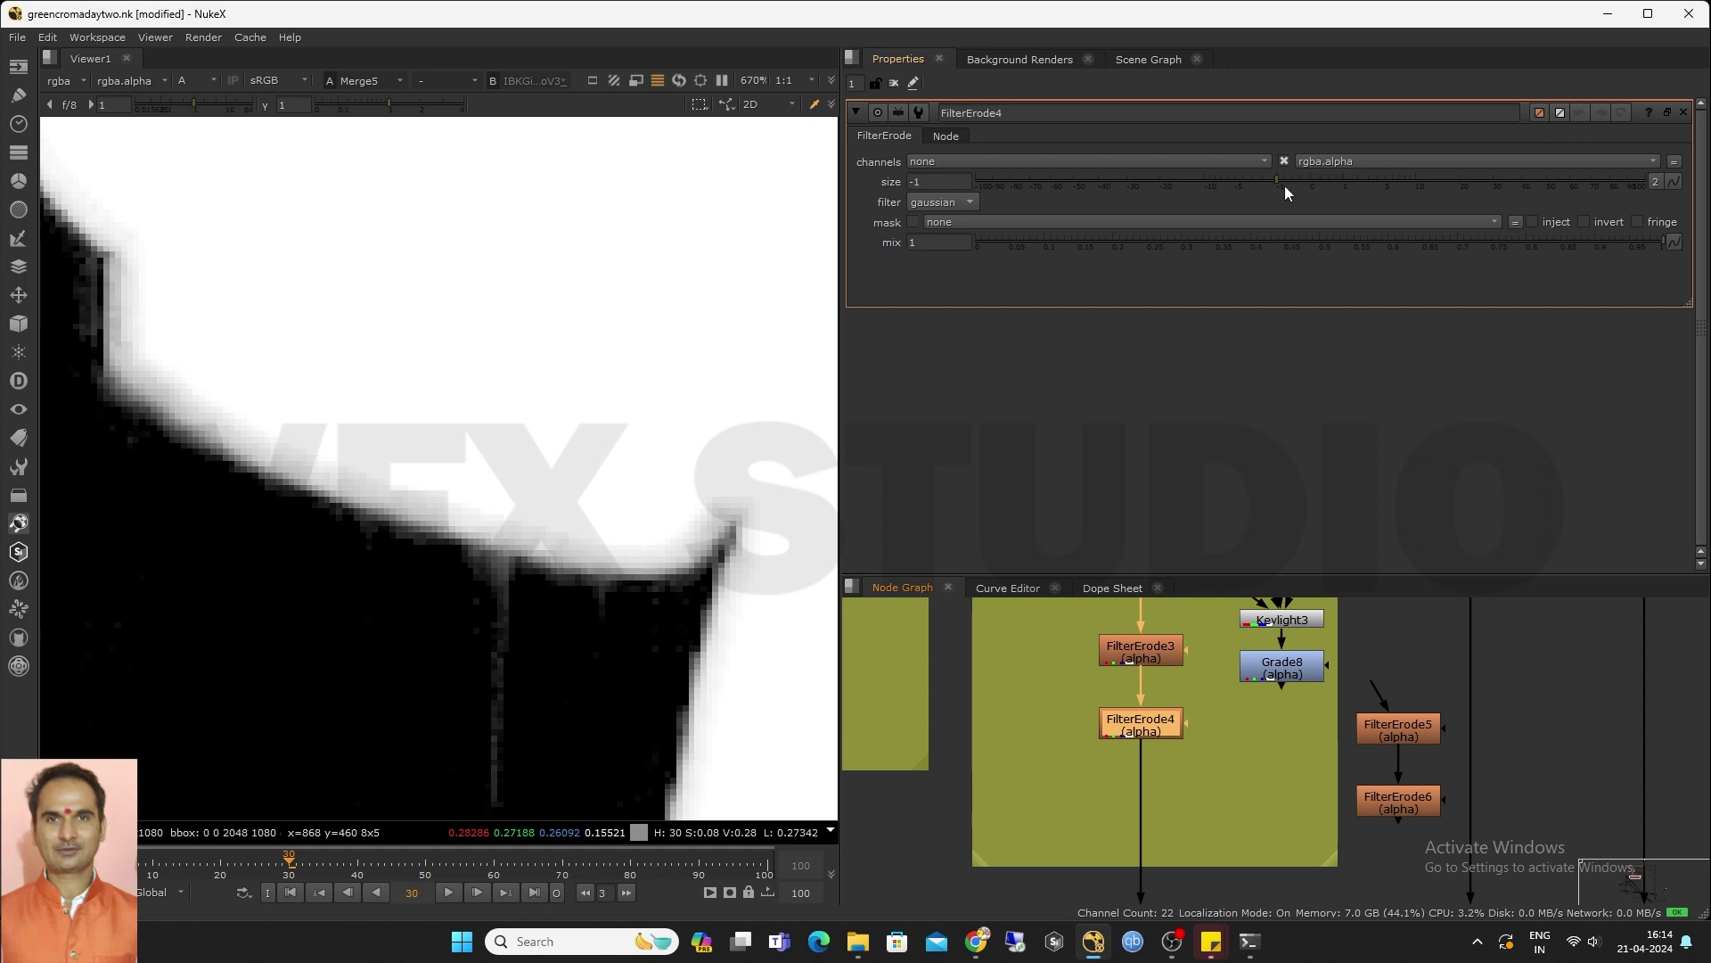
pyautogui.moveTo(1280, 181); pyautogui.dragTo(1269, 187)
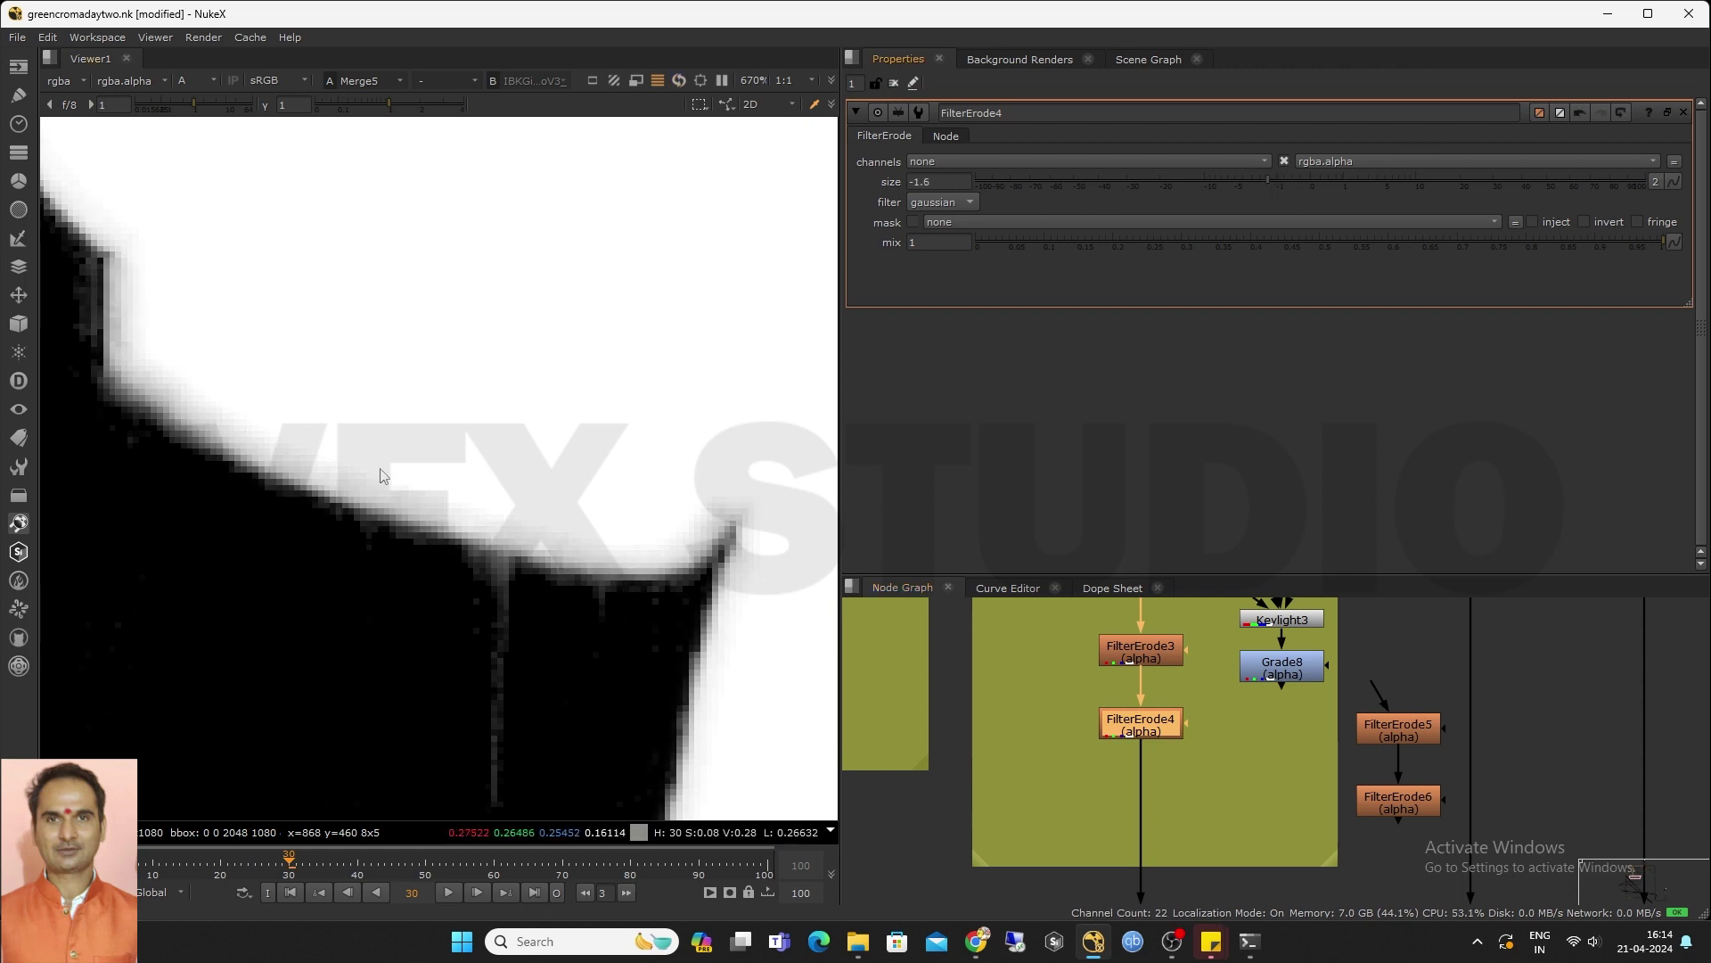
pyautogui.scroll(-6, 381, 475)
pyautogui.scroll(-4, 1194, 730)
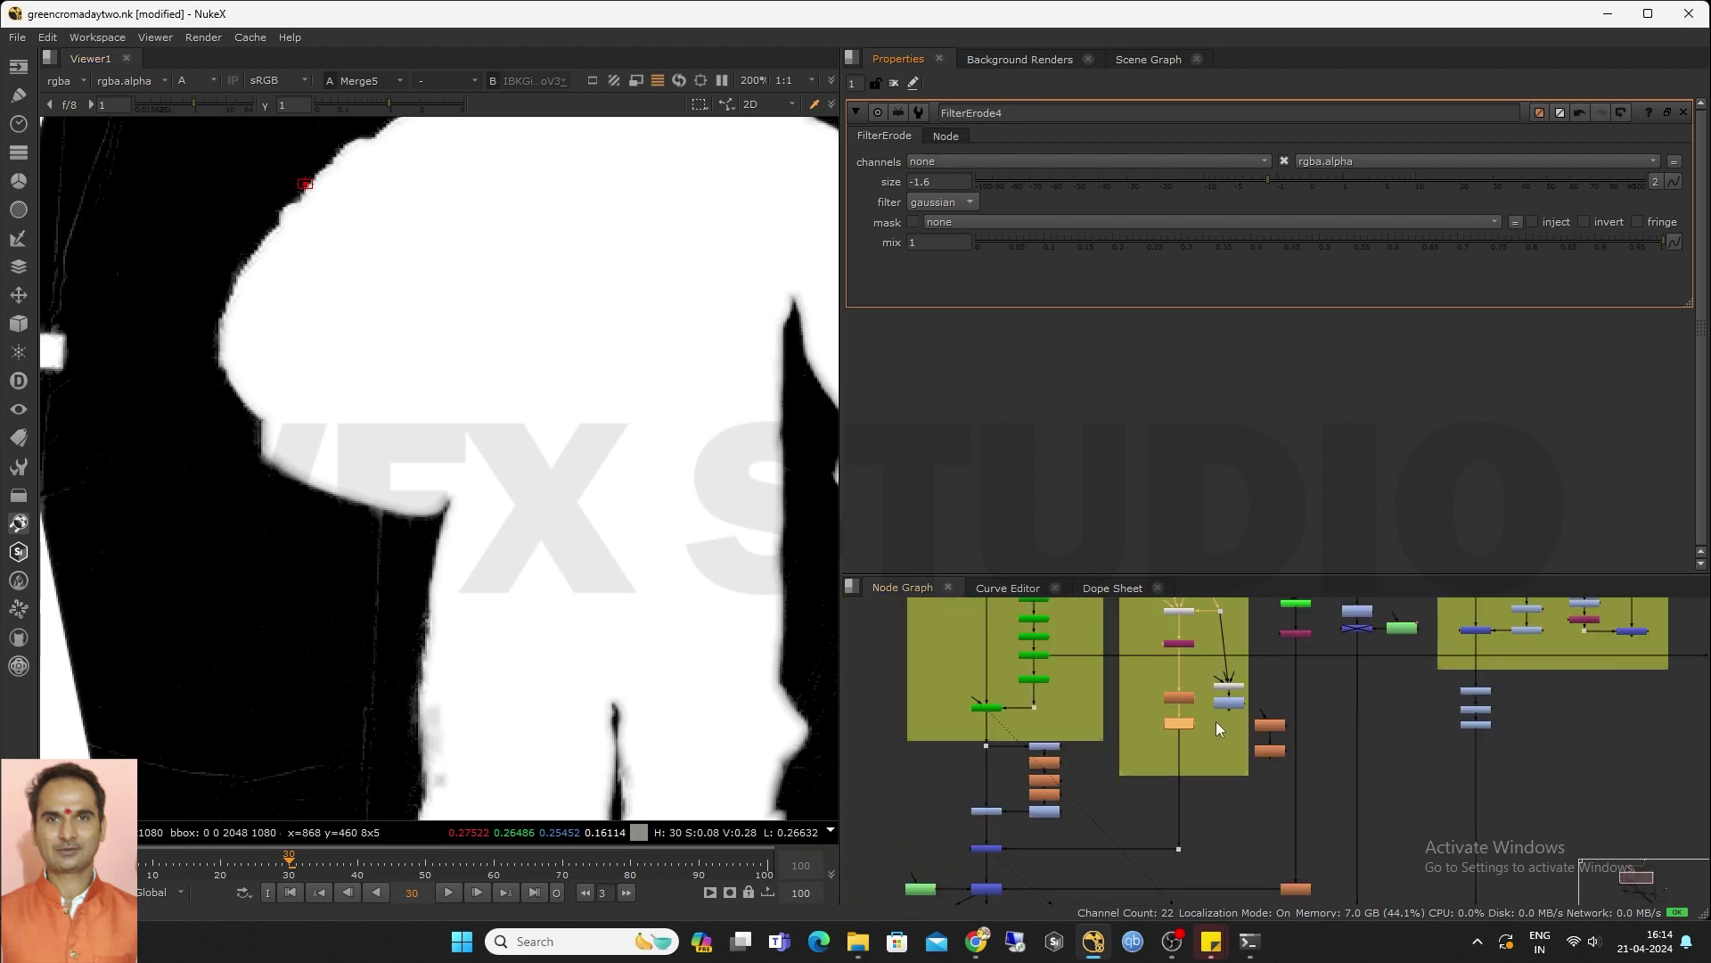
# Move the duplicated FilterErode5 and FilterErode6 nodes into the core key backdrop beside the original pair
pyautogui.scroll(3, 1281, 704)
pyautogui.moveTo(1233, 720); pyautogui.dragTo(1302, 808)
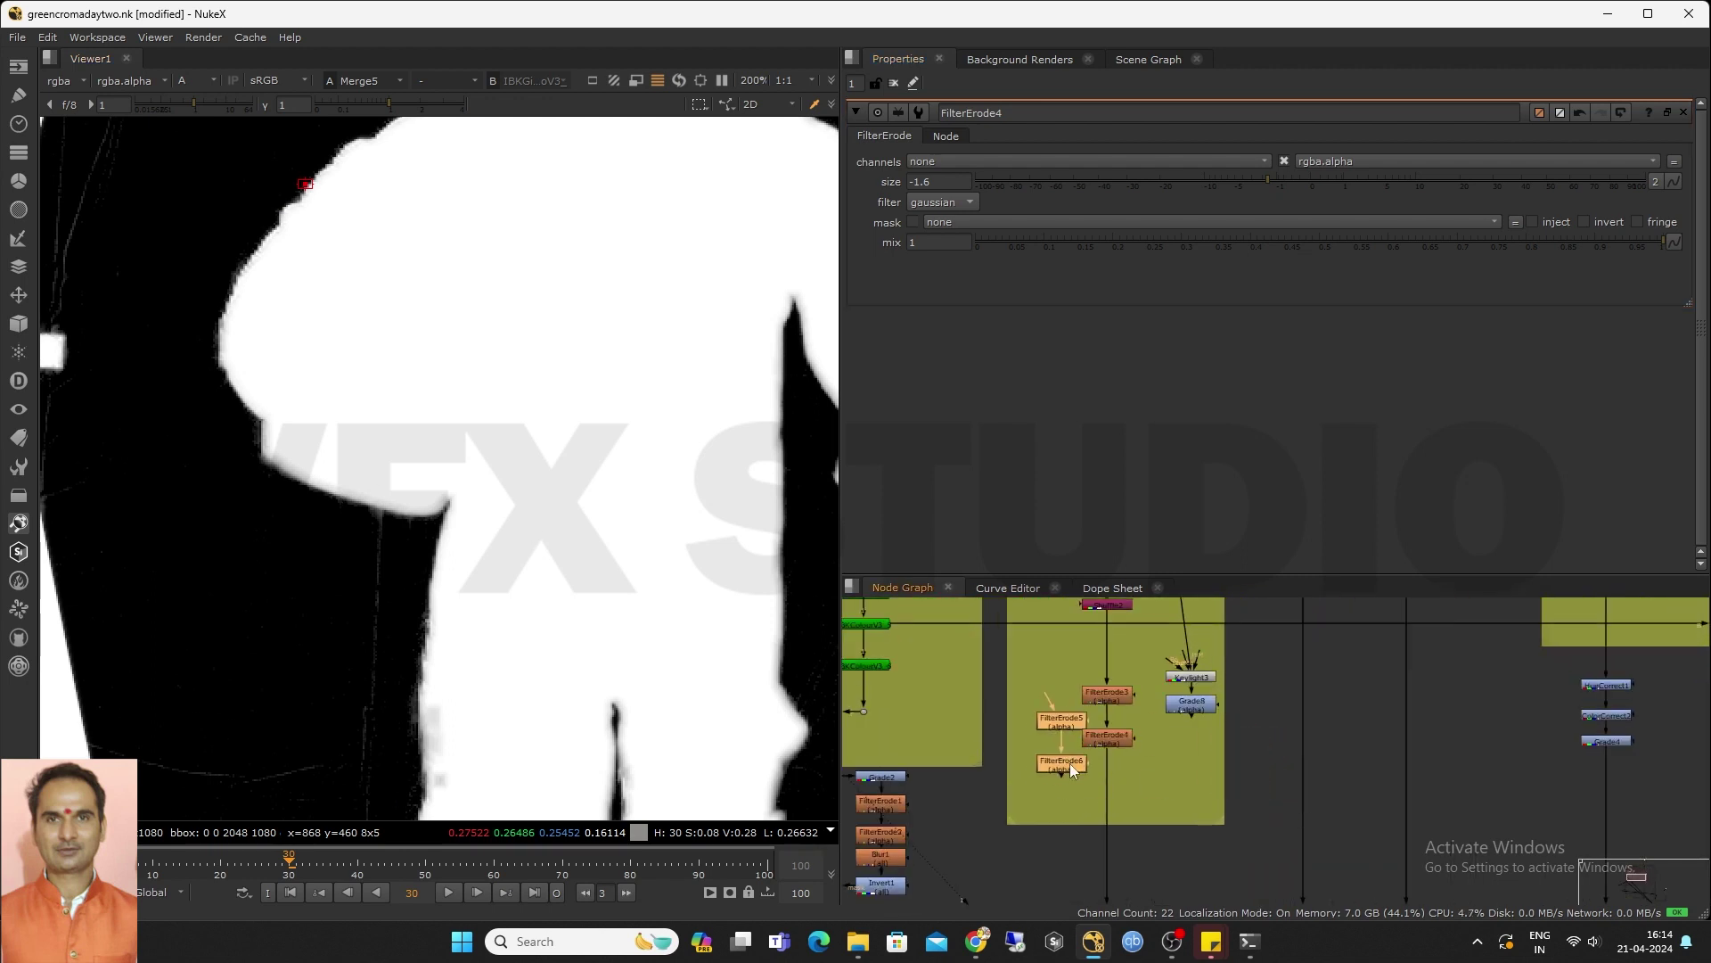
pyautogui.moveTo(1069, 763); pyautogui.dragTo(1056, 775)
pyautogui.click(1037, 704)
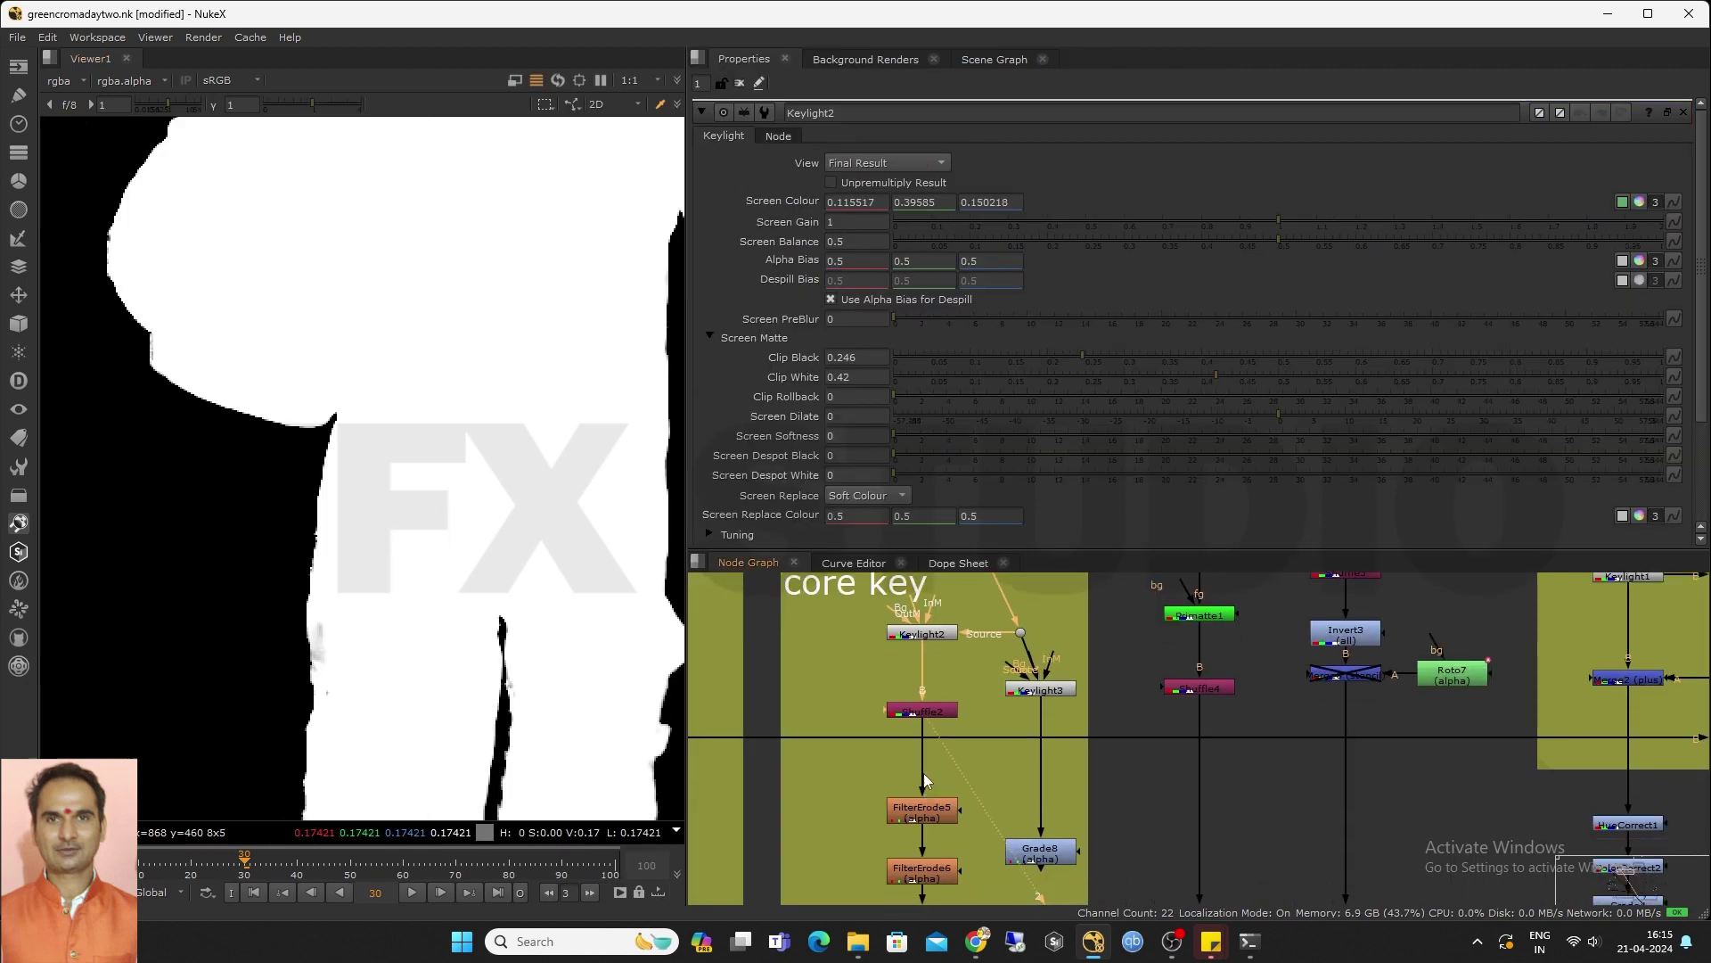
# Inspect FilterErode5's matte beneath the arm, open FilterErode6's settings and show its output for comparison
pyautogui.scroll(3, 930, 742)
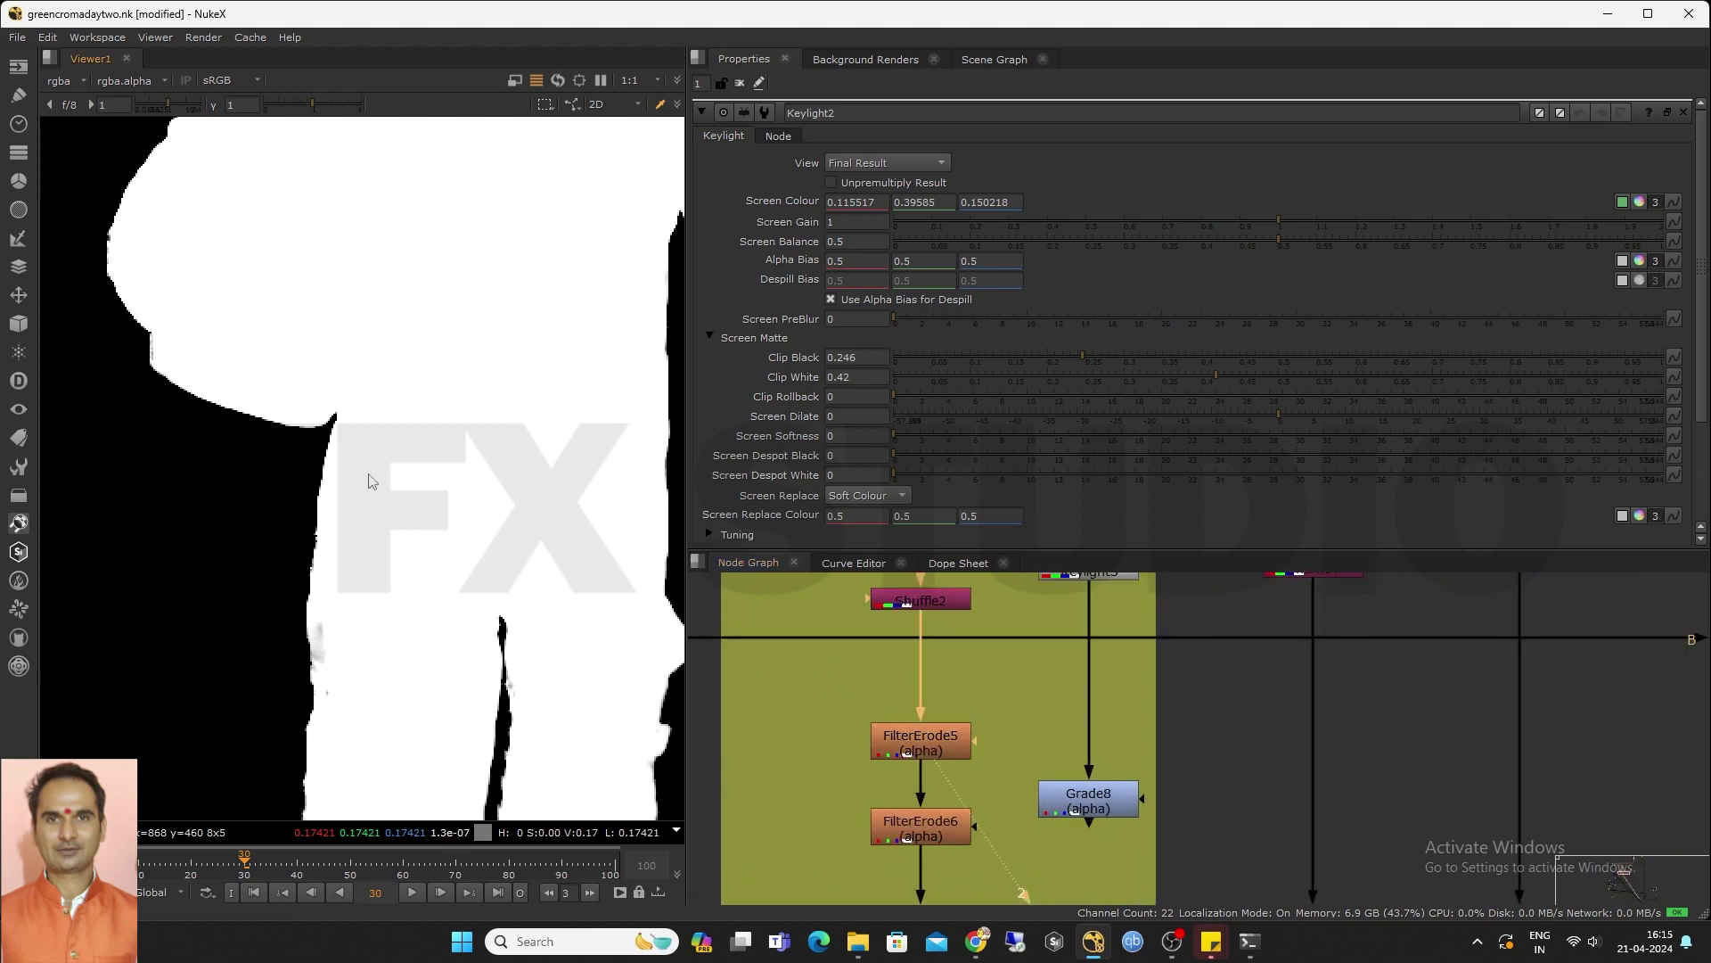
pyautogui.scroll(2, 339, 495)
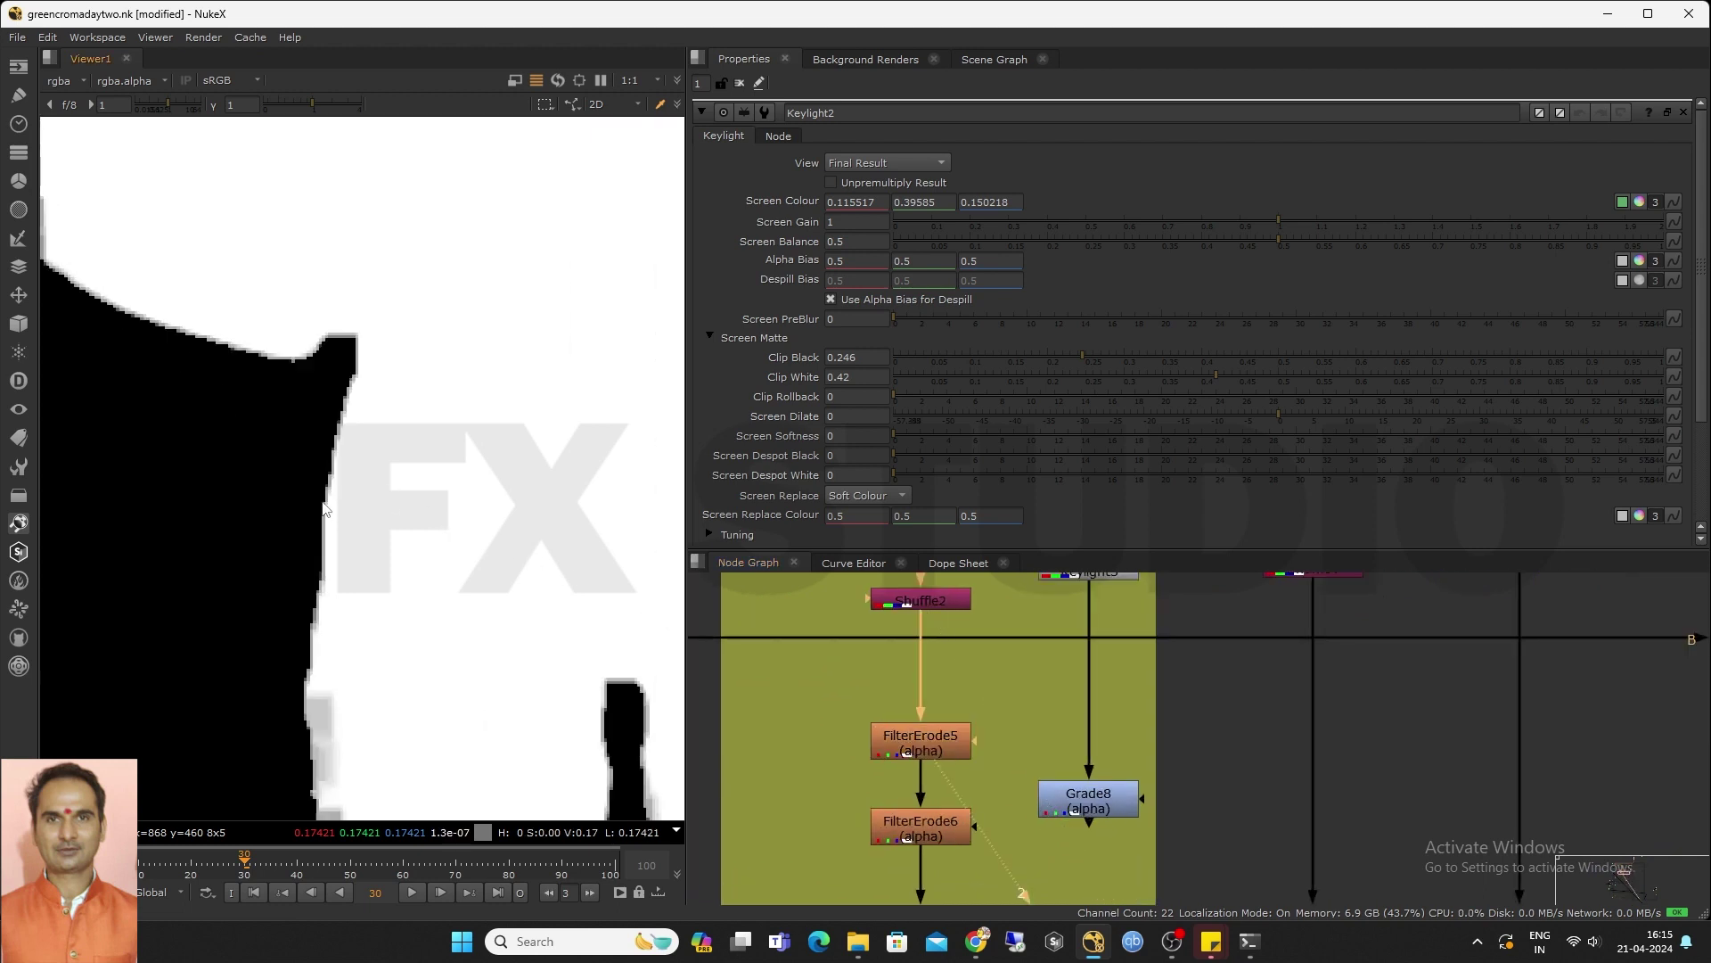
pyautogui.moveTo(883, 806); pyautogui.dragTo(895, 720, button='middle')
pyautogui.doubleClick(906, 739)
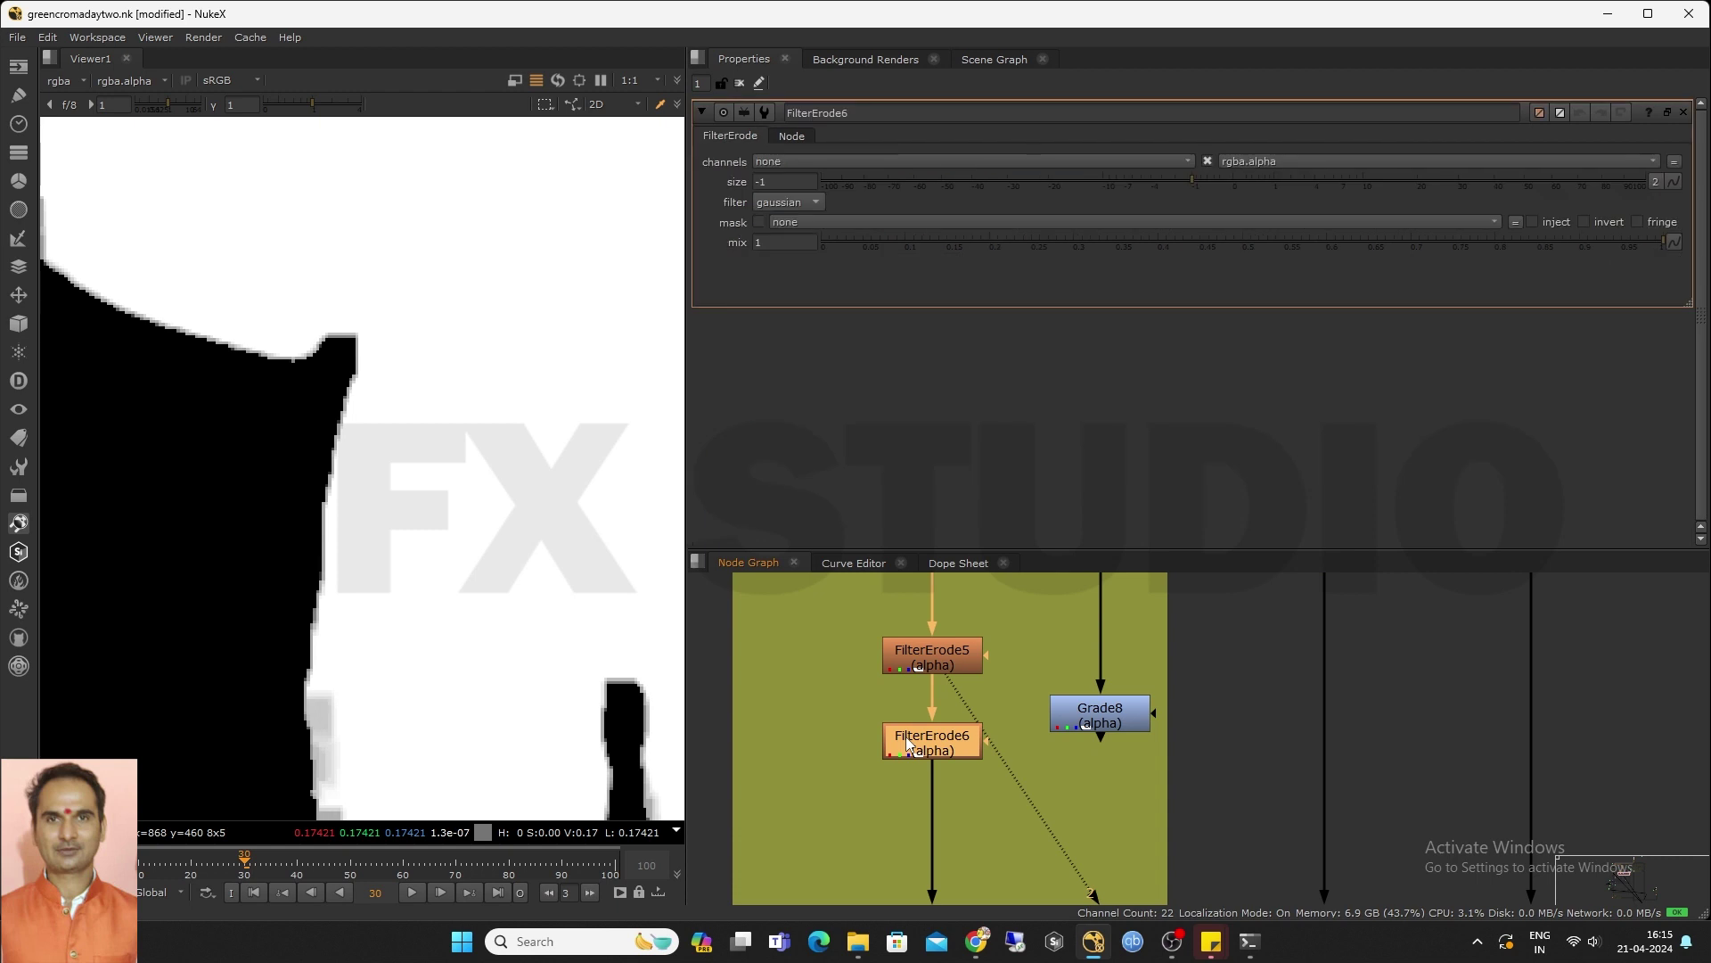
pyautogui.scroll(-3, 918, 751)
pyautogui.moveTo(908, 801); pyautogui.dragTo(992, 679, button='middle')
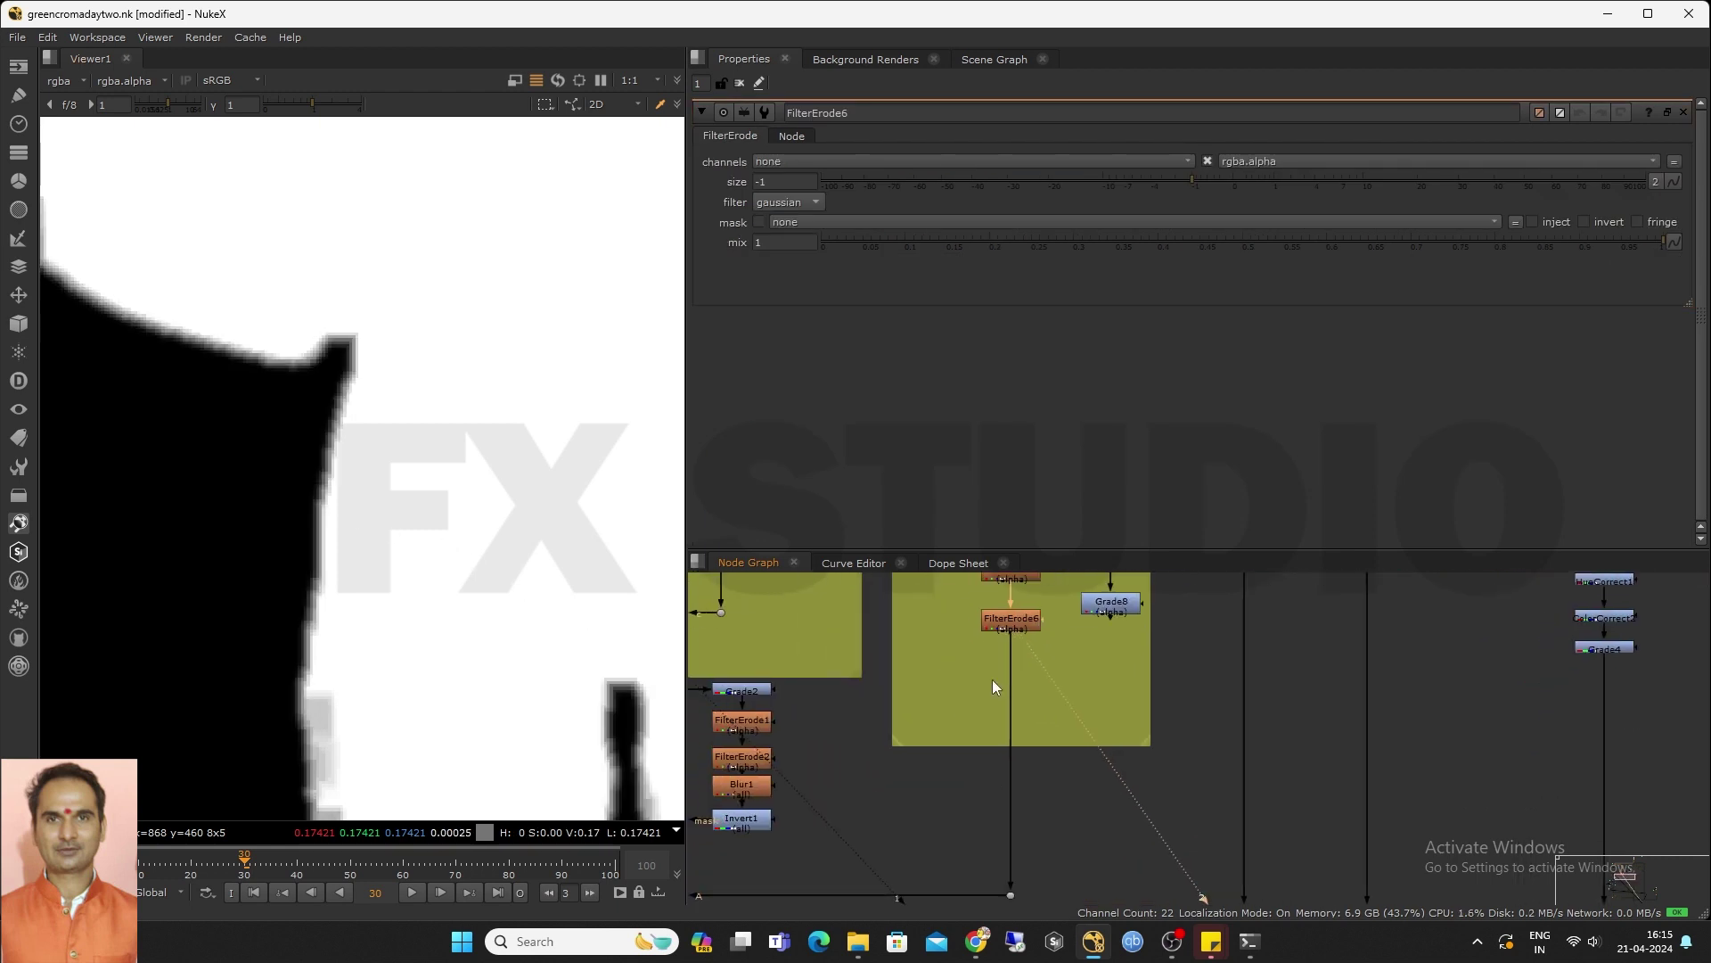
# Show the edge key's Grade3 output in the viewer
pyautogui.scroll(-3, 1034, 733)
pyautogui.moveTo(745, 788); pyautogui.dragTo(822, 756, button='middle')
pyautogui.scroll(2, 822, 756)
pyautogui.scroll(1, 829, 753)
pyautogui.click(909, 745)
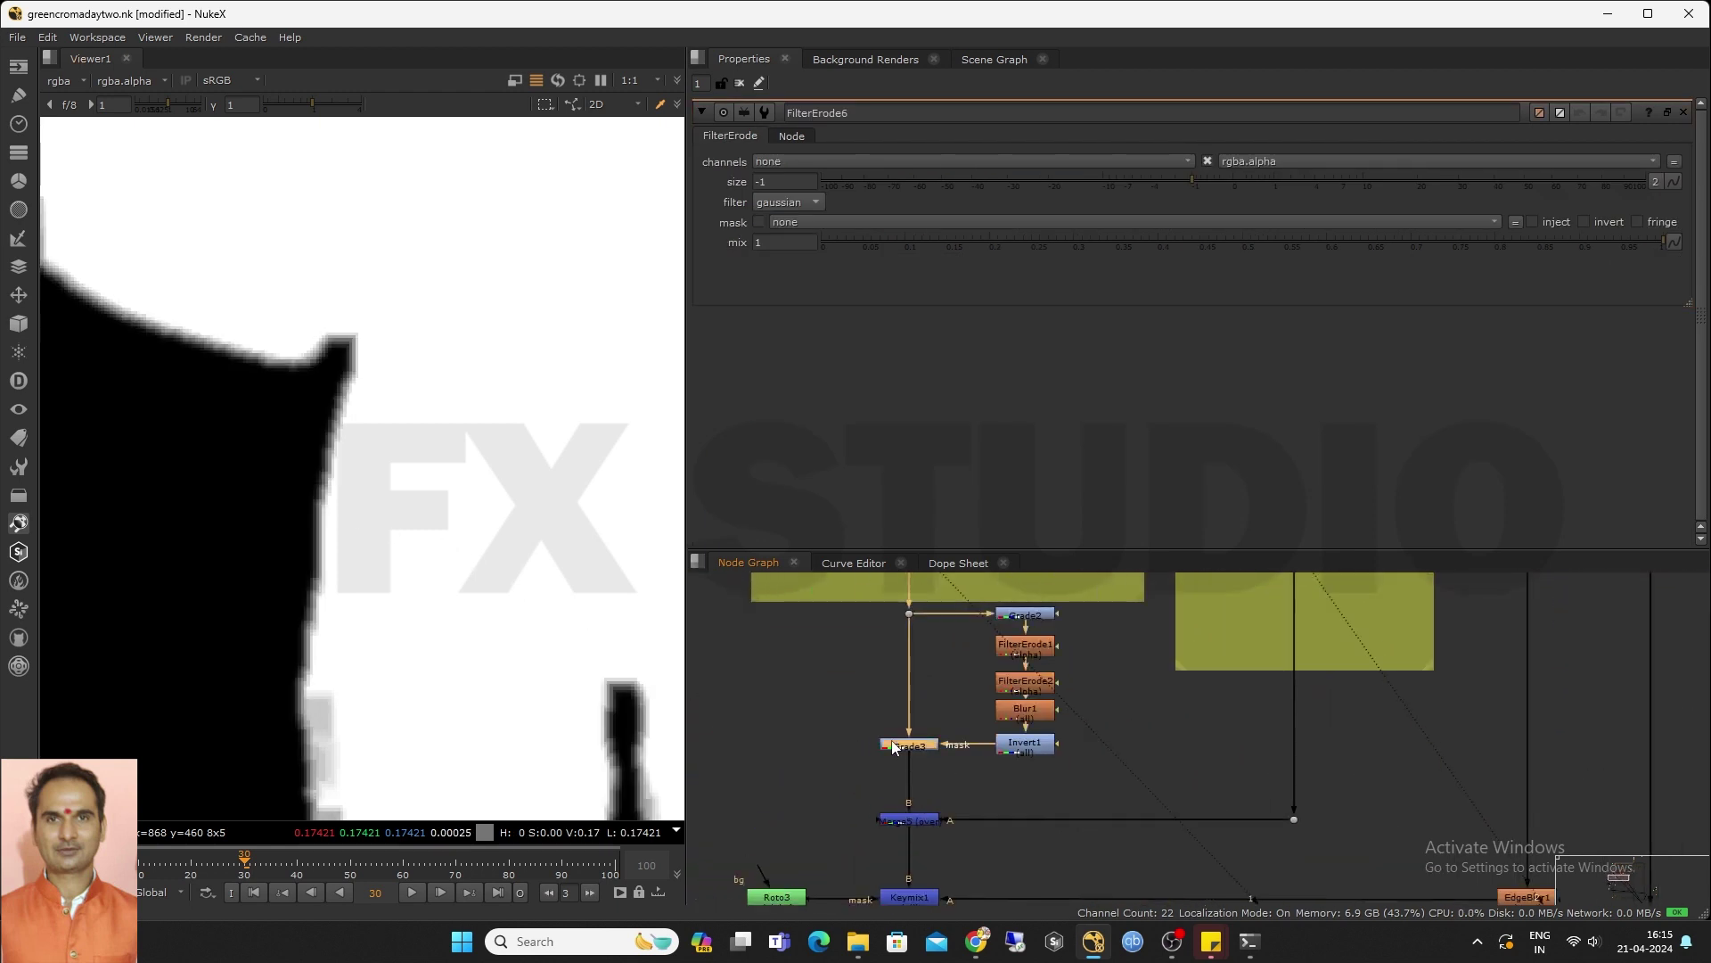
pyautogui.press('1')
pyautogui.scroll(-1, 886, 649)
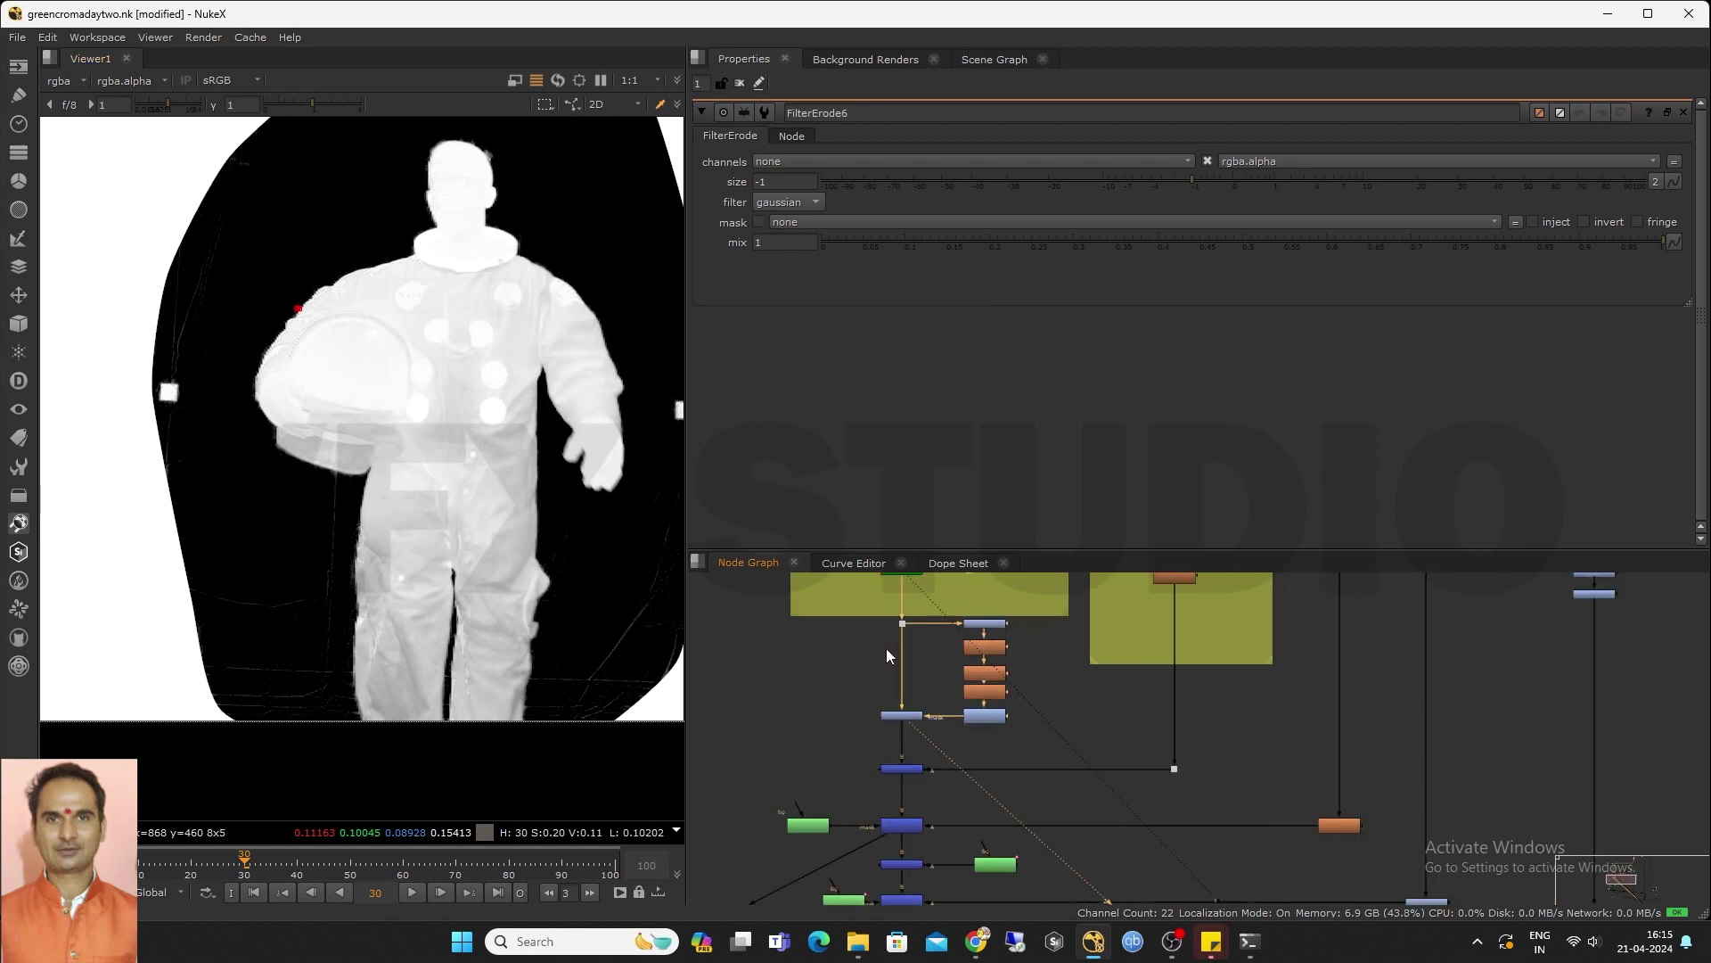
# Show the Merge5 output in the viewer and inspect the merged matte's edge beneath the arm and along the legs
pyautogui.scroll(1, 432, 523)
pyautogui.scroll(2, 332, 567)
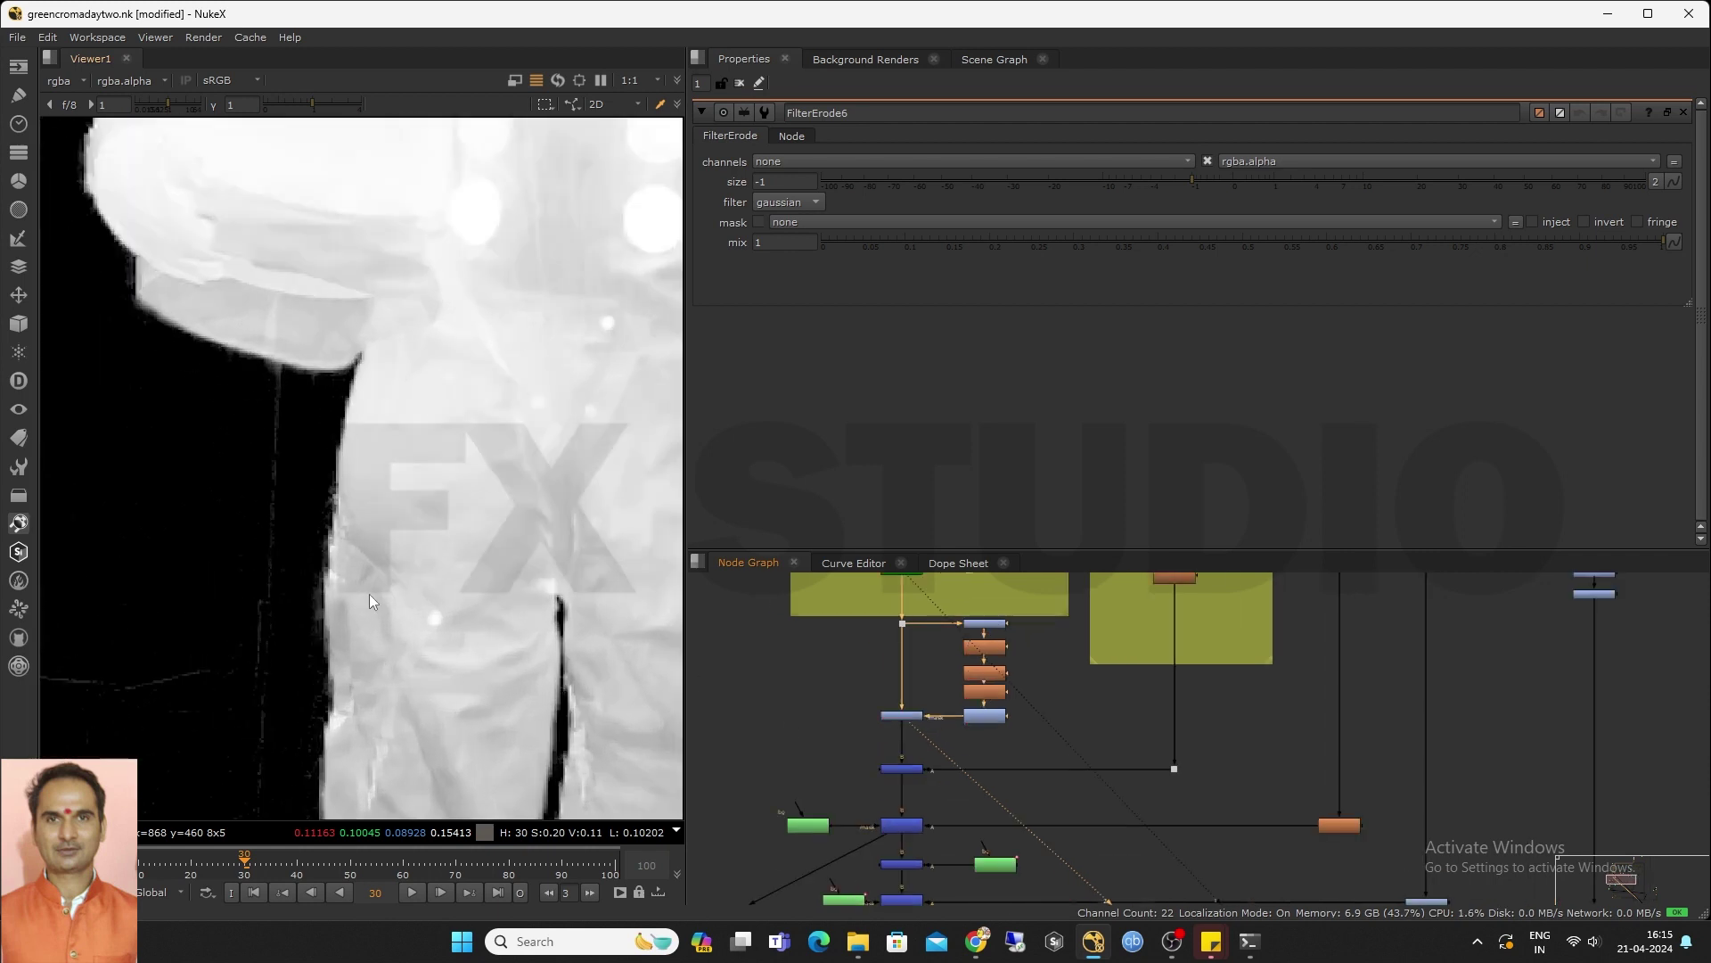
pyautogui.scroll(2, 907, 788)
pyautogui.click(906, 766)
pyautogui.press('1')
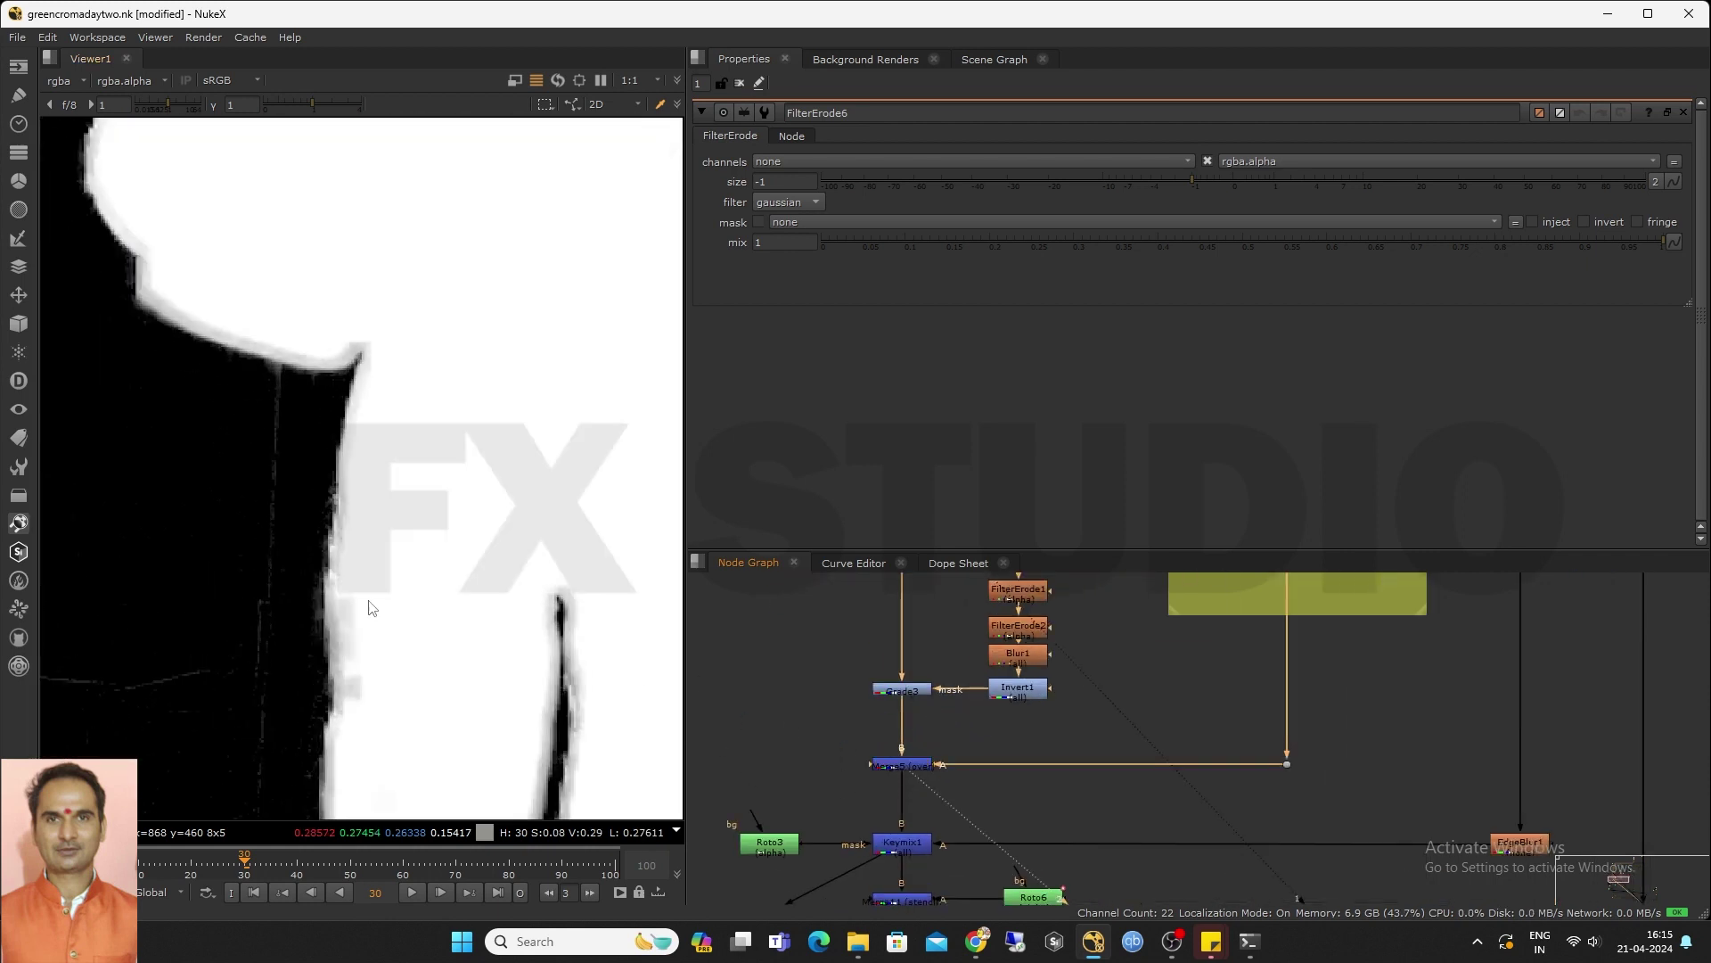
pyautogui.scroll(-3, 354, 551)
pyautogui.scroll(4, 313, 489)
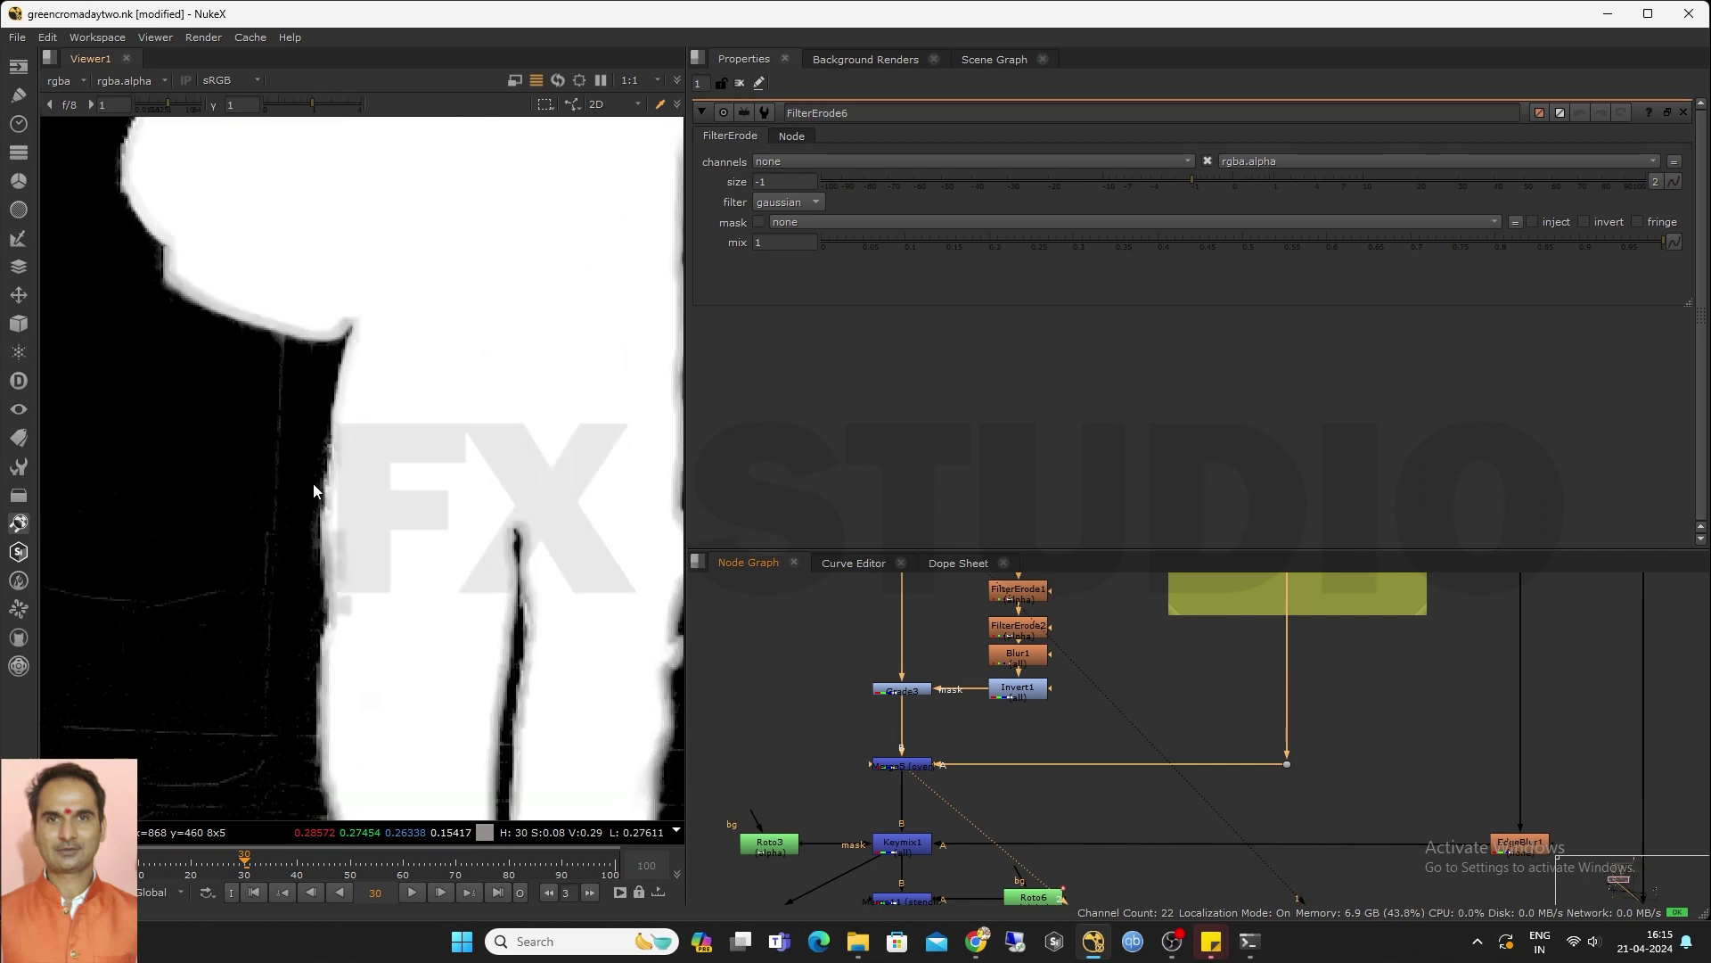
# Widen the viewer and check the merged matte's edges with the viewer gain at 0.75 and gamma at 0.14
pyautogui.moveTo(687, 258); pyautogui.dragTo(1050, 259)
pyautogui.moveTo(493, 108); pyautogui.dragTo(407, 107)
pyautogui.moveTo(228, 100)
pyautogui.mouseDown()
pyautogui.moveTo(205, 100)
pyautogui.moveTo(225, 114)
pyautogui.mouseUp()
pyautogui.moveTo(400, 659); pyautogui.dragTo(421, 508, button='middle')
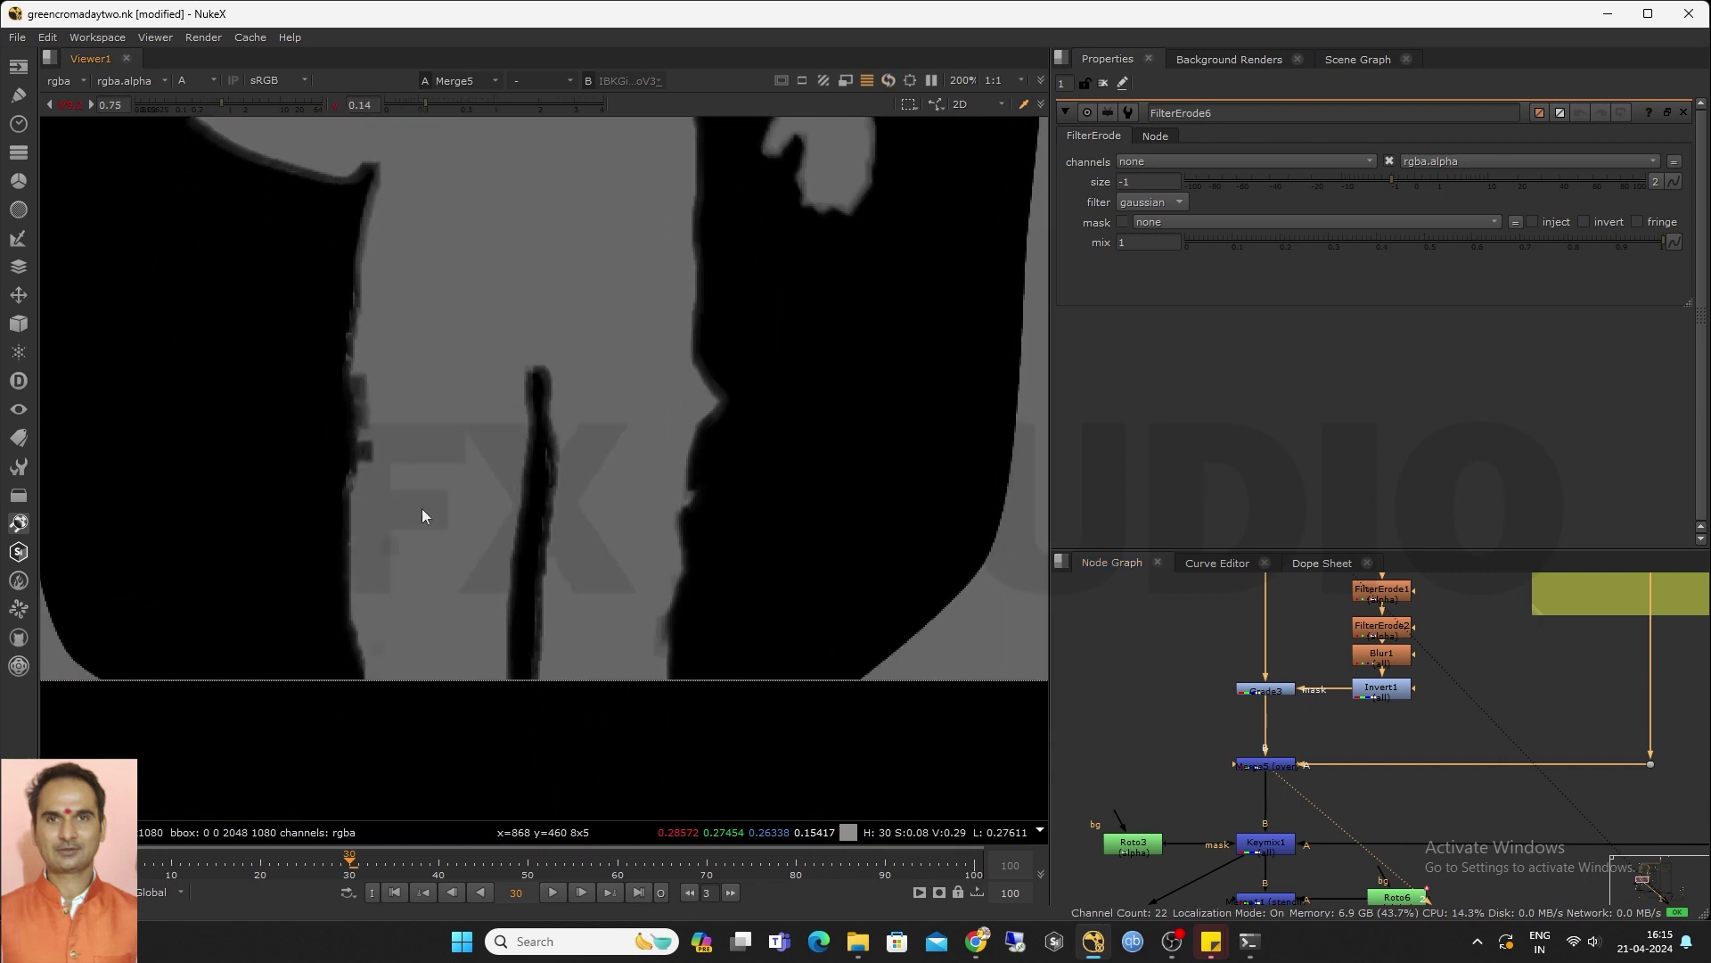
pyautogui.scroll(3, 417, 522)
pyautogui.scroll(-4, 462, 521)
pyautogui.moveTo(508, 273); pyautogui.dragTo(481, 463, button='middle')
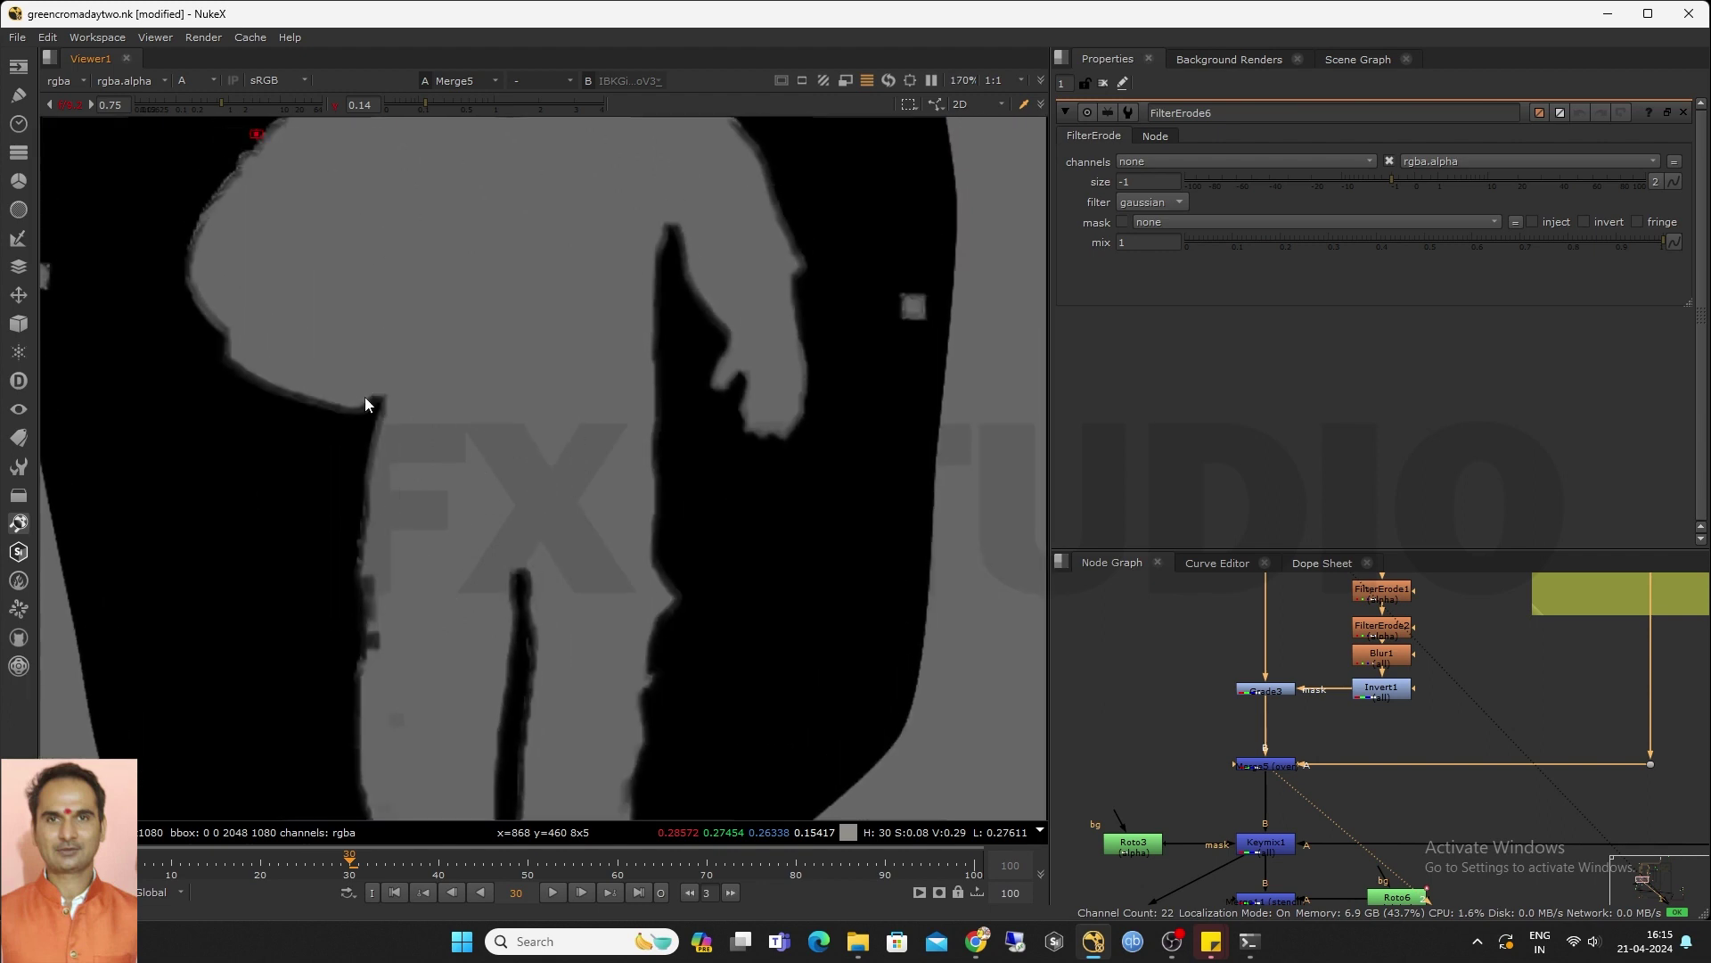
pyautogui.moveTo(365, 398); pyautogui.dragTo(355, 508, button='middle')
# Reset the viewer's gamma and gain to their defaults and enlarge the Node Graph area
pyautogui.click(333, 105)
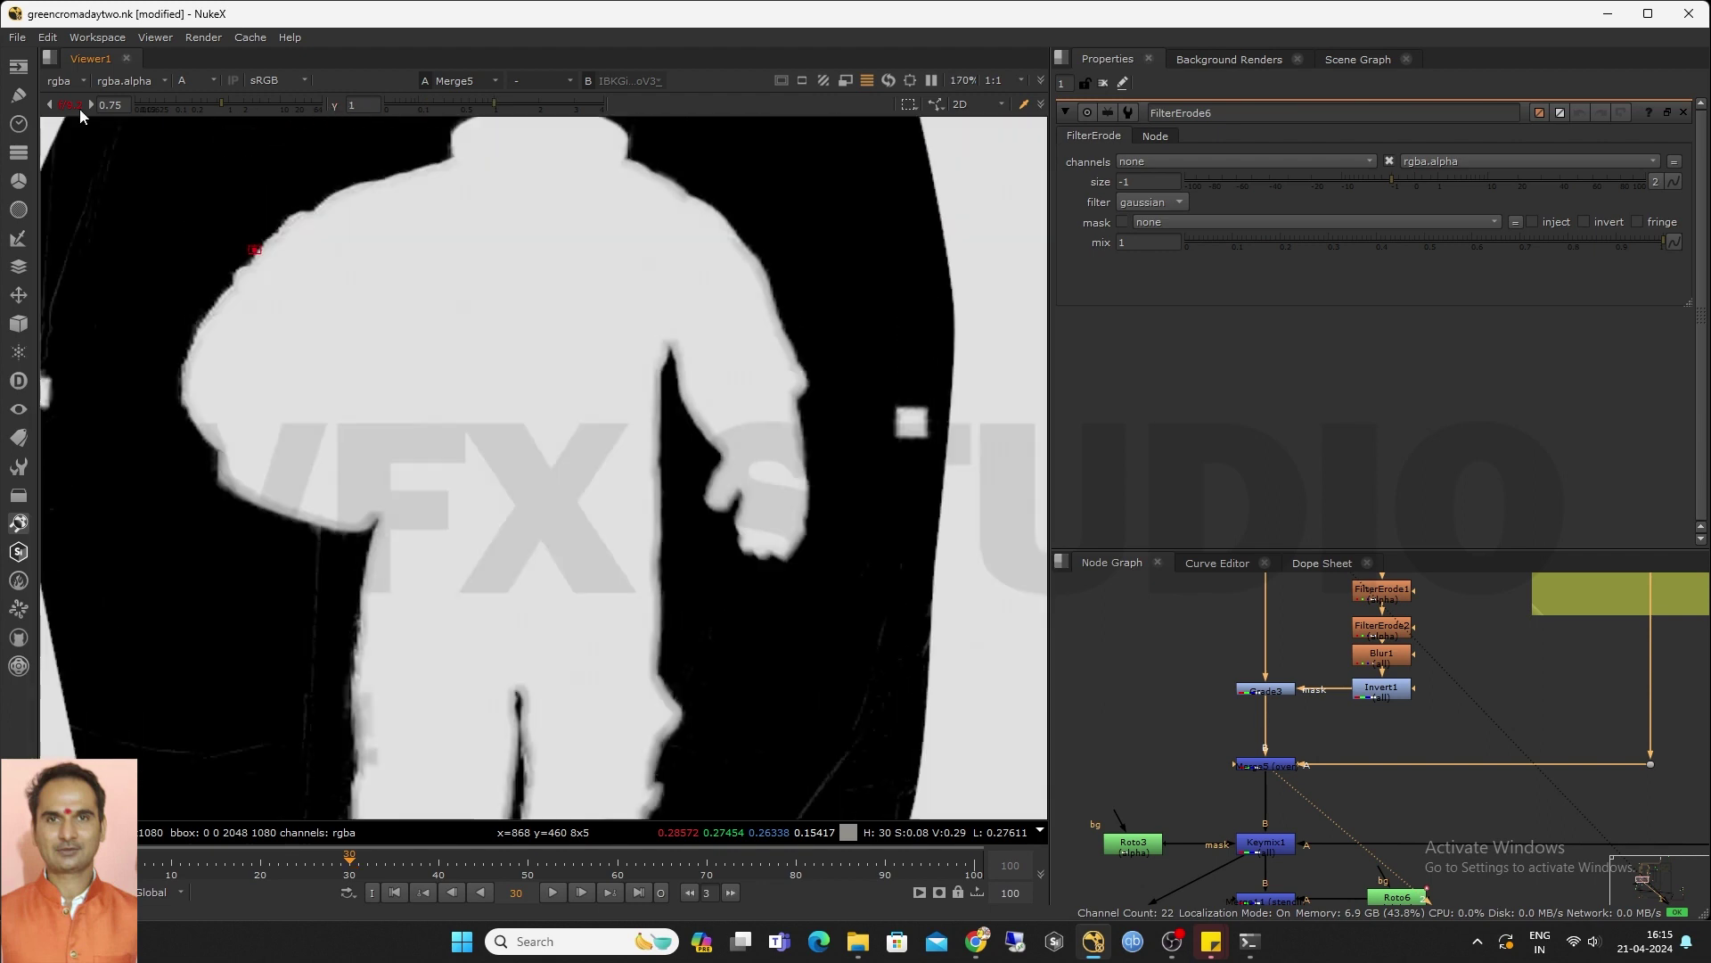
pyautogui.click(70, 106)
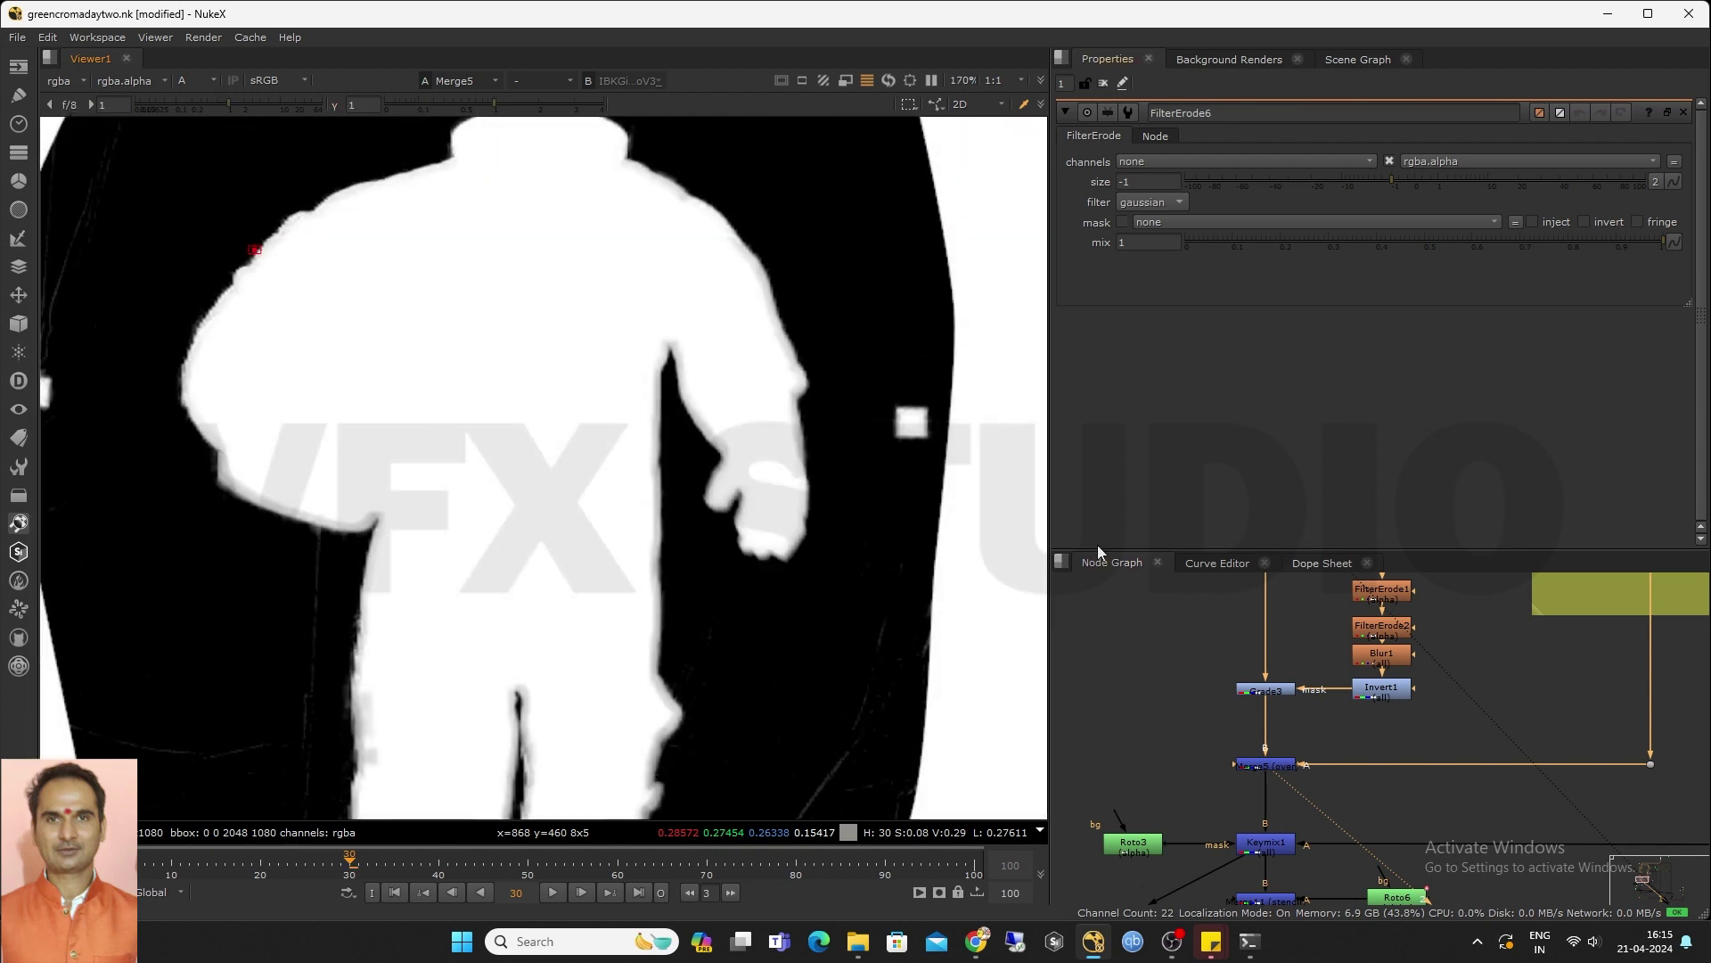
pyautogui.moveTo(1098, 548); pyautogui.dragTo(1087, 400)
pyautogui.moveTo(1051, 535); pyautogui.dragTo(944, 534)
pyautogui.scroll(-3, 592, 565)
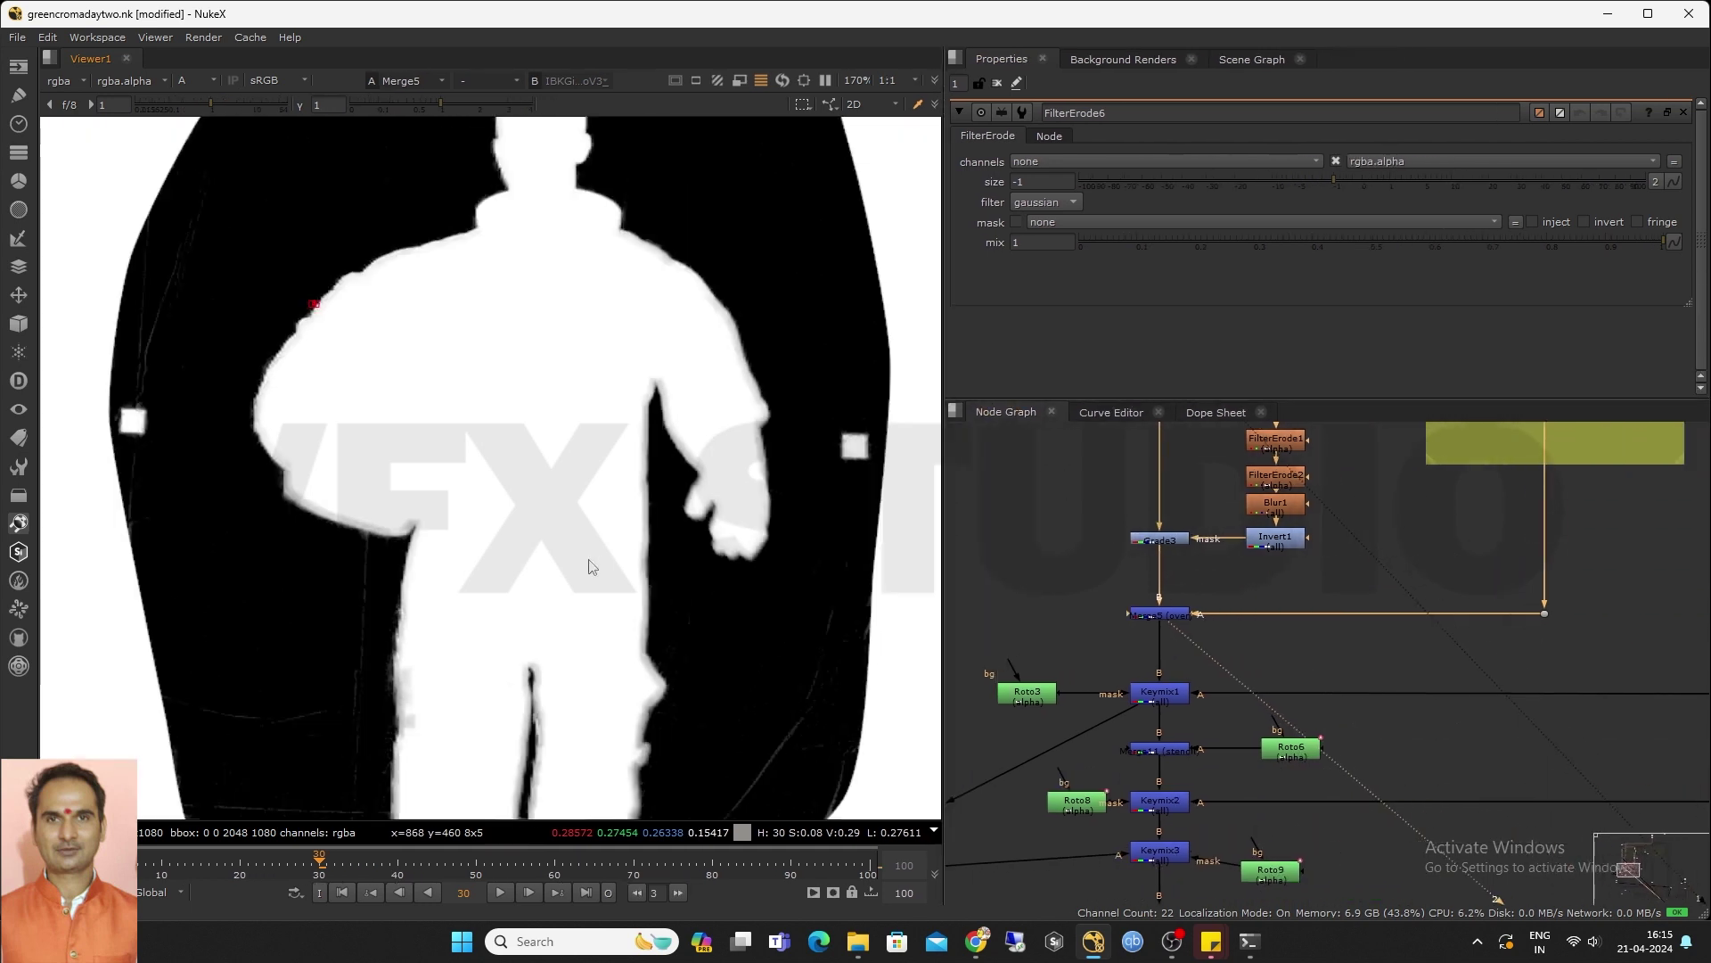
pyautogui.moveTo(583, 557); pyautogui.dragTo(490, 538, button='middle')
# Add a new Primatte node between the core key backdrop and the existing Primatte1 node
pyautogui.scroll(2, 366, 670)
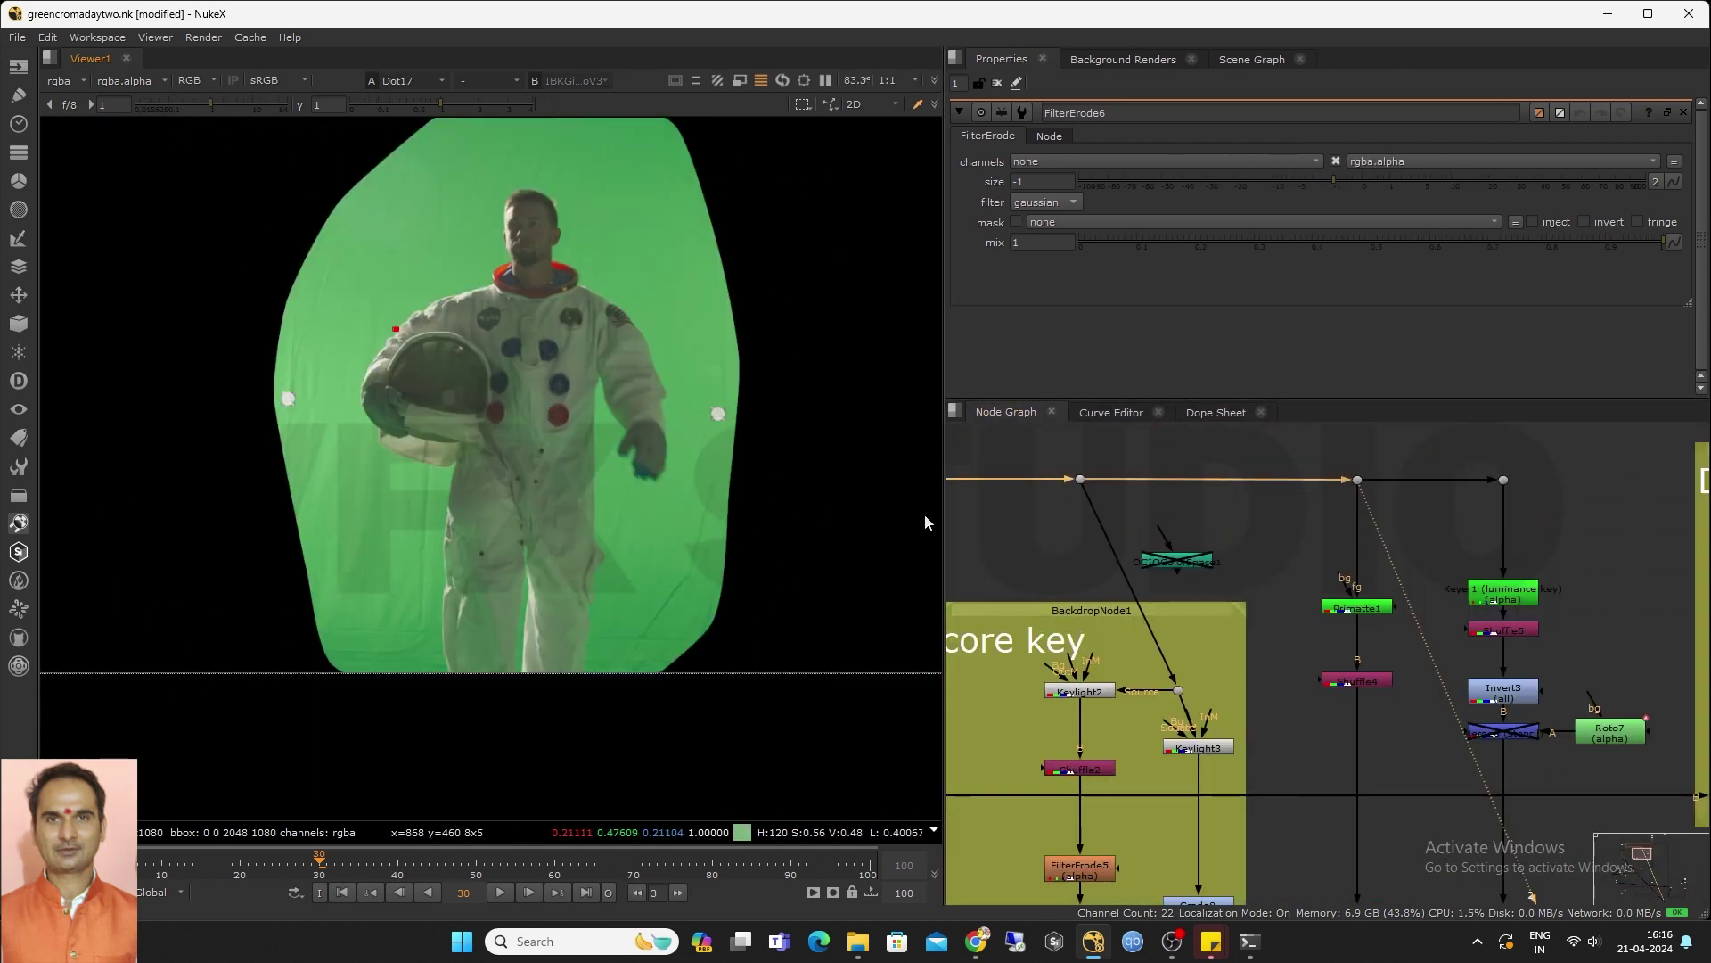
pyautogui.scroll(5, 1258, 597)
pyautogui.click(1252, 586)
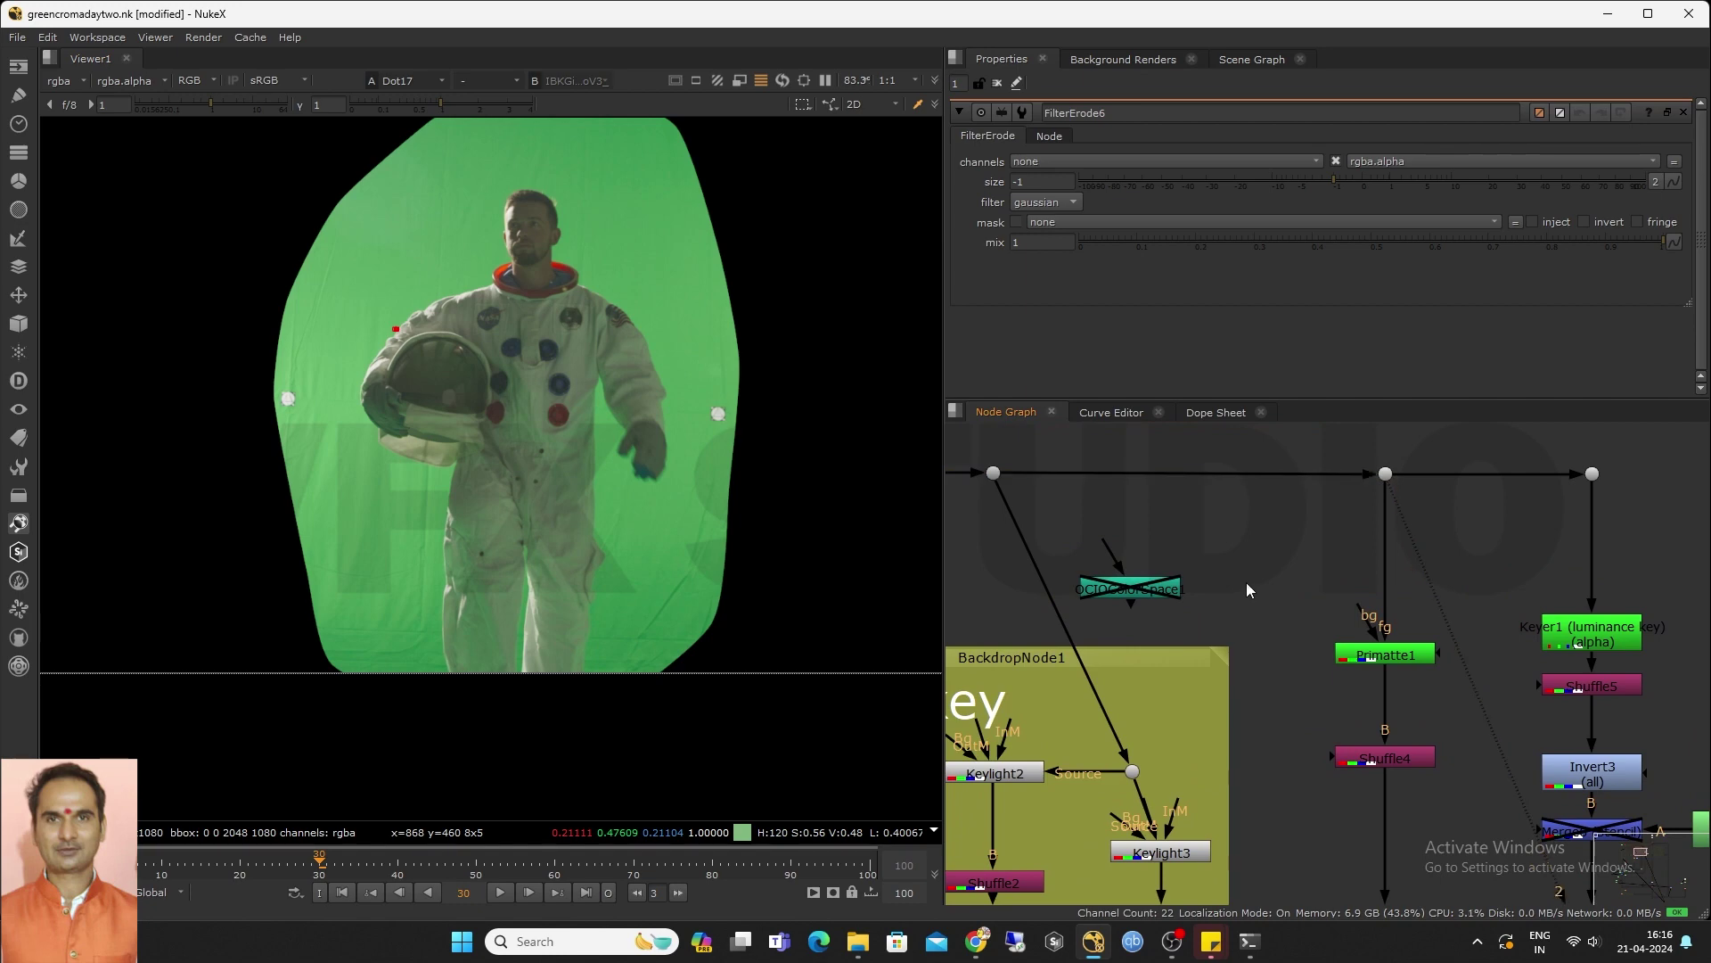
pyautogui.press('Tab')
pyautogui.write('prim')
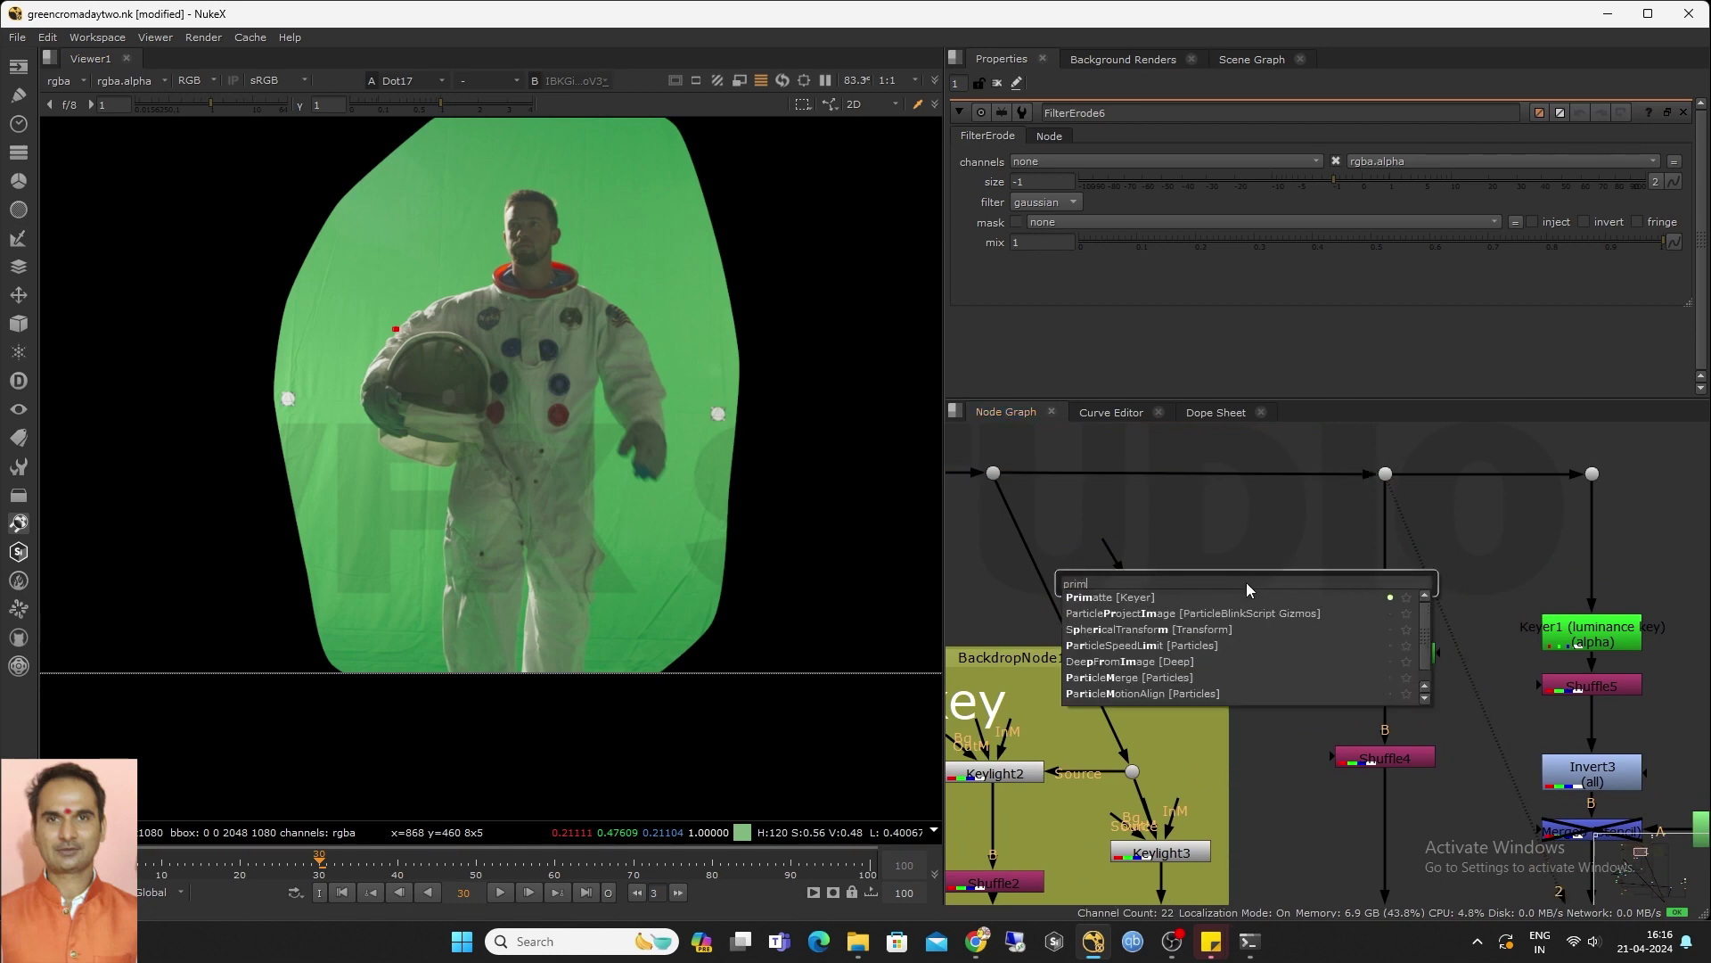
pyautogui.click(1157, 596)
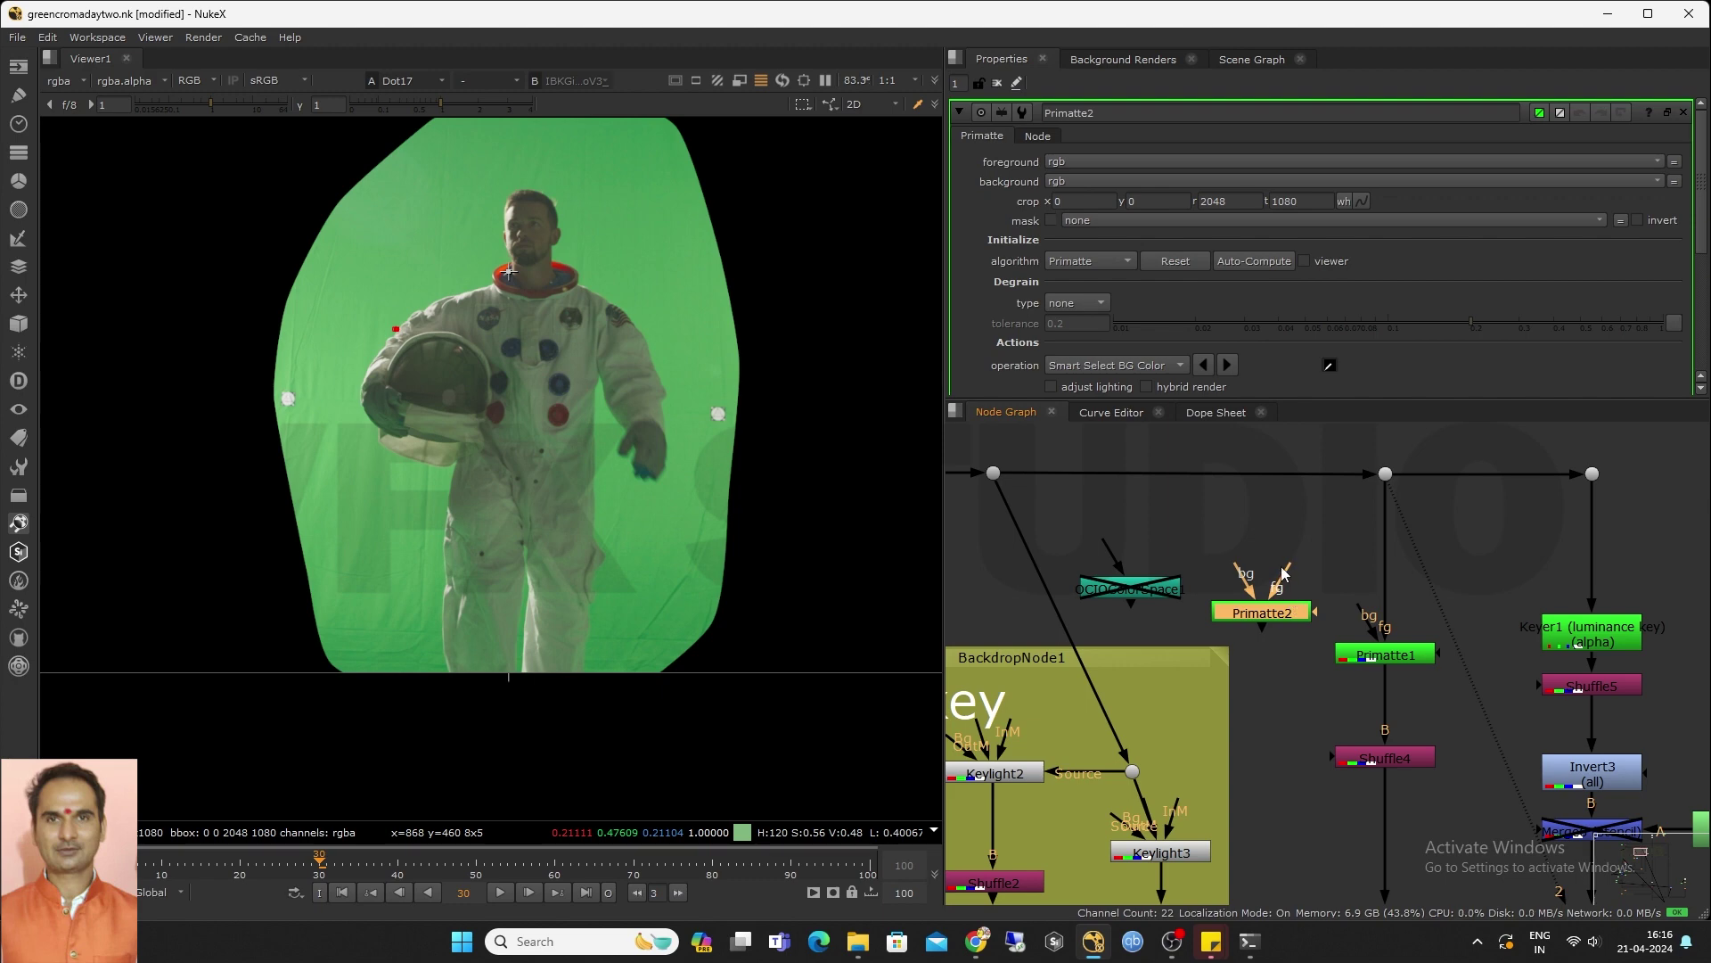
pyautogui.moveTo(1276, 606)
pyautogui.mouseDown()
pyautogui.moveTo(1298, 589)
pyautogui.moveTo(1288, 598)
pyautogui.mouseUp()
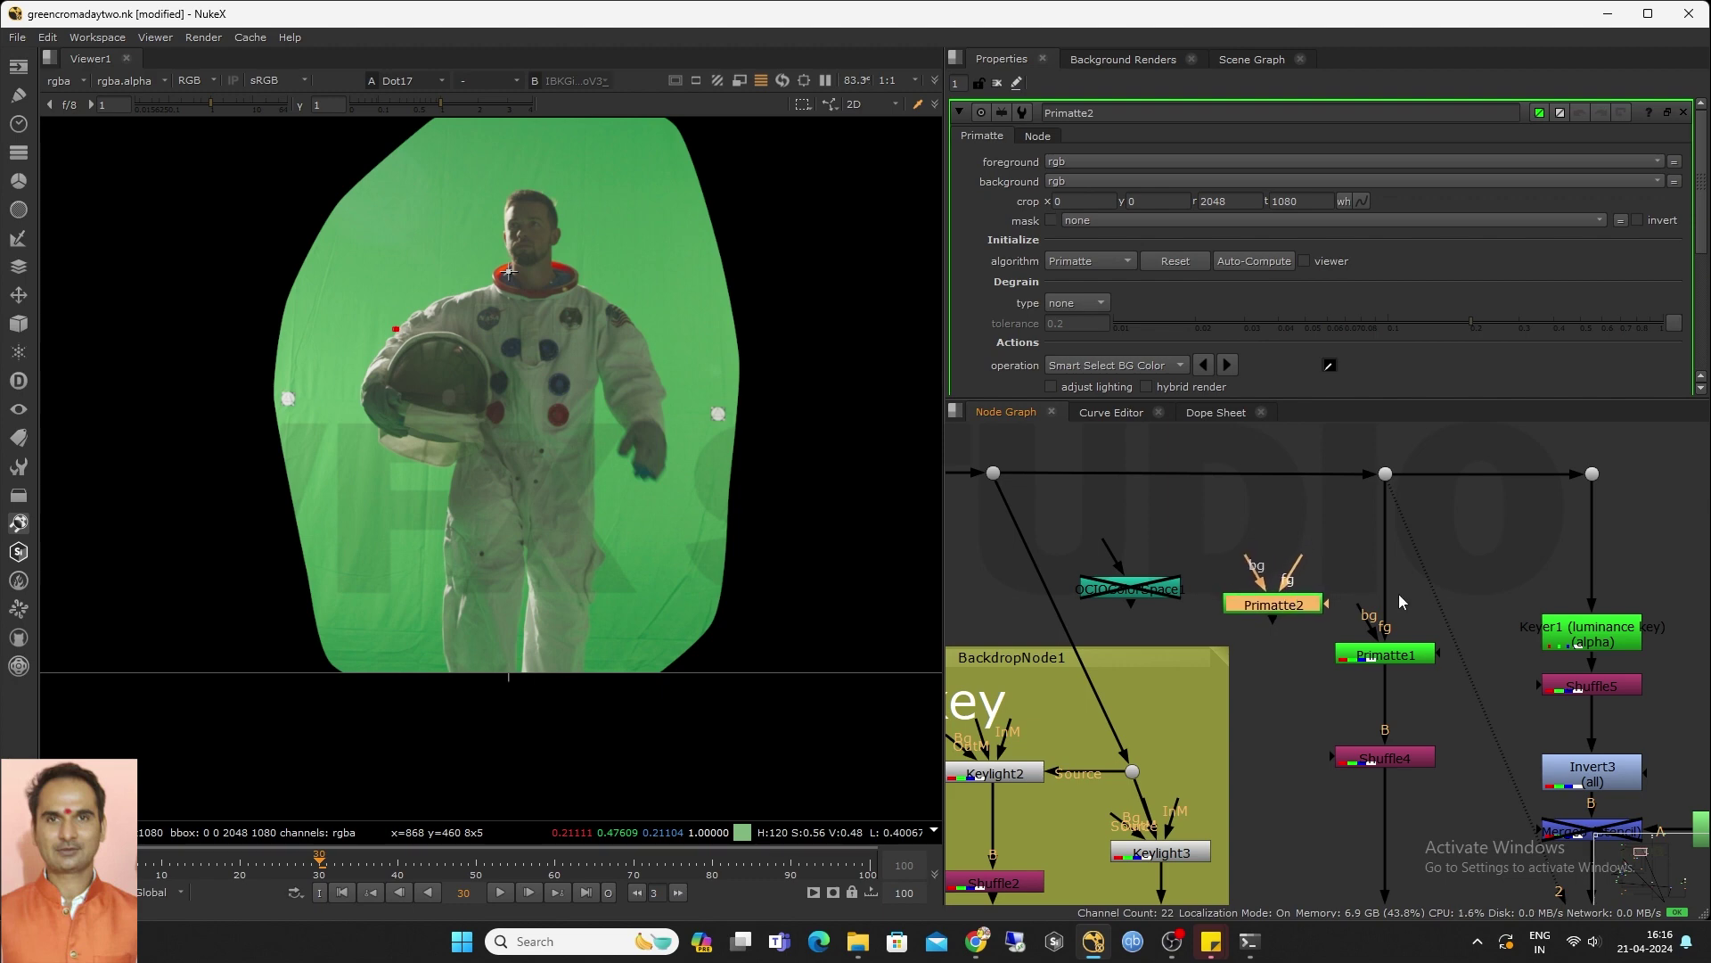
# Branch the plate with a new dot, insert Primatte2 into that connection through its fg input and view its output
pyautogui.keyDown('ctrl'); pyautogui.click(1473, 693); pyautogui.keyUp('ctrl')
pyautogui.keyDown('ctrl'); pyautogui.moveTo(1454, 691); pyautogui.dragTo(1256, 686); pyautogui.keyUp('ctrl')
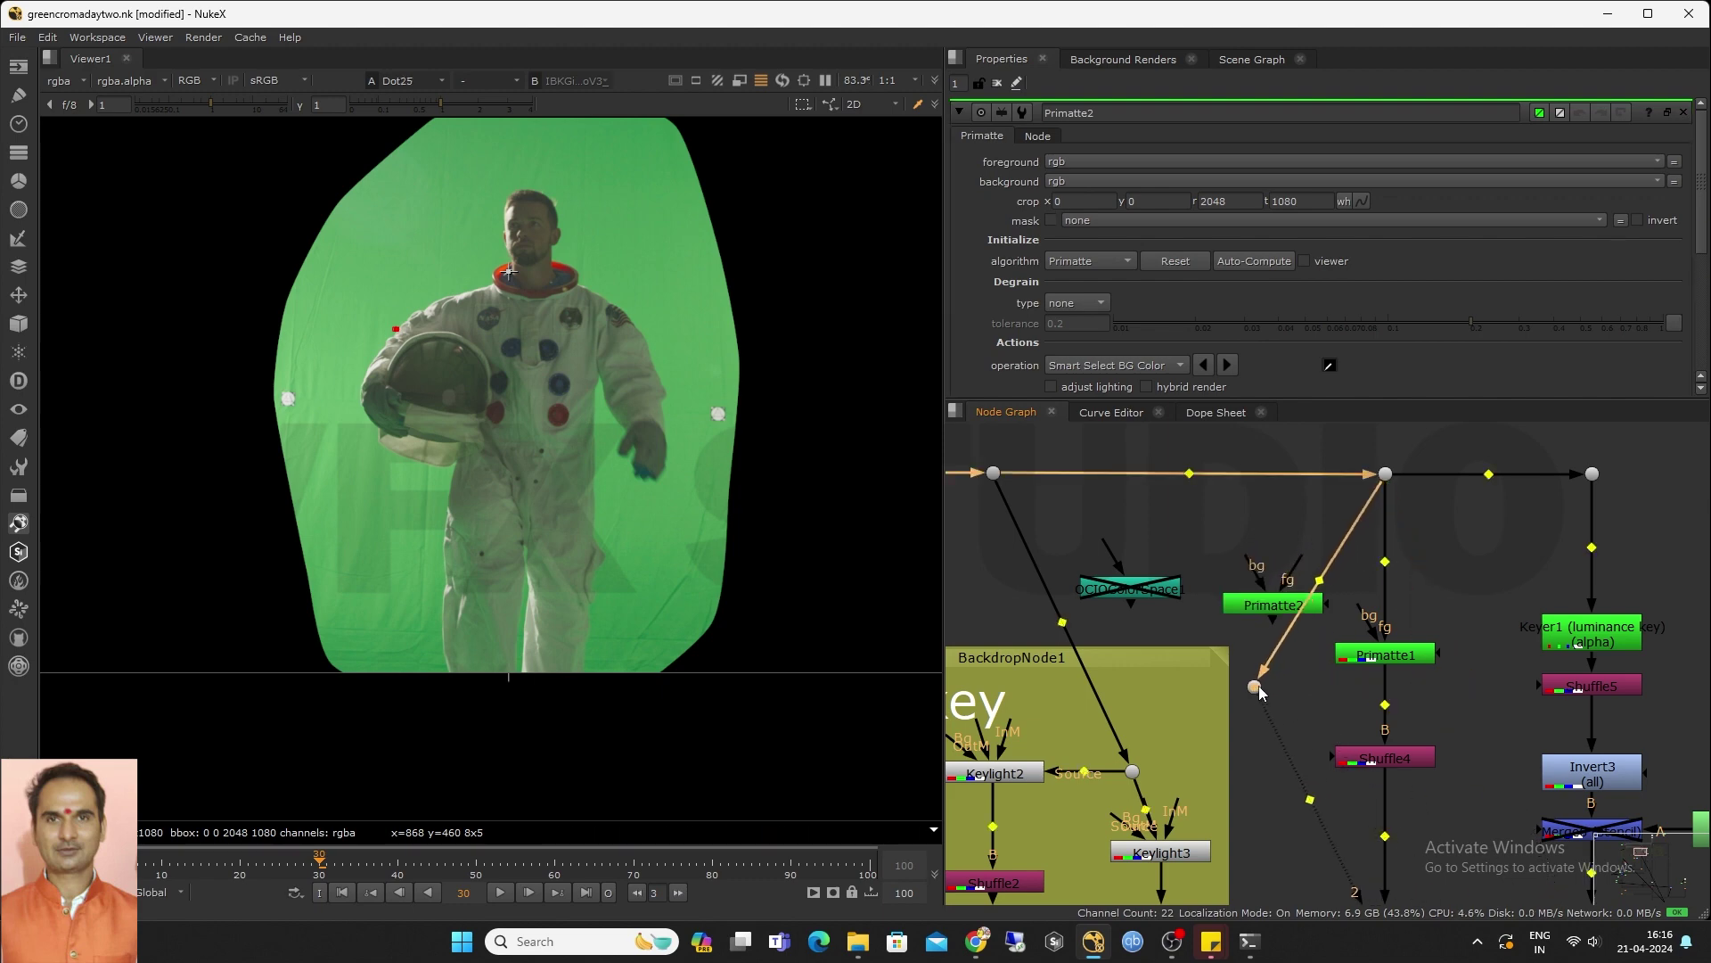
pyautogui.moveTo(1277, 610)
pyautogui.mouseDown()
pyautogui.moveTo(1337, 597)
pyautogui.moveTo(1264, 589)
pyautogui.mouseUp()
pyautogui.press('1')
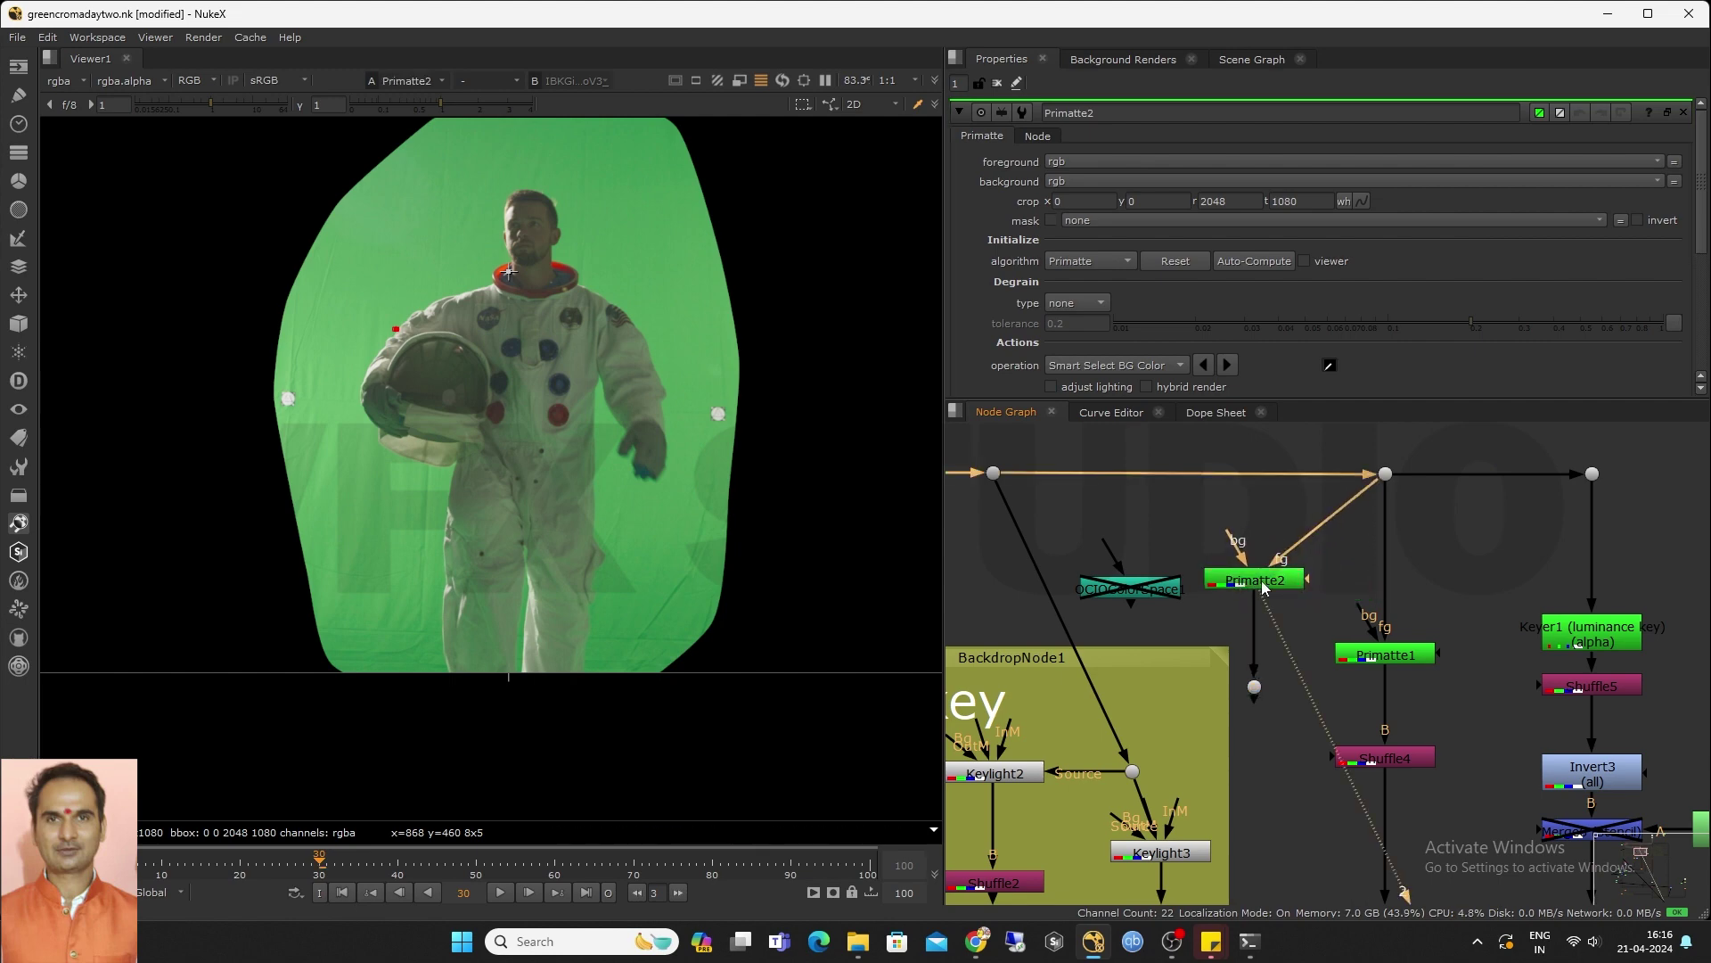
# Sample the green screen beside the astronaut's shoulder with Smart Select BG Color and show Primatte2's alpha
pyautogui.moveTo(1312, 400); pyautogui.dragTo(1328, 487)
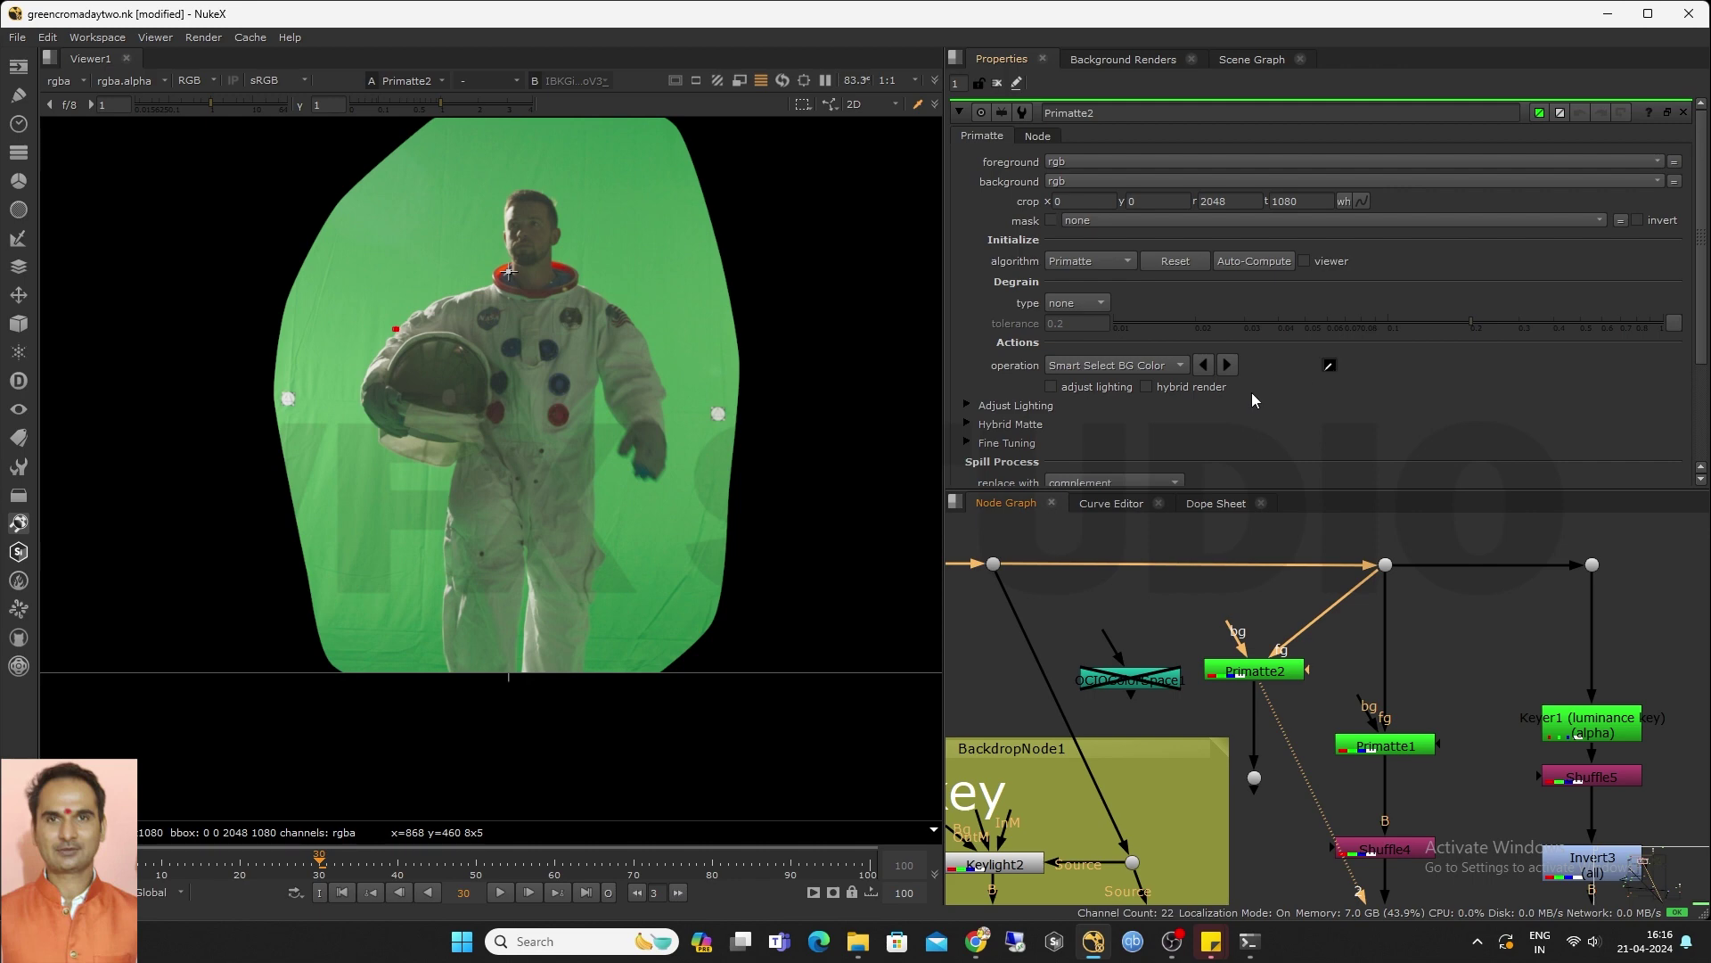
pyautogui.moveTo(688, 388); pyautogui.dragTo(657, 409, button='middle')
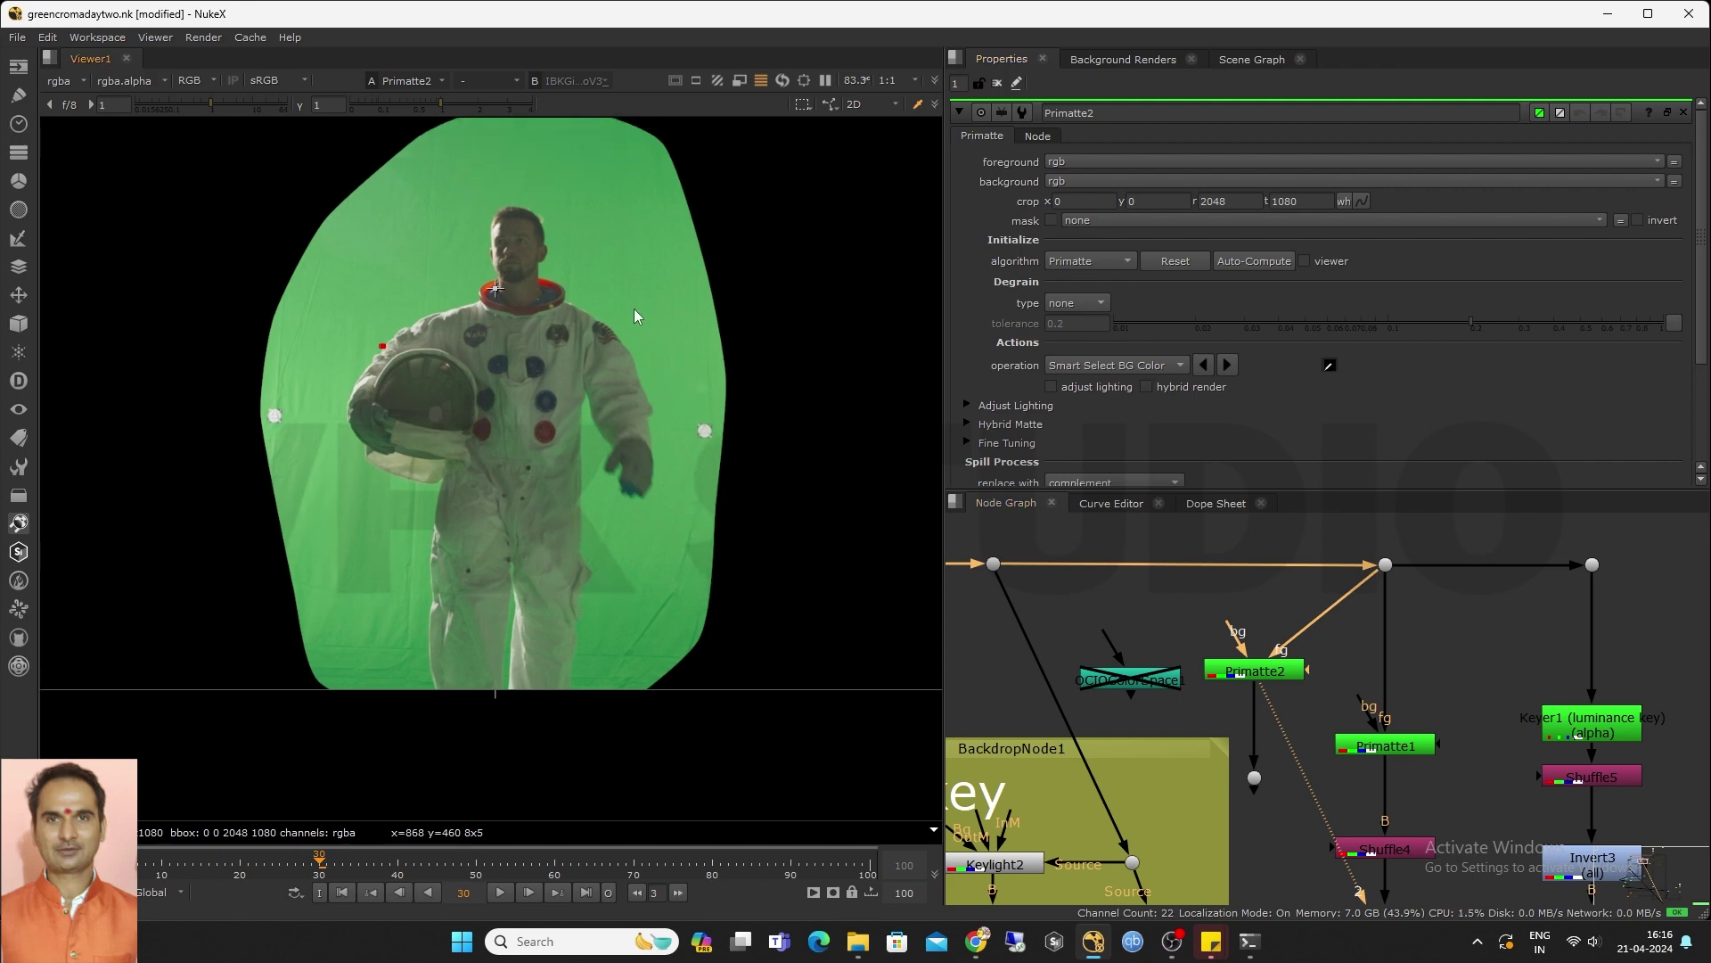
pyautogui.keyDown('ctrl'); pyautogui.keyDown('shift'); pyautogui.moveTo(634, 309); pyautogui.dragTo(660, 344); pyautogui.keyUp('shift'); pyautogui.keyUp('ctrl')
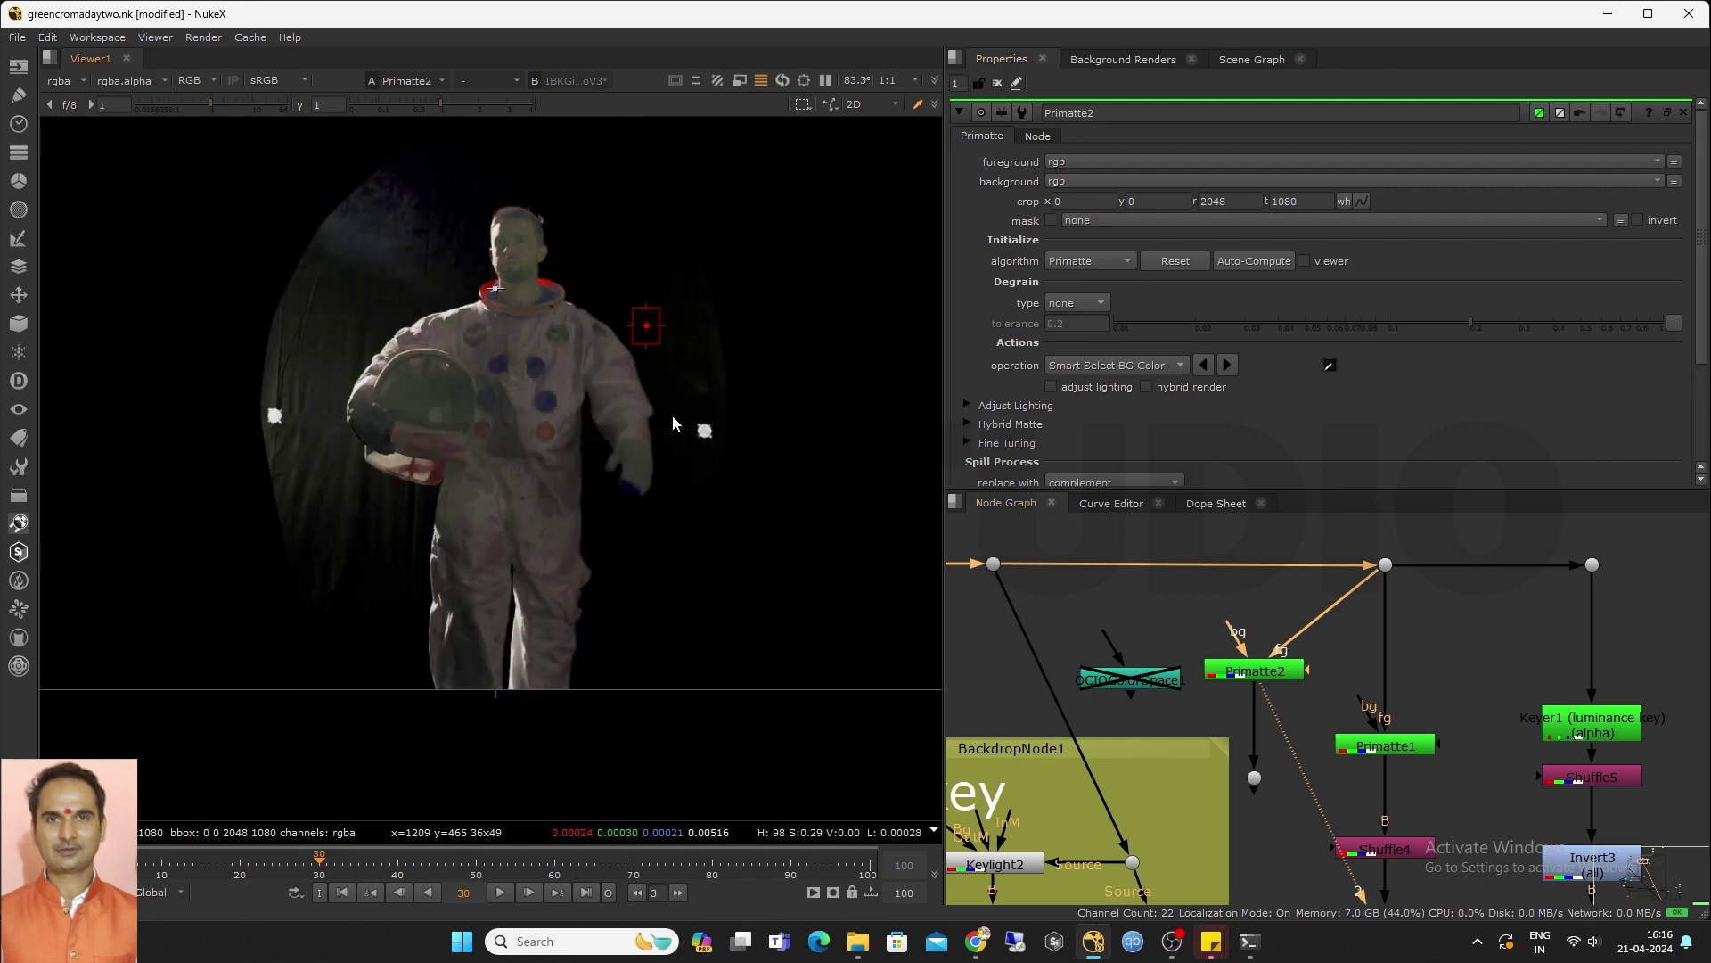
pyautogui.press('a')
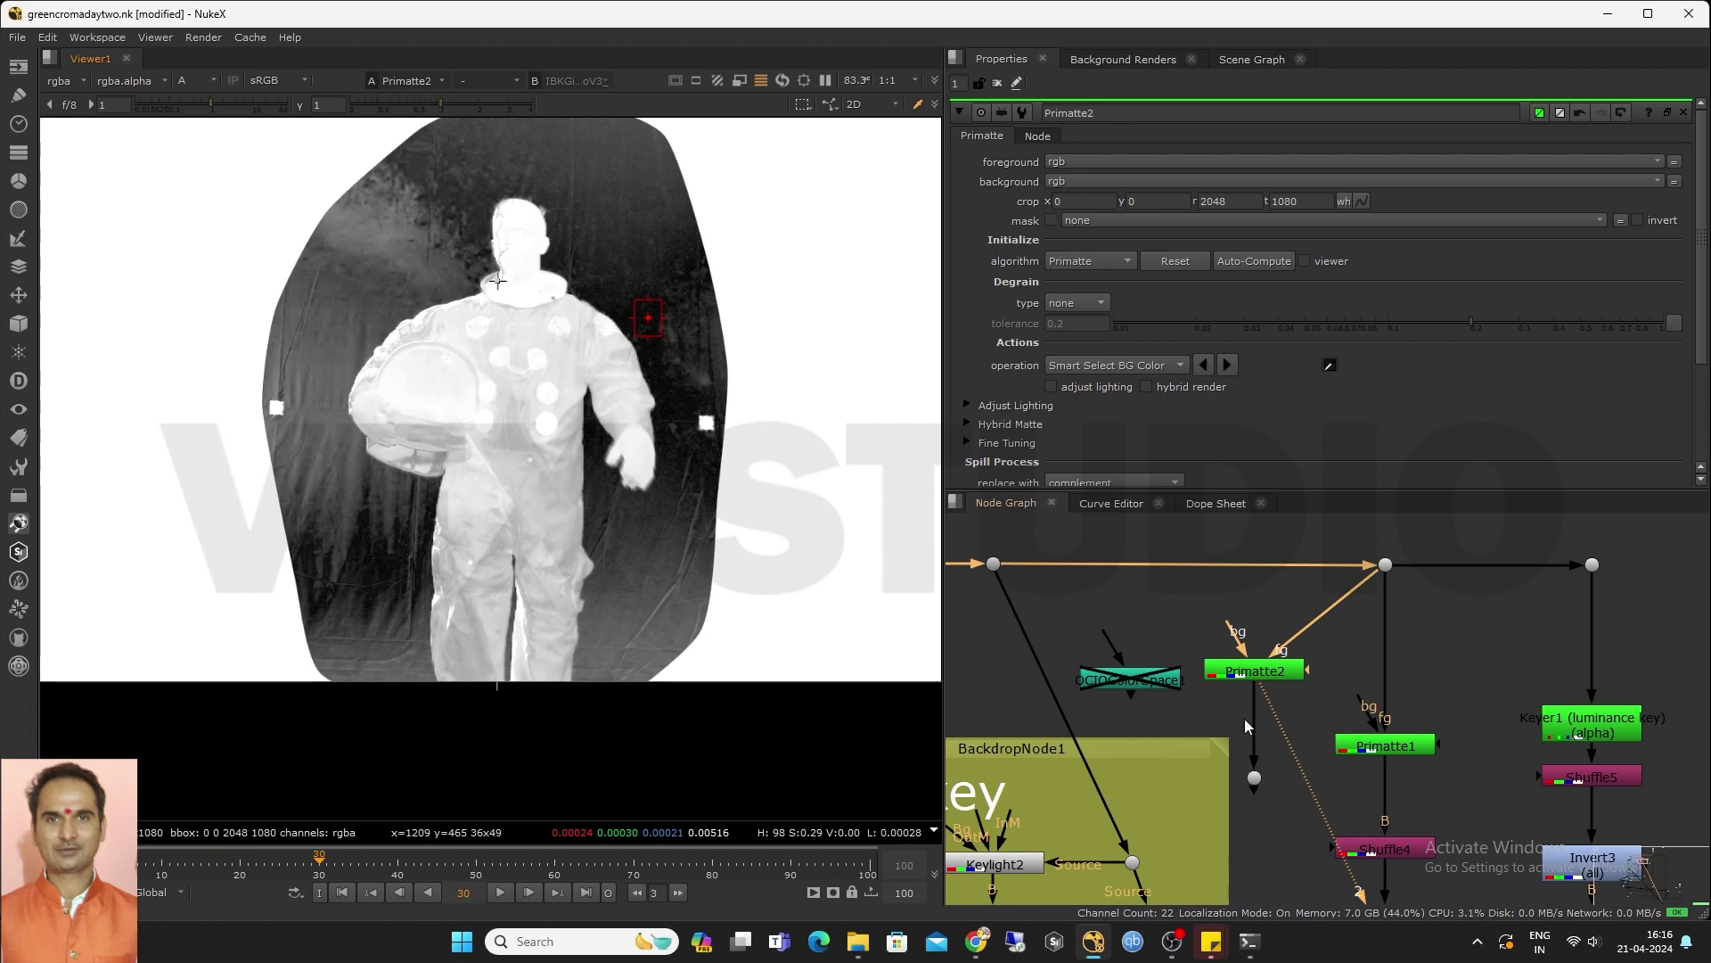
# Switch Primatte2's operation to Clean BG Noise and sample the noisy background around and above the astronaut's head
pyautogui.scroll(-3, 1246, 631)
pyautogui.click(1246, 635)
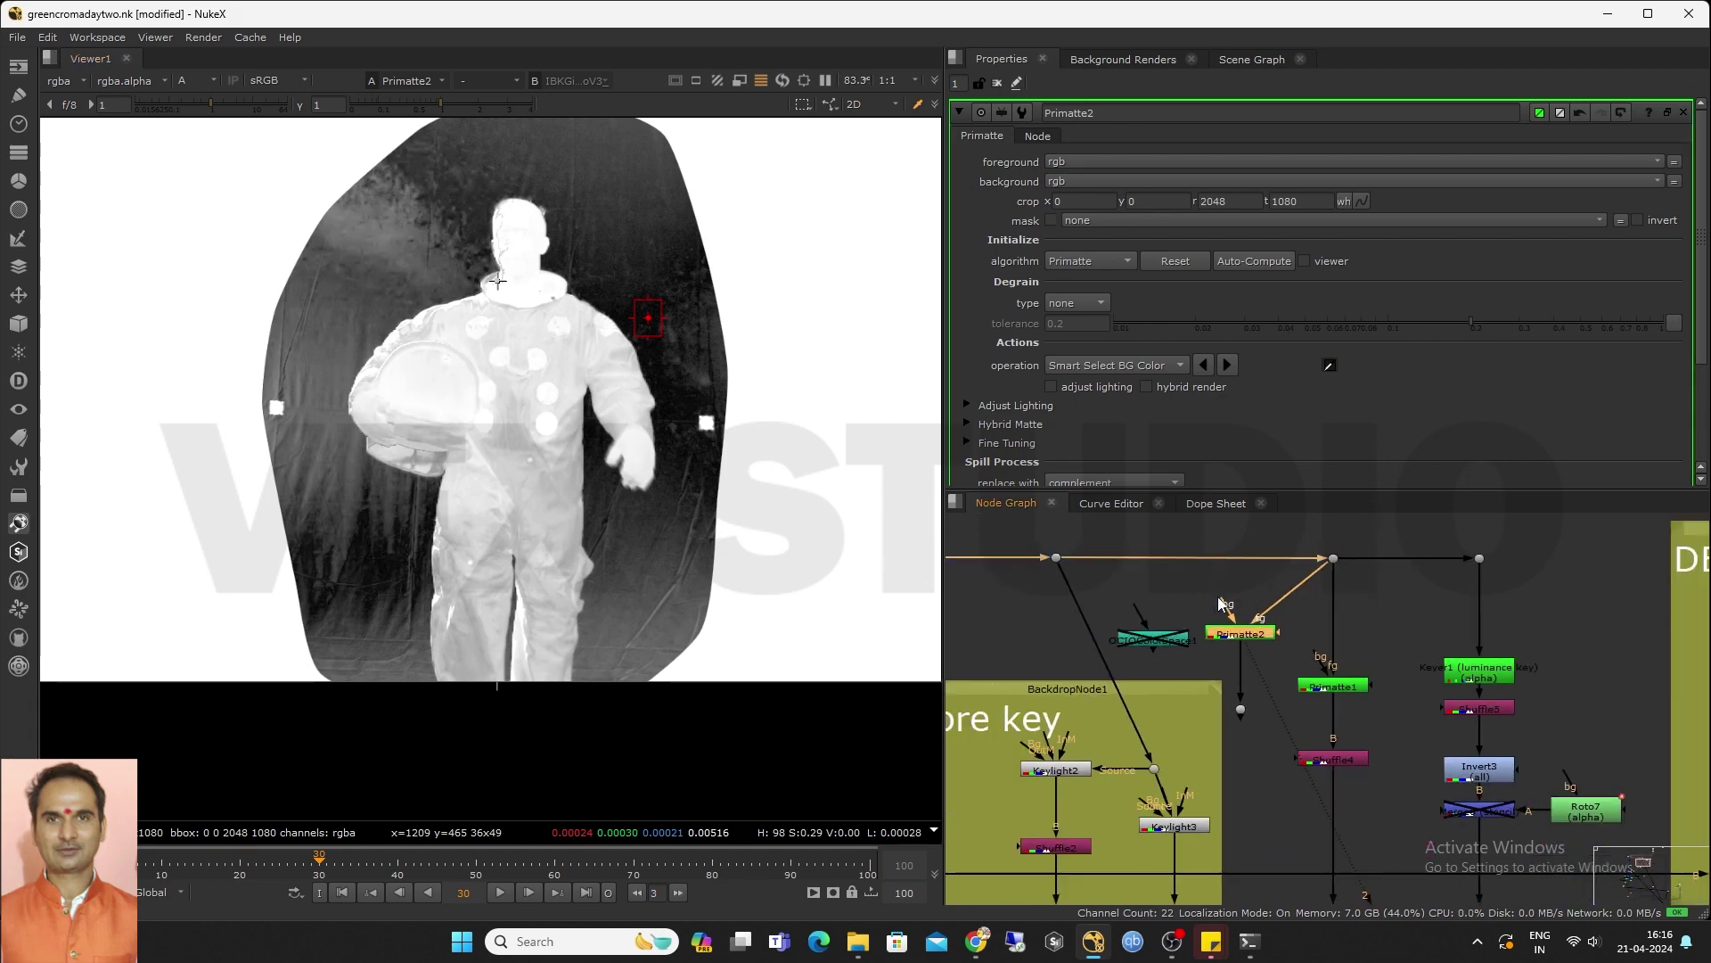
pyautogui.click(1105, 367)
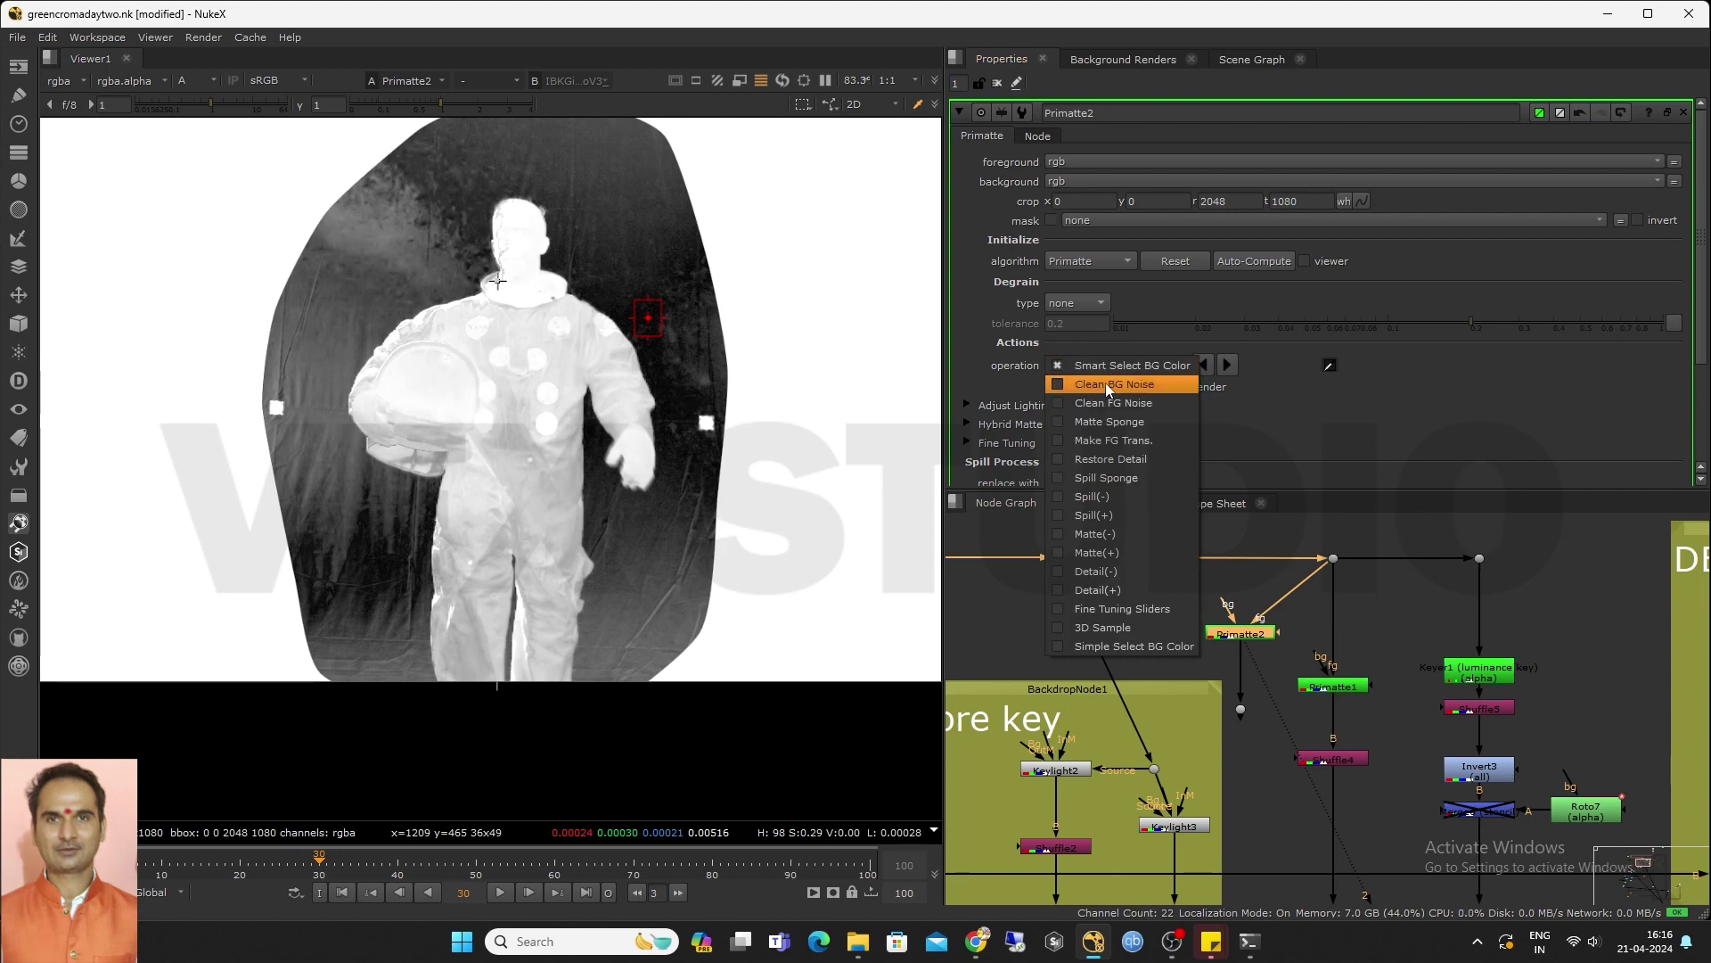
pyautogui.click(1108, 384)
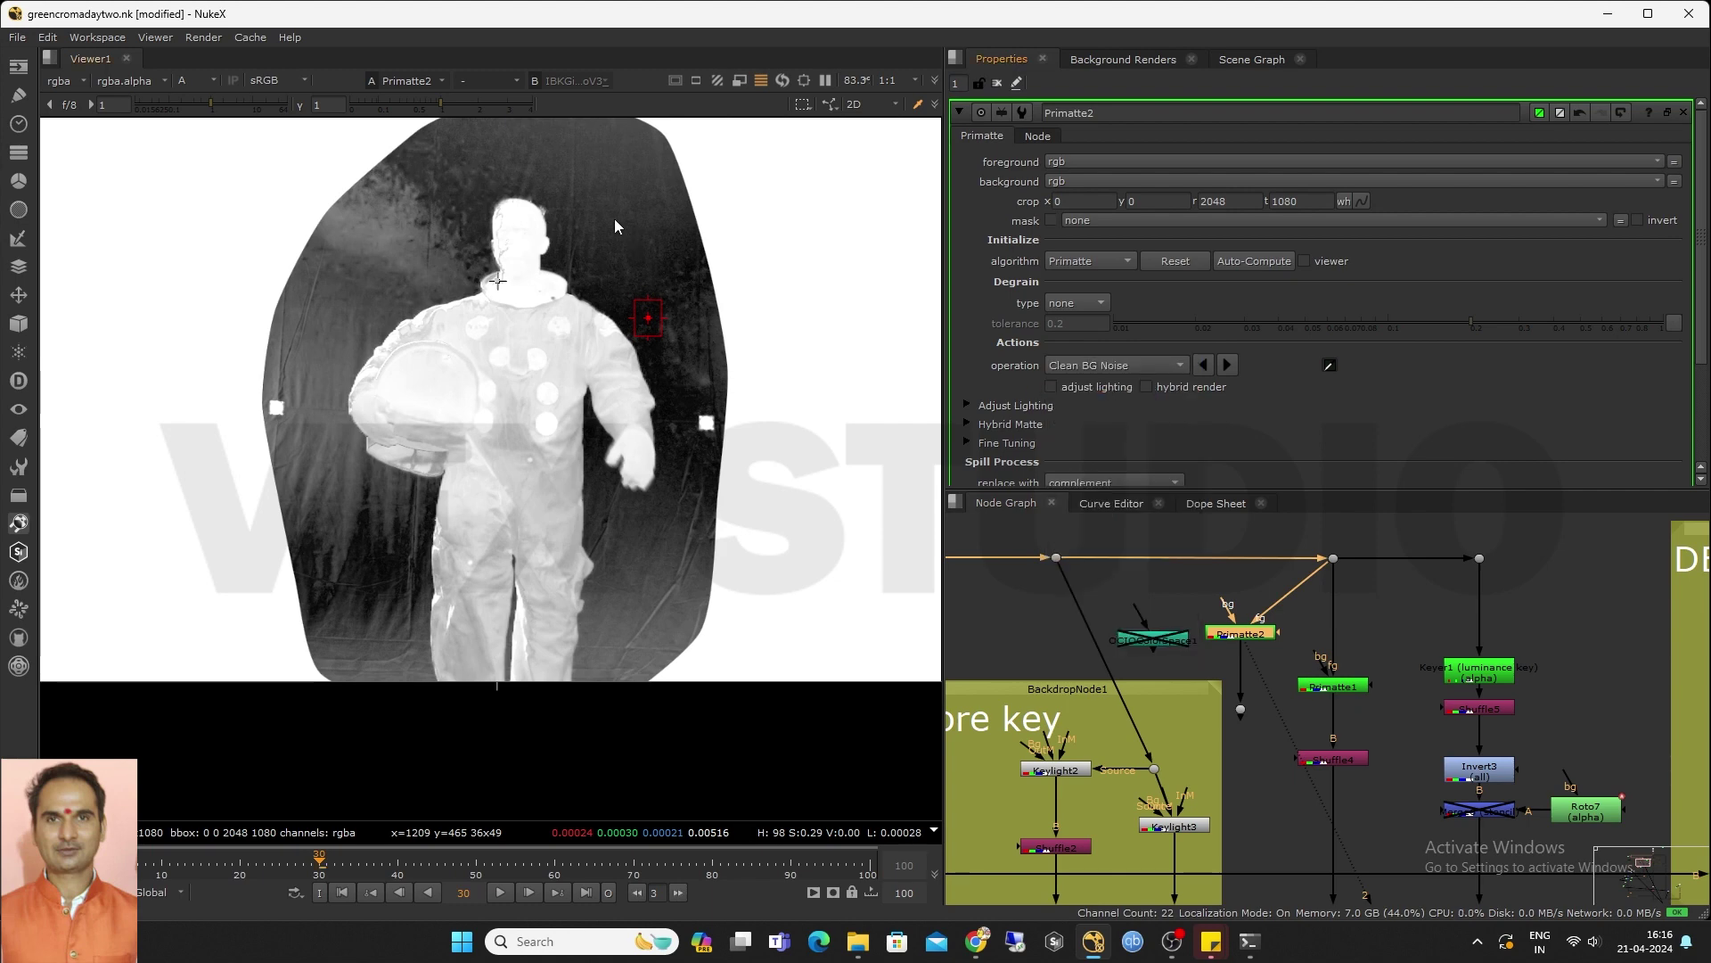
pyautogui.moveTo(621, 225)
pyautogui.keyDown('ctrl'); pyautogui.mouseDown()
pyautogui.moveTo(478, 228)
pyautogui.moveTo(382, 272)
pyautogui.moveTo(328, 364)
pyautogui.moveTo(321, 473)
pyautogui.moveTo(381, 630)
pyautogui.moveTo(586, 624)
pyautogui.moveTo(619, 650)
pyautogui.moveTo(677, 372)
pyautogui.moveTo(658, 233)
pyautogui.moveTo(564, 159)
pyautogui.moveTo(393, 189)
pyautogui.moveTo(406, 164)
pyautogui.moveTo(440, 174)
pyautogui.mouseUp(); pyautogui.keyUp('ctrl')
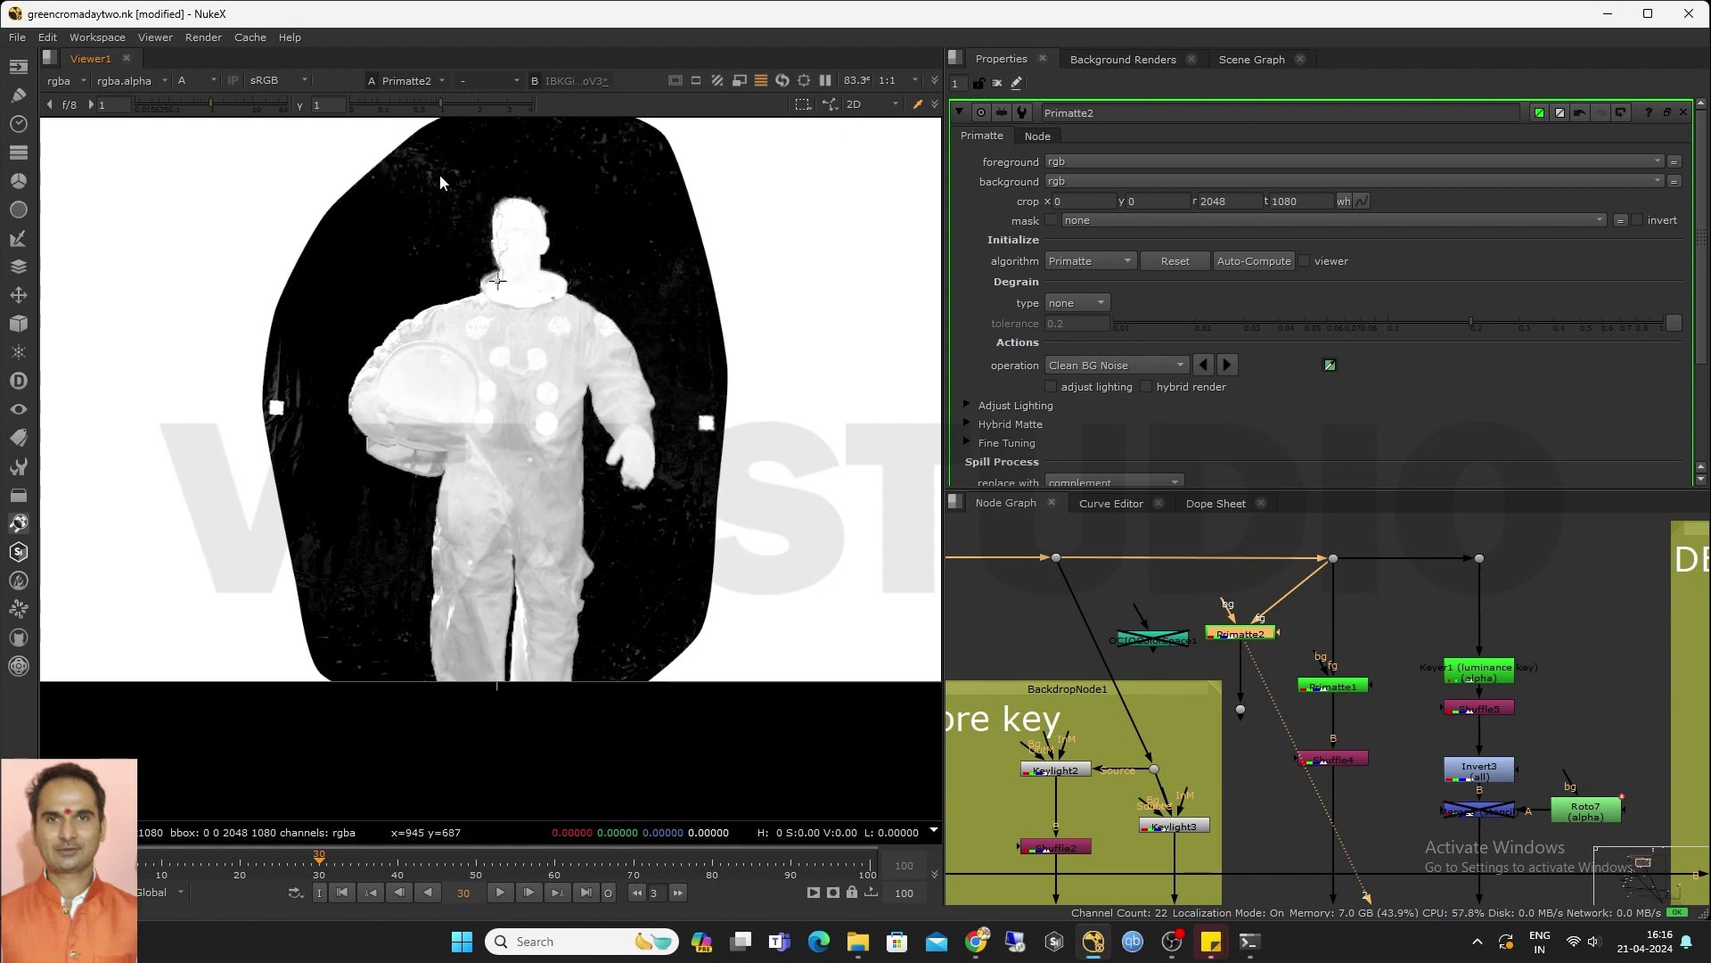
# Clean the remaining background noise on both sides of the head and beside the shoulder with area samples
pyautogui.scroll(3, 452, 290)
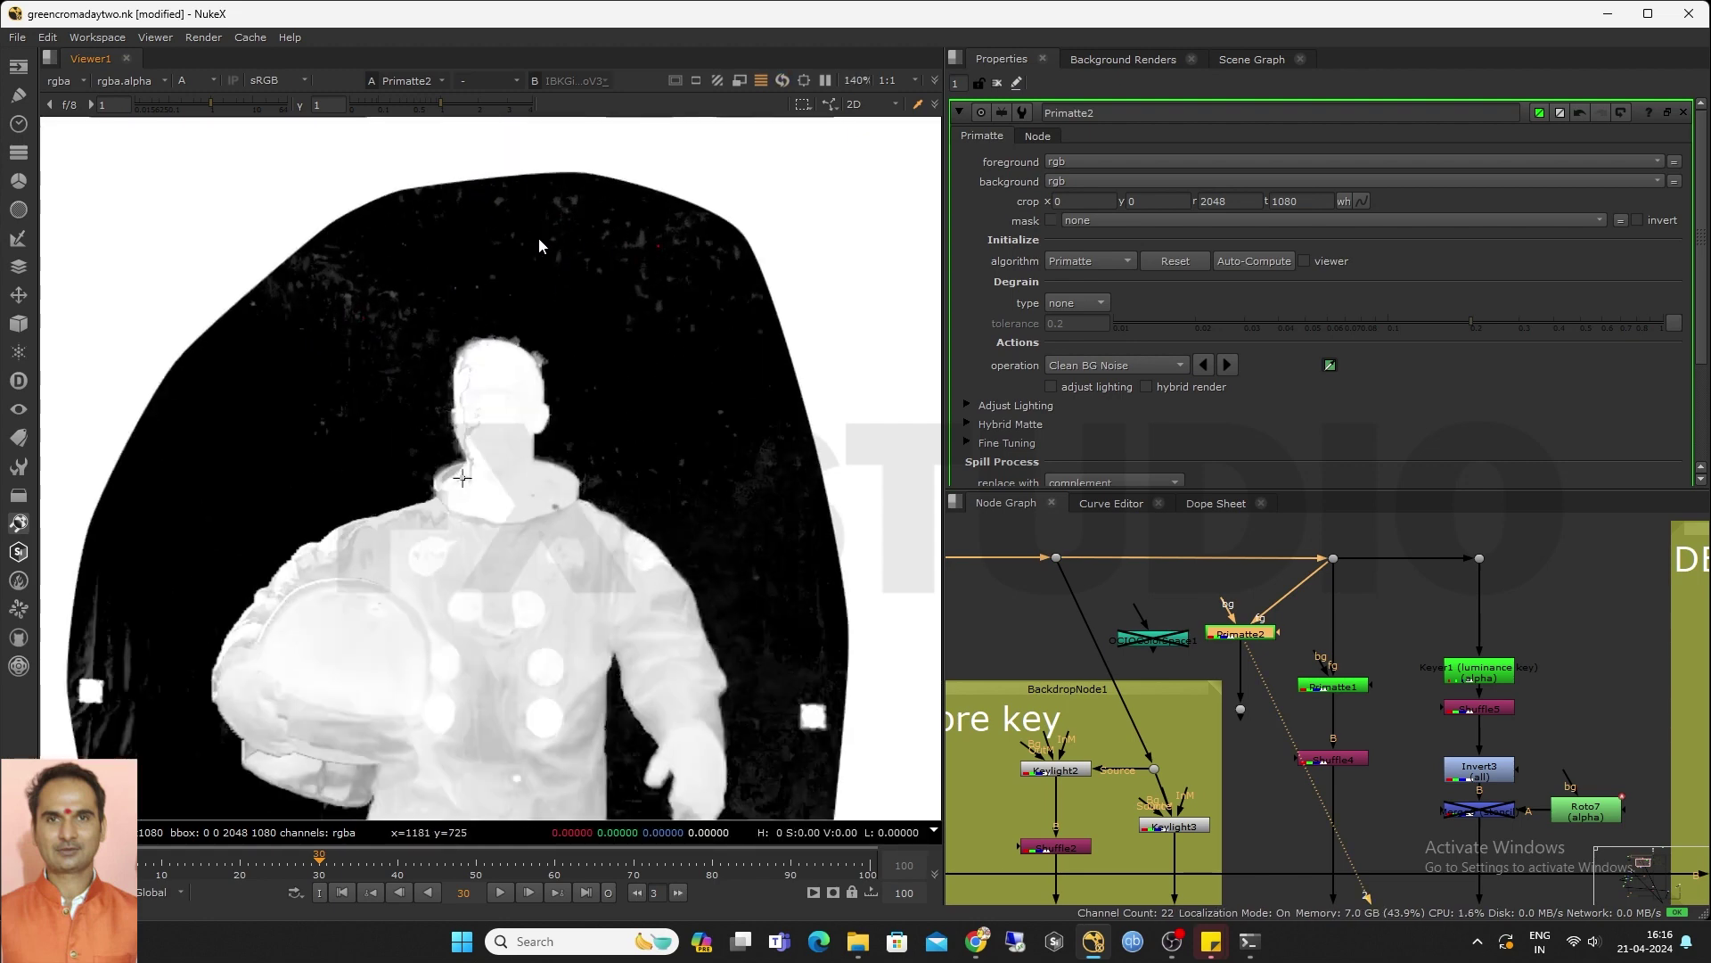
pyautogui.keyDown('ctrl'); pyautogui.keyDown('shift'); pyautogui.moveTo(334, 278); pyautogui.dragTo(393, 346); pyautogui.keyUp('shift'); pyautogui.keyUp('ctrl')
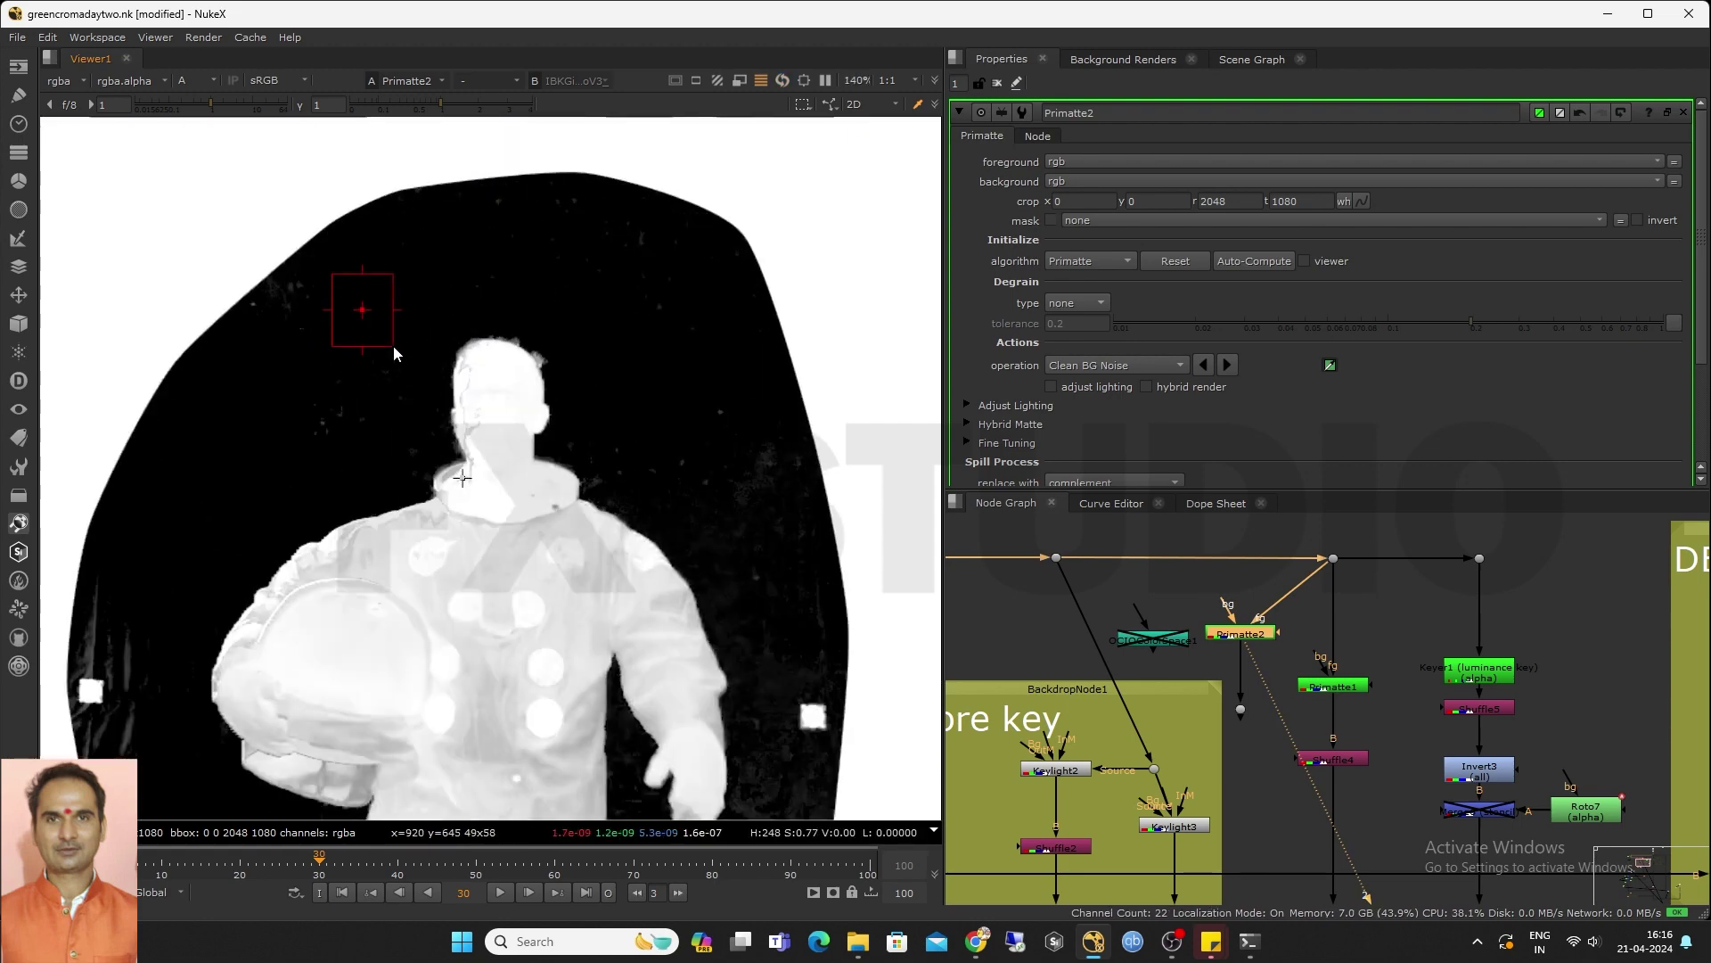
pyautogui.keyDown('ctrl'); pyautogui.keyDown('shift'); pyautogui.moveTo(607, 241); pyautogui.dragTo(680, 319); pyautogui.keyUp('shift'); pyautogui.keyUp('ctrl')
pyautogui.keyDown('ctrl'); pyautogui.keyDown('shift'); pyautogui.moveTo(734, 455); pyautogui.dragTo(798, 506); pyautogui.keyUp('shift'); pyautogui.keyUp('ctrl')
pyautogui.moveTo(679, 479); pyautogui.dragTo(733, 337, button='middle')
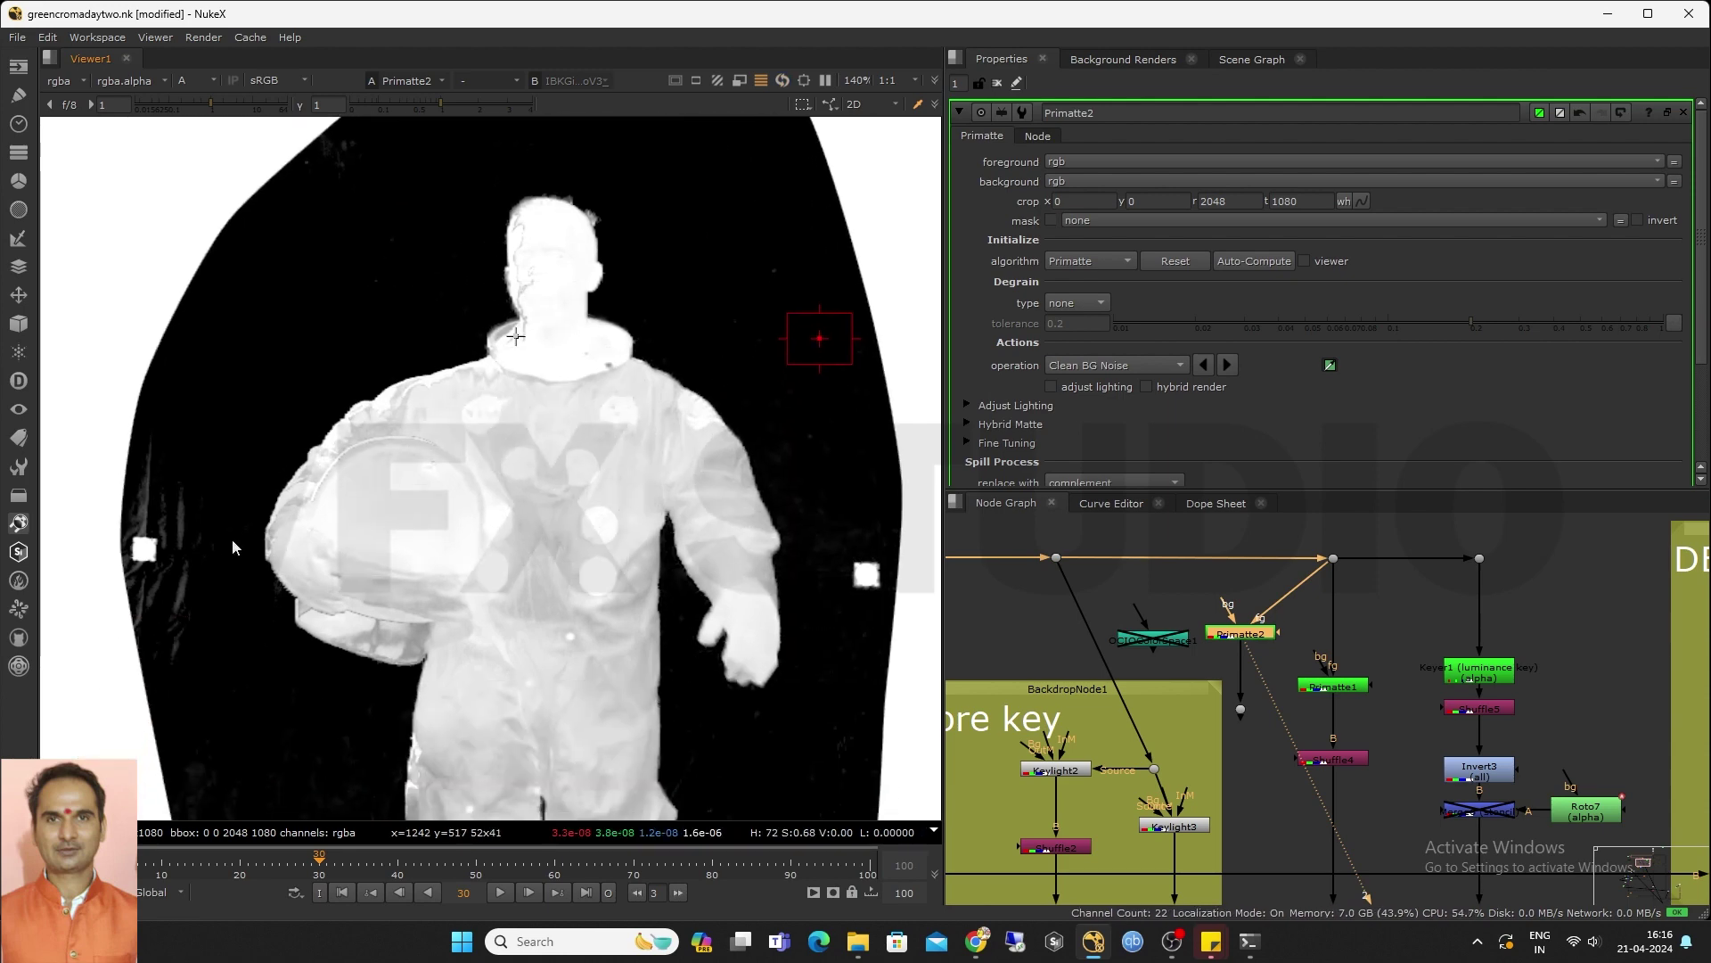
# Clean the background noise near the tracking marker by the helmet, beside both legs and below the hand
pyautogui.keyDown('ctrl'); pyautogui.keyDown('shift'); pyautogui.moveTo(185, 480); pyautogui.dragTo(178, 515); pyautogui.keyUp('shift'); pyautogui.keyUp('ctrl')
pyautogui.moveTo(232, 549); pyautogui.dragTo(261, 320, button='middle')
pyautogui.keyDown('ctrl'); pyautogui.keyDown('shift'); pyautogui.moveTo(300, 554); pyautogui.dragTo(366, 665); pyautogui.keyUp('shift'); pyautogui.keyUp('ctrl')
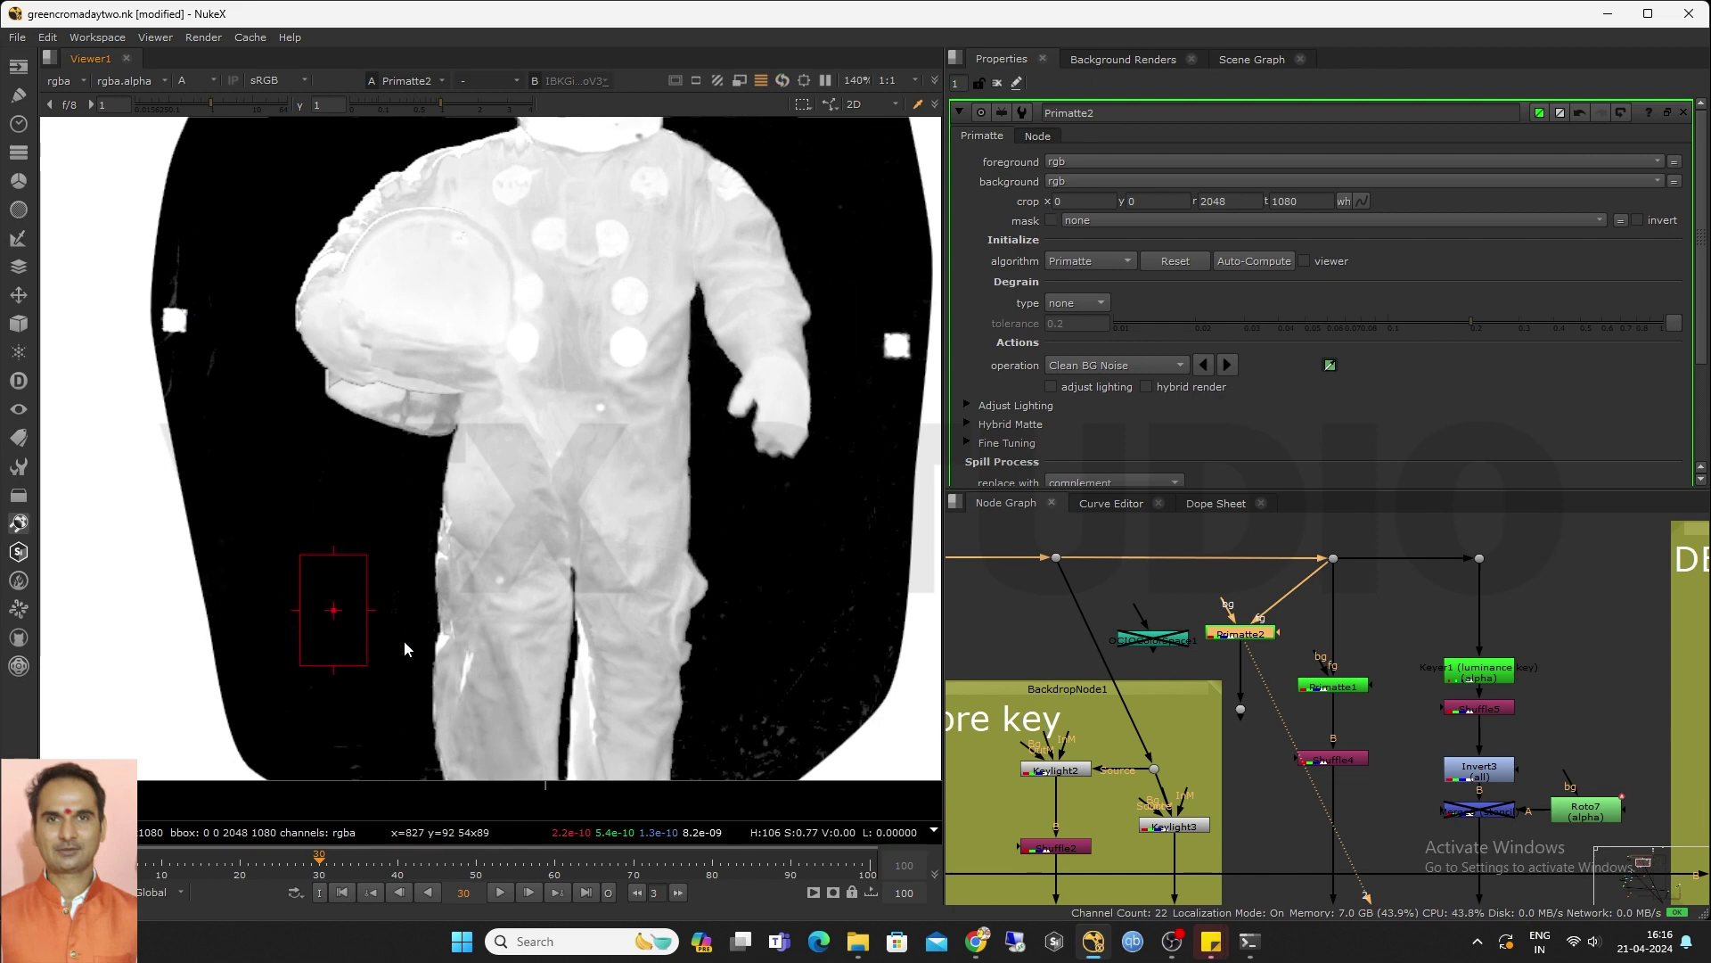
pyautogui.keyDown('ctrl'); pyautogui.keyDown('shift'); pyautogui.moveTo(756, 653); pyautogui.dragTo(811, 693); pyautogui.keyUp('shift'); pyautogui.keyUp('ctrl')
pyautogui.keyDown('ctrl'); pyautogui.keyDown('shift'); pyautogui.moveTo(757, 558); pyautogui.dragTo(795, 584); pyautogui.keyUp('shift'); pyautogui.keyUp('ctrl')
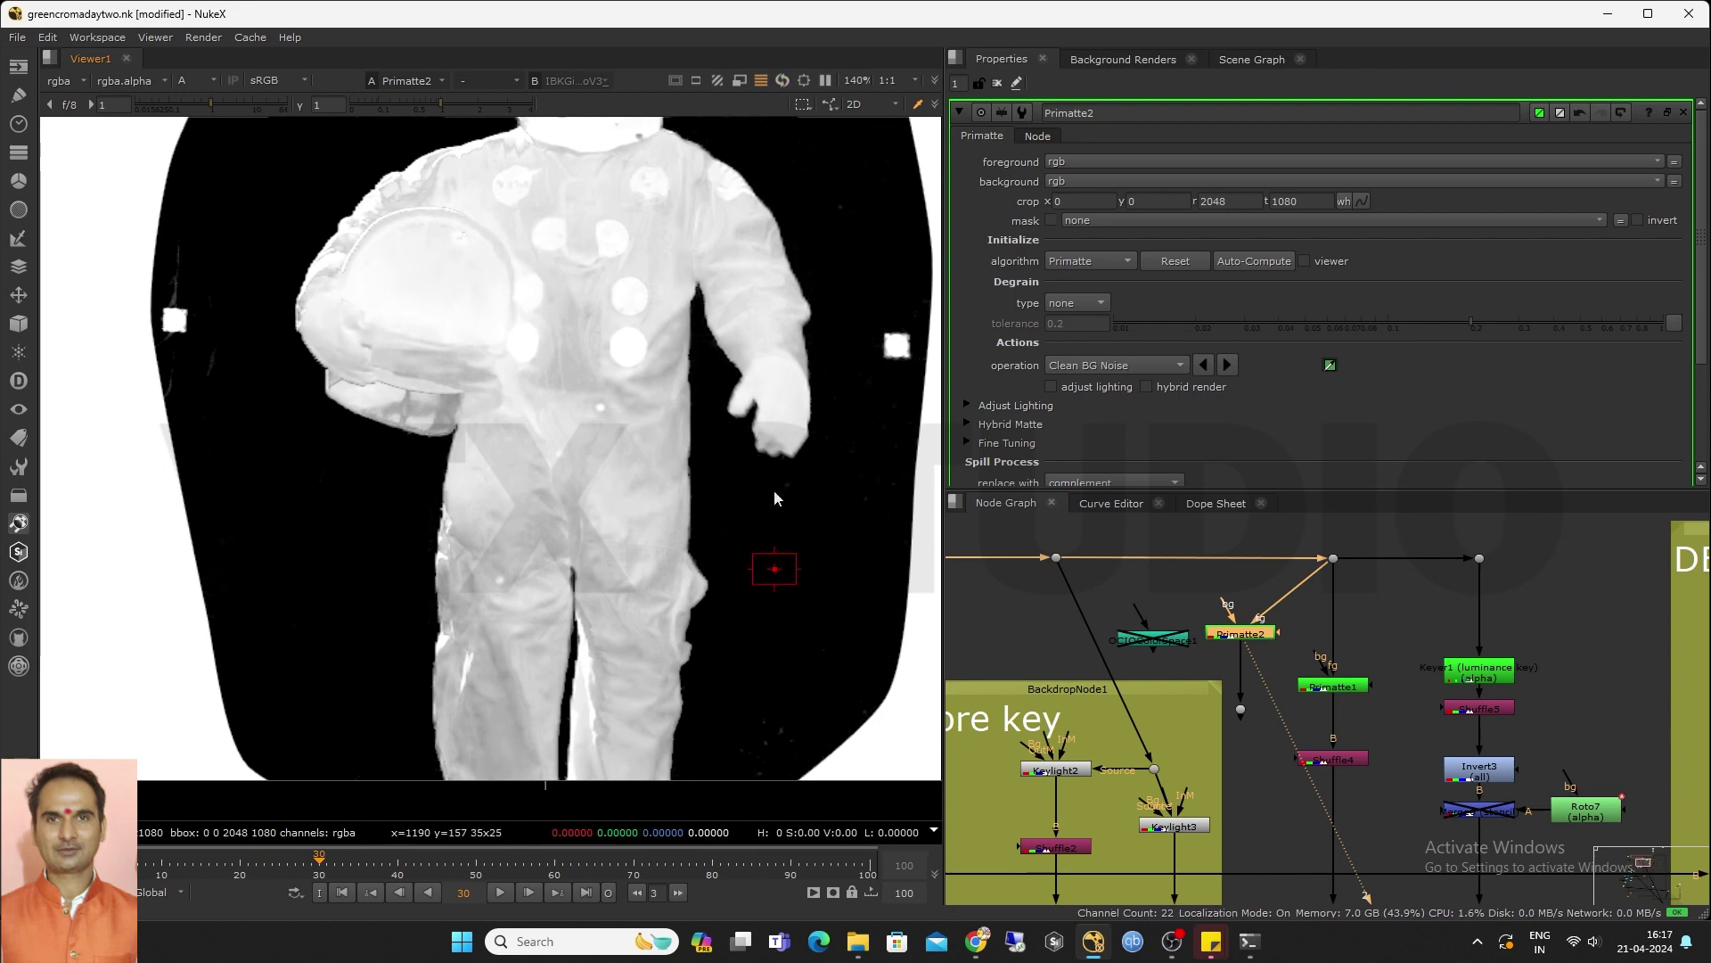
pyautogui.keyDown('ctrl'); pyautogui.keyDown('shift'); pyautogui.moveTo(774, 488); pyautogui.dragTo(804, 498); pyautogui.keyUp('shift'); pyautogui.keyUp('ctrl')
pyautogui.scroll(-2, 558, 489)
pyautogui.moveTo(620, 263); pyautogui.dragTo(606, 352, button='middle')
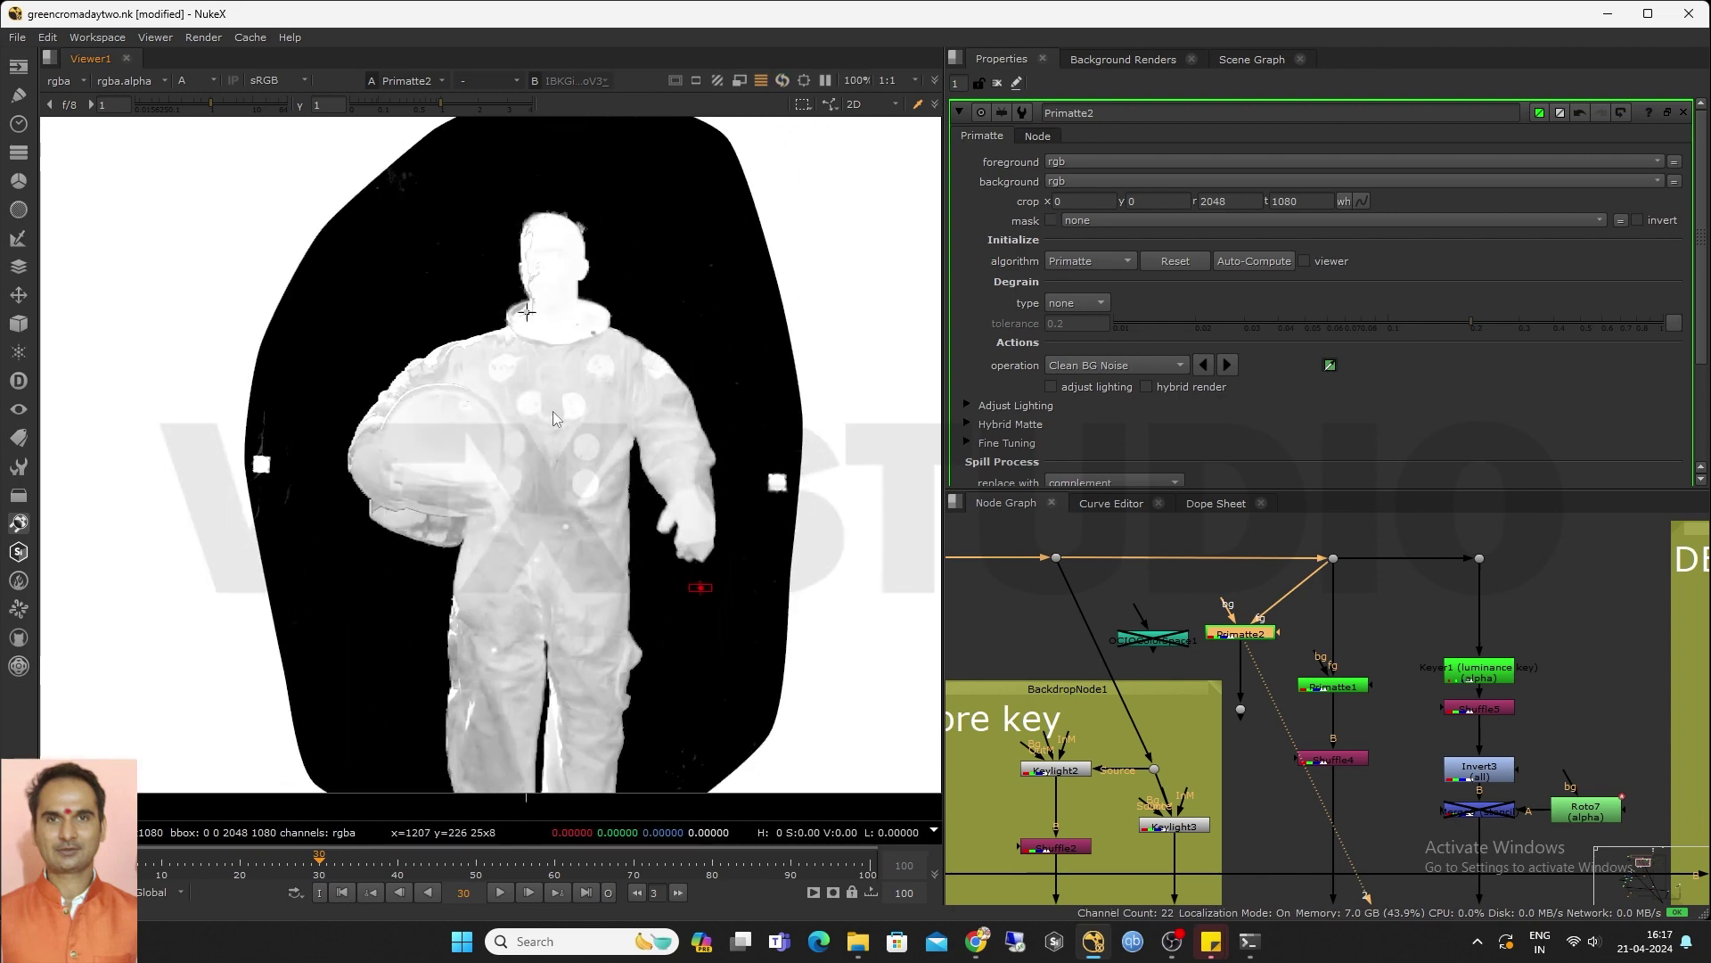
# Switch Primatte2's operation to Clean FG Noise and sample the grey areas of the astronaut's chest and helmet
pyautogui.click(1121, 365)
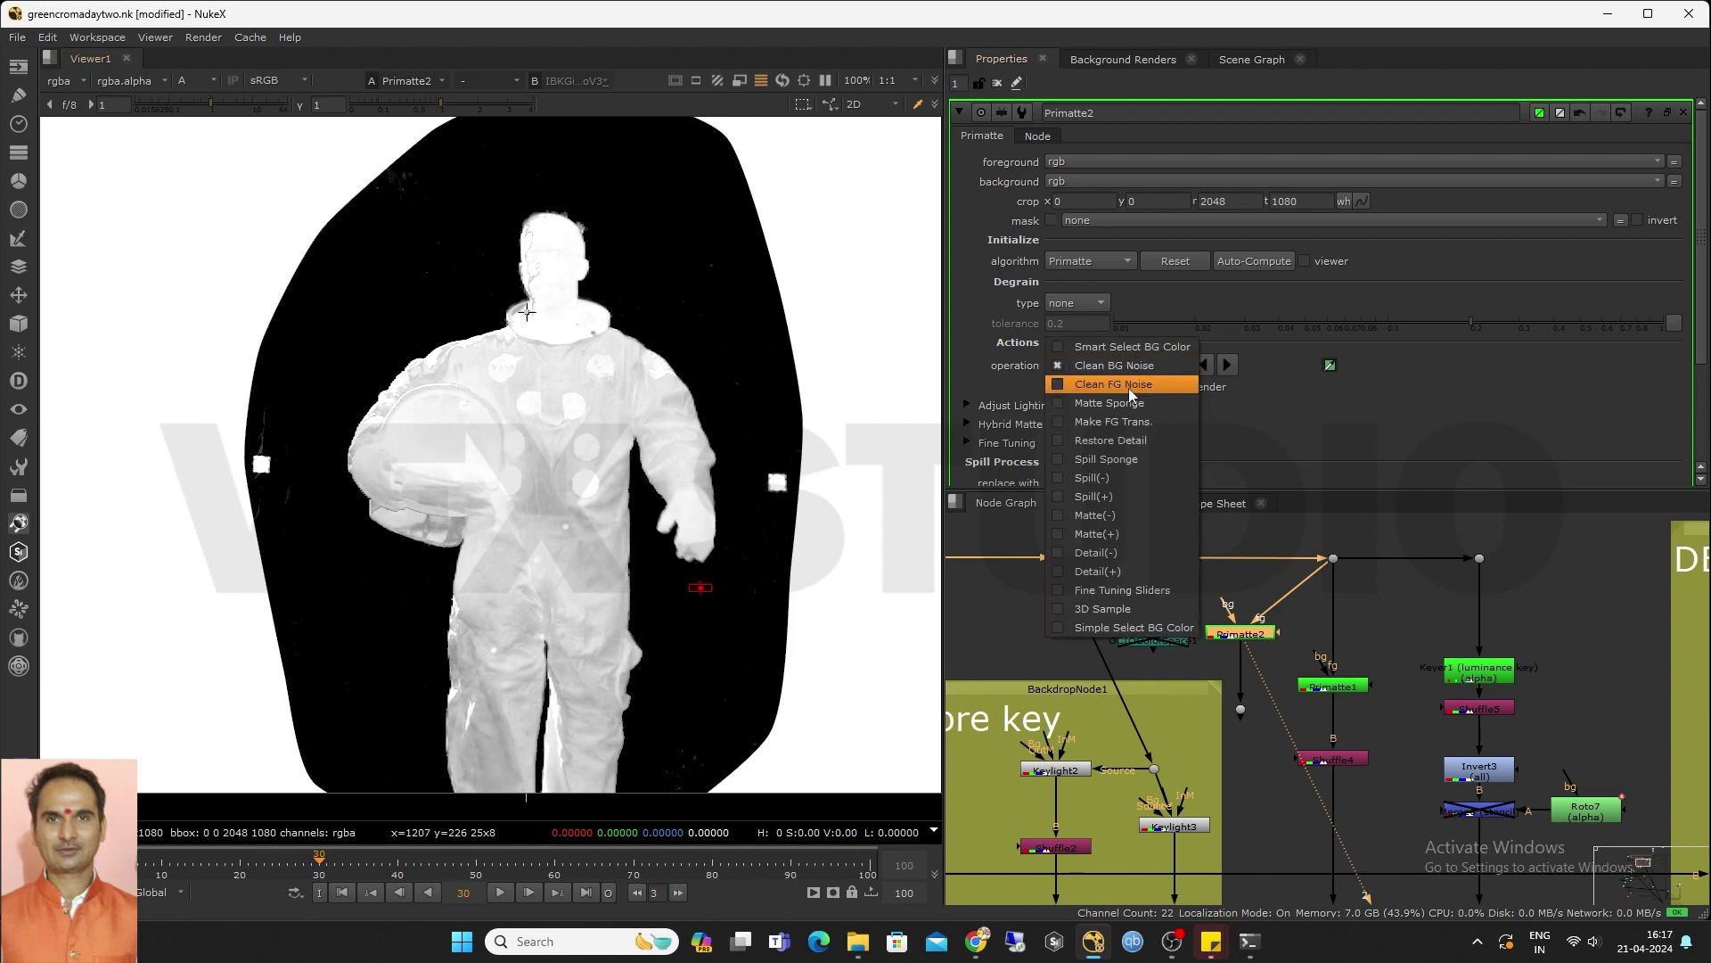
pyautogui.click(1132, 387)
pyautogui.scroll(3, 528, 430)
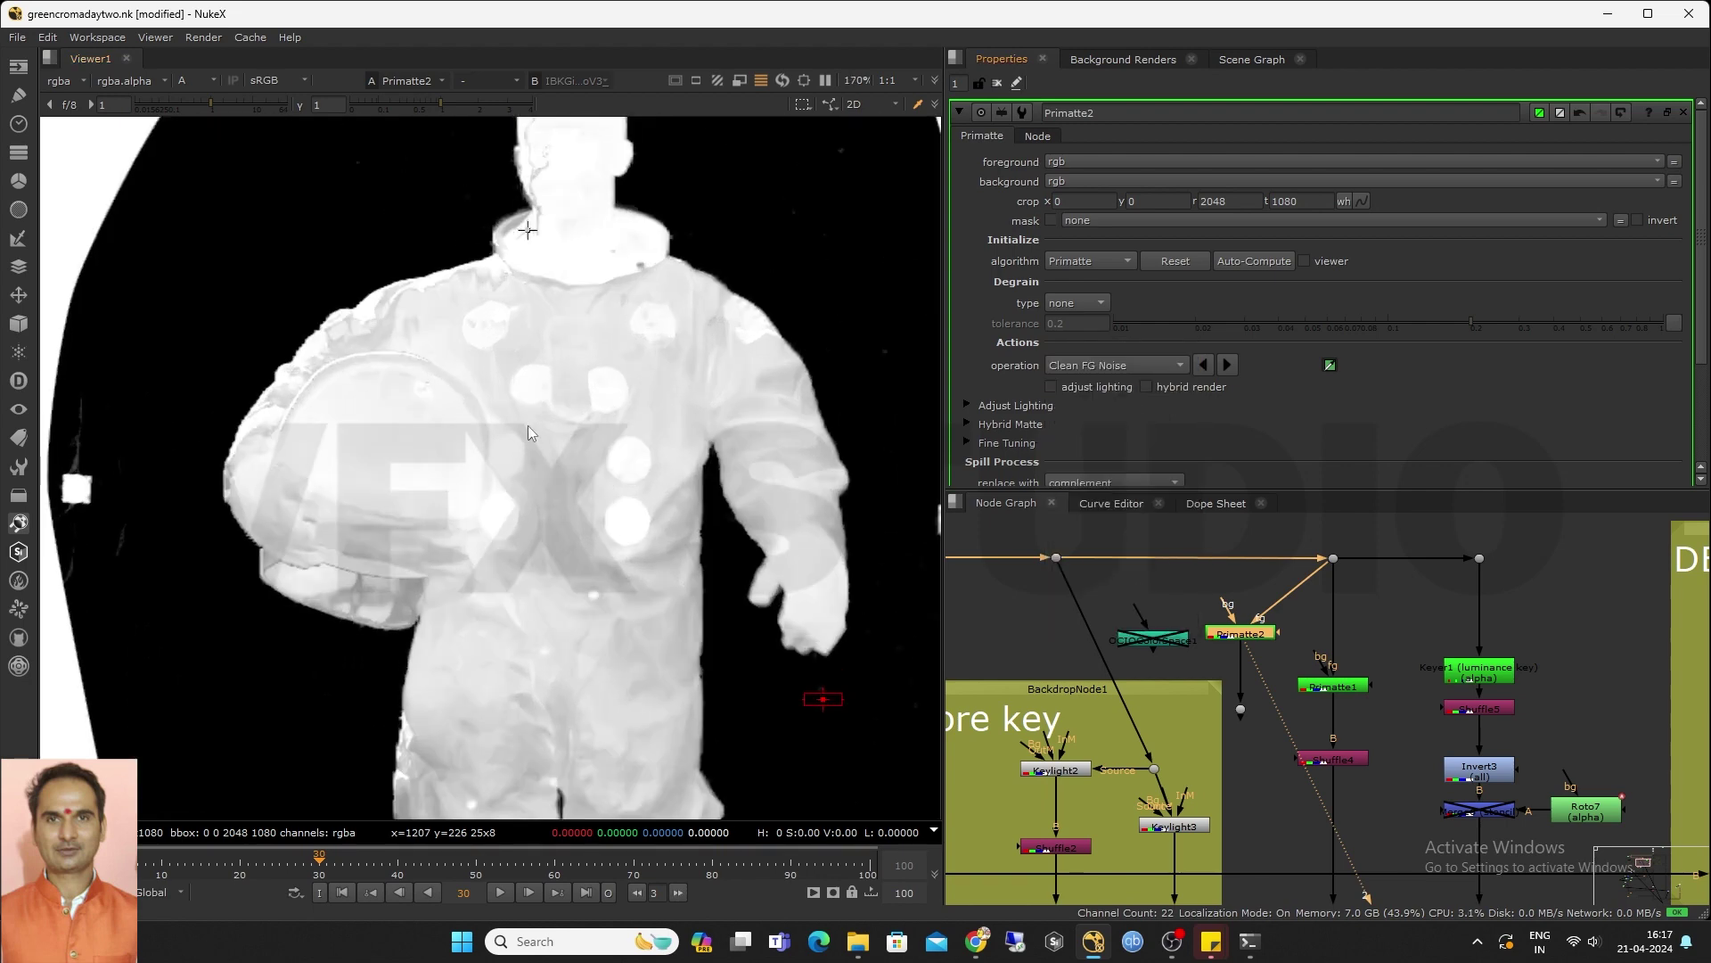
pyautogui.moveTo(531, 419)
pyautogui.keyDown('ctrl'); pyautogui.keyDown('shift'); pyautogui.mouseDown()
pyautogui.moveTo(540, 431)
pyautogui.moveTo(576, 385)
pyautogui.moveTo(656, 405)
pyautogui.mouseUp(); pyautogui.keyUp('shift'); pyautogui.keyUp('ctrl')
pyautogui.keyDown('ctrl'); pyautogui.keyDown('shift'); pyautogui.click(558, 490); pyautogui.keyUp('shift'); pyautogui.keyUp('ctrl')
pyautogui.keyDown('ctrl'); pyautogui.keyDown('shift'); pyautogui.click(451, 436); pyautogui.keyUp('shift'); pyautogui.keyUp('ctrl')
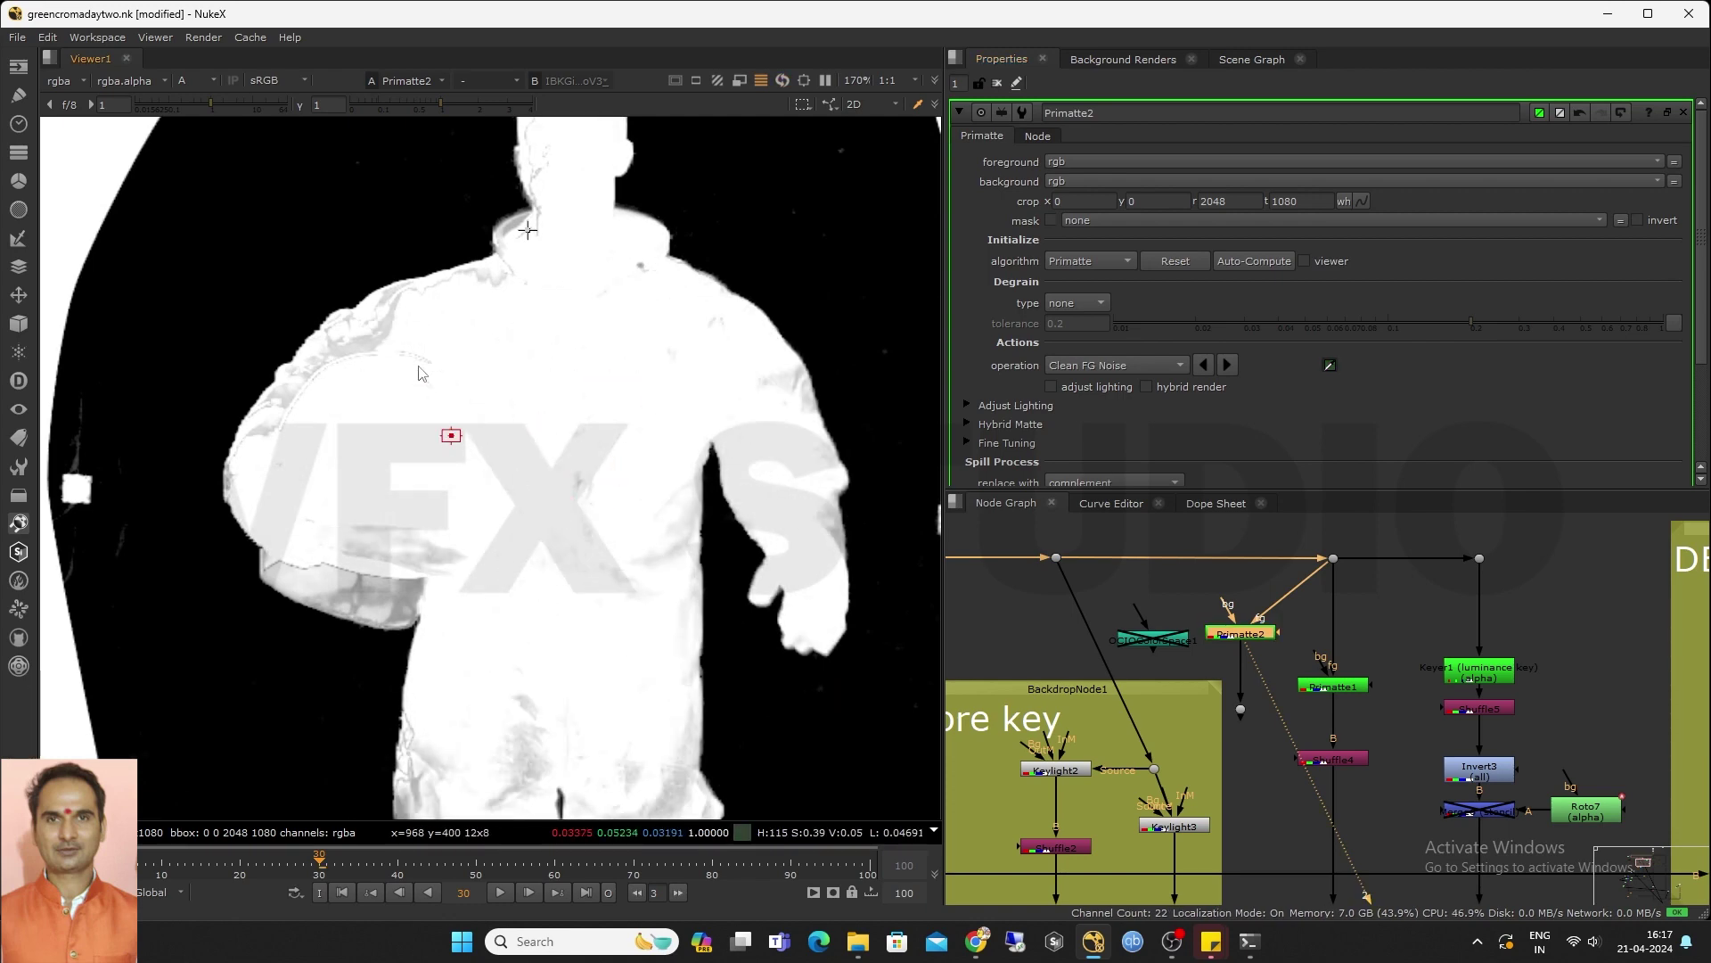
# Fill the remaining foreground noise on the upper arm, the helmet's lower part, the torso and the collar
pyautogui.keyDown('ctrl'); pyautogui.keyDown('shift'); pyautogui.click(390, 346); pyautogui.keyUp('shift'); pyautogui.keyUp('ctrl')
pyautogui.keyDown('ctrl'); pyautogui.keyDown('shift'); pyautogui.click(383, 508); pyautogui.keyUp('shift'); pyautogui.keyUp('ctrl')
pyautogui.keyDown('ctrl'); pyautogui.keyDown('shift'); pyautogui.click(378, 550); pyautogui.keyUp('shift'); pyautogui.keyUp('ctrl')
pyautogui.keyDown('ctrl'); pyautogui.keyDown('shift'); pyautogui.click(368, 585); pyautogui.keyUp('shift'); pyautogui.keyUp('ctrl')
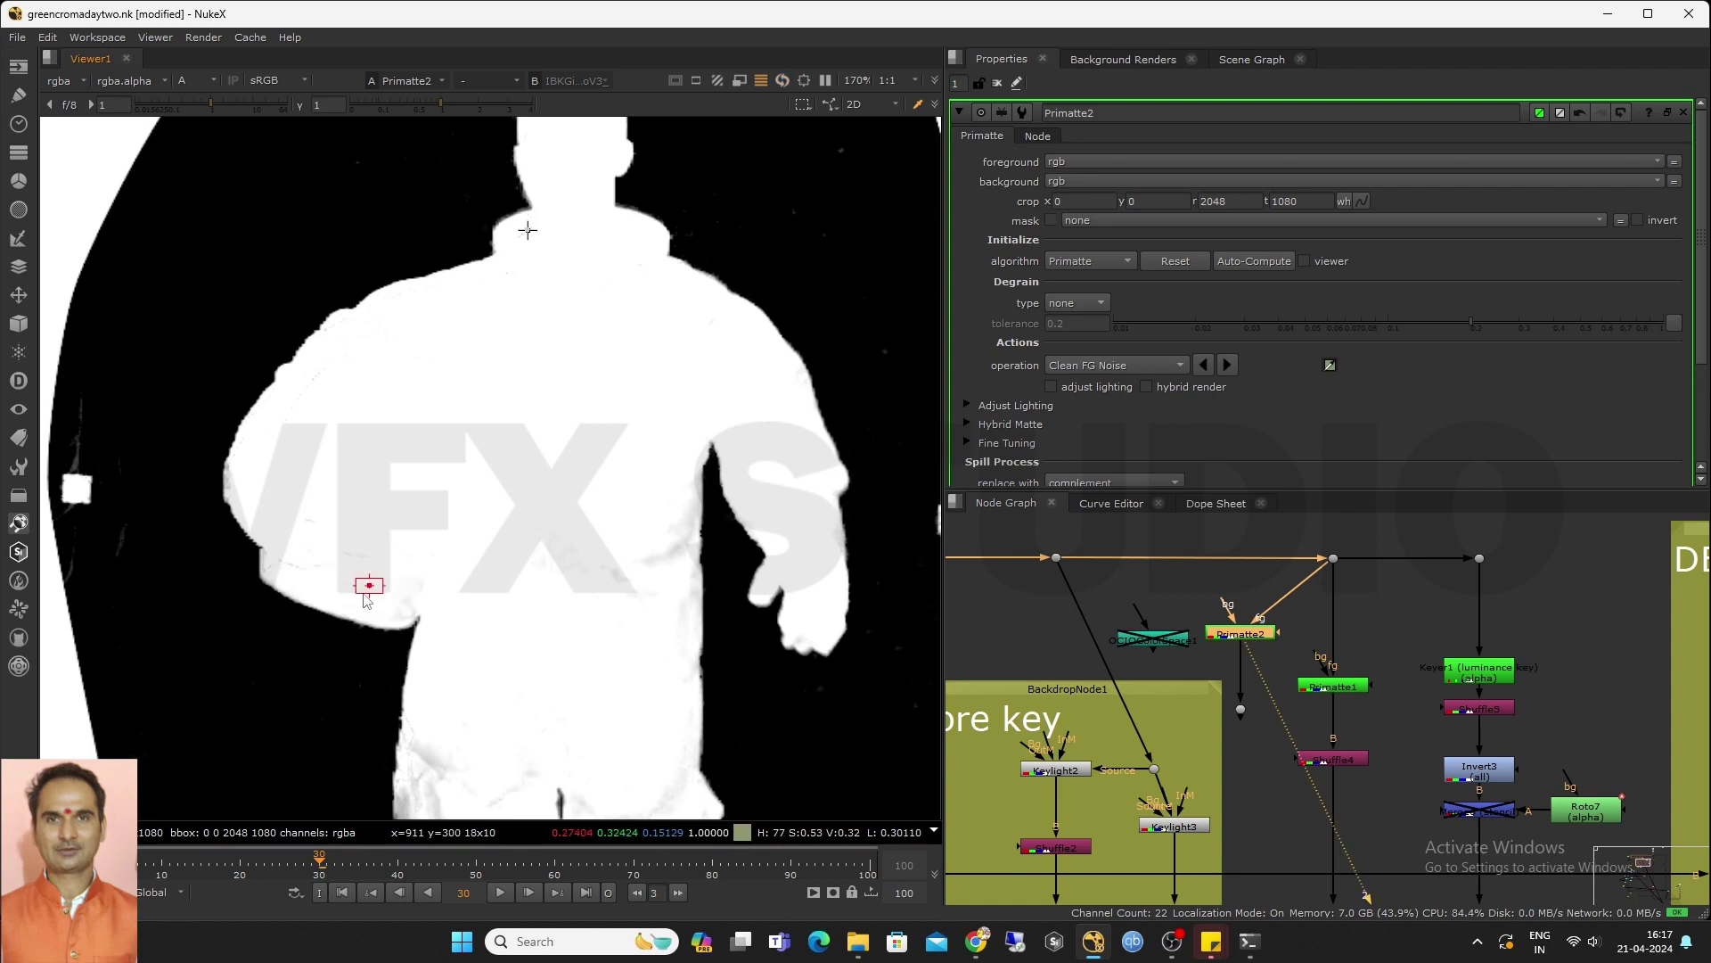
pyautogui.moveTo(537, 541)
pyautogui.keyDown('ctrl'); pyautogui.keyDown('shift'); pyautogui.mouseDown()
pyautogui.moveTo(639, 573)
pyautogui.moveTo(658, 403)
pyautogui.mouseUp(); pyautogui.keyUp('shift'); pyautogui.keyUp('ctrl')
pyautogui.keyDown('ctrl'); pyautogui.keyDown('shift'); pyautogui.moveTo(589, 305); pyautogui.dragTo(579, 233); pyautogui.keyUp('shift'); pyautogui.keyUp('ctrl')
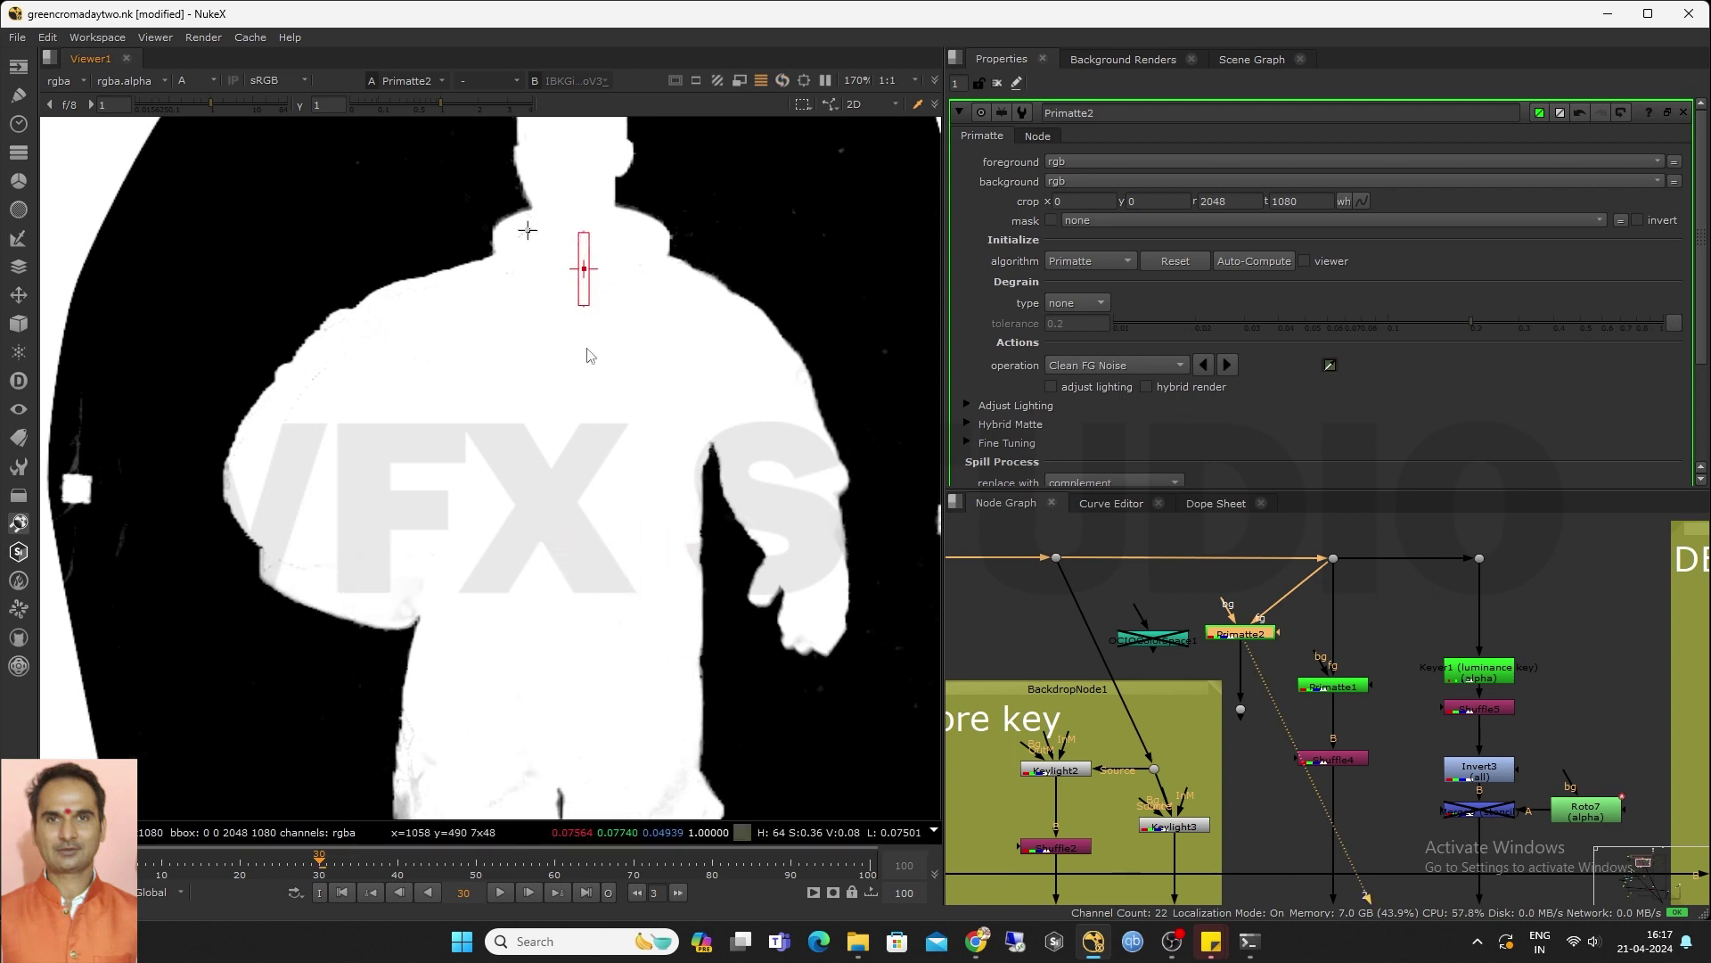
# Clean the foreground noise in both of the astronaut's legs with several area samples
pyautogui.scroll(-2, 594, 525)
pyautogui.moveTo(594, 524); pyautogui.dragTo(614, 357, button='middle')
pyautogui.scroll(2, 528, 504)
pyautogui.keyDown('ctrl'); pyautogui.keyDown('shift'); pyautogui.moveTo(468, 539); pyautogui.dragTo(483, 574); pyautogui.keyUp('shift'); pyautogui.keyUp('ctrl')
pyautogui.keyDown('ctrl'); pyautogui.keyDown('shift'); pyautogui.moveTo(520, 676); pyautogui.dragTo(544, 716); pyautogui.keyUp('shift'); pyautogui.keyUp('ctrl')
pyautogui.keyDown('ctrl'); pyautogui.keyDown('shift'); pyautogui.moveTo(466, 570); pyautogui.dragTo(464, 659); pyautogui.keyUp('shift'); pyautogui.keyUp('ctrl')
pyautogui.keyDown('ctrl'); pyautogui.keyDown('shift'); pyautogui.moveTo(665, 609); pyautogui.dragTo(685, 671); pyautogui.keyUp('shift'); pyautogui.keyUp('ctrl')
pyautogui.moveTo(658, 696); pyautogui.dragTo(687, 539, button='middle')
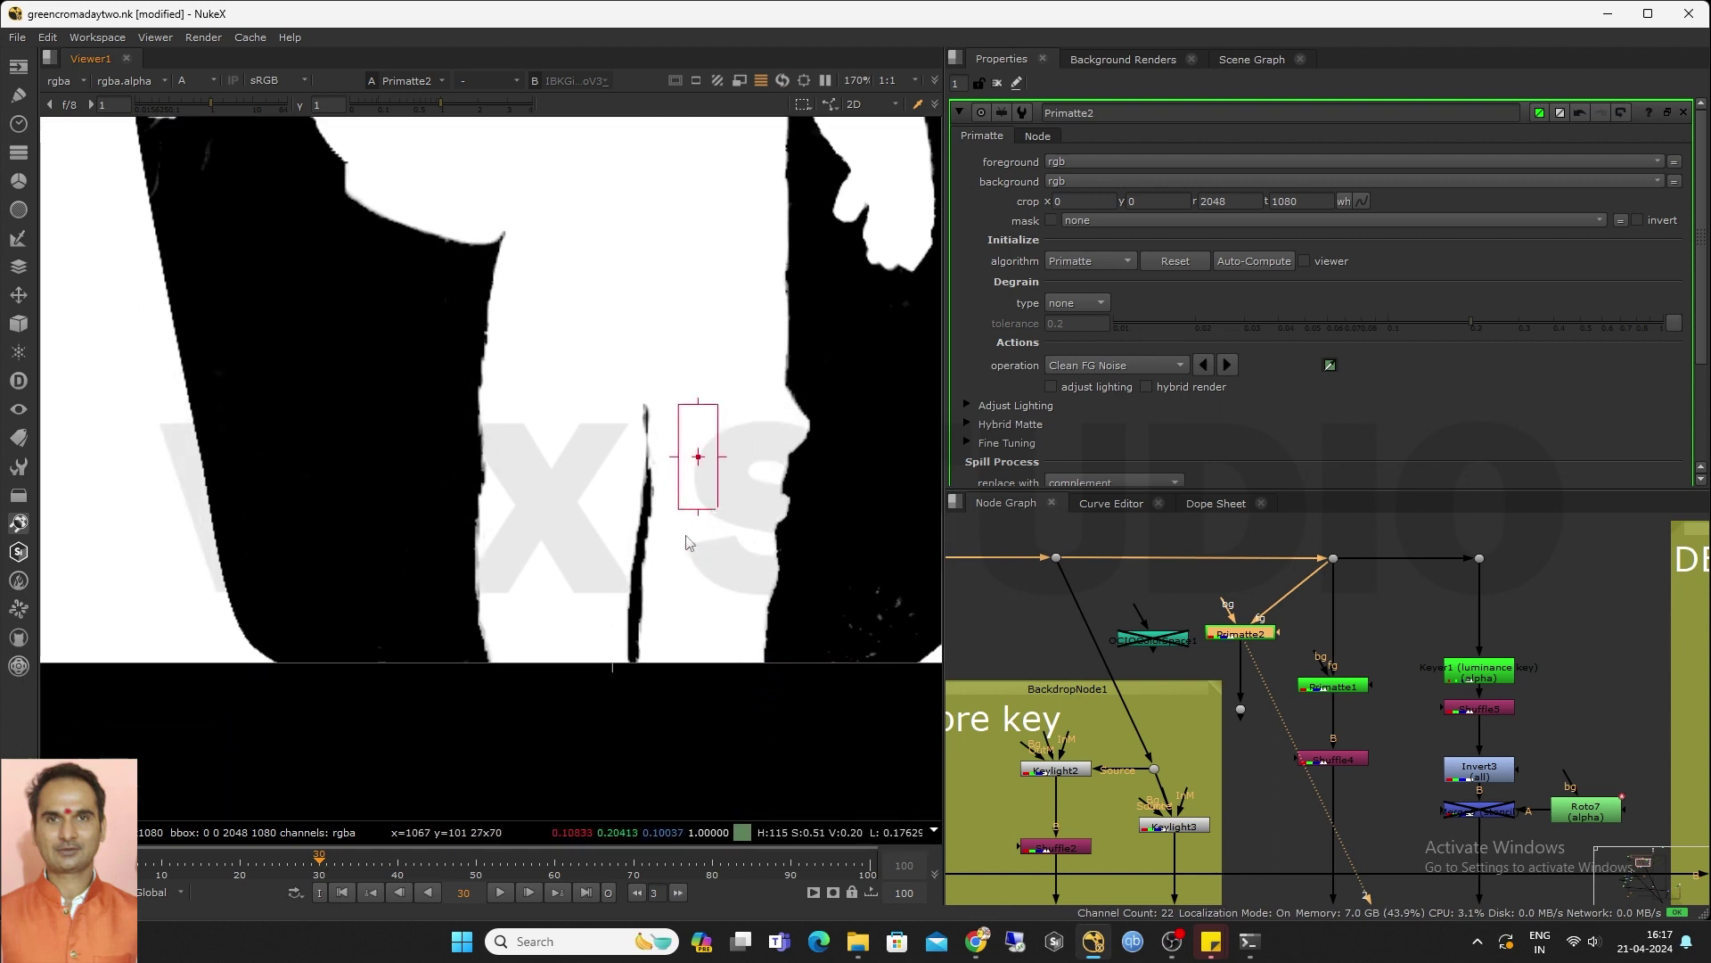
# Clean one more foreground noise speck on the astronaut's torso with a Clean FG Noise sample
pyautogui.scroll(2, 581, 555)
pyautogui.keyDown('ctrl'); pyautogui.keyDown('shift'); pyautogui.click(528, 557); pyautogui.keyUp('shift'); pyautogui.keyUp('ctrl')
pyautogui.scroll(-3, 574, 355)
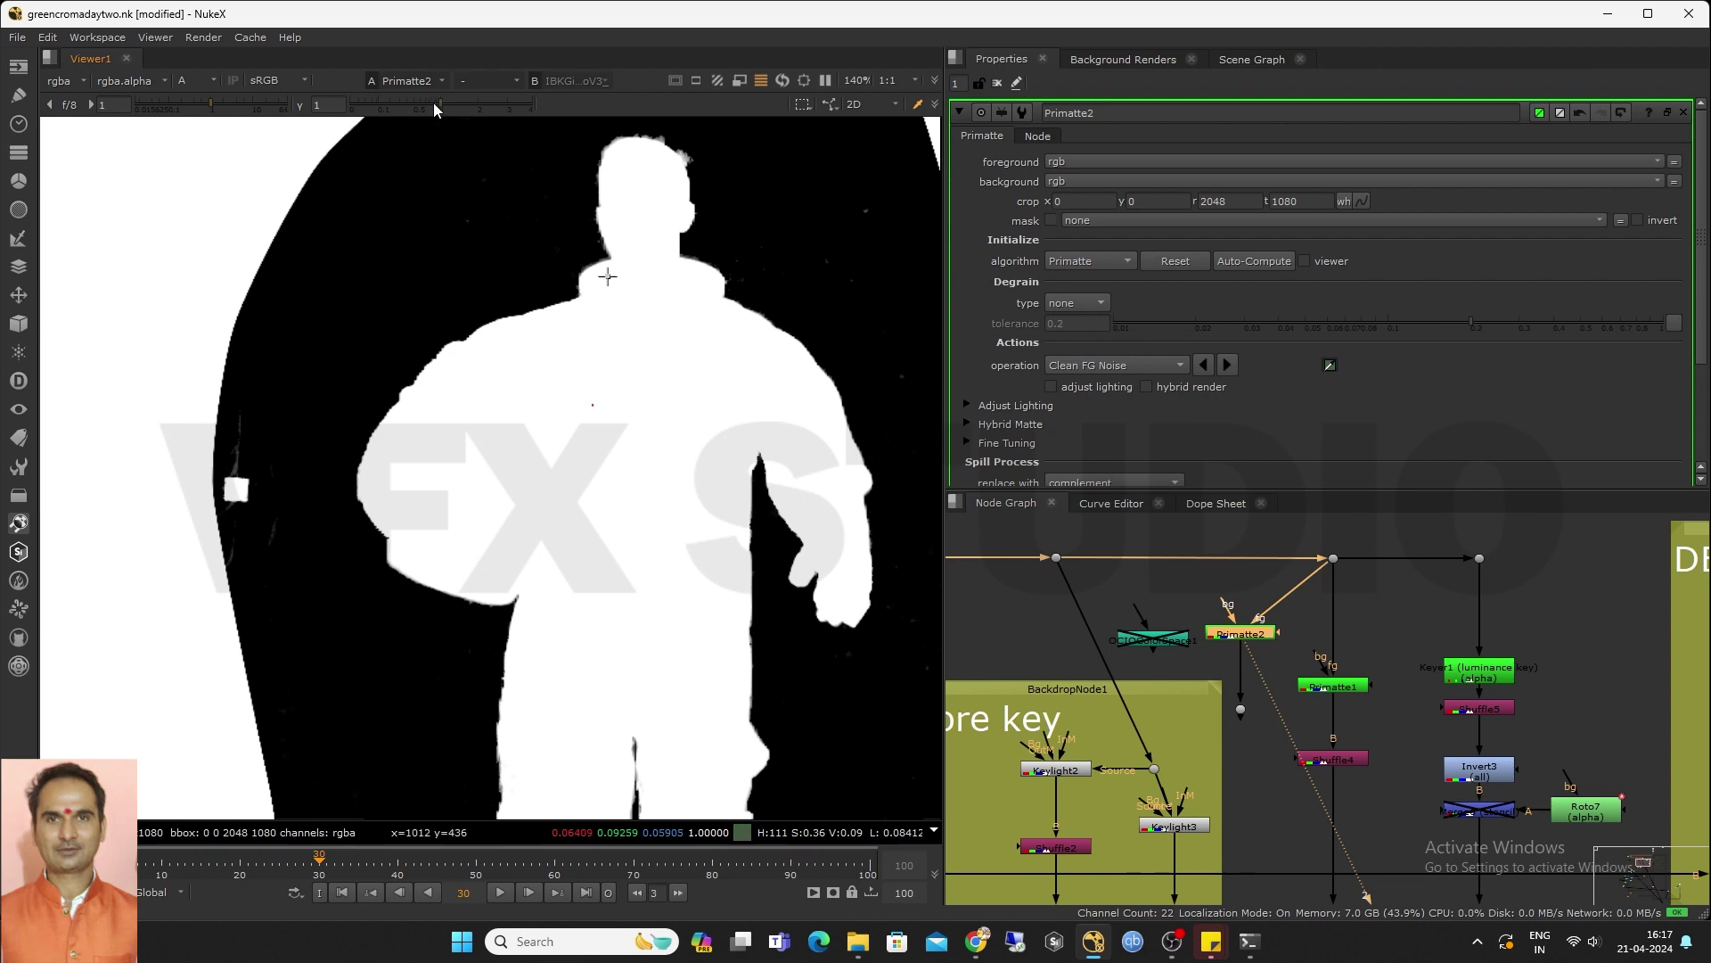
# Lower the viewer gamma to 0 to expose faint noise in Primatte2's alpha
pyautogui.moveTo(433, 103); pyautogui.dragTo(399, 109)
pyautogui.moveTo(217, 106)
pyautogui.mouseDown()
pyautogui.moveTo(169, 110)
pyautogui.moveTo(203, 114)
pyautogui.mouseUp()
pyautogui.click(77, 105)
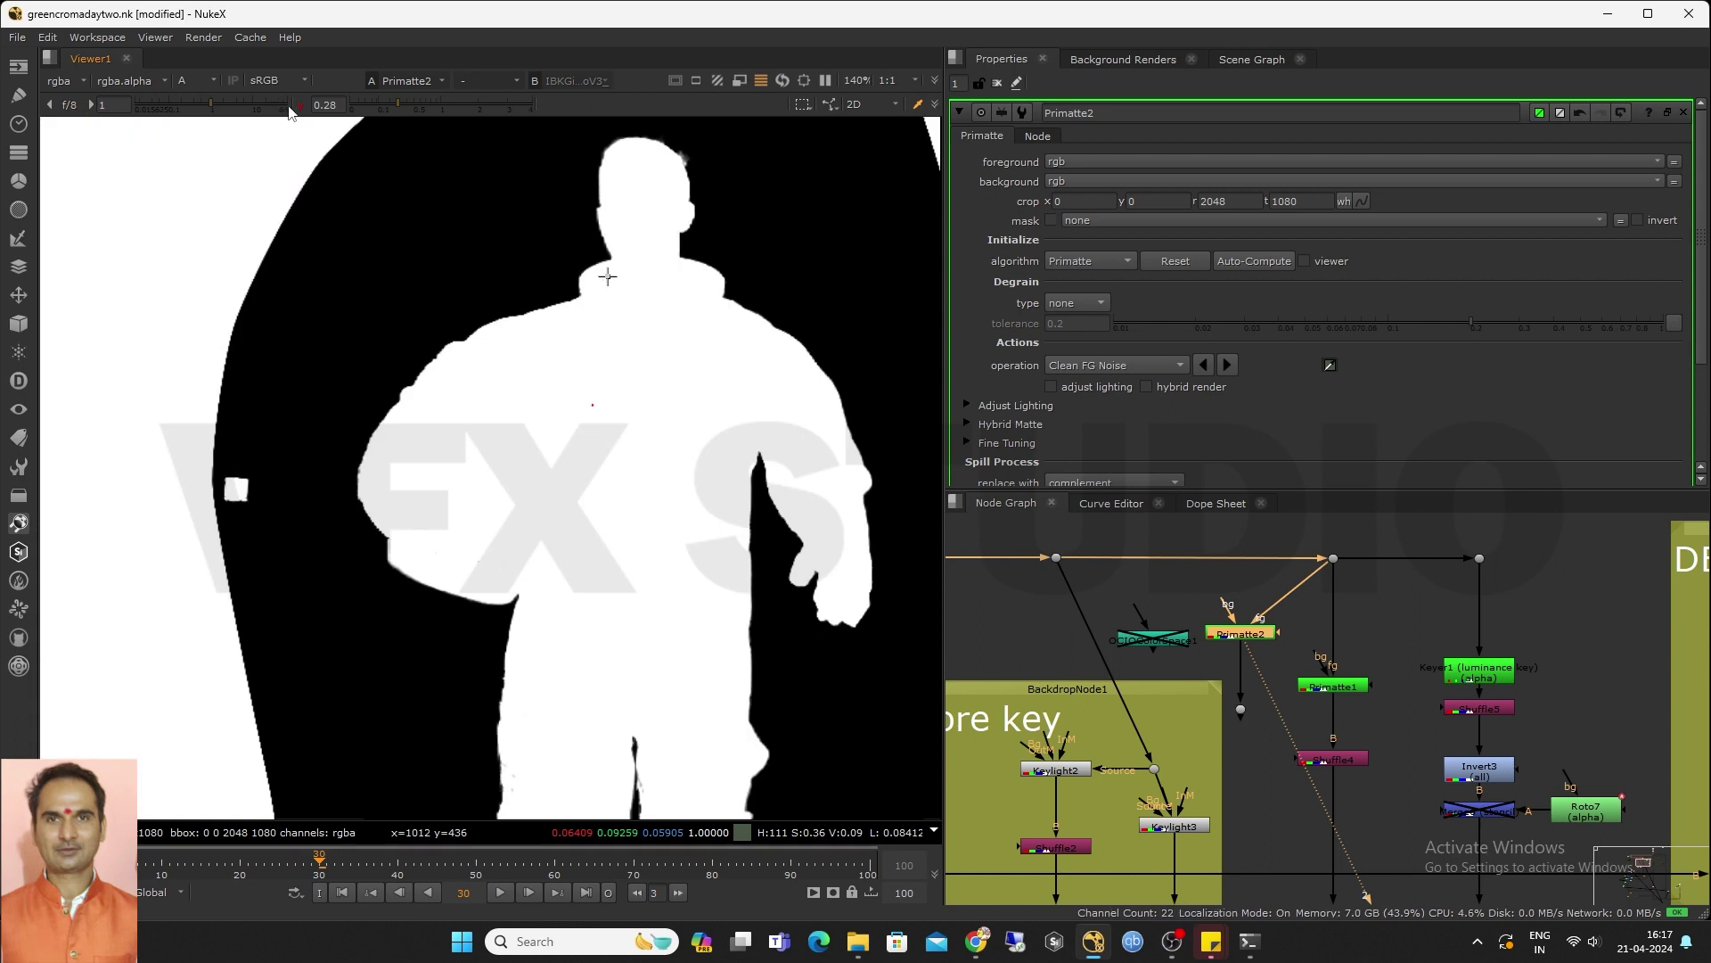
pyautogui.click(299, 105)
pyautogui.moveTo(437, 104); pyautogui.dragTo(307, 129)
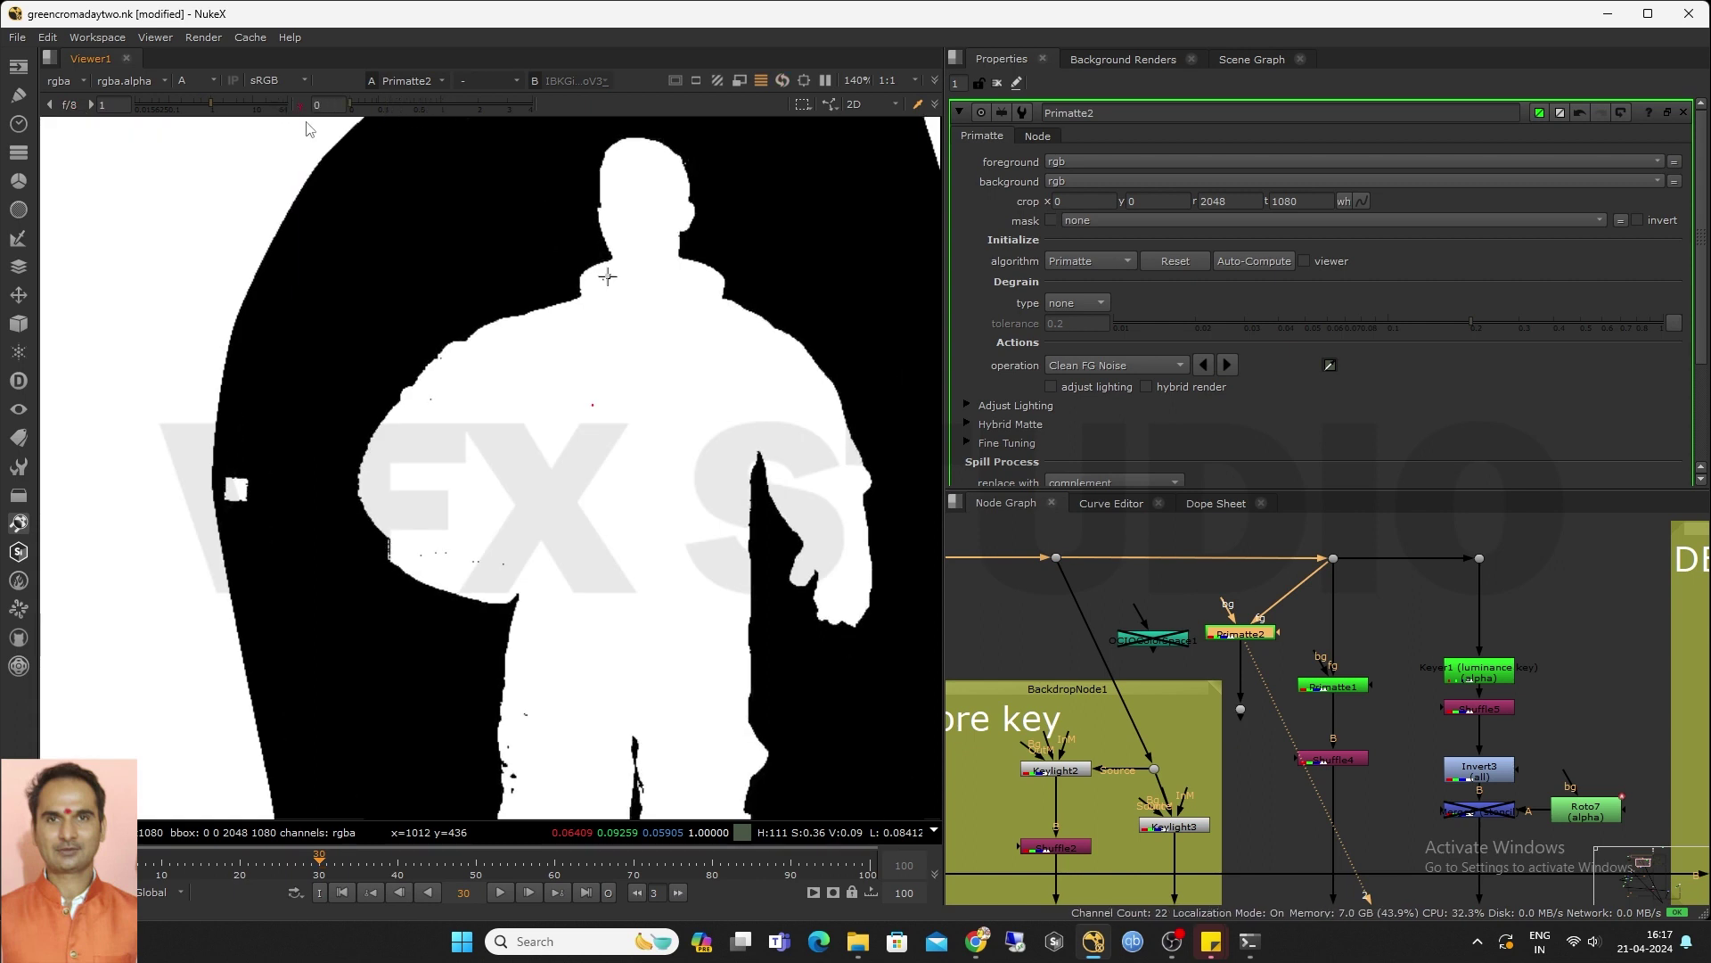
# Sample the black specks inside the lower part of the held helmet with Clean FG Noise
pyautogui.scroll(5, 575, 493)
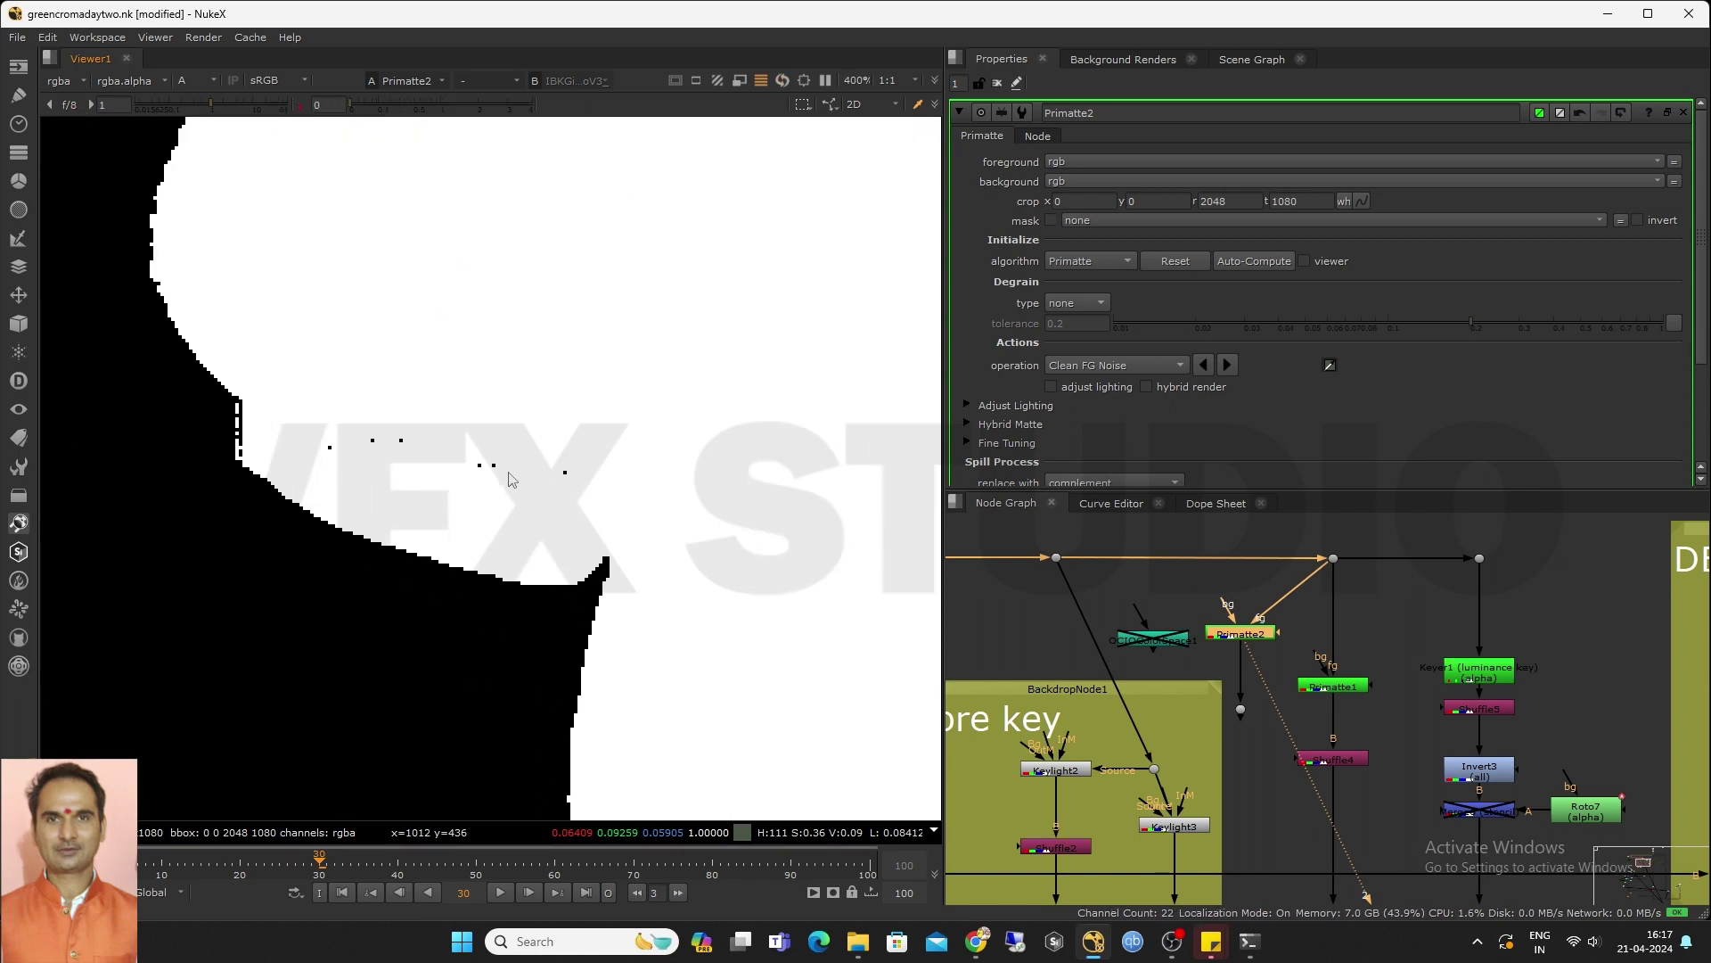
pyautogui.keyDown('ctrl'); pyautogui.click(493, 462); pyautogui.keyUp('ctrl')
pyautogui.keyDown('ctrl'); pyautogui.click(573, 478); pyautogui.keyUp('ctrl')
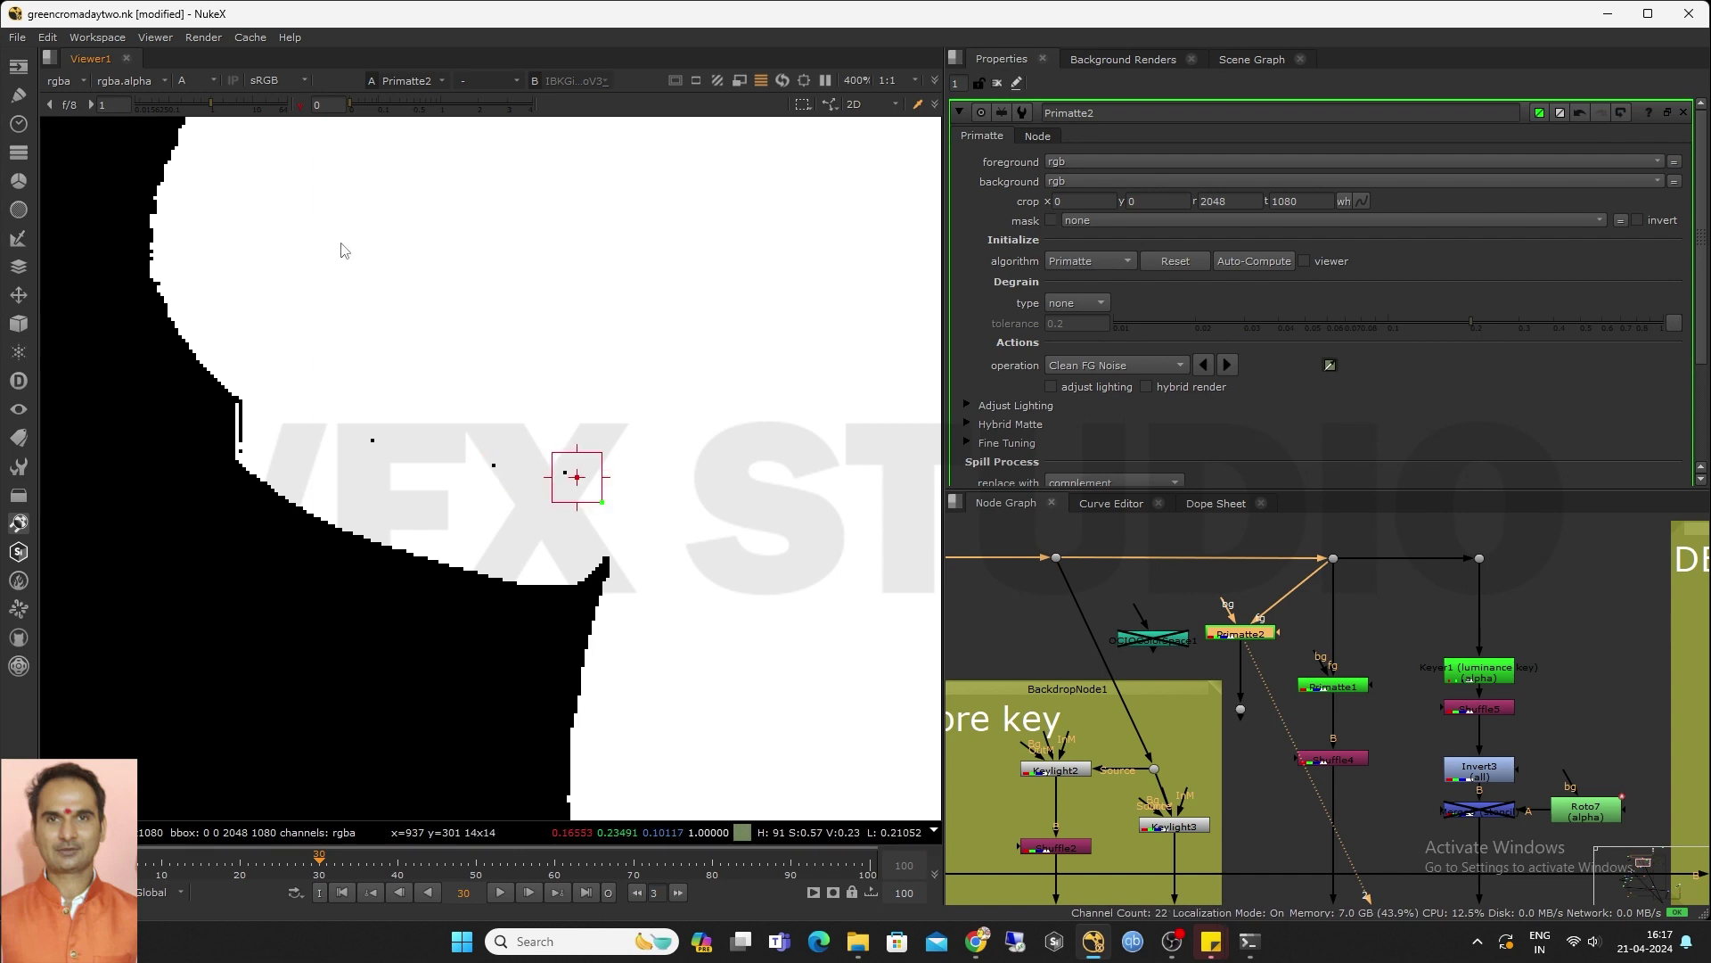
pyautogui.keyDown('ctrl'); pyautogui.click(319, 261); pyautogui.keyUp('ctrl')
# Clean the foreground noise down the outer side of the leg below the helmet with area samples
pyautogui.scroll(-2, 657, 508)
pyautogui.moveTo(658, 508)
pyautogui.mouseDown(button='middle')
pyautogui.moveTo(637, 310)
pyautogui.moveTo(613, 258)
pyautogui.mouseUp(button='middle')
pyautogui.scroll(2, 620, 540)
pyautogui.keyDown('ctrl'); pyautogui.keyDown('shift'); pyautogui.moveTo(601, 487); pyautogui.dragTo(559, 567); pyautogui.keyUp('shift'); pyautogui.keyUp('ctrl')
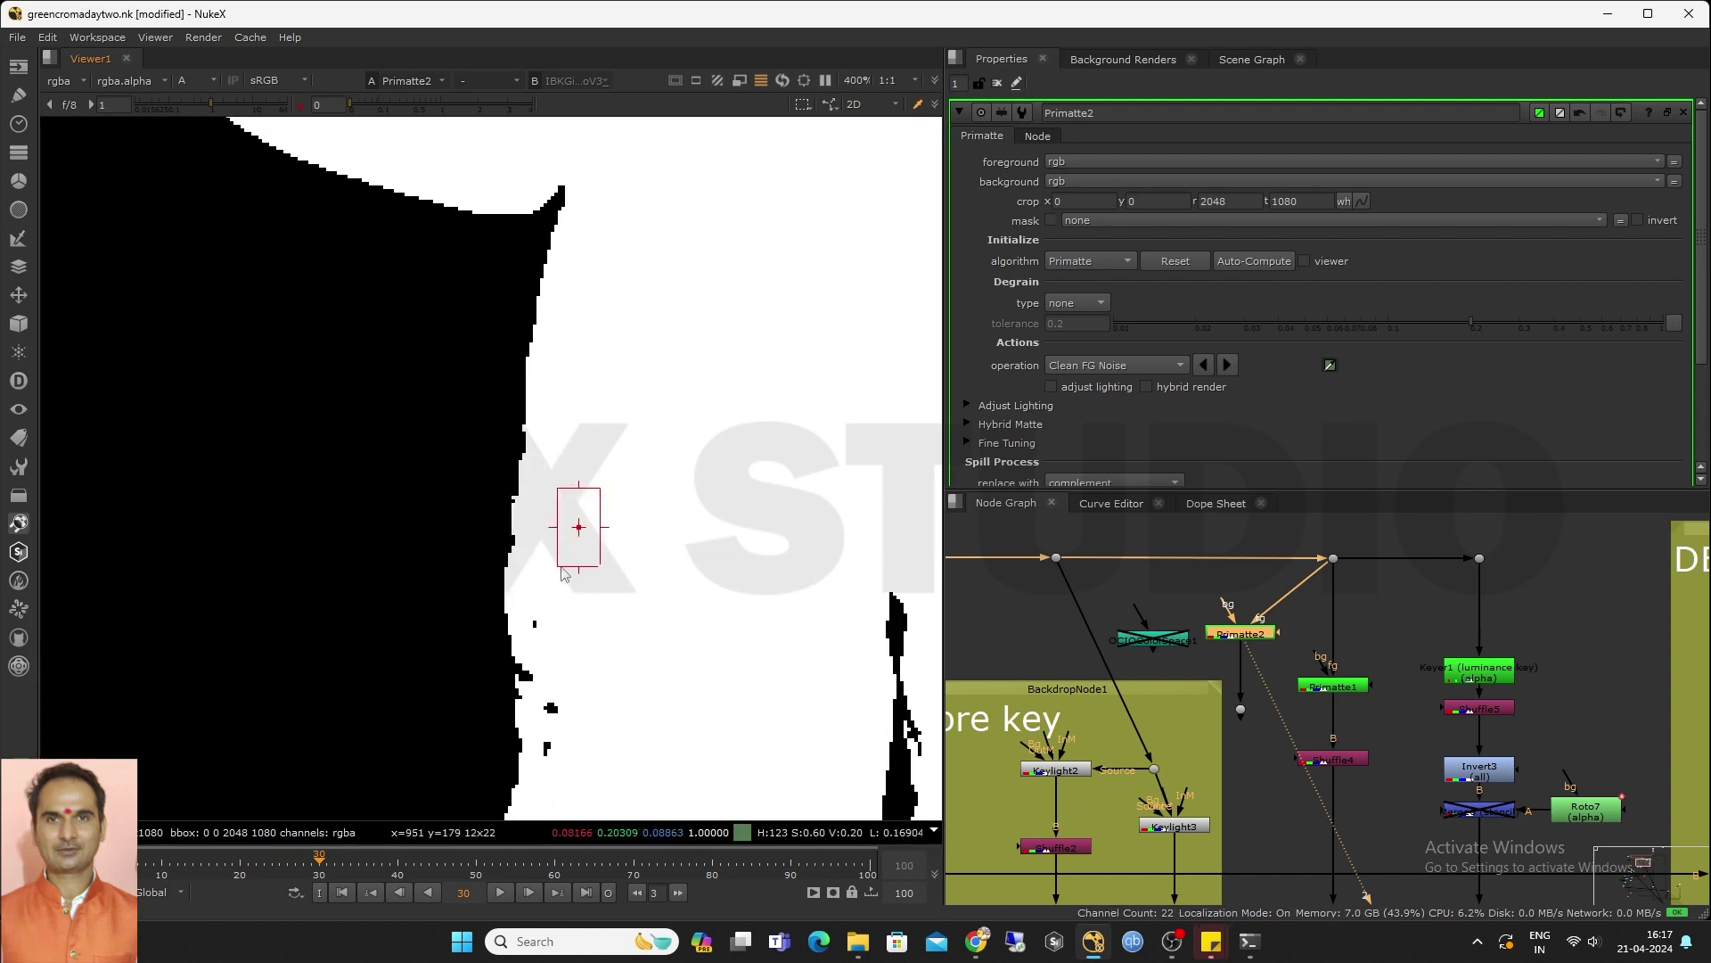
pyautogui.moveTo(623, 584); pyautogui.dragTo(649, 396, button='middle')
pyautogui.keyDown('ctrl'); pyautogui.keyDown('shift'); pyautogui.moveTo(623, 497); pyautogui.dragTo(568, 600); pyautogui.keyUp('shift'); pyautogui.keyUp('ctrl')
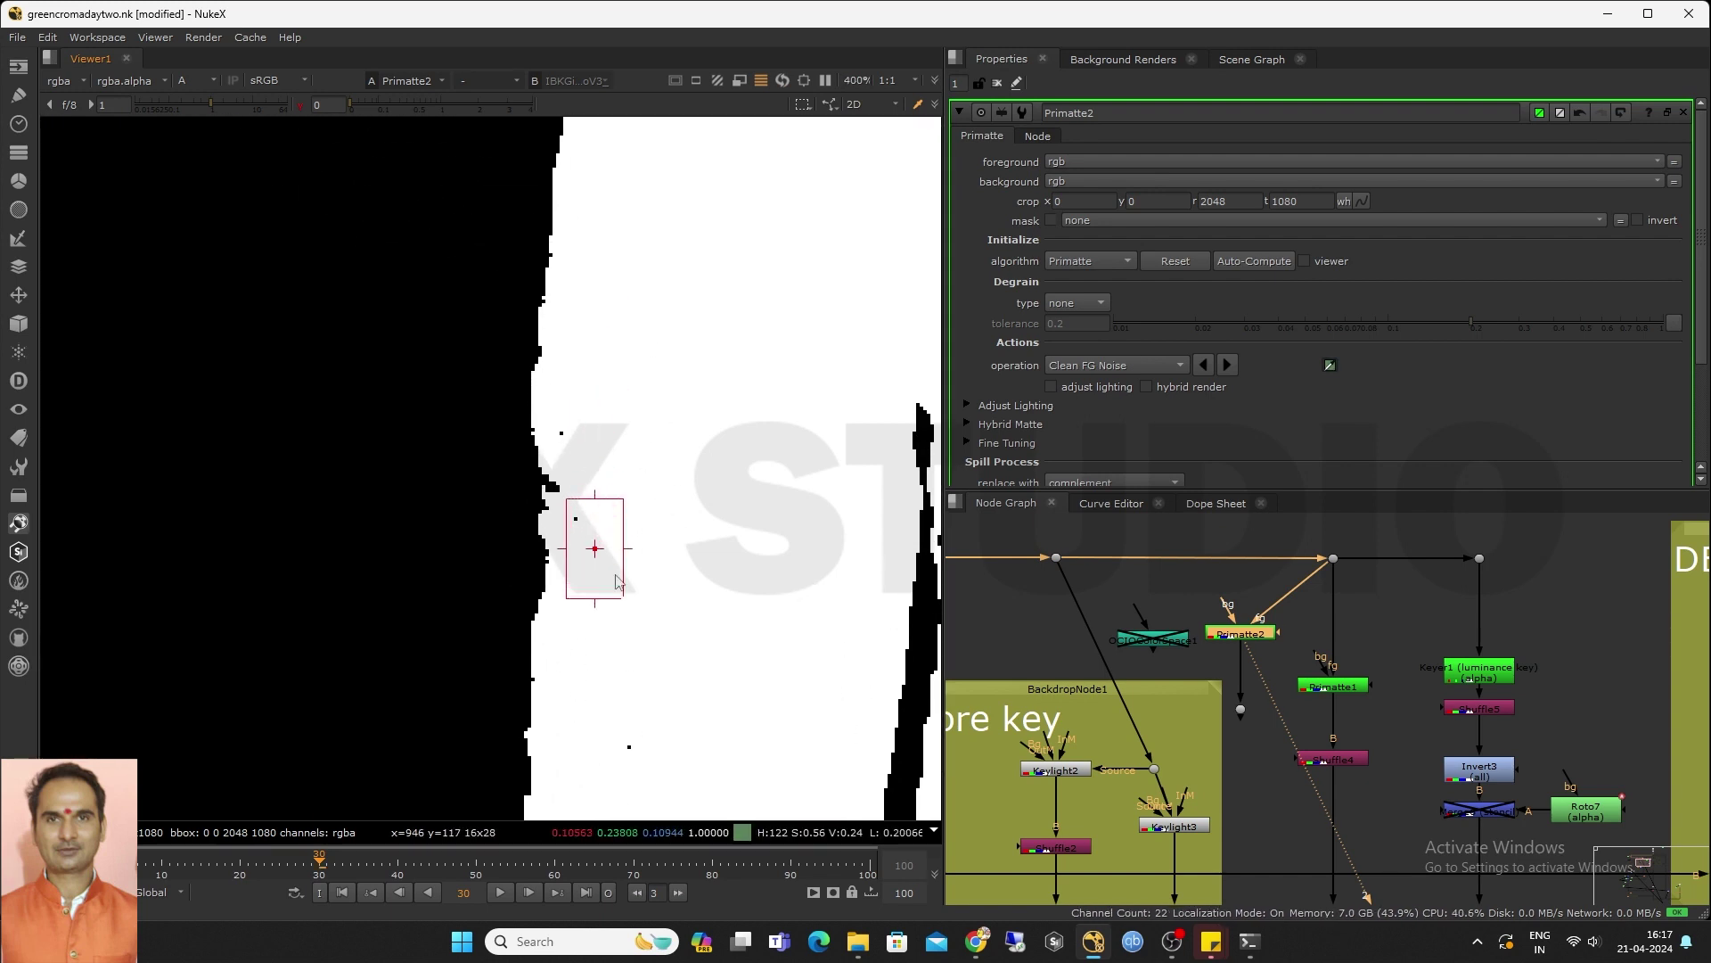
pyautogui.moveTo(673, 679); pyautogui.dragTo(648, 500, button='middle')
pyautogui.keyDown('ctrl'); pyautogui.keyDown('shift'); pyautogui.moveTo(653, 527); pyautogui.dragTo(559, 634); pyautogui.keyUp('shift'); pyautogui.keyUp('ctrl')
# Sample the upper thigh and the isolated speck beside the same leg's outer edge as foreground noise
pyautogui.scroll(-2, 697, 484)
pyautogui.moveTo(720, 366); pyautogui.dragTo(611, 591, button='middle')
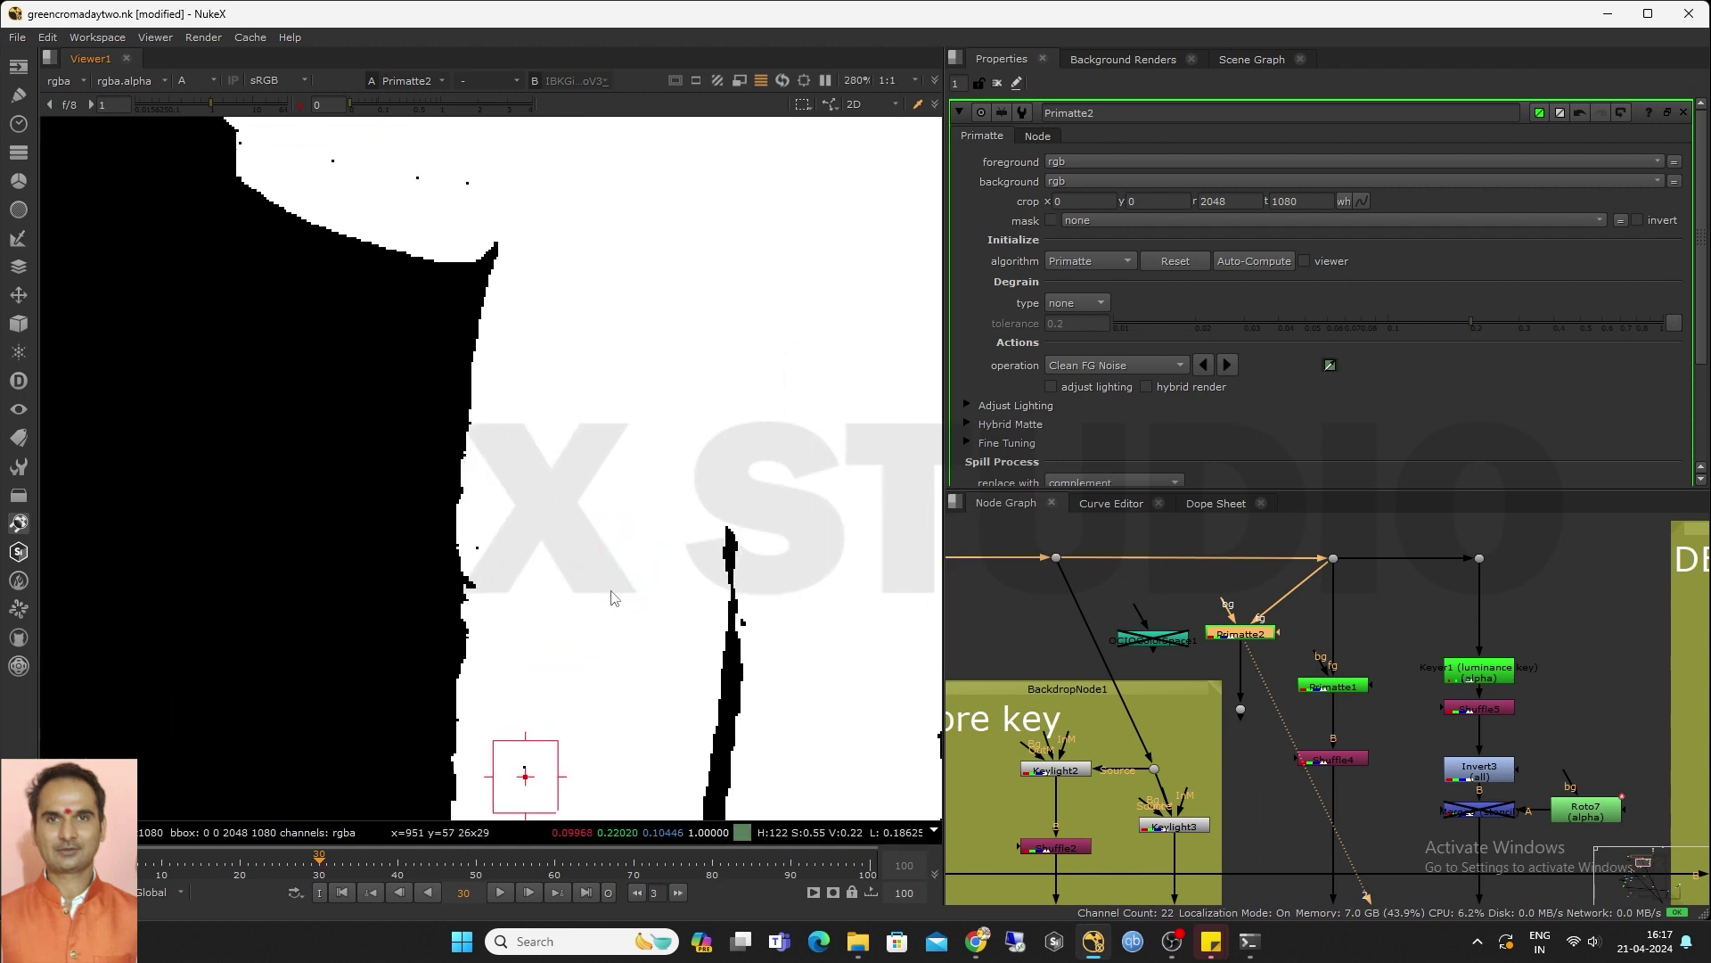
pyautogui.keyDown('ctrl'); pyautogui.keyDown('shift'); pyautogui.moveTo(612, 453); pyautogui.dragTo(654, 378); pyautogui.keyUp('shift'); pyautogui.keyUp('ctrl')
pyautogui.moveTo(505, 559)
pyautogui.keyDown('ctrl'); pyautogui.keyDown('shift'); pyautogui.mouseDown()
pyautogui.moveTo(513, 489)
pyautogui.moveTo(471, 561)
pyautogui.mouseUp(); pyautogui.keyUp('shift'); pyautogui.keyUp('ctrl')
pyautogui.scroll(5, 474, 562)
pyautogui.scroll(-2, 598, 535)
pyautogui.scroll(3, 563, 552)
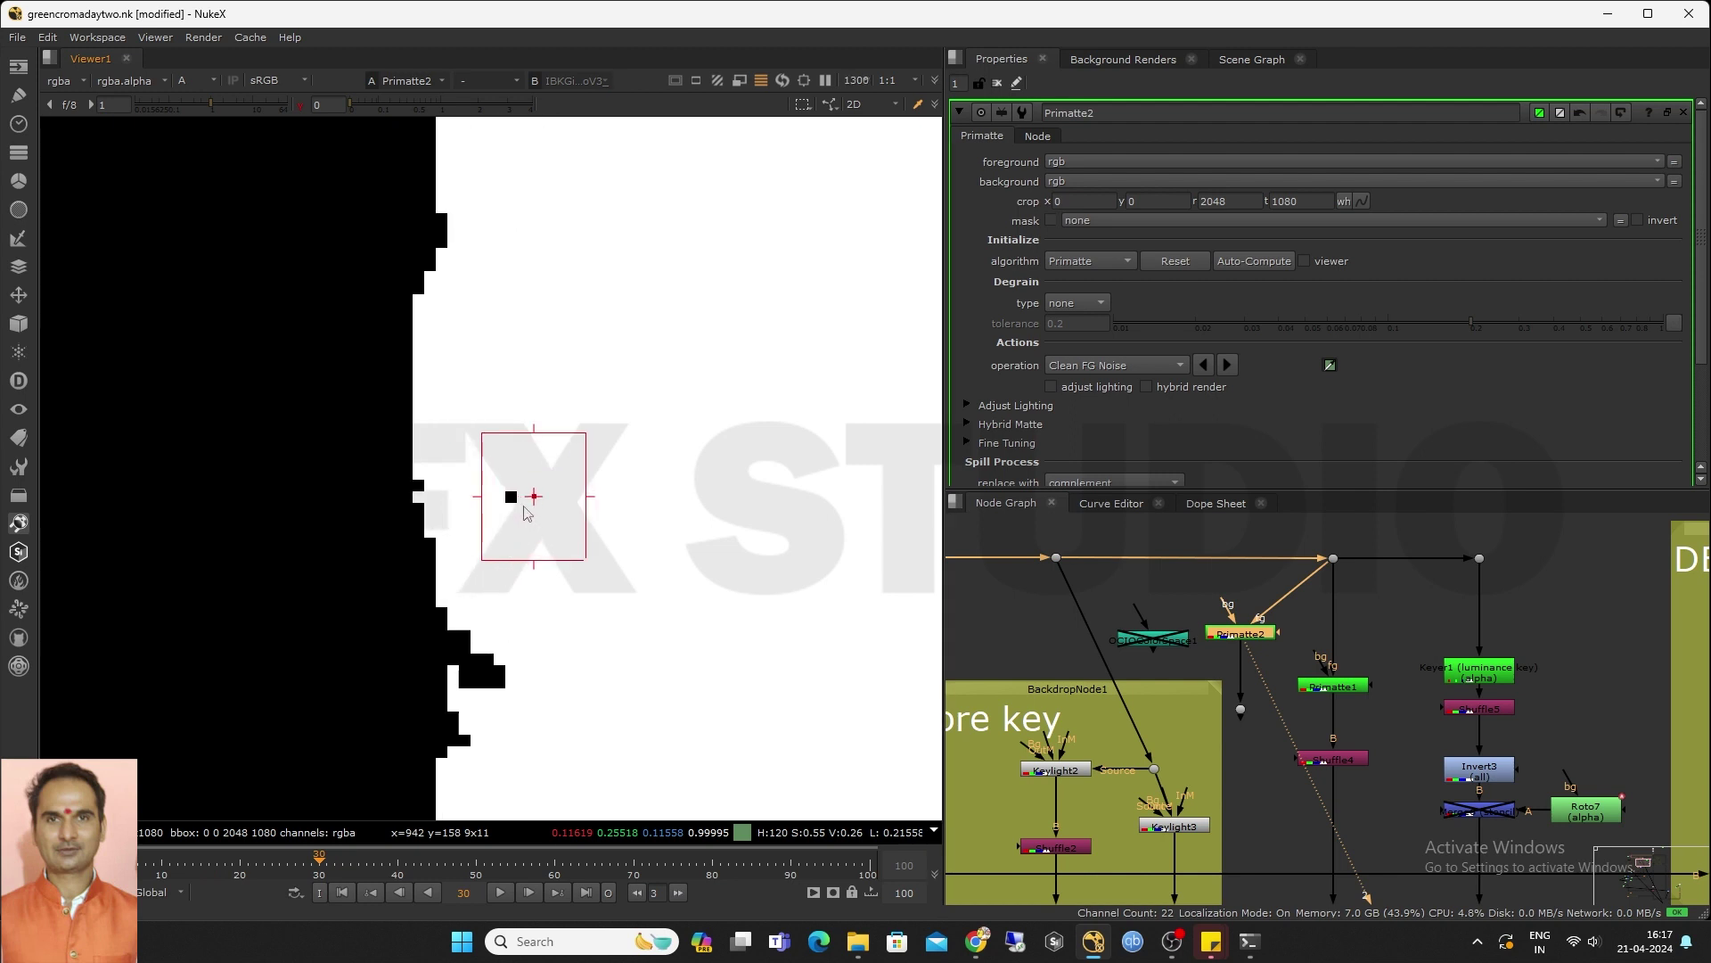
pyautogui.scroll(-6, 559, 561)
pyautogui.scroll(-4, 556, 580)
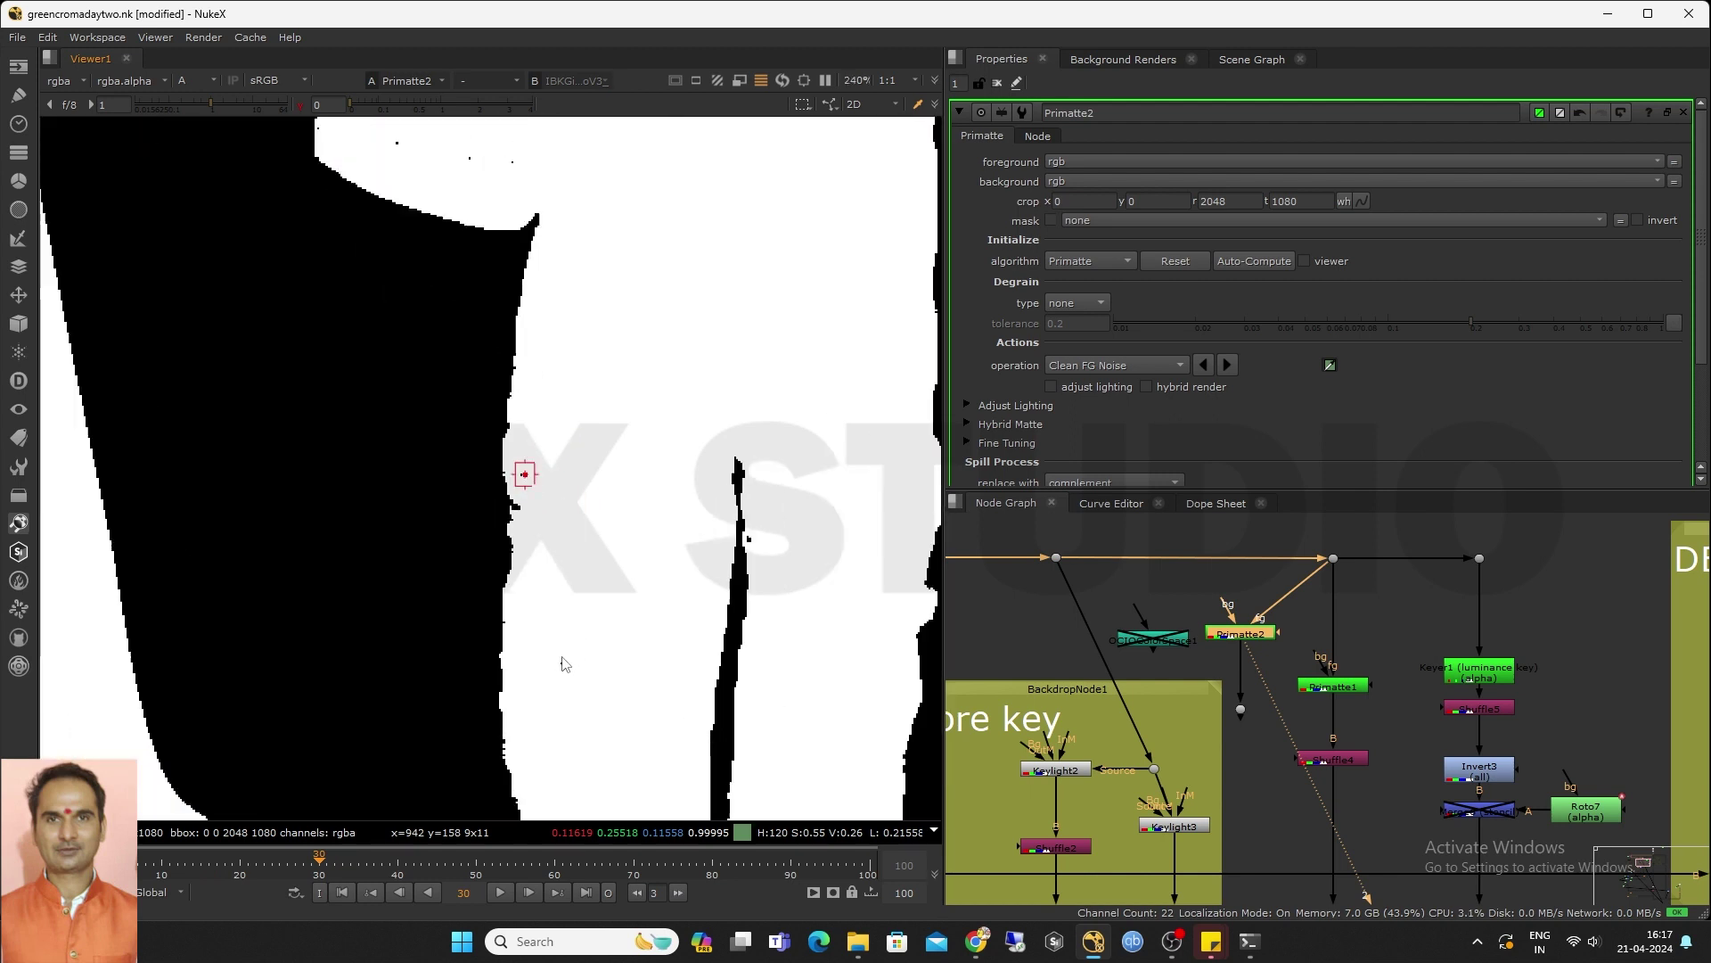
pyautogui.moveTo(579, 484); pyautogui.dragTo(690, 473, button='middle')
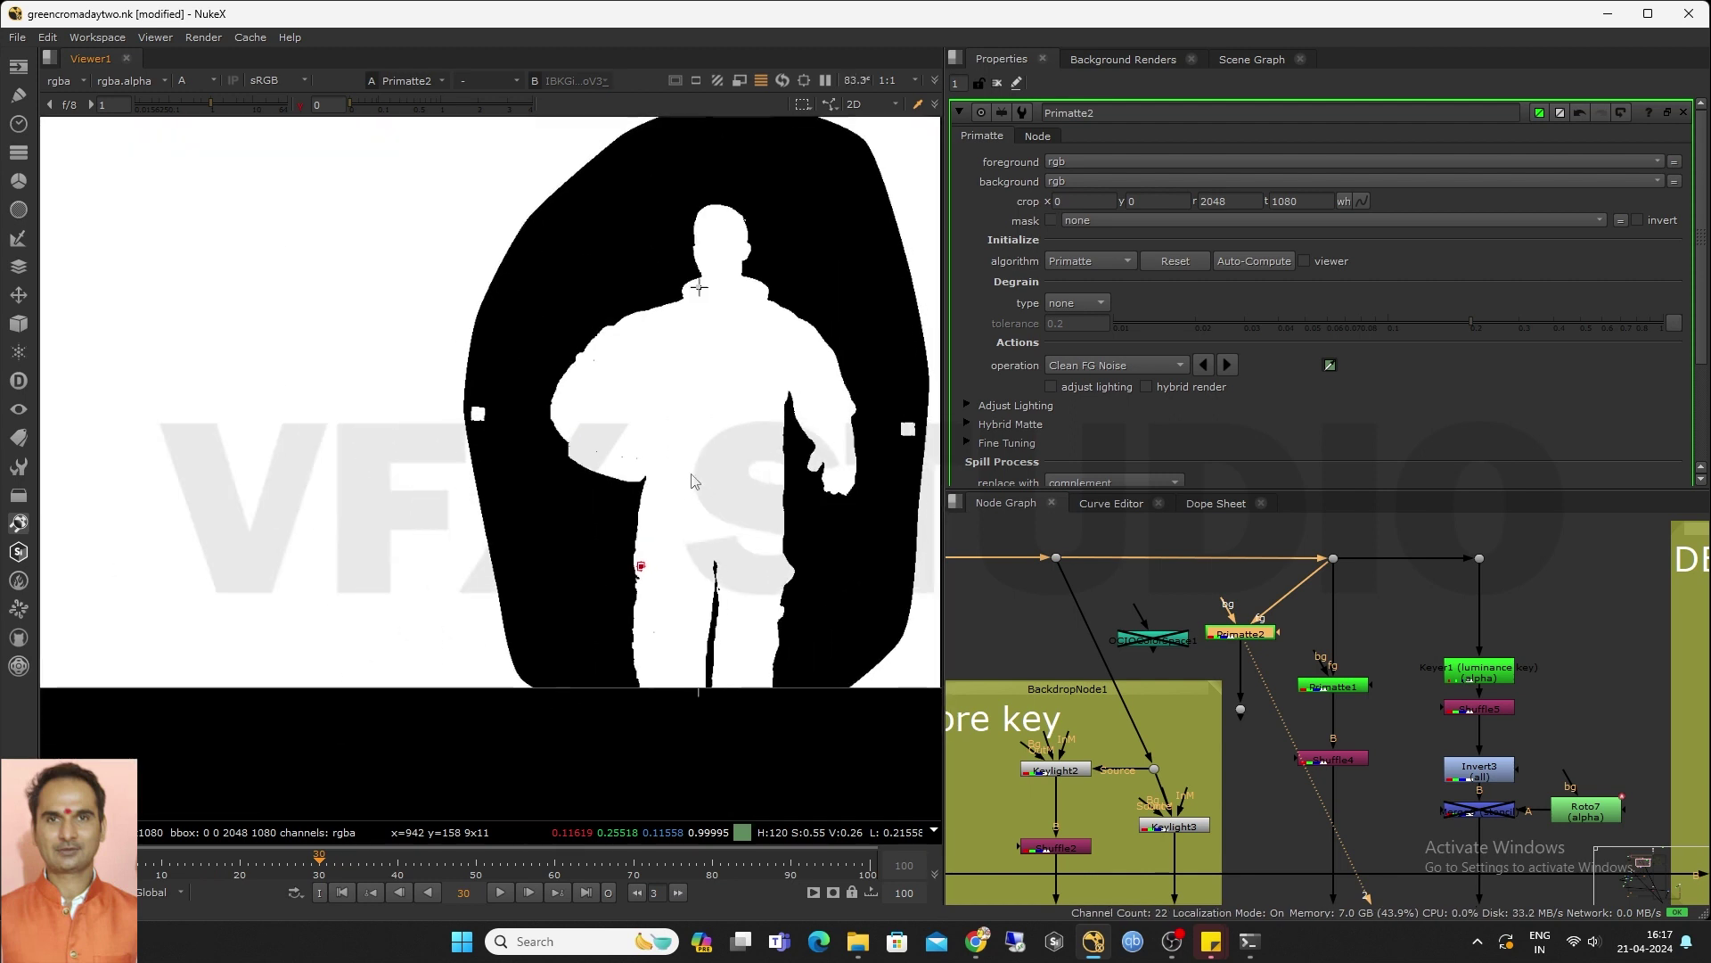
# Sample the remaining noise inside the leg and the helmet's lower part, and return the viewer from alpha to RGB
pyautogui.scroll(7, 660, 606)
pyautogui.scroll(-5, 674, 681)
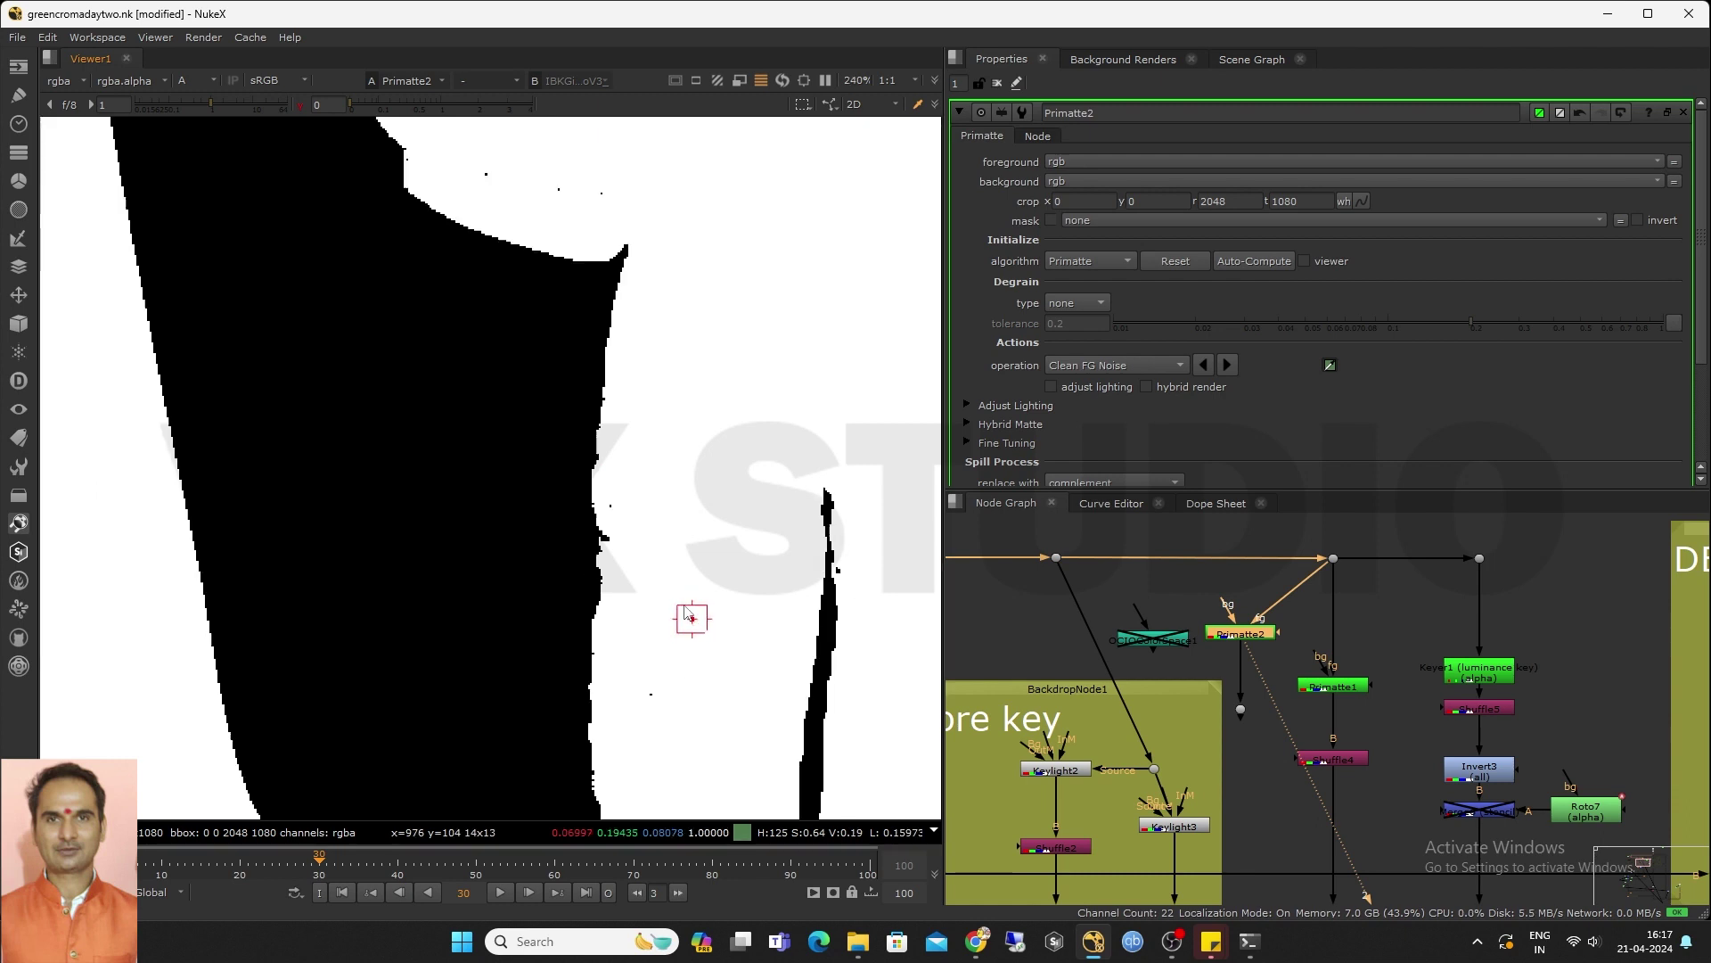
pyautogui.keyDown('ctrl'); pyautogui.keyDown('shift'); pyautogui.moveTo(535, 441); pyautogui.dragTo(633, 519); pyautogui.keyUp('shift'); pyautogui.keyUp('ctrl')
pyautogui.scroll(-4, 502, 468)
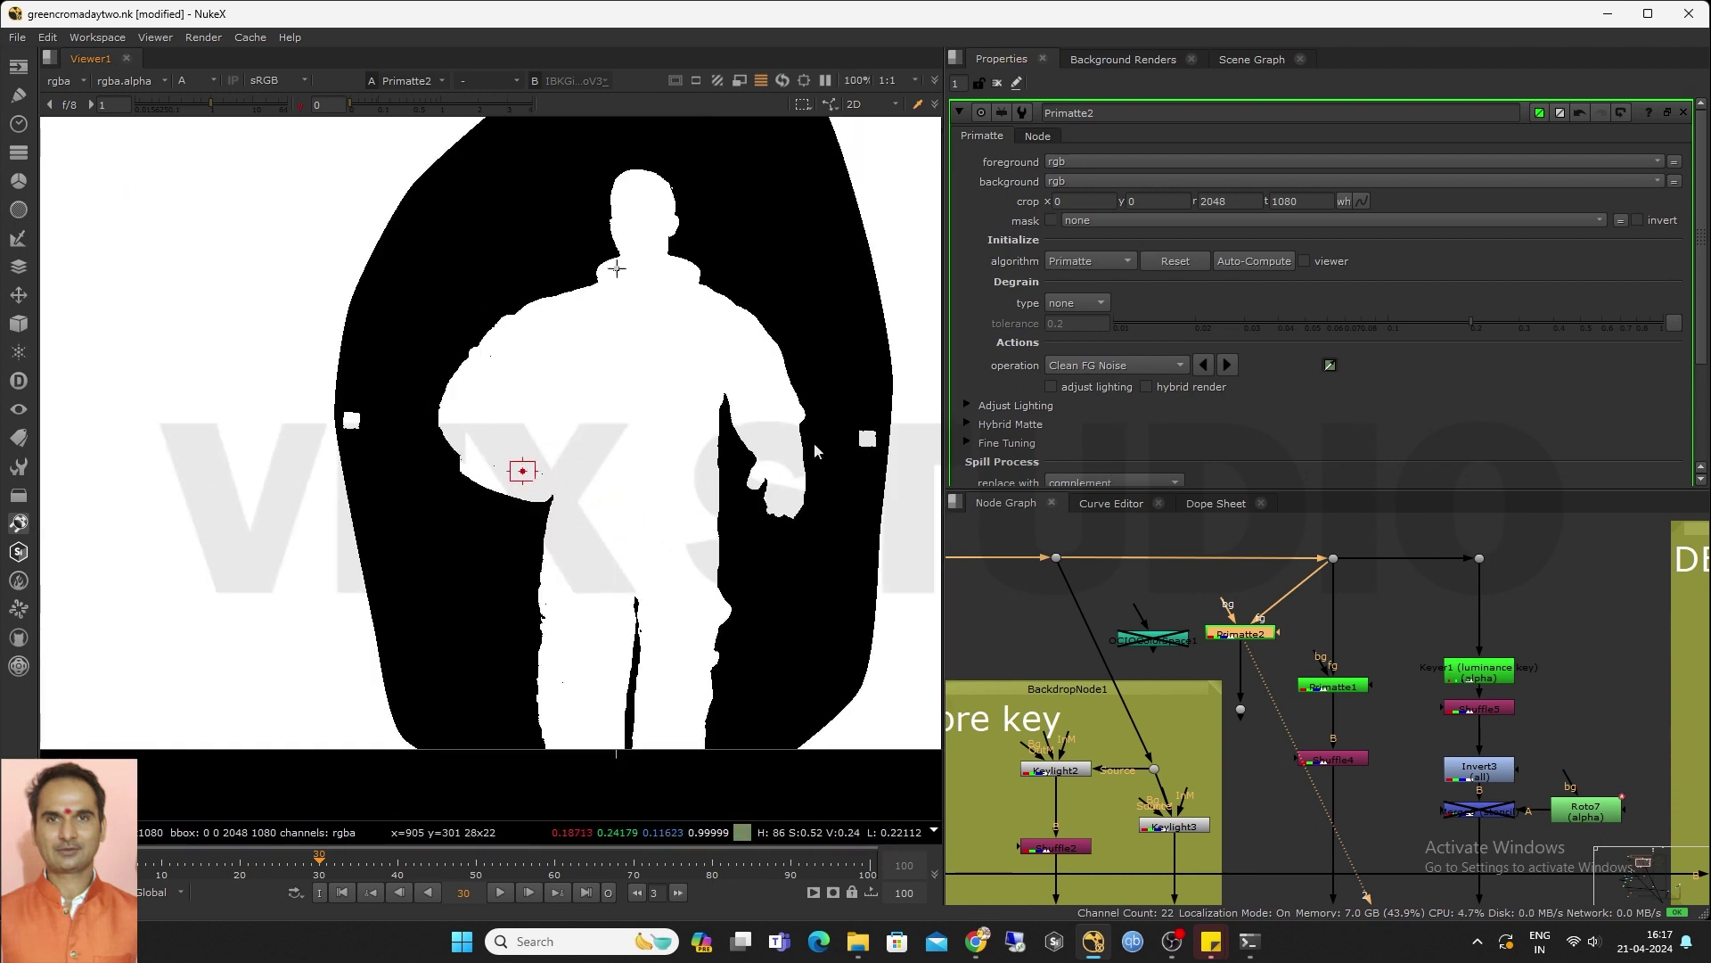
pyautogui.scroll(-3, 580, 532)
pyautogui.press('a')
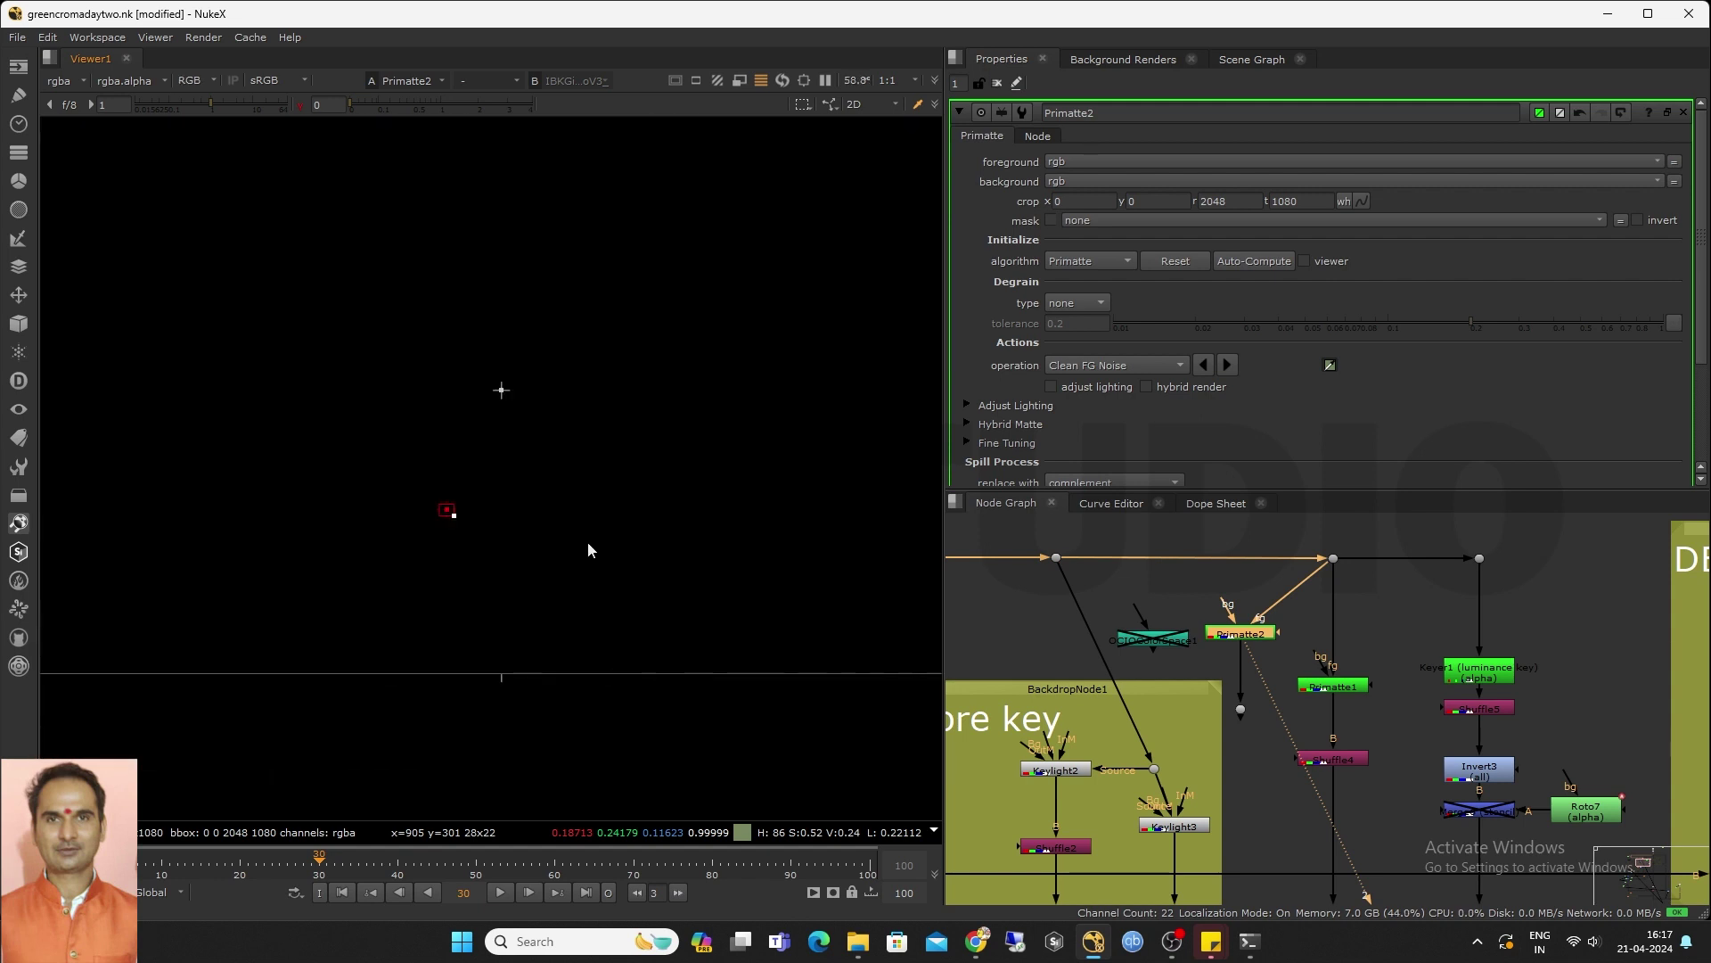
# Add a Shuffle node beneath the dot under Primatte2 and route its input alpha into the red, green and blue outputs
pyautogui.scroll(-3, 1191, 703)
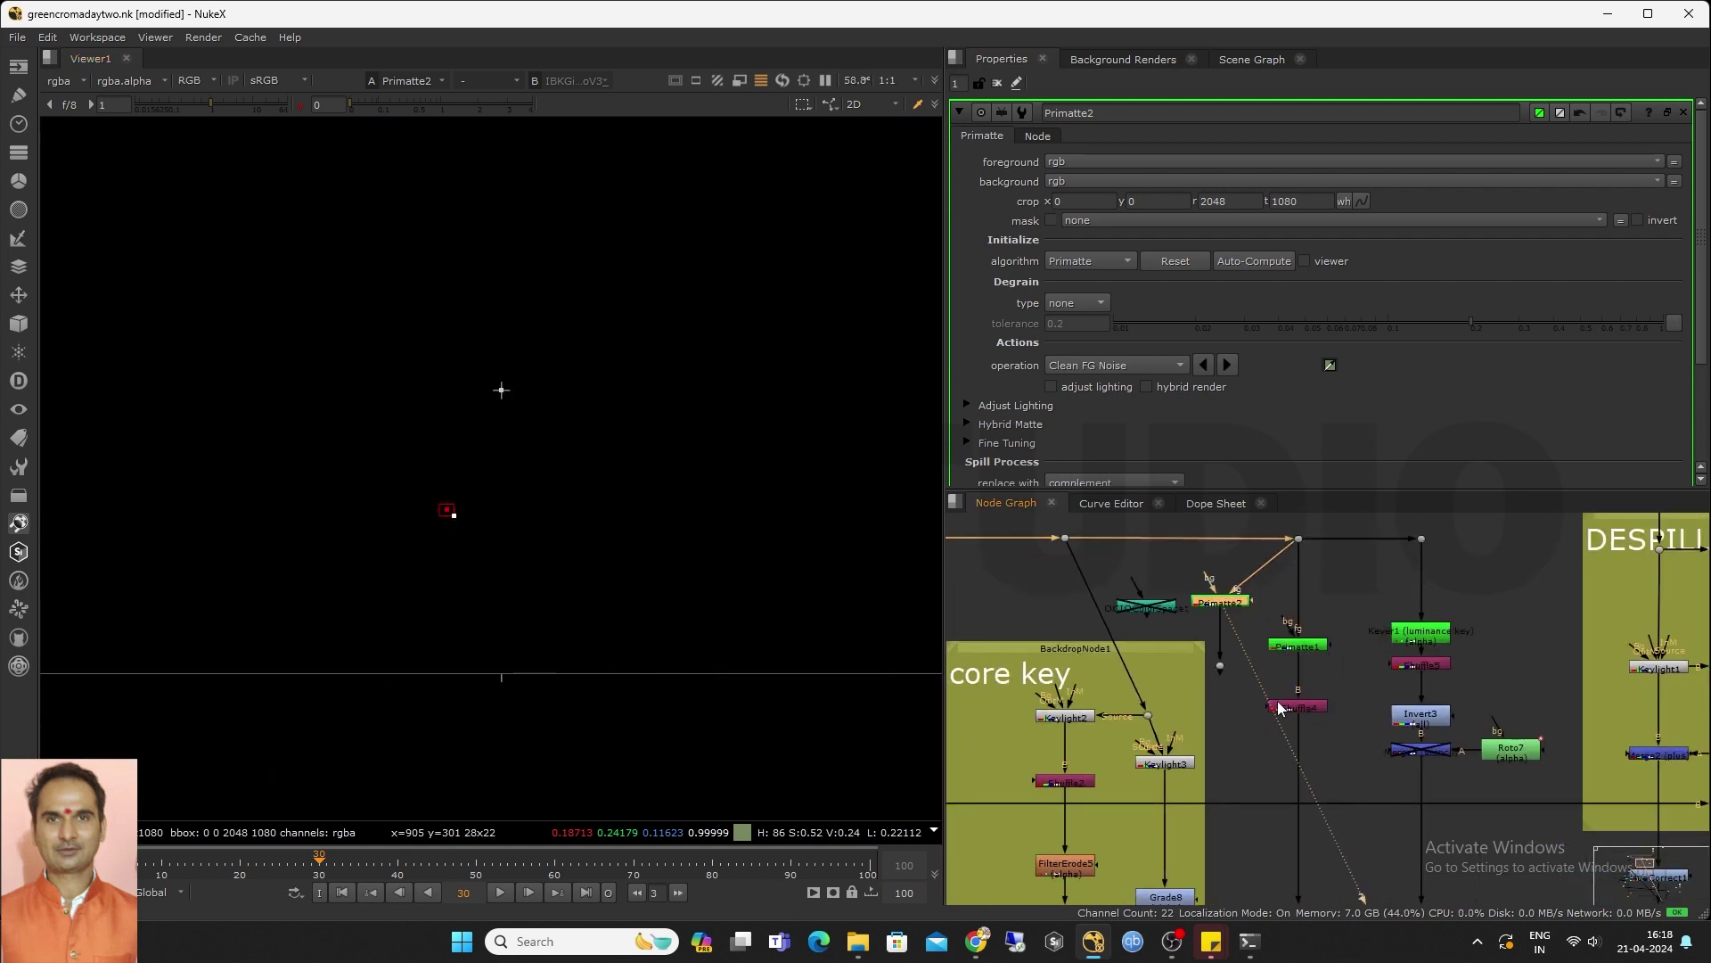
pyautogui.scroll(3, 1232, 633)
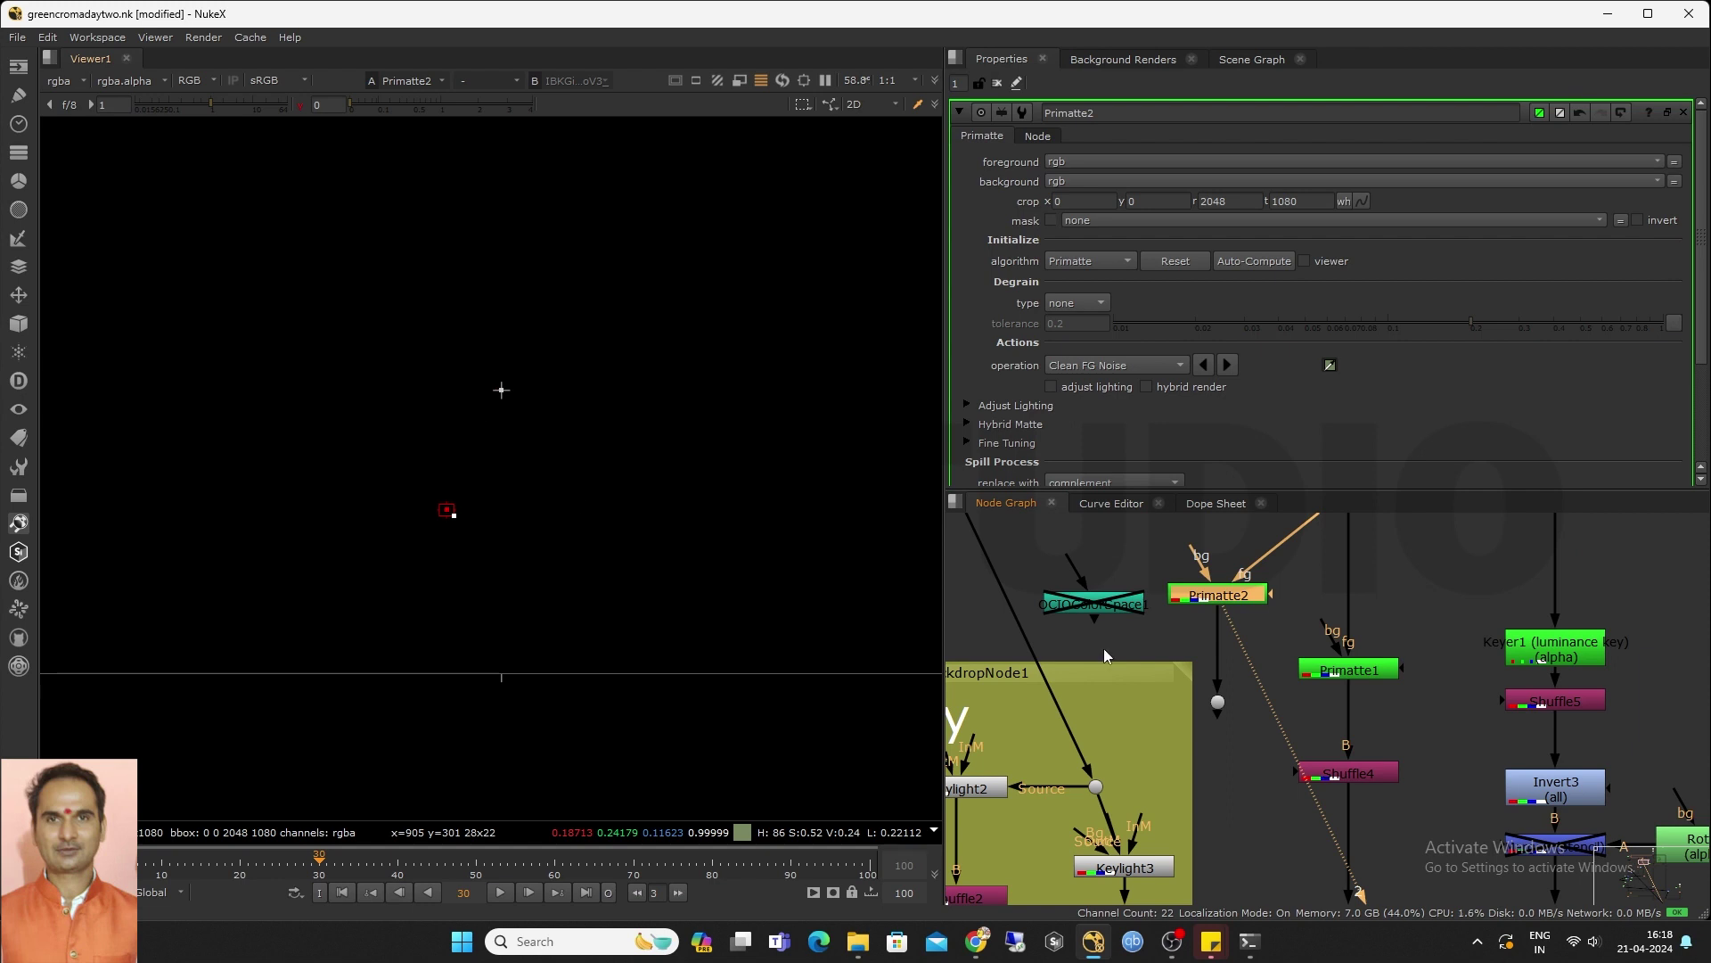
pyautogui.click(1363, 772)
pyautogui.click(1221, 772)
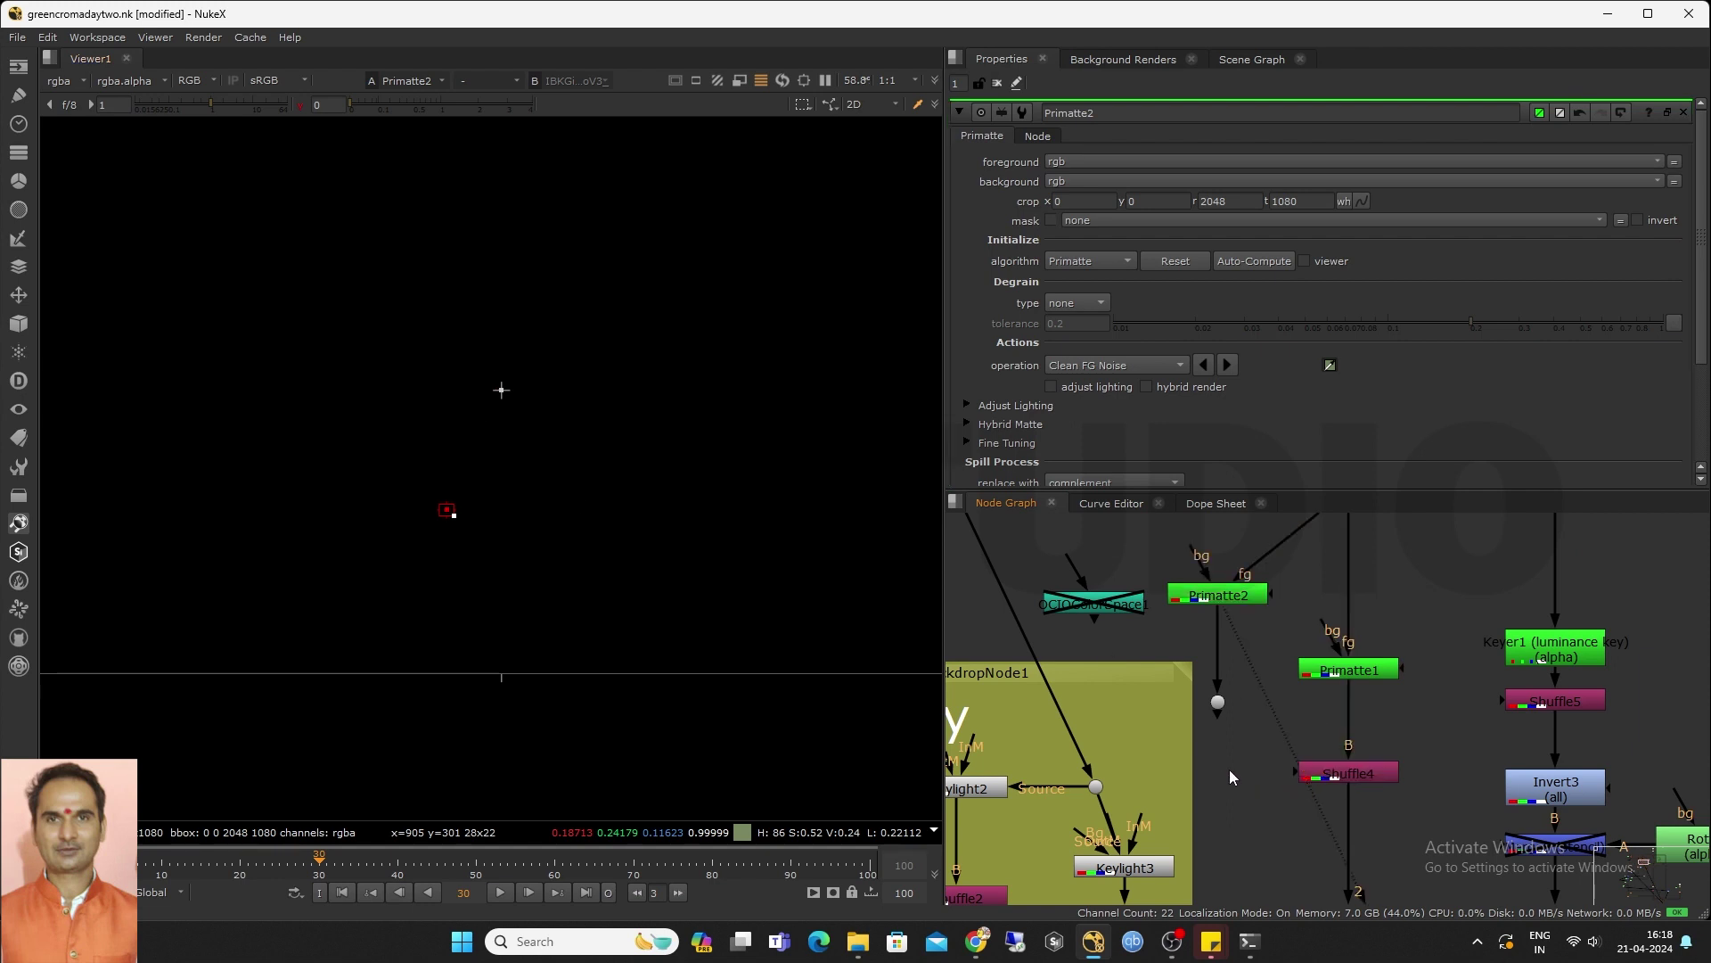
pyautogui.press('Tab')
pyautogui.write('shu')
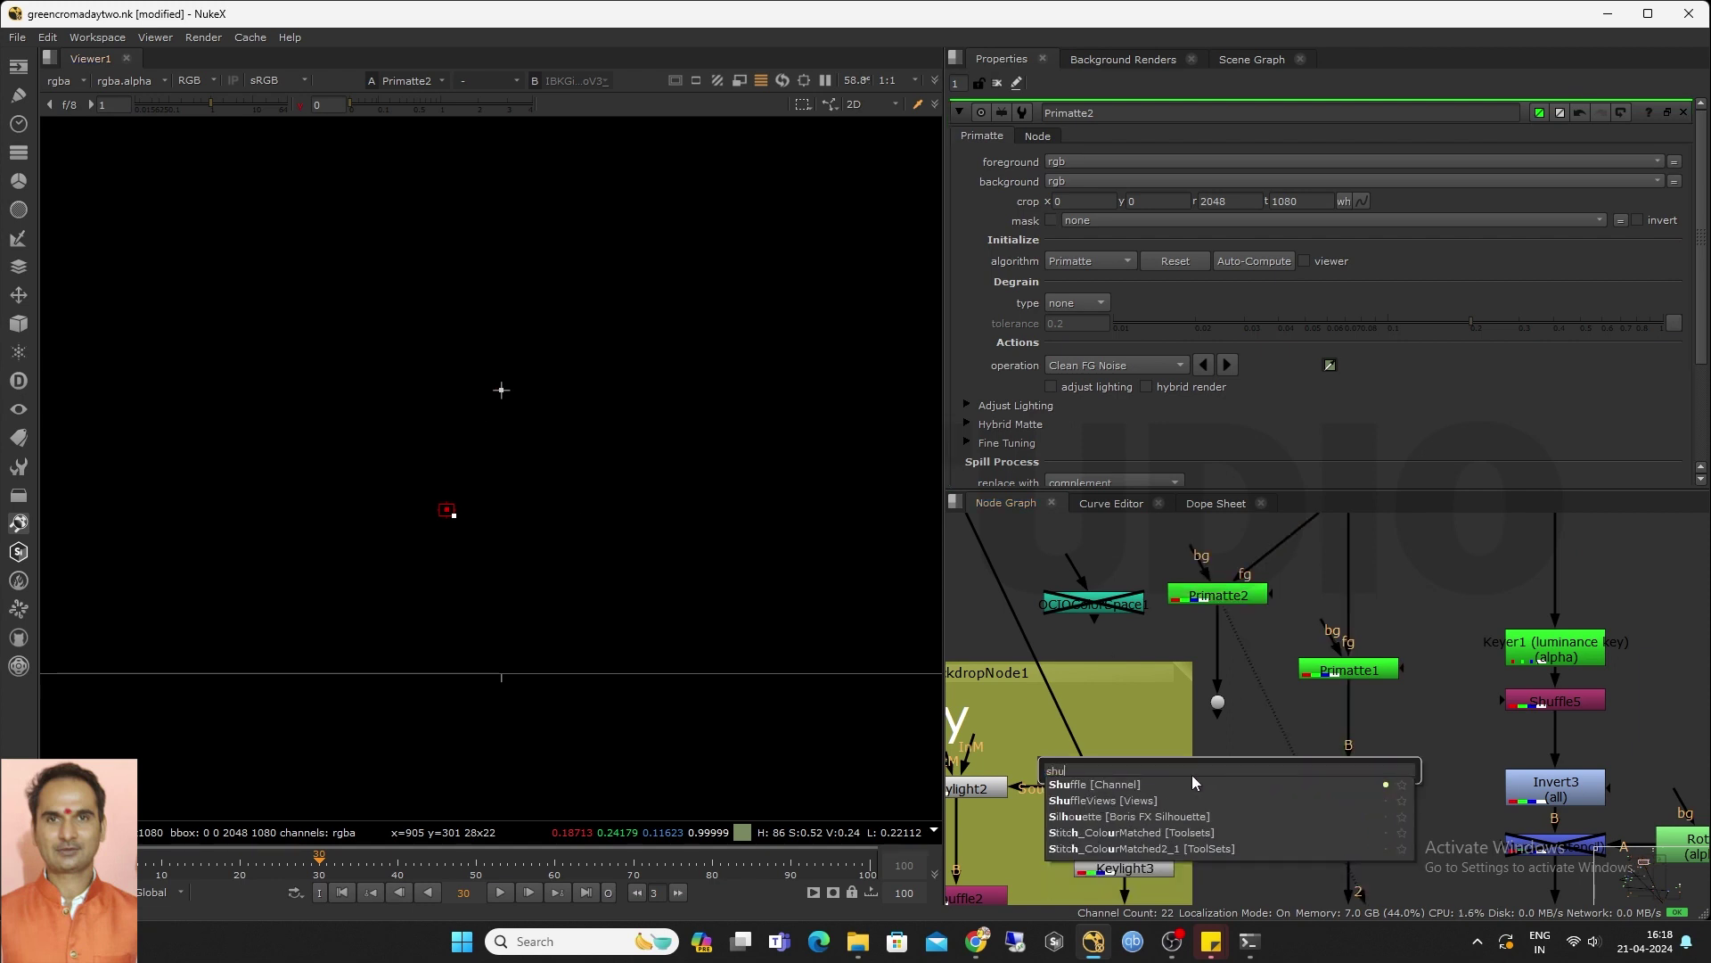
pyautogui.click(1137, 786)
pyautogui.moveTo(1212, 745); pyautogui.dragTo(1218, 702)
pyautogui.moveTo(1223, 765); pyautogui.dragTo(1218, 759)
pyautogui.moveTo(1278, 283); pyautogui.dragTo(1364, 246)
pyautogui.moveTo(1278, 283); pyautogui.dragTo(1364, 229)
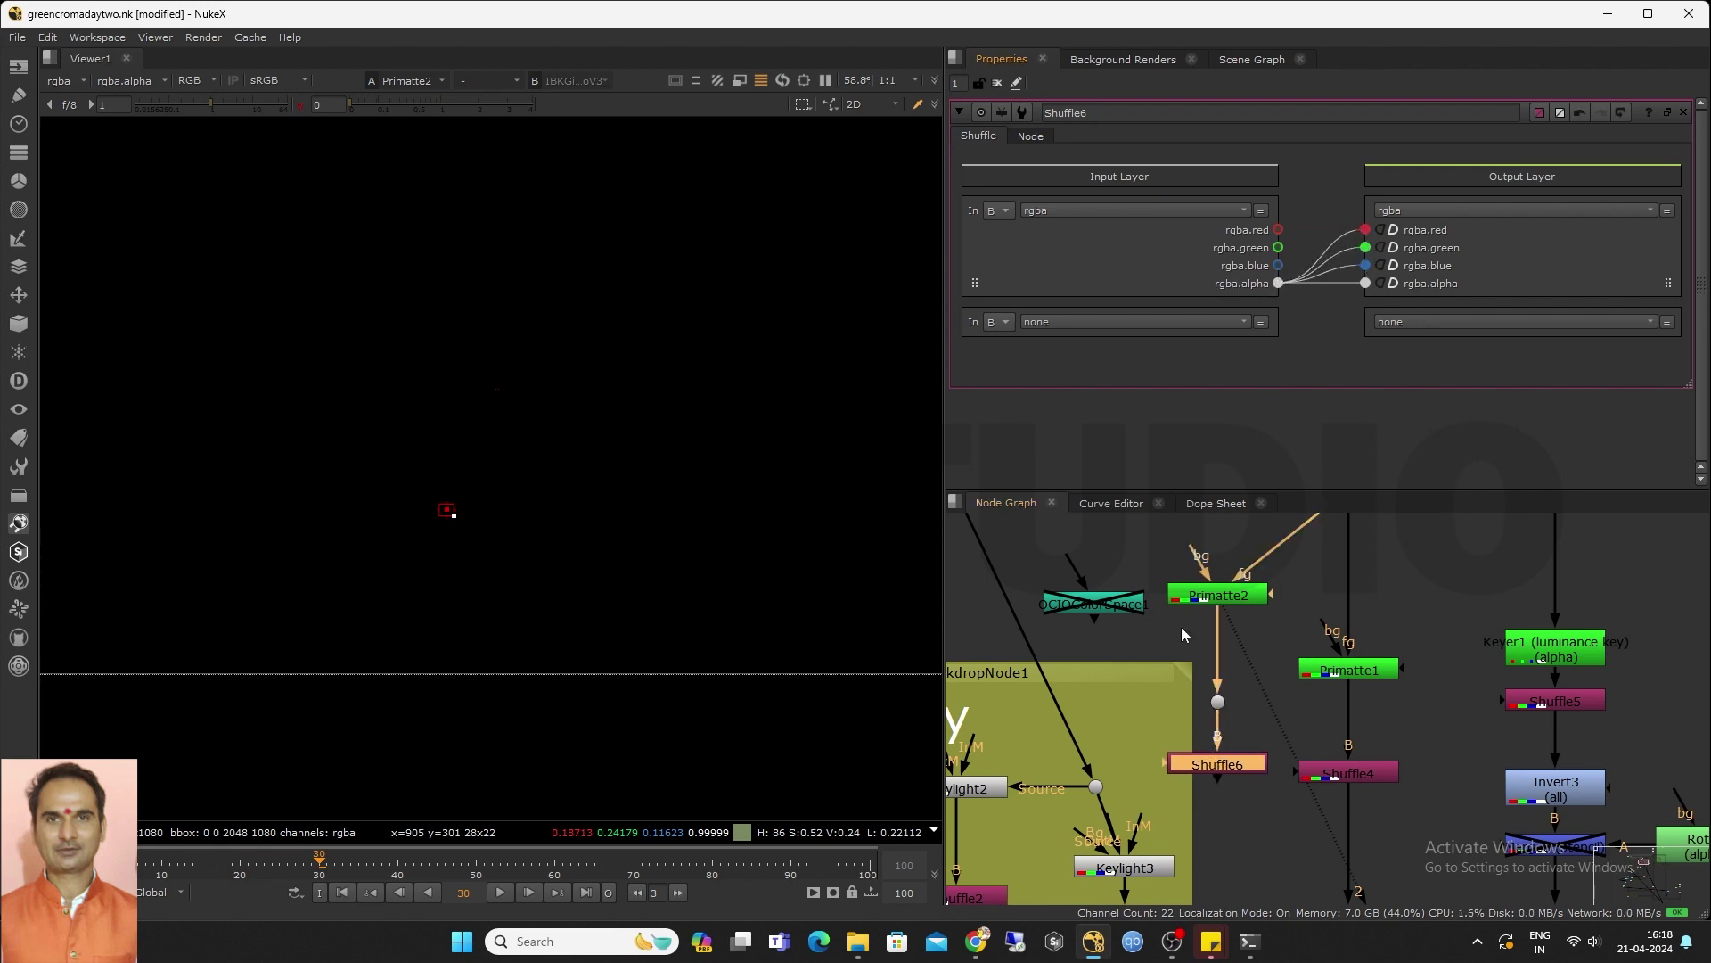
# View the new Shuffle's output and examine the legs and torso of the matte for remaining holes
pyautogui.press('1')
pyautogui.scroll(-2, 553, 484)
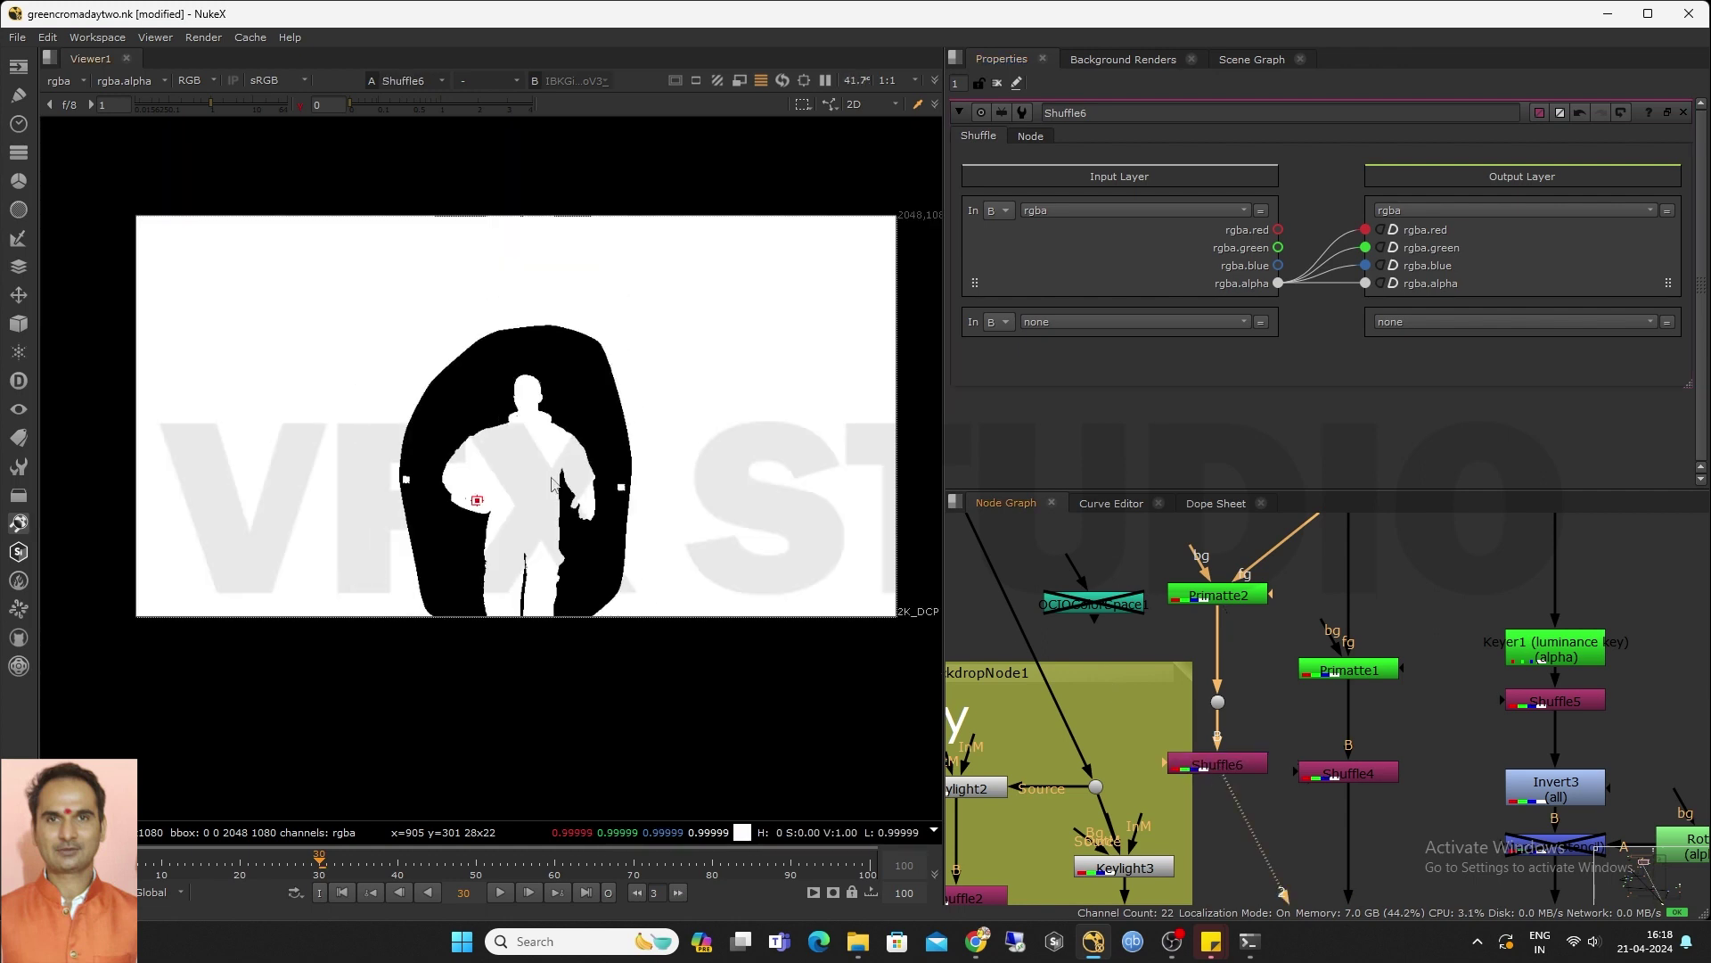
pyautogui.scroll(7, 492, 612)
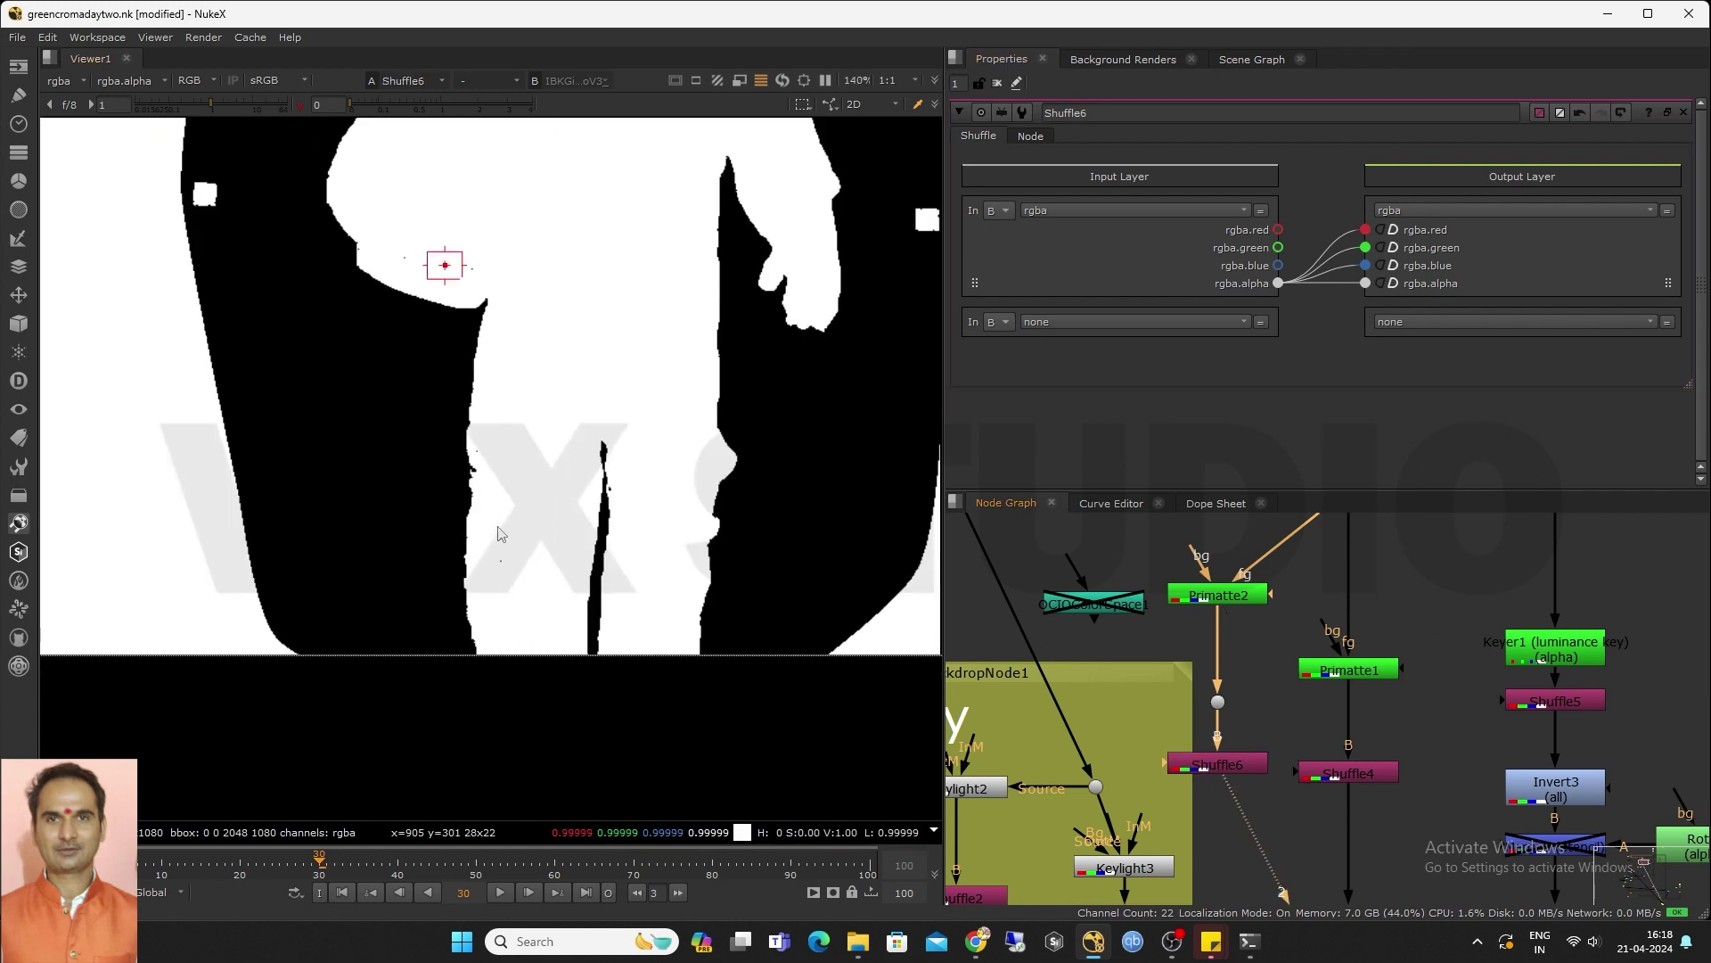
pyautogui.moveTo(510, 543); pyautogui.dragTo(568, 668)
pyautogui.moveTo(539, 365); pyautogui.dragTo(562, 395)
# View Merge5 and examine its matte along the edges of both legs
pyautogui.scroll(-5, 1136, 703)
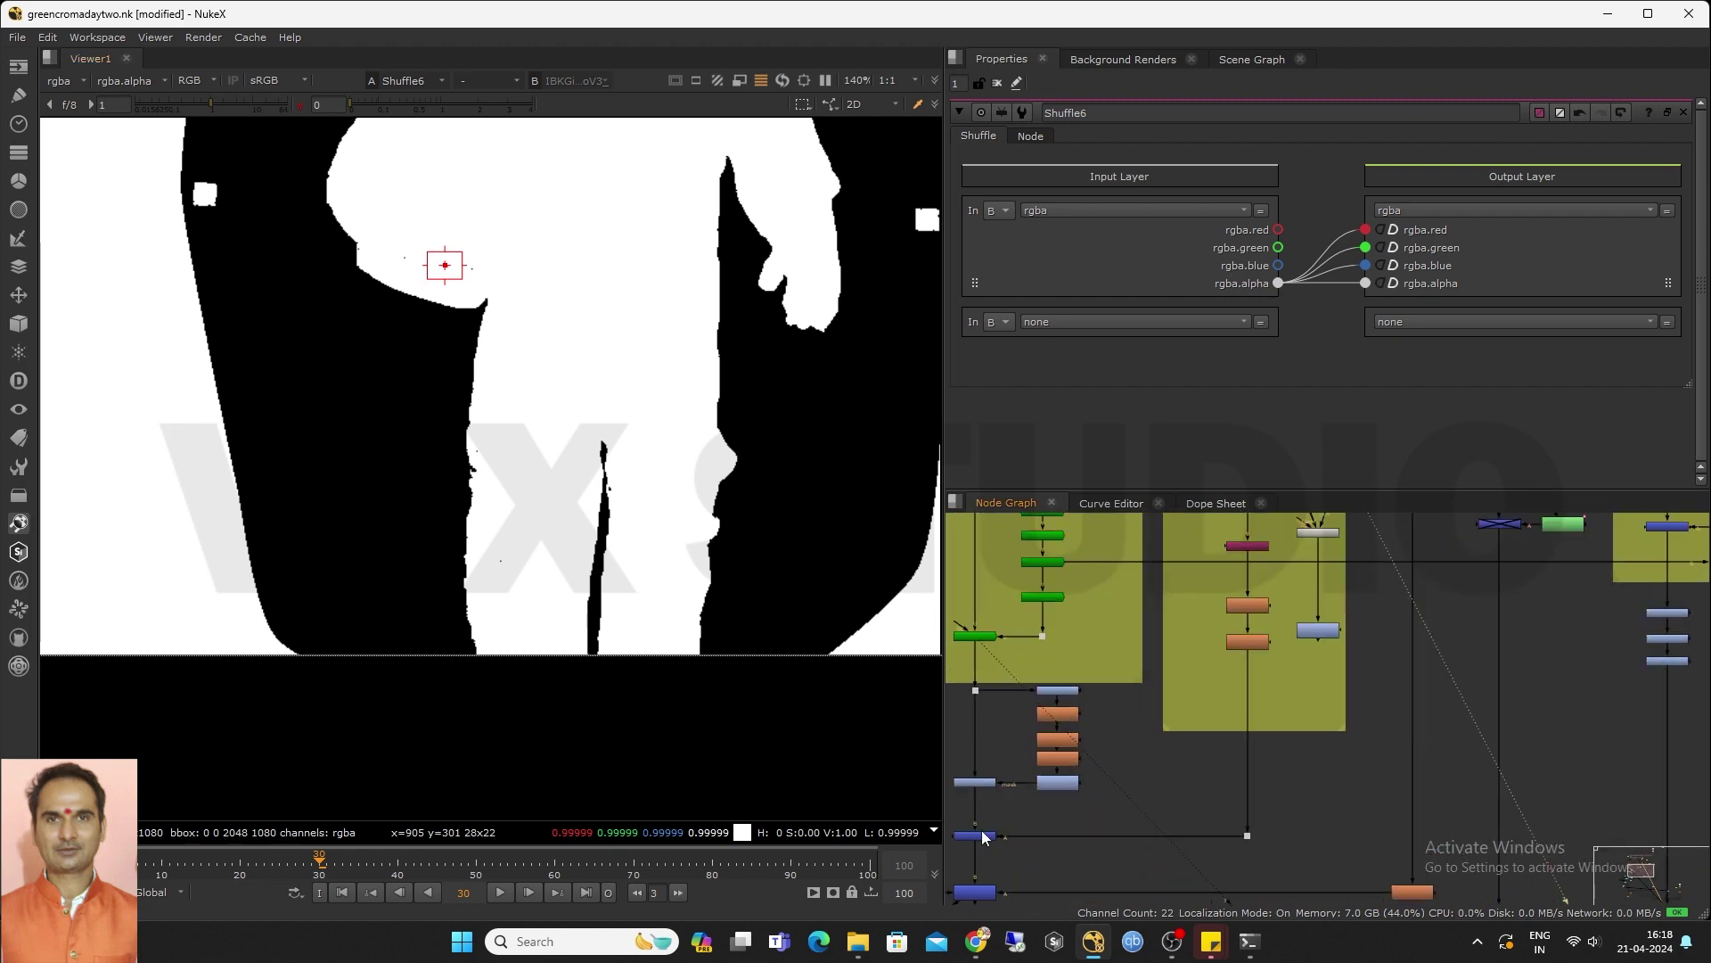
pyautogui.click(974, 835)
pyautogui.press('1')
pyautogui.scroll(3, 467, 453)
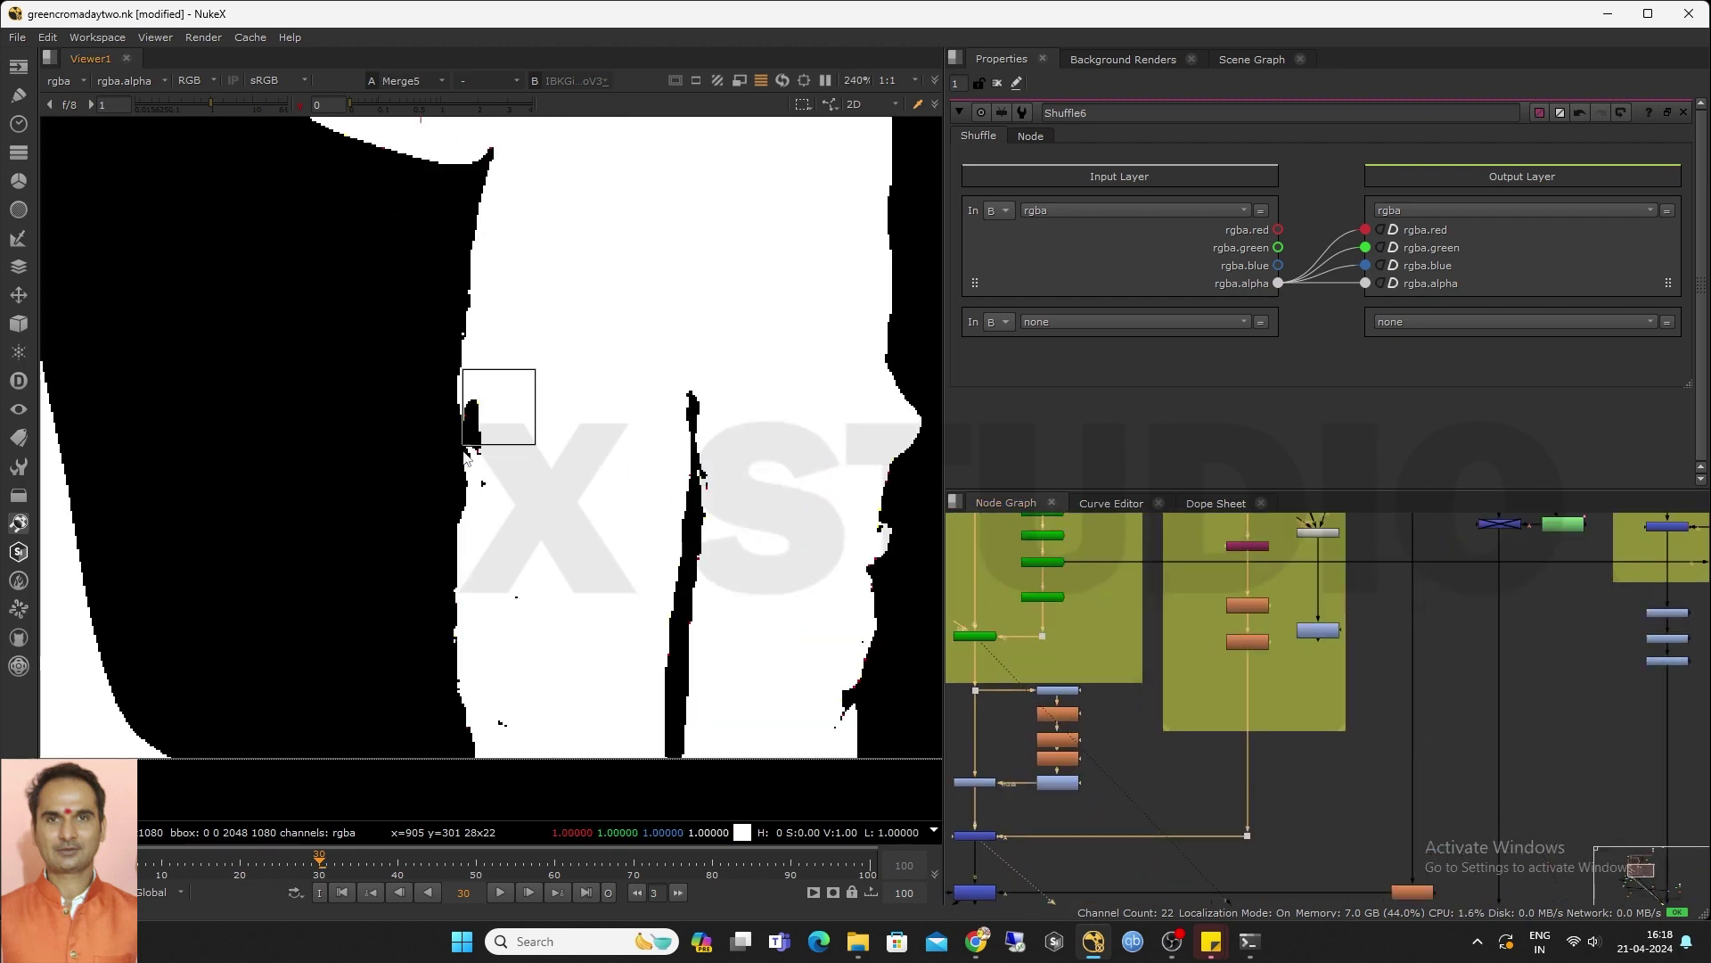
pyautogui.scroll(2, 793, 713)
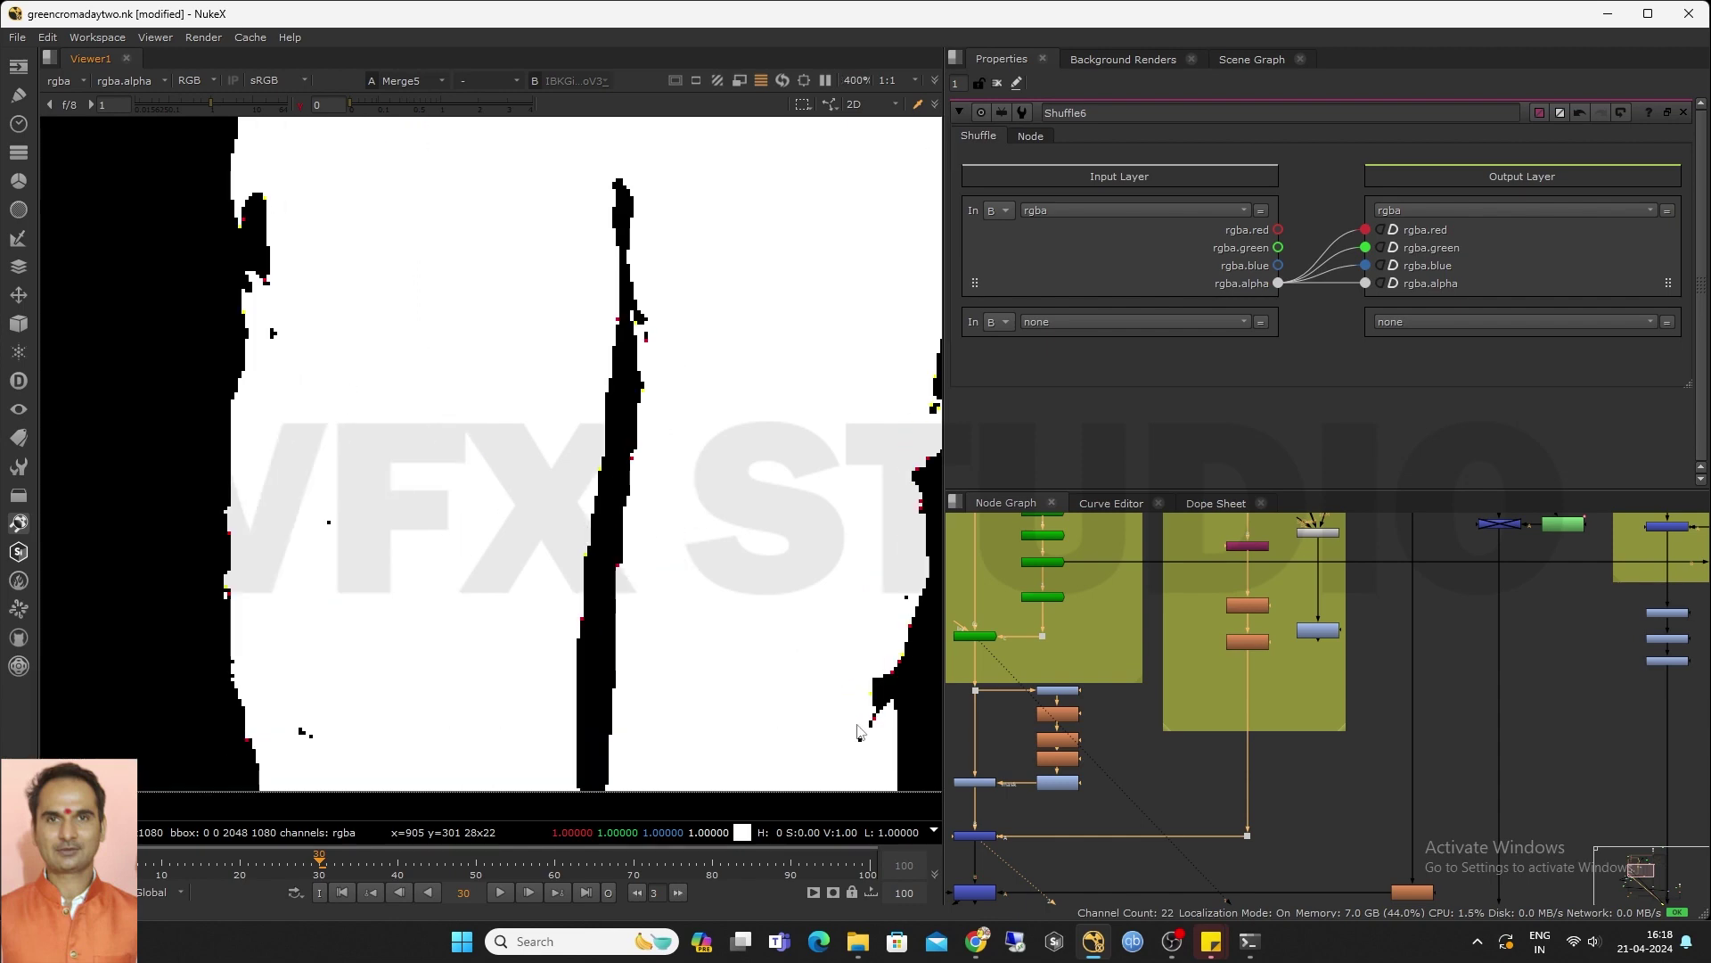
# Open Primatte1's properties and trace its branch down through EdgeBlur1 to the Keymix chain
pyautogui.scroll(2, 806, 552)
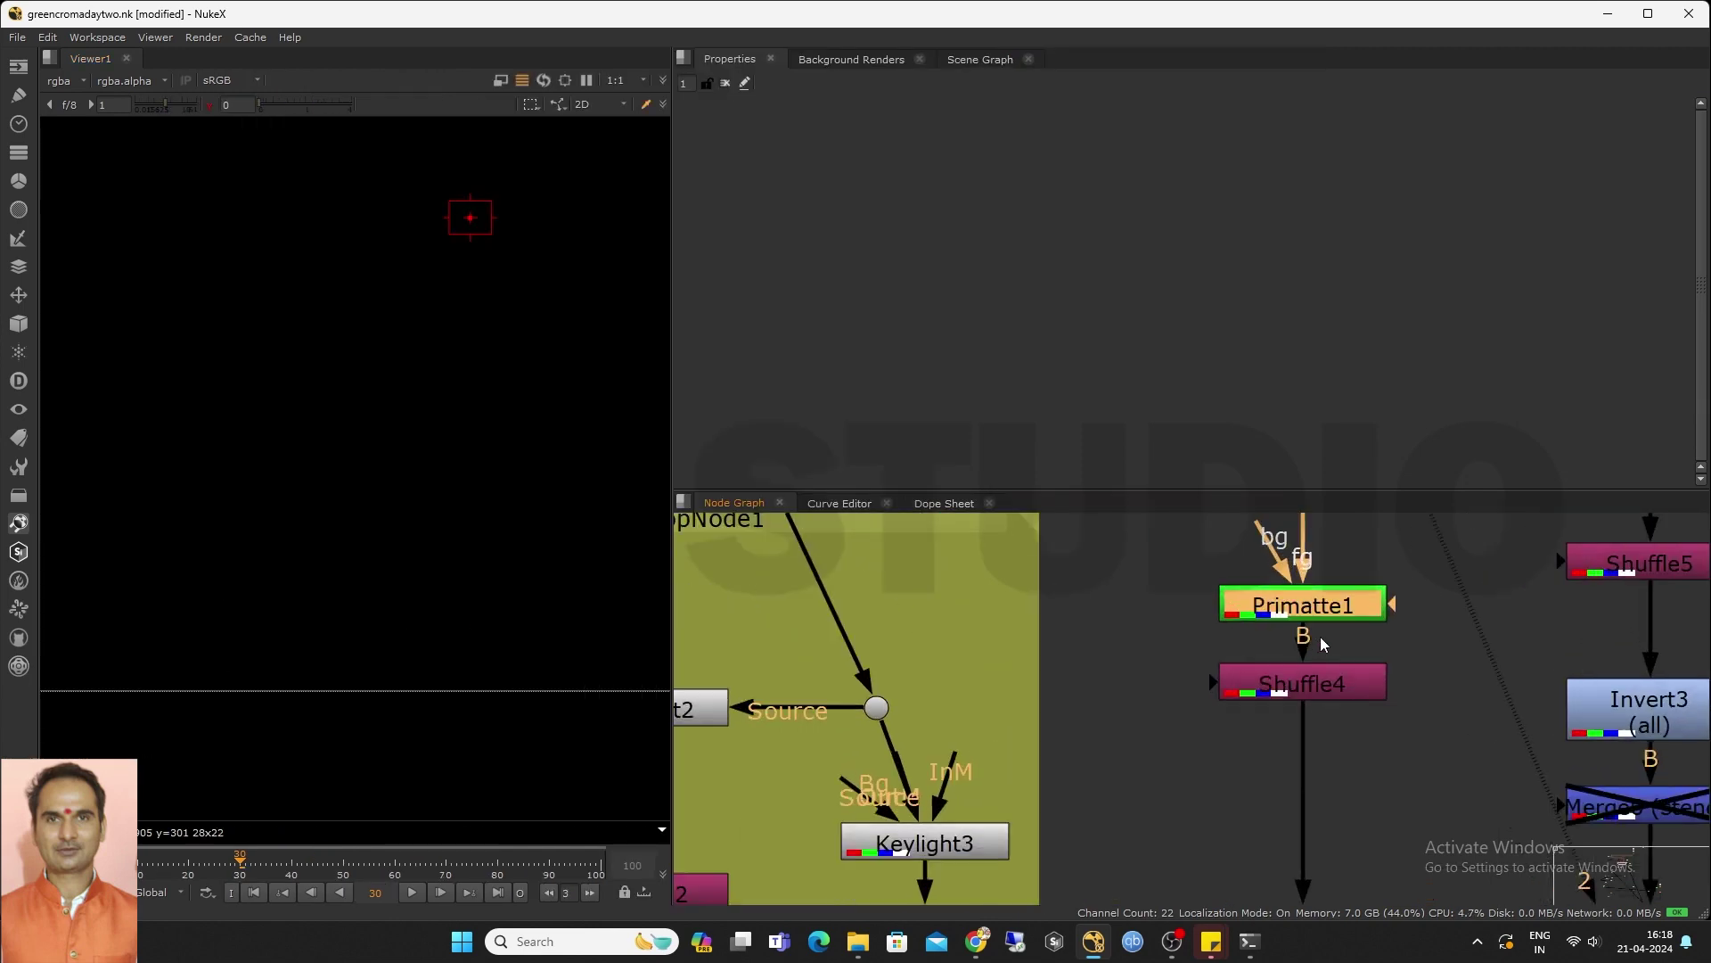
pyautogui.scroll(1, 1320, 637)
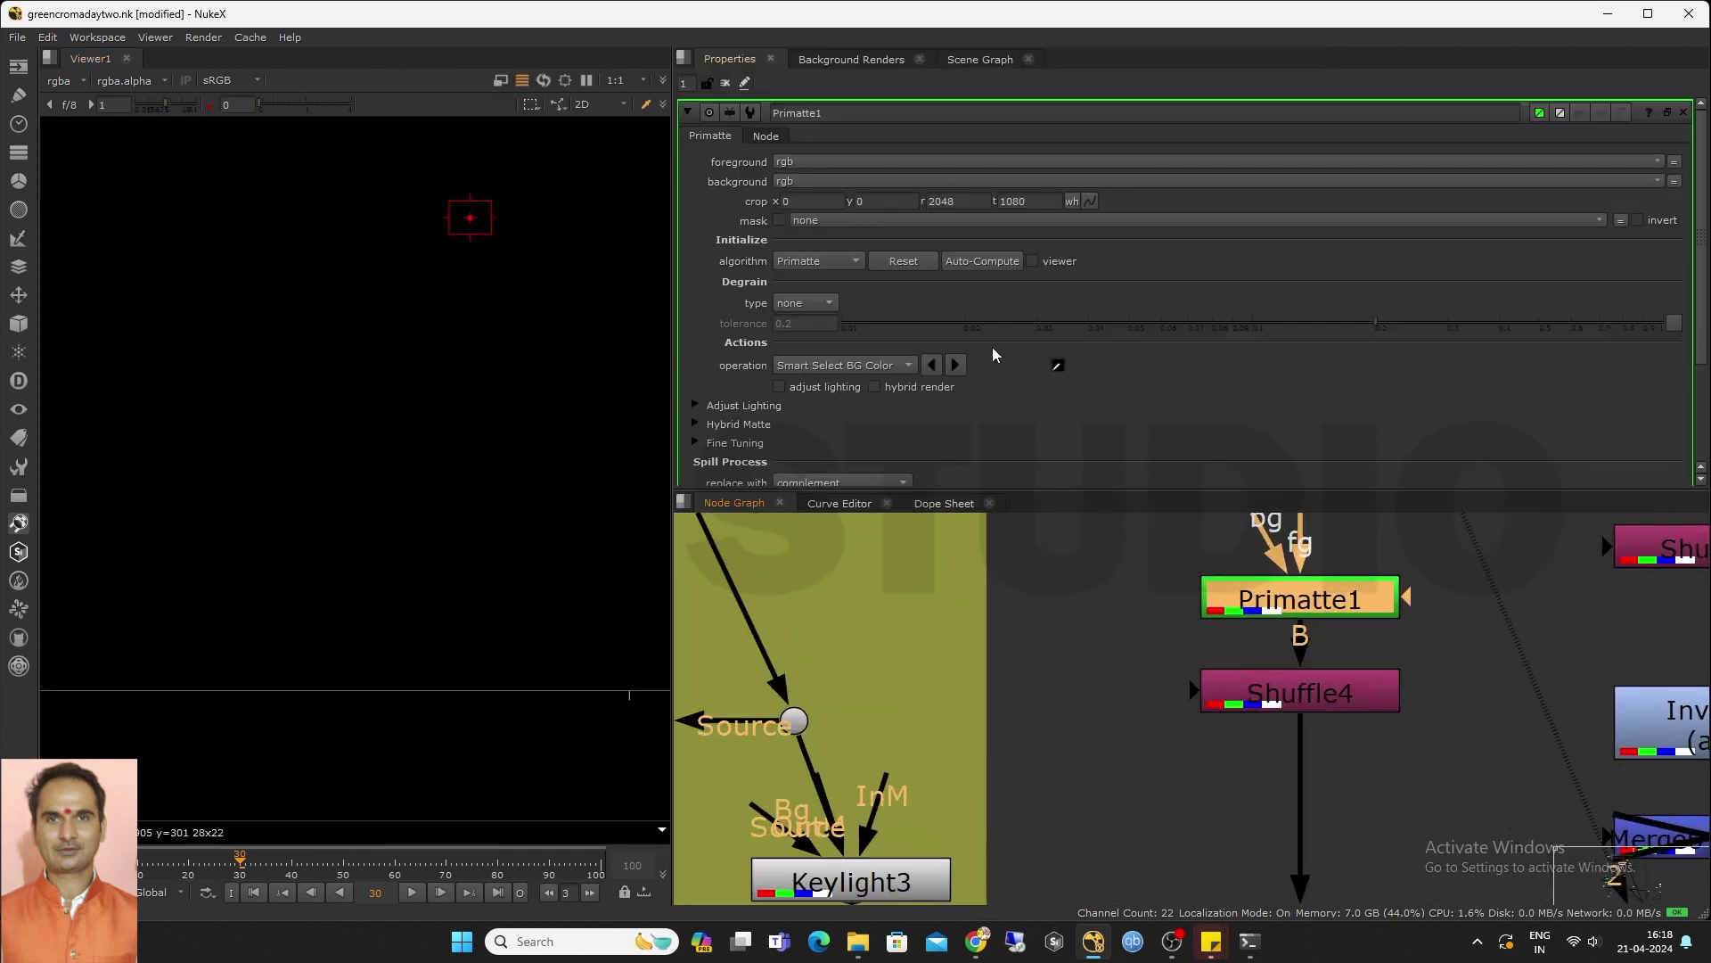
pyautogui.scroll(-6, 1271, 703)
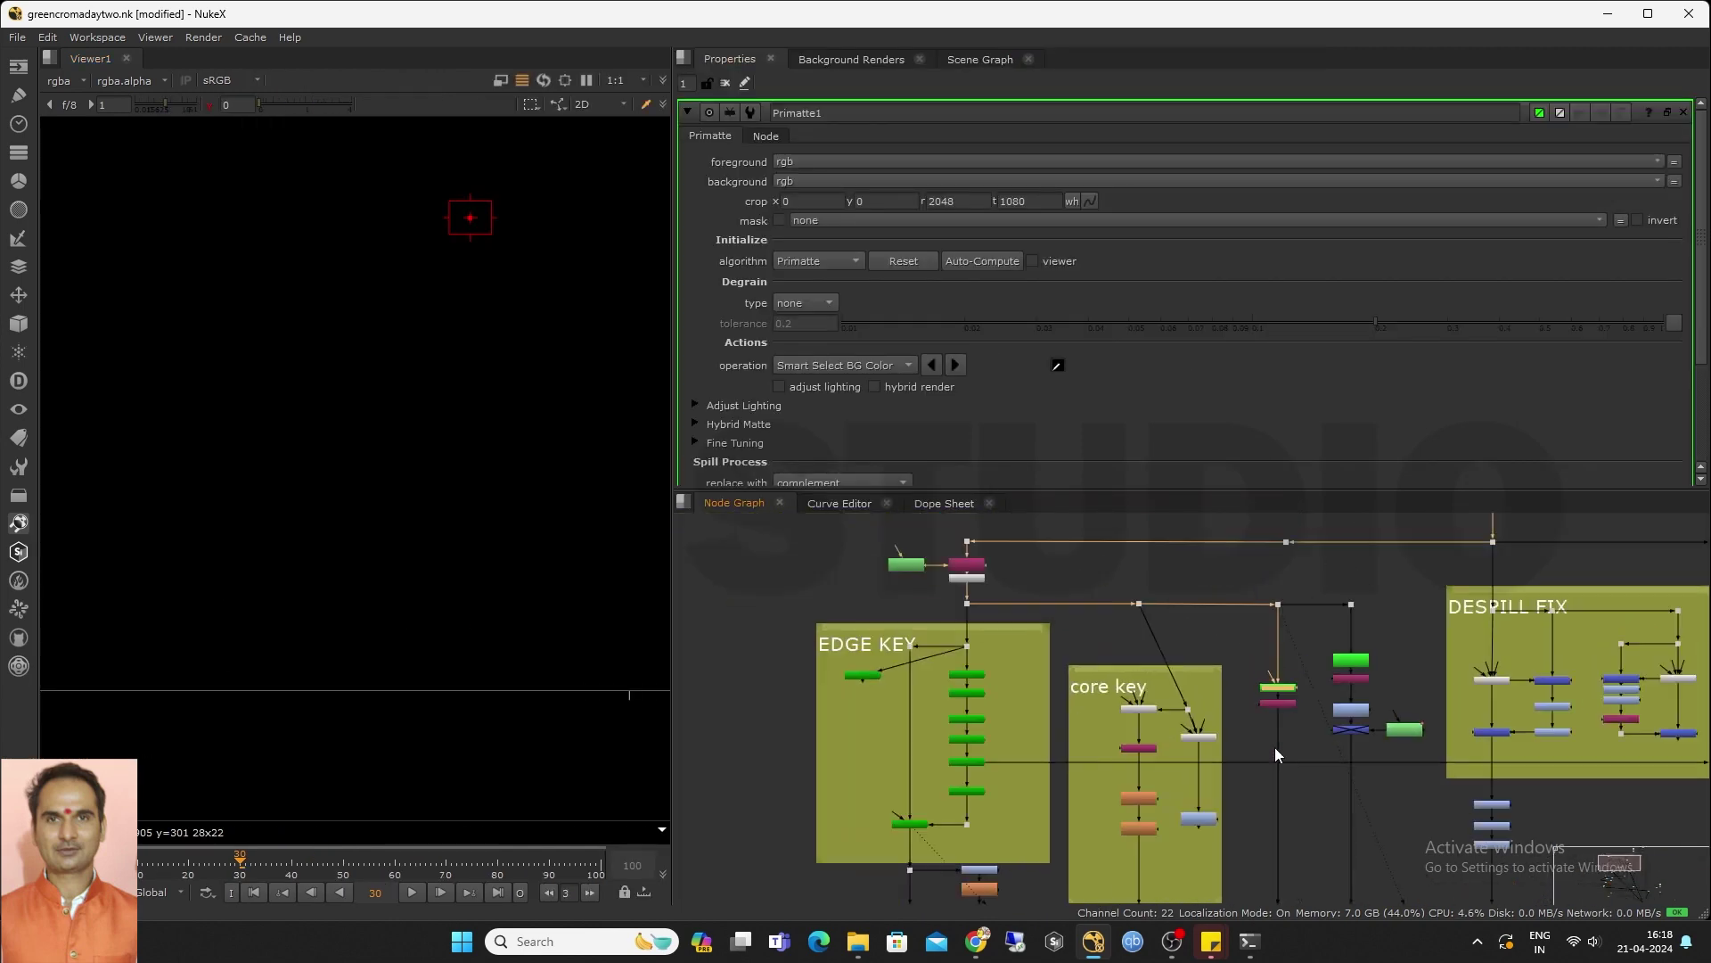
pyautogui.scroll(6, 1284, 833)
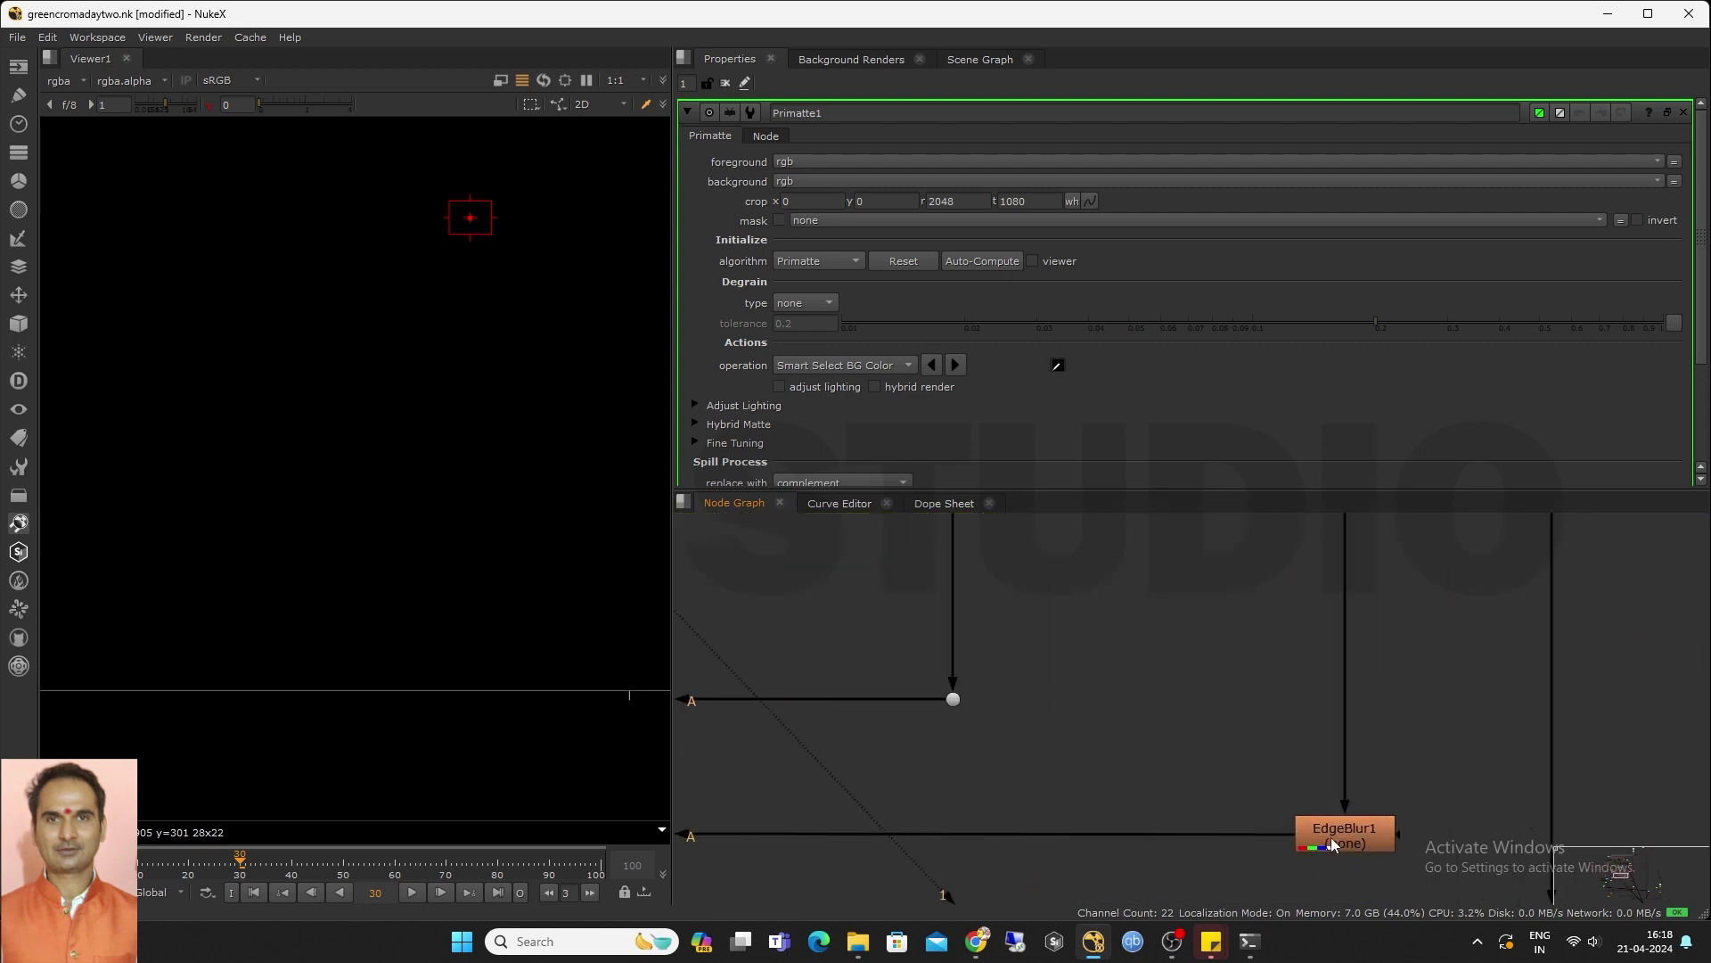
pyautogui.scroll(-7, 1334, 823)
pyautogui.moveTo(1228, 773); pyautogui.dragTo(1274, 747, button='middle')
pyautogui.scroll(2, 1044, 777)
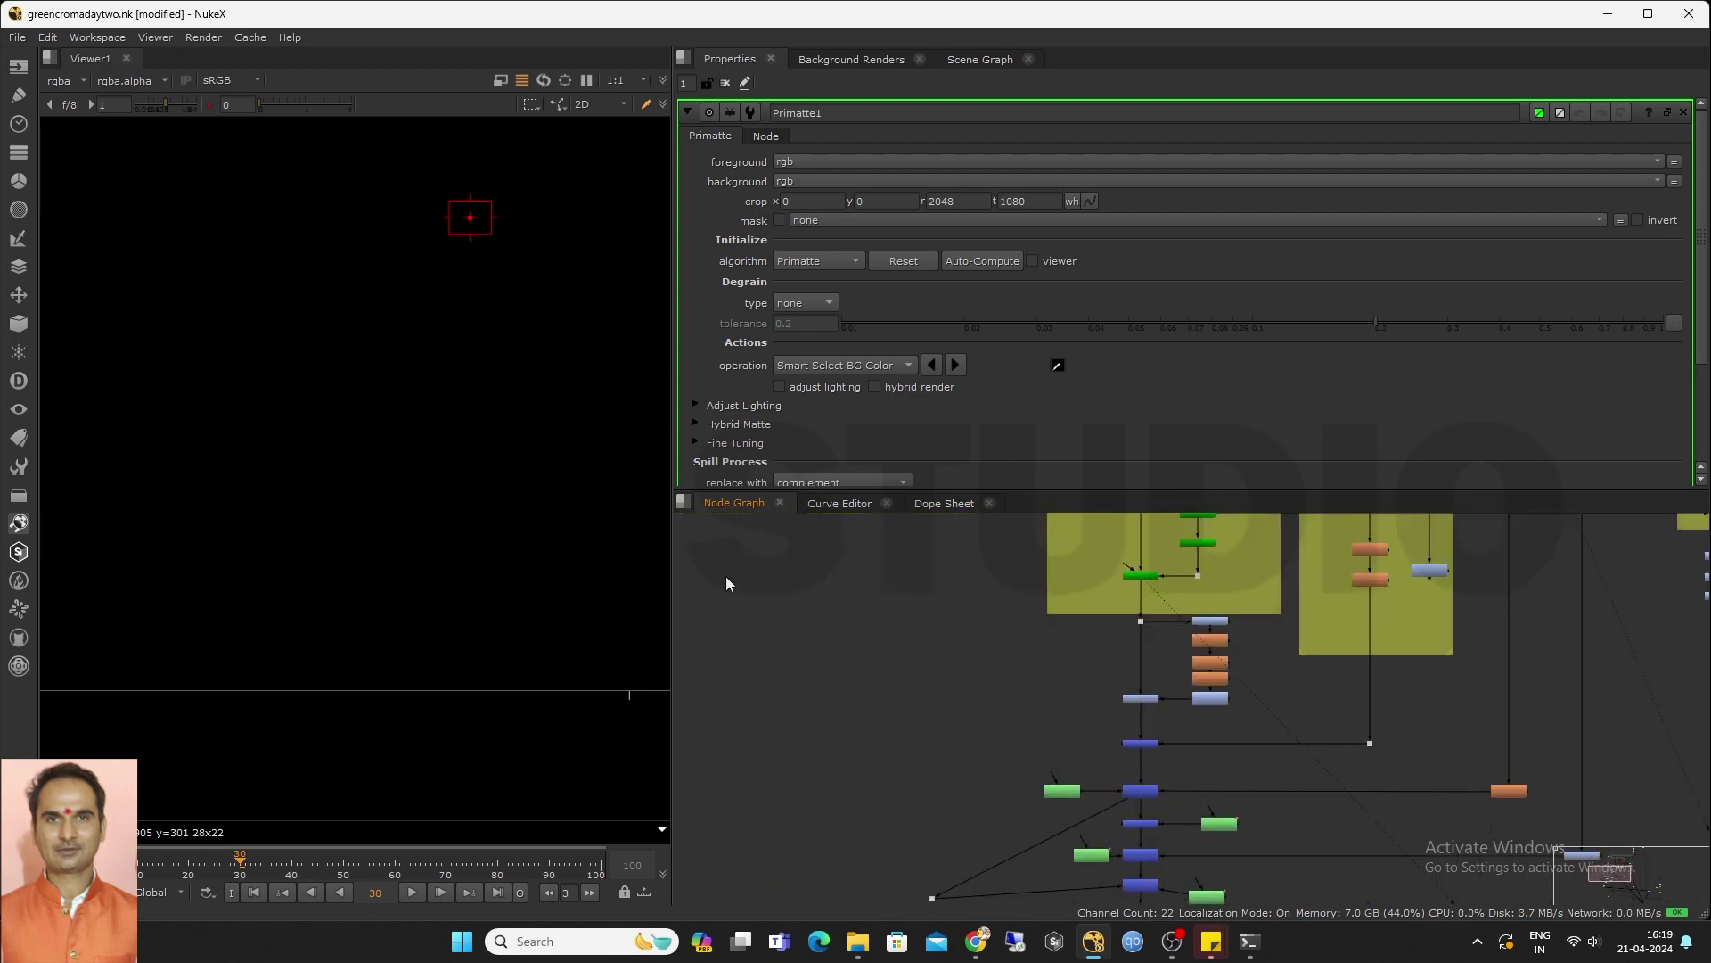
# Widen the viewer and display Merge5 to examine the gaps along the leg's outer edge
pyautogui.moveTo(670, 574); pyautogui.dragTo(903, 581)
pyautogui.scroll(4, 1382, 748)
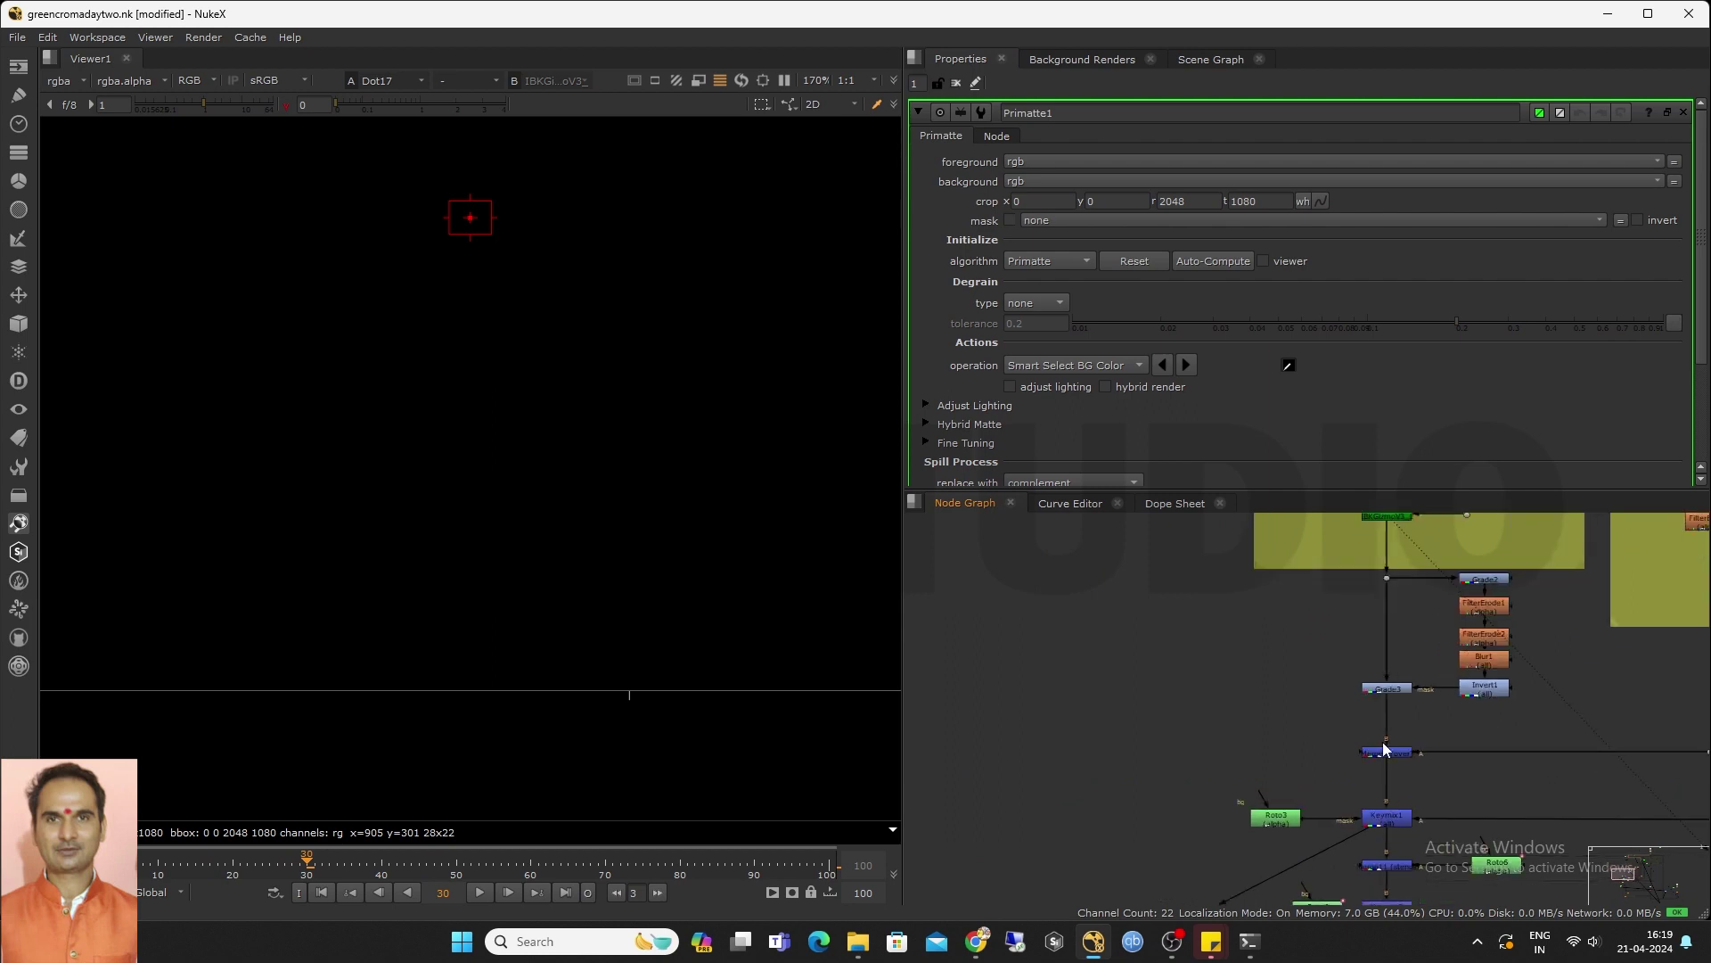
pyautogui.press('1')
pyautogui.scroll(3, 533, 584)
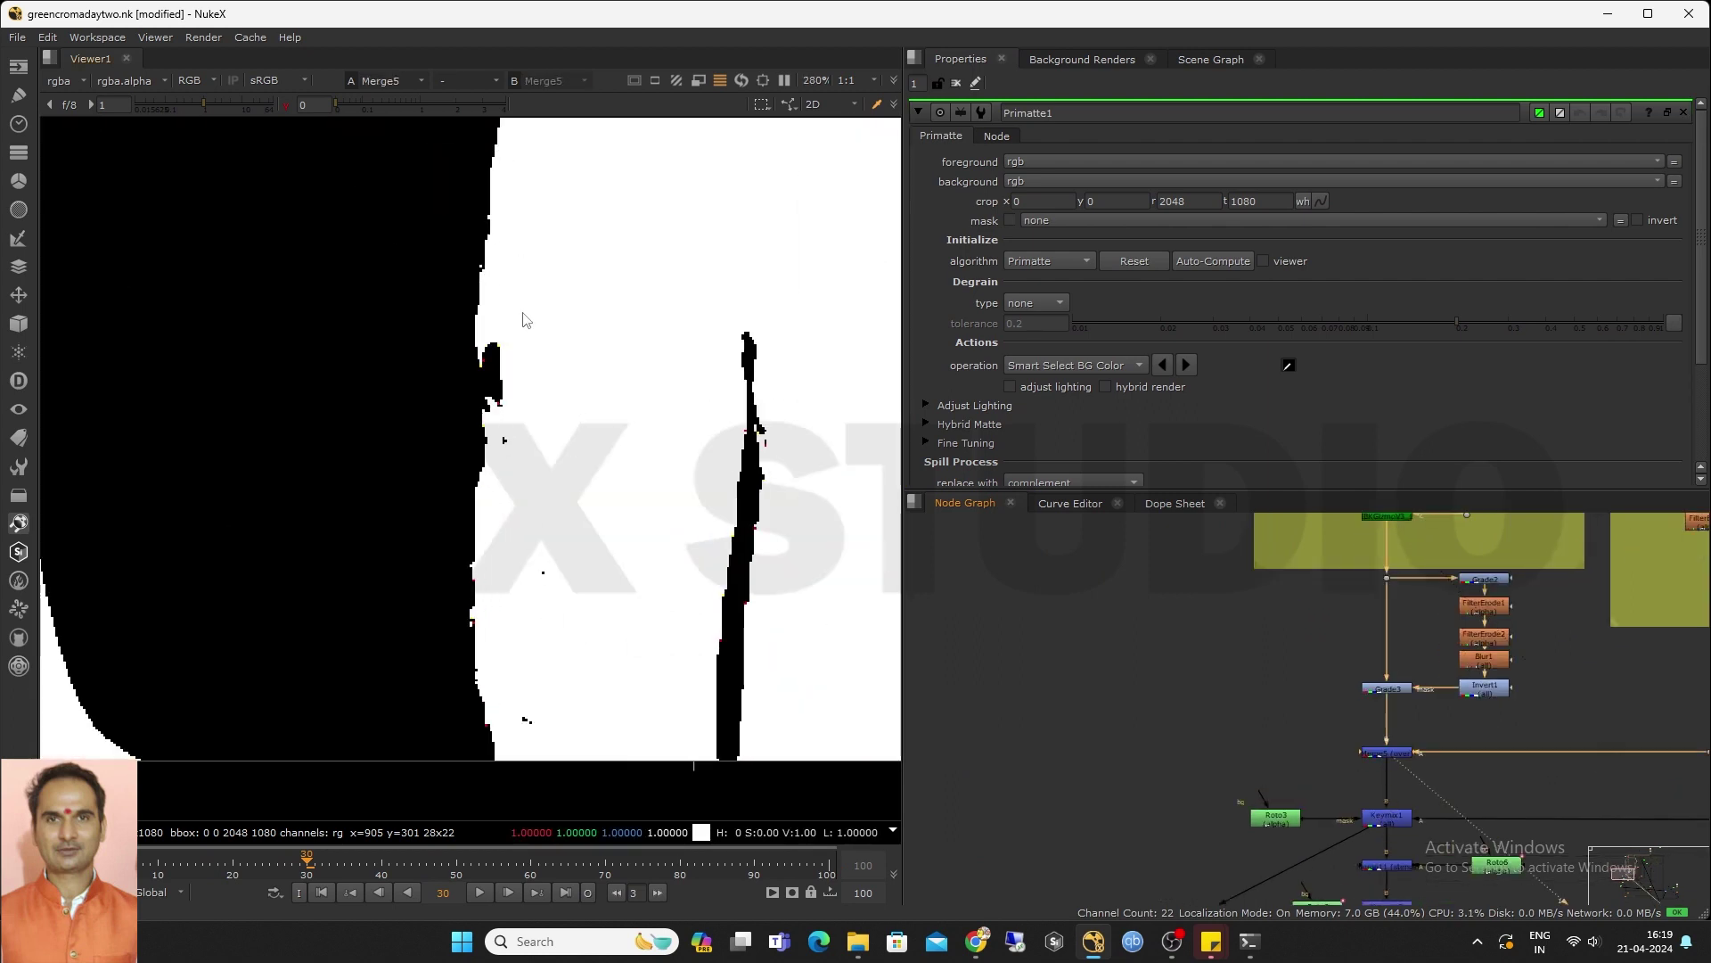
pyautogui.moveTo(521, 312); pyautogui.dragTo(490, 436)
# Open Roto3, the mask of Keymix1, and examine its shapes over the helmet, arm and legs and its place in the node tree
pyautogui.scroll(2, 1384, 690)
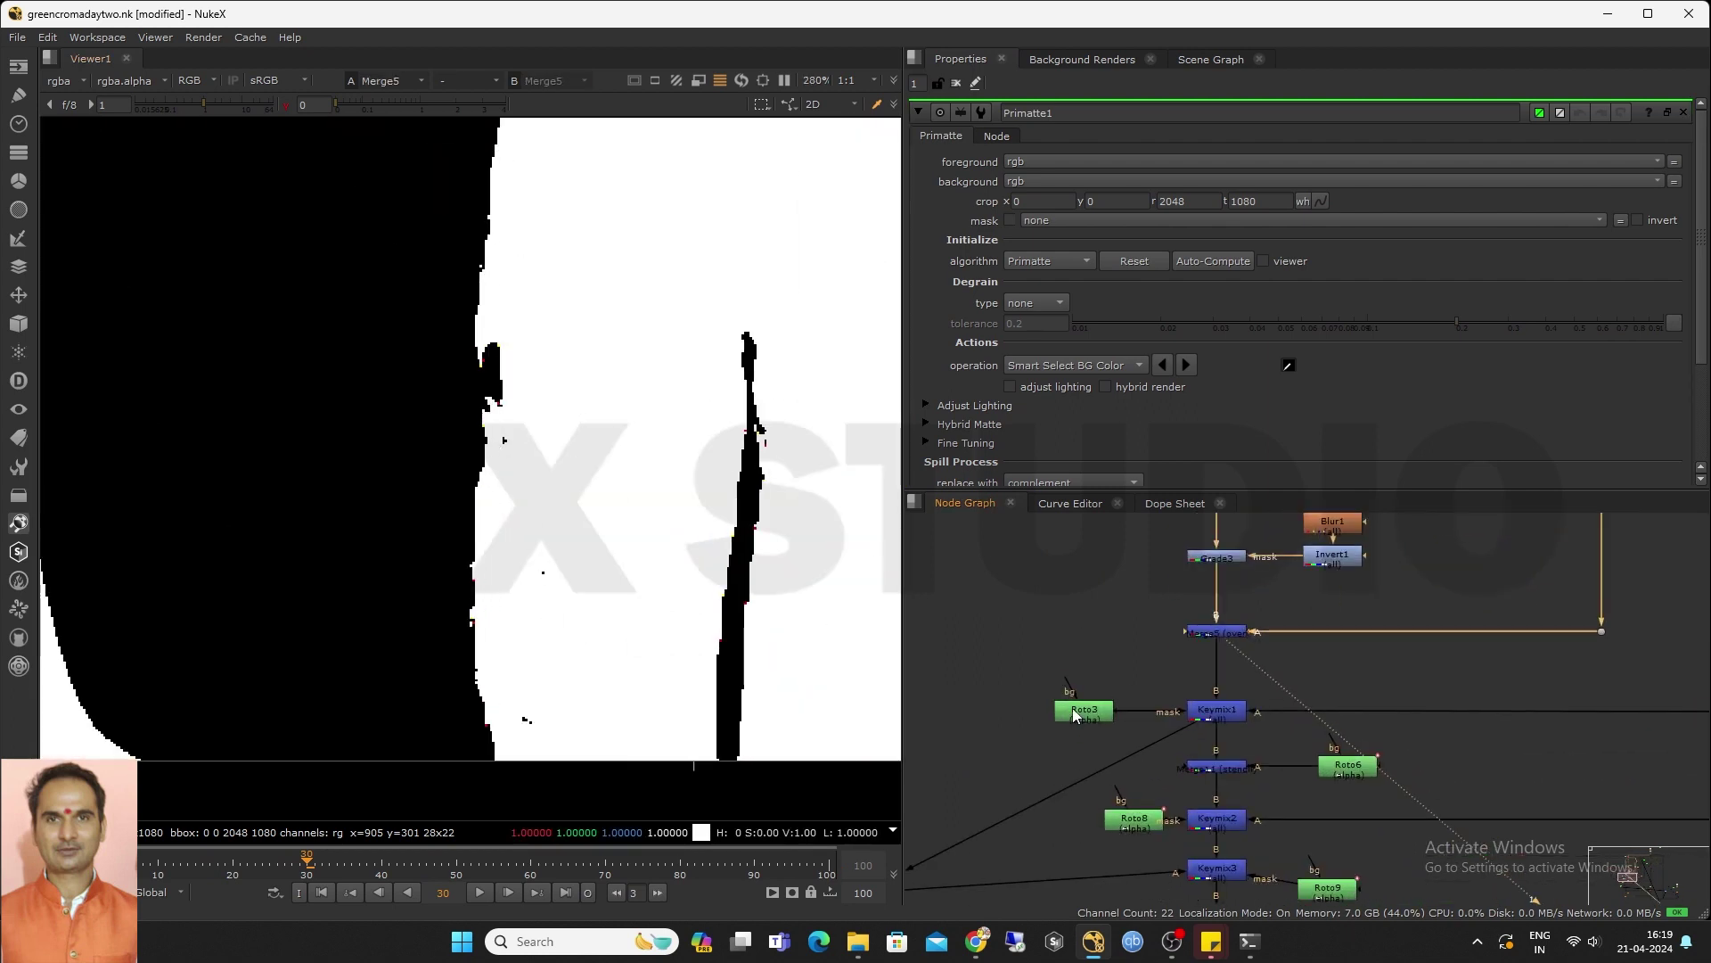
pyautogui.click(1087, 718)
pyautogui.scroll(-5, 715, 612)
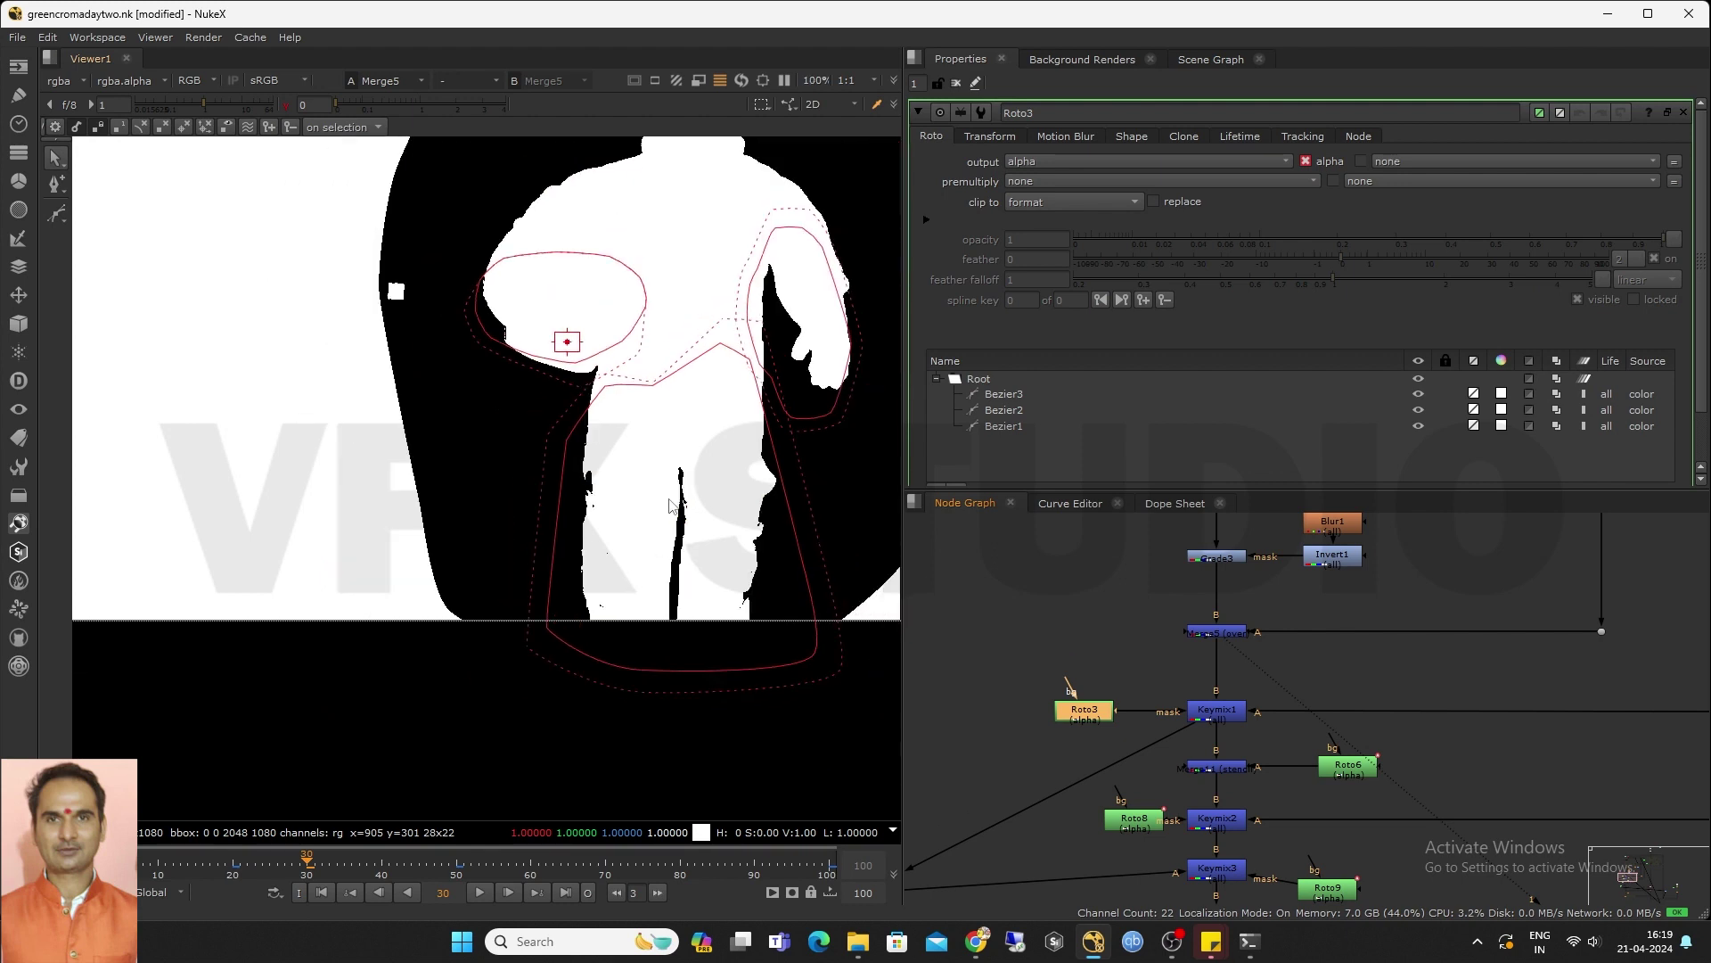
pyautogui.scroll(-5, 1127, 722)
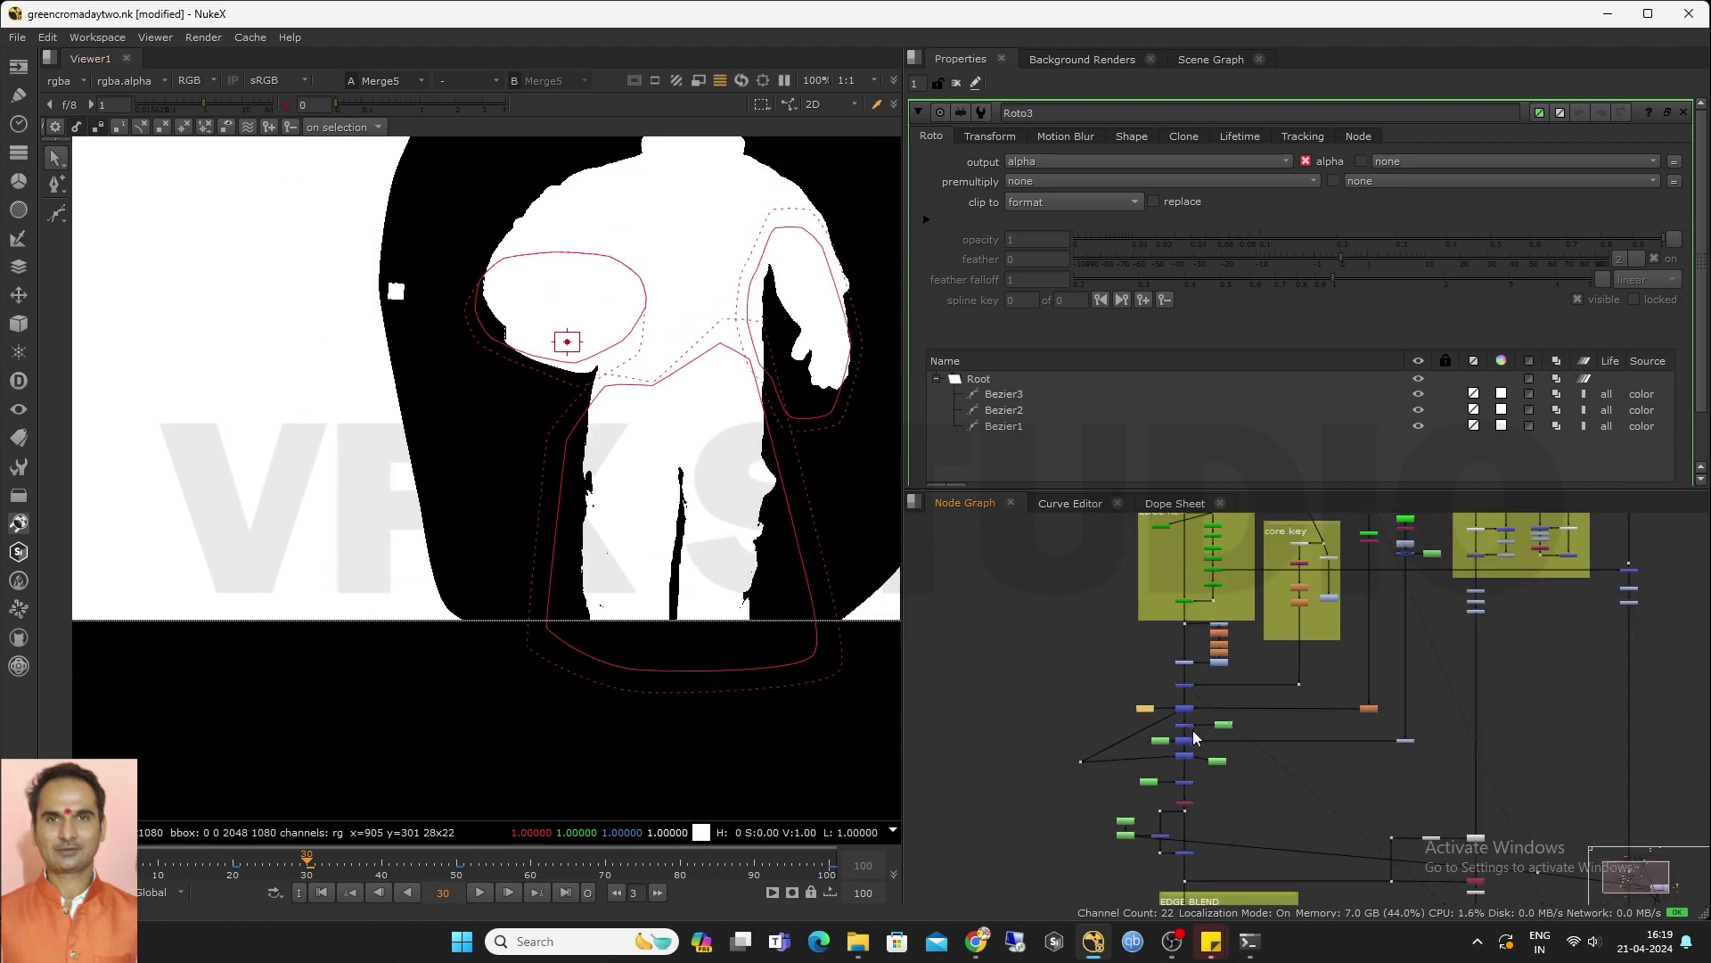
pyautogui.moveTo(1285, 703); pyautogui.dragTo(1198, 805, button='middle')
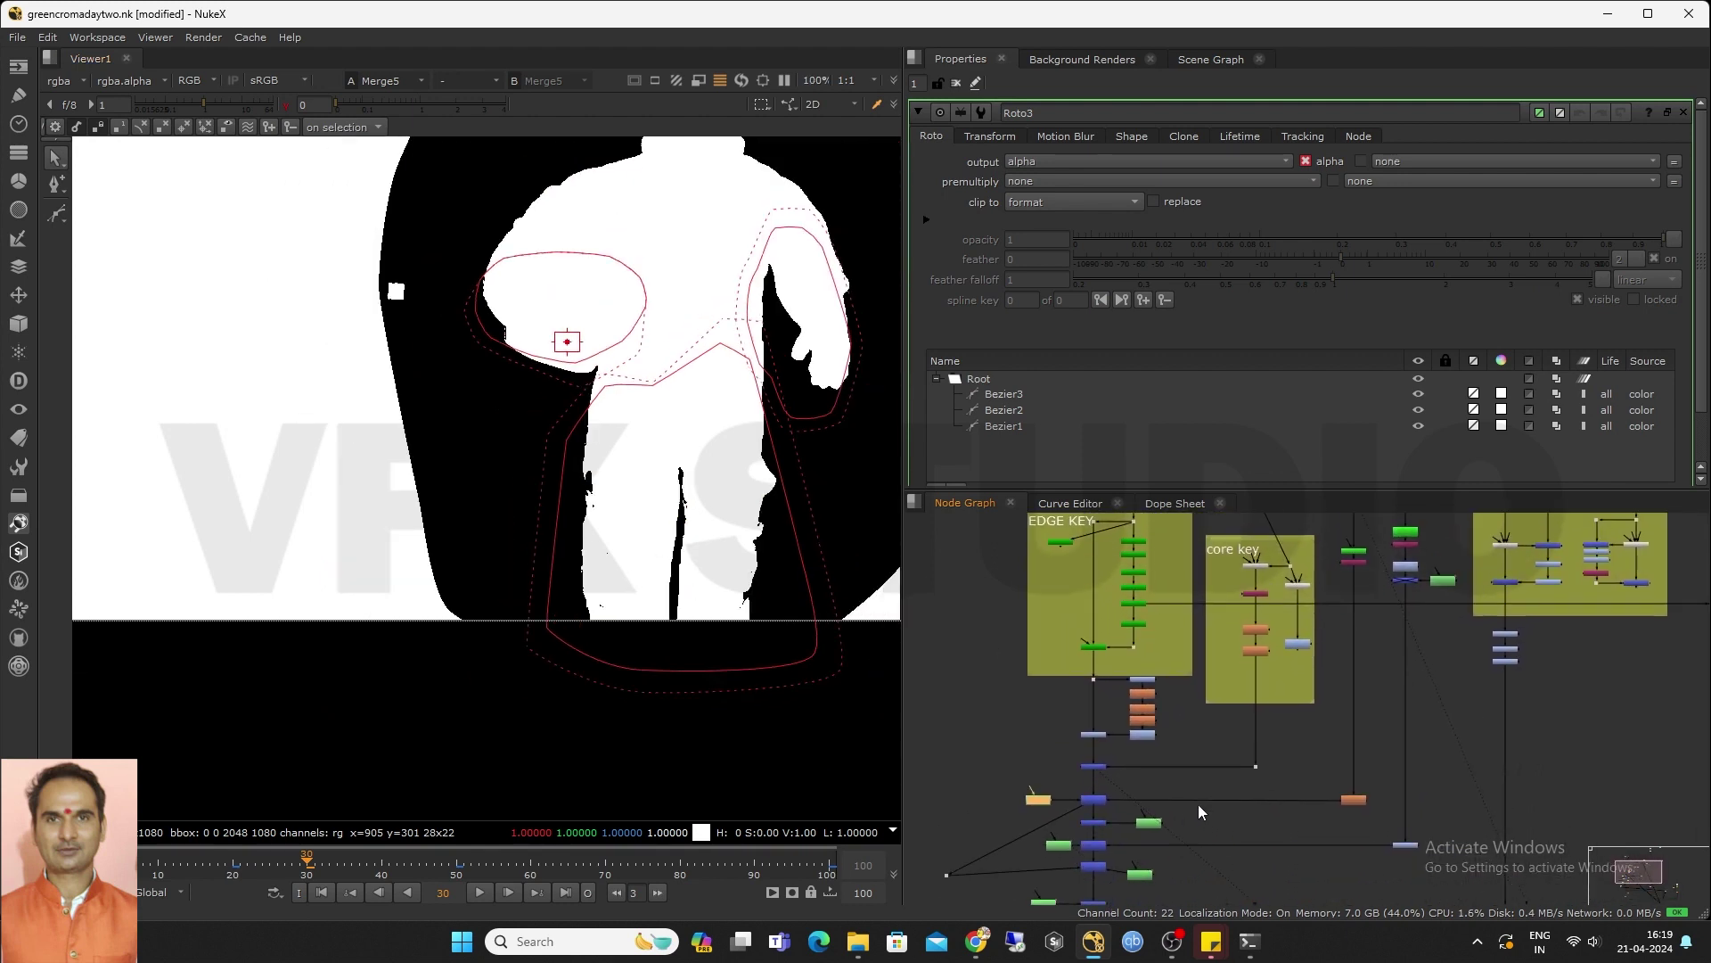
# Close Roto3's properties, then open Roto6 and examine its shapes around the edge of the garbage matte
pyautogui.click(957, 82)
pyautogui.scroll(3, 594, 503)
pyautogui.scroll(4, 1119, 784)
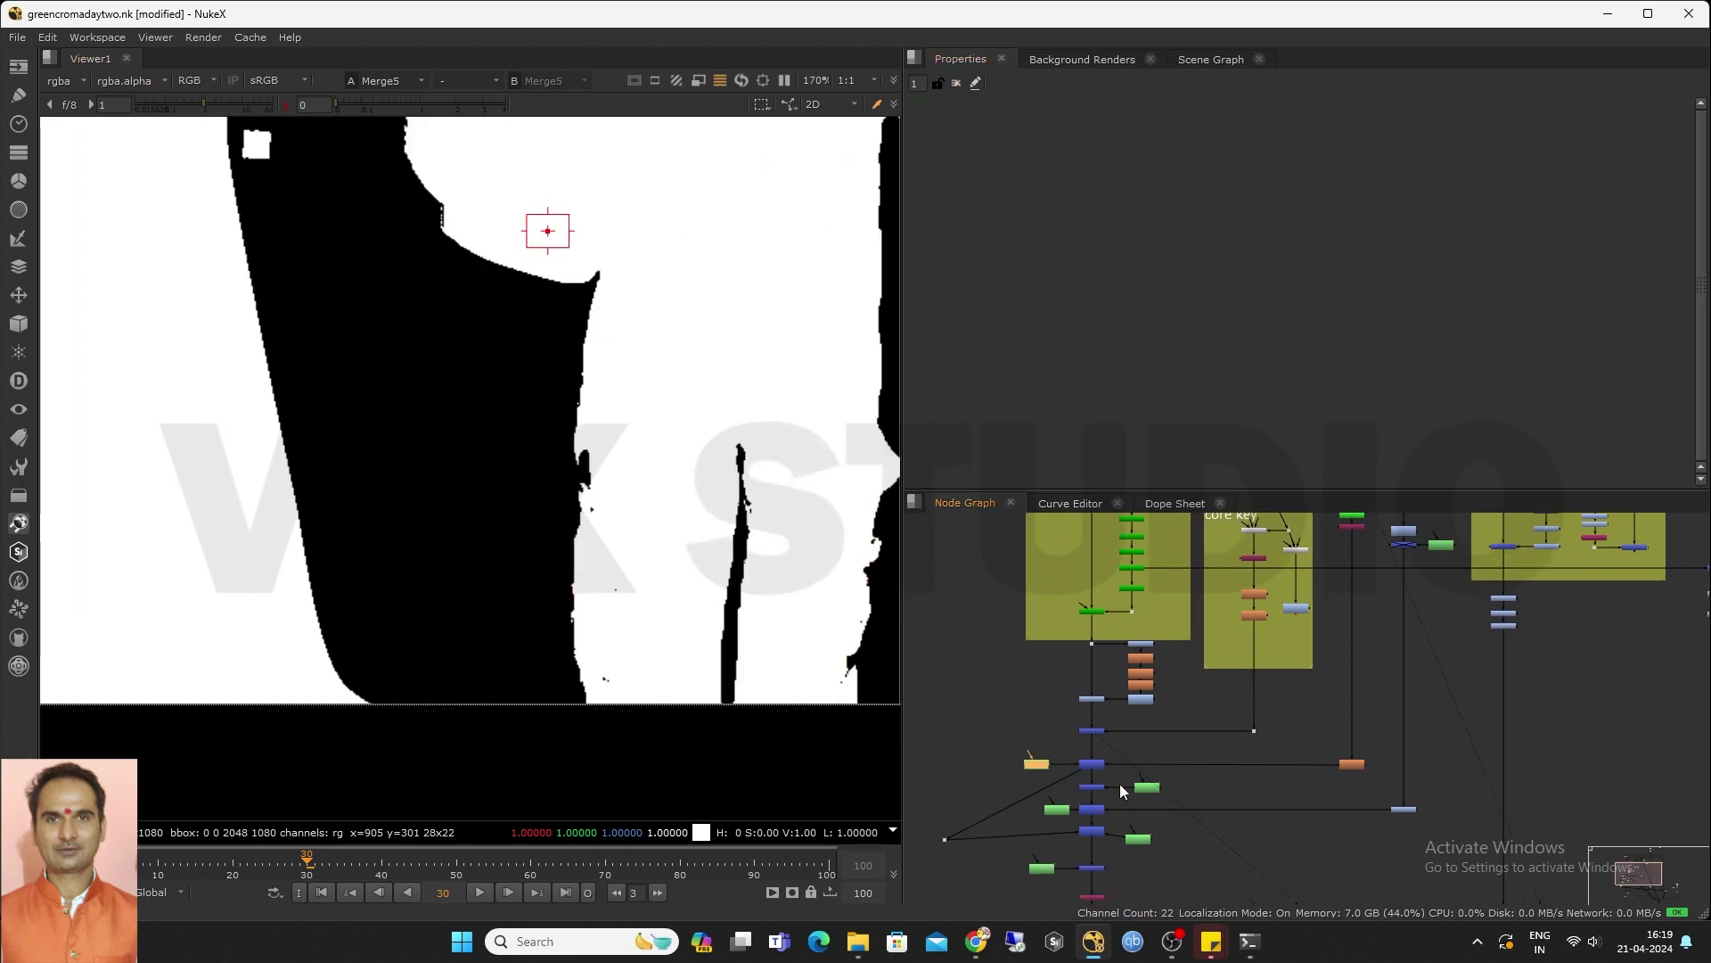
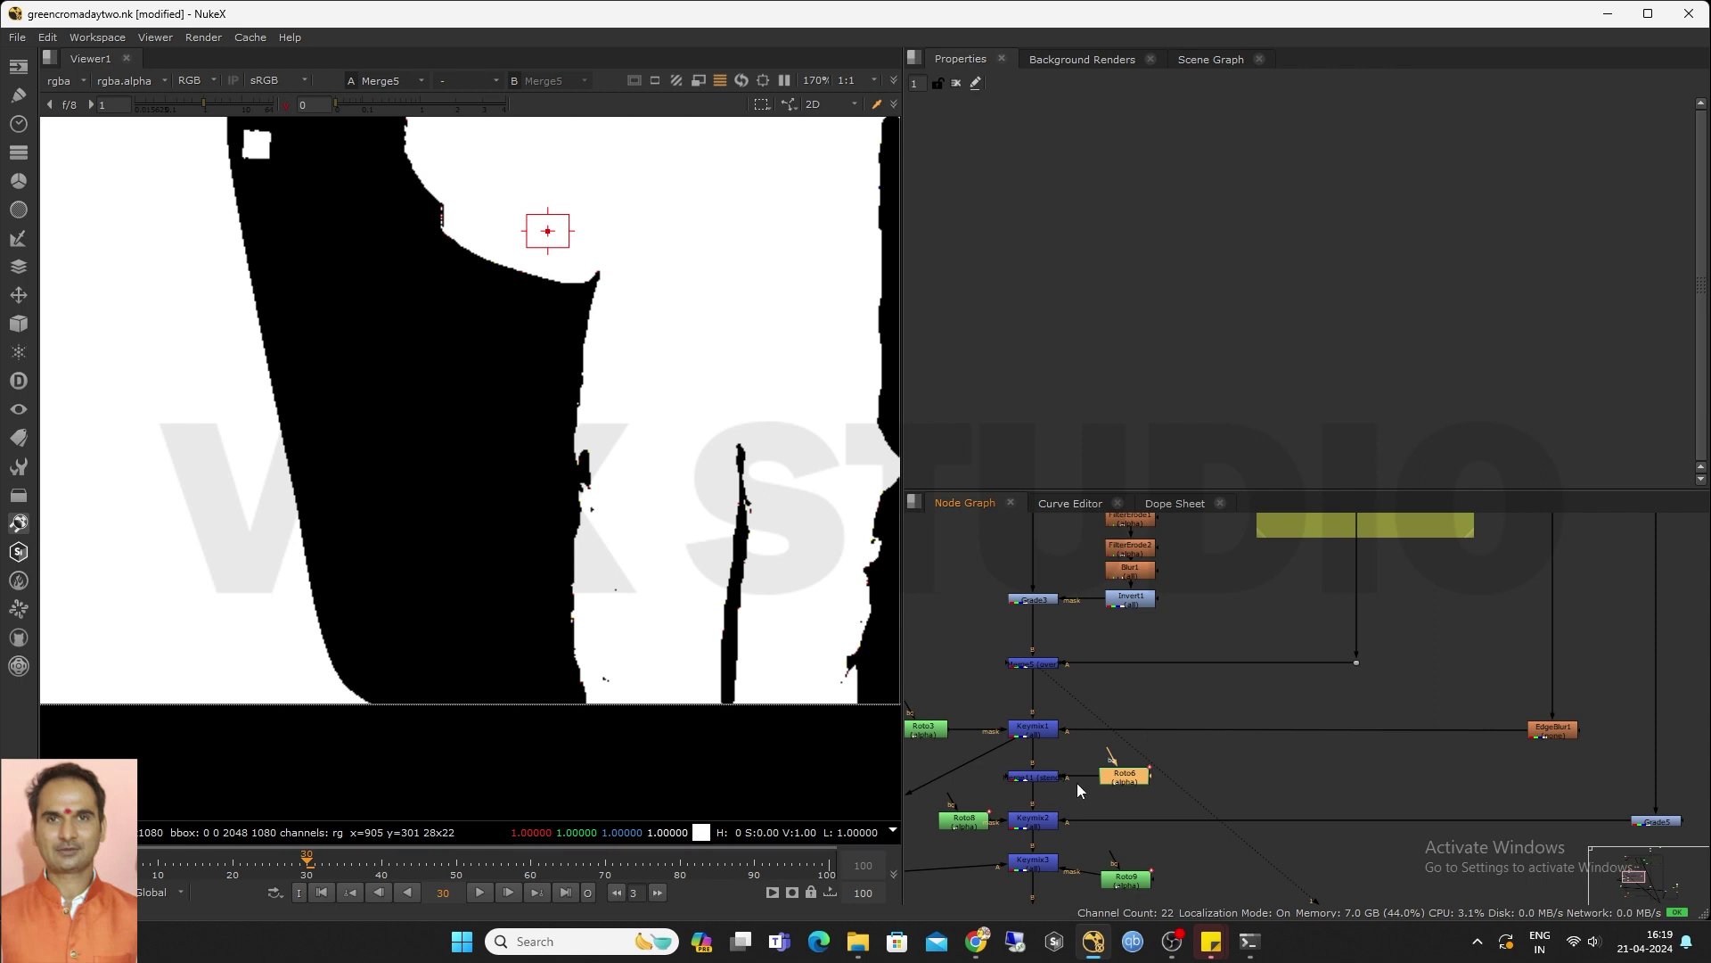
pyautogui.doubleClick(1119, 783)
pyautogui.scroll(-3, 486, 367)
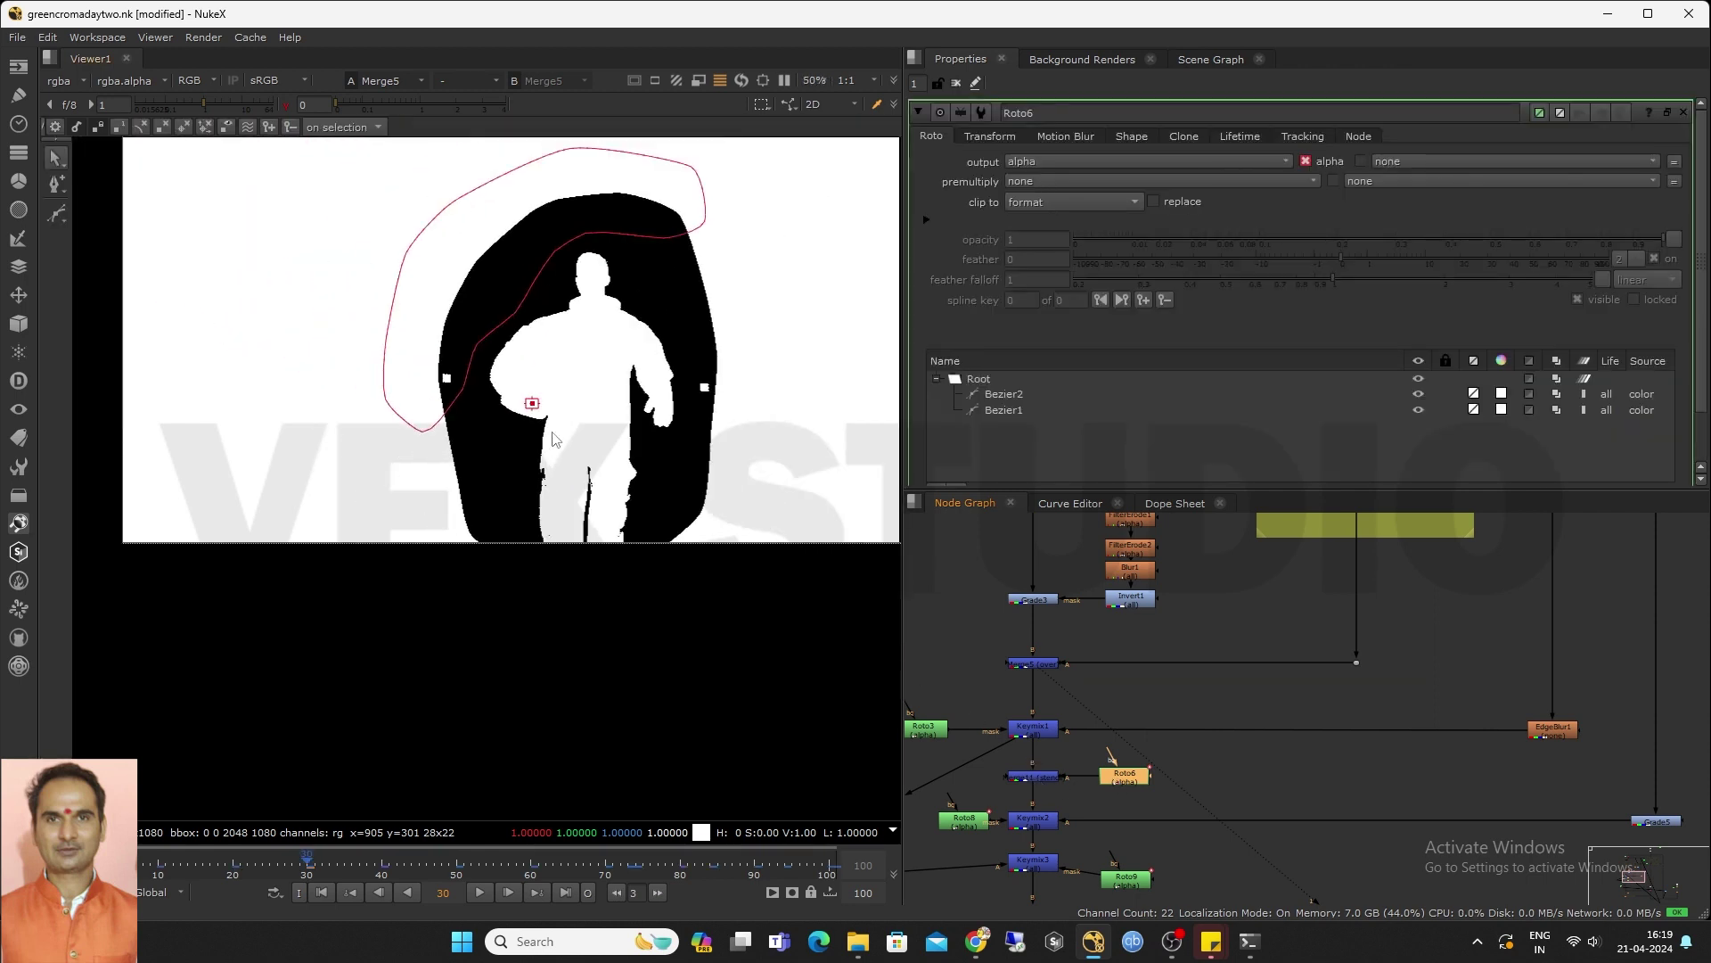
pyautogui.scroll(1, 486, 367)
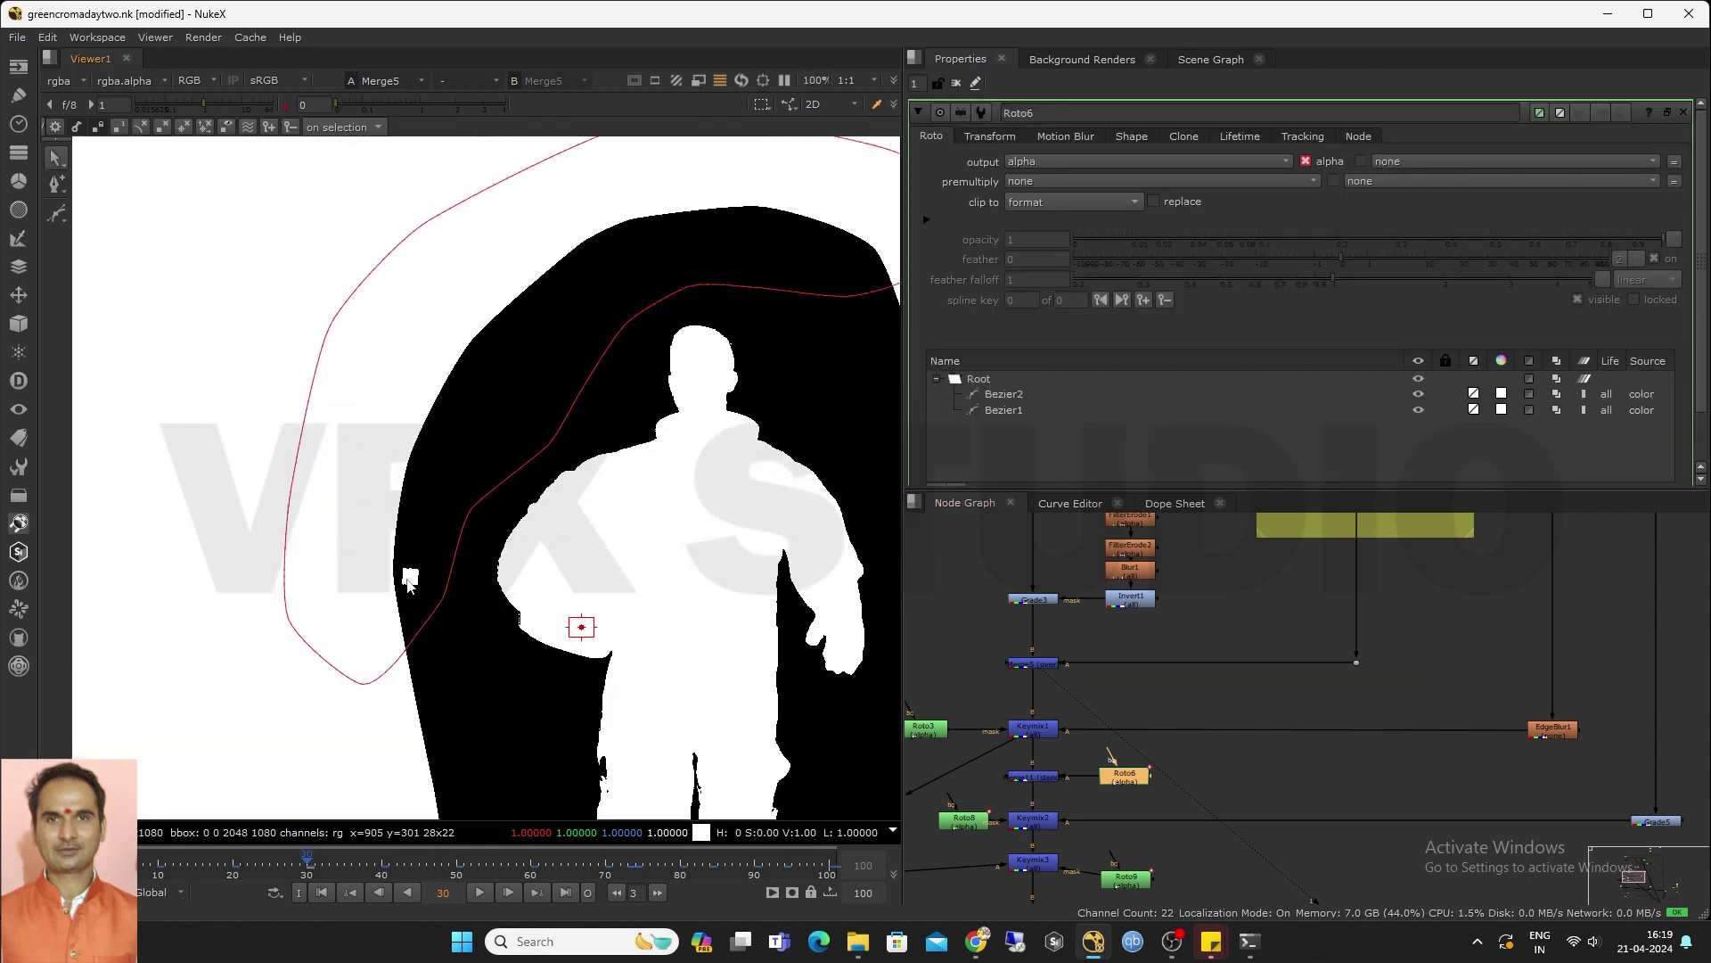
pyautogui.scroll(2, 1046, 783)
# View Merge11 and Keymix1 in turn to compare the matte with and without the Roto6 stencil
pyautogui.click(1047, 778)
pyautogui.press('2')
pyautogui.click(1041, 709)
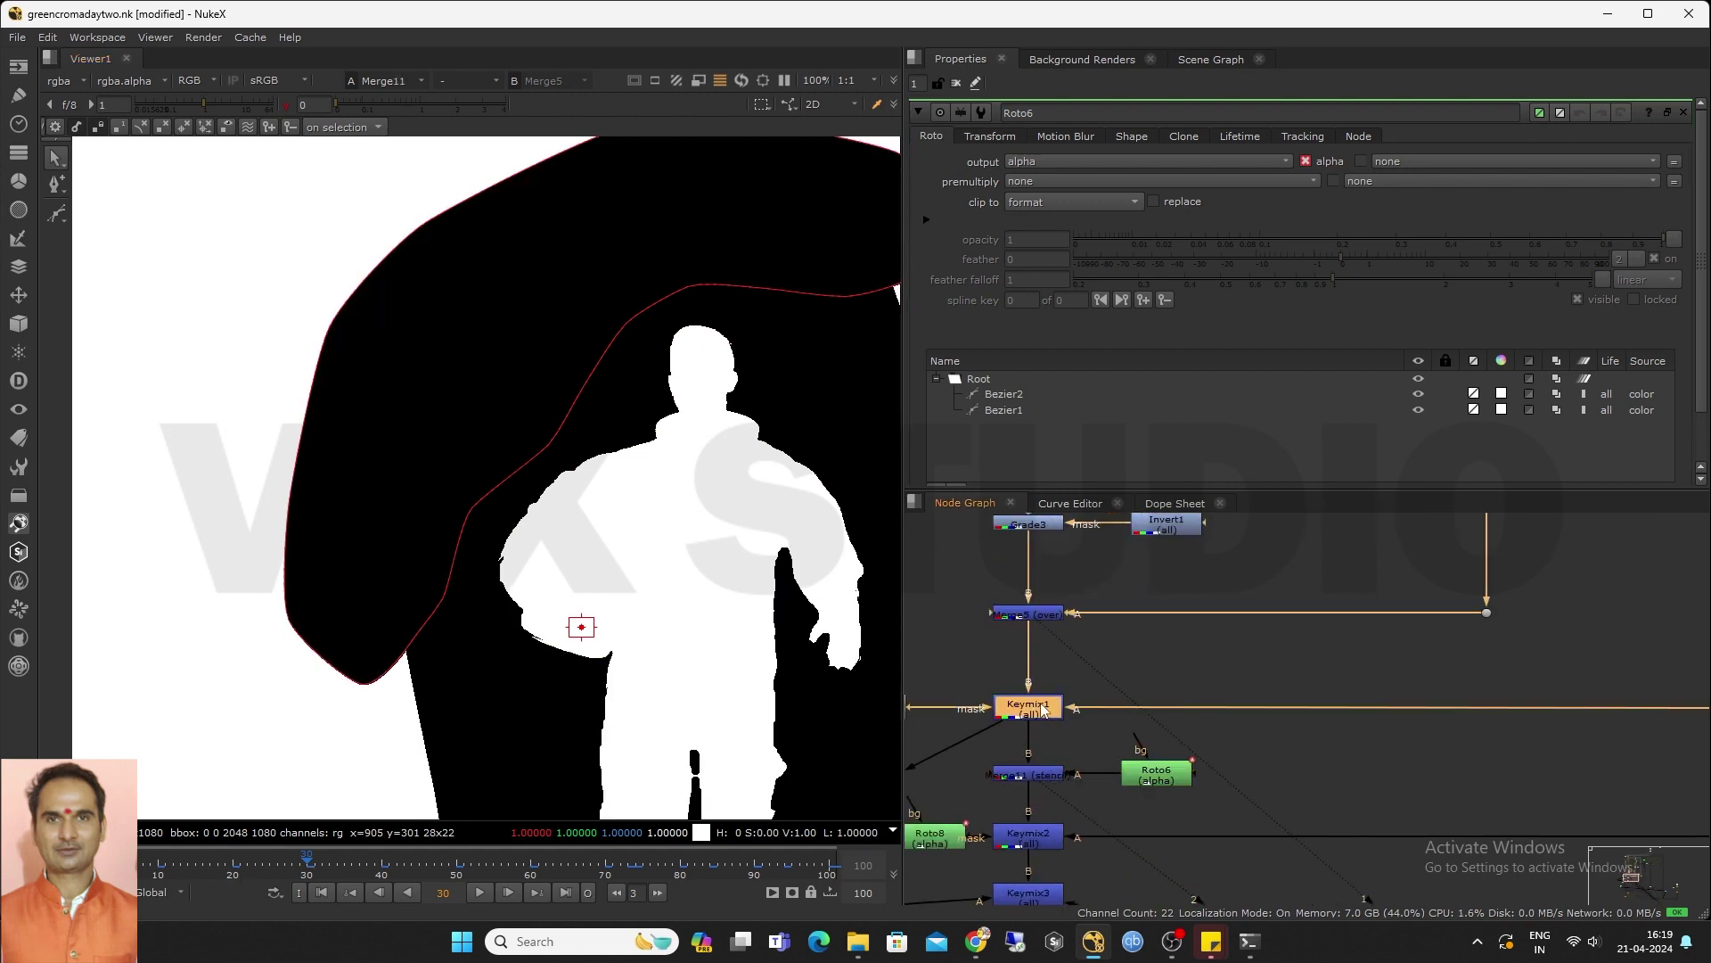
pyautogui.press('1')
pyautogui.scroll(-3, 621, 581)
pyautogui.moveTo(1077, 793); pyautogui.dragTo(1071, 754, button='middle')
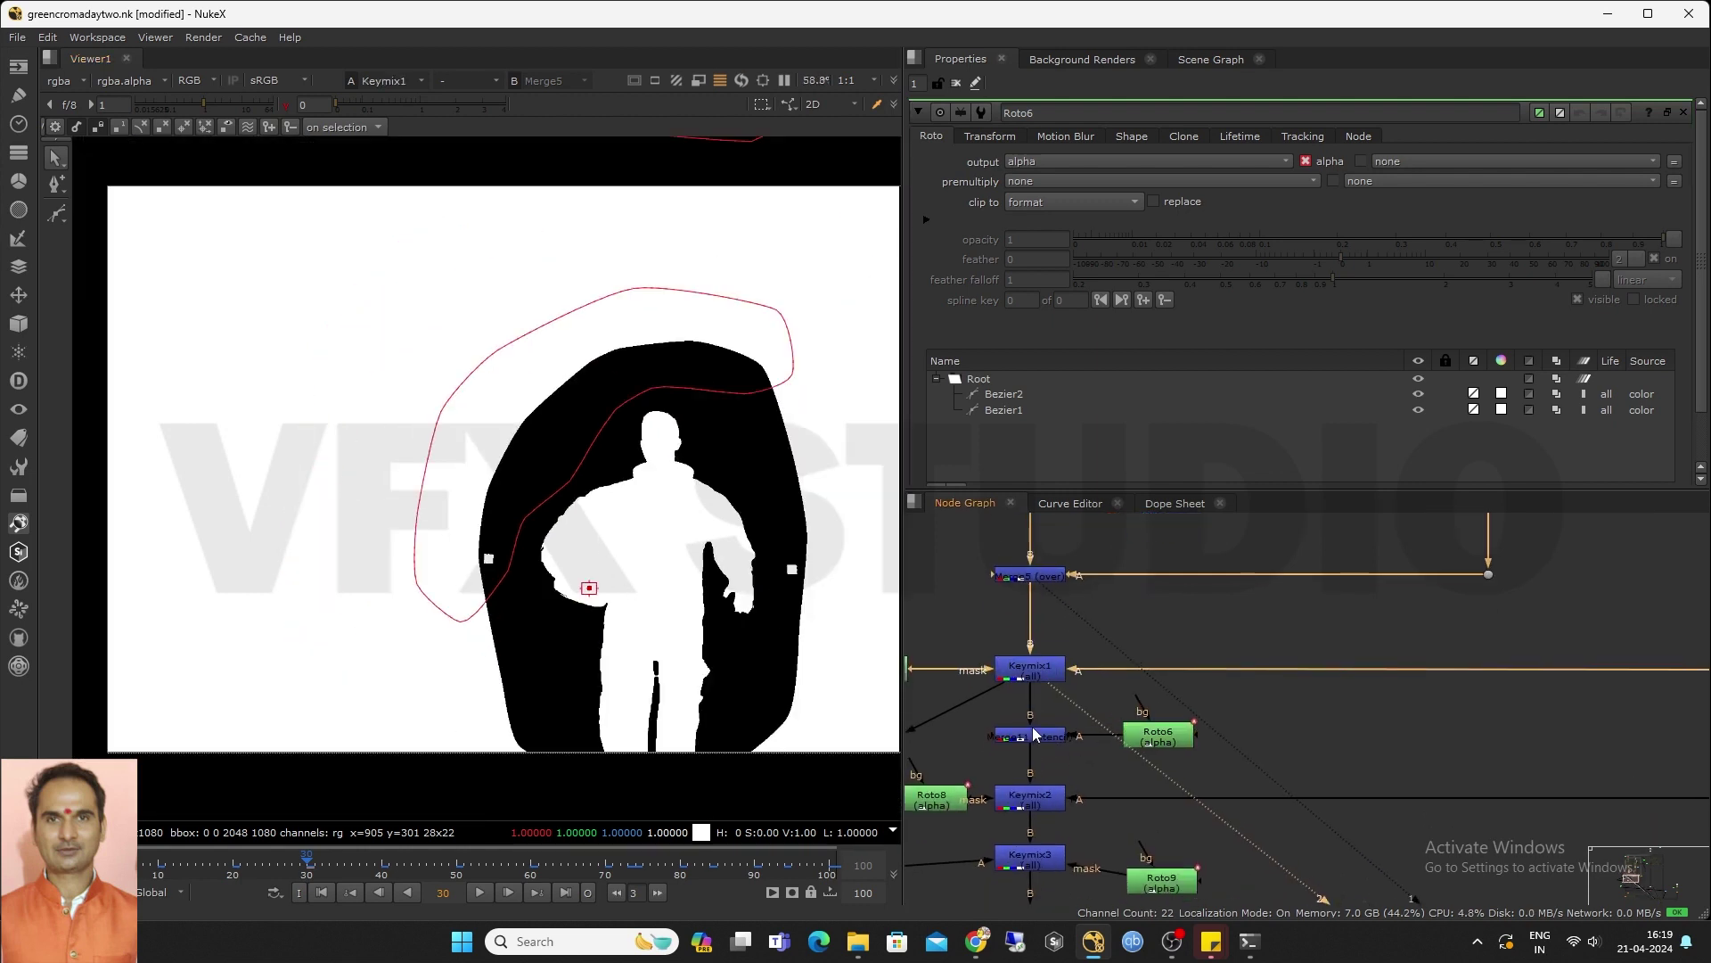
pyautogui.click(1034, 736)
pyautogui.press('1')
pyautogui.scroll(-2, 1246, 686)
pyautogui.moveTo(1212, 729); pyautogui.dragTo(1220, 704, button='middle')
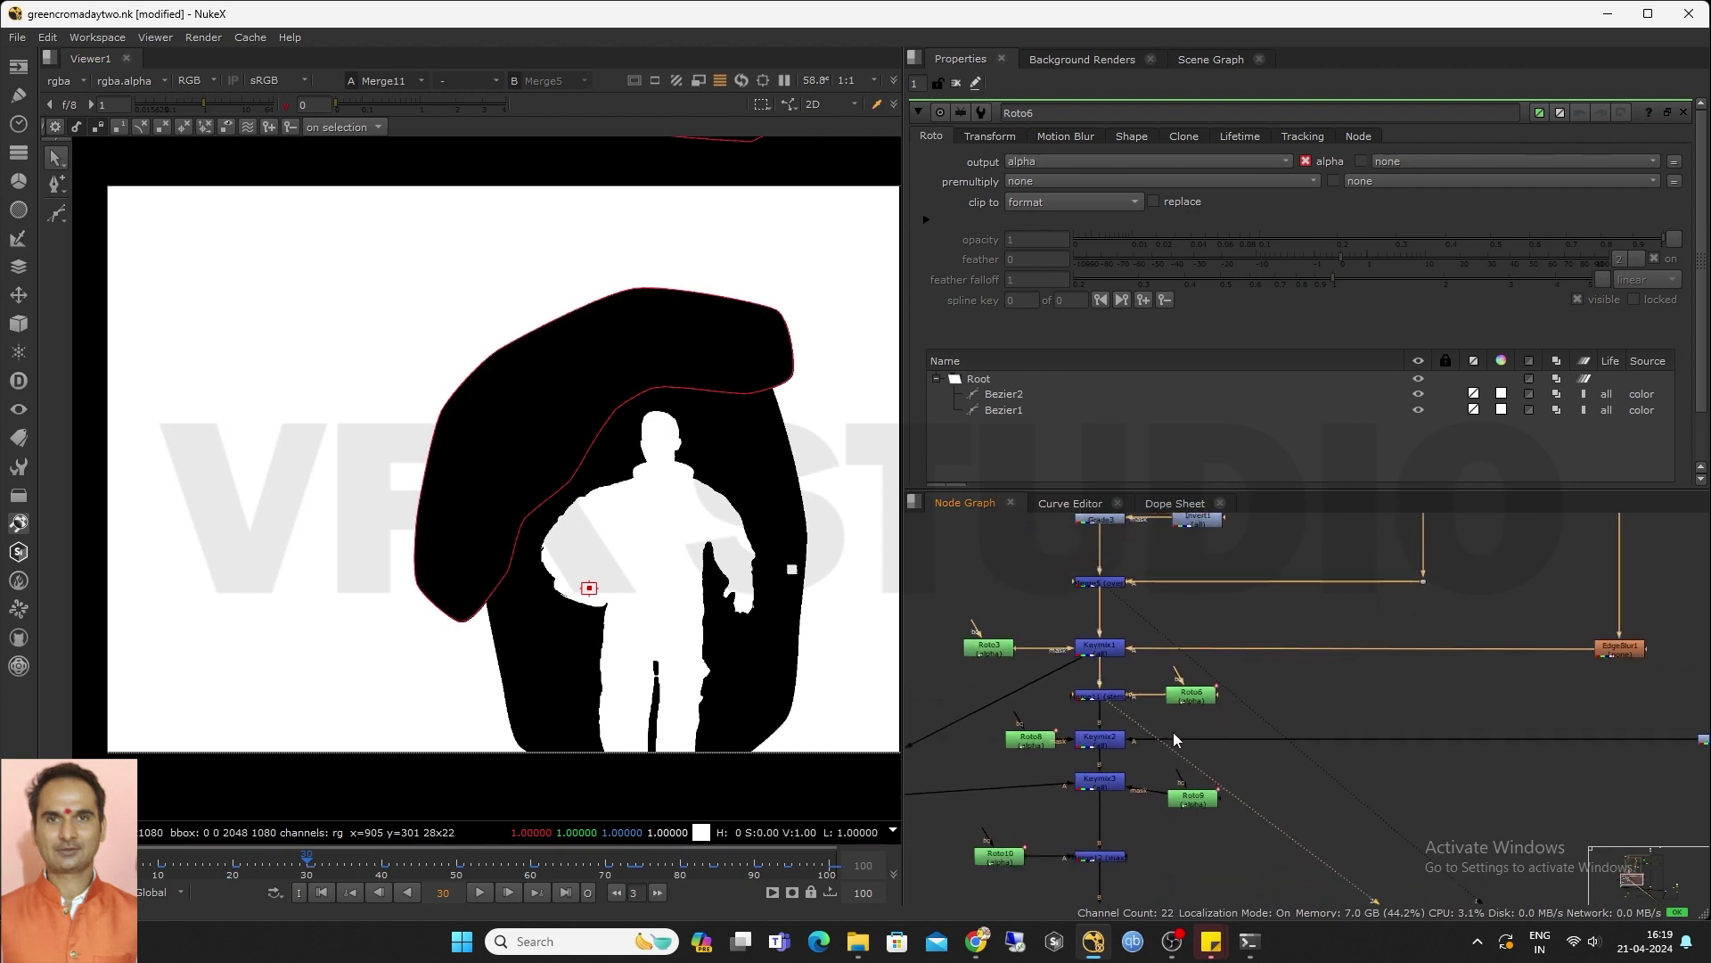
# Trace the Keyer1 luminance key branch beside Primatte1 up to the source and display the original plate
pyautogui.scroll(-3, 1384, 727)
pyautogui.moveTo(1527, 578); pyautogui.dragTo(1296, 802, button='middle')
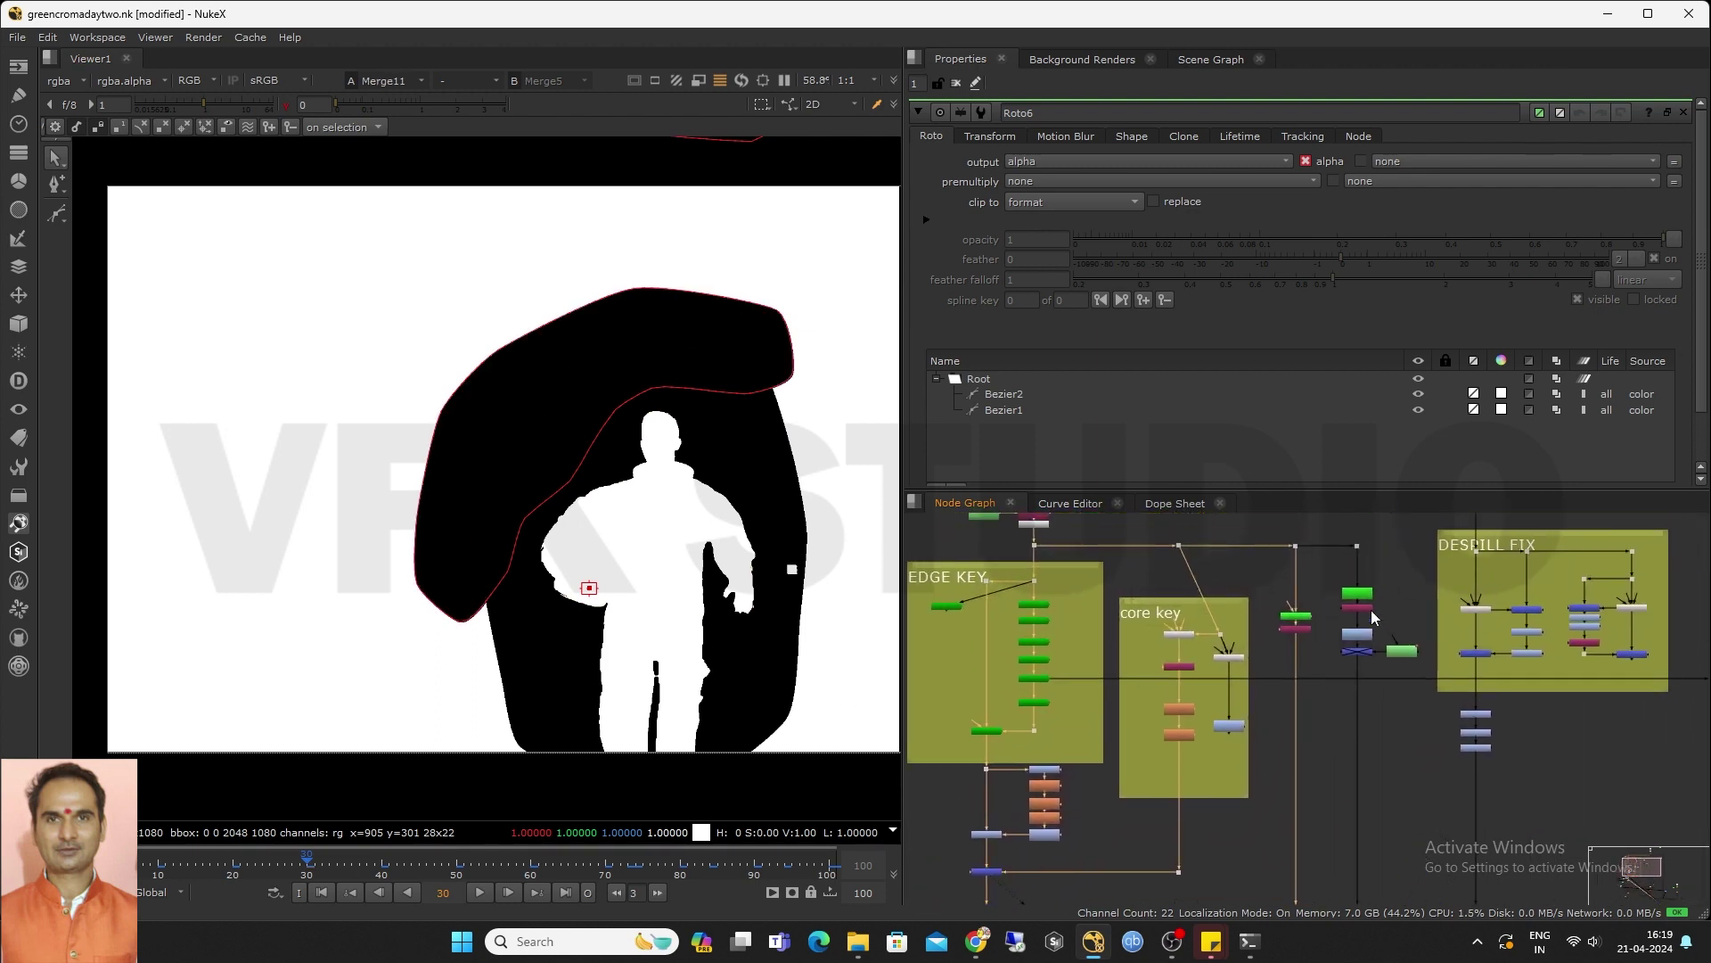
pyautogui.scroll(5, 1365, 601)
pyautogui.scroll(4, 1364, 608)
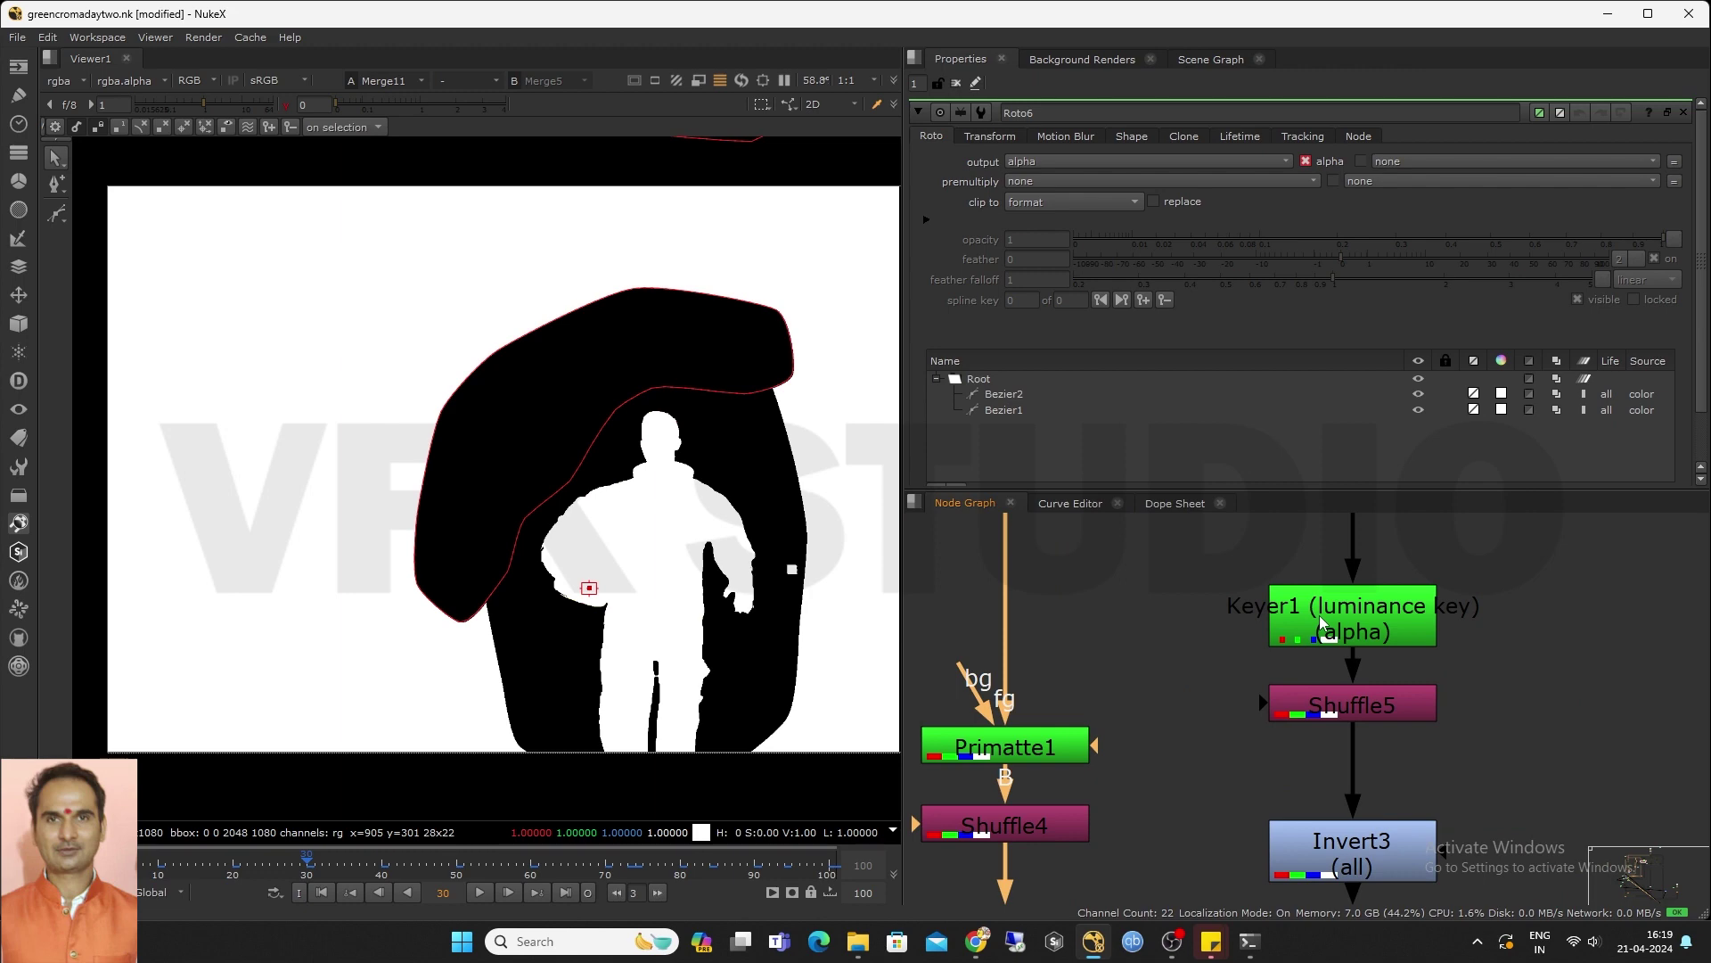
pyautogui.moveTo(1357, 521); pyautogui.dragTo(1321, 666, button='middle')
pyautogui.scroll(-6, 1327, 665)
pyautogui.moveTo(1114, 745); pyautogui.dragTo(1335, 724, button='middle')
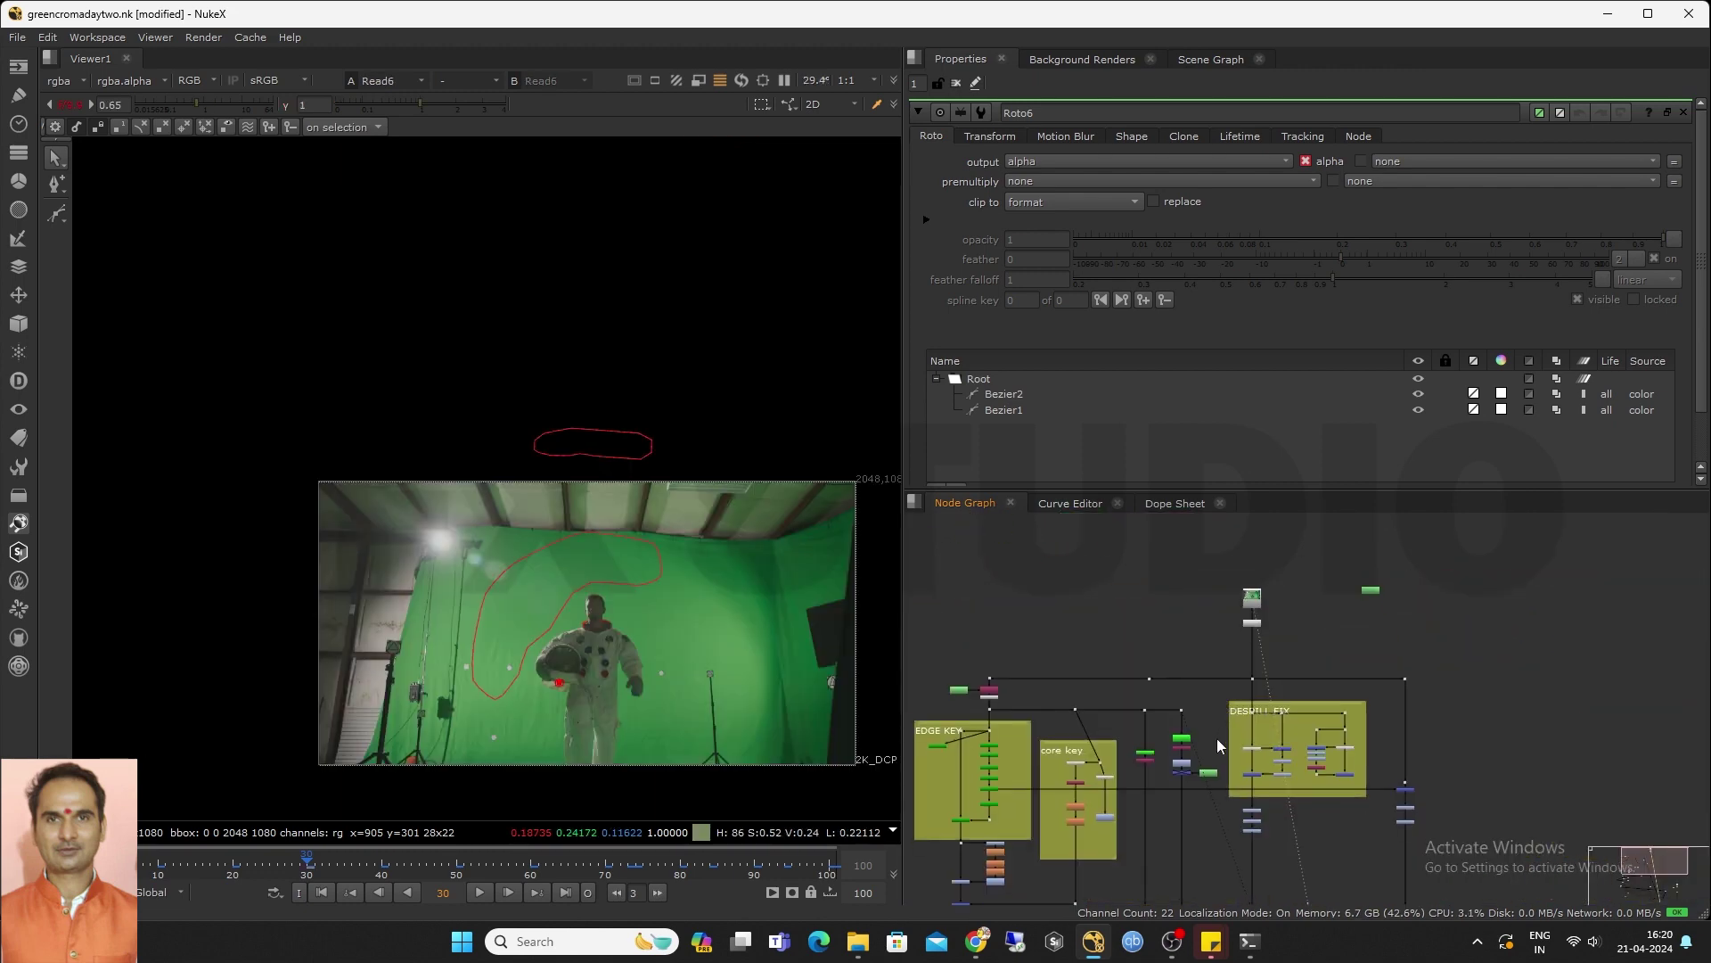
# Go to frame 104 and examine the plate where the astronaut's hair meets the ceiling
pyautogui.scroll(6, 1155, 737)
pyautogui.scroll(3, 594, 649)
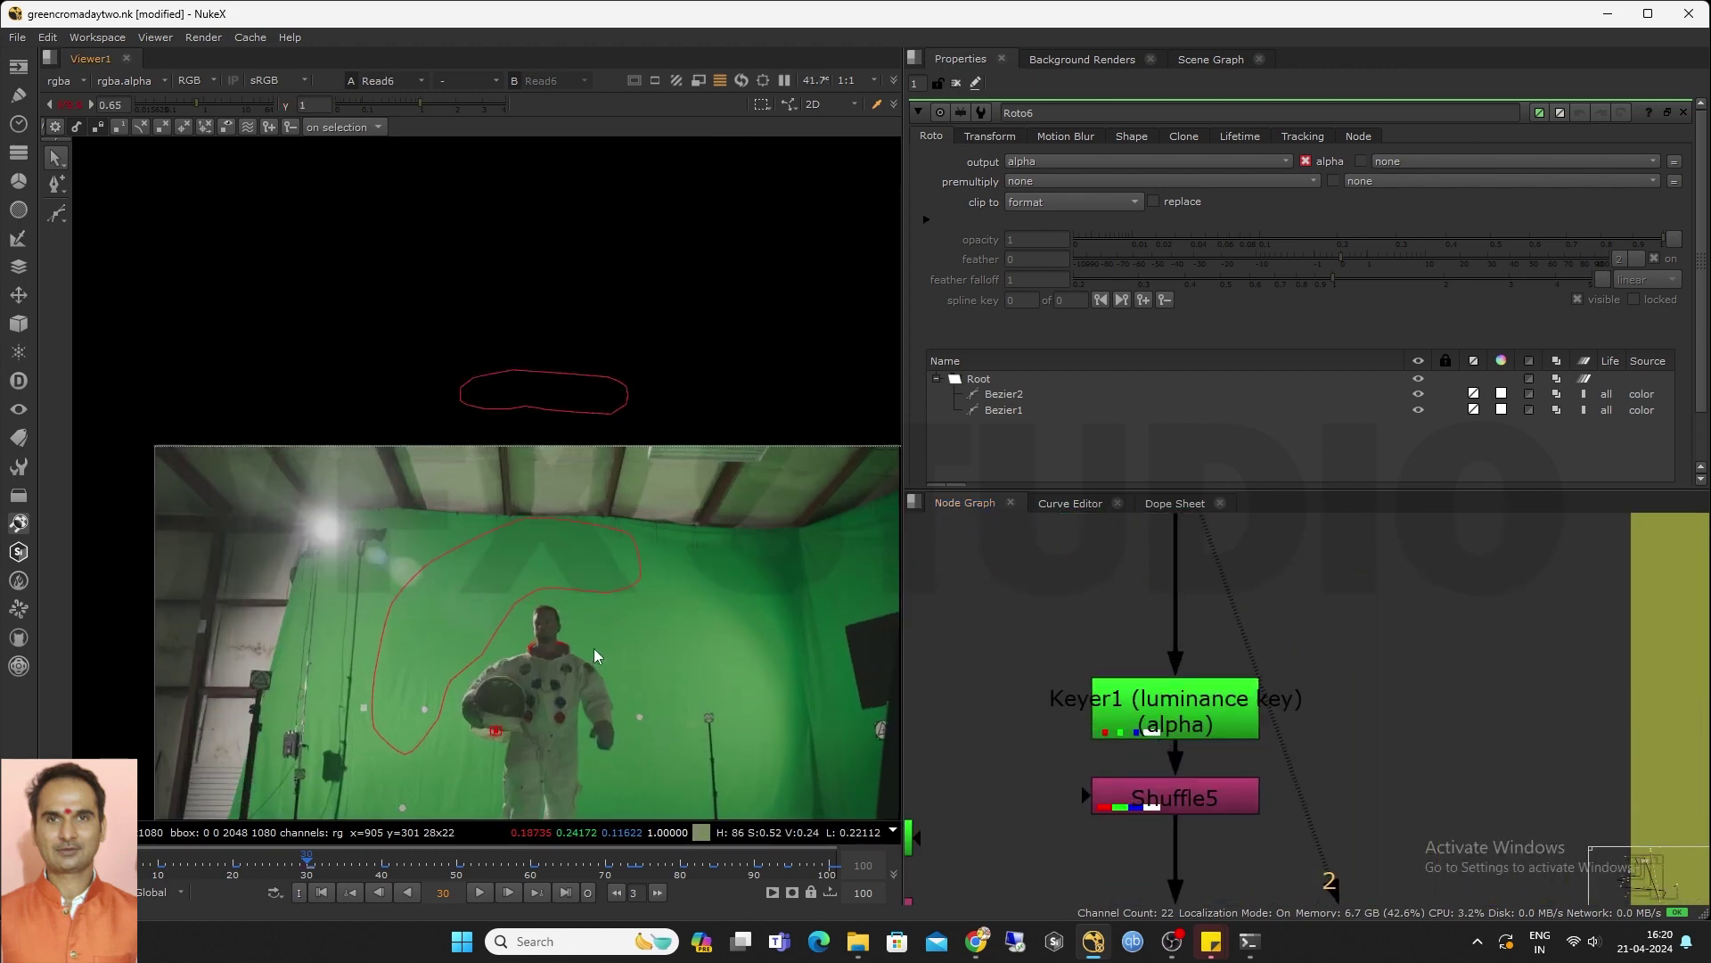
pyautogui.moveTo(631, 864); pyautogui.dragTo(835, 867)
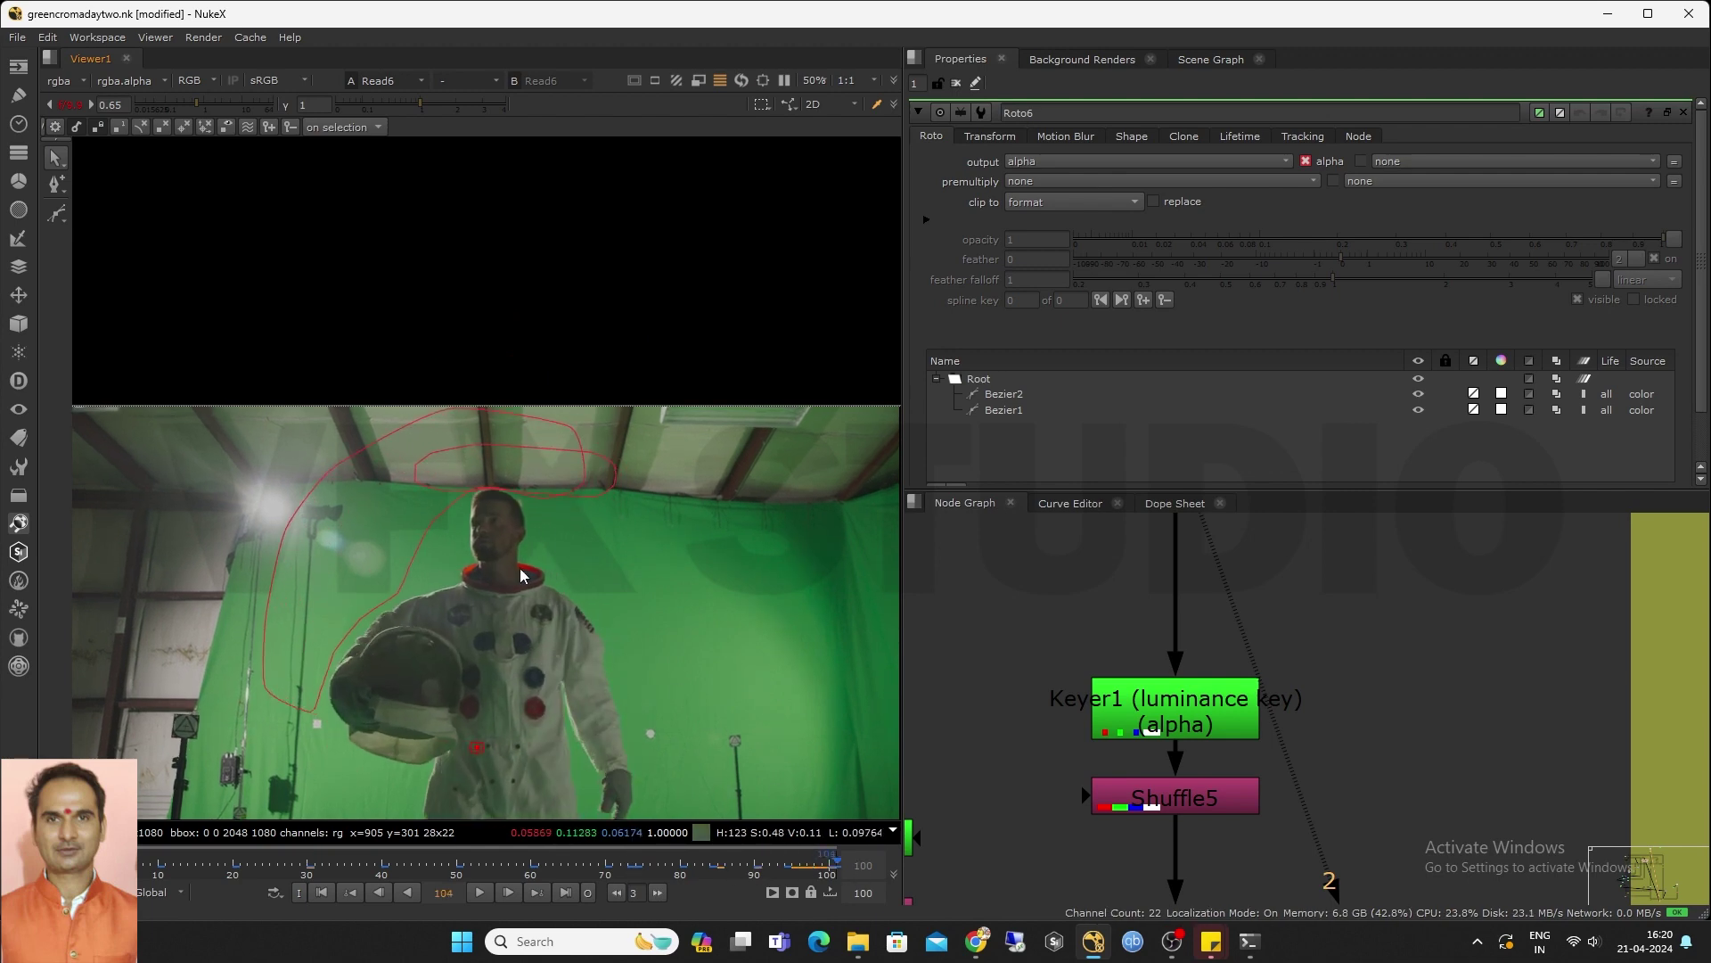
pyautogui.scroll(5, 524, 486)
pyautogui.scroll(4, 524, 485)
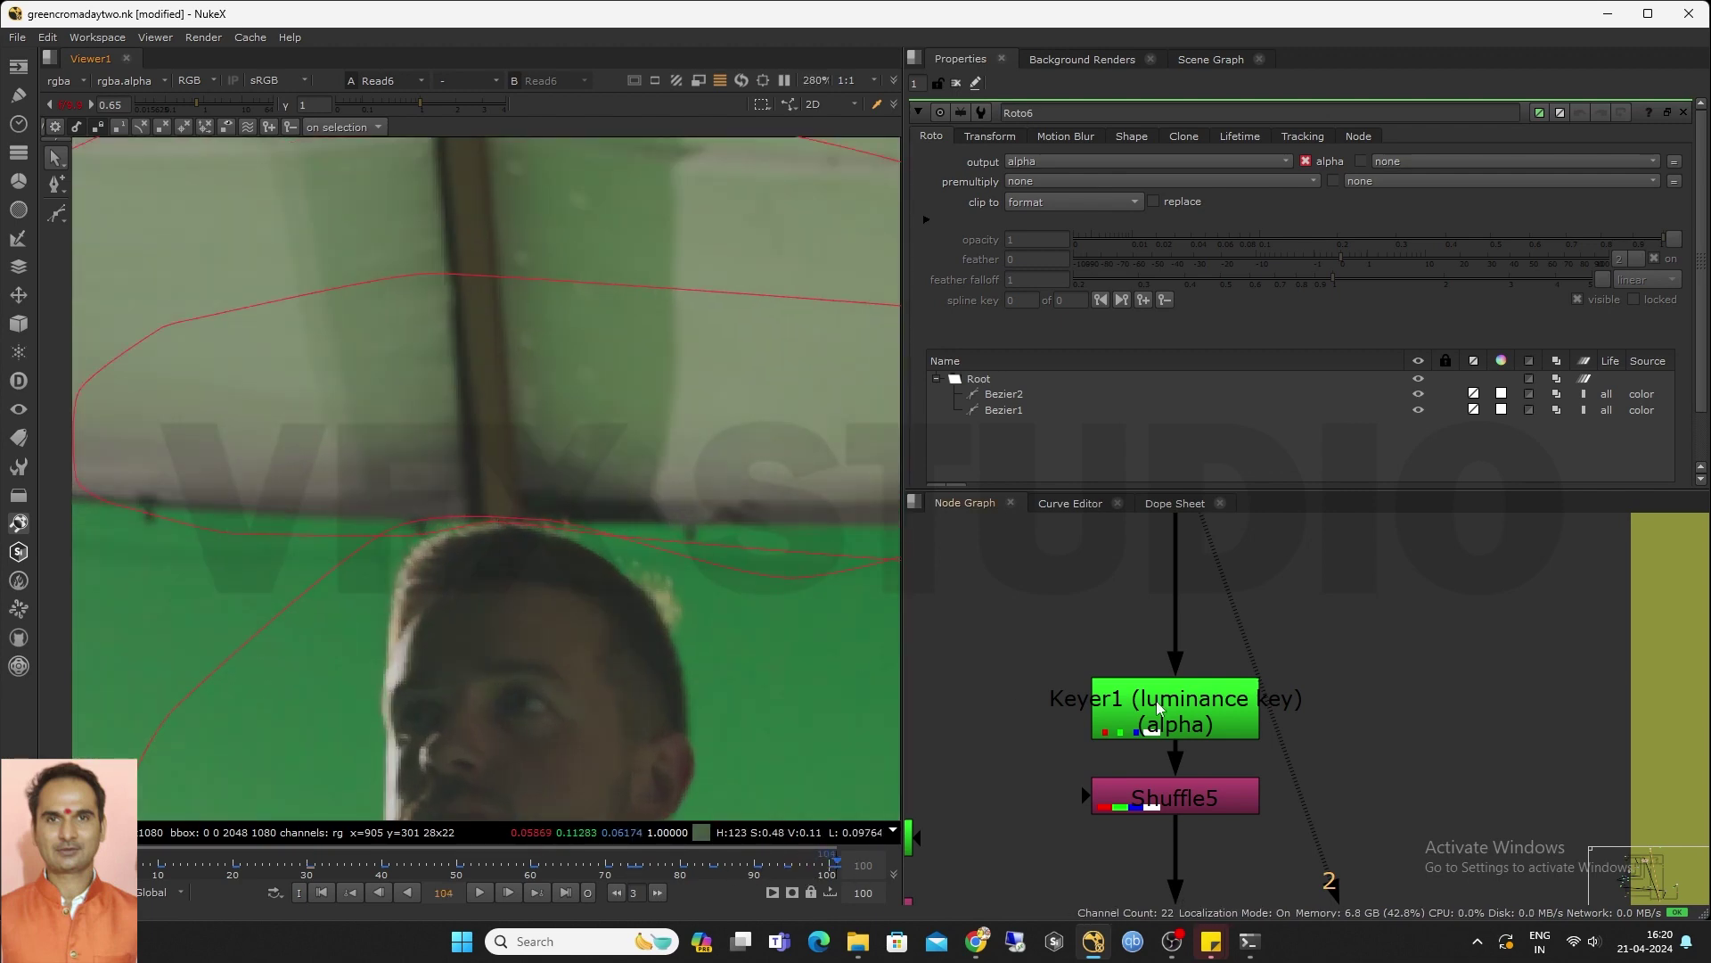
# Open Keyer1's properties and view its alpha channel around the astronaut's head
pyautogui.doubleClick(1159, 709)
pyautogui.scroll(-2, 611, 548)
pyautogui.keyDown('ctrl'); pyautogui.keyDown('shift'); pyautogui.moveTo(286, 436); pyautogui.dragTo(586, 502); pyautogui.keyUp('shift'); pyautogui.keyUp('ctrl')
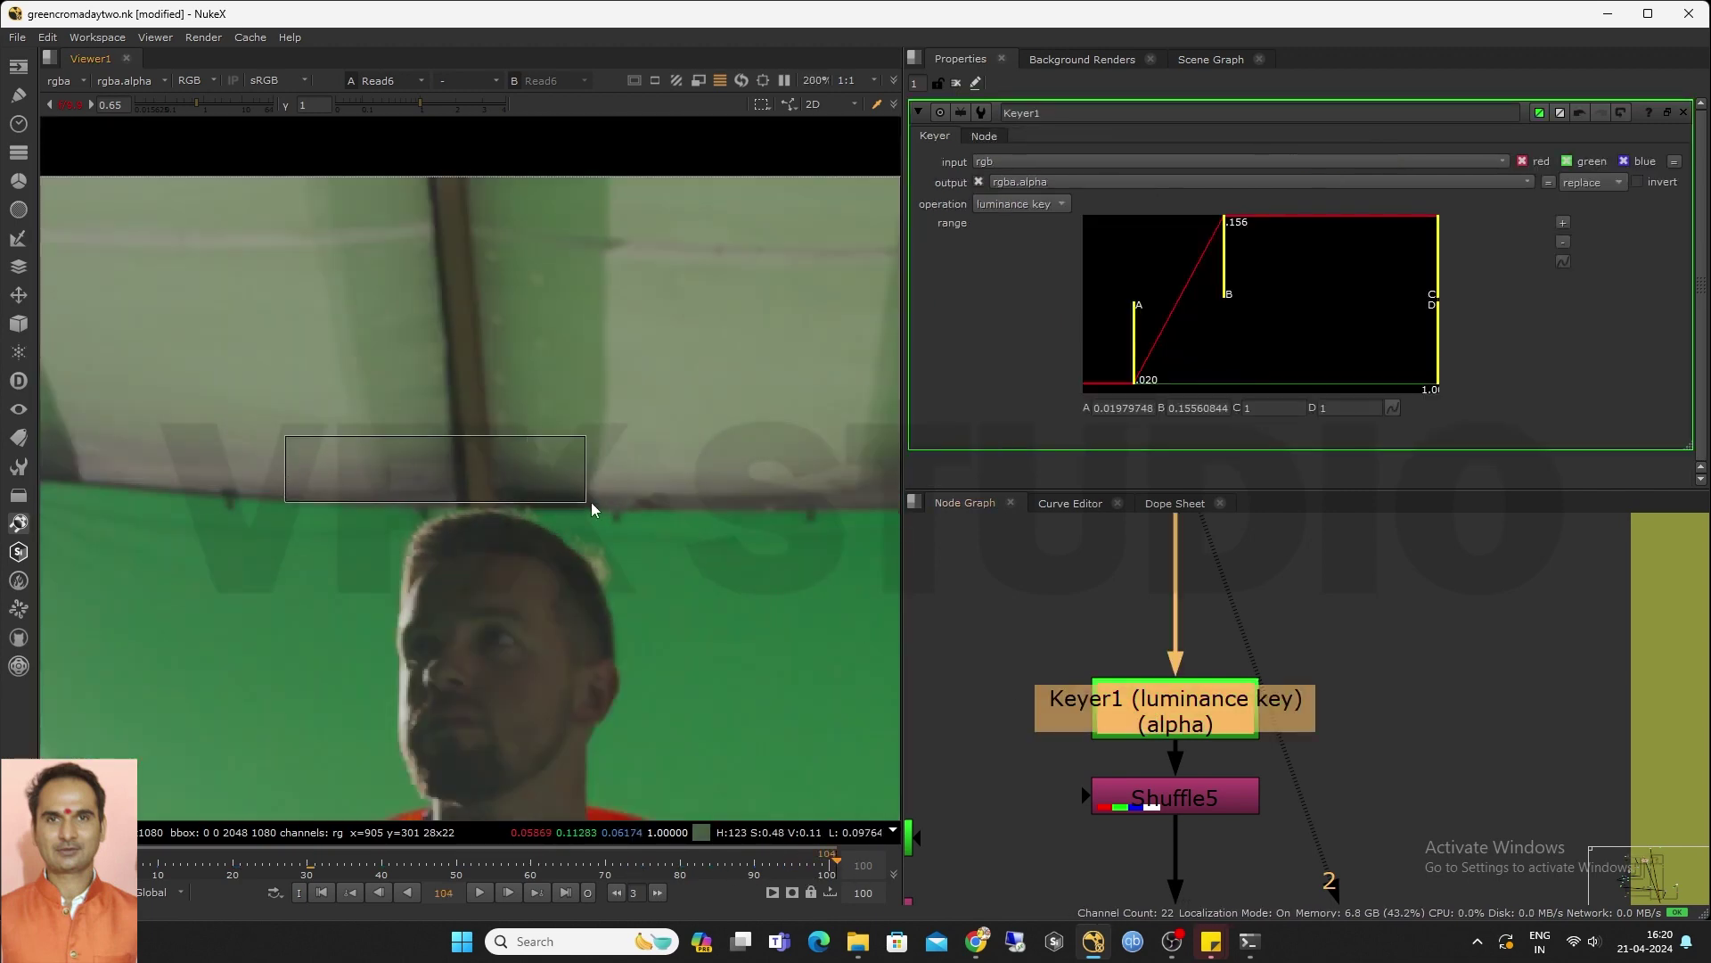
pyautogui.press('1')
pyautogui.press('a')
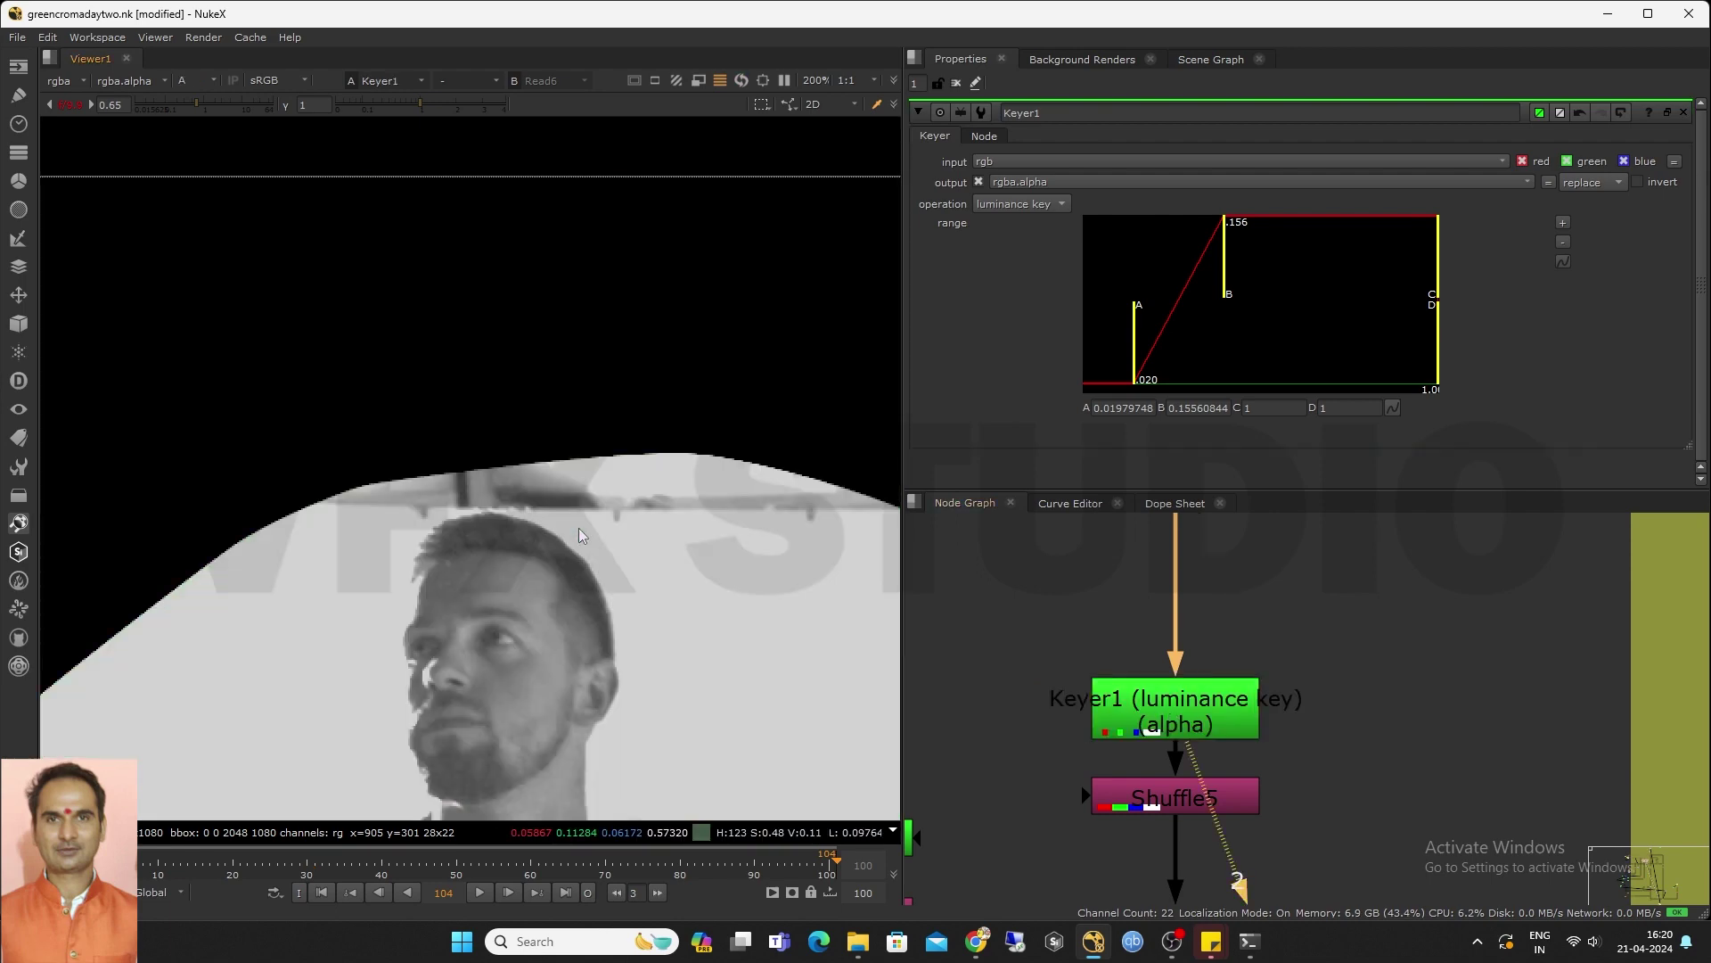
pyautogui.scroll(-3, 936, 659)
pyautogui.scroll(2, 1016, 718)
# View Shuffle5 and Invert3, and examine the inverted luminance matte along the hair and ceiling edge
pyautogui.click(1066, 742)
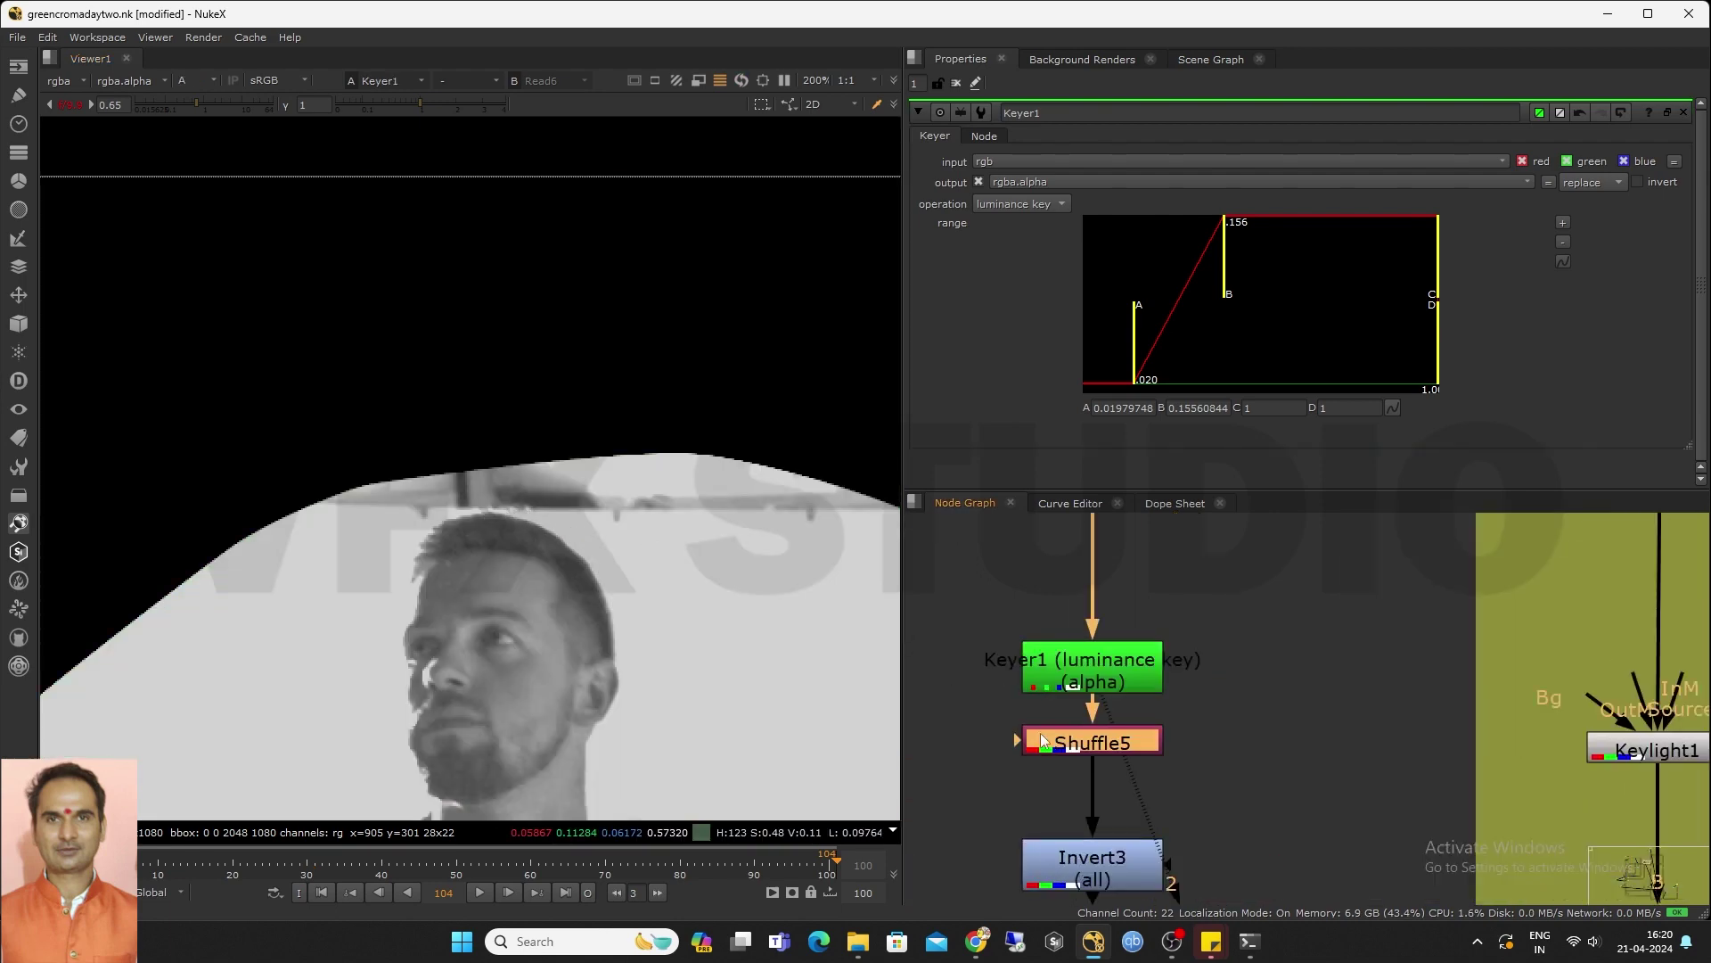
pyautogui.press('1')
pyautogui.moveTo(1066, 747); pyautogui.dragTo(1087, 637, button='middle')
pyautogui.click(1076, 759)
pyautogui.press('1')
pyautogui.scroll(3, 502, 524)
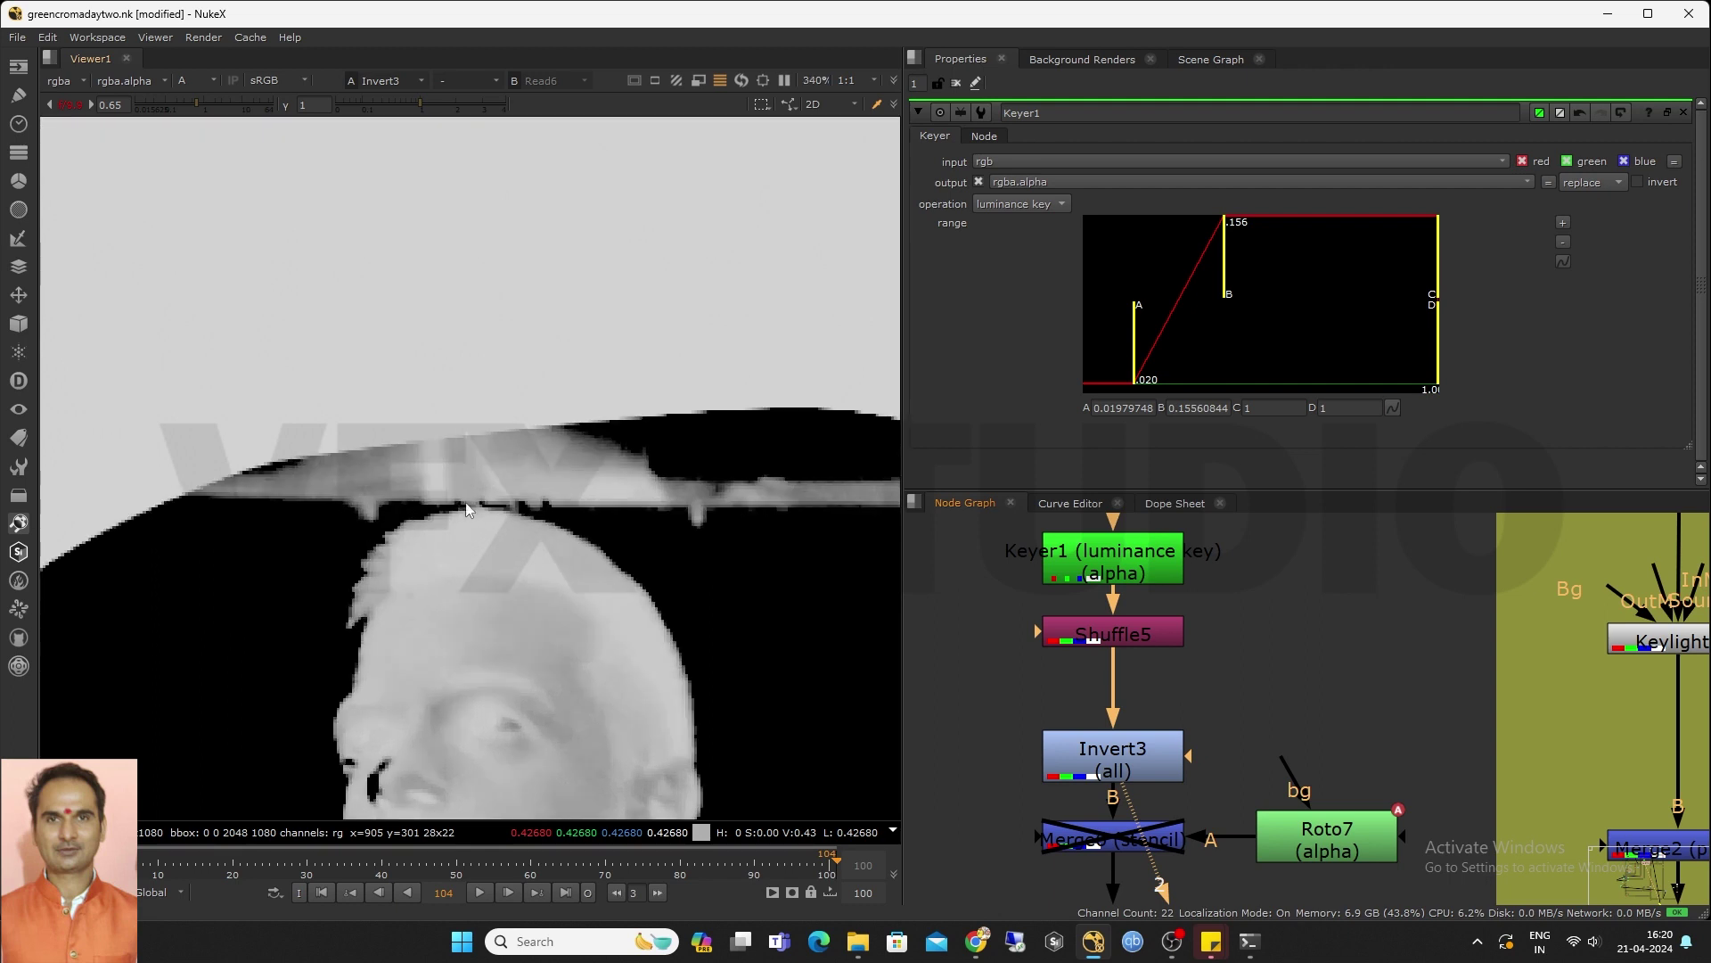
pyautogui.scroll(-3, 388, 479)
pyautogui.moveTo(228, 430); pyautogui.dragTo(566, 497)
pyautogui.scroll(-3, 1210, 724)
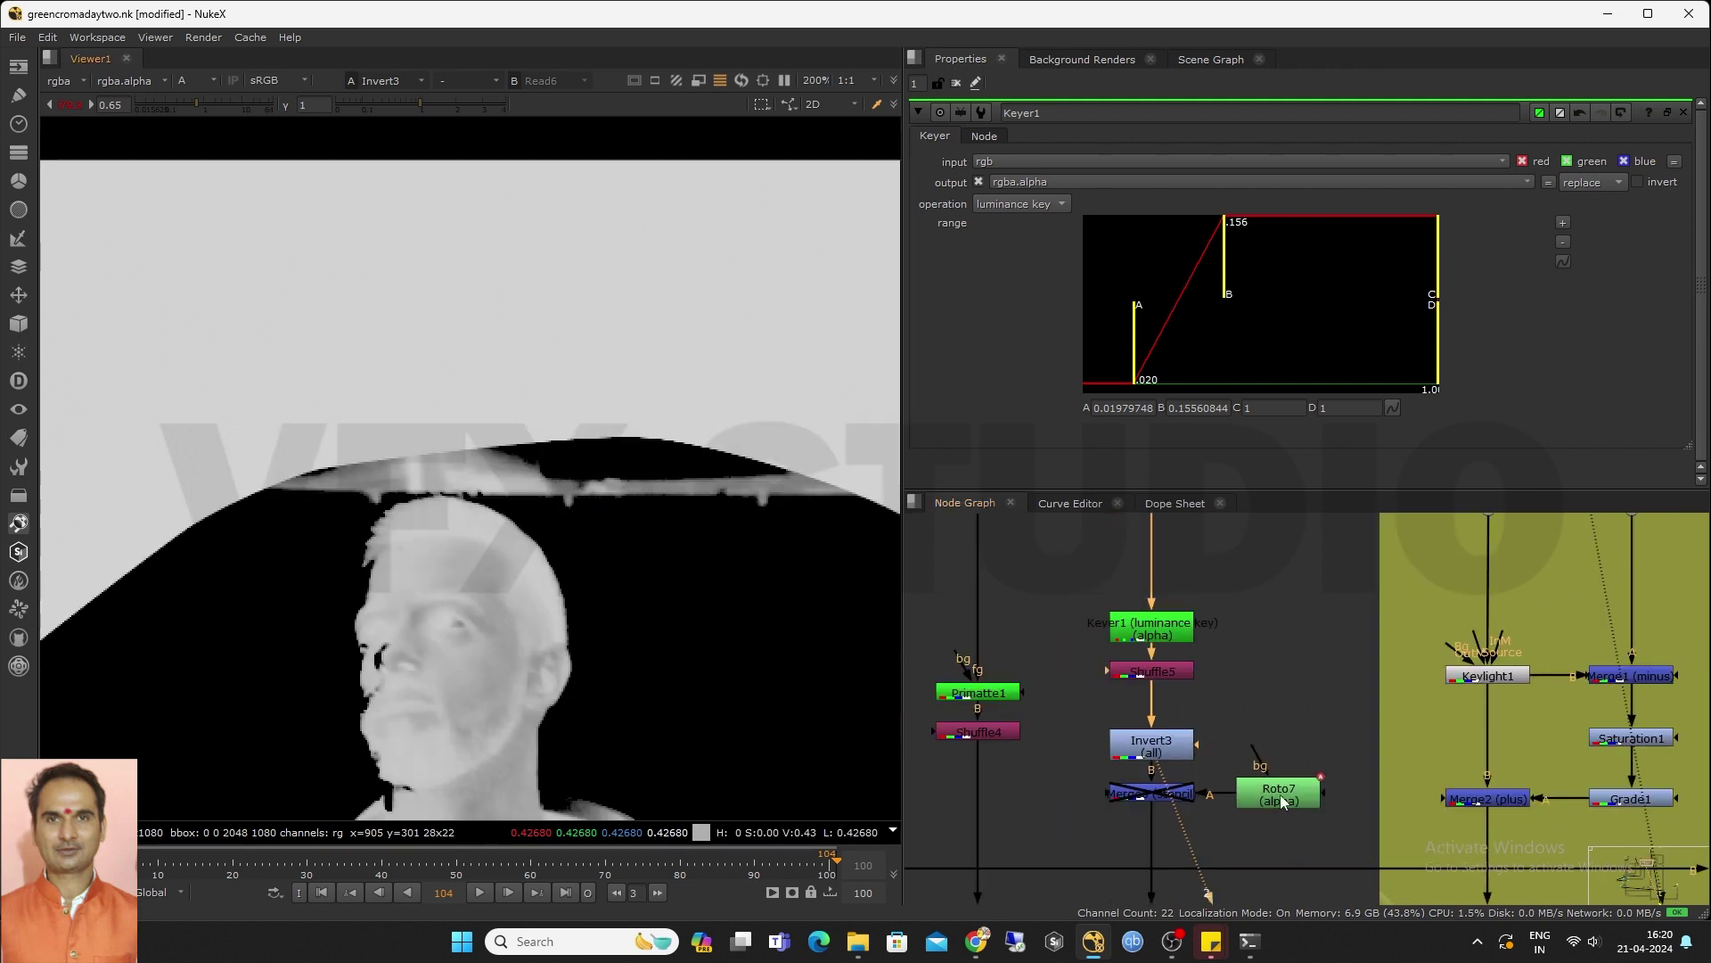
# Open Roto7 to examine its shape above the head, then open Roto8, the mask of Keymix2, over the hair
pyautogui.doubleClick(1280, 796)
pyautogui.scroll(-5, 1186, 777)
pyautogui.scroll(3, 1259, 666)
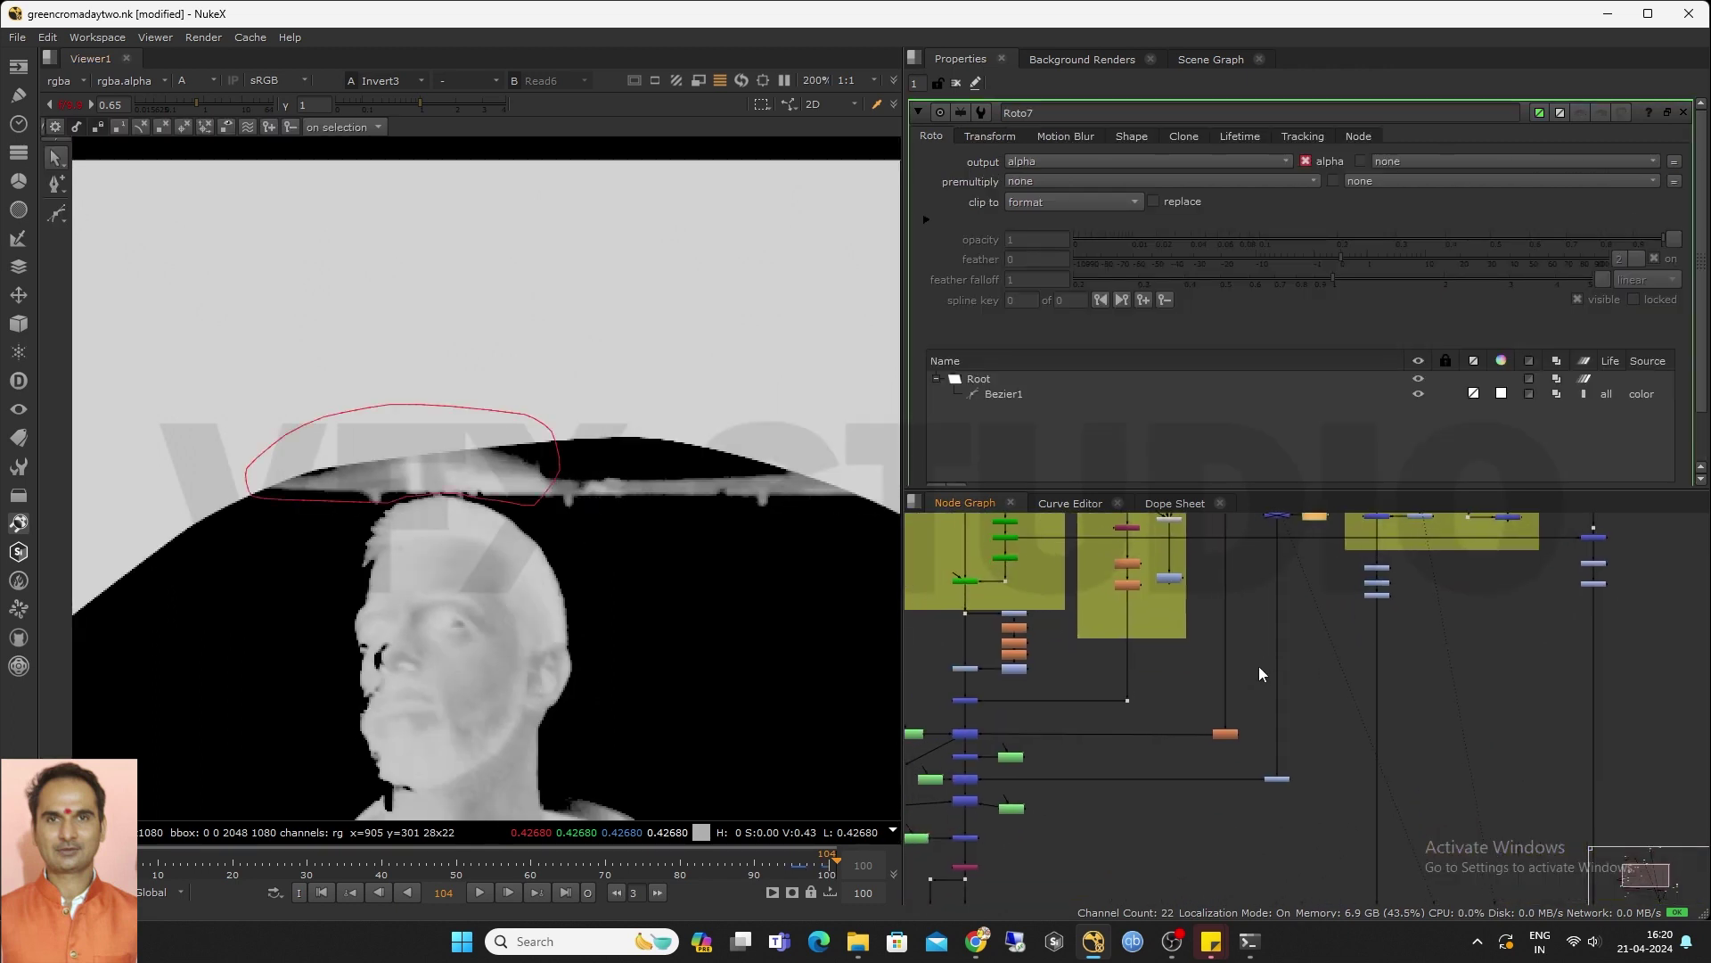
pyautogui.scroll(3, 1158, 753)
pyautogui.doubleClick(1072, 762)
pyautogui.doubleClick(1002, 763)
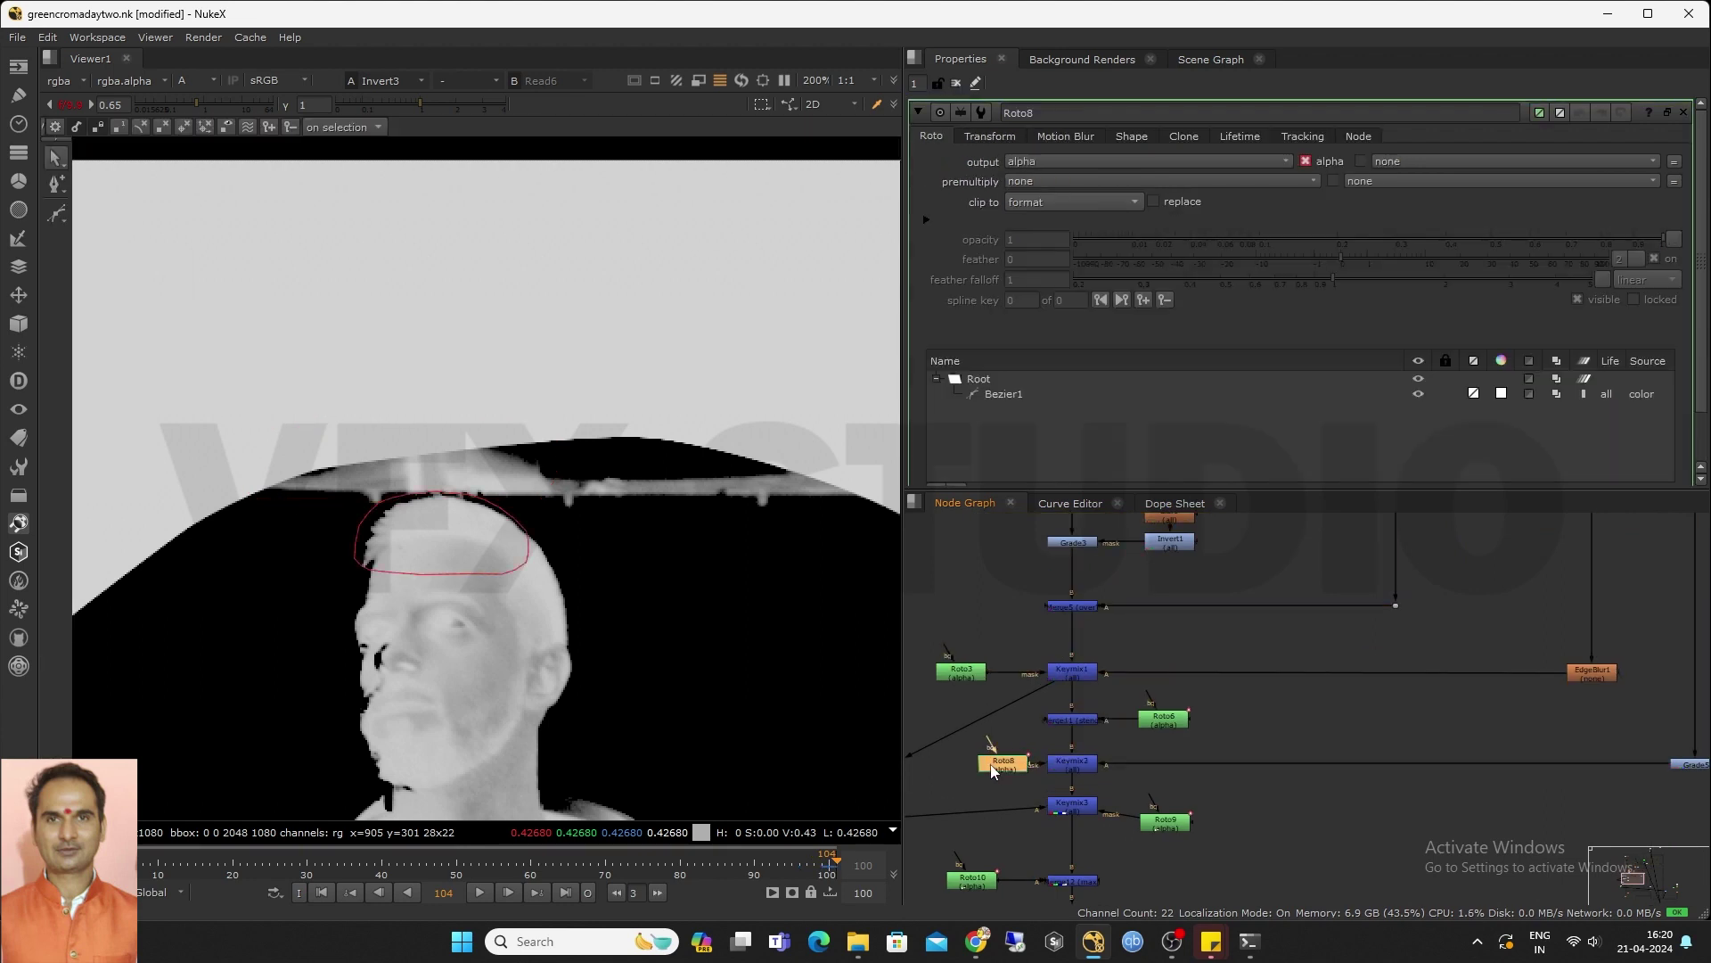
pyautogui.scroll(4, 393, 538)
pyautogui.scroll(-2, 1149, 719)
# Compare the mattes of Merge11 and Keymix2, and select the Roto8 points along the front of the hair
pyautogui.click(1094, 721)
pyautogui.press('1')
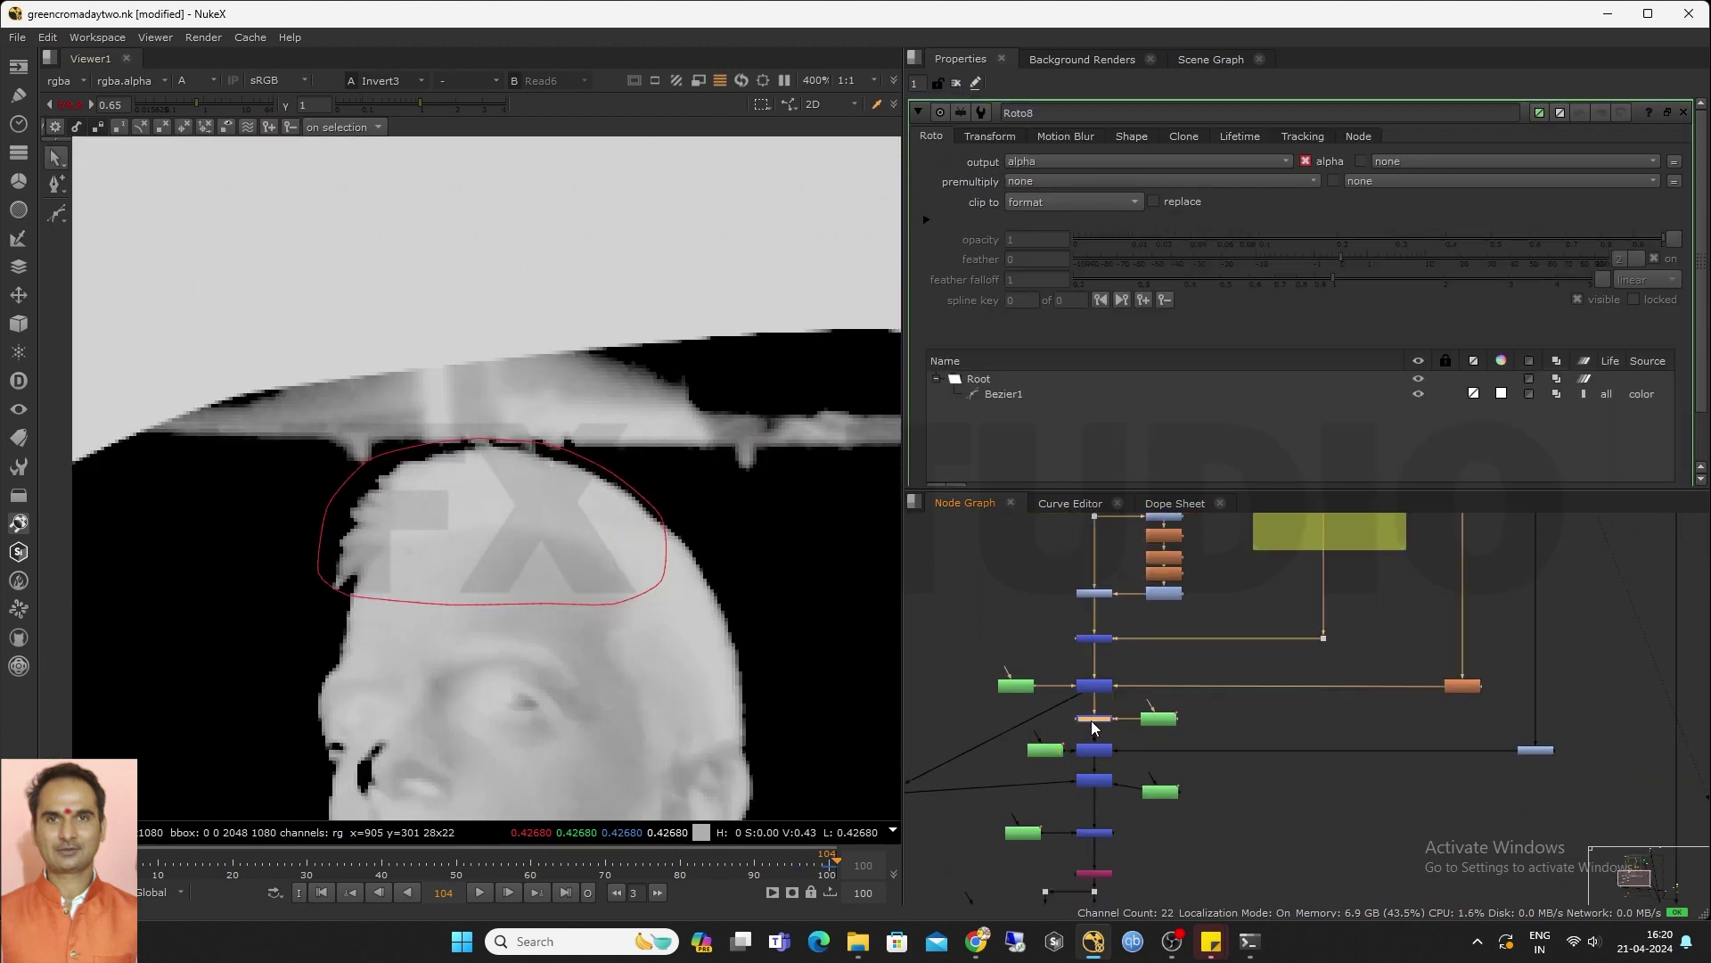
pyautogui.scroll(3, 1105, 762)
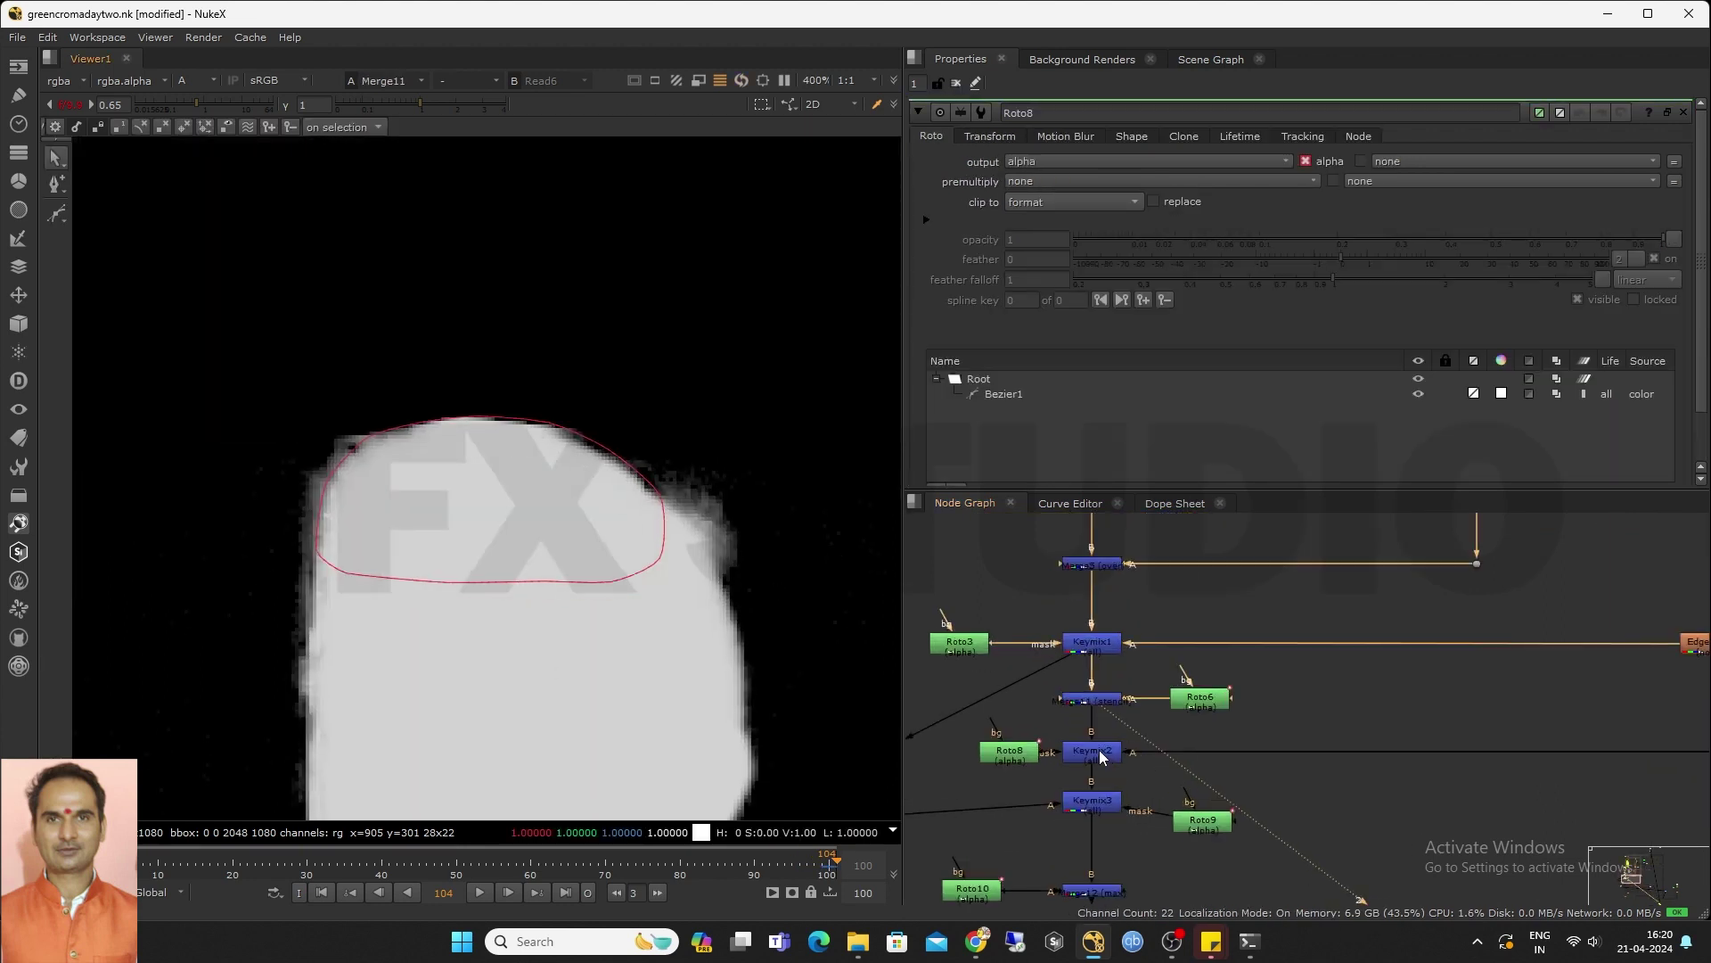
pyautogui.click(1092, 753)
pyautogui.press('1')
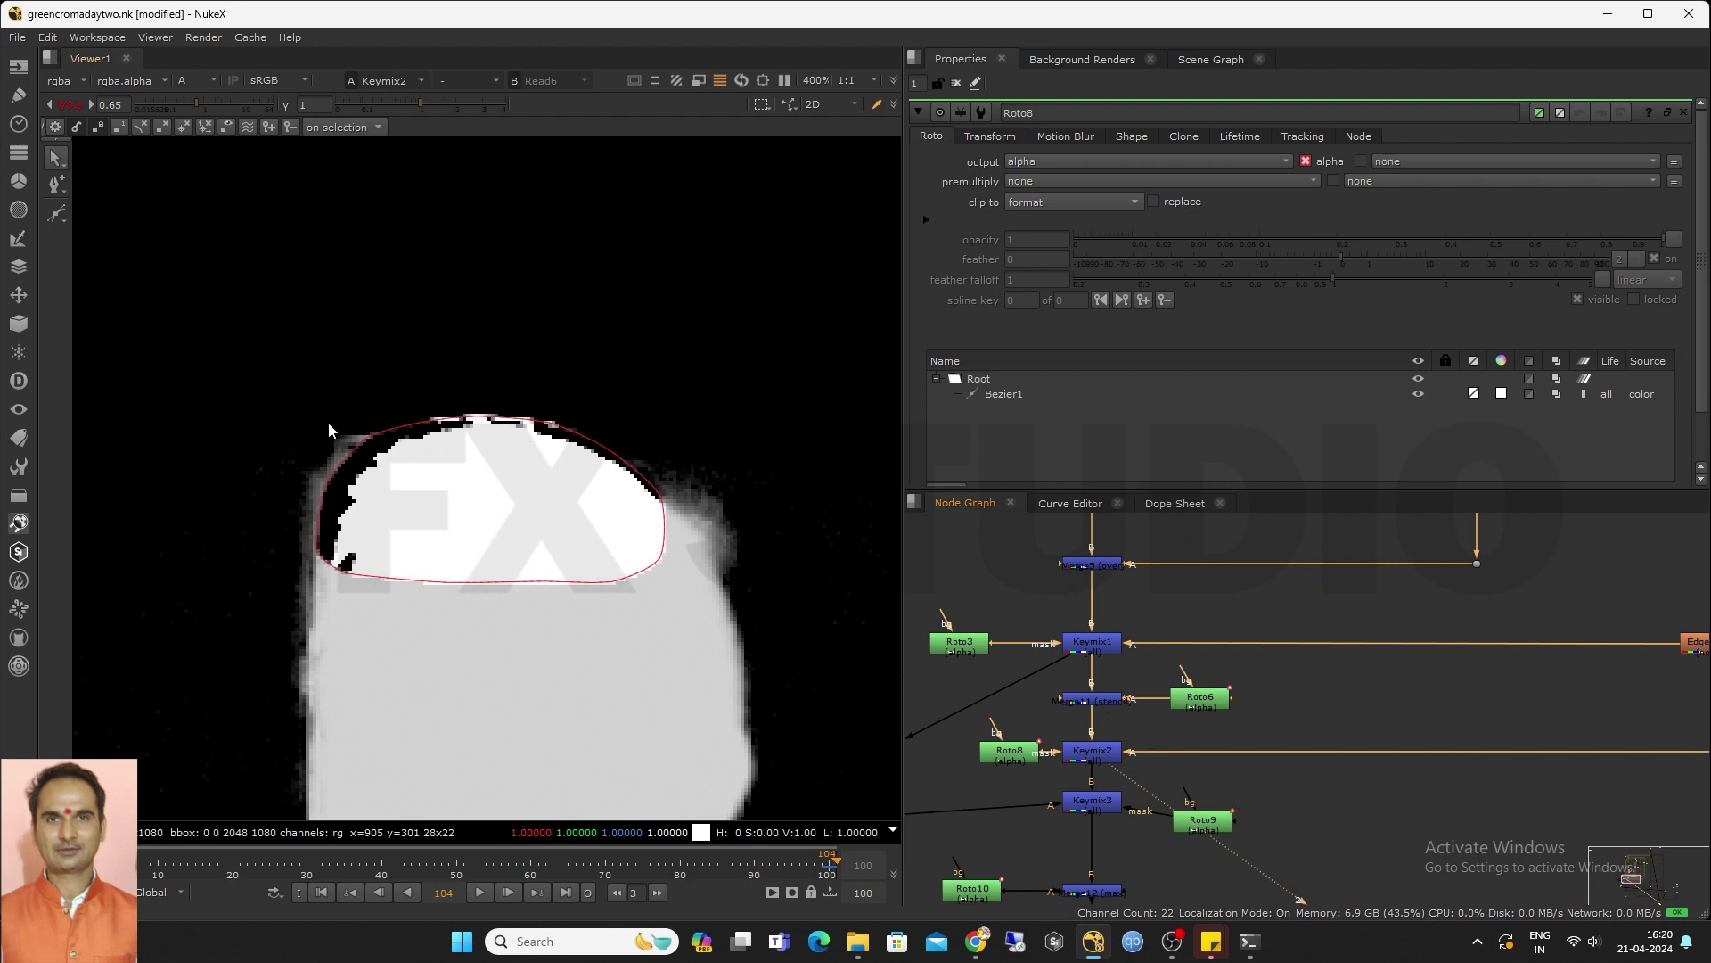
pyautogui.moveTo(252, 393); pyautogui.dragTo(394, 583)
pyautogui.scroll(-2, 950, 681)
# Shift the dot linking Keymix1 to Keymix3 slightly and display Keymix3's matte over the hair
pyautogui.moveTo(950, 681); pyautogui.dragTo(1145, 636, button='middle')
pyautogui.scroll(1, 1050, 708)
pyautogui.moveTo(979, 736); pyautogui.dragTo(1030, 729)
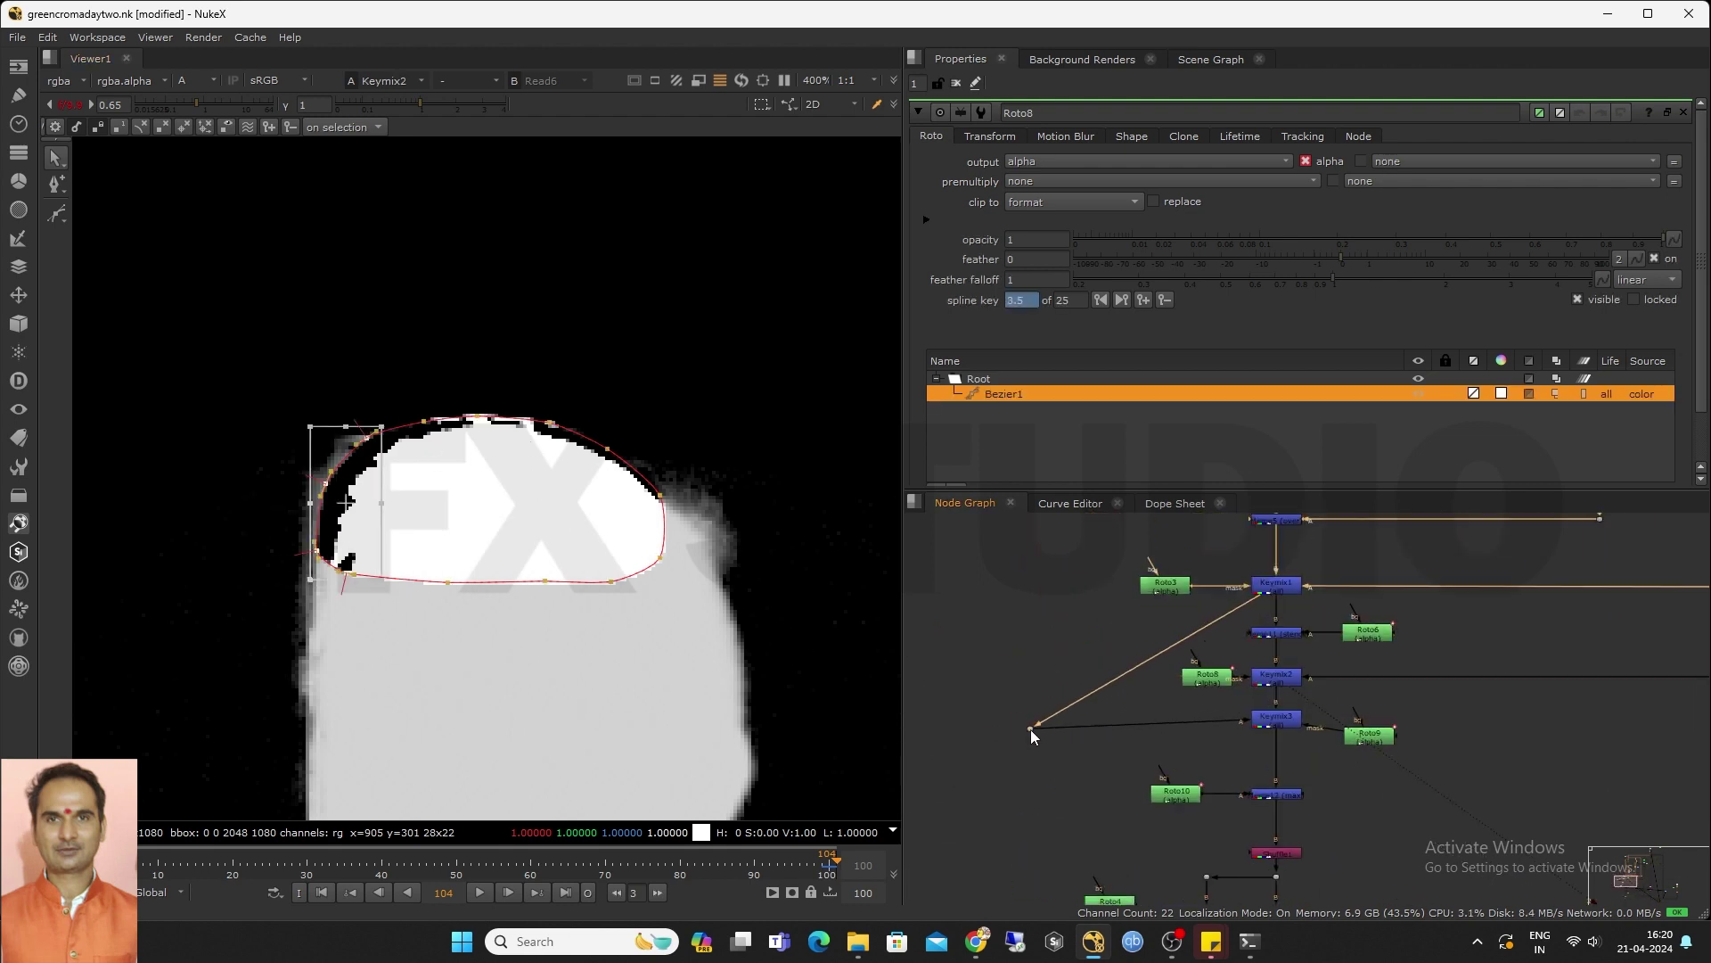
pyautogui.scroll(2, 1337, 584)
pyautogui.click(1264, 807)
pyautogui.press('1')
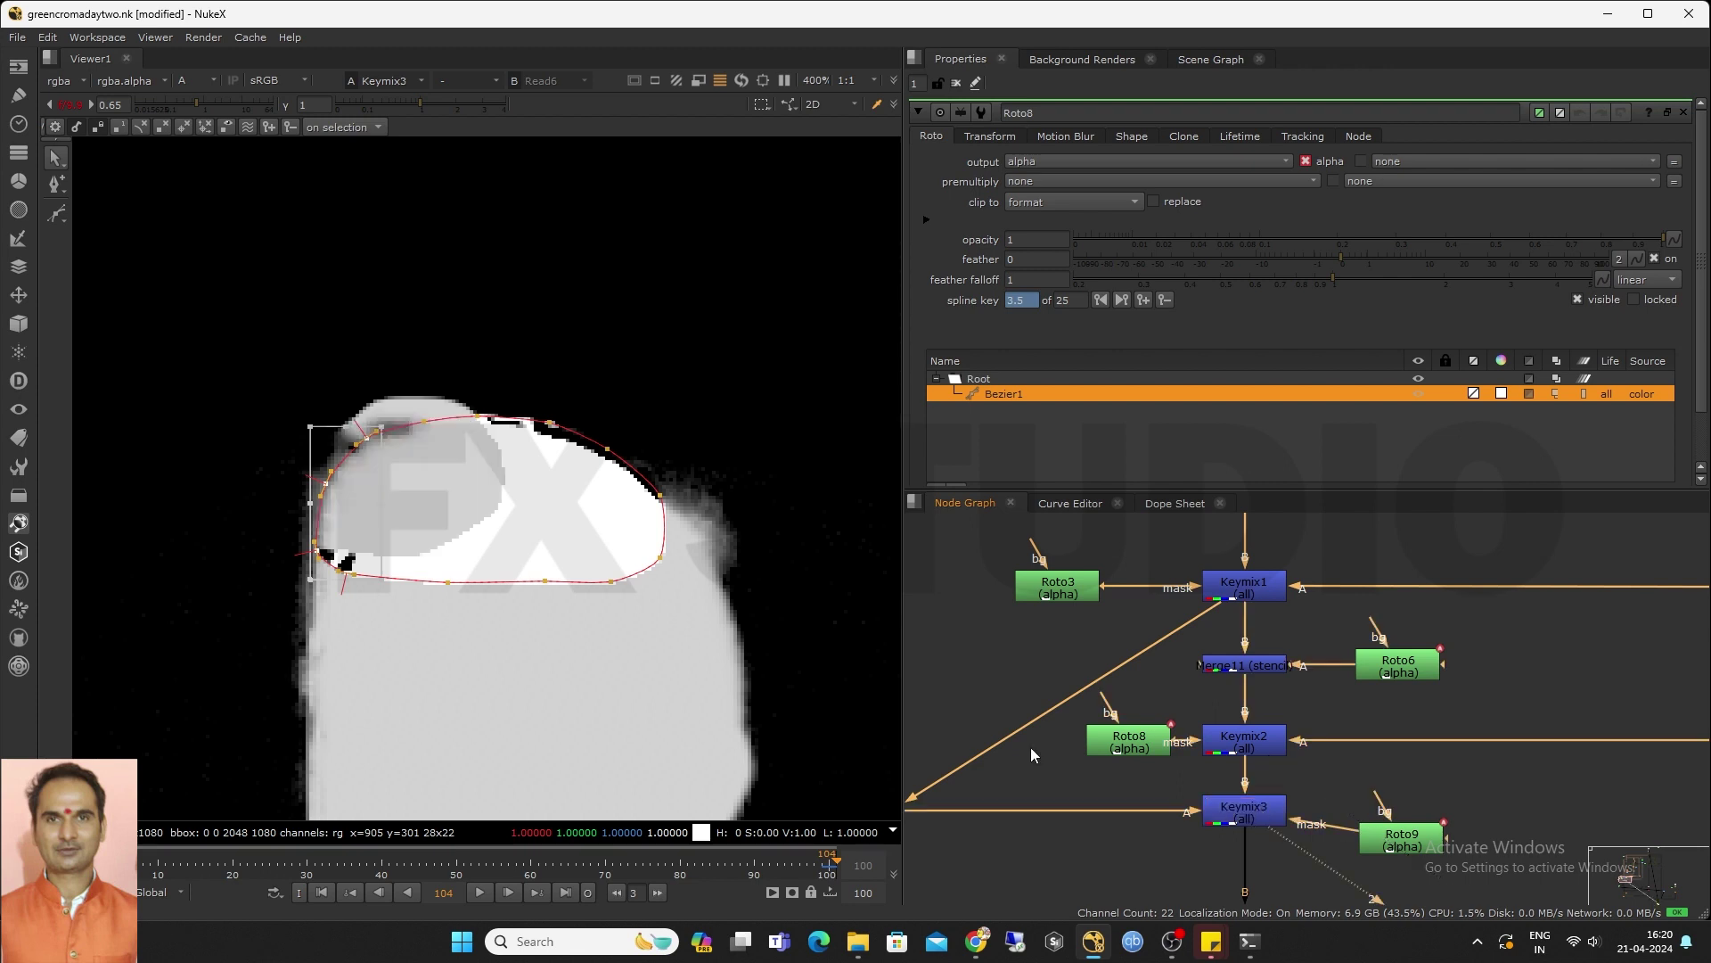
# Reposition Roto9, the mask of Keymix3, slightly and close all open node properties
pyautogui.moveTo(1397, 847); pyautogui.dragTo(1412, 832)
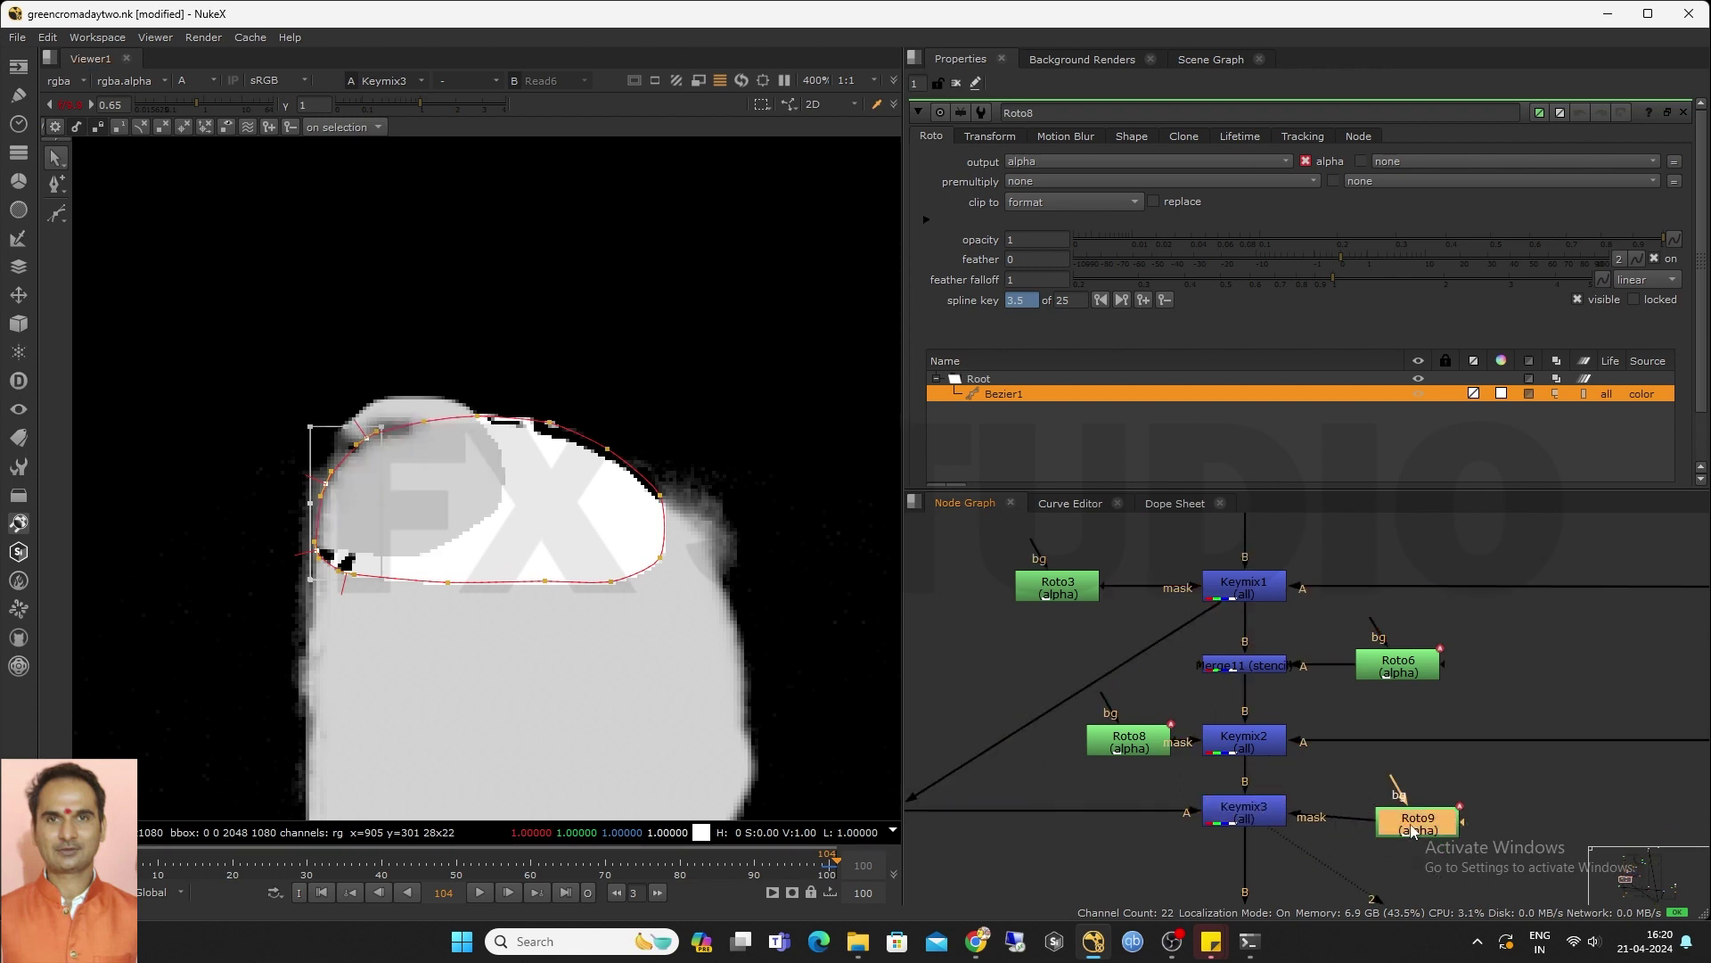
pyautogui.click(954, 83)
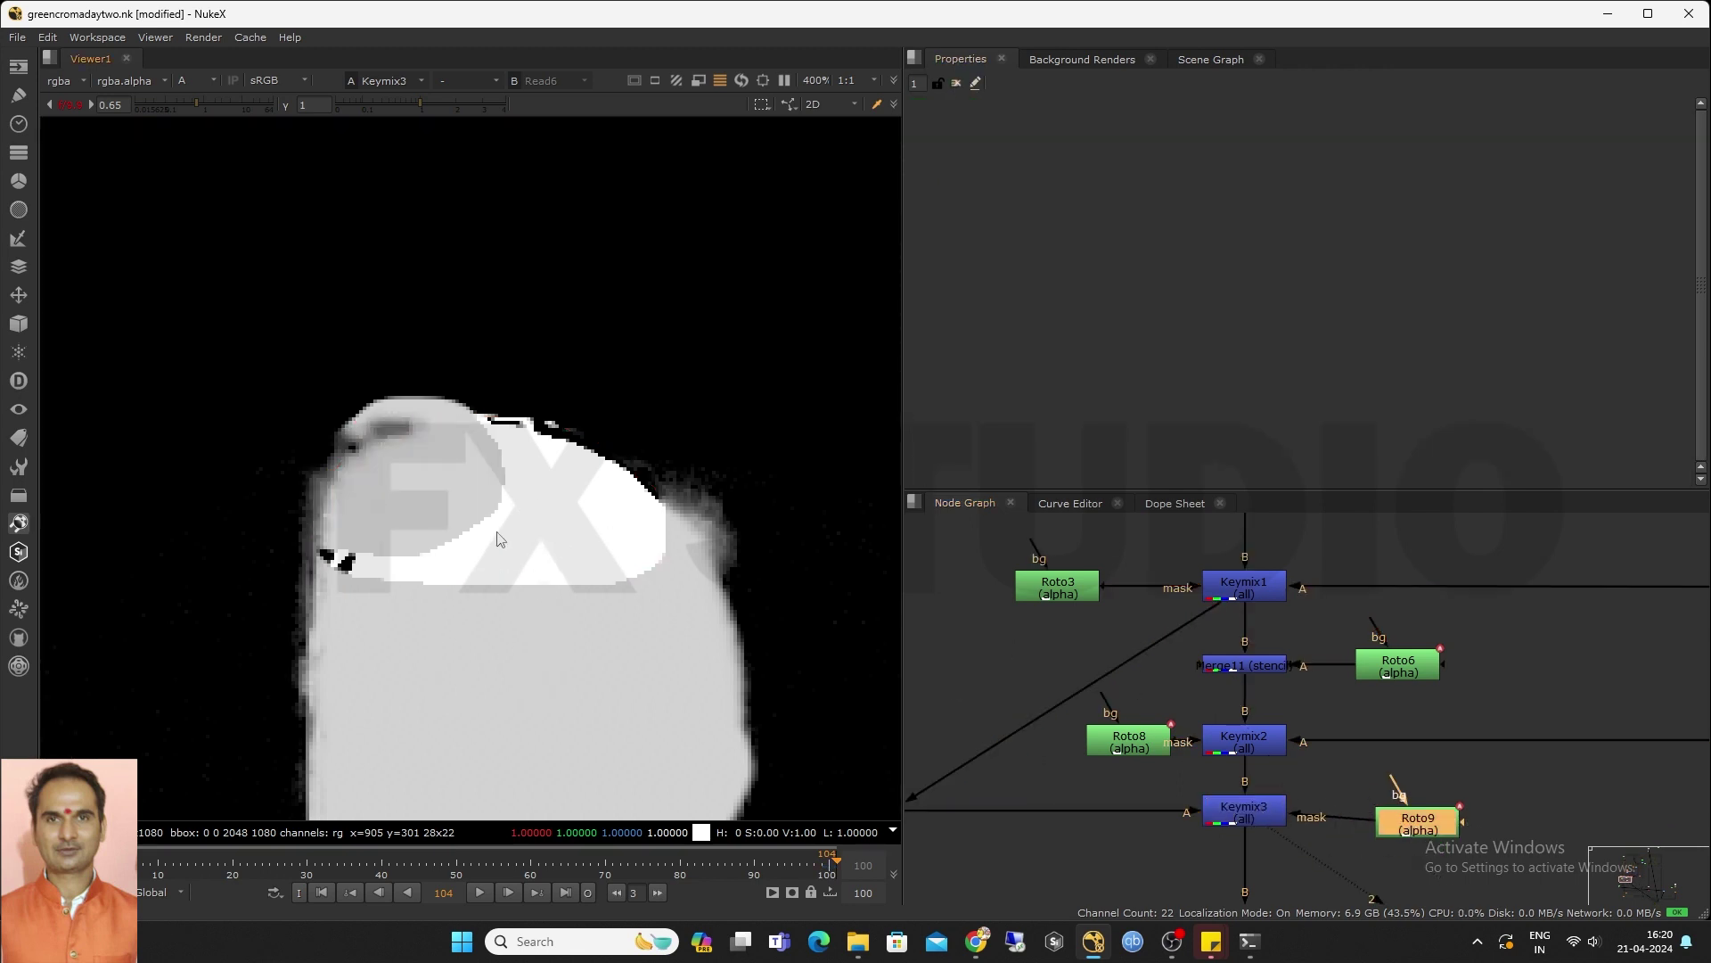
pyautogui.scroll(-2, 1257, 802)
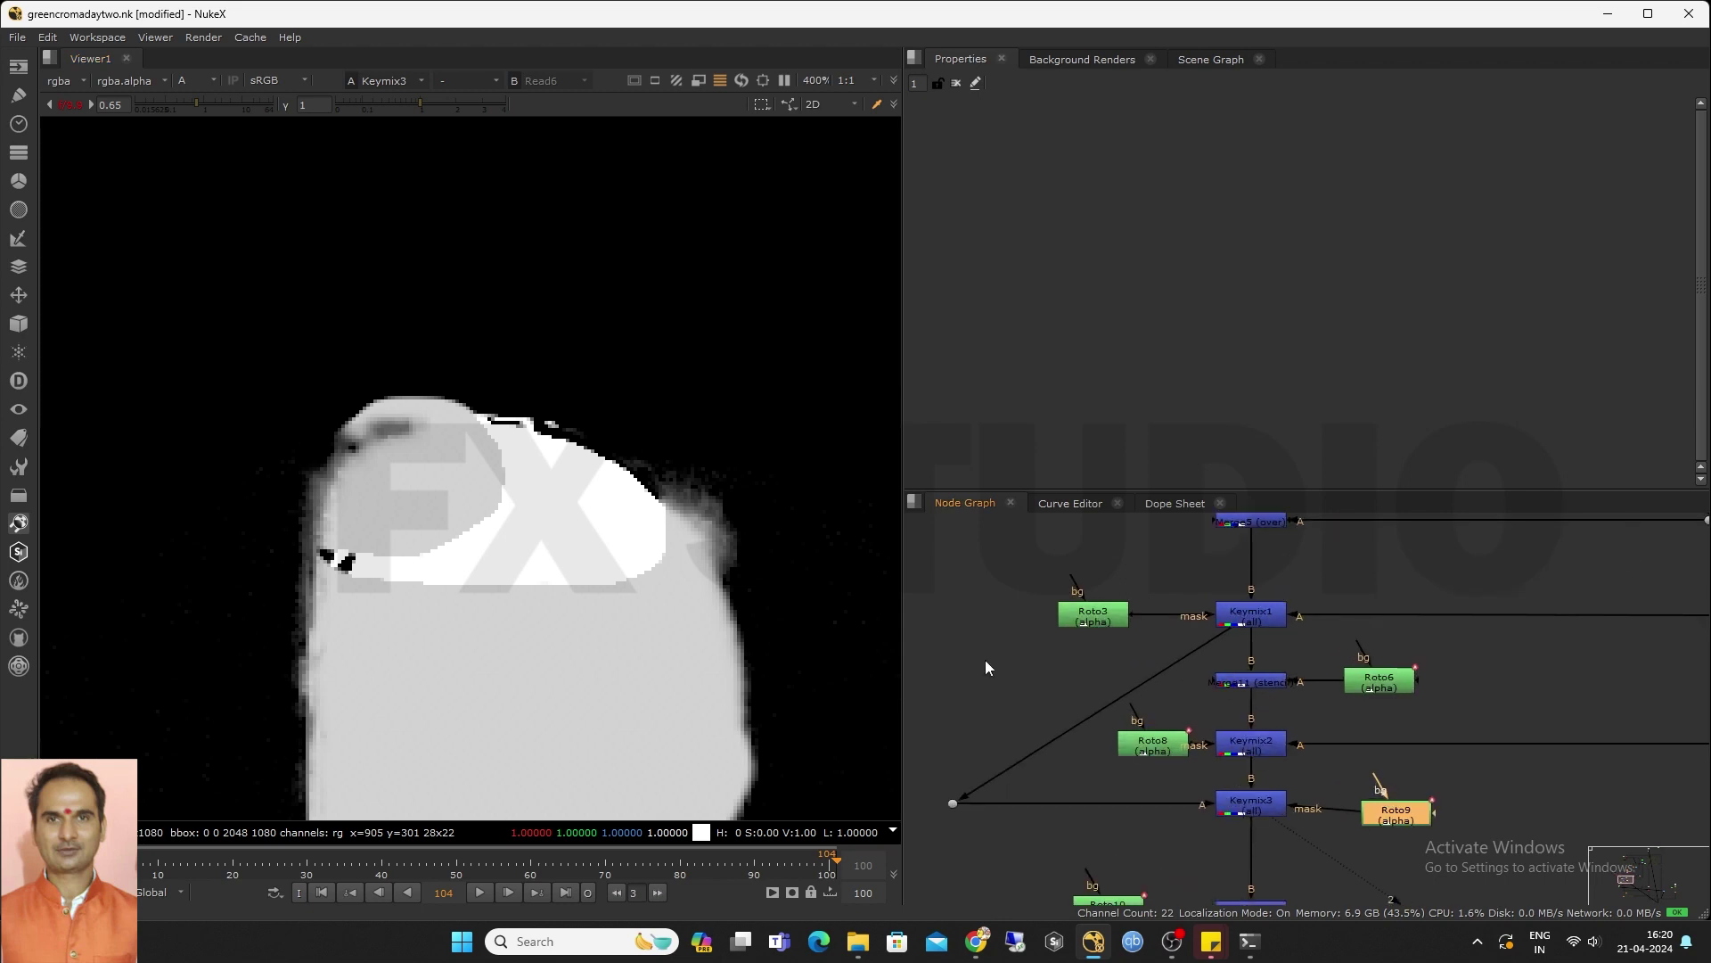
pyautogui.press('m')
pyautogui.click(1044, 162)
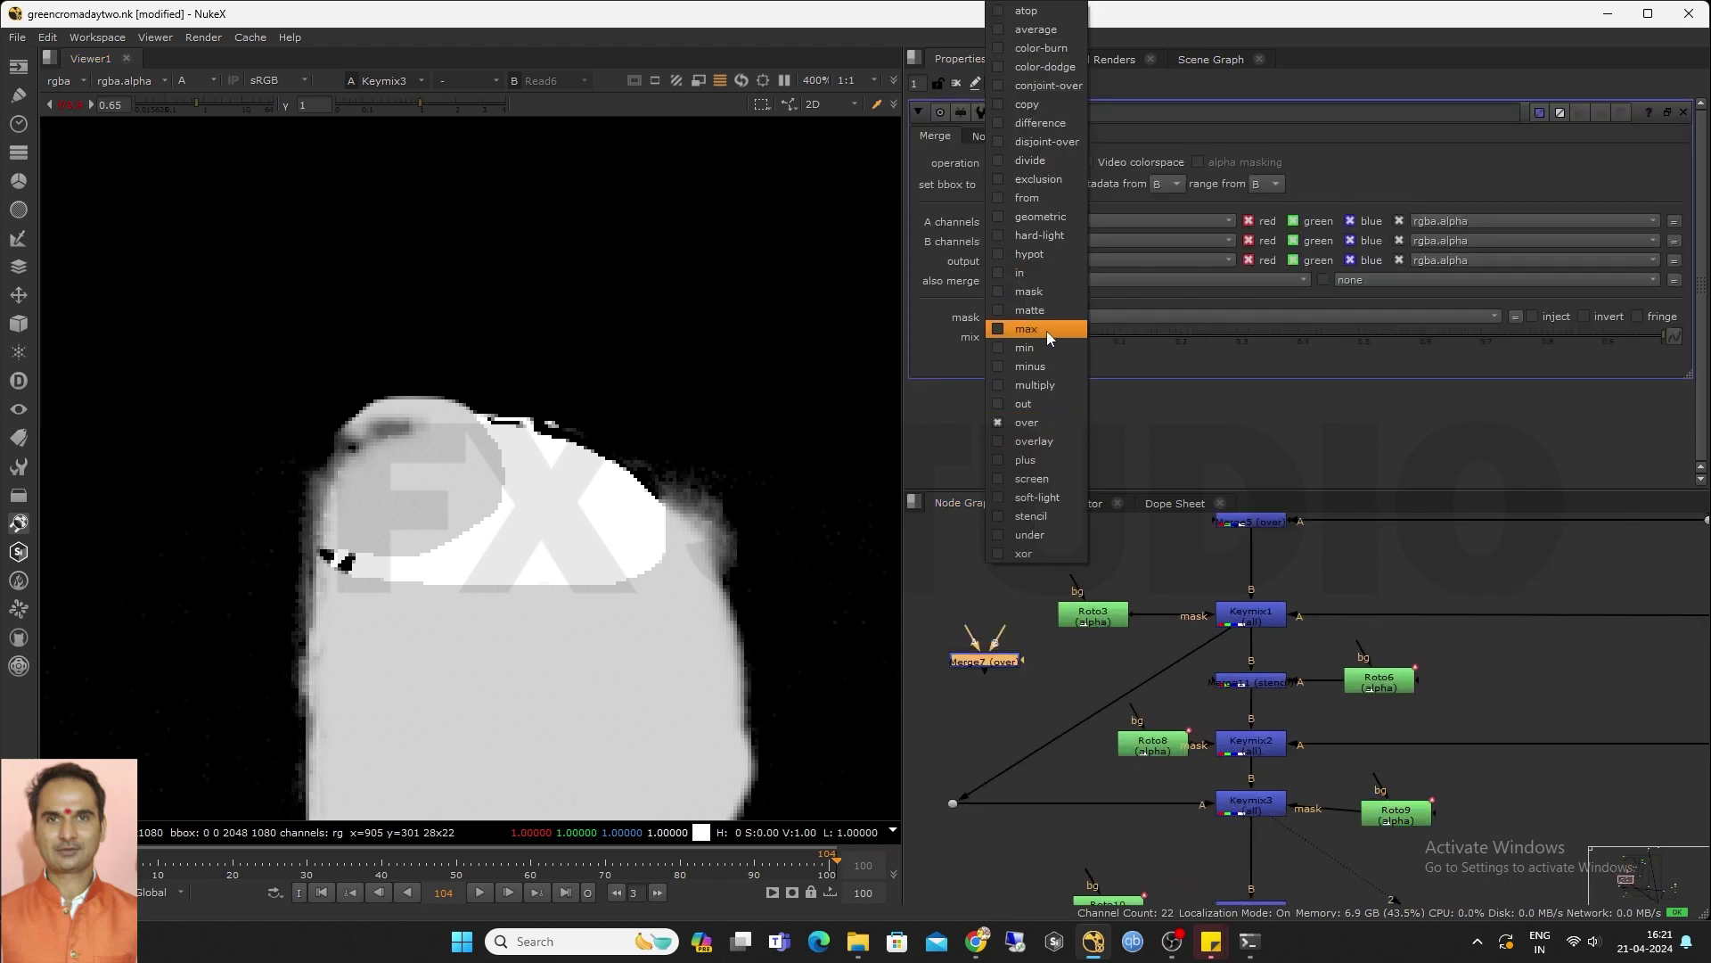
pyautogui.click(1007, 728)
pyautogui.press('Delete')
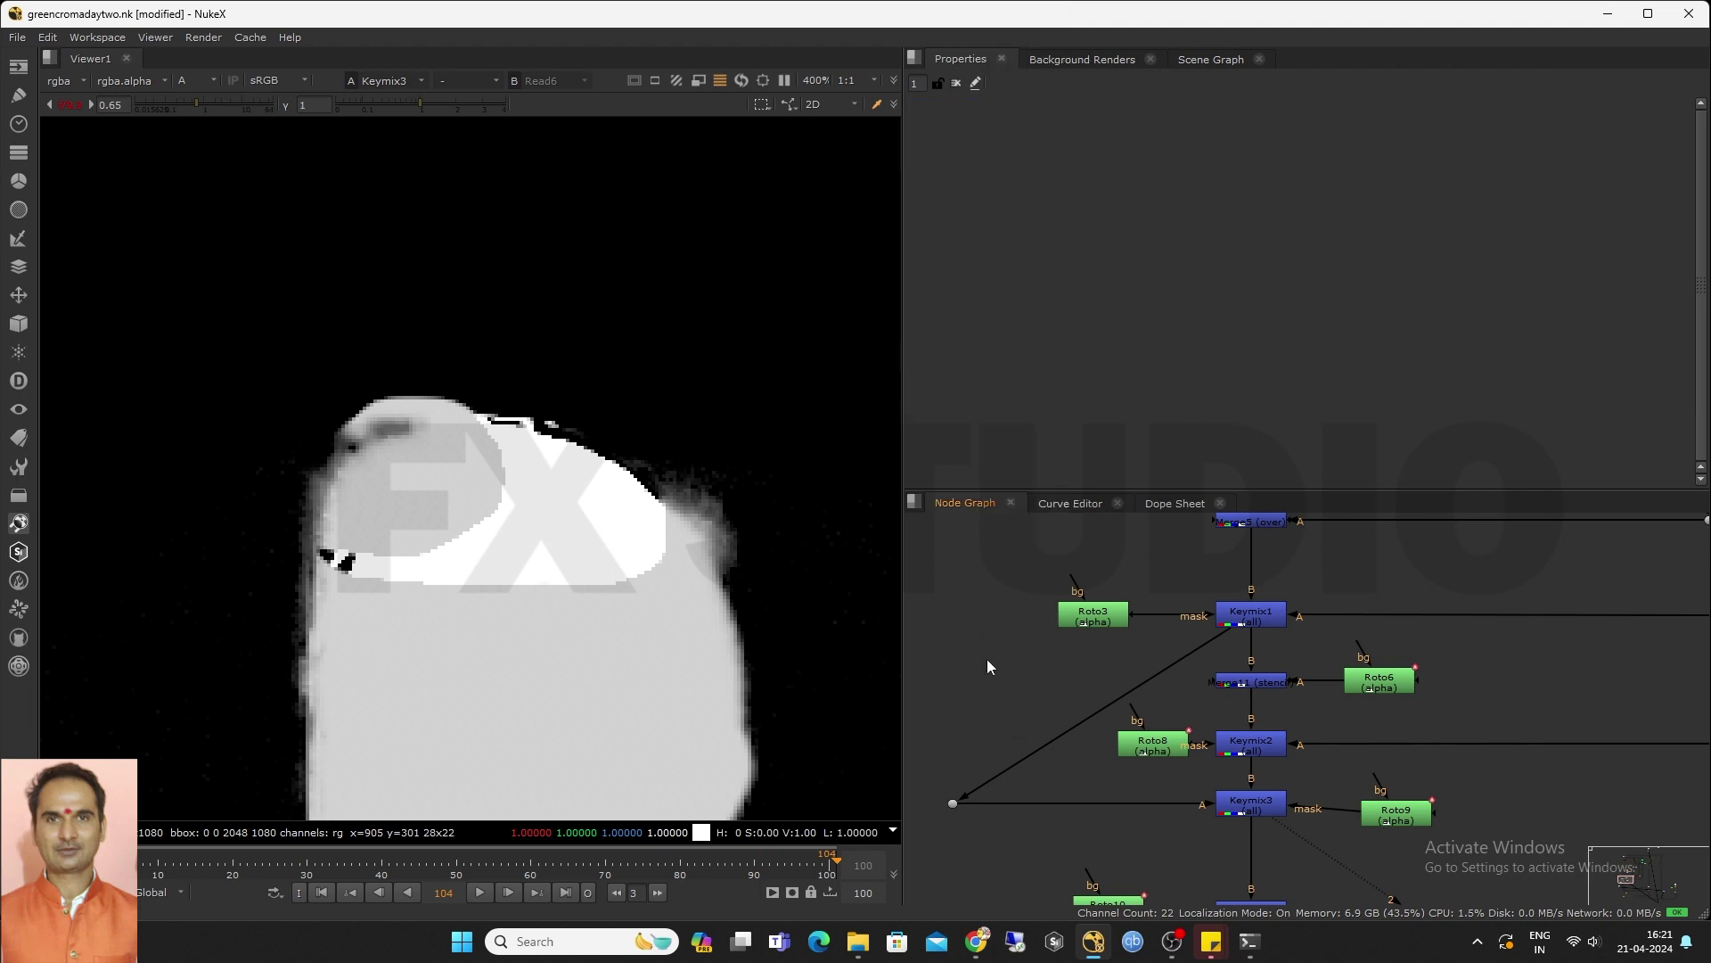
# Open Roto10, which feeds the merge below Keymix3, and examine its shapes in relation to the full matte
pyautogui.scroll(-5, 988, 659)
pyautogui.scroll(4, 1113, 724)
pyautogui.moveTo(1103, 726); pyautogui.dragTo(1150, 631, button='middle')
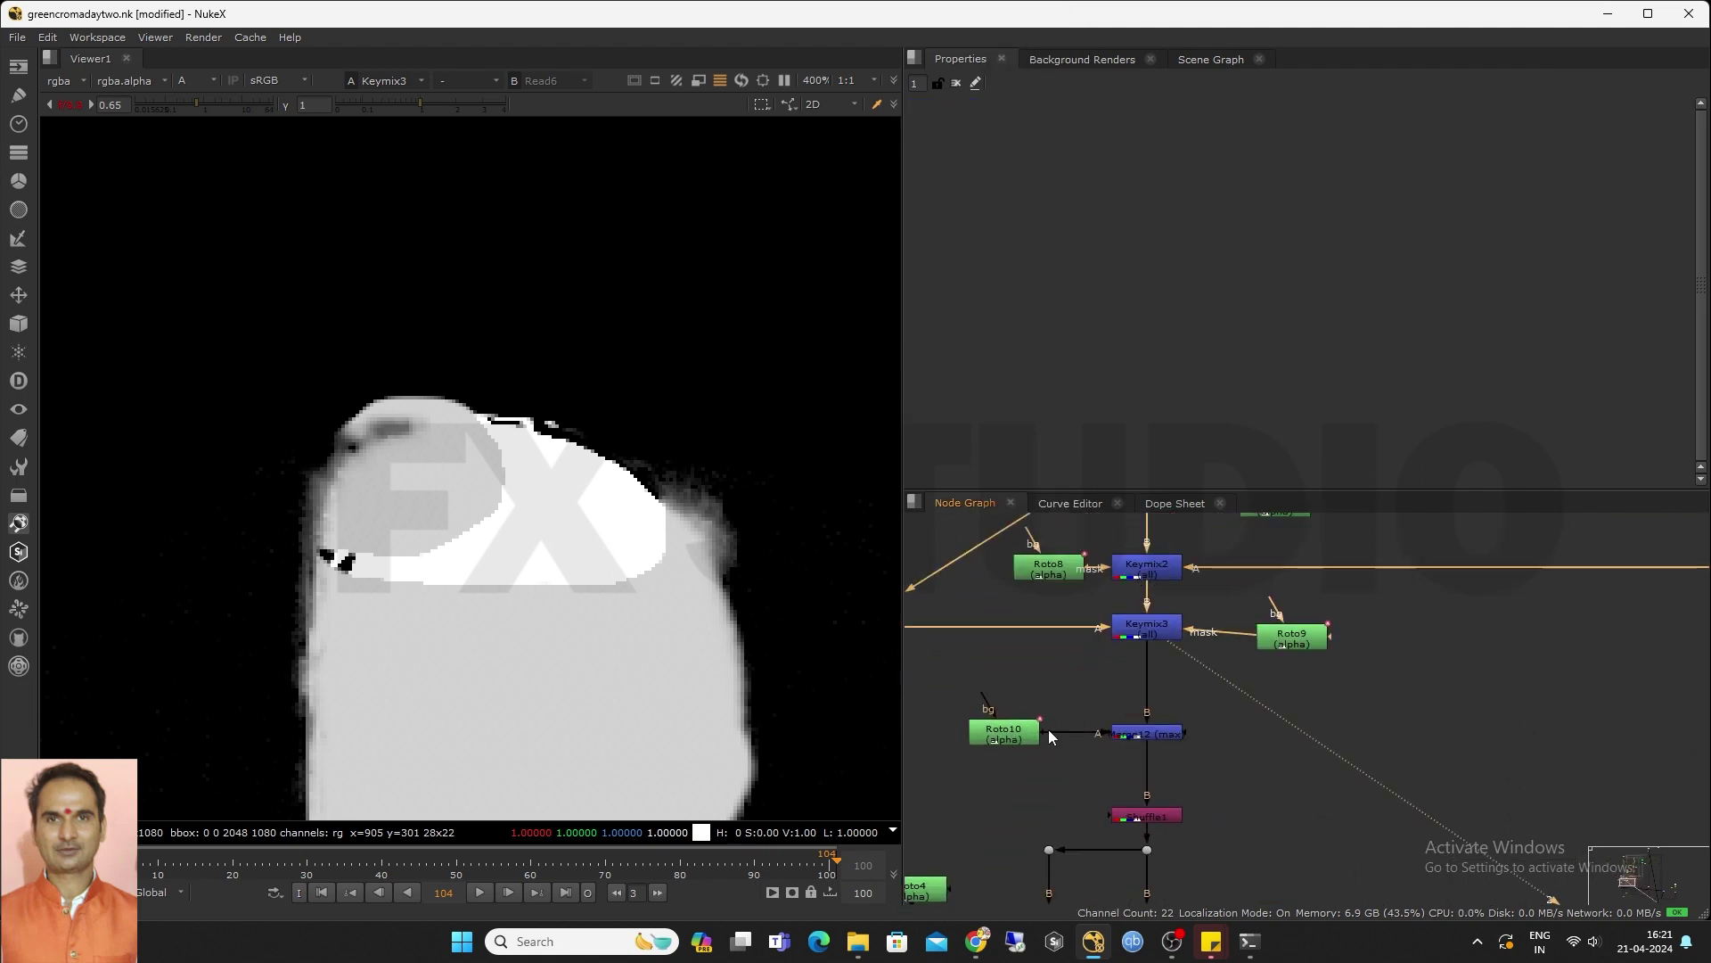
pyautogui.doubleClick(1000, 731)
pyautogui.scroll(-3, 526, 621)
pyautogui.scroll(-5, 563, 542)
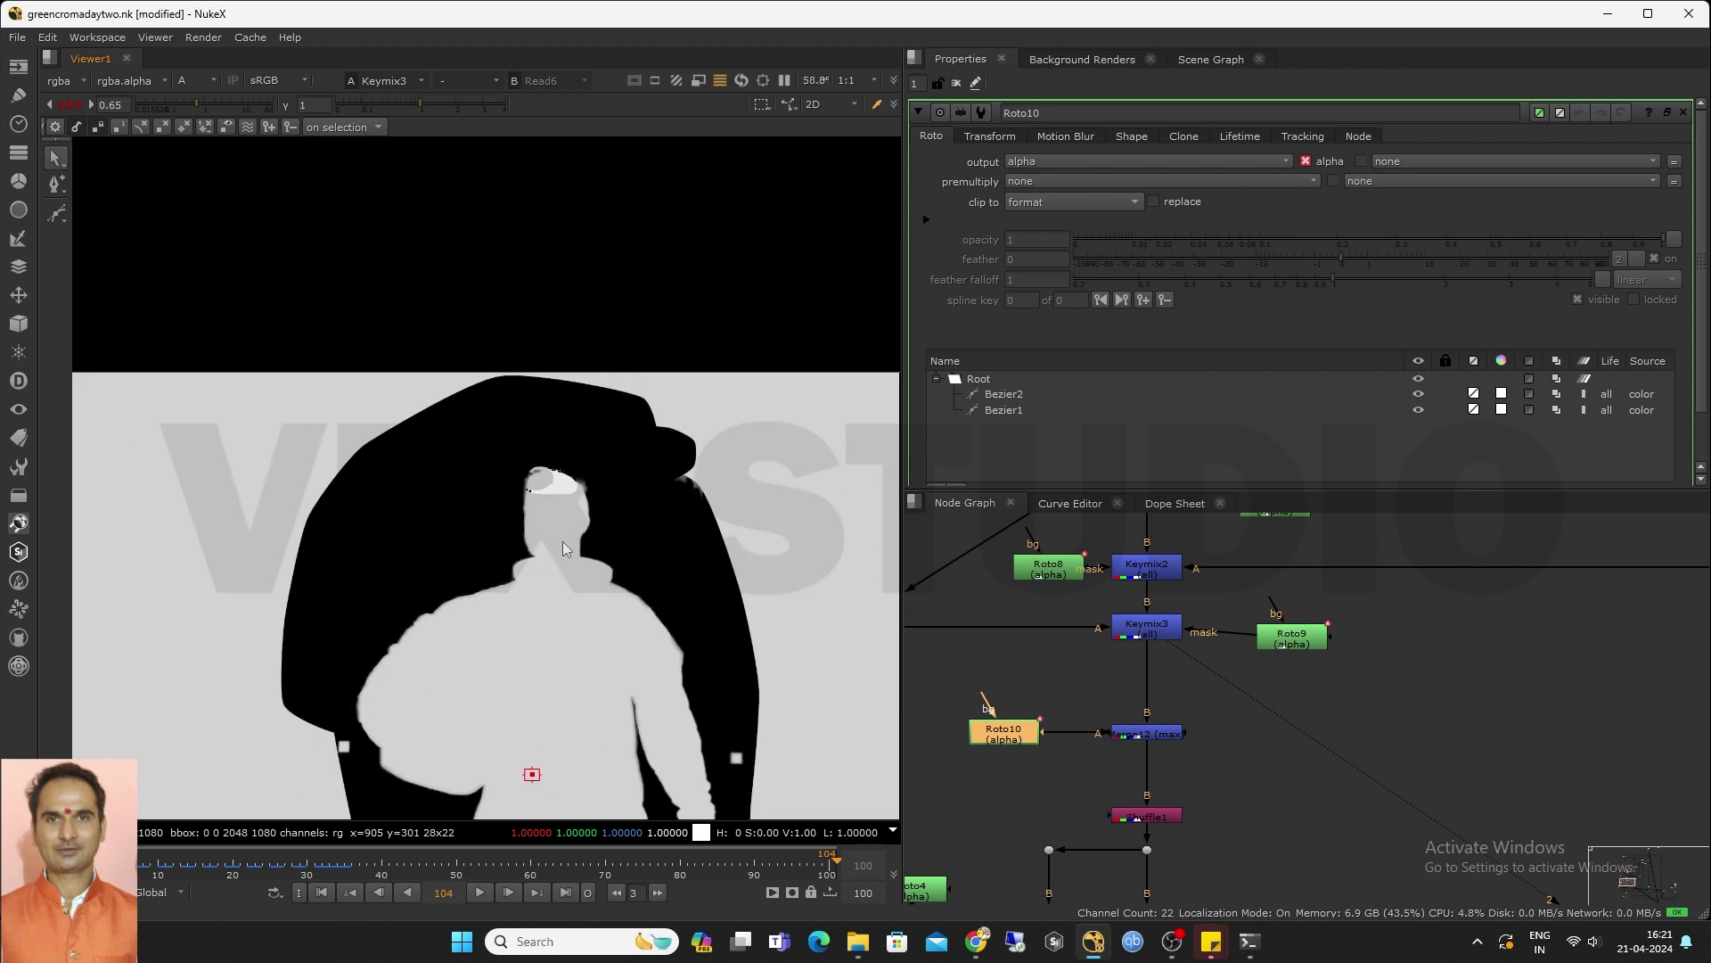
pyautogui.scroll(2, 610, 549)
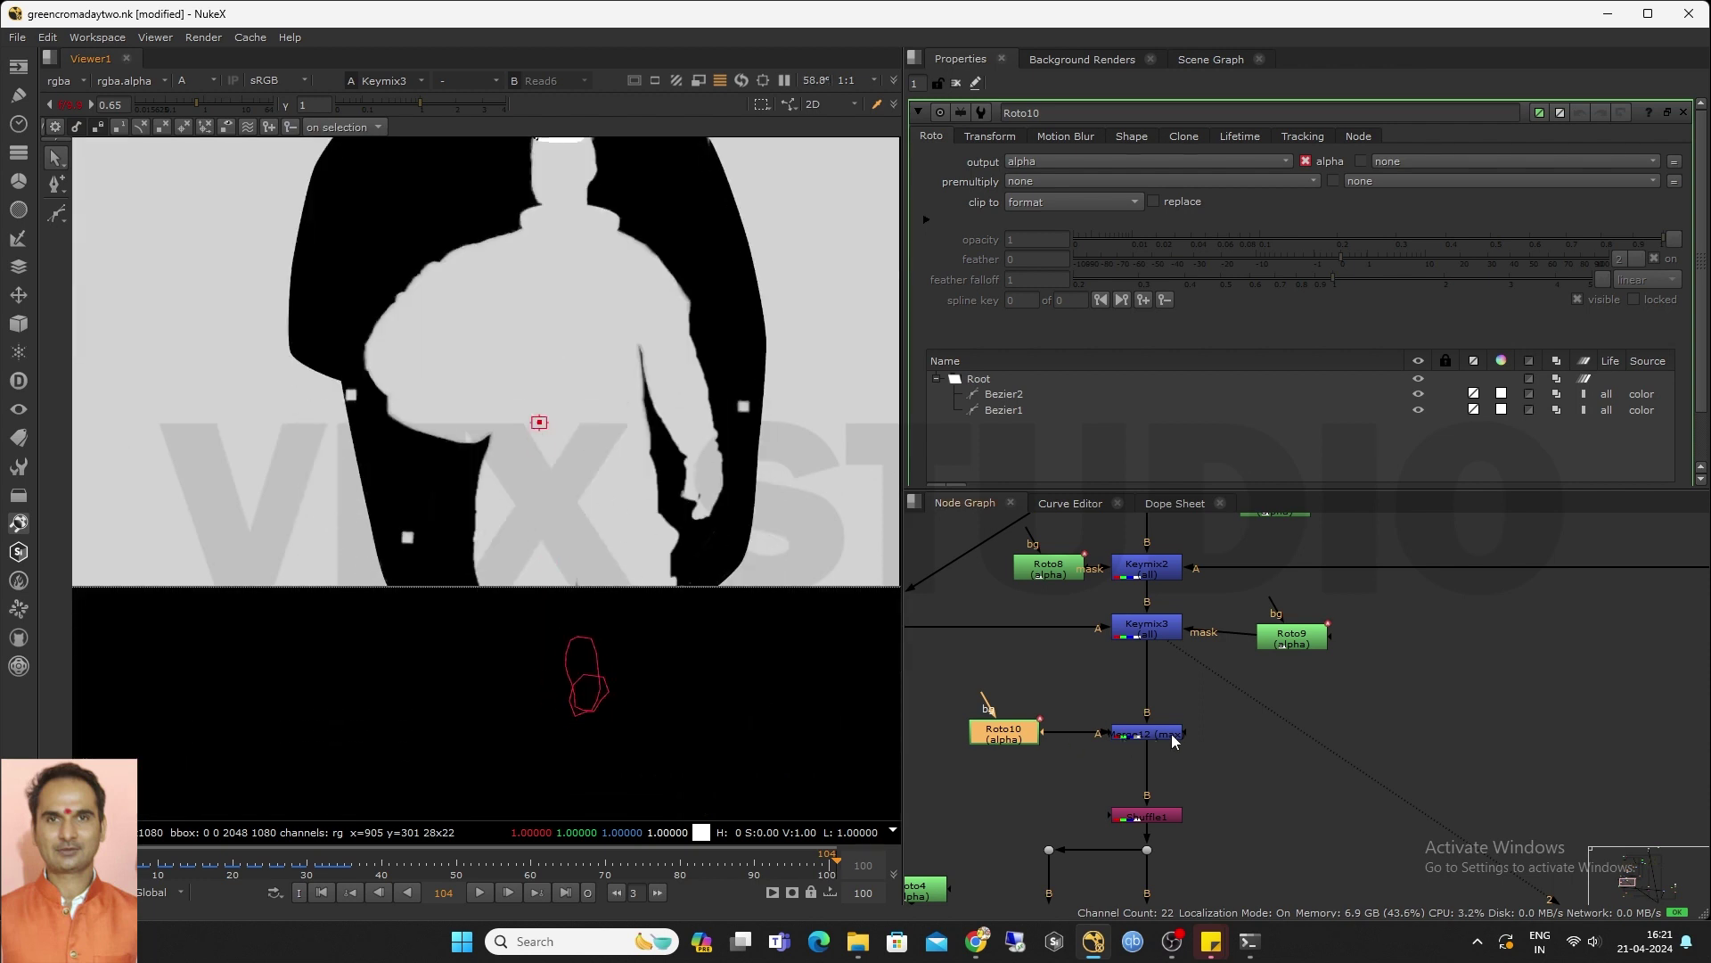
# Close the open Roto10 settings and view the matte at the Merge below Keymix3 and at Shuffle1
pyautogui.click(1171, 735)
pyautogui.press('1')
pyautogui.click(957, 83)
pyautogui.scroll(-1, 1146, 801)
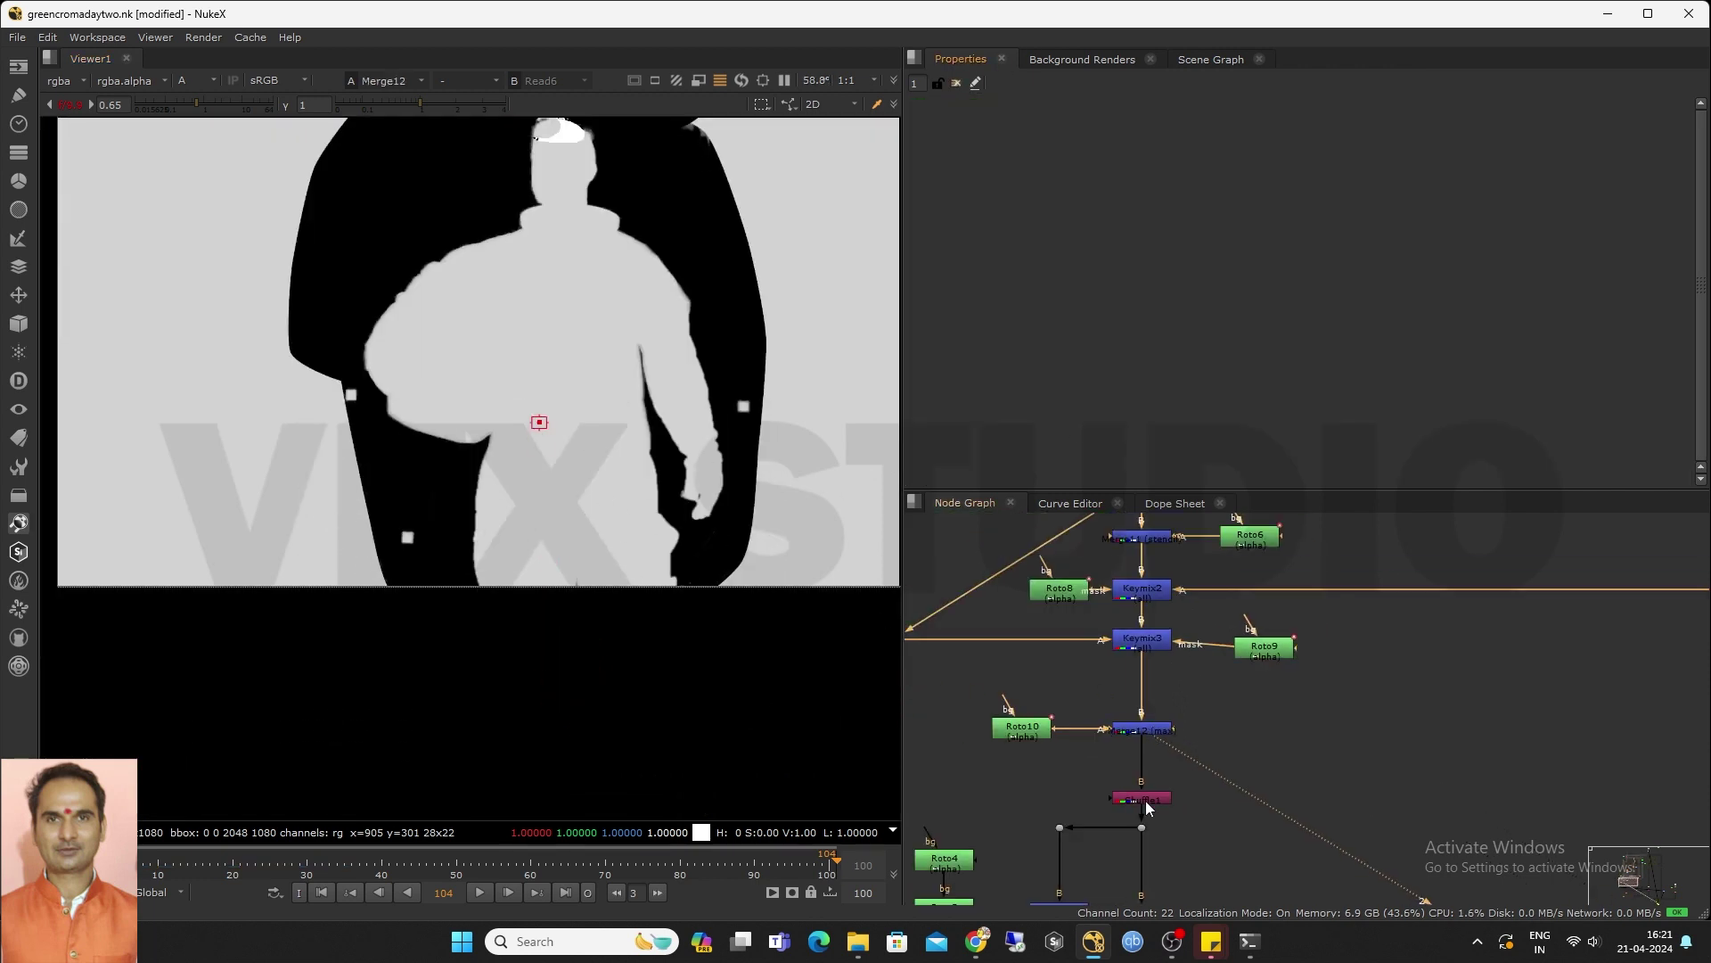
pyautogui.scroll(-3, 624, 430)
pyautogui.scroll(2, 629, 223)
pyautogui.click(1147, 800)
pyautogui.press('2')
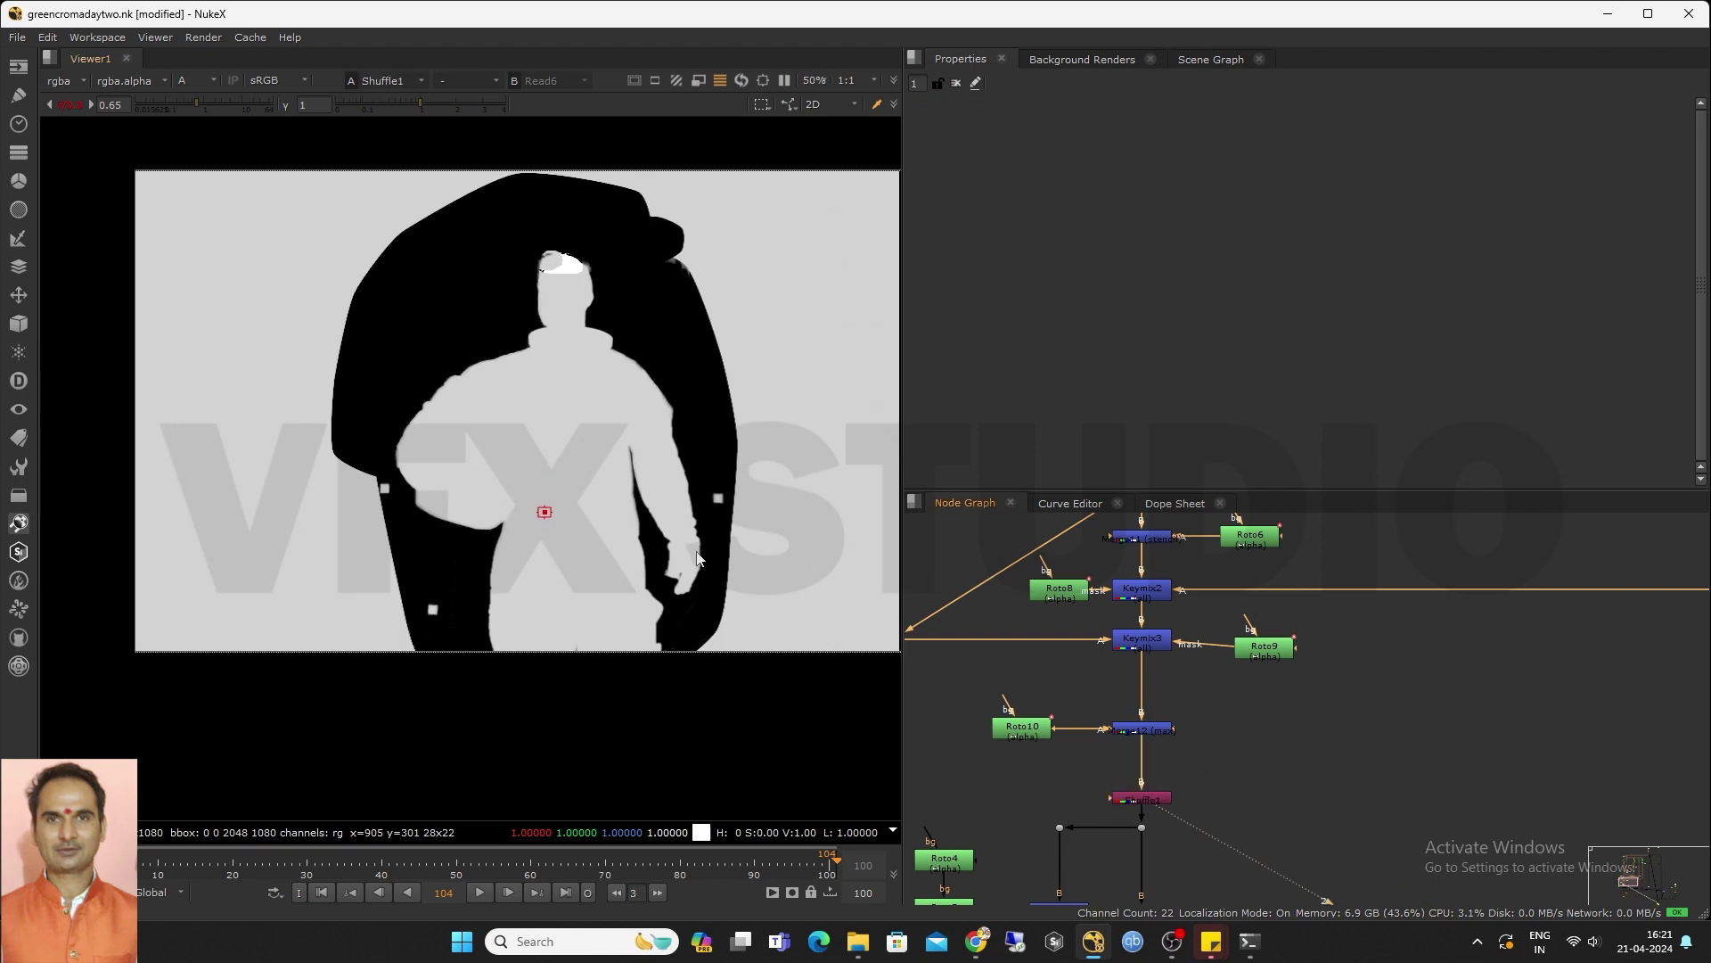
# Open the Roto4 and Roto2 settings, and view the Roto2 garbage matte and the stencil Merge it feeds
pyautogui.moveTo(1034, 858); pyautogui.dragTo(1090, 683, button='middle')
pyautogui.scroll(1, 1079, 687)
pyautogui.moveTo(946, 638); pyautogui.dragTo(1094, 728)
pyautogui.click(1164, 703)
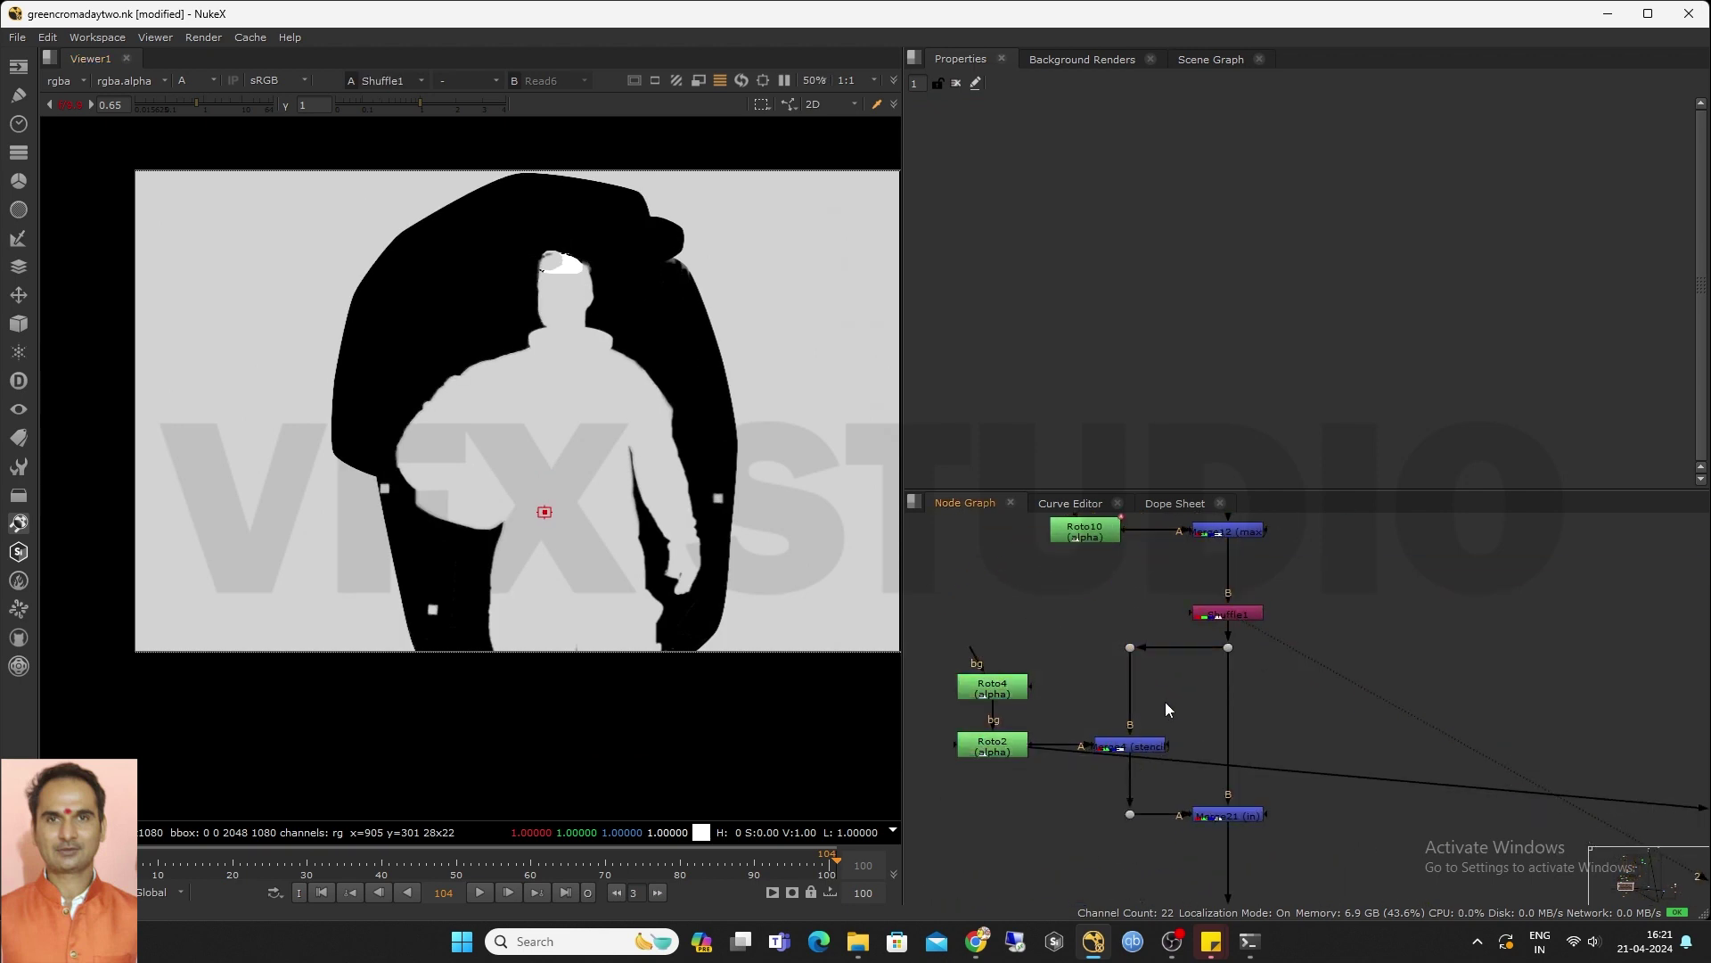
pyautogui.doubleClick(990, 704)
pyautogui.doubleClick(992, 747)
pyautogui.press('1')
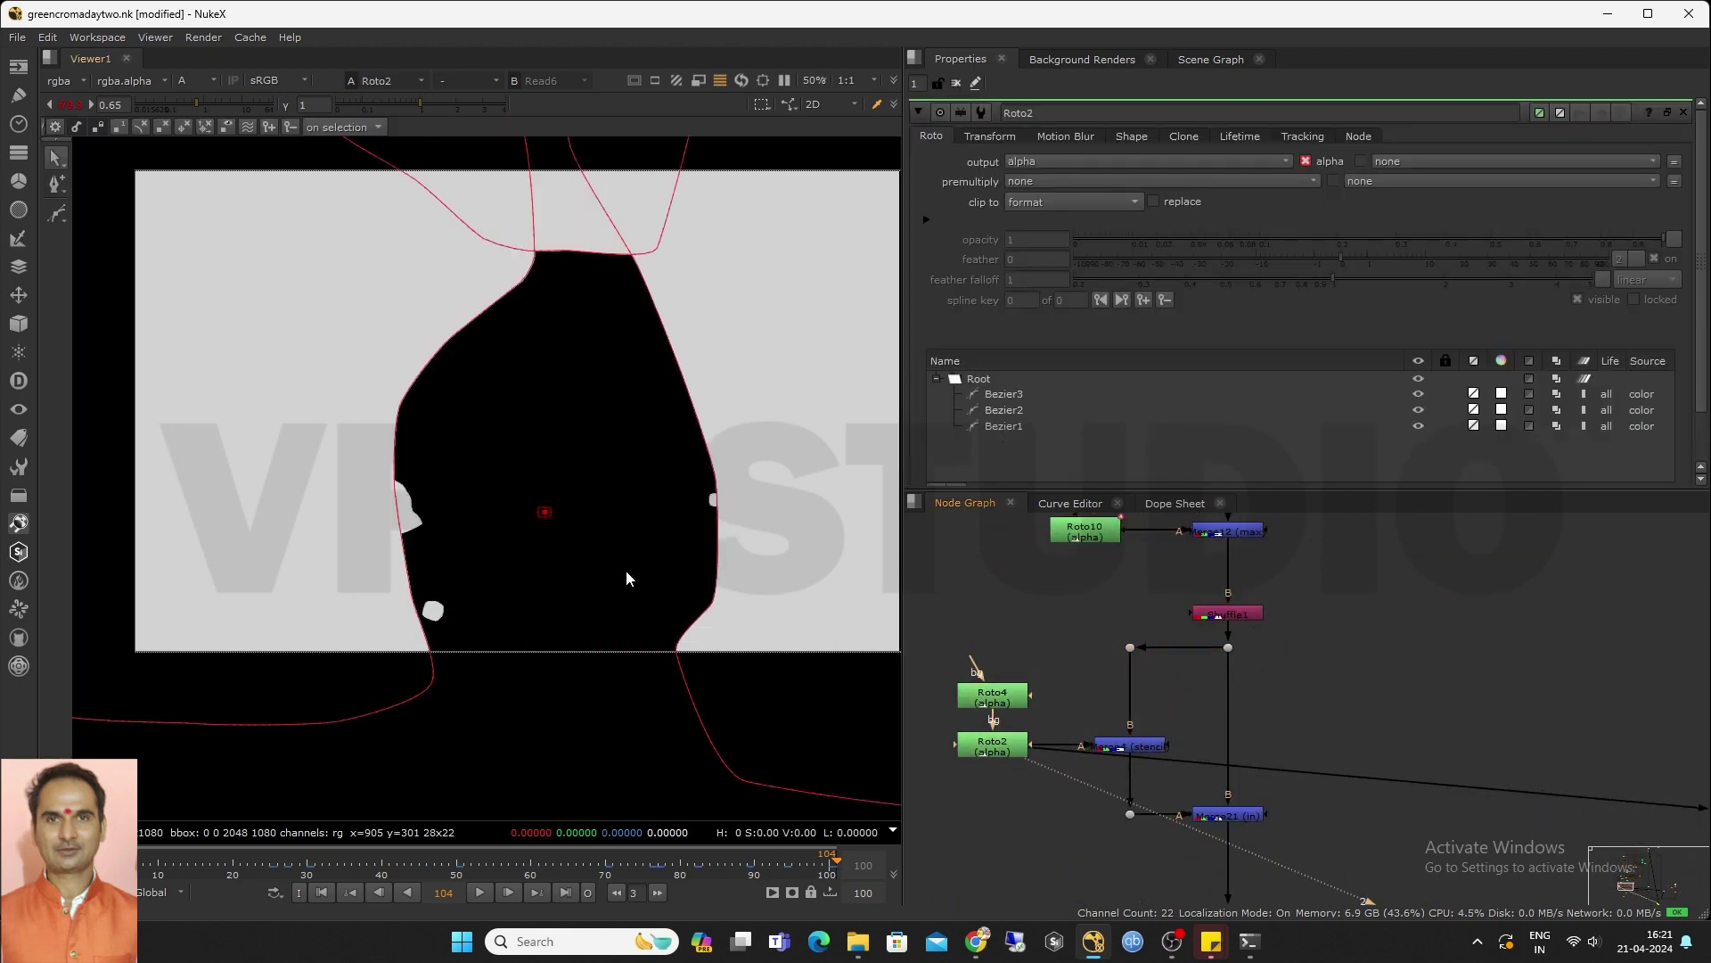
pyautogui.click(1125, 745)
pyautogui.press('1')
pyautogui.scroll(-2, 586, 510)
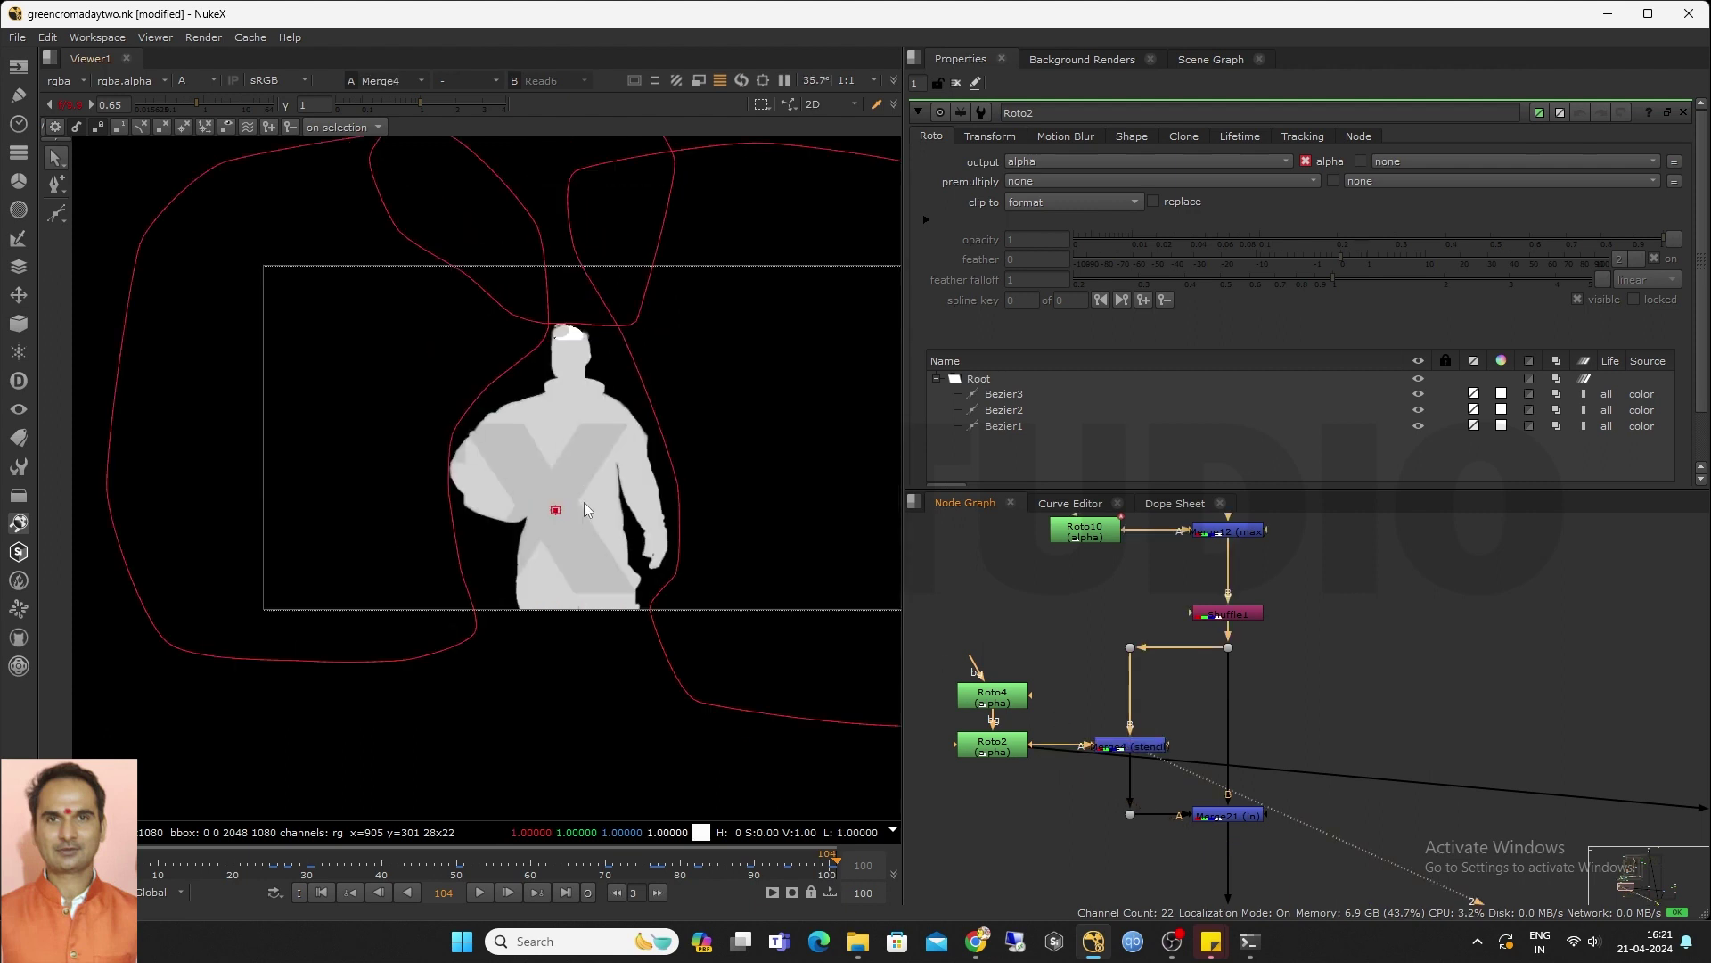
# Compare the matte before and after the stencil Merge, and view the output of Merge21 (in)
pyautogui.click(1130, 647)
pyautogui.press('1')
pyautogui.click(1143, 746)
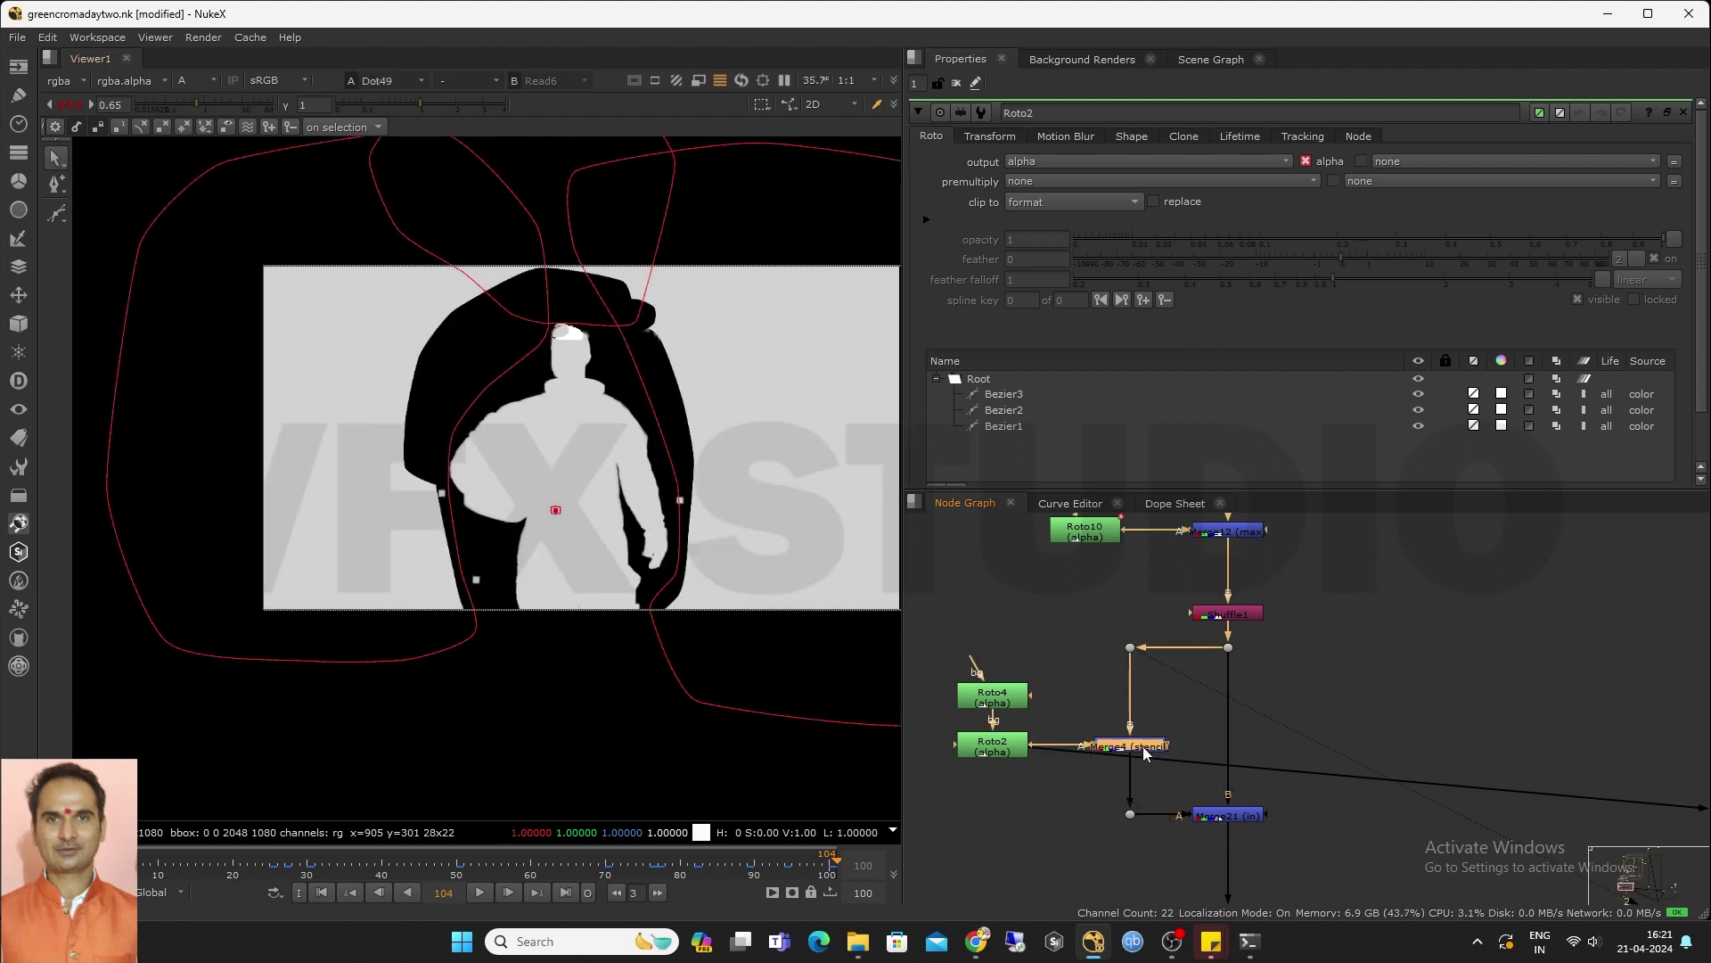
pyautogui.press('1')
pyautogui.moveTo(1196, 726); pyautogui.dragTo(1177, 692, button='middle')
pyautogui.scroll(1, 1210, 807)
pyautogui.click(1211, 776)
pyautogui.press('1')
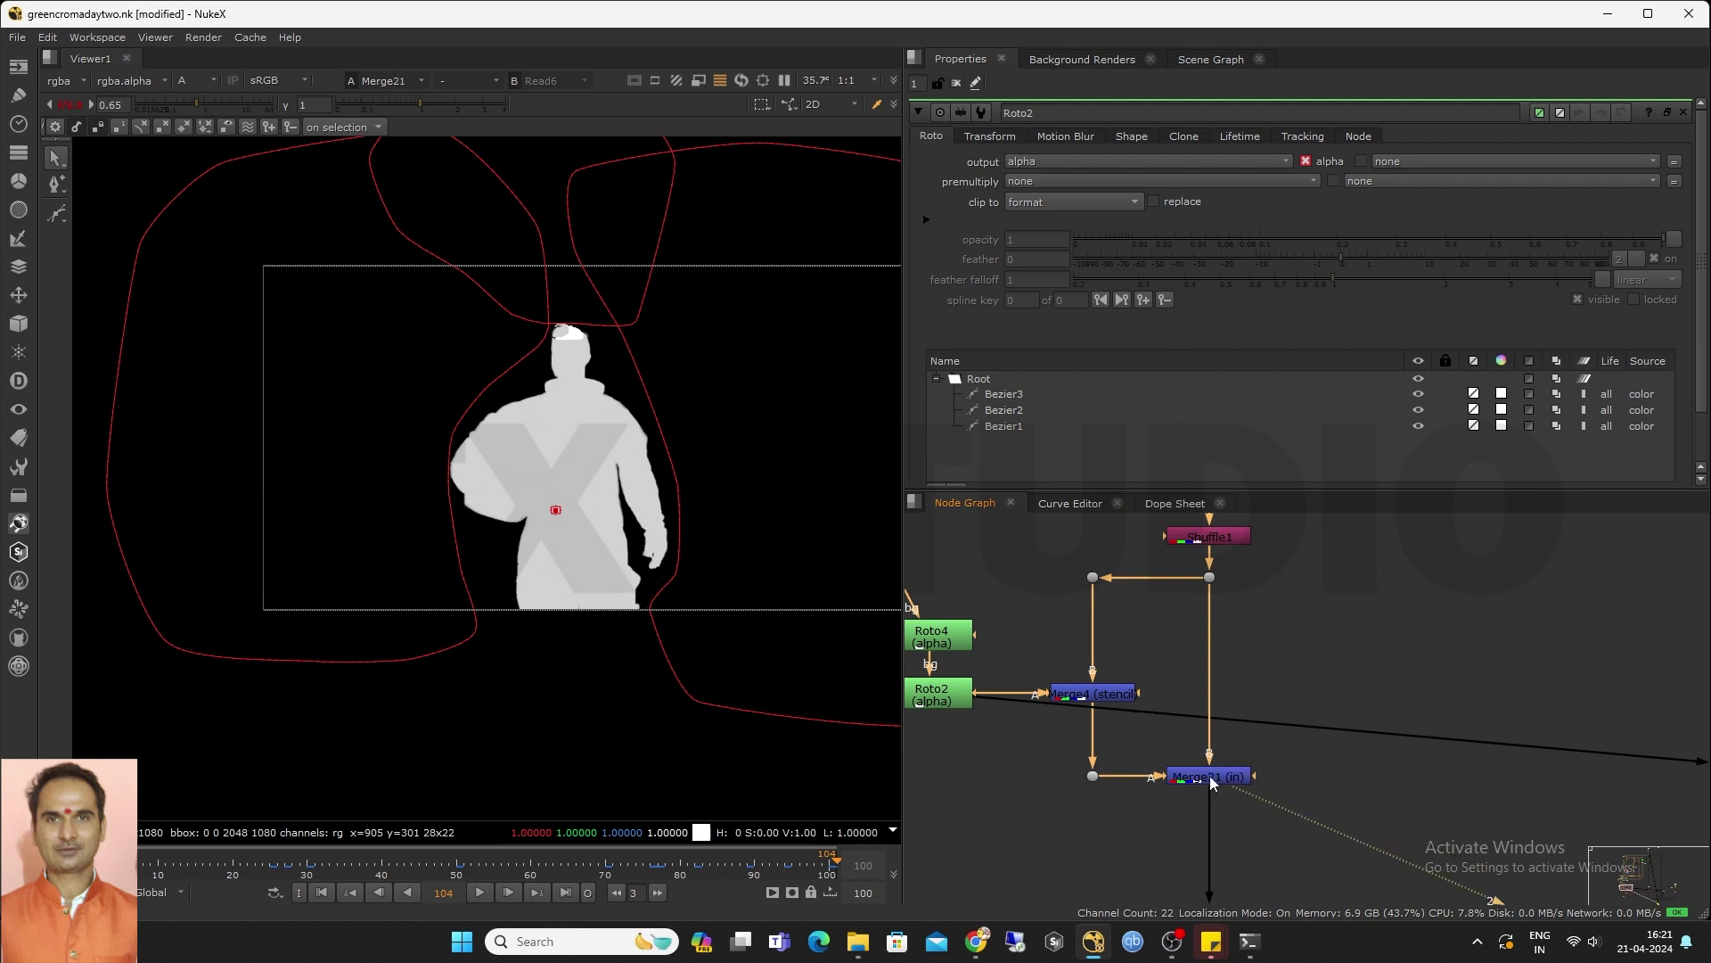
# Compare the matte at the dot below Shuffle1 with the Merge21 output and close the open Roto settings
pyautogui.moveTo(1220, 624); pyautogui.dragTo(1211, 652, button='middle')
pyautogui.click(1200, 604)
pyautogui.press('1')
pyautogui.click(1216, 805)
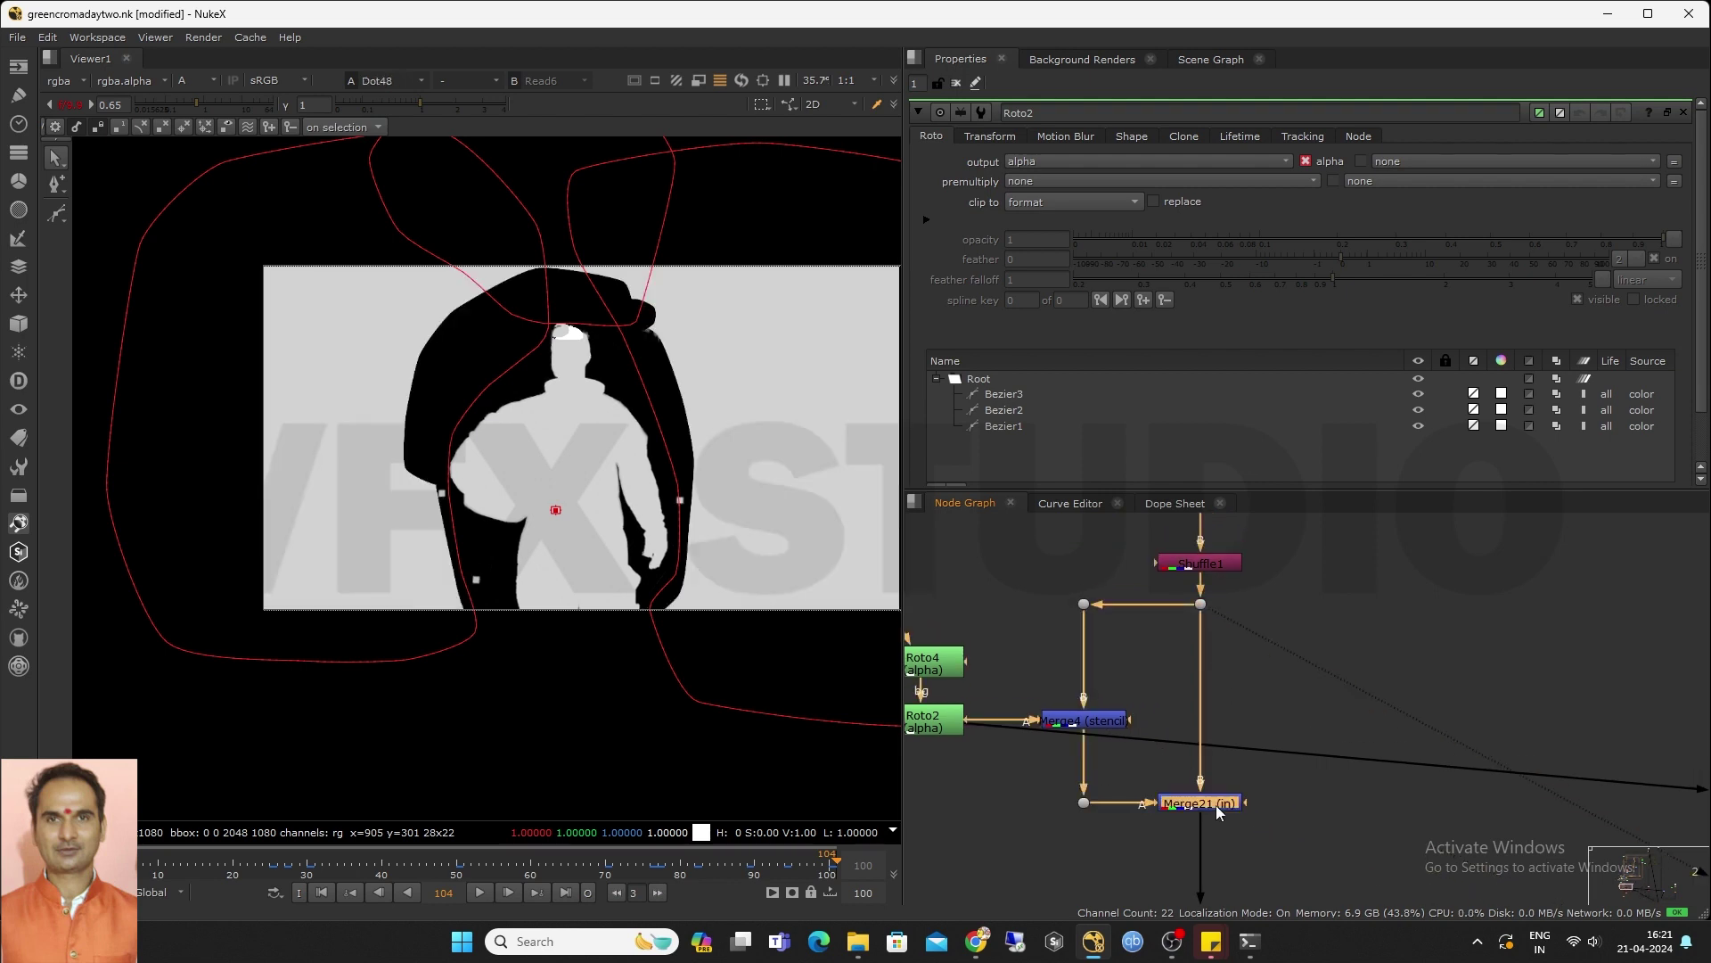
pyautogui.press('1')
pyautogui.click(955, 82)
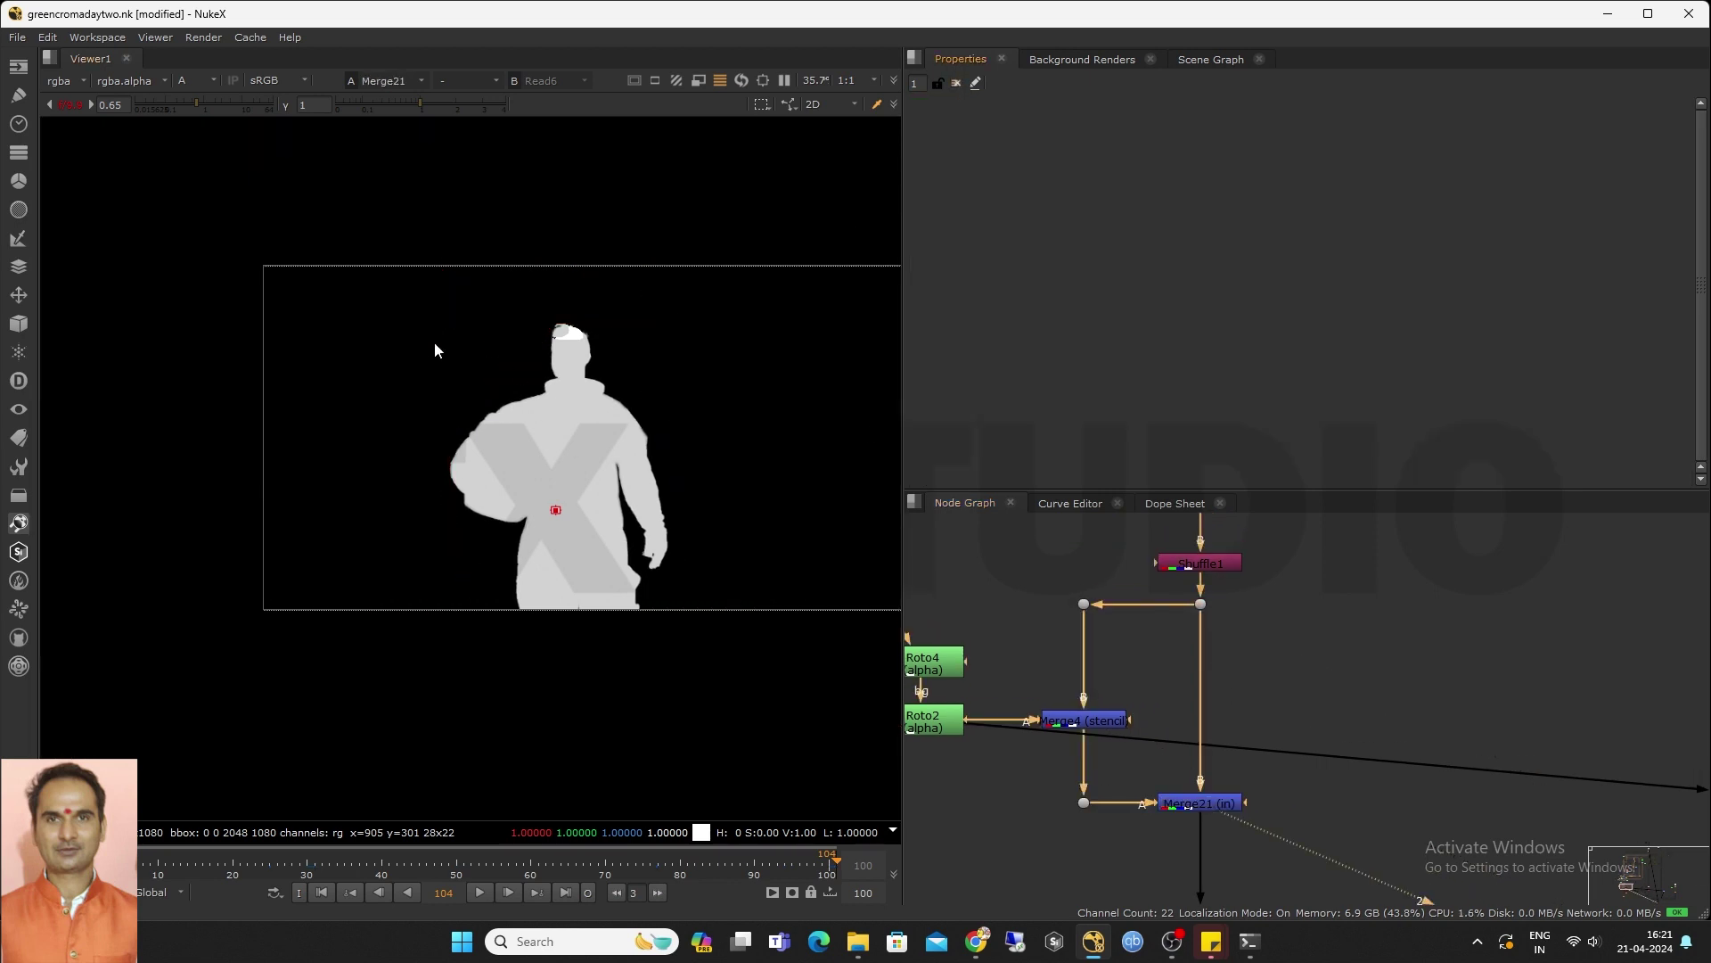
pyautogui.scroll(2, 649, 595)
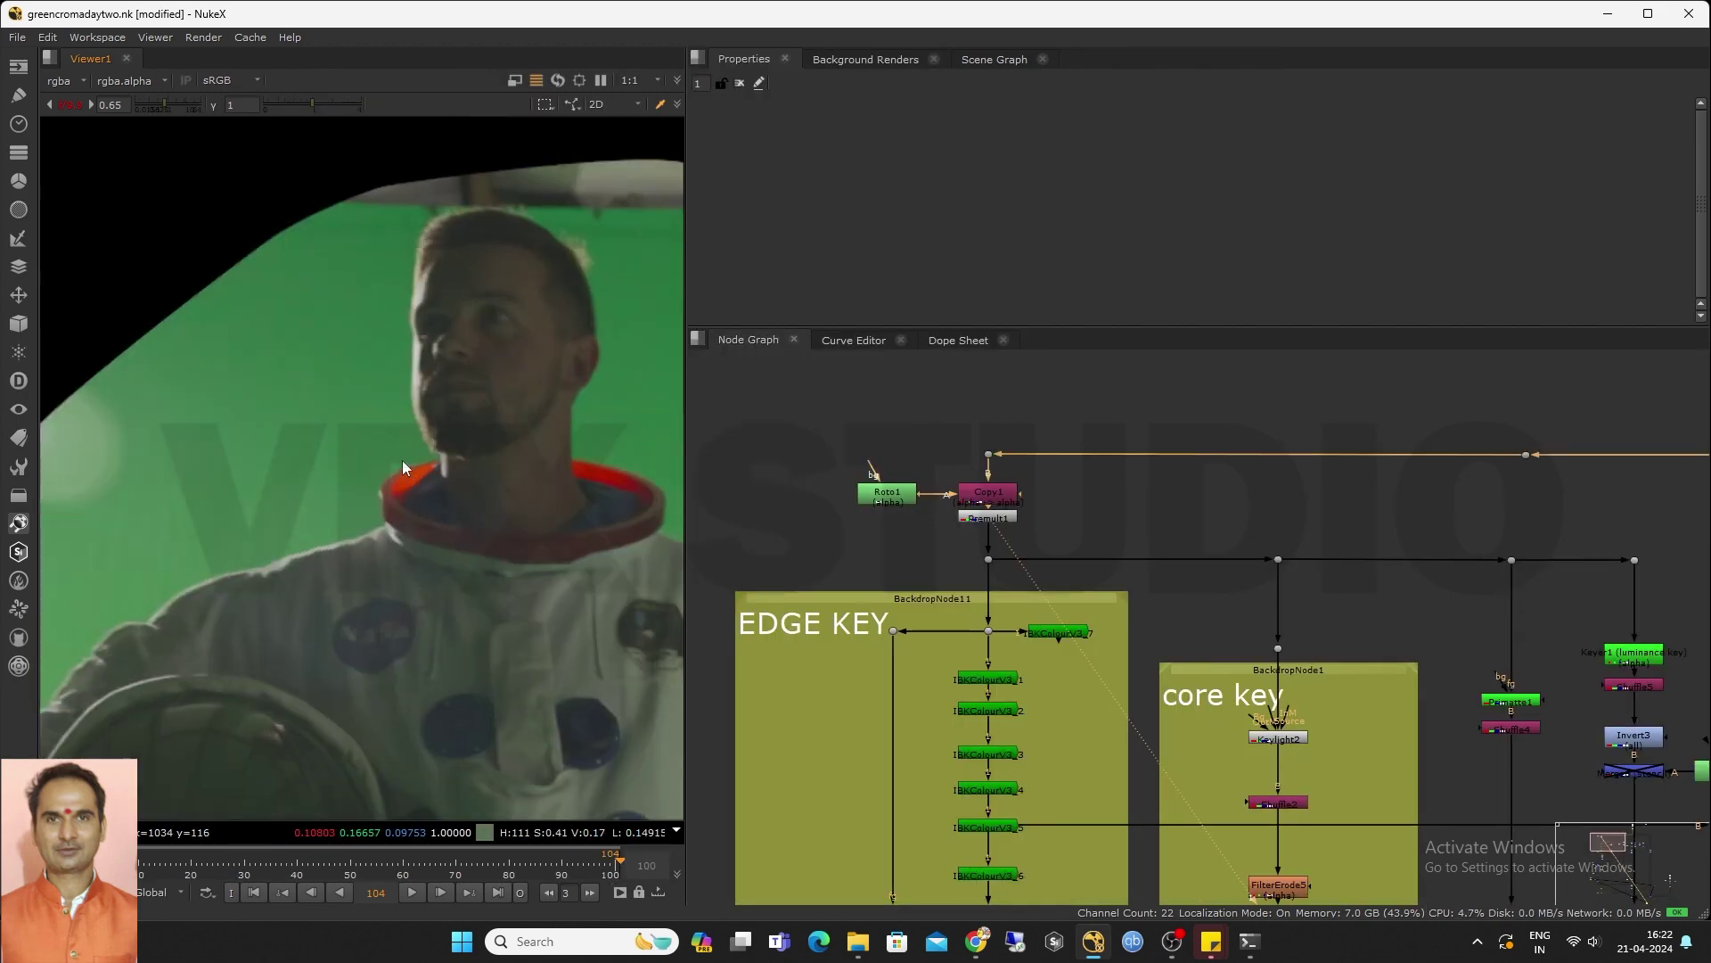
# Examine the matte edges around the astronaut's shoulders, collar and head, comparing the matte with the plate
pyautogui.scroll(3, 284, 563)
pyautogui.scroll(2, 280, 560)
pyautogui.press('2')
pyautogui.press('1')
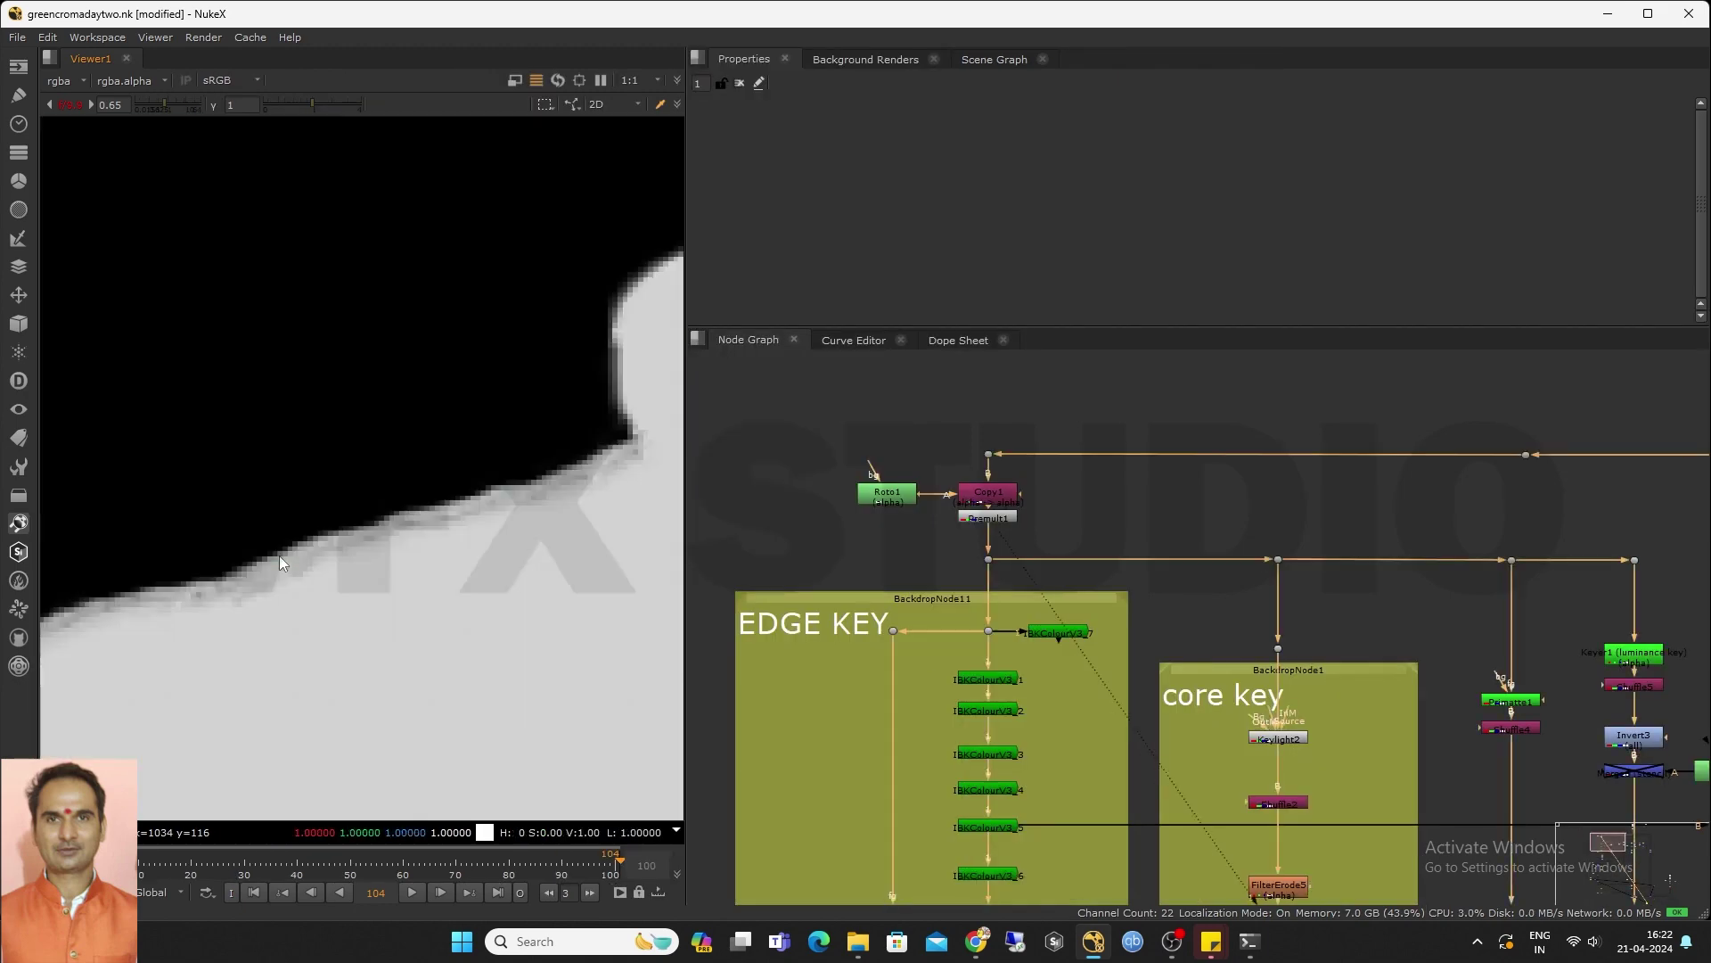
pyautogui.scroll(-5, 280, 554)
pyautogui.press('2')
pyautogui.scroll(4, 388, 537)
pyautogui.press('1')
pyautogui.scroll(-3, 389, 537)
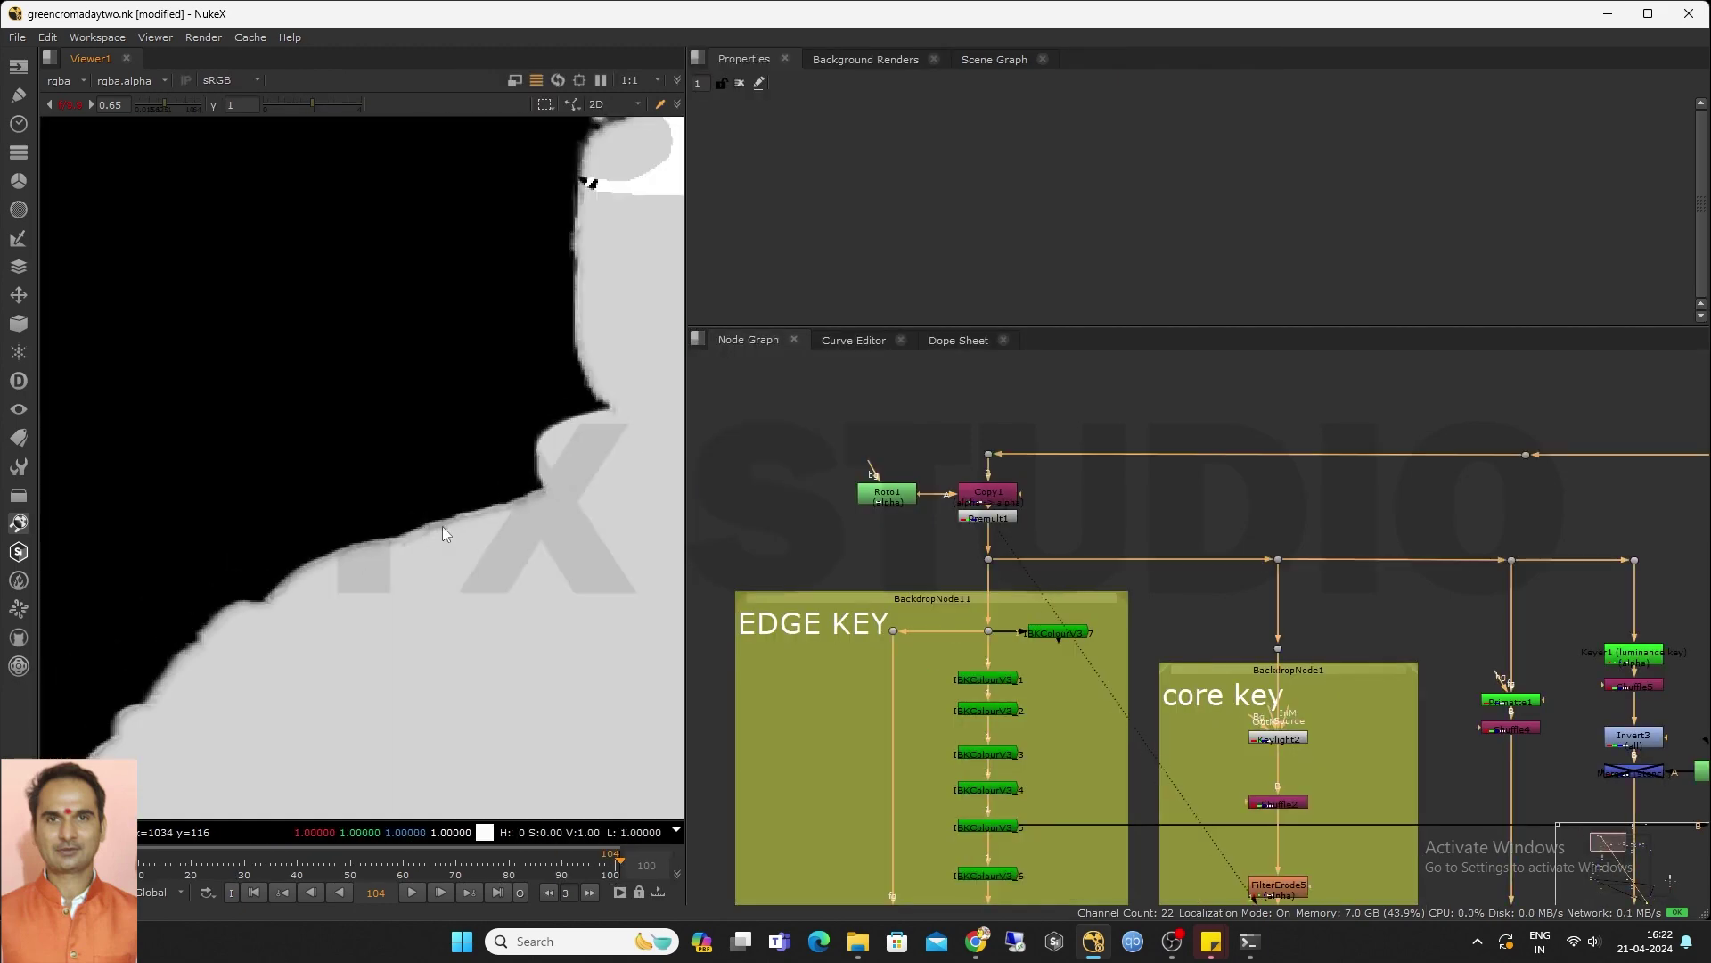
pyautogui.scroll(3, 445, 516)
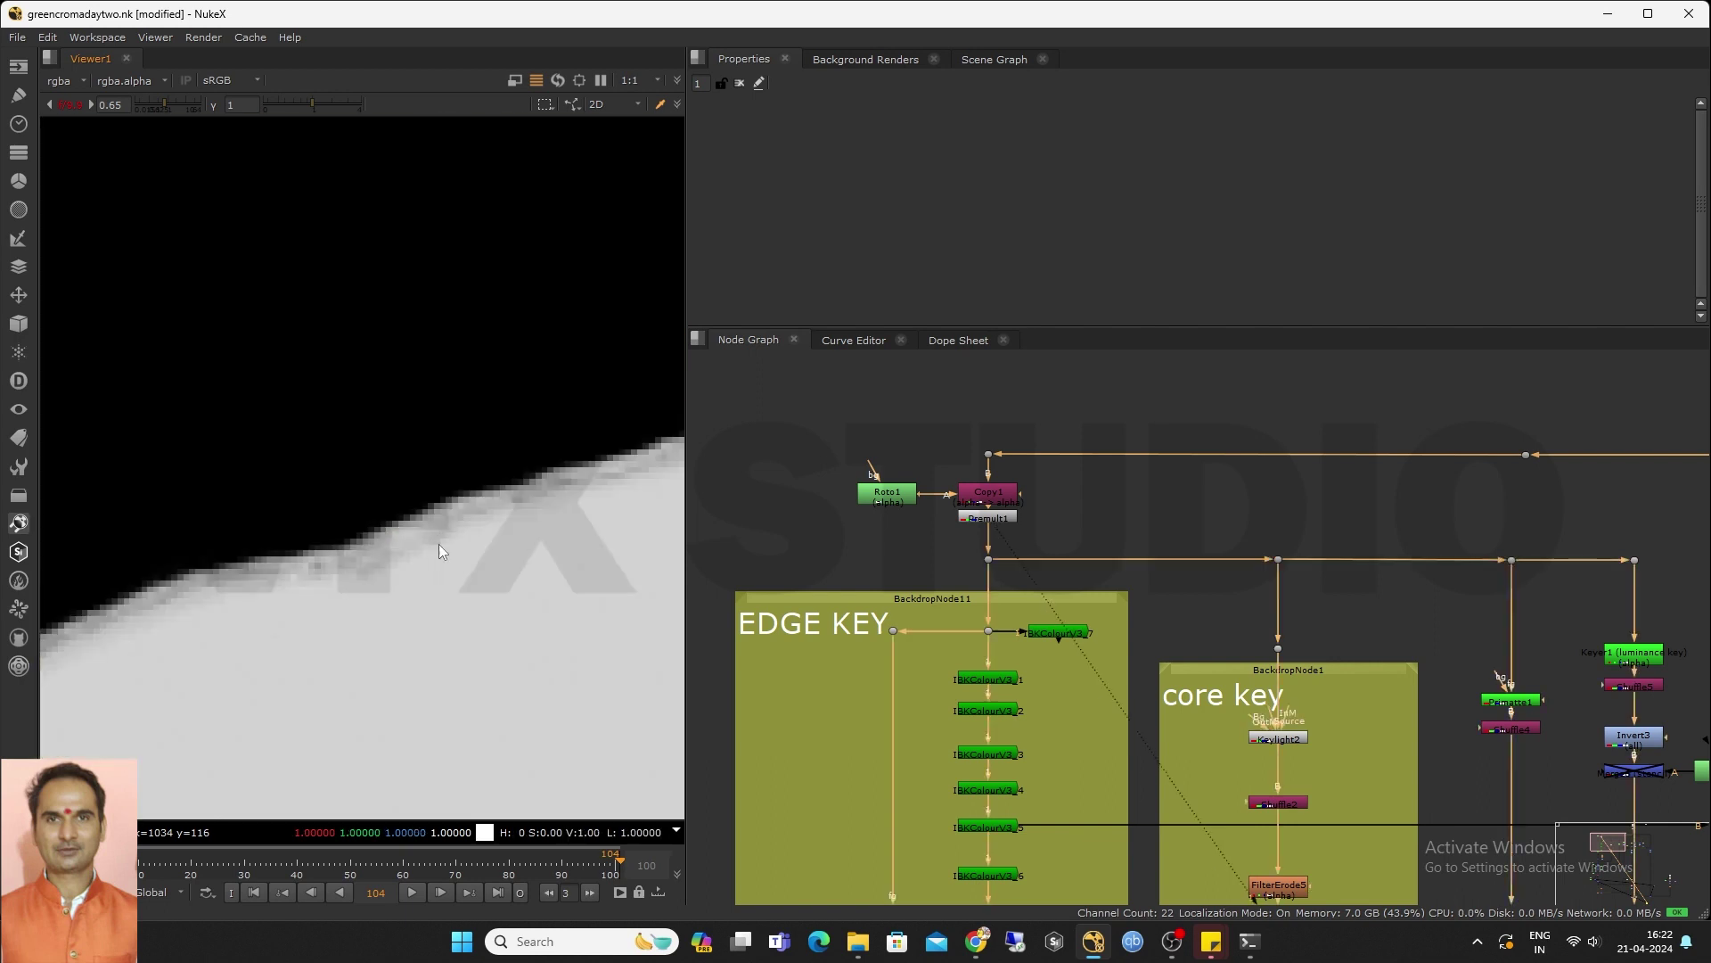
pyautogui.scroll(-3, 430, 533)
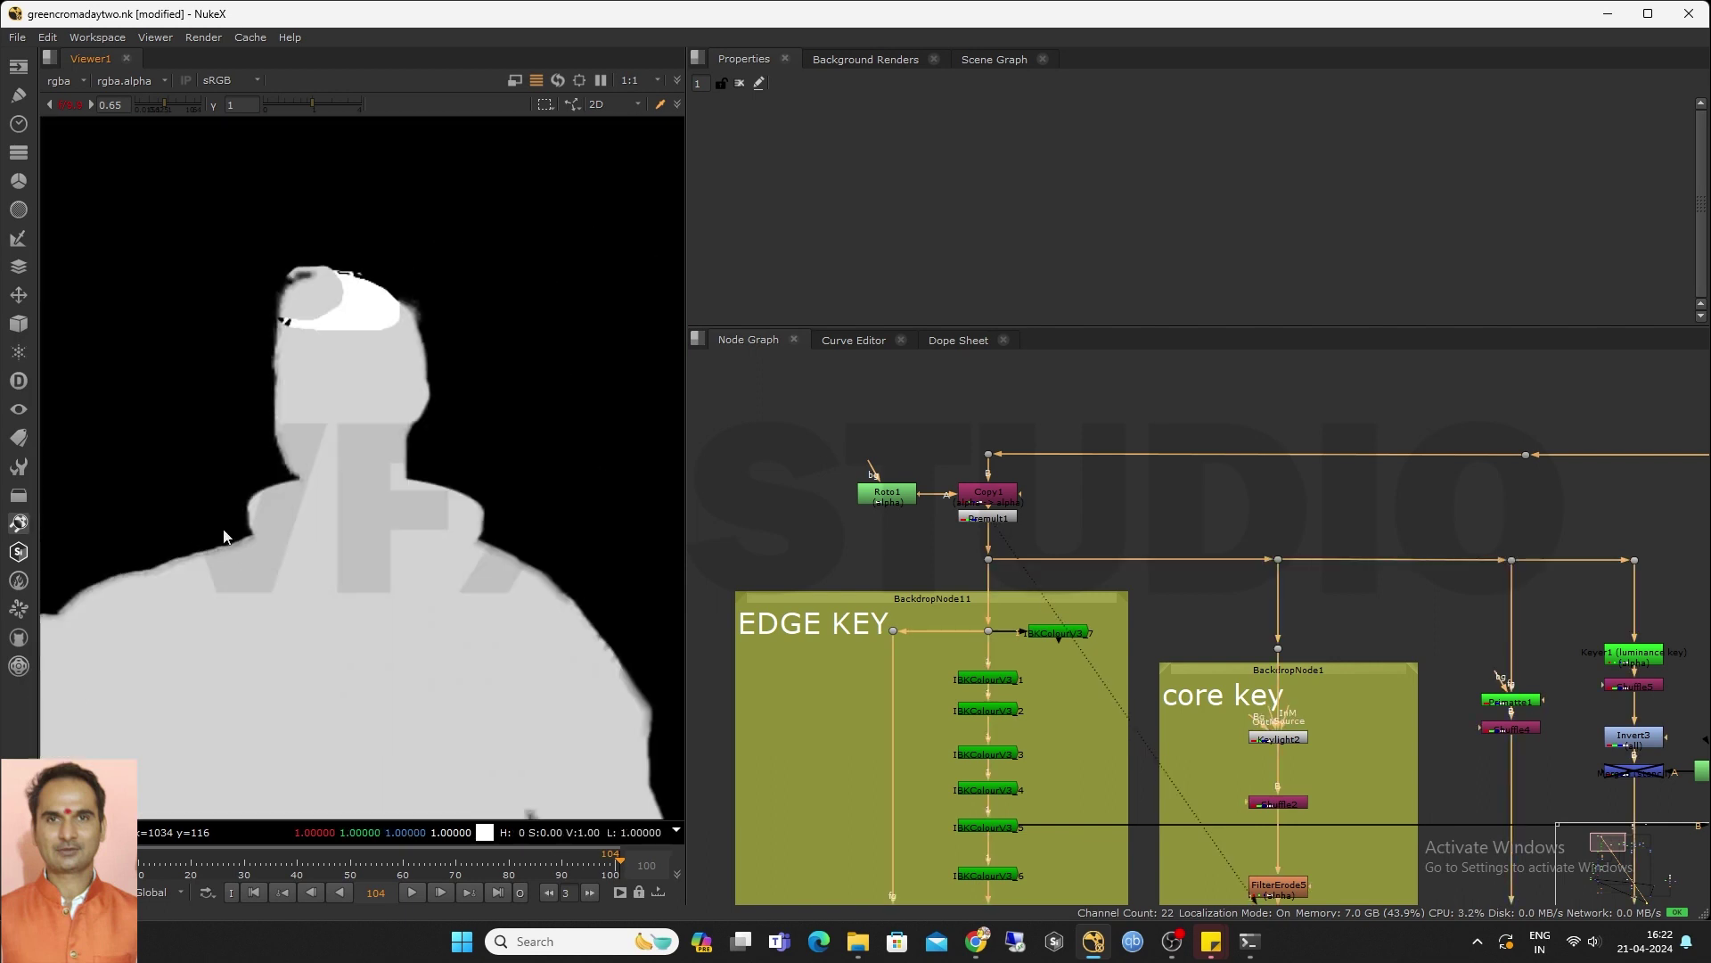
pyautogui.scroll(3, 500, 574)
pyautogui.scroll(-5, 504, 526)
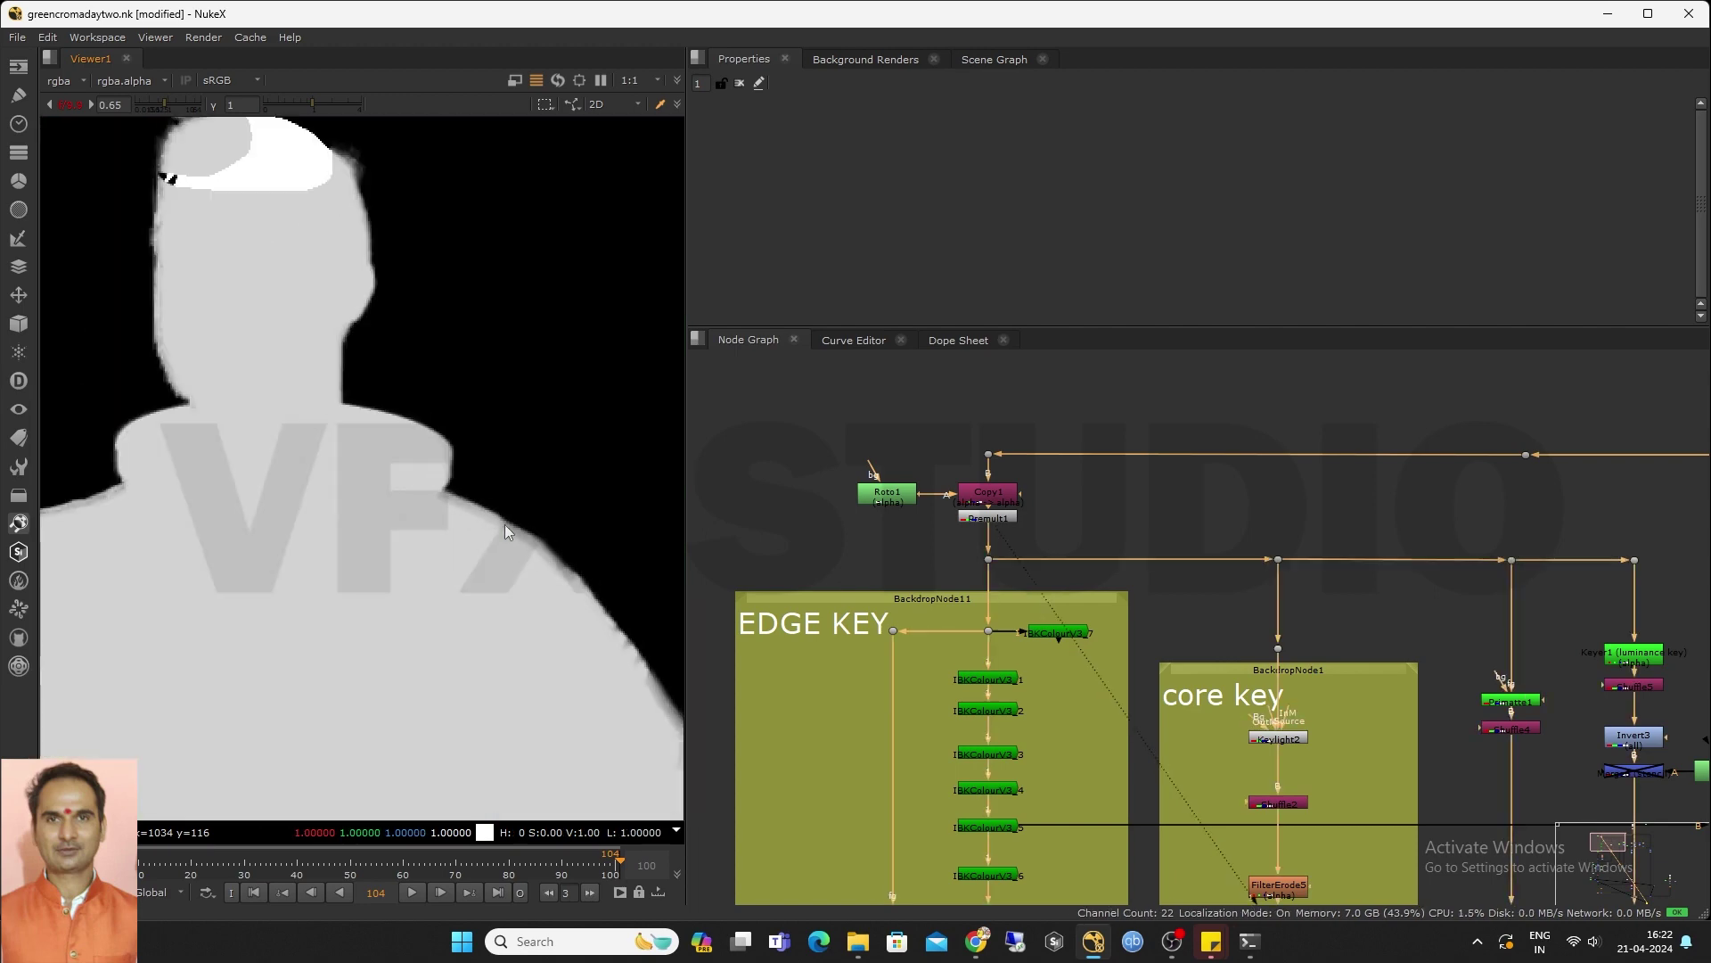
# Locate the DESPILL FIX group in the node graph and view the footage at the dot feeding it
pyautogui.scroll(-4, 1150, 505)
pyautogui.moveTo(1175, 624); pyautogui.dragTo(1150, 424, button='middle')
pyautogui.moveTo(1101, 779); pyautogui.dragTo(1066, 560, button='middle')
pyautogui.moveTo(1074, 624); pyautogui.dragTo(918, 797, button='middle')
pyautogui.scroll(1, 996, 677)
pyautogui.scroll(-3, 1011, 665)
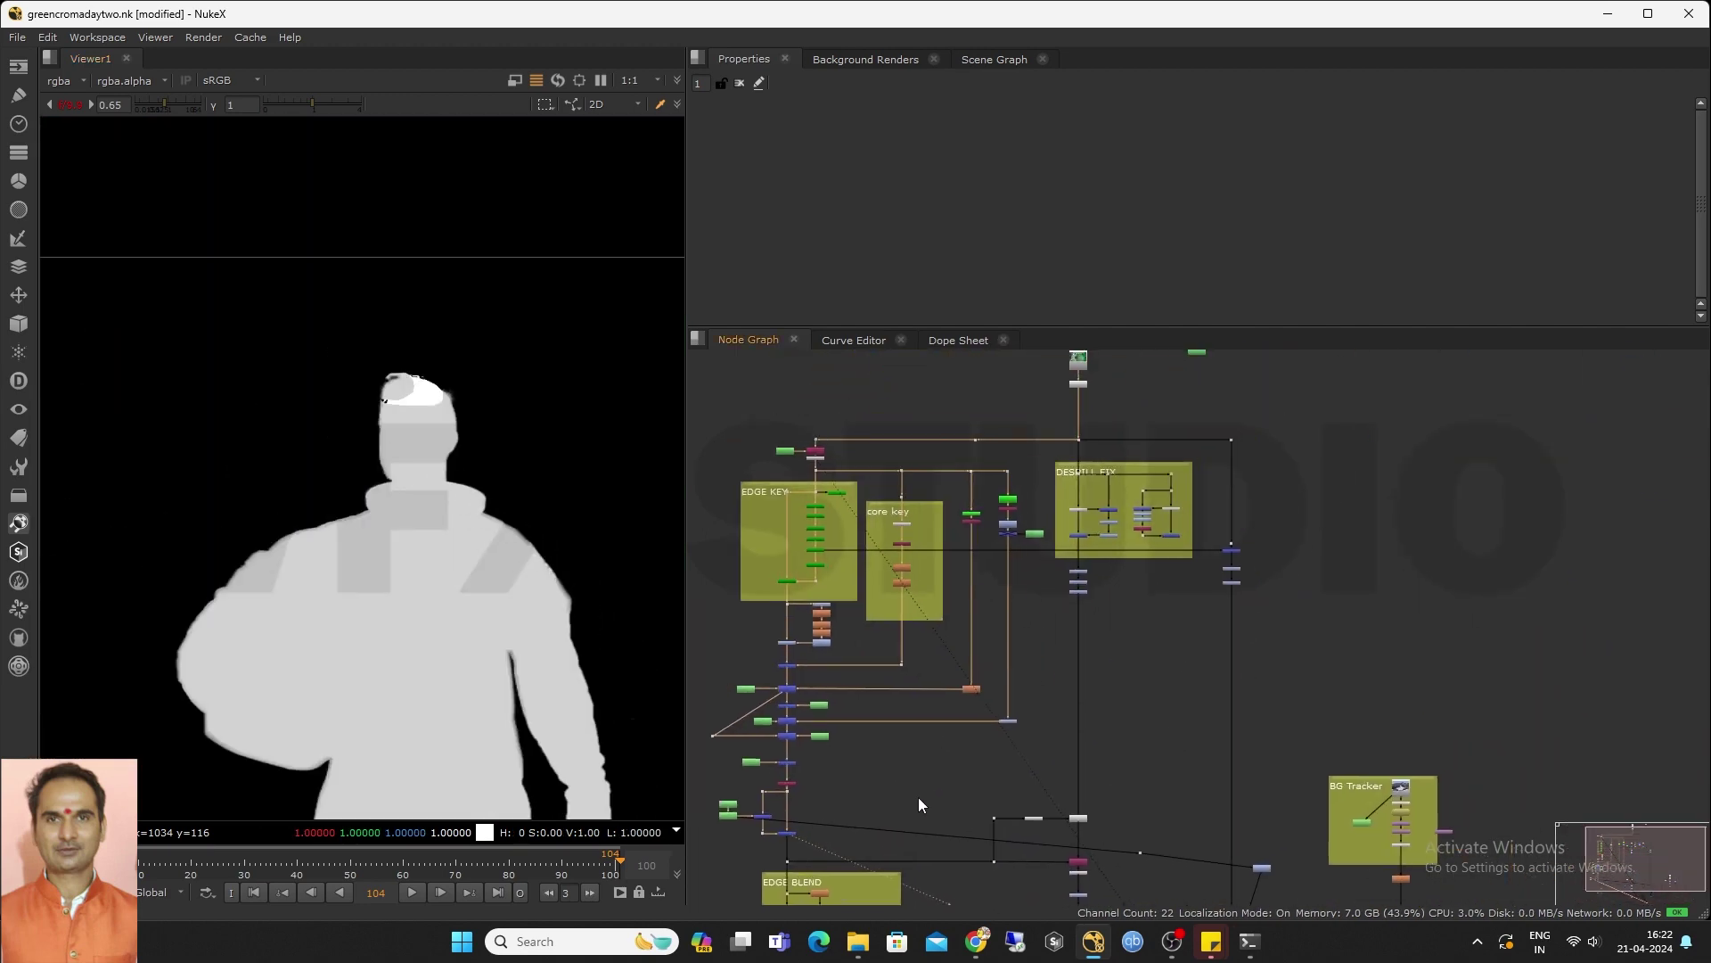
pyautogui.scroll(3, 1079, 479)
pyautogui.scroll(1, 1079, 478)
pyautogui.scroll(-1, 998, 521)
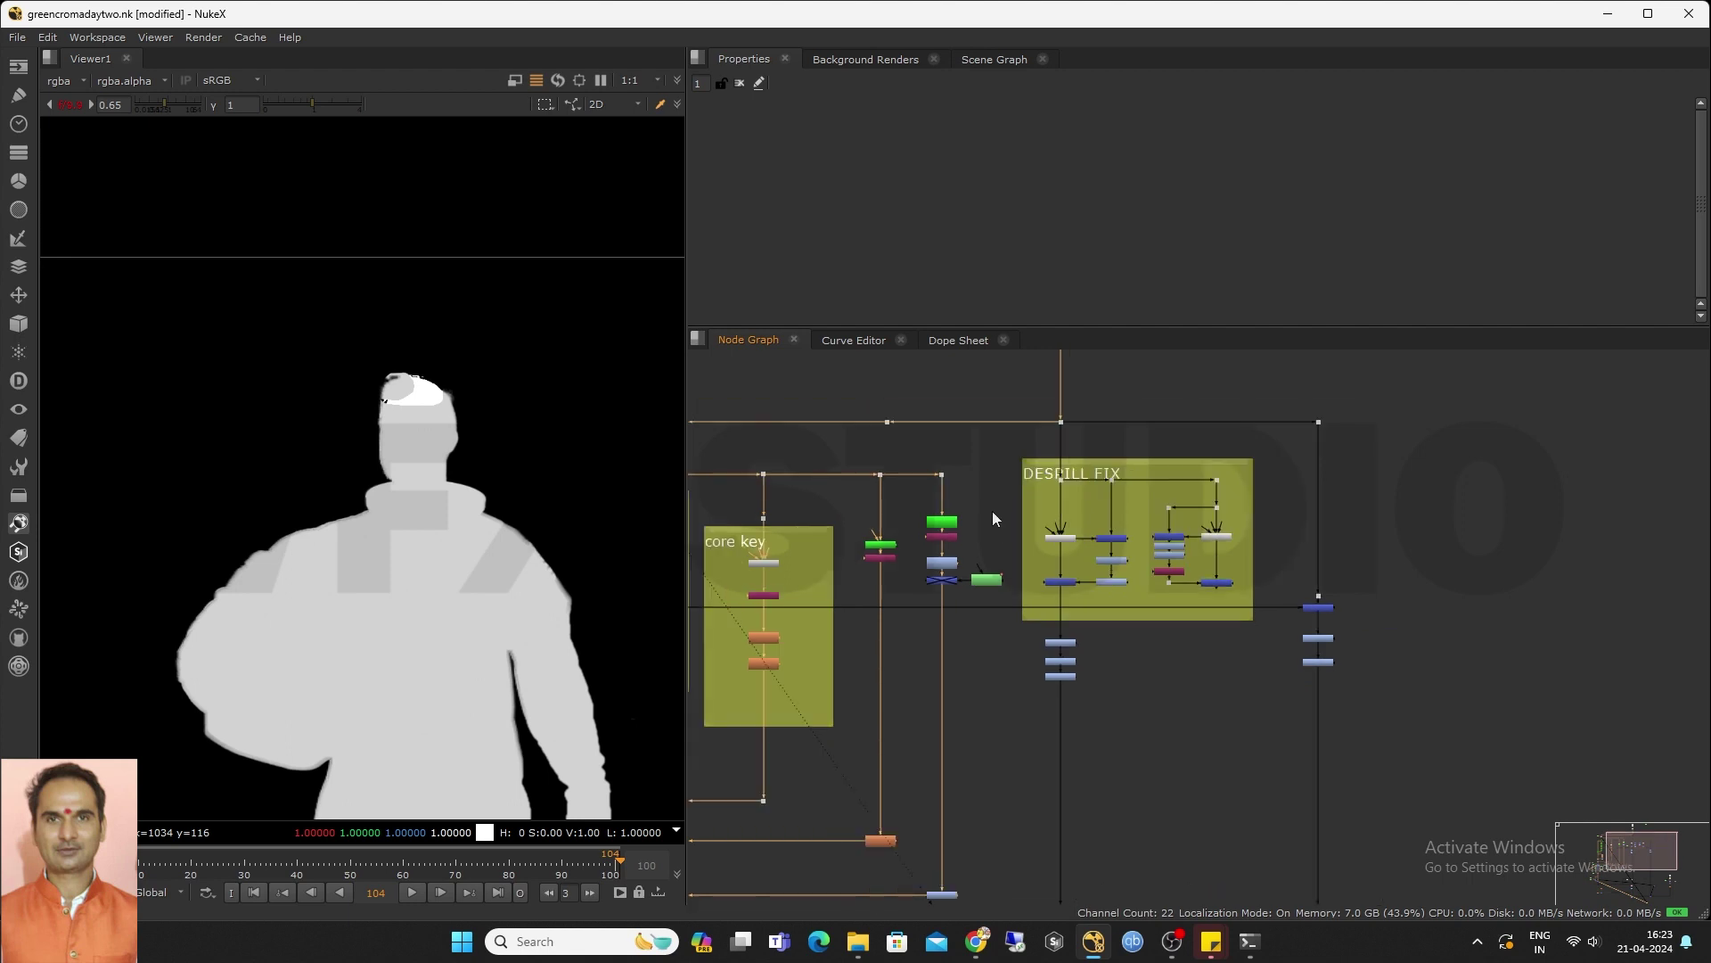
pyautogui.moveTo(992, 511); pyautogui.dragTo(898, 629, button='middle')
pyautogui.moveTo(480, 543); pyautogui.dragTo(423, 539, button='middle')
pyautogui.click(1673, 779)
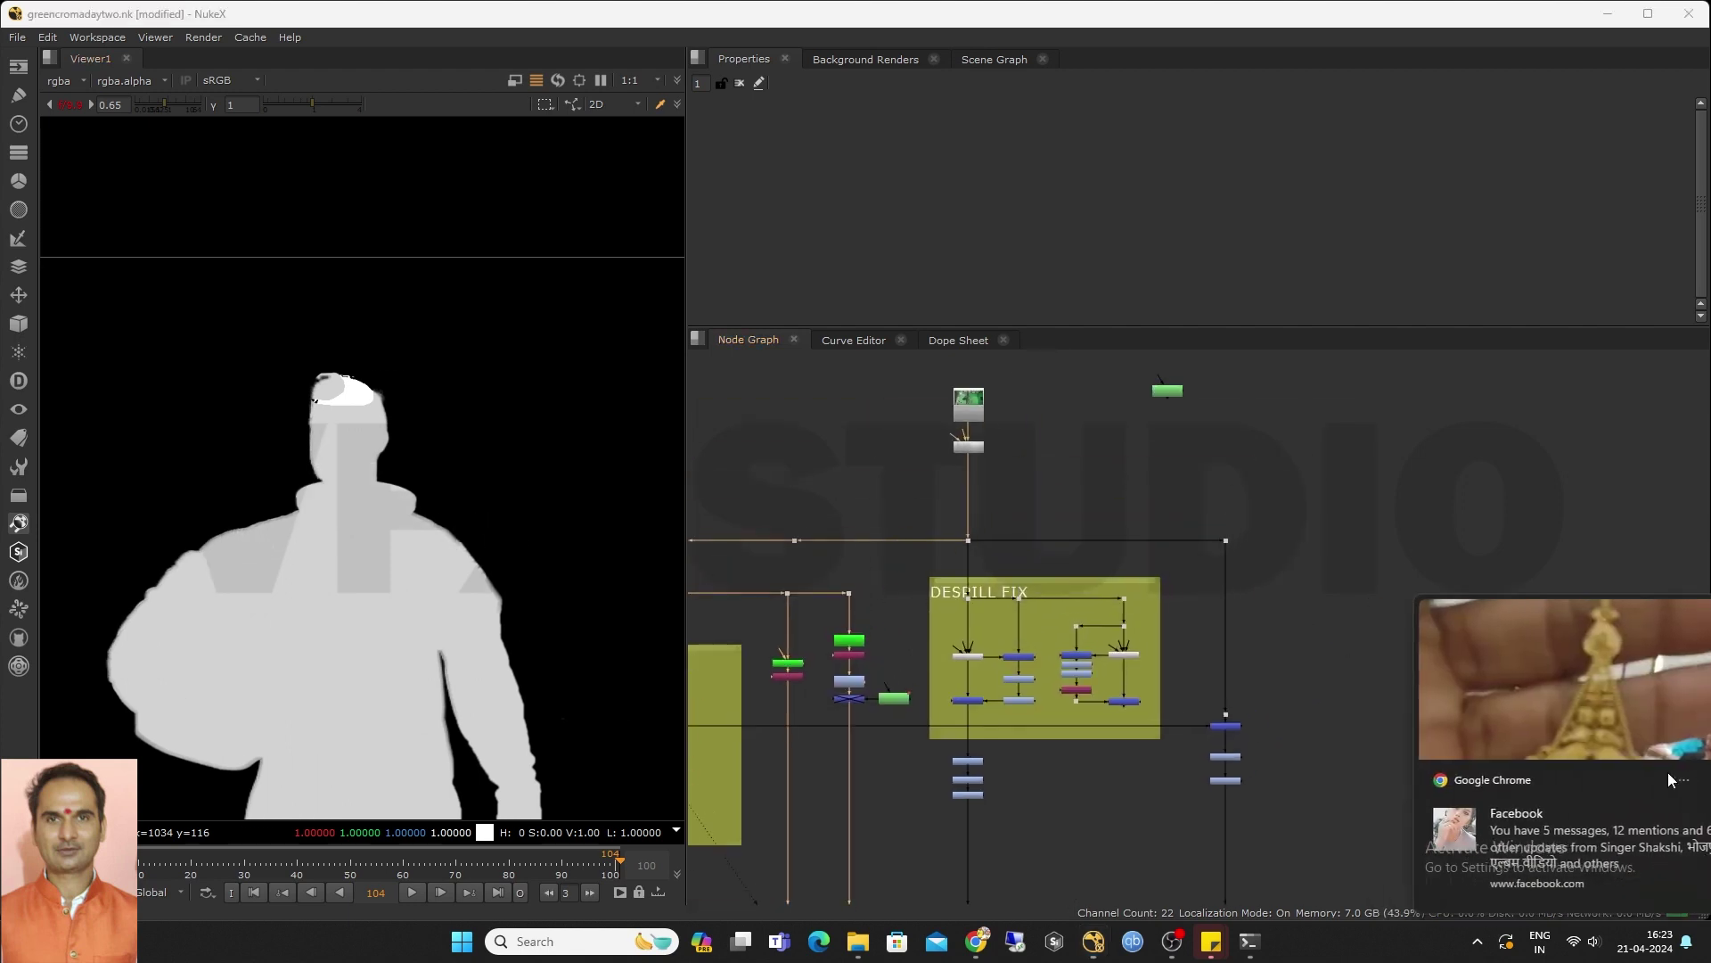
pyautogui.scroll(4, 934, 567)
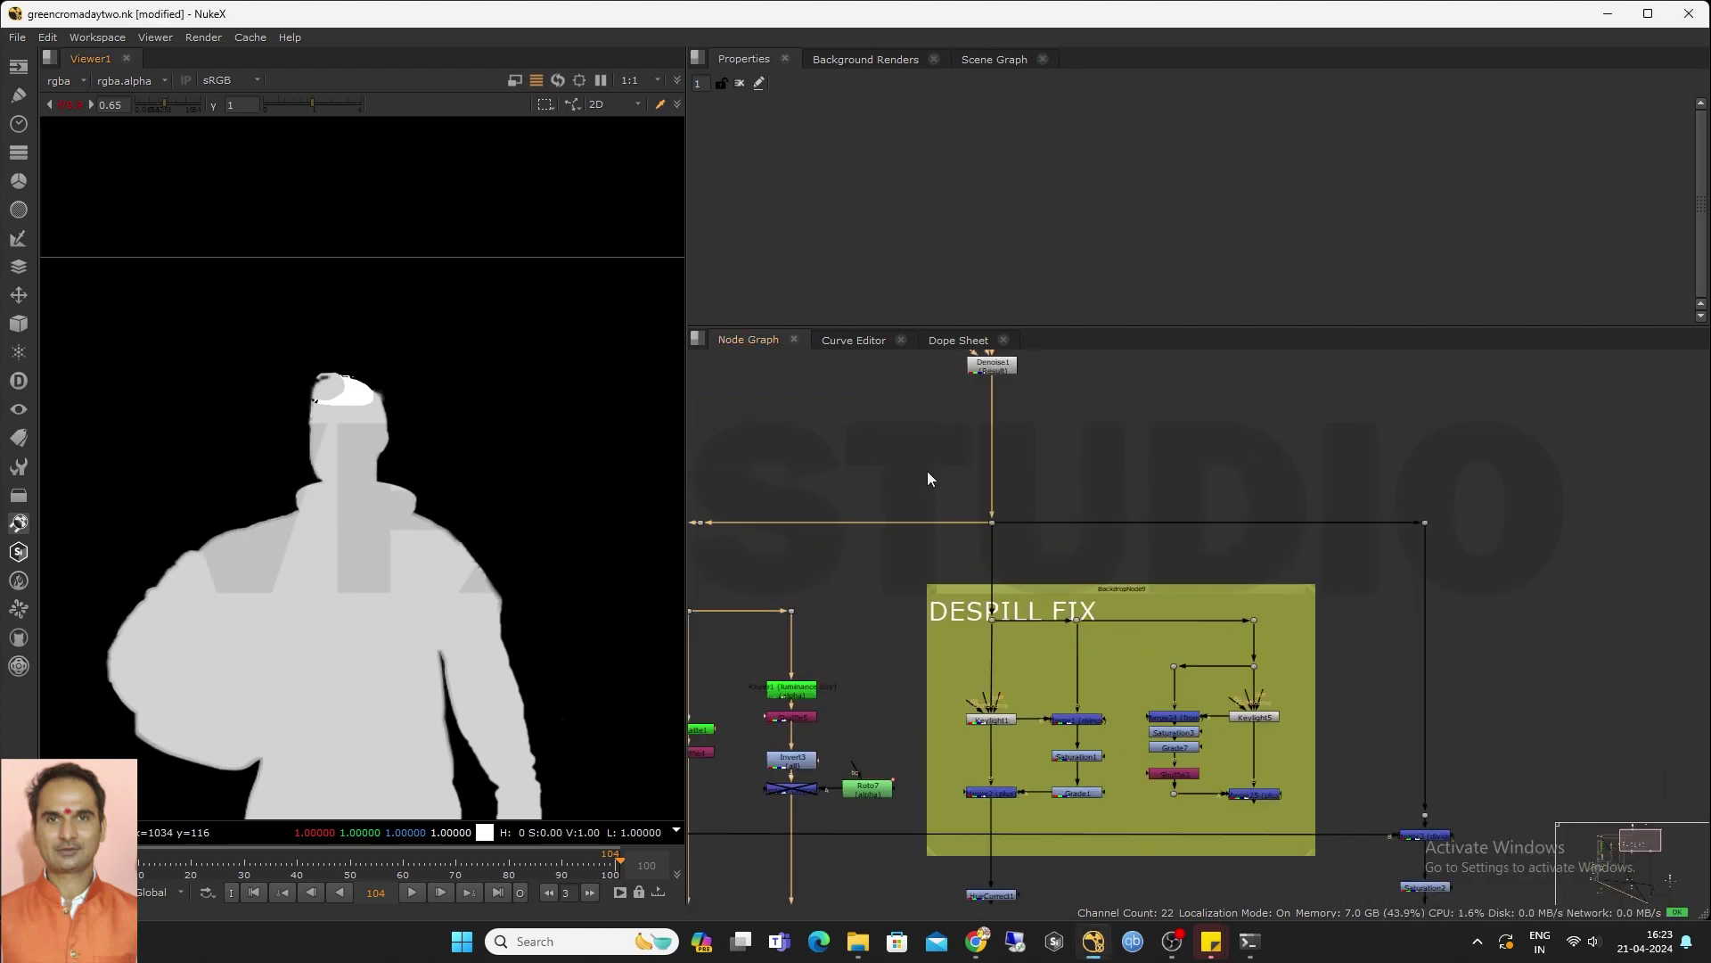
pyautogui.click(971, 634)
pyautogui.press('1')
pyautogui.moveTo(592, 563); pyautogui.dragTo(586, 488, button='middle')
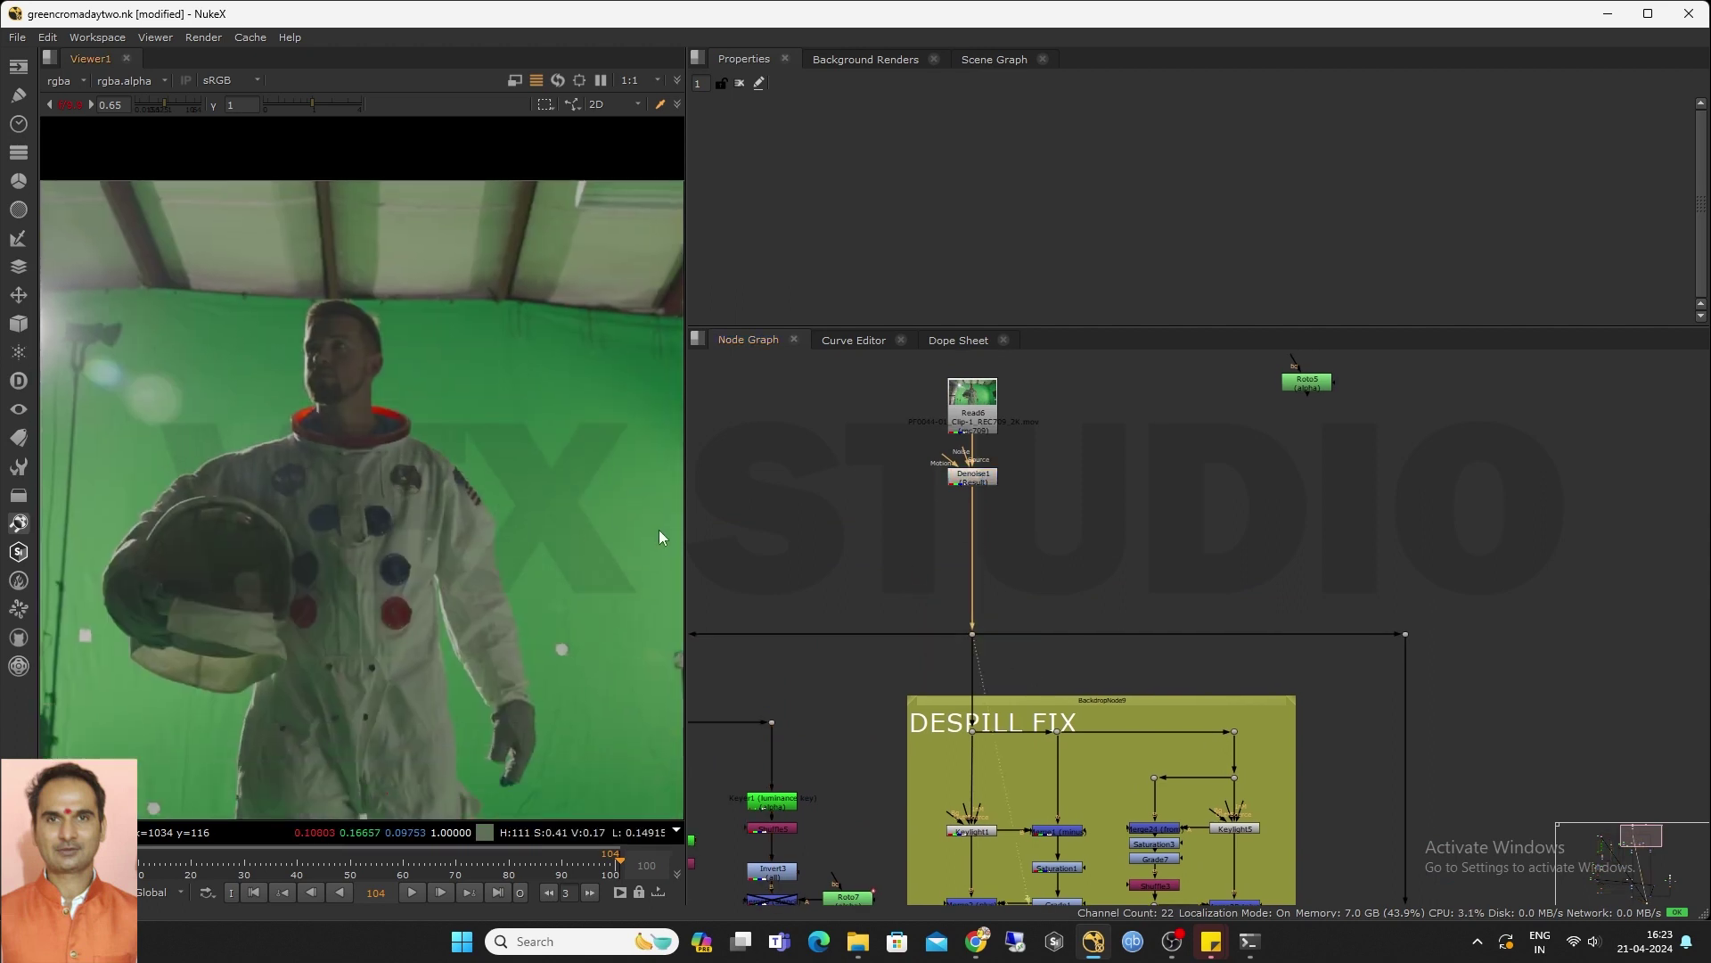
# Open the Keylight1 settings in the DESPILL FIX group, and enlarge the viewer and properties areas
pyautogui.moveTo(687, 552); pyautogui.dragTo(764, 559)
pyautogui.scroll(5, 1073, 672)
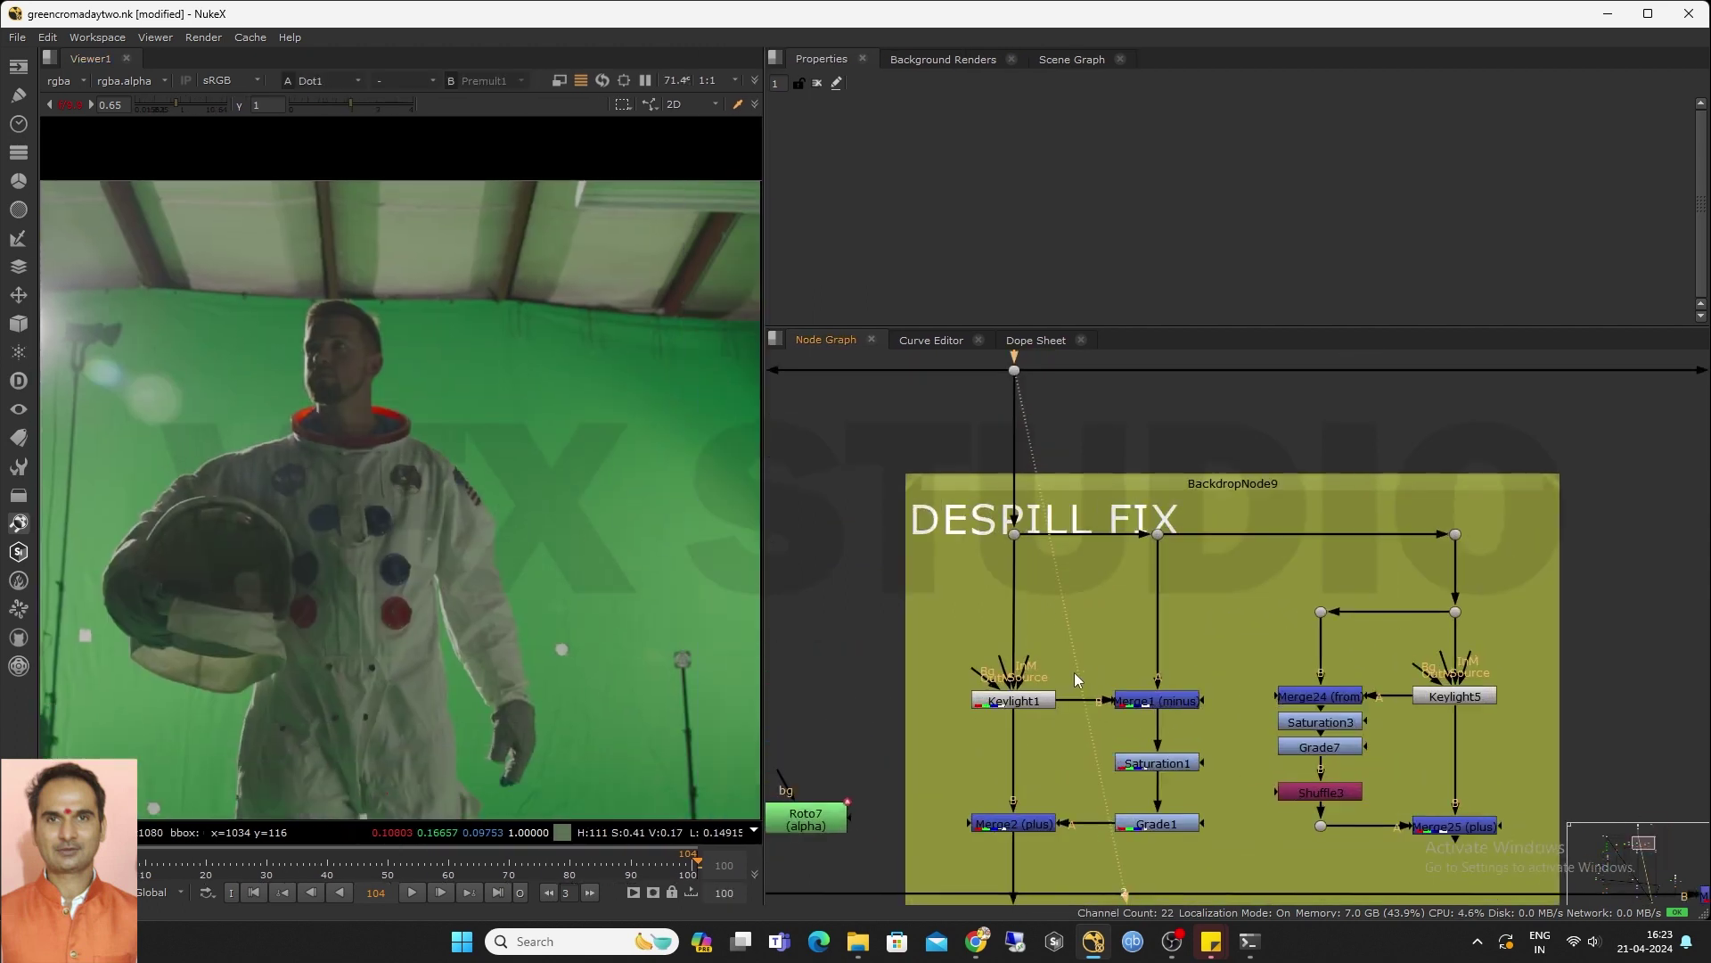
pyautogui.doubleClick(1002, 683)
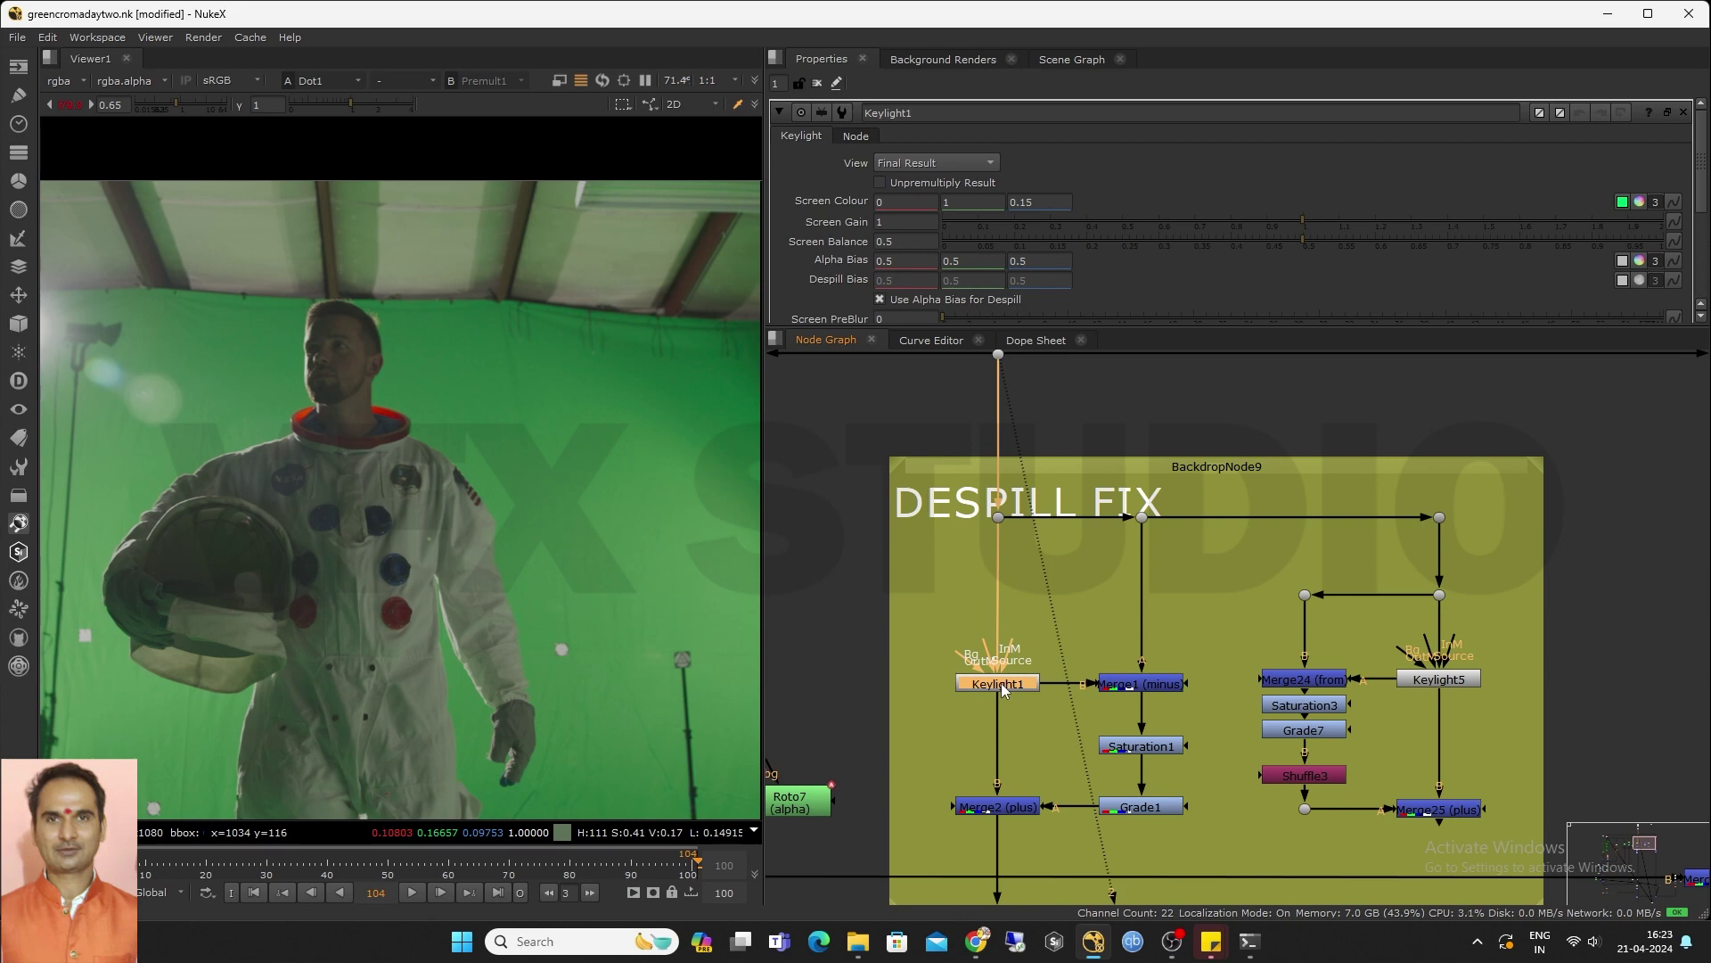
pyautogui.click(863, 384)
pyautogui.moveTo(863, 330); pyautogui.dragTo(869, 450)
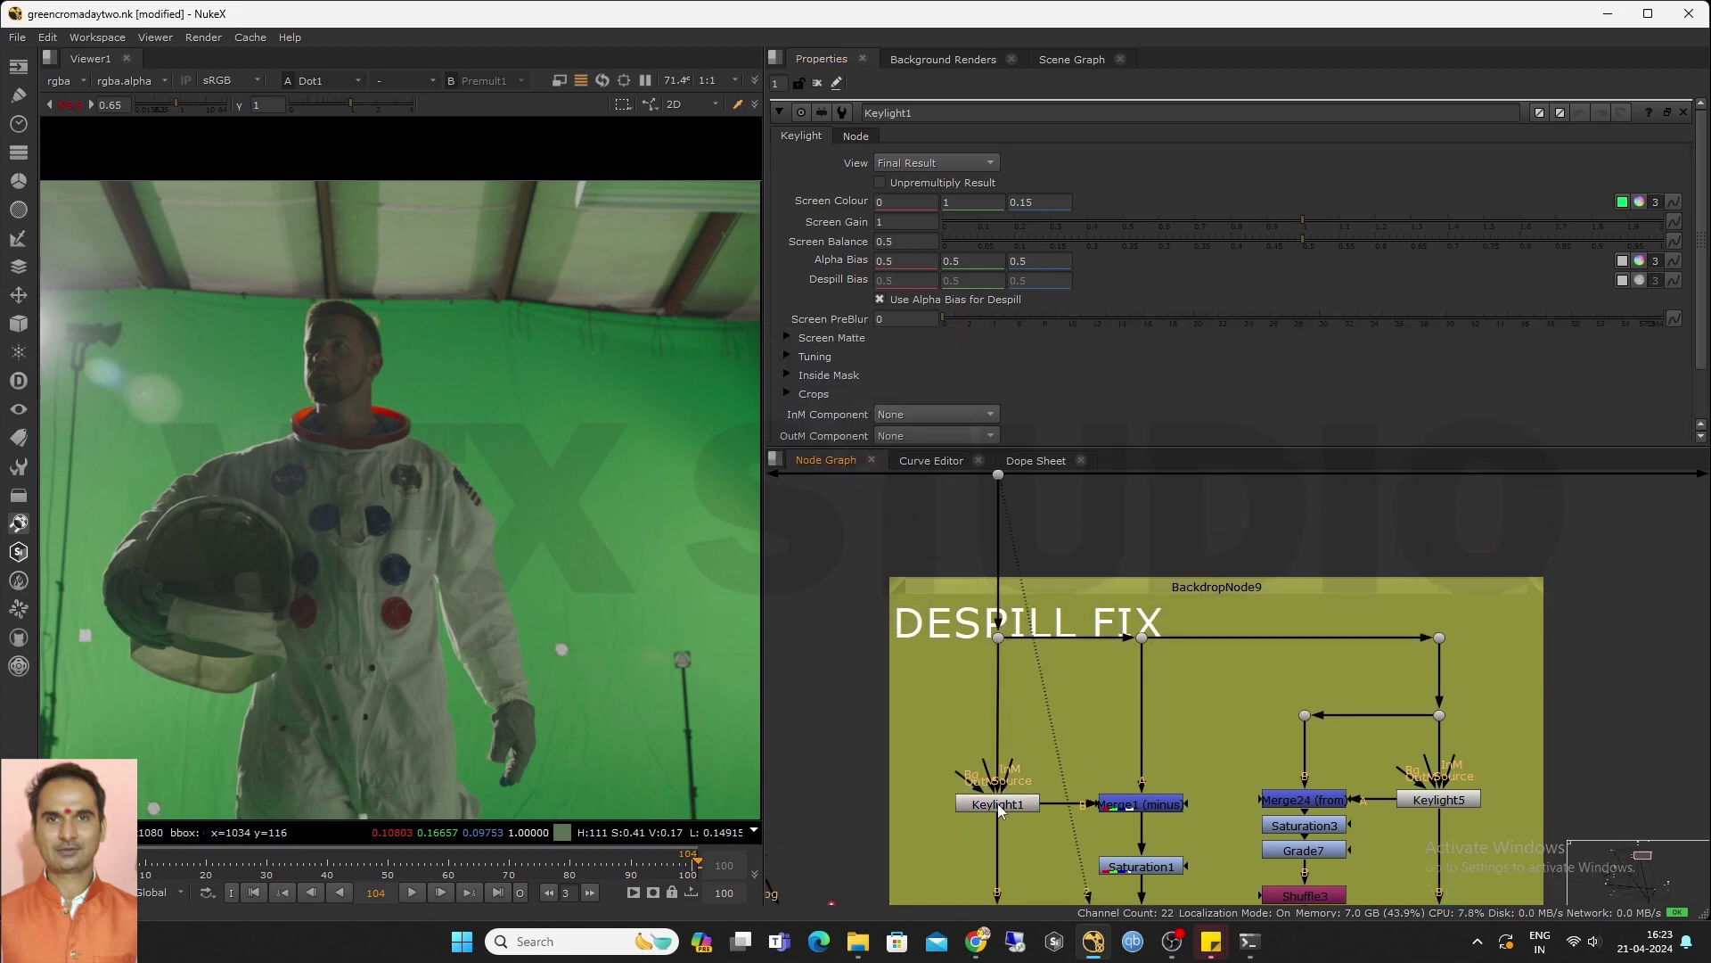
# Add a Keylight node beside the DESPILL FIX group, connect its Source to the incoming footage and view it
pyautogui.press('Tab')
pyautogui.write('key')
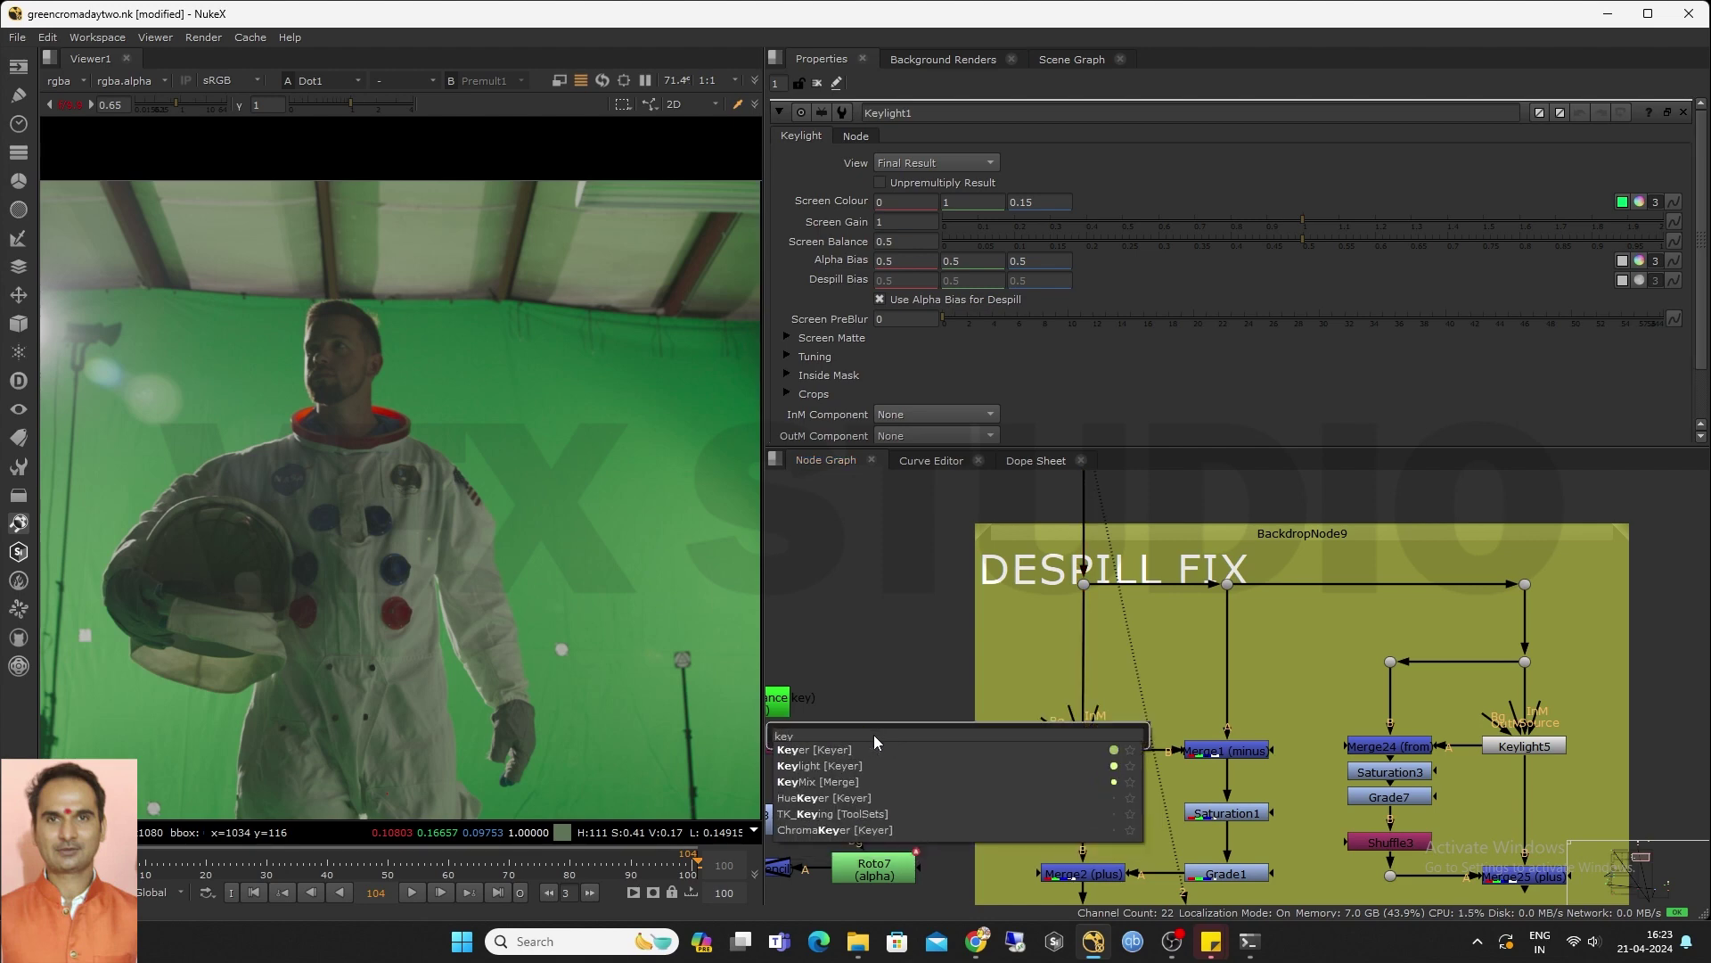
pyautogui.click(857, 763)
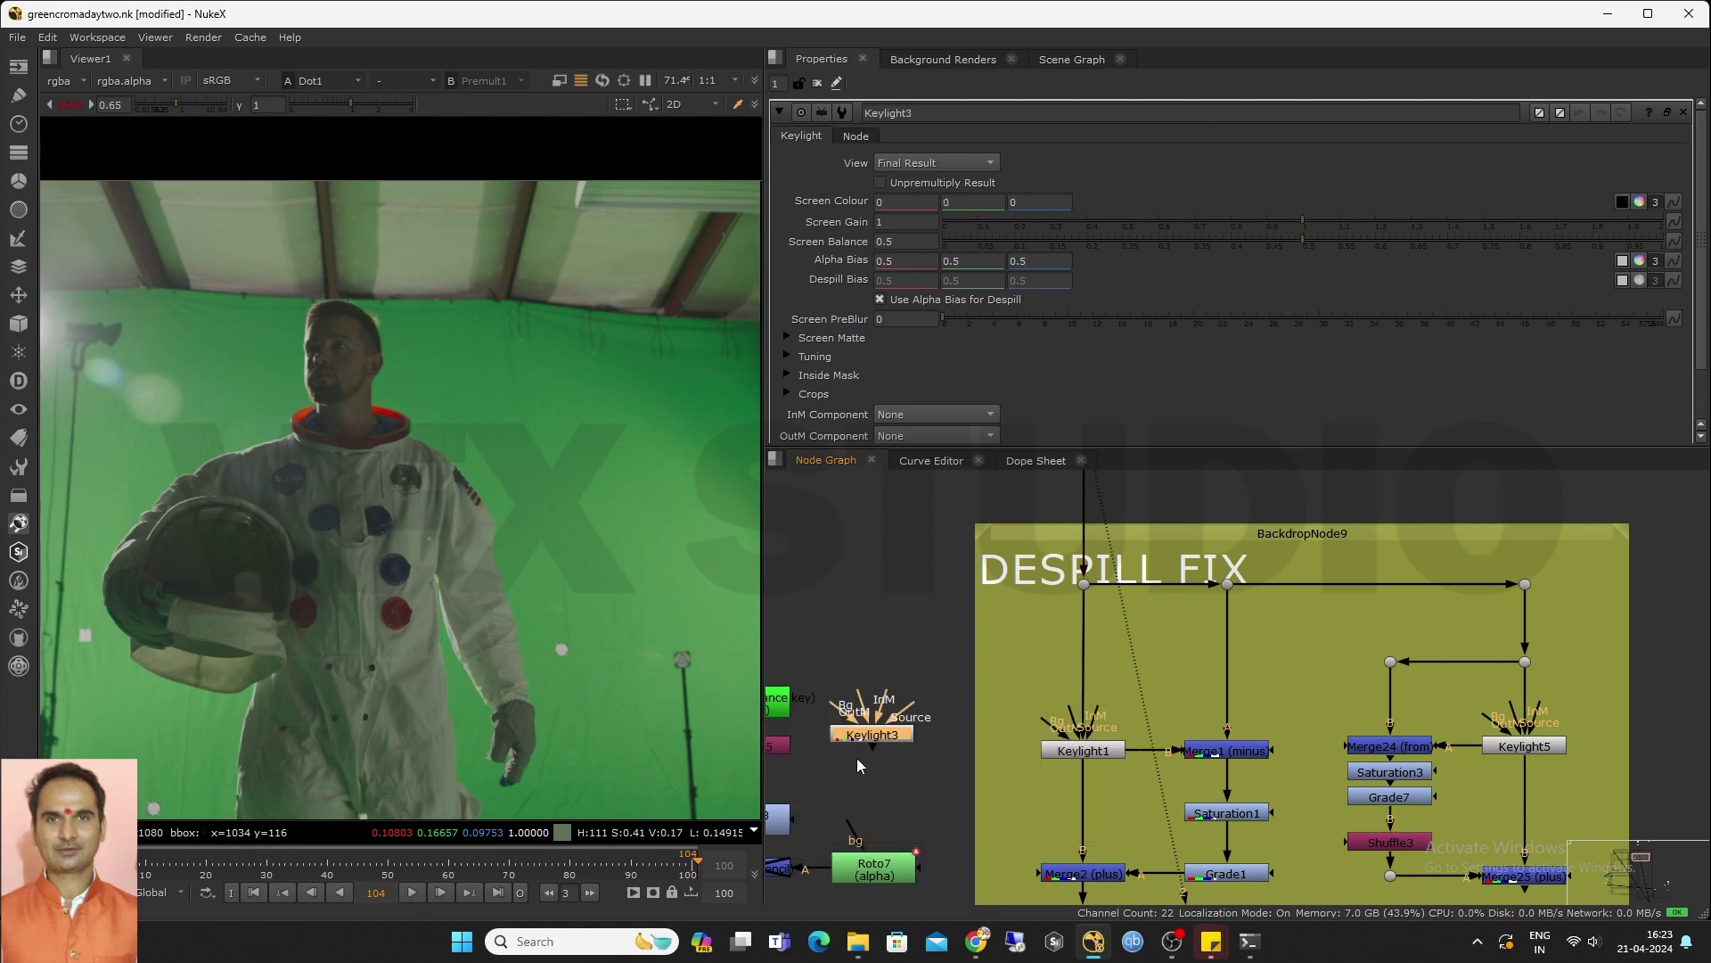
pyautogui.click(927, 667)
pyautogui.press('.')
pyautogui.moveTo(913, 640); pyautogui.dragTo(1084, 585)
pyautogui.moveTo(877, 734); pyautogui.dragTo(960, 649)
pyautogui.moveTo(854, 583); pyautogui.dragTo(929, 727)
pyautogui.click(925, 771)
pyautogui.click(923, 726)
pyautogui.press('2')
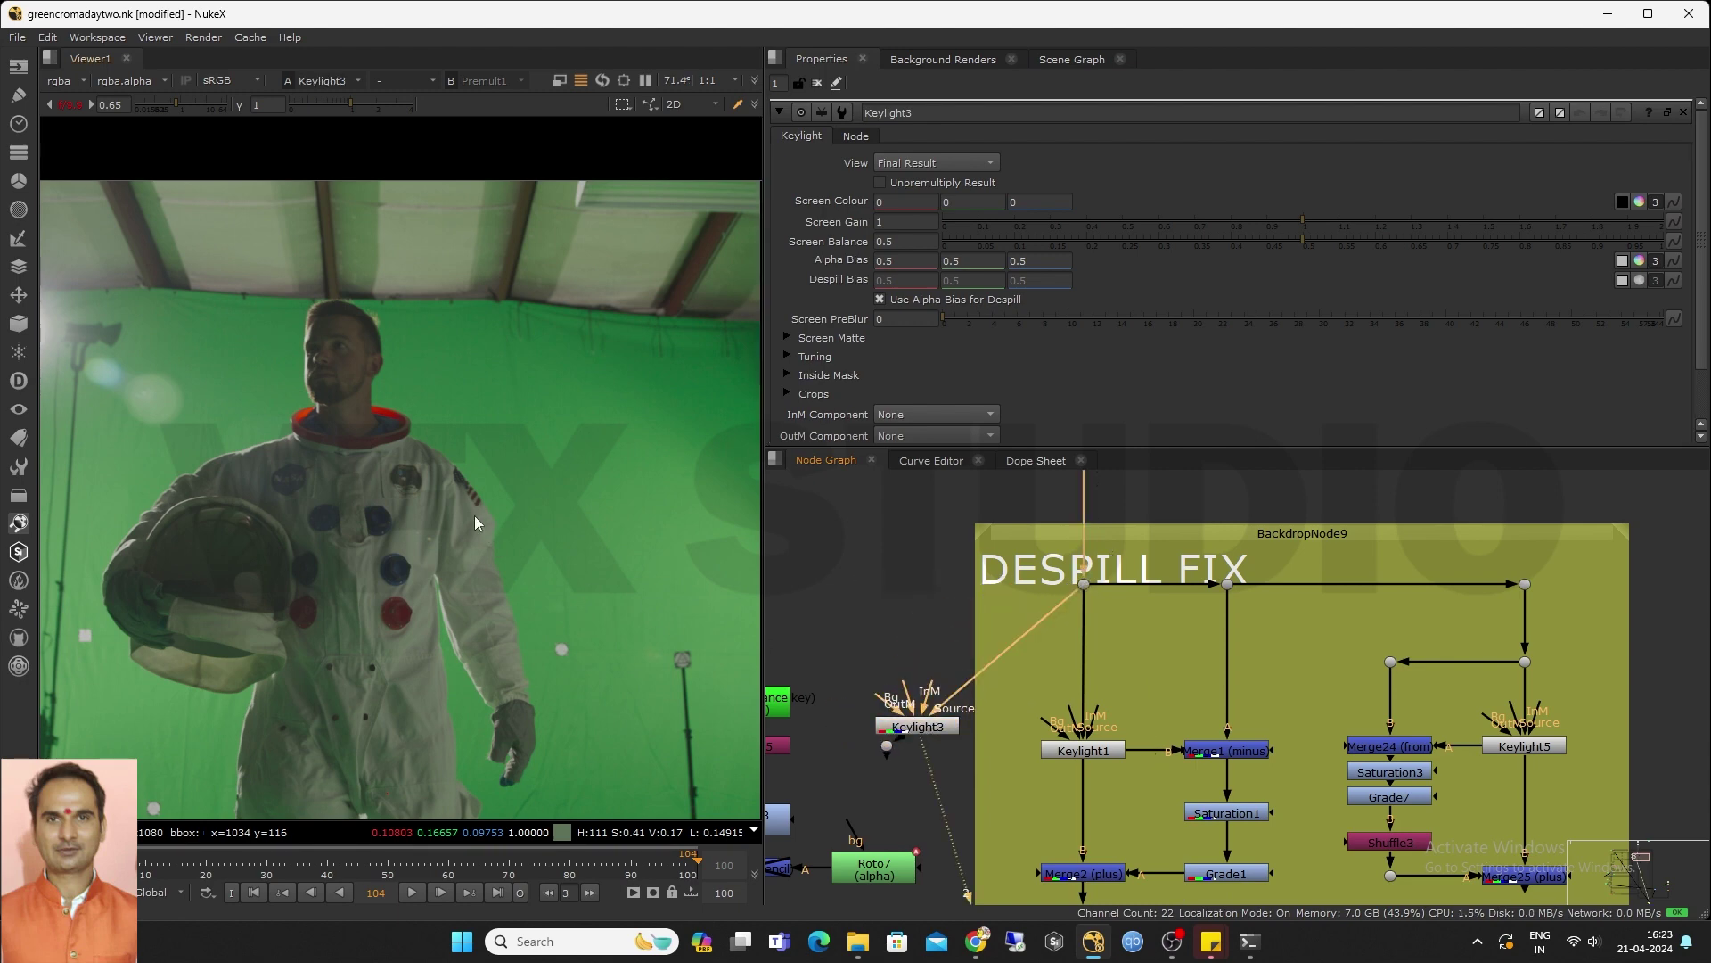
# Set Keylight3's Screen Colour to green 1 and blue 0.15
pyautogui.press('-')
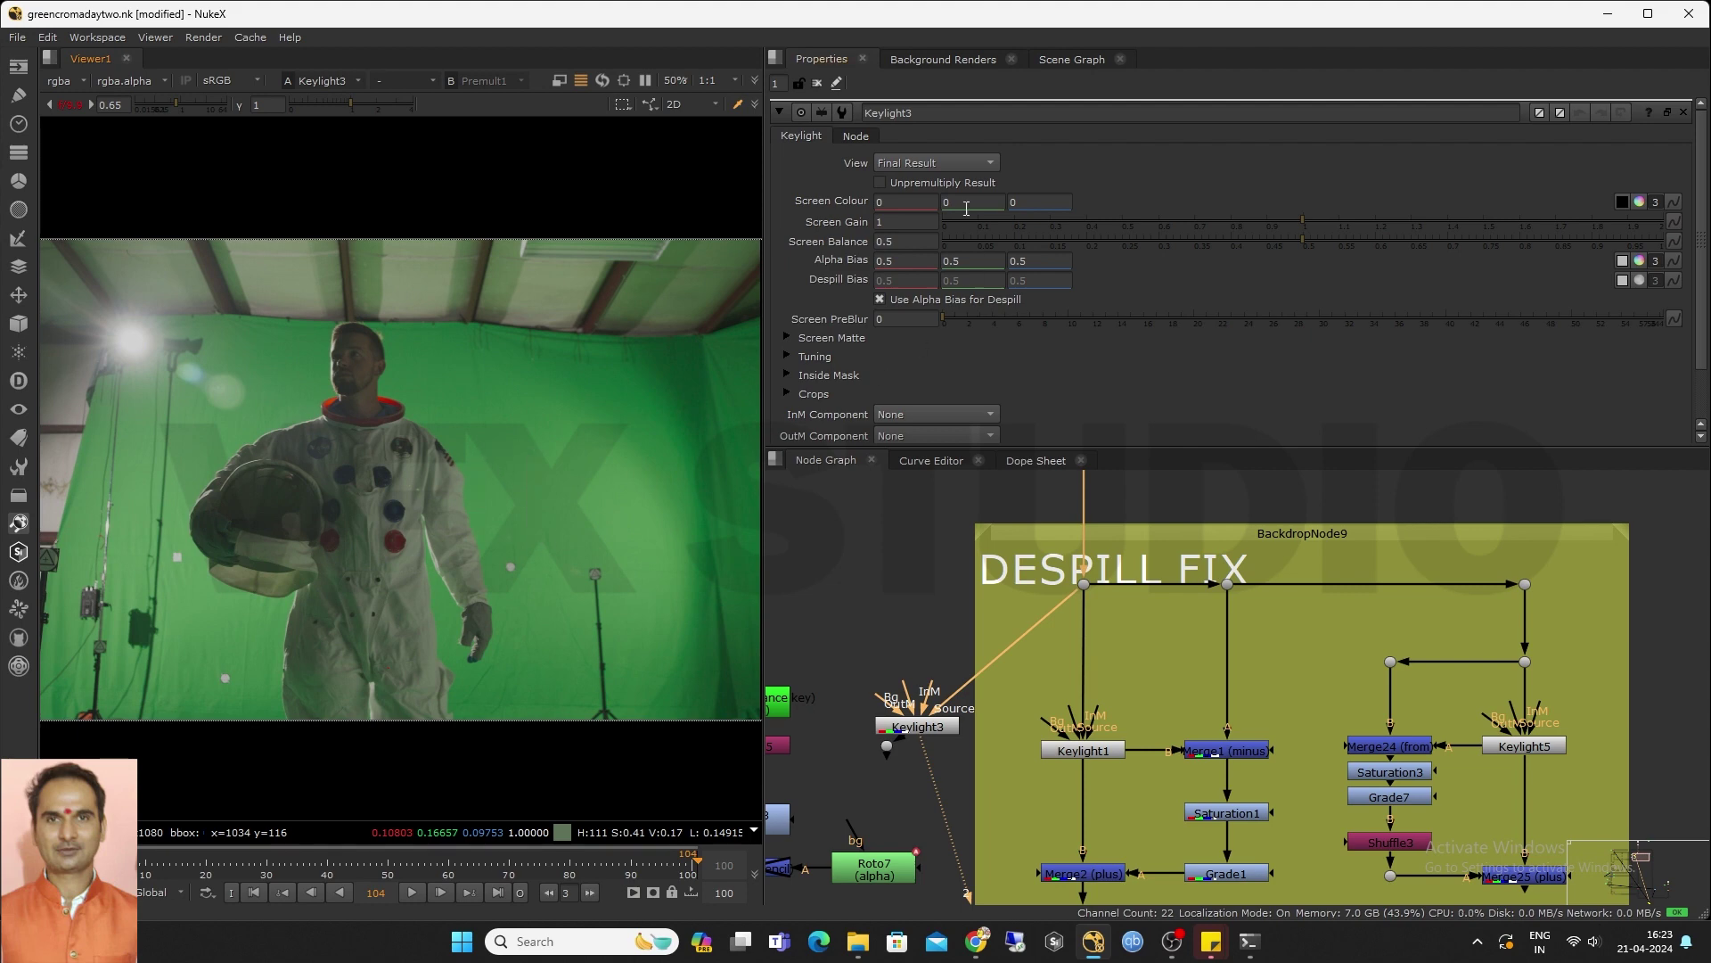
pyautogui.keyDown('ctrl'); pyautogui.keyDown('shift'); pyautogui.moveTo(463, 403); pyautogui.dragTo(542, 470); pyautogui.keyUp('shift'); pyautogui.keyUp('ctrl')
pyautogui.write('1')
pyautogui.scroll(1, 460, 419)
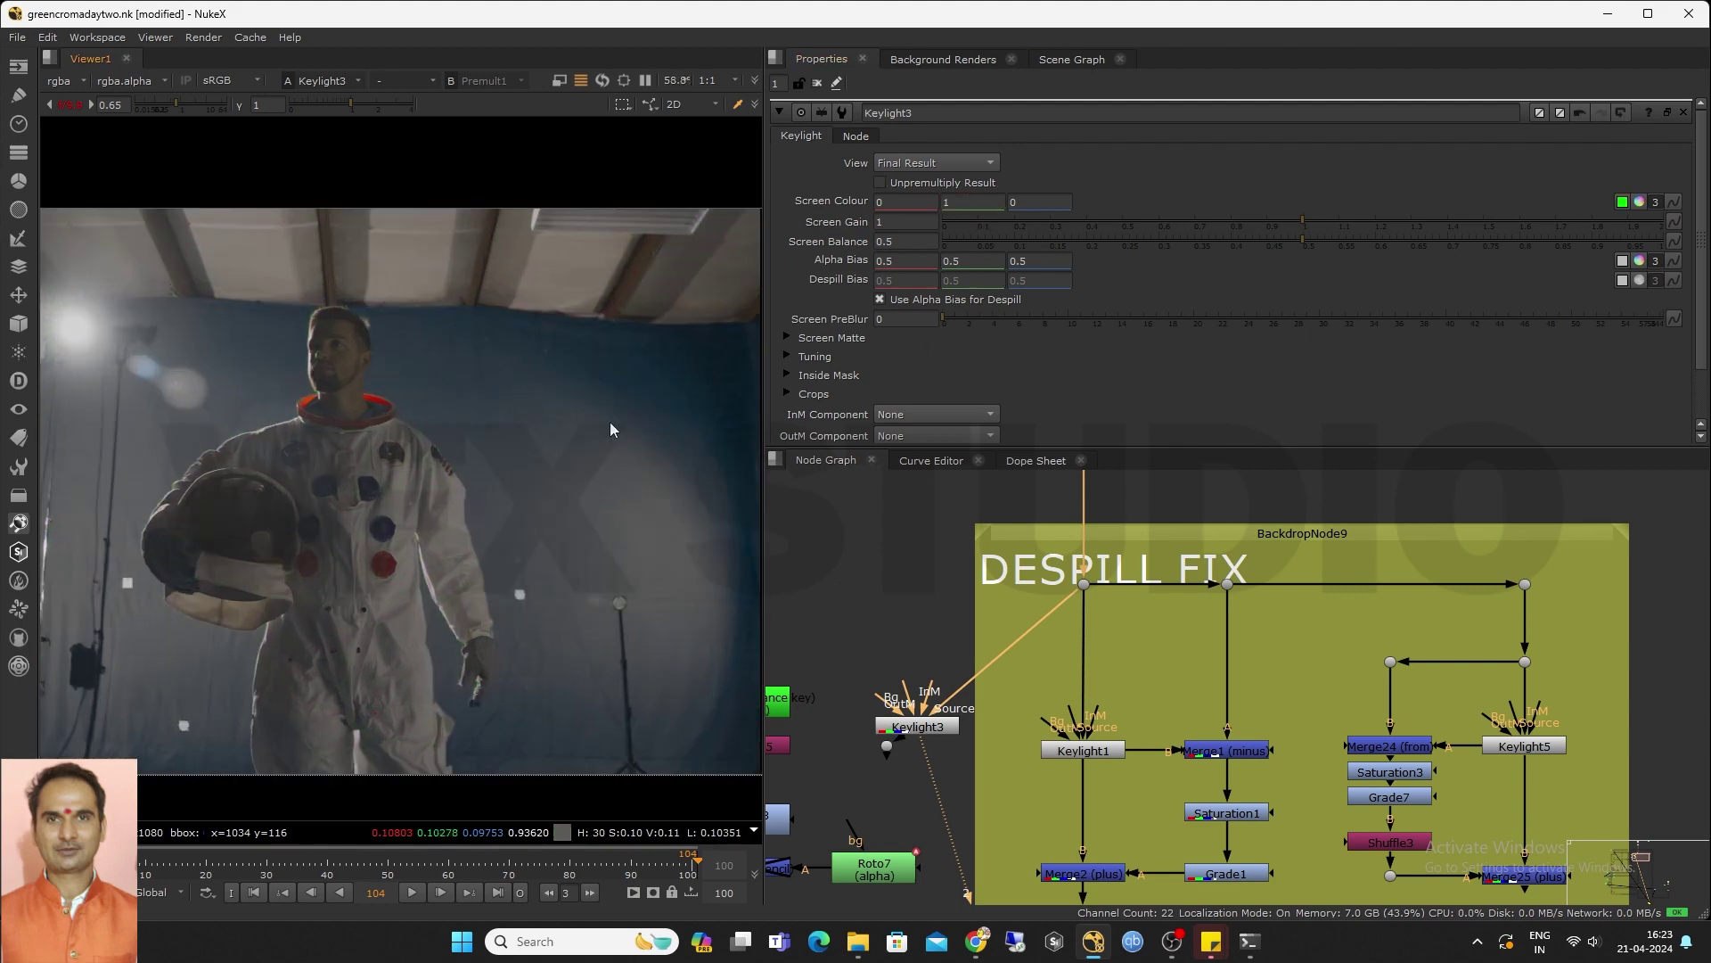
pyautogui.scroll(-2, 562, 434)
pyautogui.scroll(1, 512, 428)
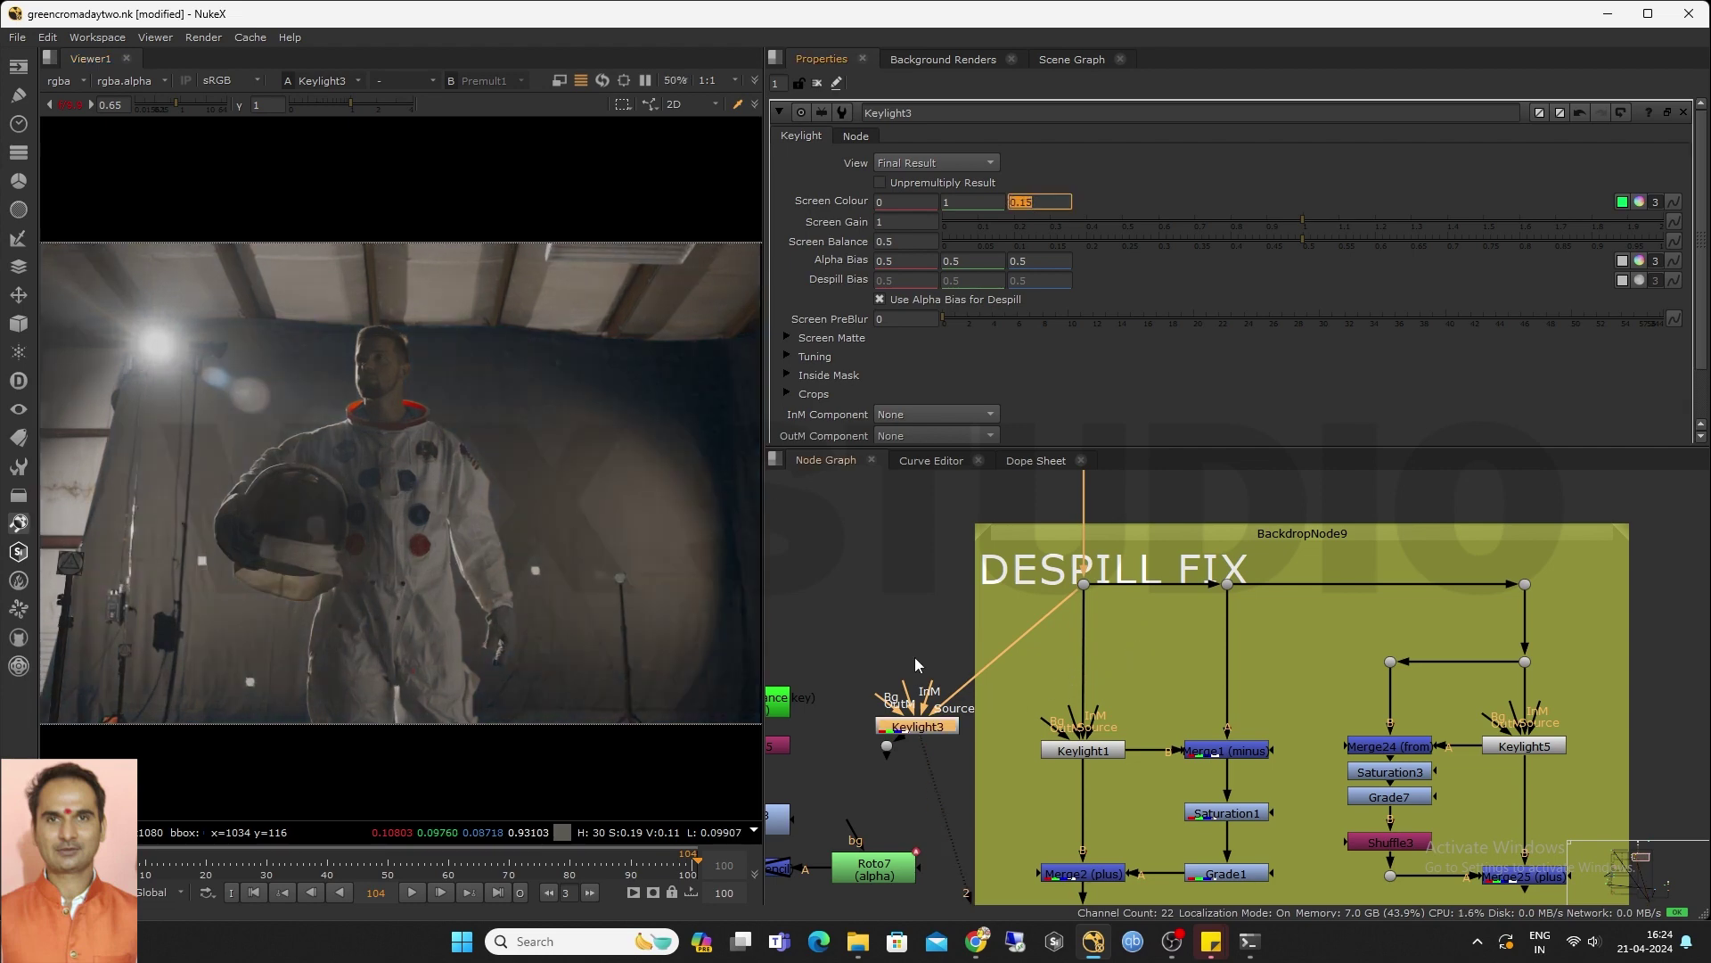
# Examine the despilled astronaut footage up close, including the suit and helmet edges
pyautogui.moveTo(1068, 778); pyautogui.dragTo(1048, 715, button='middle')
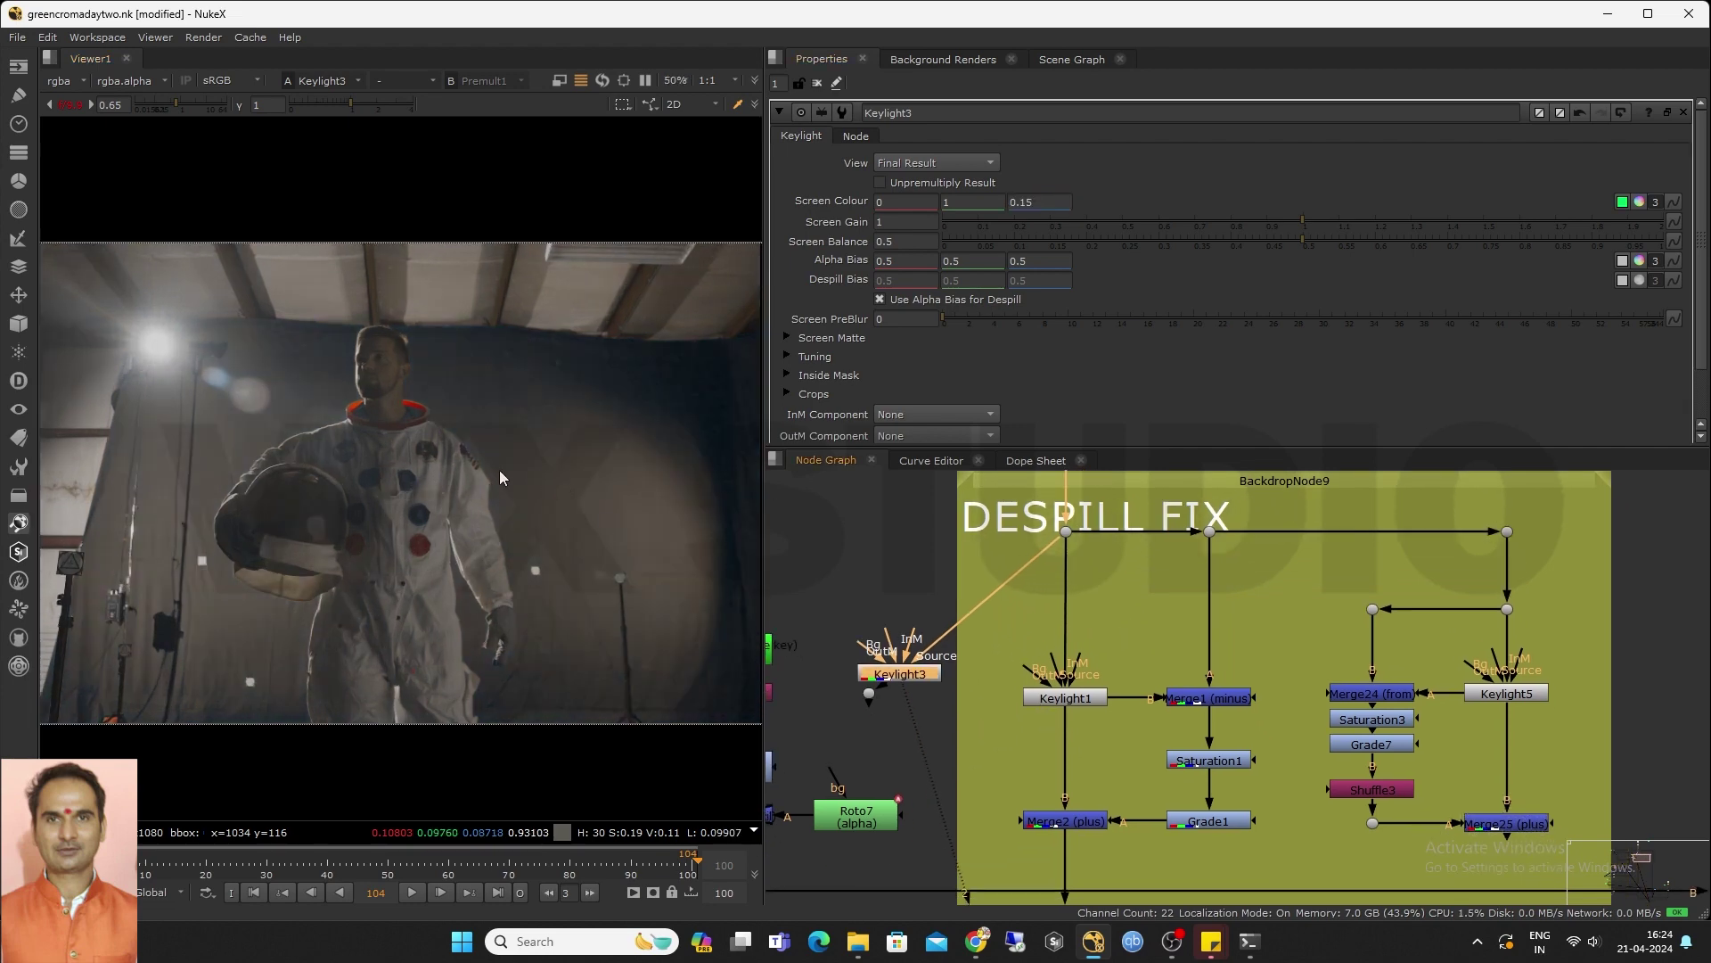
pyautogui.scroll(4, 481, 463)
pyautogui.scroll(-3, 534, 490)
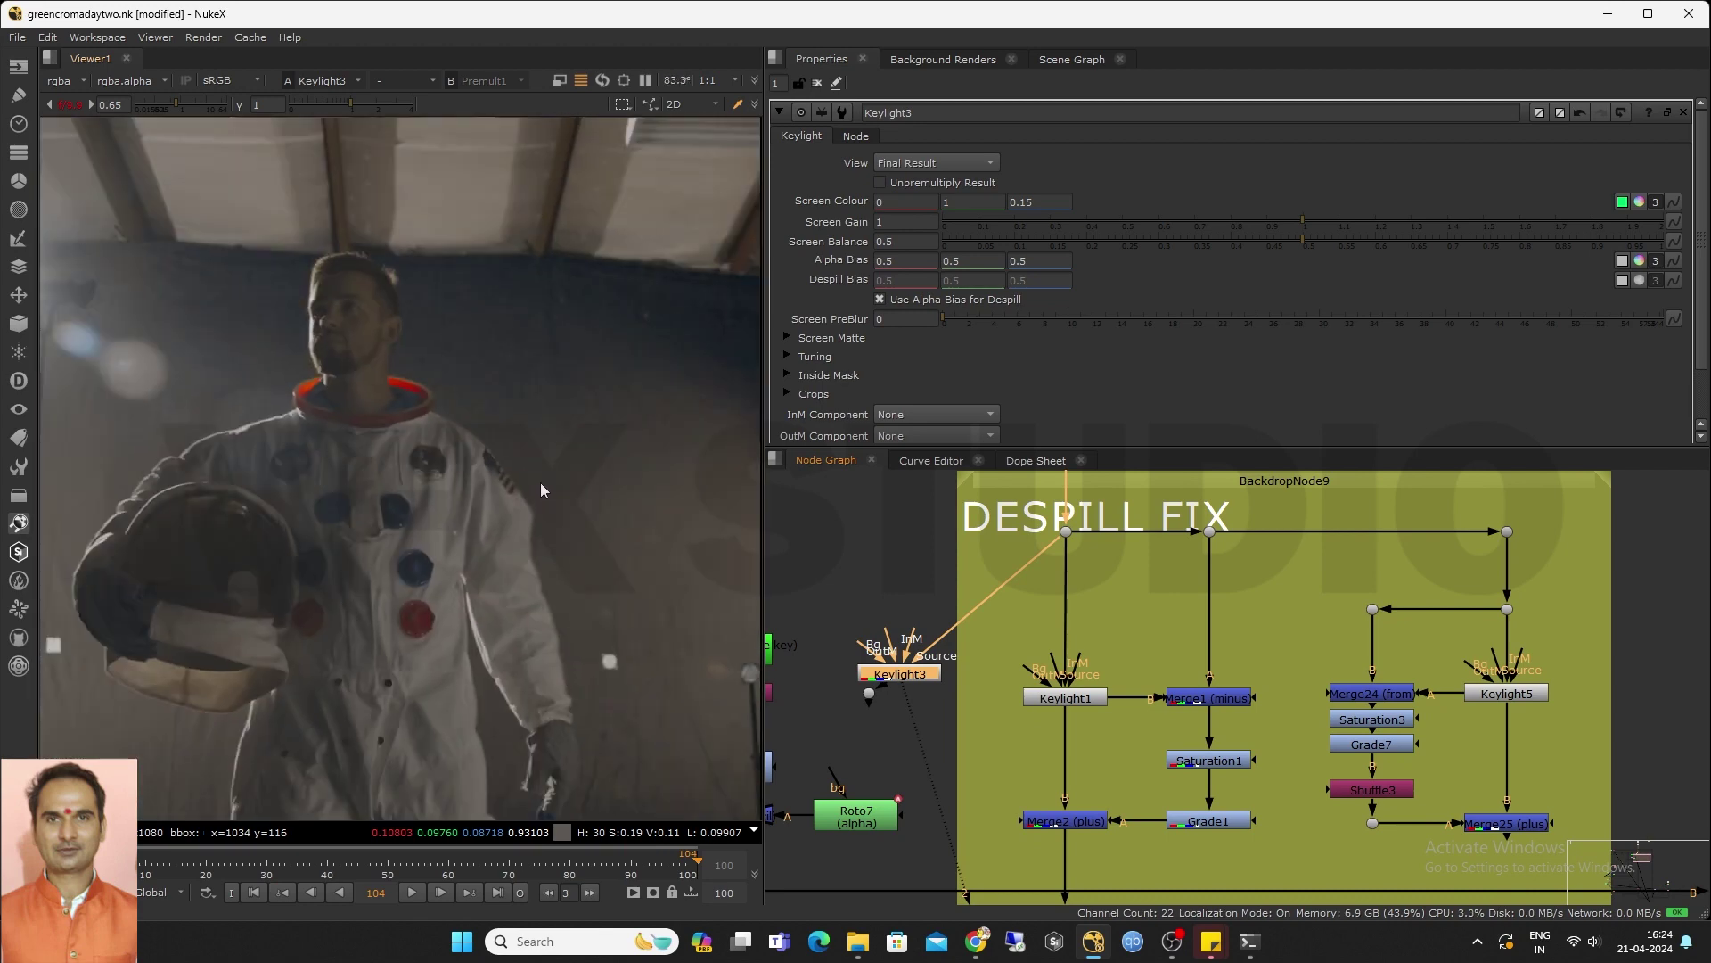
pyautogui.scroll(5, 276, 458)
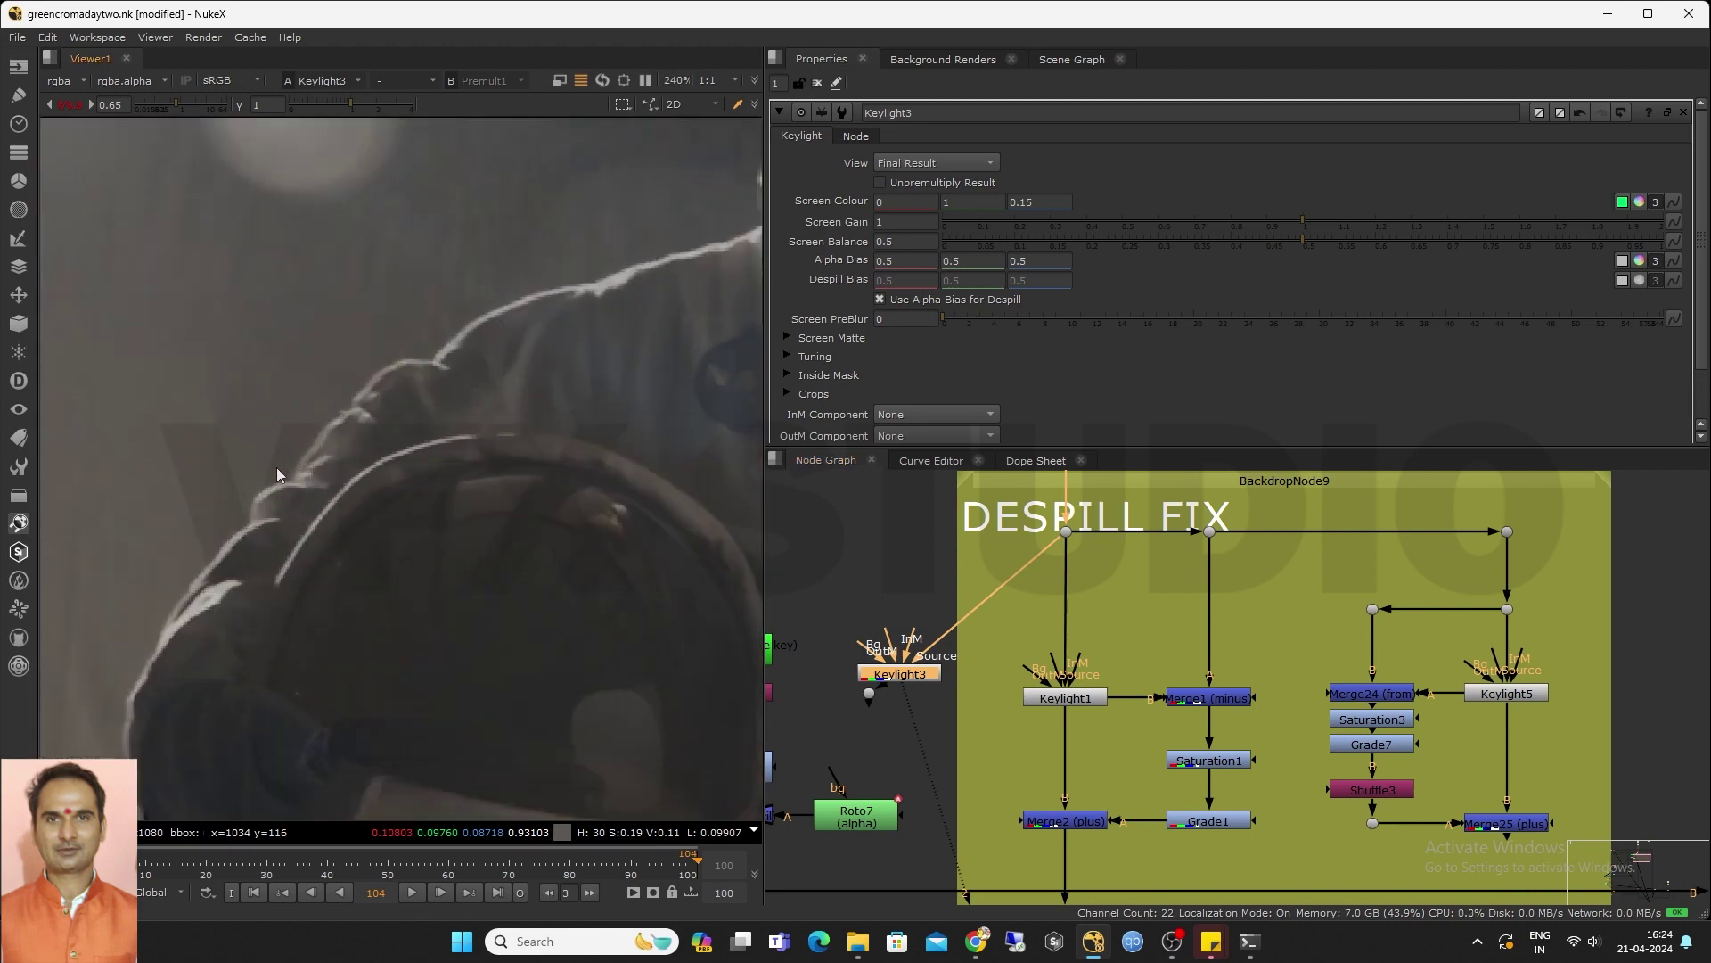
pyautogui.scroll(-3, 278, 469)
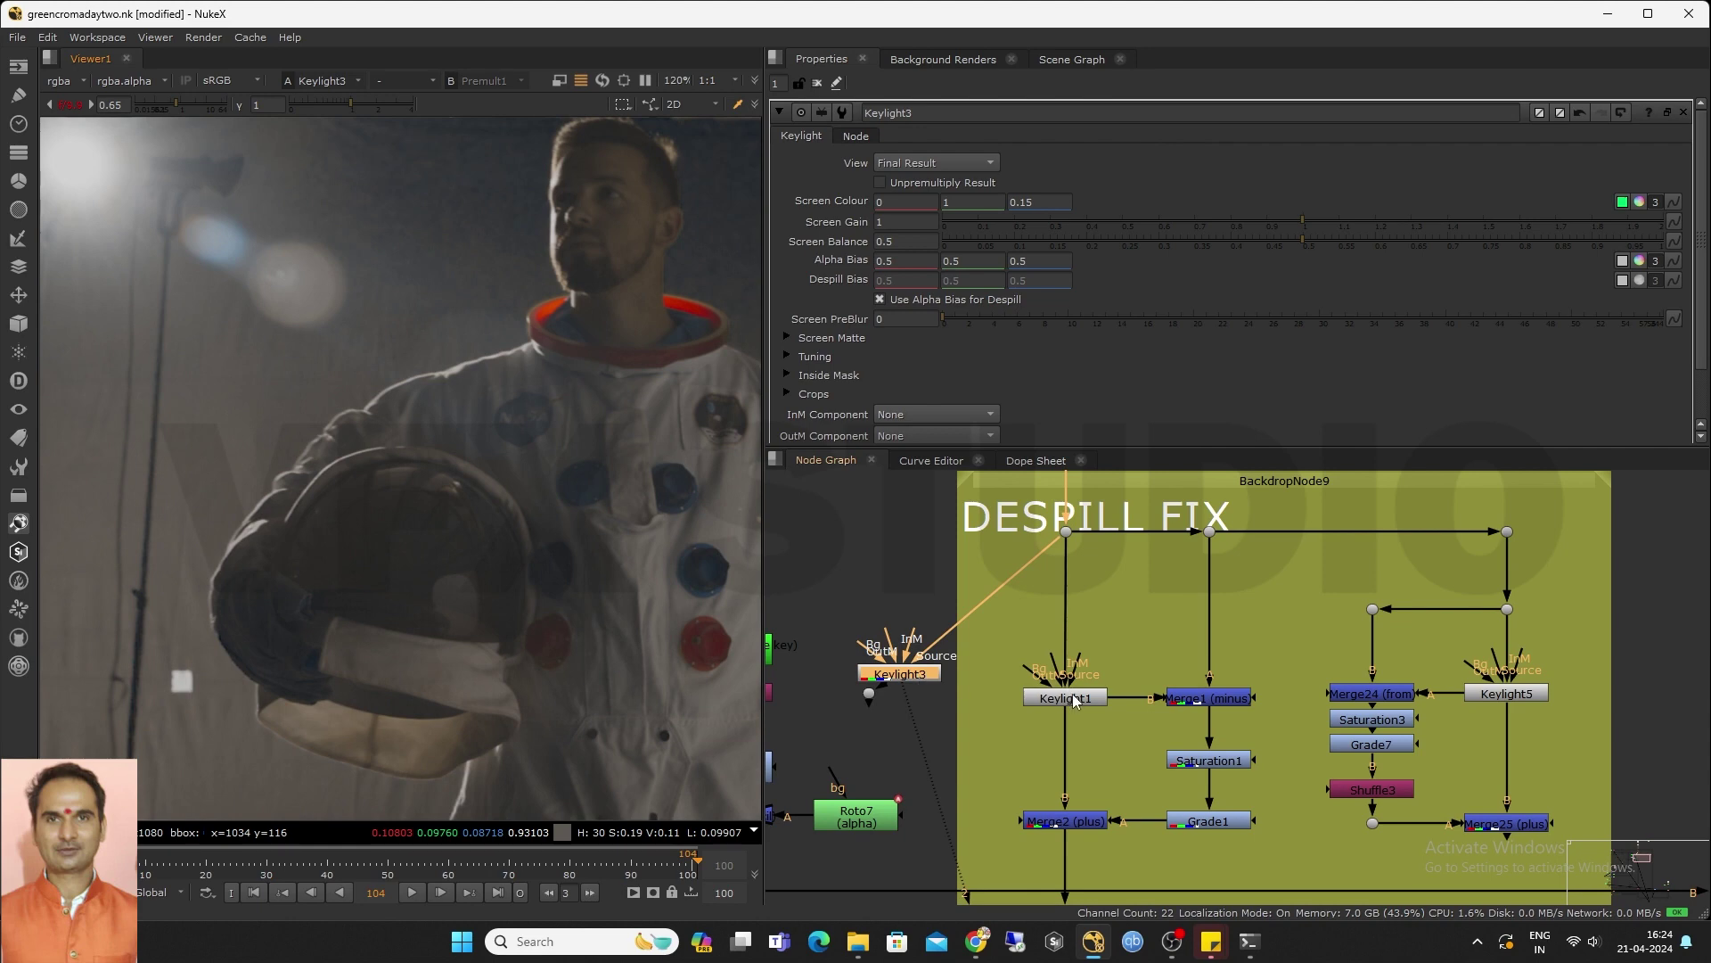
# Open the settings of Keylight1 and view its despilled result
pyautogui.doubleClick(1074, 701)
pyautogui.scroll(-5, 522, 513)
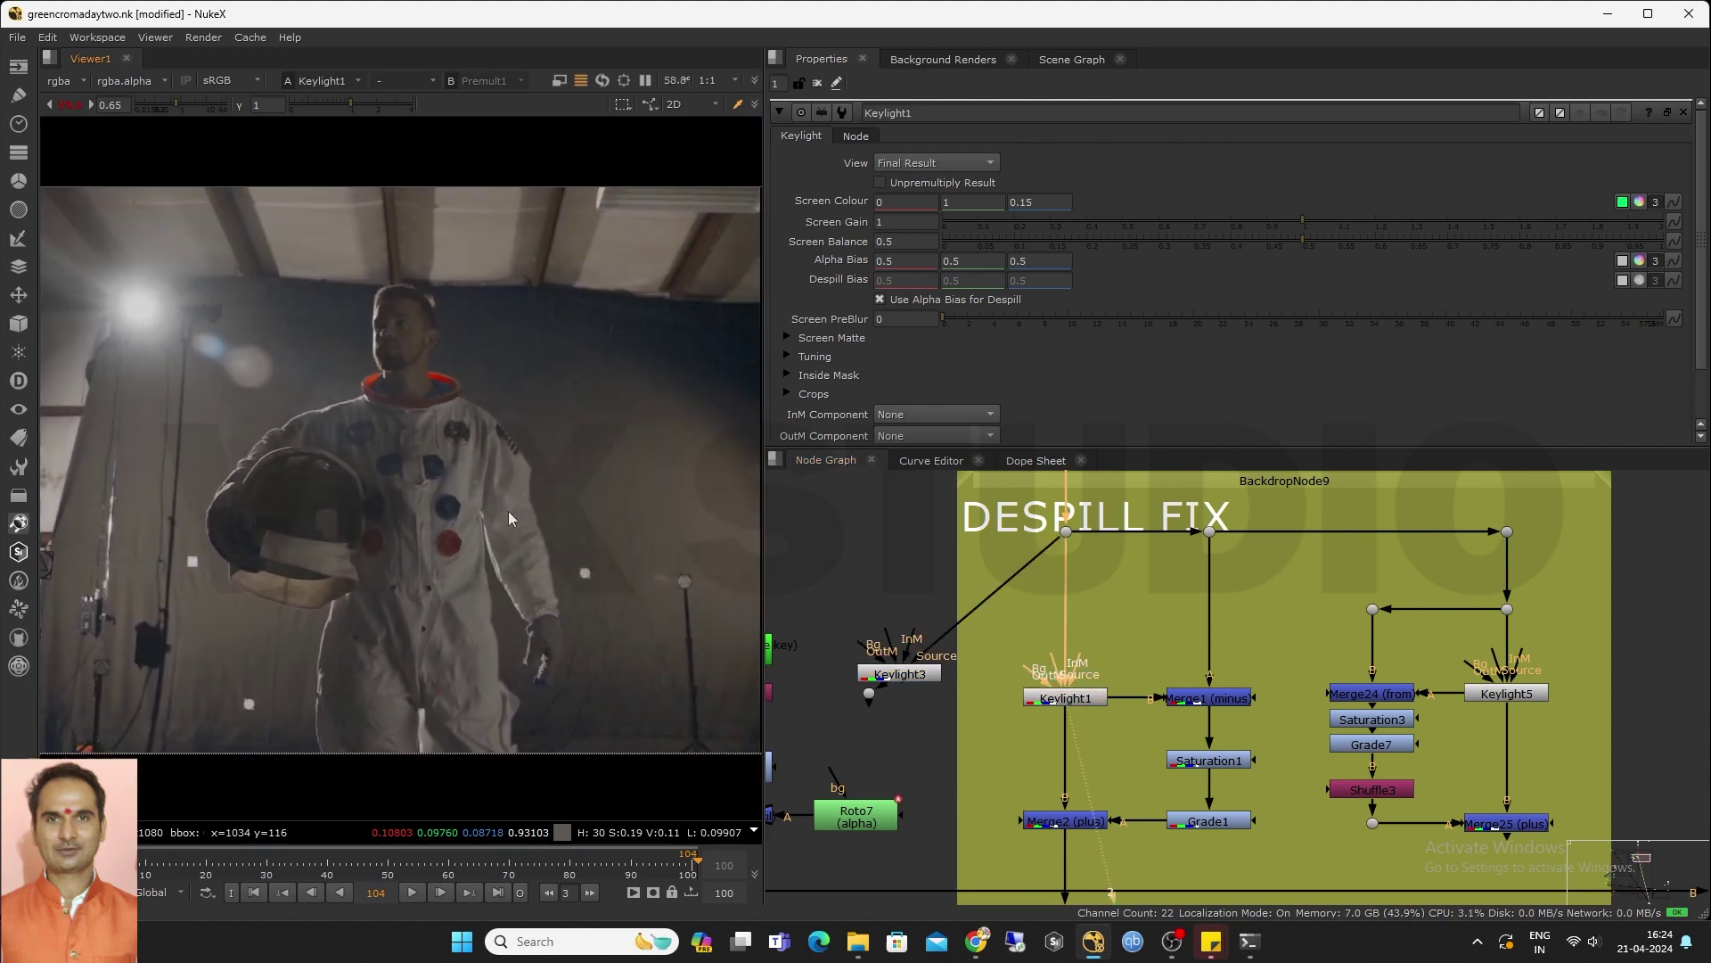
pyautogui.moveTo(1180, 667)
pyautogui.mouseDown(button='middle')
pyautogui.moveTo(1054, 660)
pyautogui.moveTo(1176, 681)
pyautogui.mouseUp(button='middle')
# Delete the trial Keylight3 node and its dot beside the DESPILL FIX group
pyautogui.moveTo(907, 626); pyautogui.dragTo(1056, 731)
pyautogui.press('Delete')
pyautogui.moveTo(1247, 661); pyautogui.dragTo(1095, 683, button='middle')
pyautogui.scroll(1, 1095, 683)
pyautogui.scroll(1, 1125, 686)
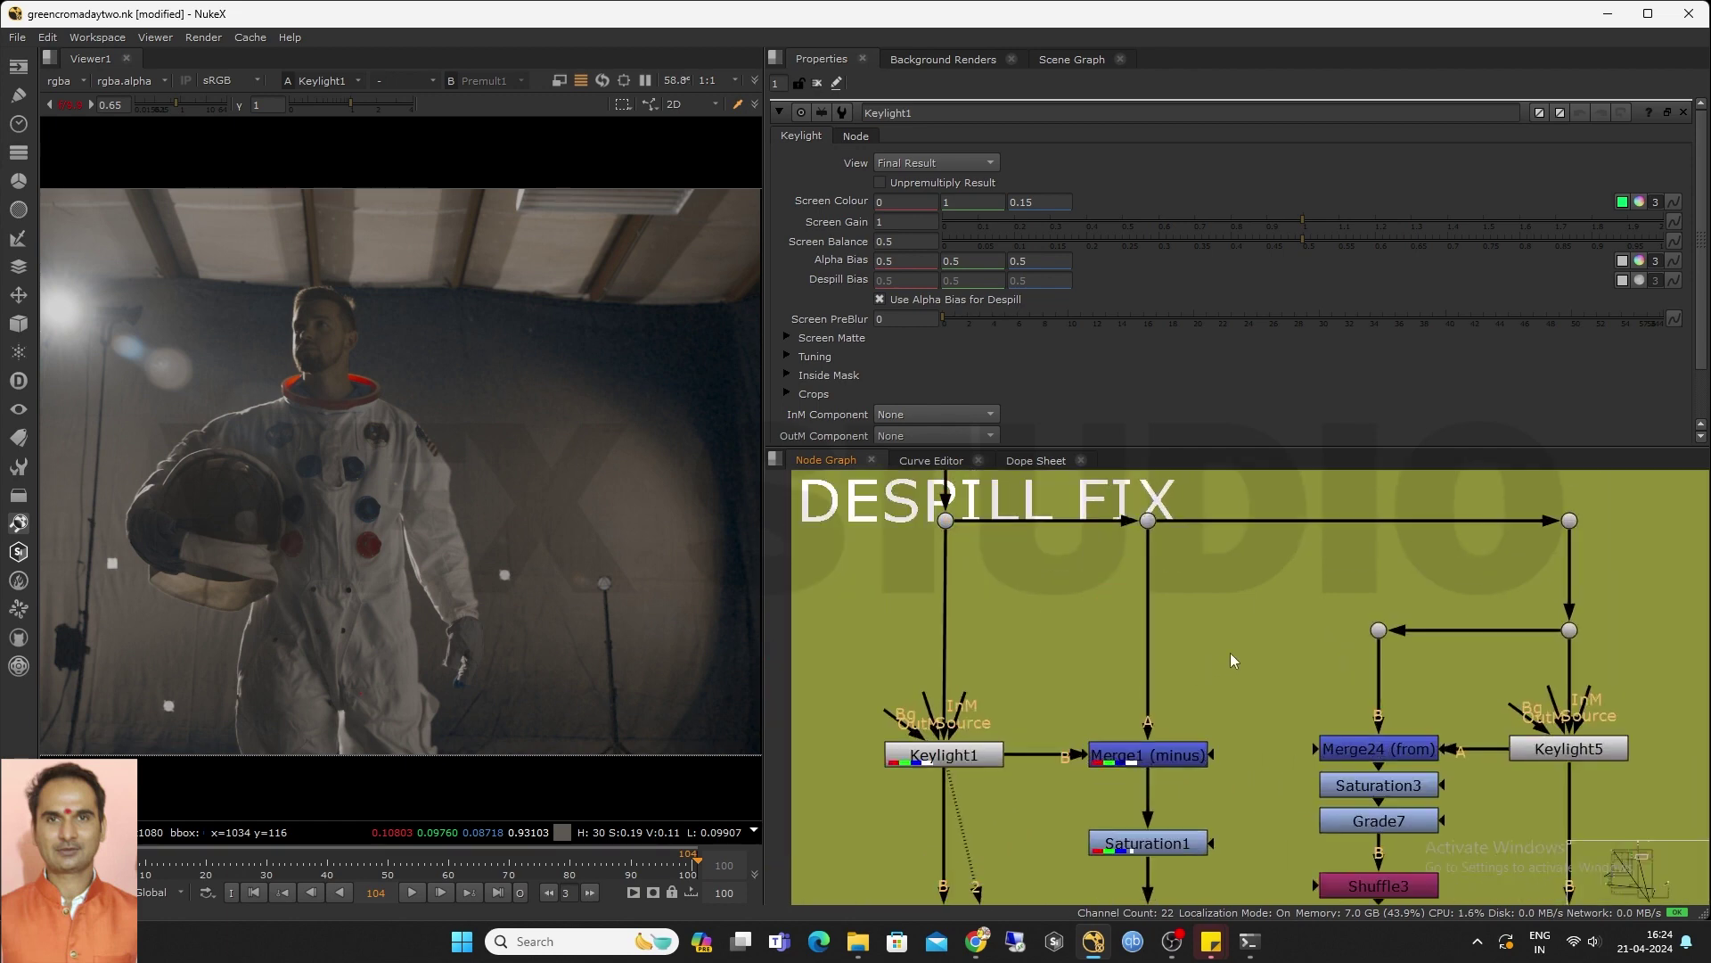
# Add a trial Merge node between Keylight1 and the source footage, view it with the minus operation, and delete it
pyautogui.press('m')
pyautogui.moveTo(1230, 546); pyautogui.dragTo(1076, 632)
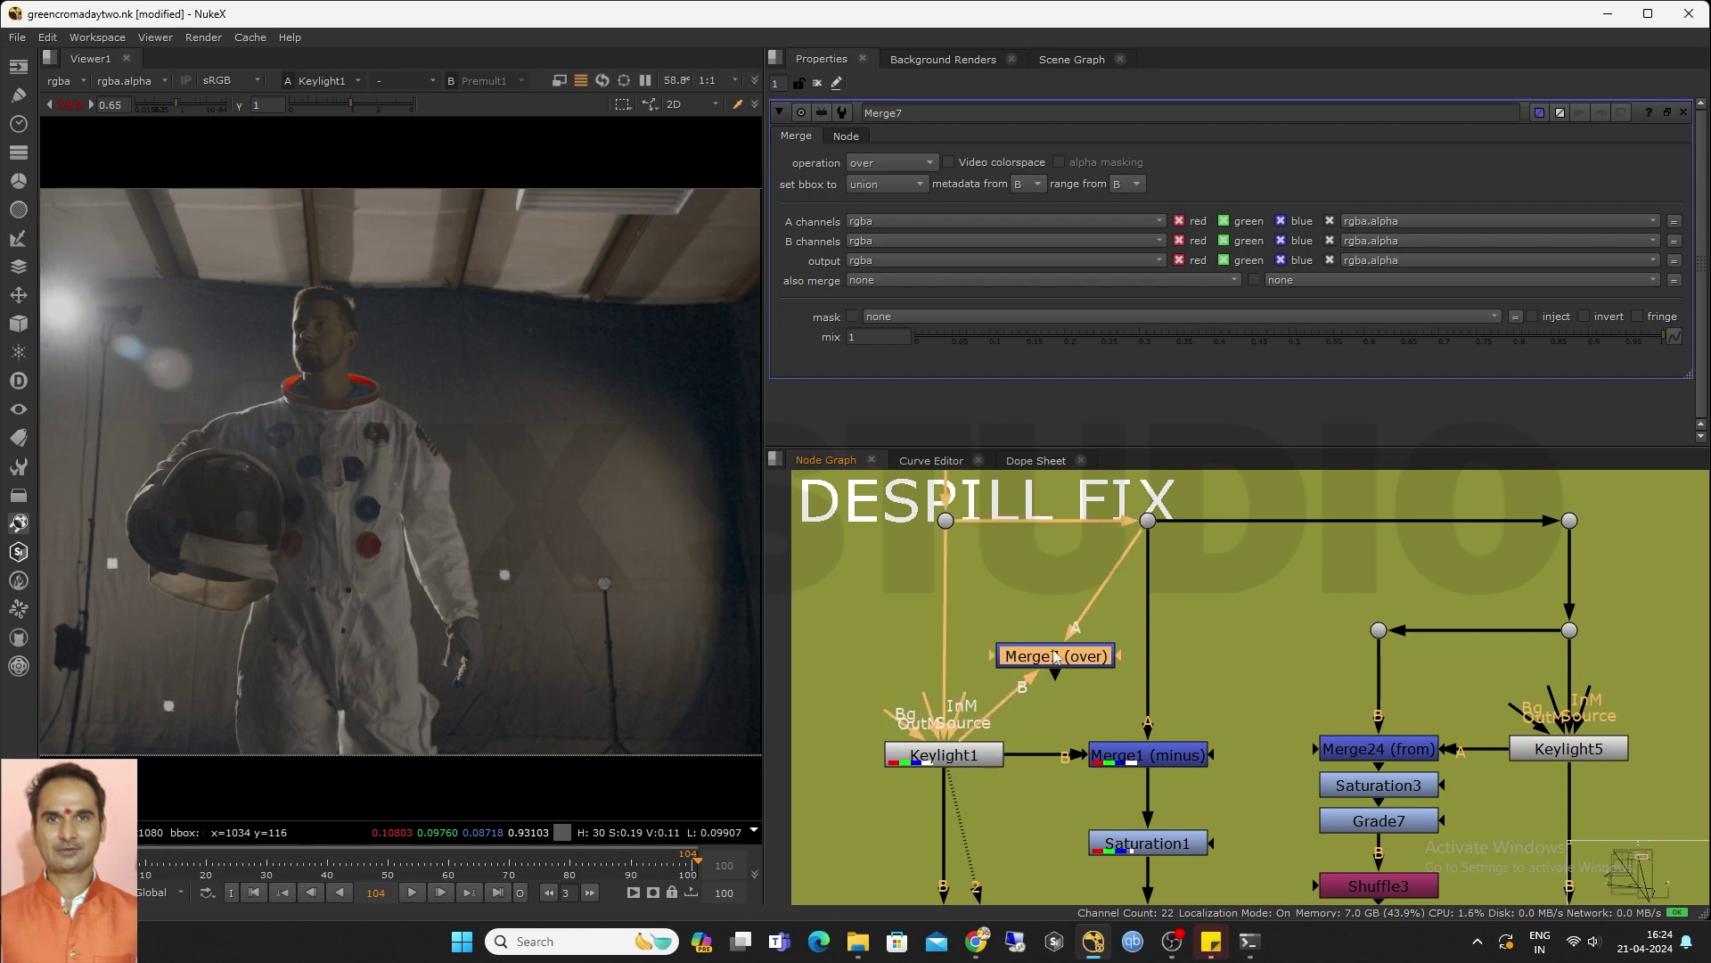
pyautogui.press('1')
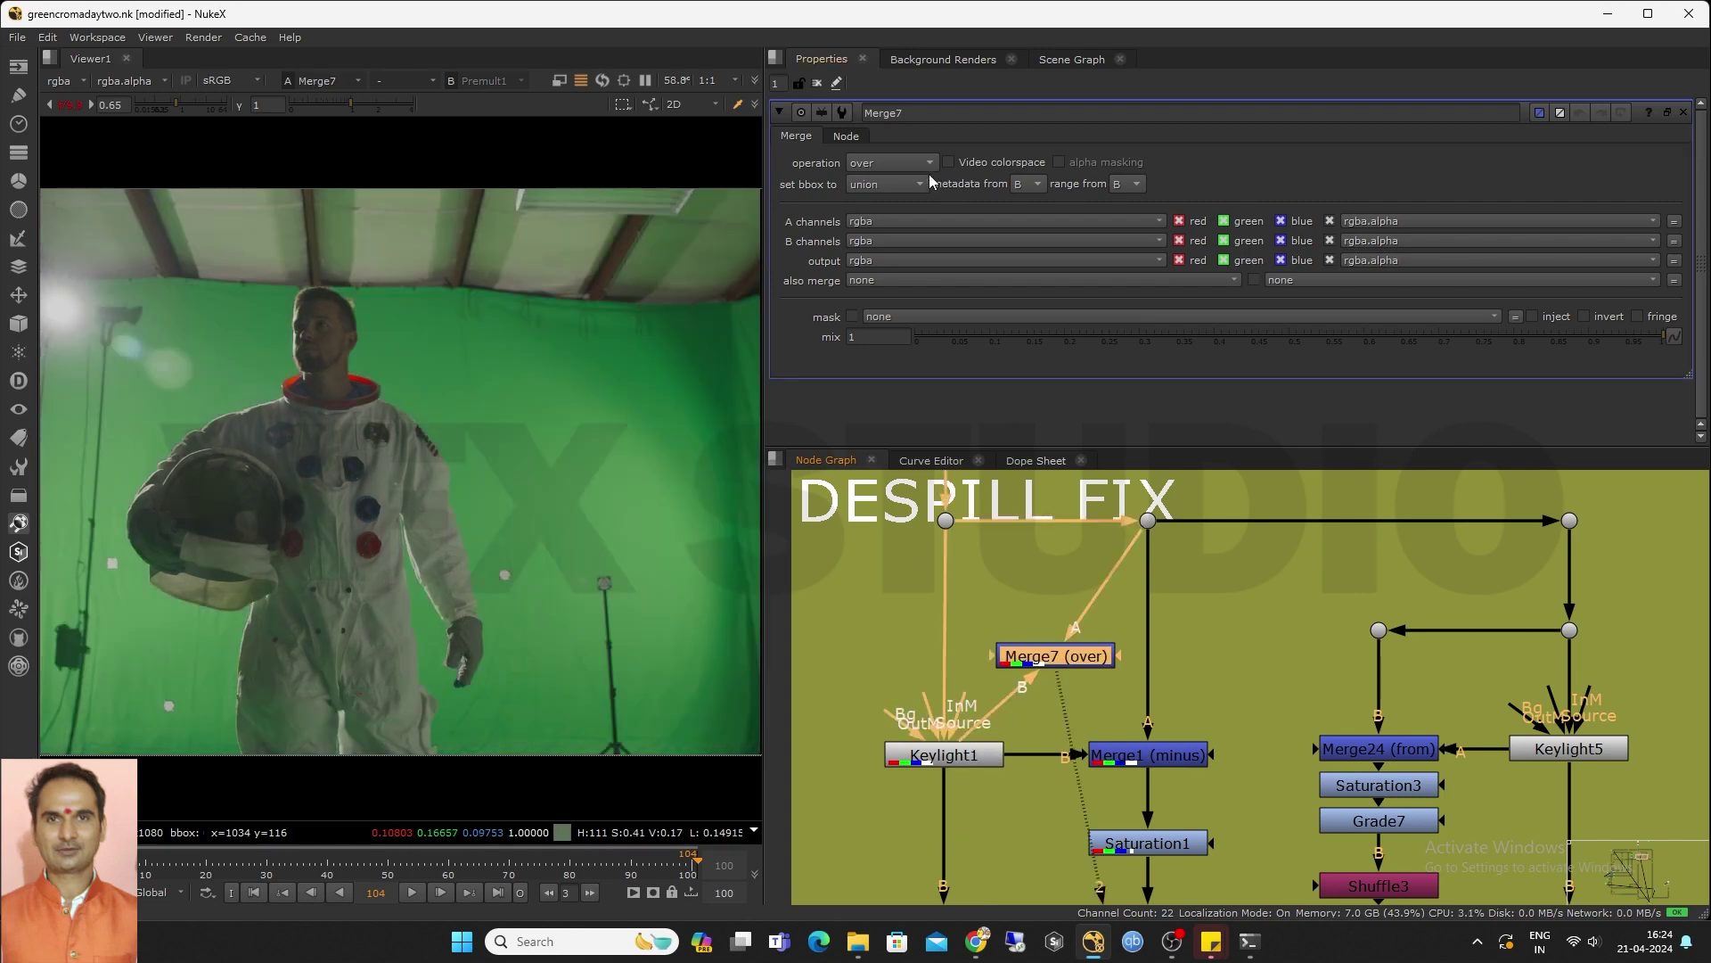
pyautogui.click(906, 158)
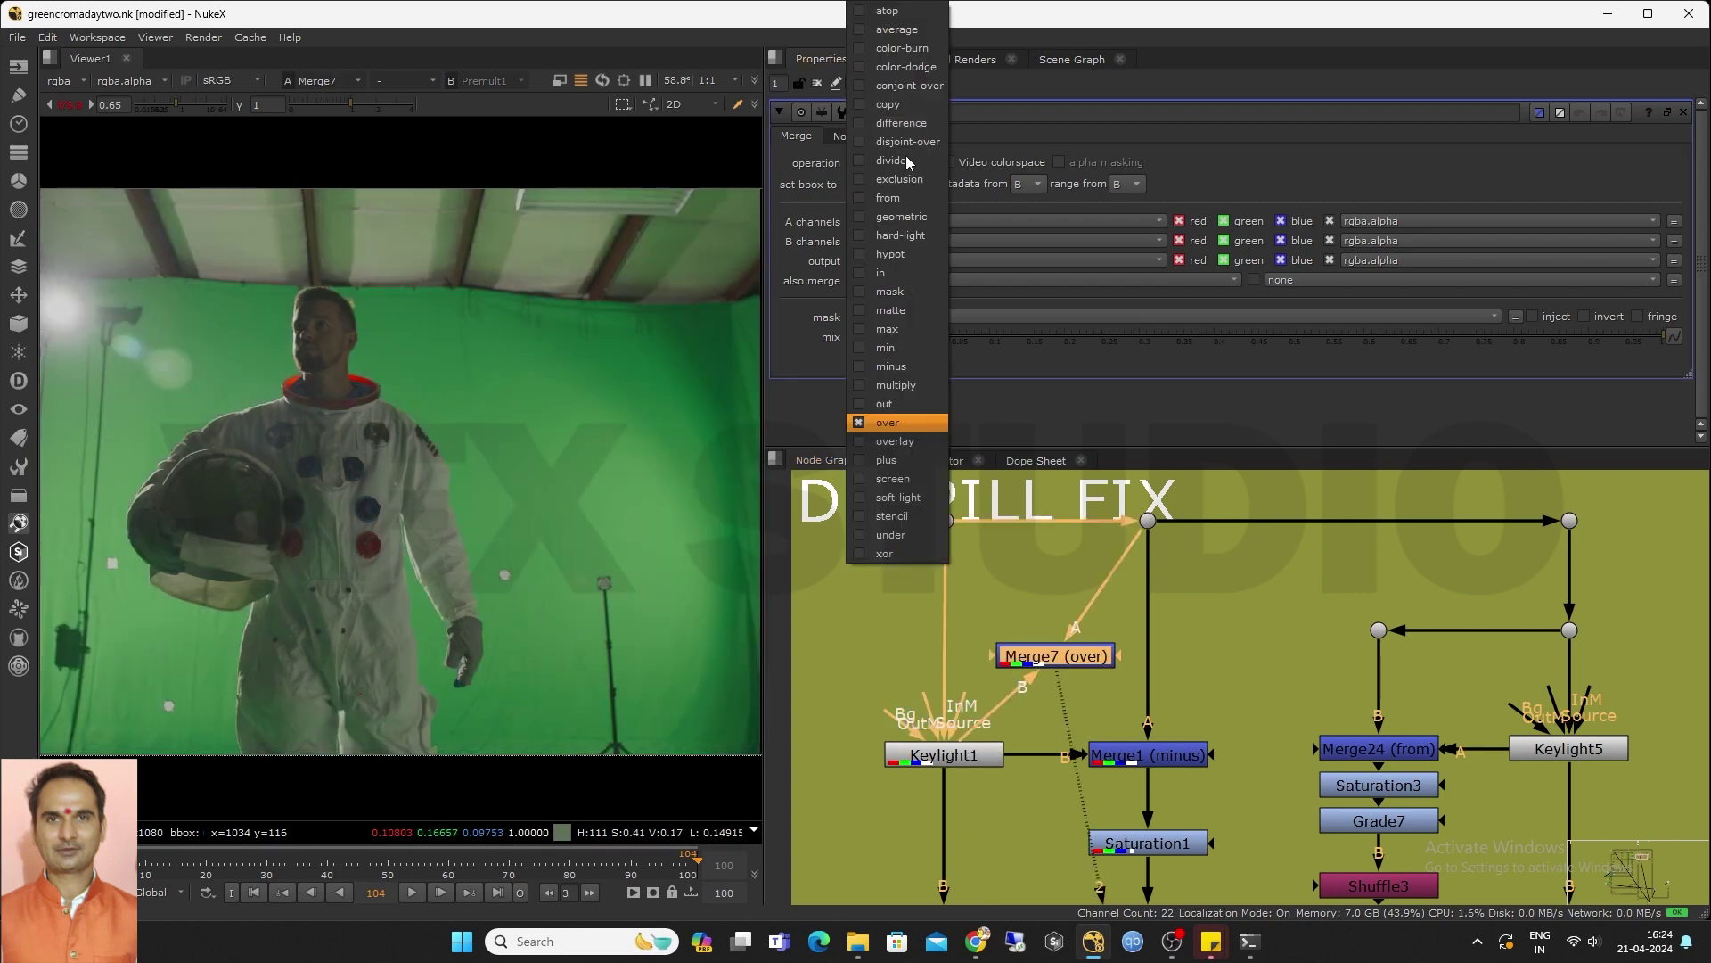
pyautogui.click(894, 365)
pyautogui.scroll(-2, 435, 461)
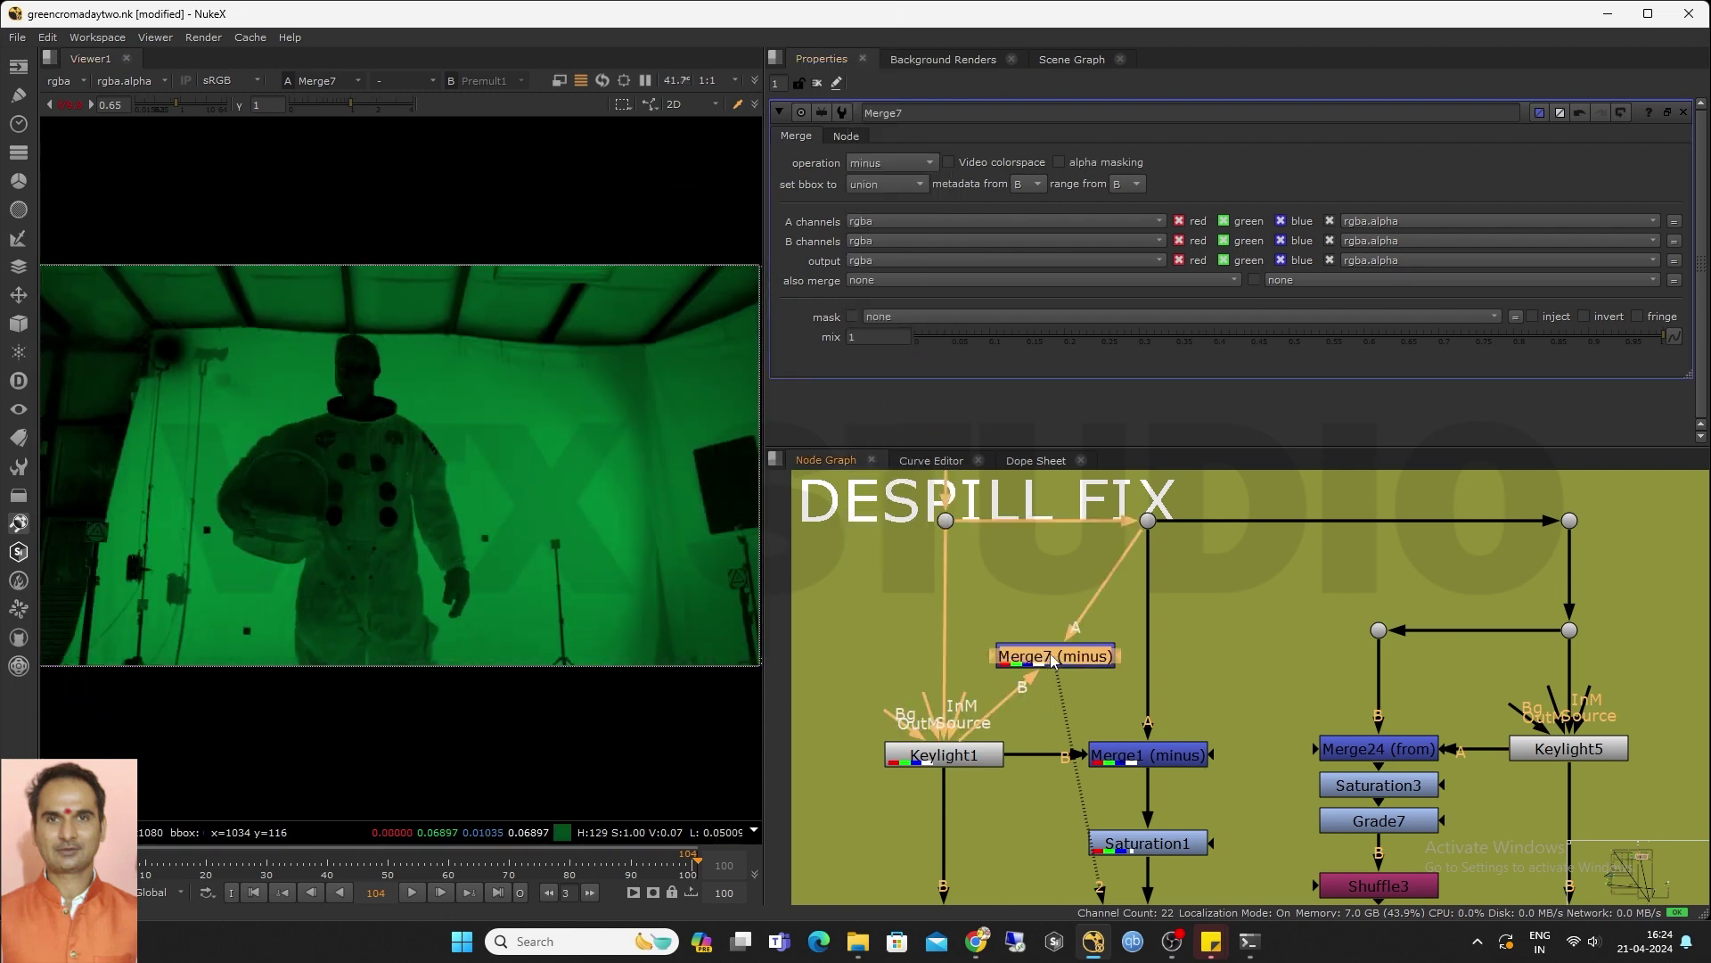
pyautogui.press('Delete')
# View the outputs of Merge1 (minus), Saturation1 and Grade1 in turn, opening the Saturation1 and Grade1 settings
pyautogui.moveTo(1040, 663); pyautogui.dragTo(1002, 532, button='middle')
pyautogui.click(1102, 624)
pyautogui.press('2')
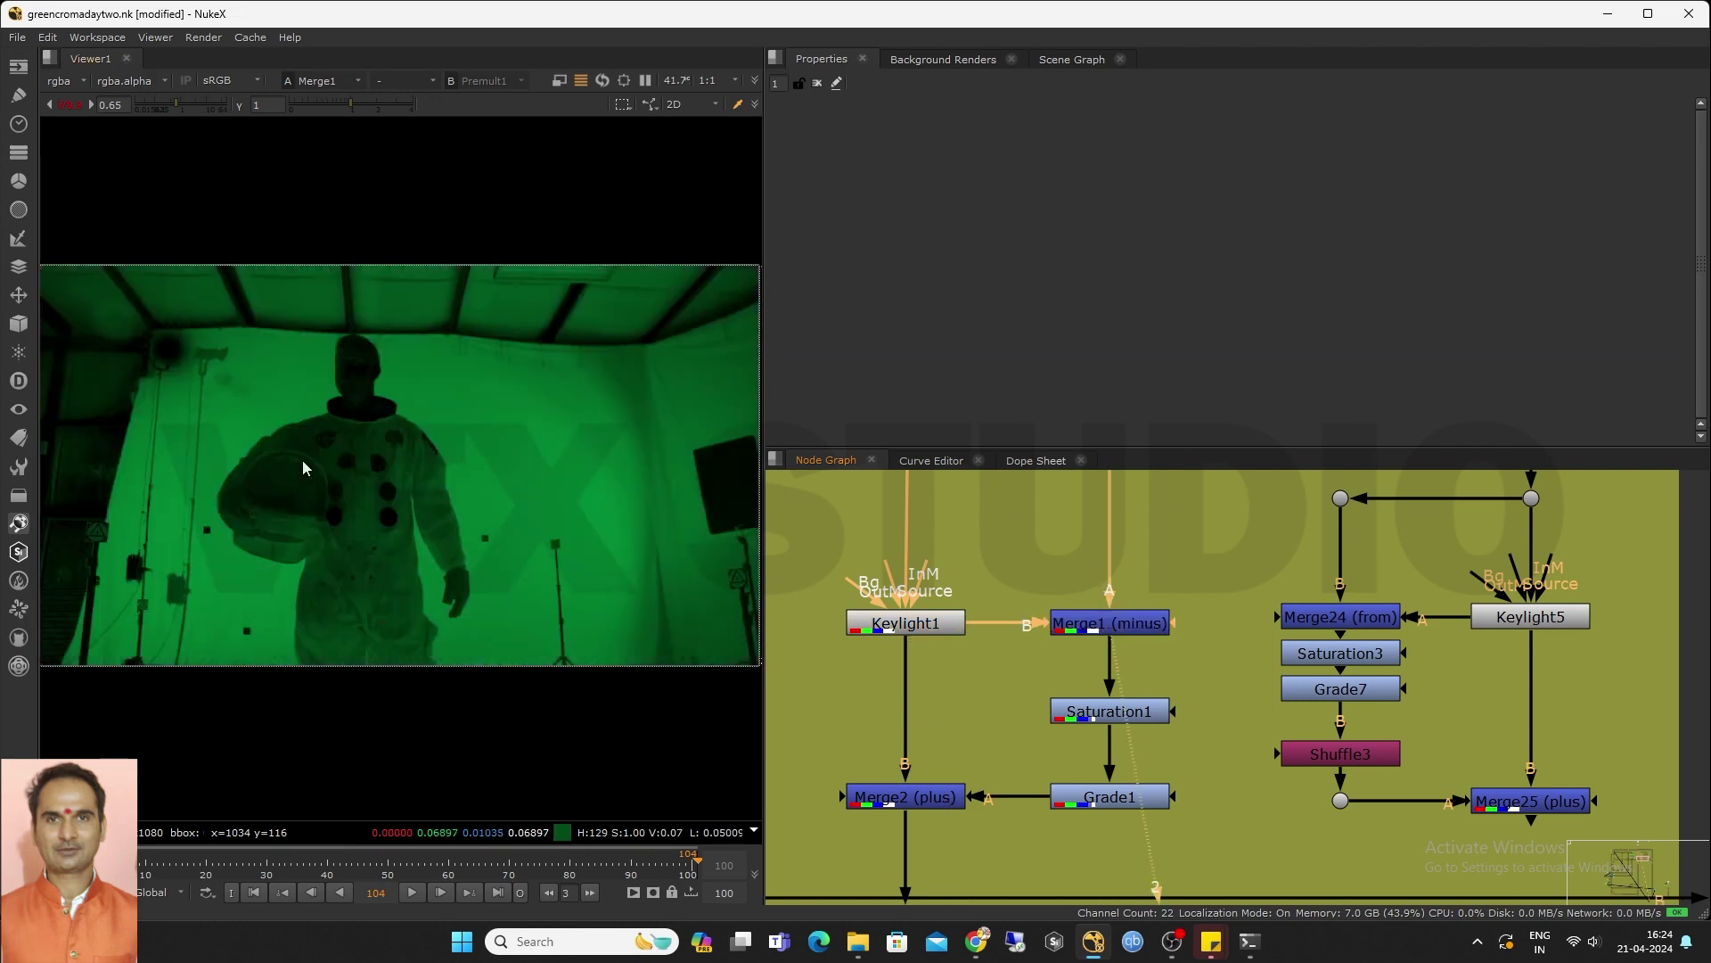
pyautogui.moveTo(1077, 714); pyautogui.dragTo(1051, 666, button='middle')
pyautogui.doubleClick(1060, 668)
pyautogui.press('1')
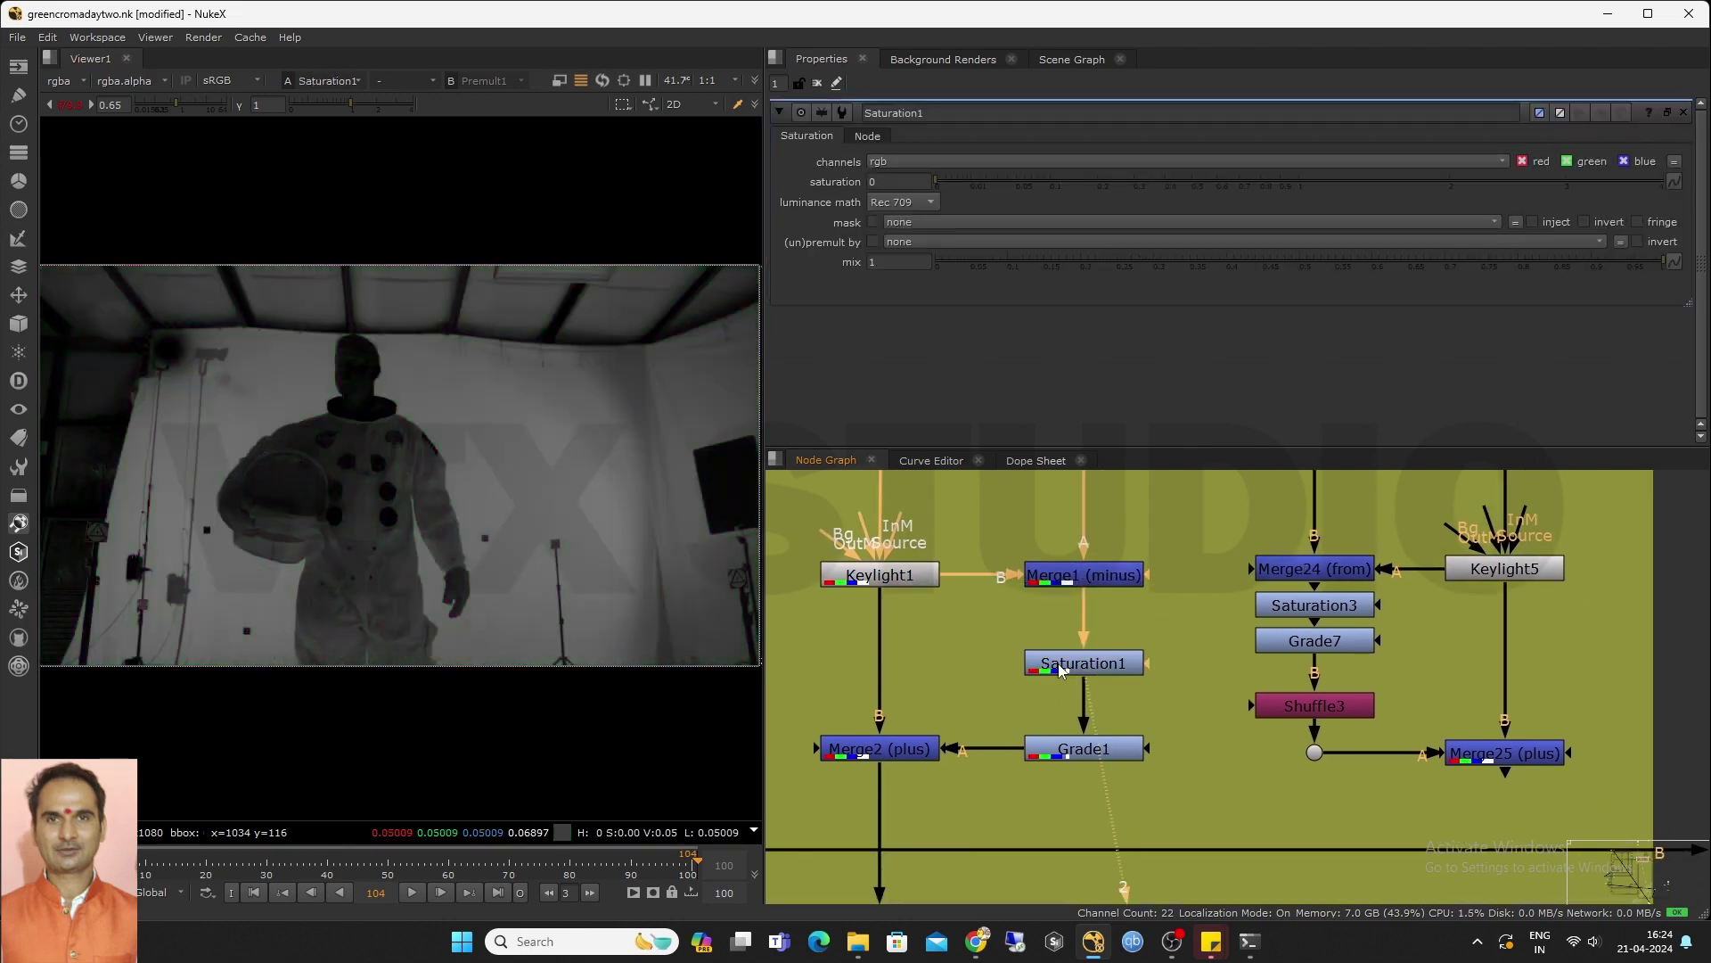
pyautogui.scroll(2, 1074, 757)
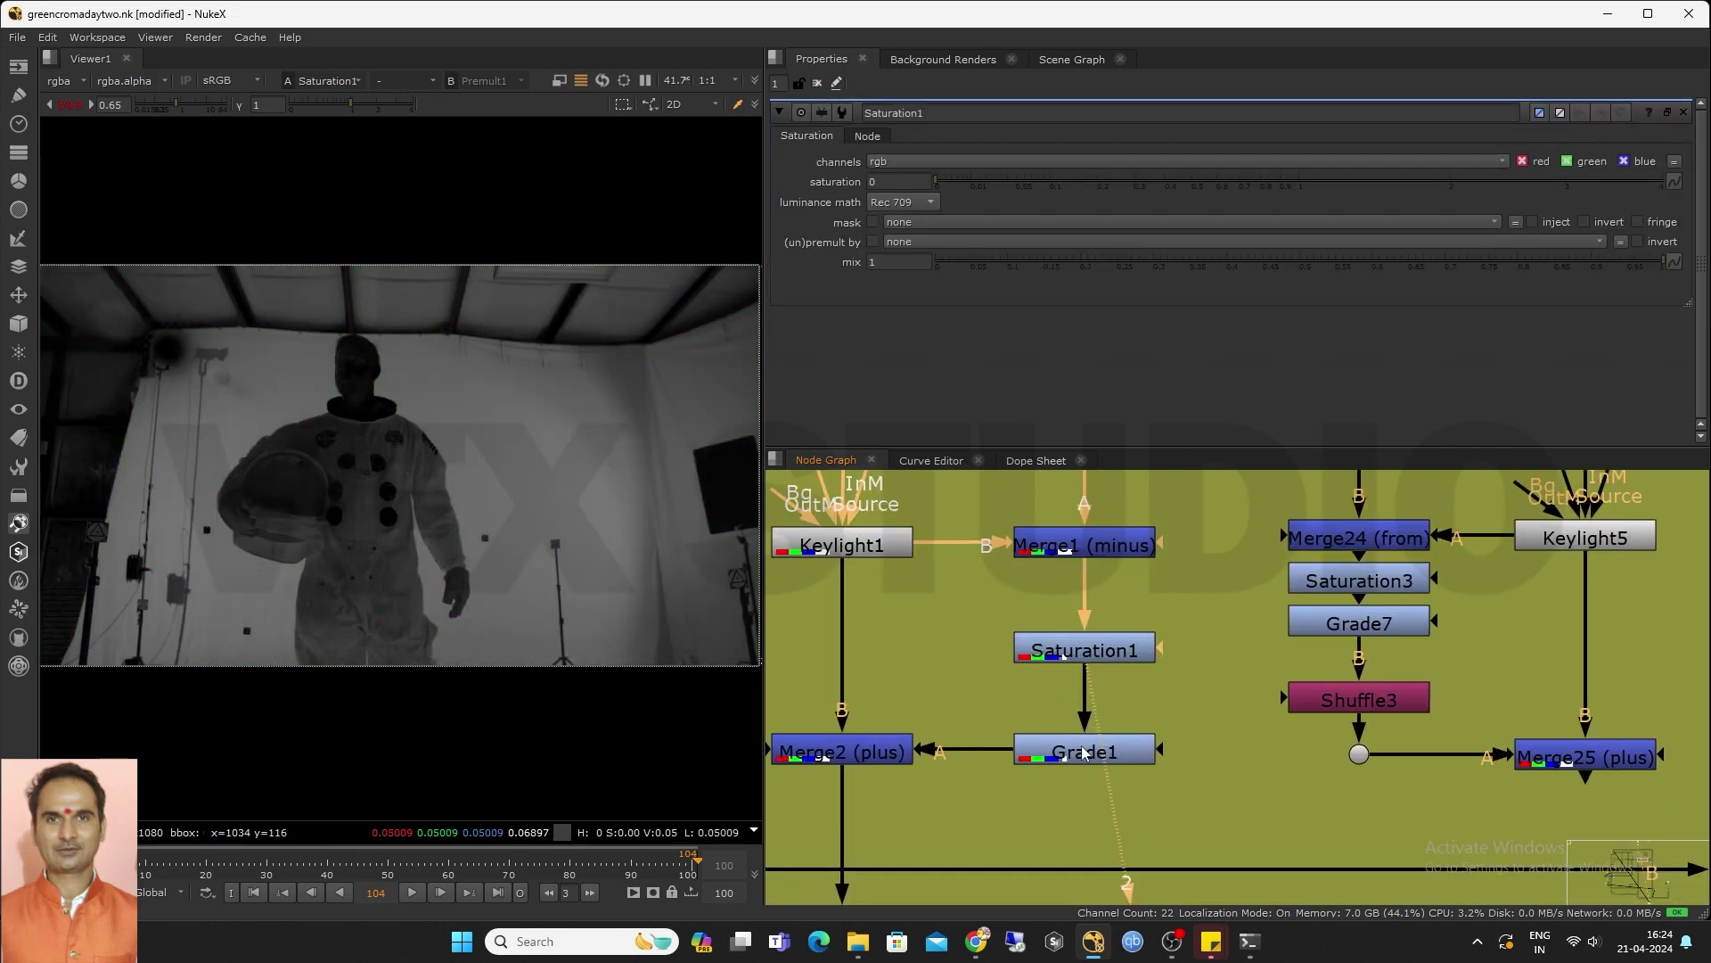
pyautogui.doubleClick(1082, 753)
pyautogui.press('1')
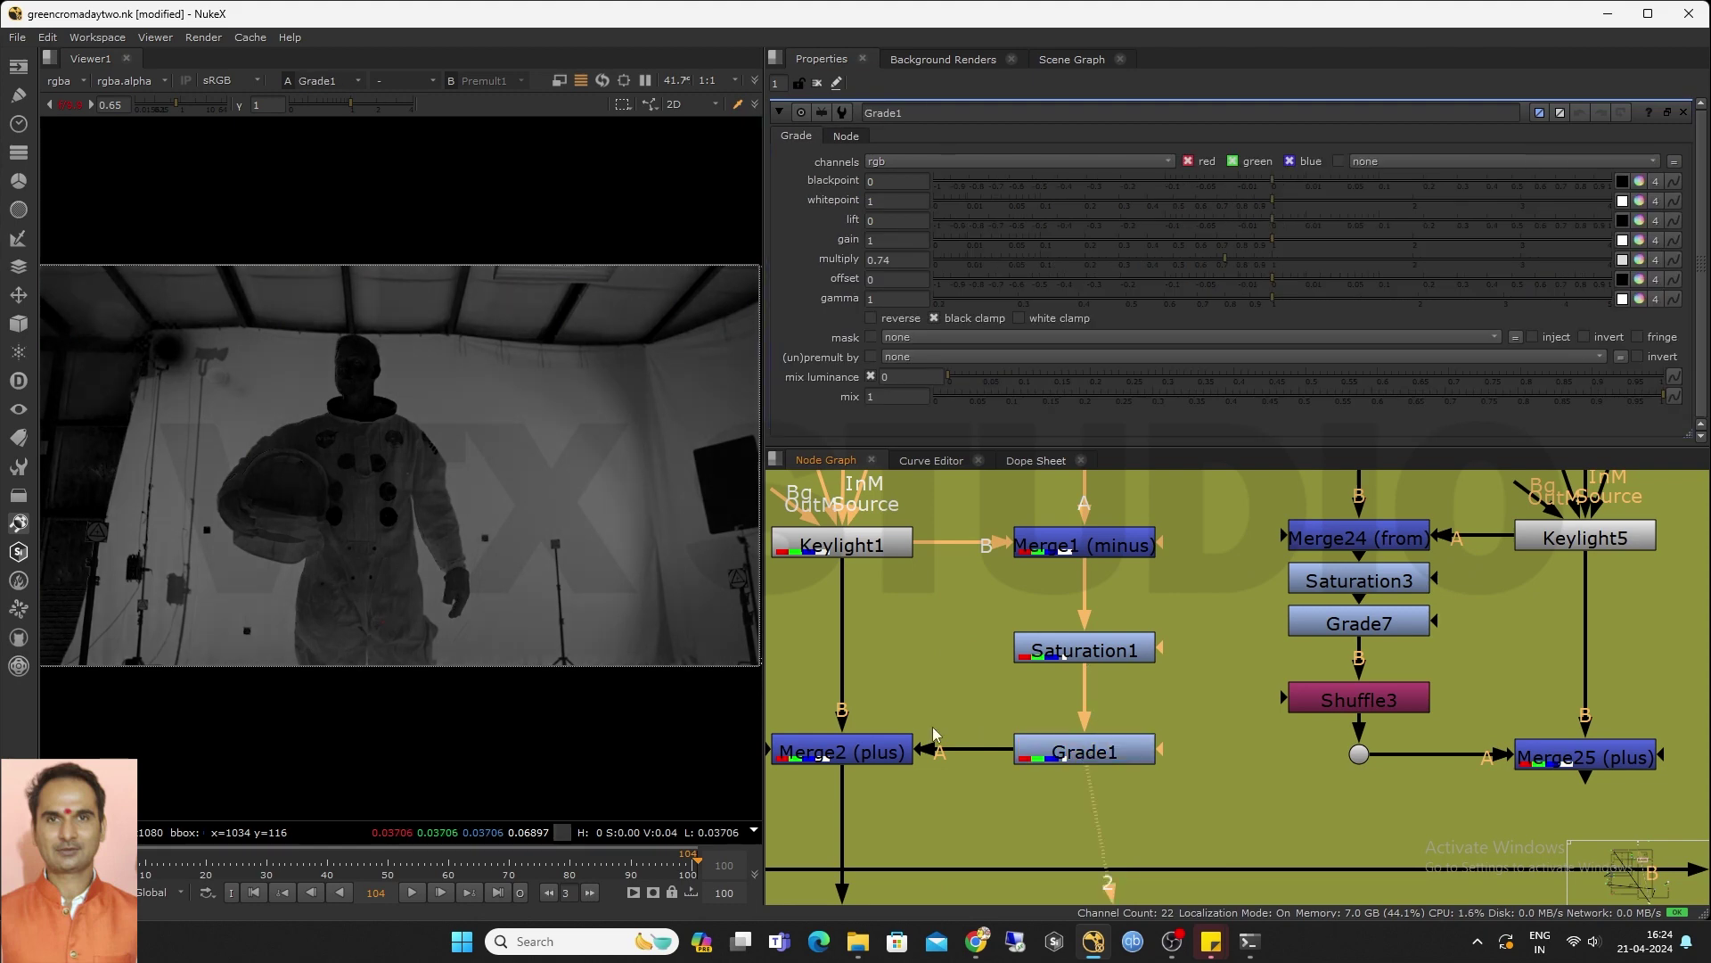
# View the Keylight1 result, open the settings of Merge2 (plus) and view its output
pyautogui.moveTo(934, 734); pyautogui.dragTo(1041, 735, button='middle')
pyautogui.click(969, 559)
pyautogui.press('1')
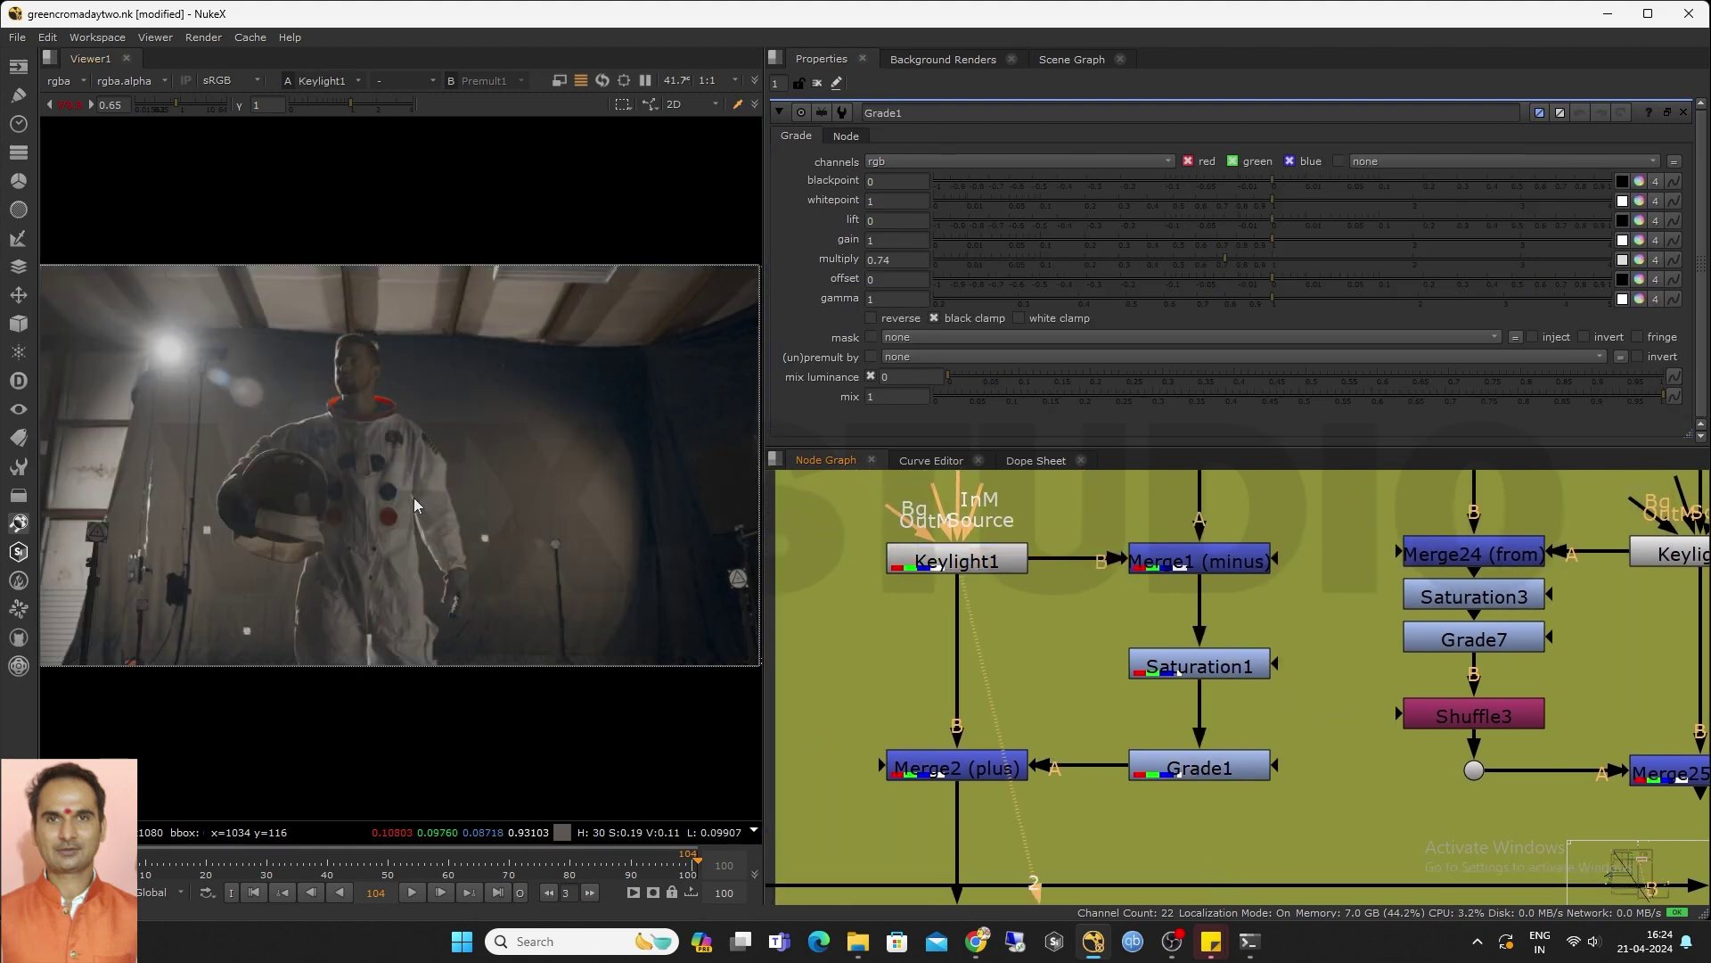
pyautogui.doubleClick(963, 767)
pyautogui.press('1')
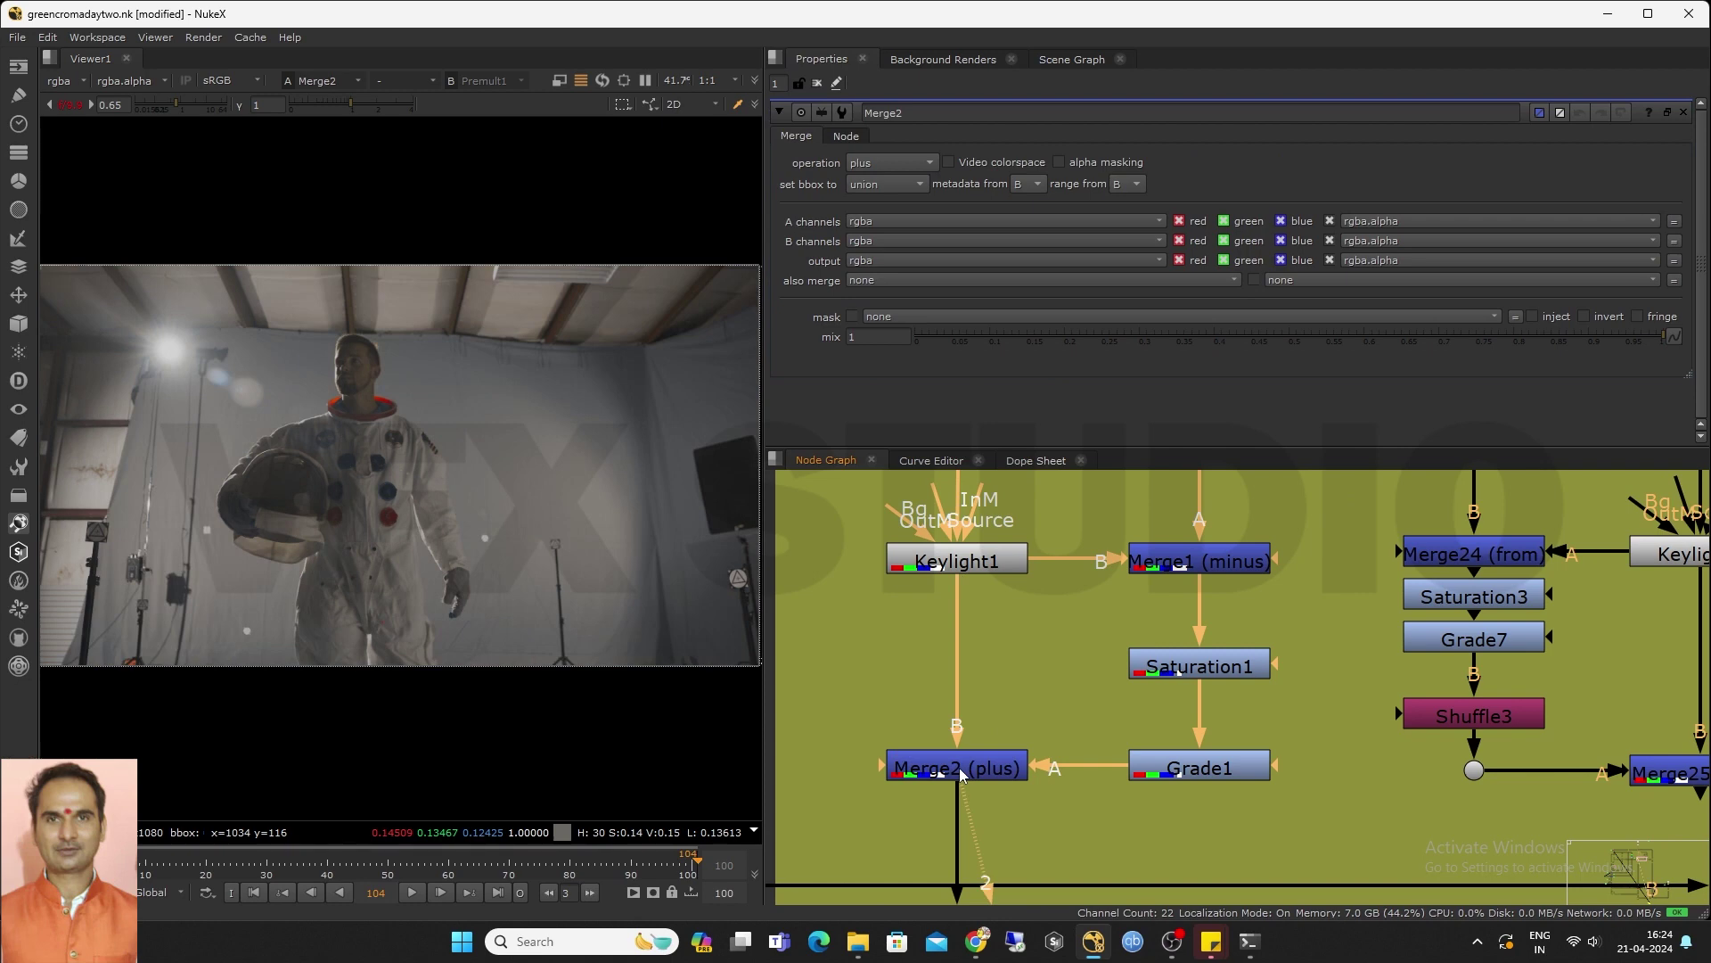
pyautogui.click(852, 676)
pyautogui.moveTo(849, 666); pyautogui.dragTo(1350, 834)
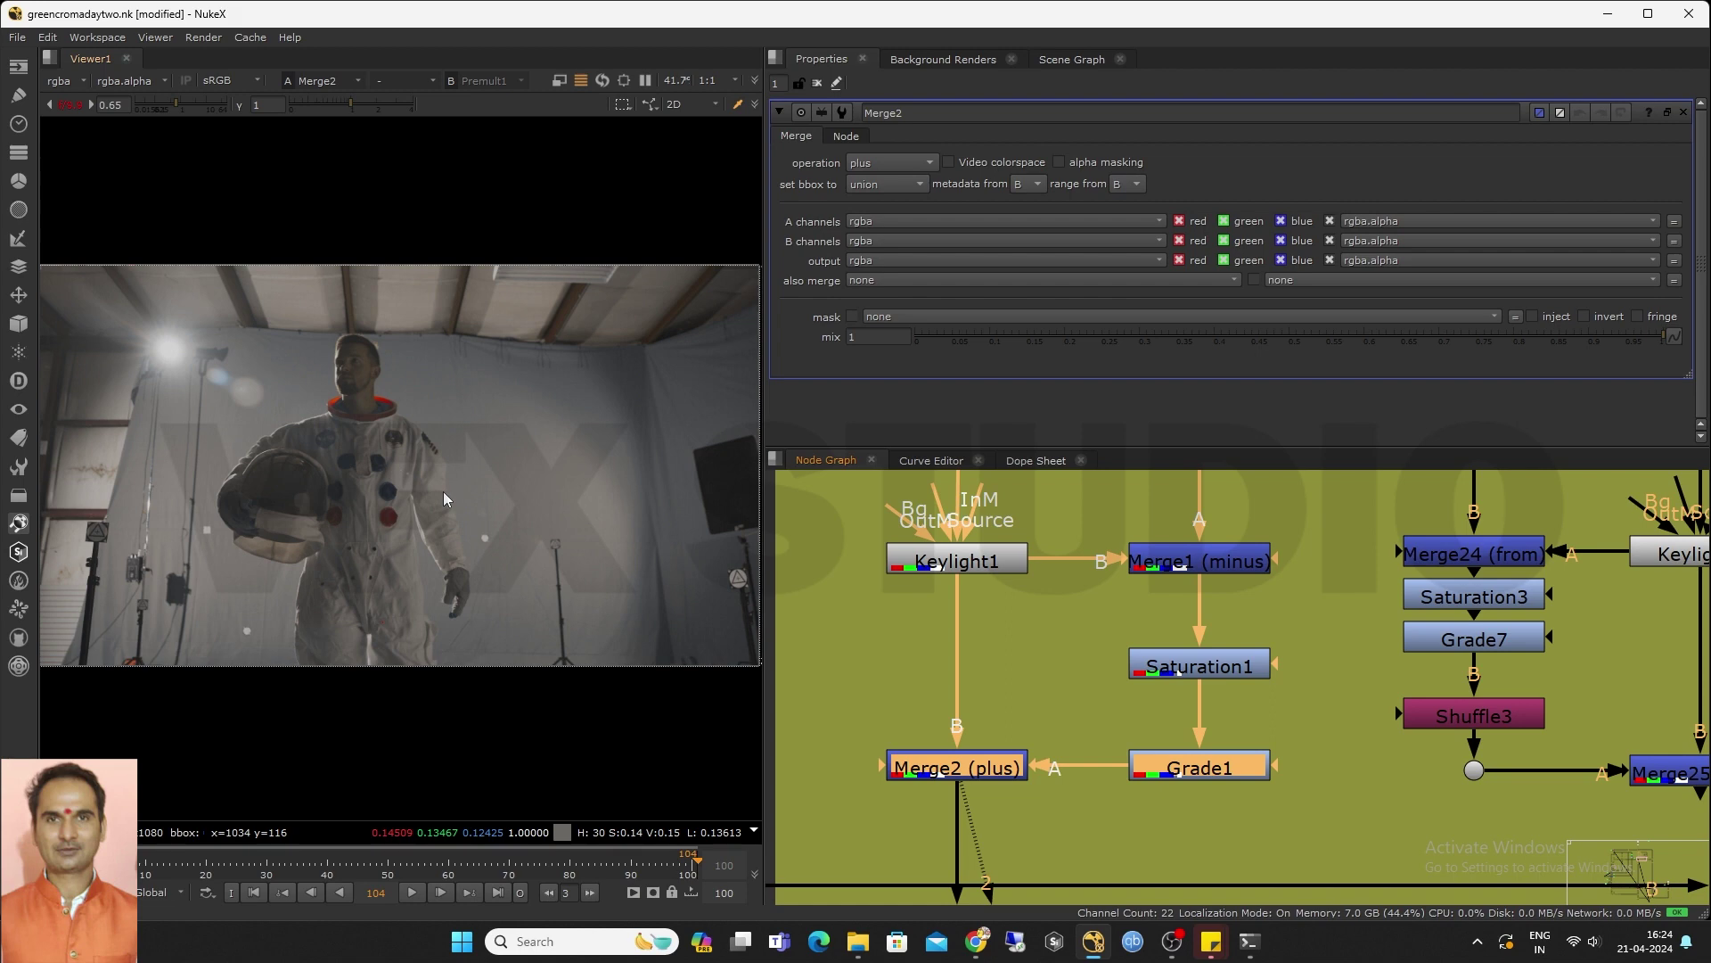
# Compare the Keylight1 output with the Merge2 result by switching between both in the viewer
pyautogui.click(926, 571)
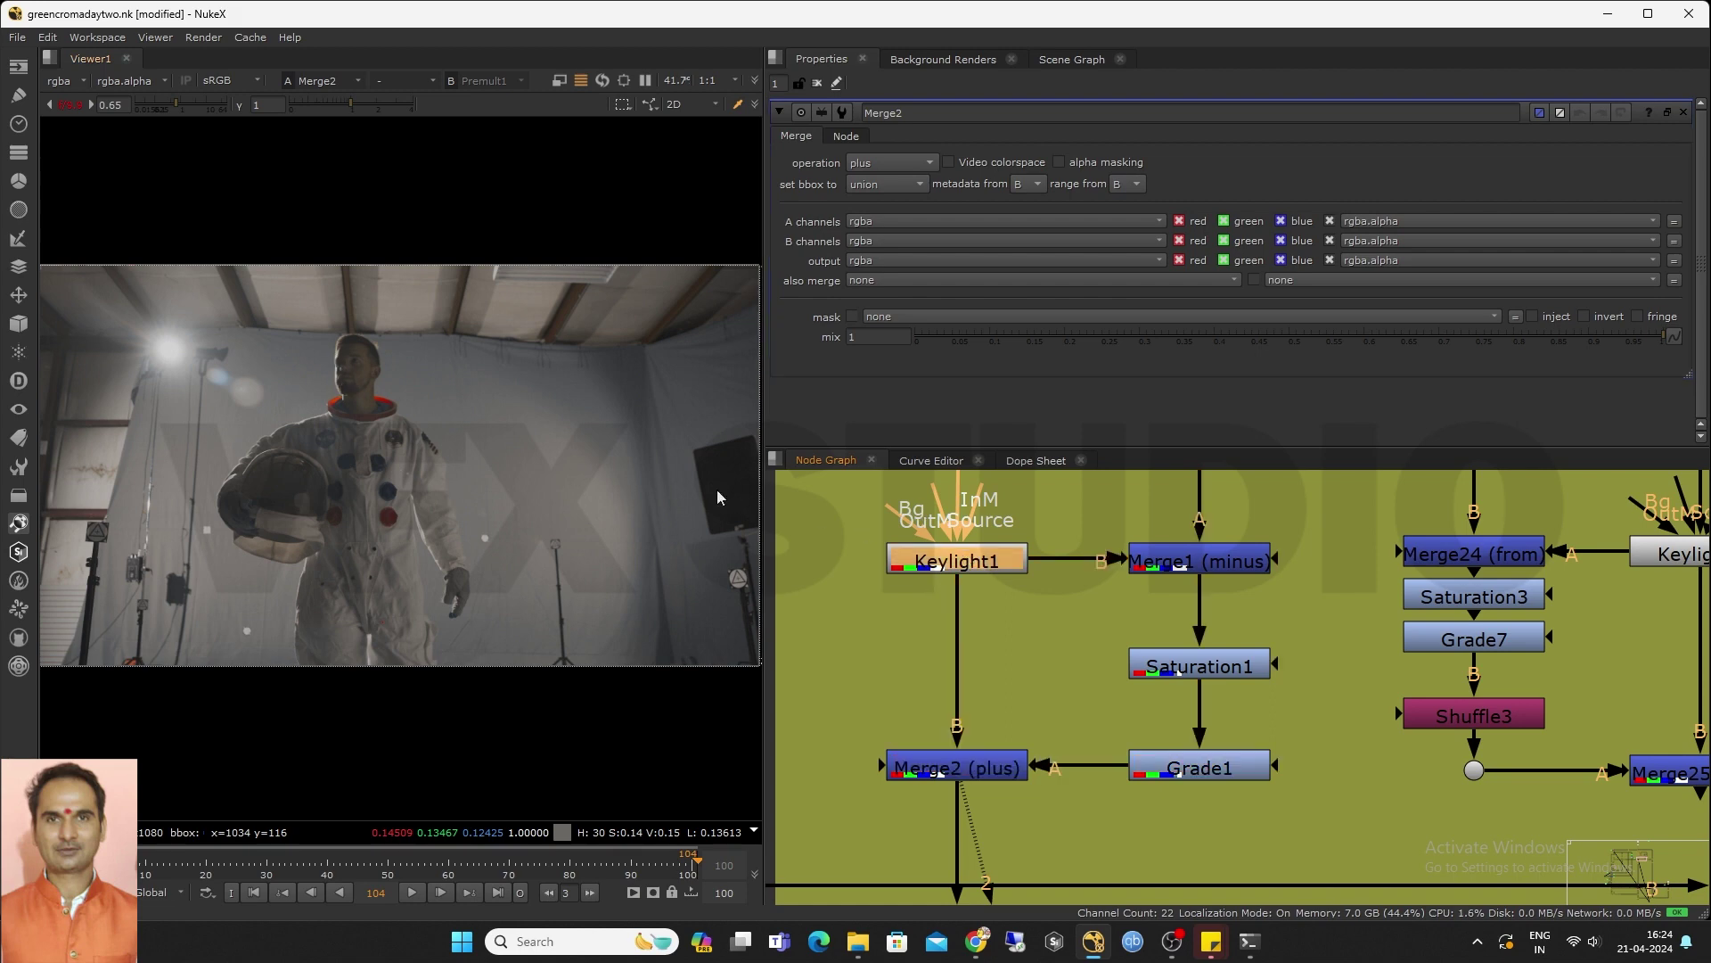
pyautogui.press('1')
pyautogui.click(959, 768)
pyautogui.press('2')
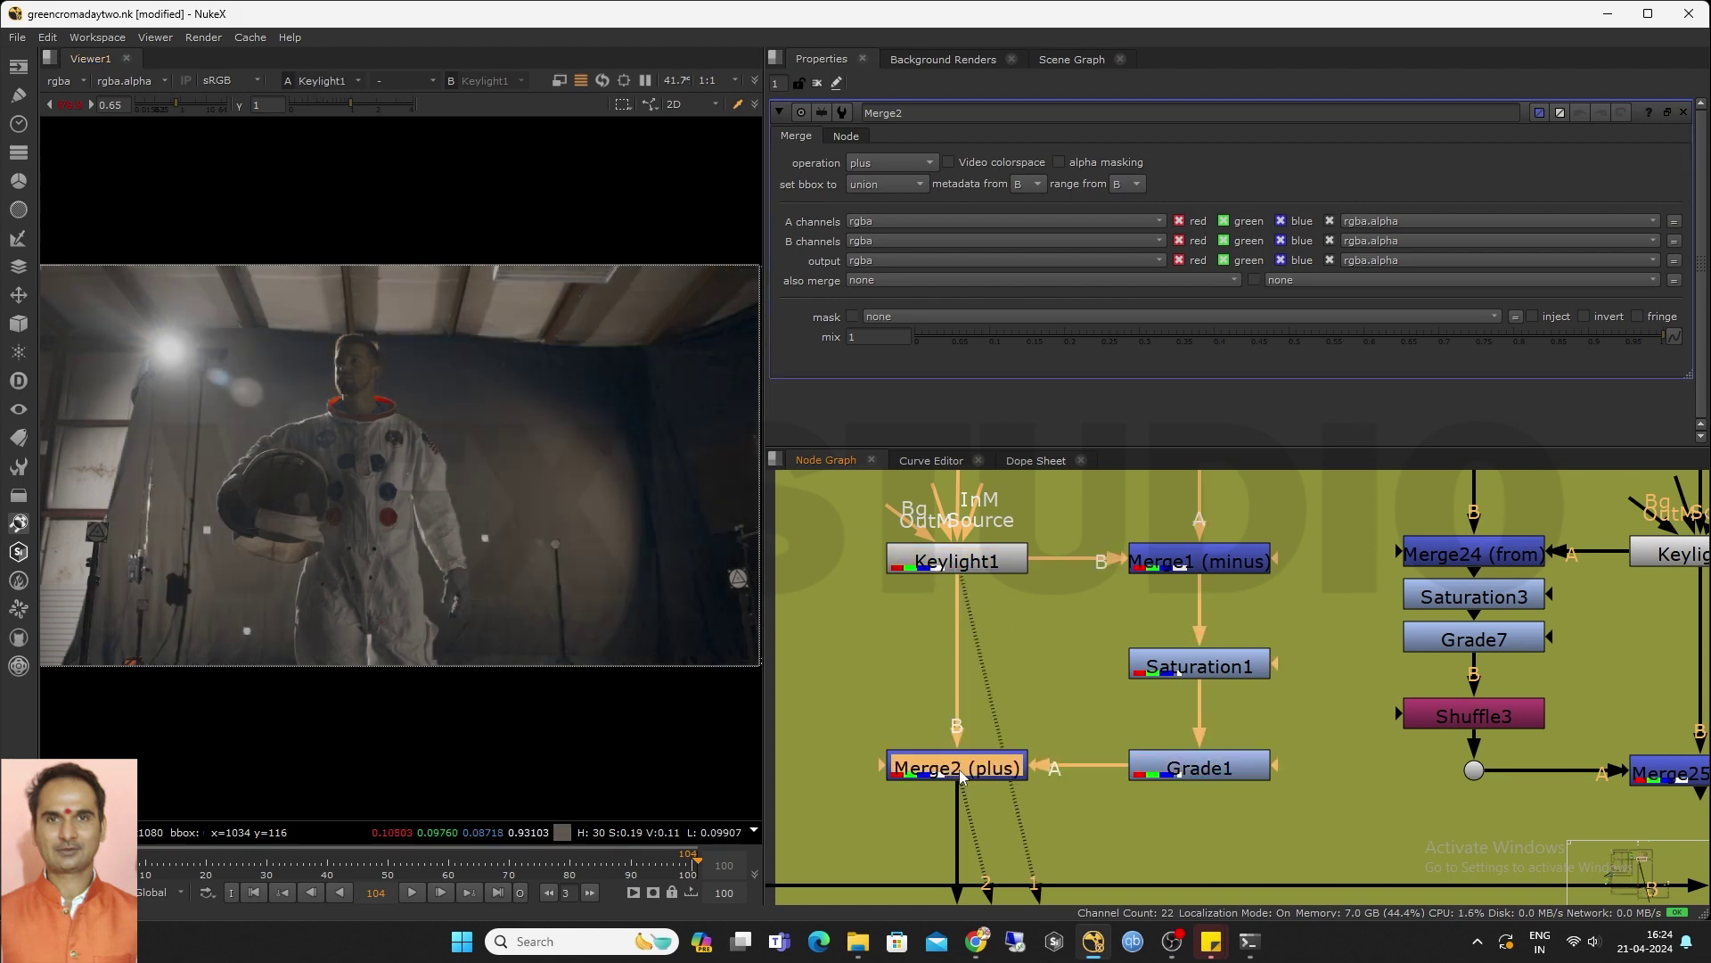
pyautogui.press('1')
pyautogui.press('2')
pyautogui.press('1')
pyautogui.press('2')
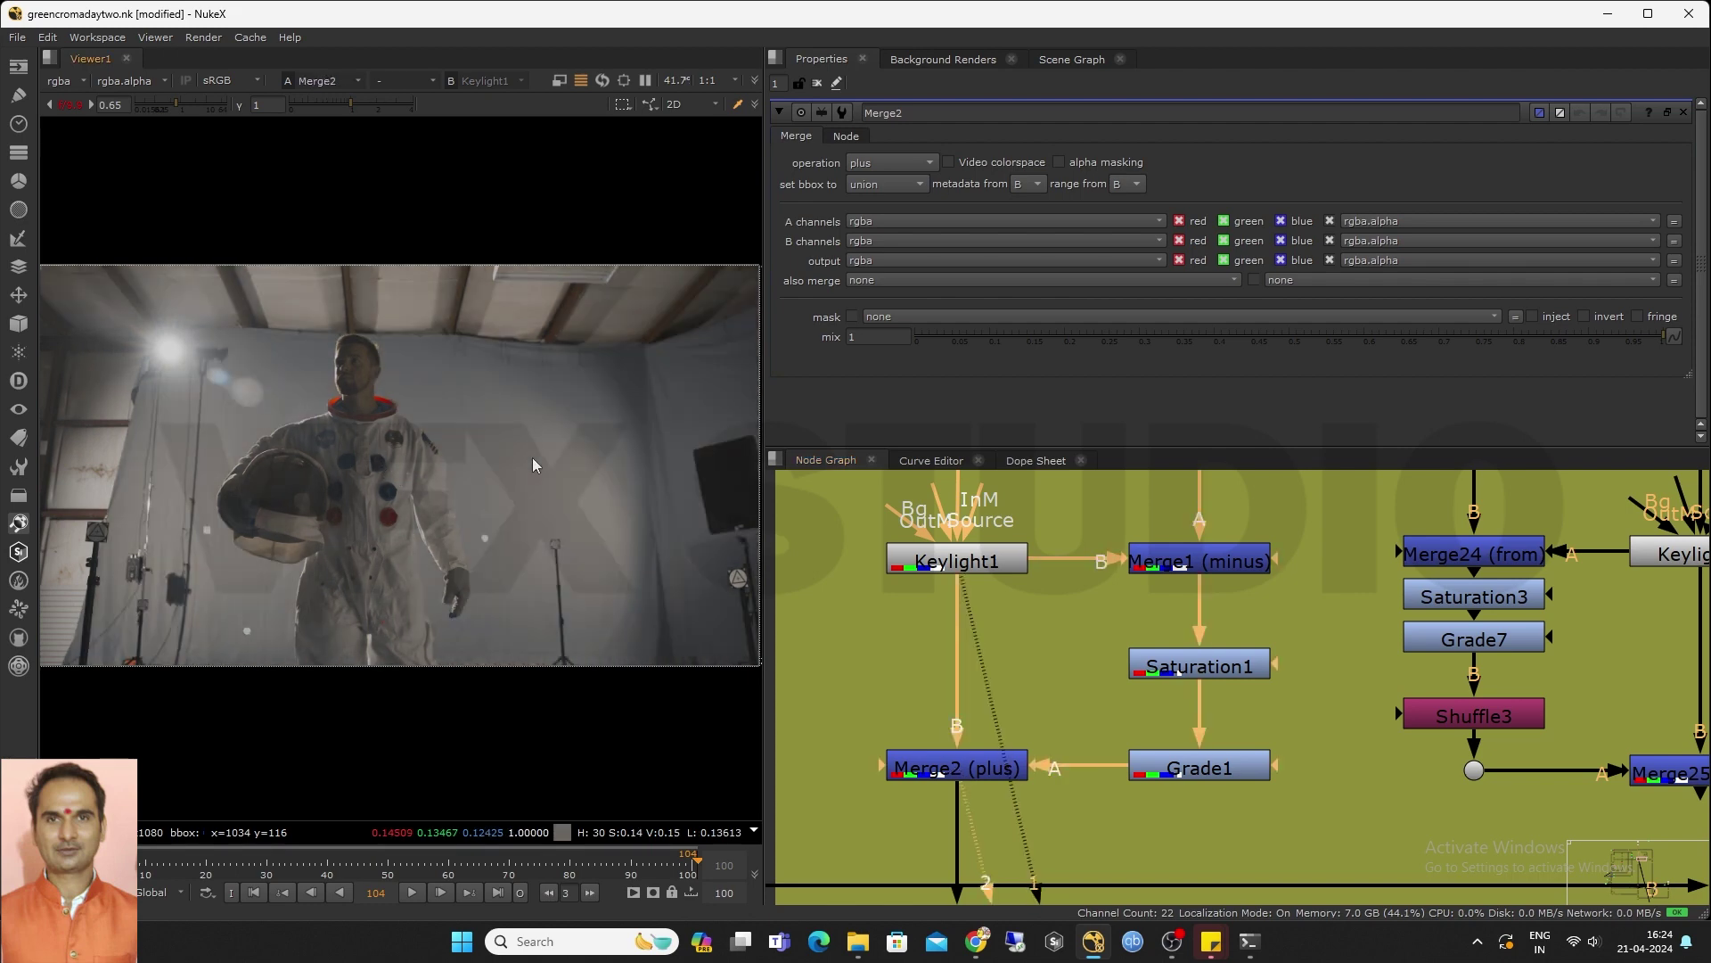
# View Keylight5's result, compare its settings with those of Keylight1, and close all open node settings
pyautogui.doubleClick(1248, 695)
pyautogui.press('1')
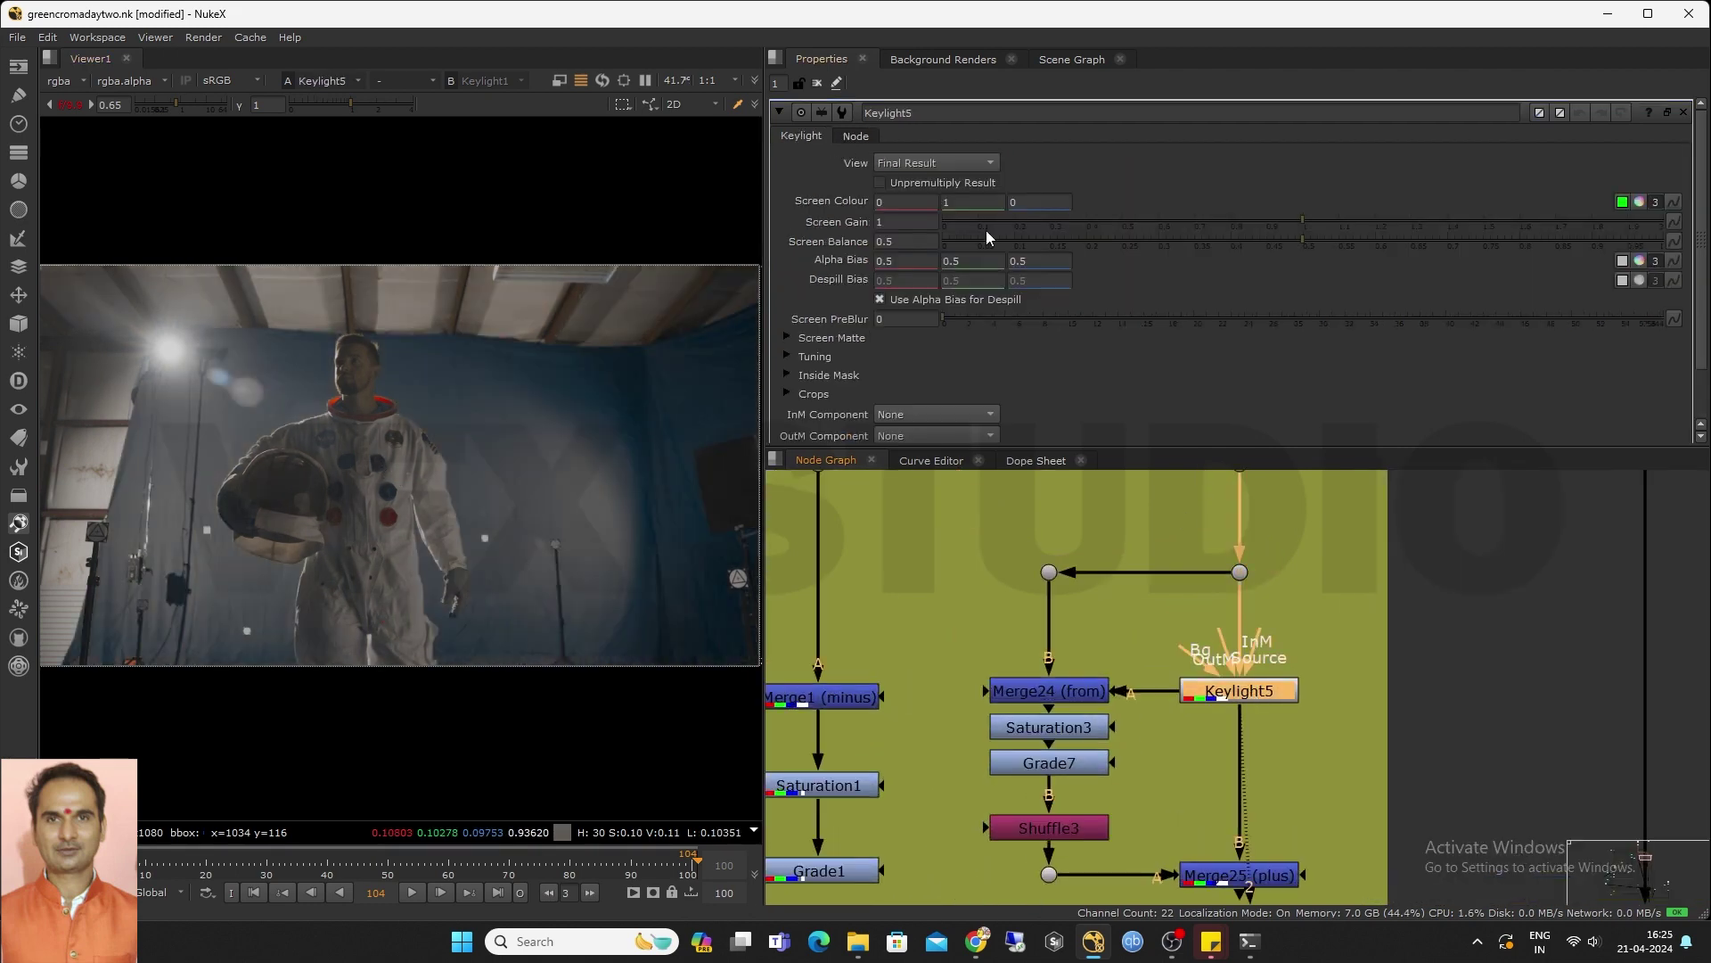
pyautogui.scroll(-2, 944, 603)
pyautogui.moveTo(943, 602); pyautogui.dragTo(1200, 613, button='middle')
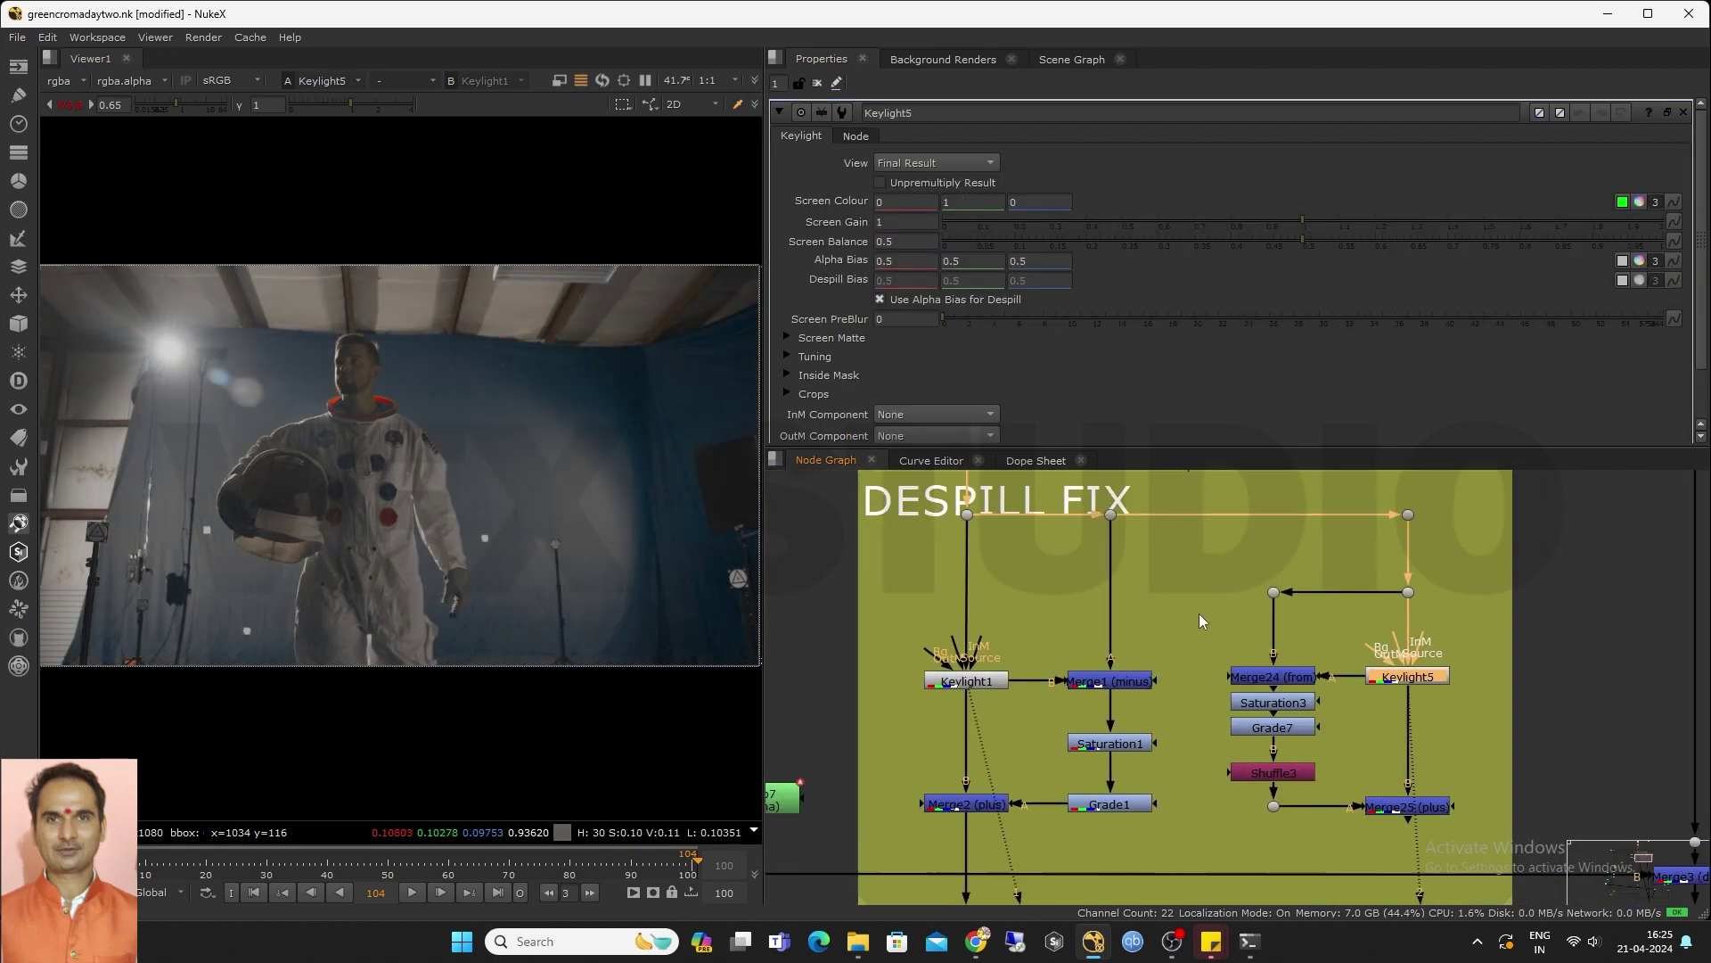
pyautogui.doubleClick(969, 681)
pyautogui.scroll(2, 1388, 678)
pyautogui.moveTo(1388, 678); pyautogui.dragTo(1219, 654, button='middle')
pyautogui.click(816, 83)
# Open Merge24 (from) and compare its output with that of Merge1 (minus)
pyautogui.doubleClick(1055, 653)
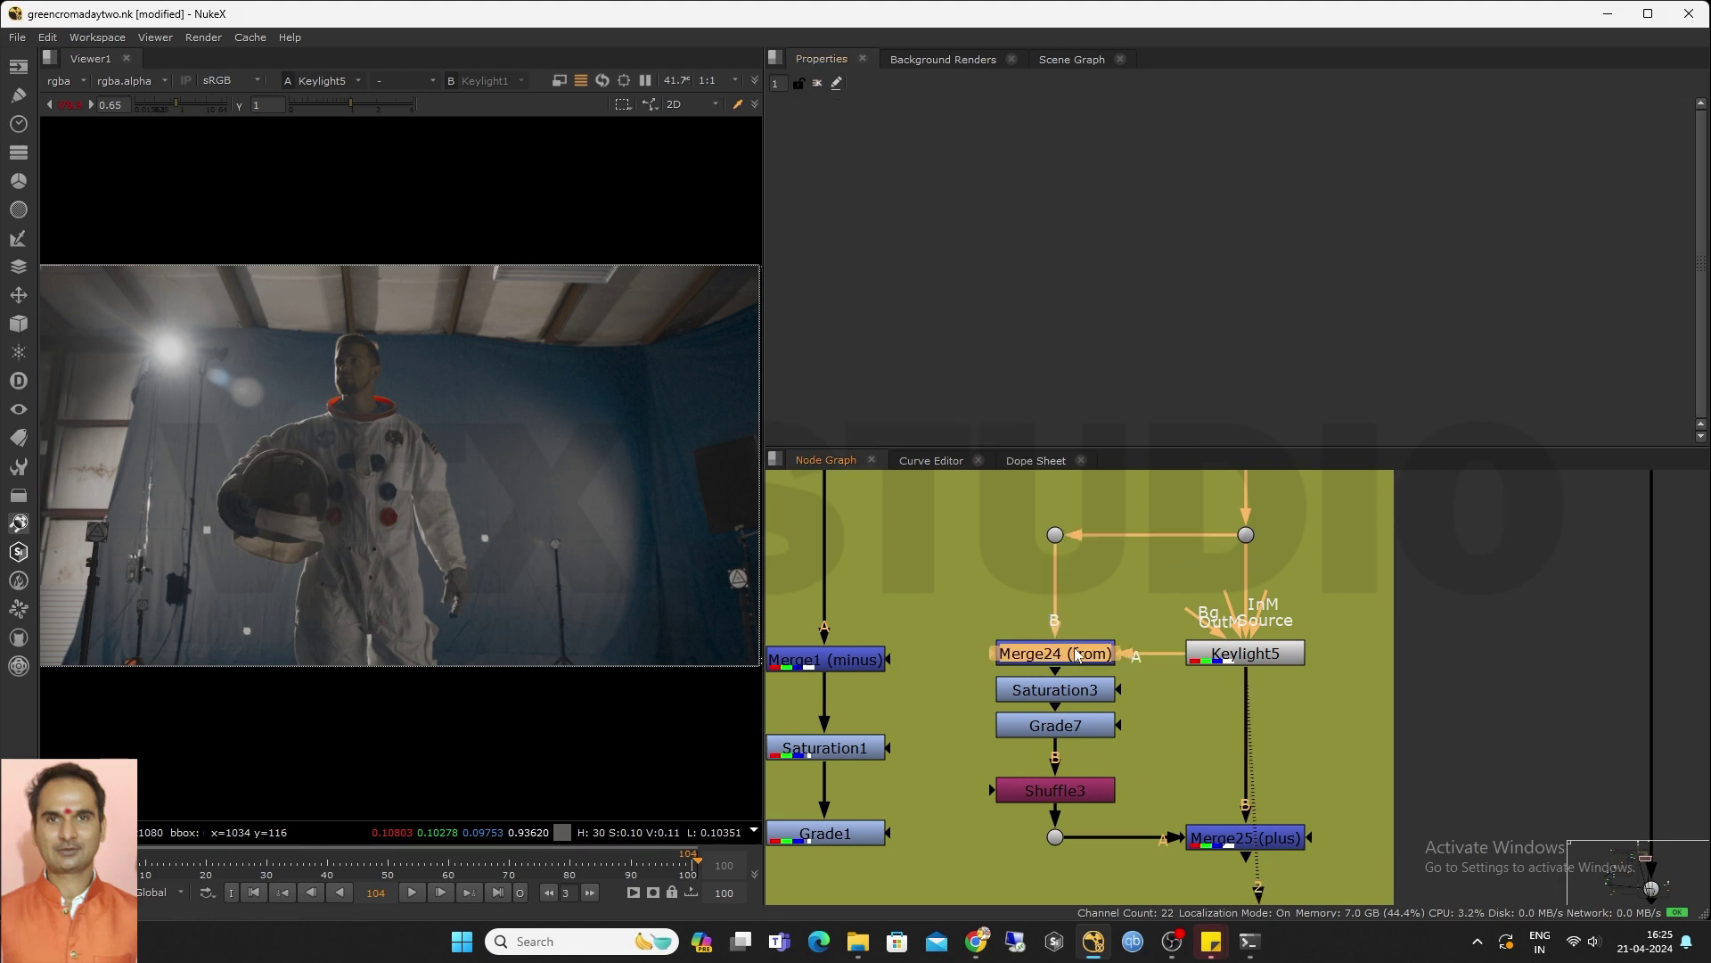
pyautogui.press('2')
pyautogui.scroll(-2, 1377, 516)
pyautogui.click(985, 618)
pyautogui.press('1')
pyautogui.click(1133, 615)
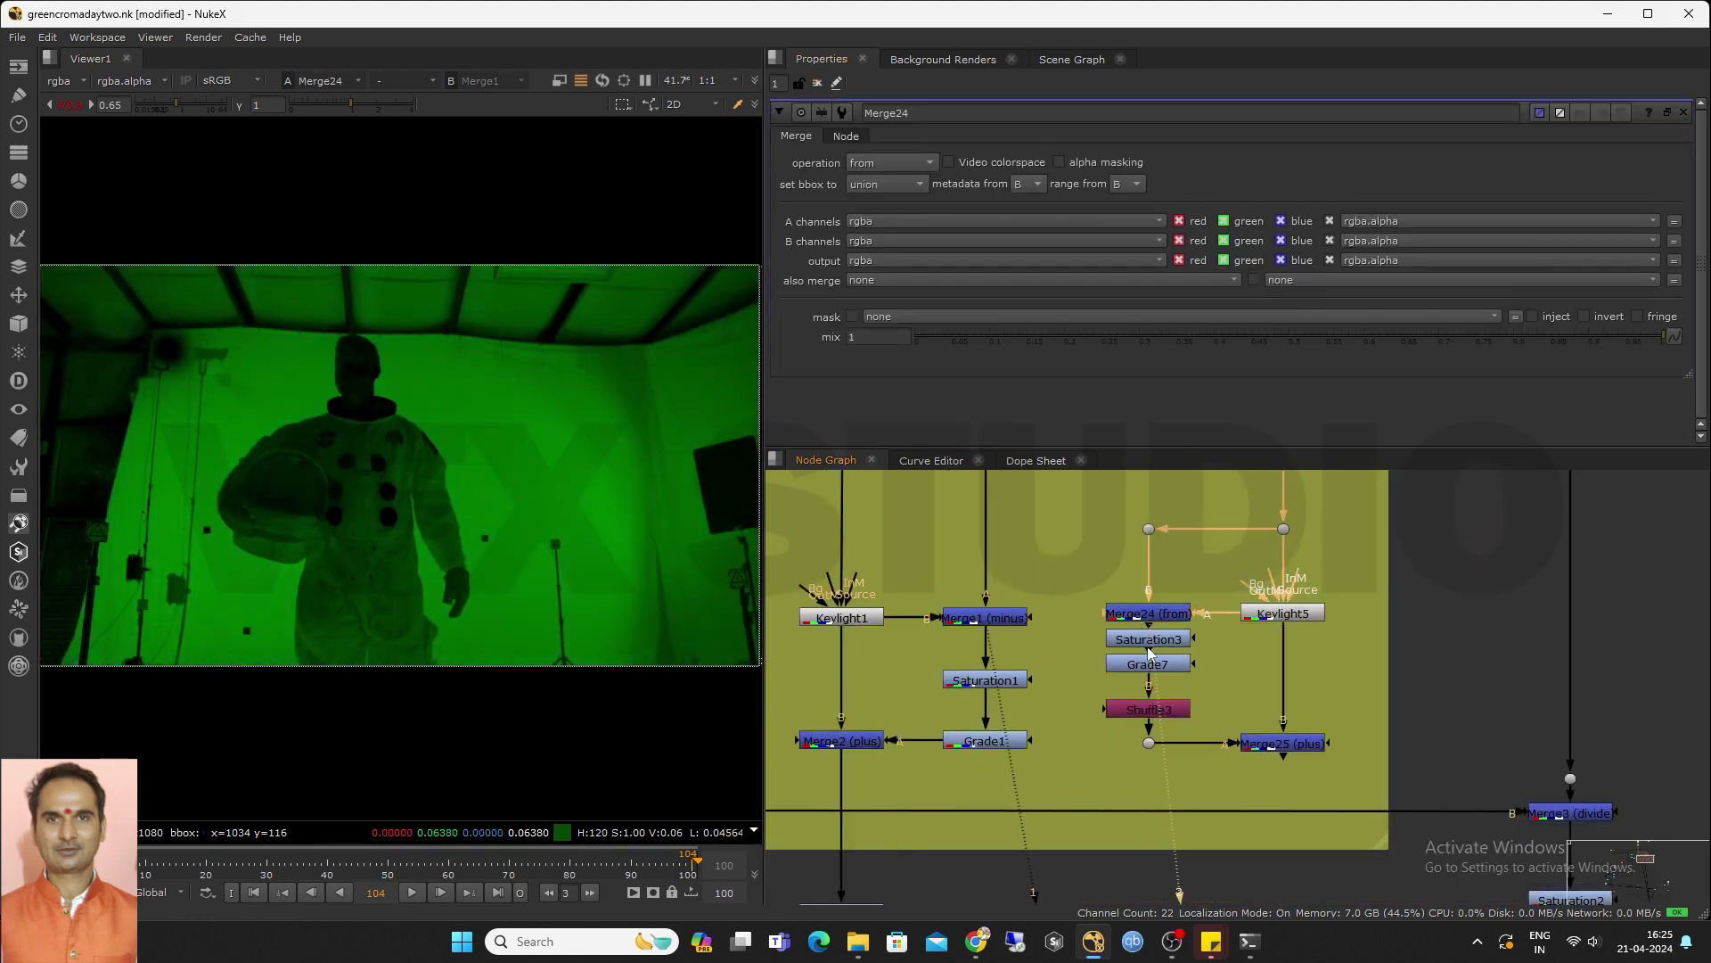
# View Saturation3 and Grade7 in the second despill branch and open the channel routing of Shuffle3
pyautogui.click(1131, 643)
pyautogui.scroll(2, 1131, 644)
pyautogui.press('2')
pyautogui.doubleClick(1135, 670)
pyautogui.press('2')
pyautogui.moveTo(1130, 719); pyautogui.dragTo(1120, 681, button='middle')
pyautogui.doubleClick(1118, 681)
# View the output of Merge25 (plus) and compare it with Merge2's despilled result
pyautogui.click(1300, 725)
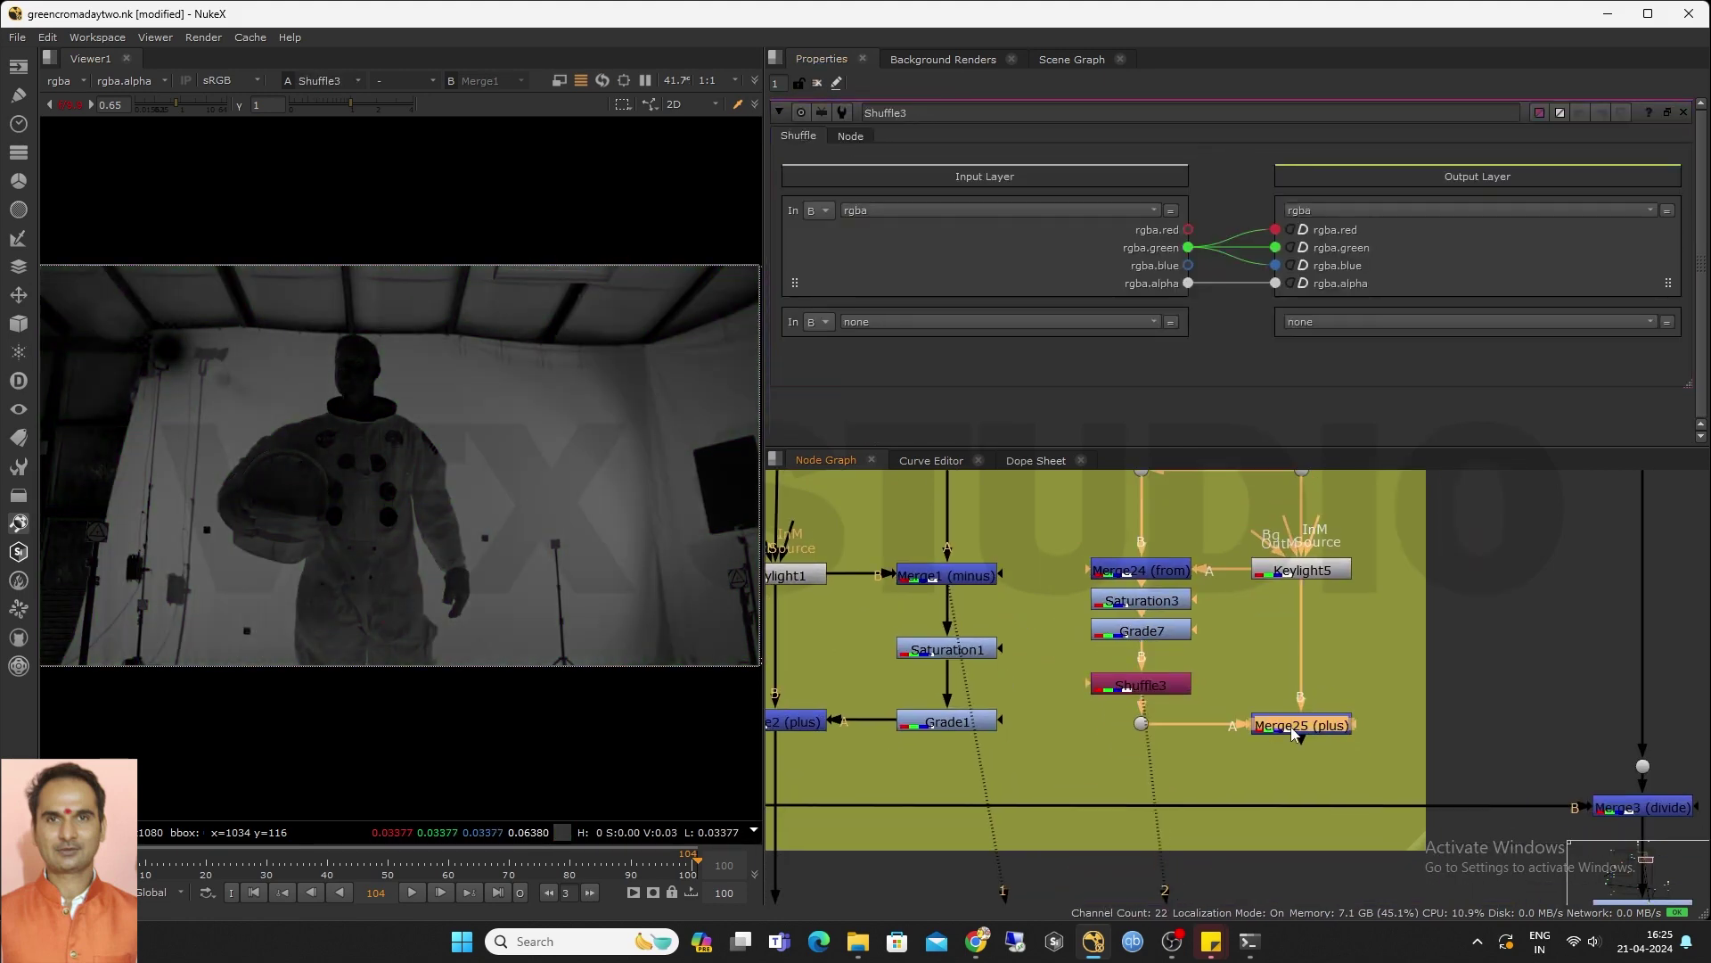
pyautogui.press('1')
pyautogui.scroll(-2, 1291, 726)
pyautogui.press('1')
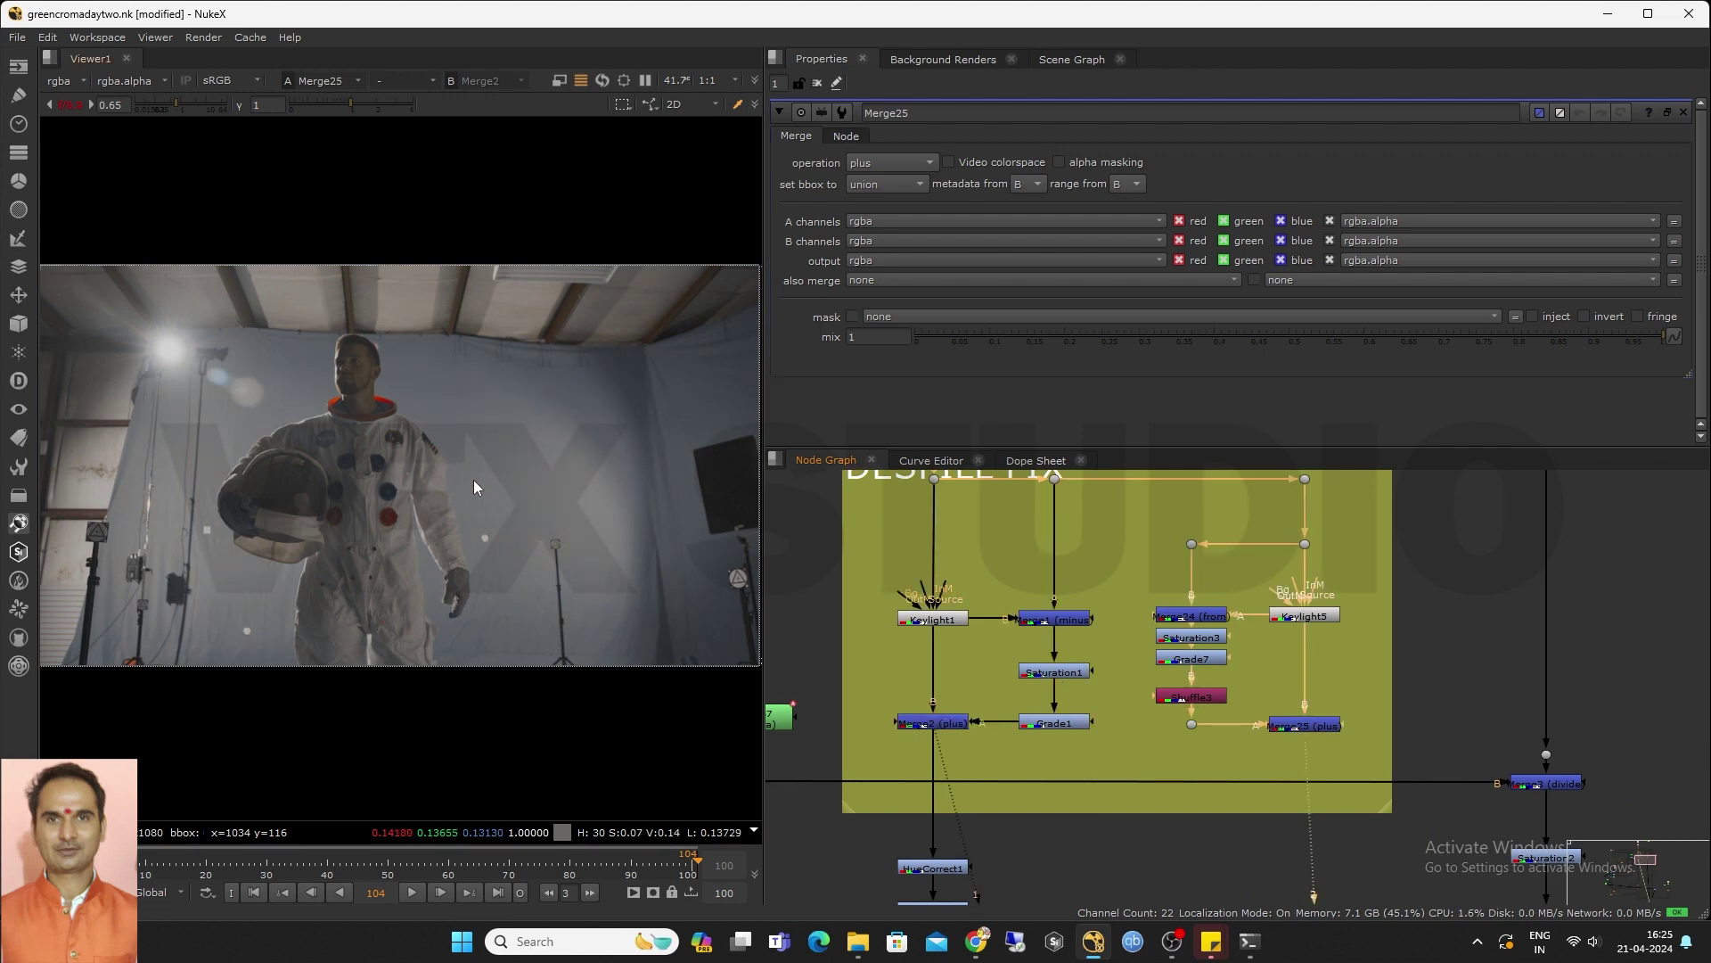
pyautogui.scroll(2, 485, 439)
pyautogui.scroll(-2, 485, 440)
# Examine the node tree around the DESPILL FIX group and the despilled face, collar and suit up close
pyautogui.scroll(-6, 1353, 660)
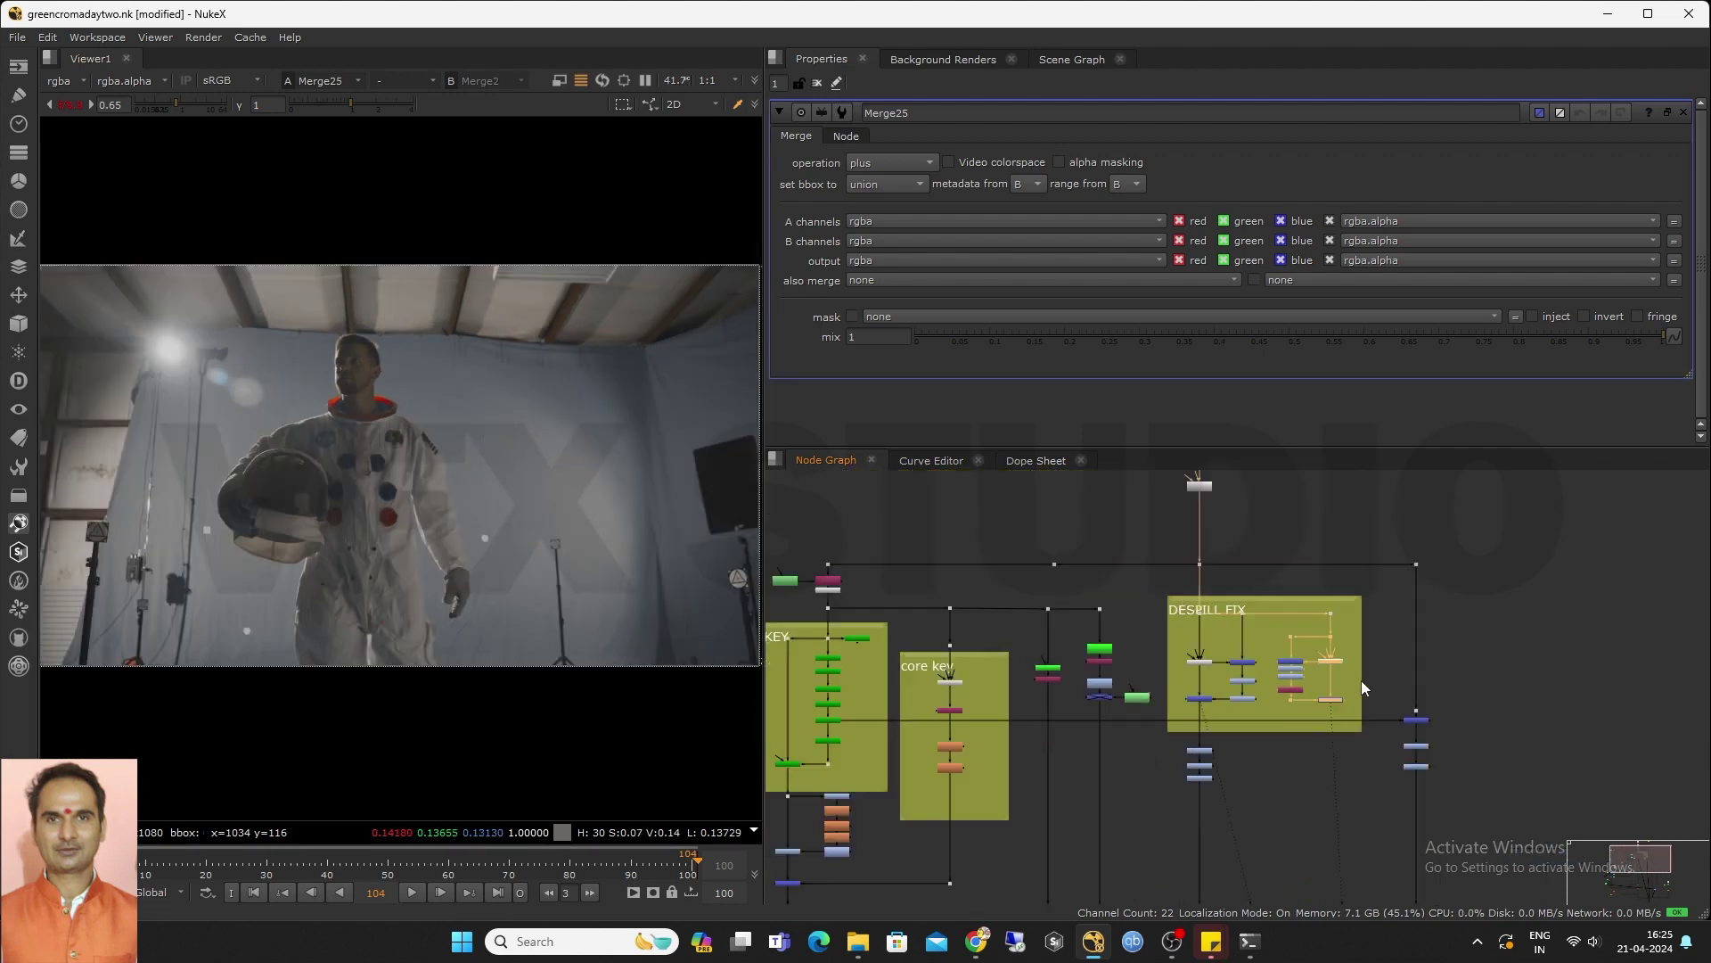
pyautogui.moveTo(1361, 681); pyautogui.dragTo(981, 312, button='middle')
pyautogui.scroll(1, 1281, 637)
pyautogui.click(1281, 643)
pyautogui.press('1')
pyautogui.scroll(-3, 1057, 600)
pyautogui.moveTo(1057, 600); pyautogui.dragTo(1077, 736, button='middle')
pyautogui.scroll(3, 929, 681)
pyautogui.moveTo(917, 512); pyautogui.dragTo(958, 701, button='middle')
pyautogui.scroll(2, 878, 661)
pyautogui.click(958, 701)
pyautogui.press('1')
pyautogui.scroll(2, 1156, 657)
pyautogui.moveTo(1025, 524); pyautogui.dragTo(1214, 730)
pyautogui.scroll(6, 379, 394)
pyautogui.scroll(-1, 996, 506)
pyautogui.moveTo(1115, 642); pyautogui.dragTo(1184, 729)
pyautogui.press('1')
pyautogui.click(786, 572)
pyautogui.scroll(-2, 1094, 687)
pyautogui.scroll(3, 1039, 618)
pyautogui.scroll(-4, 374, 443)
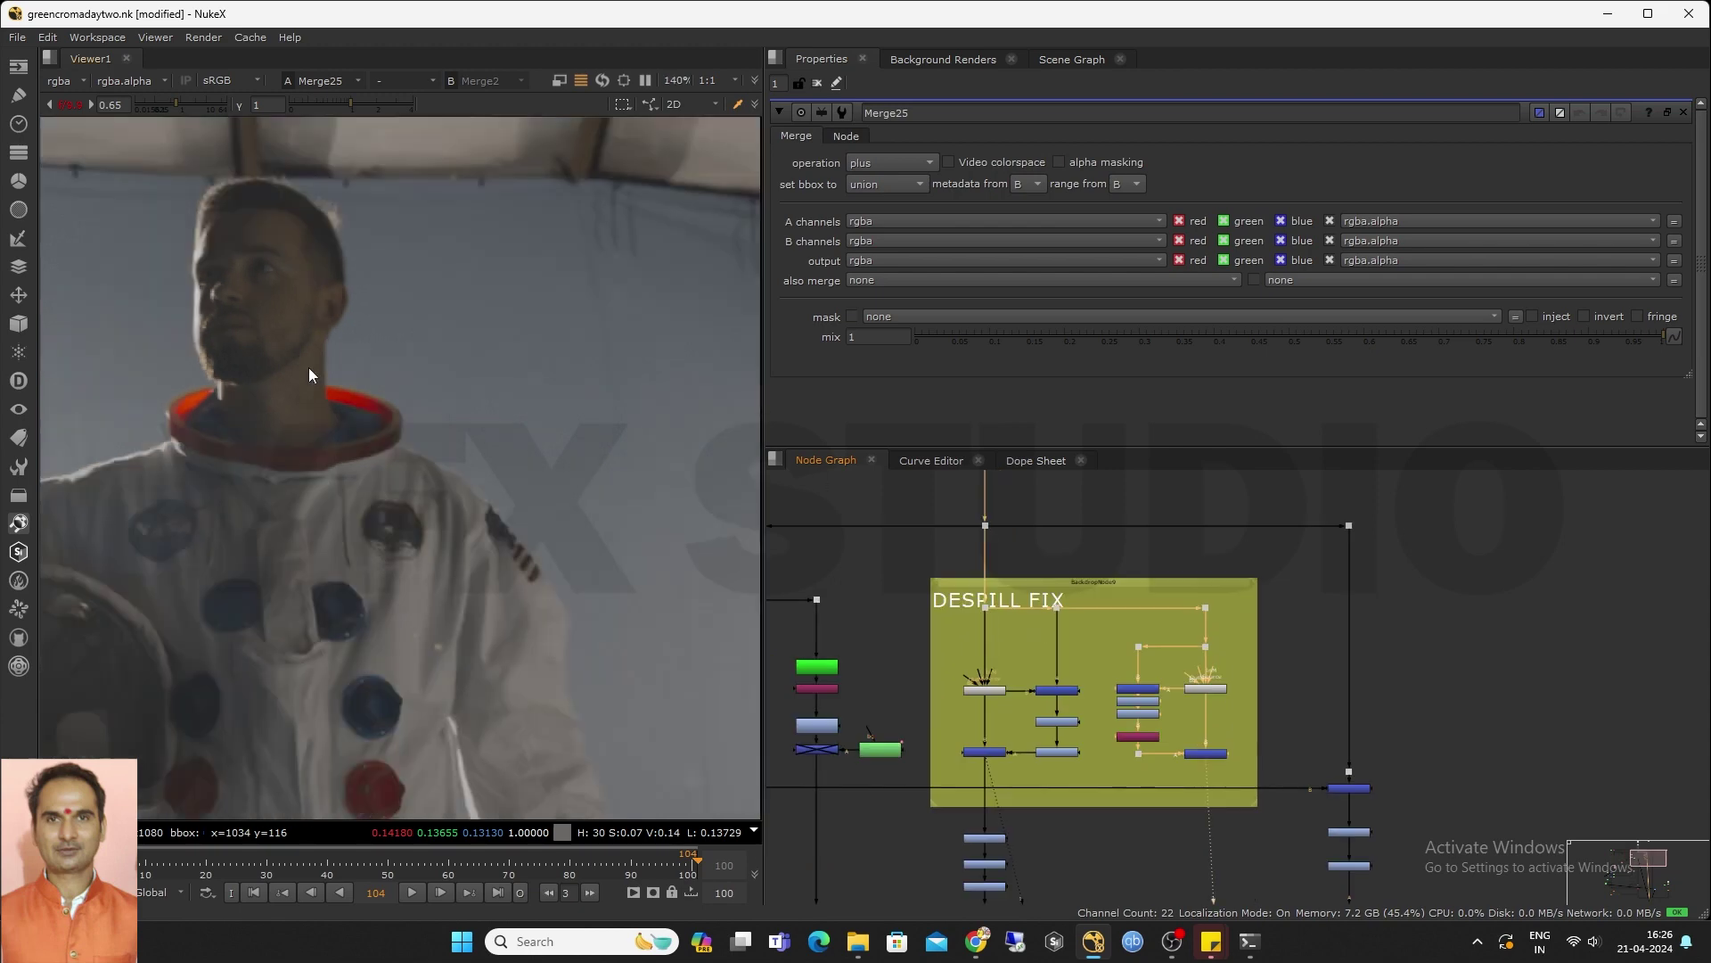
pyautogui.scroll(2, 383, 397)
# Move the three colour nodes below Merge2 further down to make room under the DESPILL FIX group
pyautogui.moveTo(1102, 739); pyautogui.dragTo(1160, 516, button='middle')
pyautogui.scroll(-3, 1160, 521)
pyautogui.scroll(2, 1158, 562)
pyautogui.moveTo(988, 668); pyautogui.dragTo(1101, 560)
pyautogui.moveTo(1064, 580); pyautogui.dragTo(1064, 660)
pyautogui.moveTo(1157, 512); pyautogui.dragTo(1112, 635, button='middle')
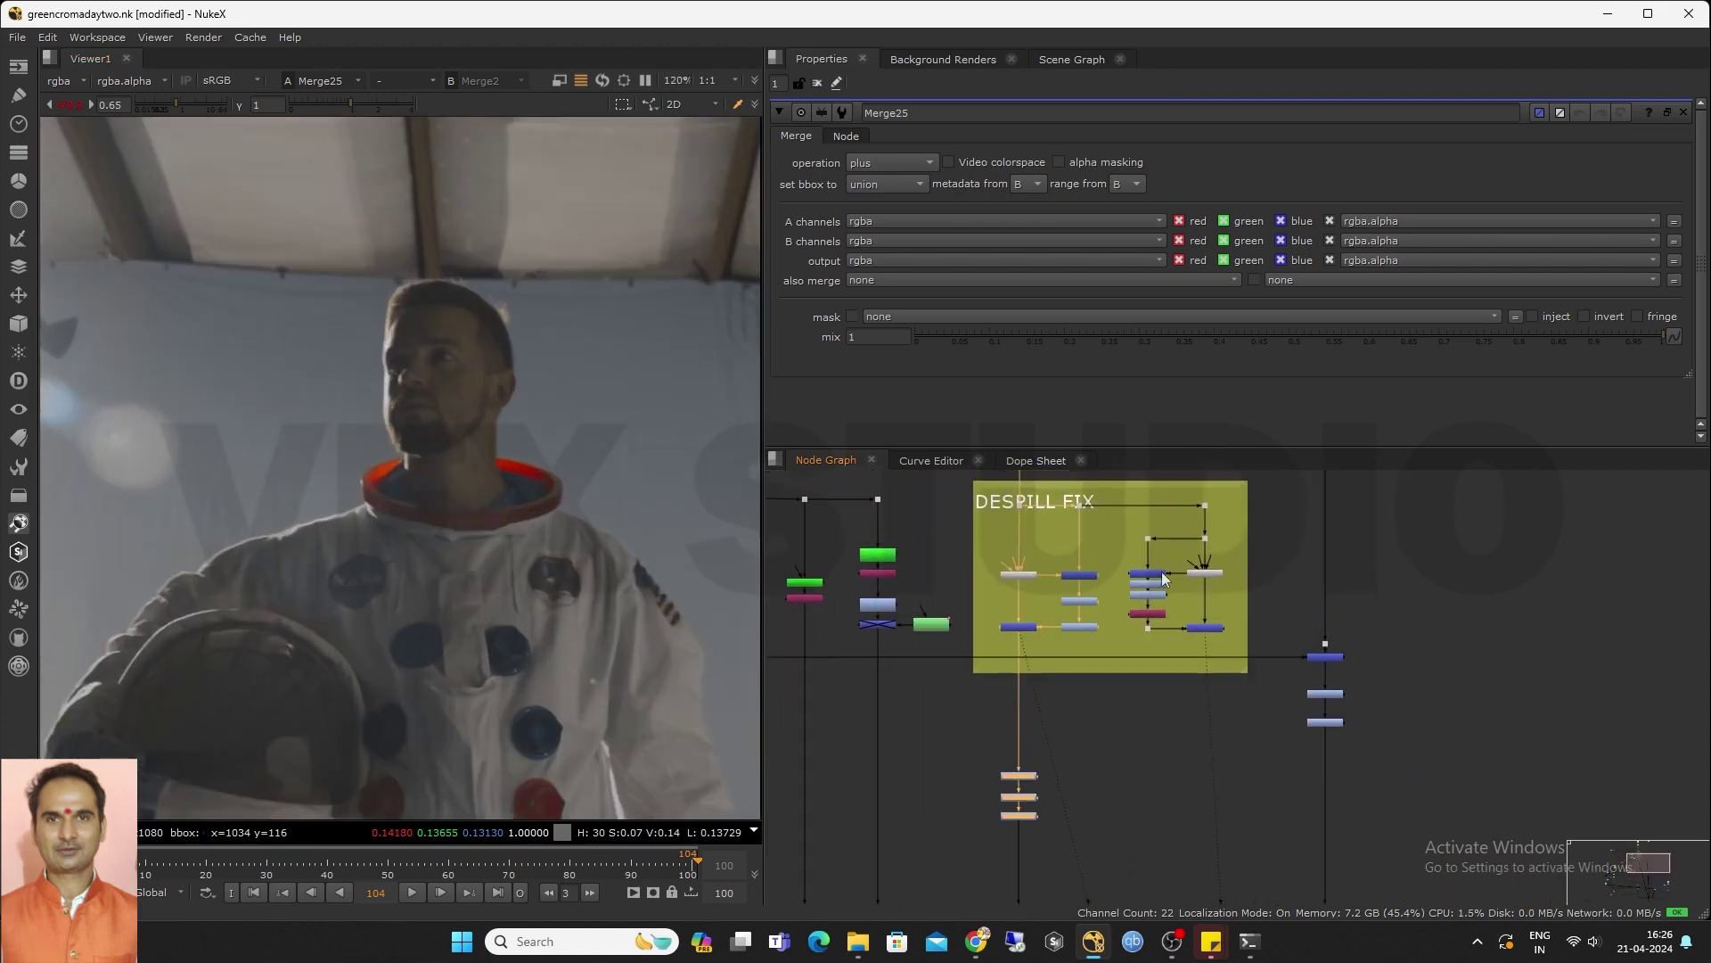
# Insert a Keymix node below Merge2 and connect its A input to Merge25
pyautogui.scroll(4, 1112, 543)
pyautogui.scroll(-1, 1159, 558)
pyautogui.scroll(1, 1142, 596)
pyautogui.keyDown('ctrl'); pyautogui.click(1288, 745); pyautogui.keyUp('ctrl')
pyautogui.moveTo(1077, 886); pyautogui.dragTo(1146, 761, button='middle')
pyautogui.scroll(-1, 1147, 761)
pyautogui.click(1146, 762)
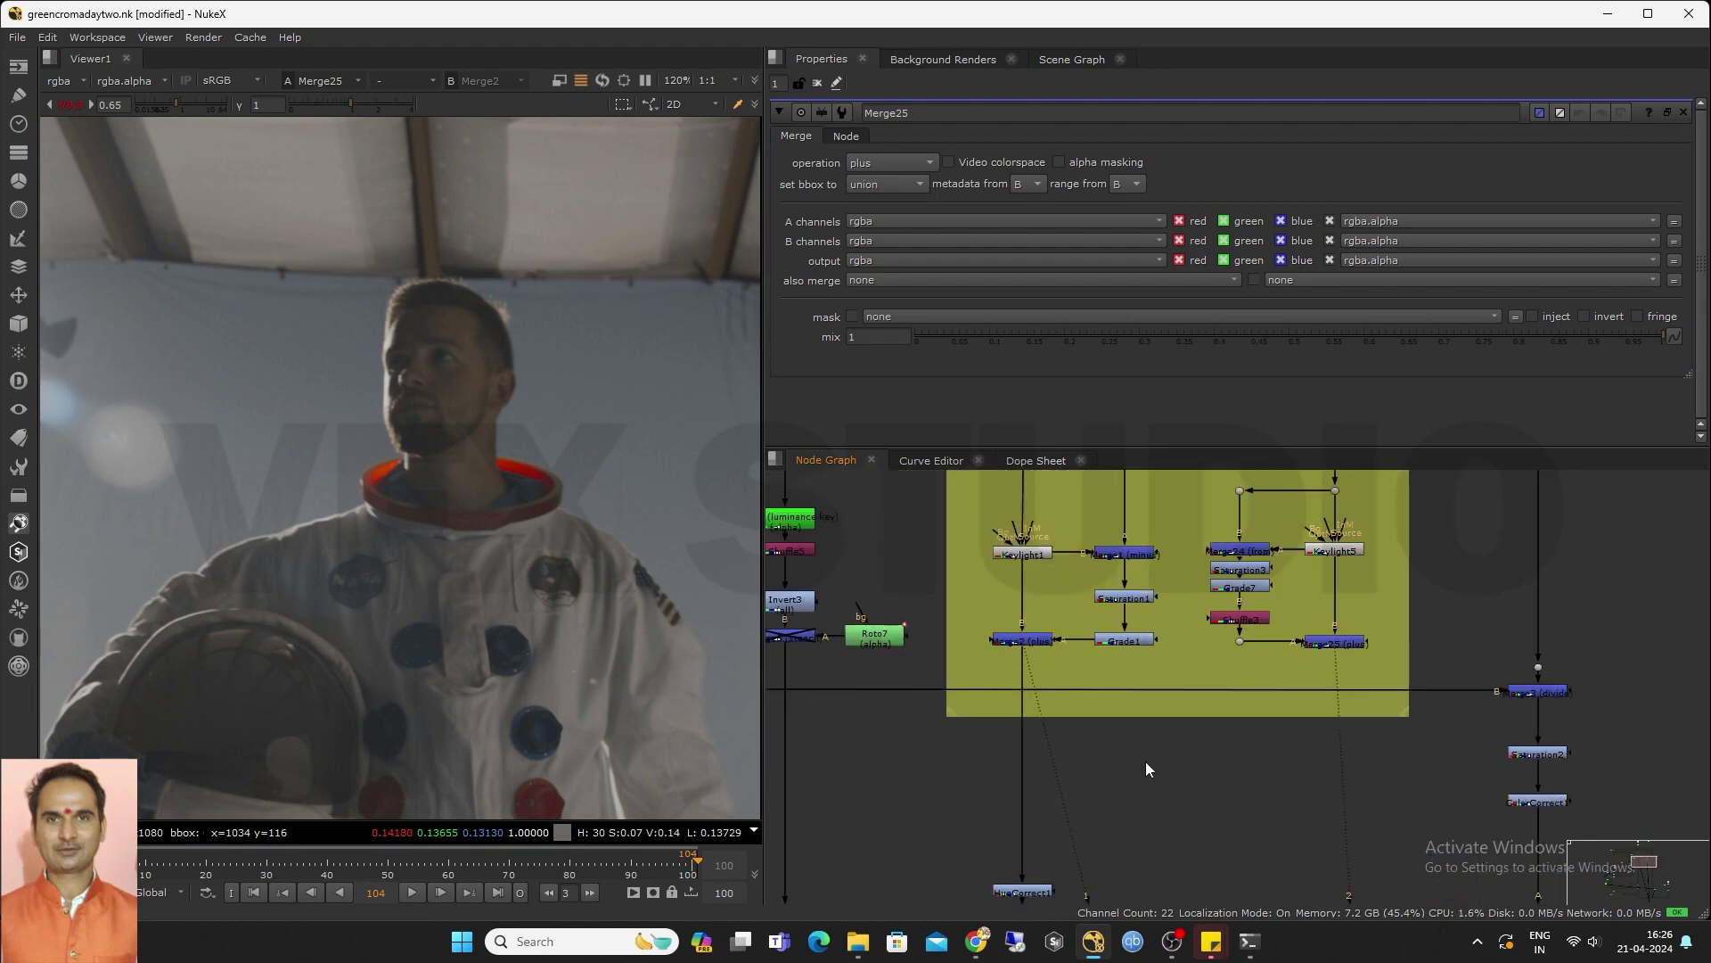
pyautogui.press('Tab')
pyautogui.write('keym')
pyautogui.press('Return')
pyautogui.moveTo(1141, 773); pyautogui.dragTo(1017, 771)
pyautogui.moveTo(1045, 744); pyautogui.dragTo(1325, 645)
# Create a Roto node and connect it to the mask input of the Keymix node
pyautogui.click(922, 747)
pyautogui.press('o')
pyautogui.moveTo(985, 749); pyautogui.dragTo(908, 749)
# Draw a closed Bezier shape around the ear side of the astronaut's head and the adjoining background
pyautogui.click(506, 299)
pyautogui.click(484, 356)
pyautogui.click(495, 389)
pyautogui.click(553, 404)
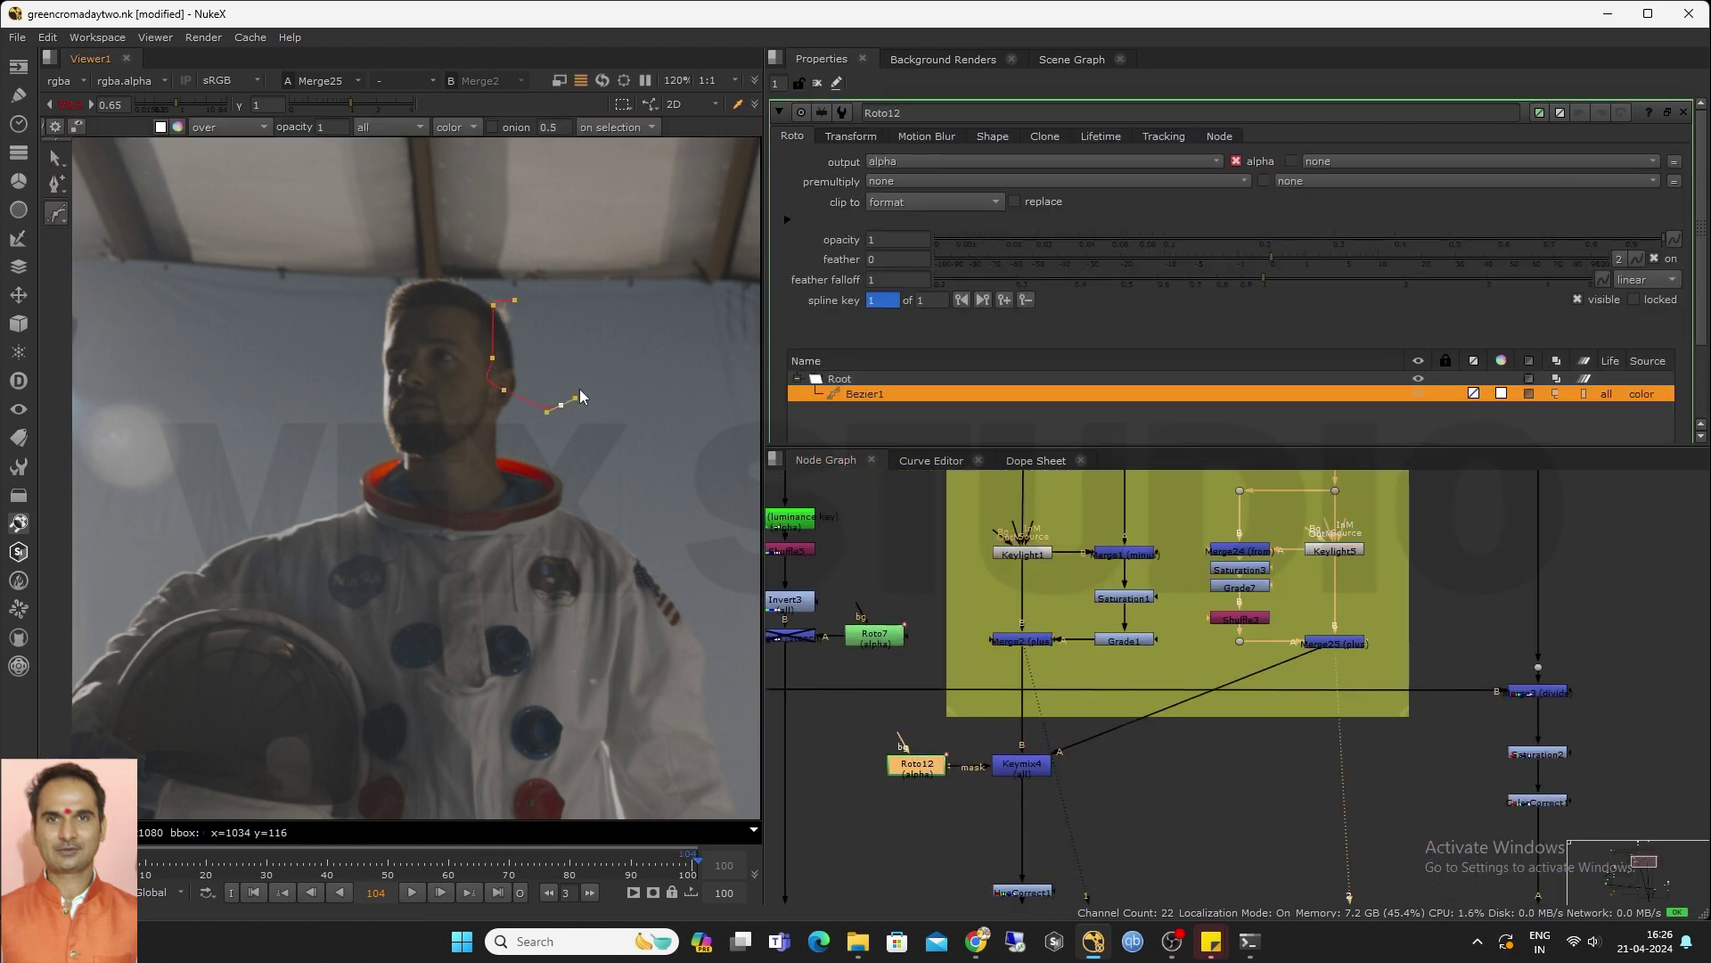
pyautogui.click(570, 374)
pyautogui.click(551, 324)
pyautogui.click(506, 298)
# View the output at the dot below the last merge of the node tree
pyautogui.scroll(-6, 1099, 682)
pyautogui.moveTo(1132, 873); pyautogui.dragTo(1125, 481, button='middle')
pyautogui.scroll(3, 1087, 722)
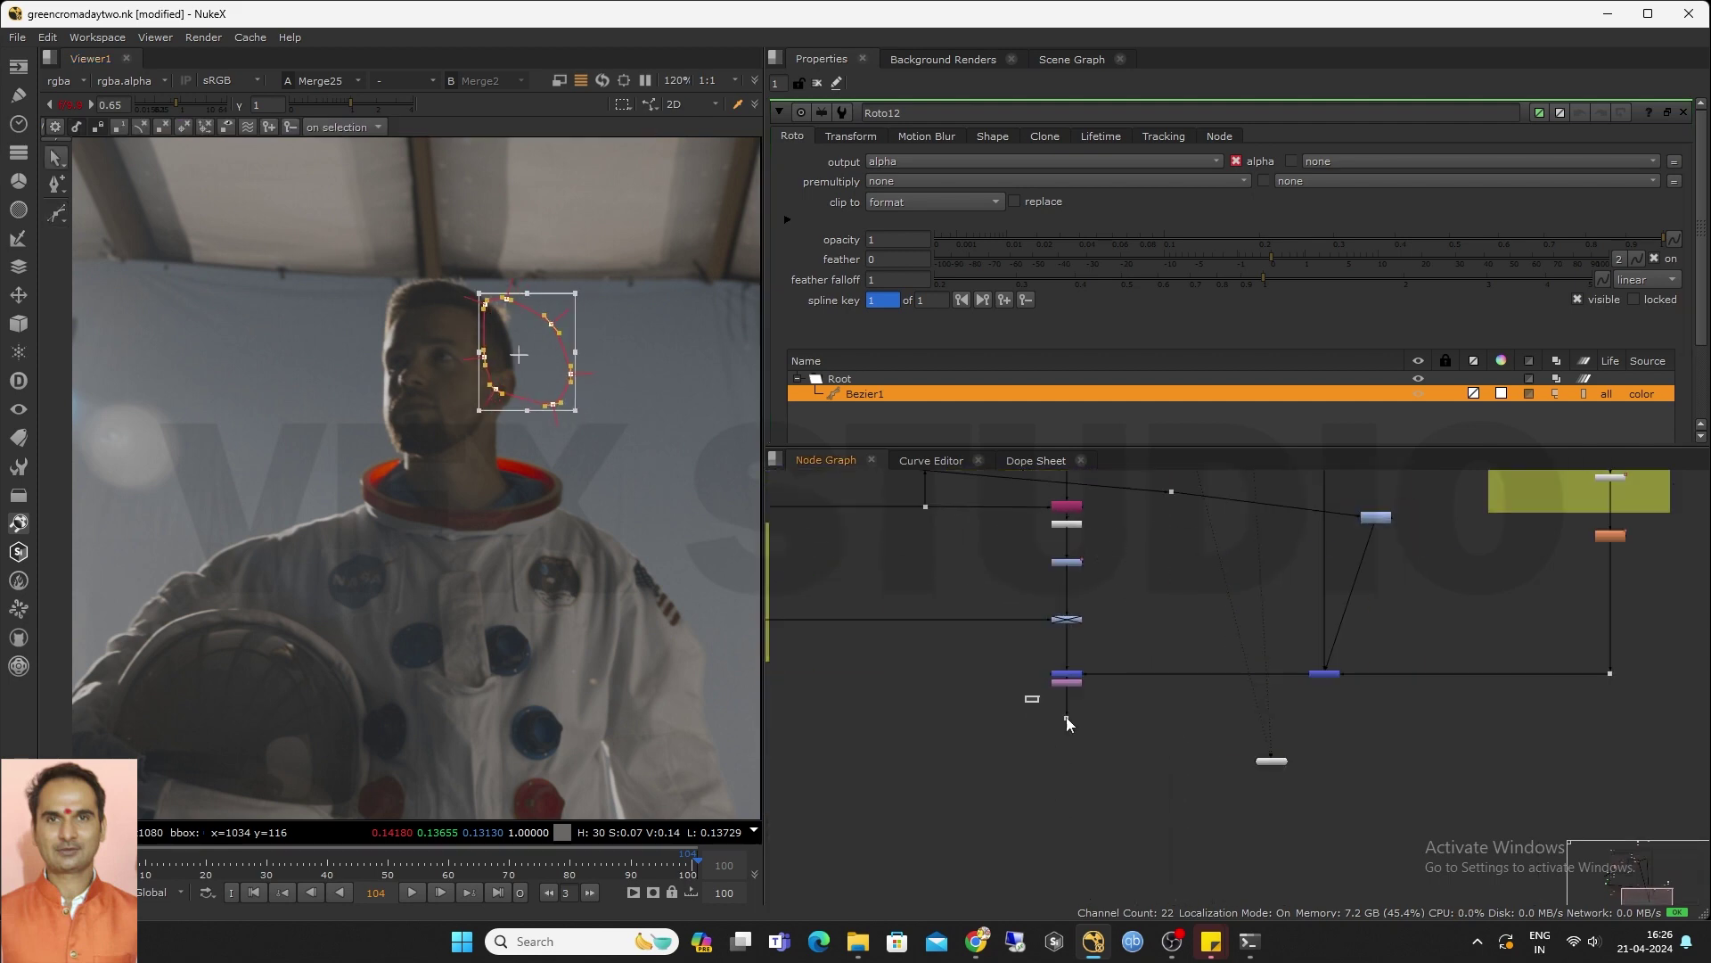
pyautogui.click(1066, 718)
pyautogui.press('1')
pyautogui.scroll(2, 481, 436)
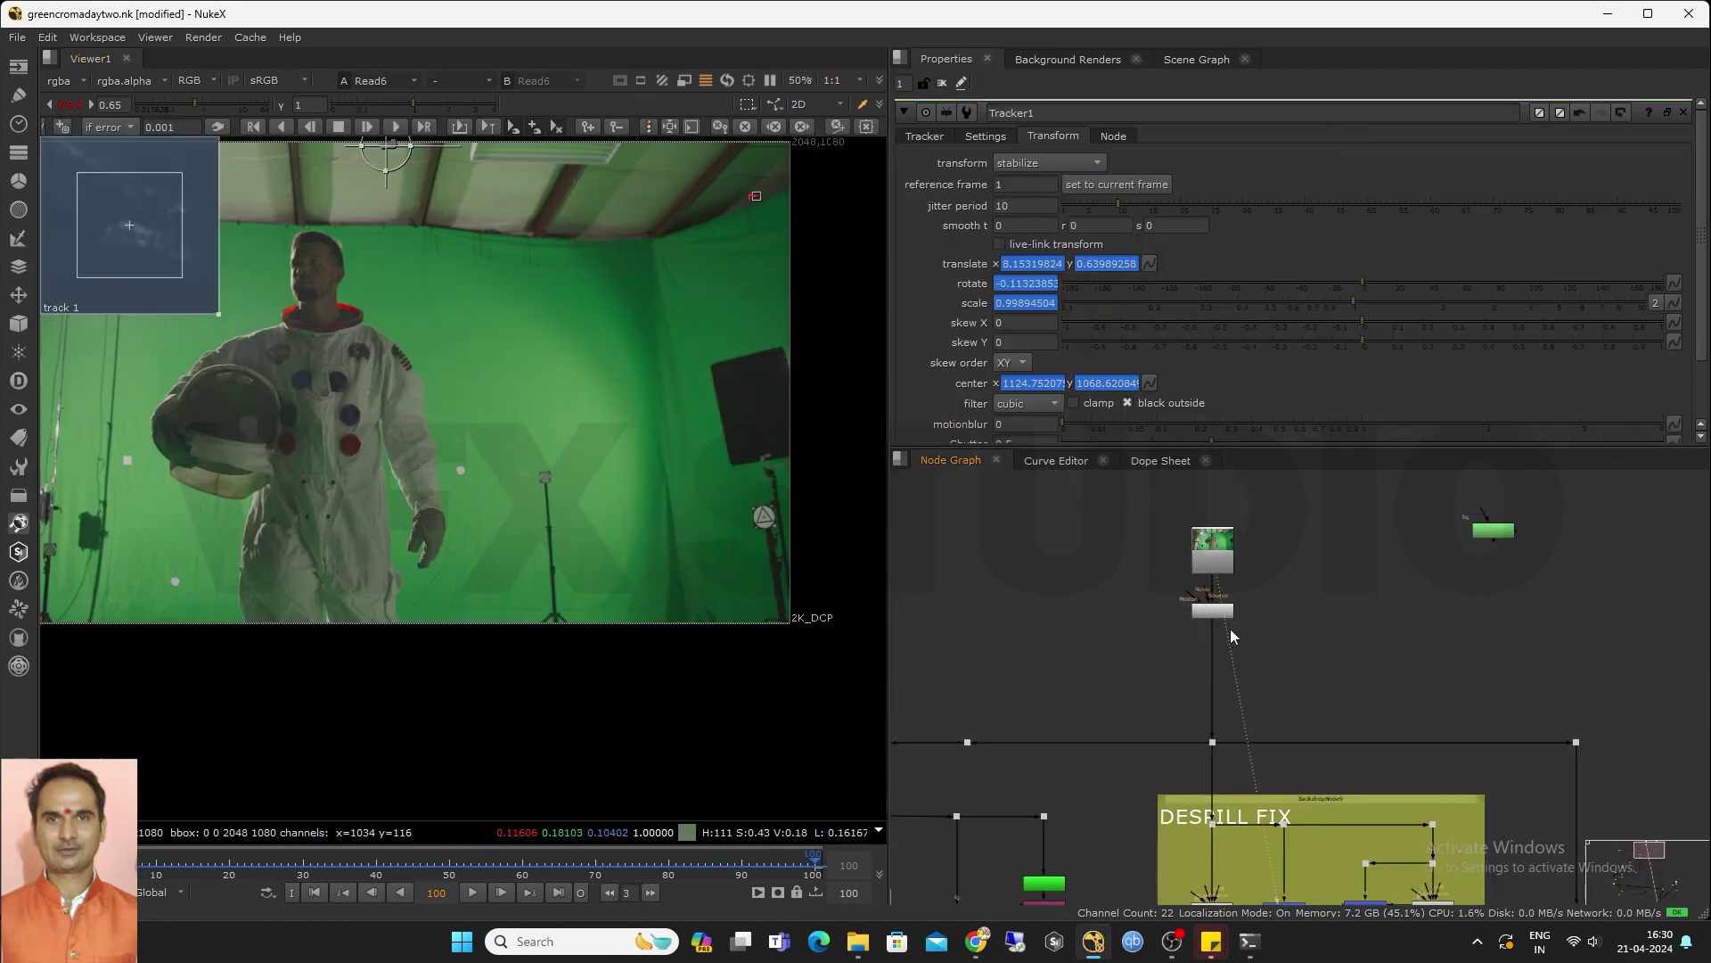
# Create a Tracker node fed by the Read6 footage and view its output
pyautogui.scroll(2, 1225, 606)
pyautogui.press('Tab')
pyautogui.write('track')
pyautogui.click(1208, 623)
pyautogui.press('1')
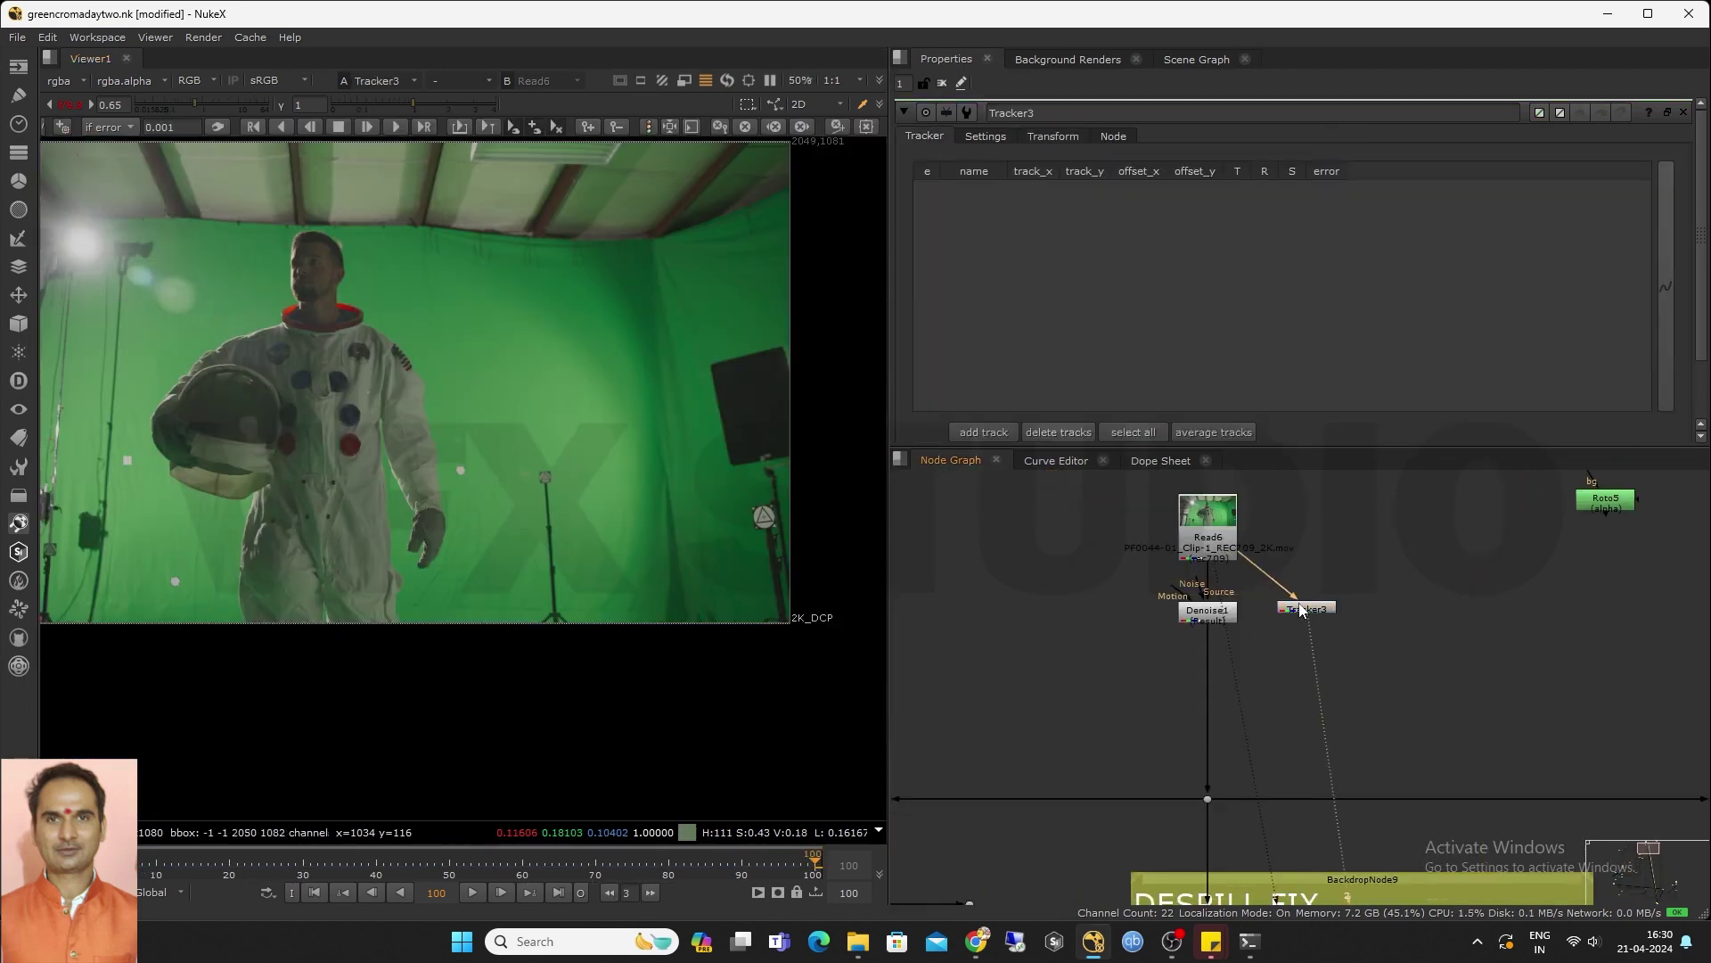
# Place track 1 on the triangle marker at the left of the footage and track it backward from frame 100
pyautogui.moveTo(161, 459); pyautogui.dragTo(530, 460, button='middle')
pyautogui.scroll(2, 345, 456)
pyautogui.keyDown('ctrl'); pyautogui.keyDown('alt'); pyautogui.click(345, 461); pyautogui.keyUp('alt'); pyautogui.keyUp('ctrl')
pyautogui.scroll(8, 345, 460)
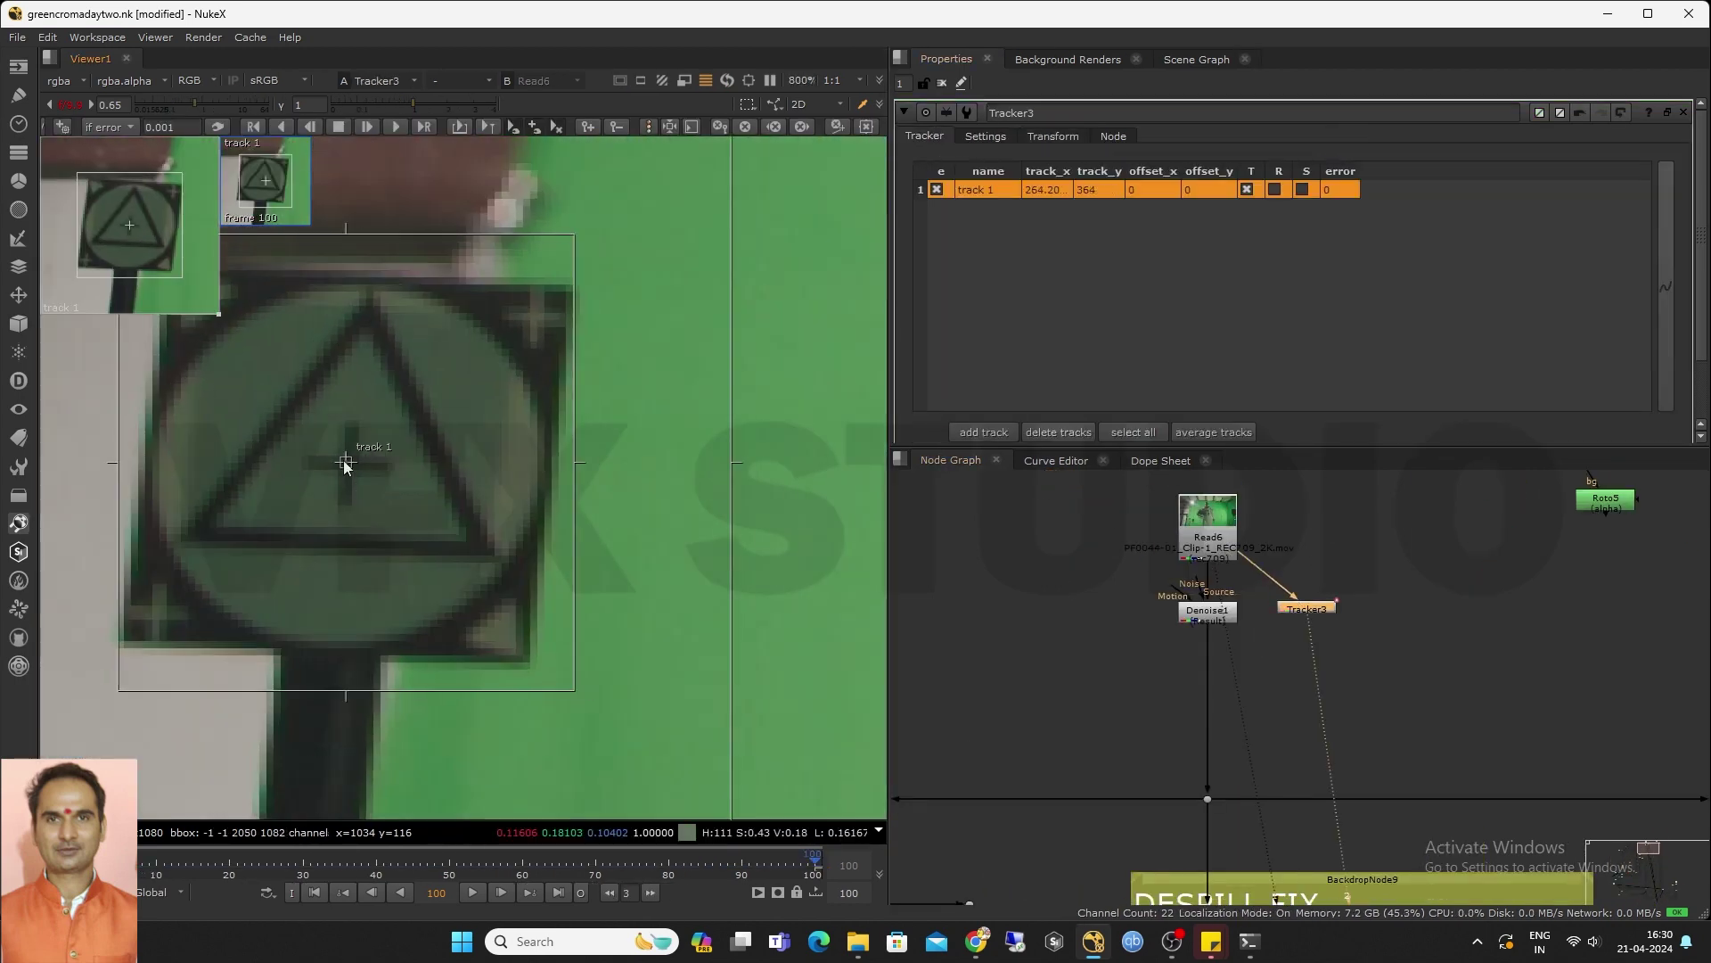
pyautogui.scroll(-3, 407, 505)
pyautogui.press('z')
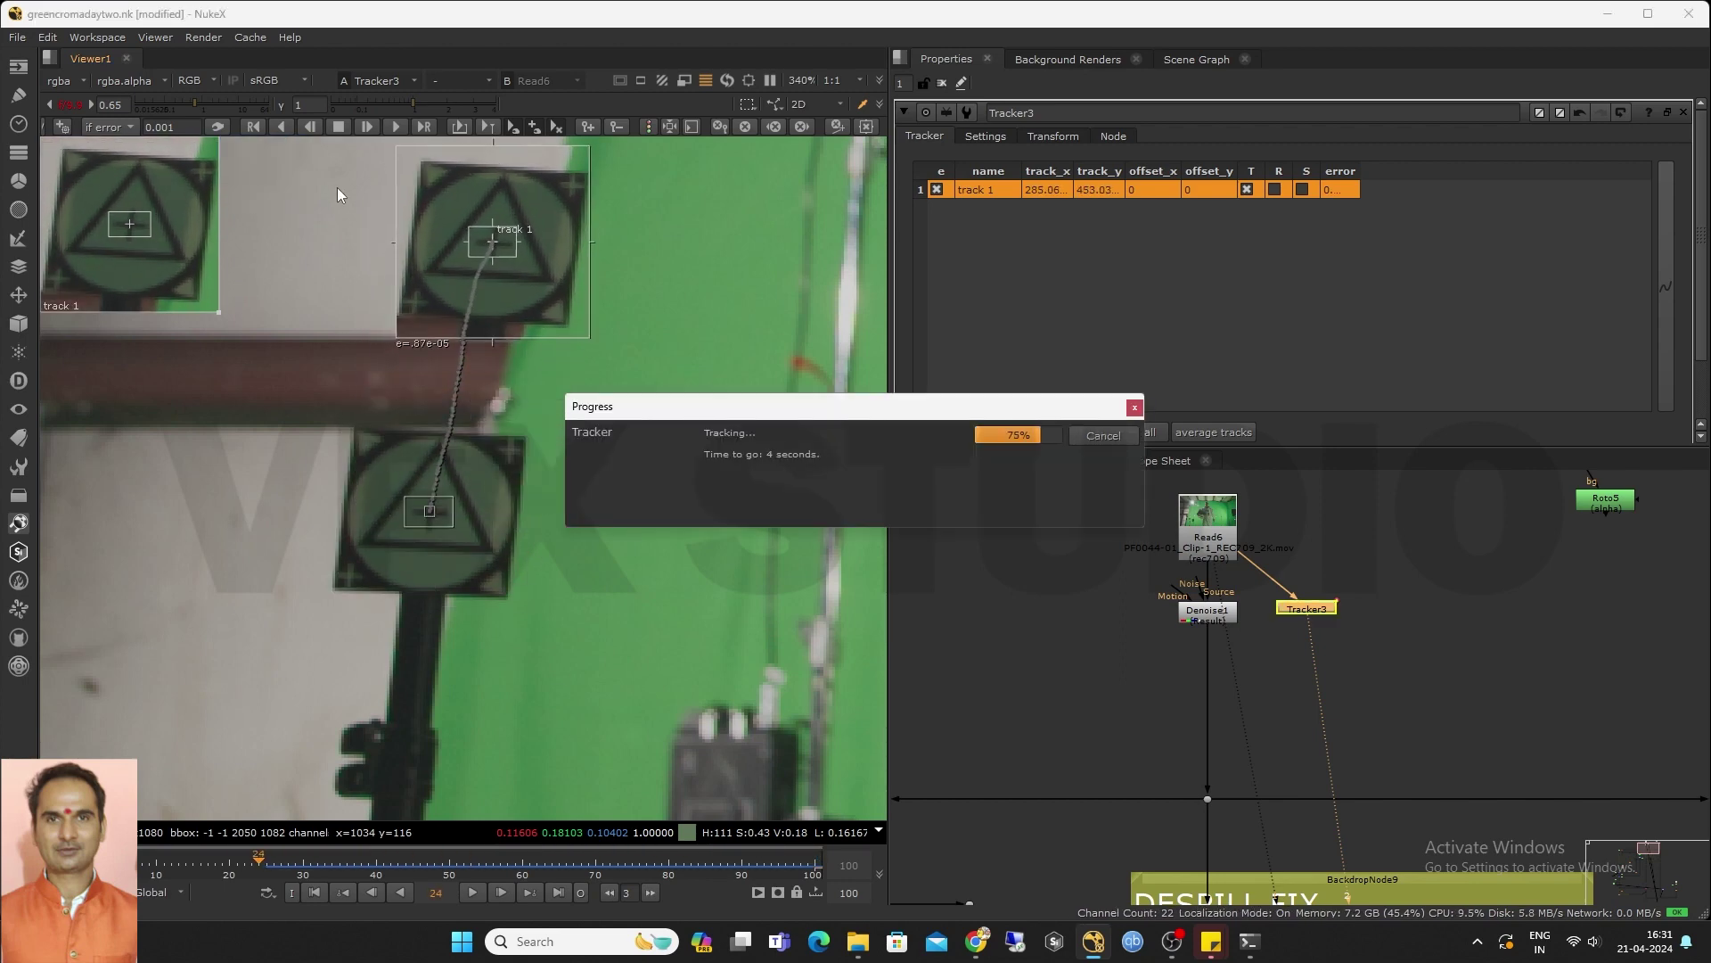
# Add track 2 at the white marker beside the astronaut's arm, adjust its search area, and track it forward from frame 1
pyautogui.scroll(-3, 436, 474)
pyautogui.keyDown('ctrl'); pyautogui.keyDown('alt'); pyautogui.click(459, 447); pyautogui.keyUp('alt'); pyautogui.keyUp('ctrl')
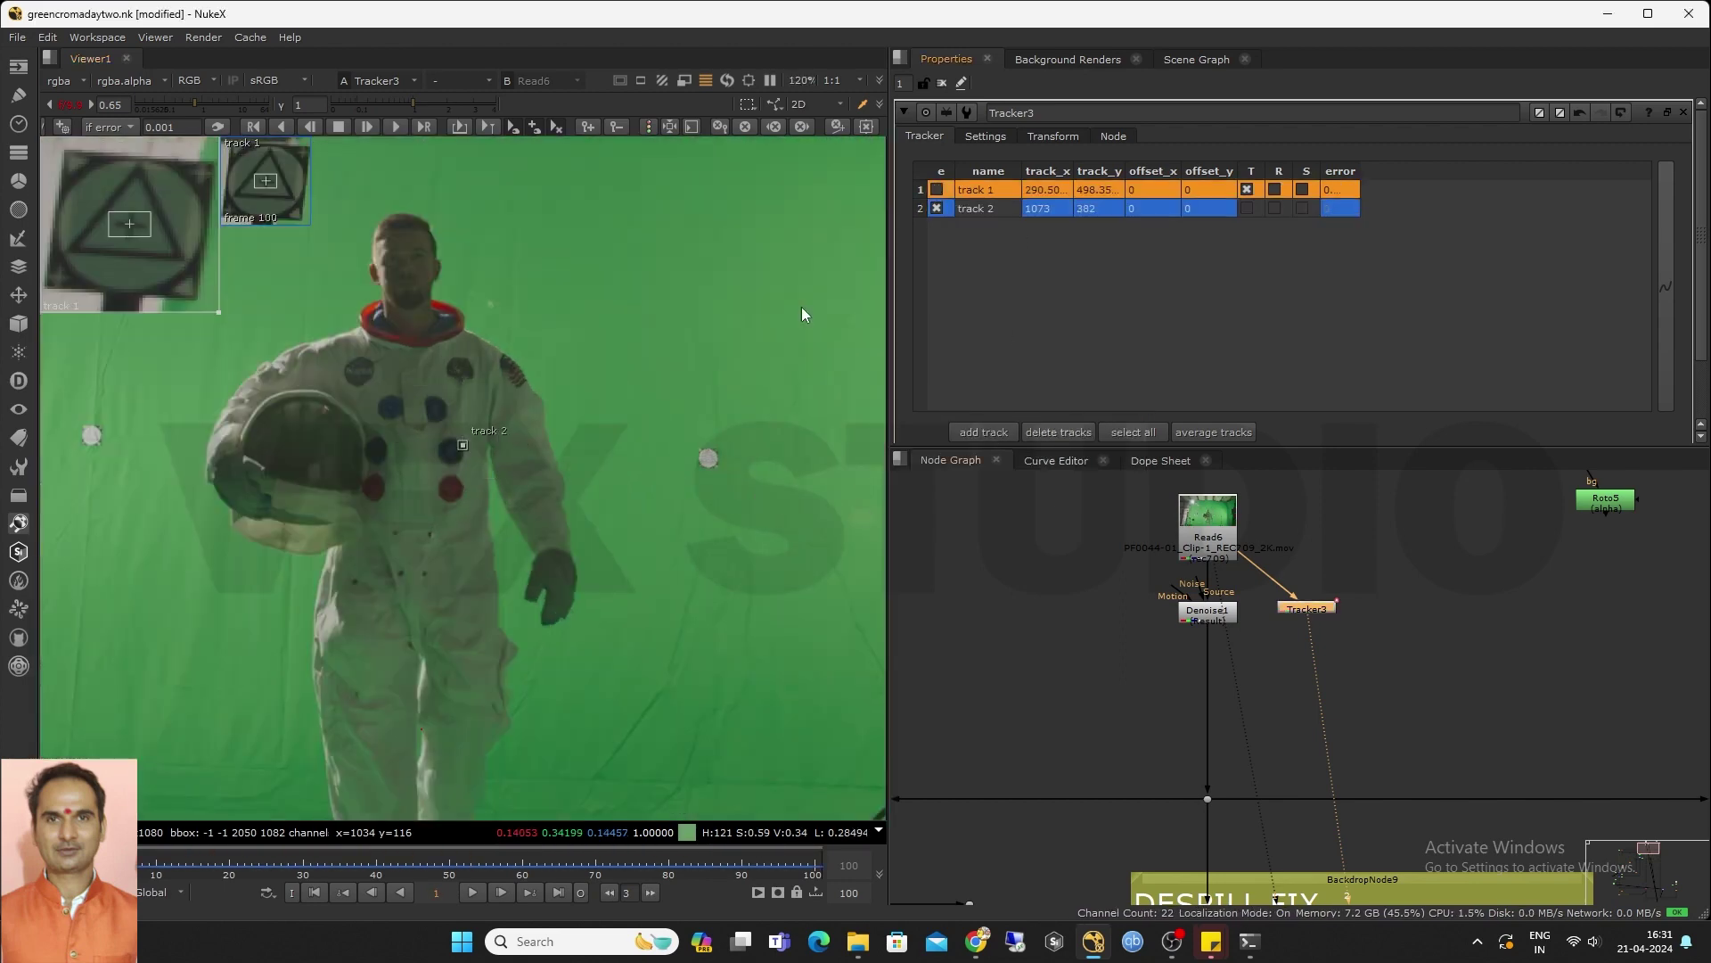
pyautogui.moveTo(459, 445); pyautogui.dragTo(711, 464)
pyautogui.scroll(3, 709, 463)
pyautogui.moveTo(884, 636); pyautogui.dragTo(763, 497)
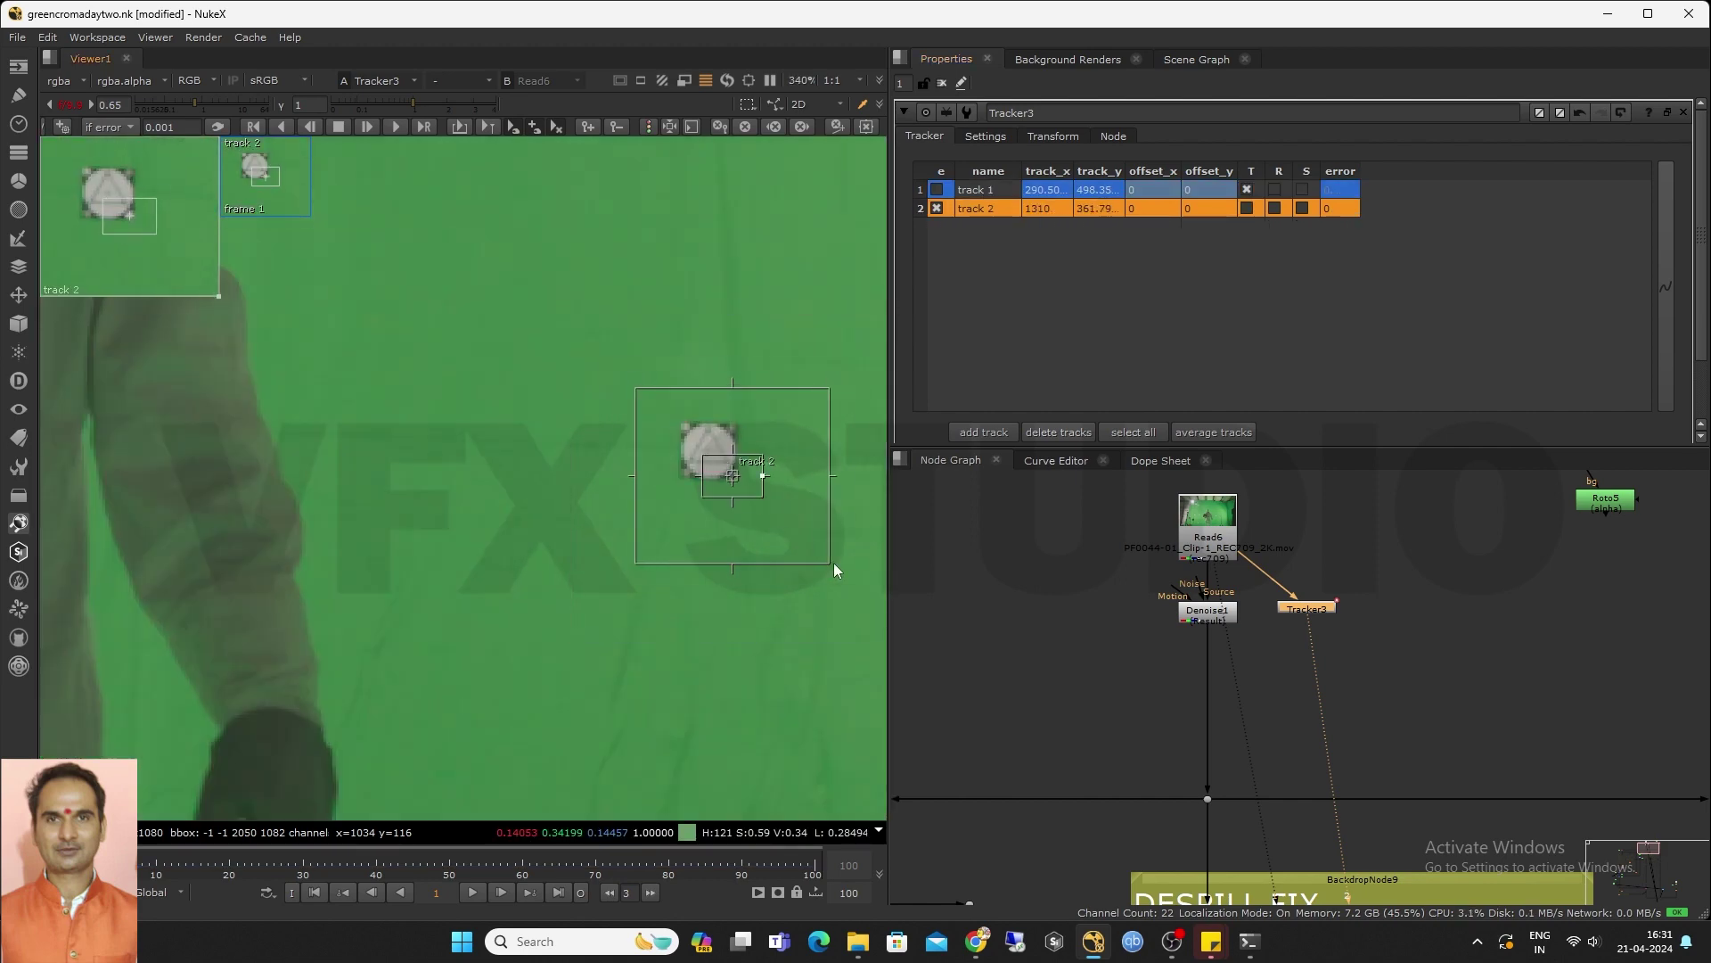
pyautogui.click(311, 129)
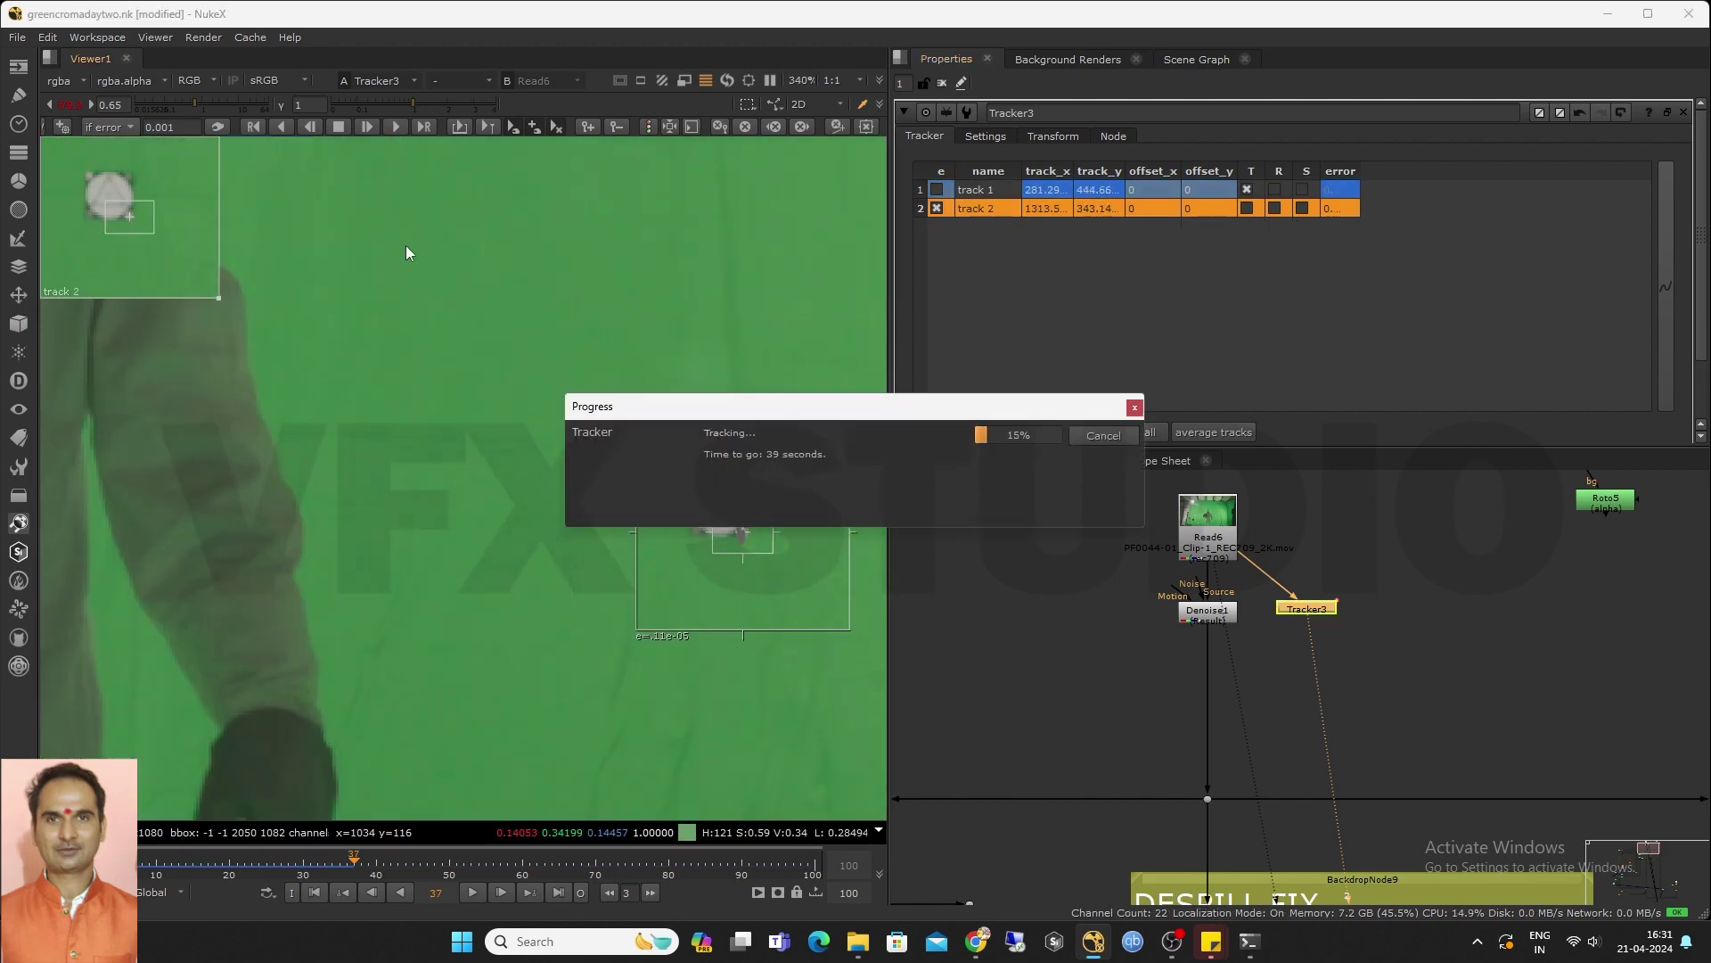
# Step back to frame 68 and check Tracker3's keyframes in the Dope Sheet
pyautogui.scroll(-5, 606, 481)
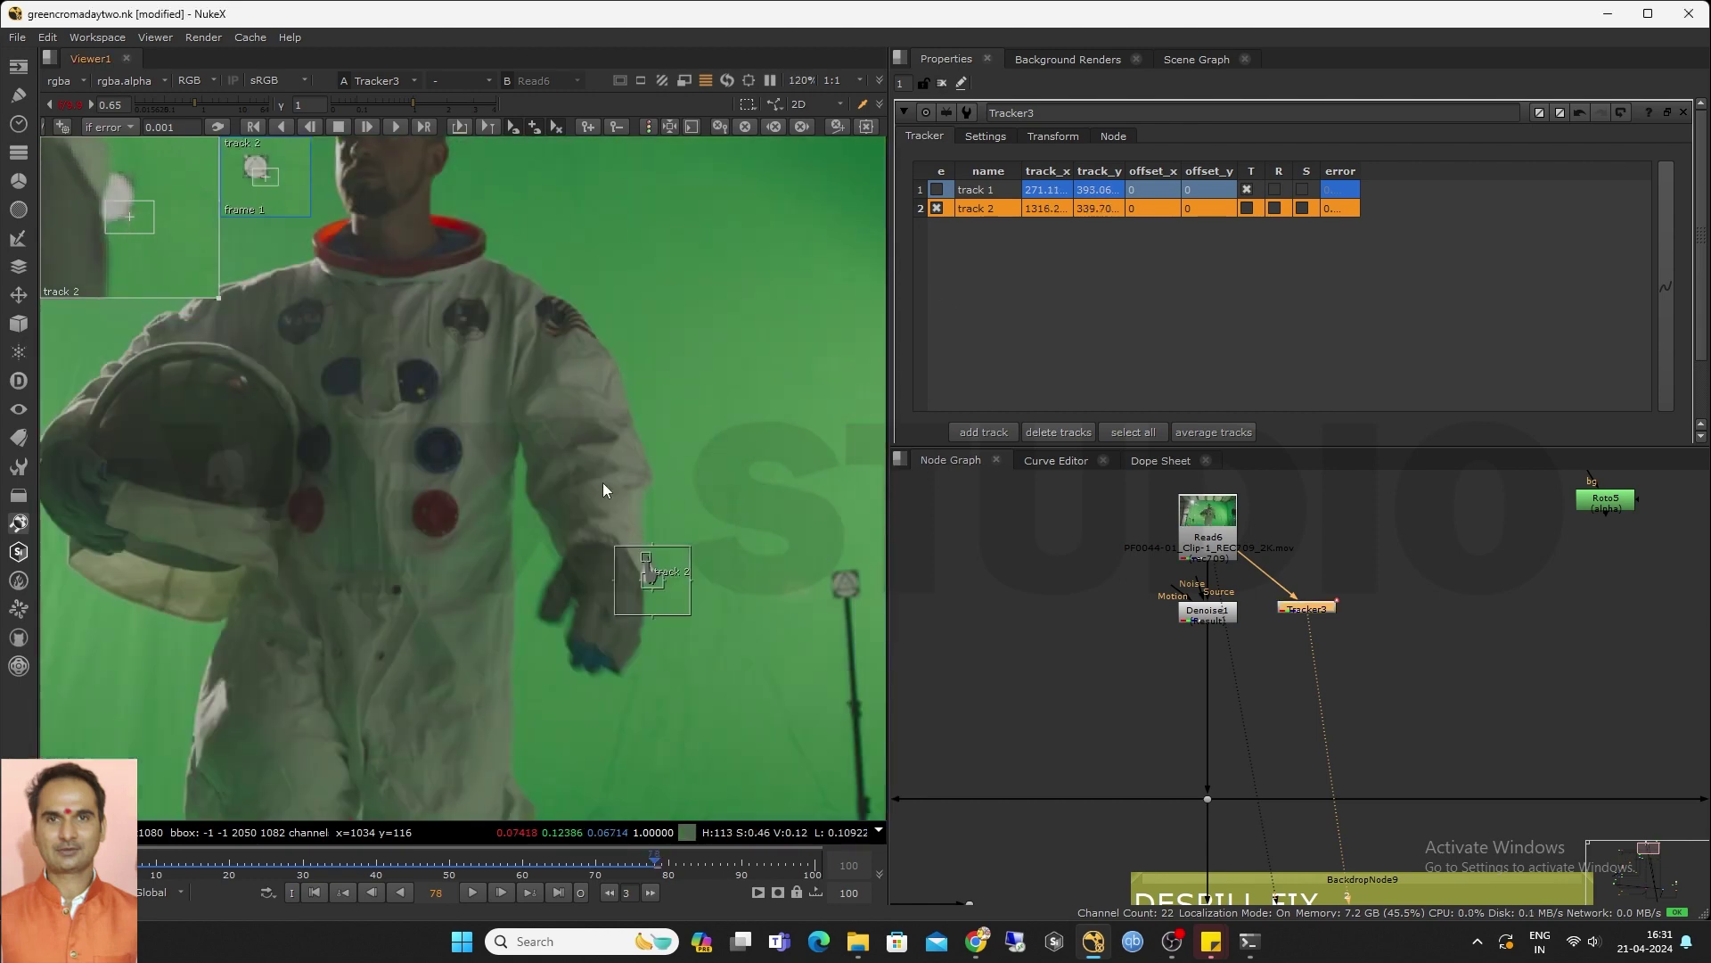
pyautogui.press('Left')
pyautogui.click(1157, 460)
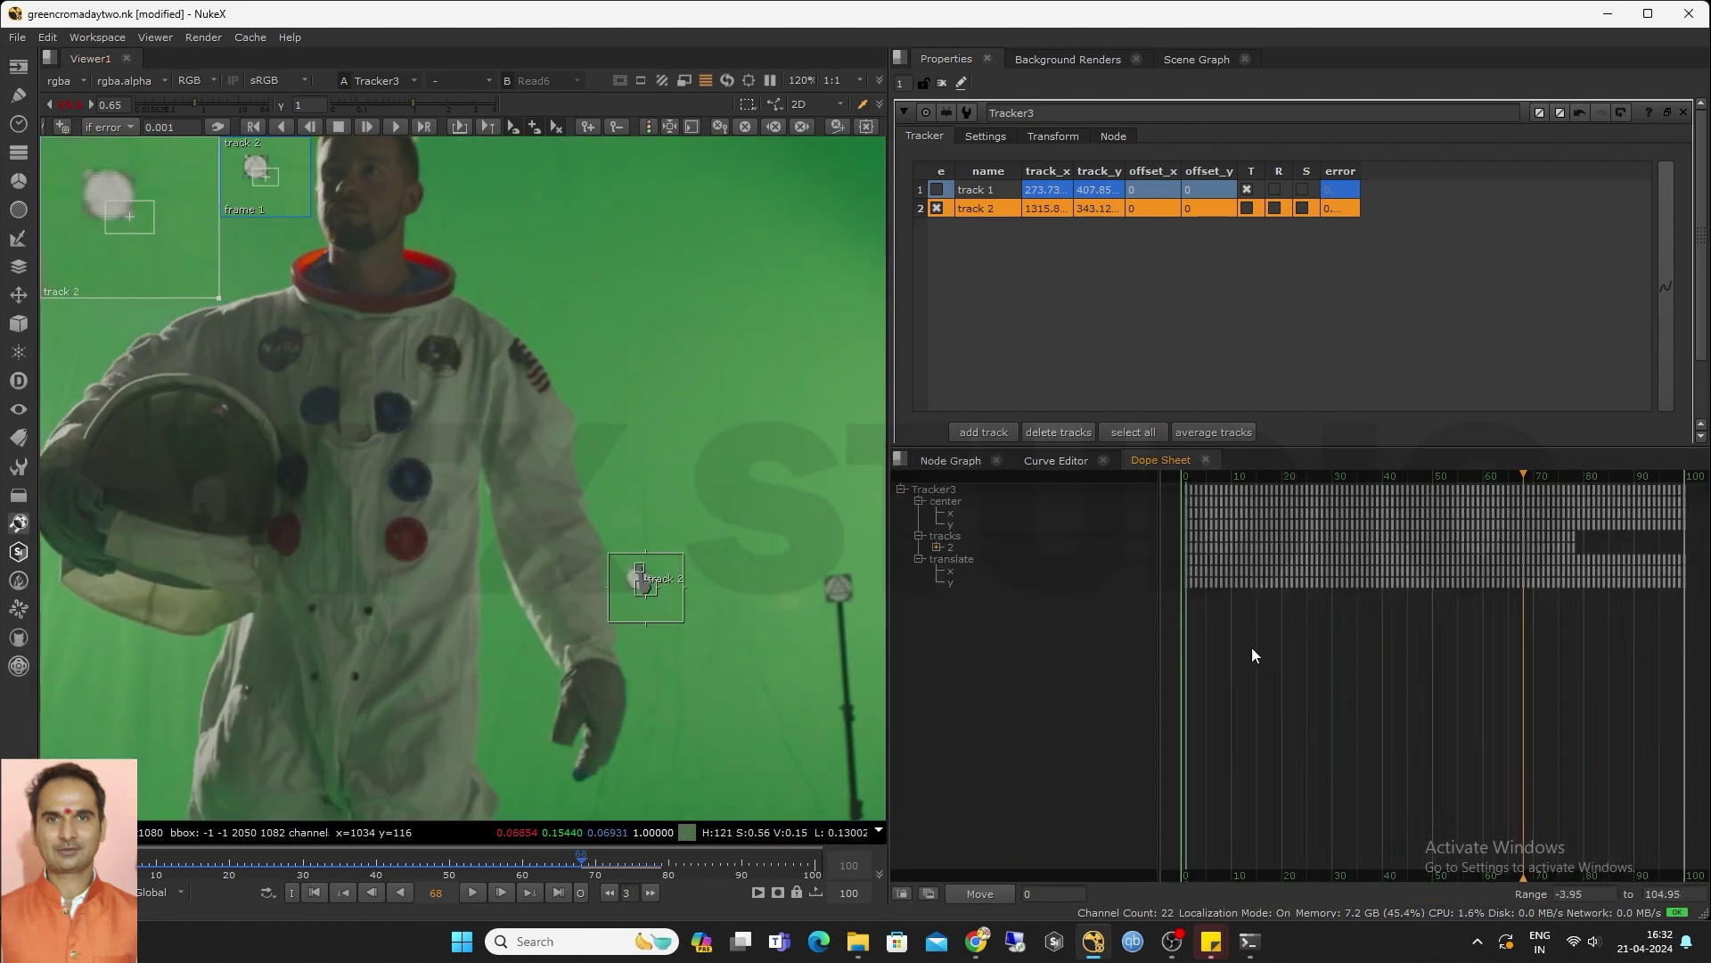
pyautogui.click(951, 459)
# Offset track 2 at frame 68 from the white marker to the marker on the nearby stand and continue tracking forward
pyautogui.scroll(5, 639, 592)
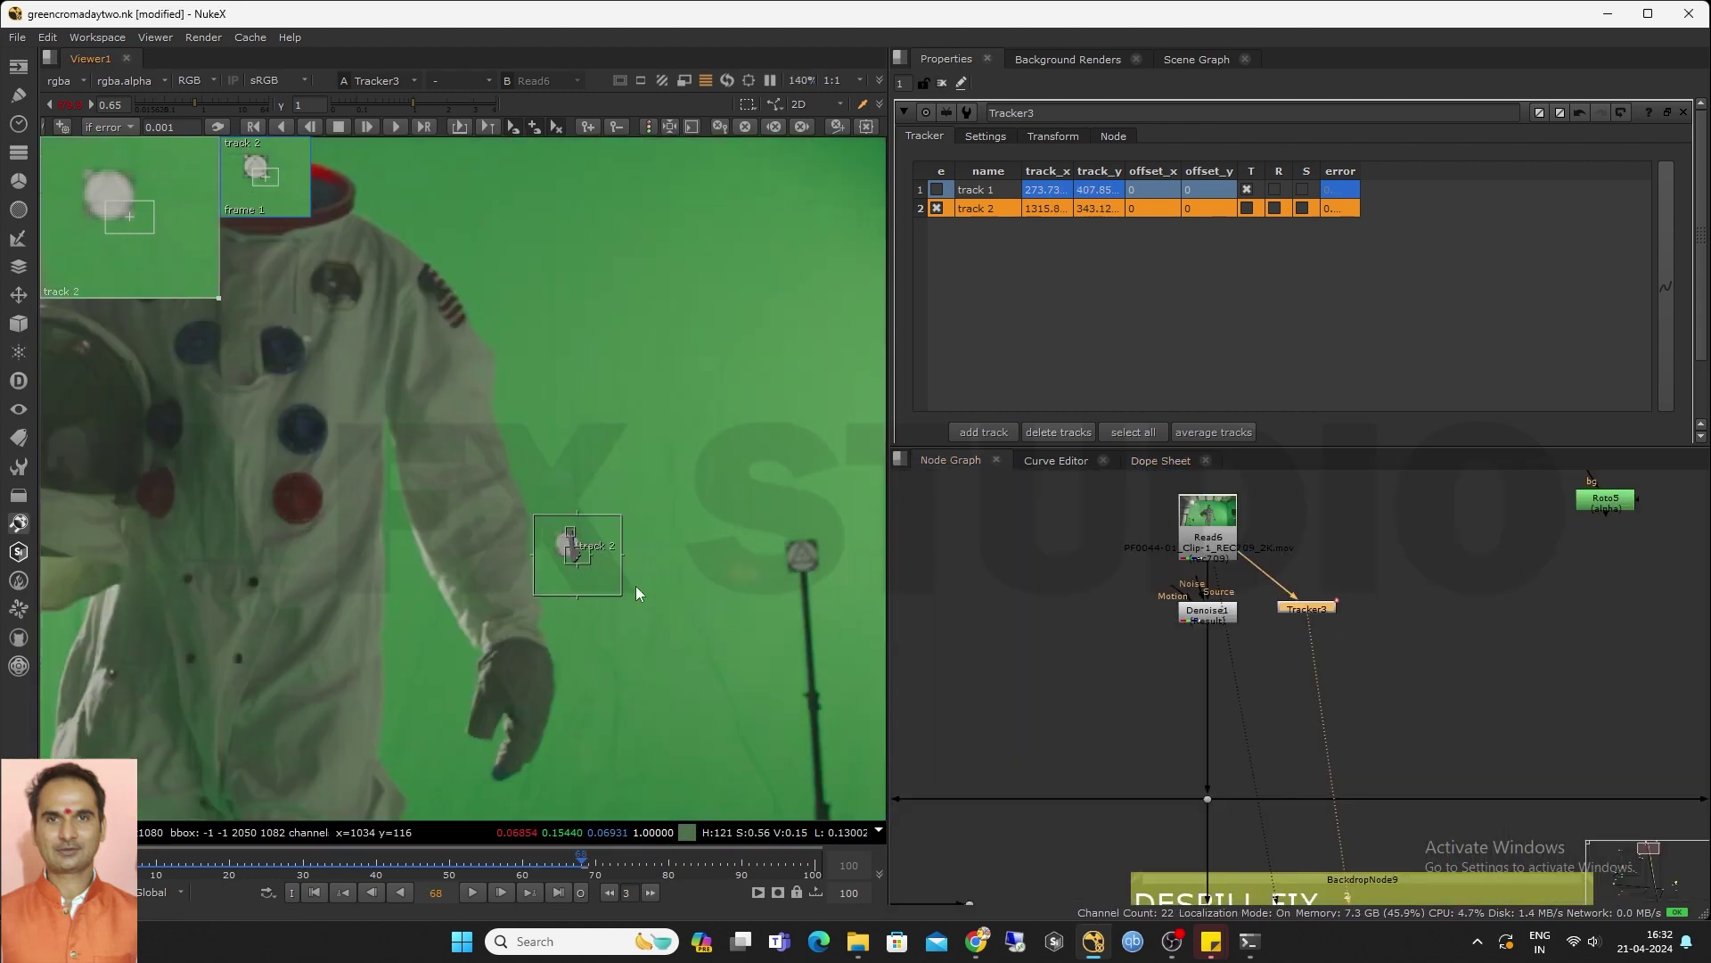
pyautogui.scroll(-1, 363, 578)
pyautogui.keyDown('ctrl'); pyautogui.moveTo(283, 547); pyautogui.dragTo(743, 554); pyautogui.keyUp('ctrl')
pyautogui.scroll(-8, 553, 535)
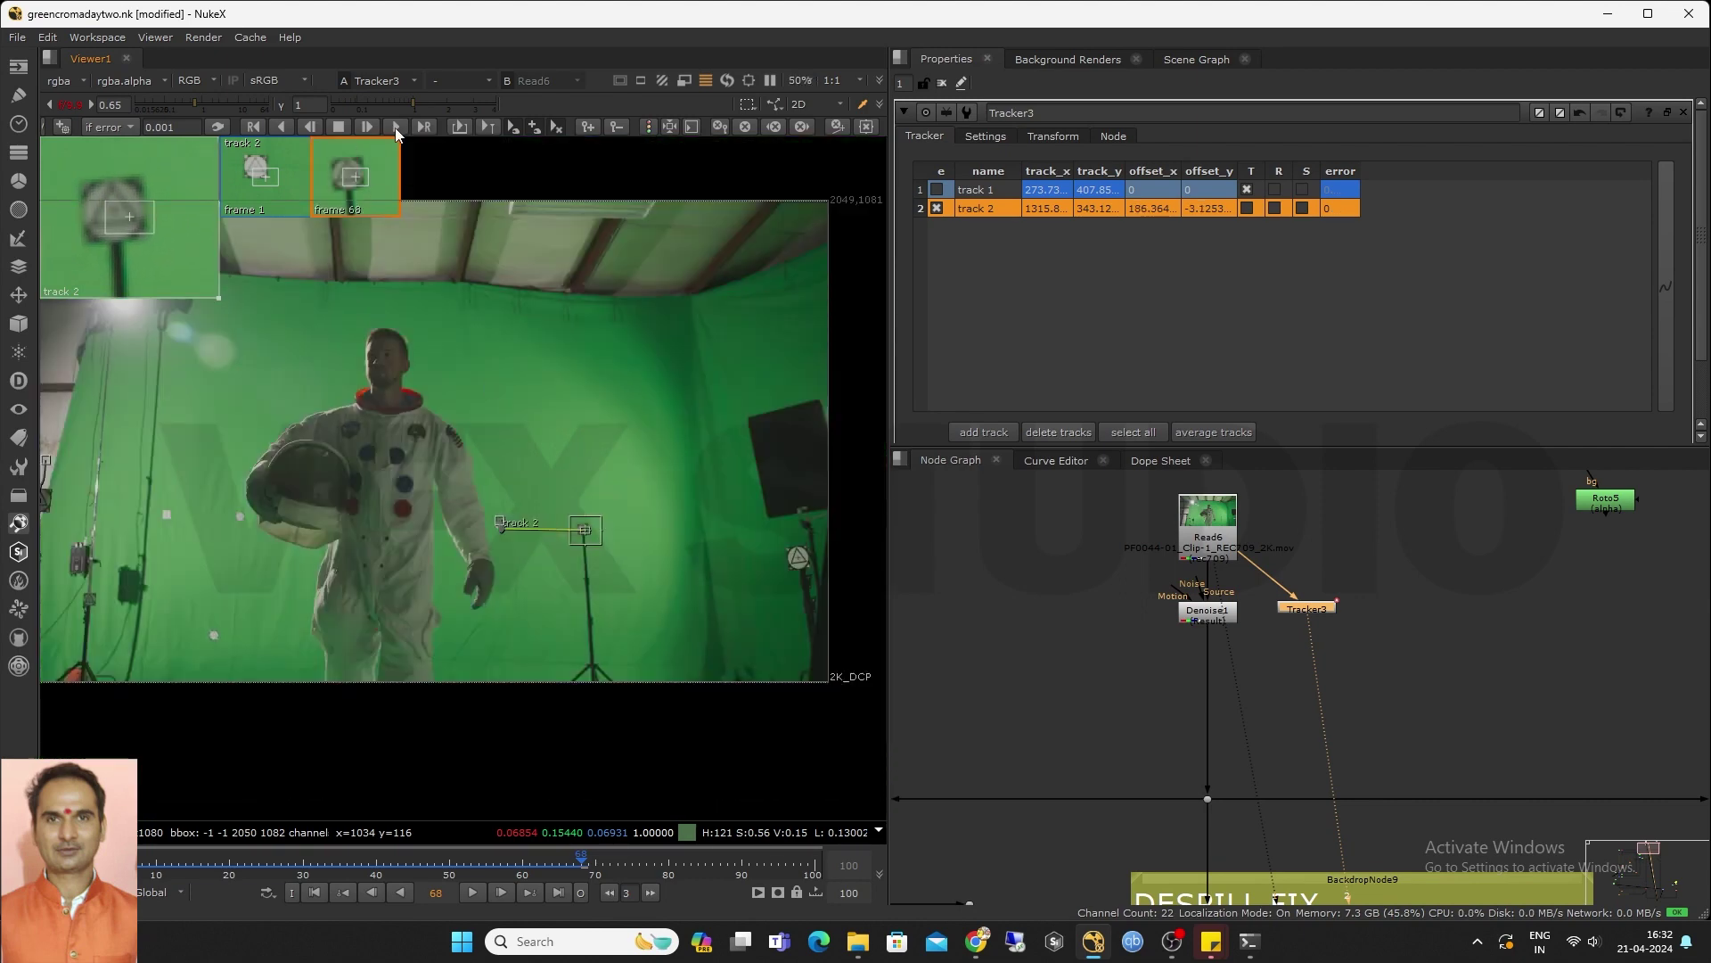
pyautogui.click(395, 128)
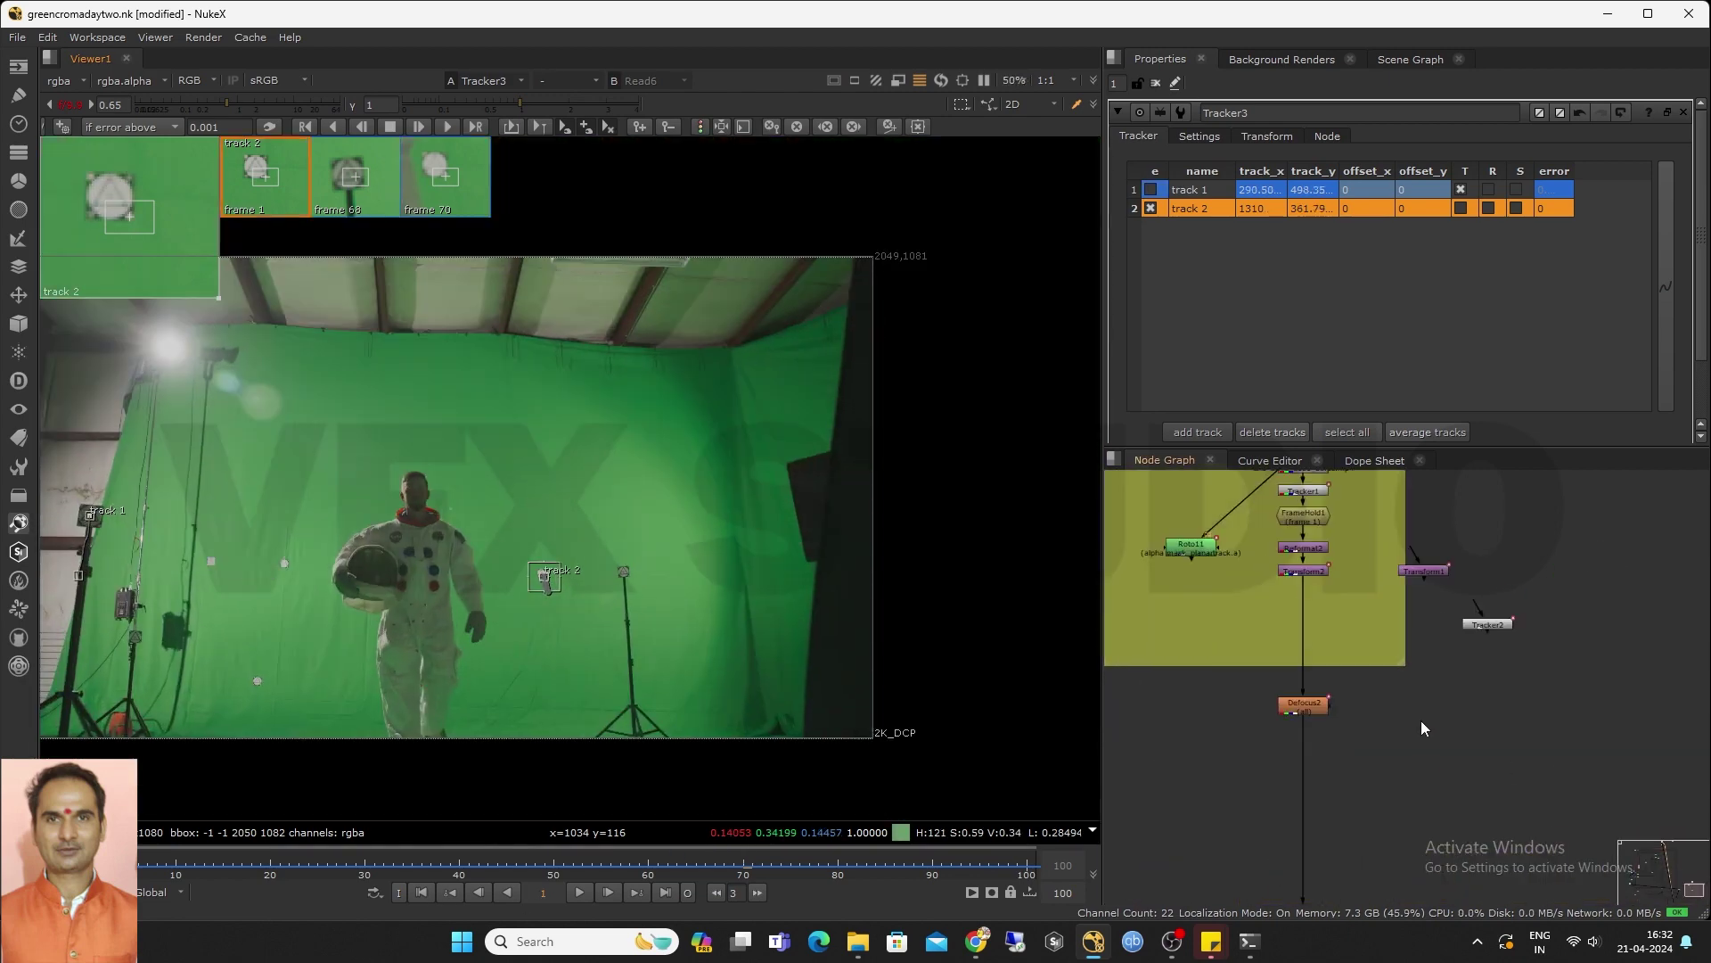
# Place a copy of the tracker beside Defocus2, enable track 2's translation, and choose the tracker's transform type
pyautogui.doubleClick(1422, 719)
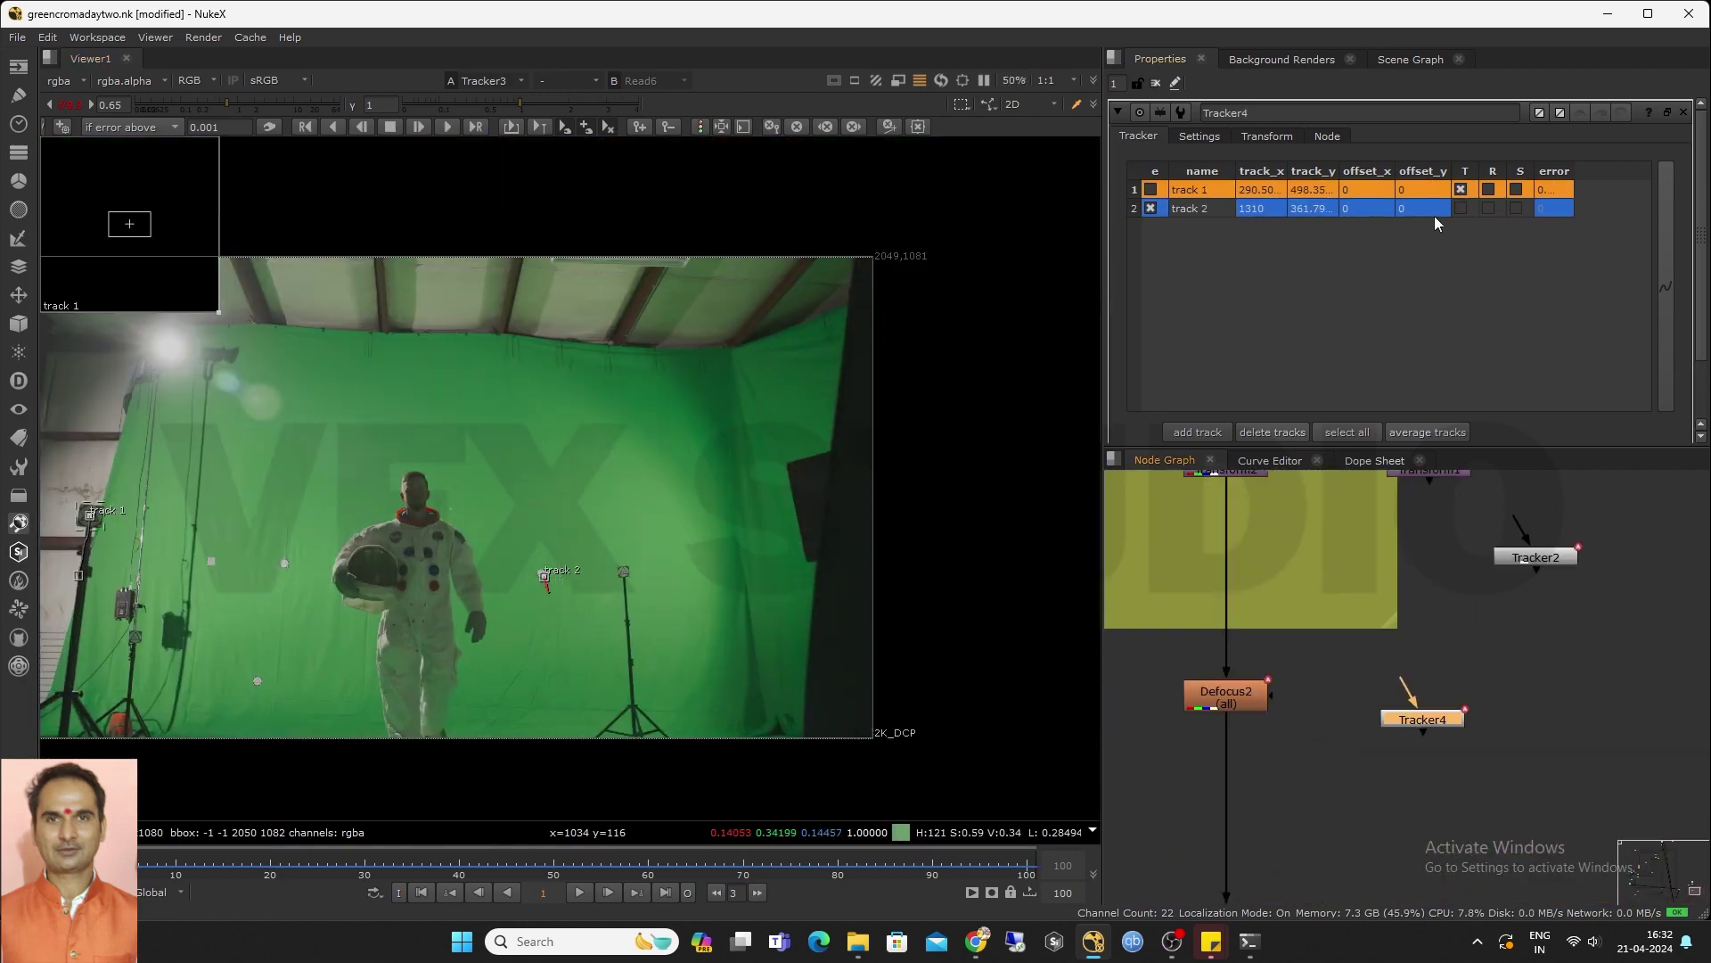
pyautogui.click(1154, 190)
pyautogui.click(1461, 207)
pyautogui.click(1265, 135)
pyautogui.click(1263, 162)
pyautogui.click(1257, 221)
pyautogui.scroll(-3, 1430, 732)
pyautogui.moveTo(1427, 726); pyautogui.dragTo(1339, 667)
pyautogui.scroll(-8, 1399, 652)
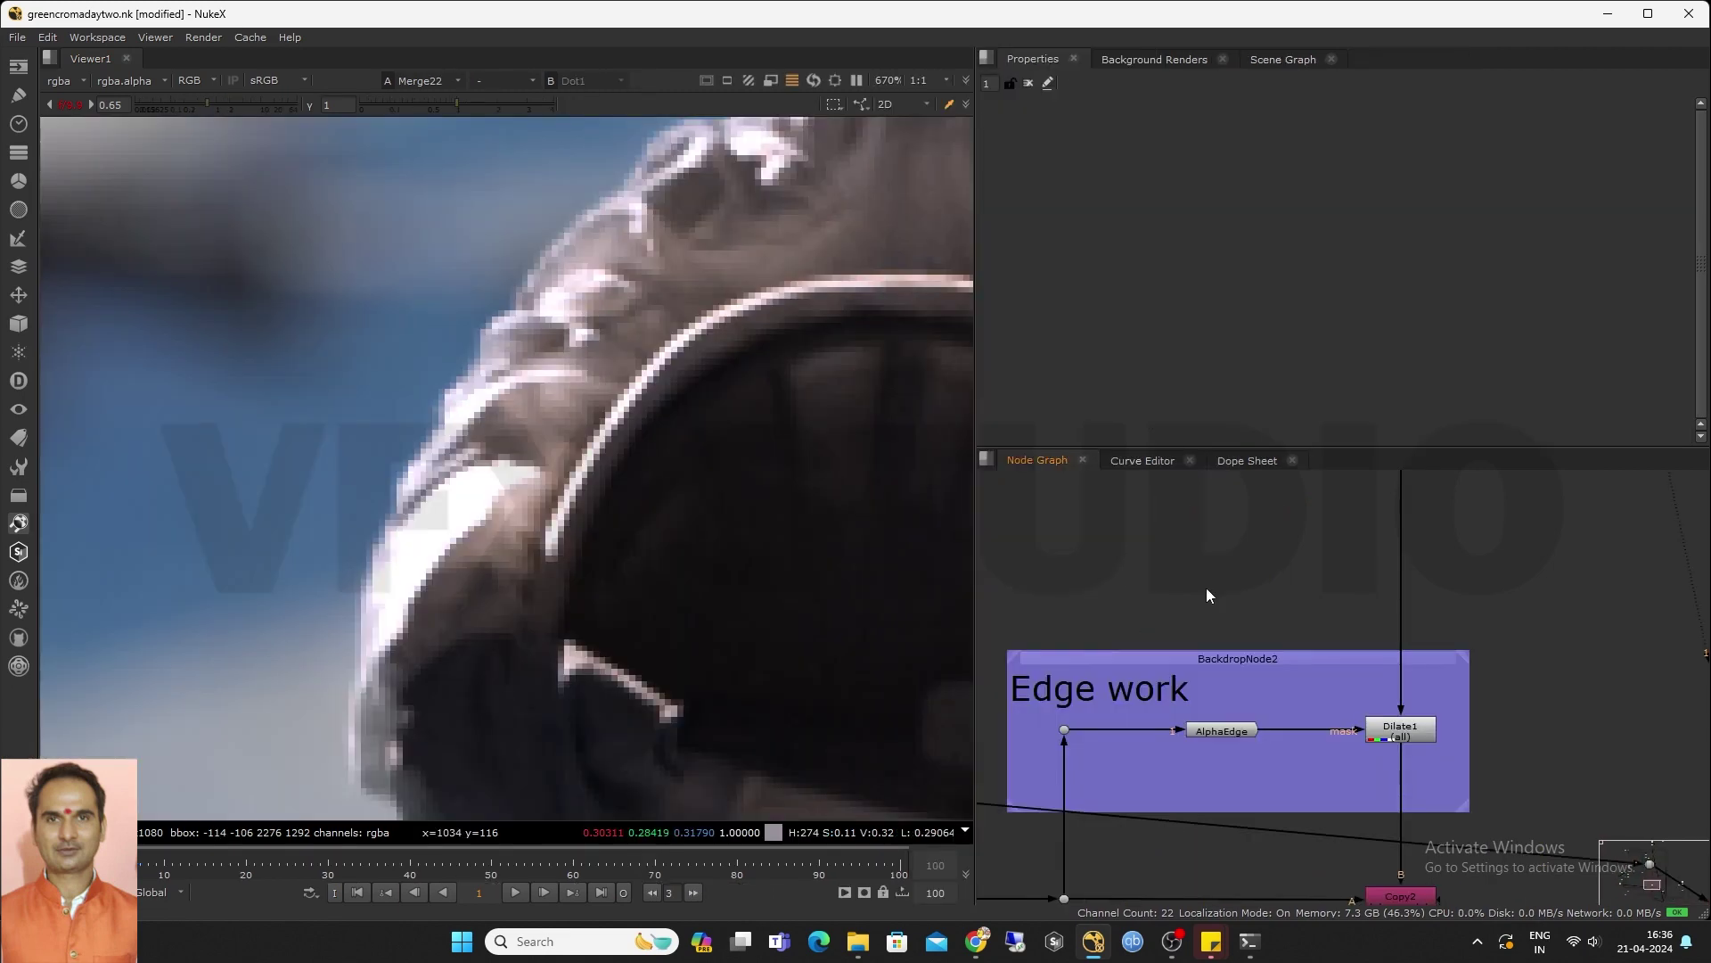
# Add an alphaEdge node above the Edge work backdrop
pyautogui.press('Tab')
pyautogui.write('alpha')
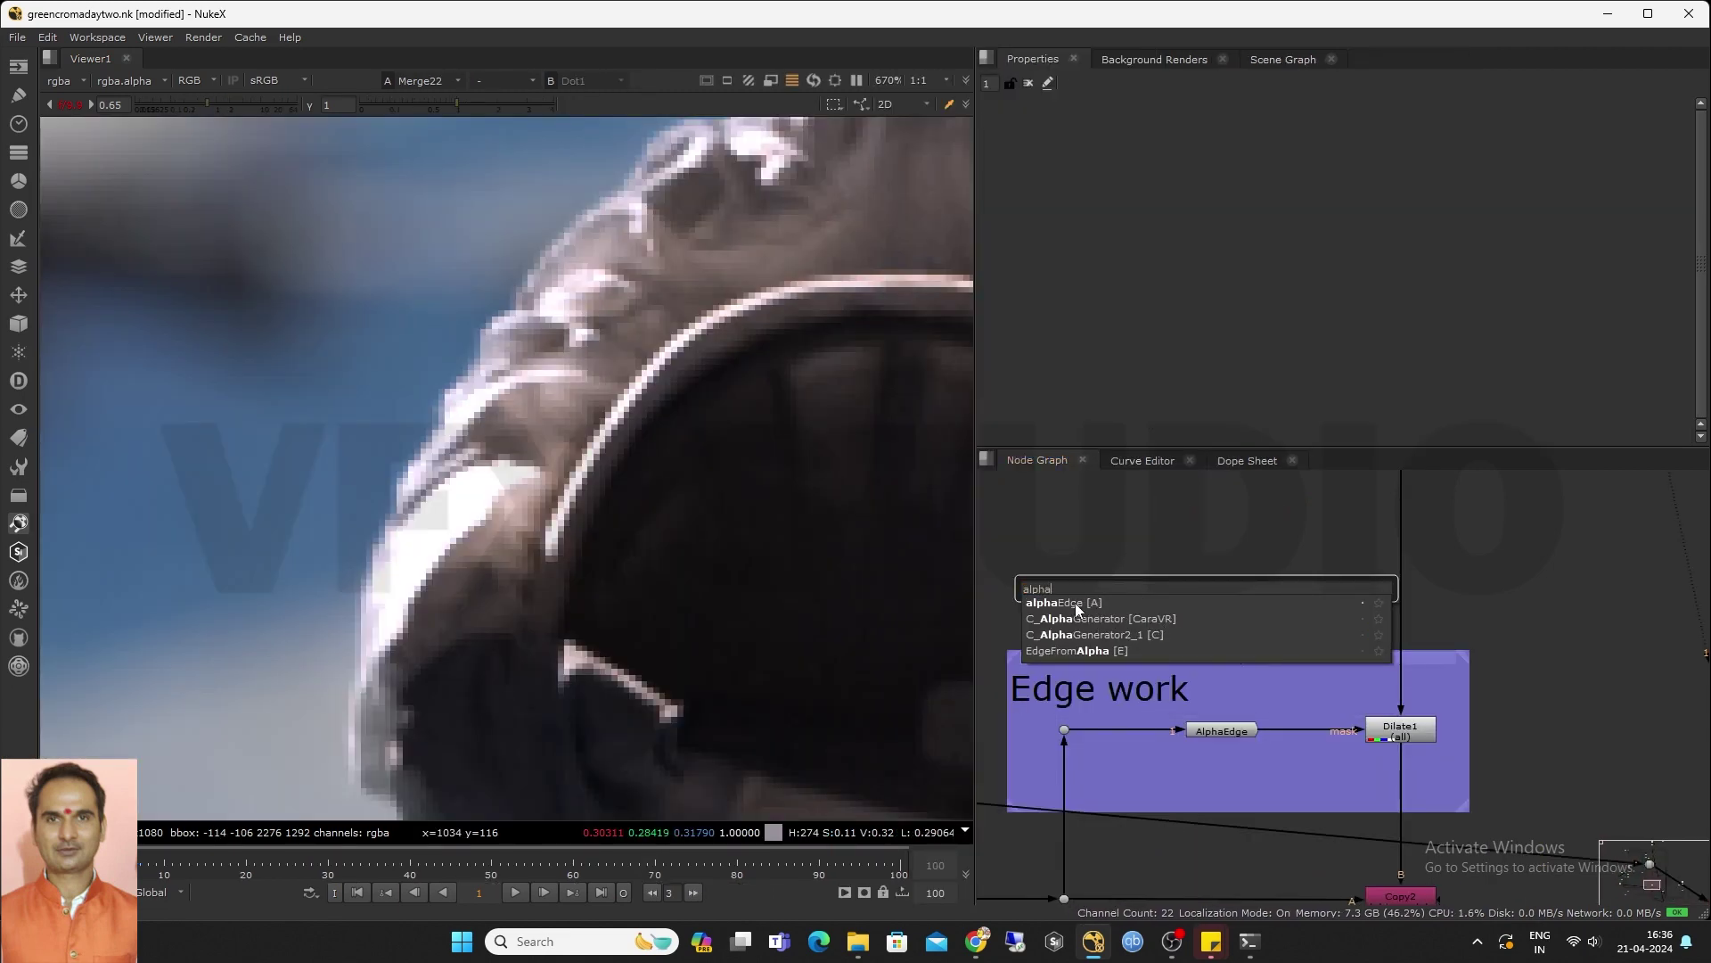
pyautogui.click(1075, 603)
pyautogui.moveTo(1288, 560); pyautogui.dragTo(1232, 585, button='middle')
pyautogui.click(1232, 585)
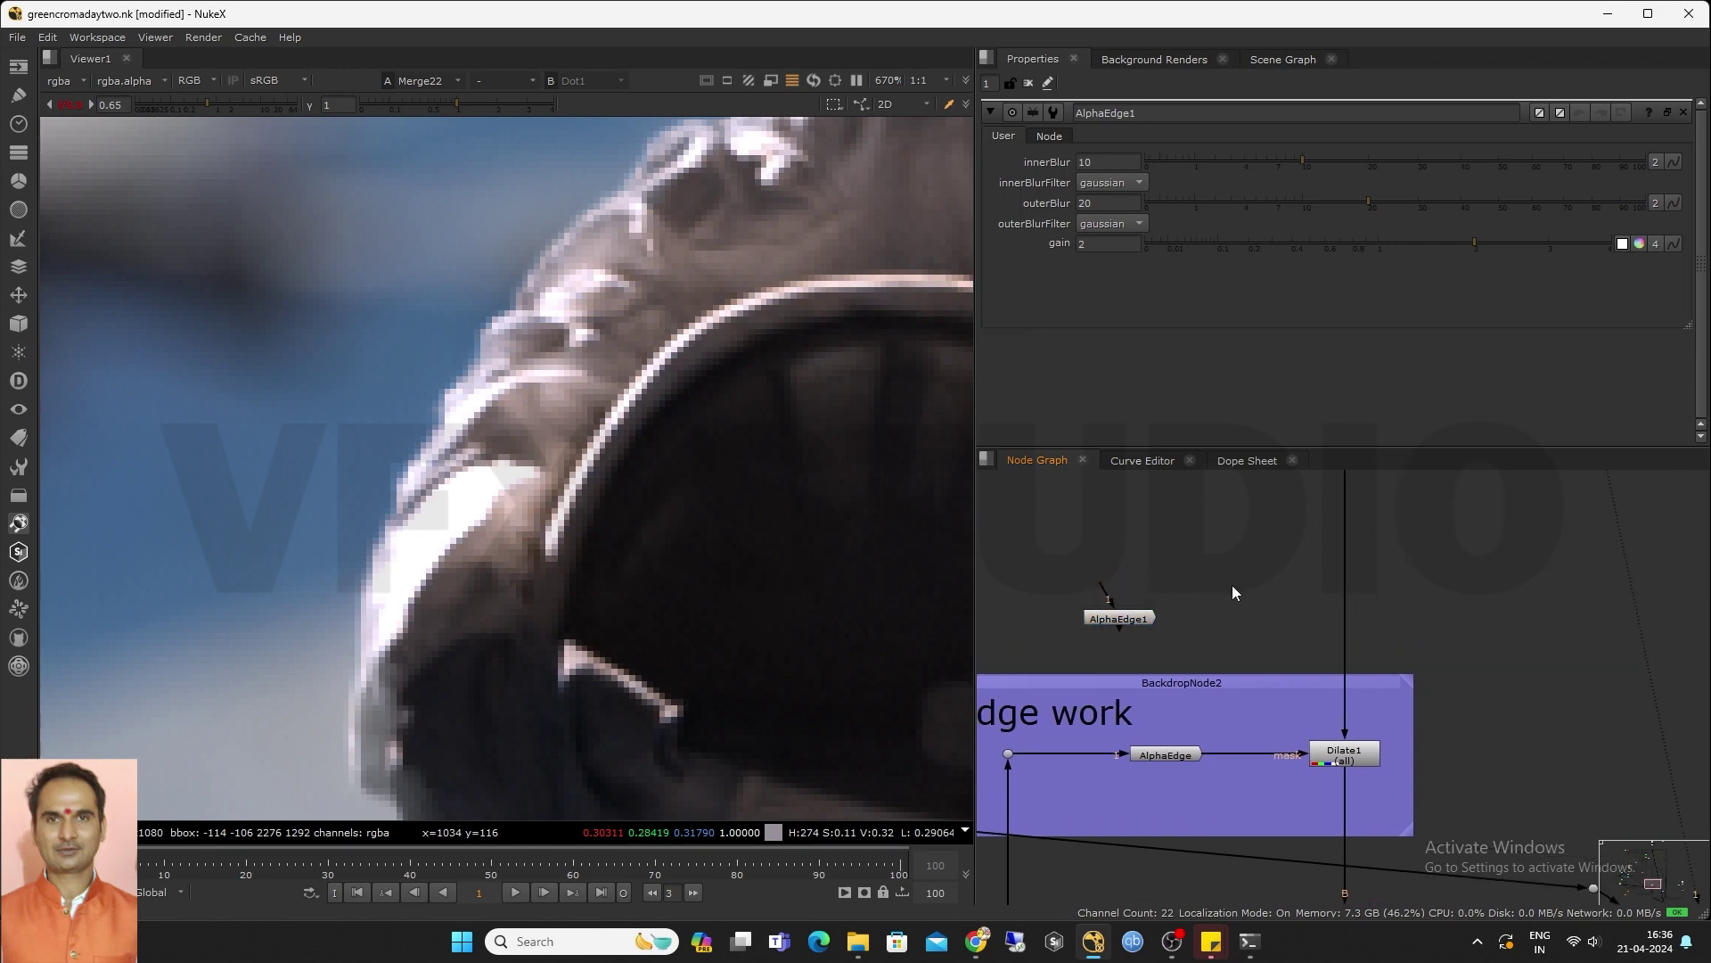
# Add an Erode (fast) node and place it beside the Edge work backdrop
pyautogui.scroll(-2, 1226, 588)
pyautogui.press('Tab')
pyautogui.write('erod')
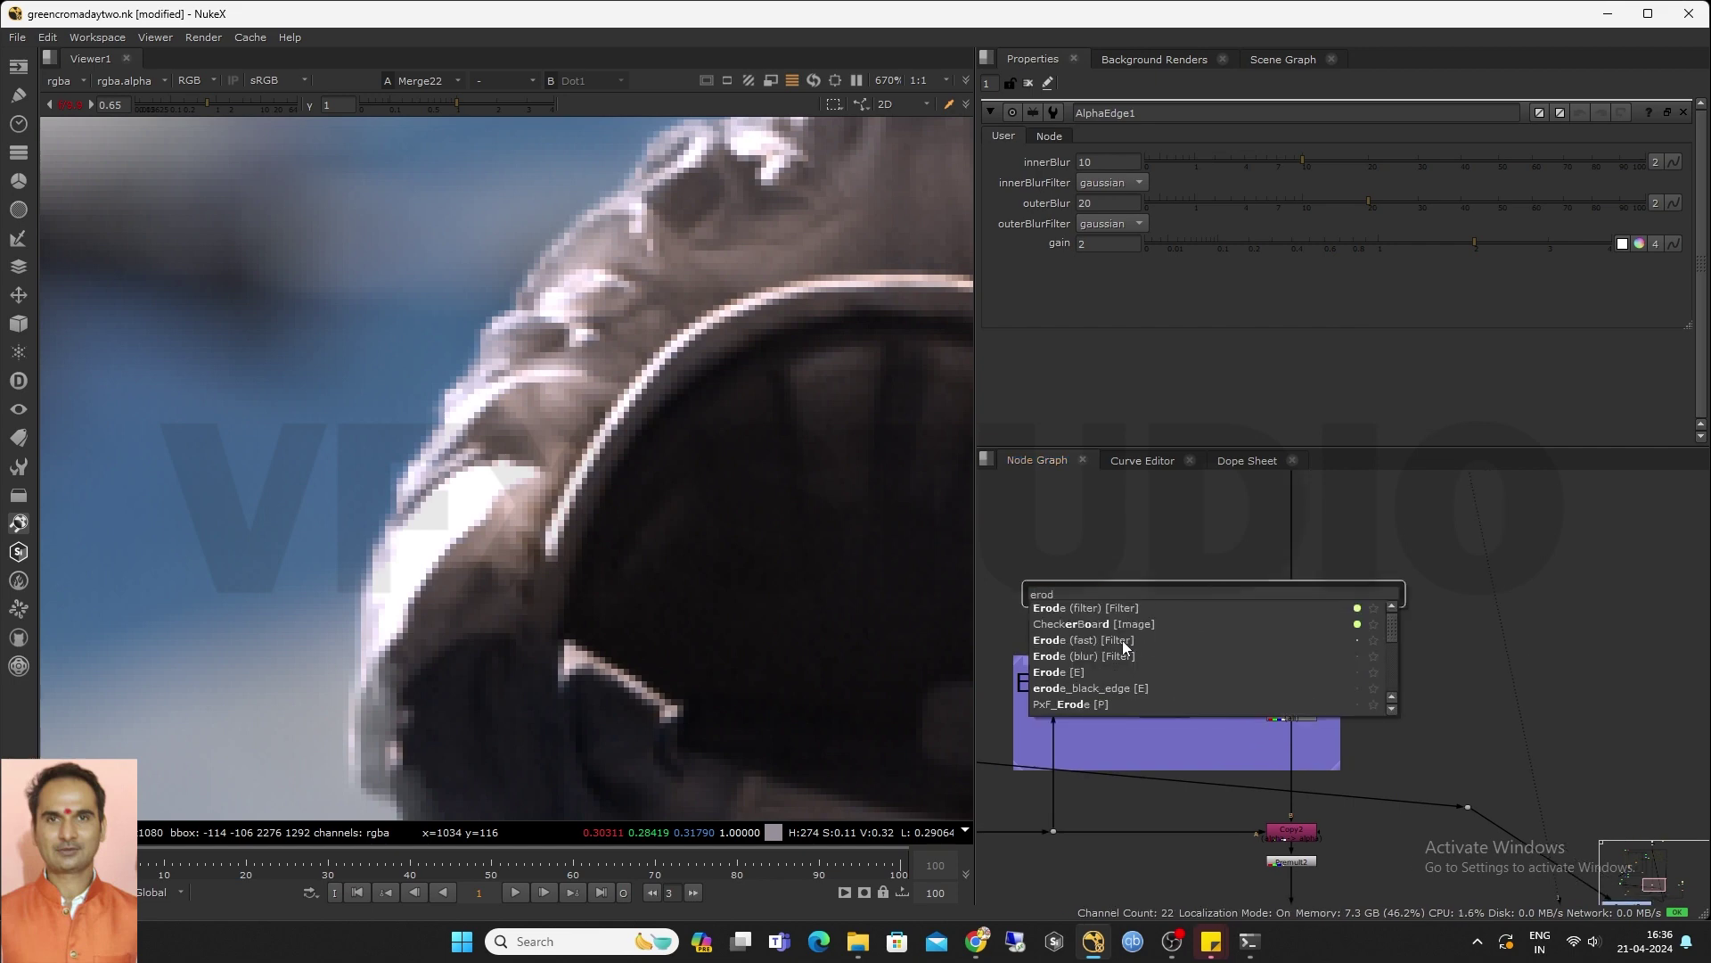
pyautogui.press('Escape')
pyautogui.press('Tab')
pyautogui.write('erod')
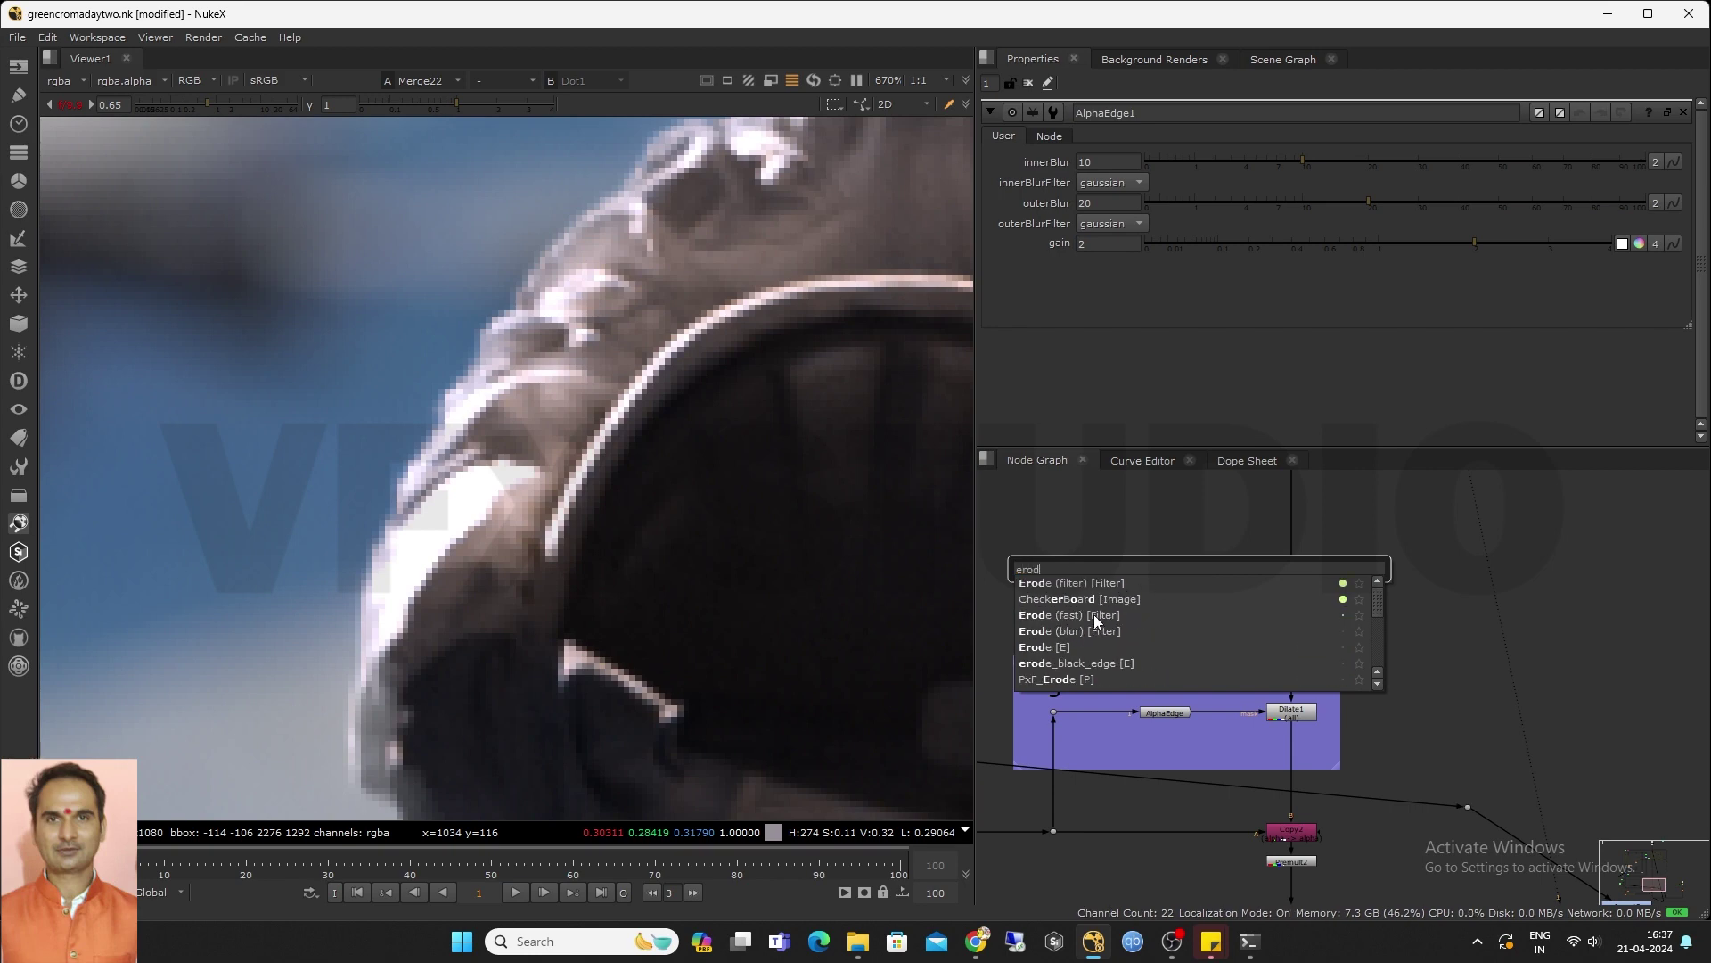
pyautogui.press('Return')
pyautogui.click(1243, 613)
pyautogui.scroll(1, 1243, 613)
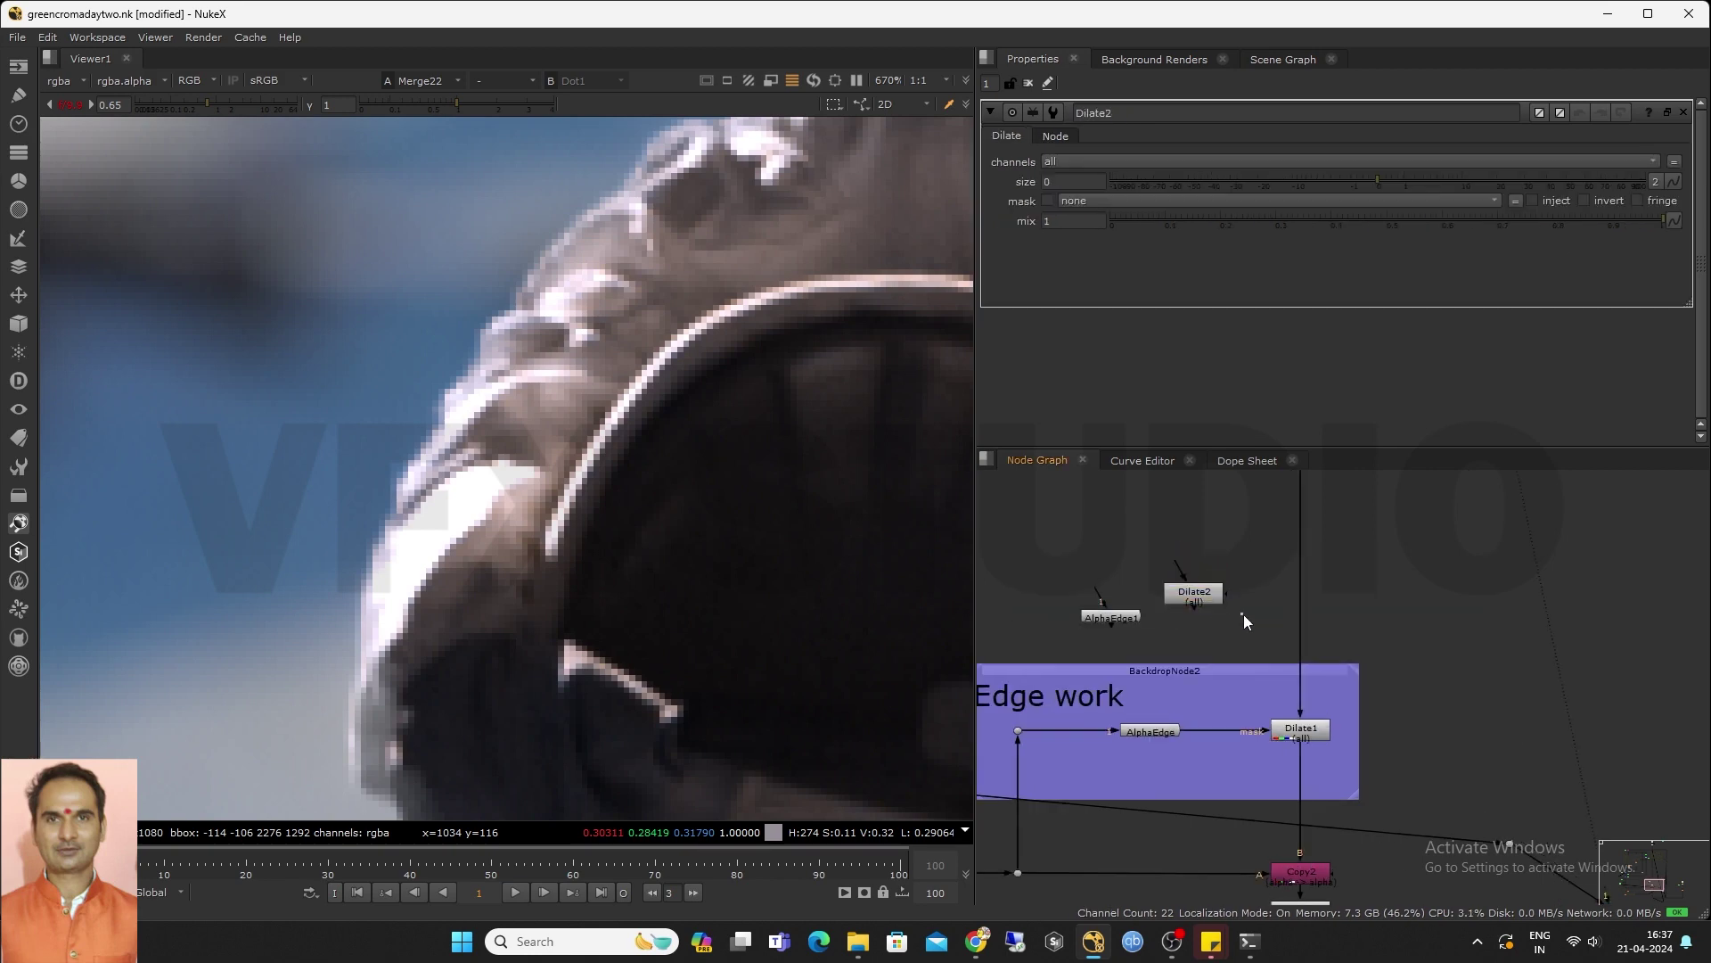
pyautogui.scroll(-3, 1243, 613)
pyautogui.moveTo(1212, 592); pyautogui.dragTo(1341, 673)
# Add a dot on the pipe above Dilate1, feed Dilate2 from it, and view Dilate2's output
pyautogui.scroll(2, 1310, 620)
pyautogui.keyDown('ctrl'); pyautogui.click(1261, 582); pyautogui.keyUp('ctrl')
pyautogui.moveTo(1229, 560); pyautogui.dragTo(1310, 628)
pyautogui.press('1')
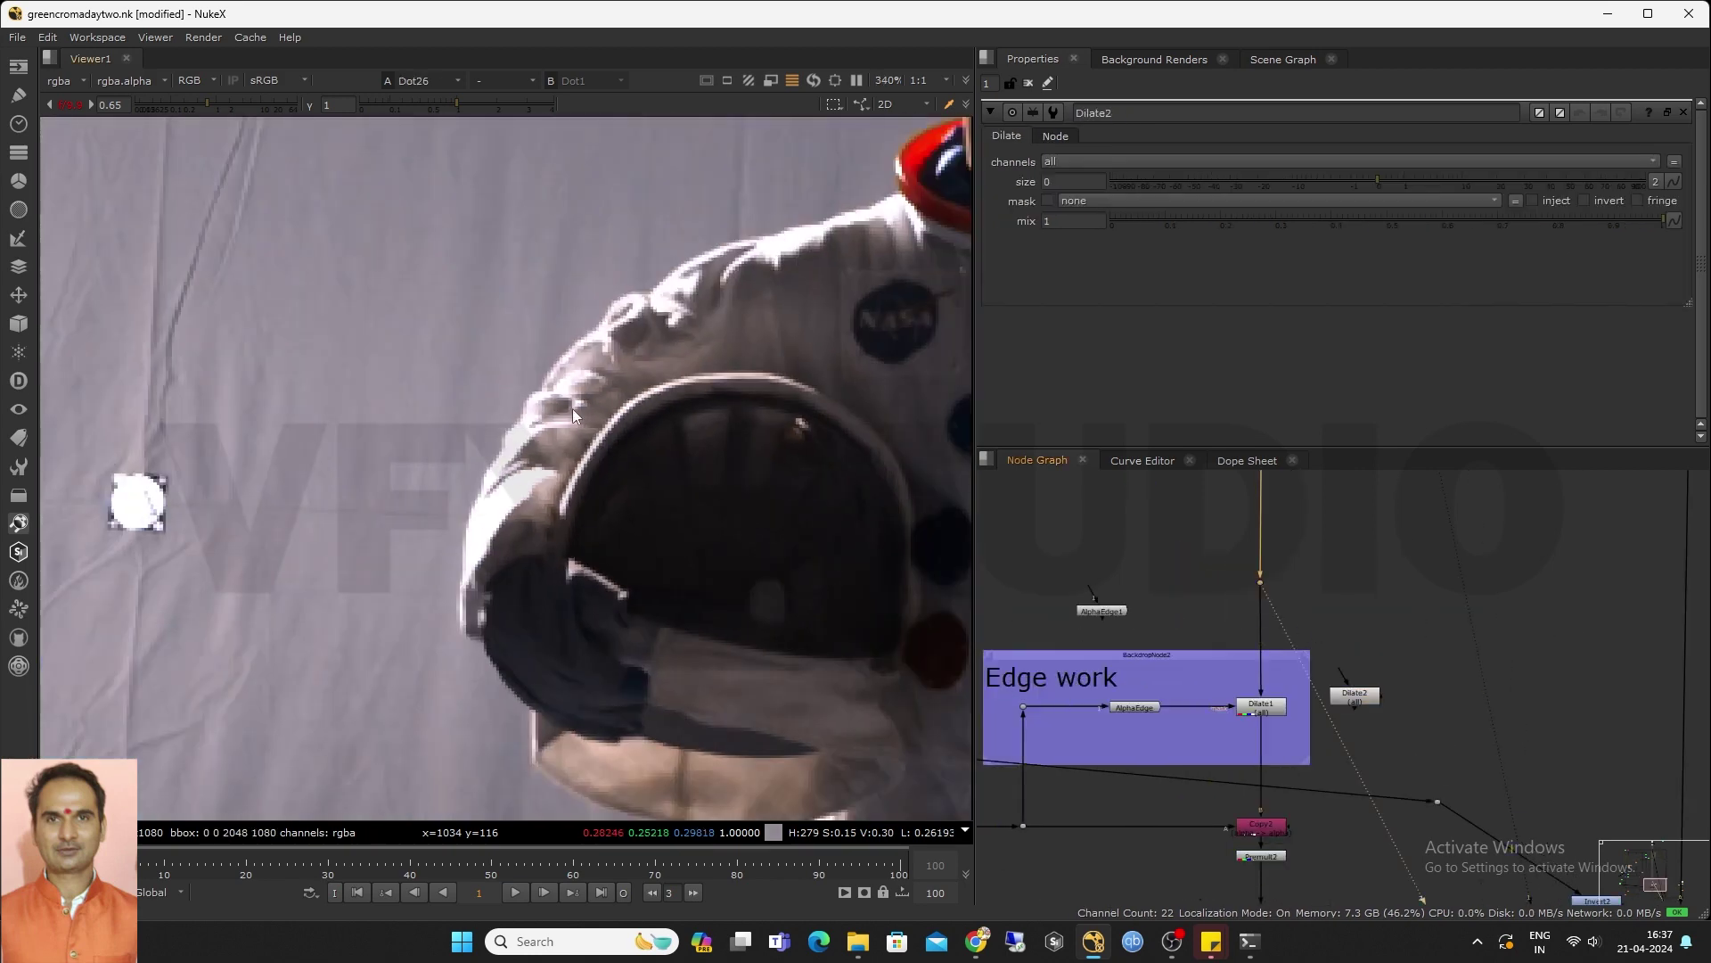
pyautogui.scroll(2, 1295, 646)
pyautogui.moveTo(1379, 714); pyautogui.dragTo(1385, 660)
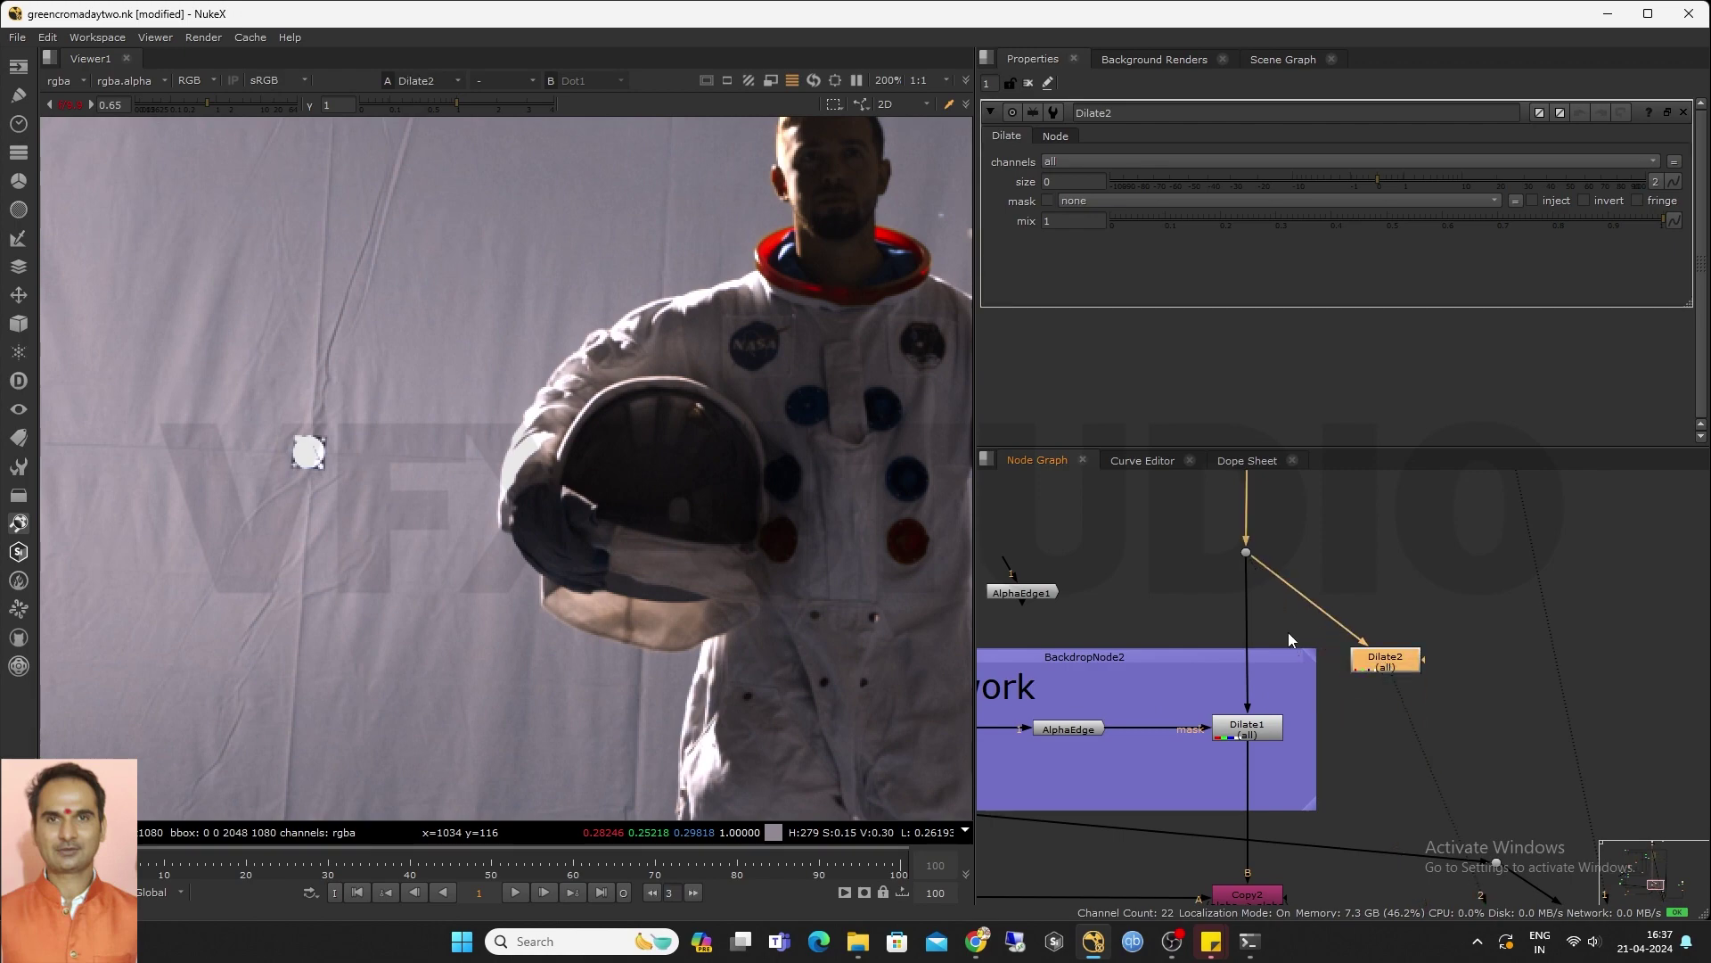
pyautogui.press('1')
# Set Dilate2's size to -12.5 and compare its output with the unprocessed image at the dot above it
pyautogui.moveTo(1375, 180); pyautogui.dragTo(1323, 179)
pyautogui.scroll(1, 523, 417)
pyautogui.click(1246, 551)
pyautogui.press('1')
pyautogui.scroll(6, 512, 457)
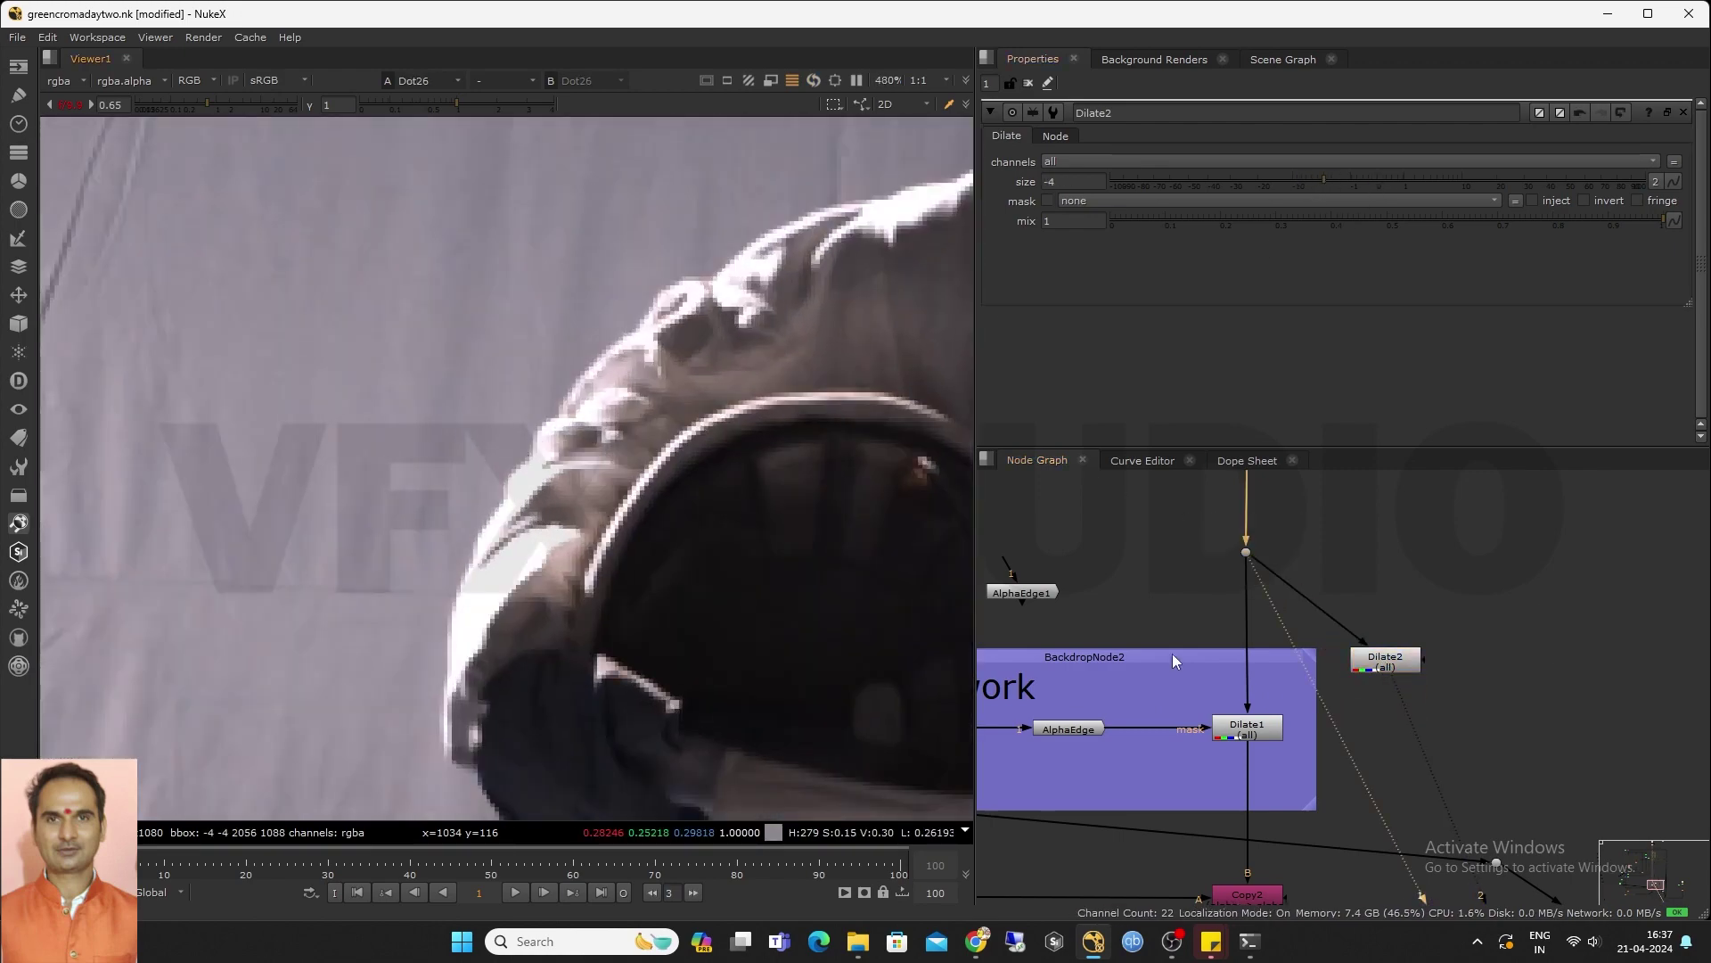
pyautogui.click(1385, 661)
pyautogui.press('1')
pyautogui.moveTo(1324, 179); pyautogui.dragTo(1281, 184)
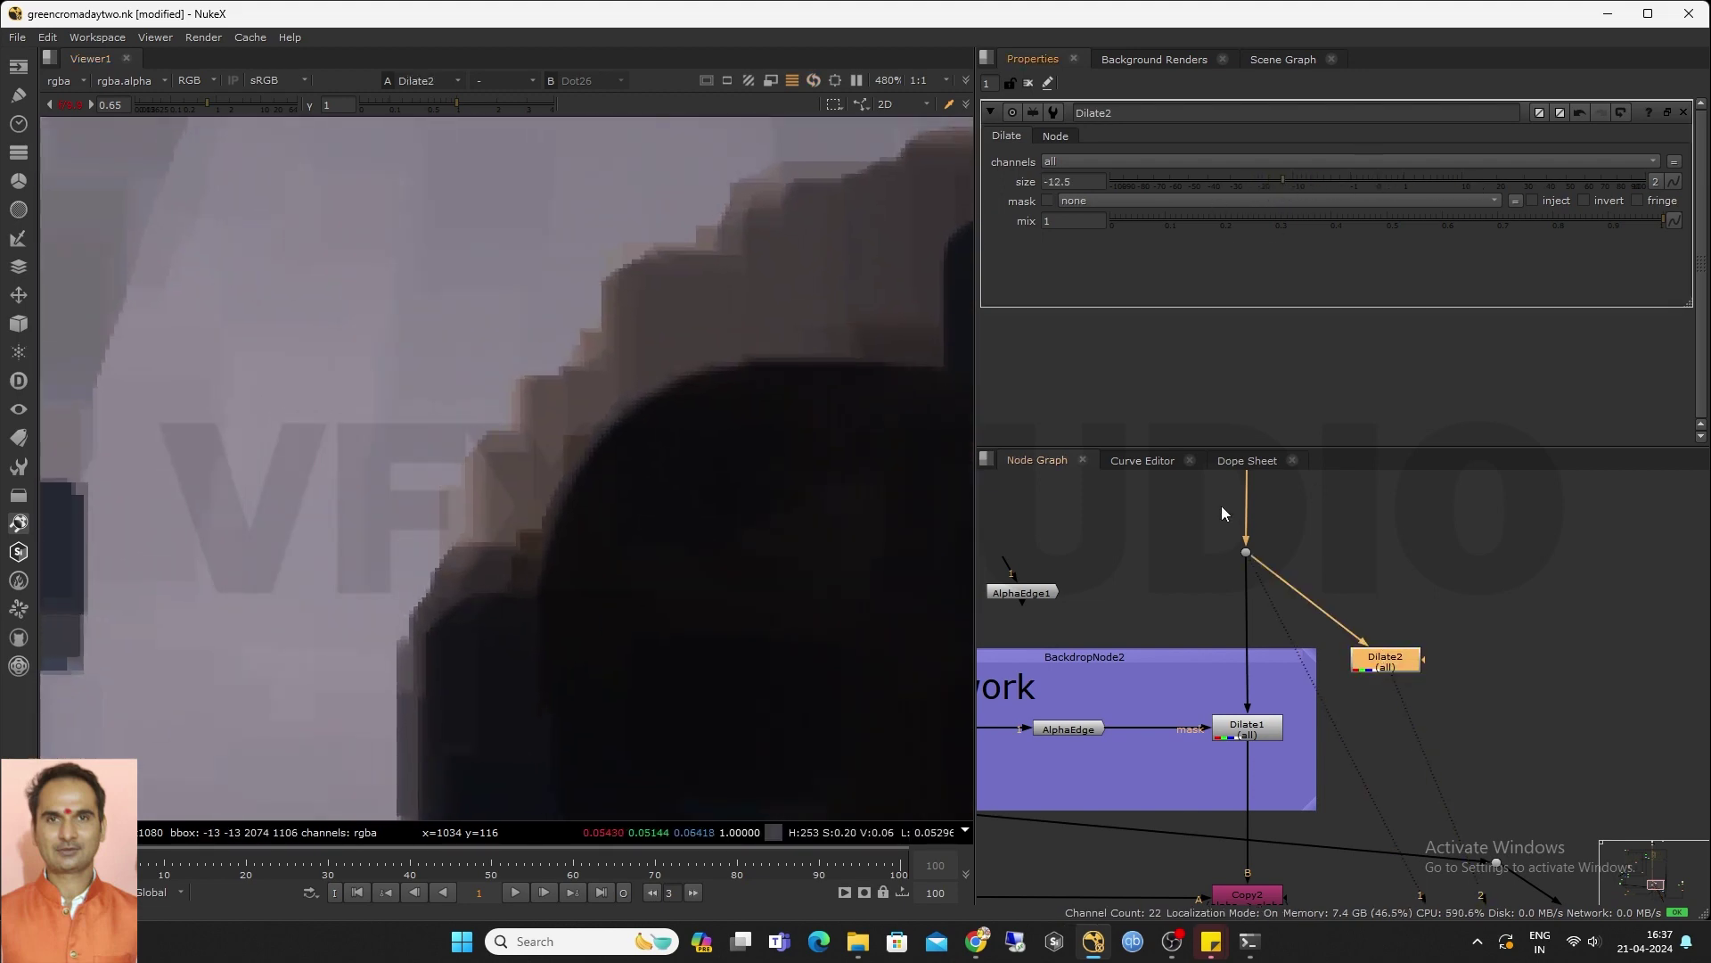
# Move Dilate2 beside AlphaEdge1 above the backdrop and view the matte at the dot feeding the Copy node
pyautogui.scroll(-3, 1222, 512)
pyautogui.scroll(2, 1138, 558)
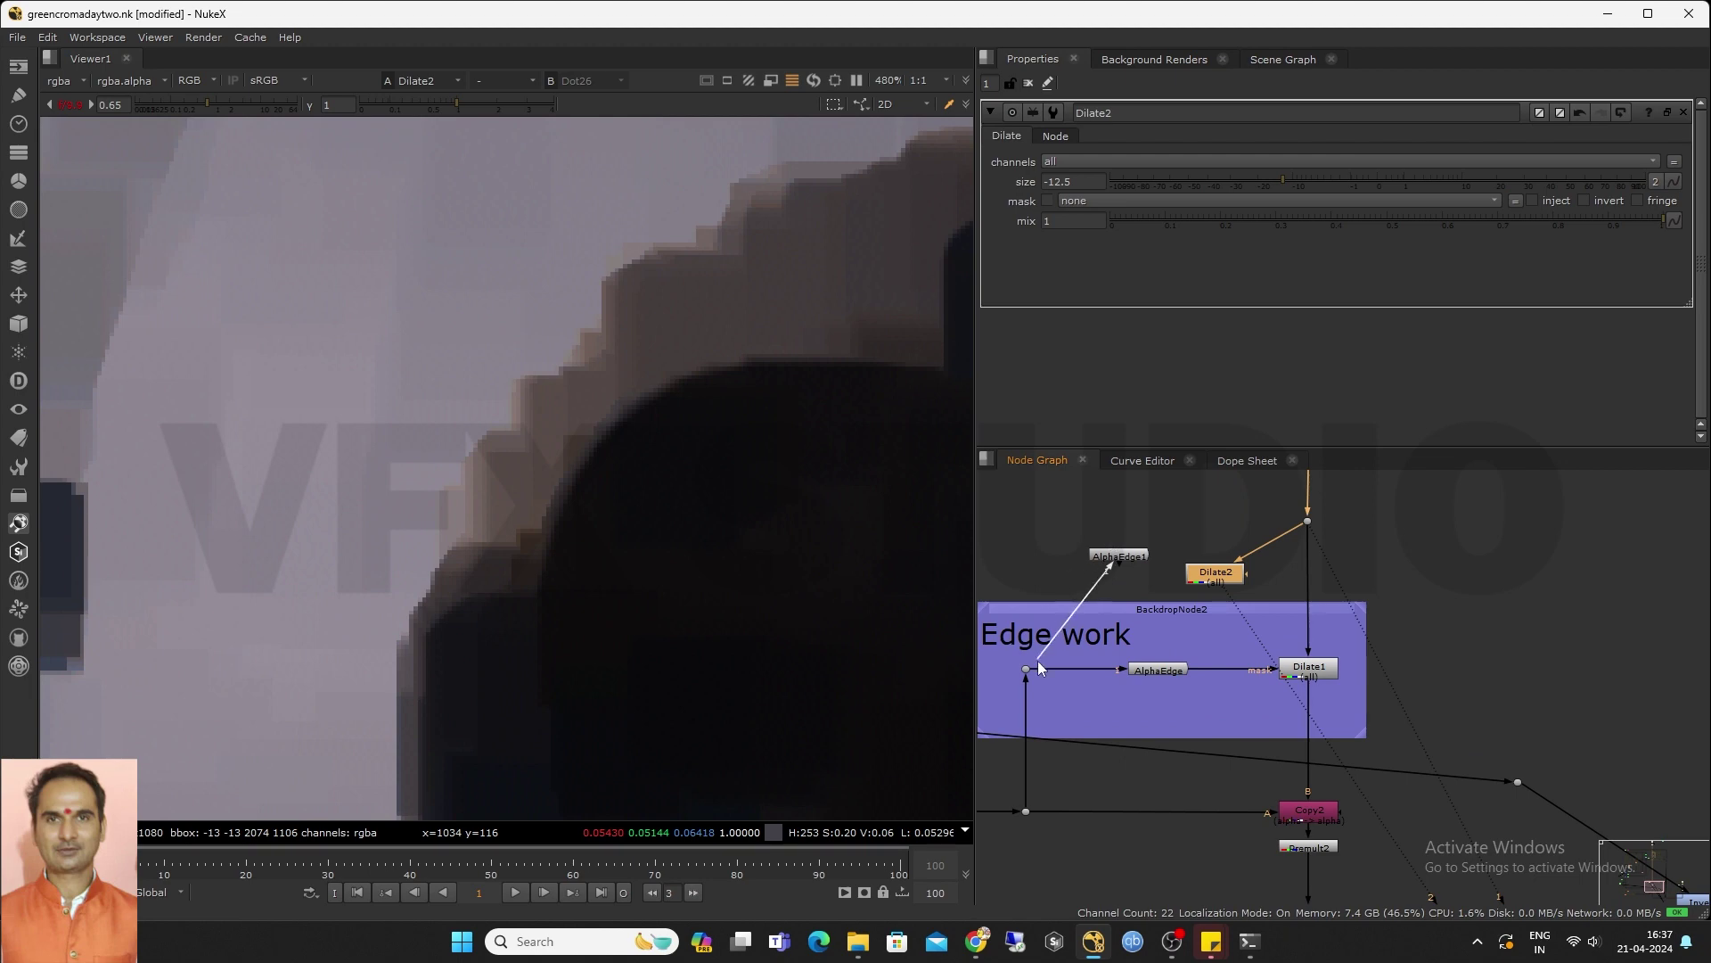
pyautogui.scroll(-2, 1150, 582)
pyautogui.moveTo(1037, 661); pyautogui.dragTo(1102, 758)
pyautogui.scroll(2, 1083, 693)
pyautogui.press('1')
pyautogui.scroll(-1, 940, 541)
pyautogui.moveTo(1132, 499); pyautogui.dragTo(1147, 564, button='middle')
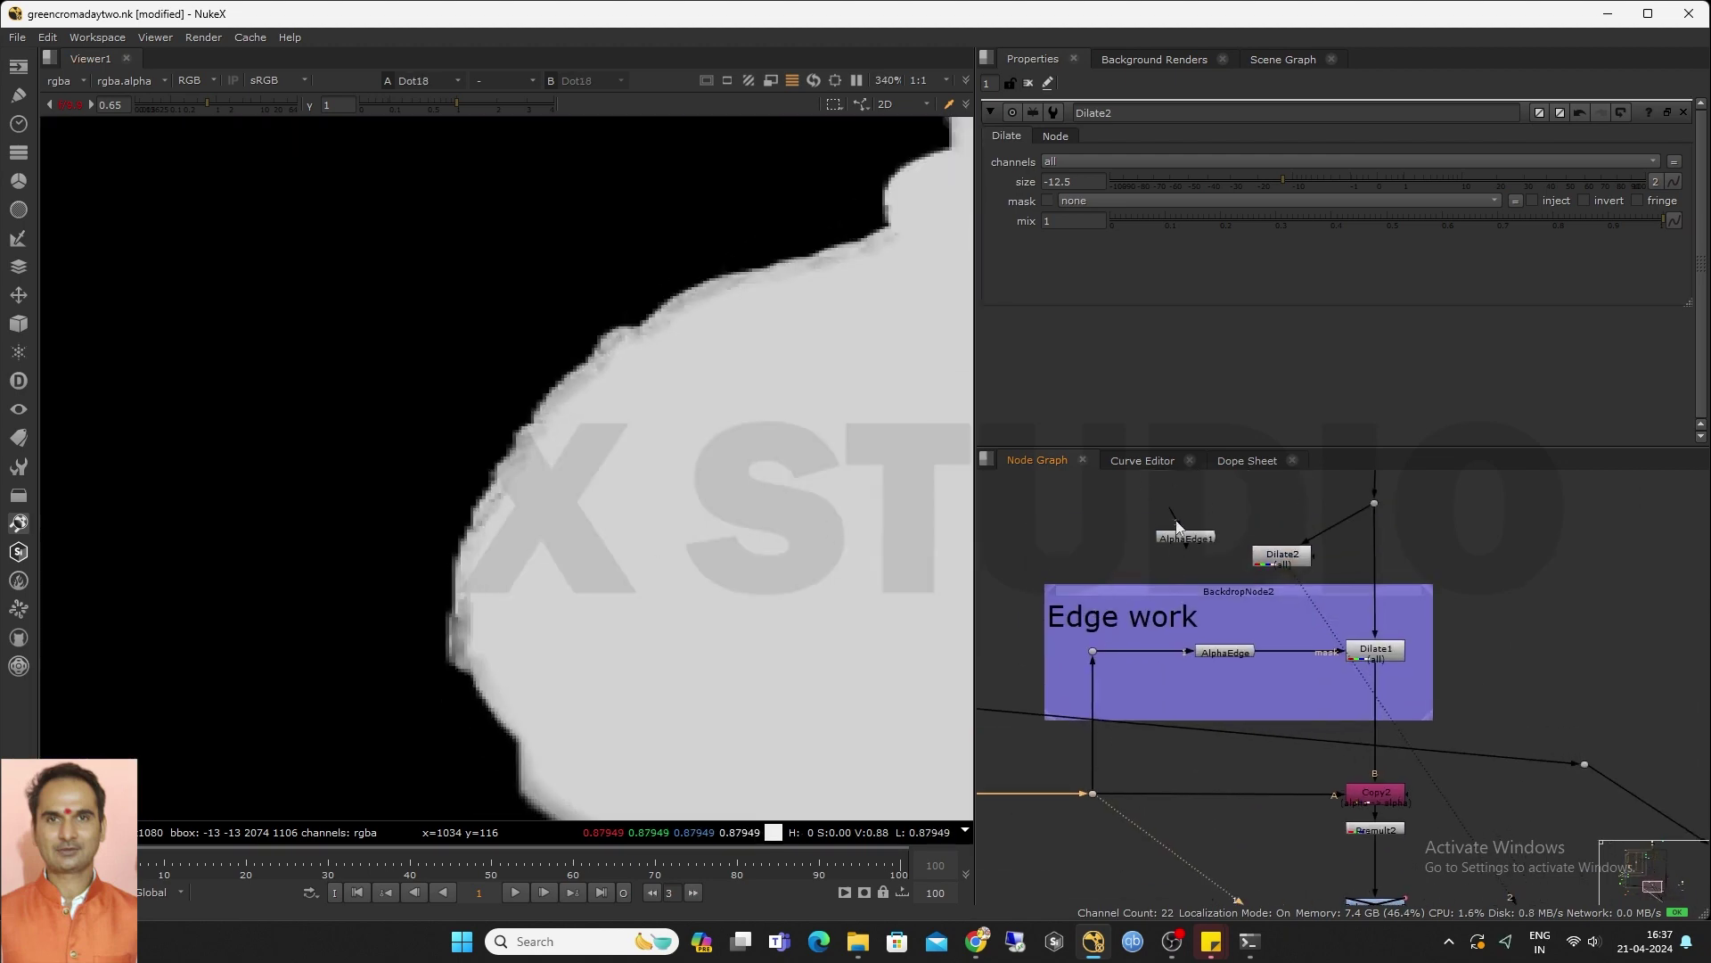
# Feed AlphaEdge1 from the matte dot and view its alpha channel
pyautogui.moveTo(1180, 542); pyautogui.dragTo(1092, 539)
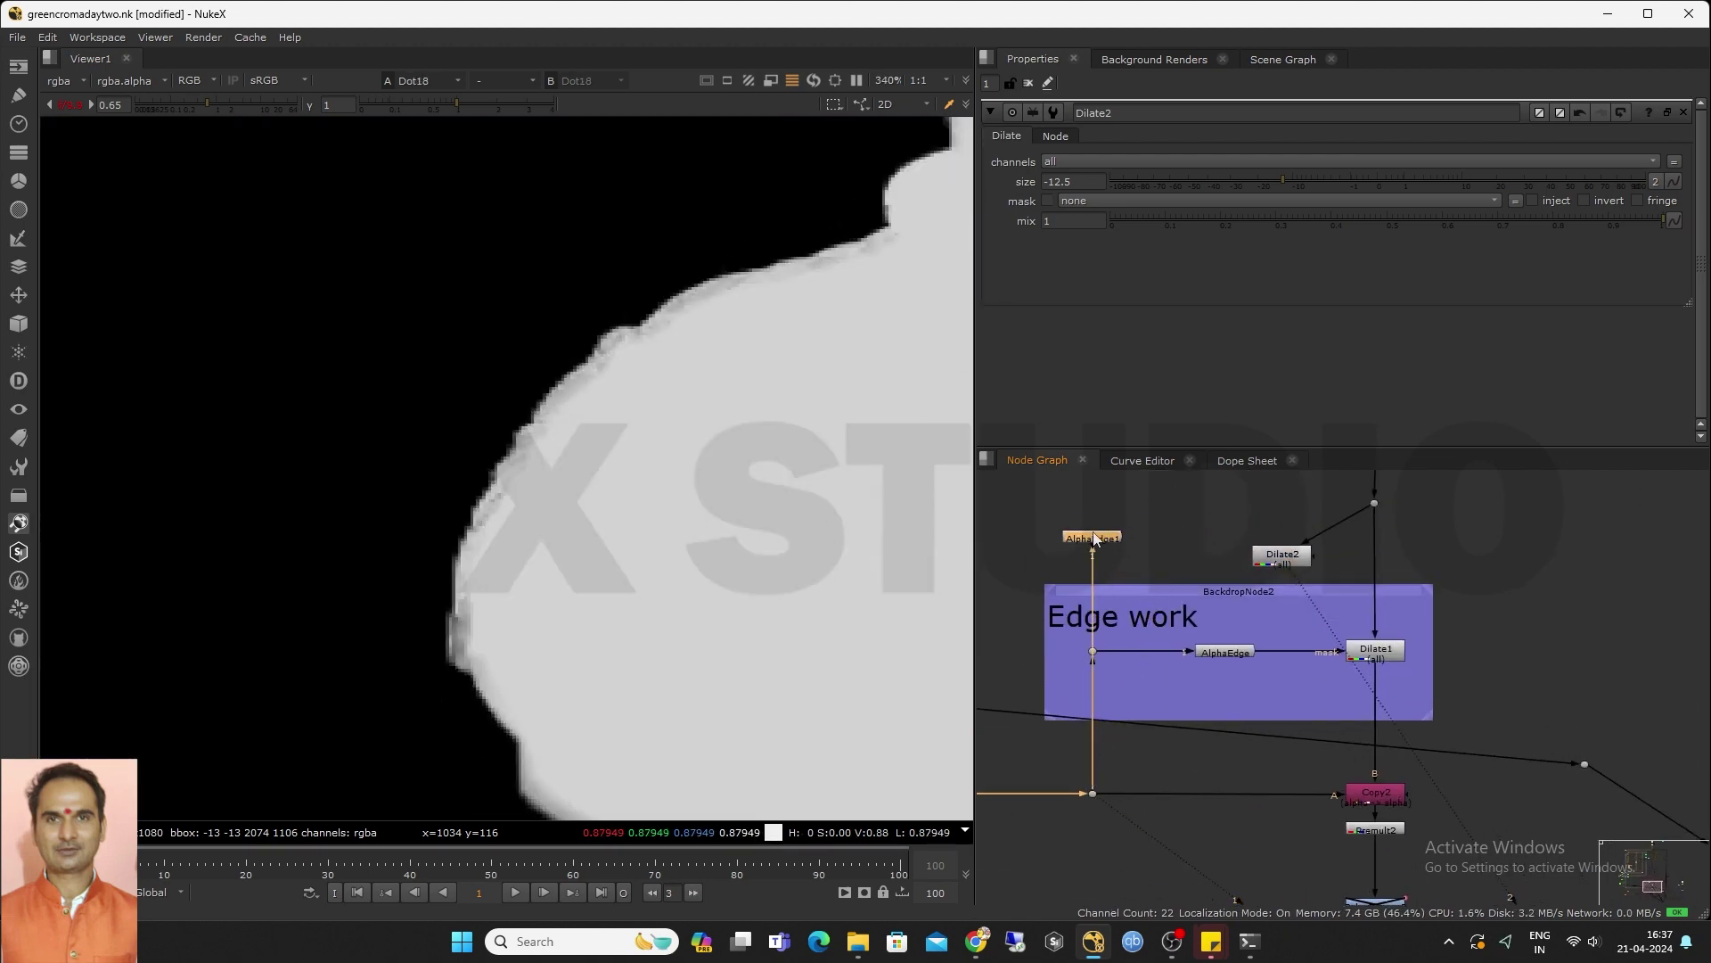
pyautogui.press('1')
pyautogui.scroll(-4, 674, 441)
pyautogui.press('a')
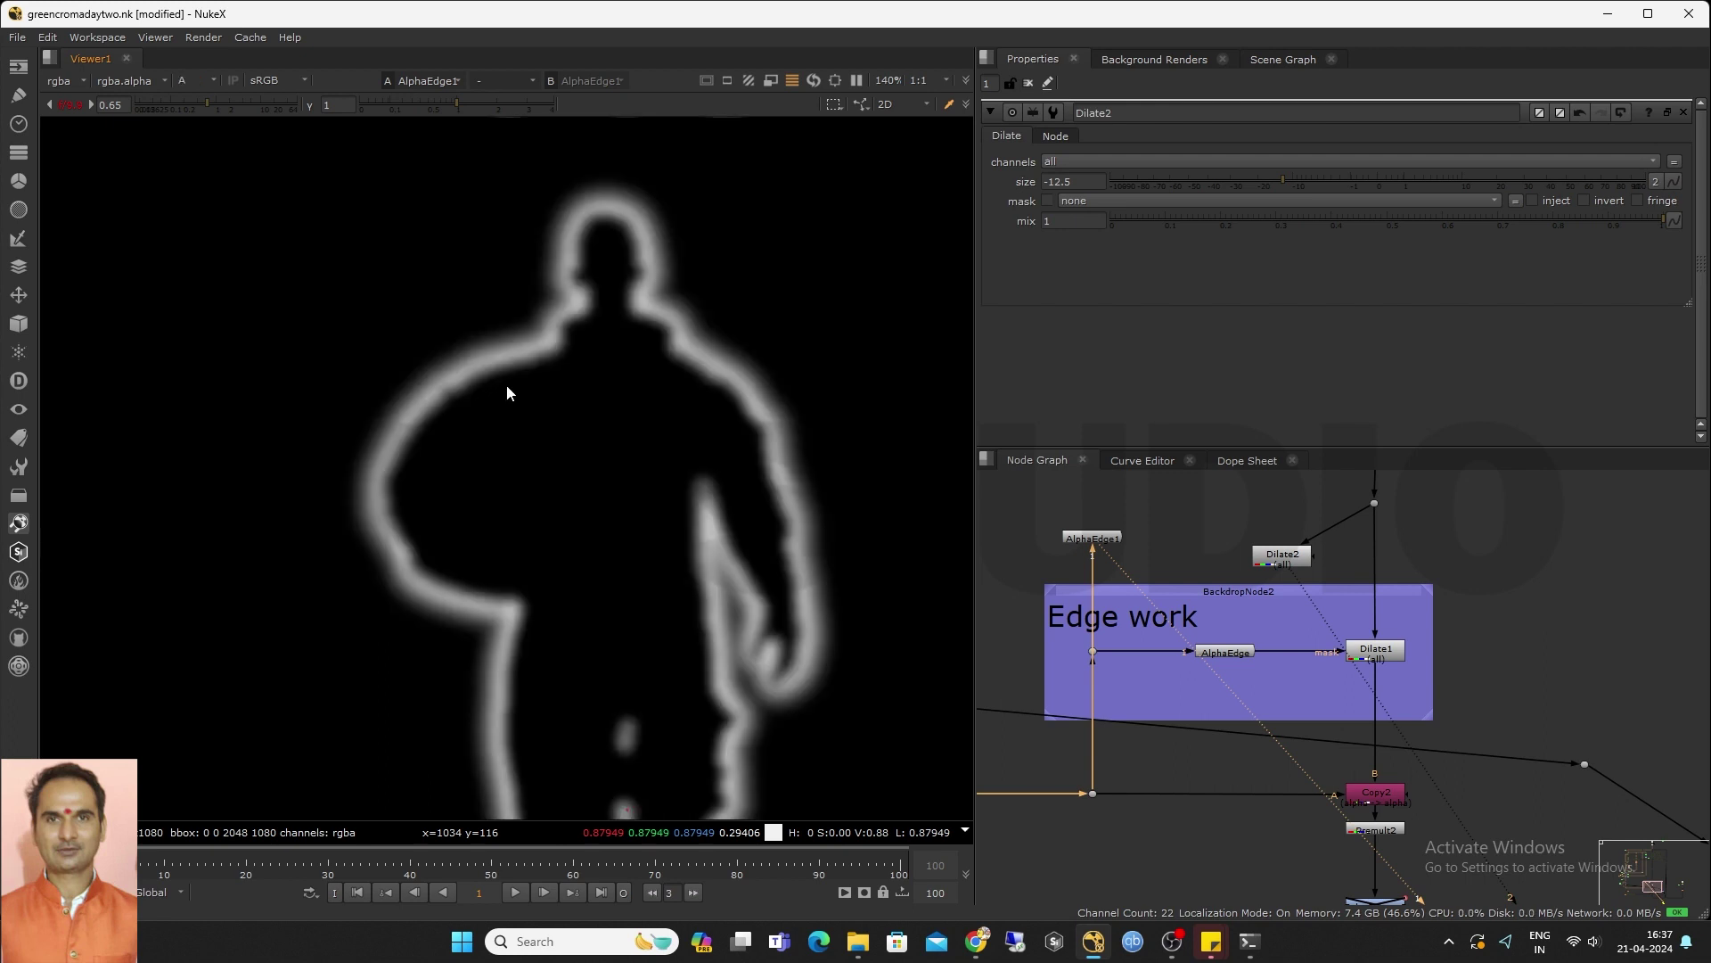
# Compare the alpha channel of Dilate2 with the edge matte from AlphaEdge1
pyautogui.scroll(2, 1070, 539)
pyautogui.doubleClick(1102, 536)
pyautogui.scroll(2, 671, 446)
pyautogui.click(1355, 566)
pyautogui.press('1')
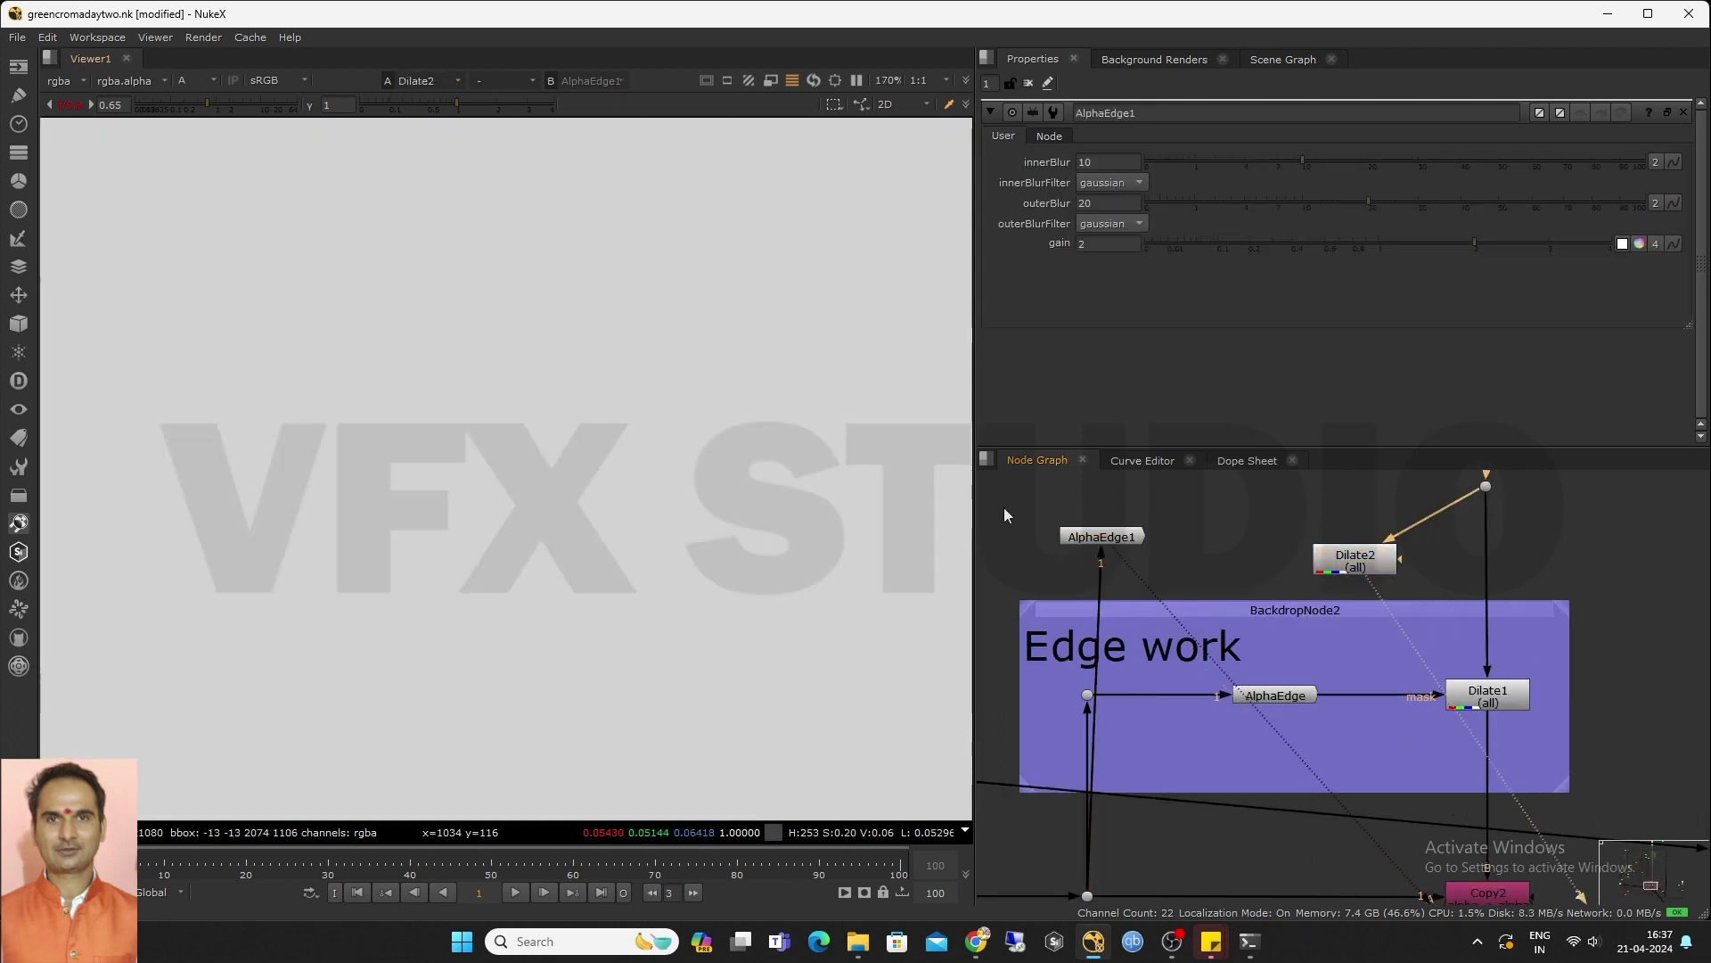
pyautogui.press('a')
pyautogui.press('a')
pyautogui.click(1077, 539)
pyautogui.press('1')
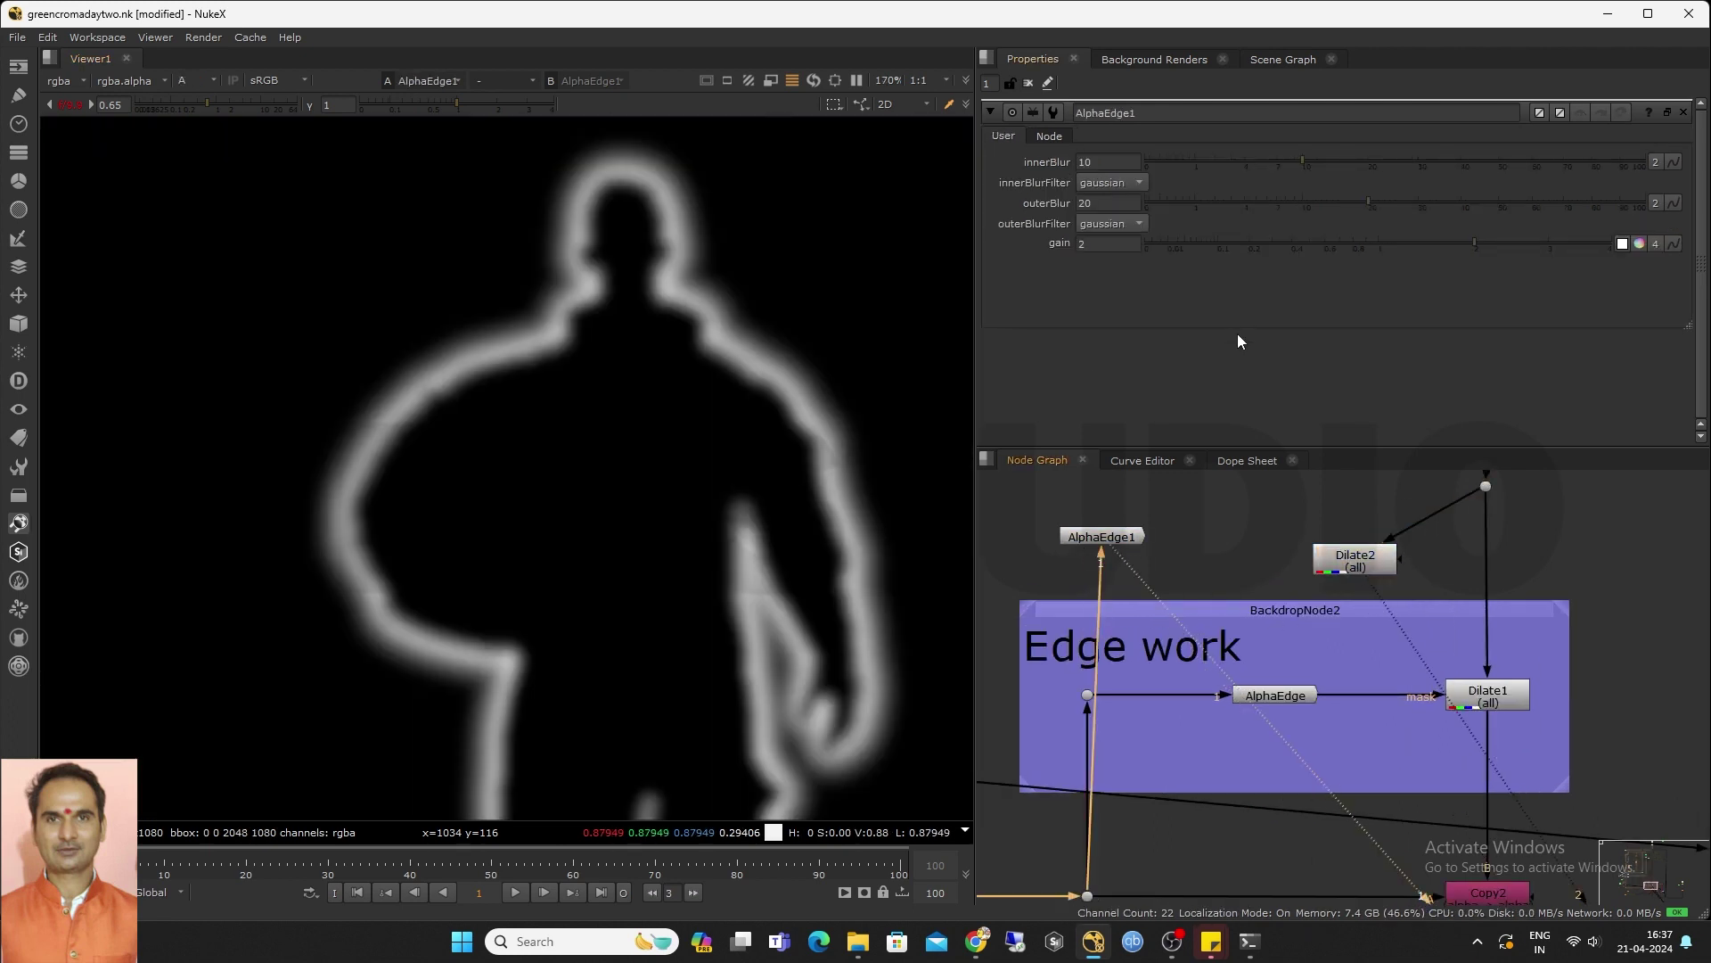
# Thin the AlphaEdge1 matte by setting innerBlur to 8.4, outerBlur to 3.2 and gain to 0.98
pyautogui.doubleClick(1121, 538)
pyautogui.moveTo(1302, 162); pyautogui.dragTo(1288, 163)
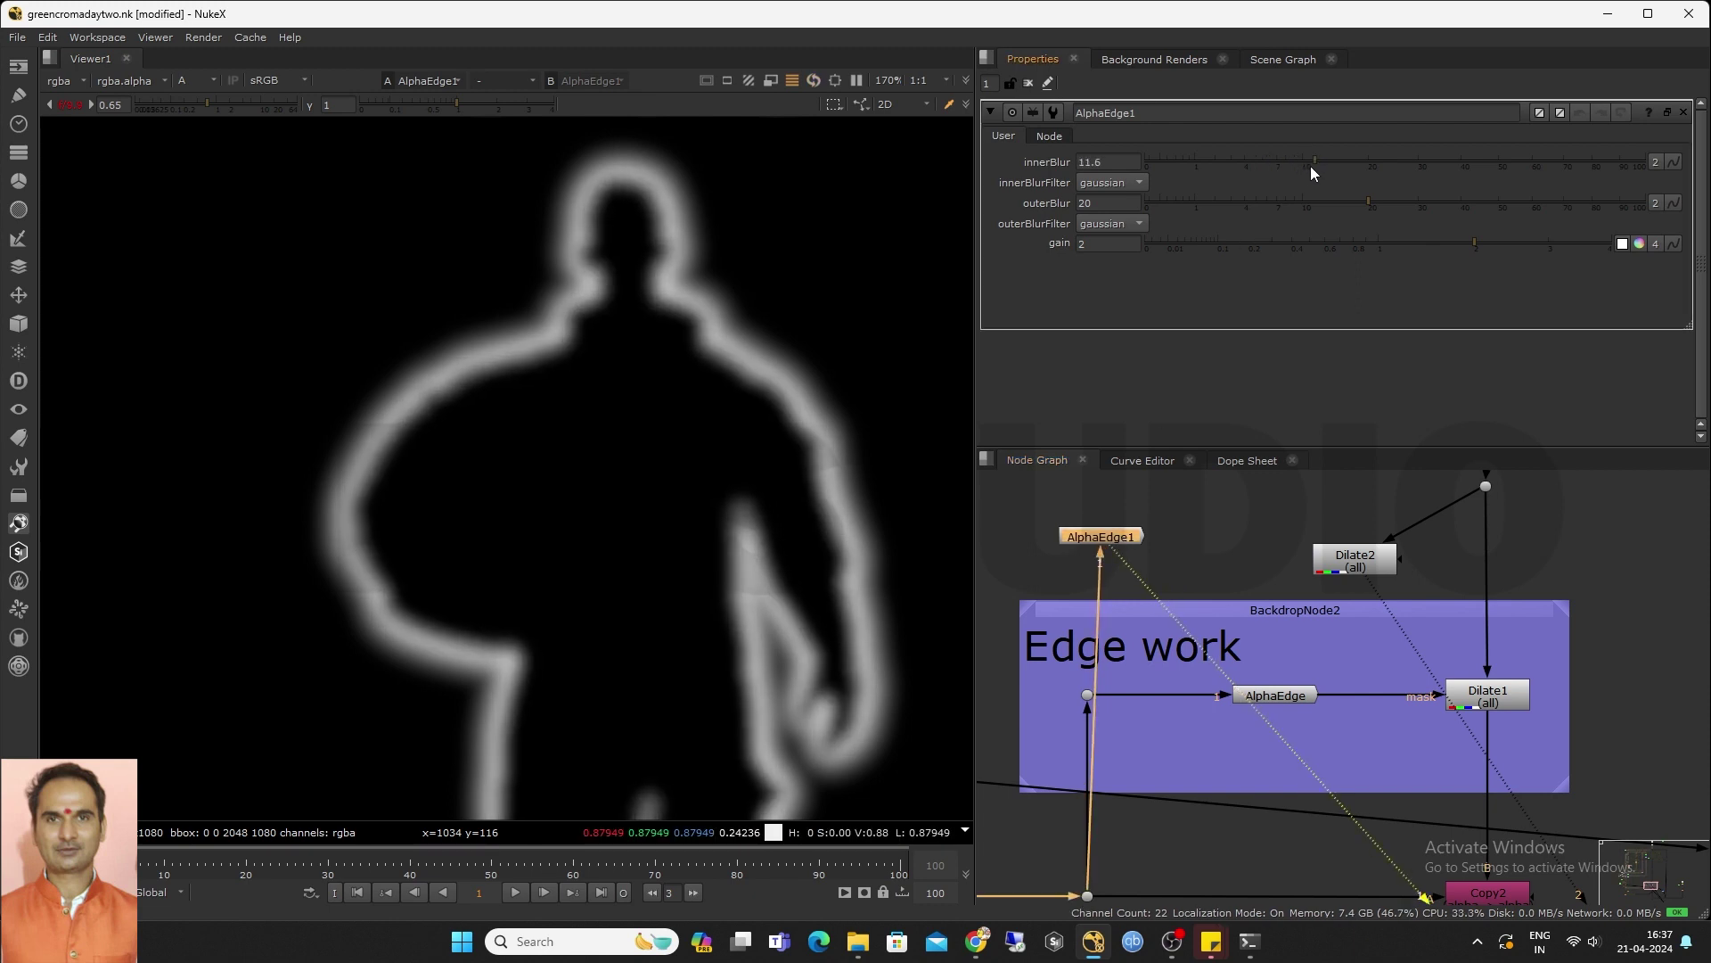
pyautogui.moveTo(1365, 202); pyautogui.dragTo(1235, 218)
pyautogui.moveTo(1476, 243); pyautogui.dragTo(1375, 256)
# Connect AlphaEdge1 to Dilate2's mask input, line the two nodes up, and view Dilate2's result in full color
pyautogui.moveTo(1357, 571)
pyautogui.mouseDown()
pyautogui.moveTo(1344, 556)
pyautogui.moveTo(1364, 550)
pyautogui.mouseUp()
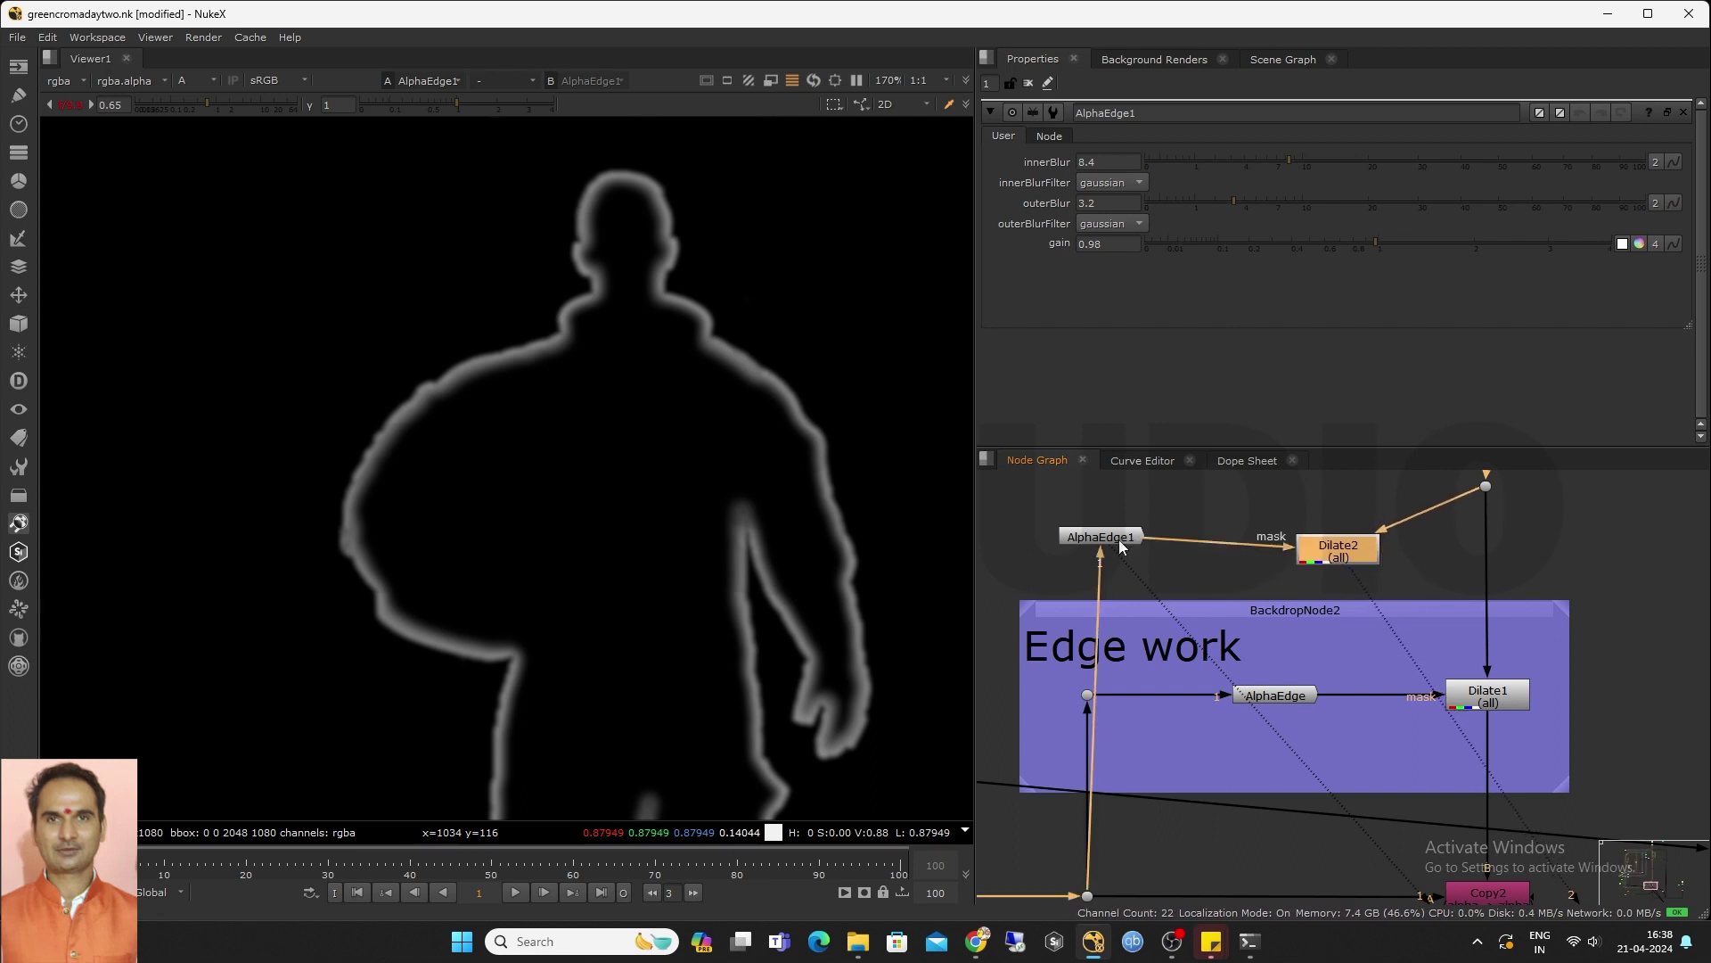
pyautogui.moveTo(1120, 539); pyautogui.dragTo(1205, 556)
pyautogui.scroll(2, 830, 503)
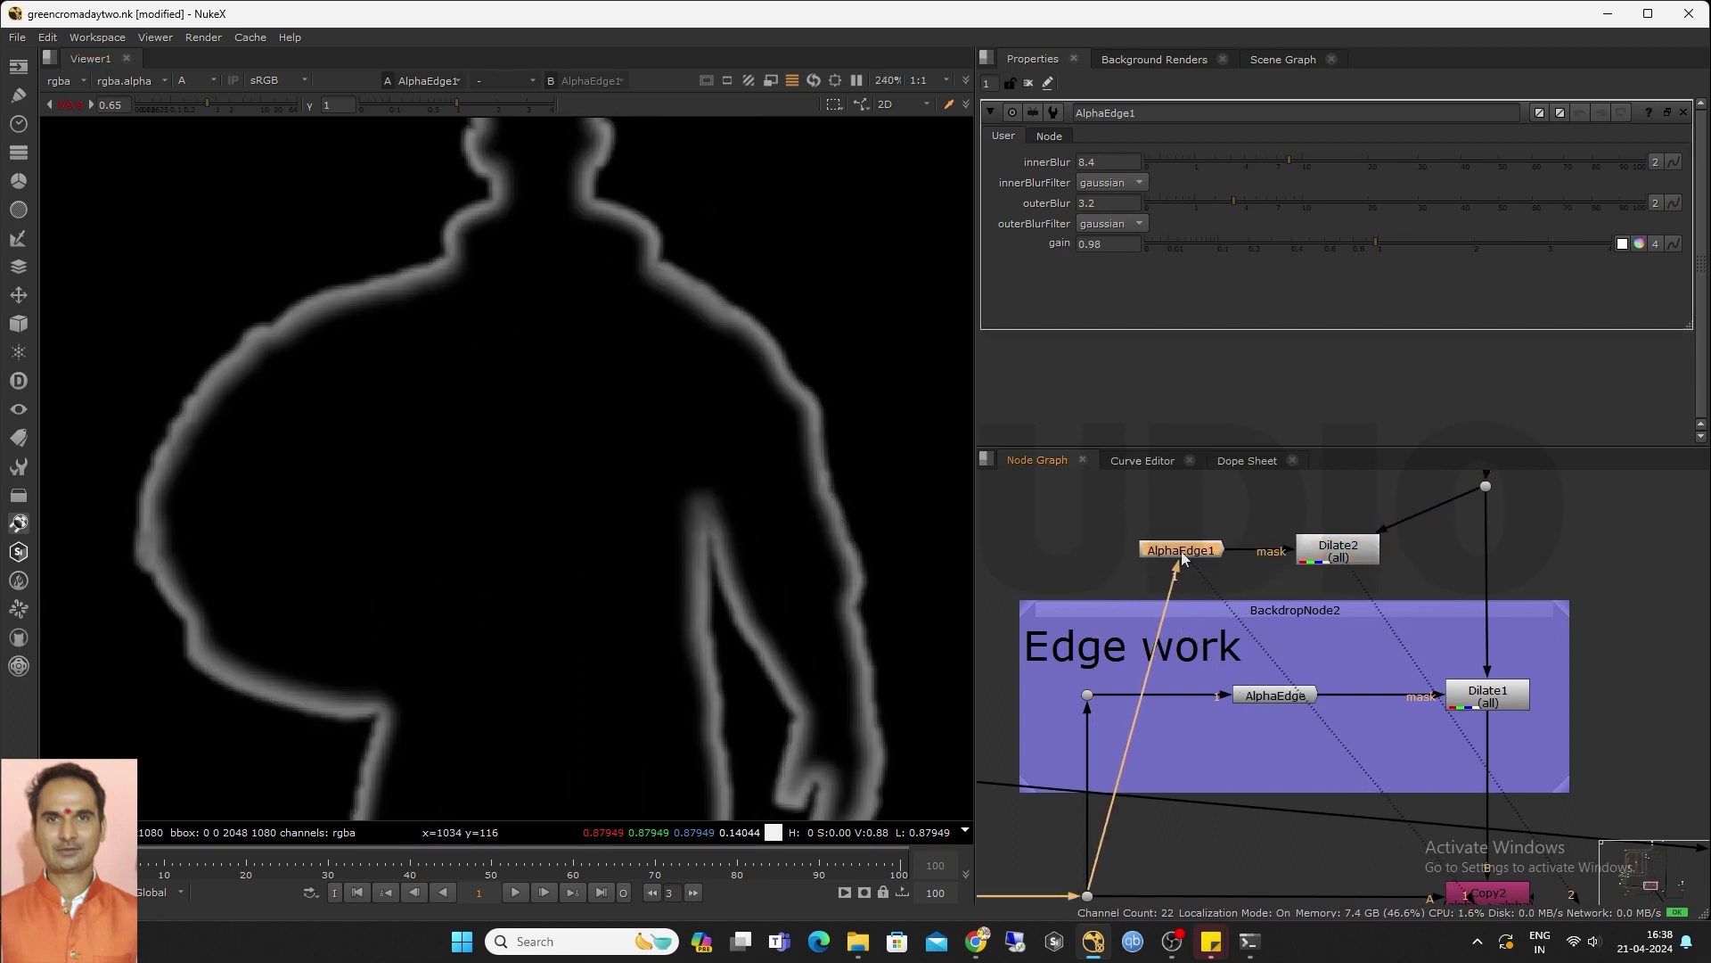
pyautogui.click(1304, 552)
pyautogui.press('1')
pyautogui.press('a')
pyautogui.scroll(-3, 1420, 629)
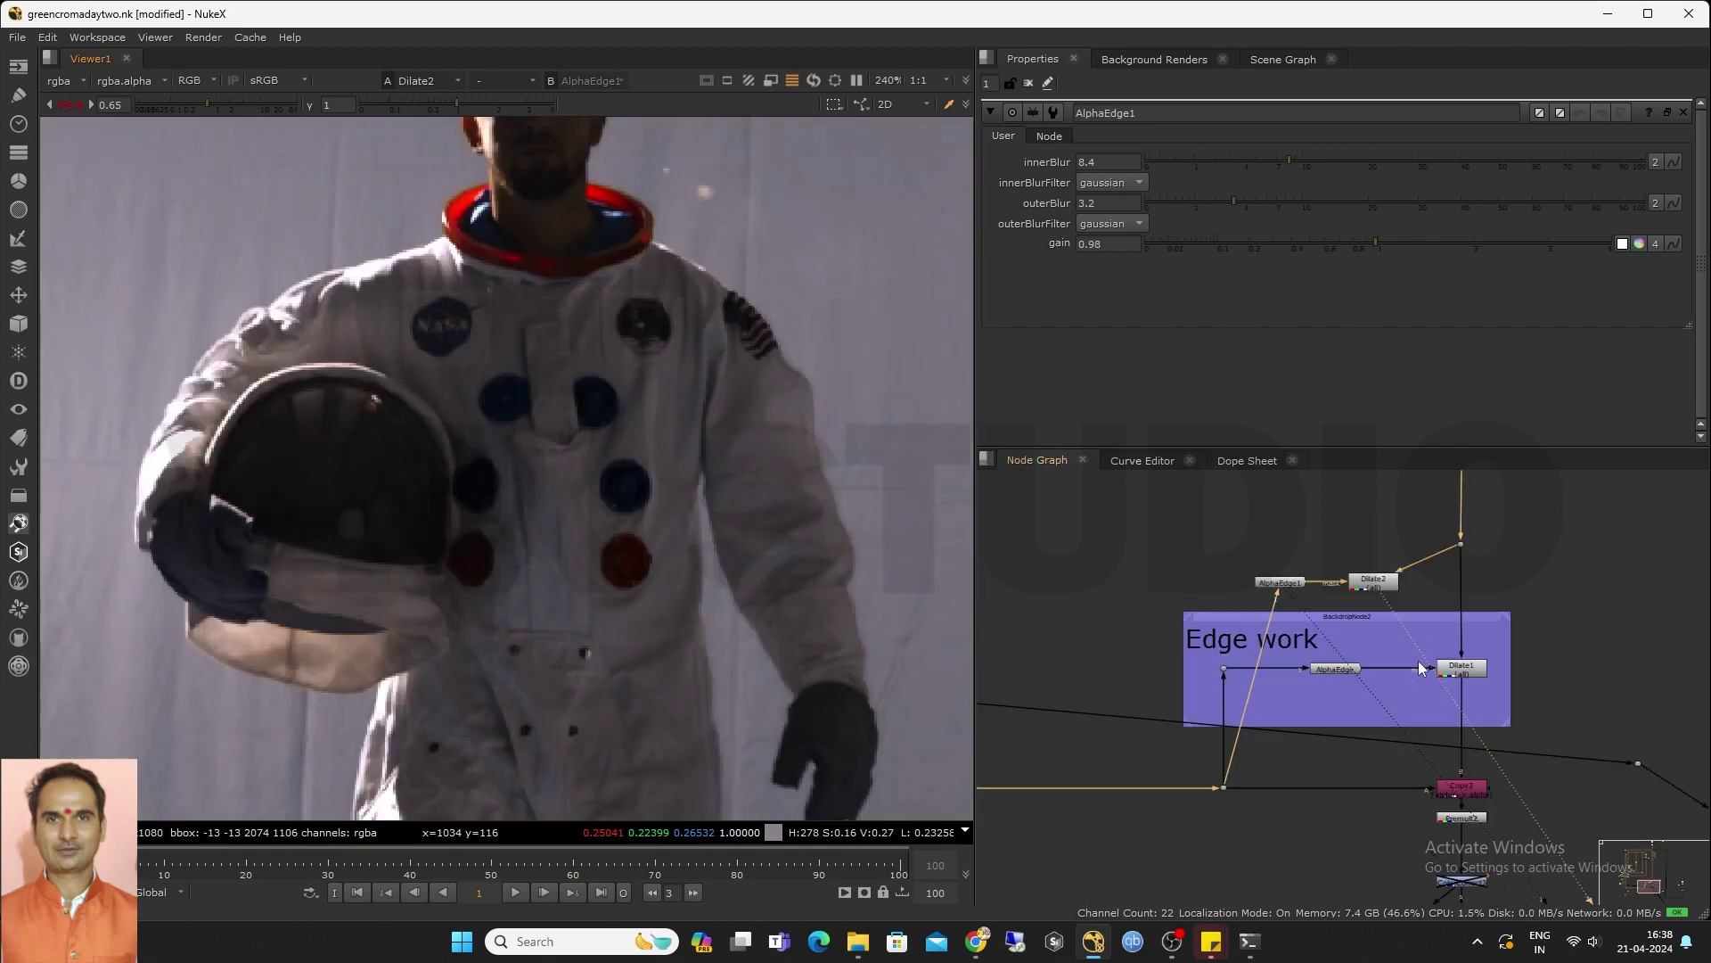
# View the Premult2 output and examine the suit's shoulder edge with the backdrop's AlphaEdge and Dilate1 nodes disabled
pyautogui.moveTo(1449, 820); pyautogui.dragTo(1383, 718, button='middle')
pyautogui.scroll(2, 1383, 718)
pyautogui.click(1383, 718)
pyautogui.press('1')
pyautogui.moveTo(884, 497); pyautogui.dragTo(904, 621, button='middle')
pyautogui.moveTo(1263, 564); pyautogui.dragTo(1282, 691, button='middle')
pyautogui.moveTo(1063, 604); pyautogui.dragTo(1479, 663)
pyautogui.scroll(4, 790, 483)
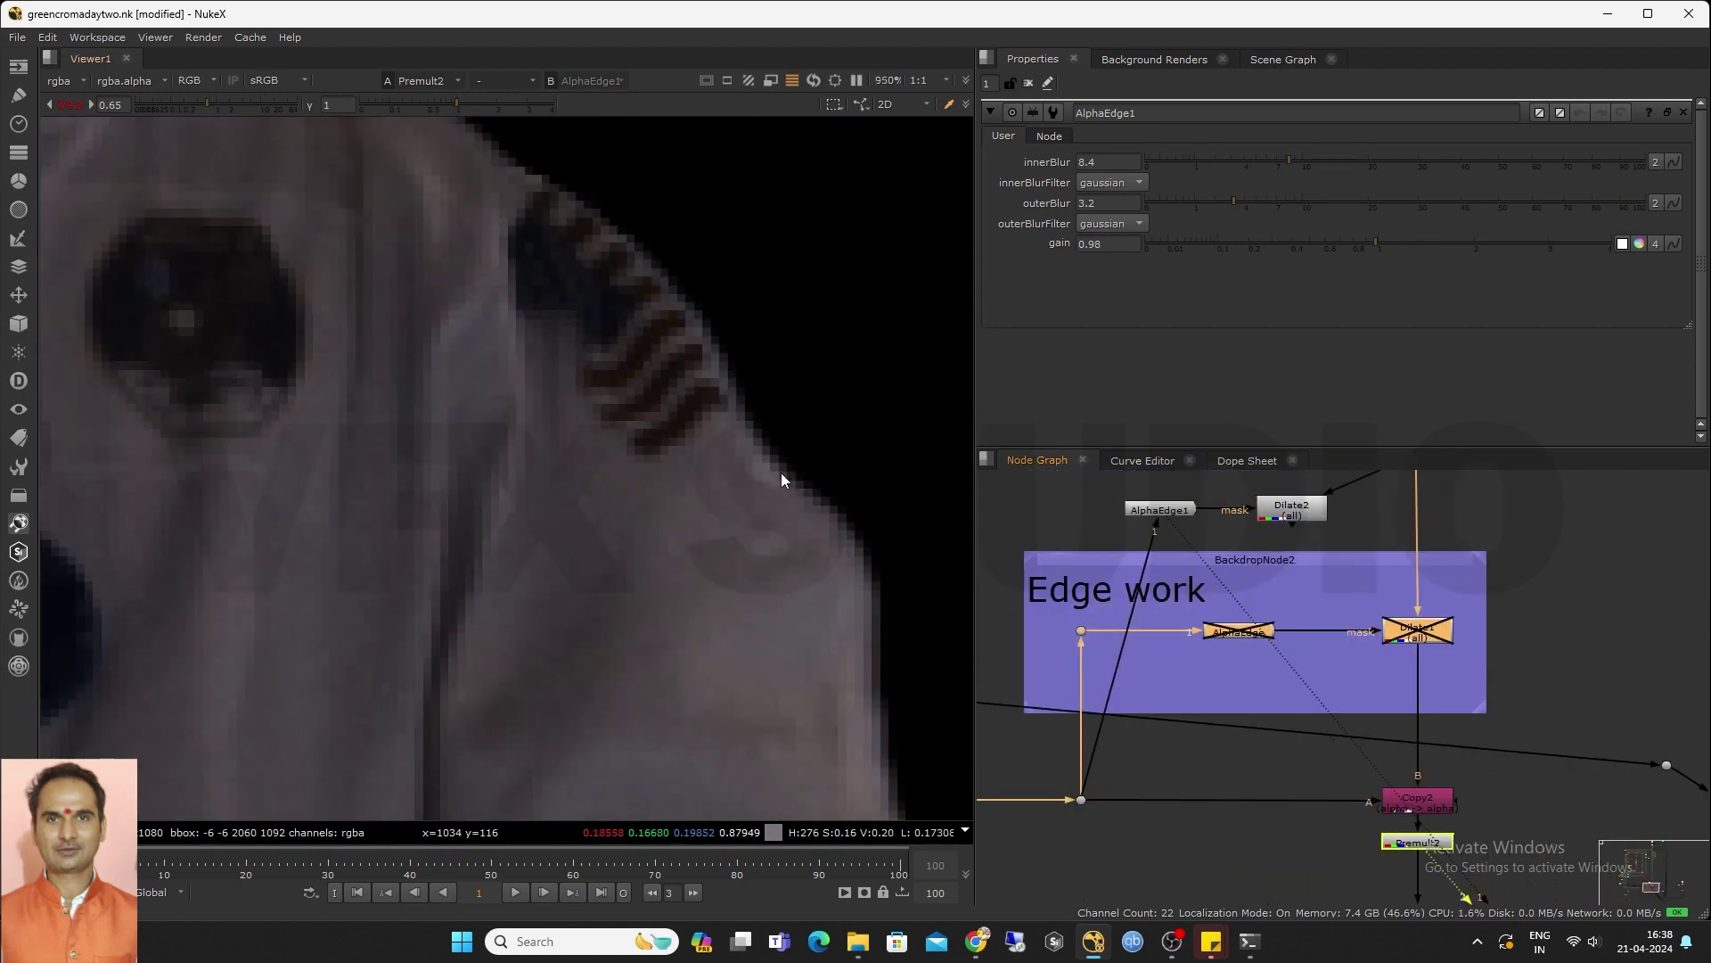
pyautogui.scroll(-2, 781, 472)
pyautogui.scroll(2, 647, 460)
# Toggle the AlphaEdge and Dilate1 nodes on and off and compare the edges around the astronaut's head and suit
pyautogui.moveTo(1065, 605); pyautogui.dragTo(1419, 653)
pyautogui.moveTo(1433, 638); pyautogui.dragTo(1433, 659)
pyautogui.press('d')
pyautogui.scroll(-6, 649, 517)
pyautogui.scroll(3, 536, 346)
pyautogui.press('d')
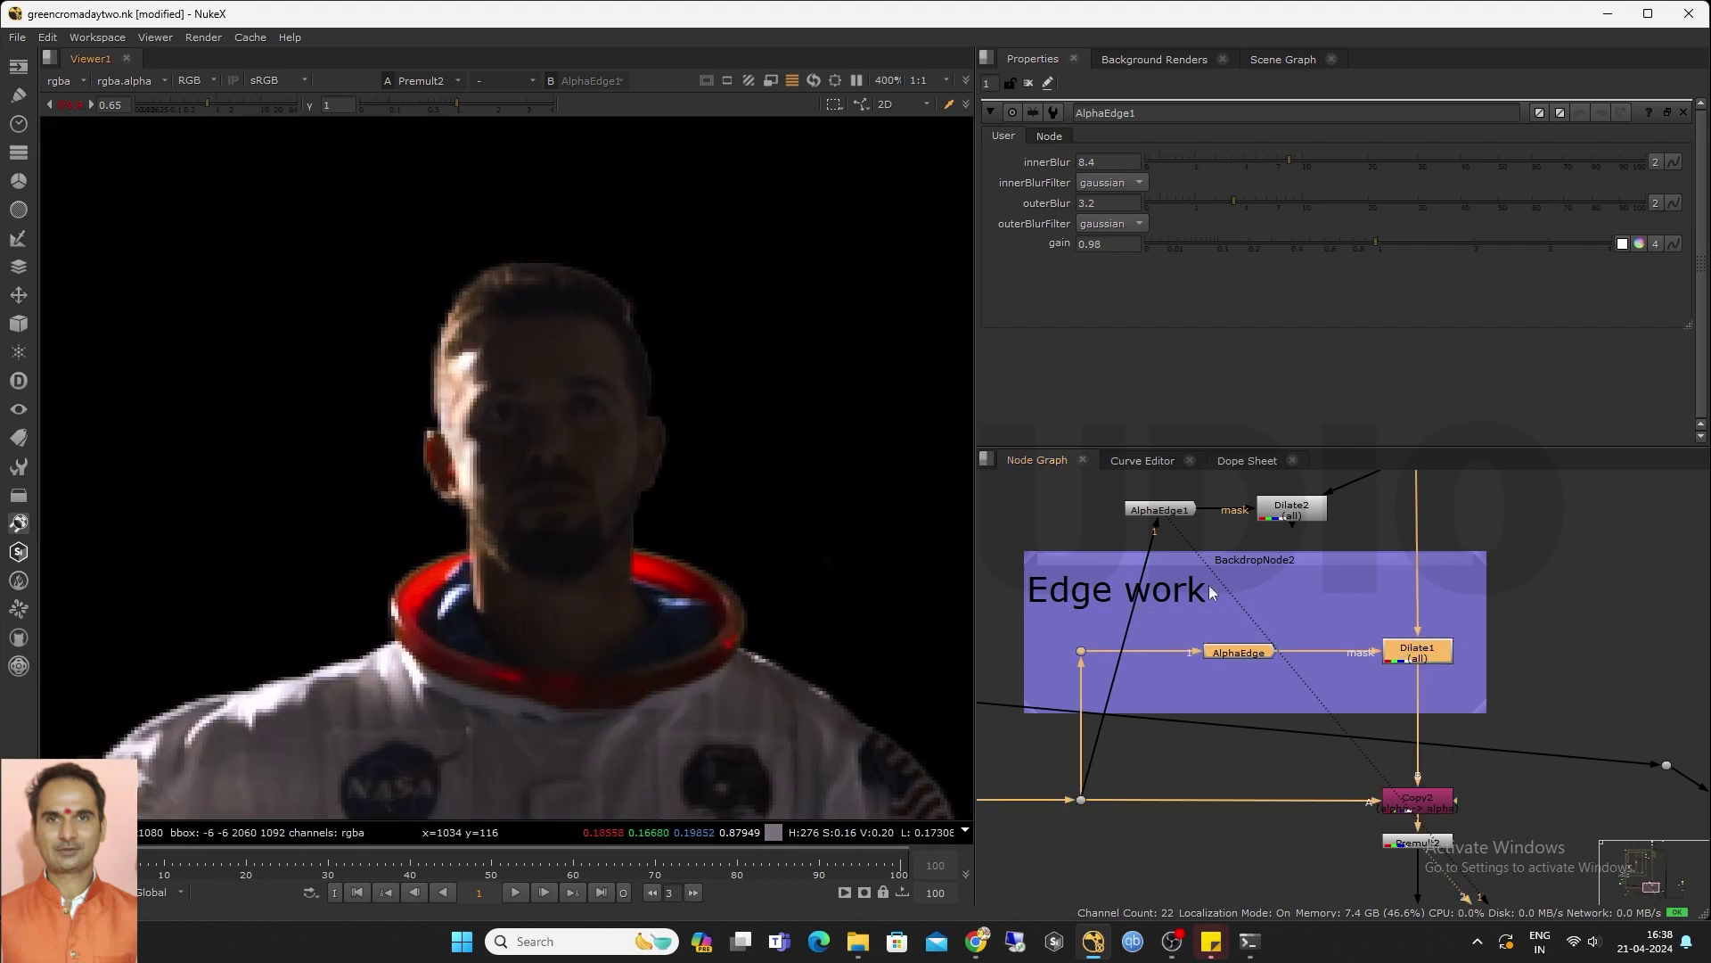
pyautogui.scroll(-1, 1045, 612)
pyautogui.scroll(1, 1043, 620)
pyautogui.moveTo(1042, 620); pyautogui.dragTo(1433, 646)
pyautogui.scroll(-1, 530, 517)
pyautogui.scroll(-3, 527, 513)
pyautogui.moveTo(527, 512); pyautogui.dragTo(529, 435, button='middle')
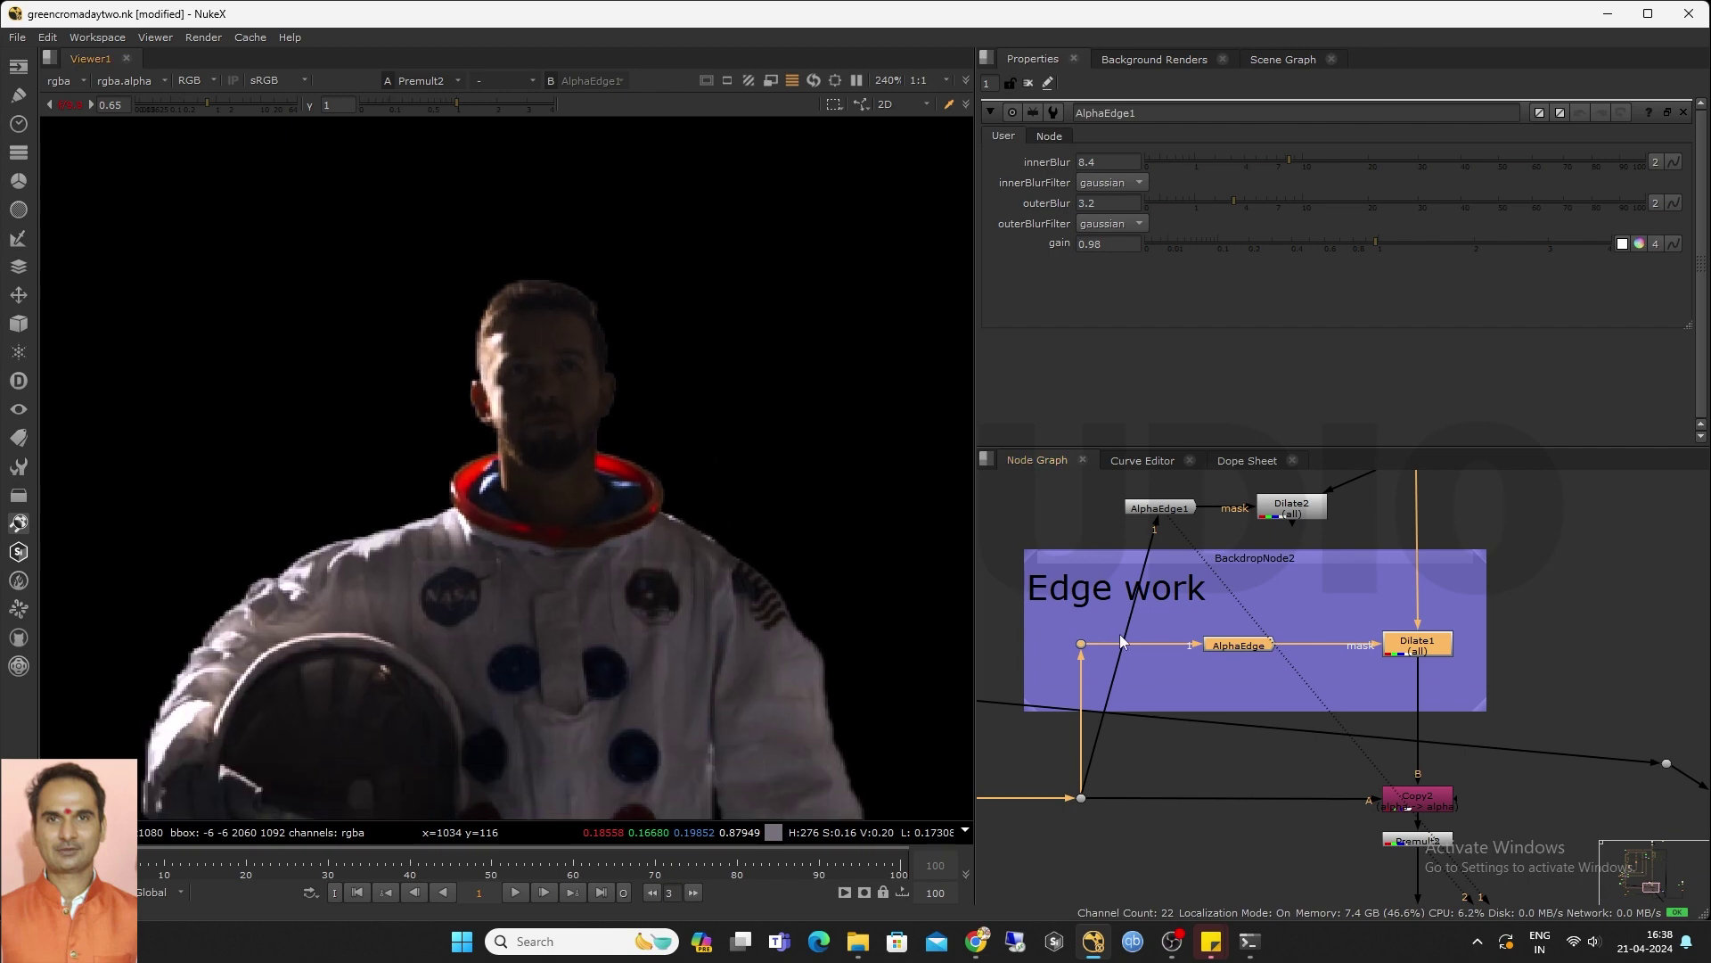
pyautogui.scroll(-3, 1119, 634)
pyautogui.moveTo(515, 570); pyautogui.dragTo(609, 289, button='middle')
pyautogui.scroll(-1, 507, 606)
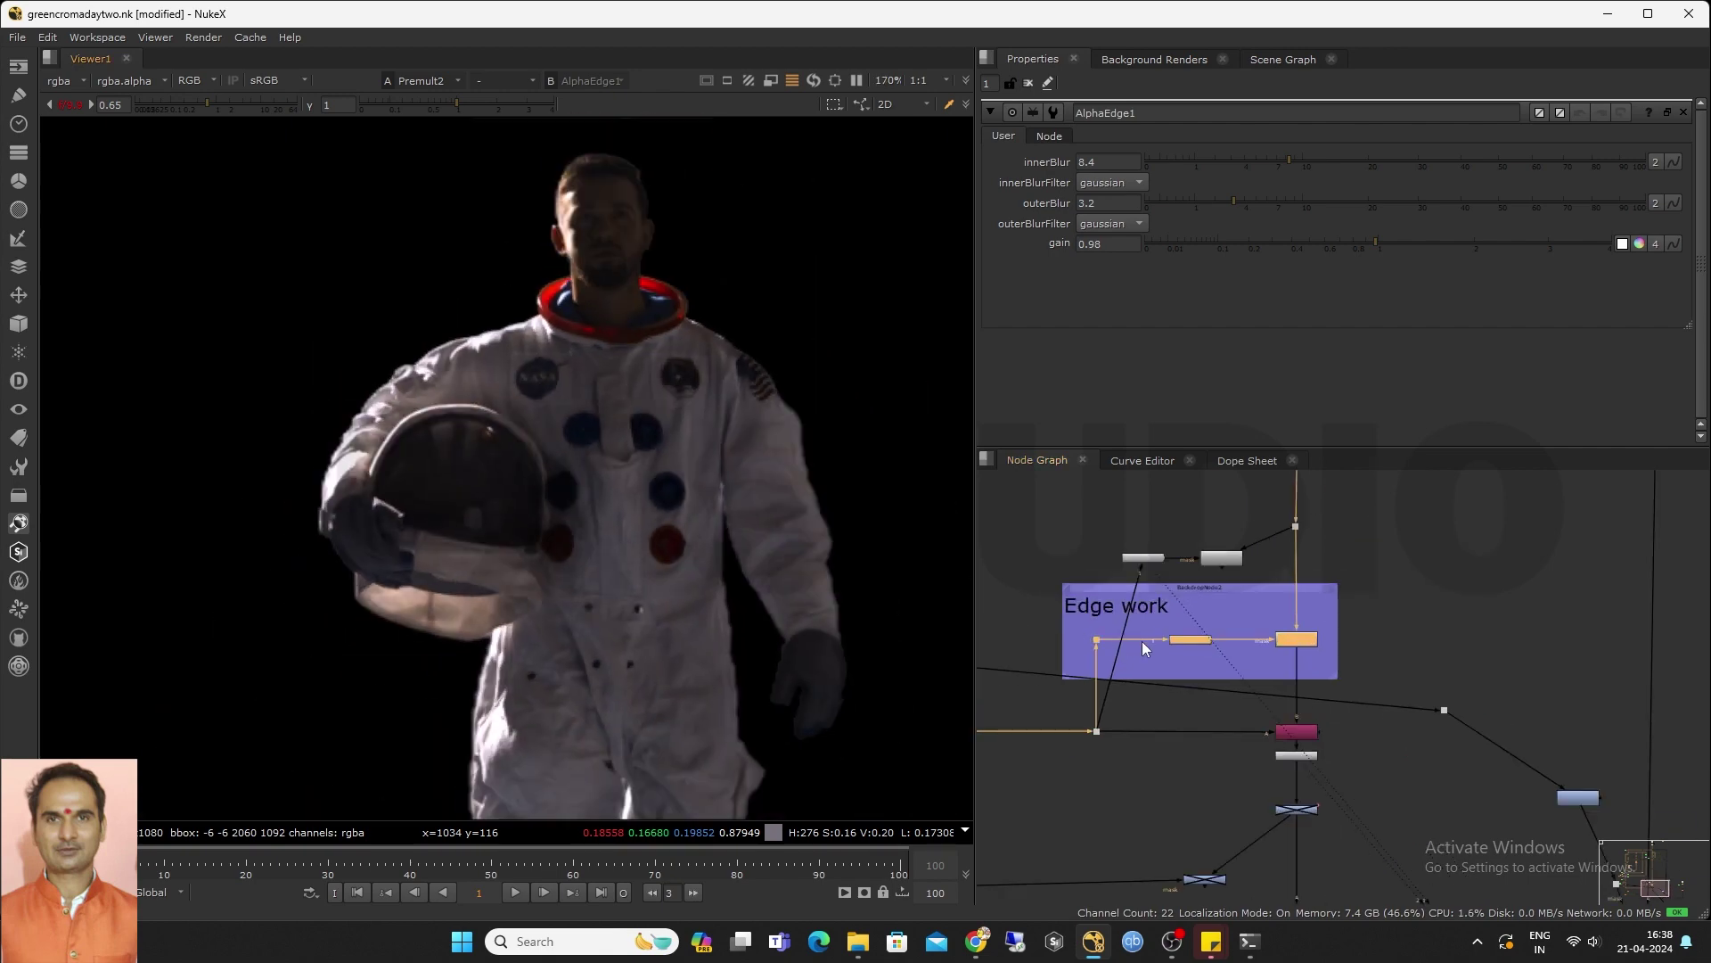
# Move AlphaEdge1 and Dilate2 below the backdrop and insert Dilate2 between Dilate1 and Copy2
pyautogui.scroll(1, 1143, 647)
pyautogui.moveTo(1309, 512); pyautogui.dragTo(1274, 515)
pyautogui.moveTo(1275, 516); pyautogui.dragTo(1159, 560)
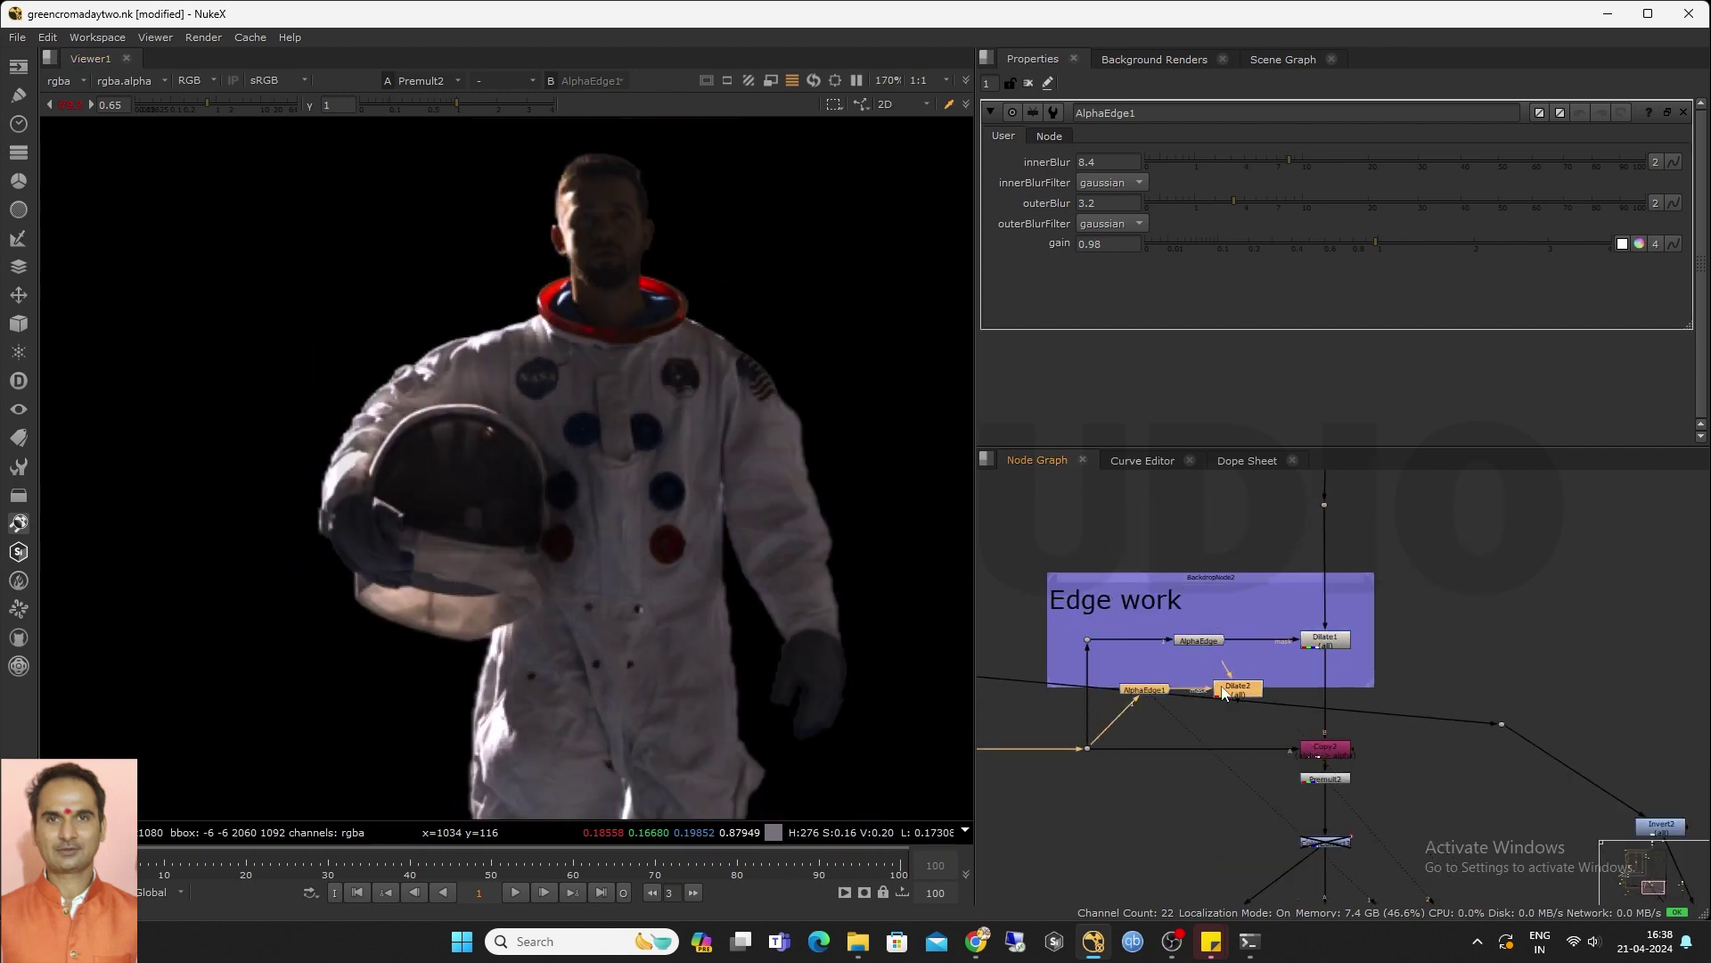
pyautogui.moveTo(1222, 686); pyautogui.dragTo(1326, 656)
pyautogui.click(1267, 691)
pyautogui.moveTo(1324, 724); pyautogui.dragTo(1238, 716)
pyautogui.moveTo(1238, 716); pyautogui.dragTo(1321, 700)
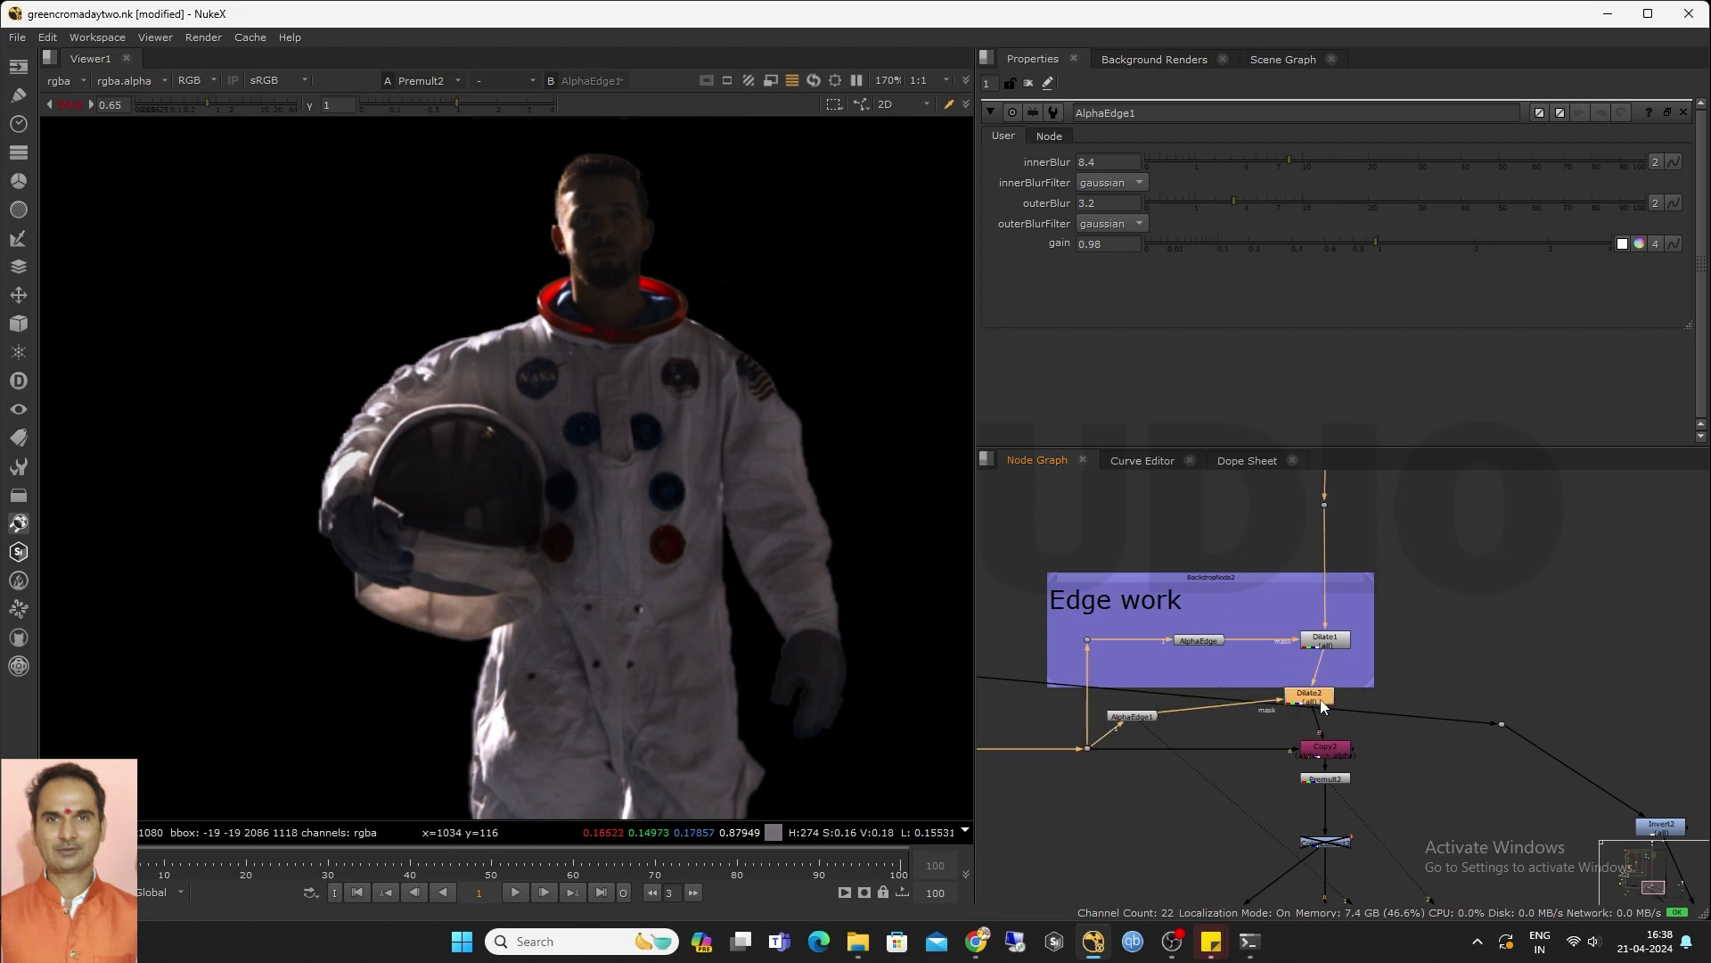
# Insert a Merge node between AlphaEdge1 and Dilate2's mask input and set its operation to mask
pyautogui.scroll(2, 1261, 724)
pyautogui.press('m')
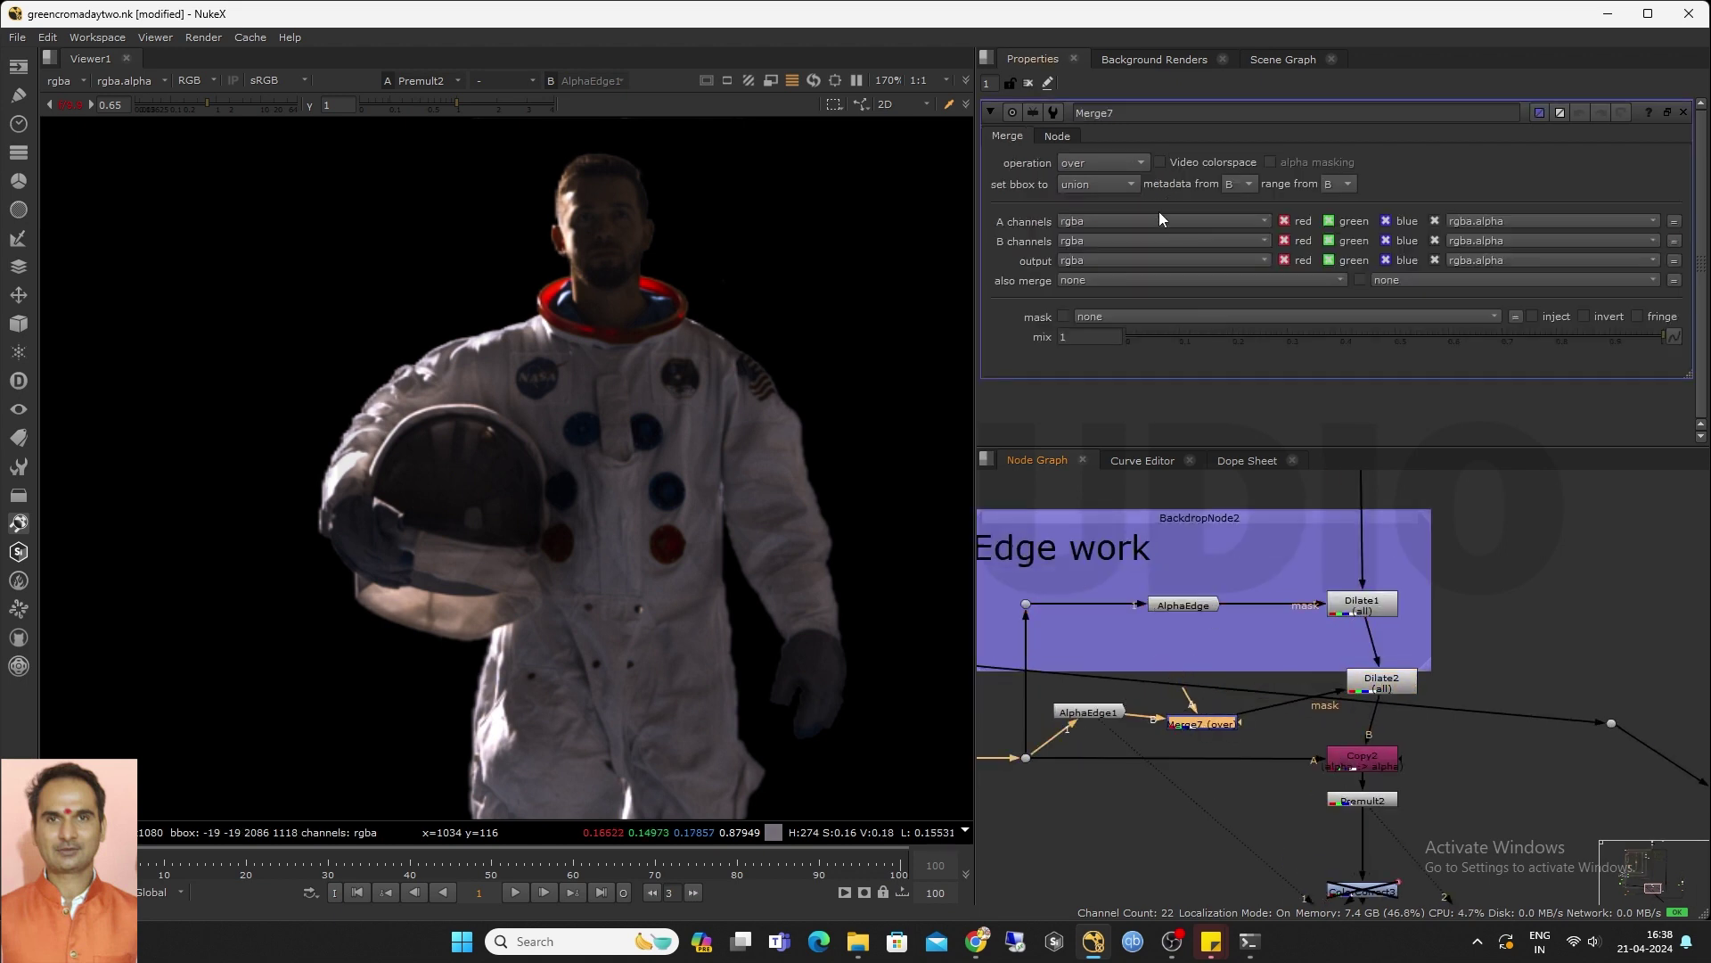
pyautogui.click(1121, 163)
pyautogui.click(1127, 292)
# Create a Roto node below AlphaEdge1 and connect it to the mask merge's A input
pyautogui.click(1099, 804)
pyautogui.press('o')
pyautogui.moveTo(1192, 693); pyautogui.dragTo(1119, 809)
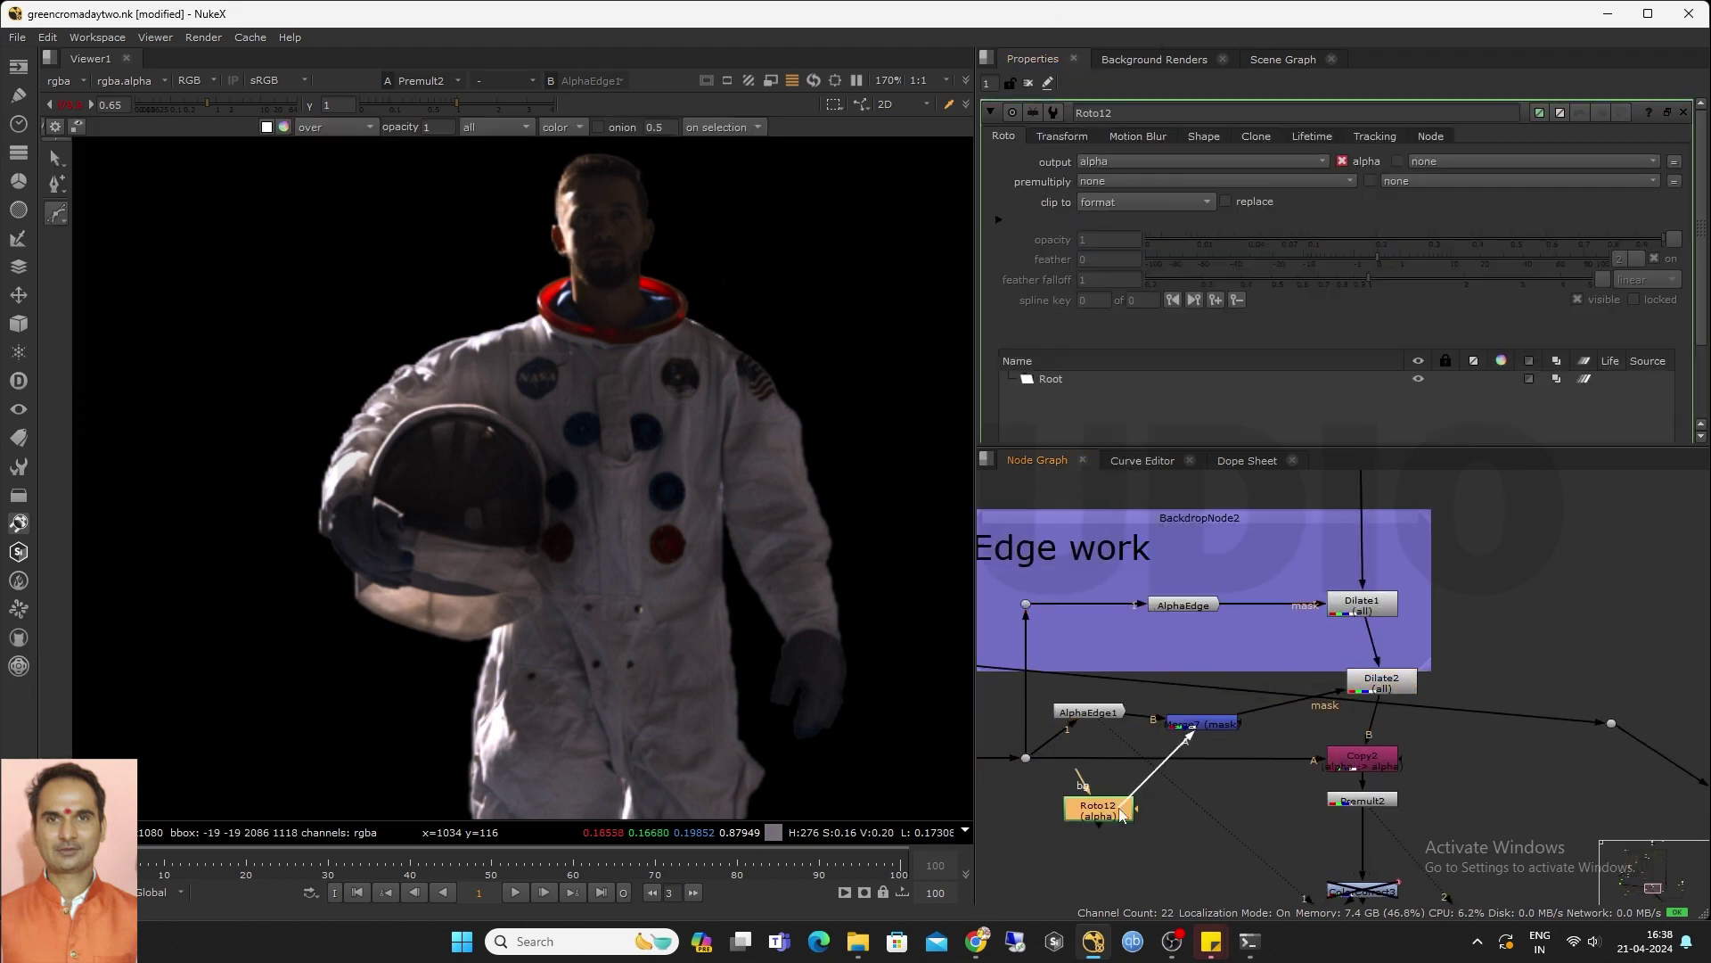
# Draw a closed Bezier shape around the edge of the astronaut's shoulder above the helmet
pyautogui.click(435, 321)
pyautogui.moveTo(355, 371); pyautogui.dragTo(355, 385)
pyautogui.click(435, 321)
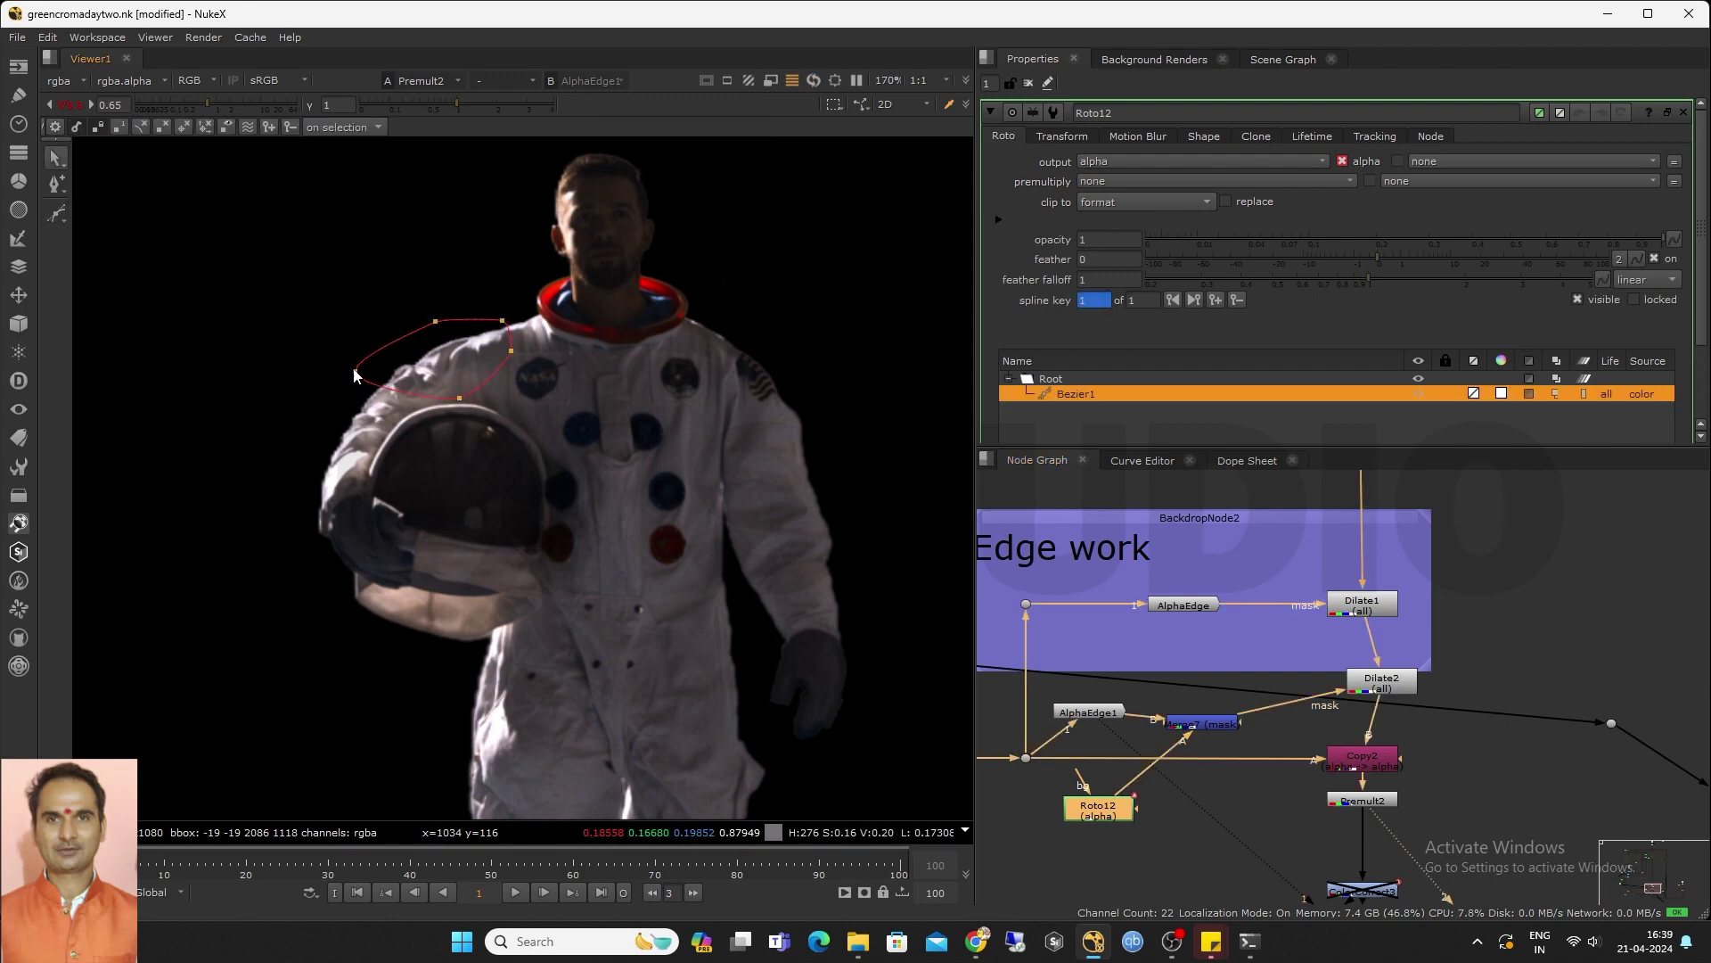
# Select and smooth all points of the shoulder Bezier in Roto12 and nudge the shape slightly
pyautogui.moveTo(312, 294); pyautogui.dragTo(545, 490)
pyautogui.press('z')
pyautogui.moveTo(462, 375); pyautogui.dragTo(456, 372)
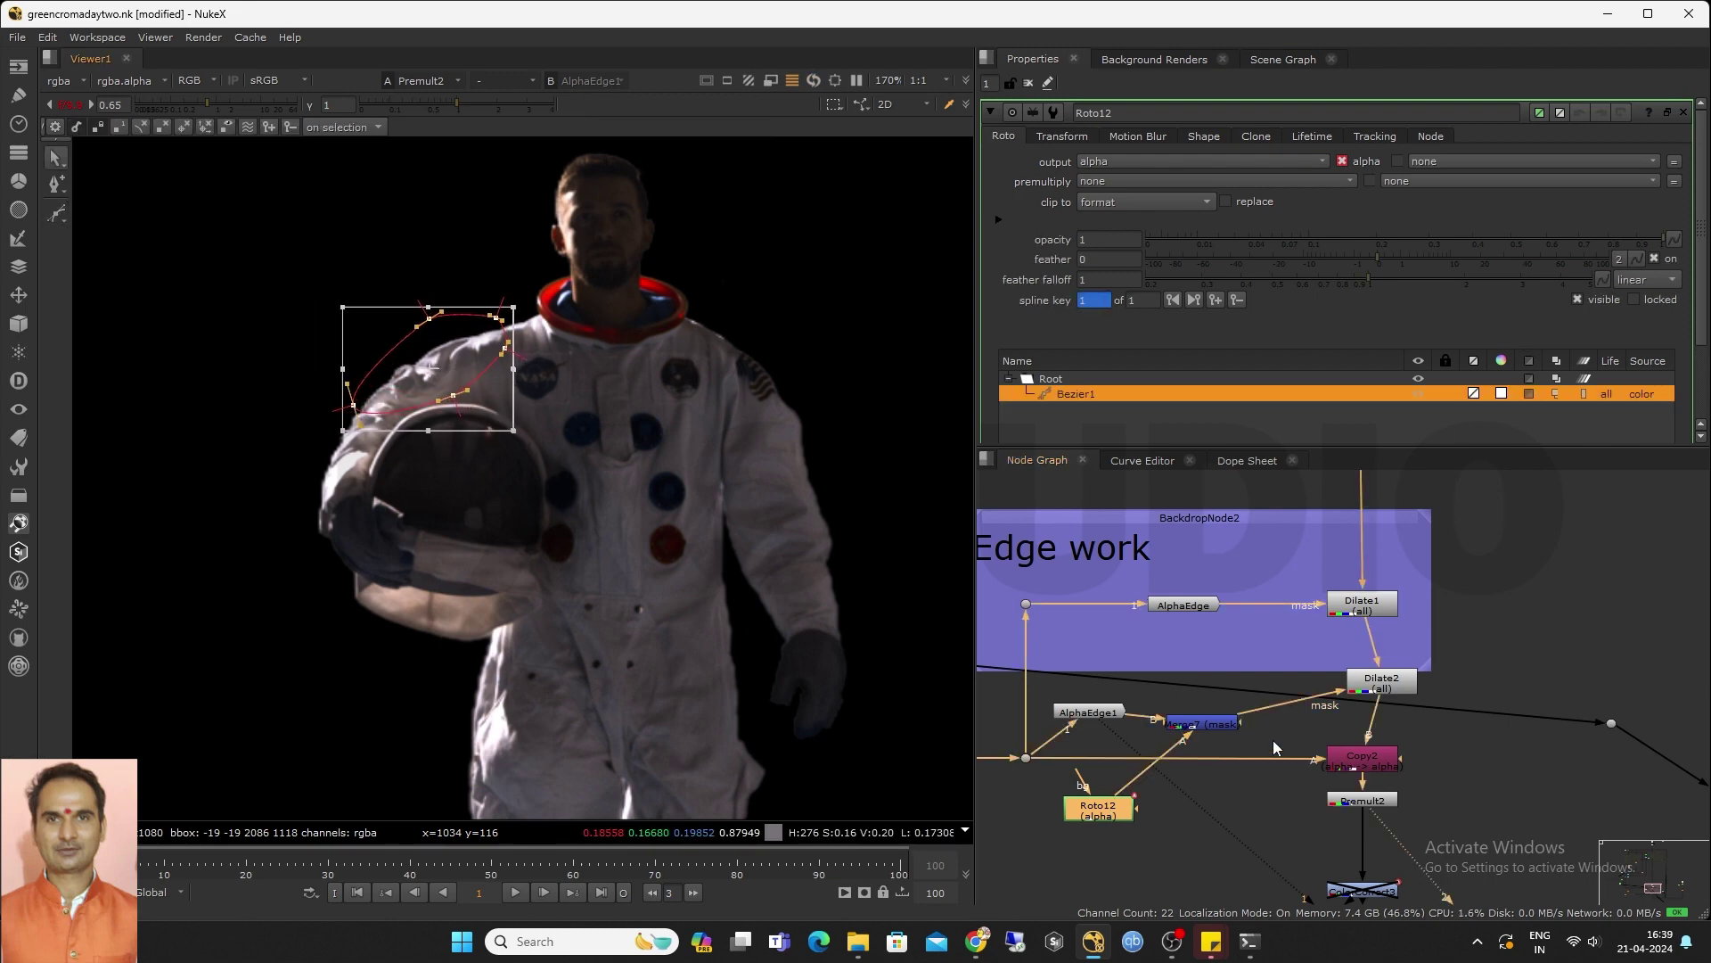
# Delete AlphaEdge1, the mask Merge, Roto12 and Dilate2 from below the Edge work backdrop
pyautogui.moveTo(1297, 719); pyautogui.dragTo(1301, 678, button='middle')
pyautogui.moveTo(1102, 768); pyautogui.dragTo(1206, 617)
pyautogui.moveTo(1051, 588); pyautogui.dragTo(1258, 695)
pyautogui.press('Delete')
pyautogui.click(1383, 640)
pyautogui.press('Delete')
# Examine the EDGE BLEND group's two FilterErode nodes and view the edge matte of its xor Merge26
pyautogui.scroll(-5, 1373, 668)
pyautogui.click(1369, 691)
pyautogui.press('1')
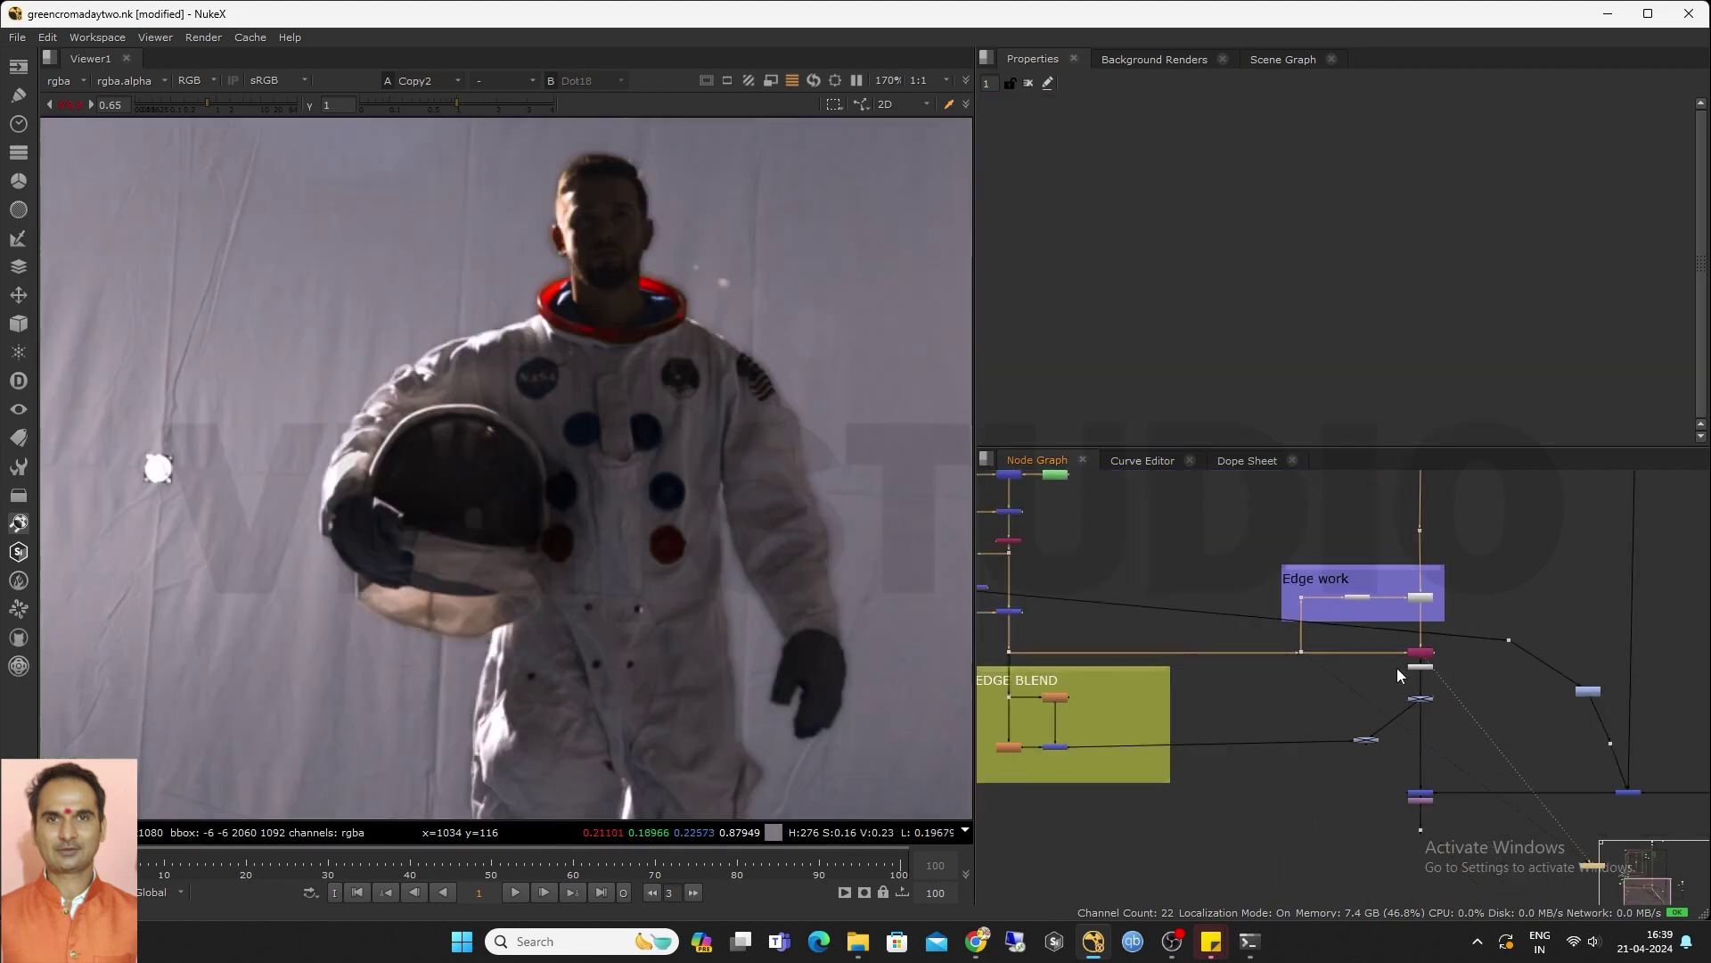
pyautogui.moveTo(1397, 667); pyautogui.dragTo(1543, 621, button='middle')
pyautogui.scroll(5, 1163, 659)
pyautogui.click(1286, 642)
pyautogui.press('1')
pyautogui.moveTo(1120, 502); pyautogui.dragTo(1167, 526)
pyautogui.moveTo(1172, 718); pyautogui.dragTo(1107, 719, button='middle')
pyautogui.doubleClick(1221, 650)
pyautogui.doubleClick(1097, 772)
pyautogui.click(1200, 763)
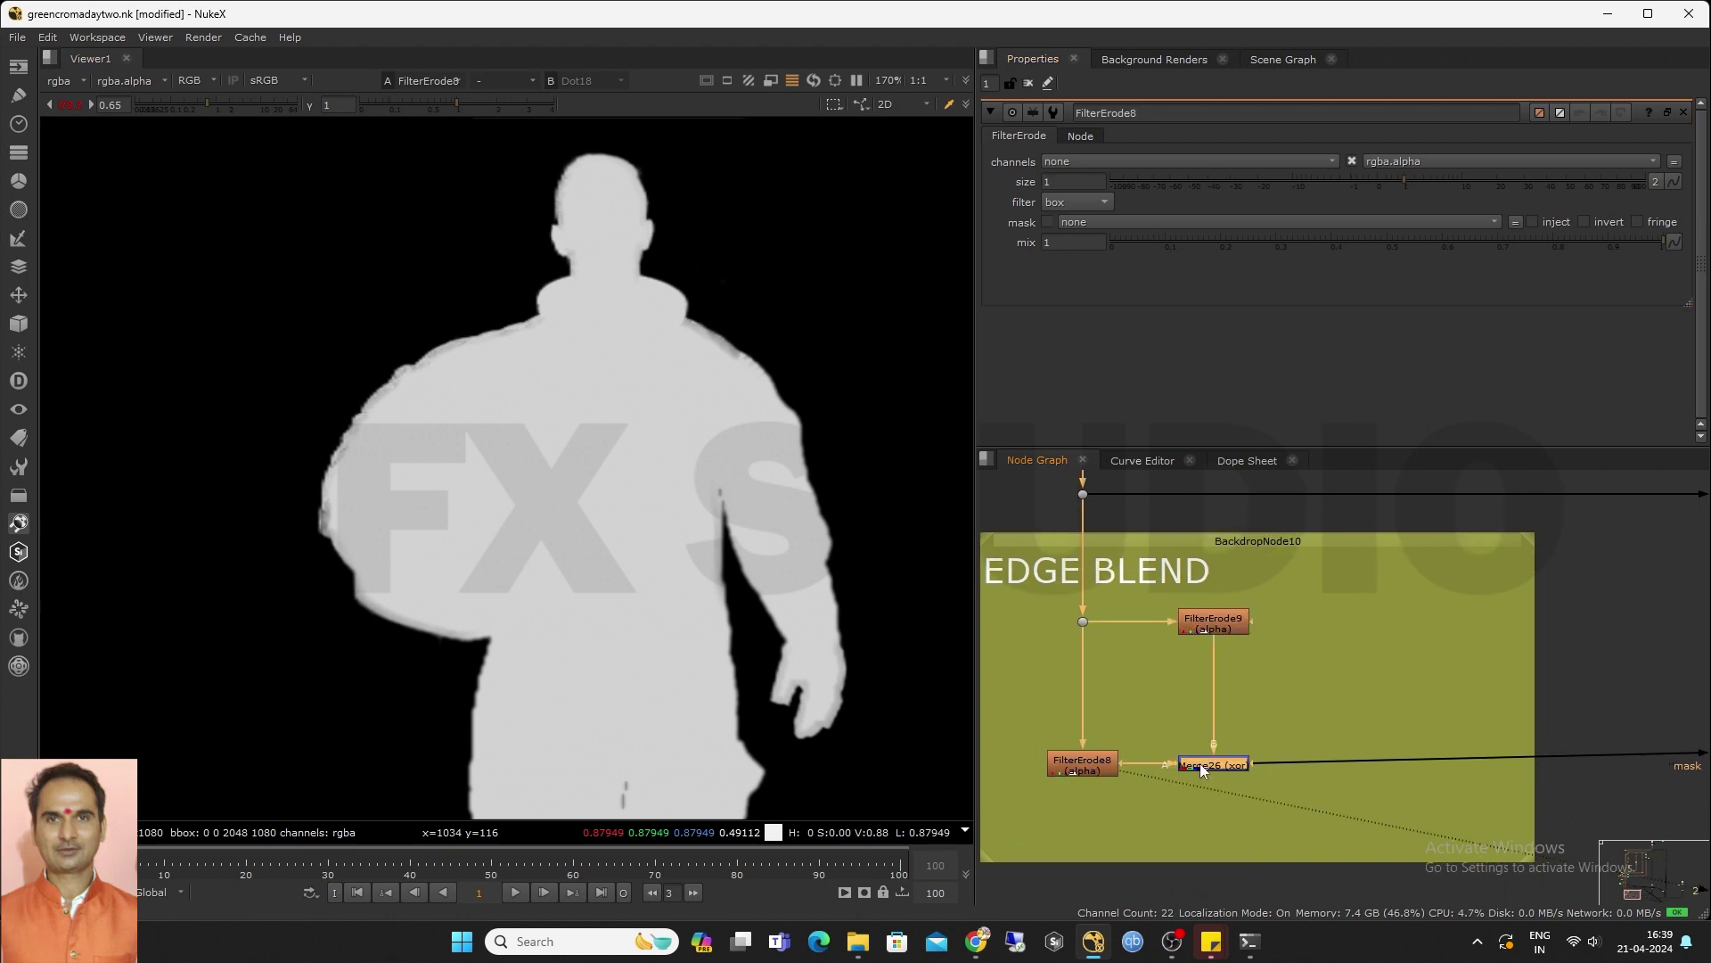
pyautogui.press('1')
pyautogui.scroll(2, 423, 403)
pyautogui.scroll(-2, 693, 472)
pyautogui.scroll(-3, 1126, 595)
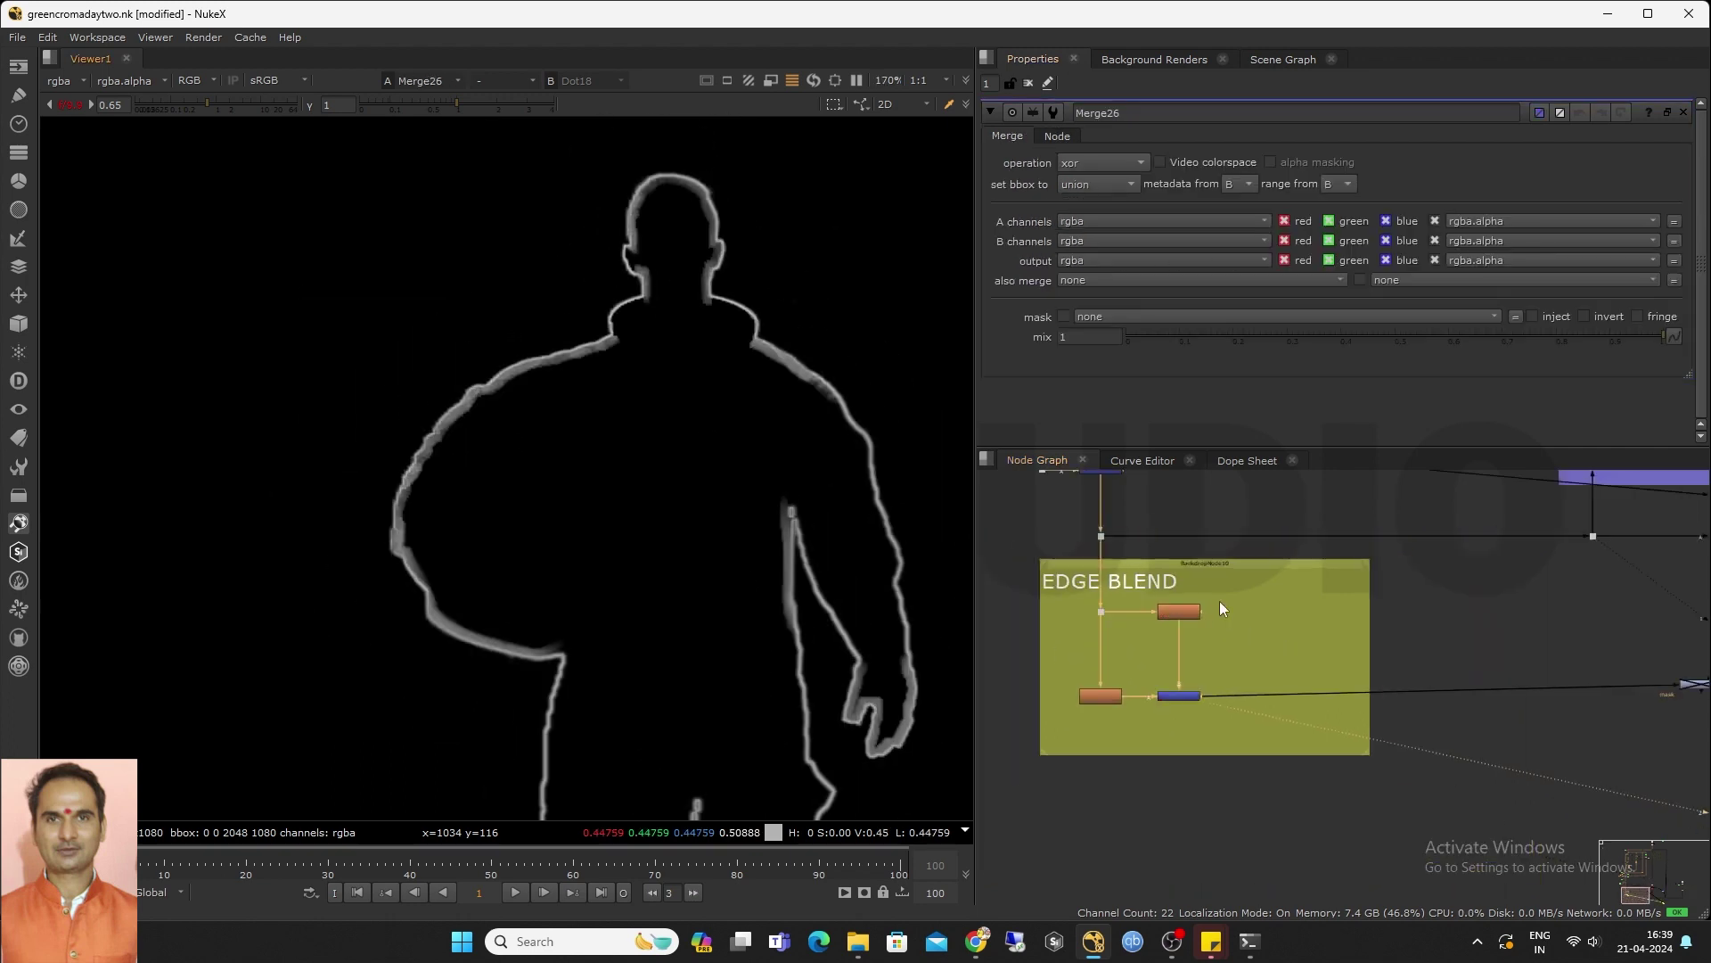
# Open the settings of the AlphaEdge node in the Edge work group
pyautogui.moveTo(1640, 481); pyautogui.dragTo(1361, 631, button='middle')
pyautogui.scroll(3, 1361, 631)
pyautogui.doubleClick(1404, 579)
pyautogui.scroll(-3, 1404, 580)
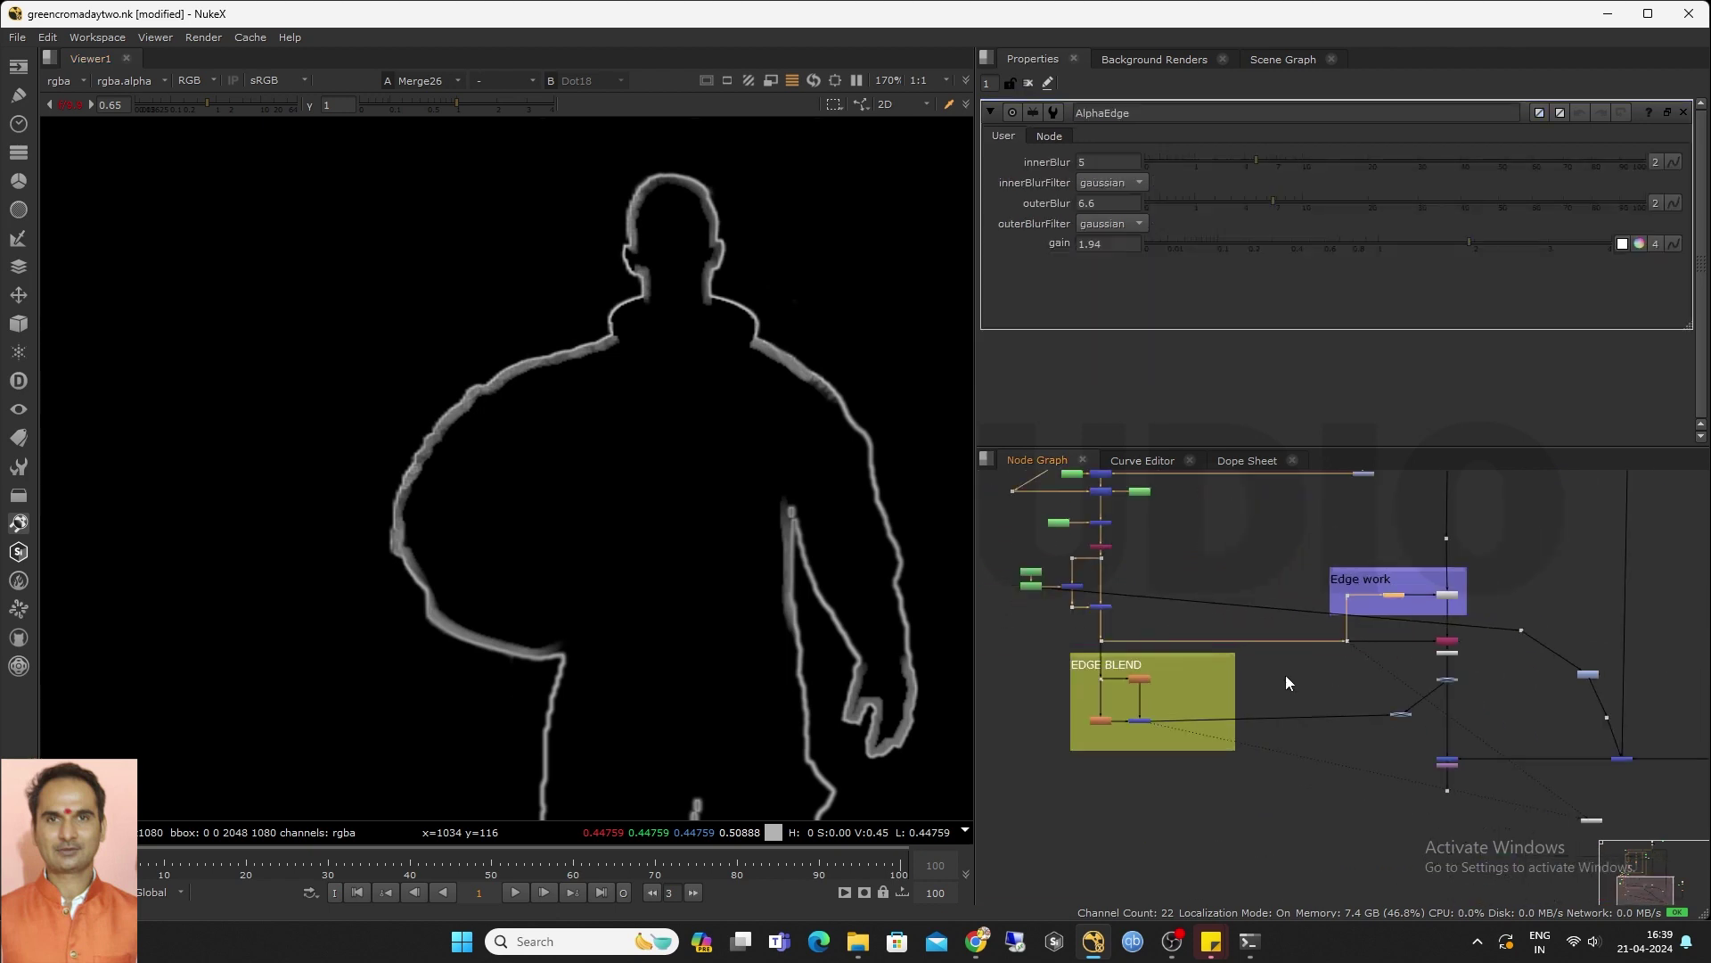
# Add an EdgeFromAlpha node beside the EDGE BLEND backdrop, feed it from the group's alpha dot and view its output
pyautogui.scroll(3, 1285, 675)
pyautogui.moveTo(997, 677); pyautogui.dragTo(1185, 692, button='middle')
pyautogui.scroll(2, 1181, 695)
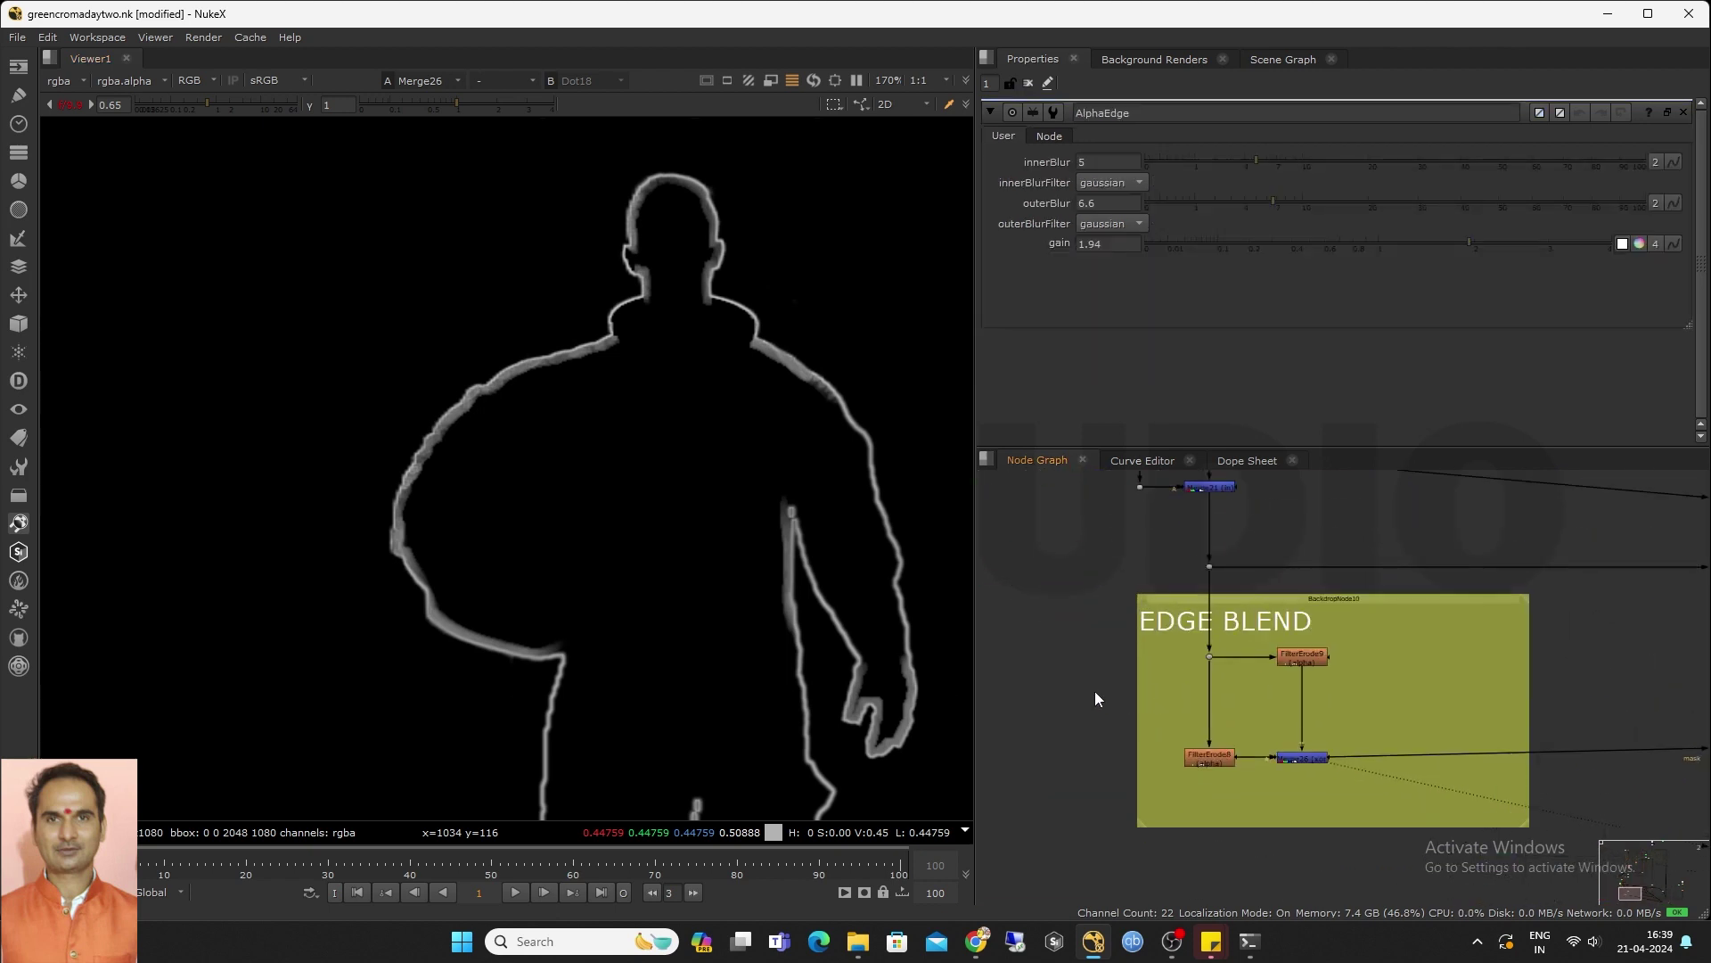
pyautogui.press('Tab')
pyautogui.write('edg')
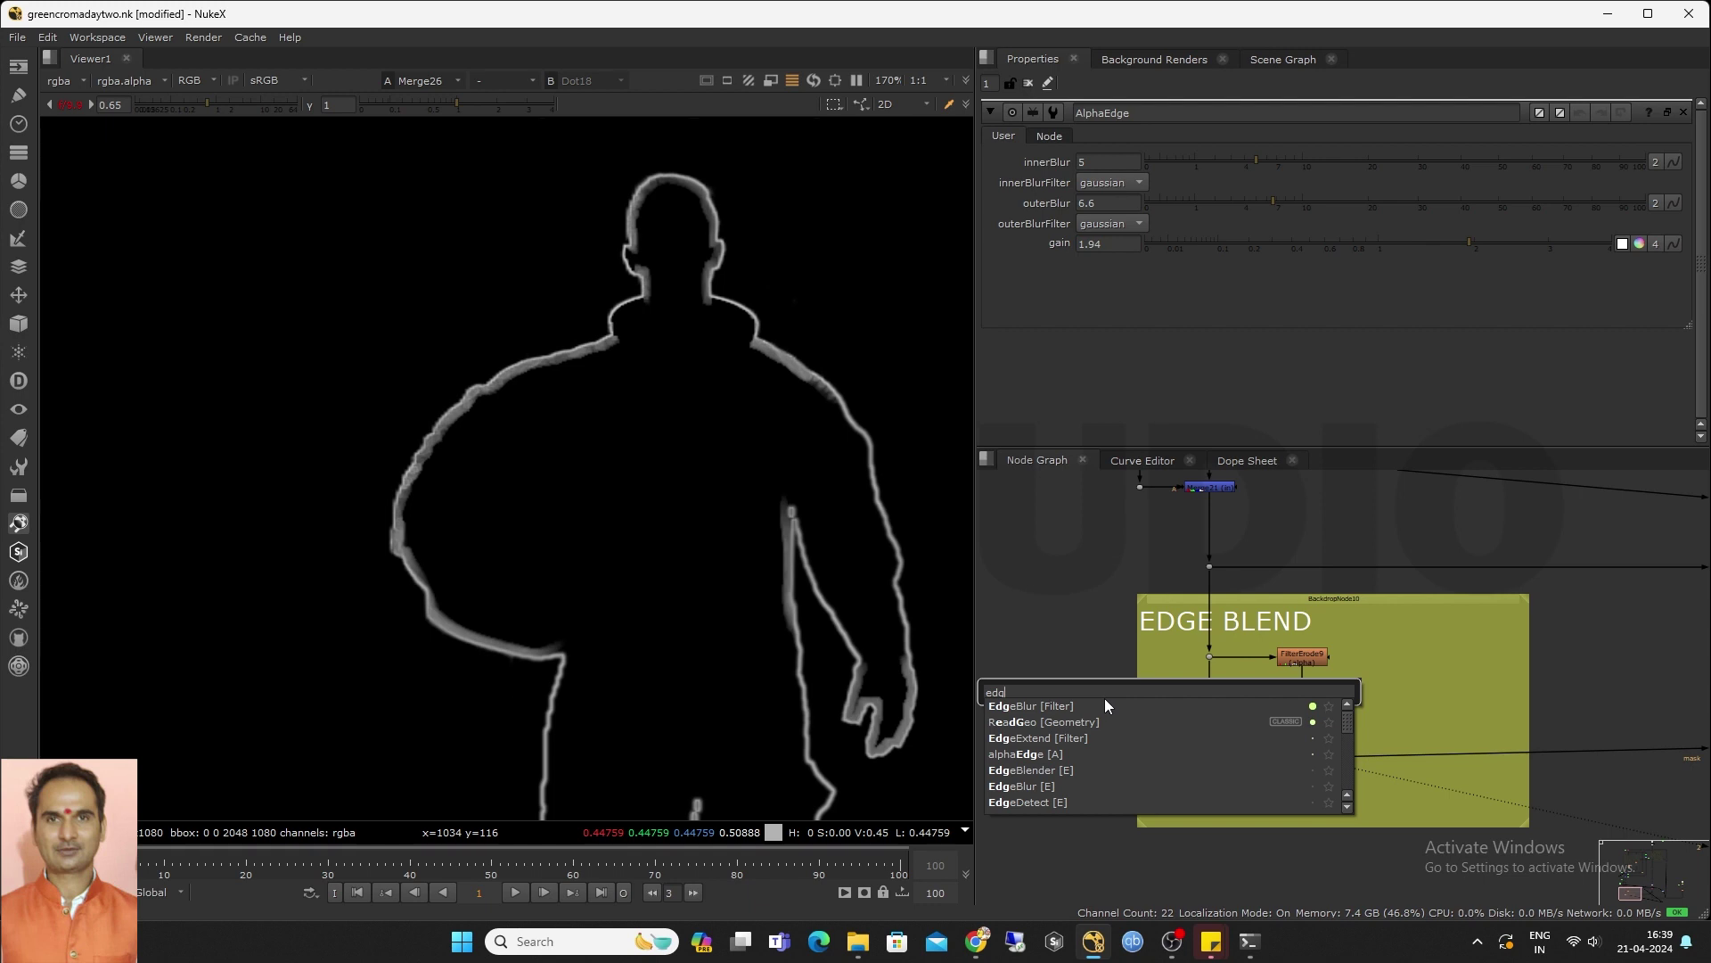
pyautogui.press('Down')
pyautogui.press('Down')
pyautogui.press('Down')
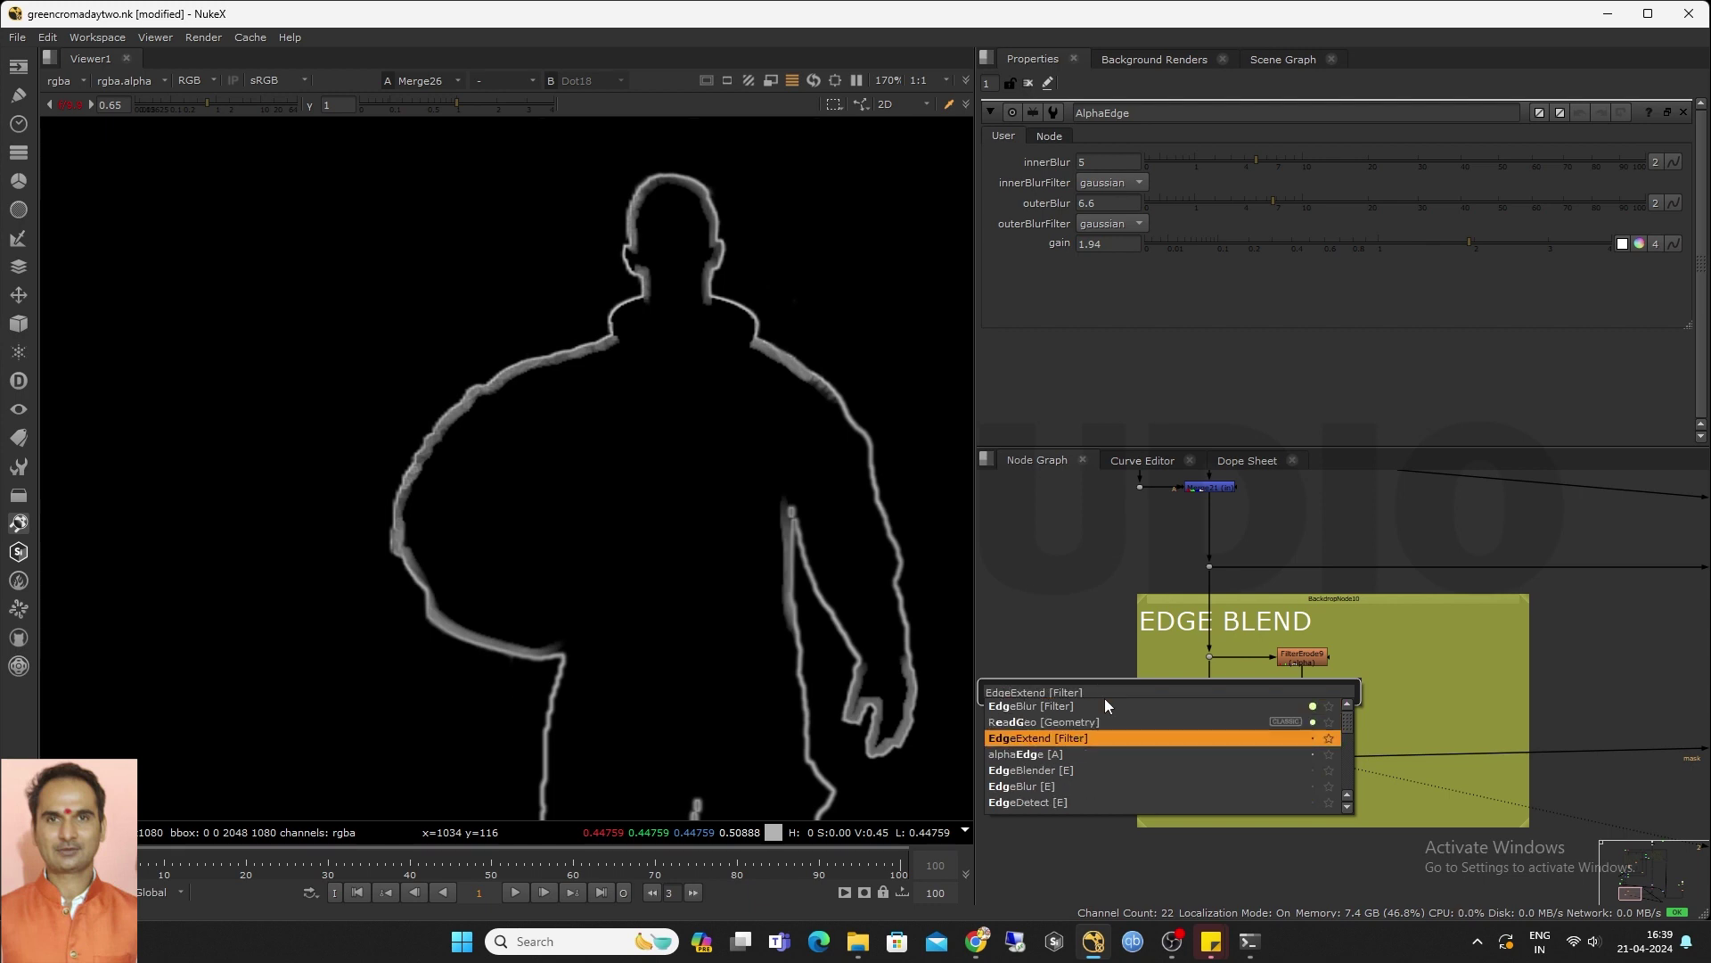
pyautogui.press('Down')
pyautogui.press('Down')
pyautogui.press('Down')
pyautogui.press('Down')
pyautogui.press('Down')
pyautogui.press('Down')
pyautogui.press('Down')
pyautogui.press('Return')
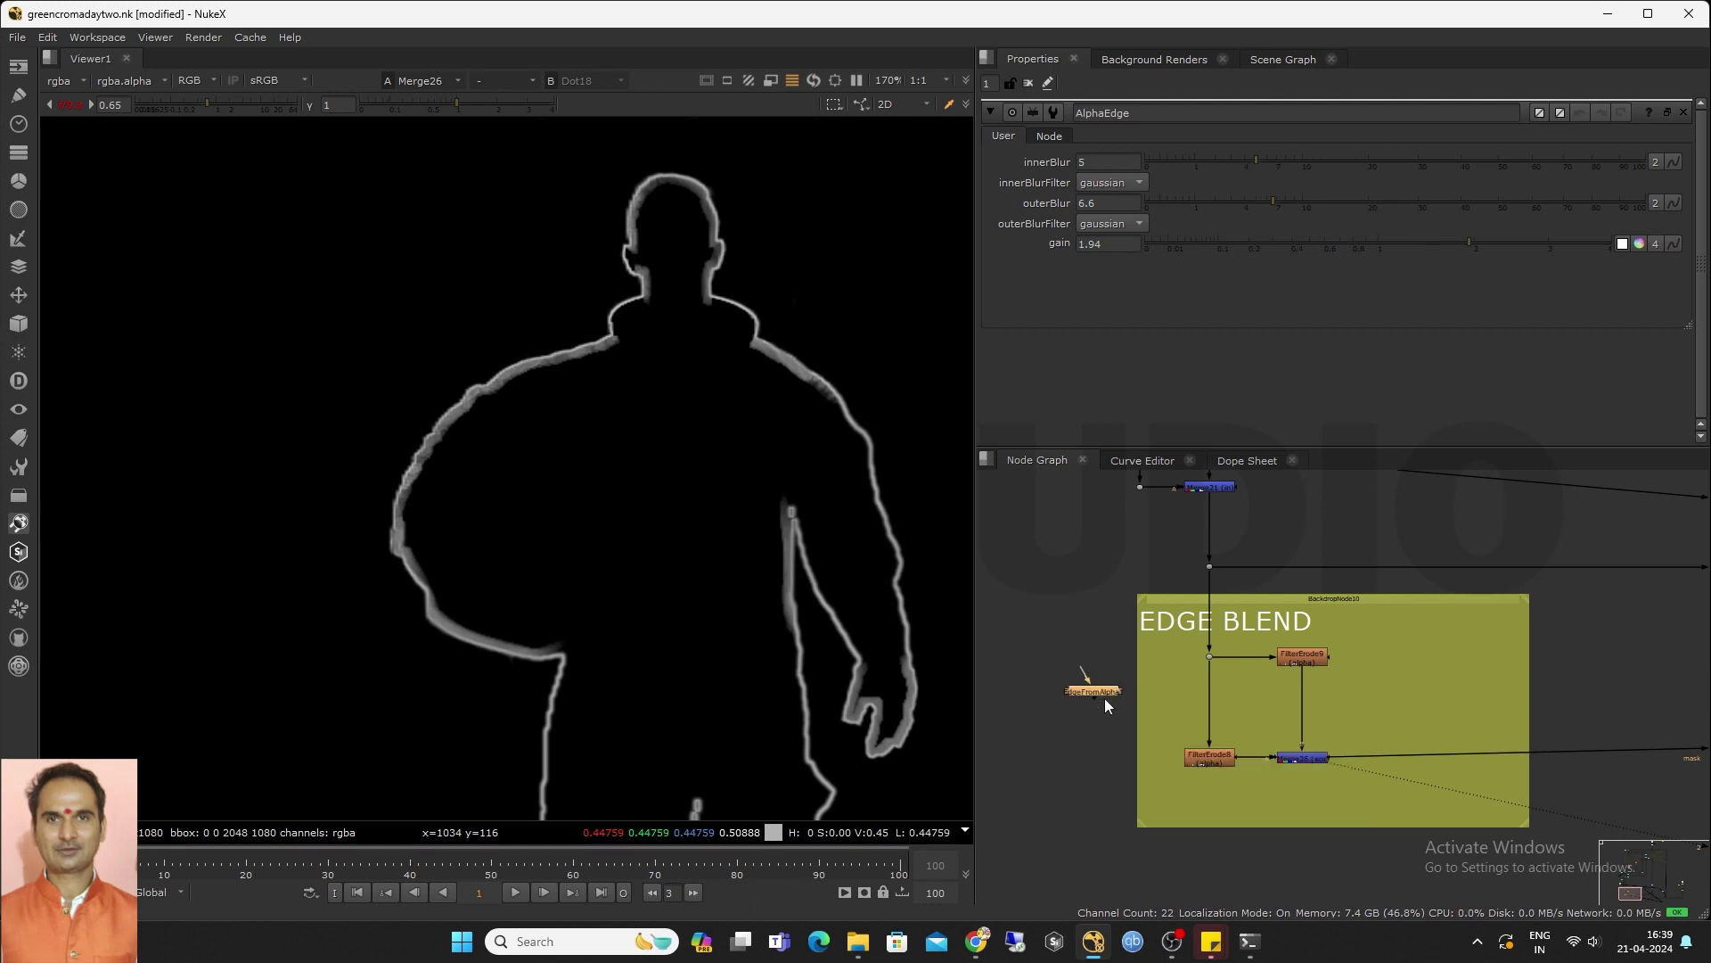
pyautogui.moveTo(1083, 676); pyautogui.dragTo(1208, 657)
pyautogui.press('1')
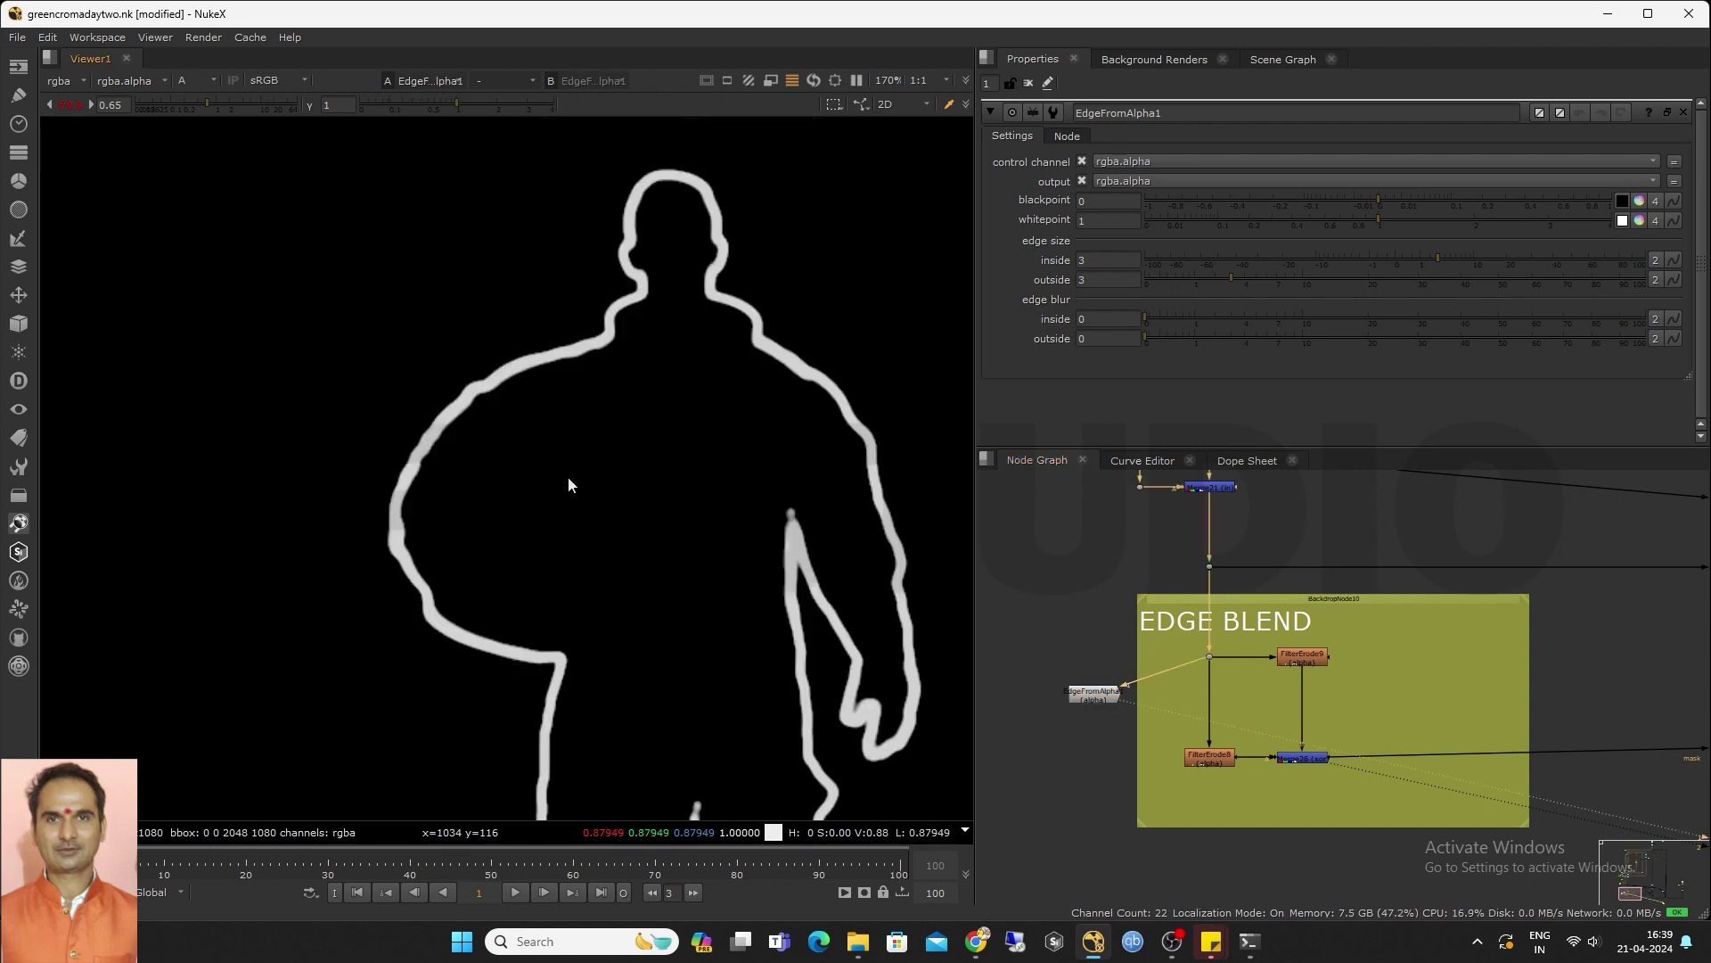
# Open the settings of Grade6, the grade masked by the EDGE BLEND matte
pyautogui.scroll(-3, 1079, 722)
pyautogui.moveTo(1426, 718); pyautogui.dragTo(1349, 700, button='middle')
pyautogui.moveTo(334, 461); pyautogui.dragTo(501, 664)
pyautogui.scroll(3, 1496, 712)
pyautogui.doubleClick(1494, 712)
pyautogui.scroll(-2, 1215, 650)
pyautogui.moveTo(1201, 651); pyautogui.dragTo(1473, 673, button='middle')
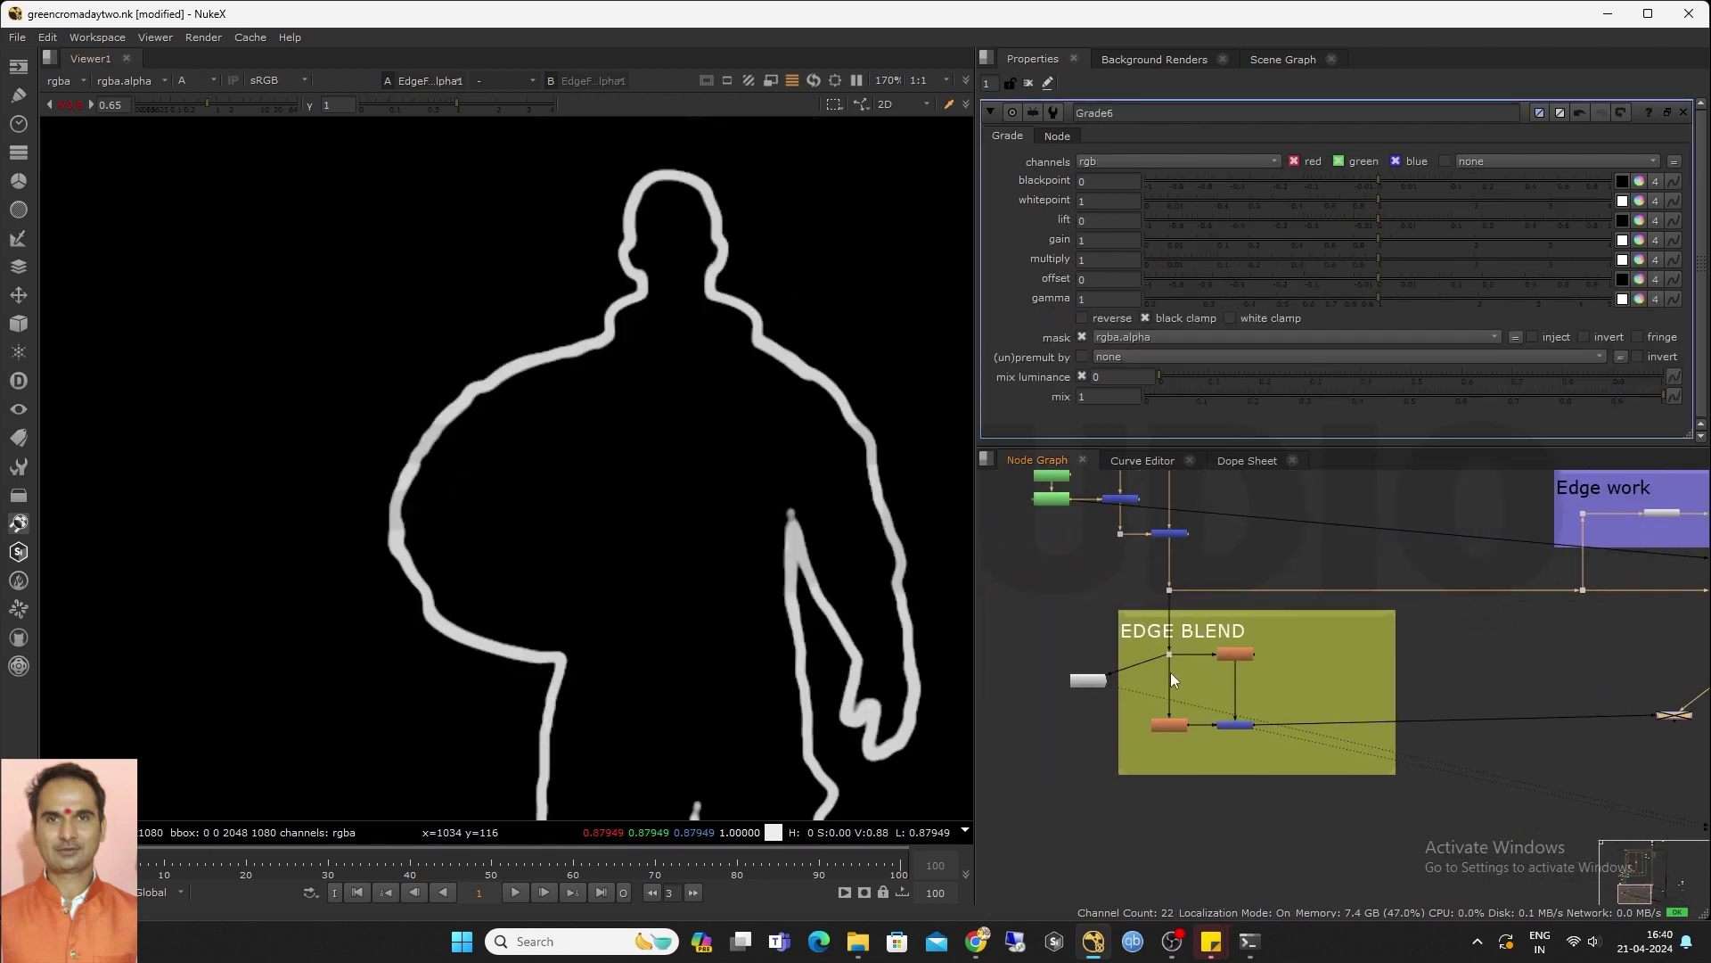
# Delete the EdgeFromAlpha node beside the EDGE BLEND backdrop
pyautogui.click(1092, 678)
pyautogui.press('Delete')
pyautogui.moveTo(1171, 677); pyautogui.dragTo(1060, 686, button='middle')
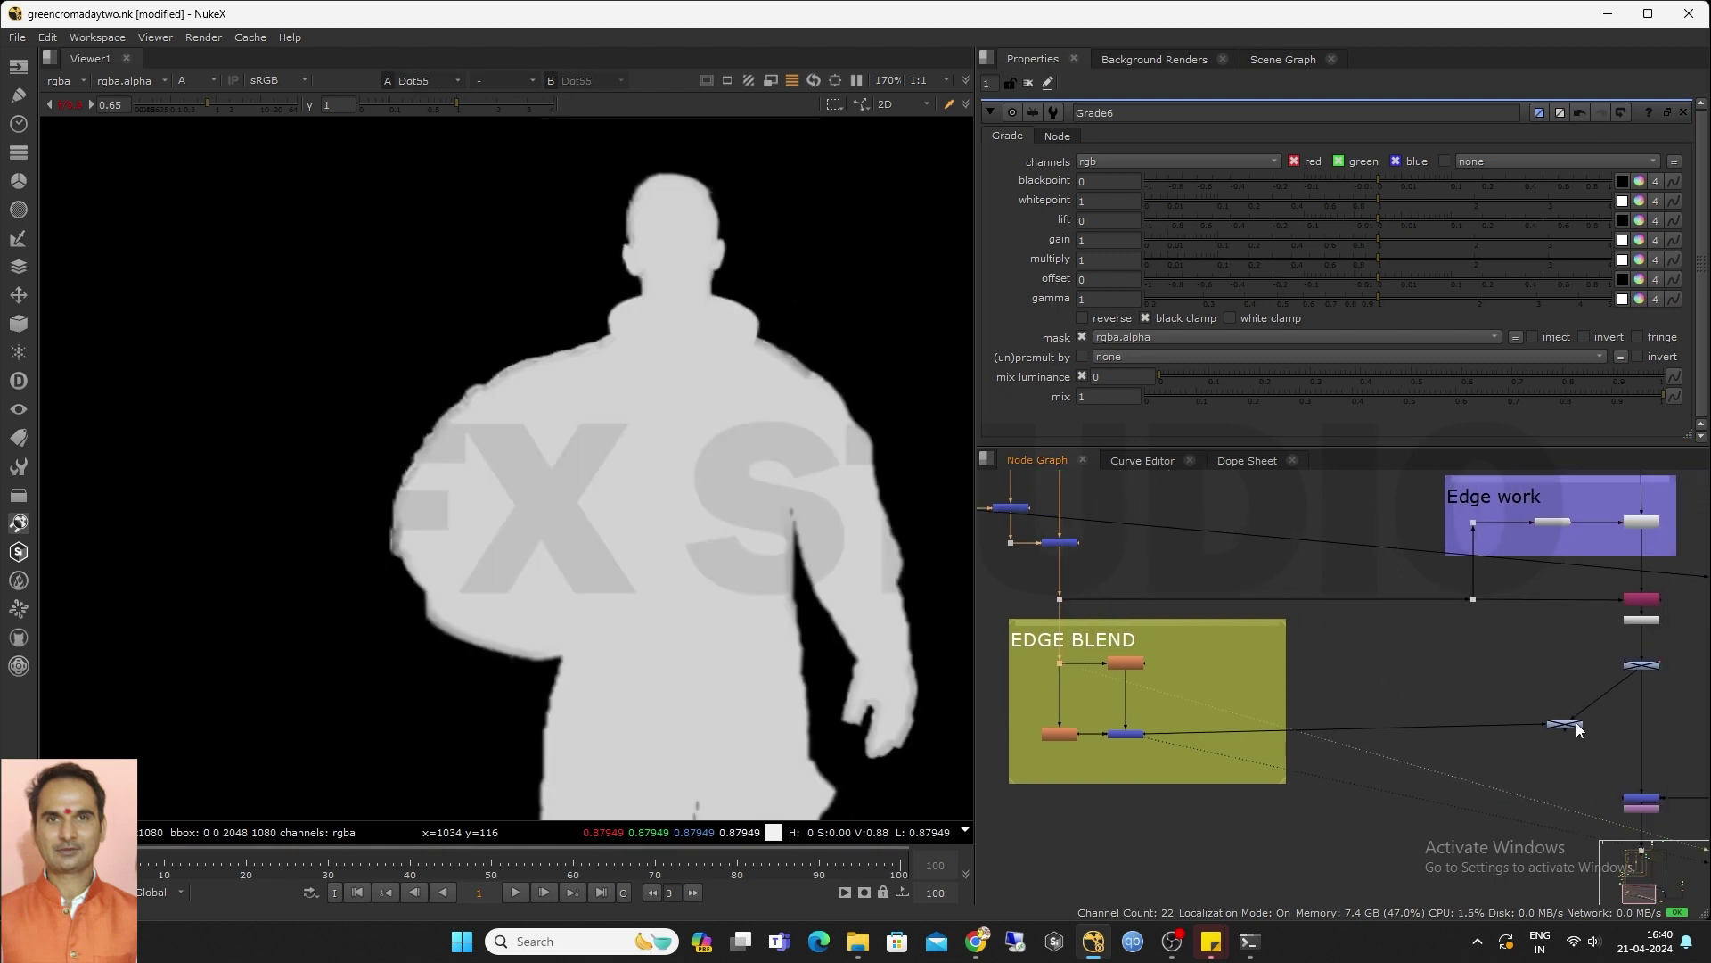
# Move Grade6 closer to the EDGE BLEND backdrop and select it together with the whole EDGE BLEND group
pyautogui.moveTo(1576, 724); pyautogui.dragTo(1487, 747)
pyautogui.moveTo(1334, 708); pyautogui.dragTo(1390, 691, button='middle')
pyautogui.scroll(1, 1051, 606)
pyautogui.moveTo(1011, 593); pyautogui.dragTo(1663, 807)
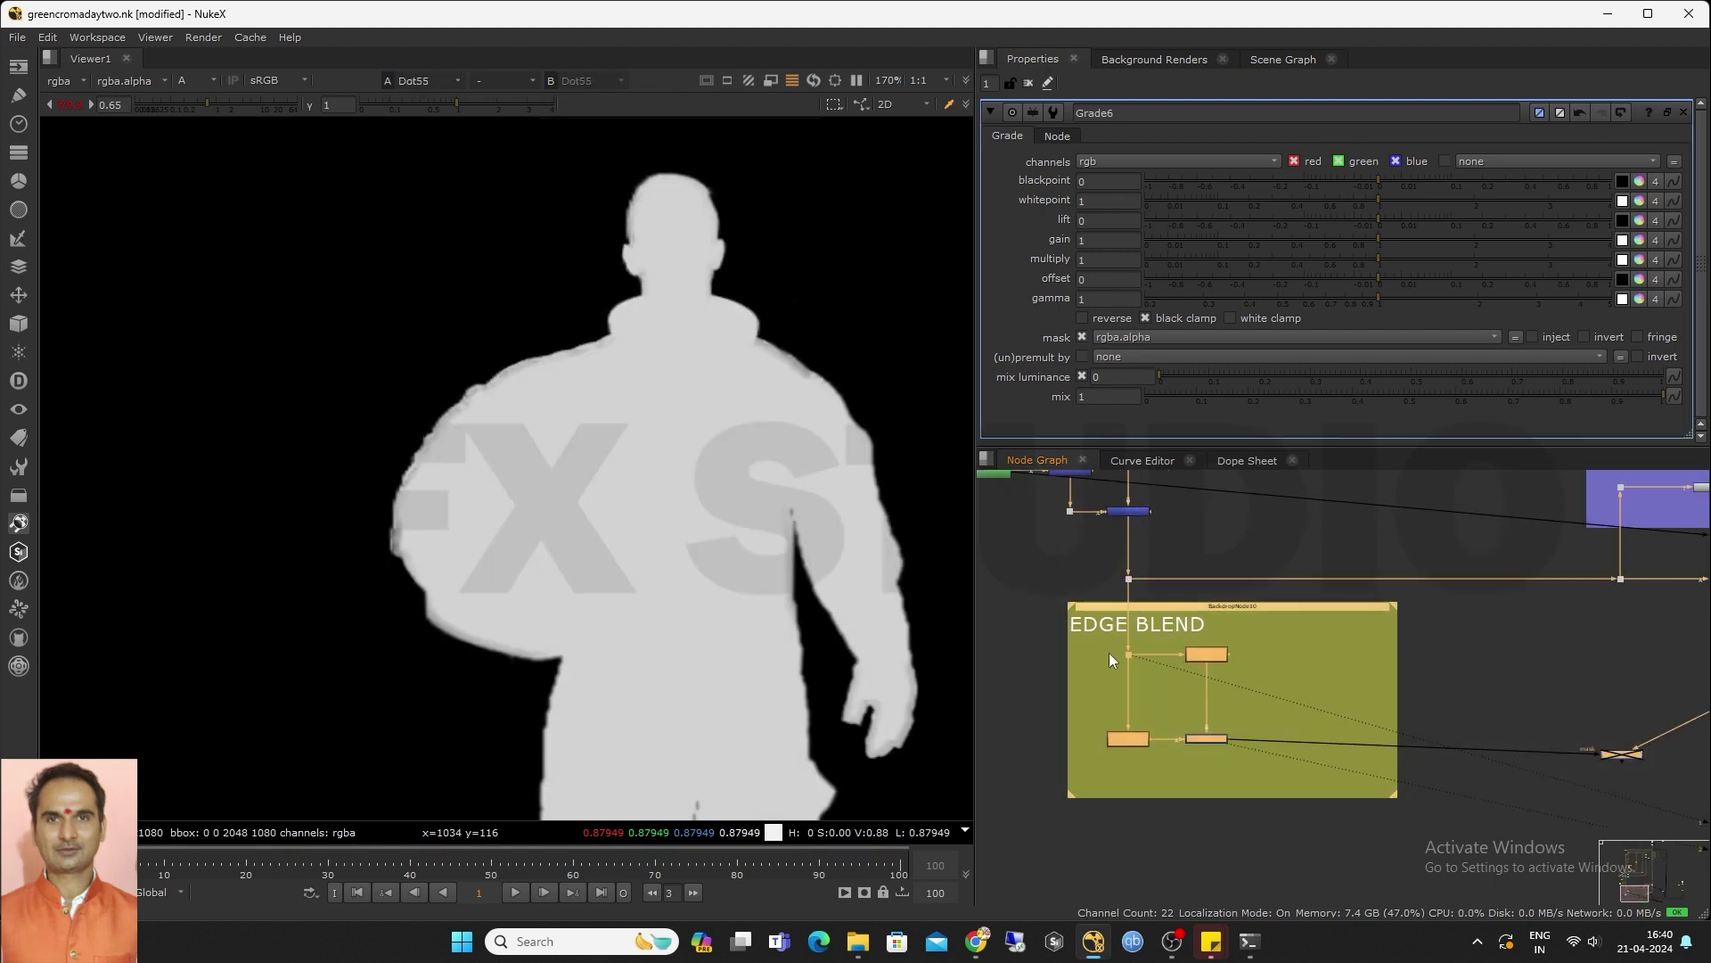
# Review the AlphaEdge and Dilate1 nodes in the Edge work group
pyautogui.scroll(-2, 1244, 647)
pyautogui.moveTo(1582, 538); pyautogui.dragTo(1447, 667, button='middle')
pyautogui.scroll(5, 1448, 666)
pyautogui.moveTo(1231, 639); pyautogui.dragTo(1579, 698)
pyautogui.moveTo(1539, 701); pyautogui.dragTo(1421, 672, button='middle')
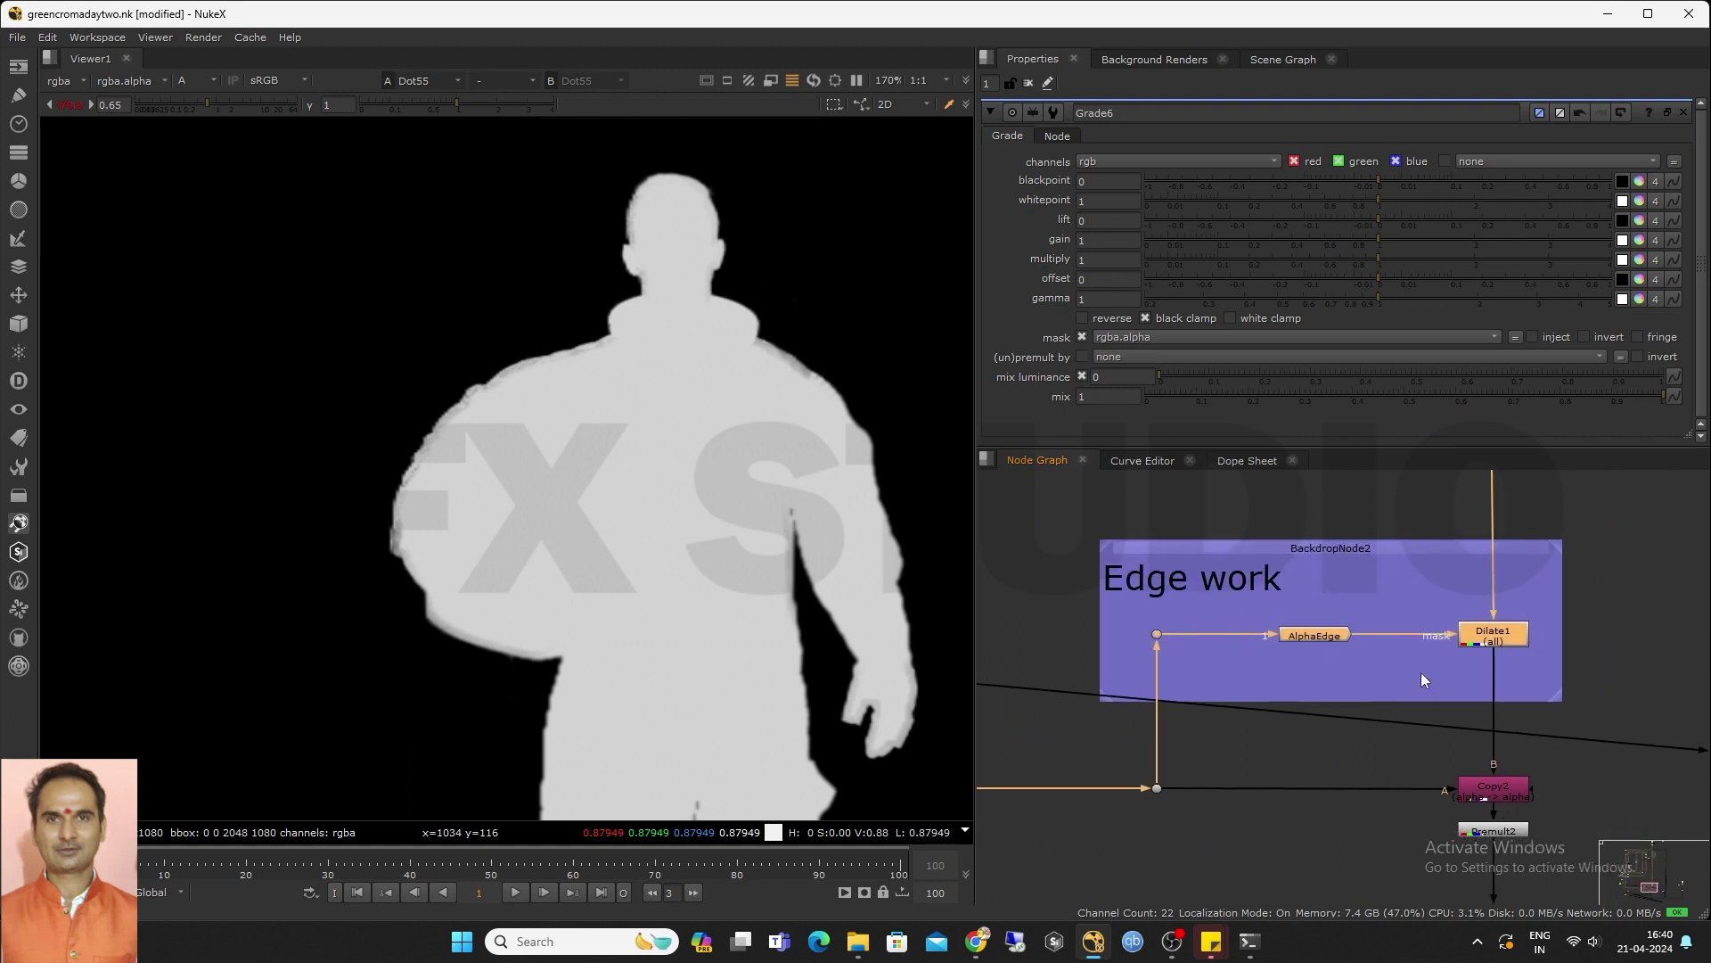
pyautogui.moveTo(1515, 641); pyautogui.dragTo(1515, 631)
pyautogui.moveTo(1044, 726); pyautogui.dragTo(1189, 736, button='middle')
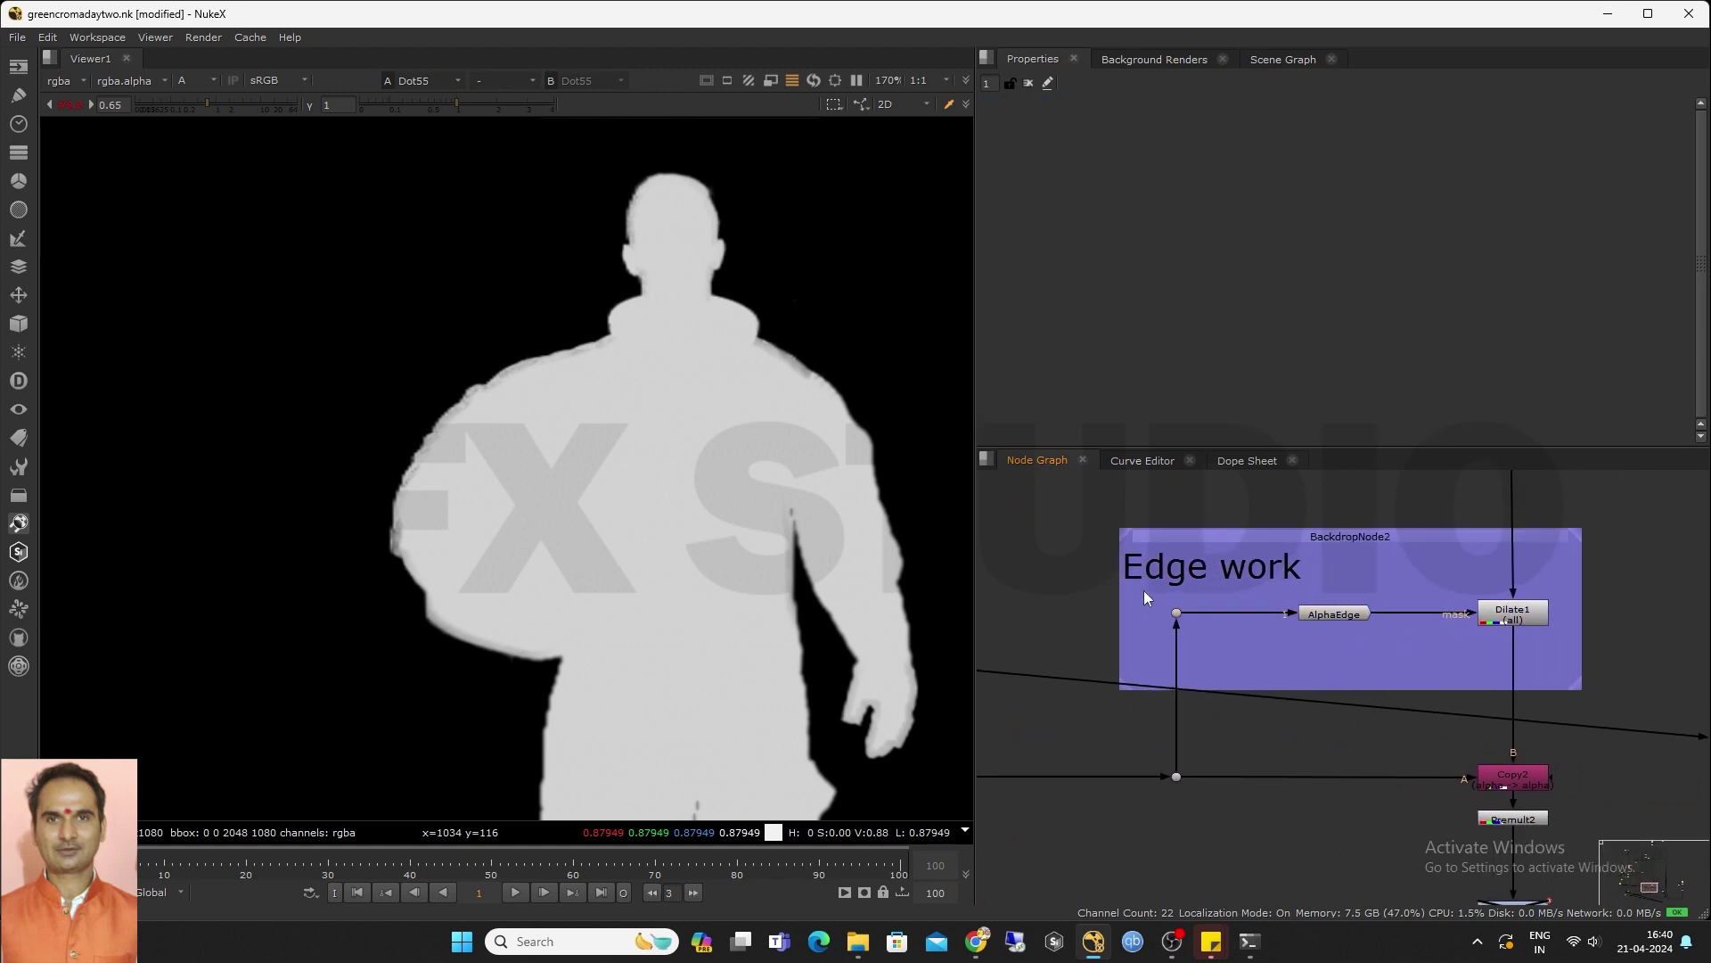
# Add an Erode (filter) node and place it below the Edge work backdrop beside Premult2
pyautogui.scroll(1, 1248, 736)
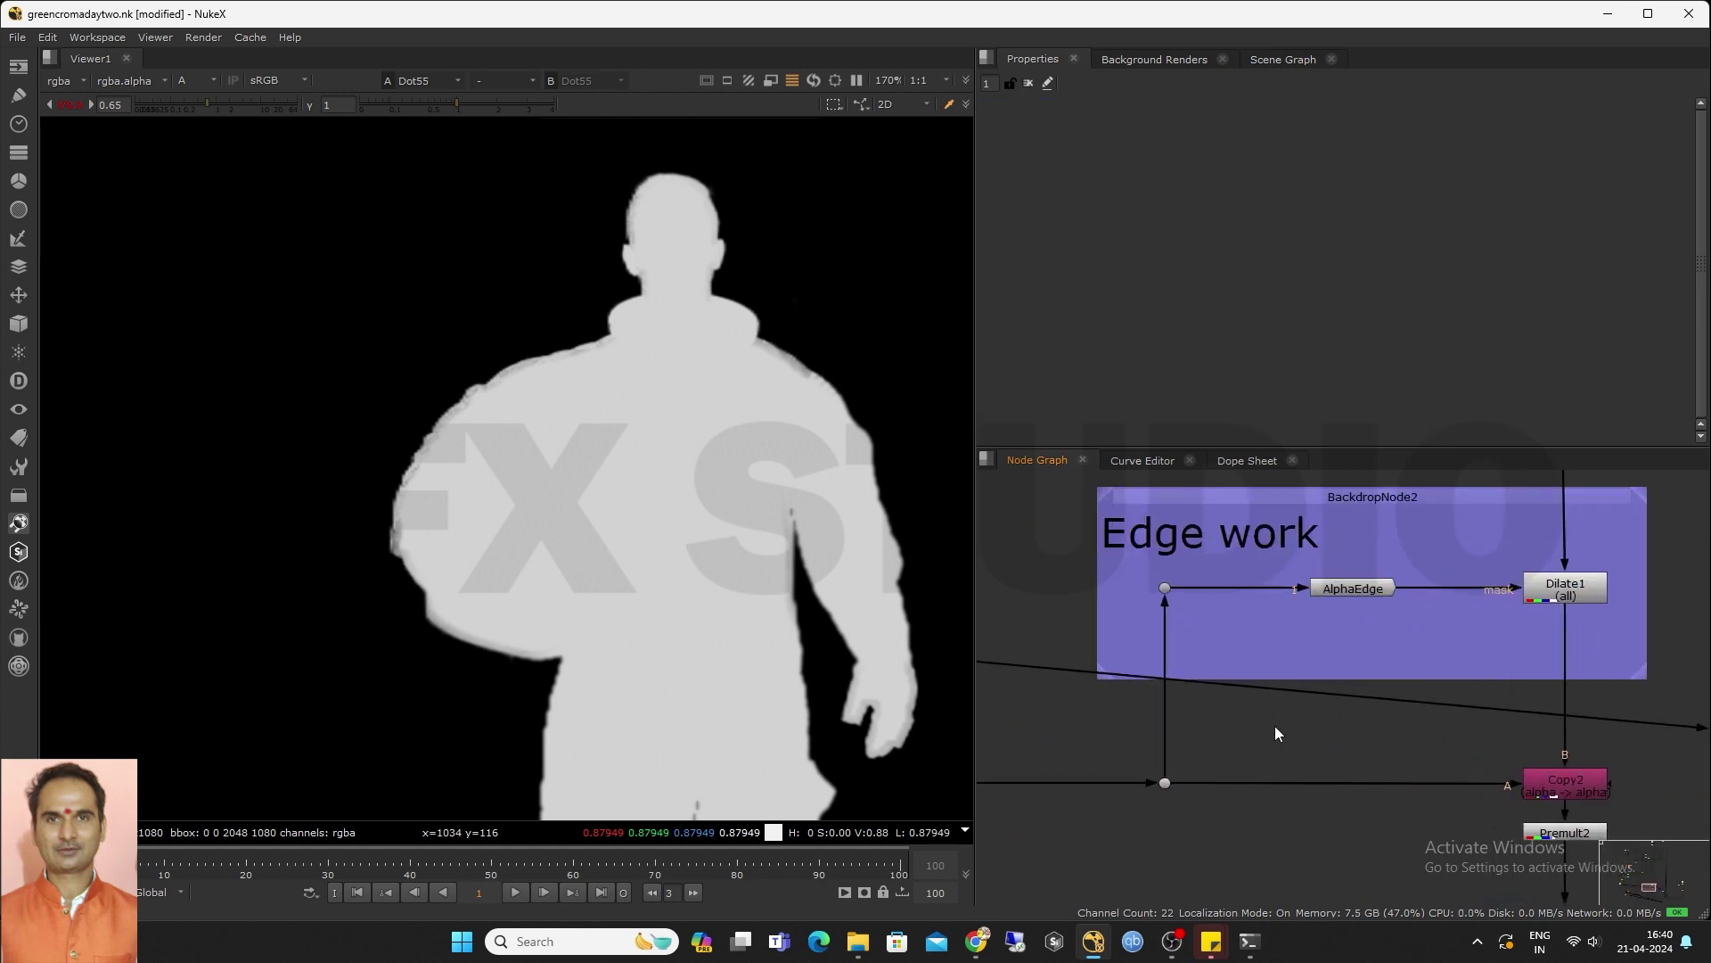
pyautogui.press('Tab')
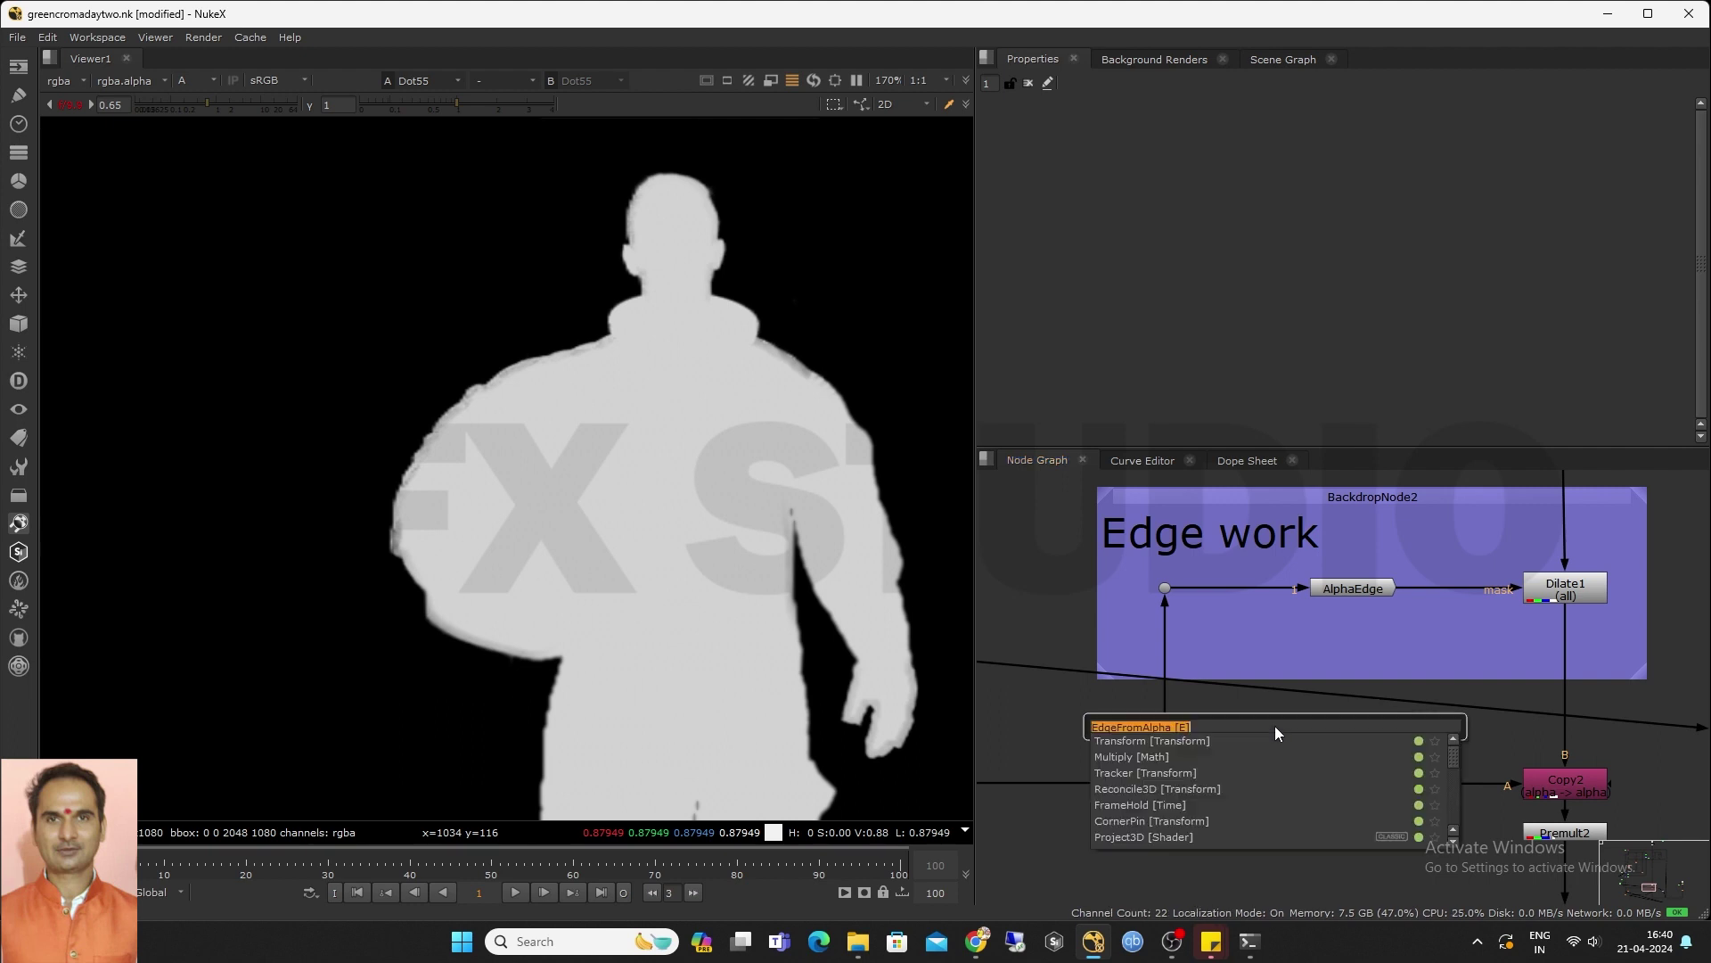
pyautogui.write('ero')
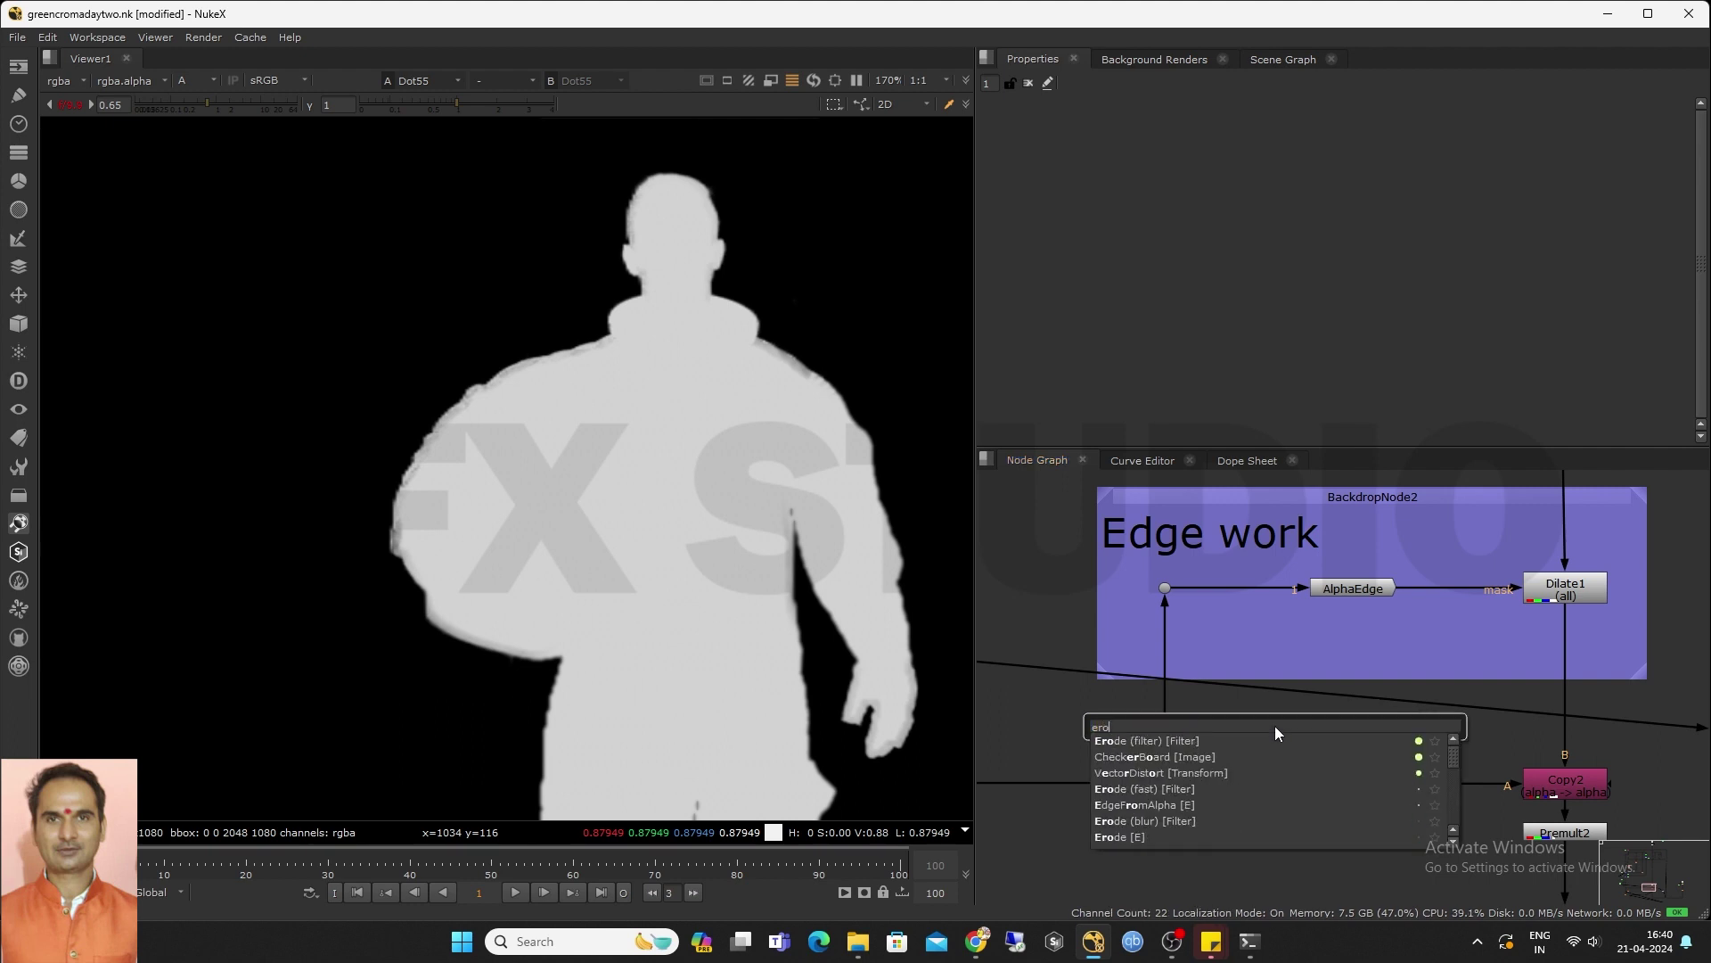
pyautogui.click(1173, 740)
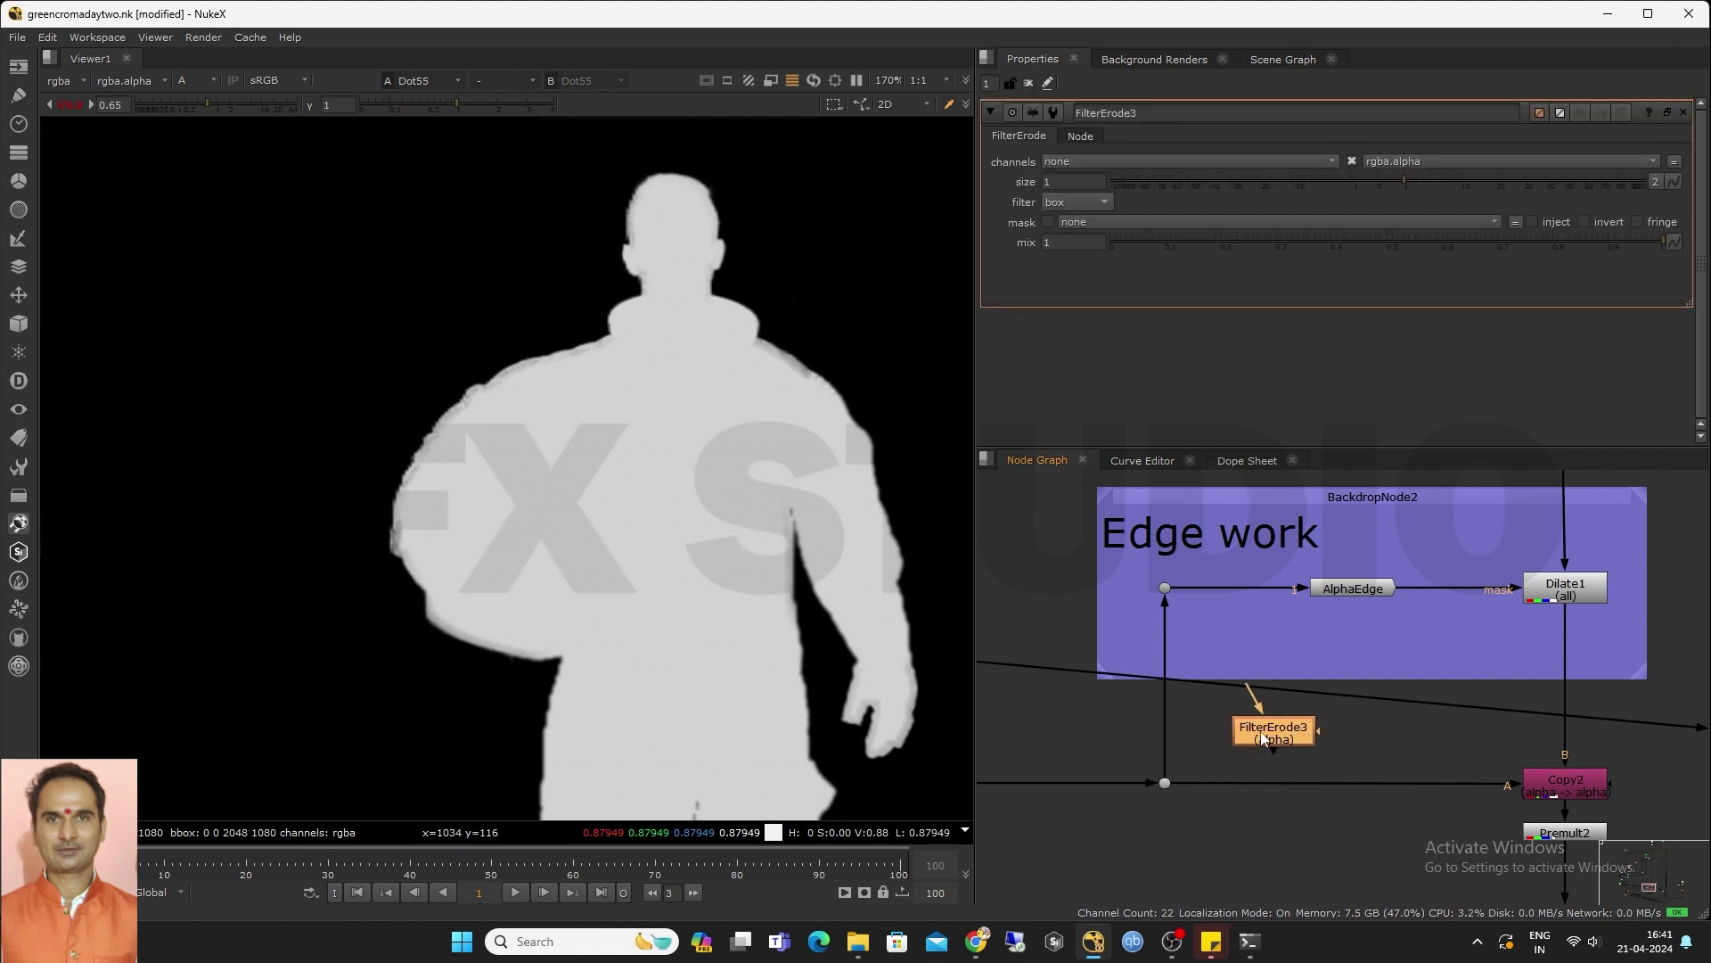
pyautogui.moveTo(1274, 736); pyautogui.dragTo(1226, 756, button='middle')
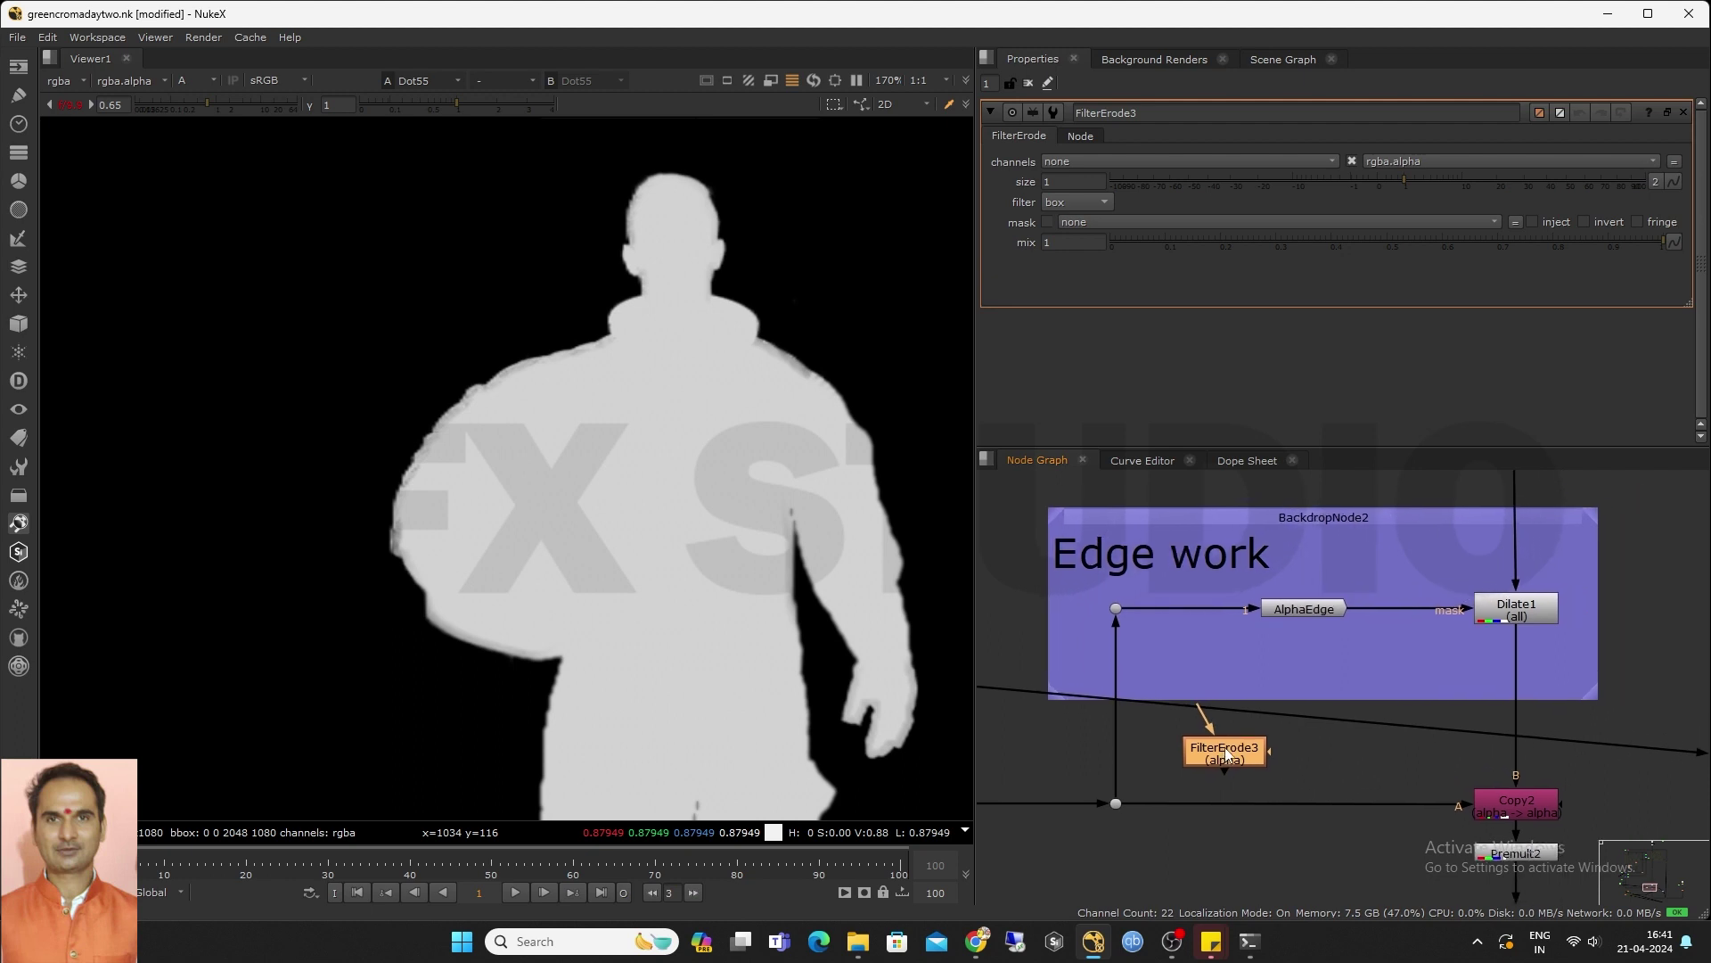
pyautogui.scroll(-3, 1235, 756)
pyautogui.moveTo(1245, 673); pyautogui.dragTo(1258, 768)
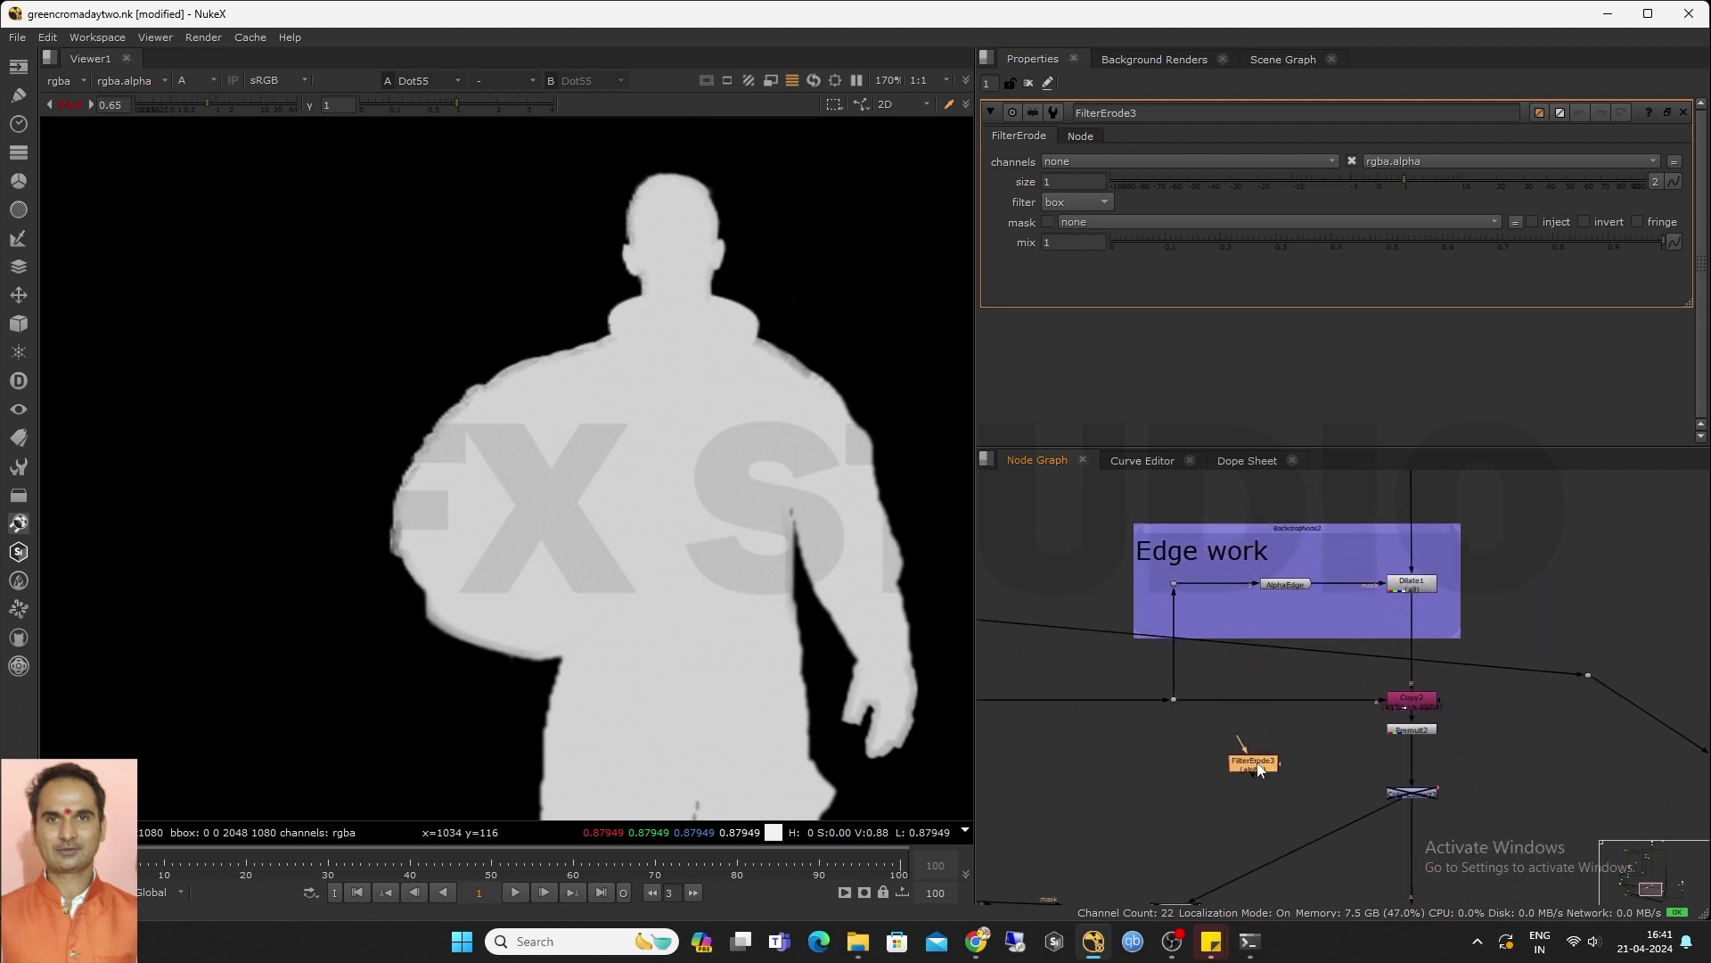
# View Premult2 in full colour and inspect the astronaut's sleeve edge around the helmet up close
pyautogui.click(1412, 730)
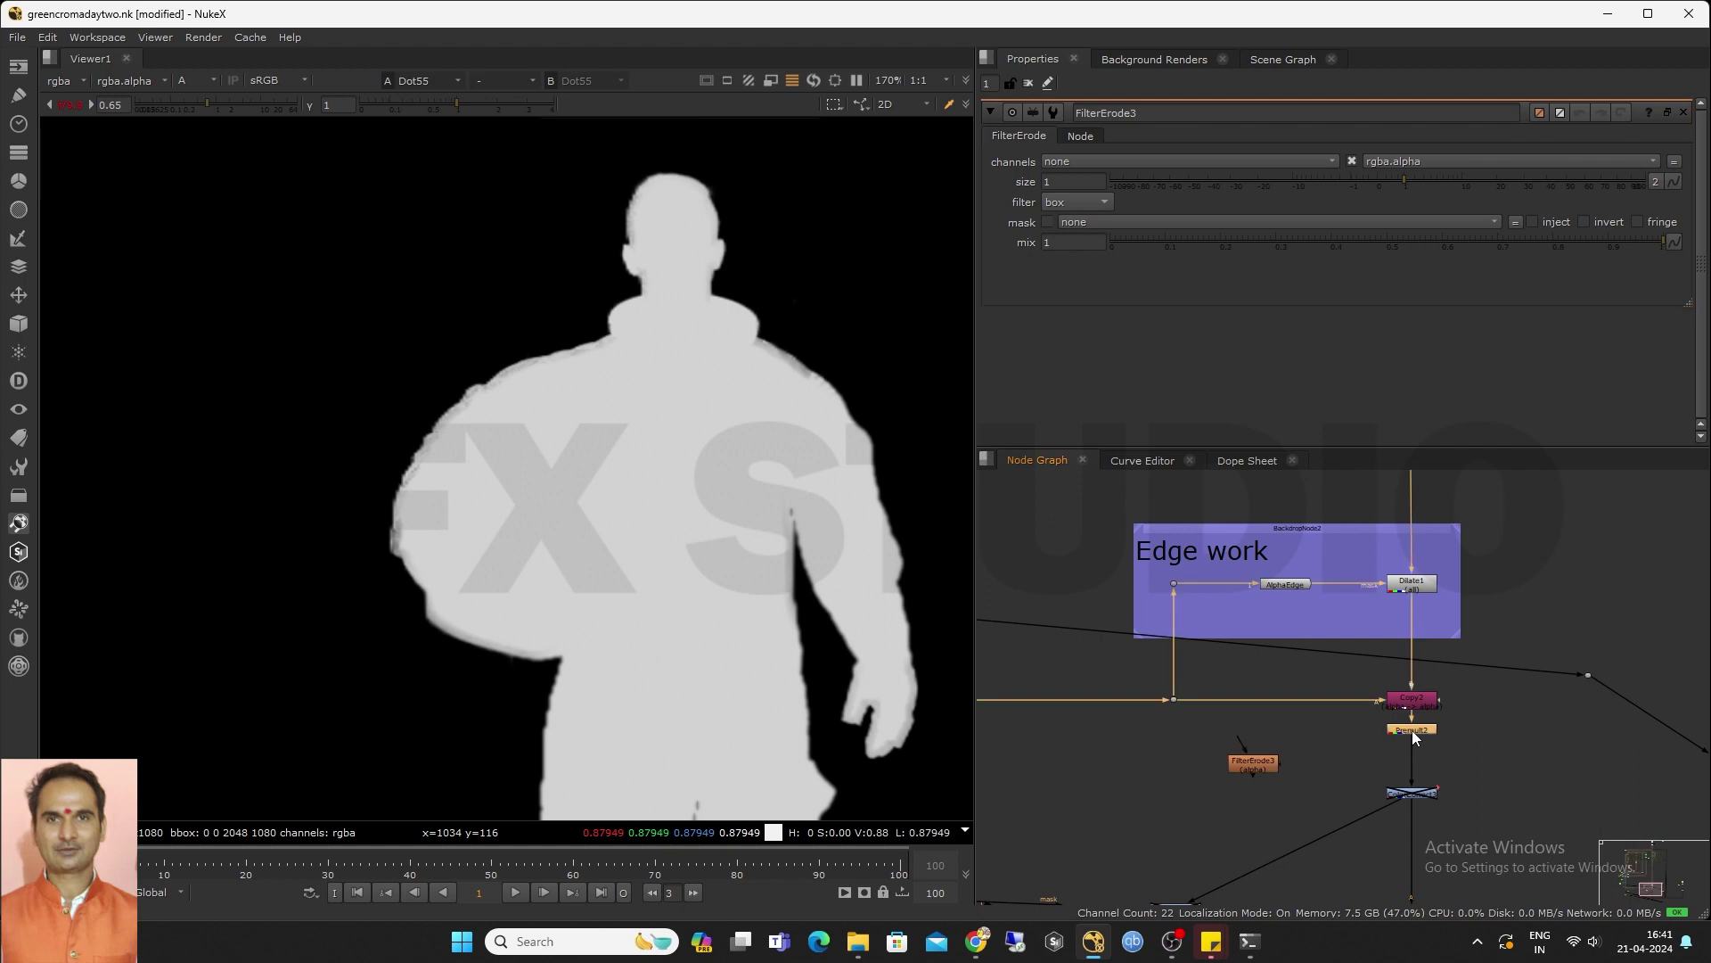
pyautogui.press('1')
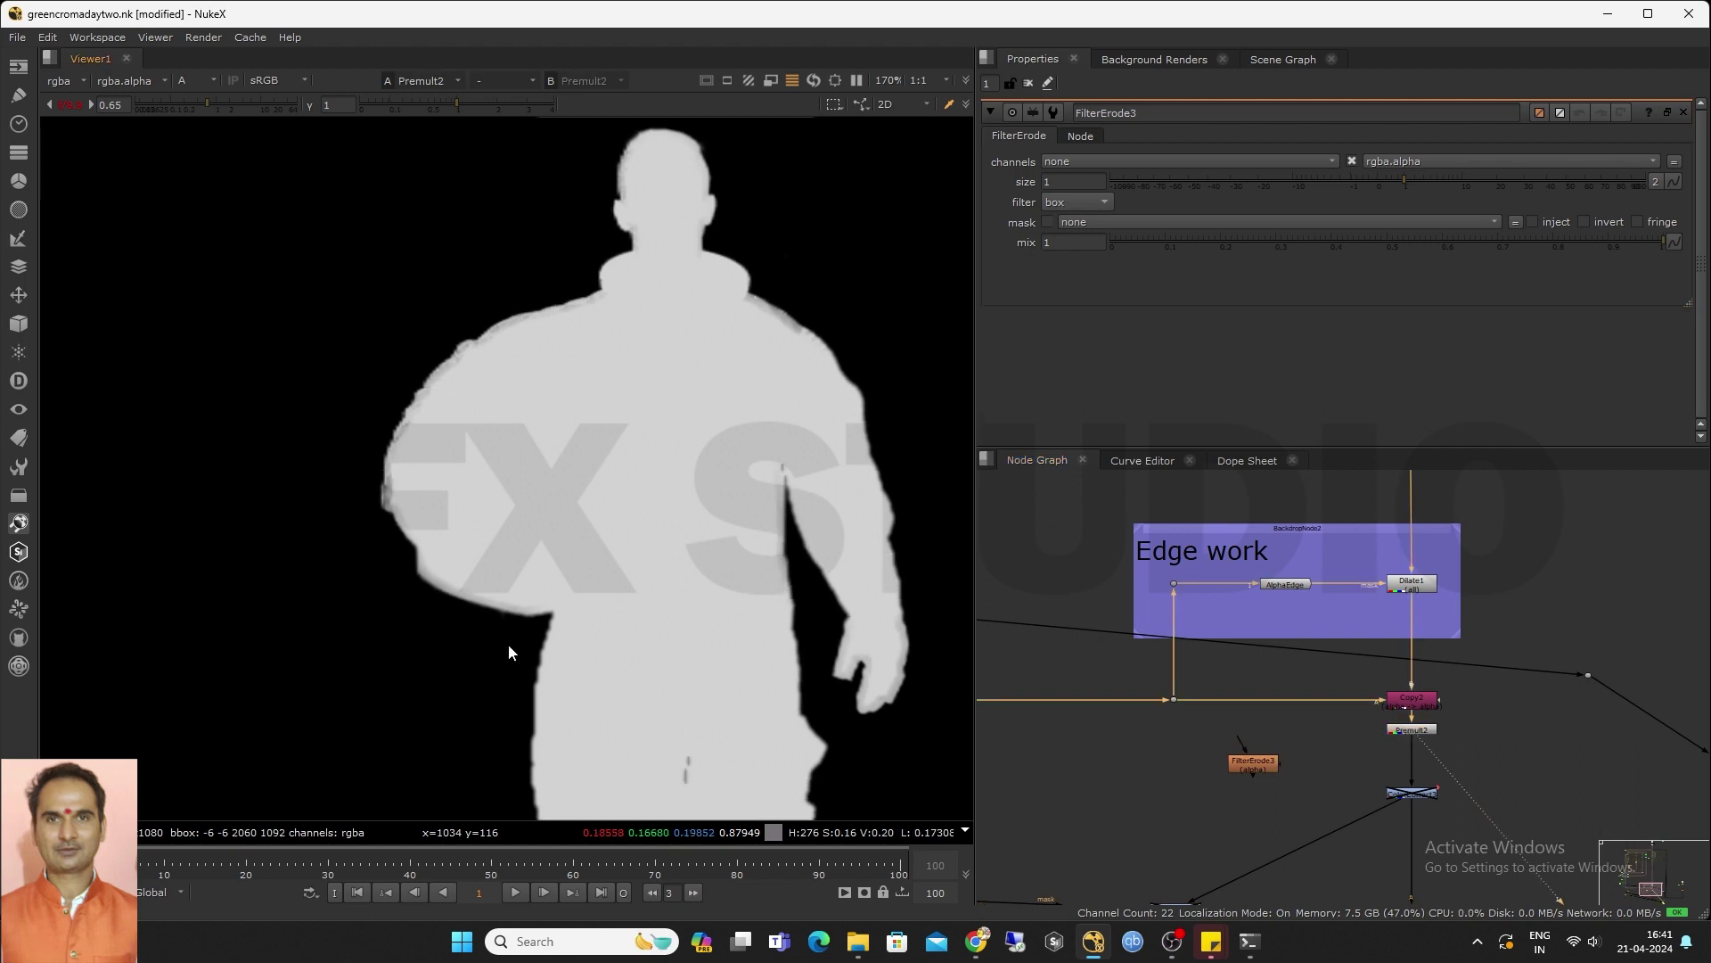
pyautogui.press('a')
pyautogui.scroll(5, 436, 523)
pyautogui.scroll(3, 370, 412)
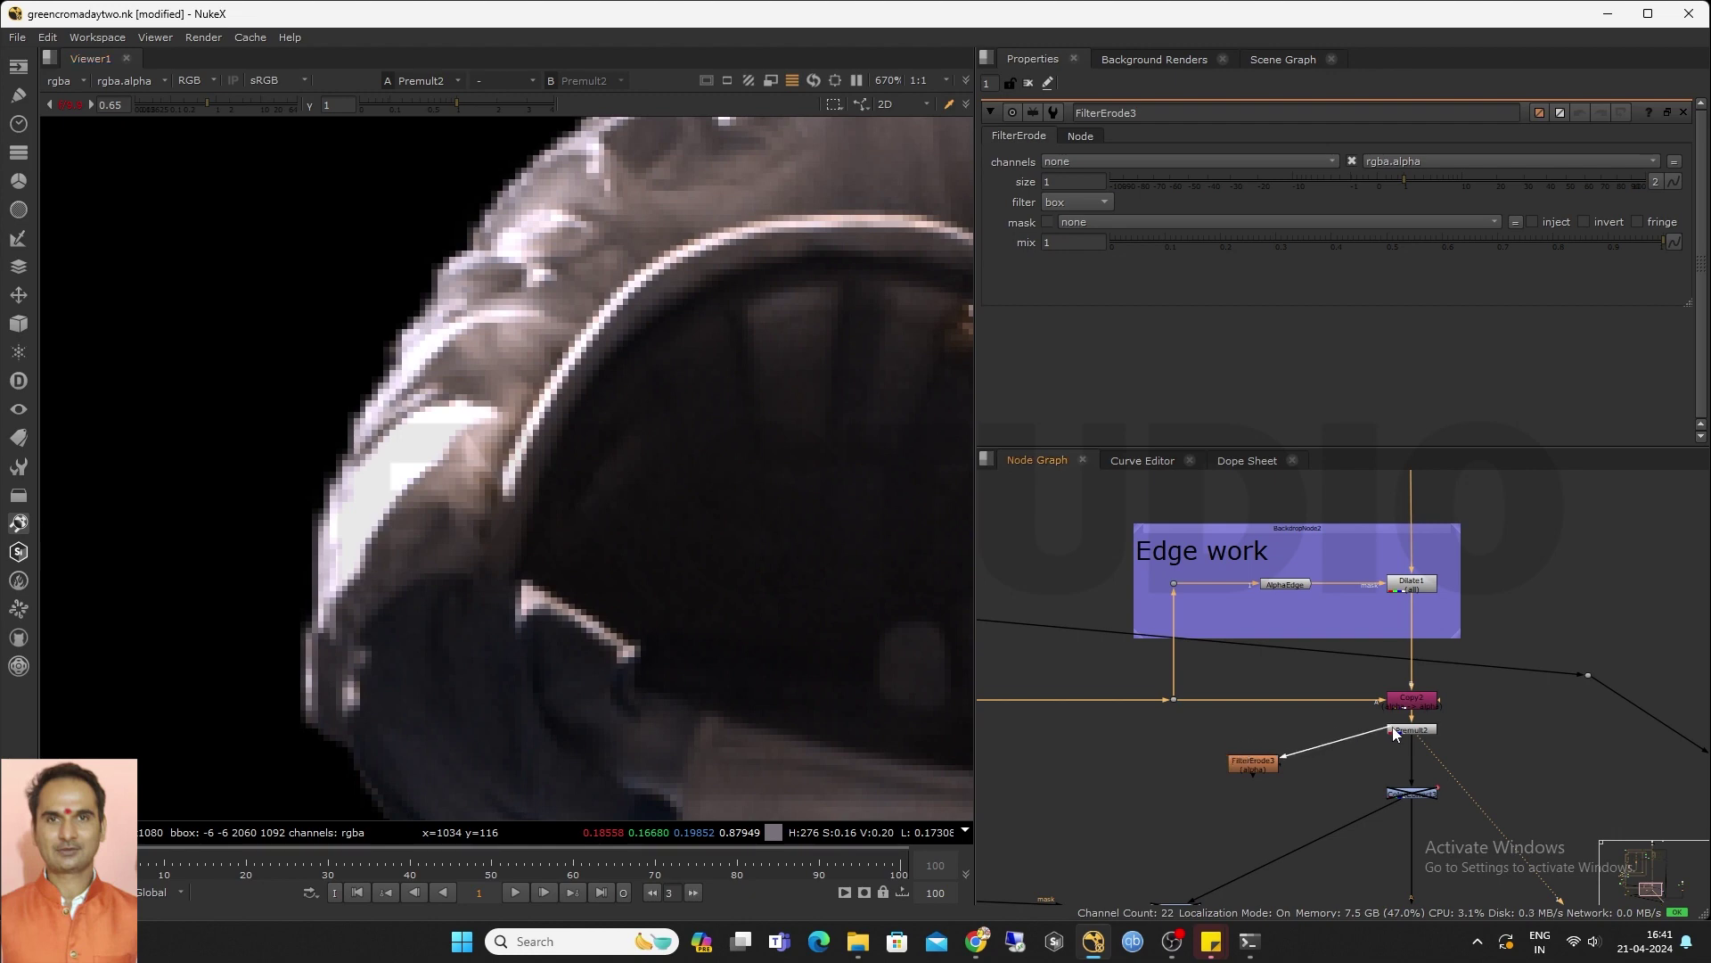
# Connect the new FilterErode's input to Premult2 and place it beside Premult2
pyautogui.moveTo(1392, 726); pyautogui.dragTo(1398, 725)
pyautogui.moveTo(1321, 765); pyautogui.dragTo(1308, 729, button='middle')
pyautogui.moveTo(1239, 726); pyautogui.dragTo(1242, 712)
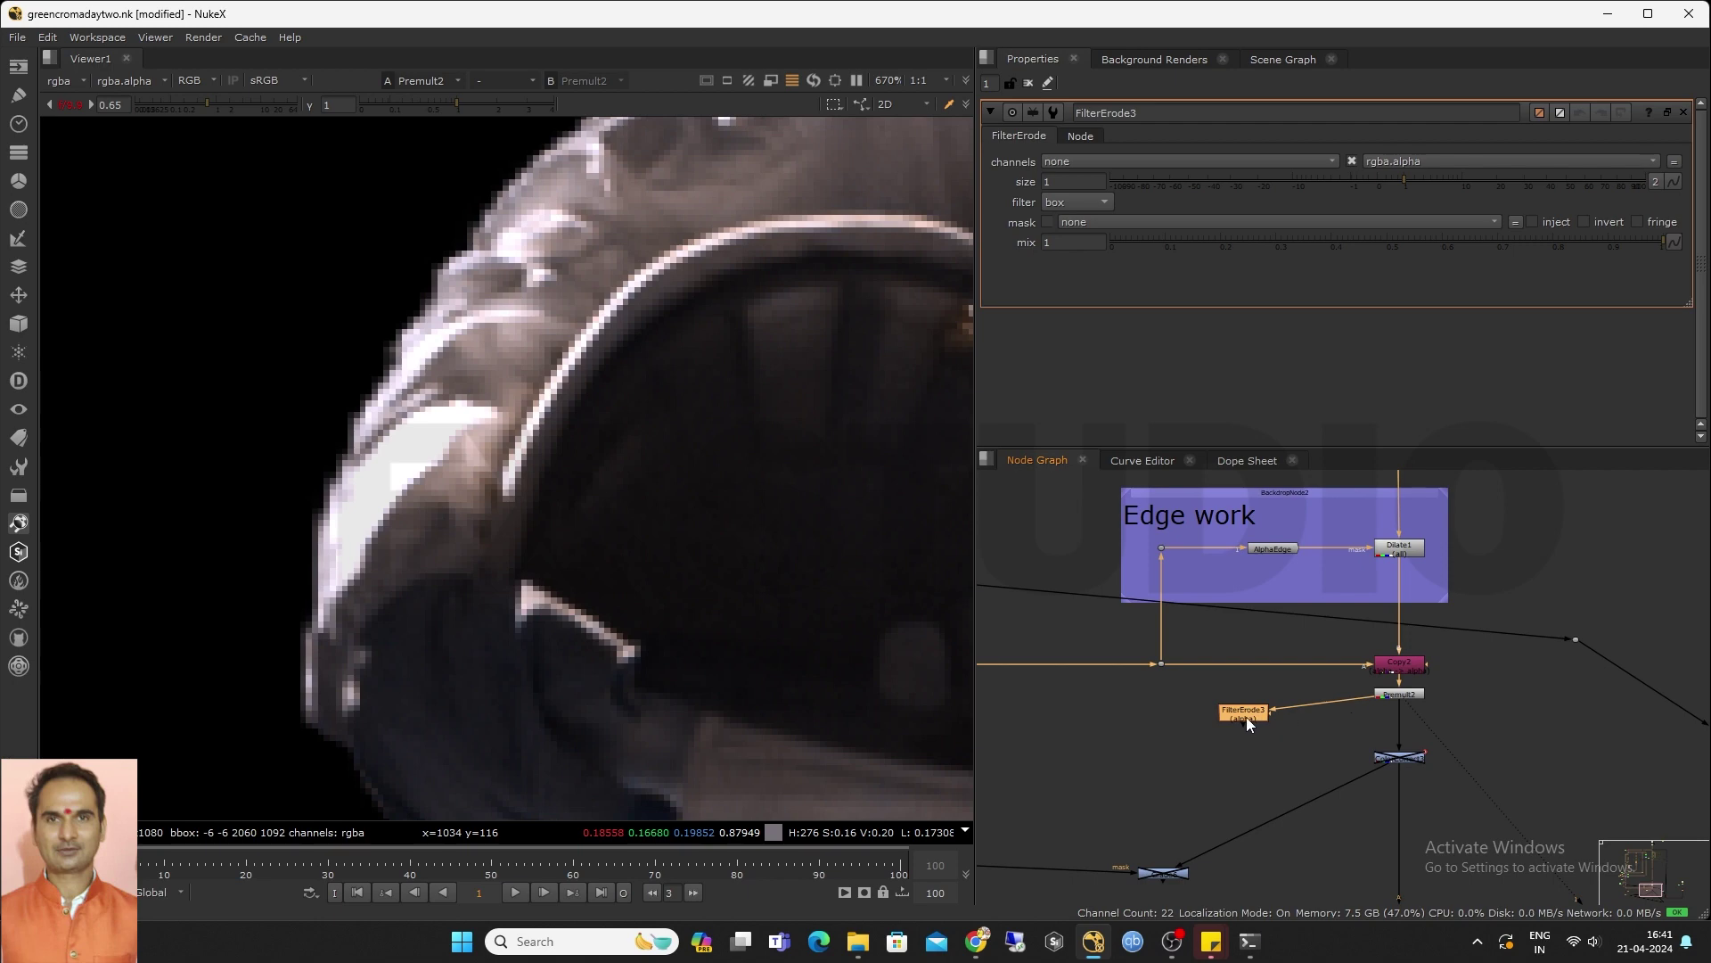
# View FilterErode3 and set its size to 4 and its channels to all
pyautogui.press('1')
pyautogui.moveTo(1403, 182)
pyautogui.mouseDown()
pyautogui.moveTo(1371, 180)
pyautogui.moveTo(1431, 185)
pyautogui.mouseUp()
pyautogui.click(1169, 162)
pyautogui.click(1161, 181)
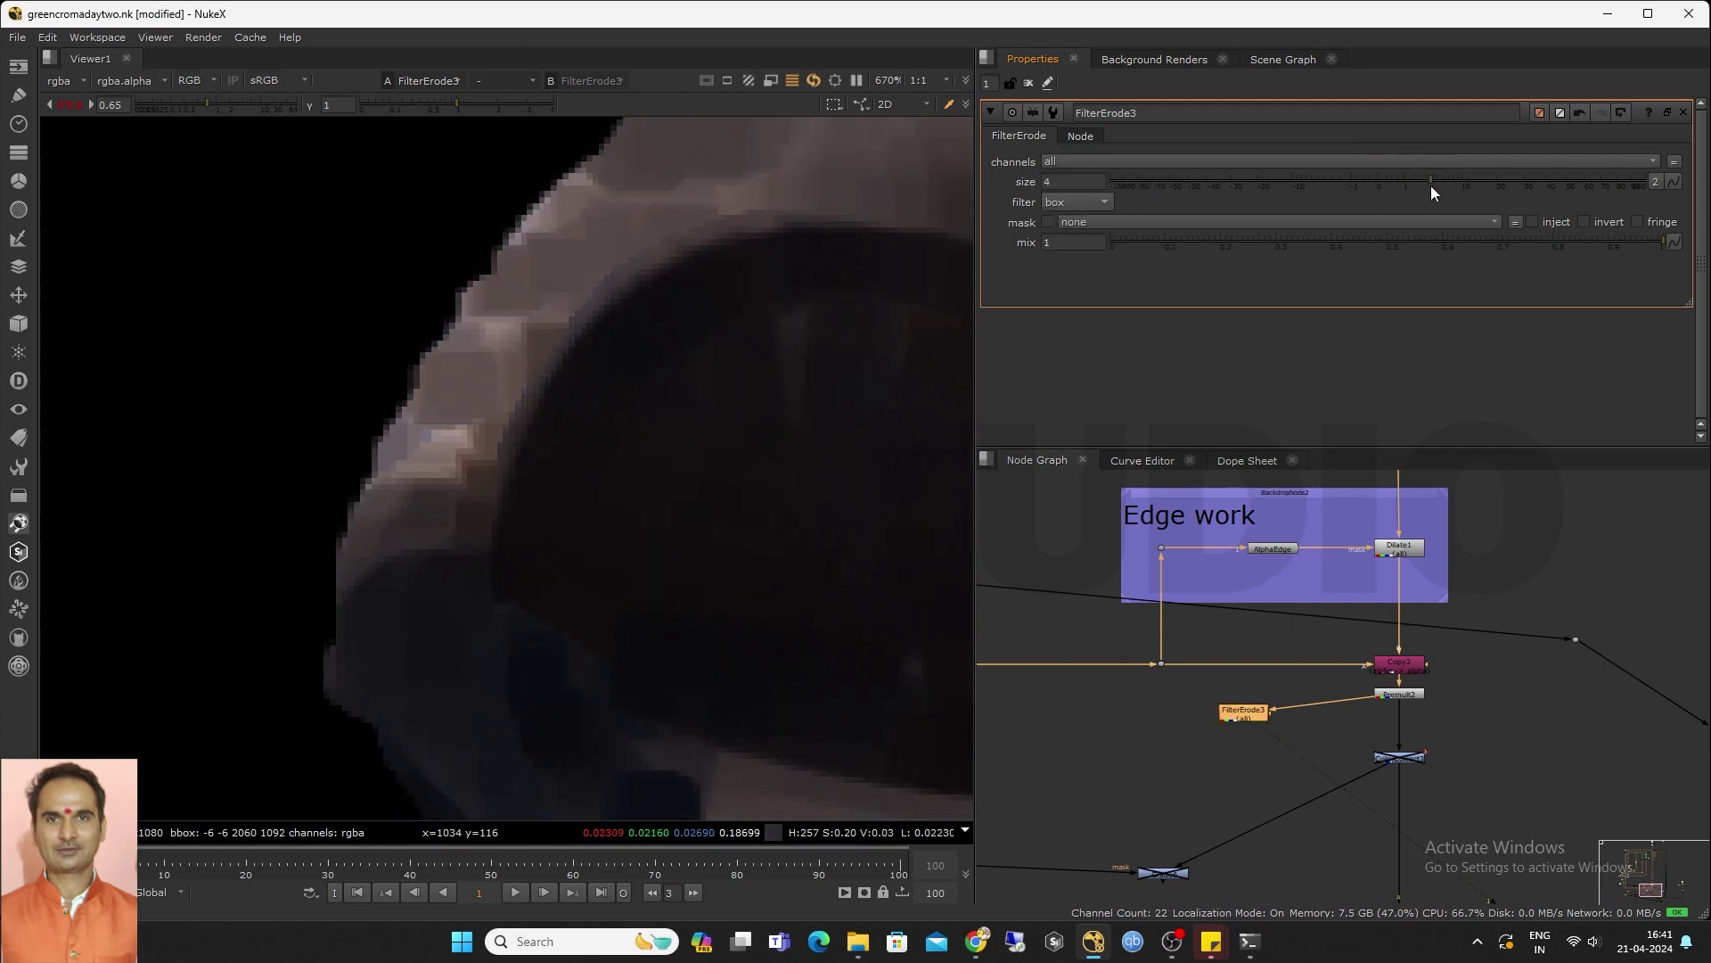
# Duplicate FilterErode3 directly beneath itself and set the copy's size to -9.5
pyautogui.moveTo(1250, 718); pyautogui.dragTo(1220, 718)
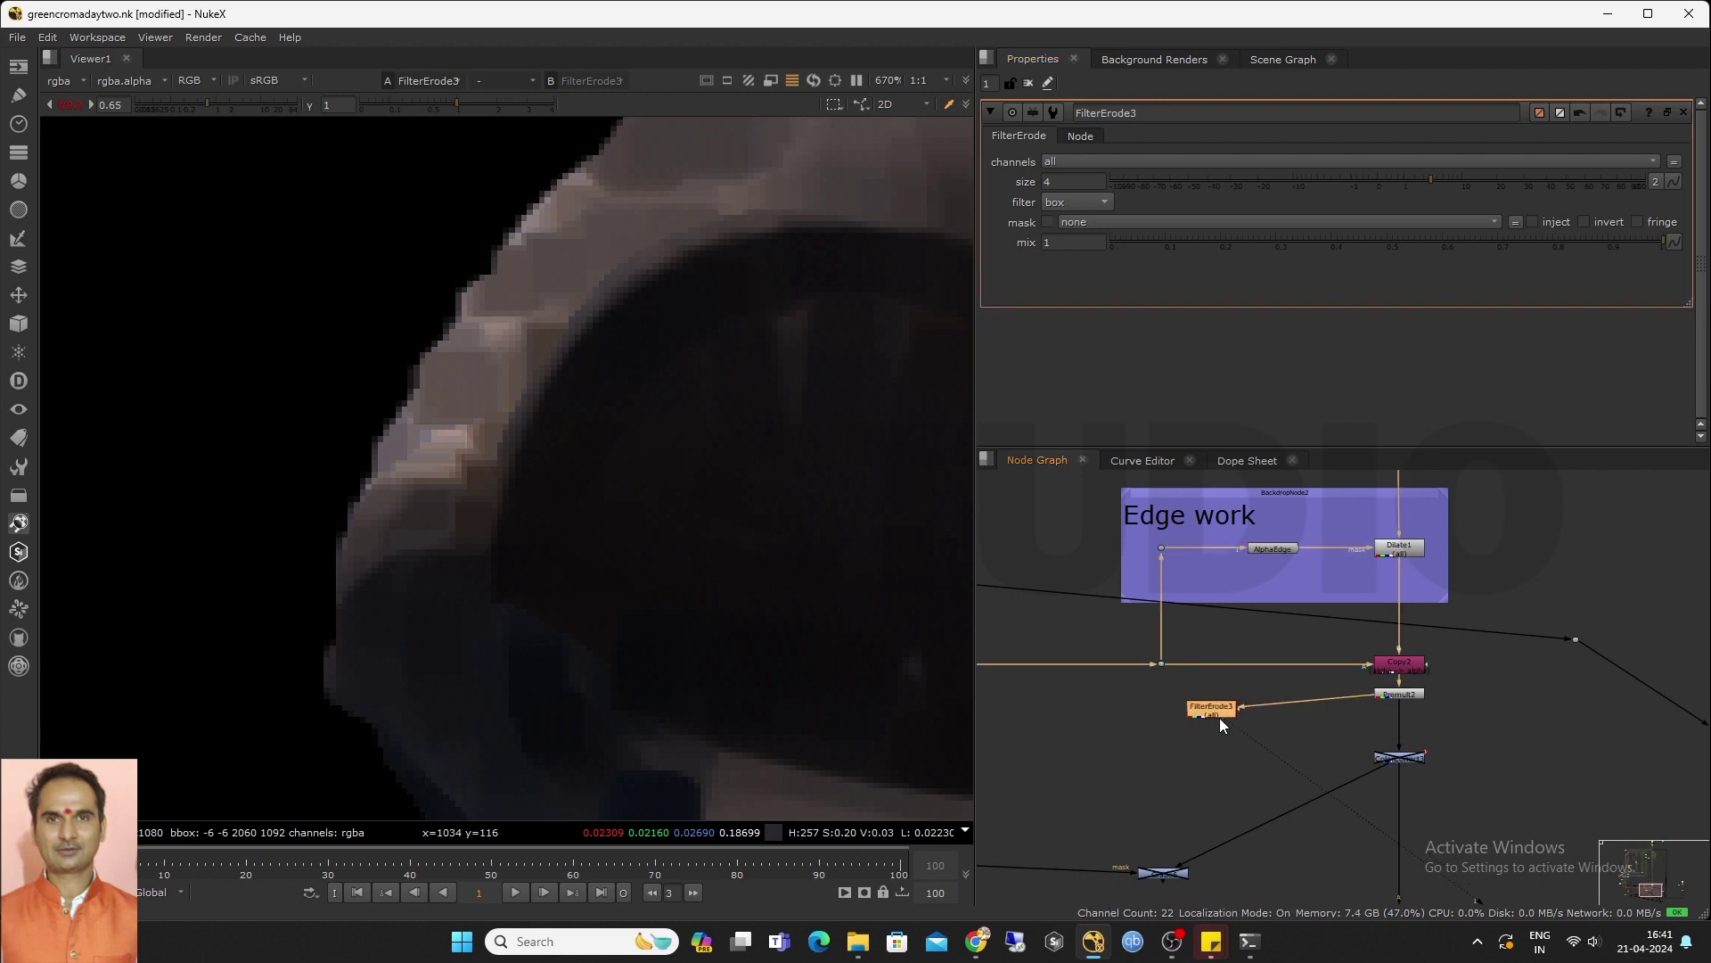
pyautogui.hotkey('ctrl', 'c')
pyautogui.hotkey('ctrl', 'v')
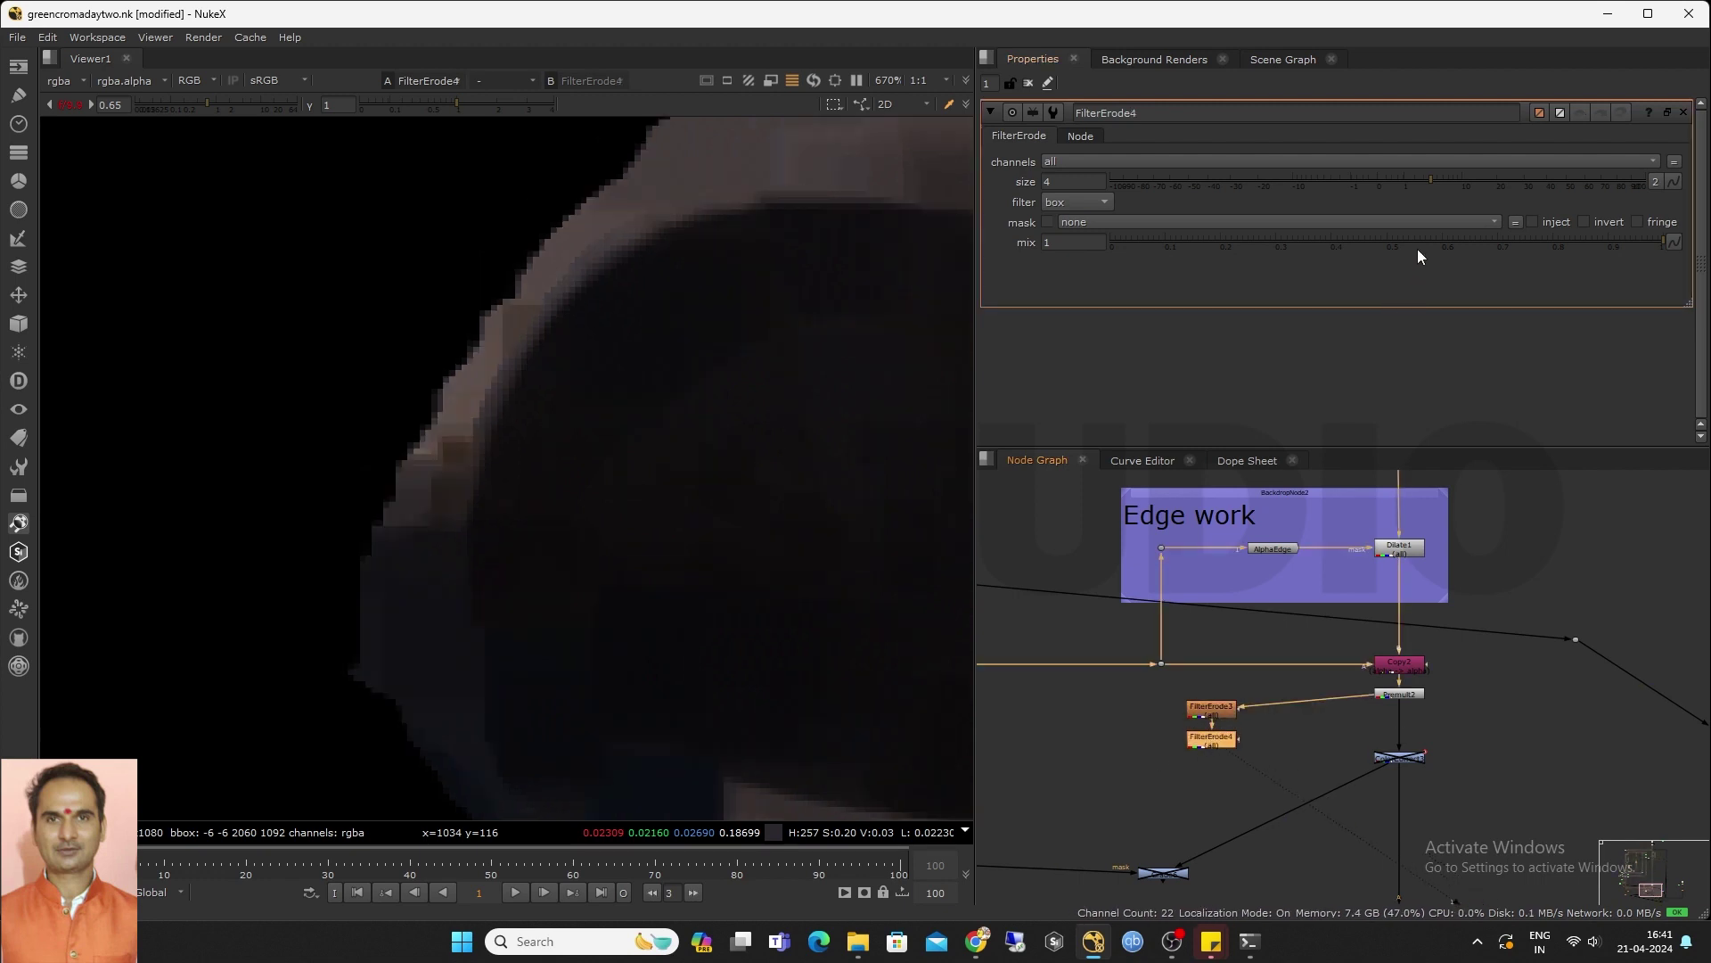
pyautogui.moveTo(1431, 181); pyautogui.dragTo(1296, 198)
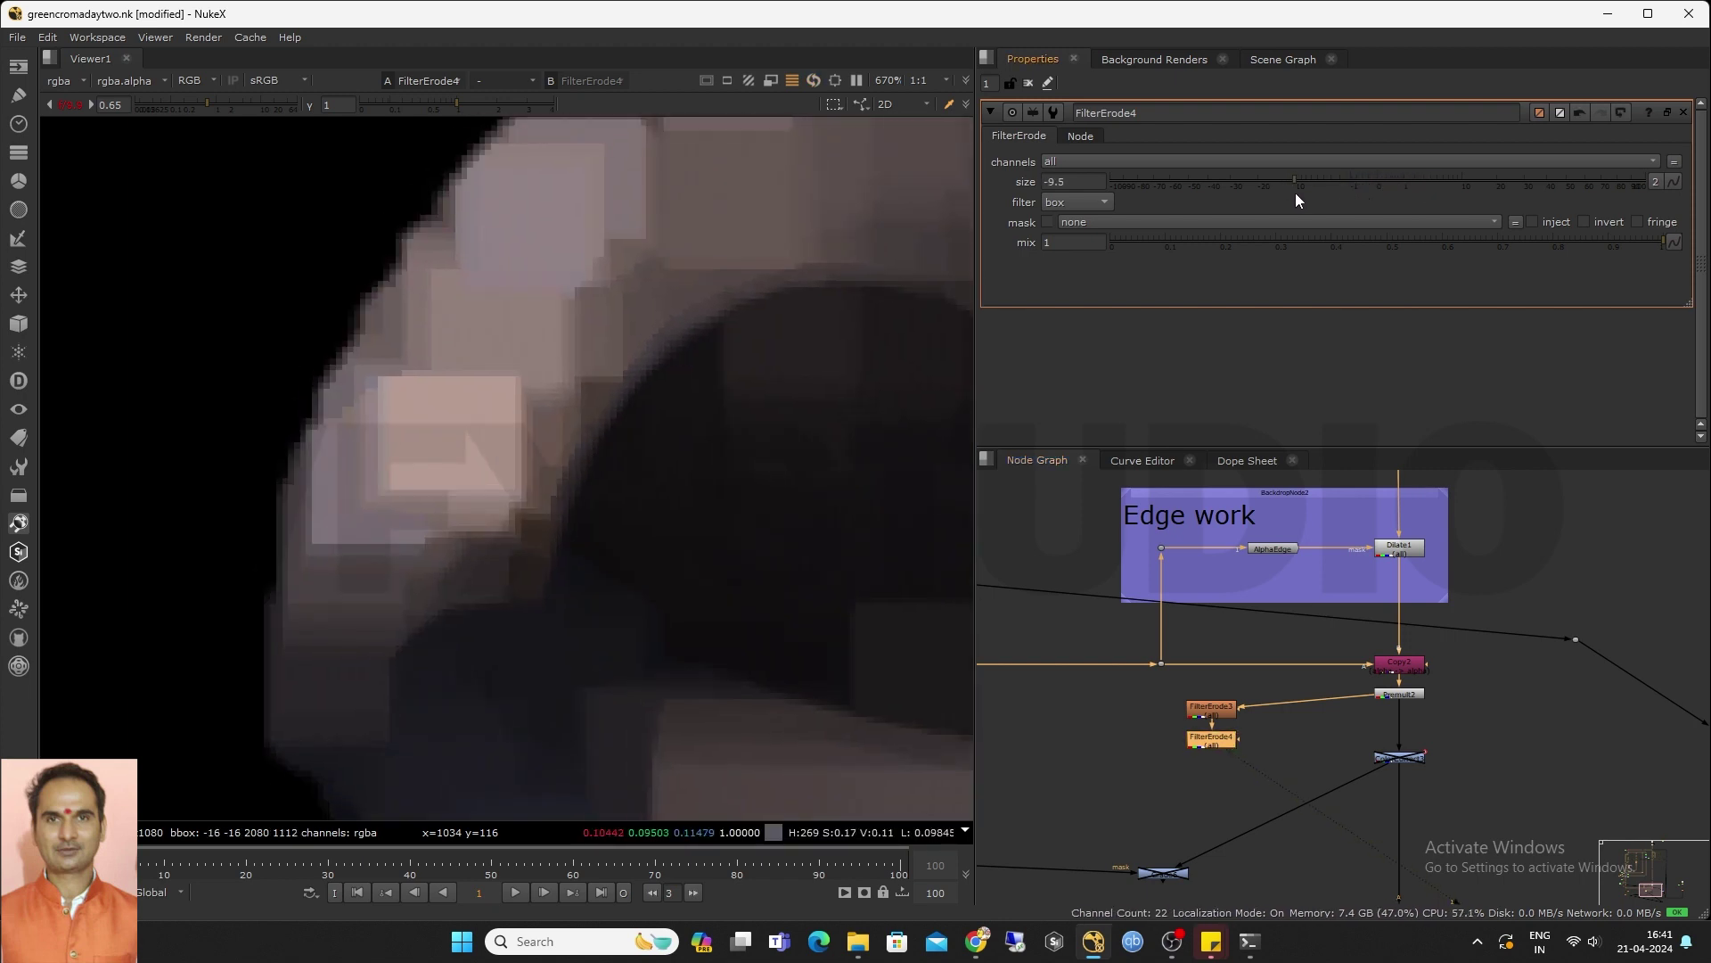
# Tighten the spacing of the two erodes and add a Blur of size 10.6 after the second one
pyautogui.moveTo(1230, 747); pyautogui.dragTo(1227, 745)
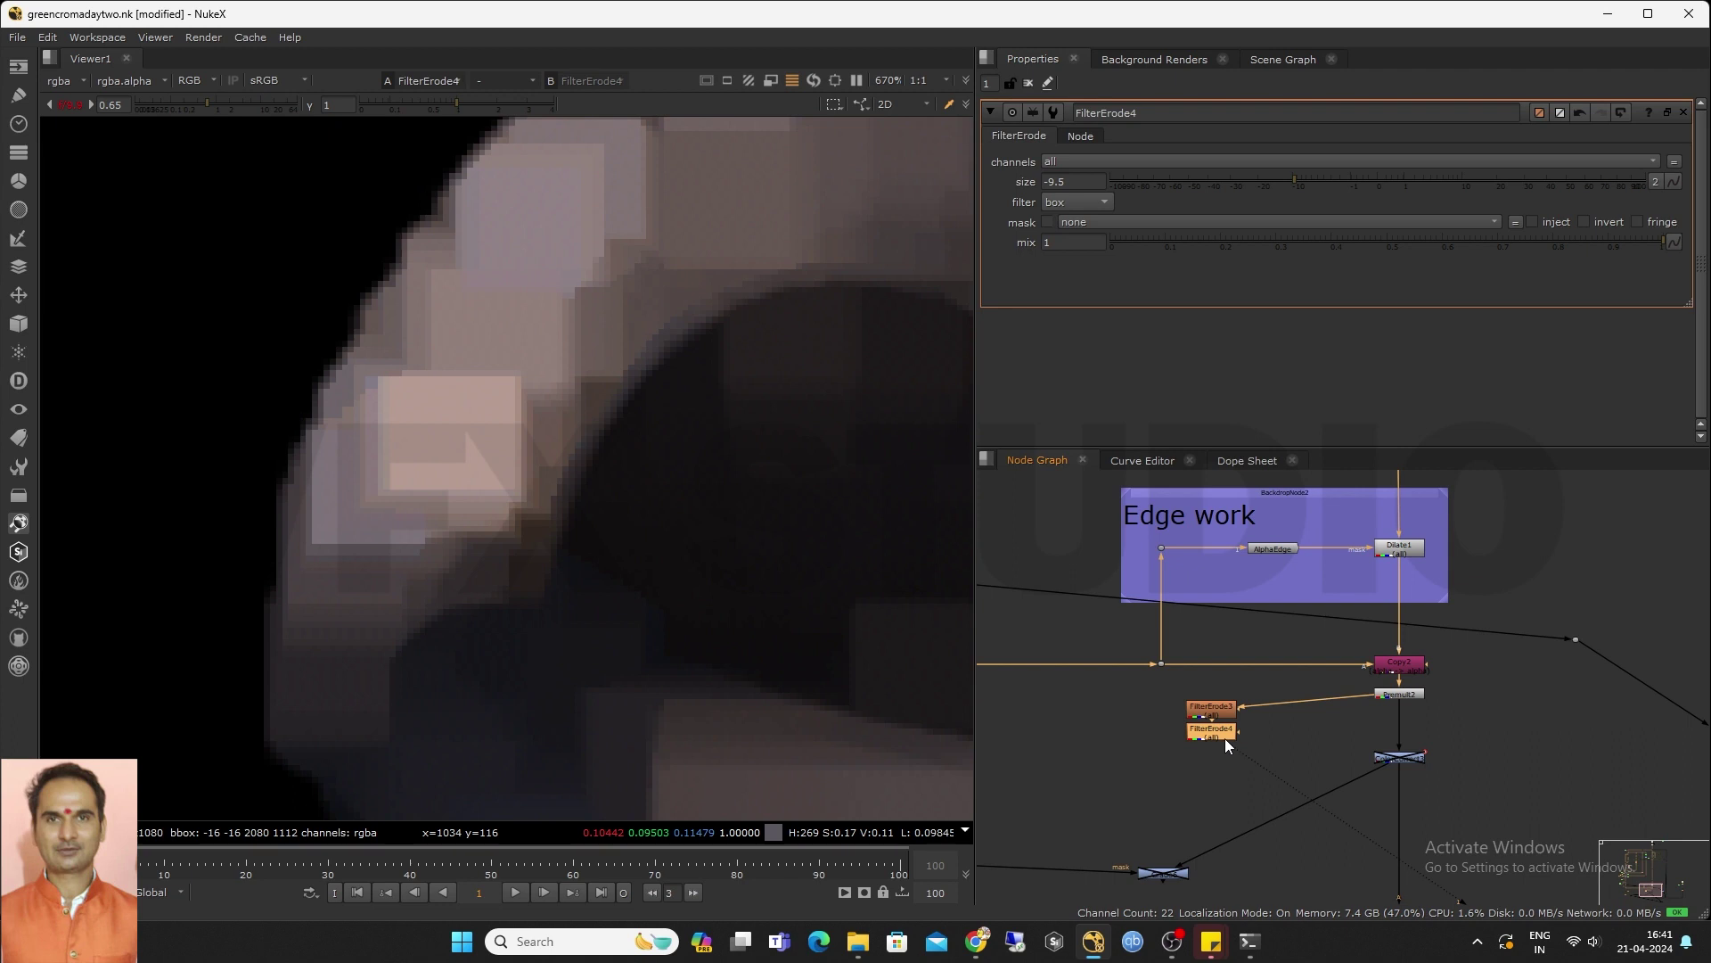
pyautogui.press('b')
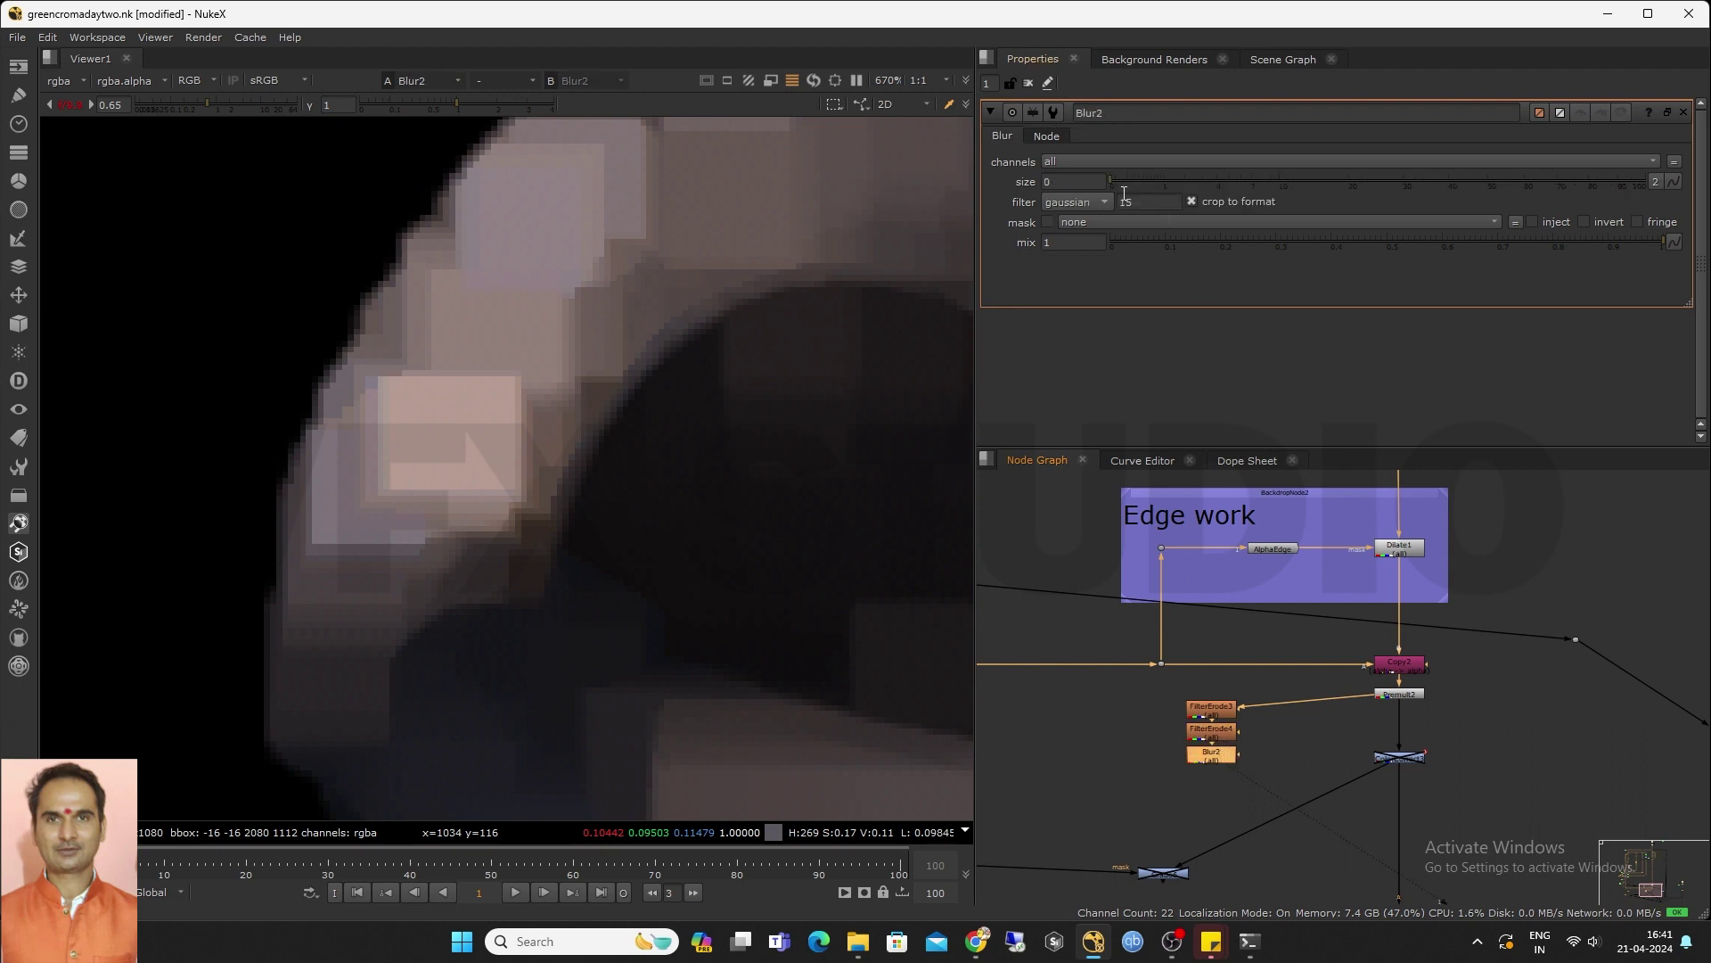
pyautogui.moveTo(1139, 180); pyautogui.dragTo(1294, 180)
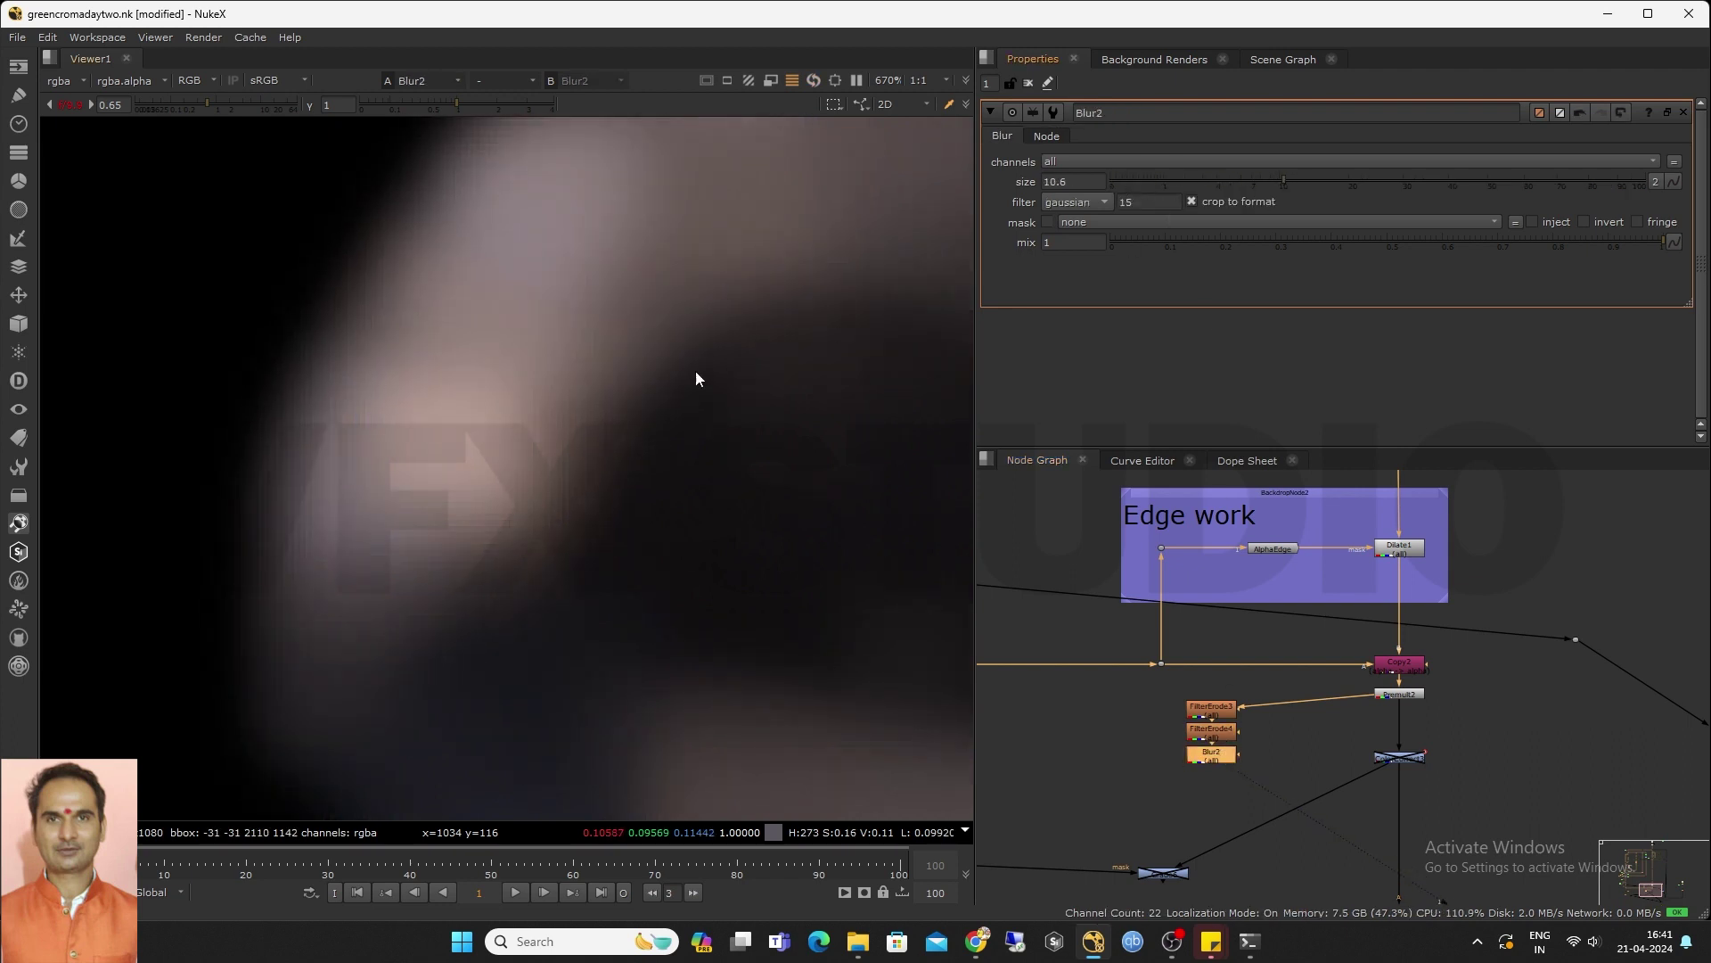
# Move the two FilterErode nodes and the Blur together closer to Premult2
pyautogui.scroll(-2, 415, 355)
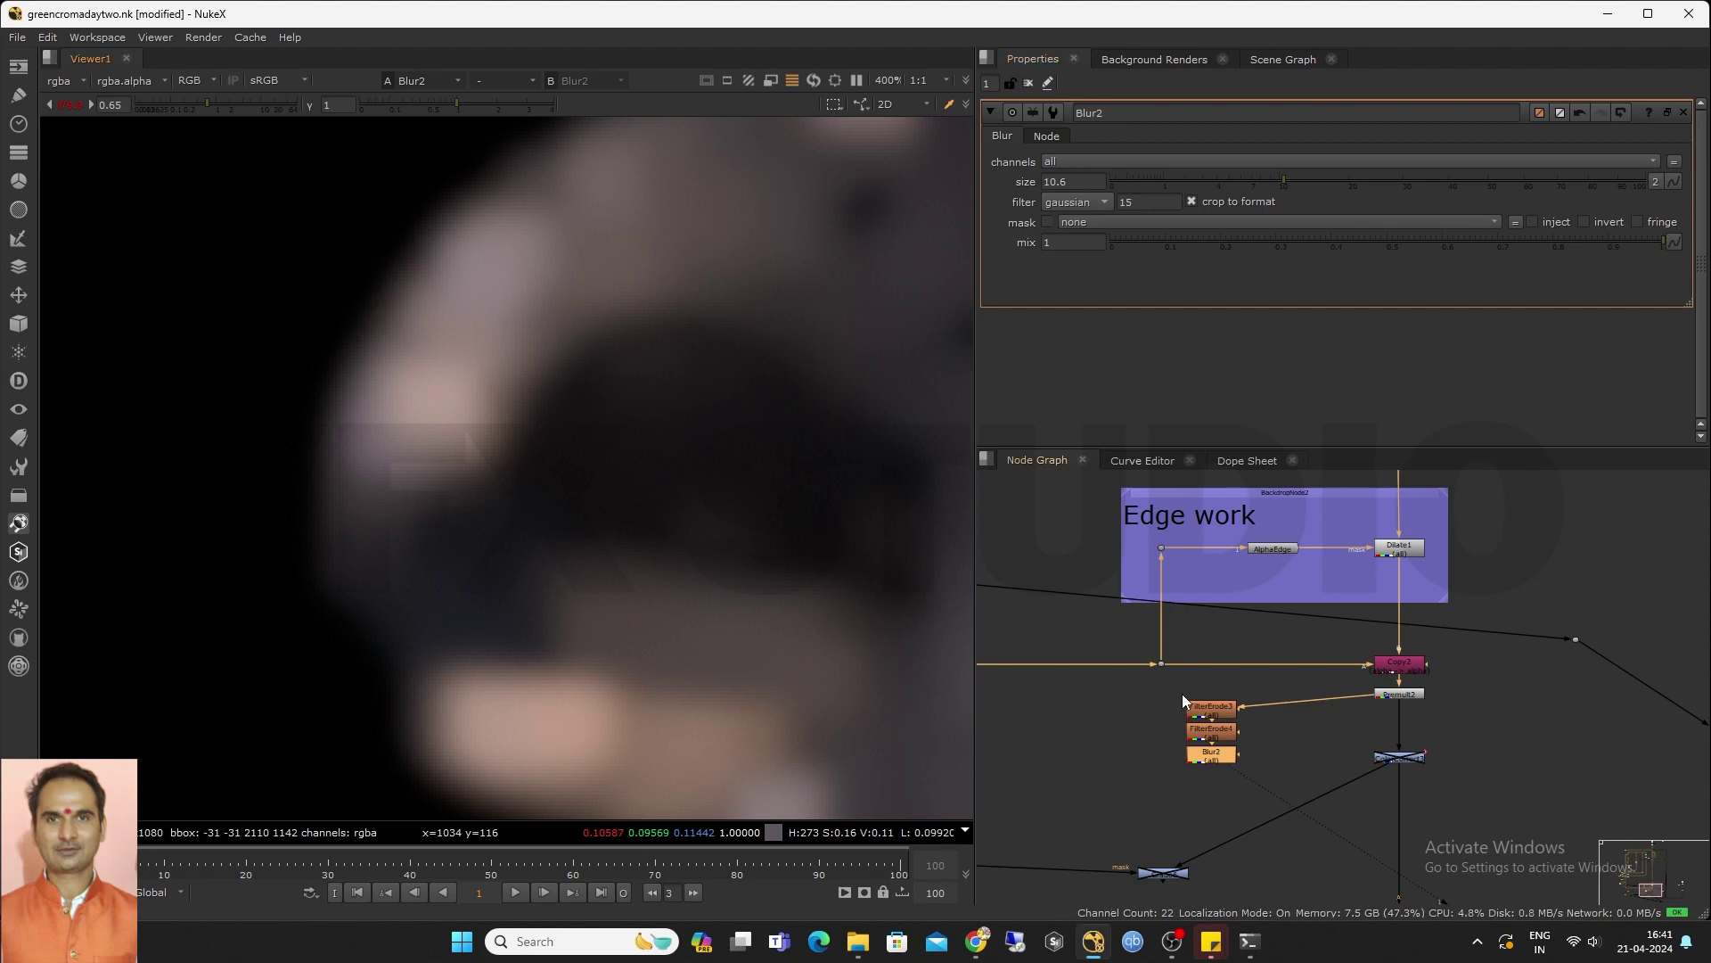
pyautogui.moveTo(1184, 701); pyautogui.dragTo(1241, 745)
pyautogui.moveTo(1171, 751); pyautogui.dragTo(1259, 687, button='middle')
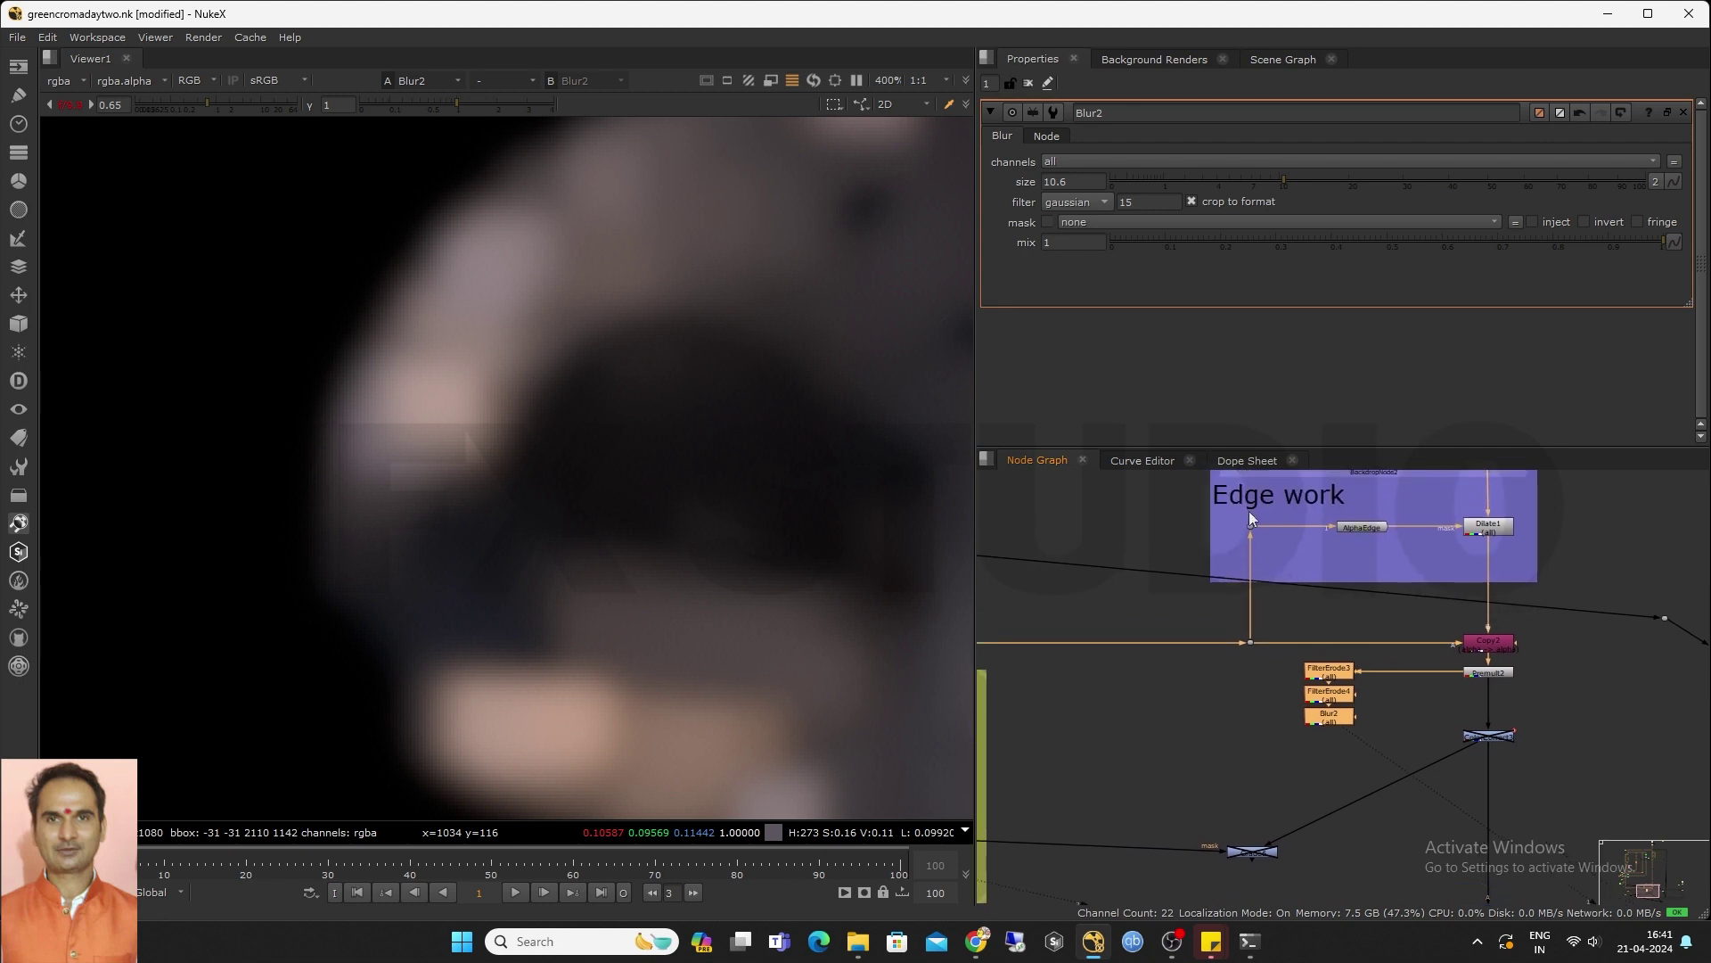
# Copy AlphaEdge and its dot from the Edge work backdrop, place the copy beneath Blur2 and connect it to the matte line's dot
pyautogui.moveTo(1177, 514); pyautogui.dragTo(1402, 553)
pyautogui.hotkey('ctrl', 'c')
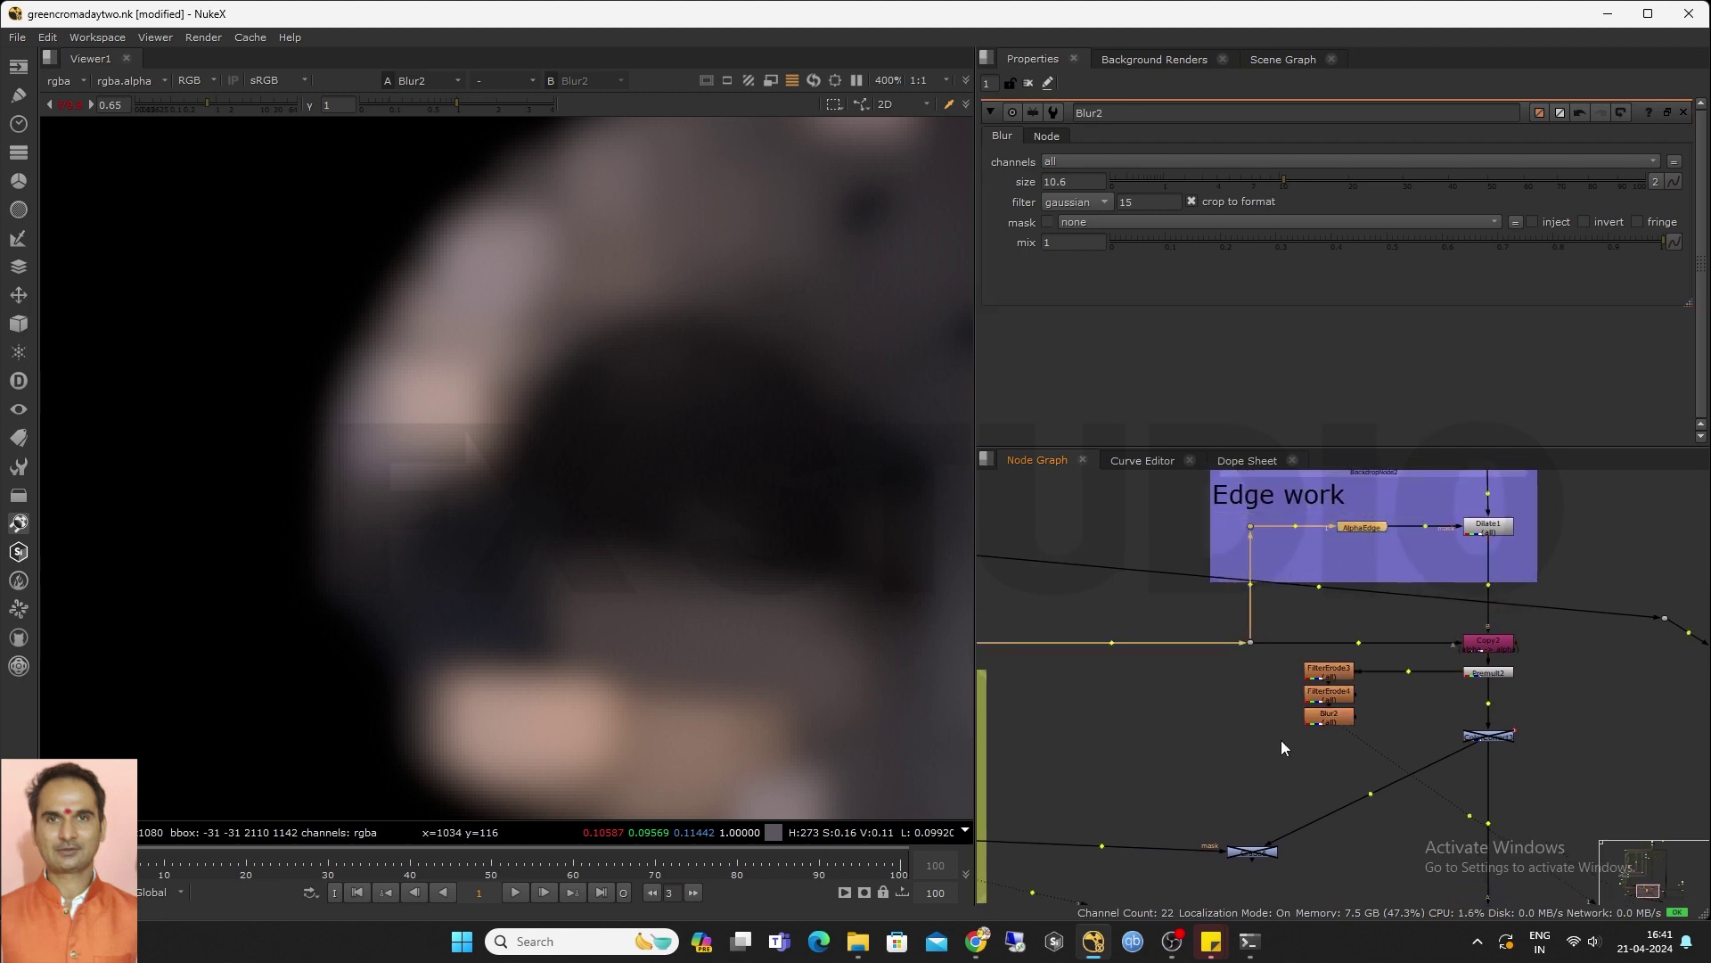
pyautogui.hotkey('ctrl', 'v')
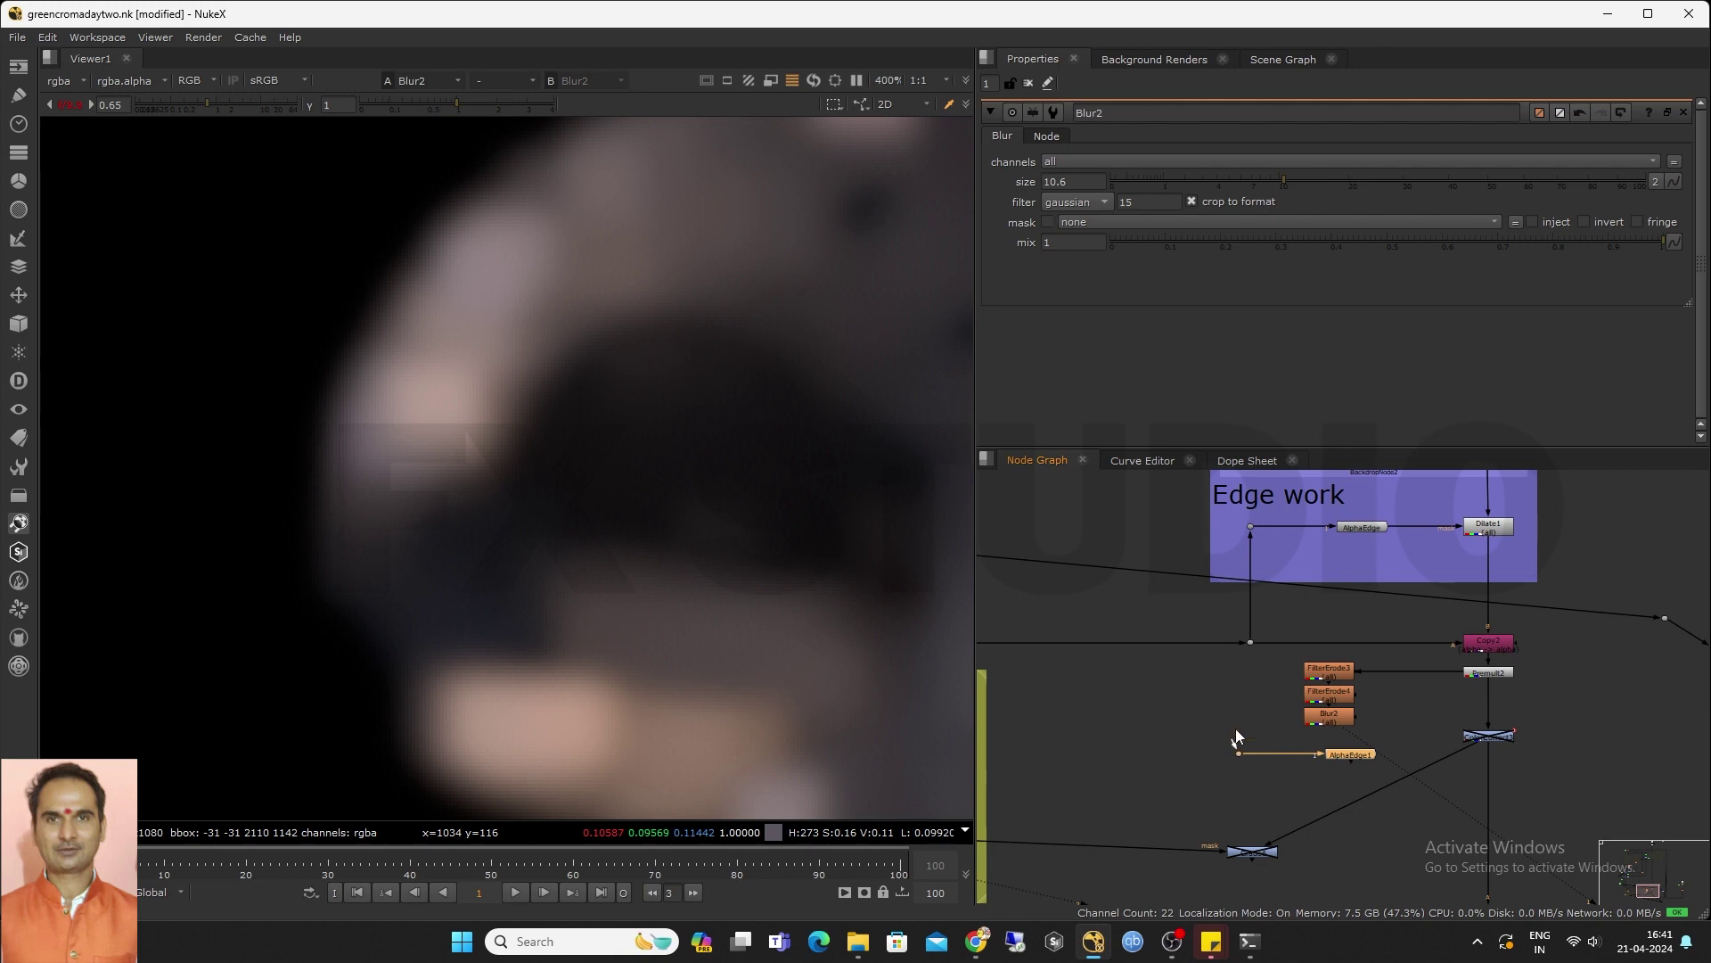
pyautogui.moveTo(1239, 752); pyautogui.dragTo(1251, 642)
pyautogui.scroll(2, 1255, 692)
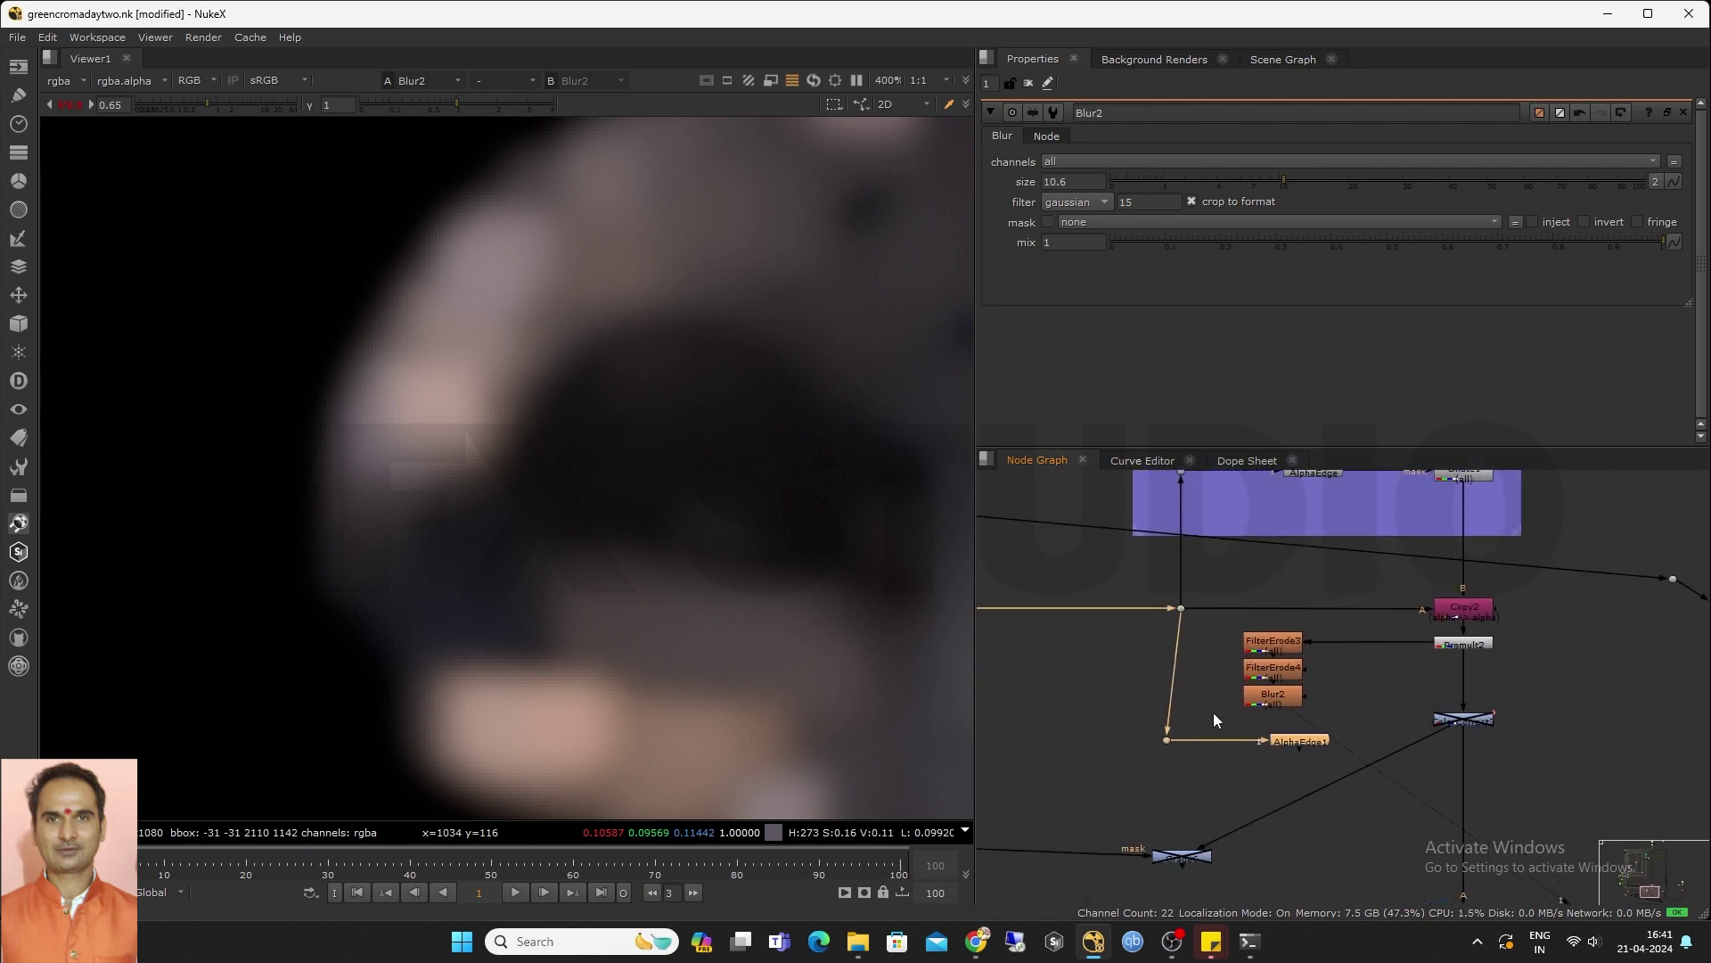
pyautogui.moveTo(1287, 747); pyautogui.dragTo(1203, 747)
pyautogui.scroll(3, 1265, 740)
# Add a Merge with AlphaEdge1 as A and Blur2 as B, set its operation to mask, and view the extended edge
pyautogui.click(1267, 743)
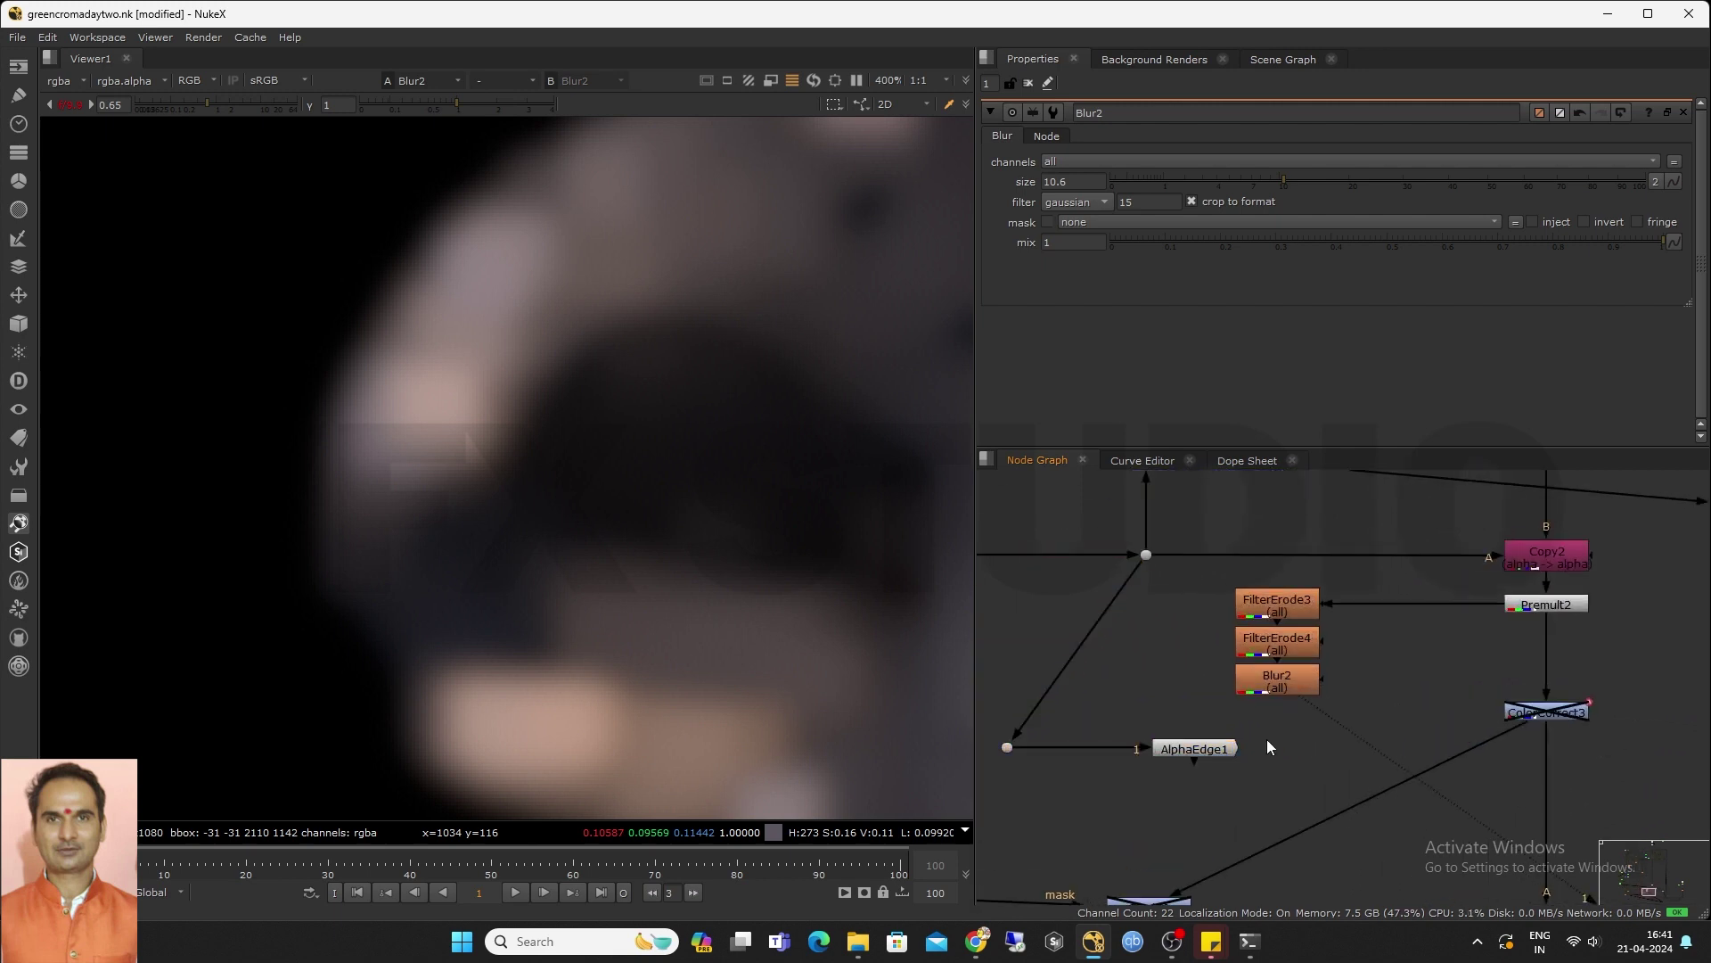
pyautogui.press('m')
pyautogui.moveTo(1272, 724); pyautogui.dragTo(1250, 754)
pyautogui.press('1')
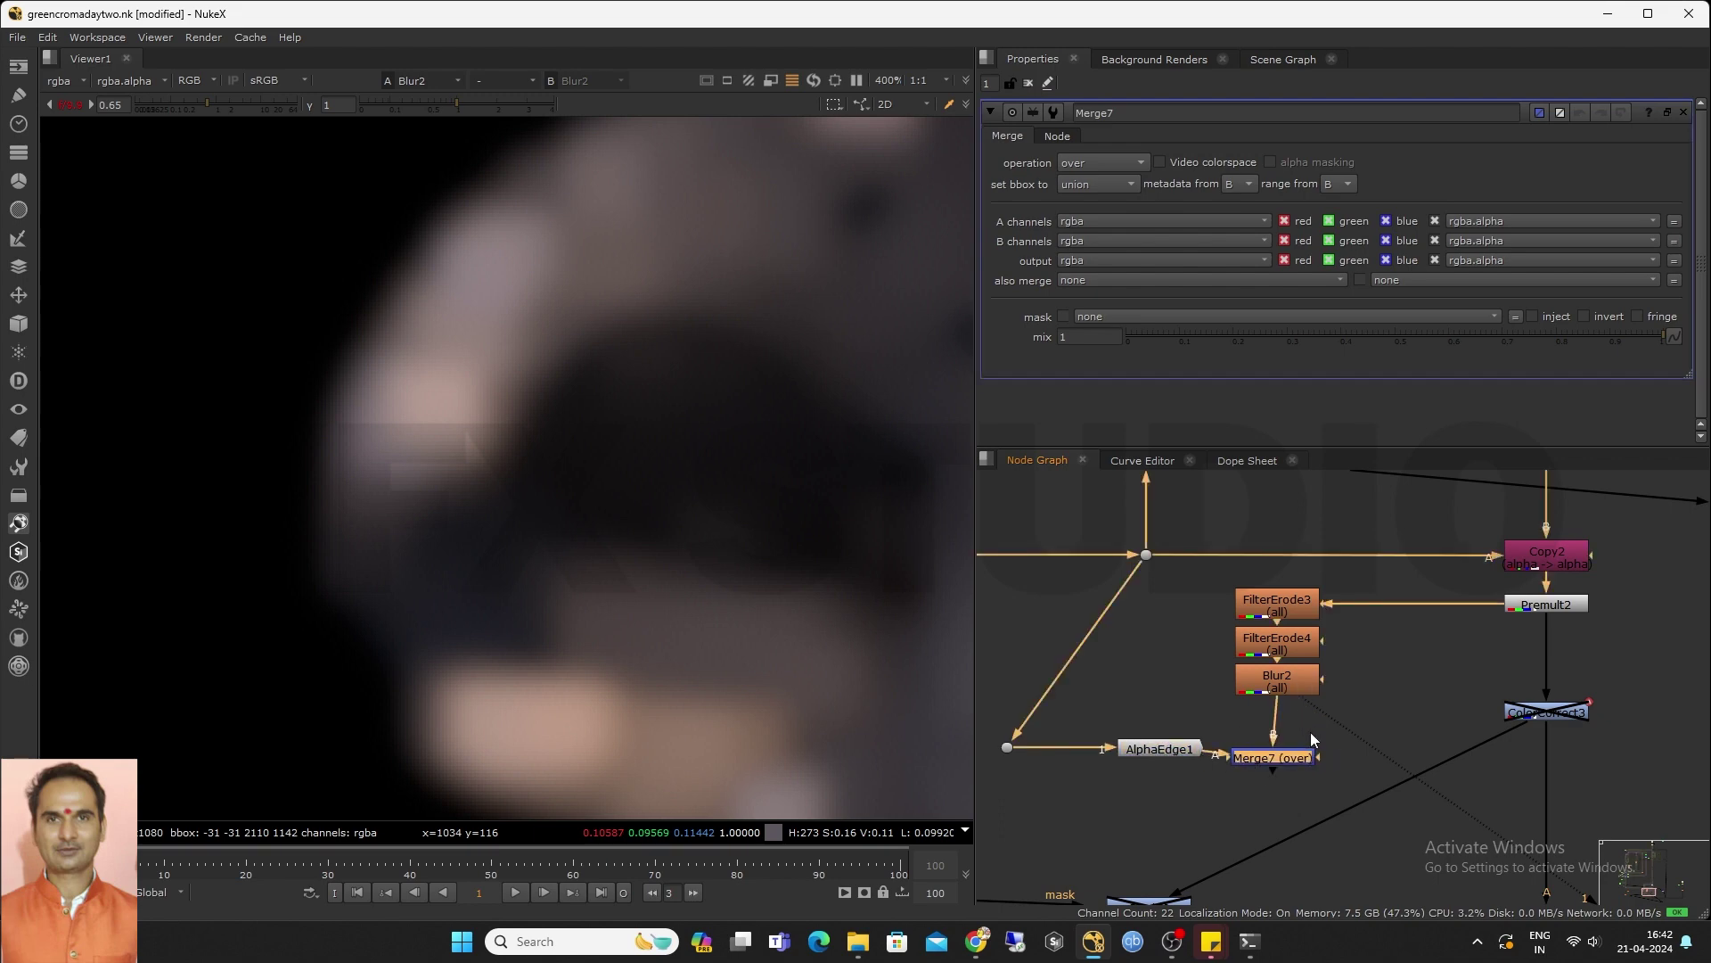
pyautogui.click(1303, 759)
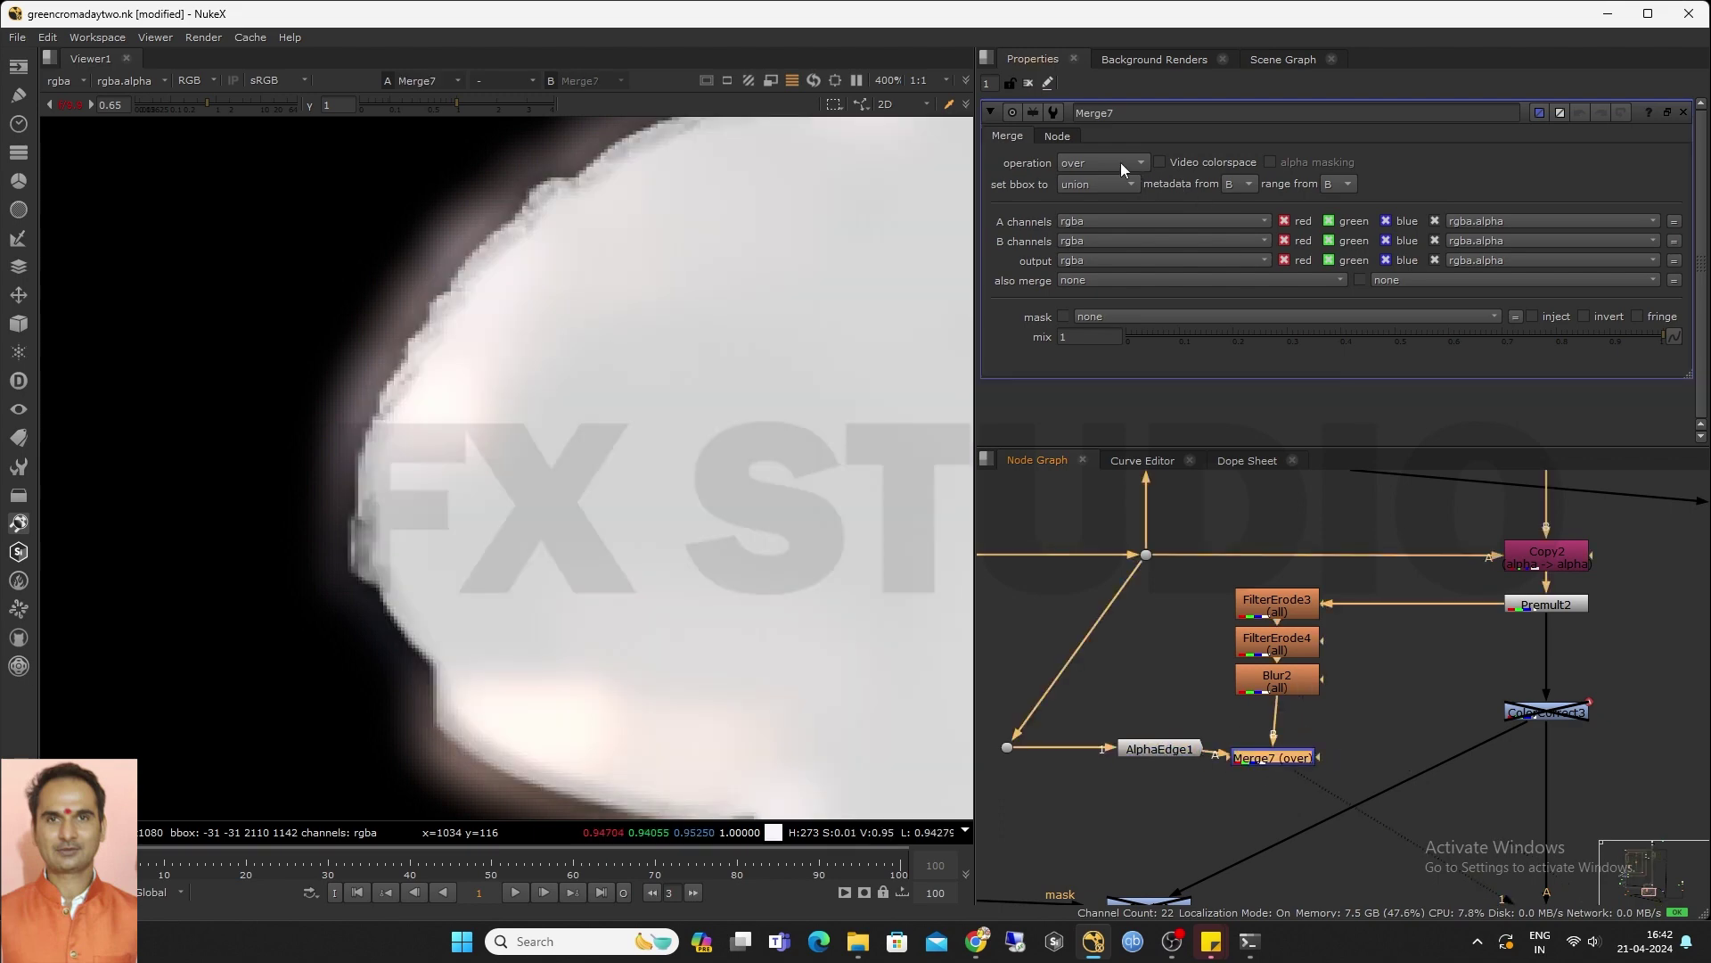
pyautogui.click(1121, 162)
pyautogui.click(1121, 298)
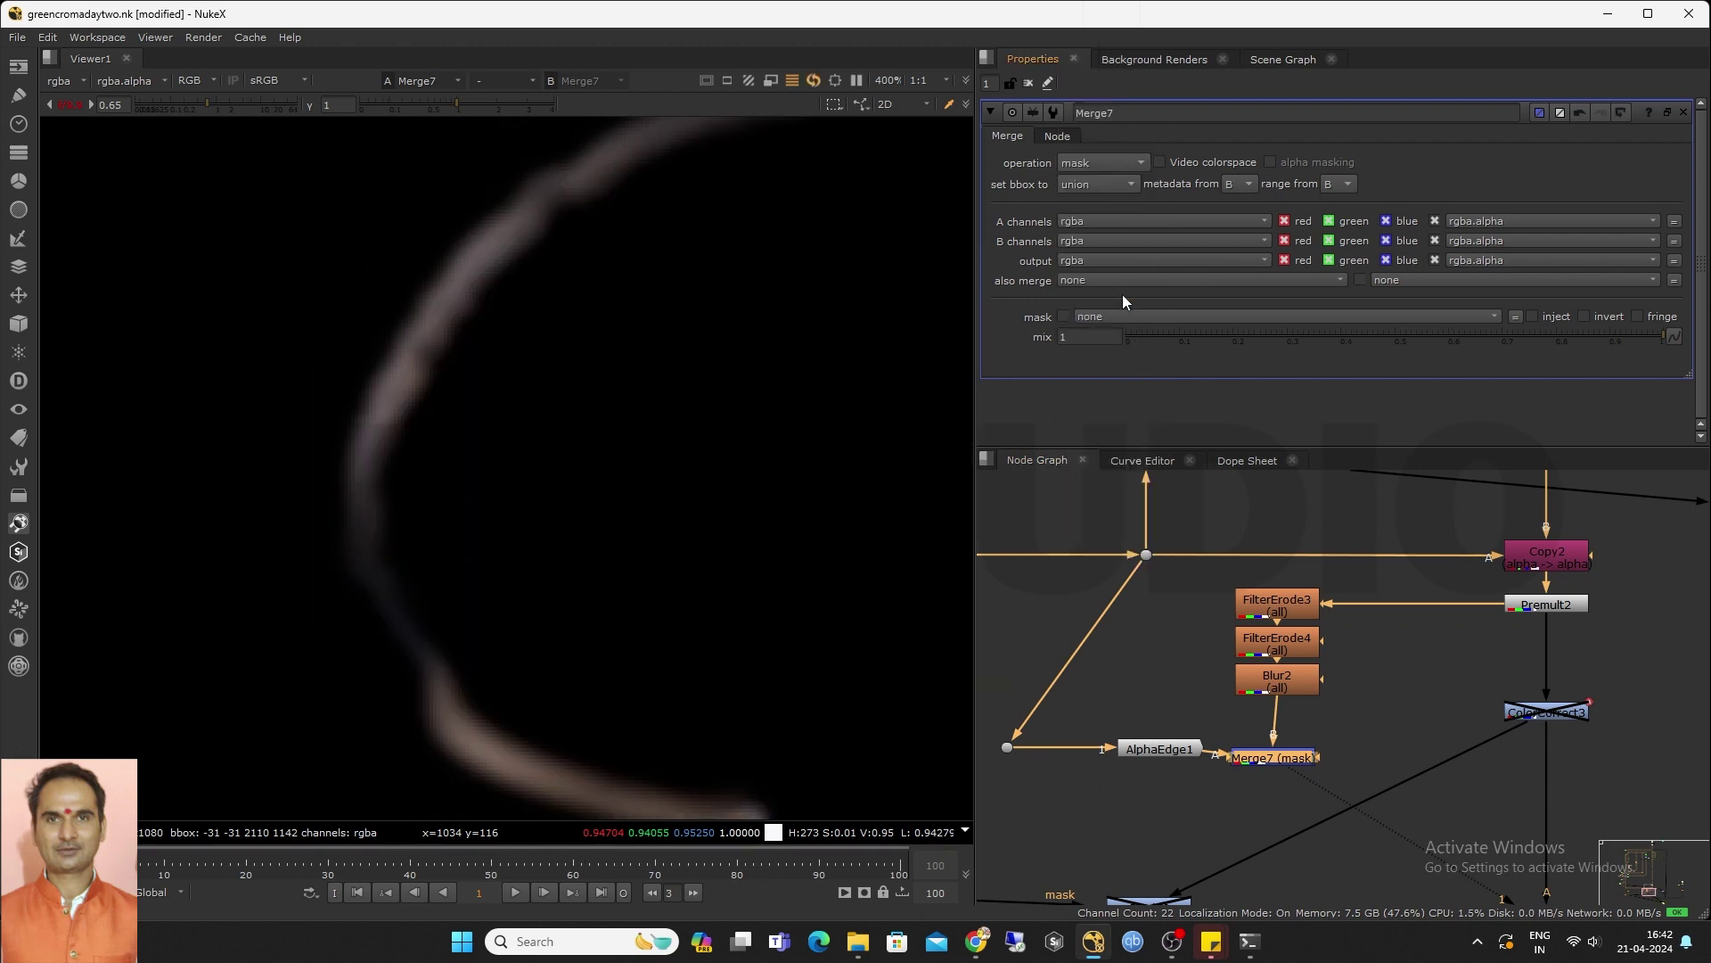
pyautogui.scroll(-6, 387, 503)
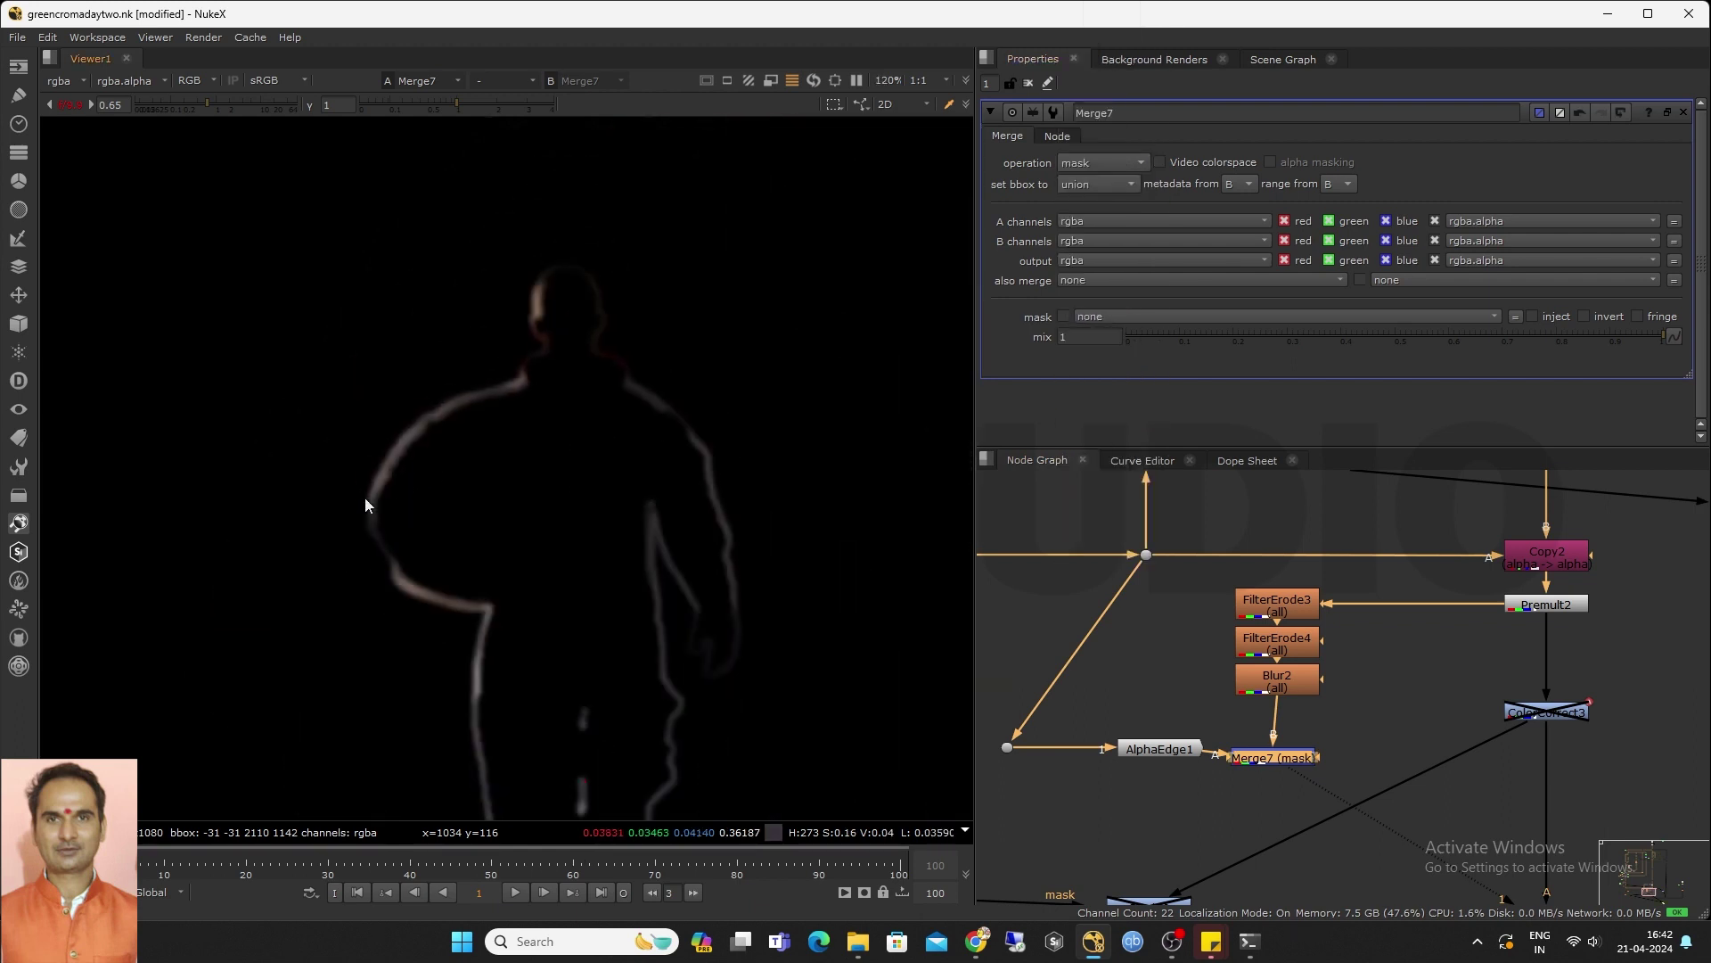
pyautogui.scroll(3, 366, 505)
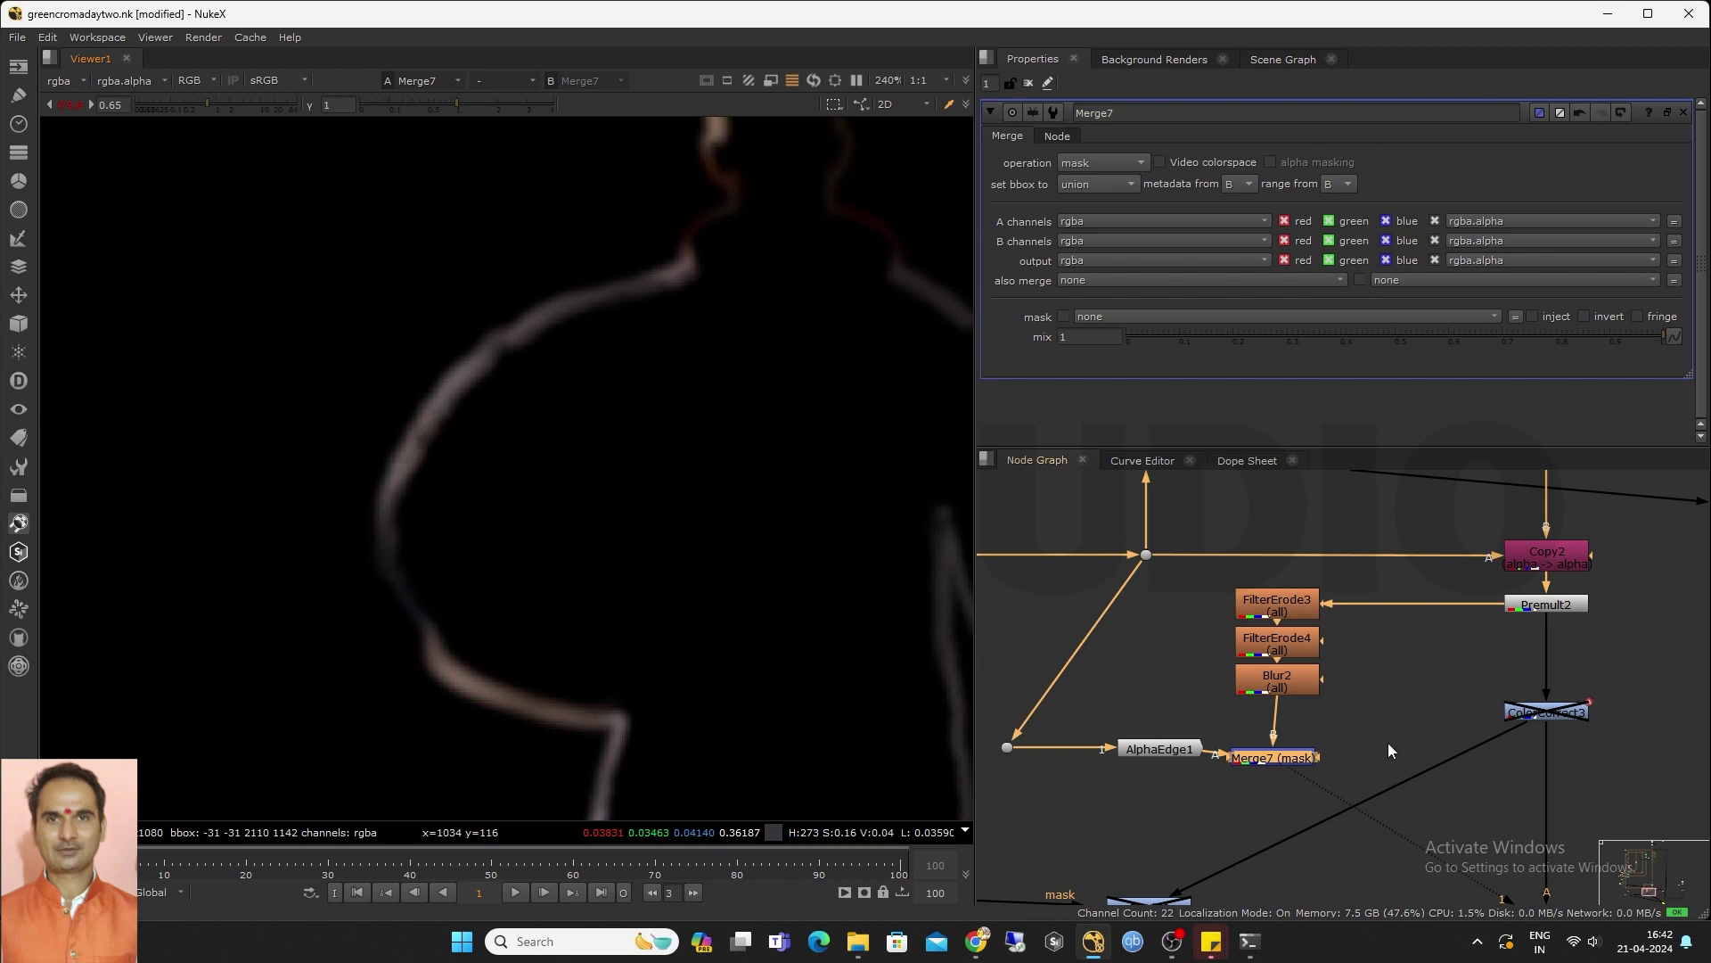
# Insert an over Merge below Premult2 and connect the masked edge branch to its A input
pyautogui.moveTo(1446, 742); pyautogui.dragTo(1382, 692, button='middle')
pyautogui.scroll(-2, 1447, 679)
pyautogui.moveTo(1471, 663)
pyautogui.mouseDown()
pyautogui.moveTo(1471, 727)
pyautogui.moveTo(1472, 688)
pyautogui.mouseUp()
pyautogui.click(1410, 694)
pyautogui.press('m')
pyautogui.moveTo(1426, 677); pyautogui.dragTo(1302, 704)
# Compare Premult2 with the new over Merge in the viewer, examining the edge along the astronaut's arm
pyautogui.click(1475, 593)
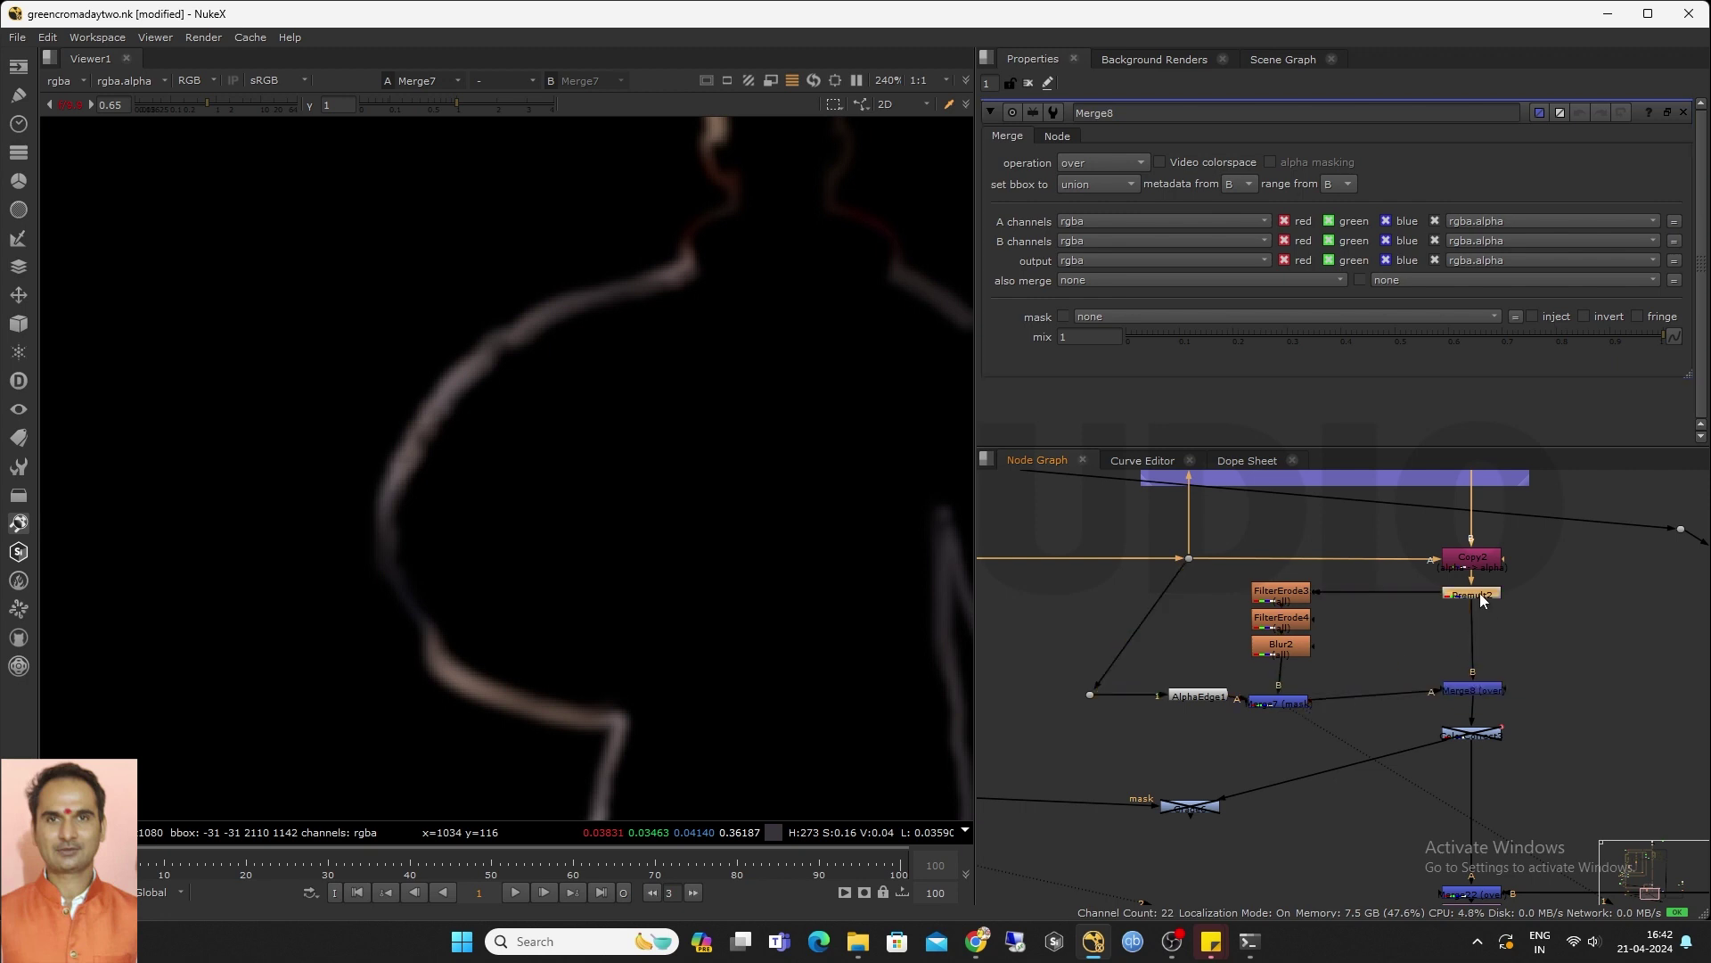
pyautogui.press('1')
pyautogui.click(1466, 689)
pyautogui.press('1')
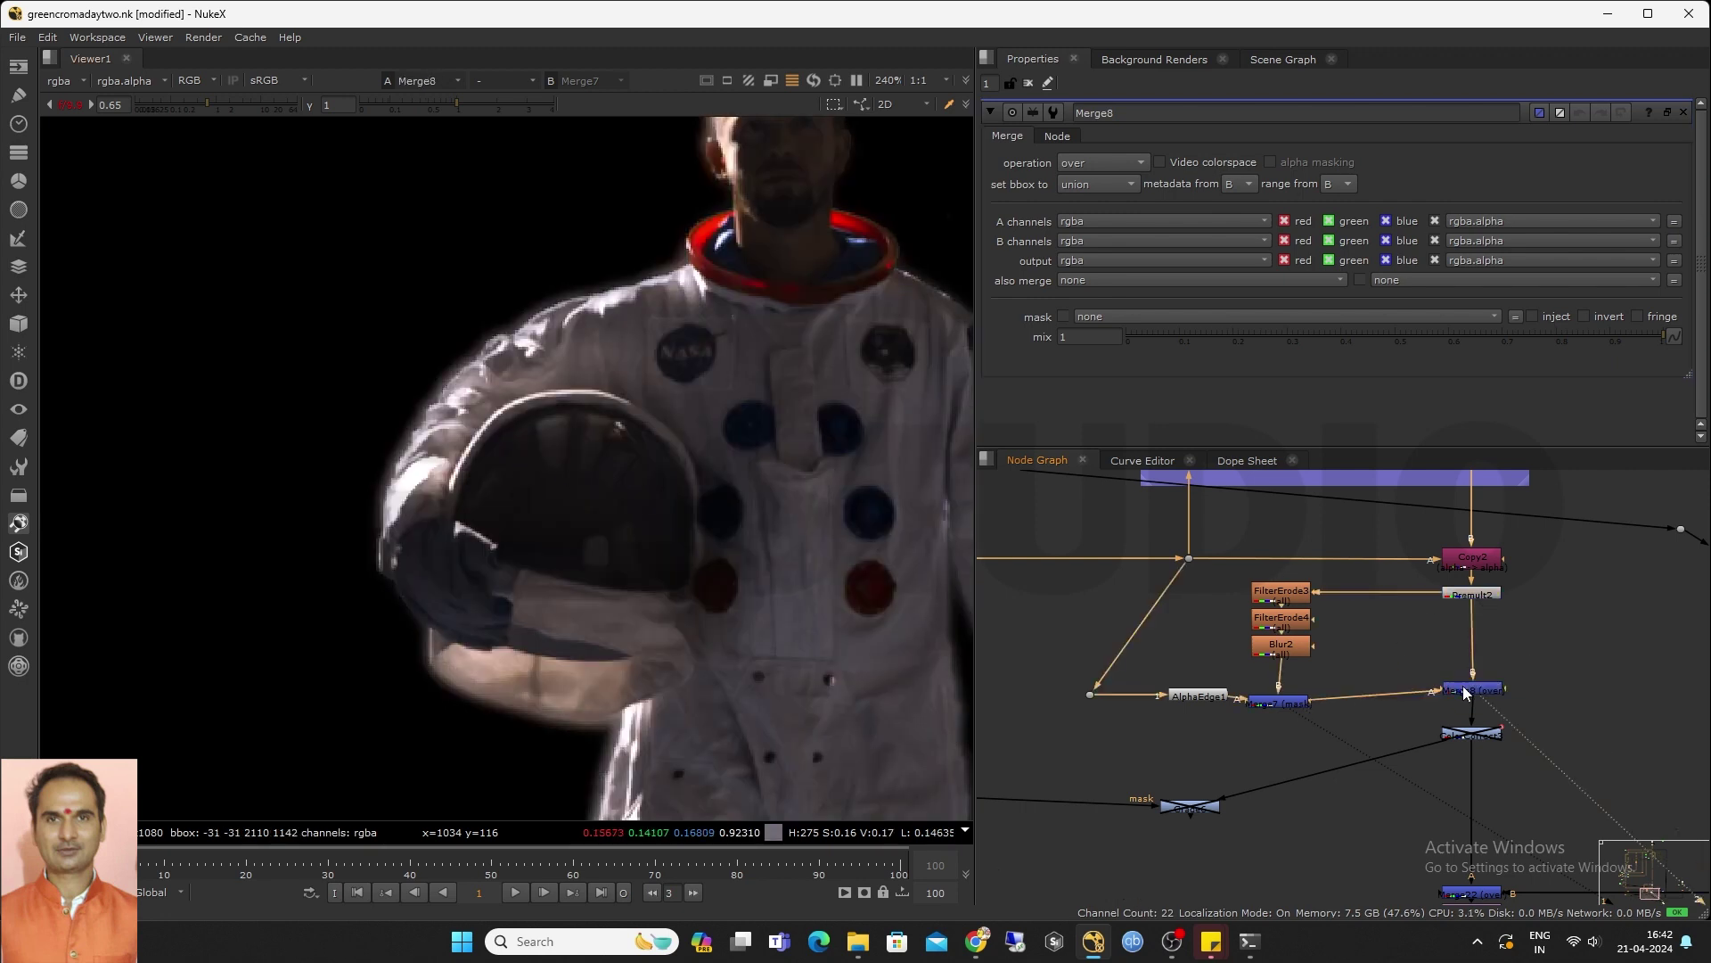
pyautogui.scroll(3, 387, 440)
pyautogui.scroll(1, 387, 440)
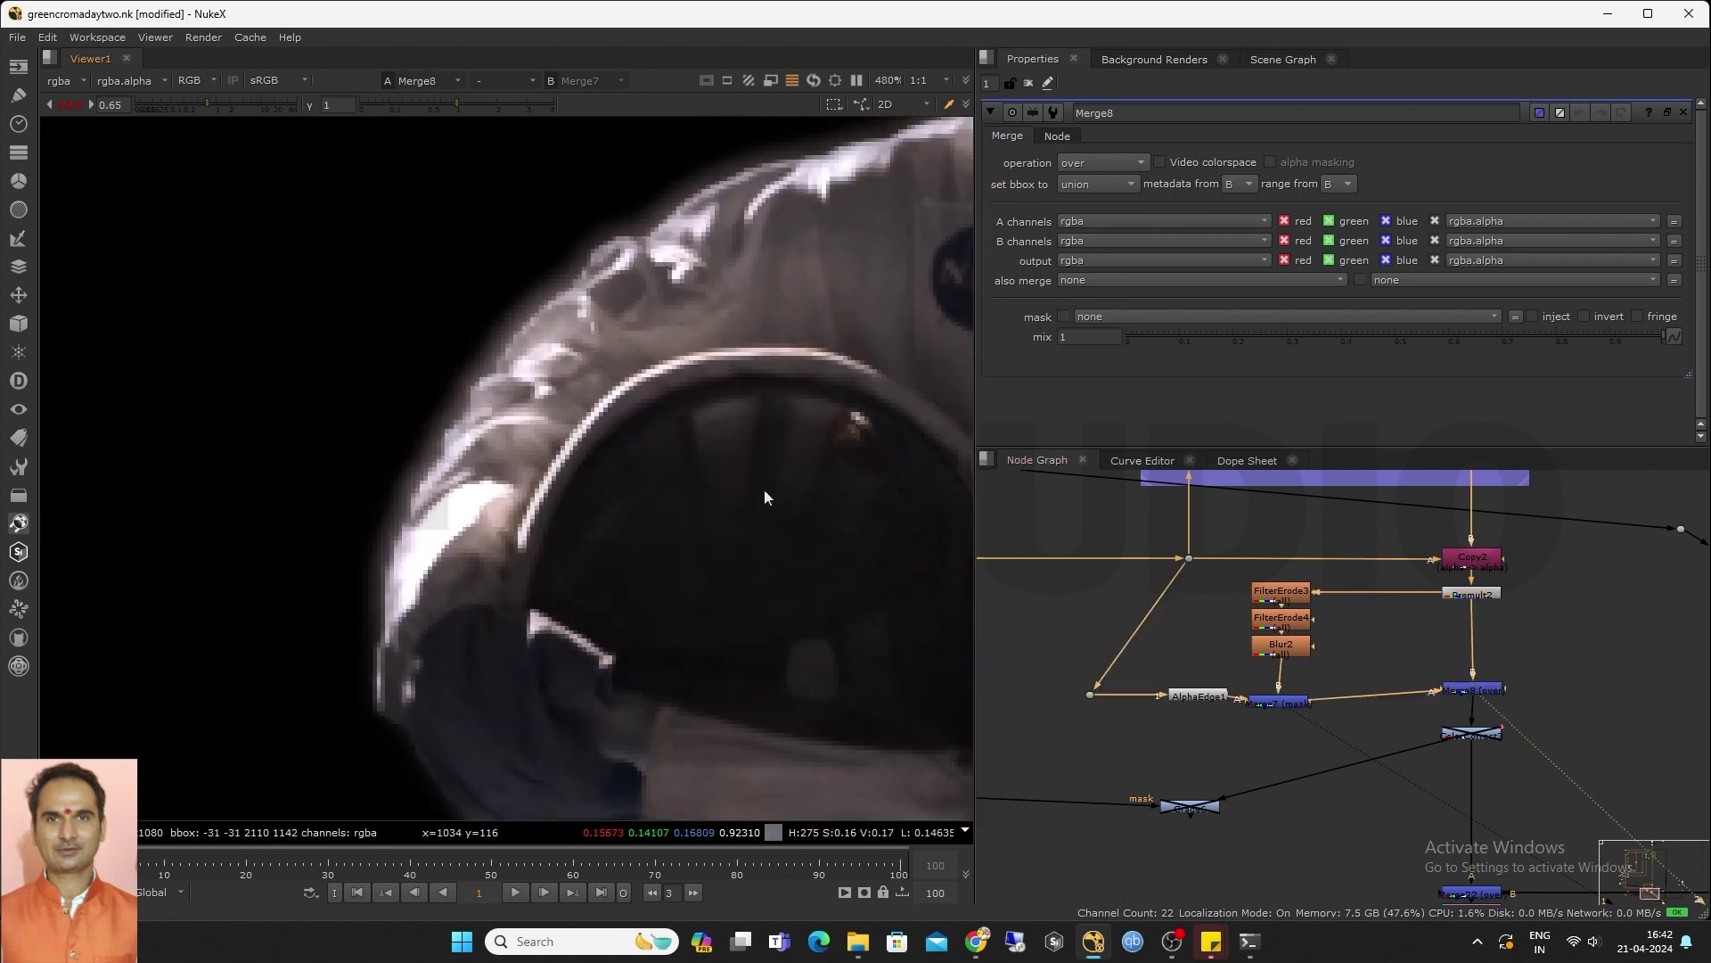
pyautogui.scroll(2, 1262, 664)
# Set the outerBlur of AlphaEdge1 to 2.9
pyautogui.click(1181, 708)
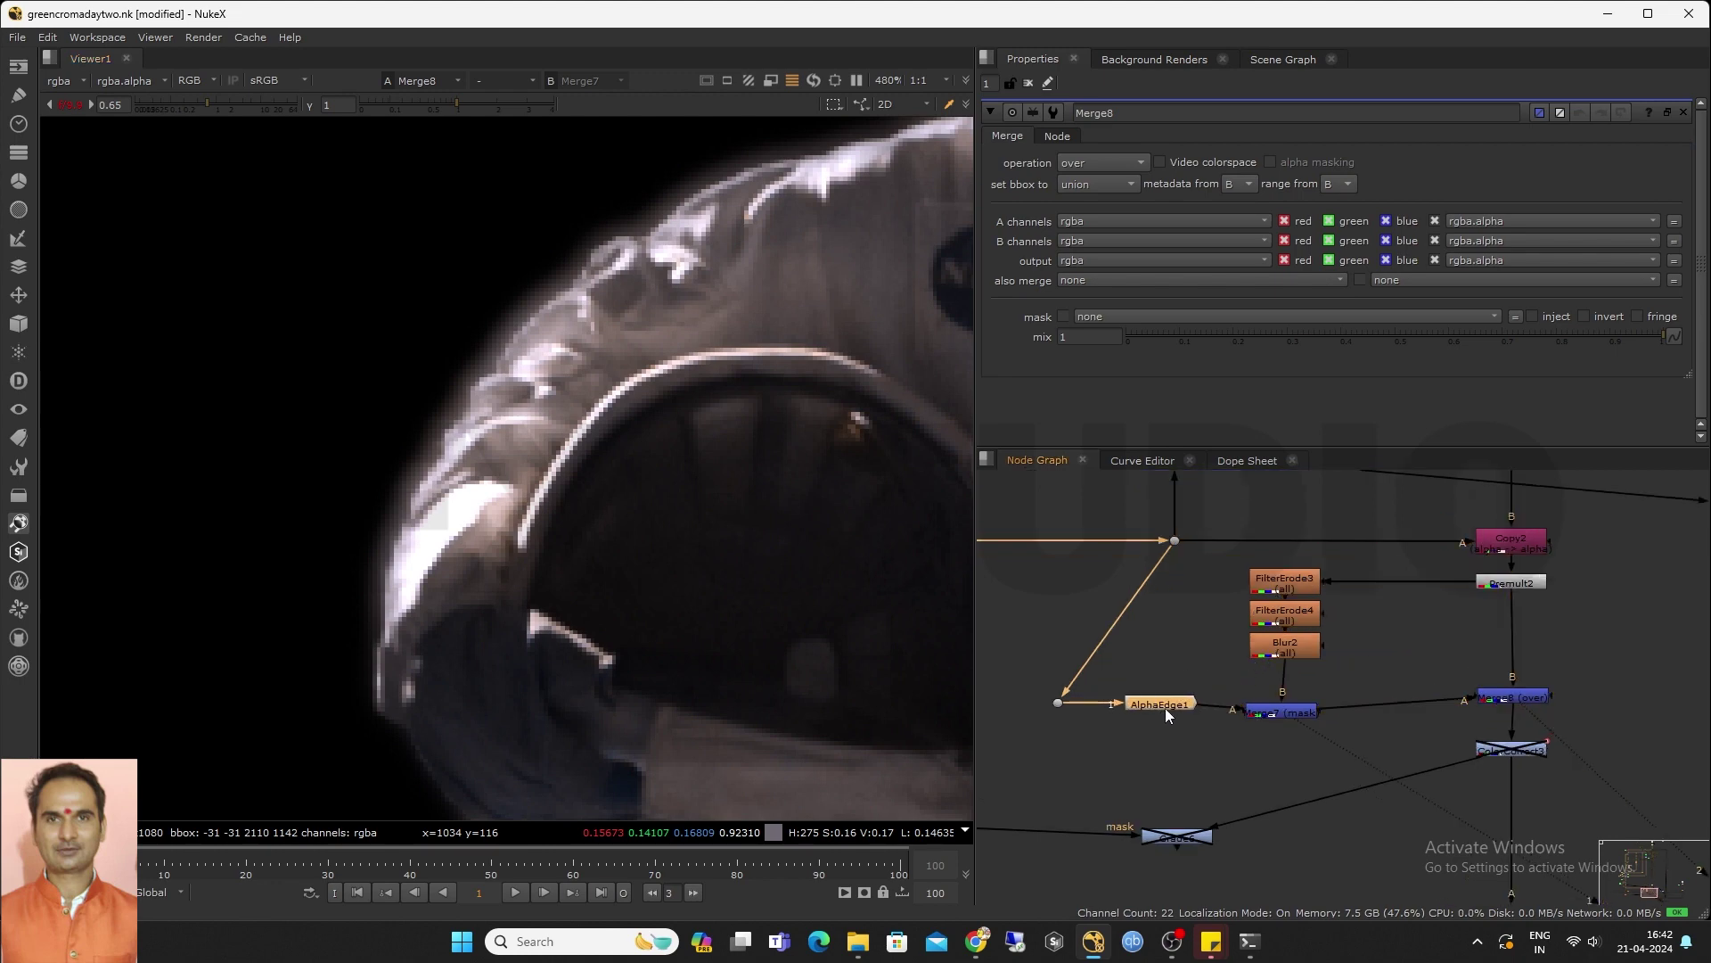
pyautogui.doubleClick(1166, 708)
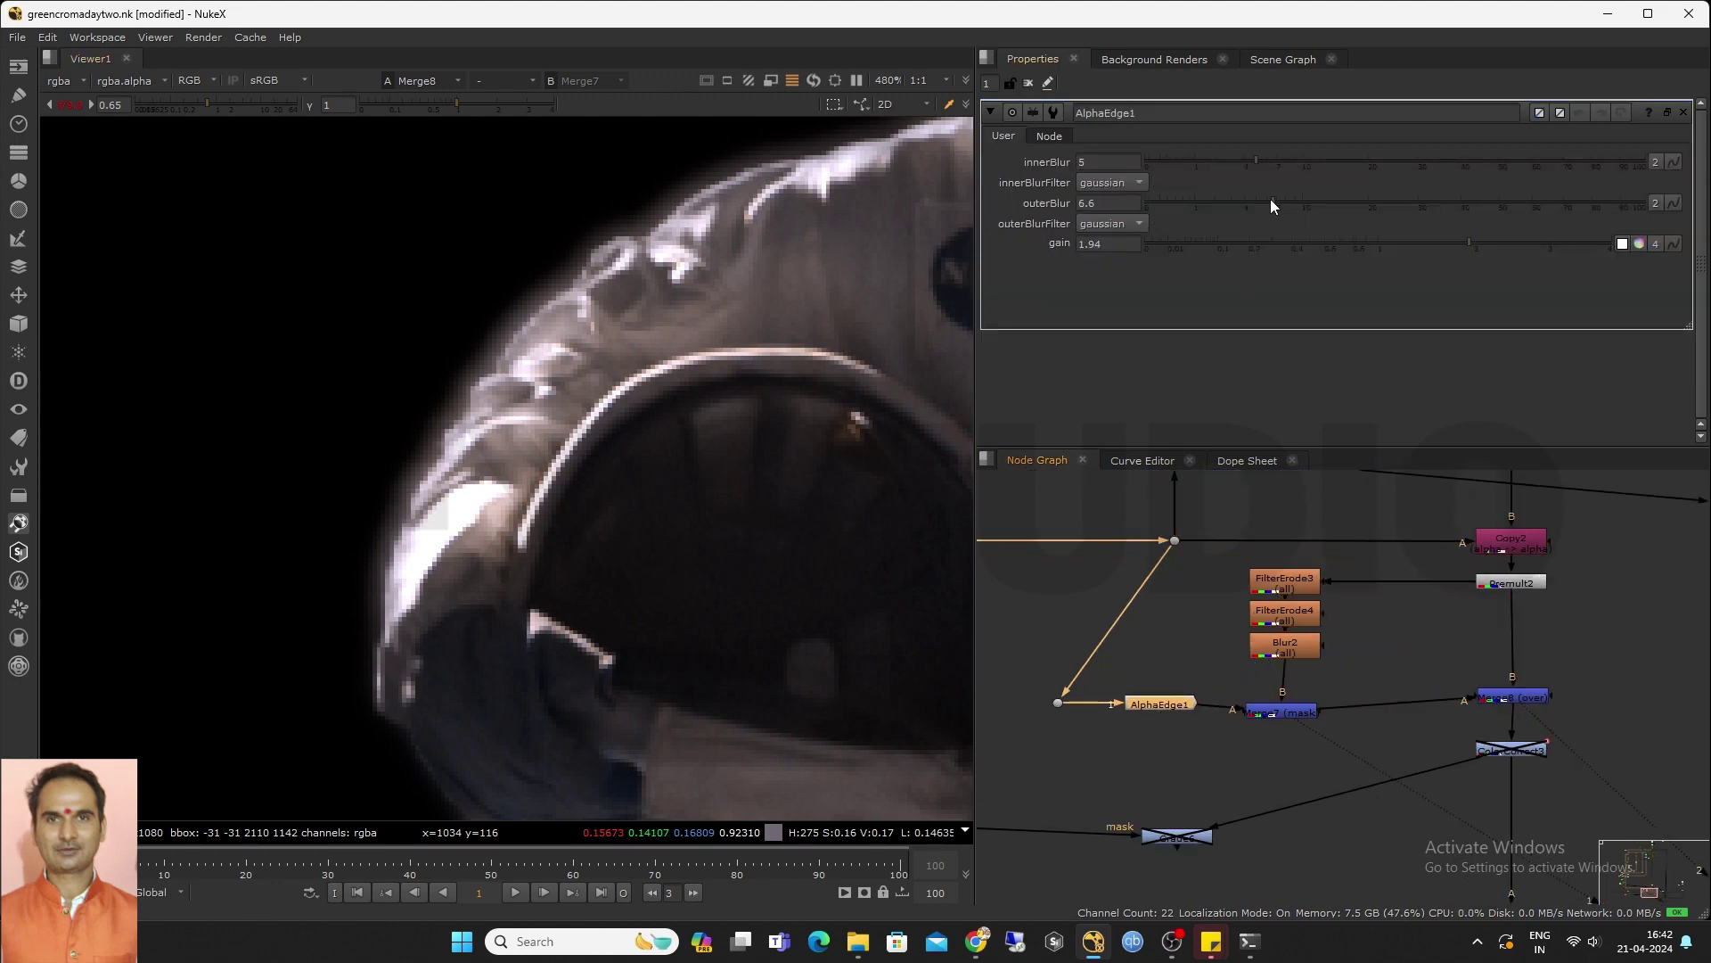
pyautogui.moveTo(1271, 201); pyautogui.dragTo(1228, 207)
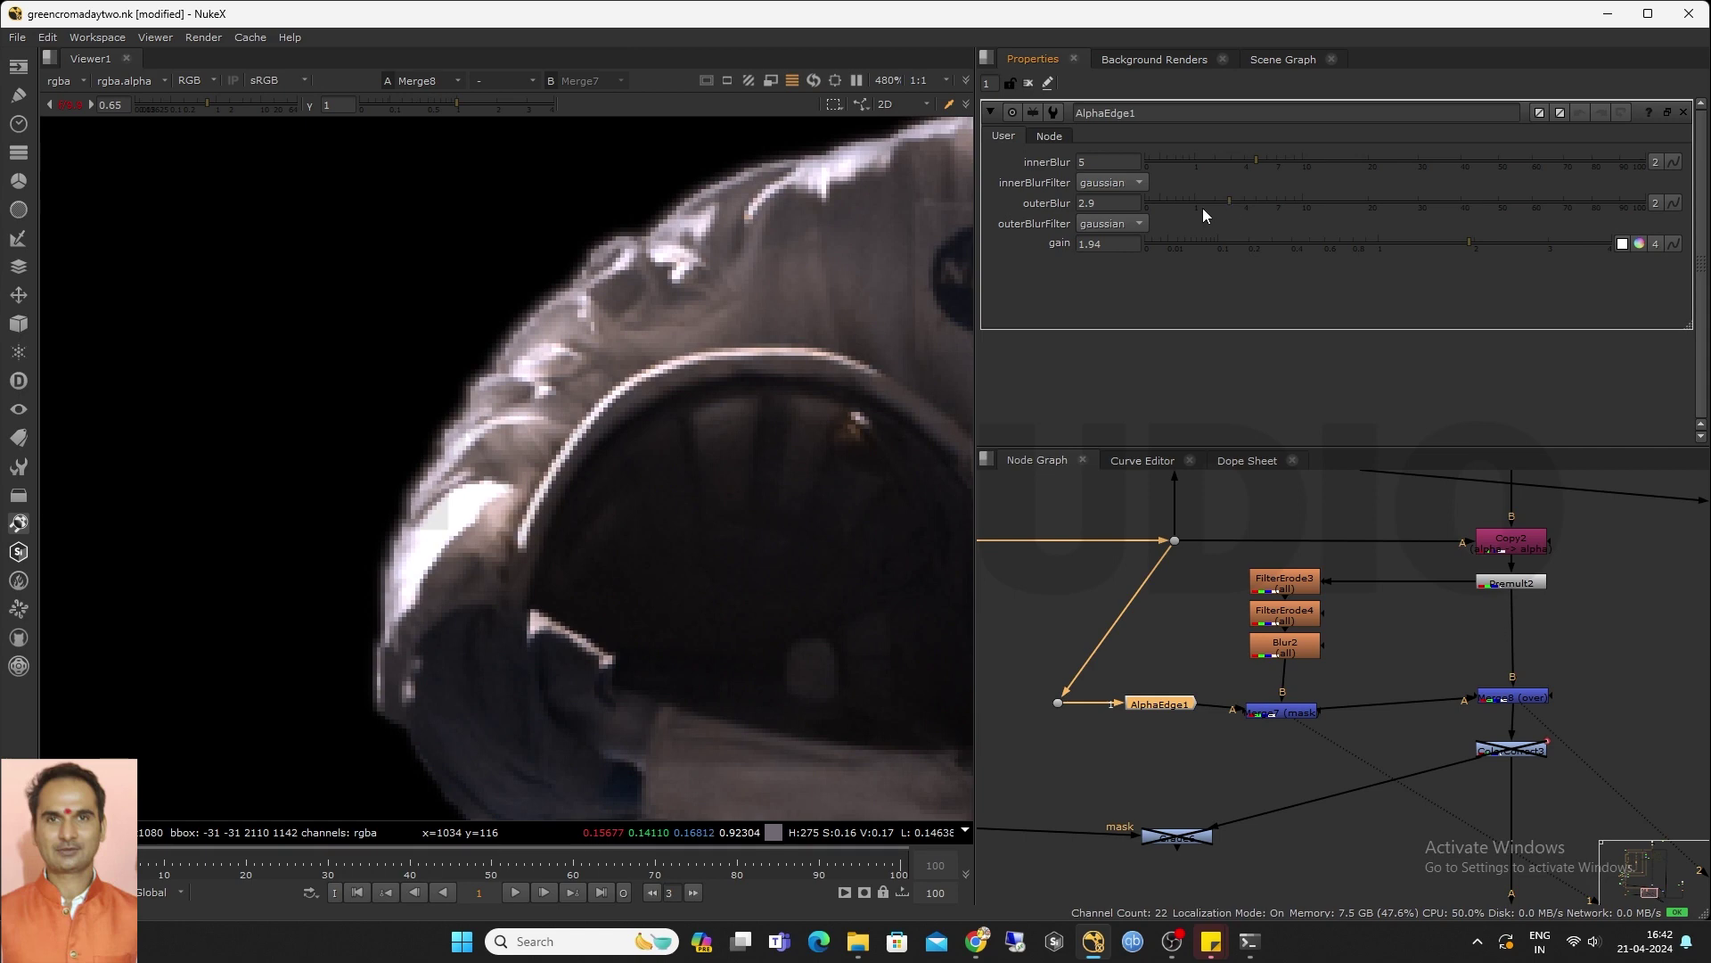
pyautogui.scroll(-3, 473, 446)
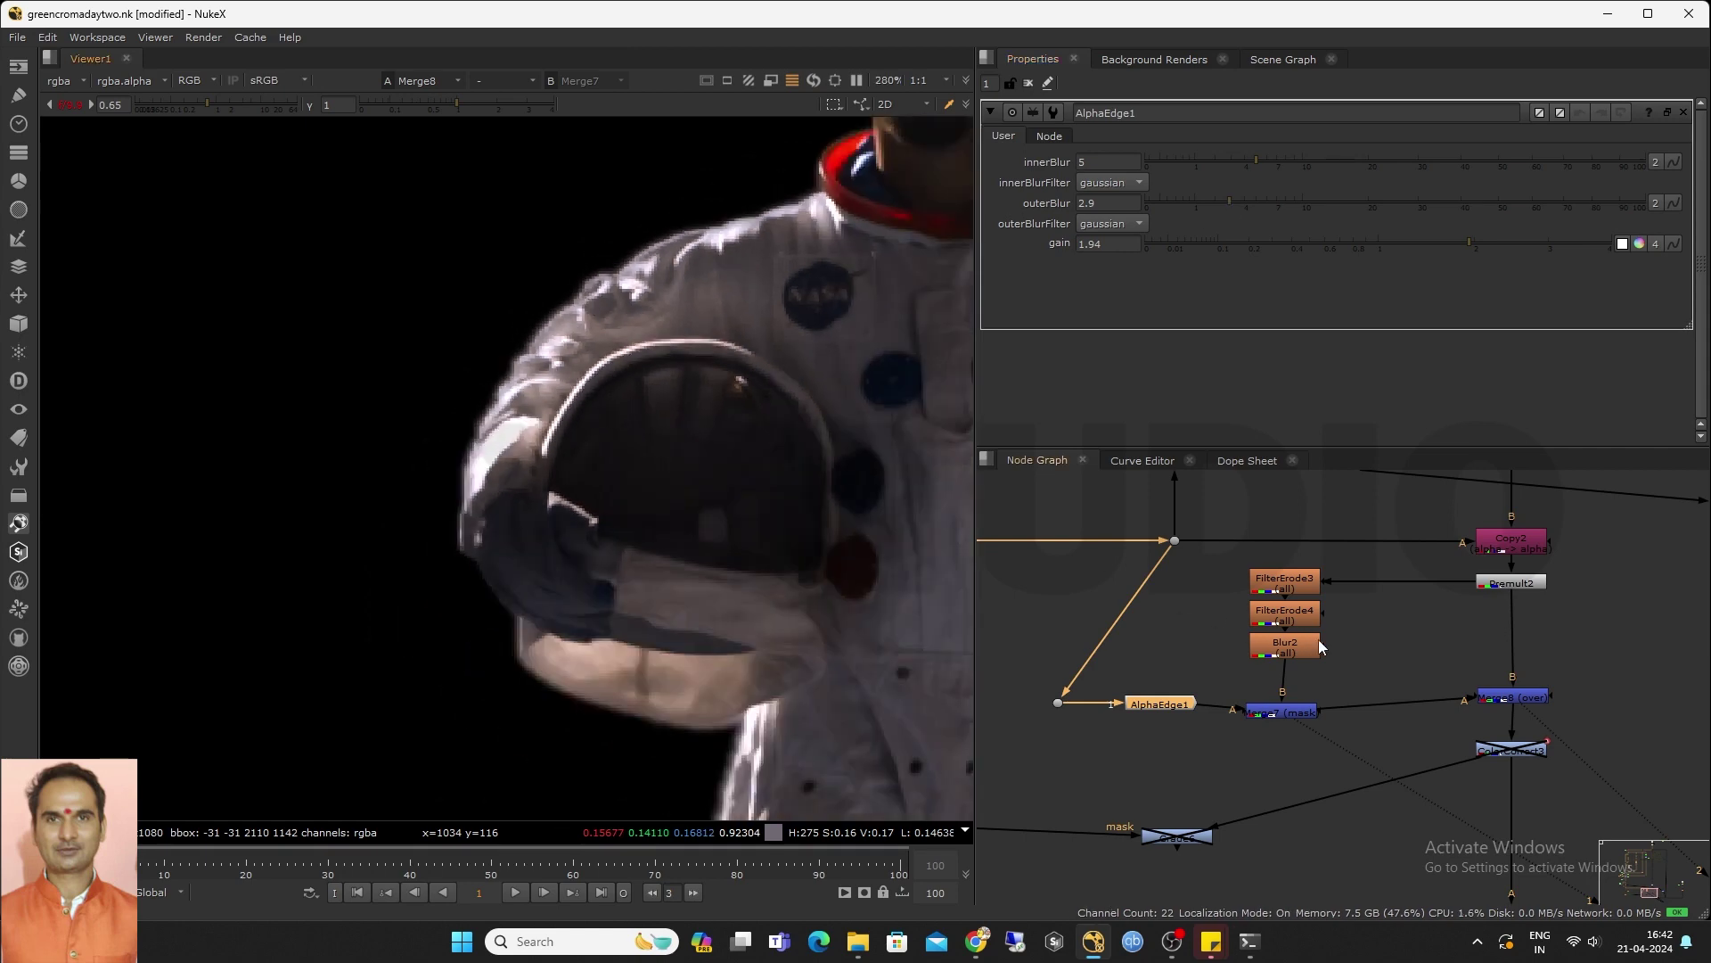
# Review the Edge work backdrop and the edge-extend branch of erodes, Blur, AlphaEdge1 and mask Merge
pyautogui.scroll(-3, 1388, 661)
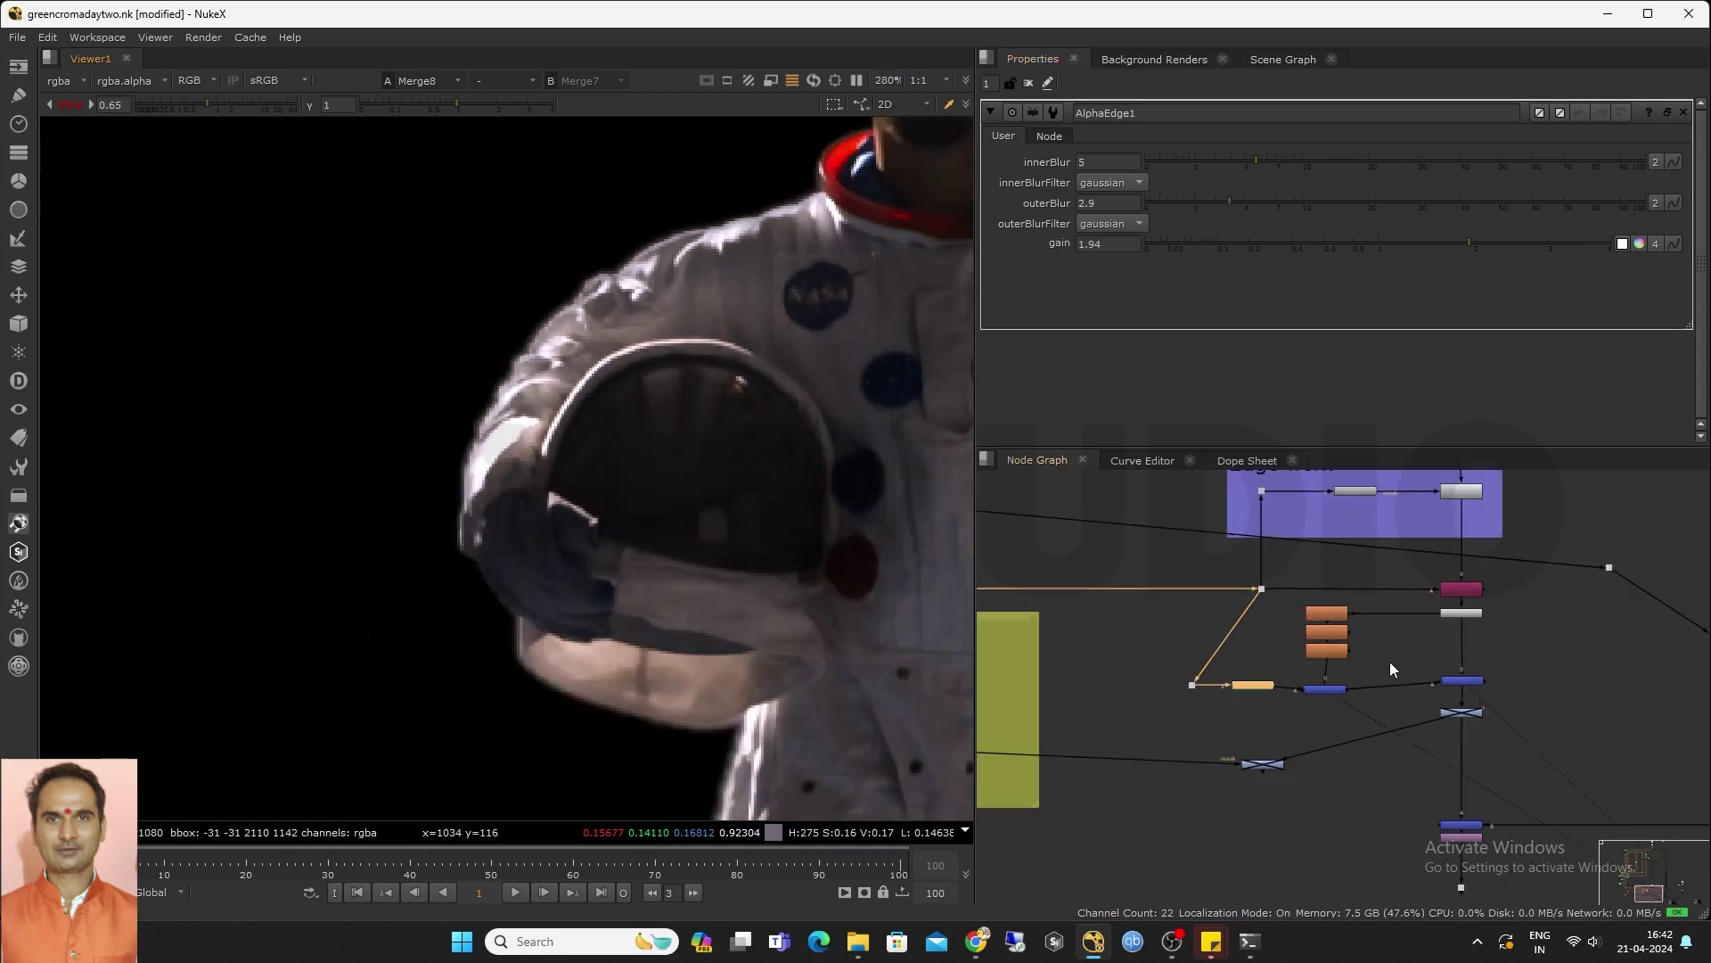
pyautogui.scroll(3, 1357, 651)
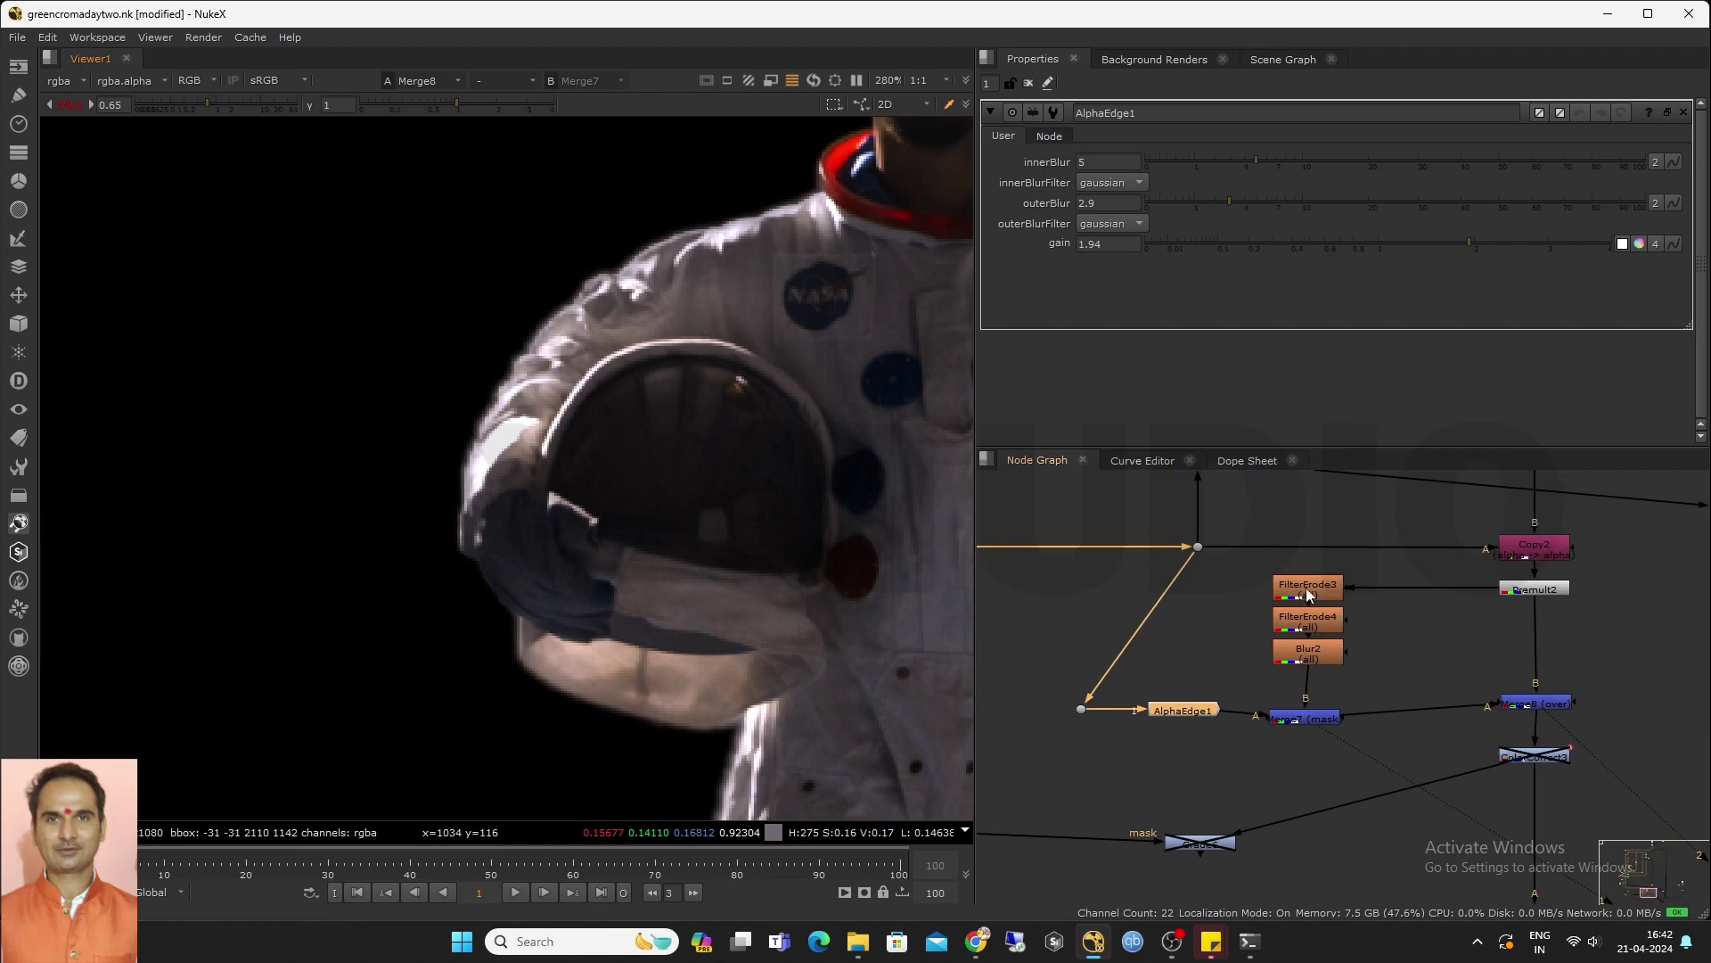
pyautogui.scroll(-2, 1142, 695)
pyautogui.moveTo(1230, 674); pyautogui.dragTo(1221, 774, button='middle')
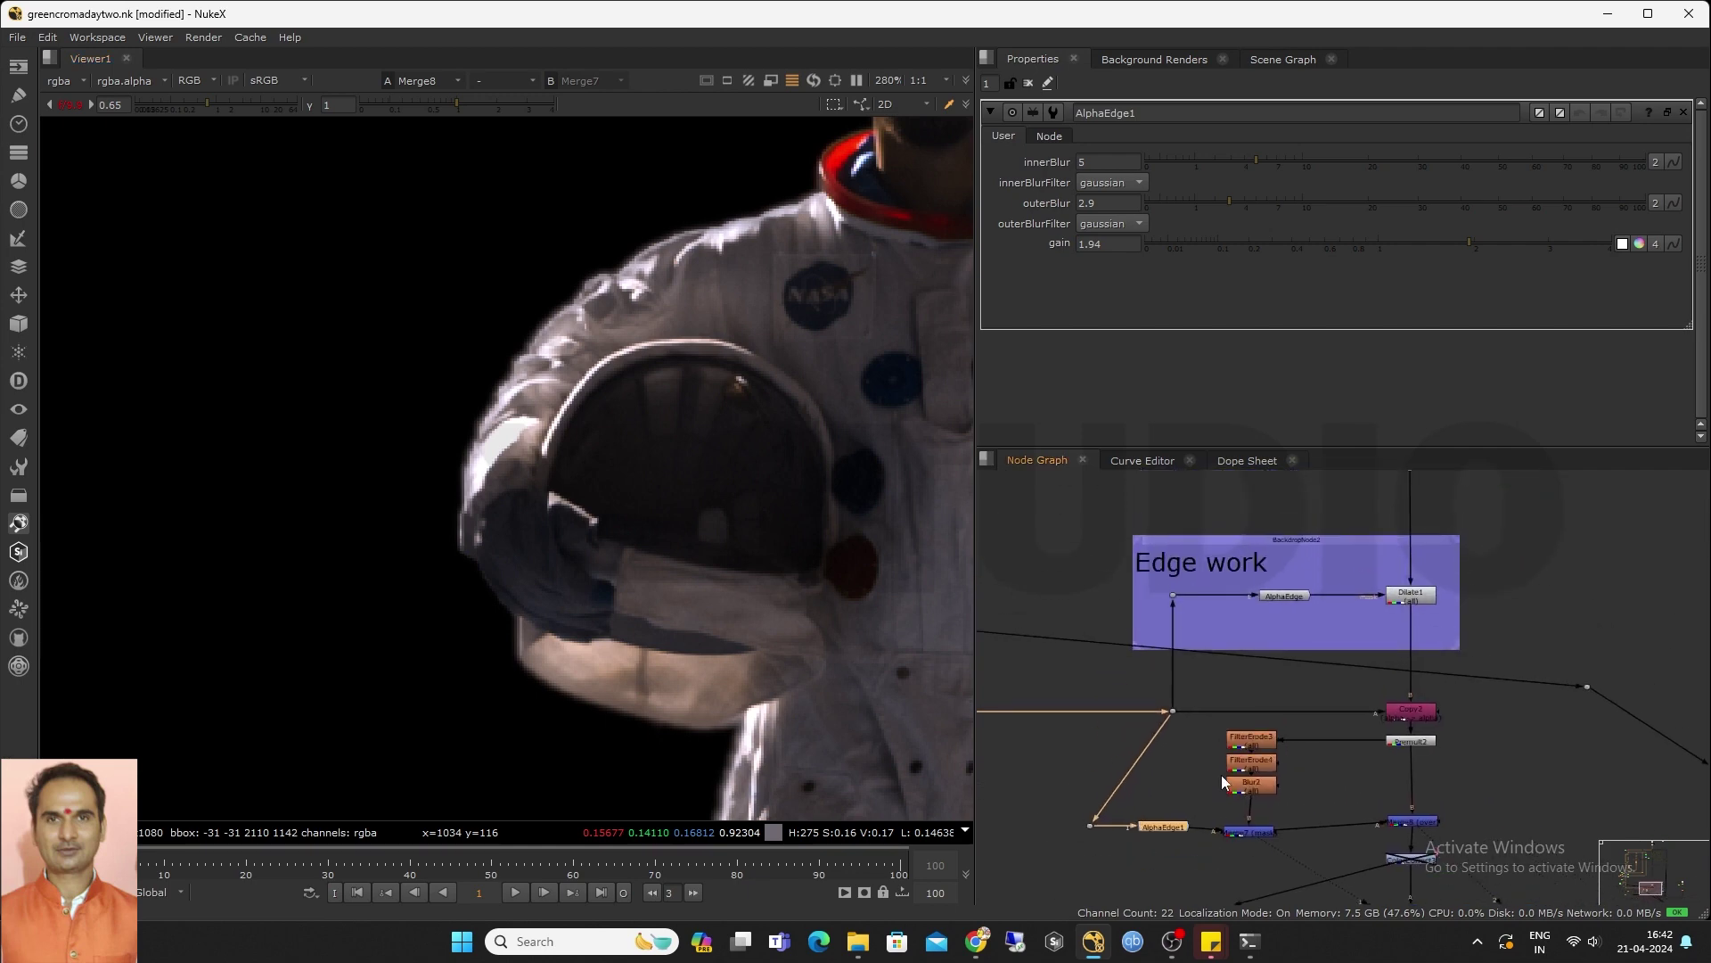
pyautogui.scroll(3, 1169, 582)
pyautogui.moveTo(1013, 553); pyautogui.dragTo(1624, 651)
pyautogui.scroll(-3, 1406, 593)
pyautogui.moveTo(1342, 749); pyautogui.dragTo(1355, 660, button='middle')
pyautogui.scroll(2, 1356, 660)
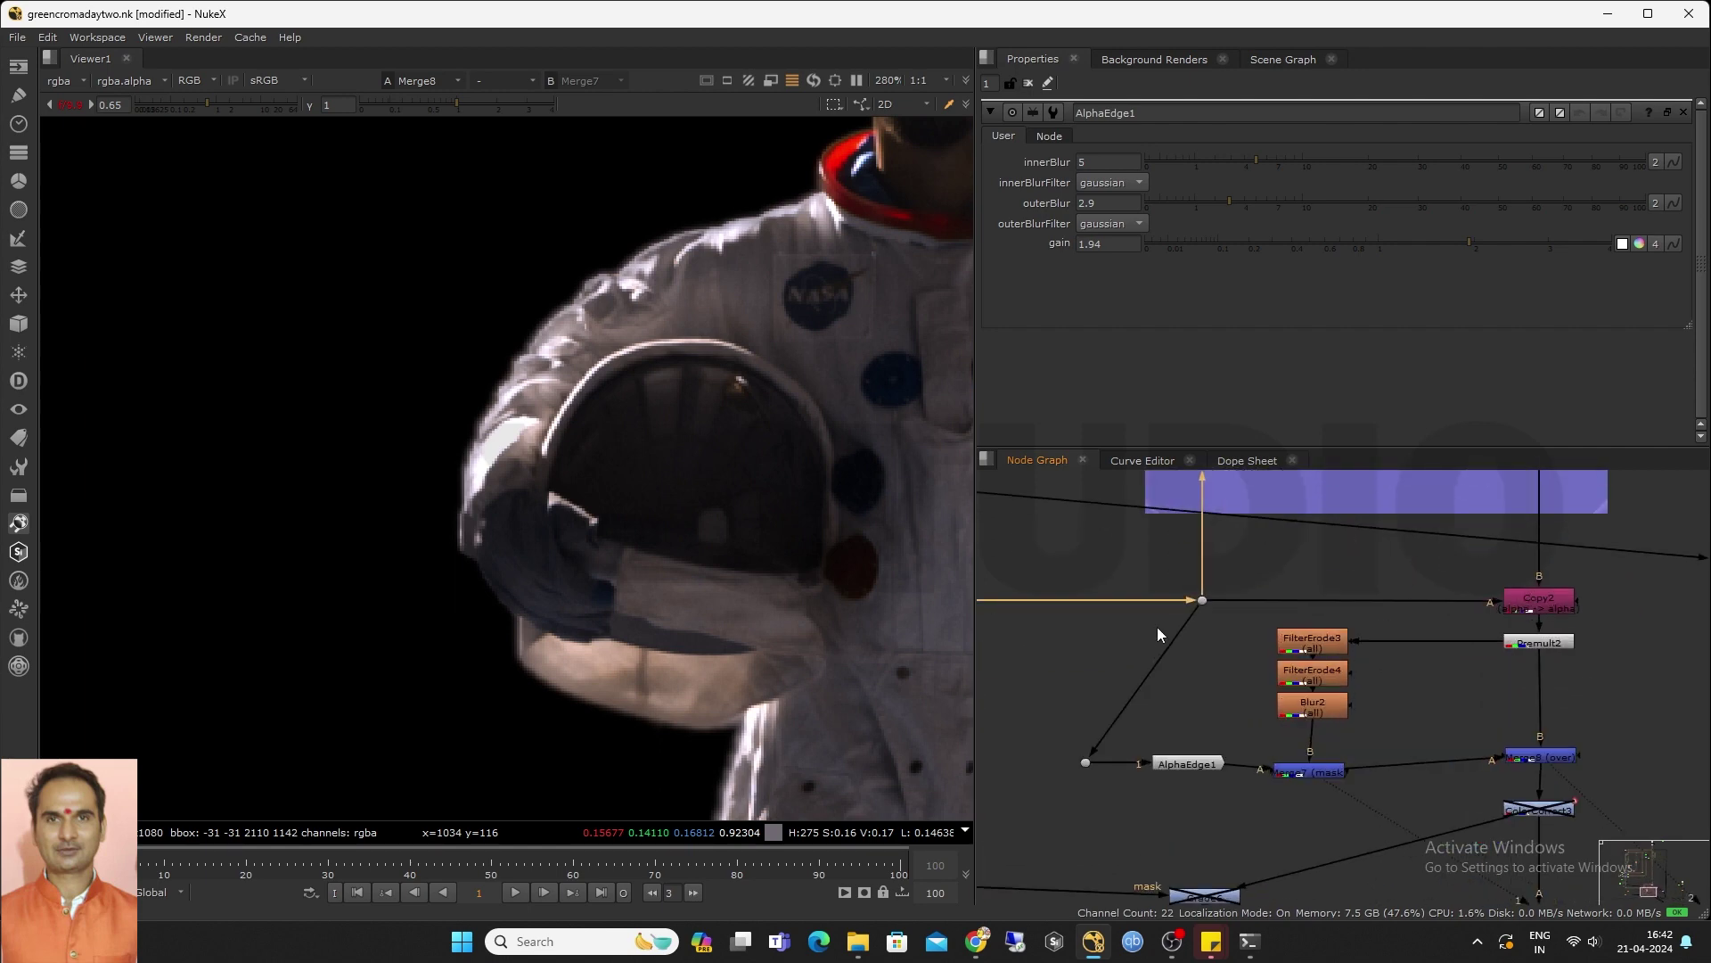
pyautogui.moveTo(1089, 615); pyautogui.dragTo(1377, 781)
pyautogui.scroll(-3, 1393, 769)
pyautogui.scroll(3, 1393, 731)
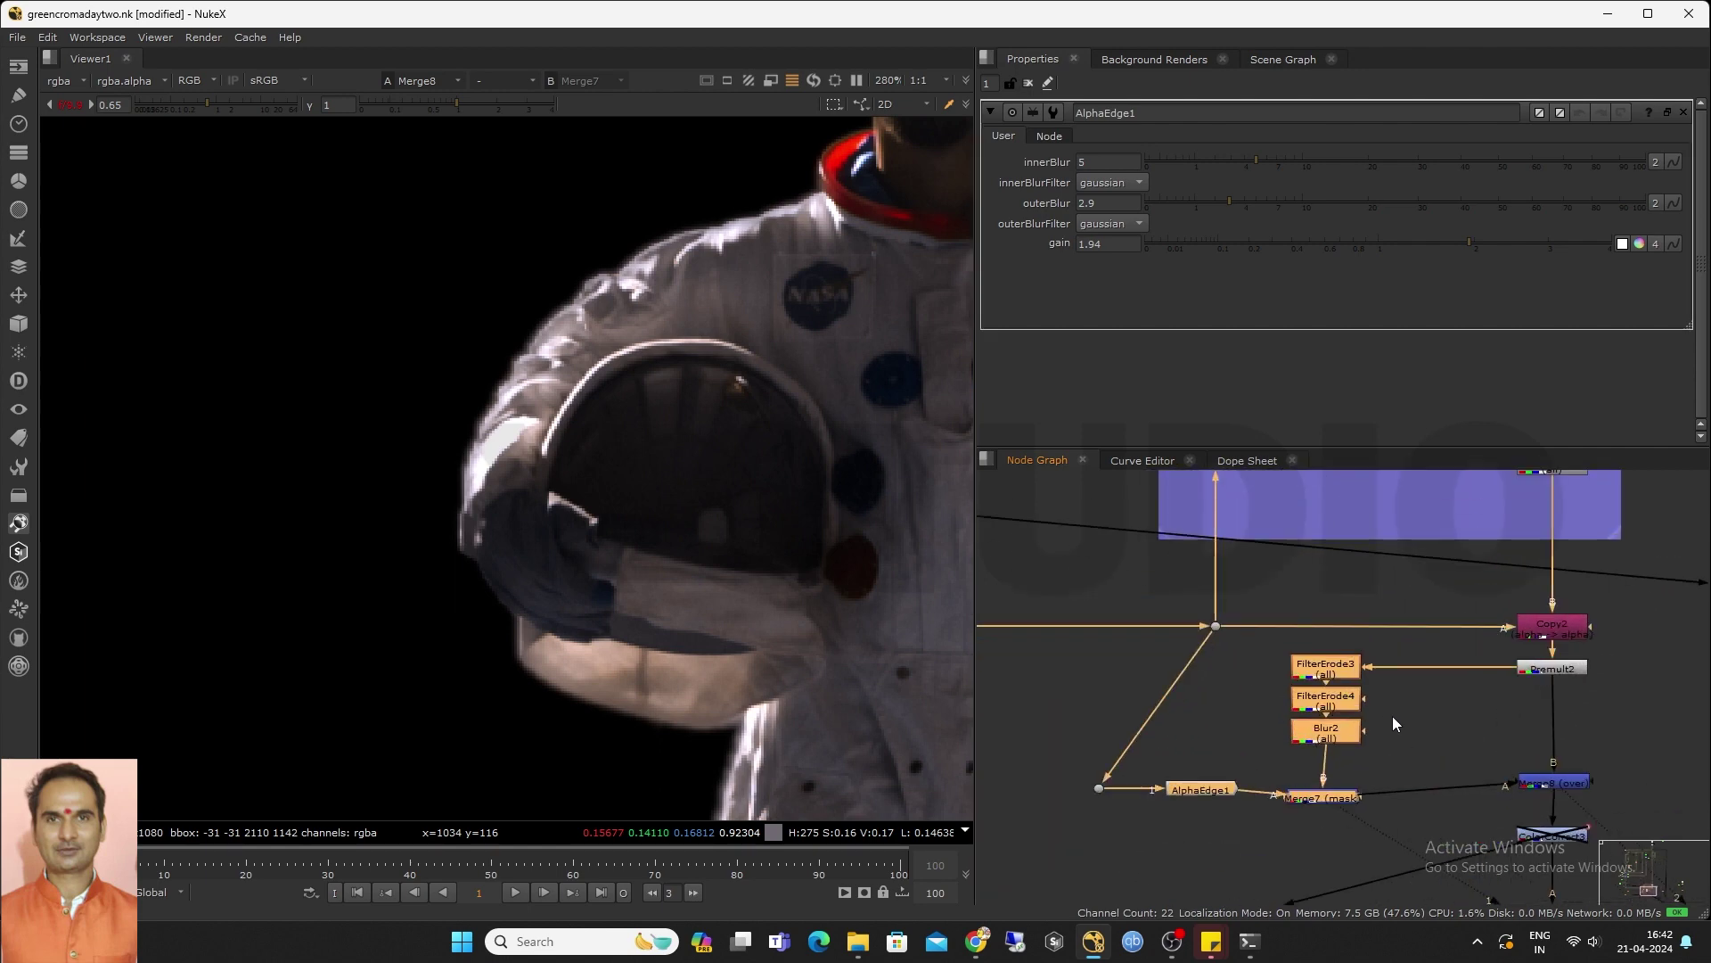
# Line up AlphaEdge1 with the mask Merge and move its dot directly above it
pyautogui.click(1392, 718)
pyautogui.moveTo(1383, 740); pyautogui.dragTo(1368, 709, button='middle')
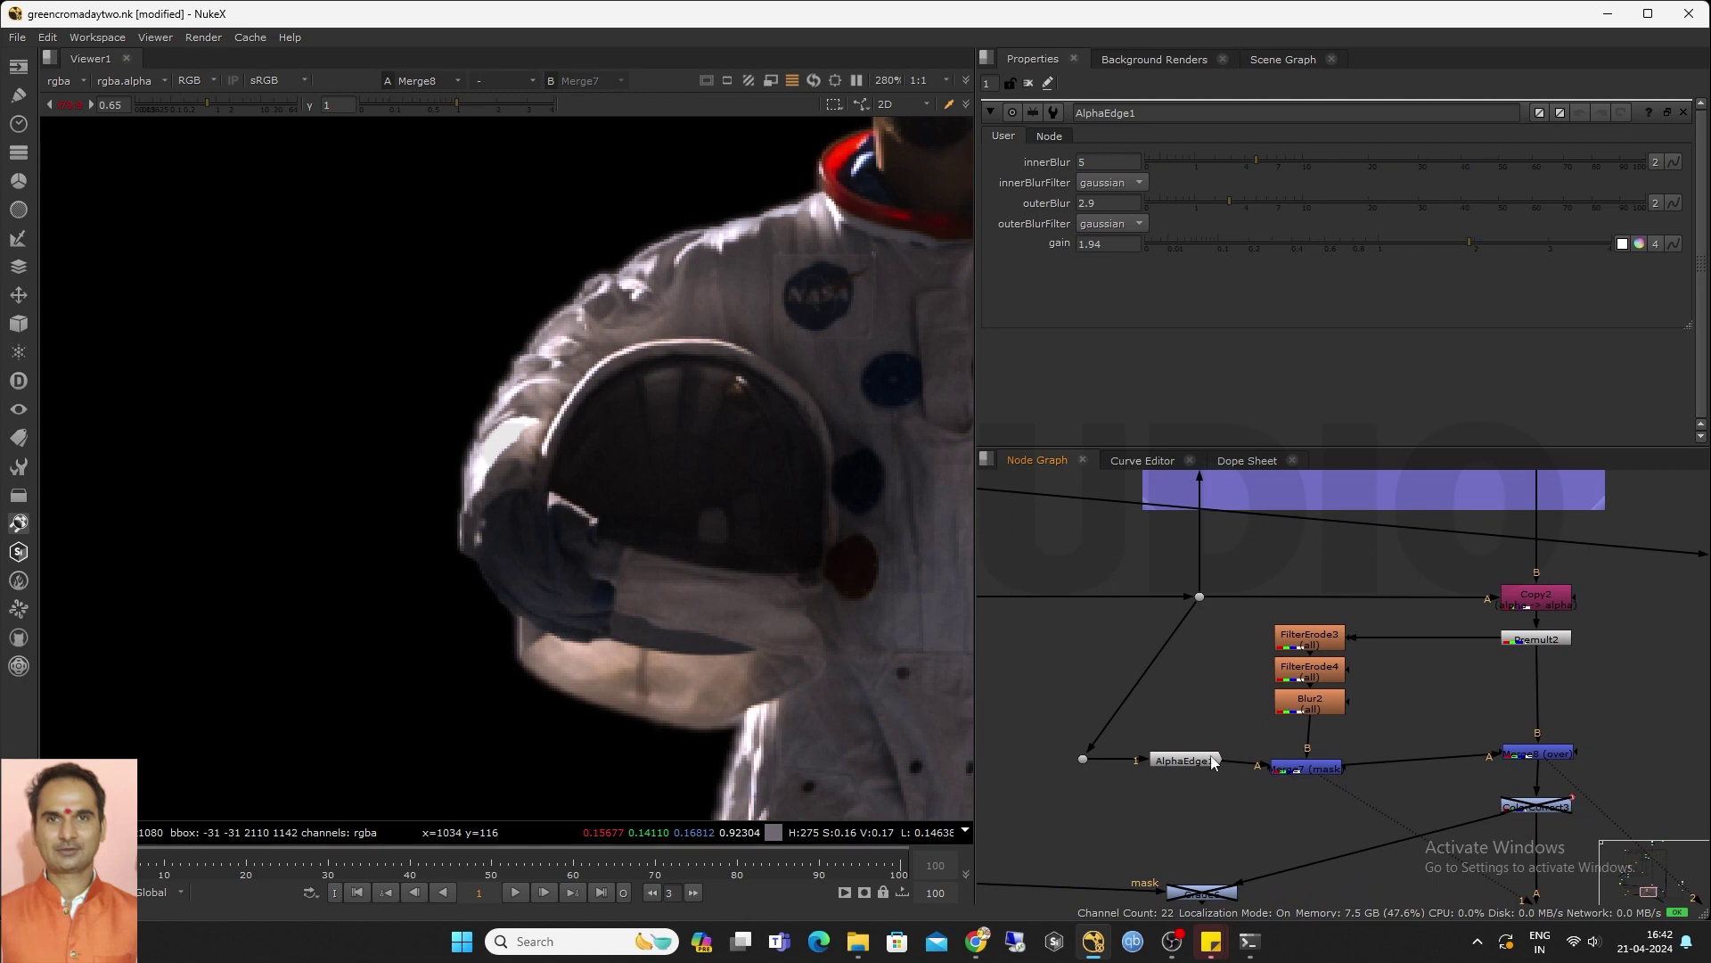
pyautogui.moveTo(1204, 758); pyautogui.dragTo(1209, 772)
pyautogui.moveTo(1086, 758); pyautogui.dragTo(1182, 769)
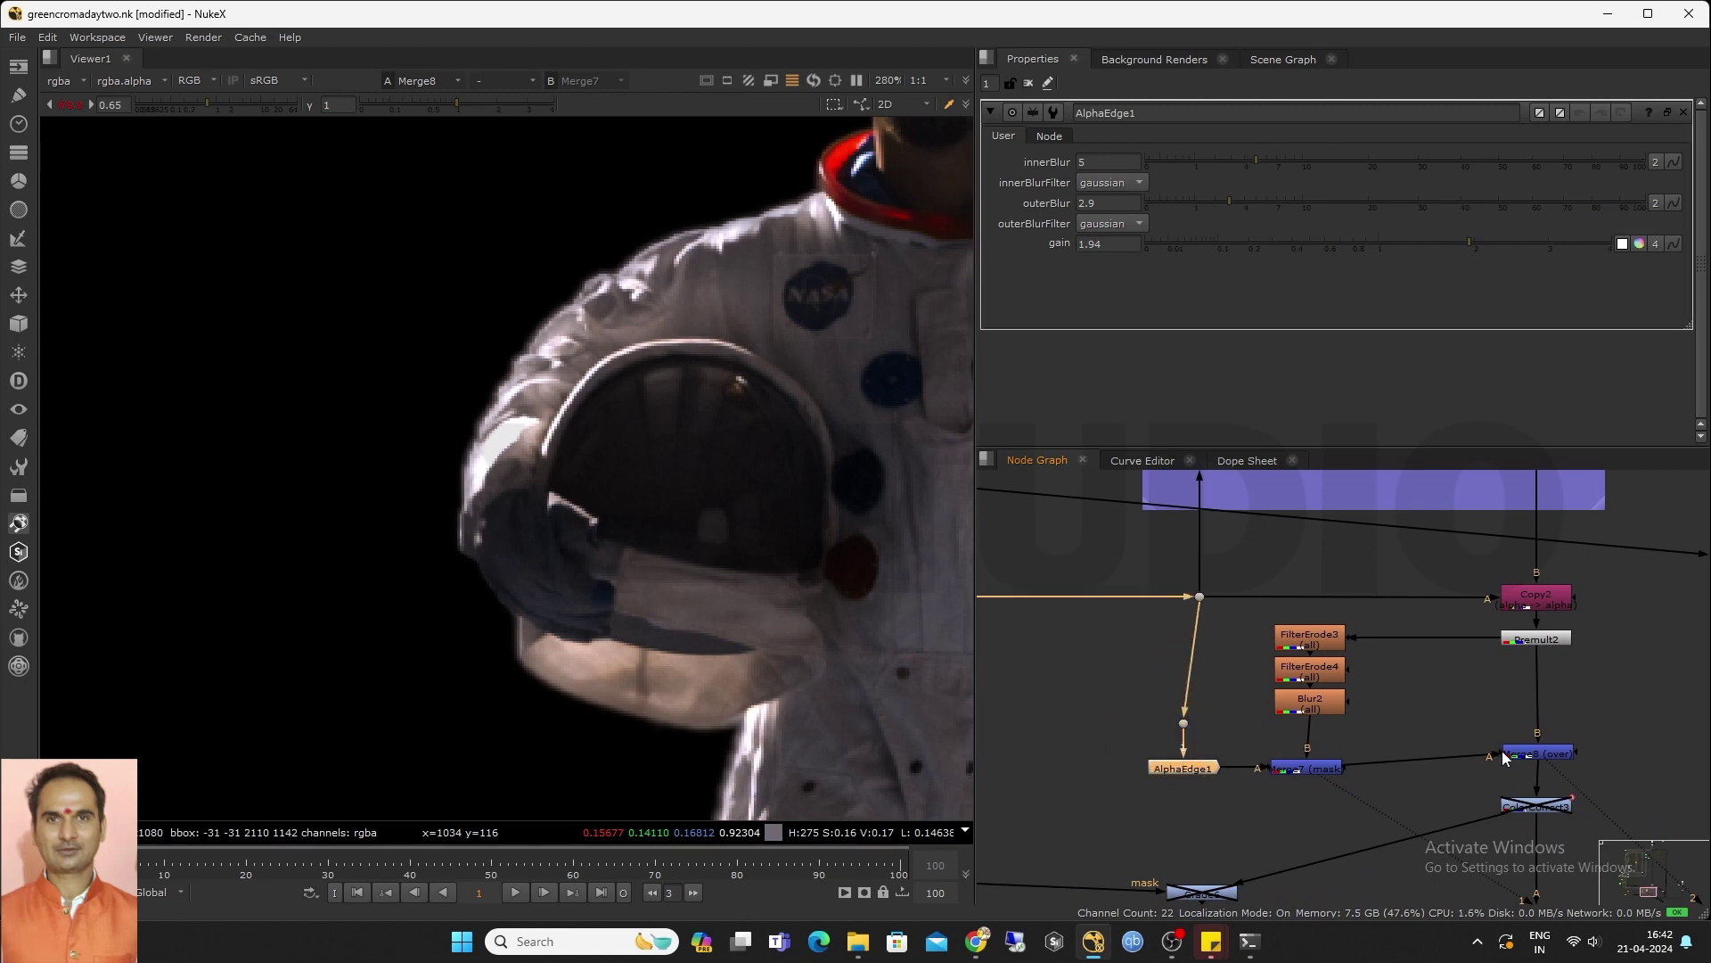
# Examine the EDGE BLEND setup by opening FilterErode9, FilterErode8 and Merge26, and view the matte from Merge26
pyautogui.scroll(-4, 1374, 727)
pyautogui.moveTo(1373, 729); pyautogui.dragTo(1705, 584, button='middle')
pyautogui.moveTo(1286, 622); pyautogui.dragTo(1267, 662, button='middle')
pyautogui.scroll(3, 1218, 618)
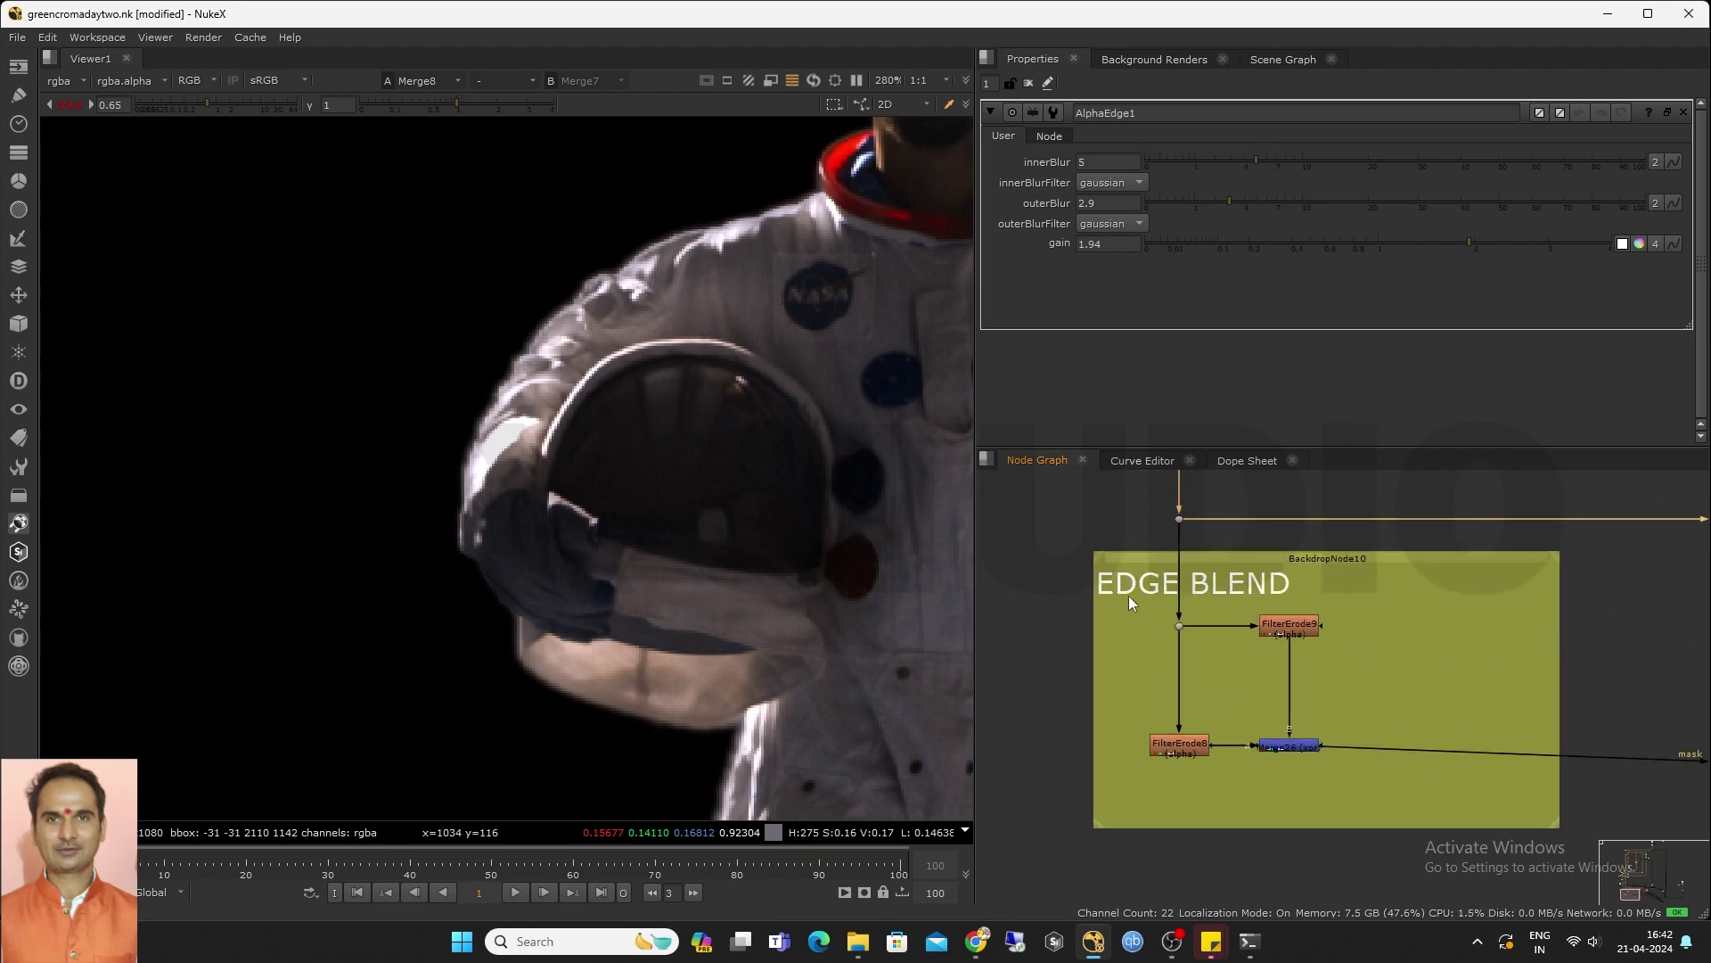
pyautogui.moveTo(1074, 558); pyautogui.dragTo(1341, 775)
pyautogui.scroll(3, 1285, 693)
pyautogui.scroll(-2, 1283, 697)
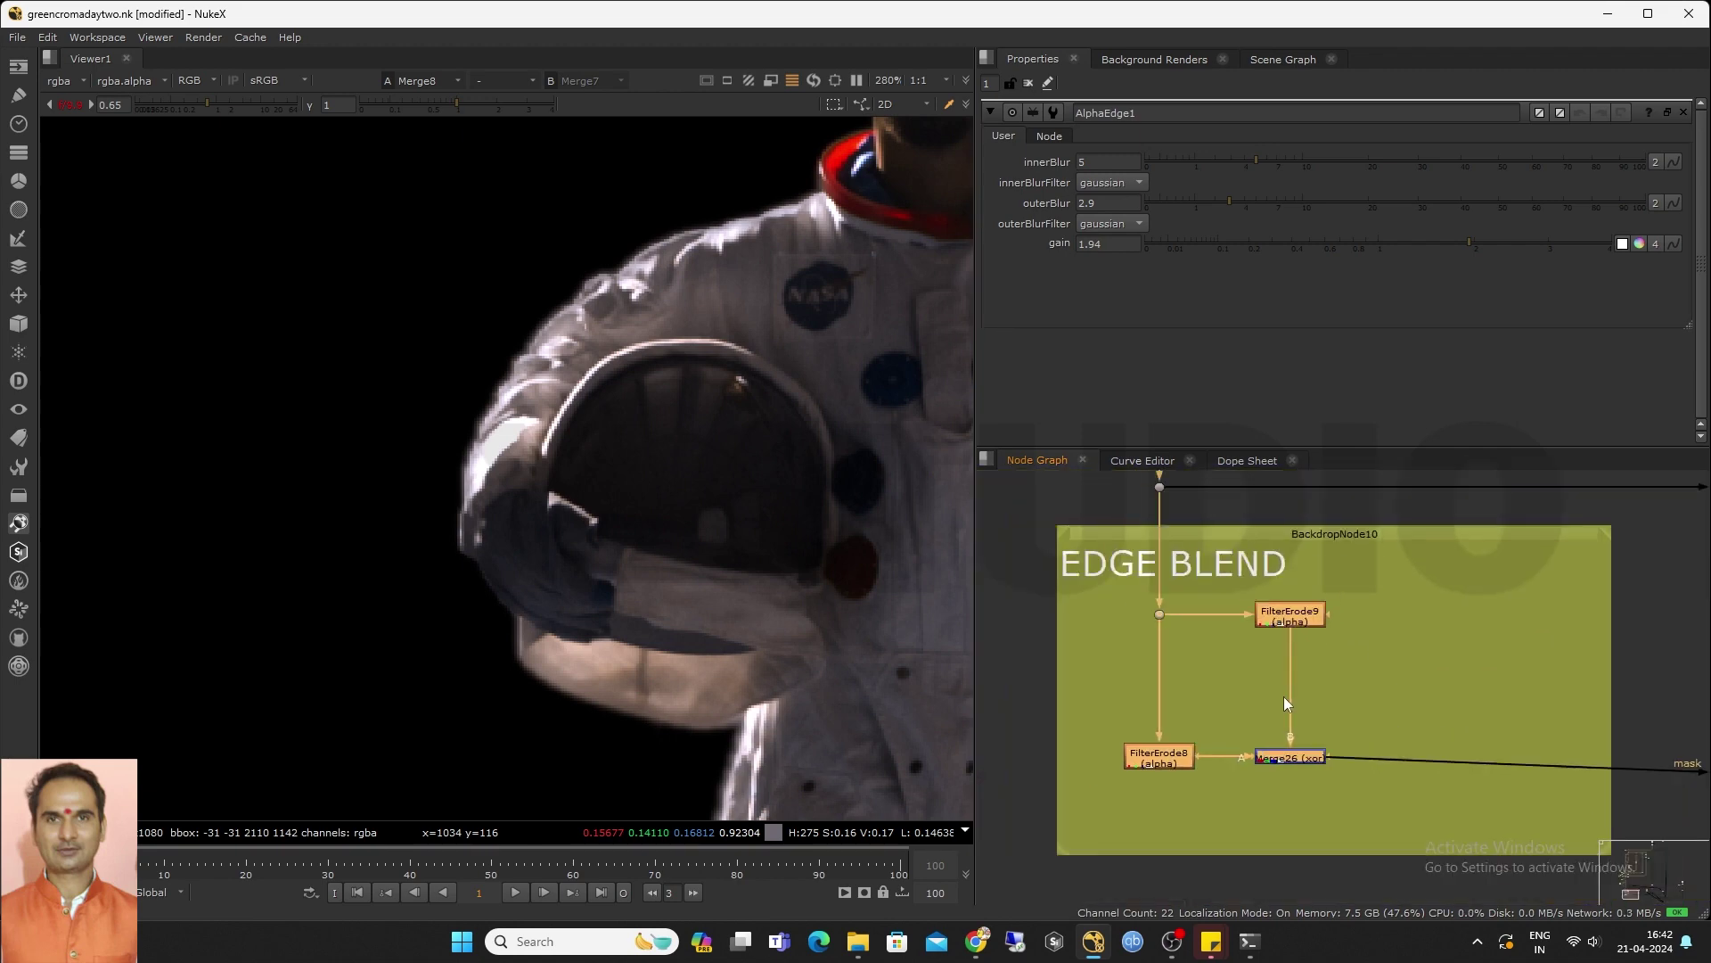
pyautogui.scroll(-1, 1283, 697)
pyautogui.click(1228, 686)
pyautogui.doubleClick(1287, 631)
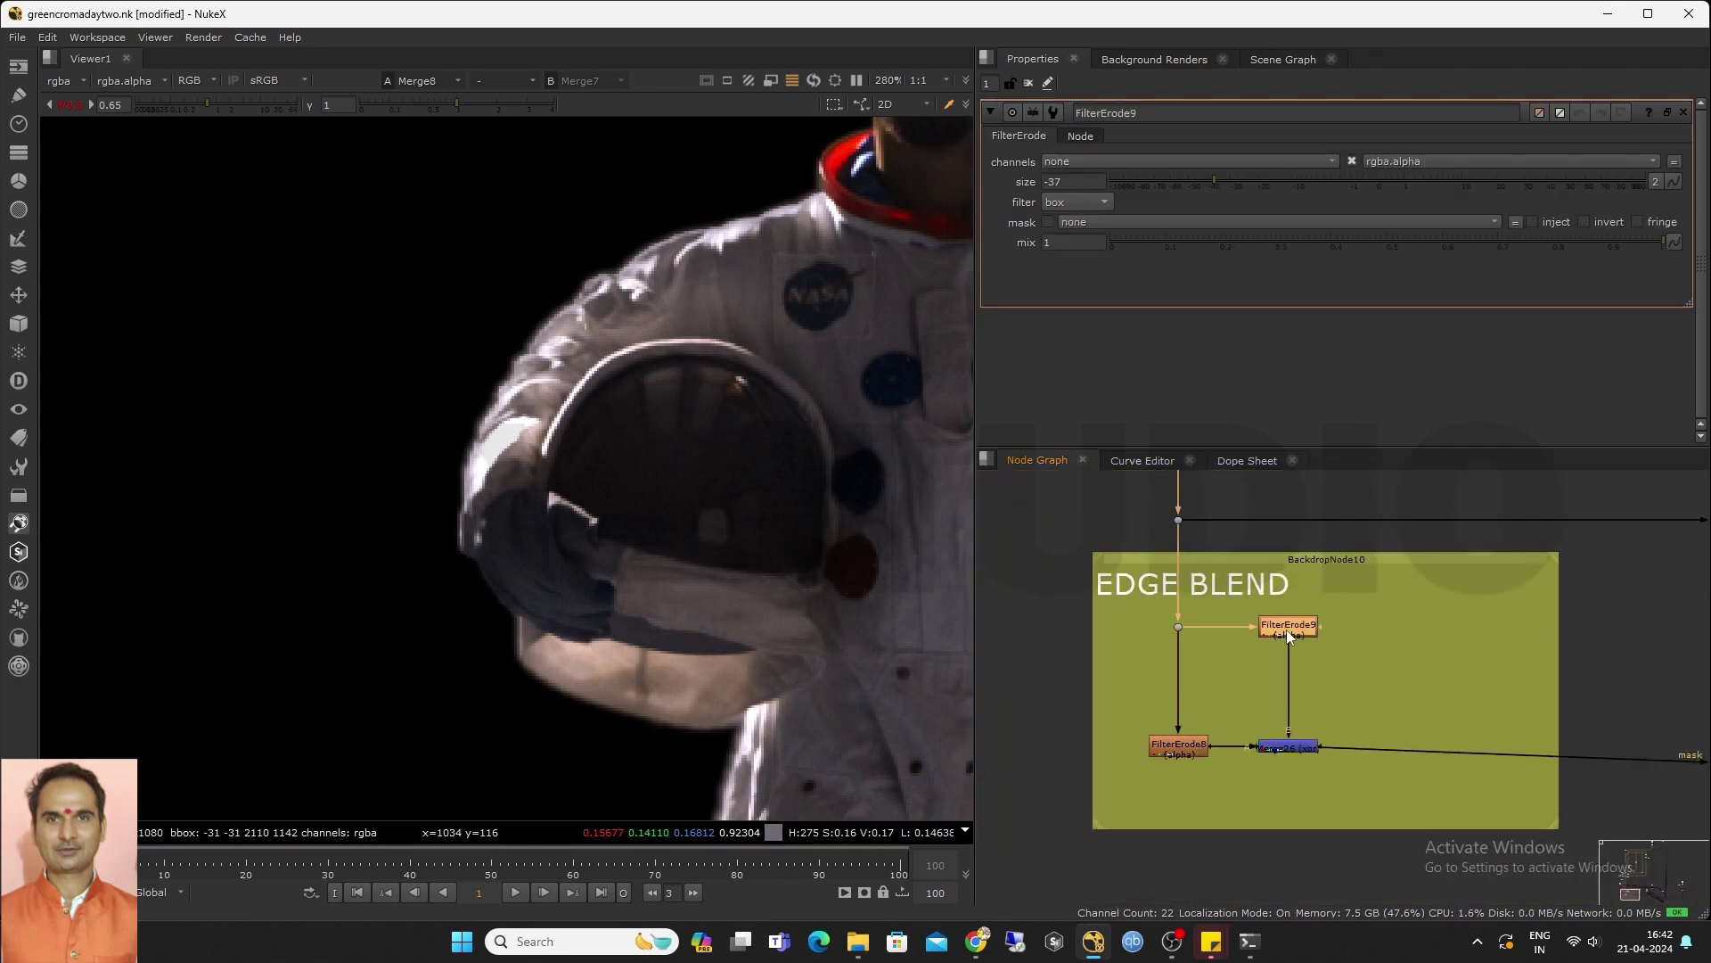
pyautogui.doubleClick(1158, 749)
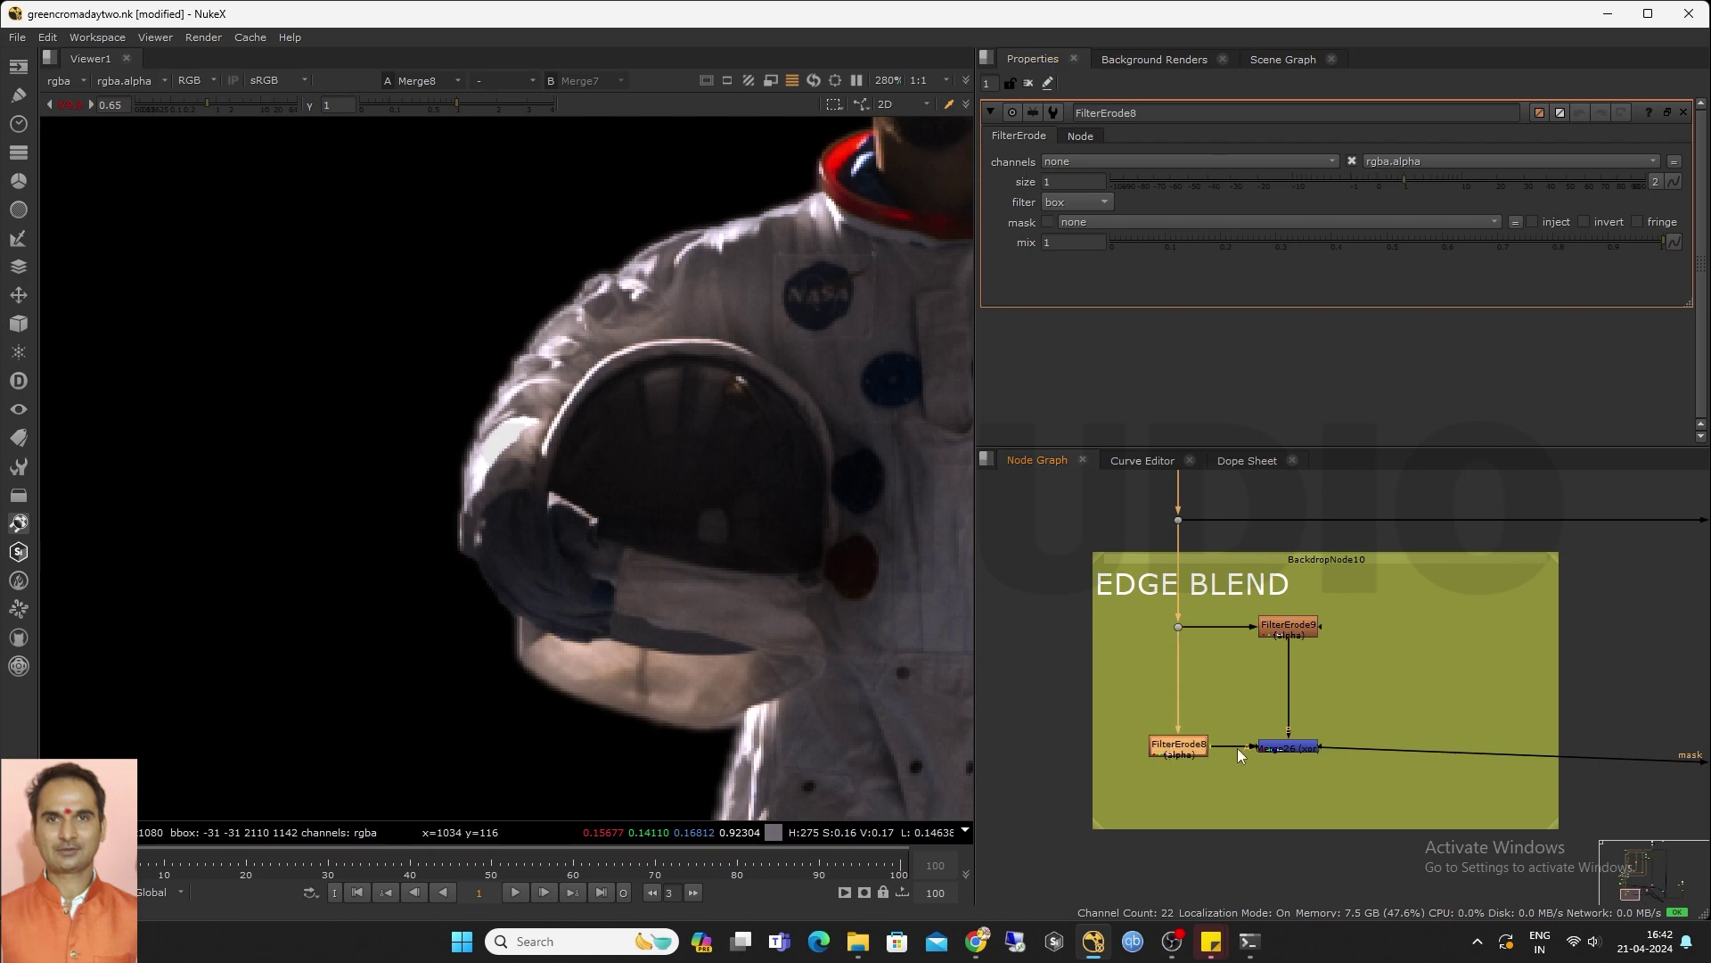
pyautogui.doubleClick(1281, 751)
pyautogui.press('1')
pyautogui.scroll(-3, 1052, 669)
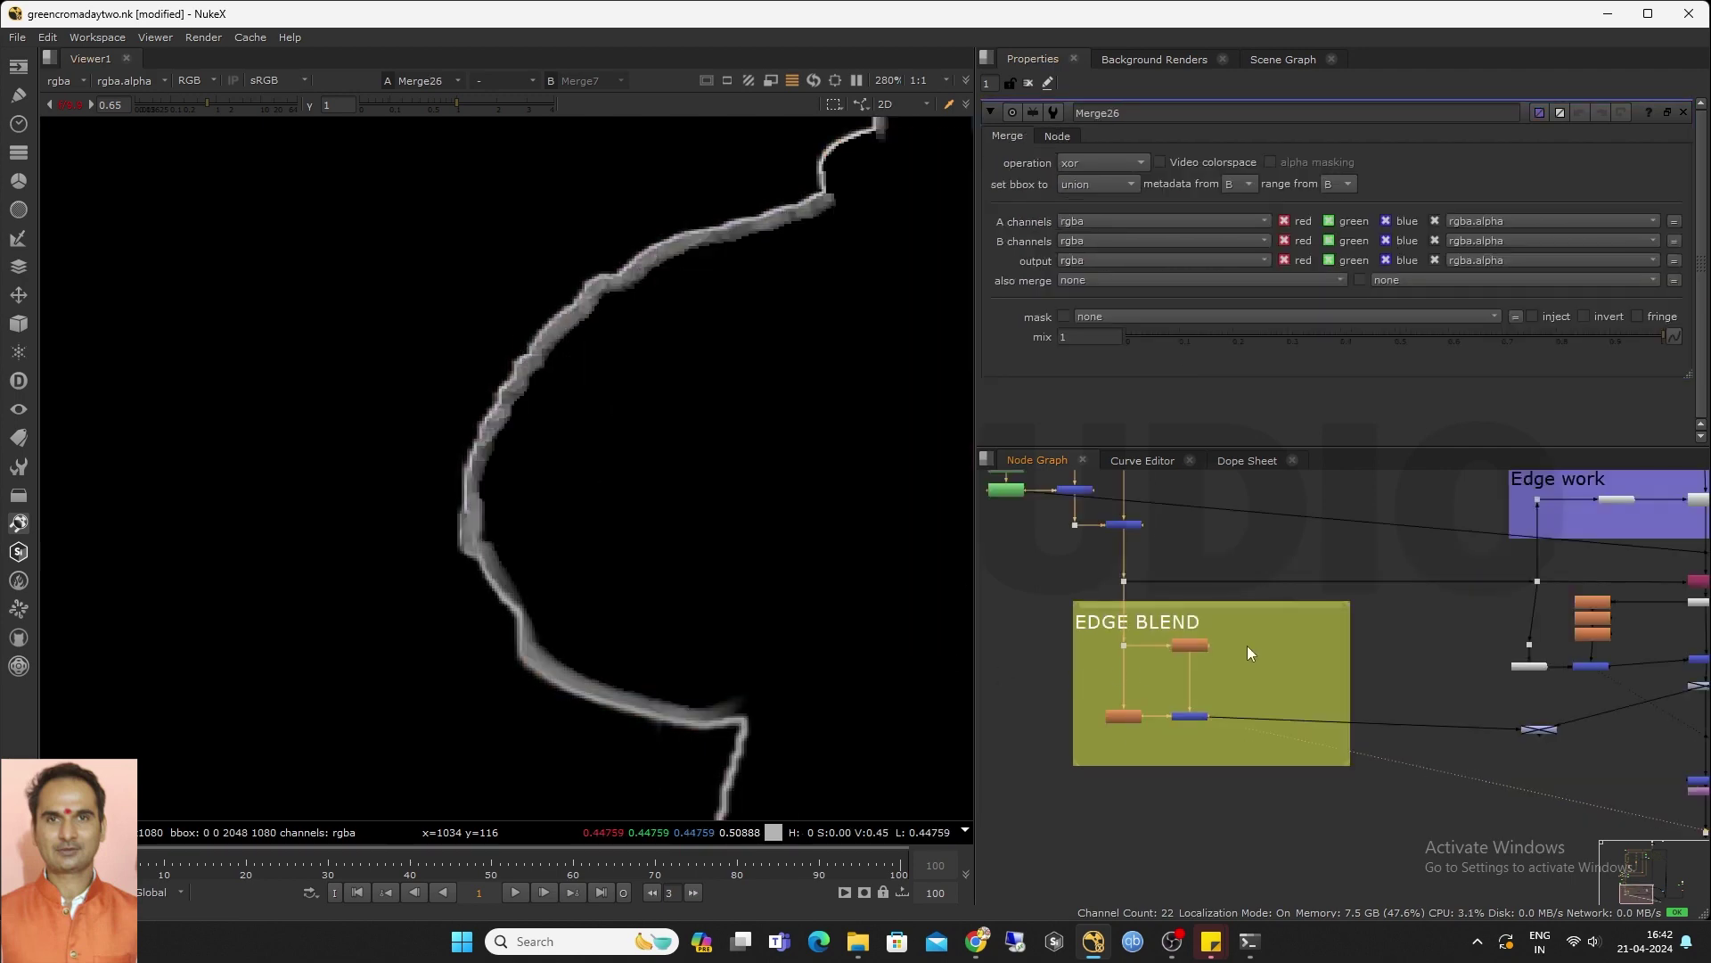
# Open AlphaEdge in the Edge work backdrop and view its alpha channel
pyautogui.moveTo(1332, 604); pyautogui.dragTo(1120, 673, button='middle')
pyautogui.scroll(2, 1380, 662)
pyautogui.scroll(3, 1393, 553)
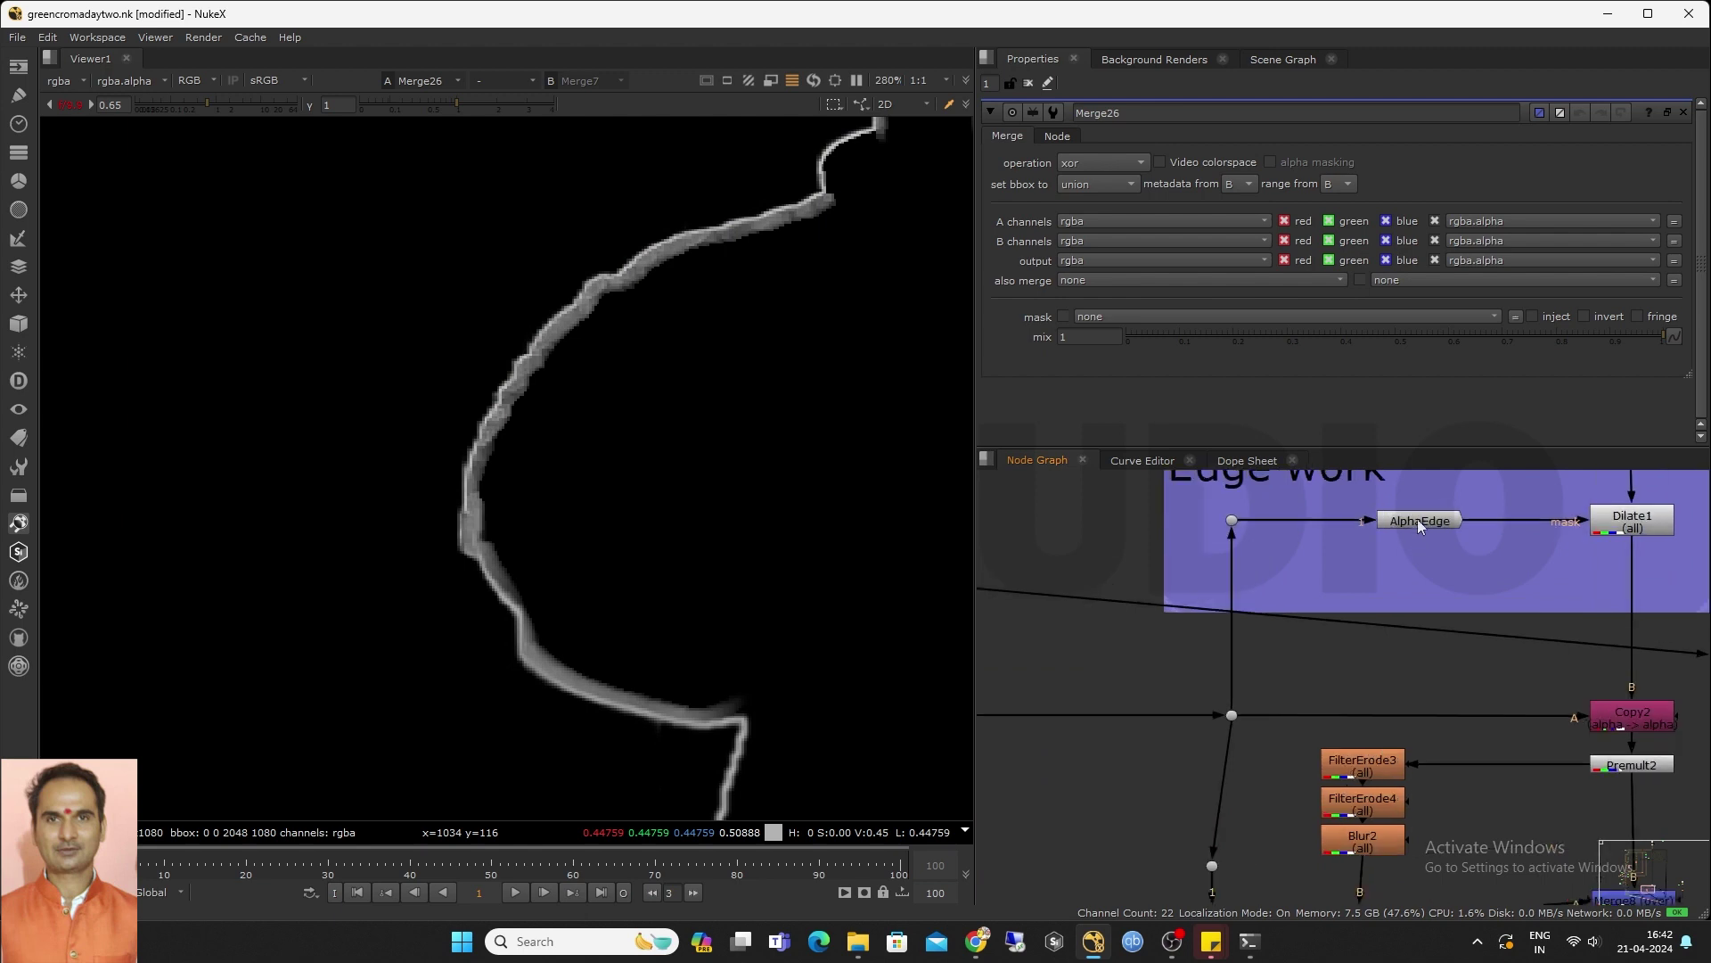
pyautogui.doubleClick(1417, 519)
pyautogui.press('1')
pyautogui.press('a')
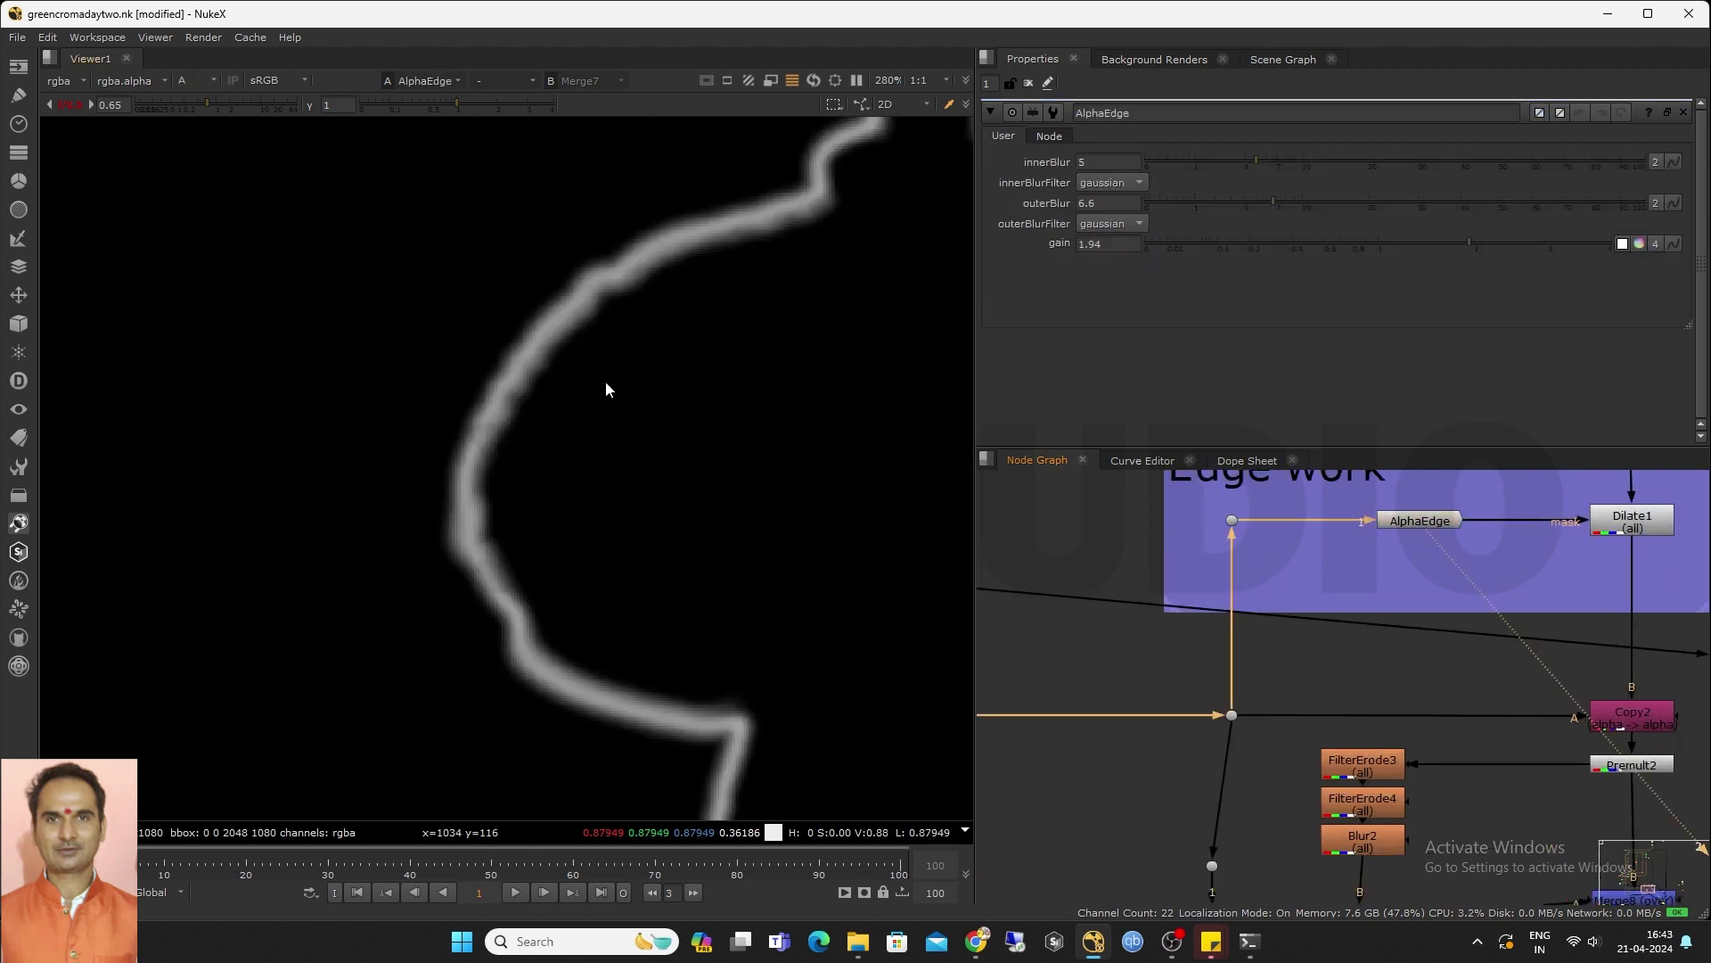
pyautogui.scroll(-3, 1246, 732)
# Add an EdgeFromAlpha node beside AlphaEdge1 and connect its input to the matte line's dot
pyautogui.moveTo(1246, 732); pyautogui.dragTo(1298, 666, button='middle')
pyautogui.scroll(2, 1302, 673)
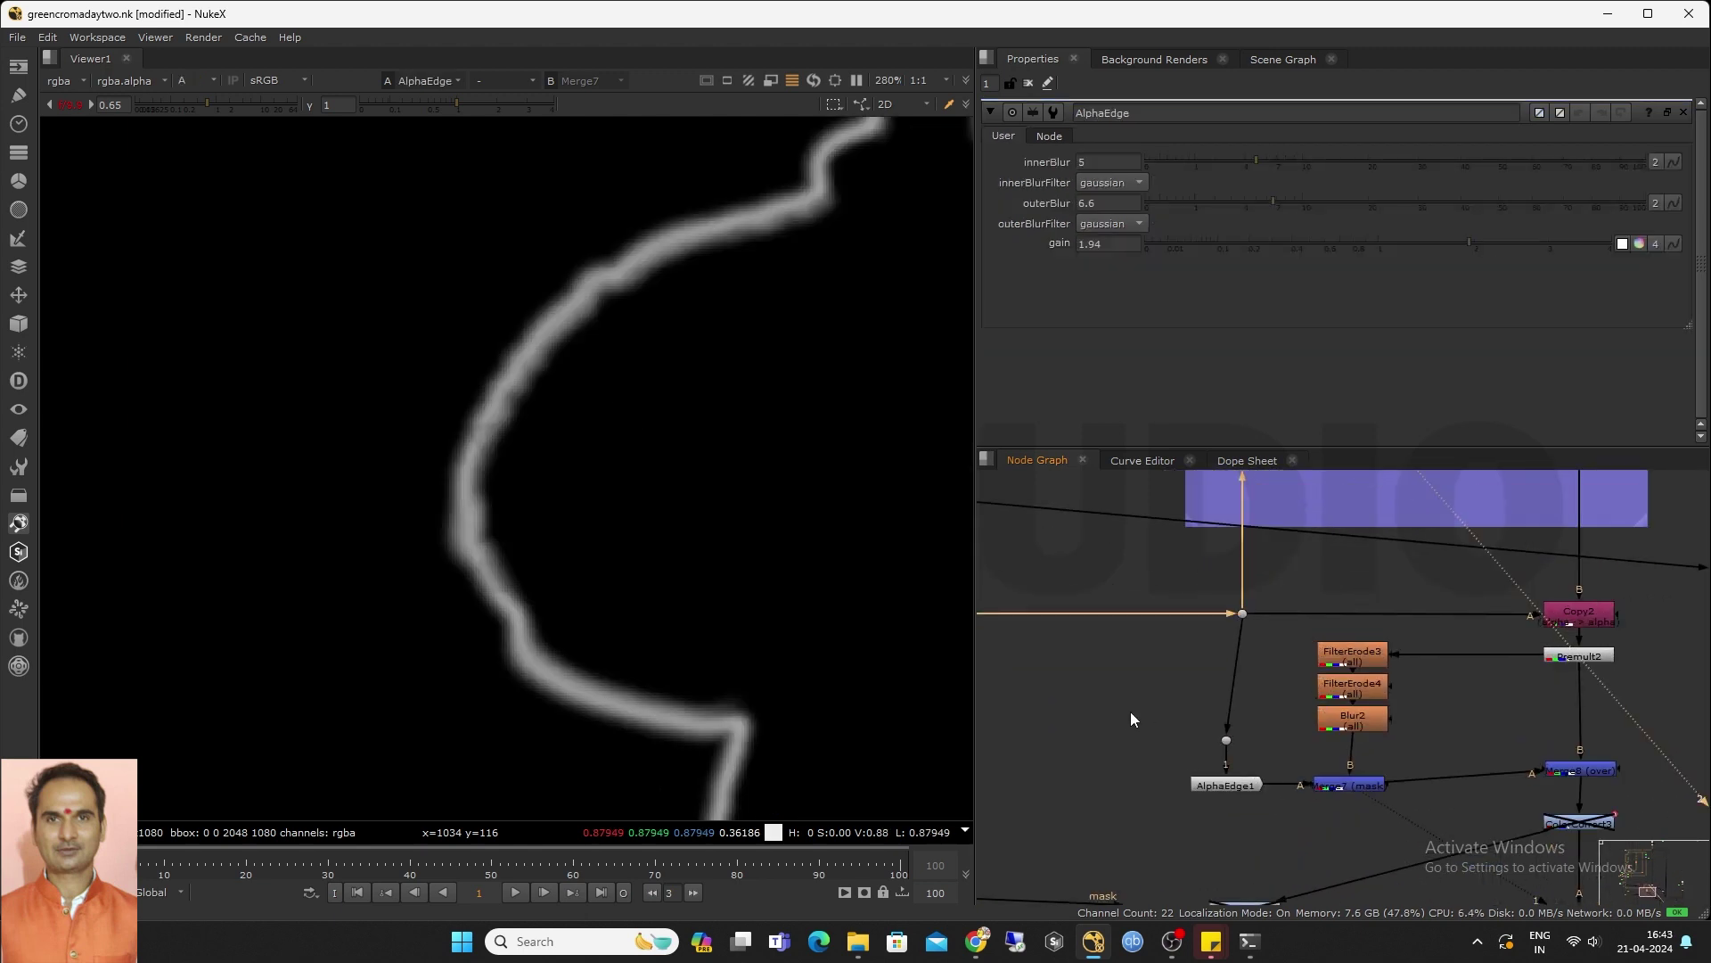
pyautogui.moveTo(1132, 714); pyautogui.dragTo(1173, 699, button='middle')
pyautogui.click(1173, 698)
pyautogui.press('Tab')
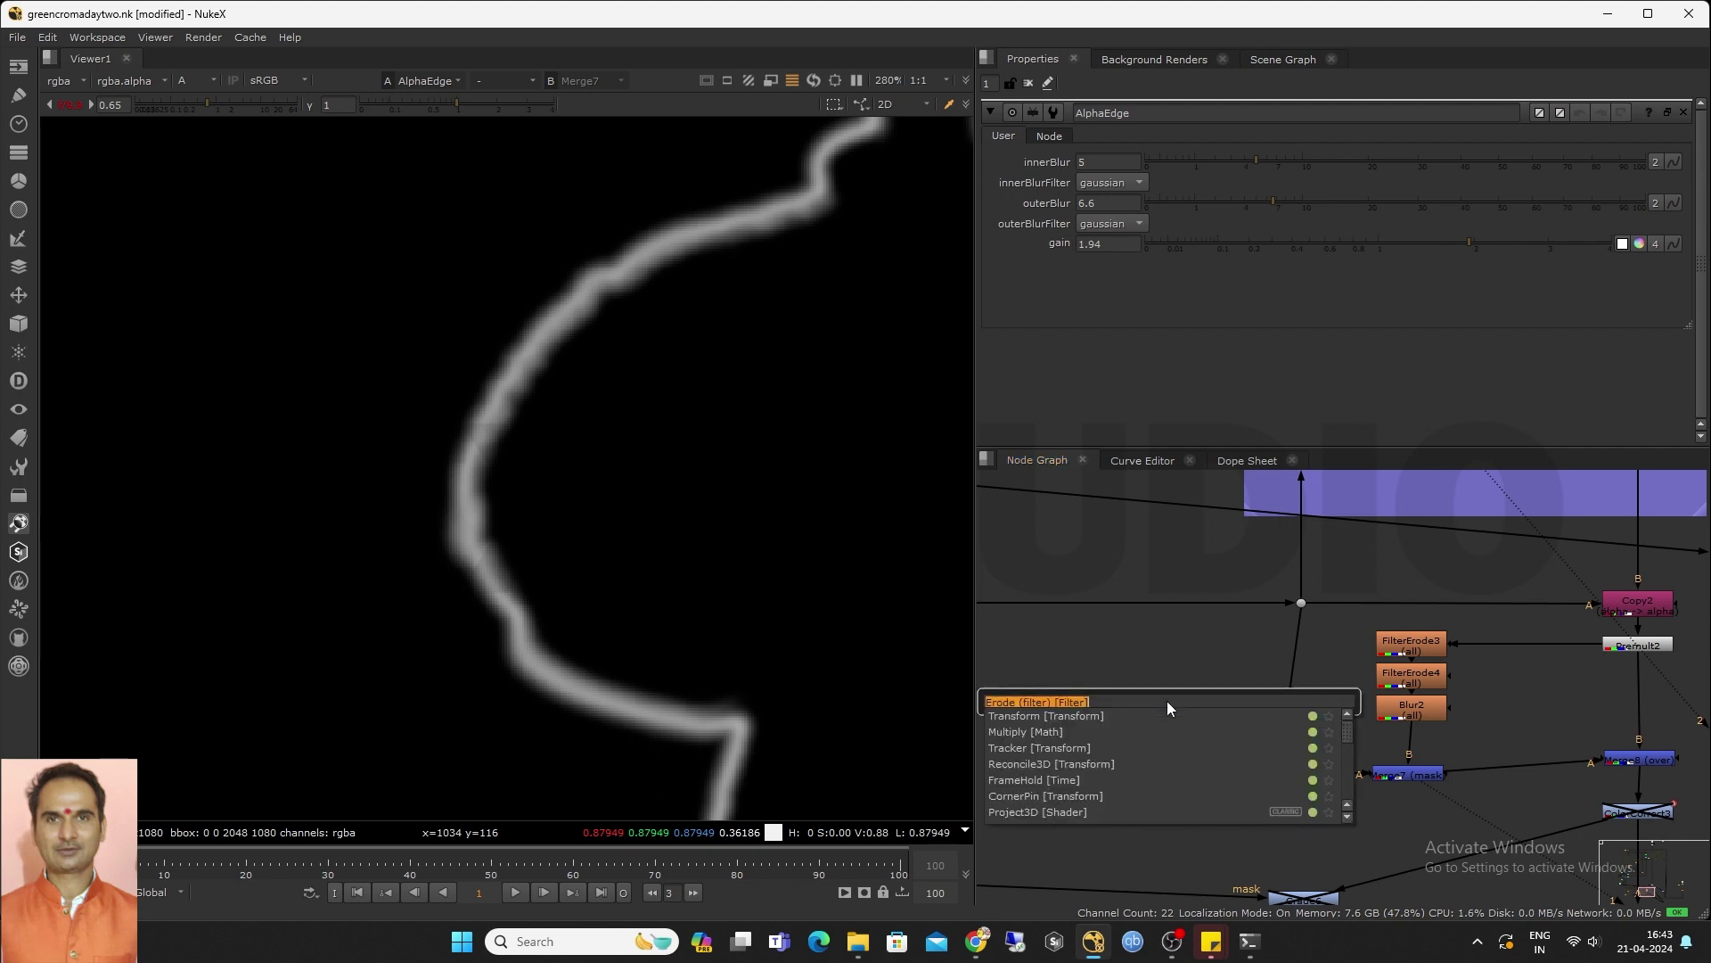
pyautogui.write('edg')
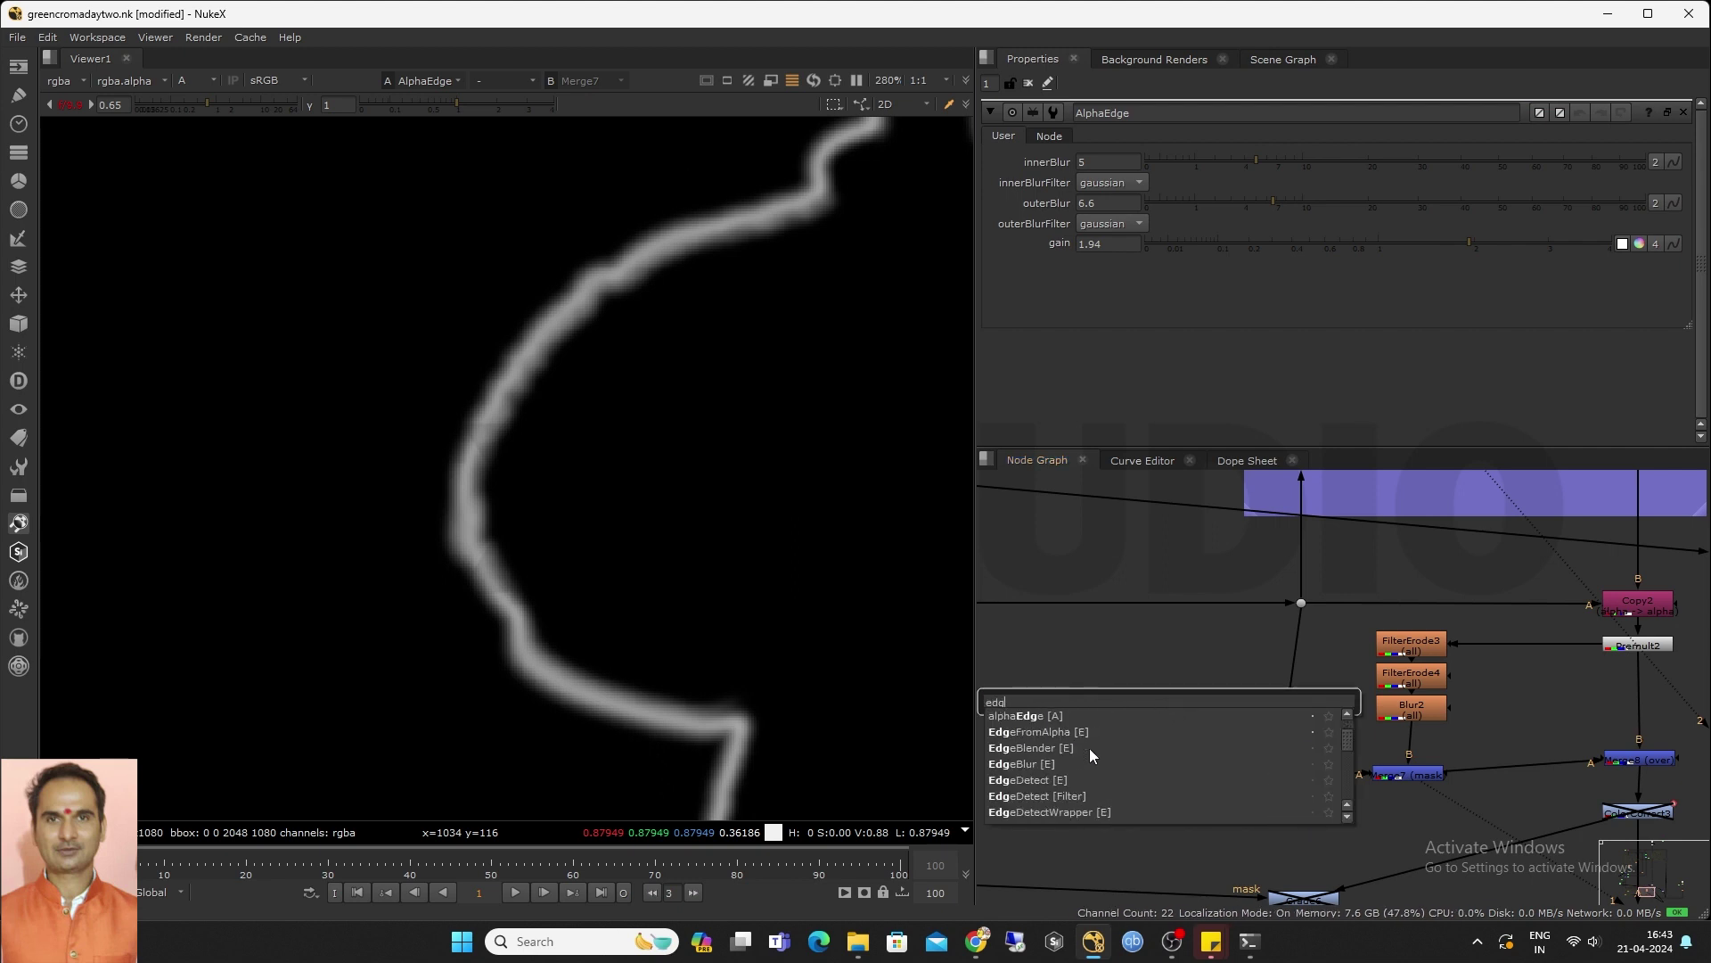
pyautogui.click(1073, 733)
pyautogui.moveTo(1159, 692); pyautogui.dragTo(1300, 604)
# View the EdgeFromAlpha matte and connect it to the mask Merge's A input in place of AlphaEdge1
pyautogui.click(1217, 693)
pyautogui.click(1152, 704)
pyautogui.press('1')
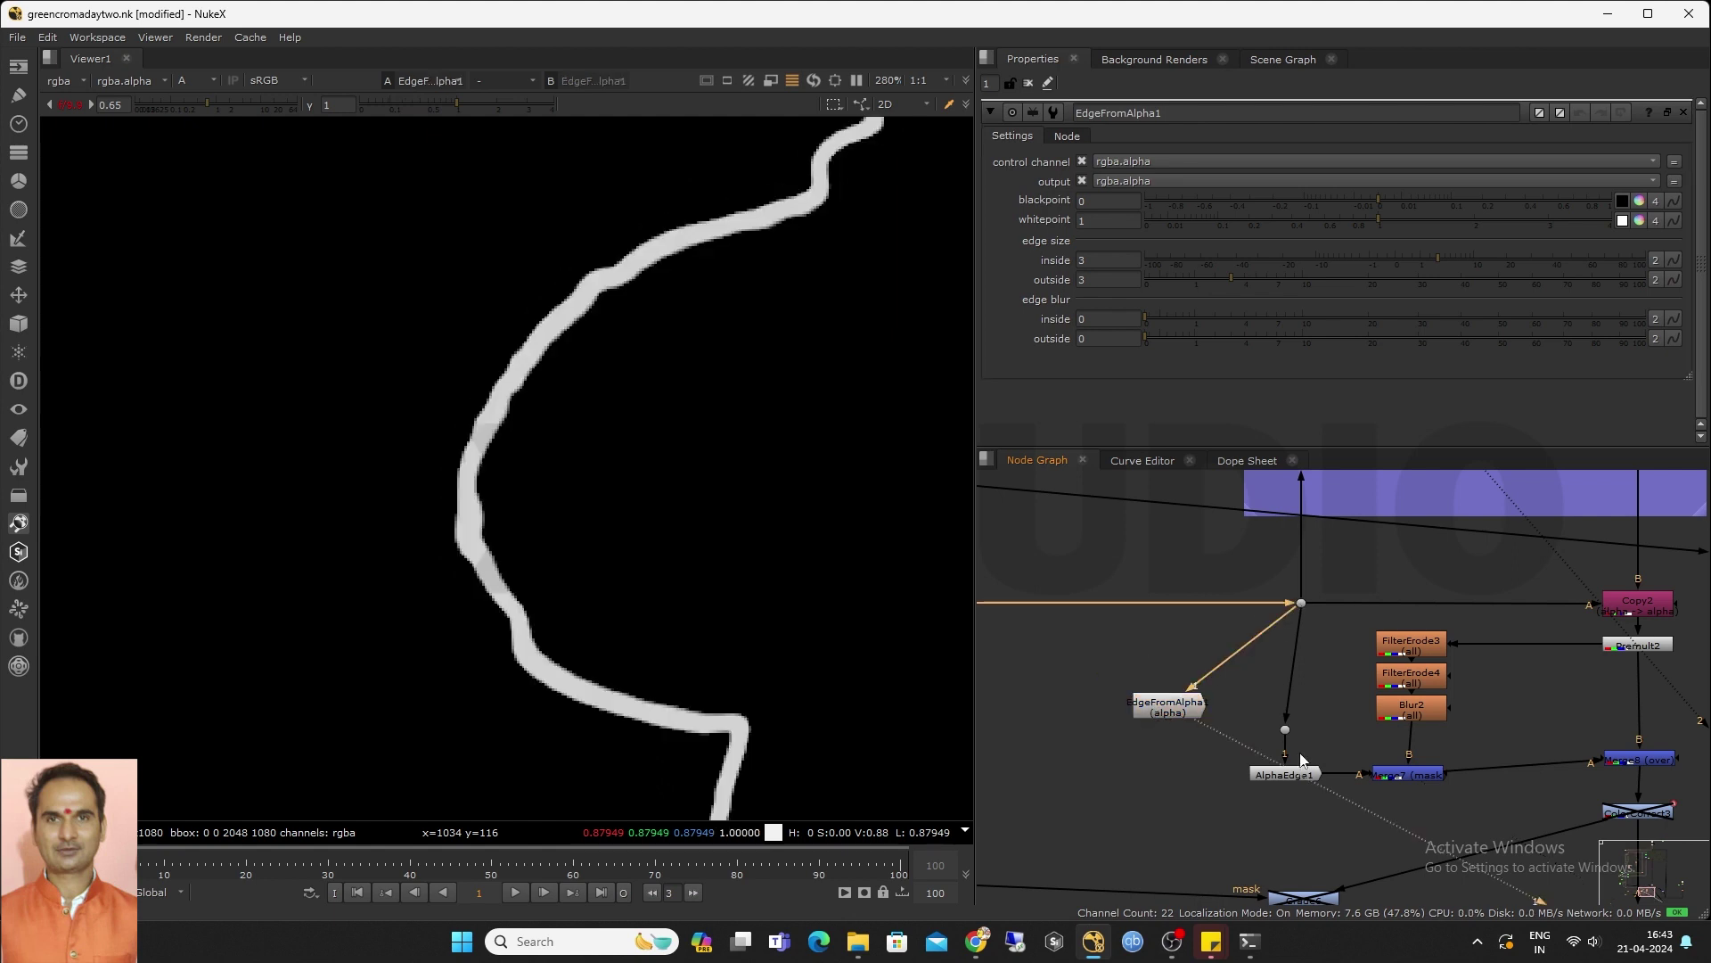
pyautogui.moveTo(1285, 774); pyautogui.dragTo(1187, 709)
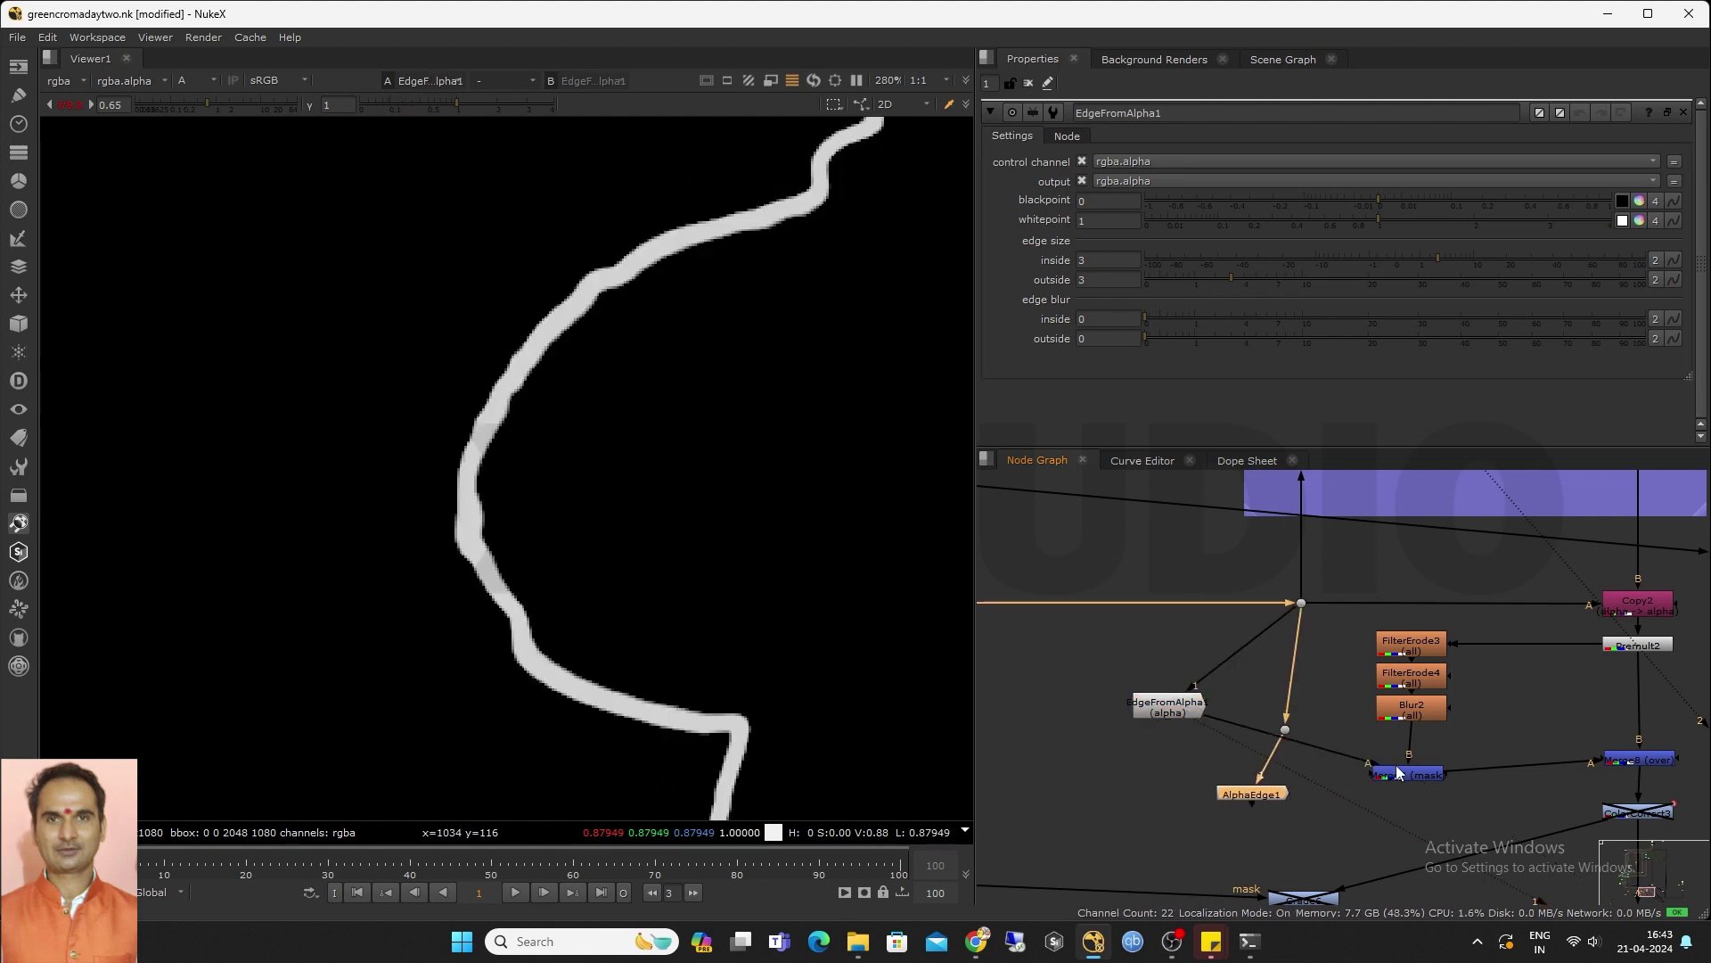
# View Merge7's masked edge strip in colour, and view the merged foreground from Merge8
pyautogui.click(1397, 770)
pyautogui.press('2')
pyautogui.click(1365, 759)
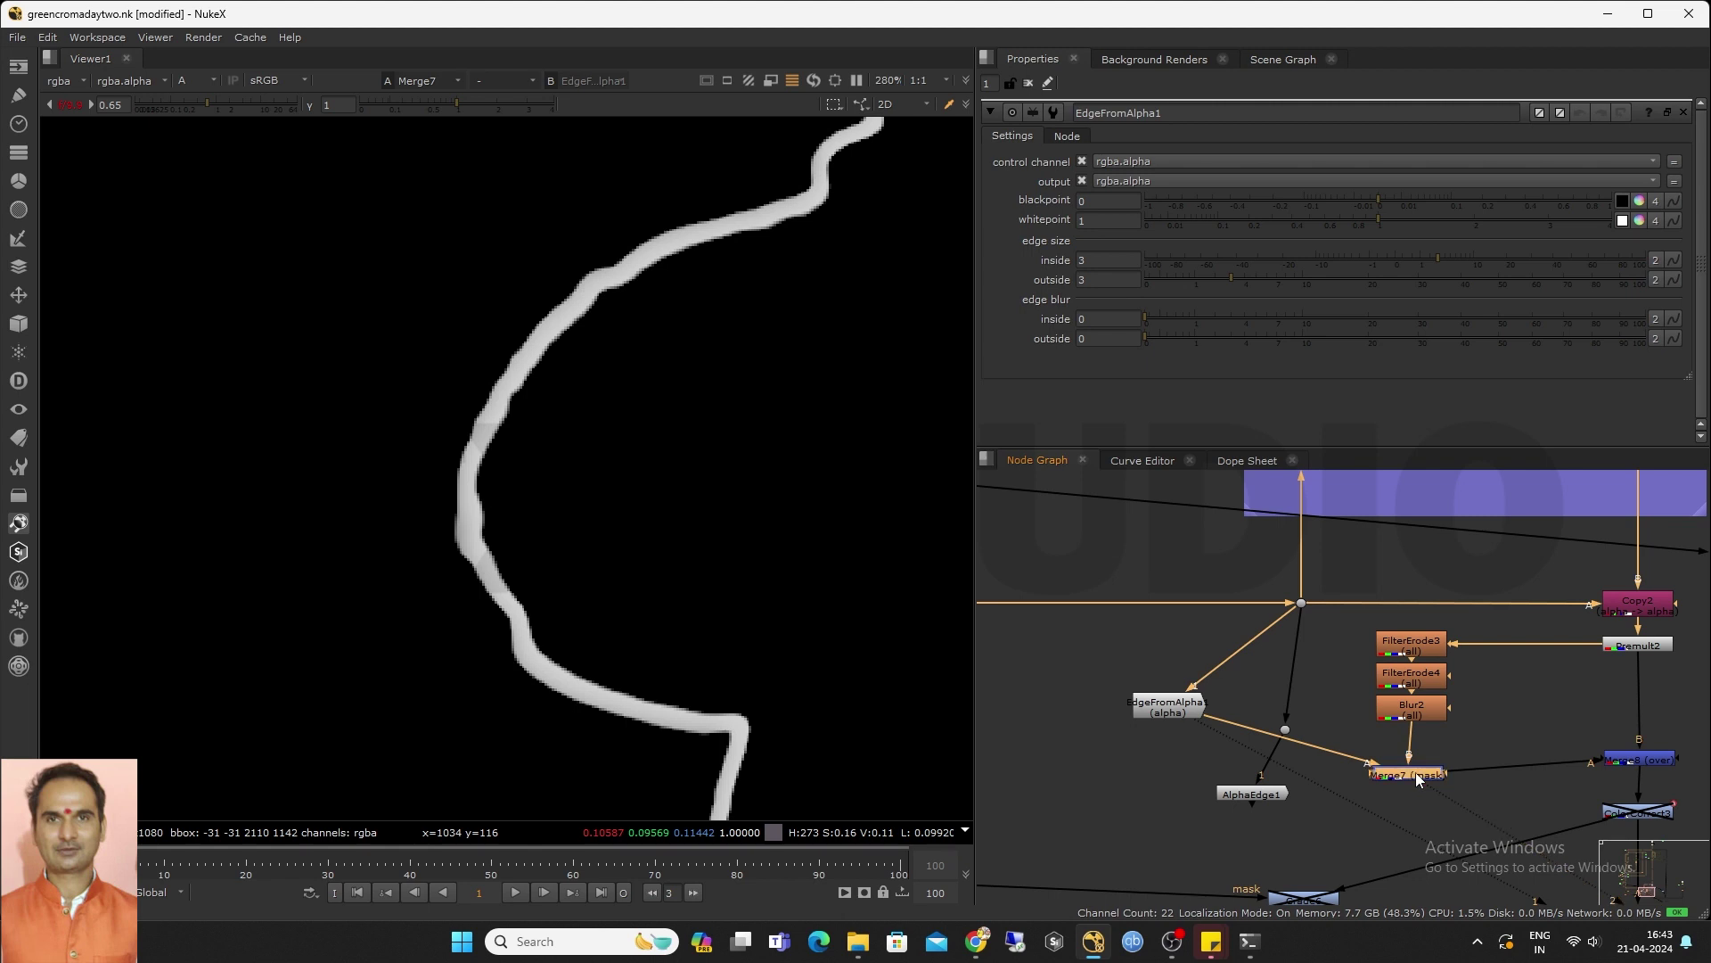
pyautogui.scroll(-2, 1493, 740)
pyautogui.press('a')
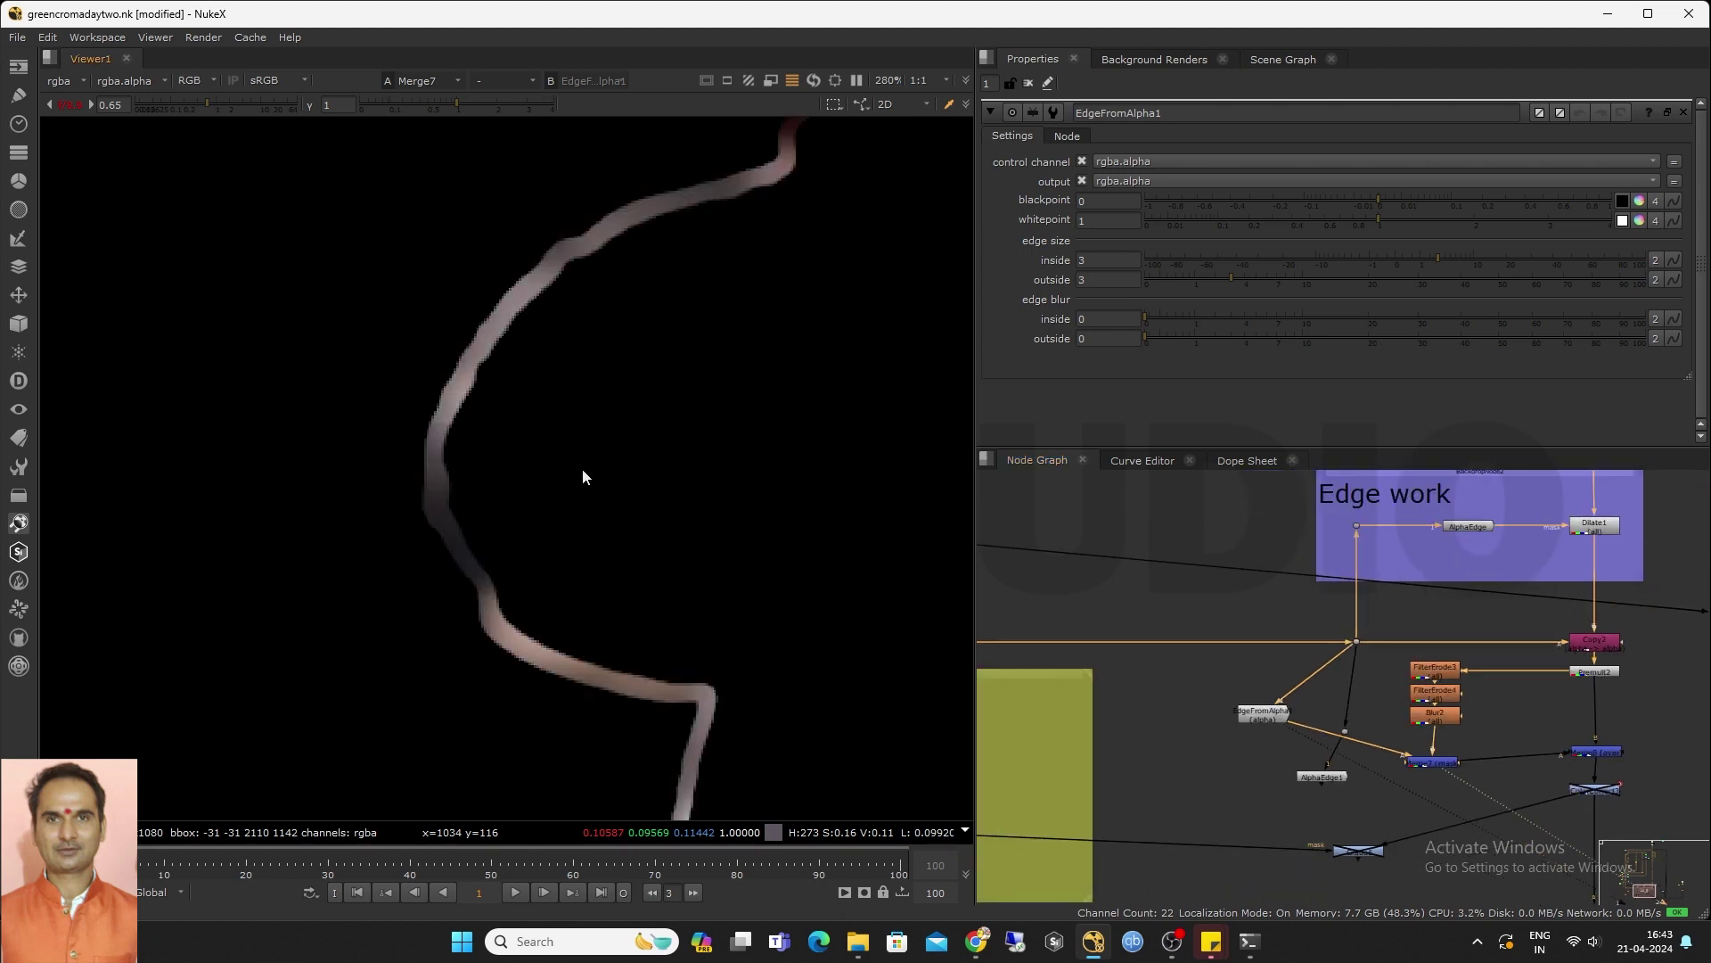
pyautogui.click(1596, 753)
pyautogui.press('1')
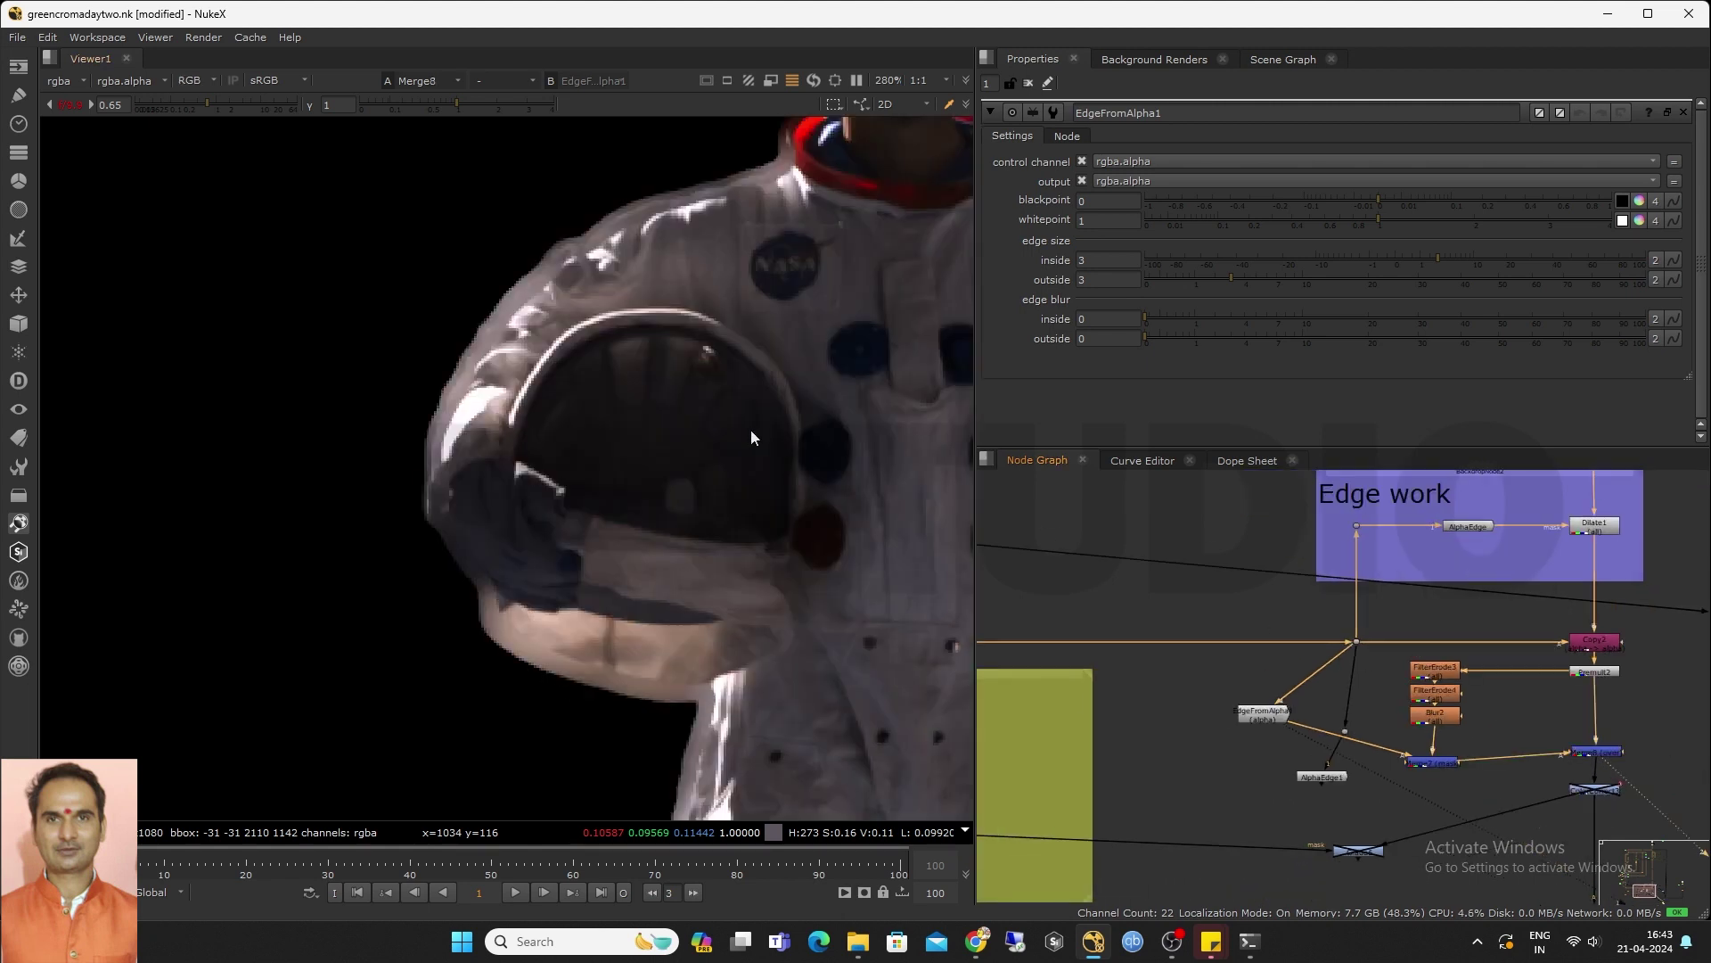
# Adjust EdgeFromAlpha1 to edge size 0 inside and 0.12 outside, edge blur 1.35 on both sides, blackpoint 0.008 and whitepoint 0.88
pyautogui.scroll(1, 1227, 713)
pyautogui.click(1280, 719)
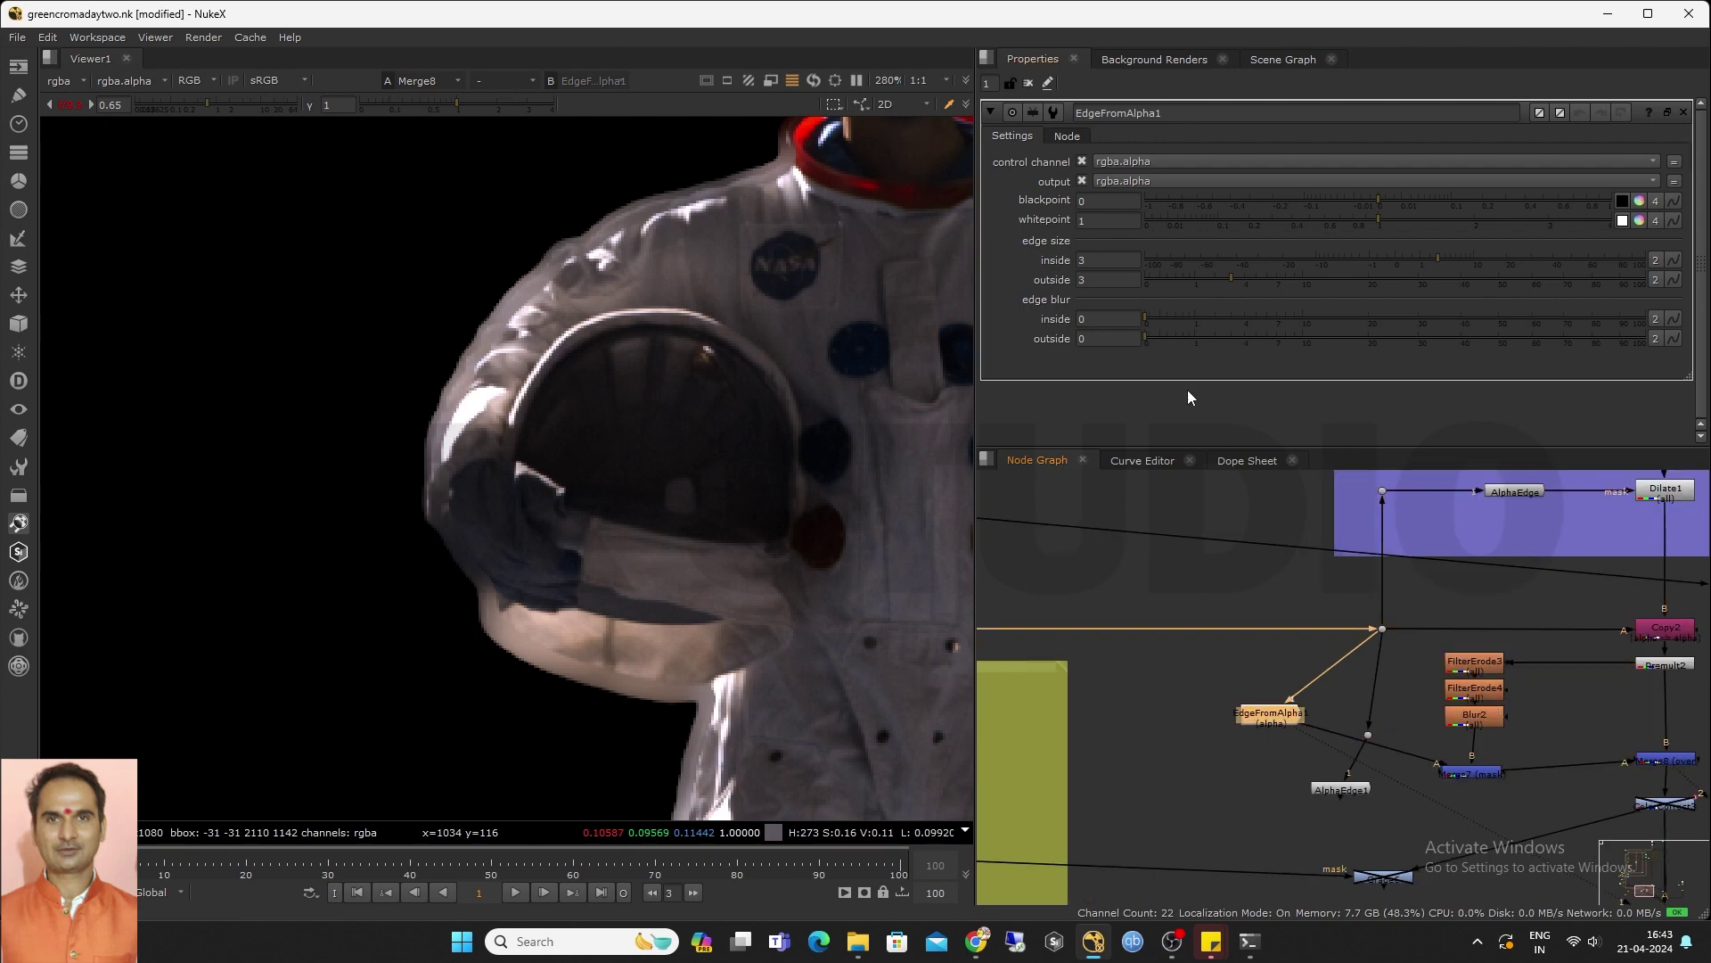
pyautogui.moveTo(1147, 317); pyautogui.dragTo(1202, 337)
pyautogui.moveTo(1230, 276); pyautogui.dragTo(1162, 278)
pyautogui.moveTo(1429, 260); pyautogui.dragTo(1399, 206)
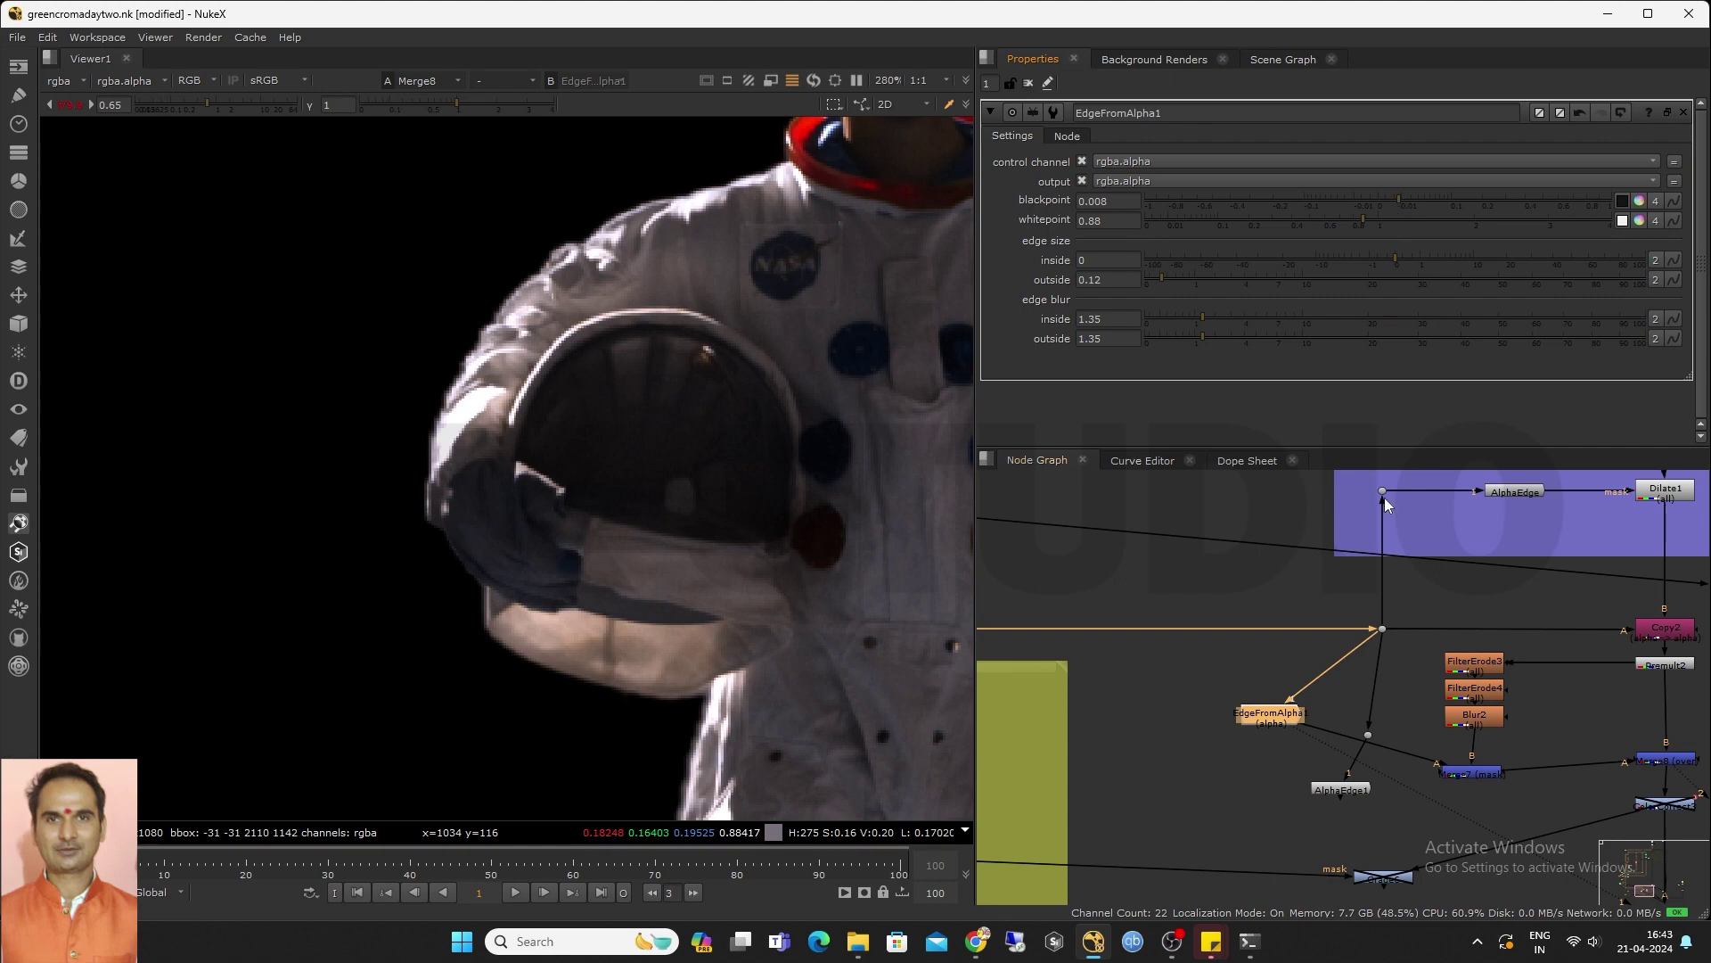
# Remove the disabled node below Merge8, and move Premult2 and Merge8 aside, off the main line below Copy2
pyautogui.scroll(-1, 1346, 592)
pyautogui.scroll(1, 1353, 624)
pyautogui.scroll(2, 1448, 665)
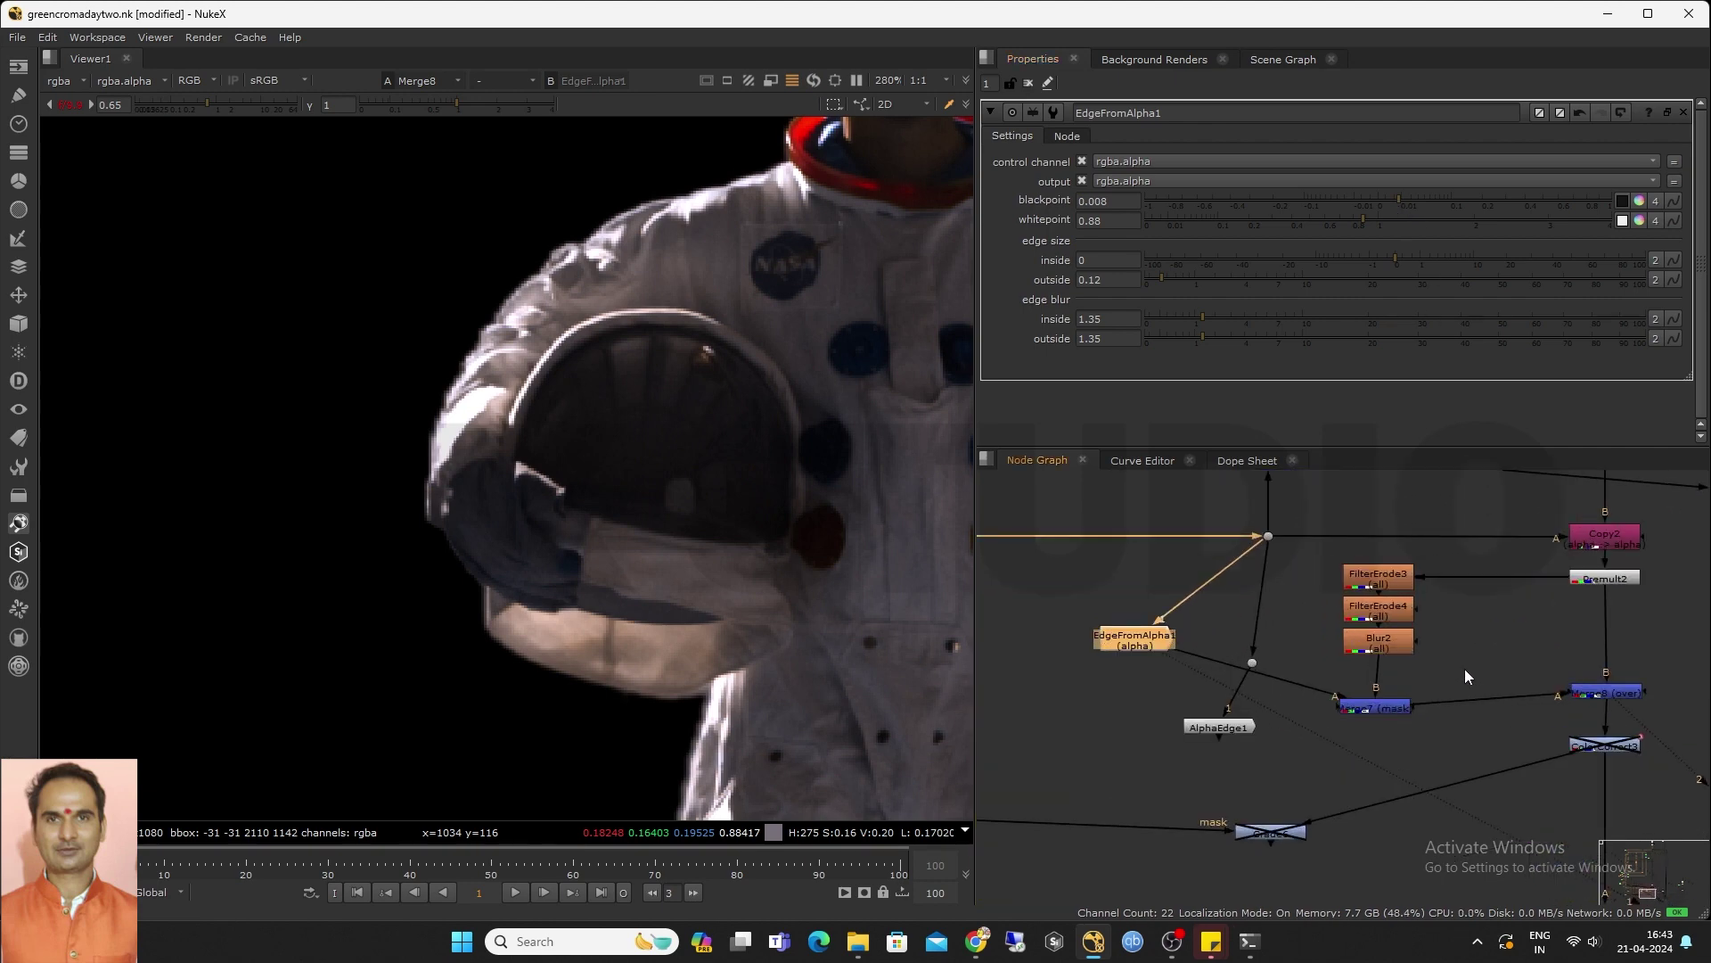
pyautogui.moveTo(1457, 658); pyautogui.dragTo(1512, 718)
pyautogui.scroll(-2, 1480, 685)
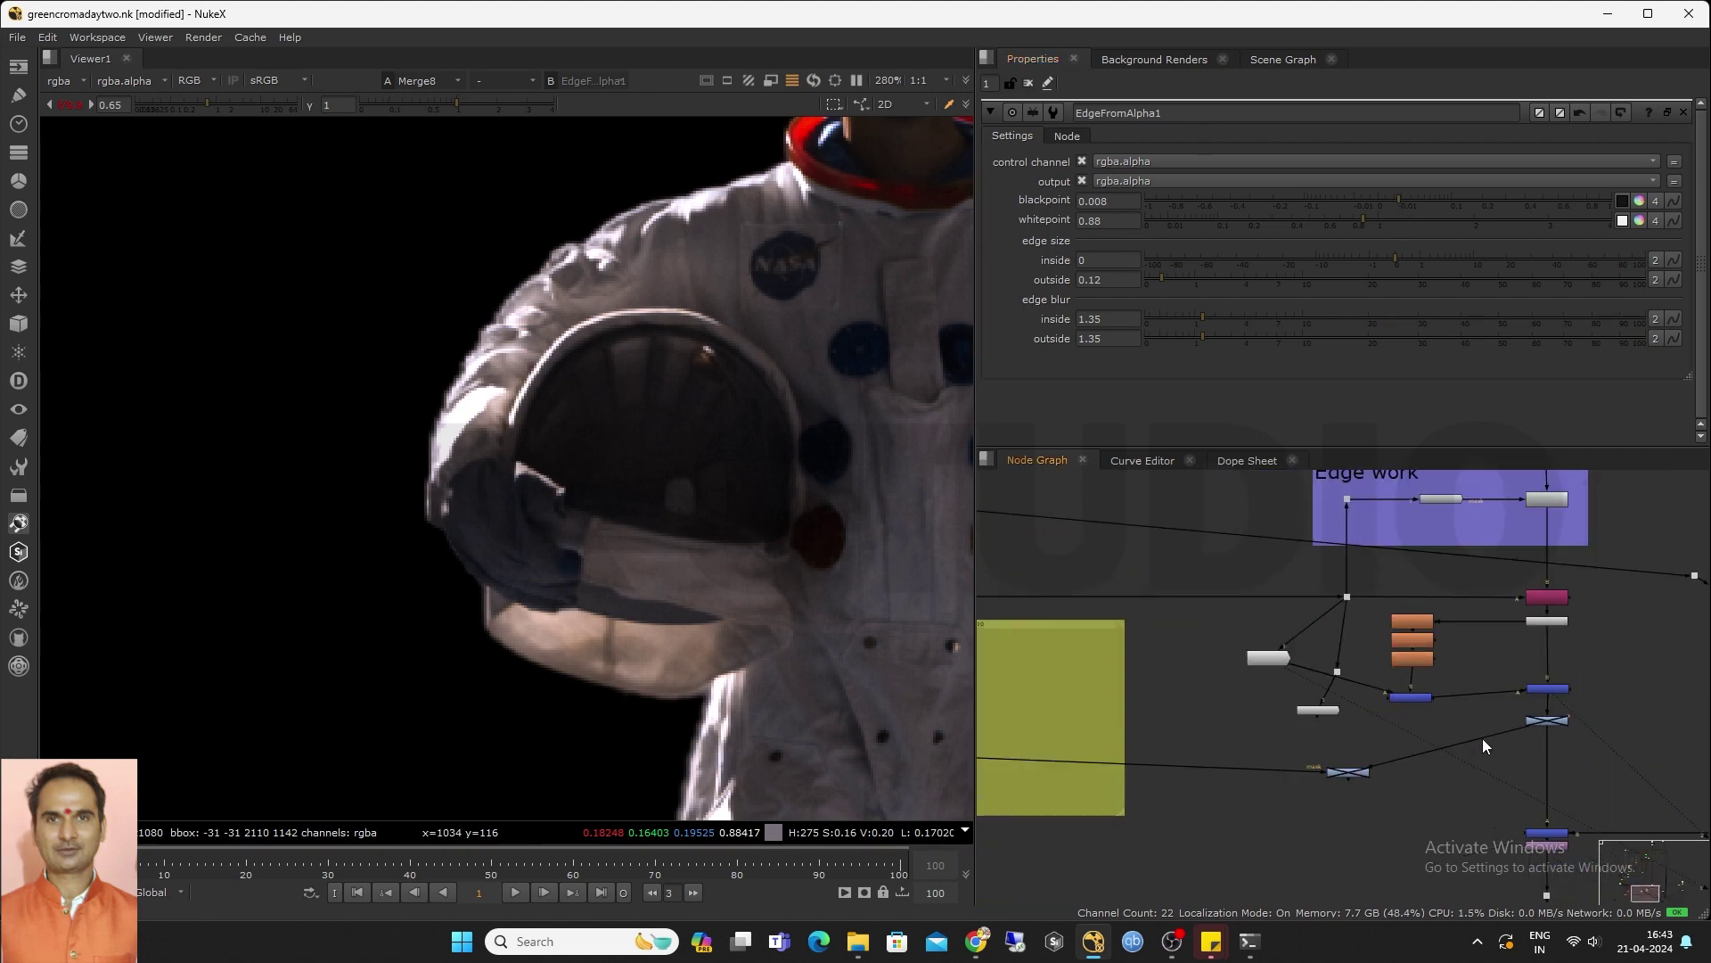
pyautogui.click(1550, 721)
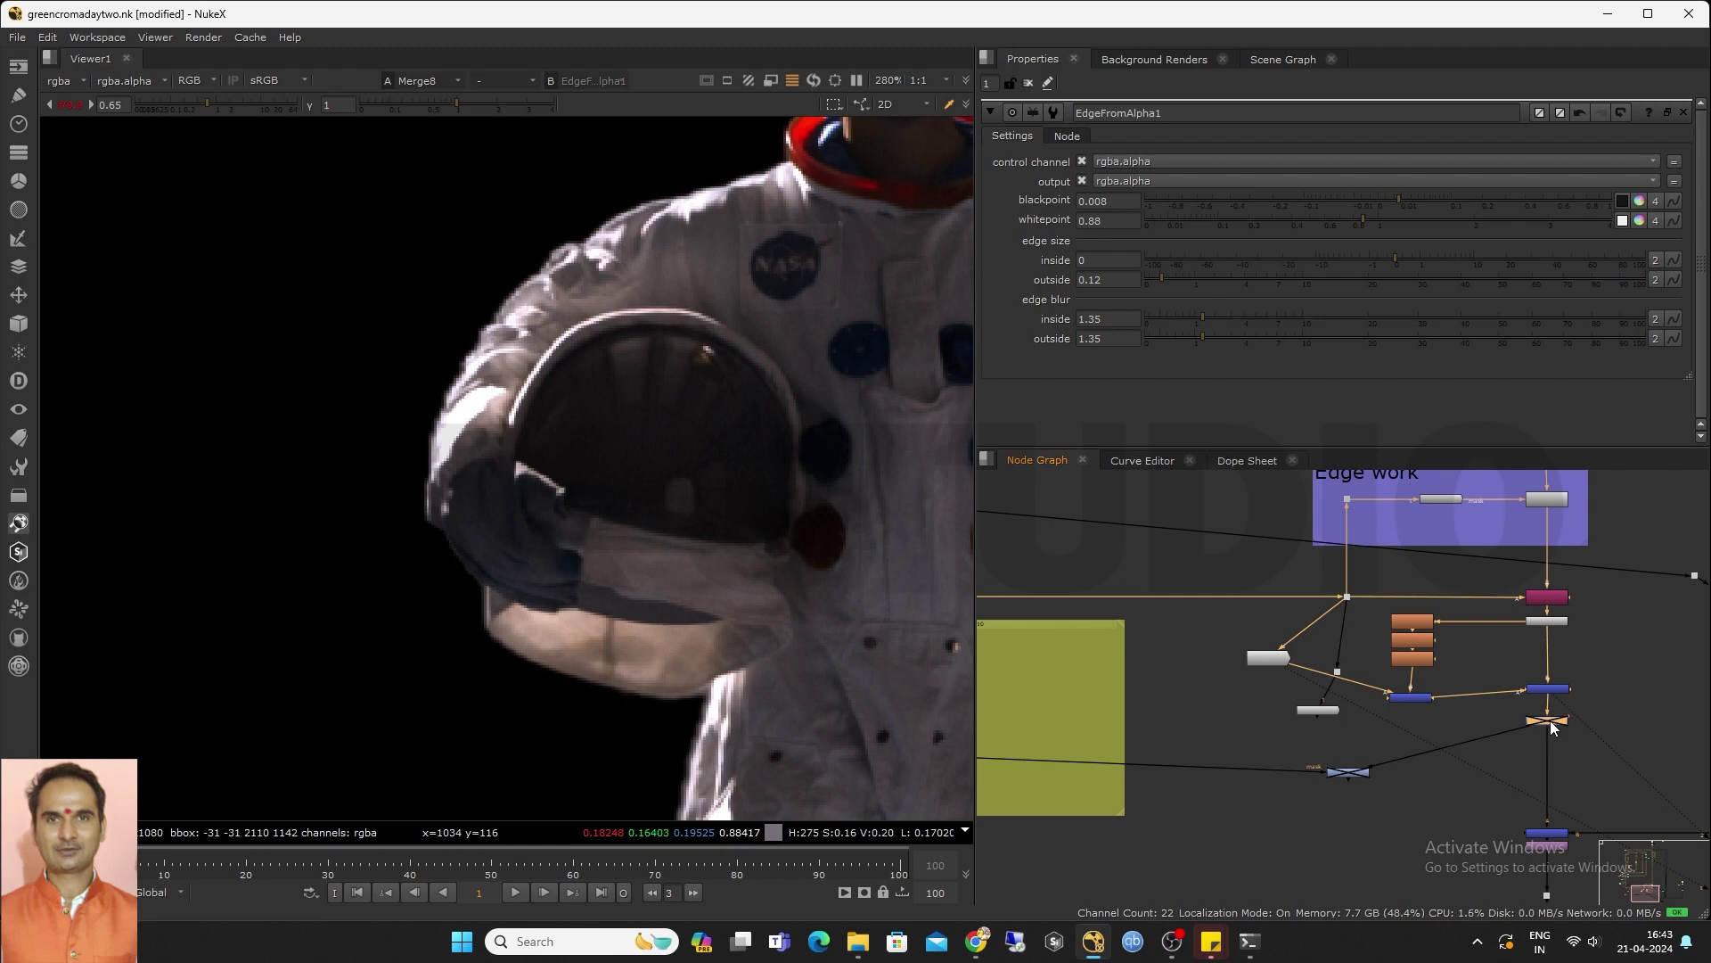
pyautogui.moveTo(1551, 721)
pyautogui.mouseDown()
pyautogui.moveTo(1549, 674)
pyautogui.moveTo(1545, 700)
pyautogui.mouseUp()
pyautogui.moveTo(1499, 612); pyautogui.dragTo(1551, 599)
pyautogui.moveTo(1456, 627); pyautogui.dragTo(1306, 665, button='middle')
pyautogui.scroll(5, 1307, 665)
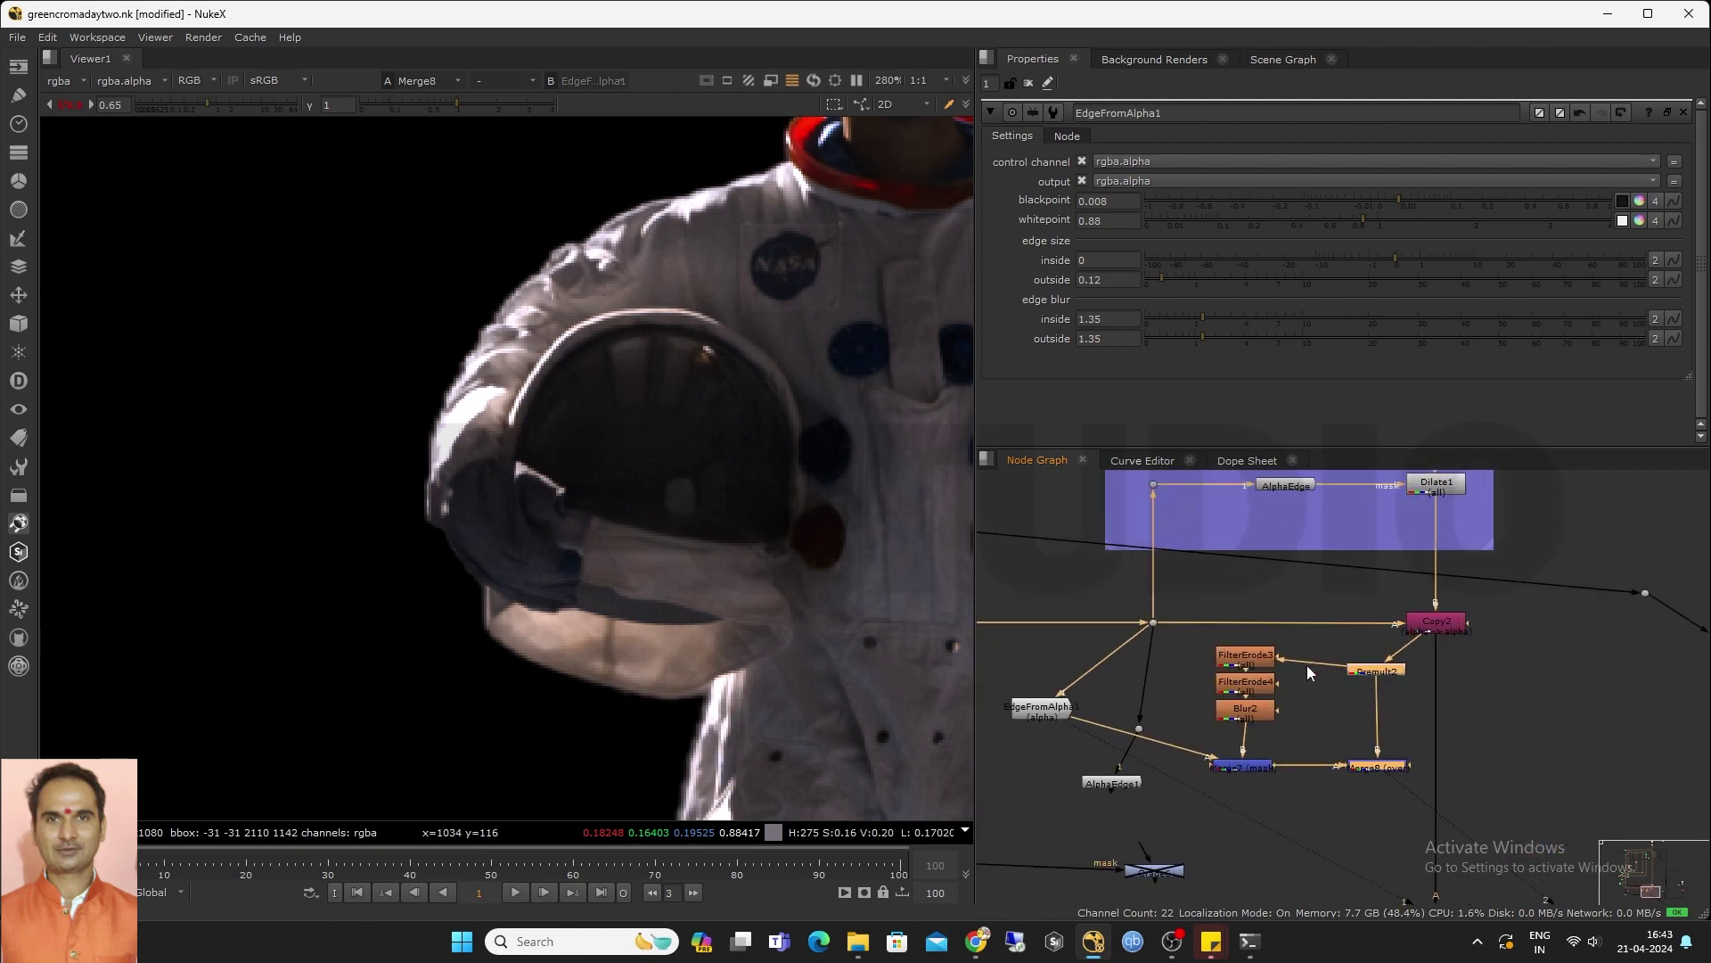
# Examine where FilterErode3, FilterErode4 and Blur2 sit relative to the Edge work backdrop and the rest of the node tree
pyautogui.click(1237, 655)
pyautogui.scroll(-3, 1237, 654)
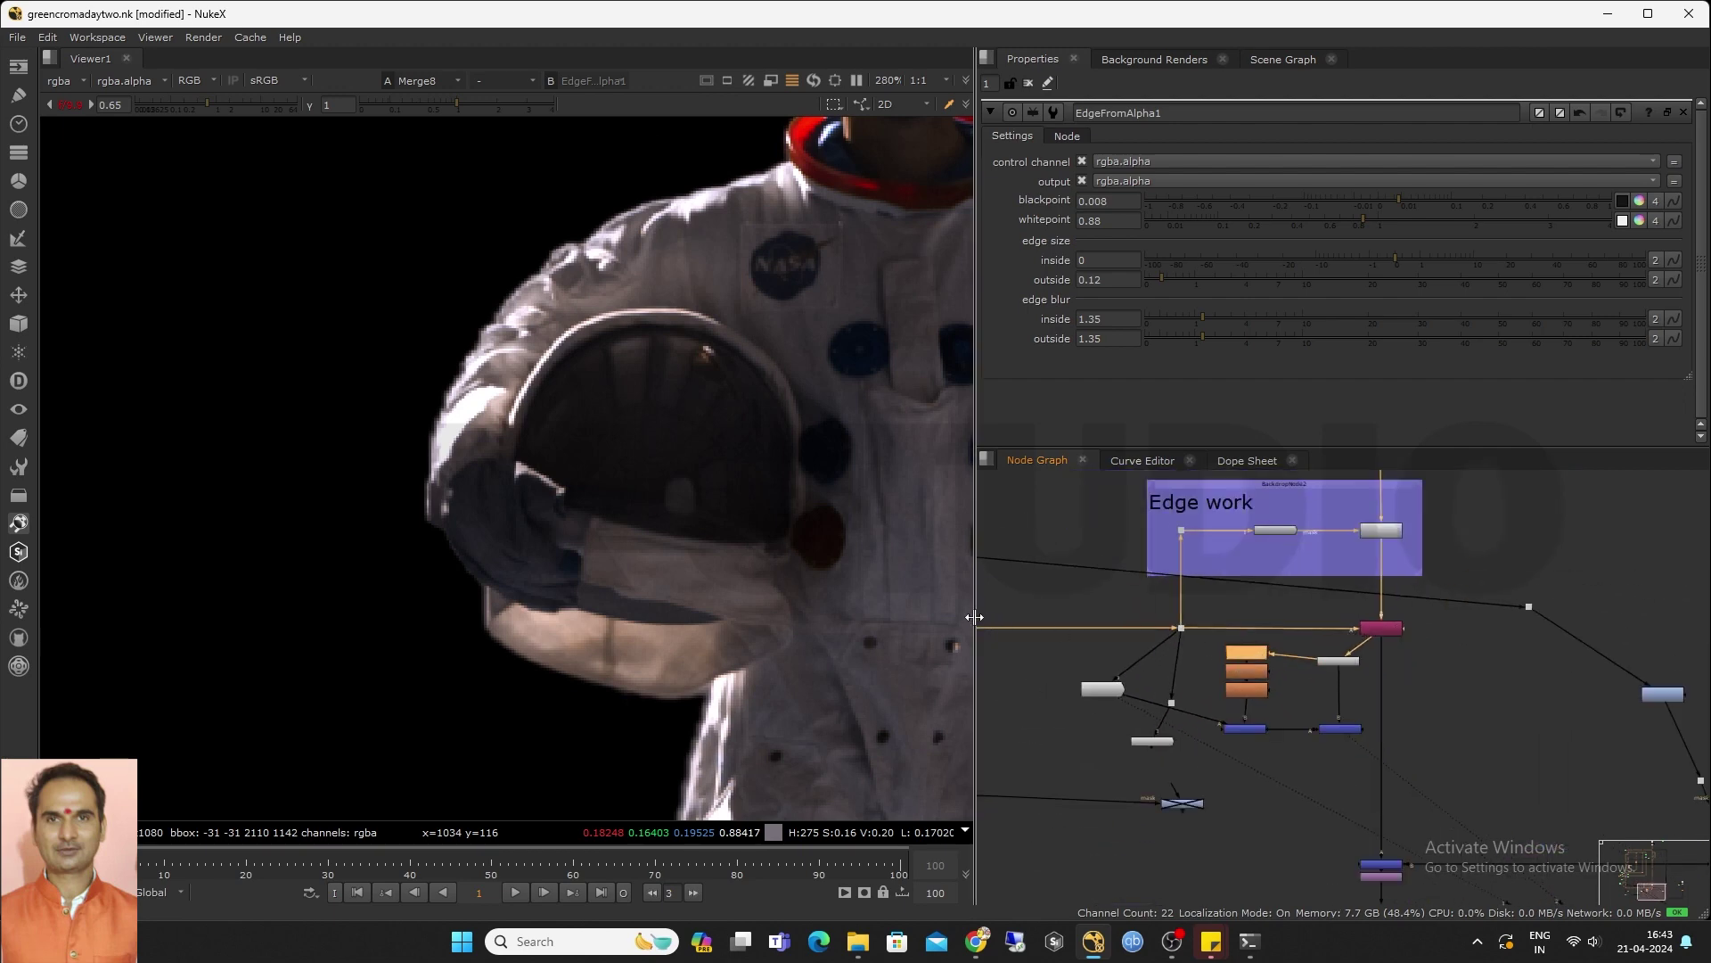
pyautogui.moveTo(976, 615); pyautogui.dragTo(837, 607)
pyautogui.scroll(-3, 1141, 642)
pyautogui.scroll(-5, 1151, 656)
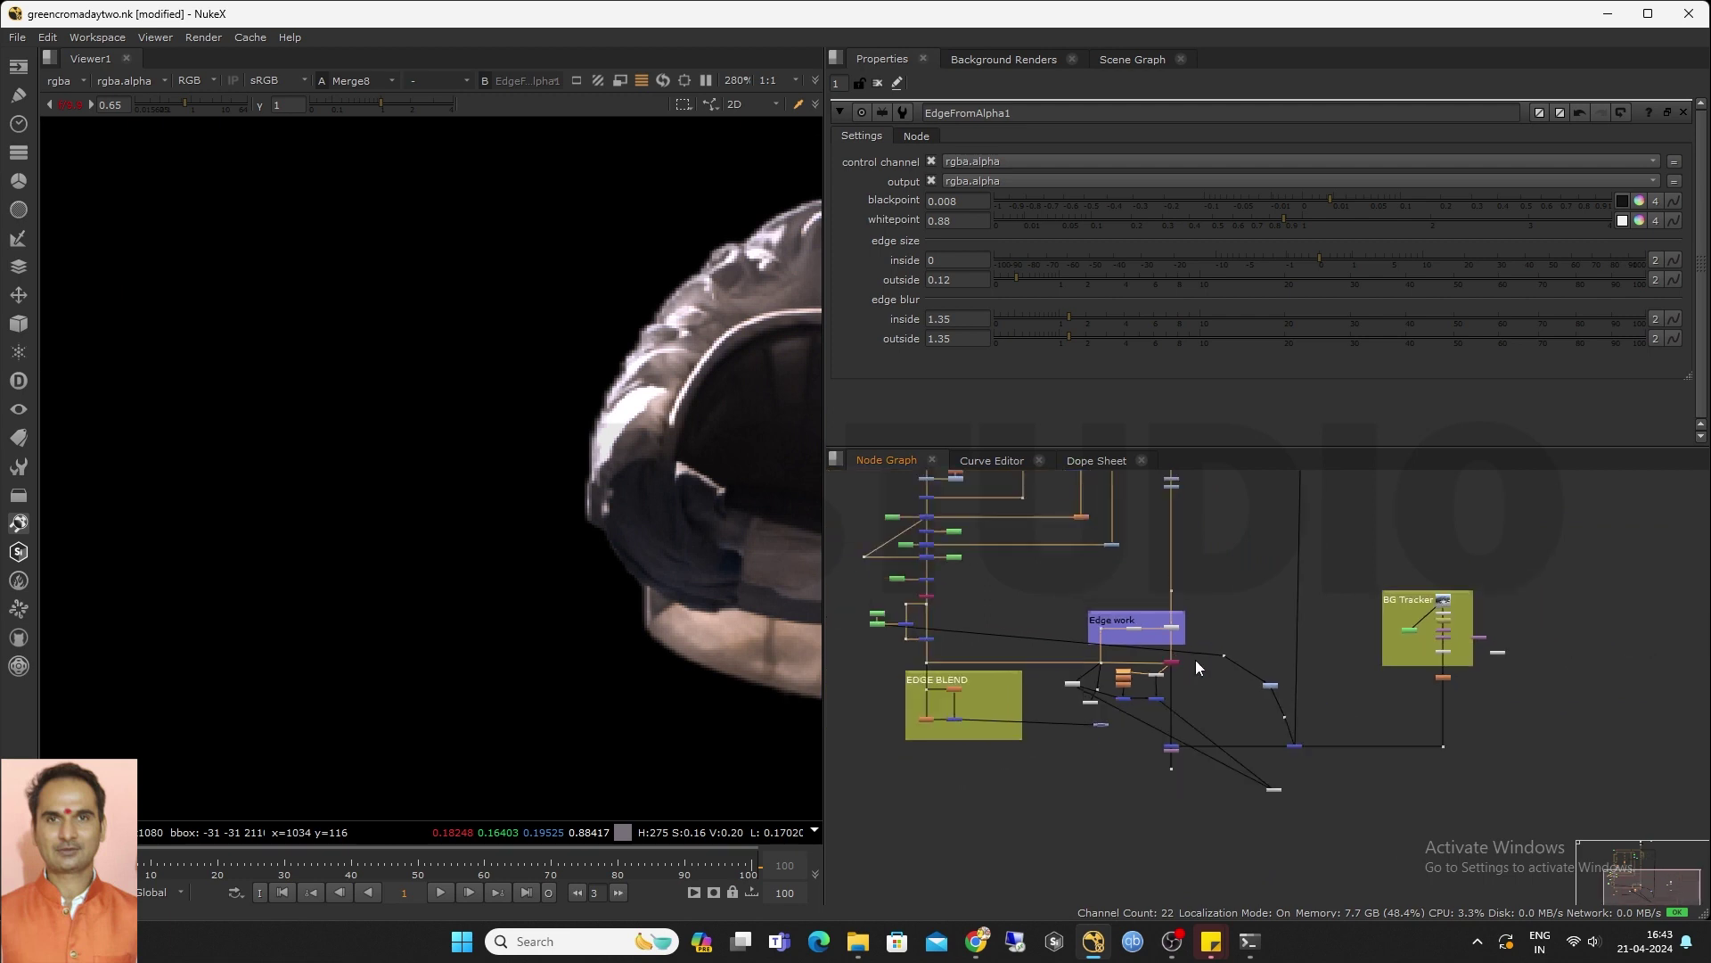
pyautogui.moveTo(1232, 653); pyautogui.dragTo(1230, 690, button='middle')
pyautogui.scroll(7, 1146, 698)
pyautogui.scroll(2, 1208, 732)
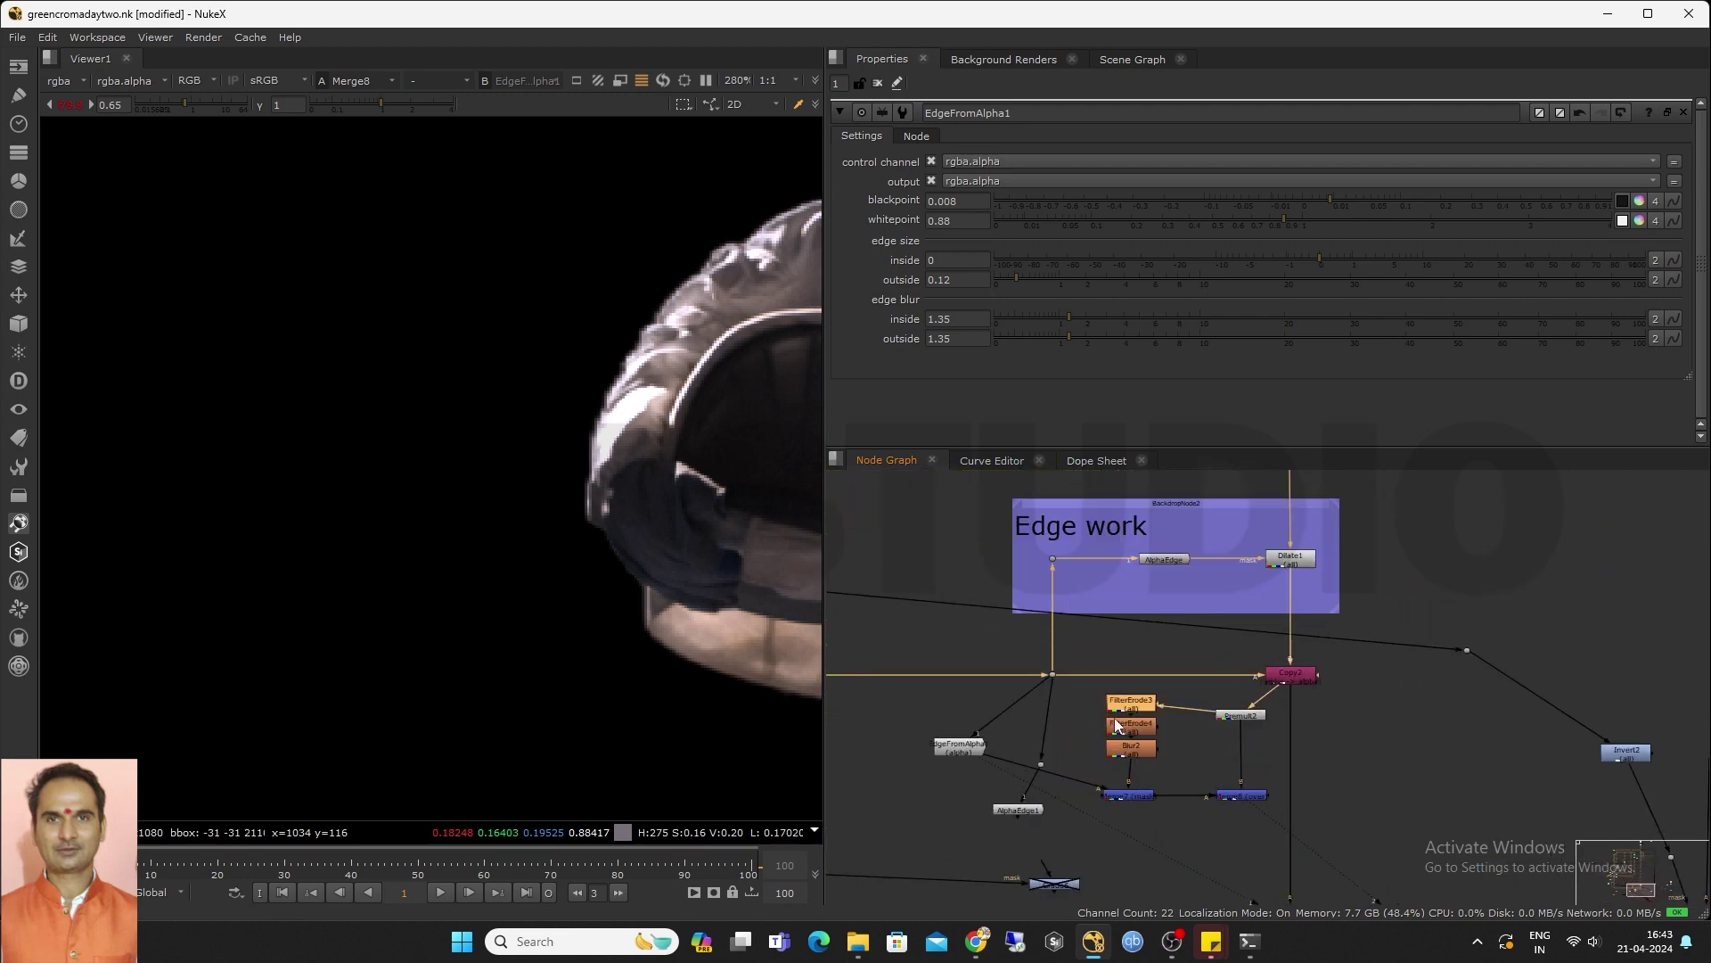
pyautogui.moveTo(1085, 689); pyautogui.dragTo(1133, 781)
pyautogui.scroll(-6, 1194, 724)
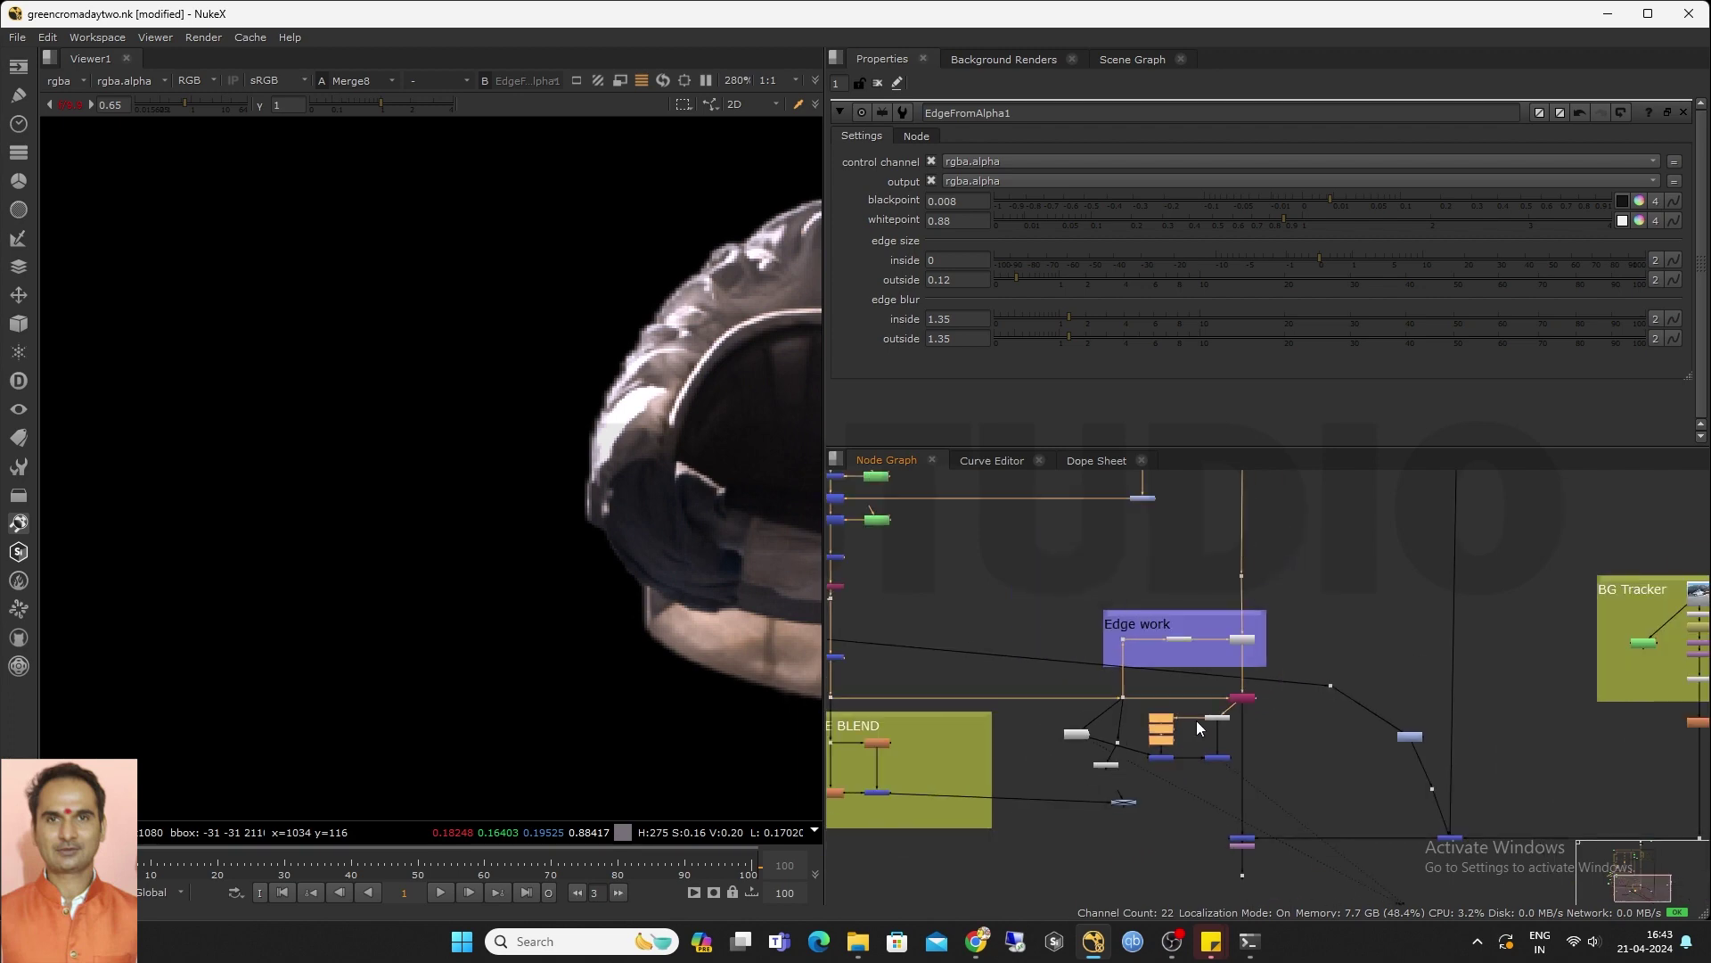
pyautogui.scroll(-3, 1235, 726)
pyautogui.moveTo(1231, 650); pyautogui.dragTo(1198, 746, button='middle')
pyautogui.scroll(5, 1202, 522)
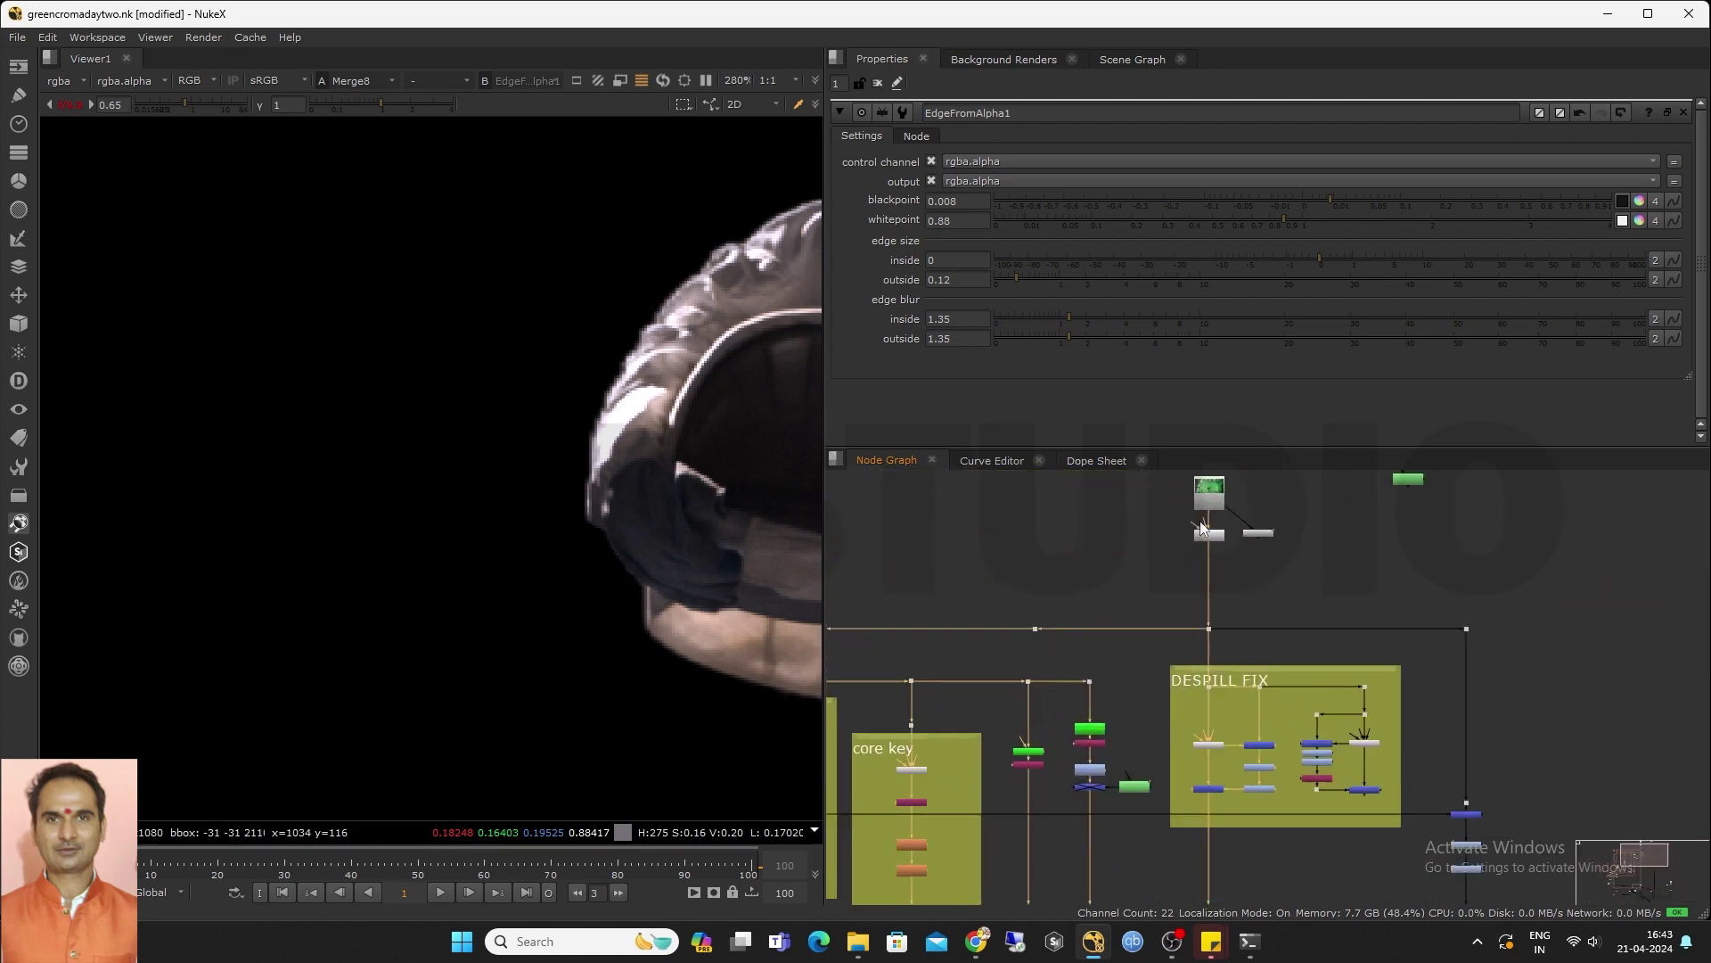
# View the original green-screen plate from Read6
pyautogui.click(1221, 492)
pyautogui.press('1')
pyautogui.scroll(-8, 601, 462)
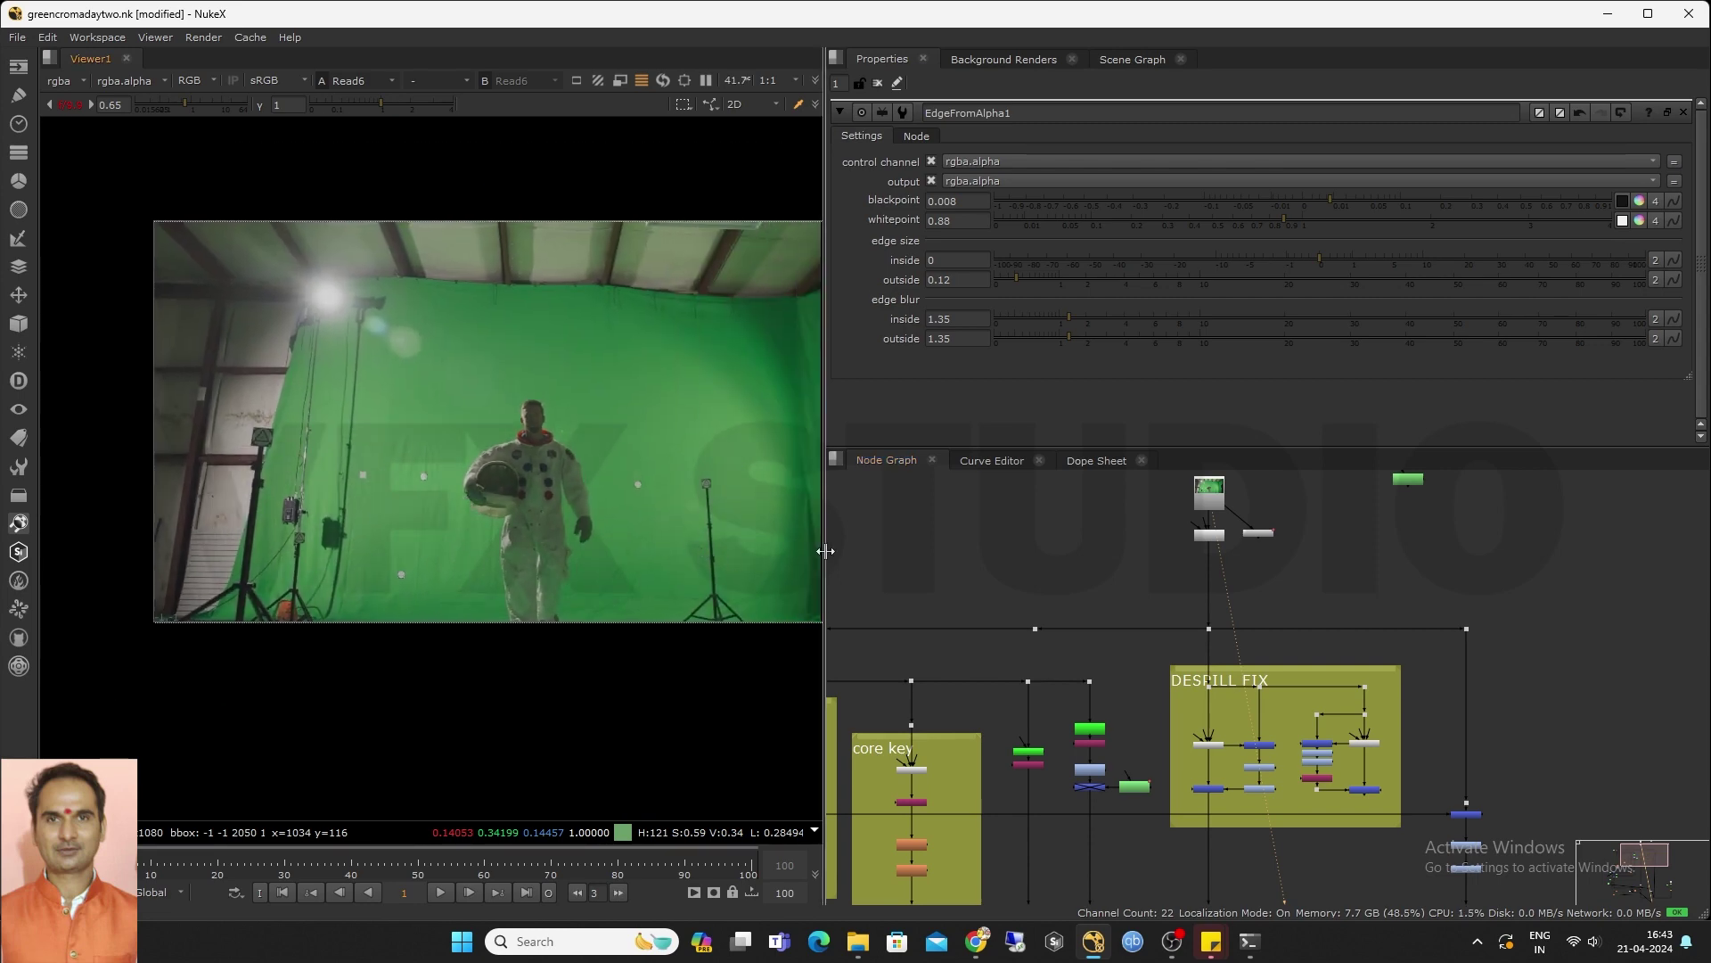
pyautogui.moveTo(824, 558); pyautogui.dragTo(996, 558)
pyautogui.scroll(-3, 1352, 652)
pyautogui.moveTo(1352, 651); pyautogui.dragTo(1552, 625, button='middle')
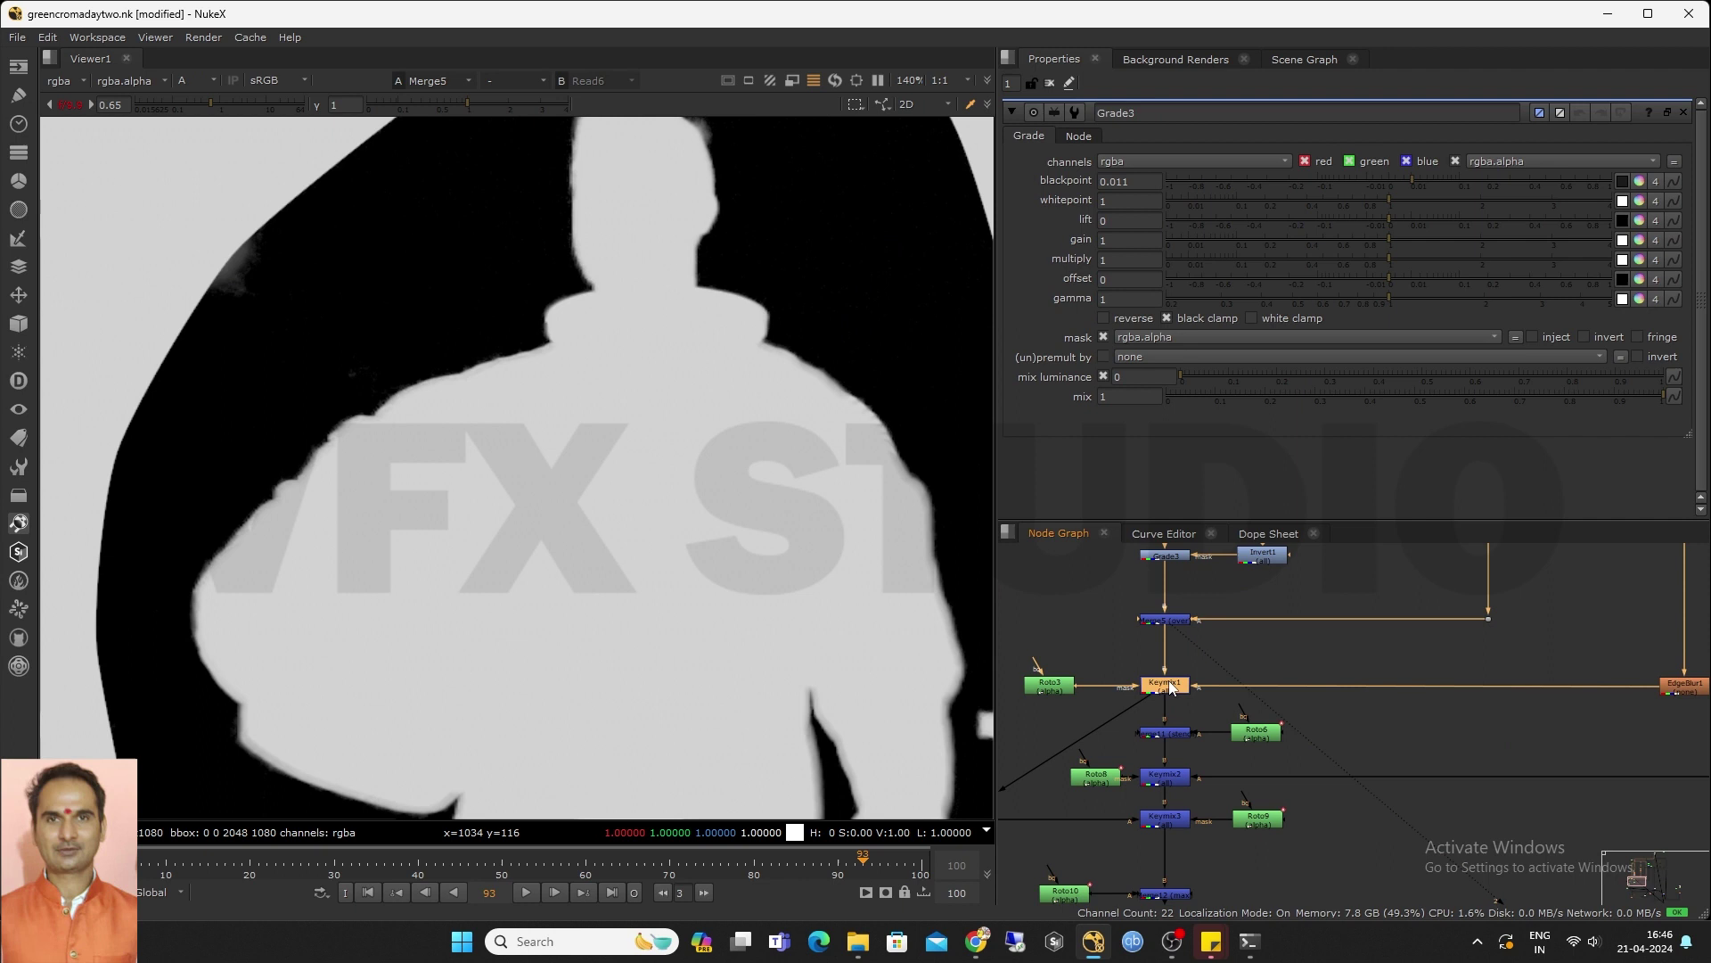
# View the Keymix1 matte and open Roto6 to inspect its shapes over the matte
pyautogui.press('1')
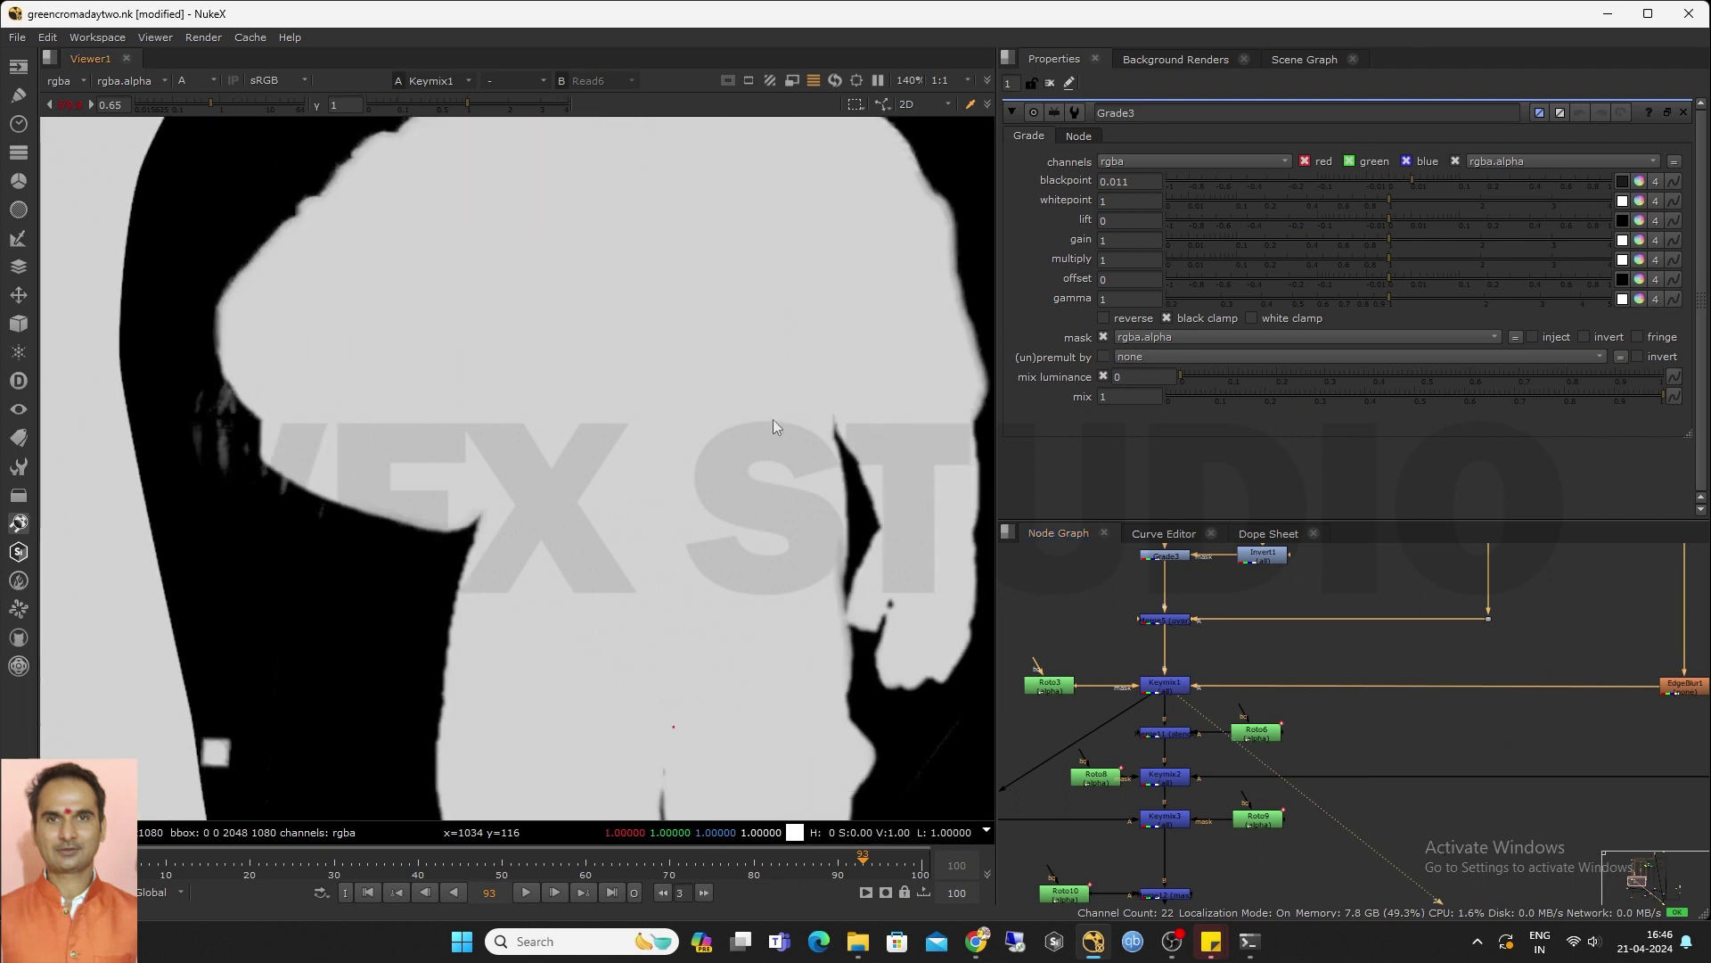
pyautogui.scroll(-3, 615, 571)
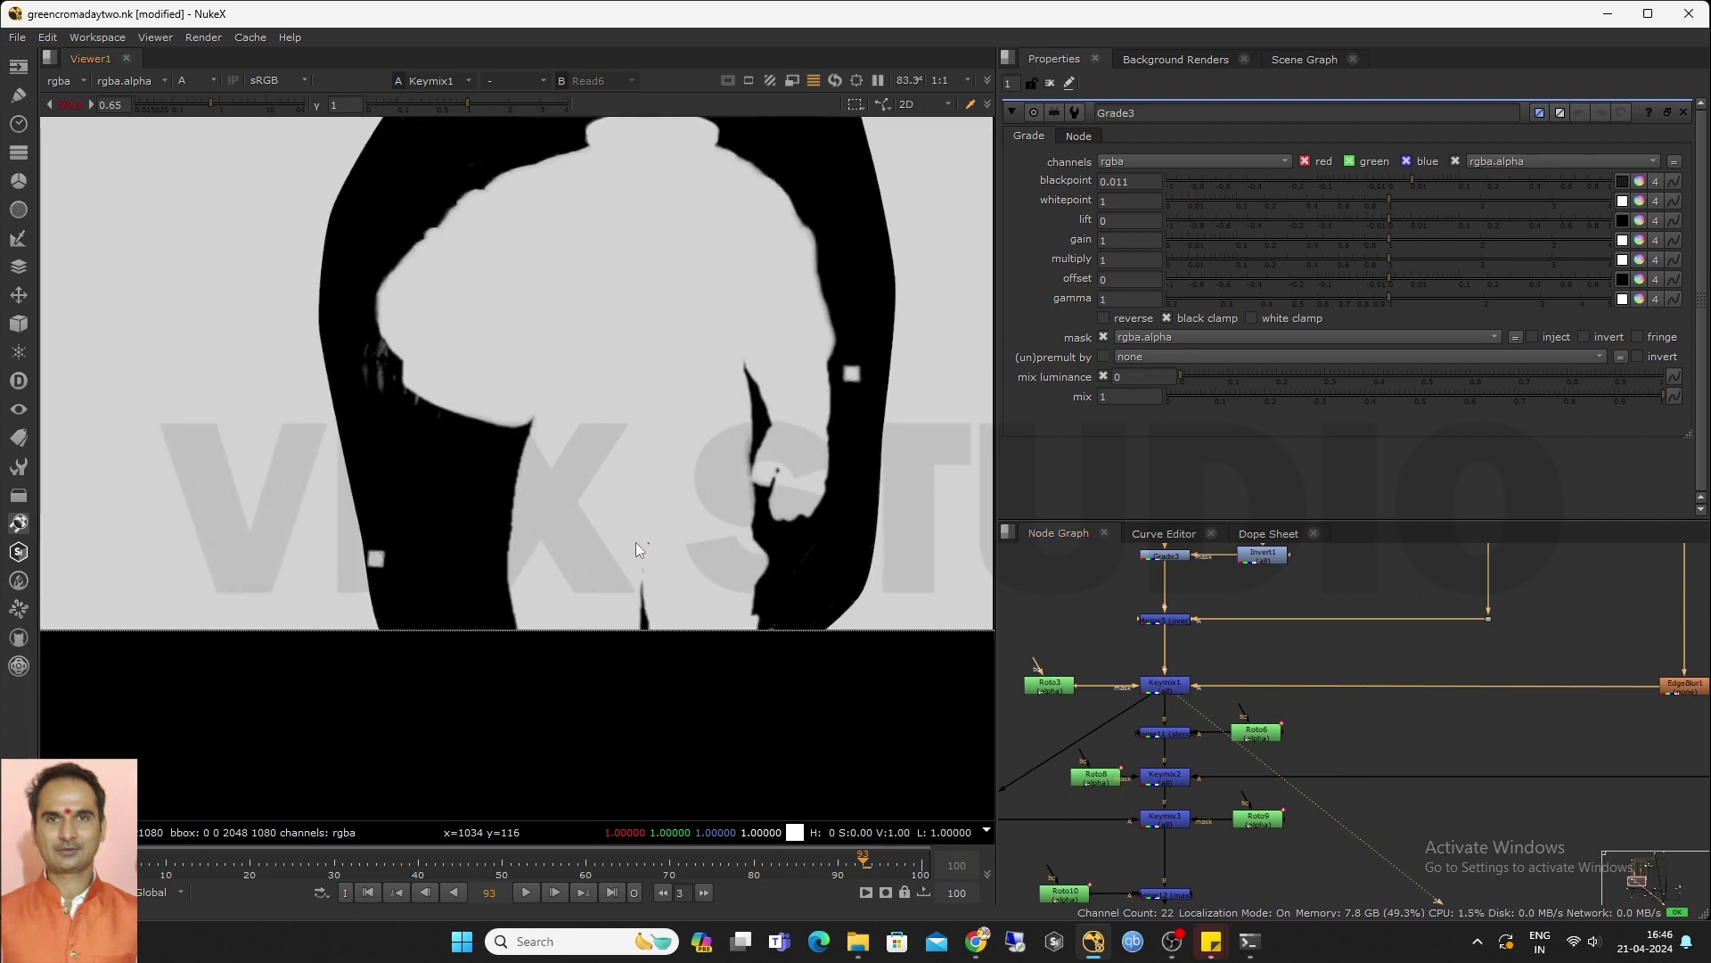
pyautogui.moveTo(1257, 736); pyautogui.dragTo(1285, 736)
pyautogui.doubleClick(1284, 733)
pyautogui.moveTo(502, 311); pyautogui.dragTo(496, 468, button='middle')
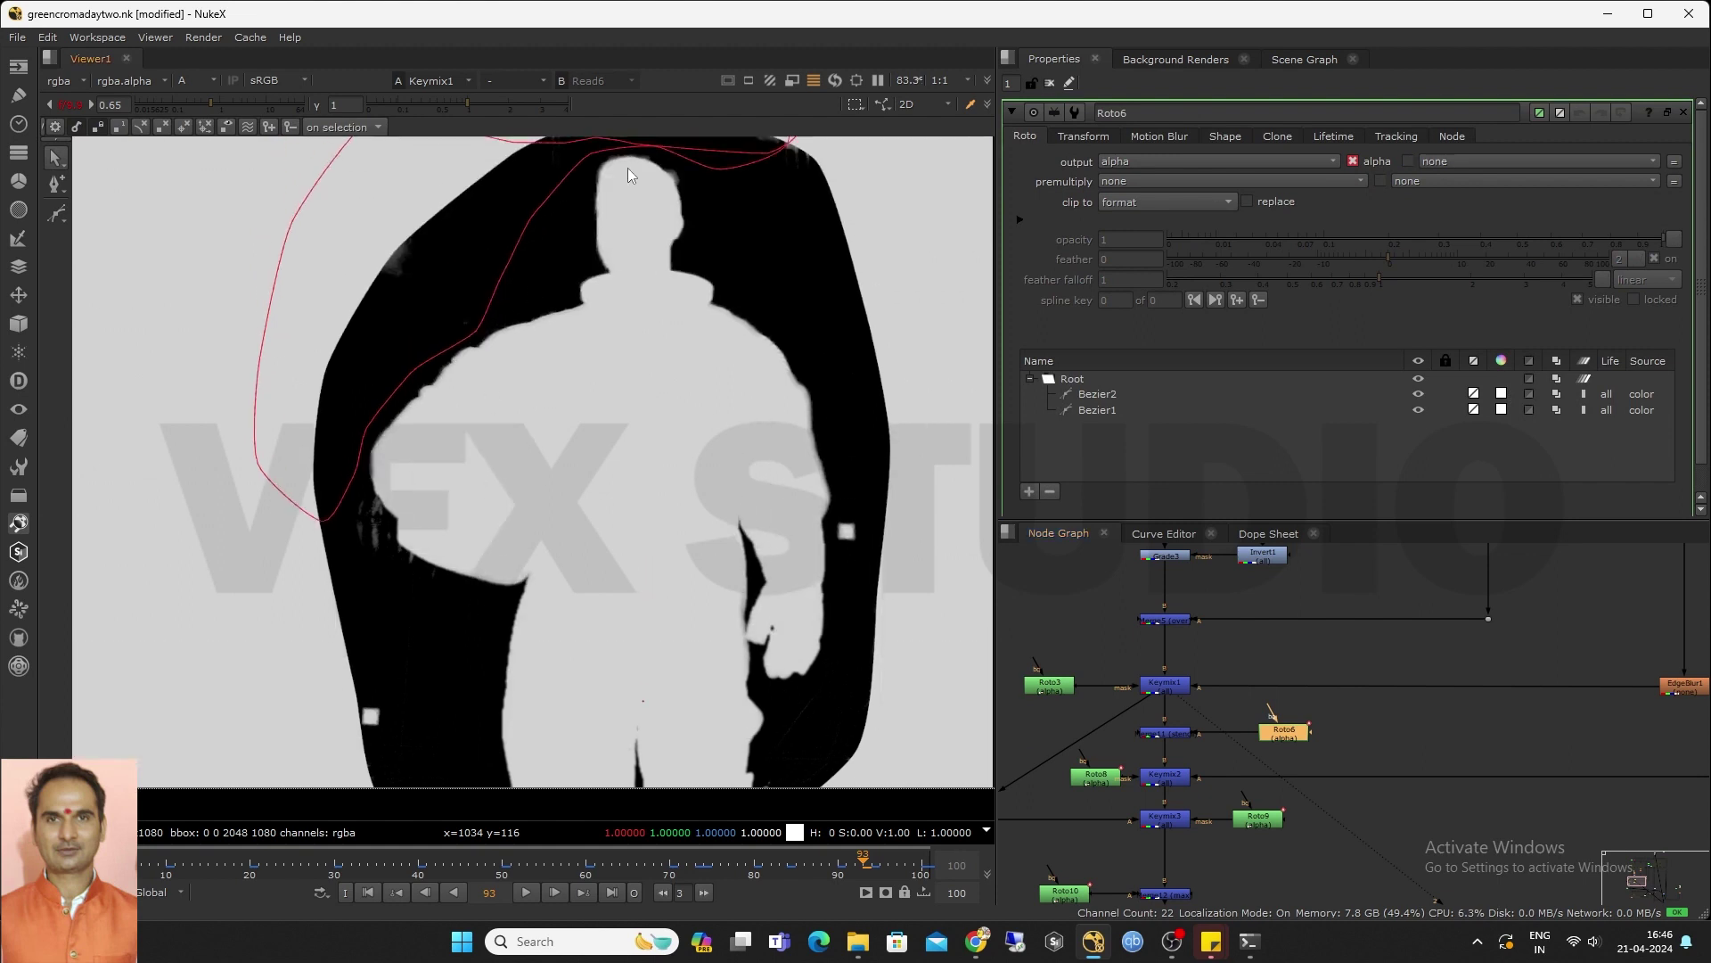
# Open Keymix2 and compare the mattes from Keymix2 and Keymix3
pyautogui.moveTo(1191, 836); pyautogui.dragTo(1209, 754, button='middle')
pyautogui.doubleClick(1185, 694)
pyautogui.press('1')
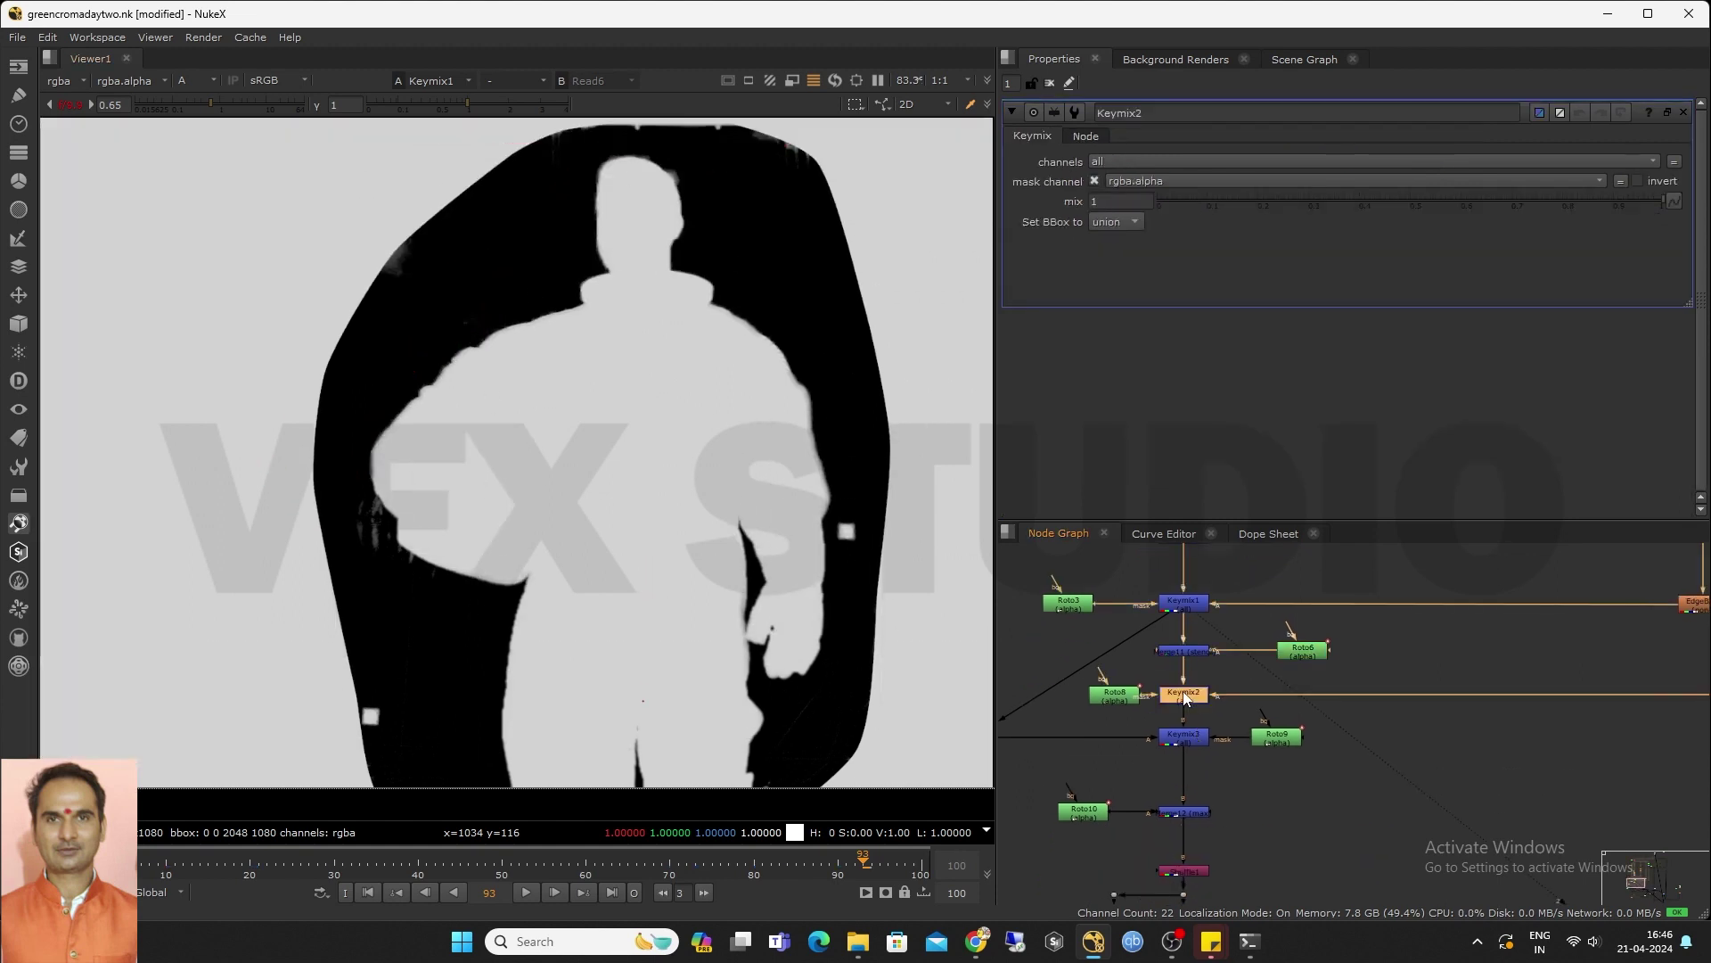
pyautogui.click(1179, 742)
pyautogui.press('1')
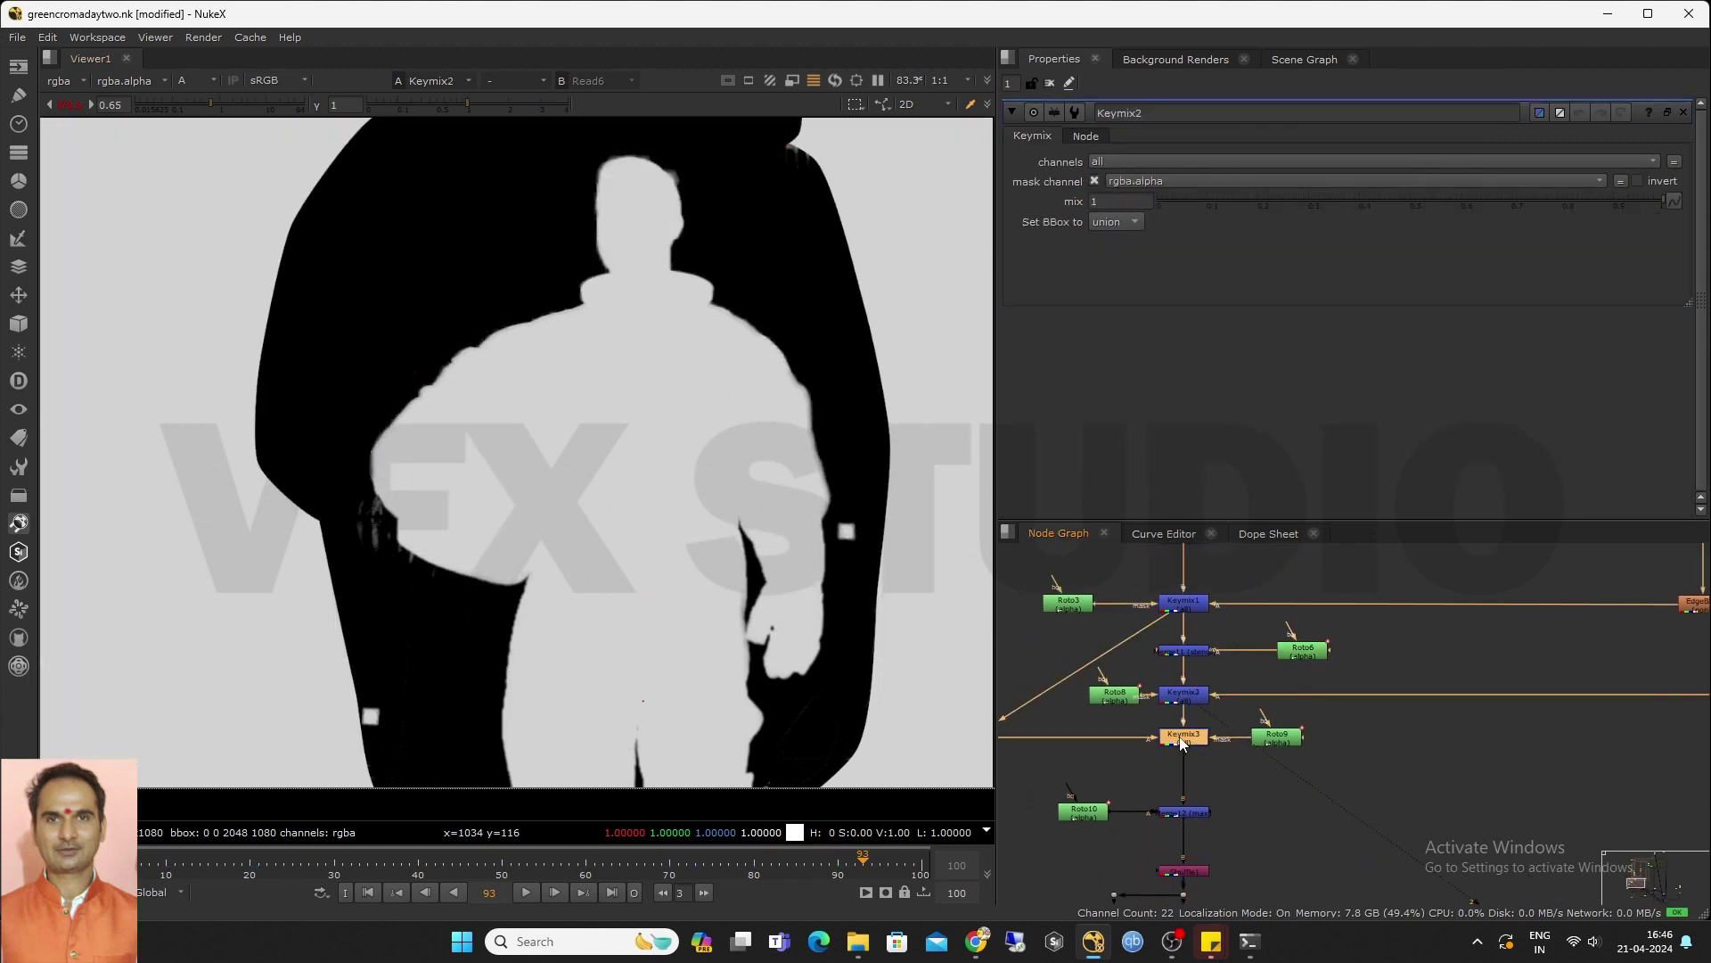
pyautogui.click(1261, 789)
pyautogui.moveTo(1121, 802); pyautogui.dragTo(1220, 720, button='middle')
pyautogui.scroll(2, 1195, 724)
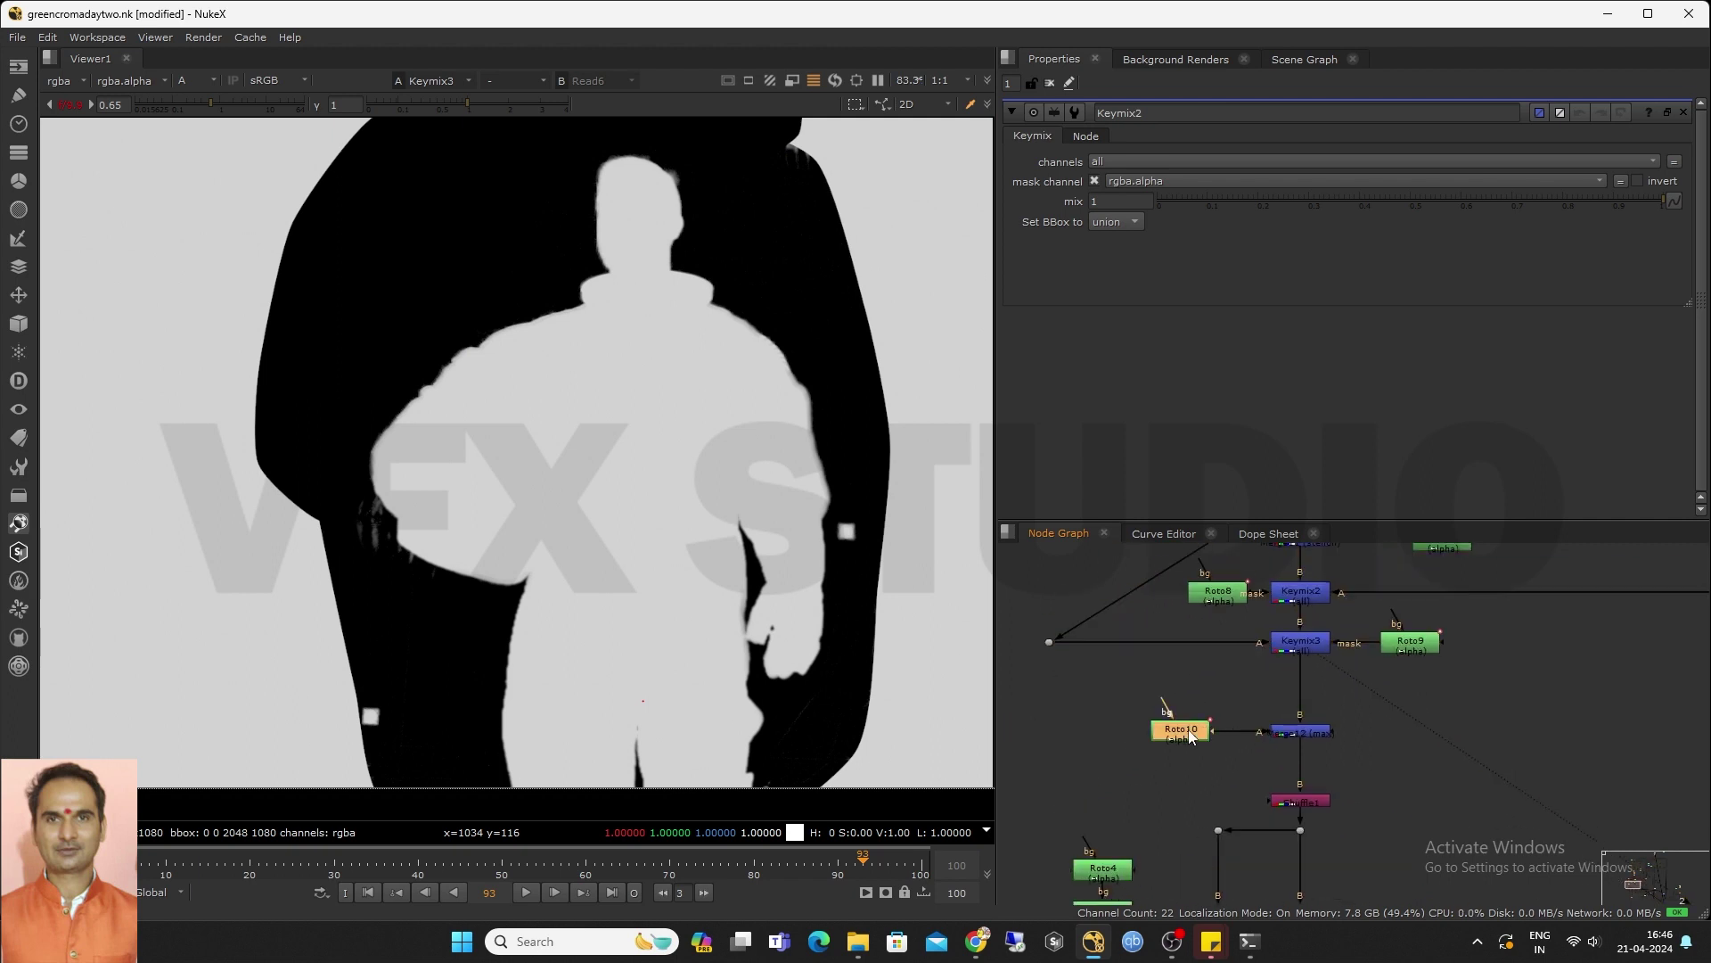
# Open Roto10 and inspect the whole matte at Merge12 and Shuffle1, including the area outside the astronaut
pyautogui.doubleClick(1182, 731)
pyautogui.scroll(-2, 1203, 717)
pyautogui.scroll(2, 1277, 748)
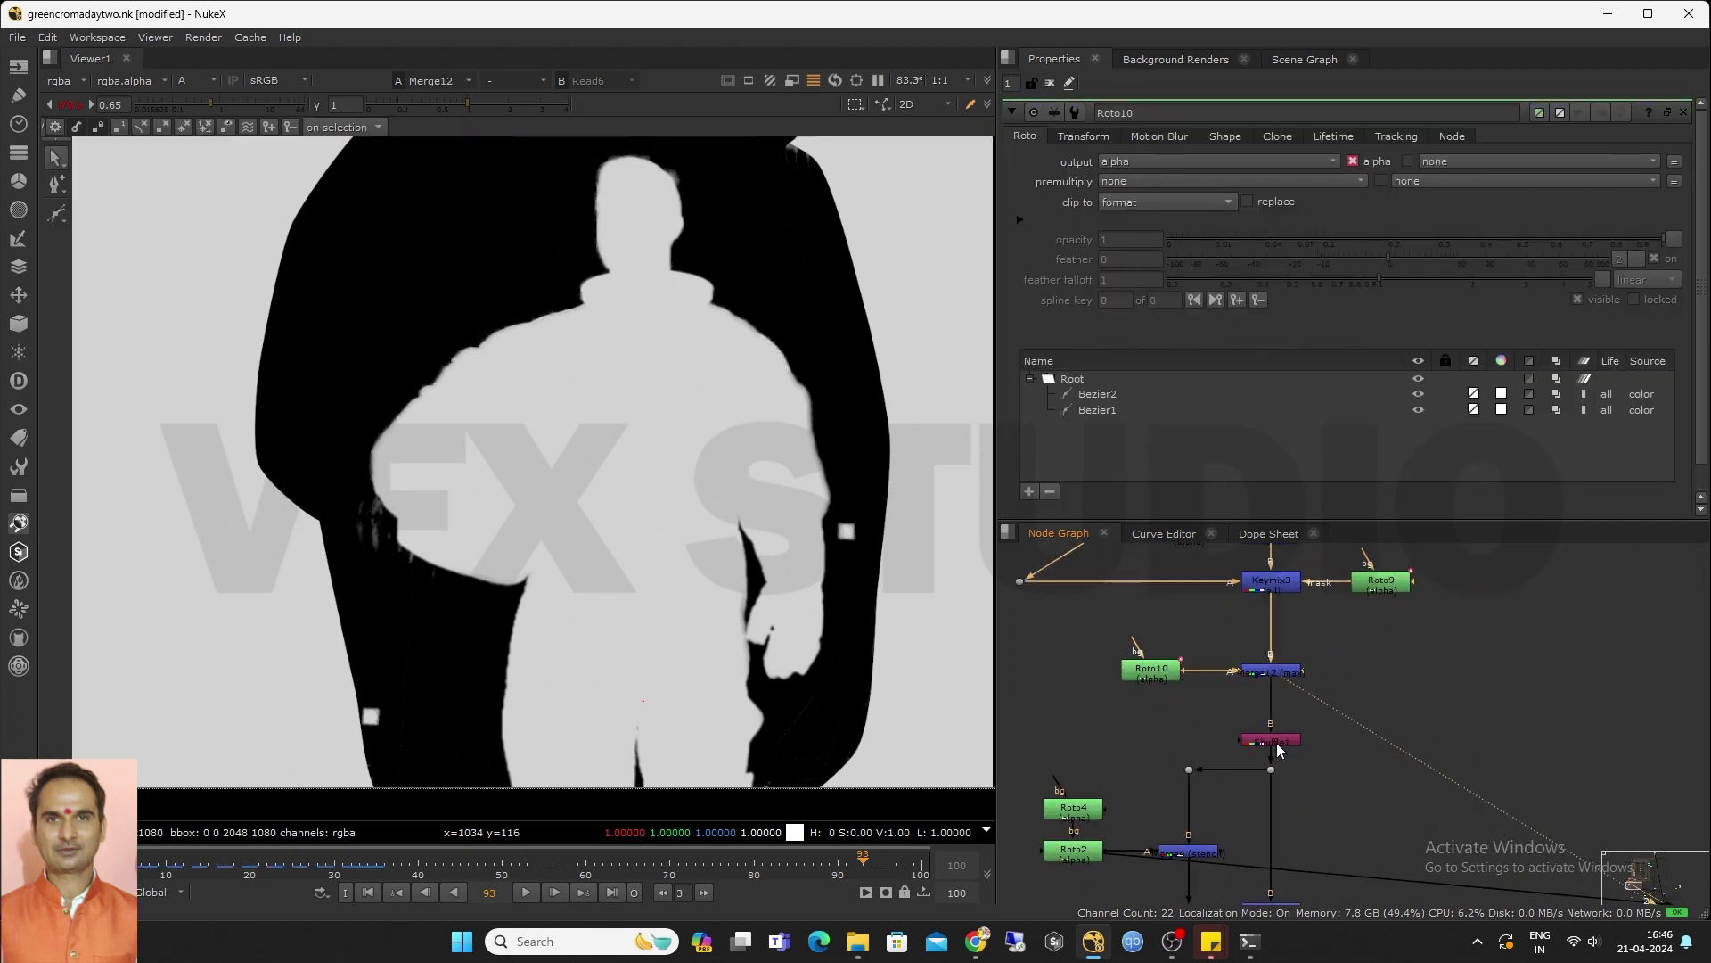
pyautogui.moveTo(1276, 742); pyautogui.dragTo(1273, 714)
pyautogui.press('1')
pyautogui.moveTo(1055, 715); pyautogui.dragTo(1128, 711, button='middle')
pyautogui.scroll(-3, 505, 493)
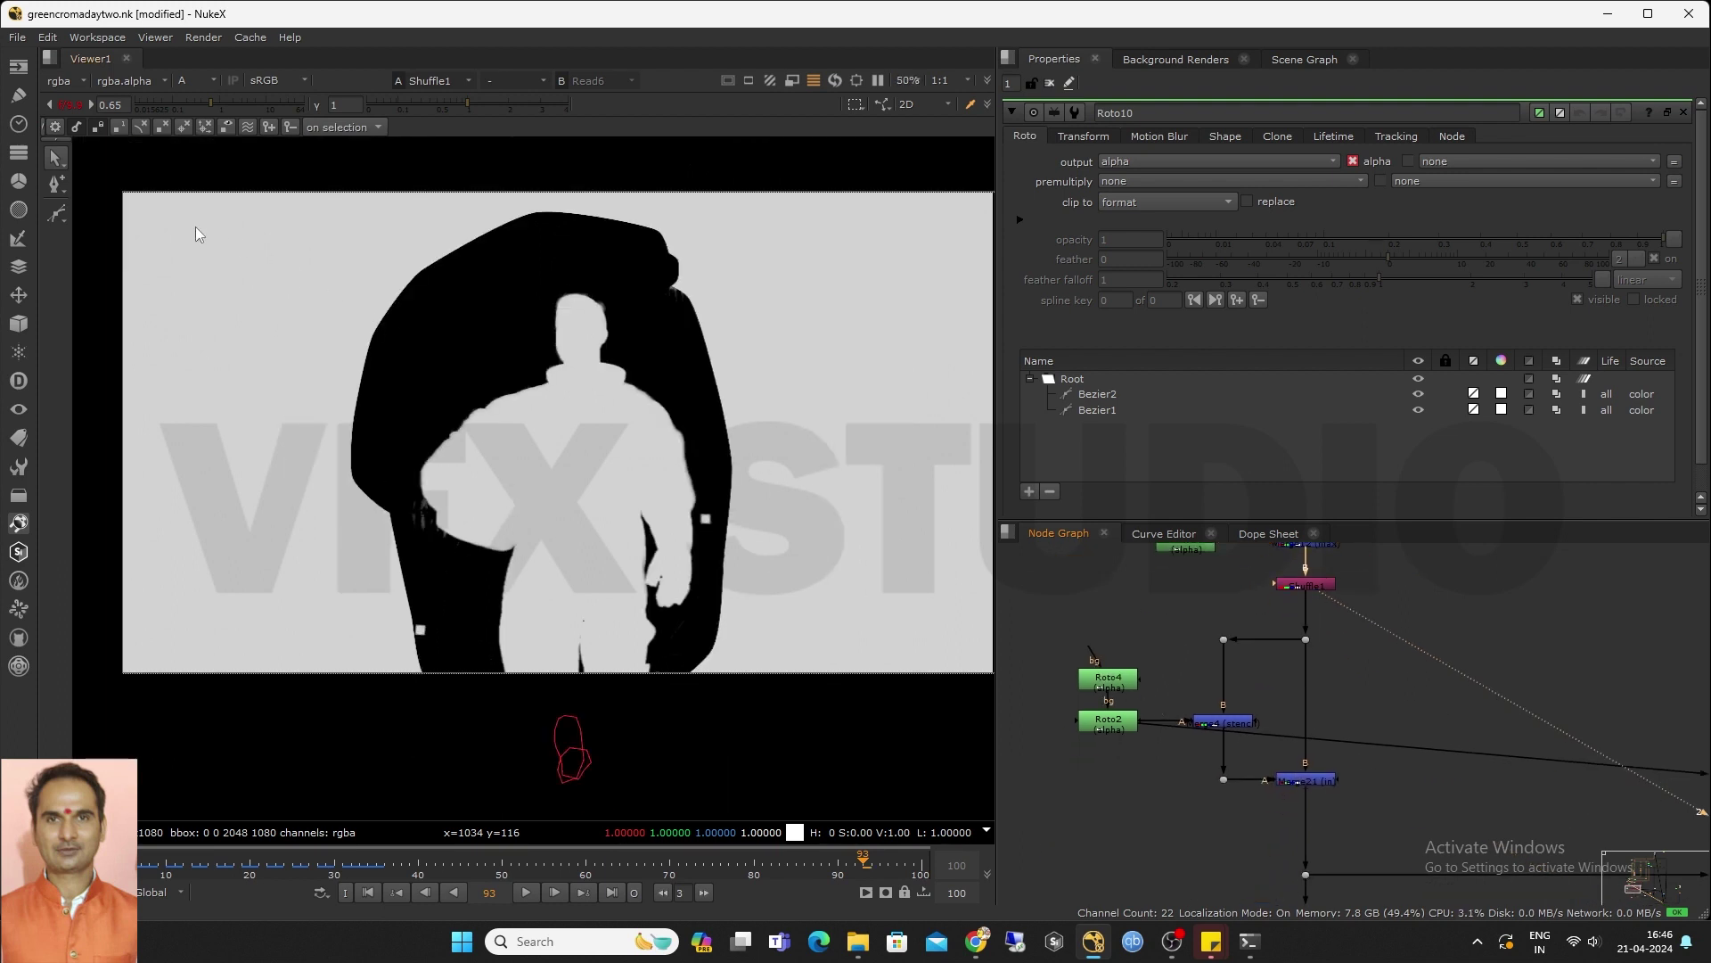
pyautogui.moveTo(112, 198); pyautogui.dragTo(424, 688)
pyautogui.scroll(3, 713, 532)
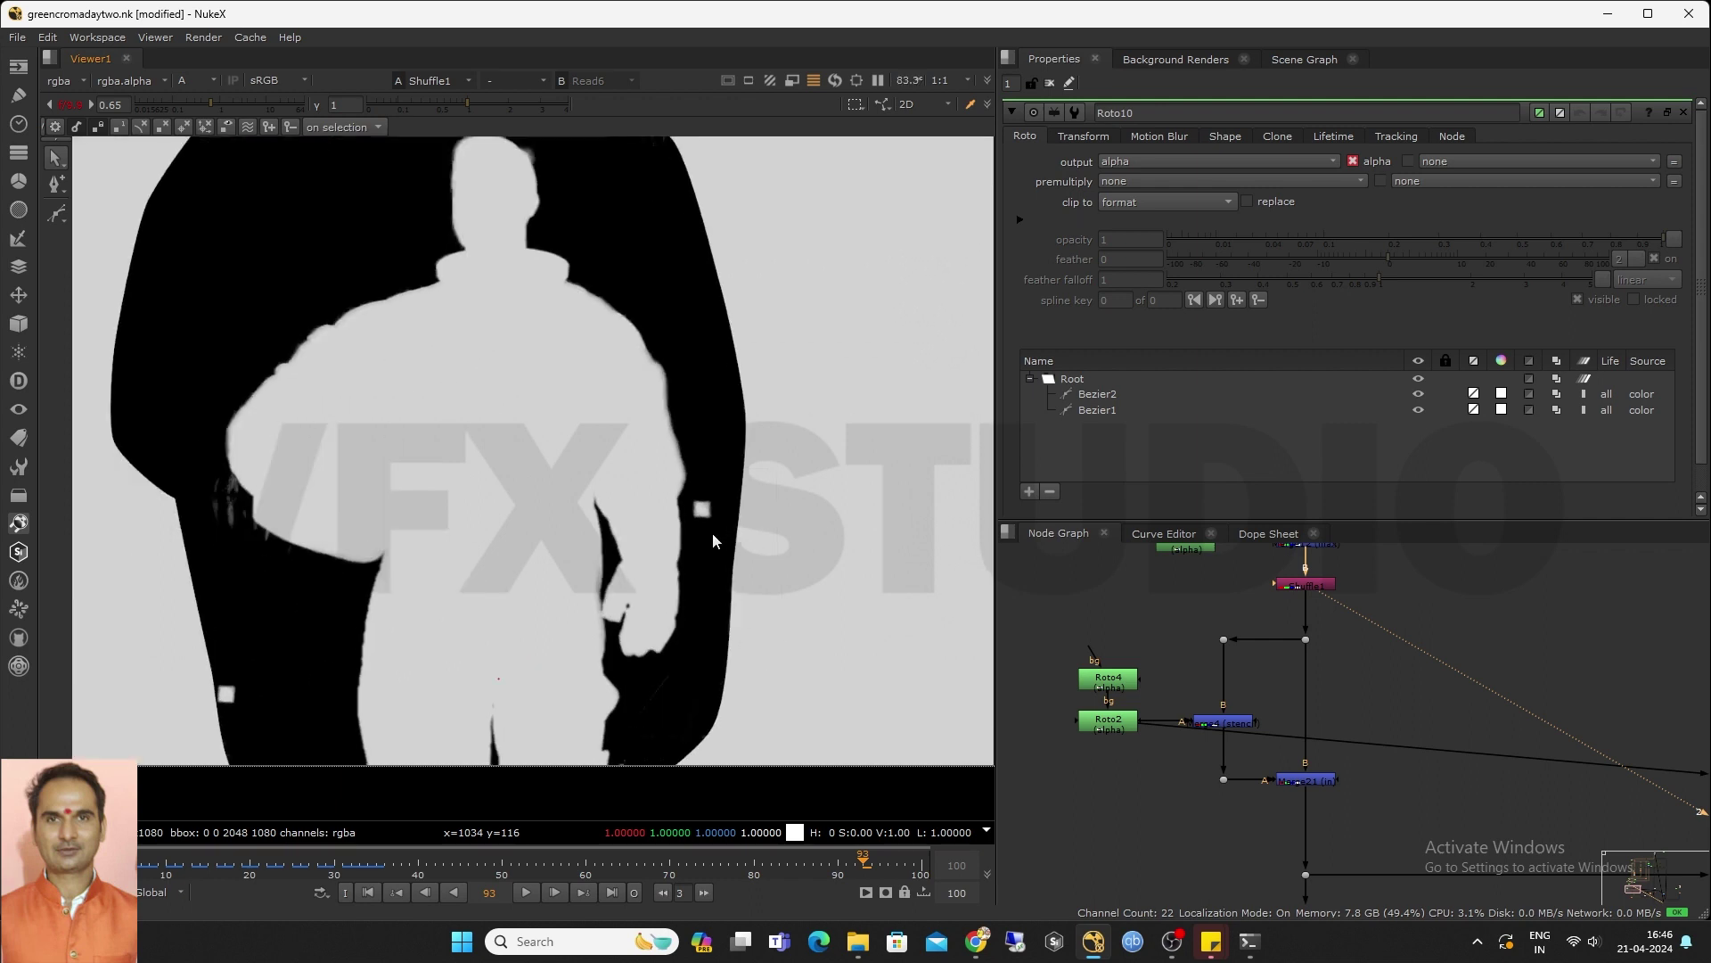
# View the cleaned matte at Merge21 and compare it with the alpha at Premult2 below the Edge work backdrop
pyautogui.click(1311, 783)
pyautogui.press('1')
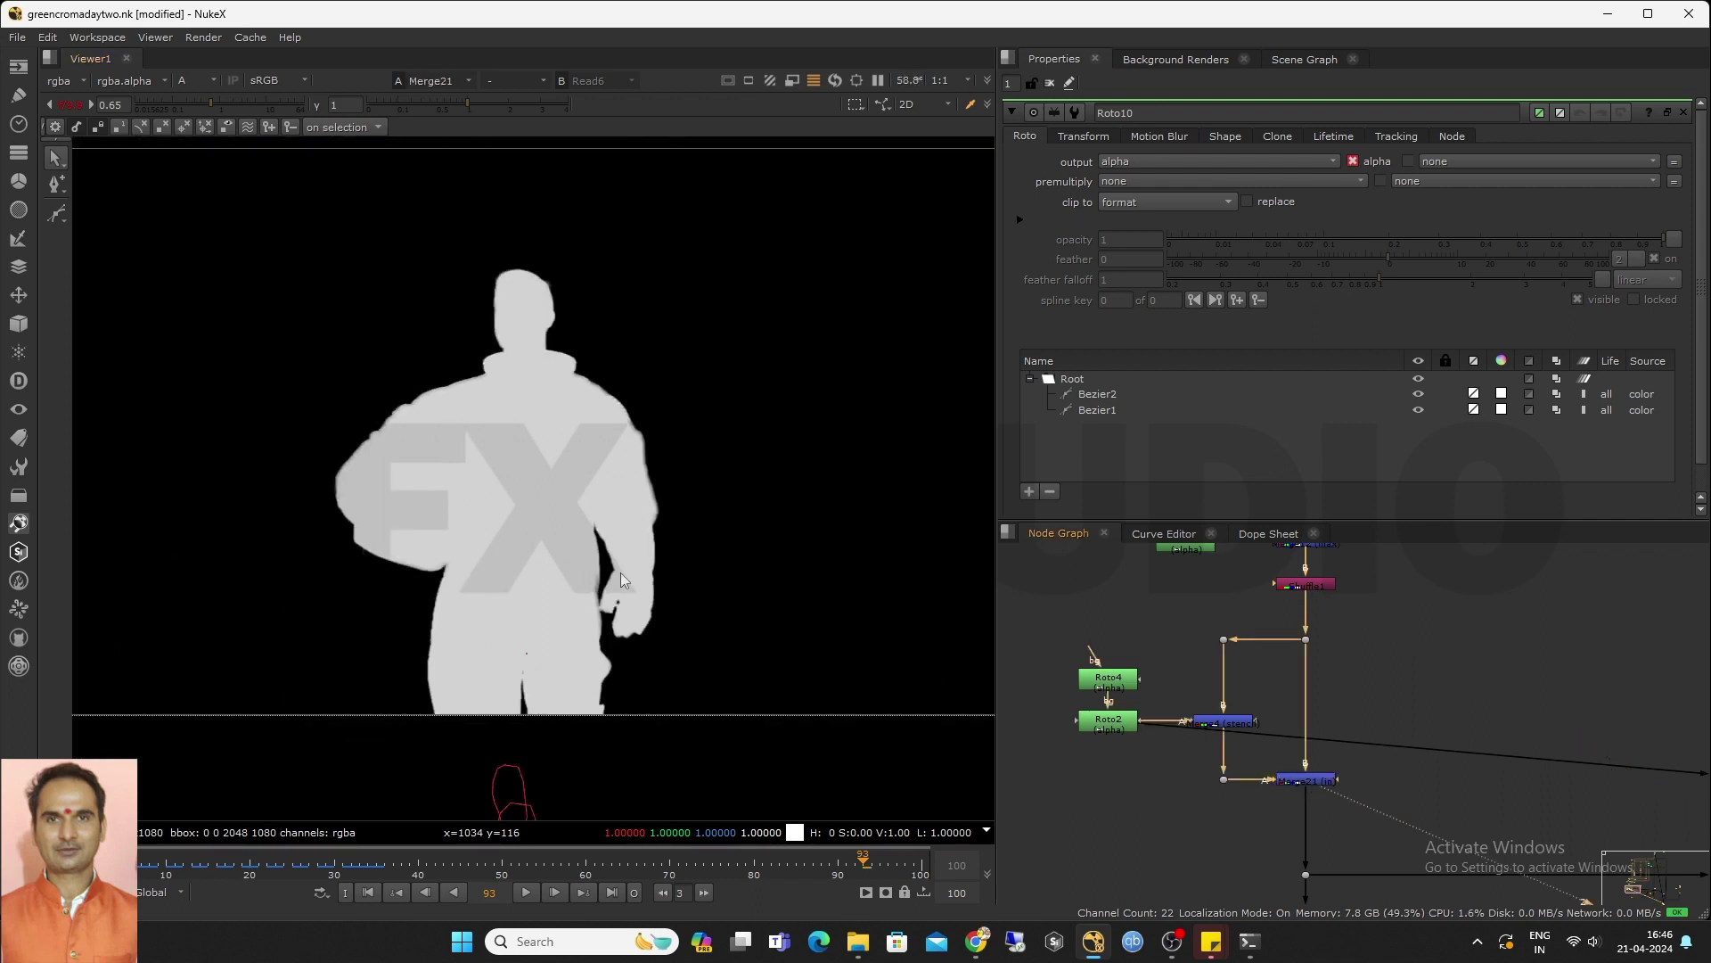
pyautogui.scroll(-4, 1362, 757)
pyautogui.moveTo(1114, 673); pyautogui.dragTo(1191, 705)
pyautogui.press('1')
pyautogui.moveTo(1622, 695); pyautogui.dragTo(1479, 697, button='middle')
pyautogui.scroll(3, 1479, 697)
pyautogui.click(1498, 710)
pyautogui.press('1')
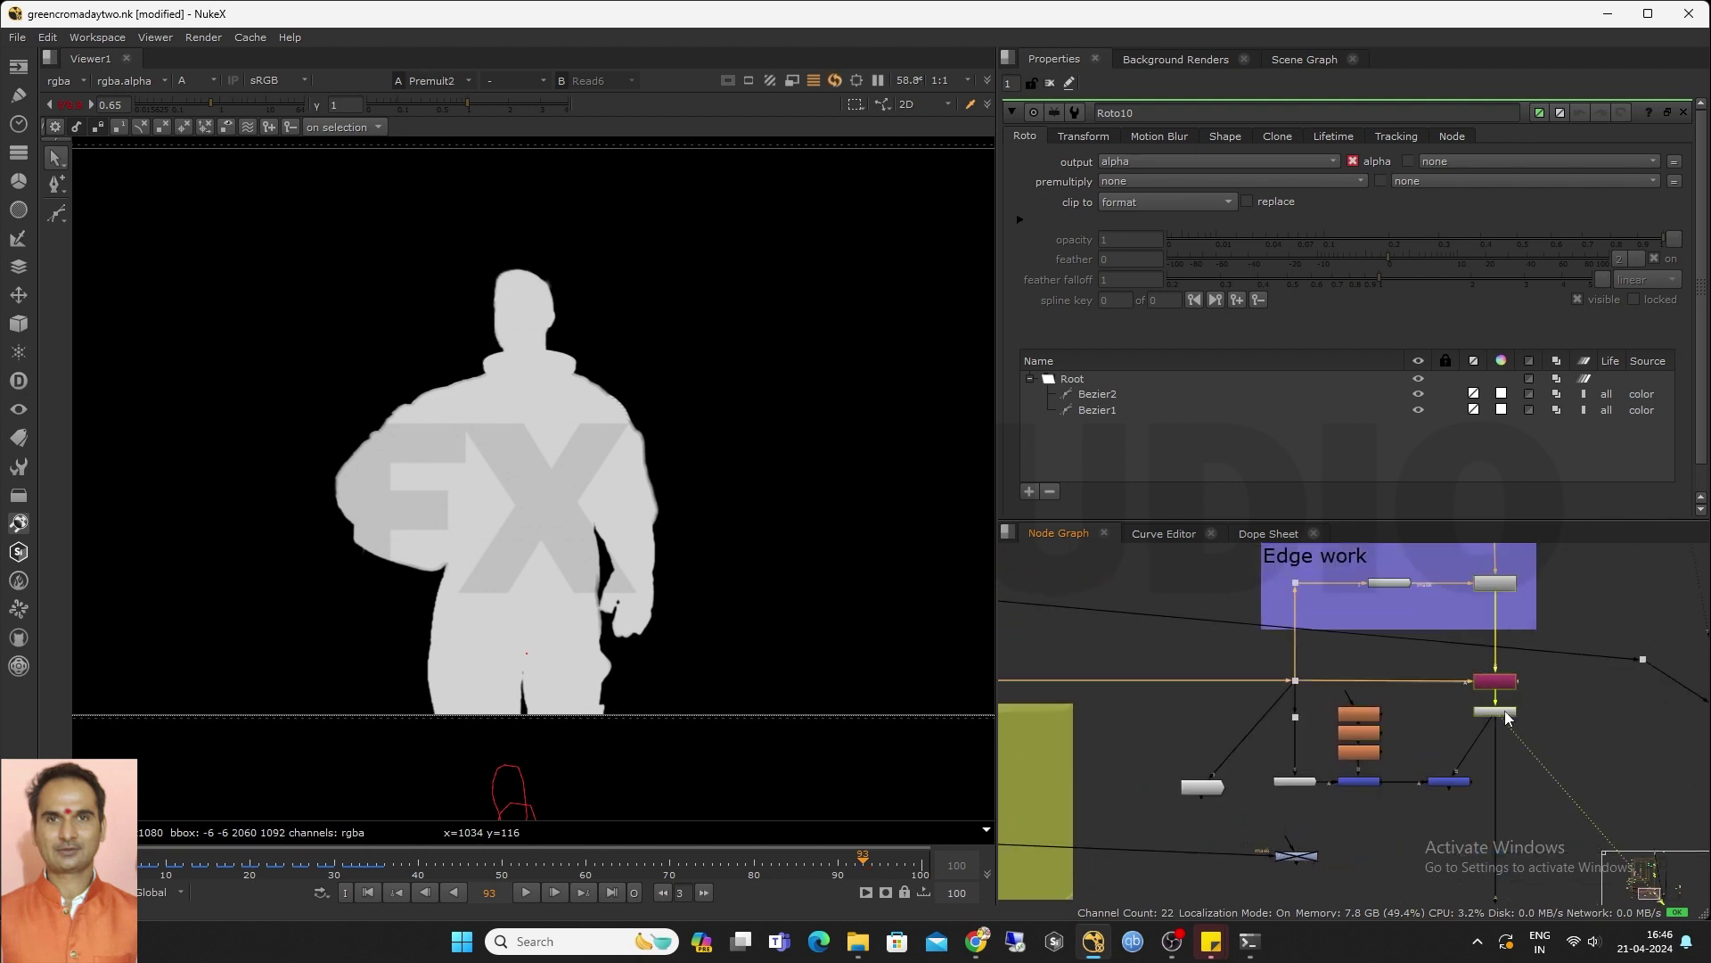
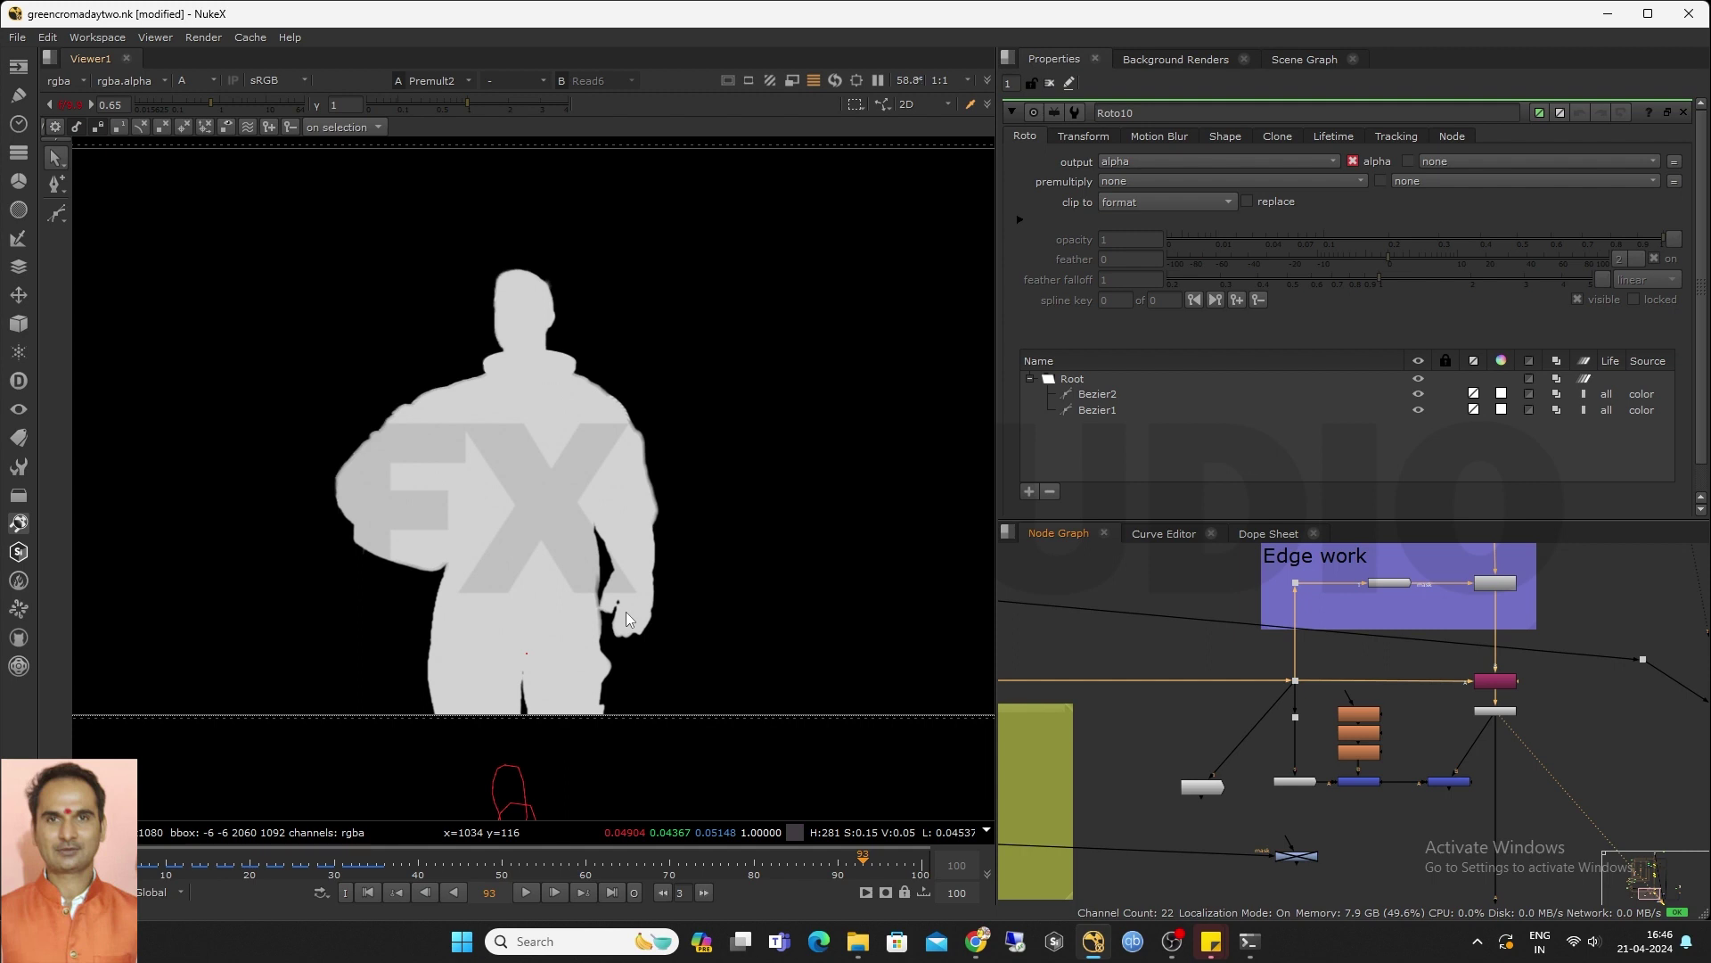
# View the final composite in colour from Dot8 at the end of the main line
pyautogui.scroll(-3, 1250, 651)
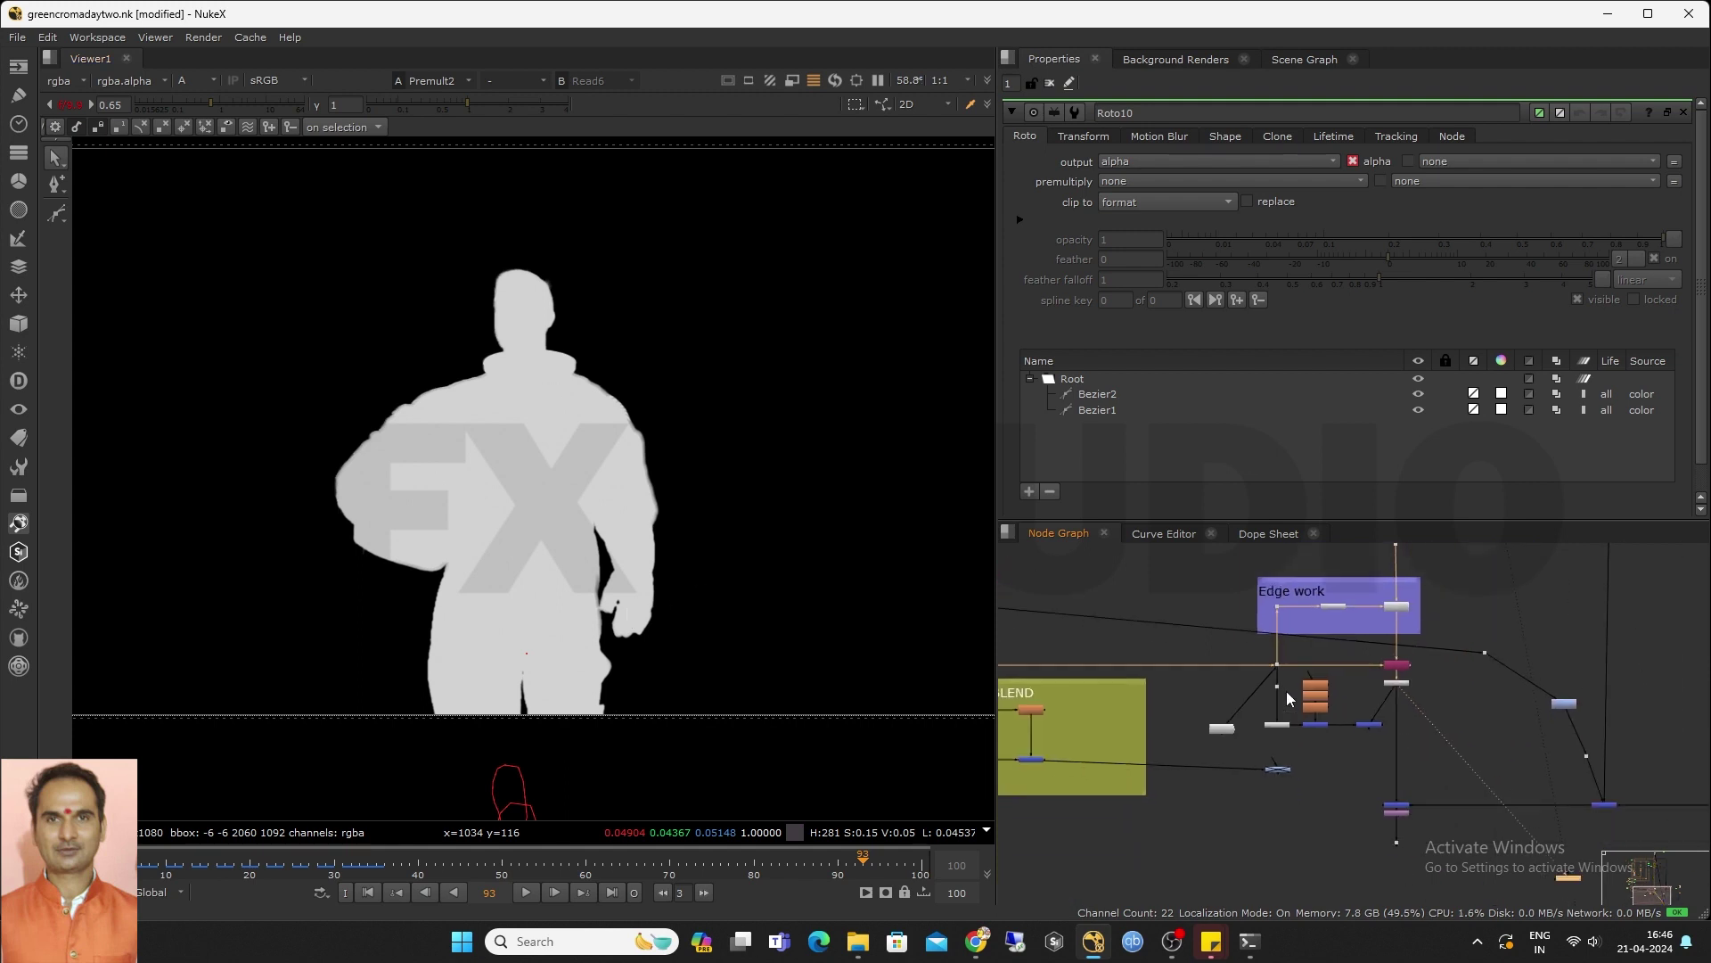
pyautogui.moveTo(1286, 691); pyautogui.dragTo(1265, 623, button='middle')
pyautogui.scroll(3, 1387, 778)
pyautogui.moveTo(1401, 746); pyautogui.dragTo(1344, 784)
pyautogui.press('1')
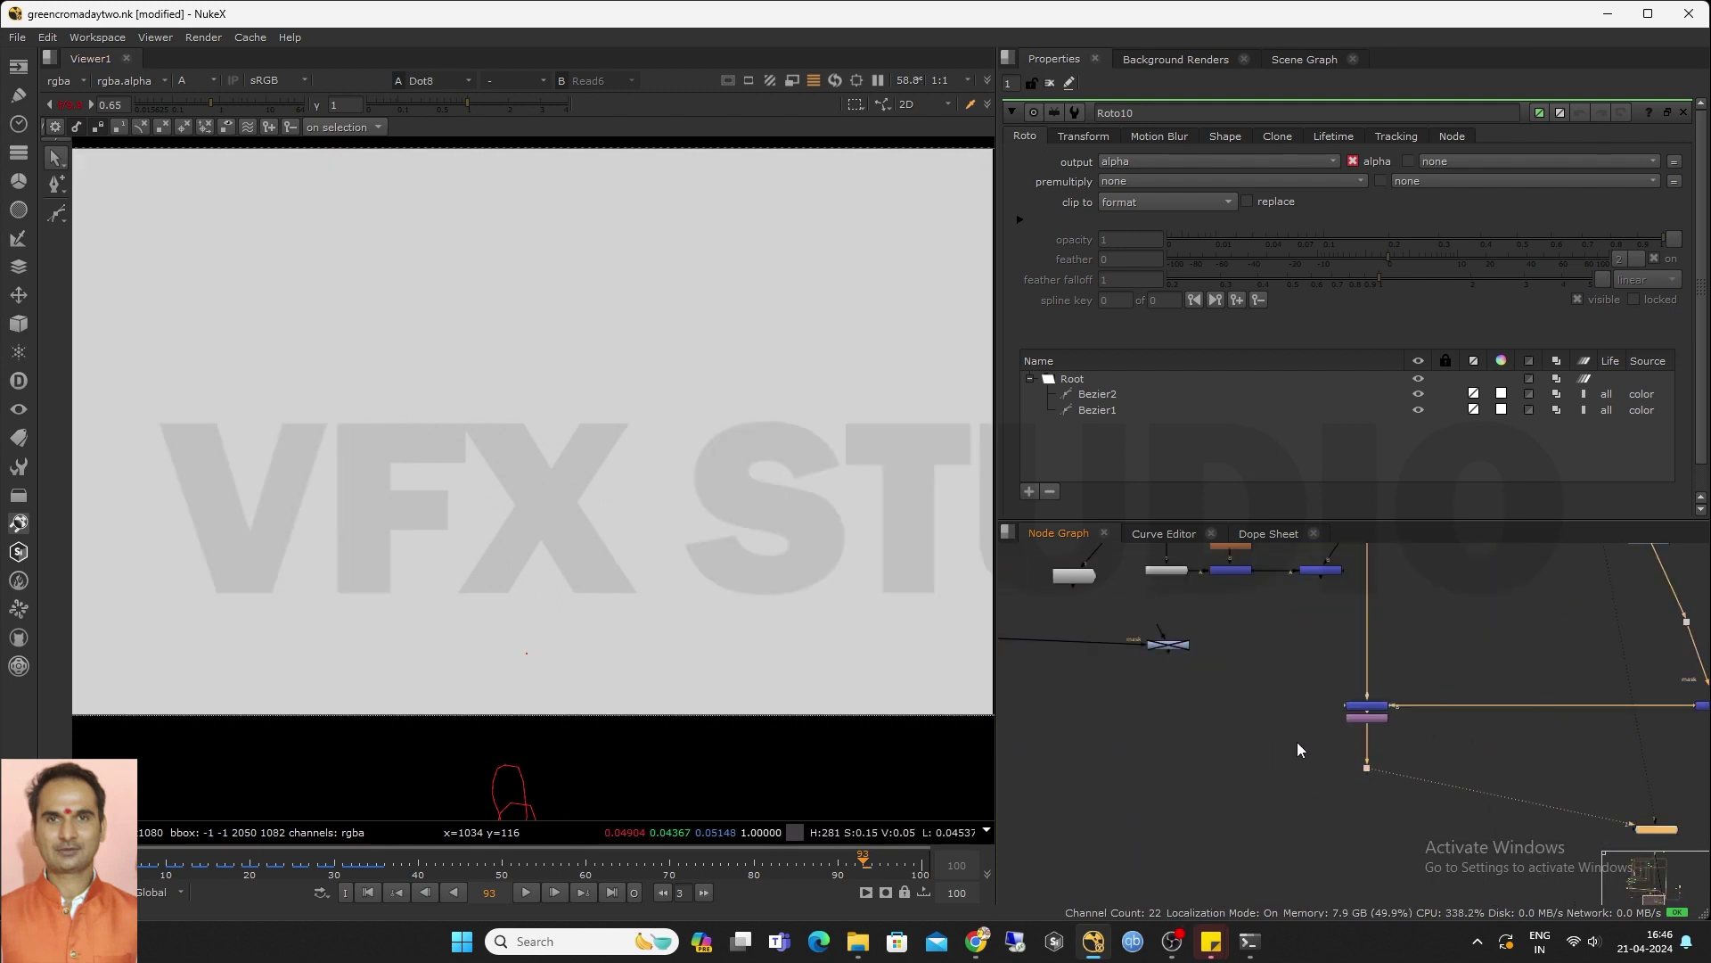
pyautogui.moveTo(747, 585); pyautogui.dragTo(729, 575, button='middle')
pyautogui.press('a')
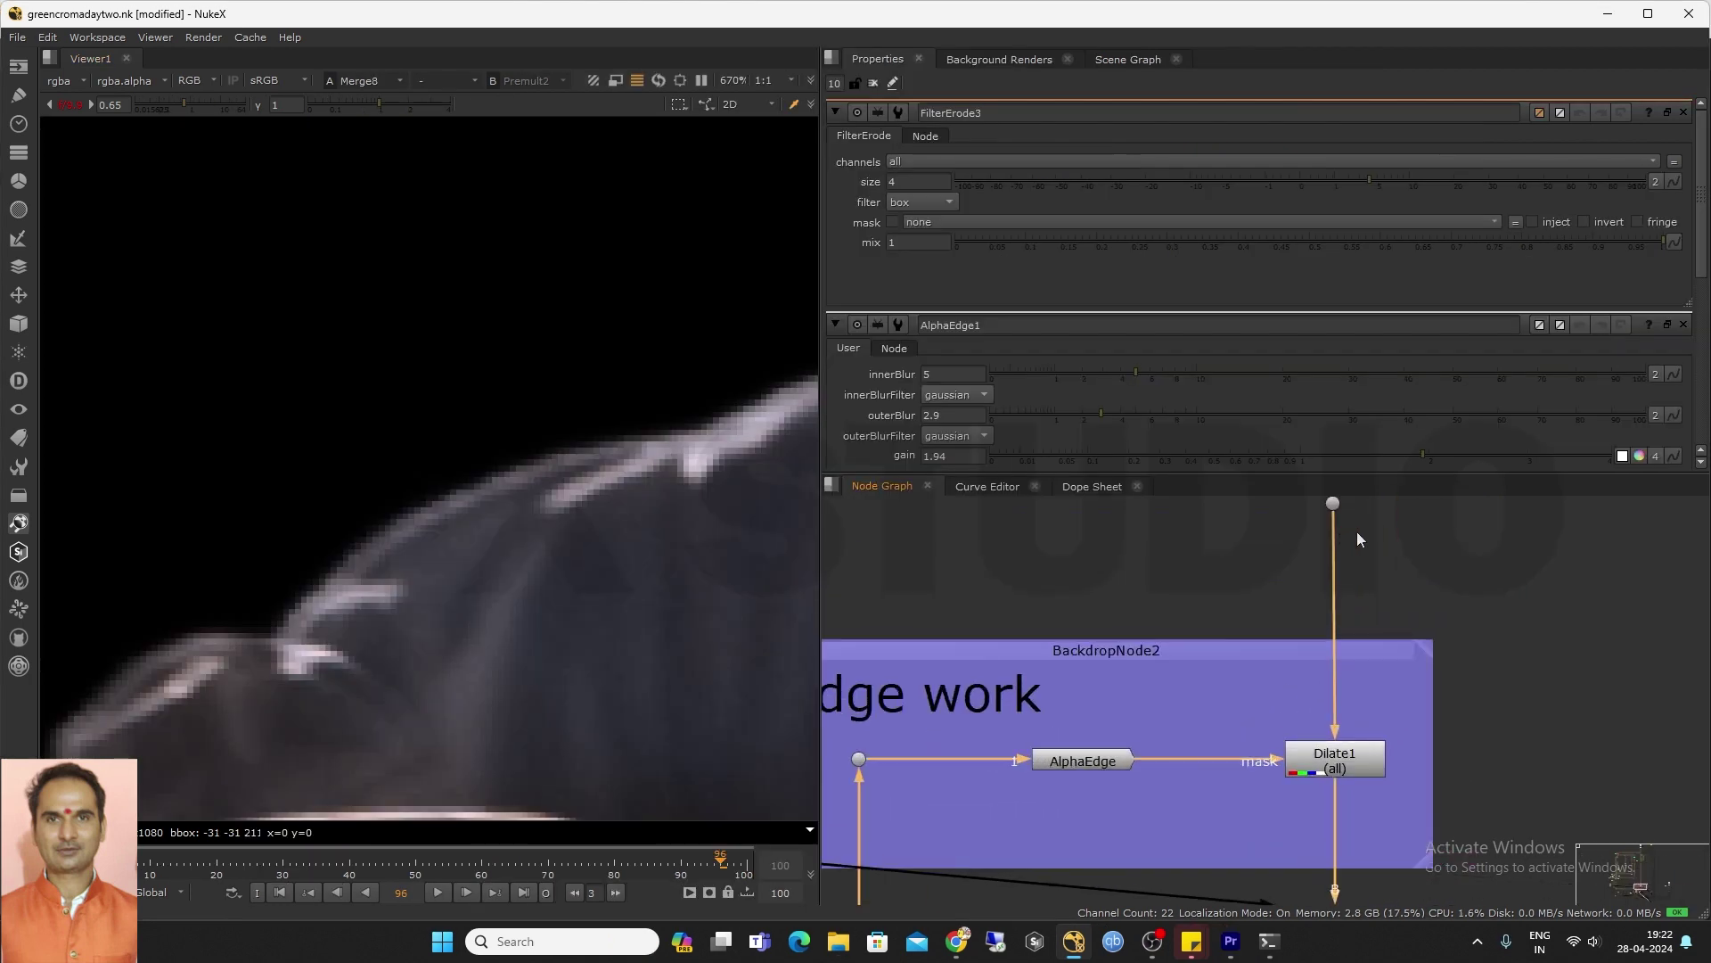
# View the output of Dilate1 in the Edge work backdrop
pyautogui.moveTo(1334, 570)
pyautogui.mouseDown(button='middle')
pyautogui.moveTo(1294, 624)
pyautogui.moveTo(1355, 594)
pyautogui.mouseUp(button='middle')
pyautogui.scroll(-1, 1357, 603)
pyautogui.moveTo(1321, 577); pyautogui.dragTo(1415, 526)
pyautogui.press('1')
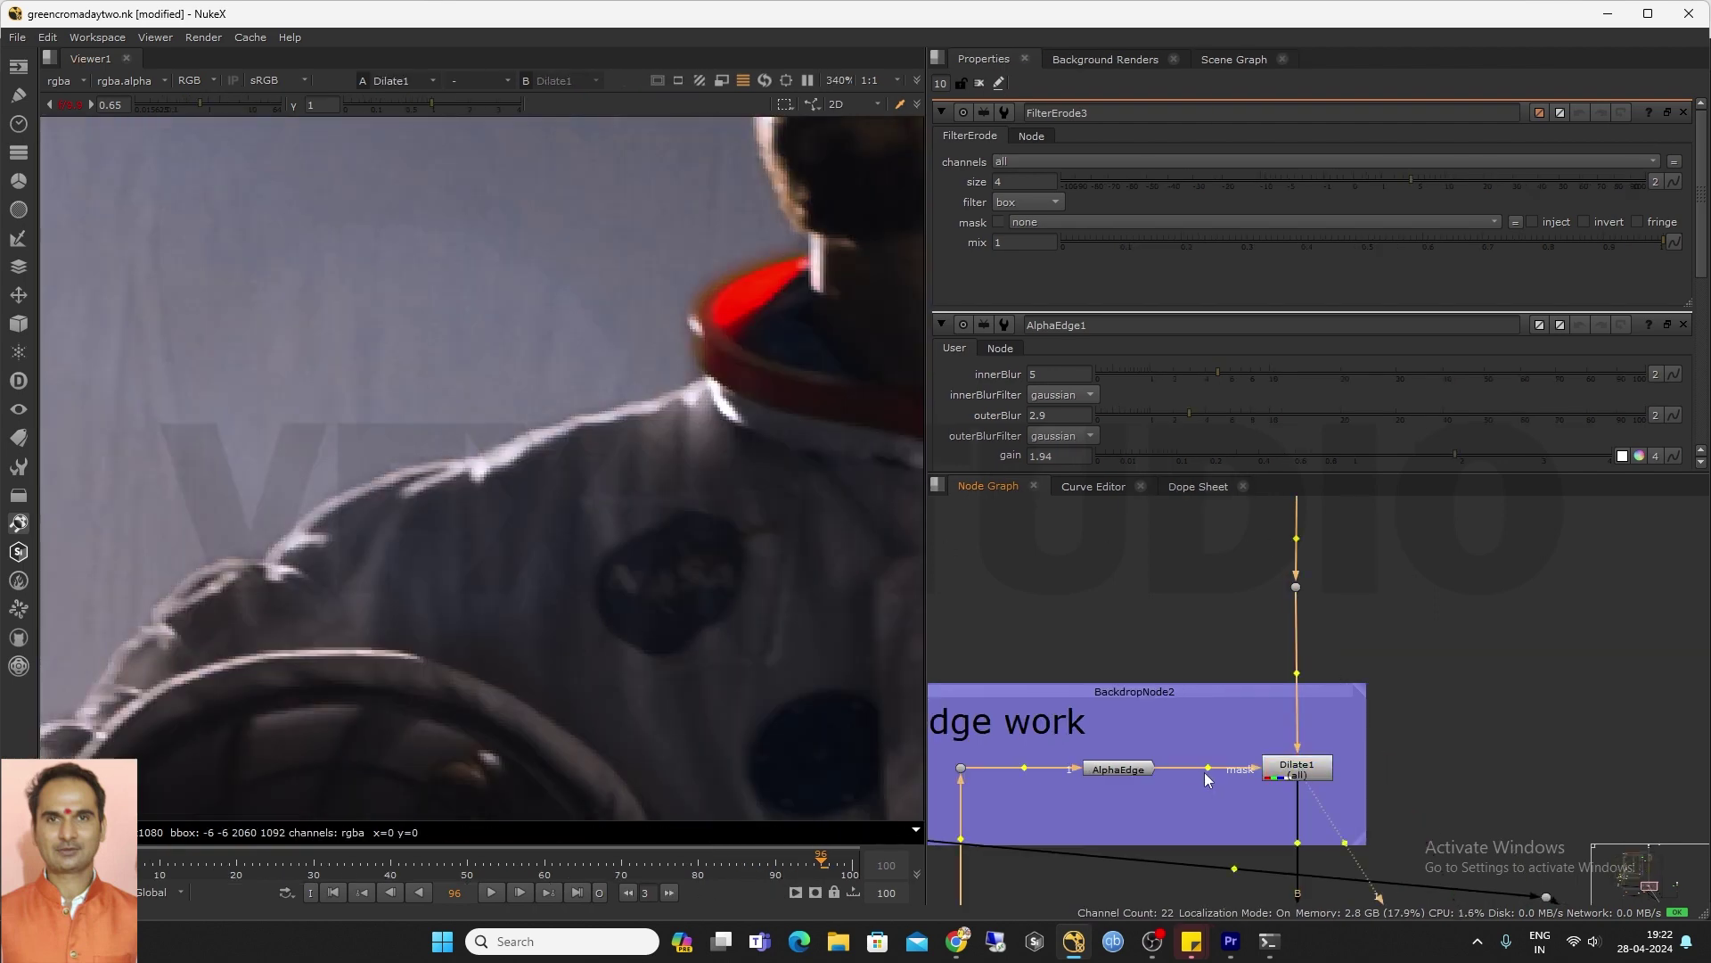
# Add a dot on the pipe between AlphaEdge and Dilate1, disconnect Dilate1's mask input, and view the unmasked dilation
pyautogui.keyDown('ctrl'); pyautogui.click(1207, 768); pyautogui.keyUp('ctrl')
pyautogui.moveTo(1249, 769); pyautogui.dragTo(1239, 770)
pyautogui.moveTo(1243, 614); pyautogui.dragTo(1333, 577)
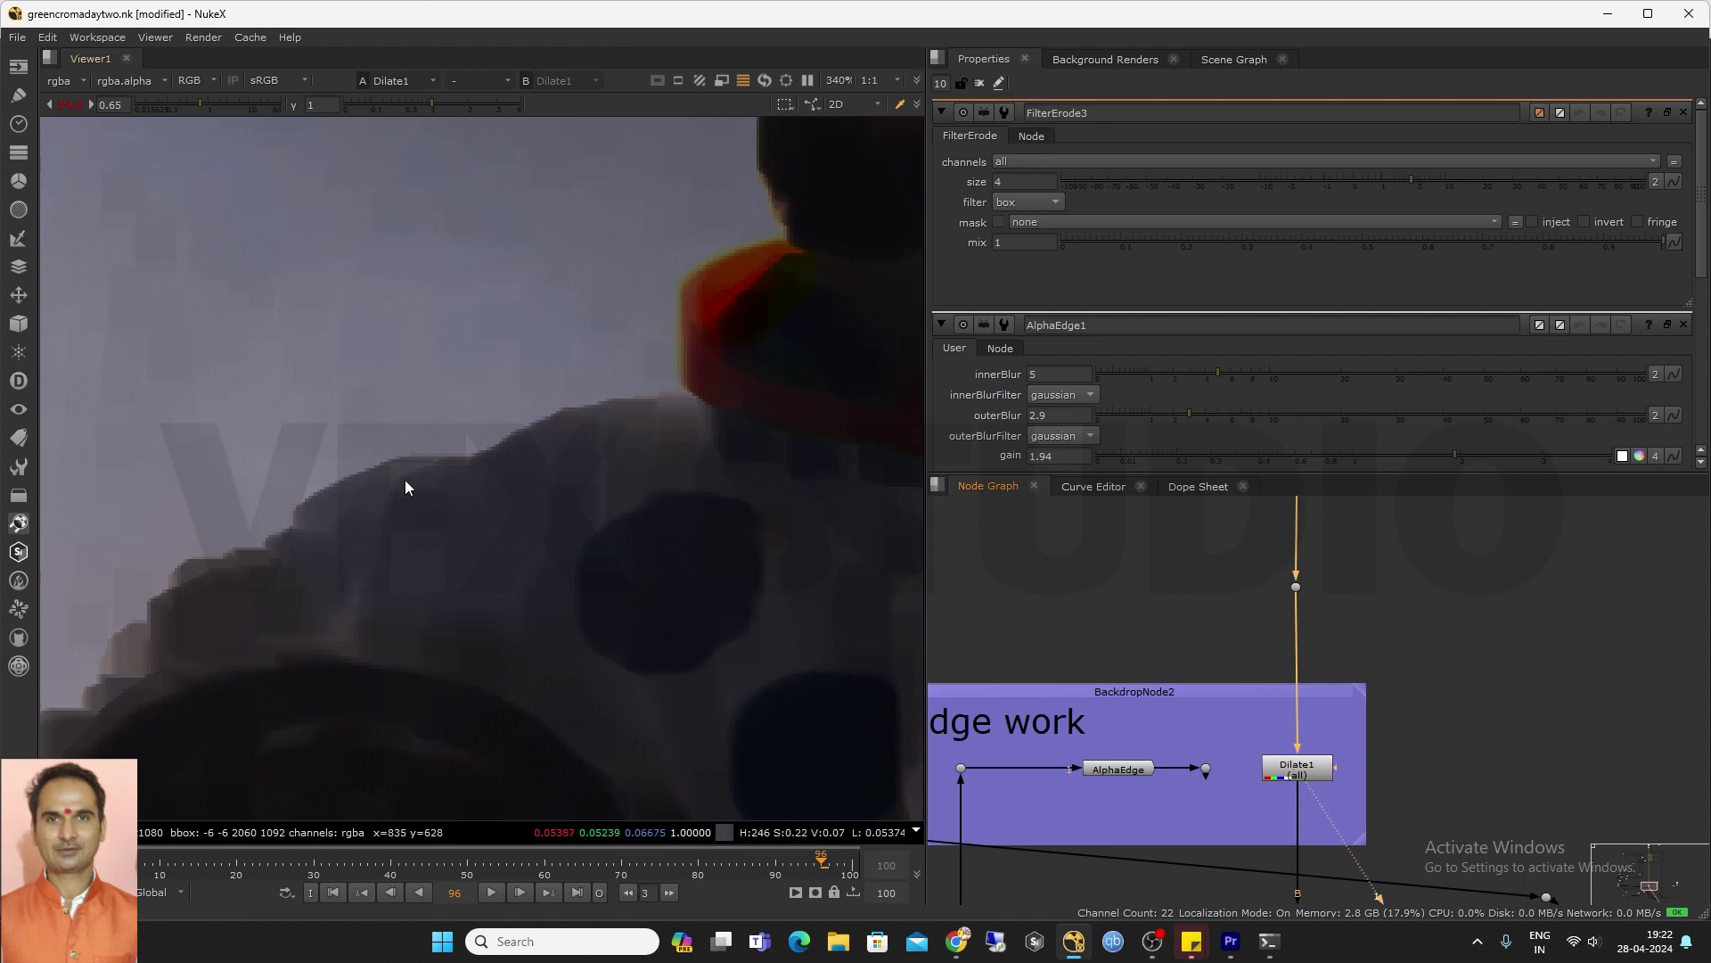
pyautogui.press('1')
# View AlphaEdge and compare its alpha edge matte with its RGB channels
pyautogui.click(1107, 768)
pyautogui.press('1')
pyautogui.press('a')
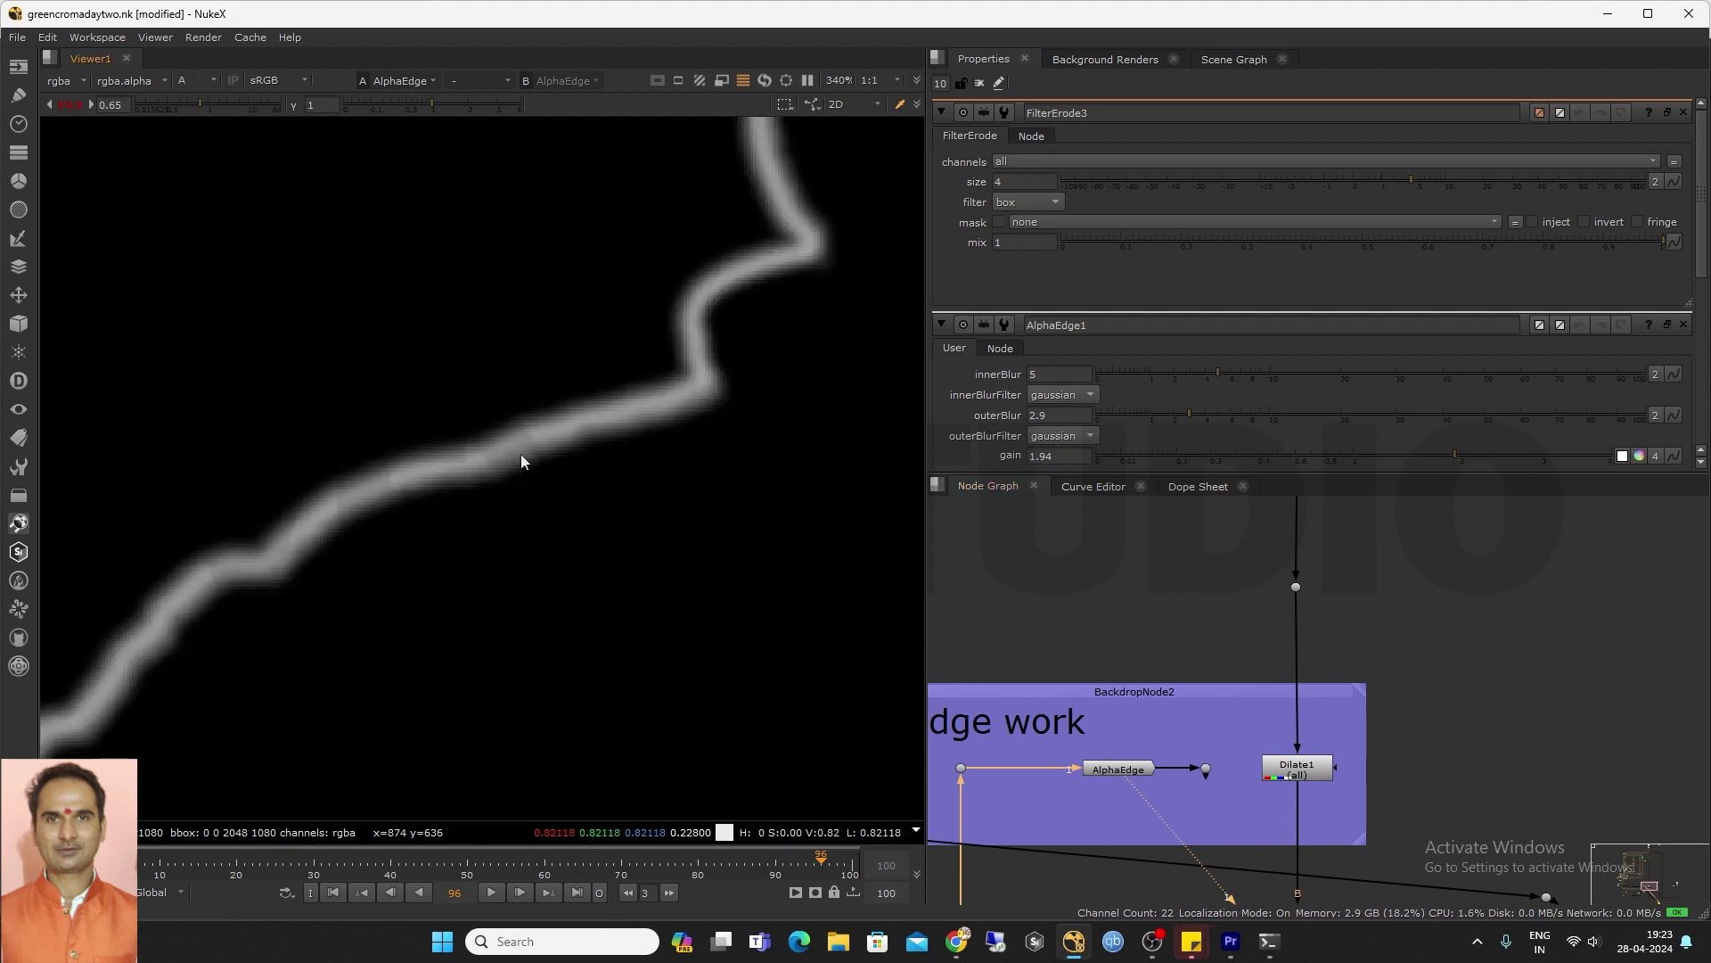
pyautogui.press('a')
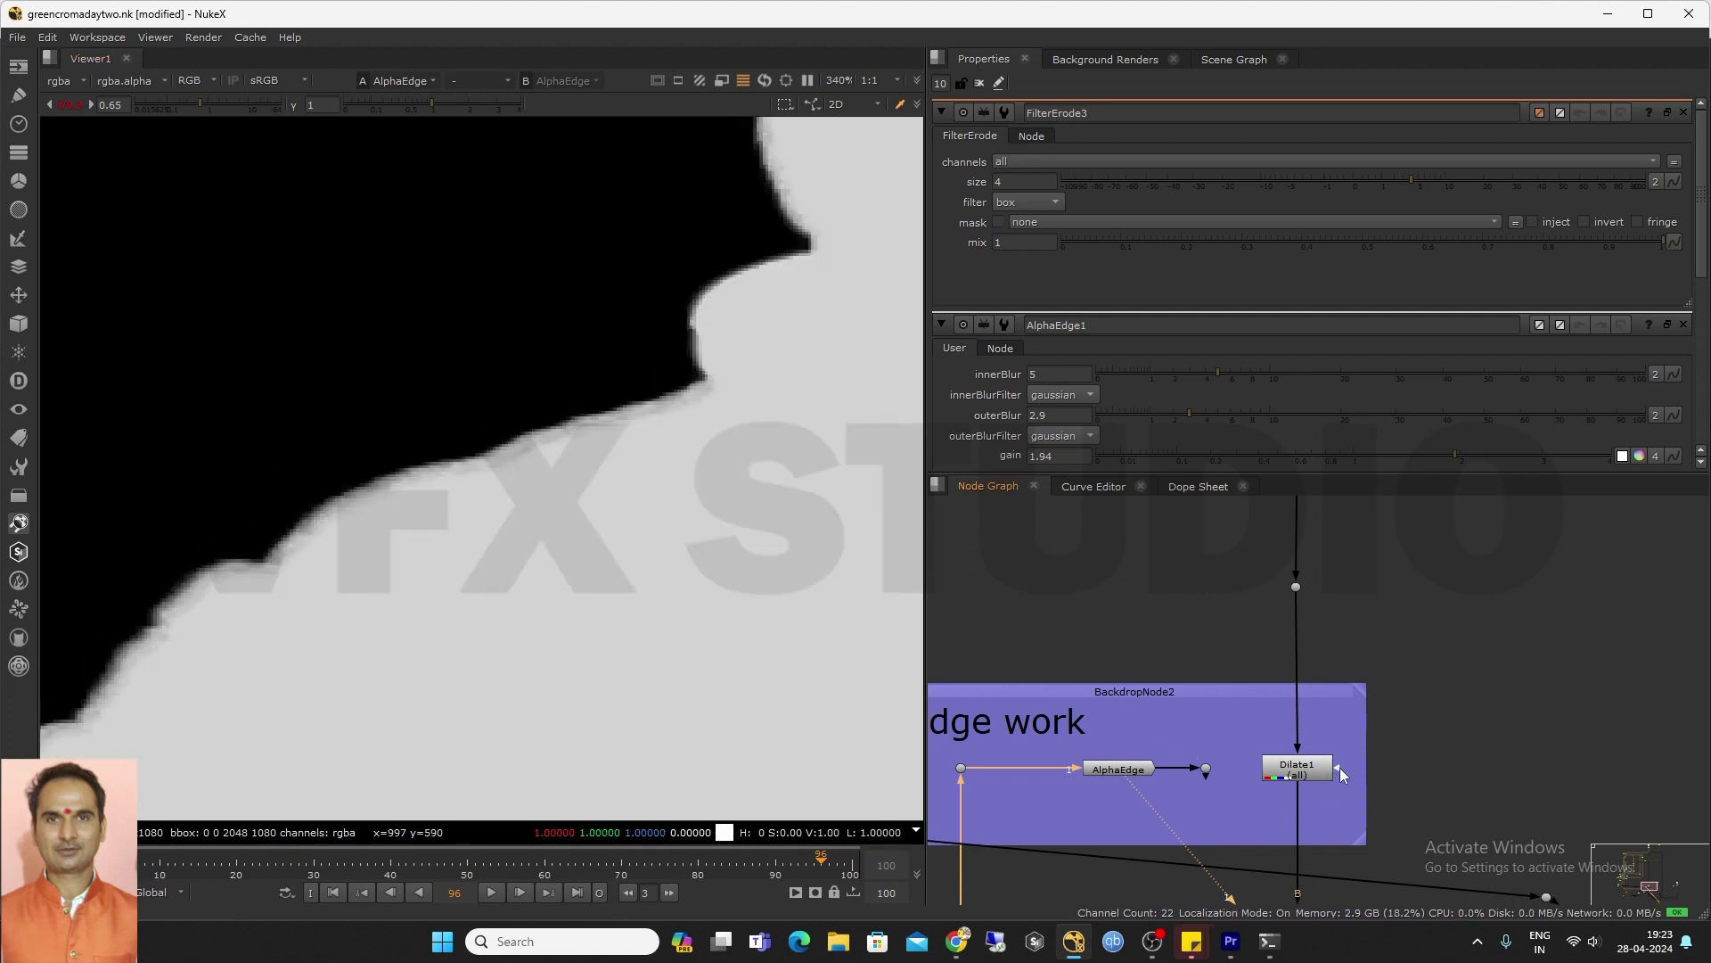
# Reconnect the AlphaEdge branch to Dilate1's mask input and view the masked dilation
pyautogui.click(1297, 768)
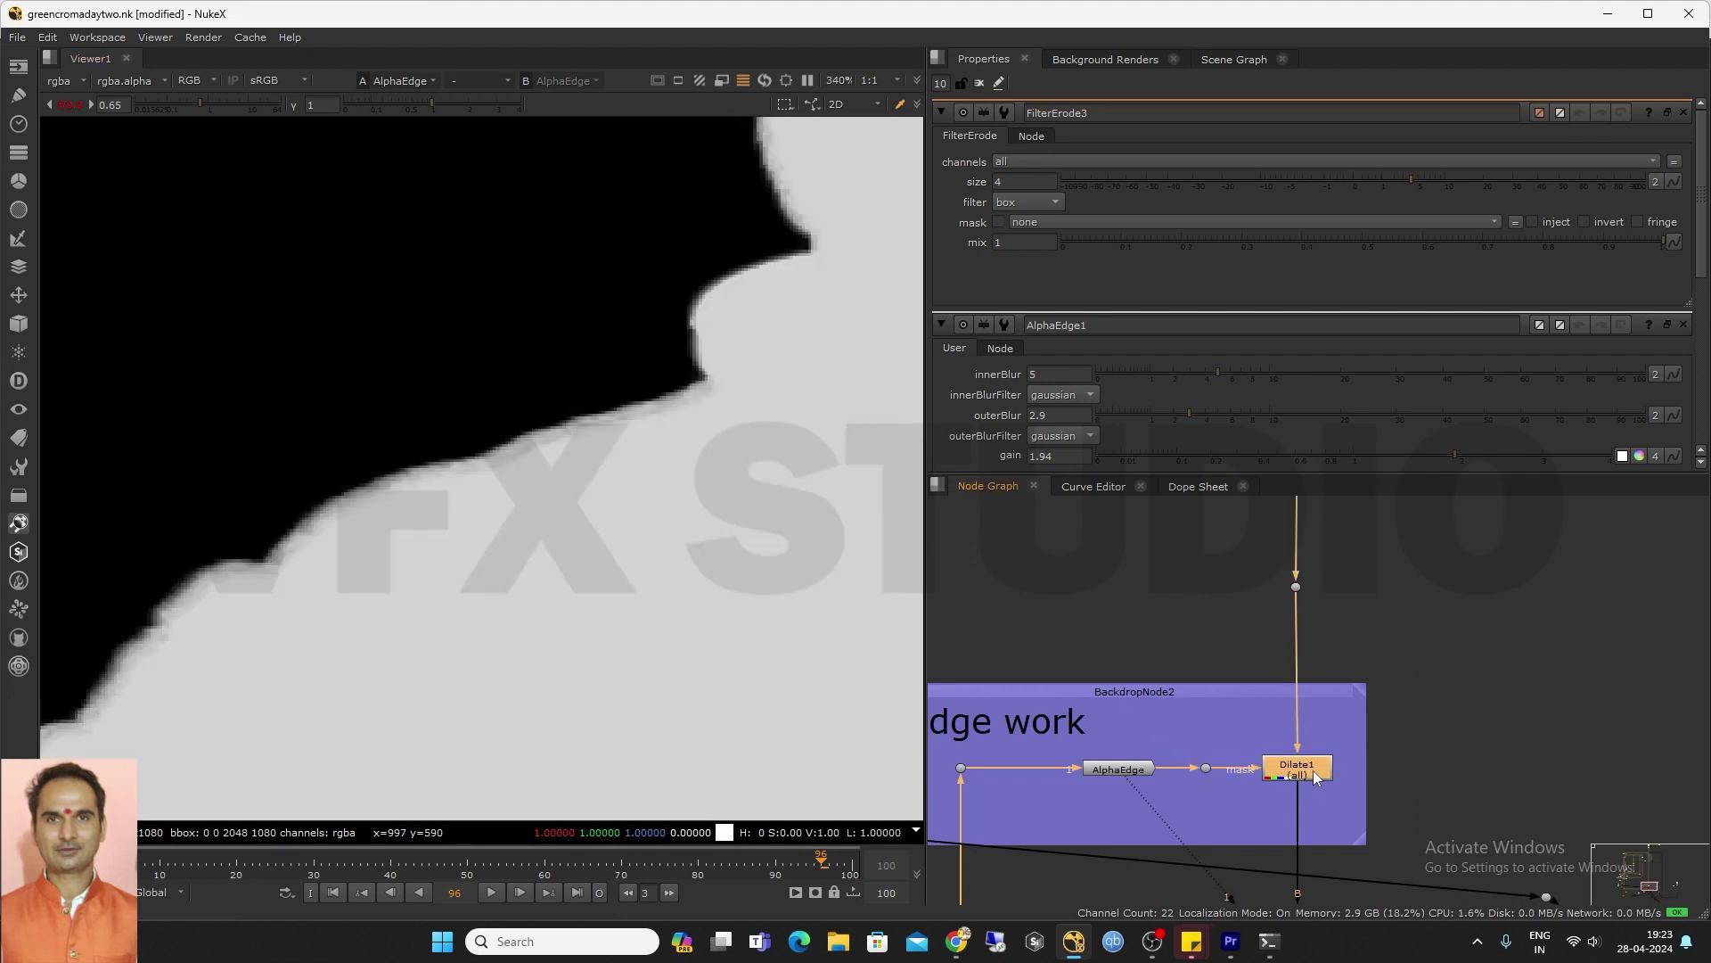
pyautogui.doubleClick(1293, 766)
pyautogui.press('1')
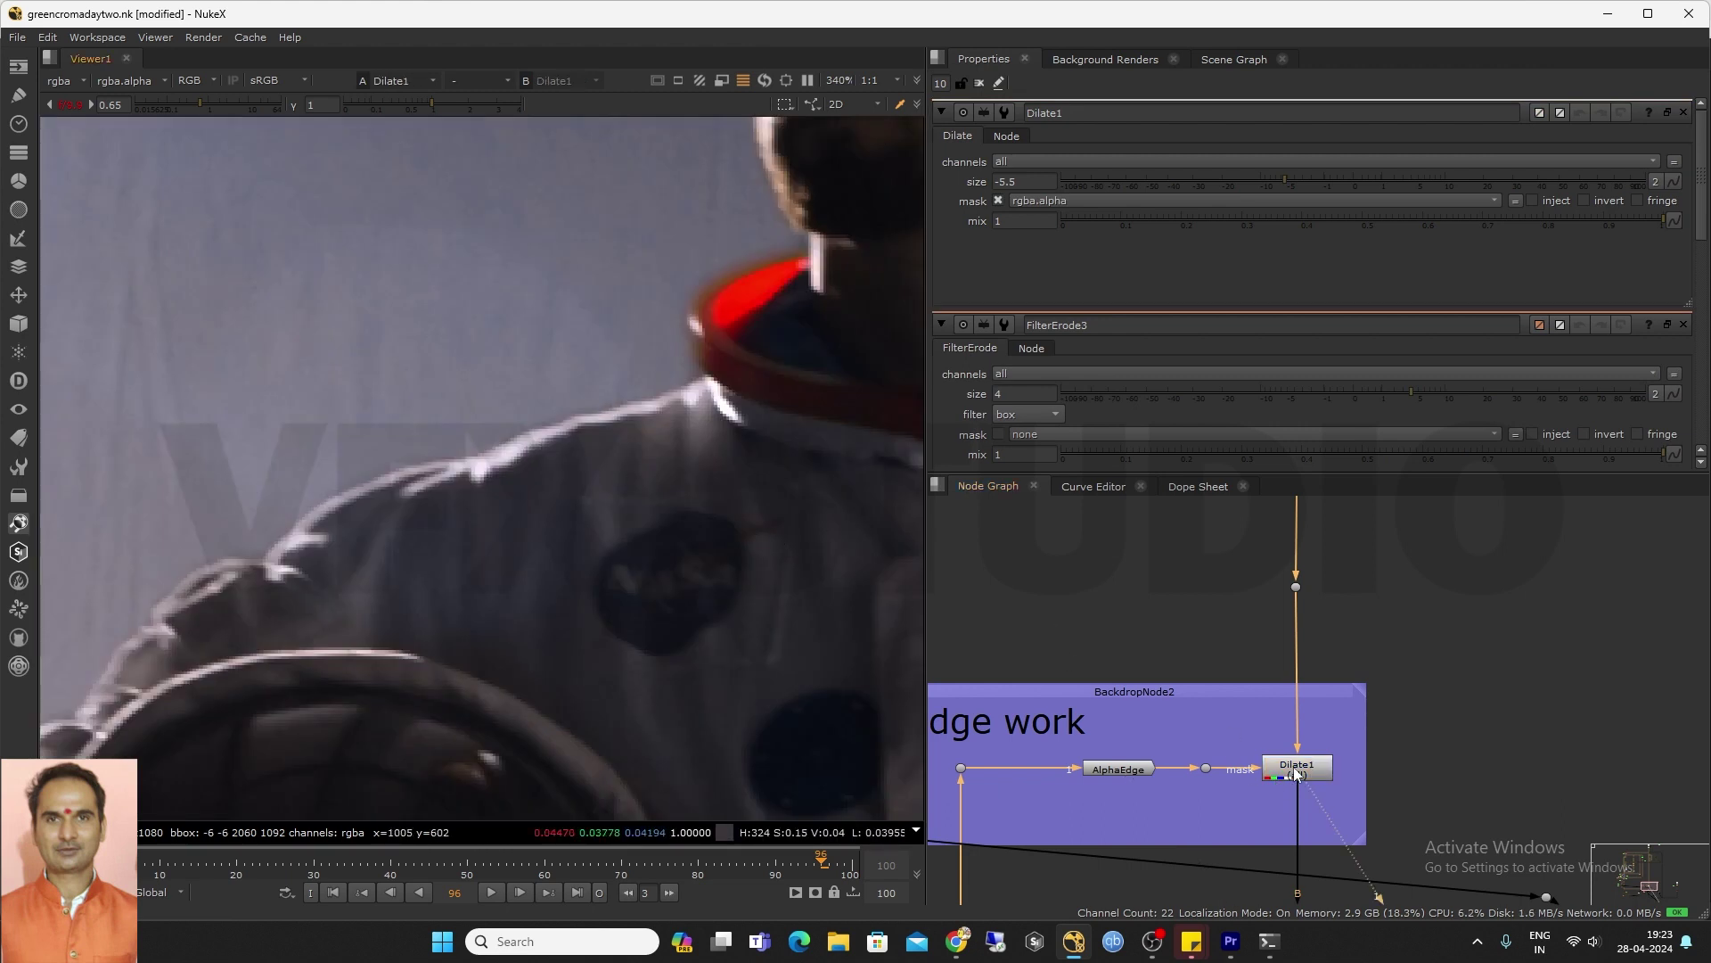
# Set AlphaEdge's inner blur to 4.4 and outer blur to 4.6
pyautogui.click(1282, 772)
pyautogui.doubleClick(1121, 770)
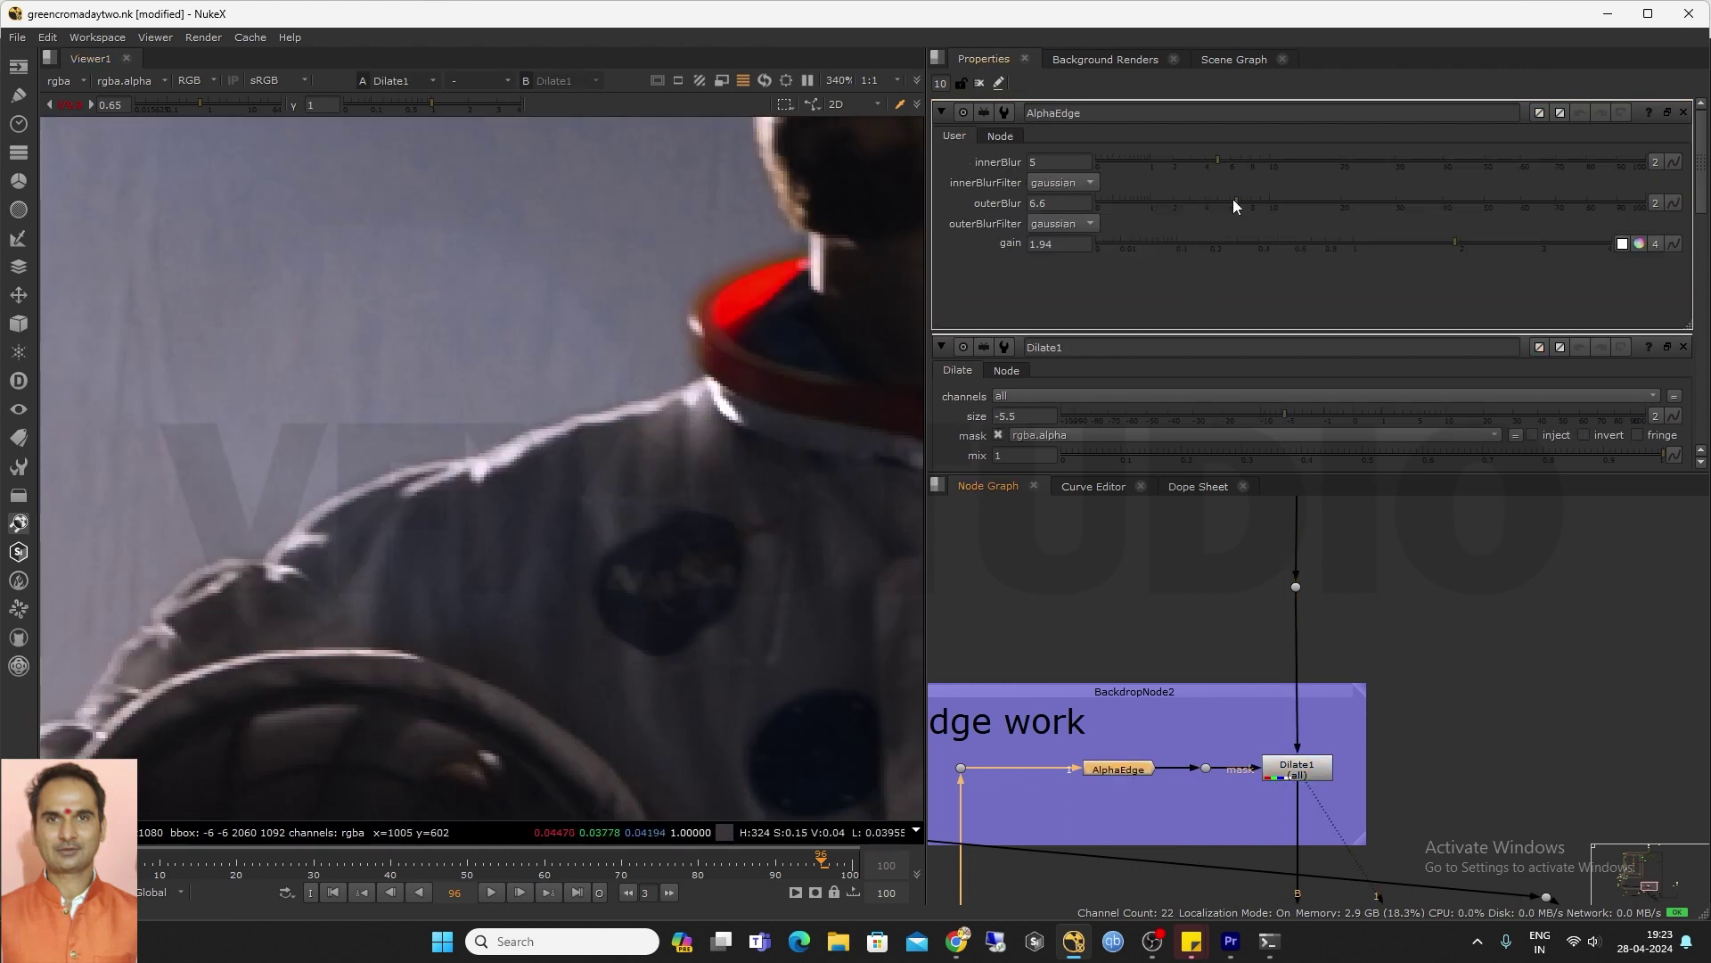
pyautogui.moveTo(1245, 202); pyautogui.dragTo(1210, 166)
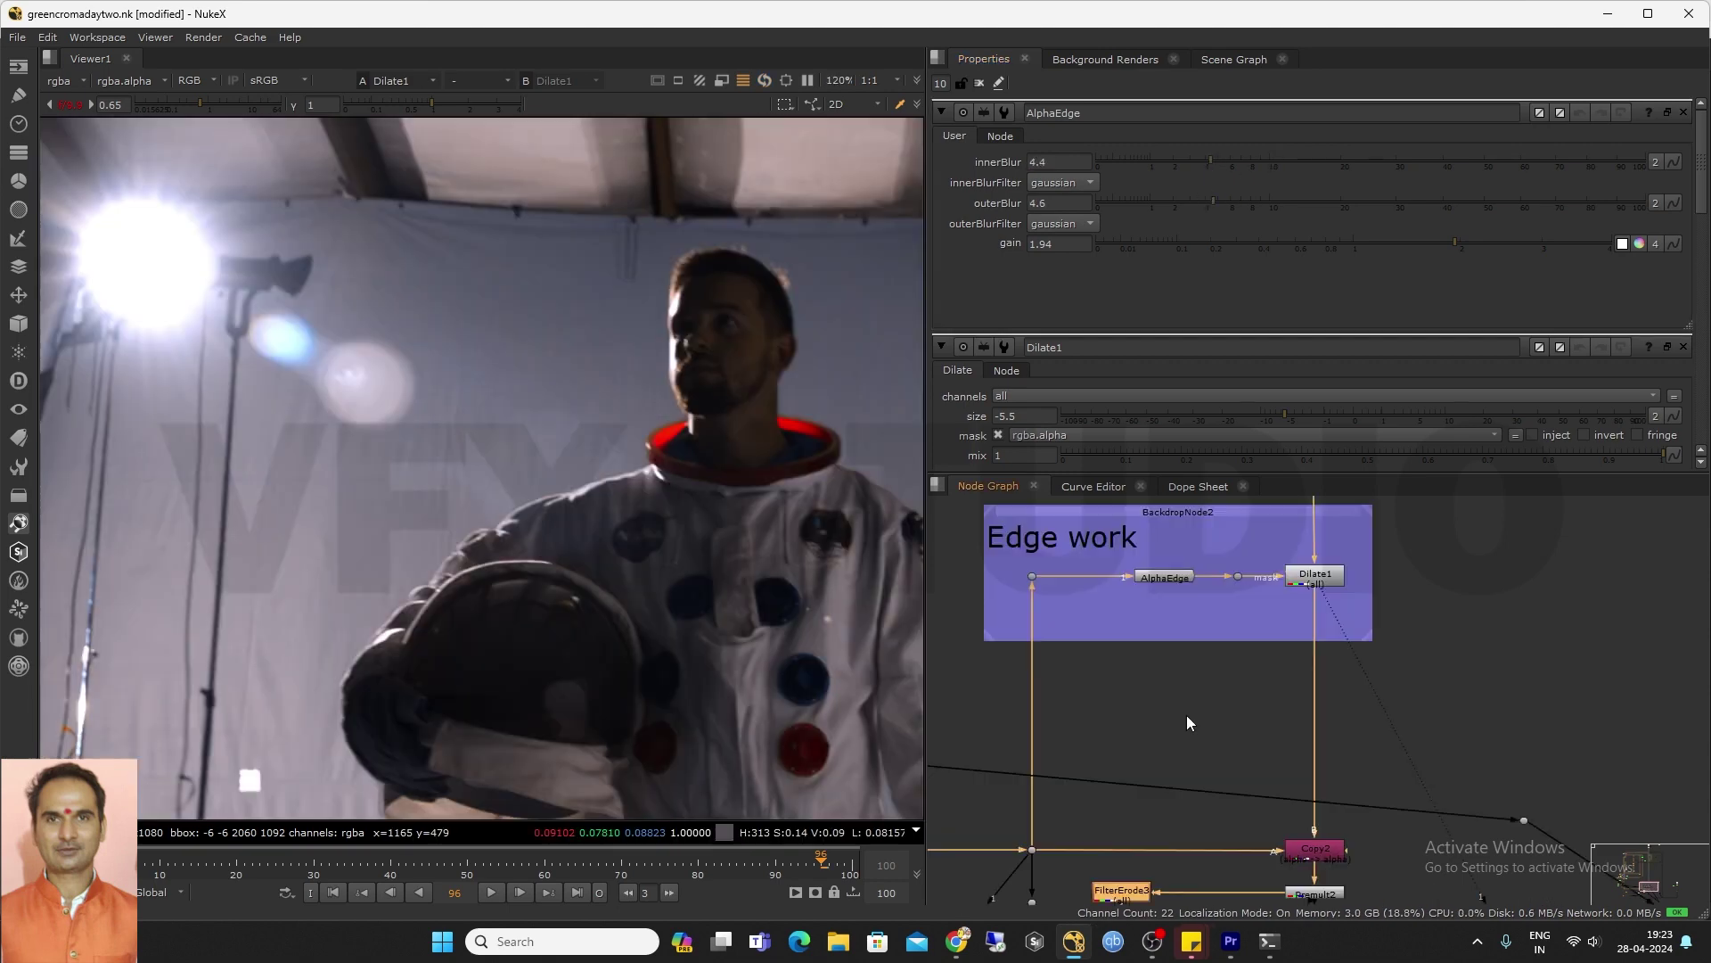
# Paste the FilterErode and Blur node chain below the Edge work backdrop and connect its input to Dilate1
pyautogui.click(1189, 693)
pyautogui.hotkey('ctrl', 'v')
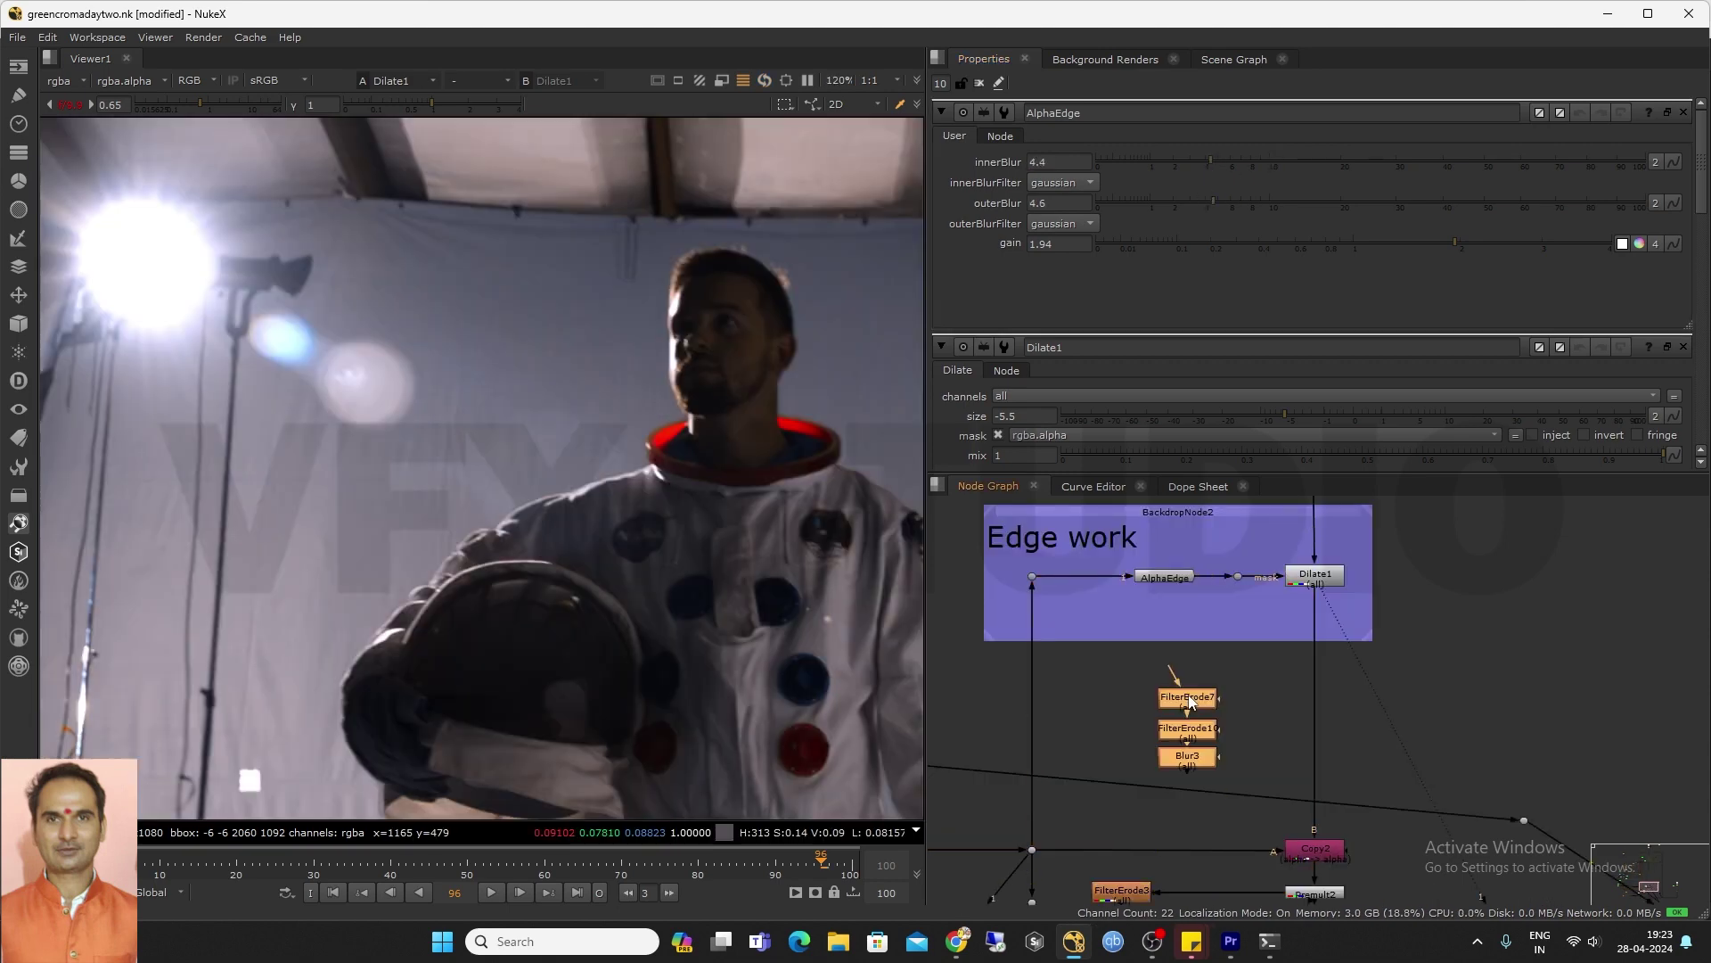
pyautogui.moveTo(1188, 704); pyautogui.dragTo(1311, 579)
pyautogui.click(1171, 716)
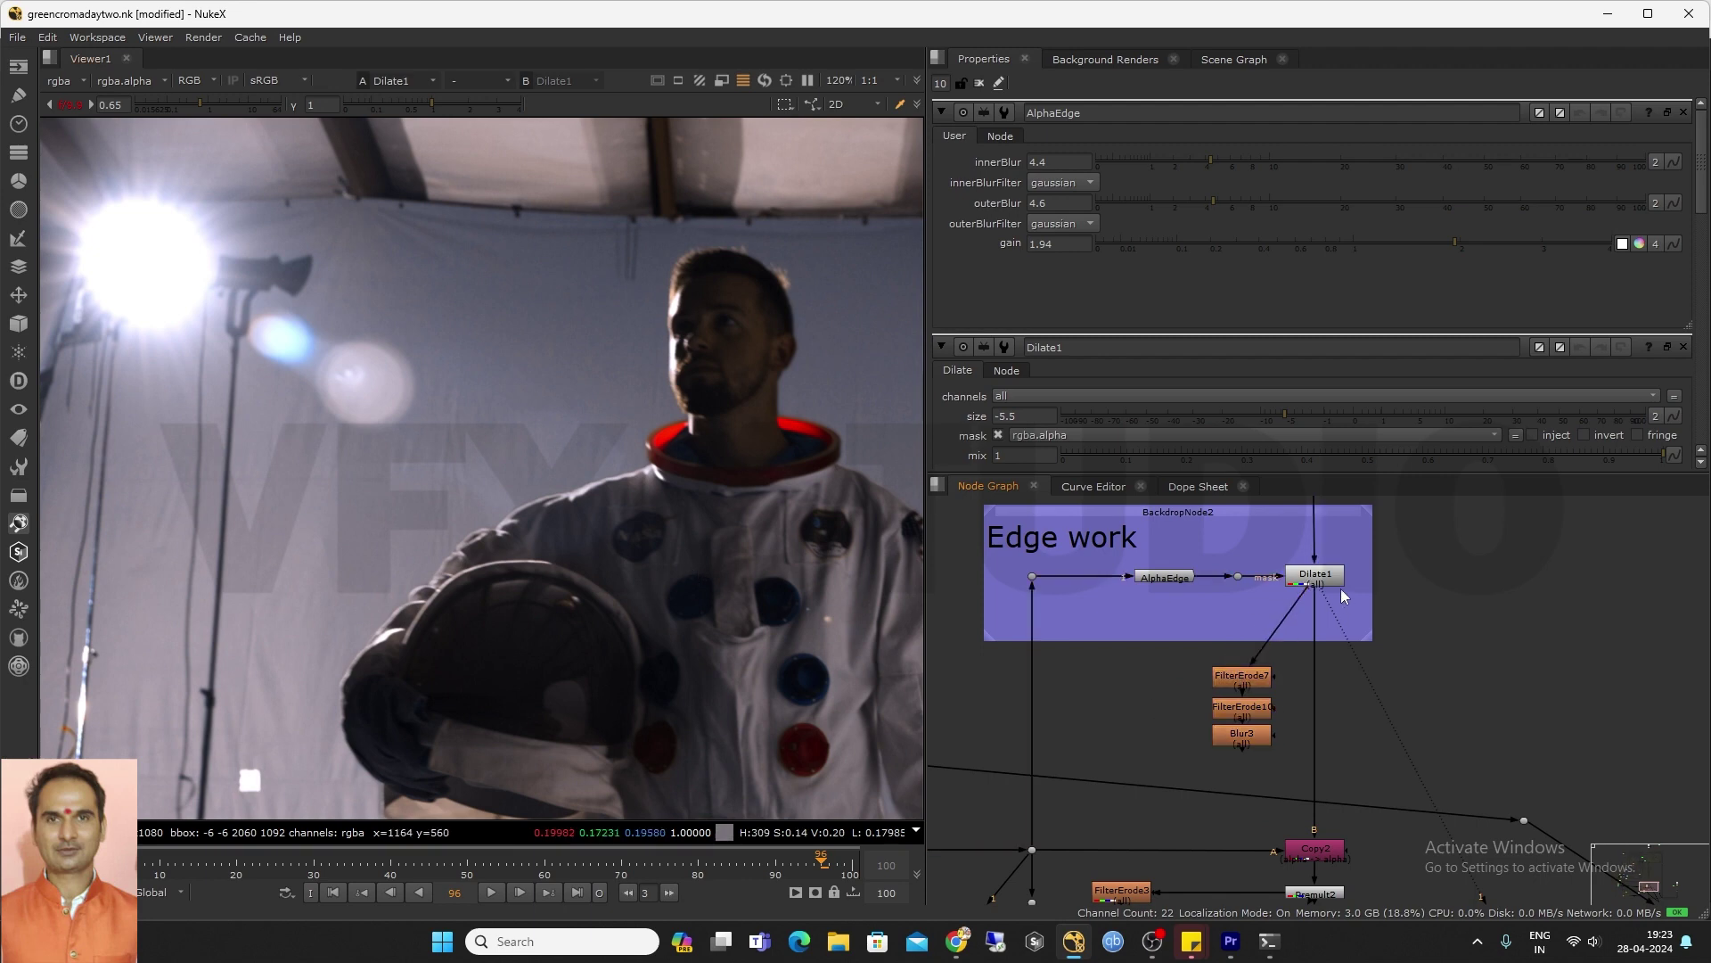
# Disconnect Dilate1's mask and feed the pasted erode and blur chain from a new dot above Dilate1
pyautogui.moveTo(675, 535); pyautogui.dragTo(665, 601, button='middle')
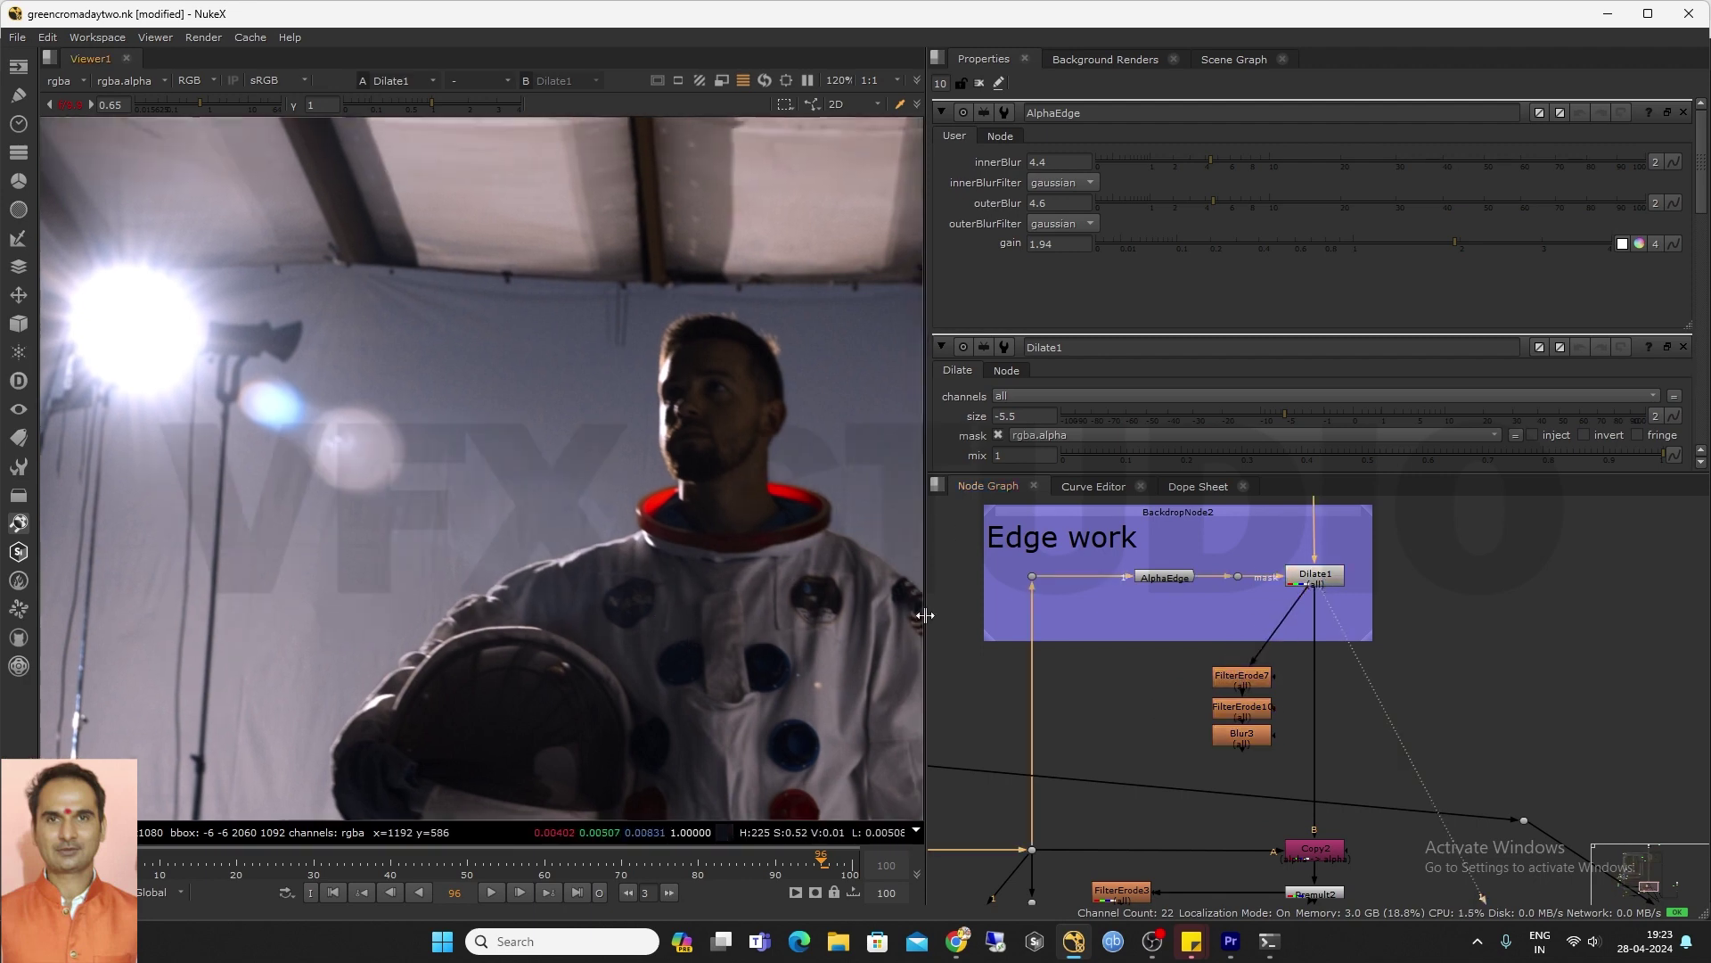
pyautogui.moveTo(1267, 585); pyautogui.dragTo(1243, 596)
pyautogui.moveTo(1242, 595); pyautogui.dragTo(1215, 661, button='middle')
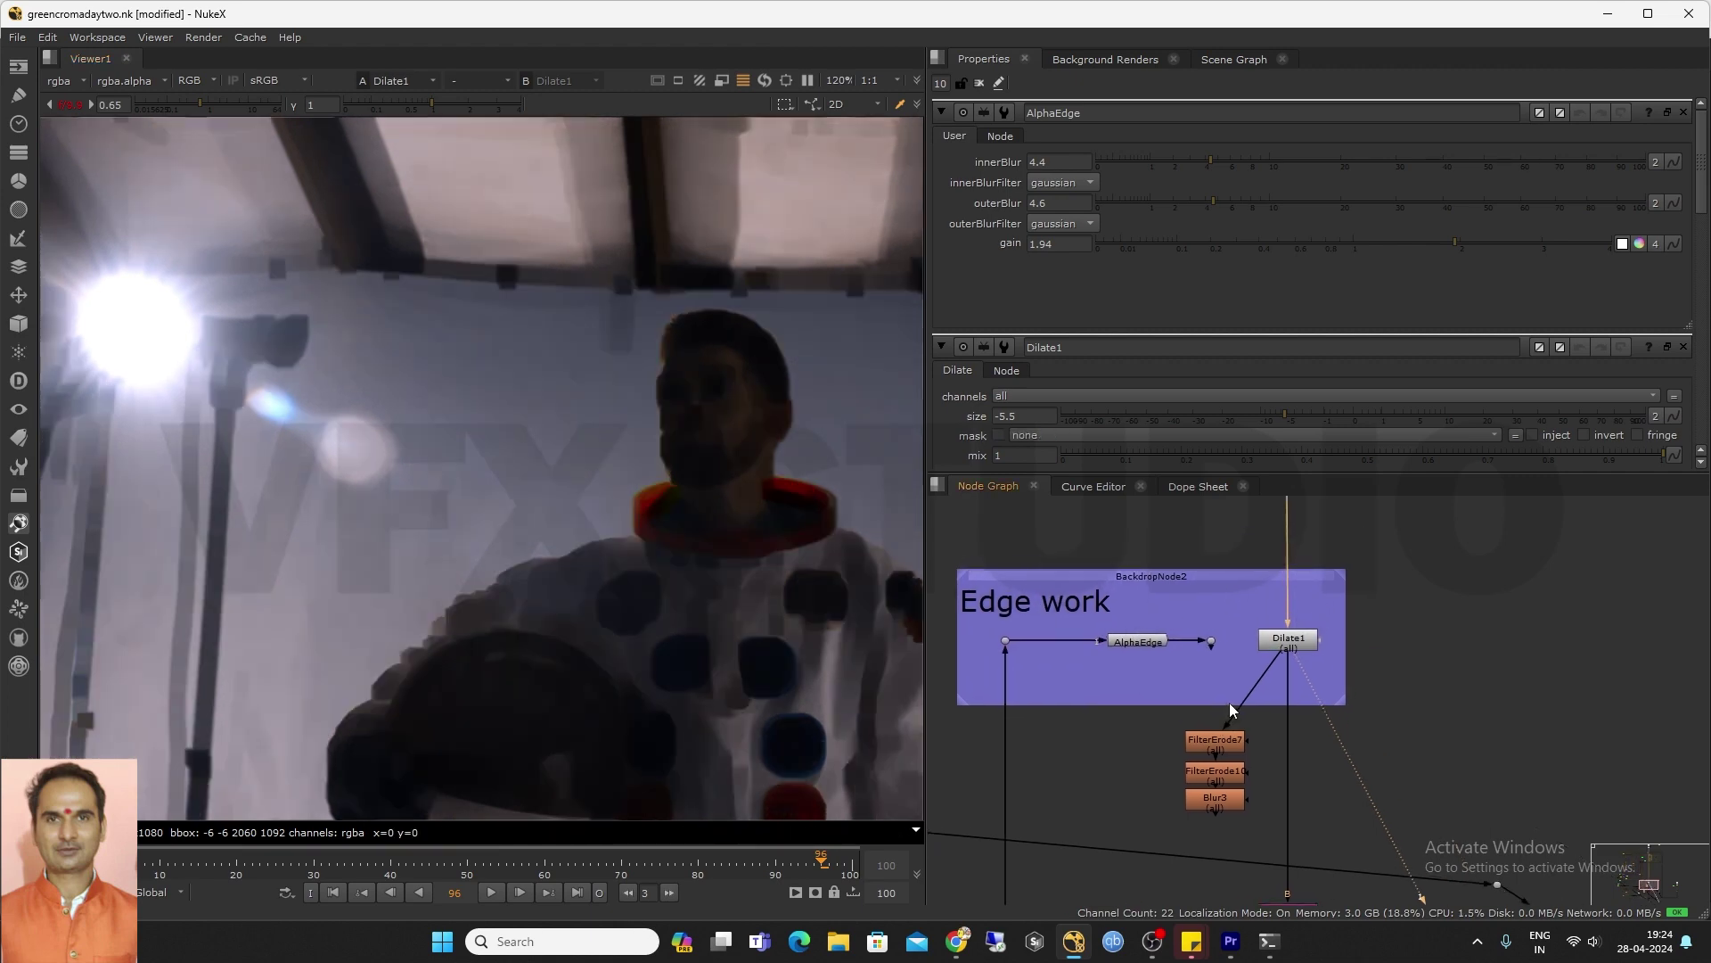
pyautogui.moveTo(1250, 584); pyautogui.dragTo(1289, 564)
pyautogui.moveTo(1188, 701); pyautogui.dragTo(1190, 745)
# Compare the outputs of FilterErode10, Blur3 and FilterErode7 in the viewer
pyautogui.click(1181, 769)
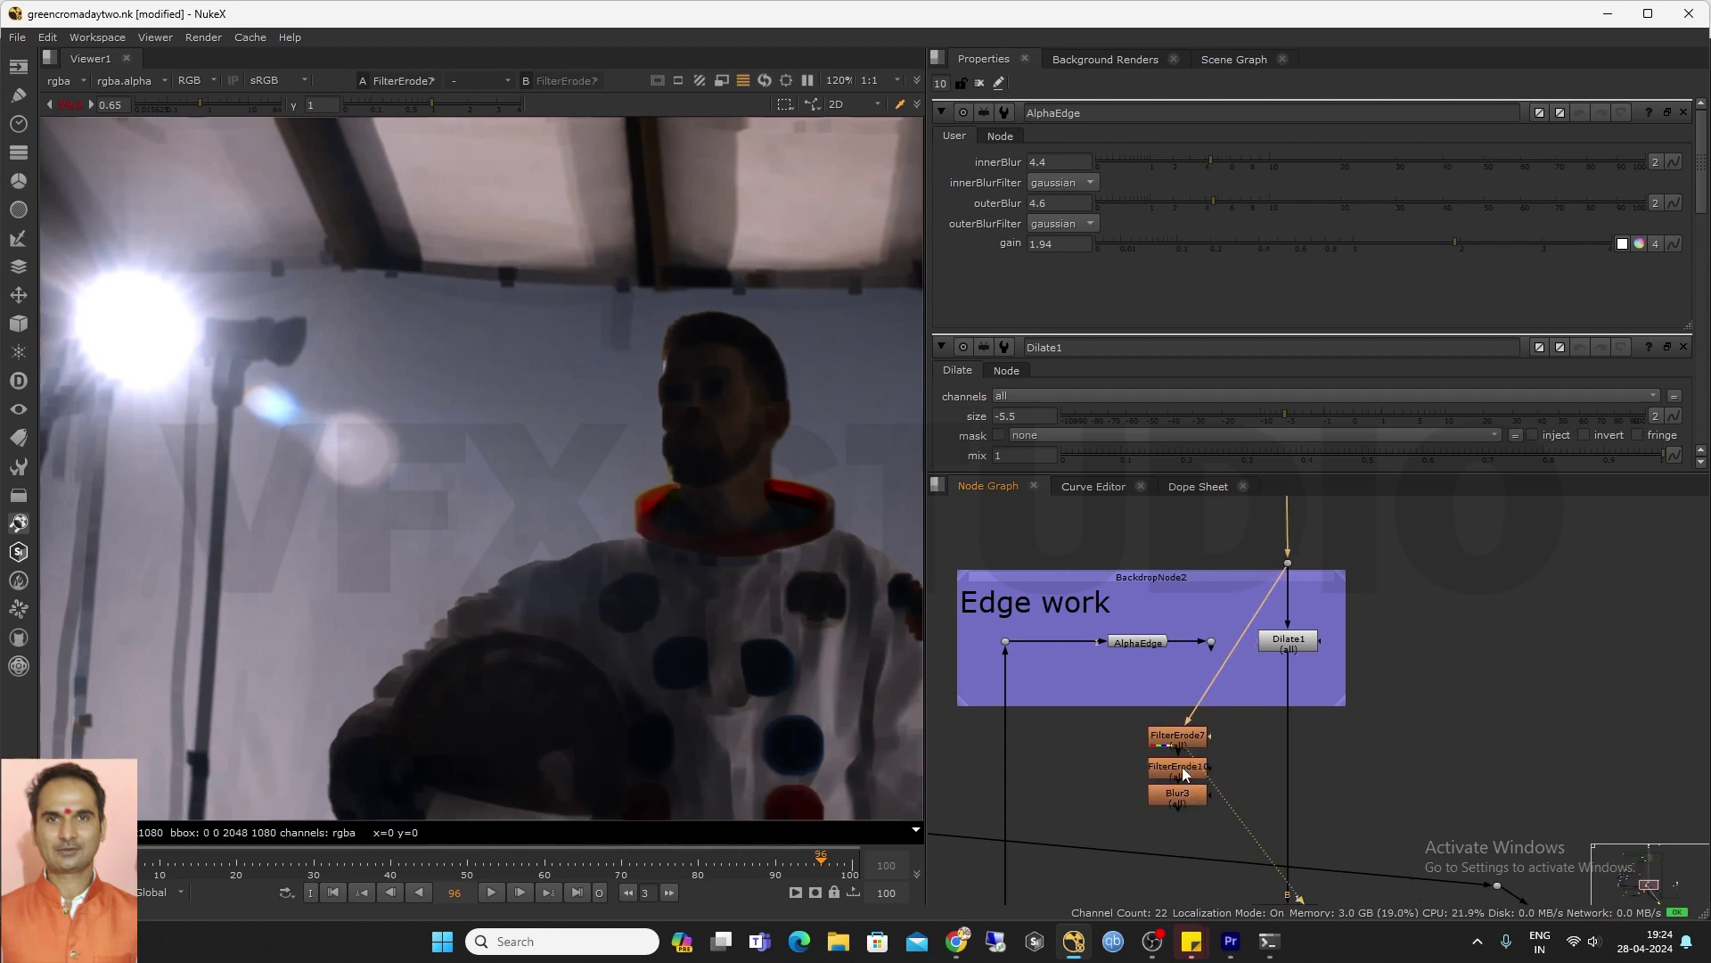
pyautogui.press('1')
pyautogui.click(1178, 795)
pyautogui.press('1')
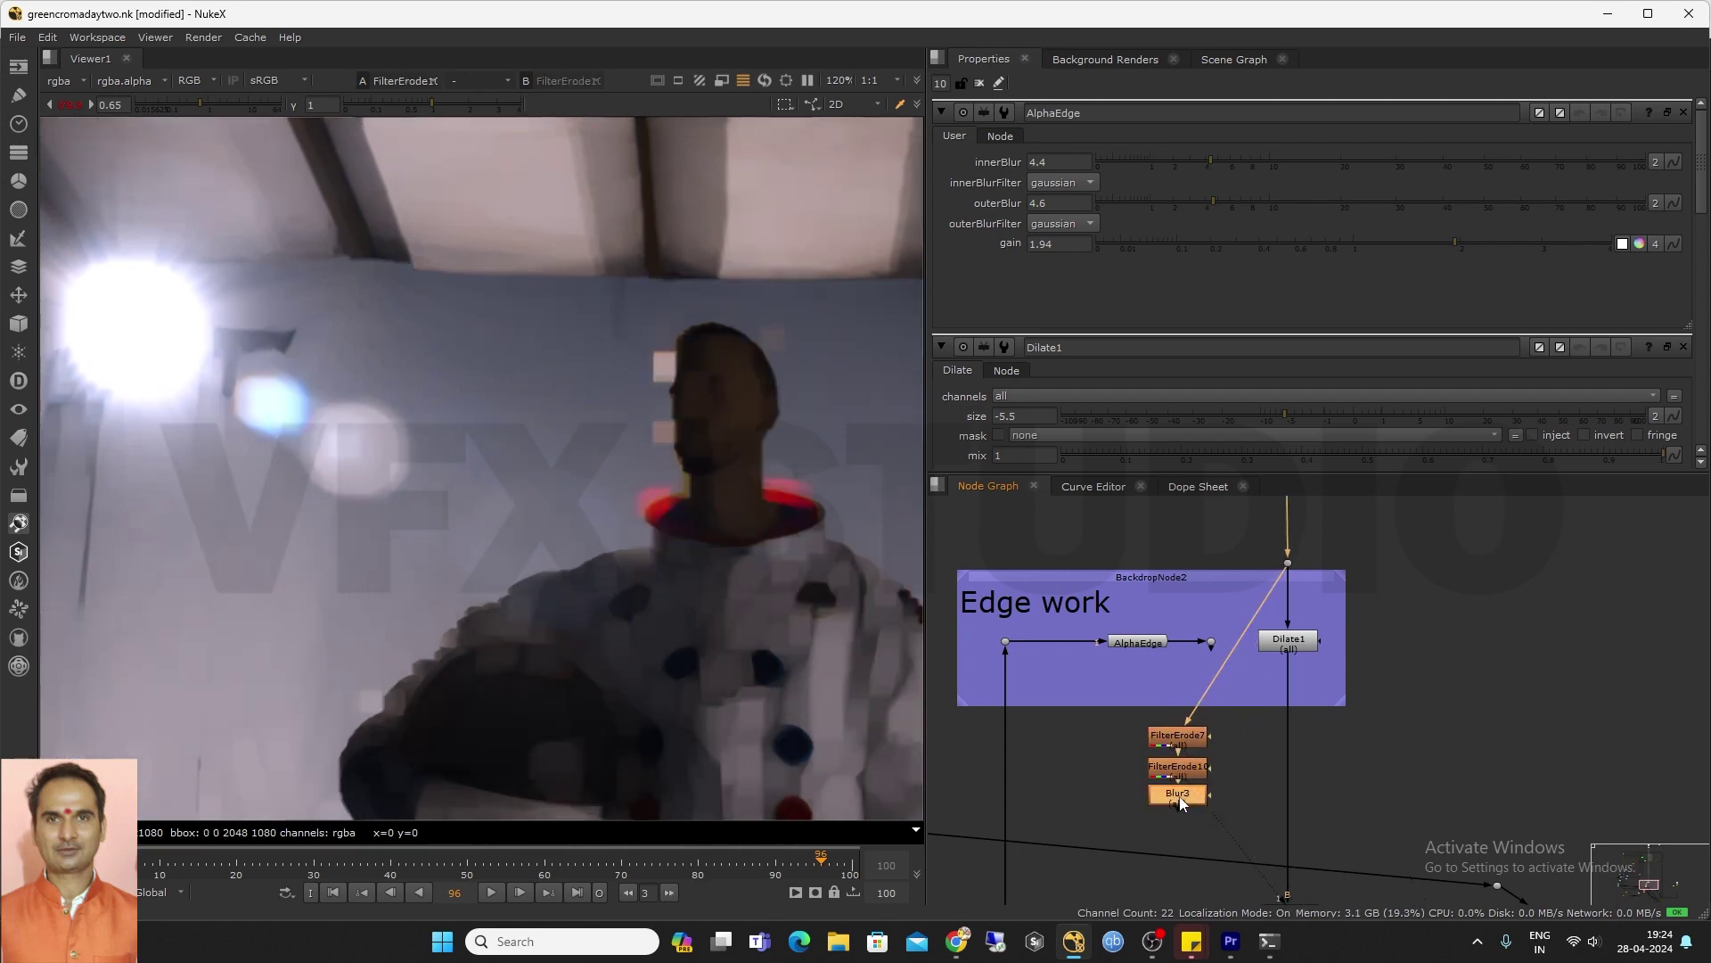
pyautogui.click(1183, 738)
pyautogui.press('1')
# Limit the open properties to 1 node and set FilterErode7's size to 10
pyautogui.doubleClick(1183, 736)
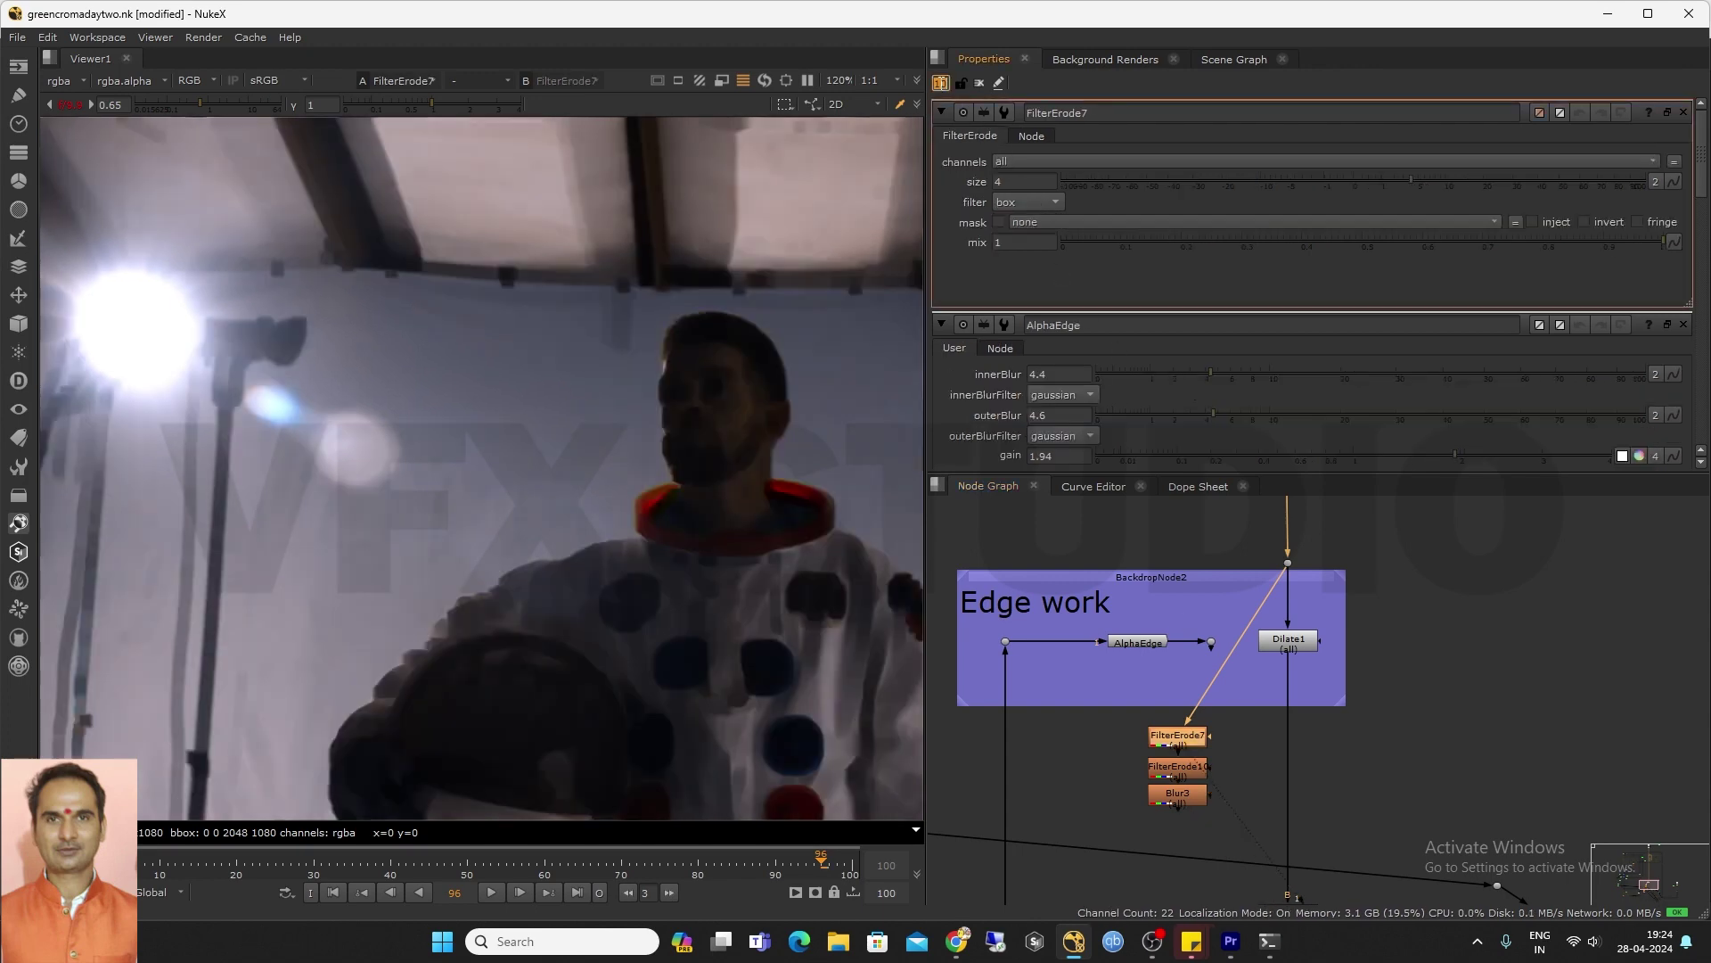
pyautogui.press('Return')
pyautogui.click(1141, 757)
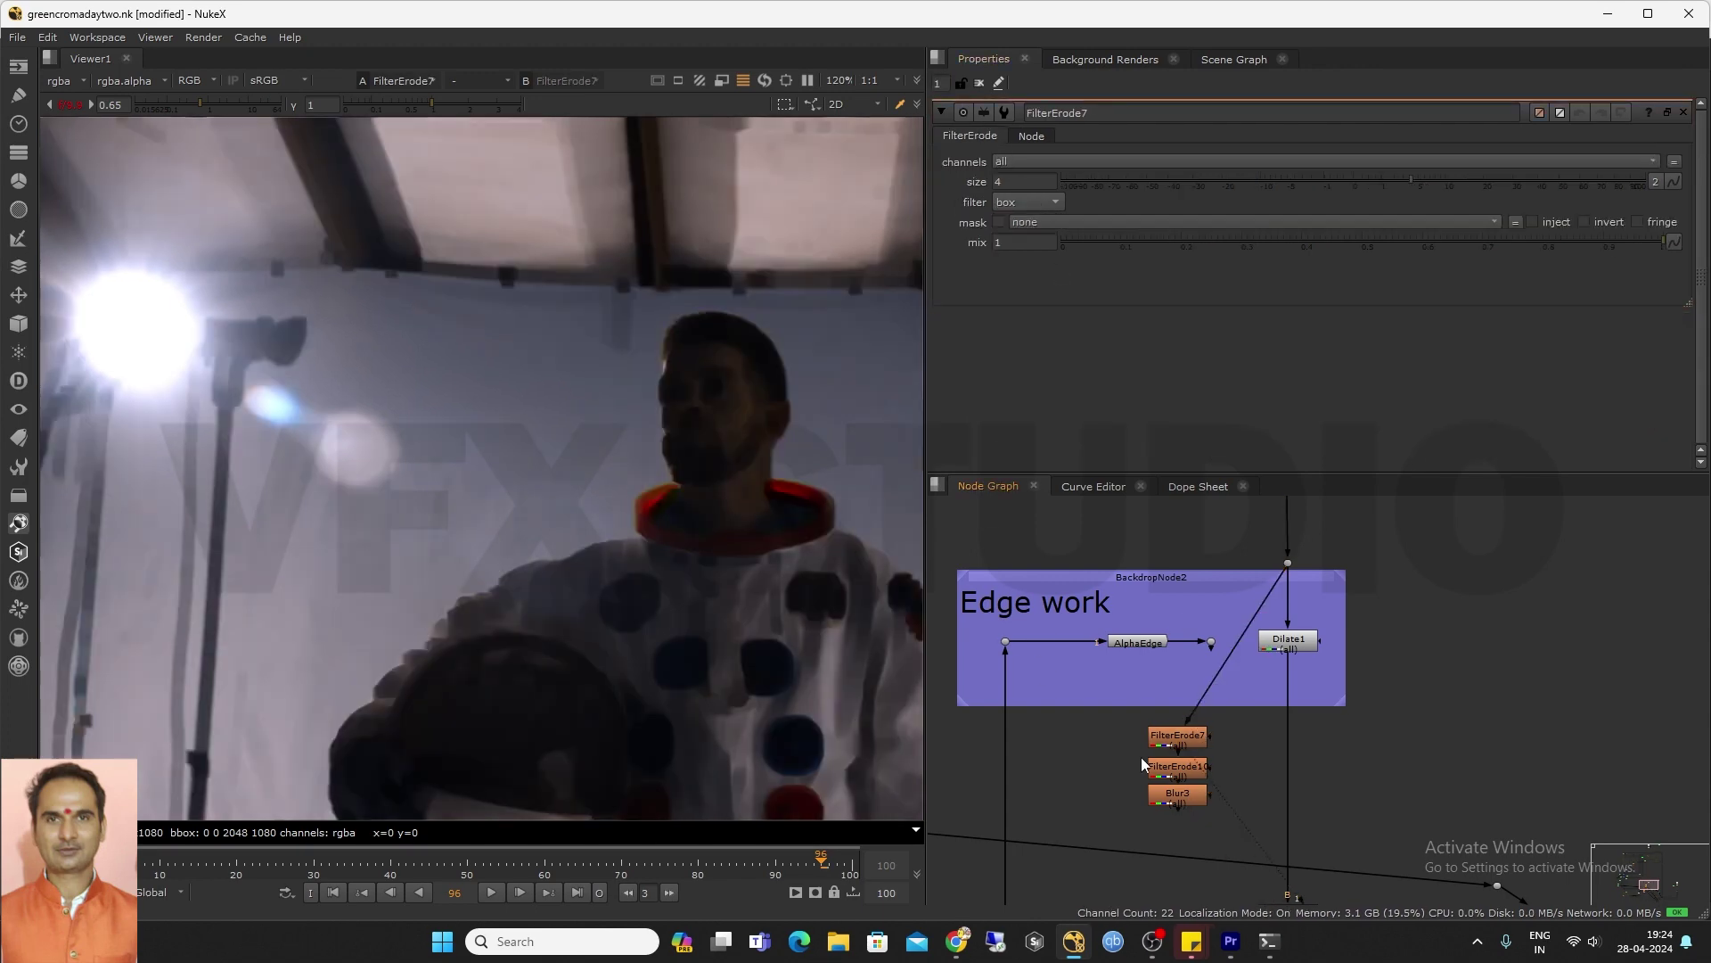
pyautogui.click(1181, 740)
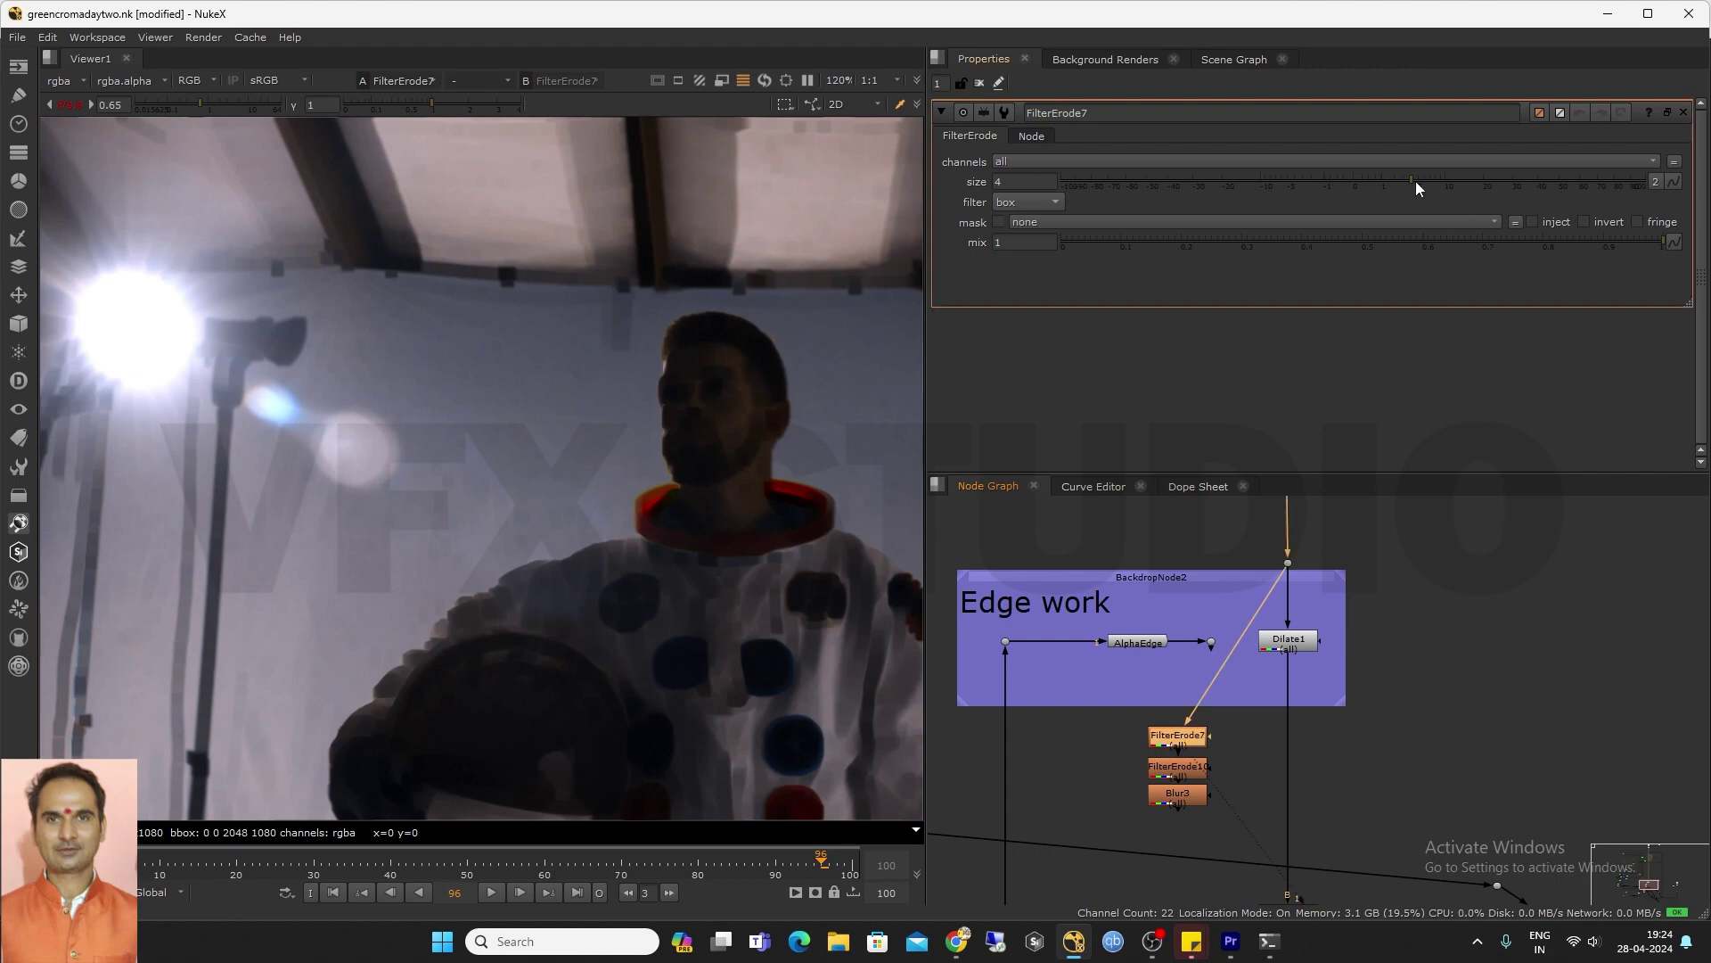
pyautogui.moveTo(1412, 180)
pyautogui.mouseDown()
pyautogui.moveTo(1388, 179)
pyautogui.moveTo(1444, 180)
pyautogui.mouseUp()
# View FilterErode10 and set its size to 3.8
pyautogui.doubleClick(1189, 768)
pyautogui.press('1')
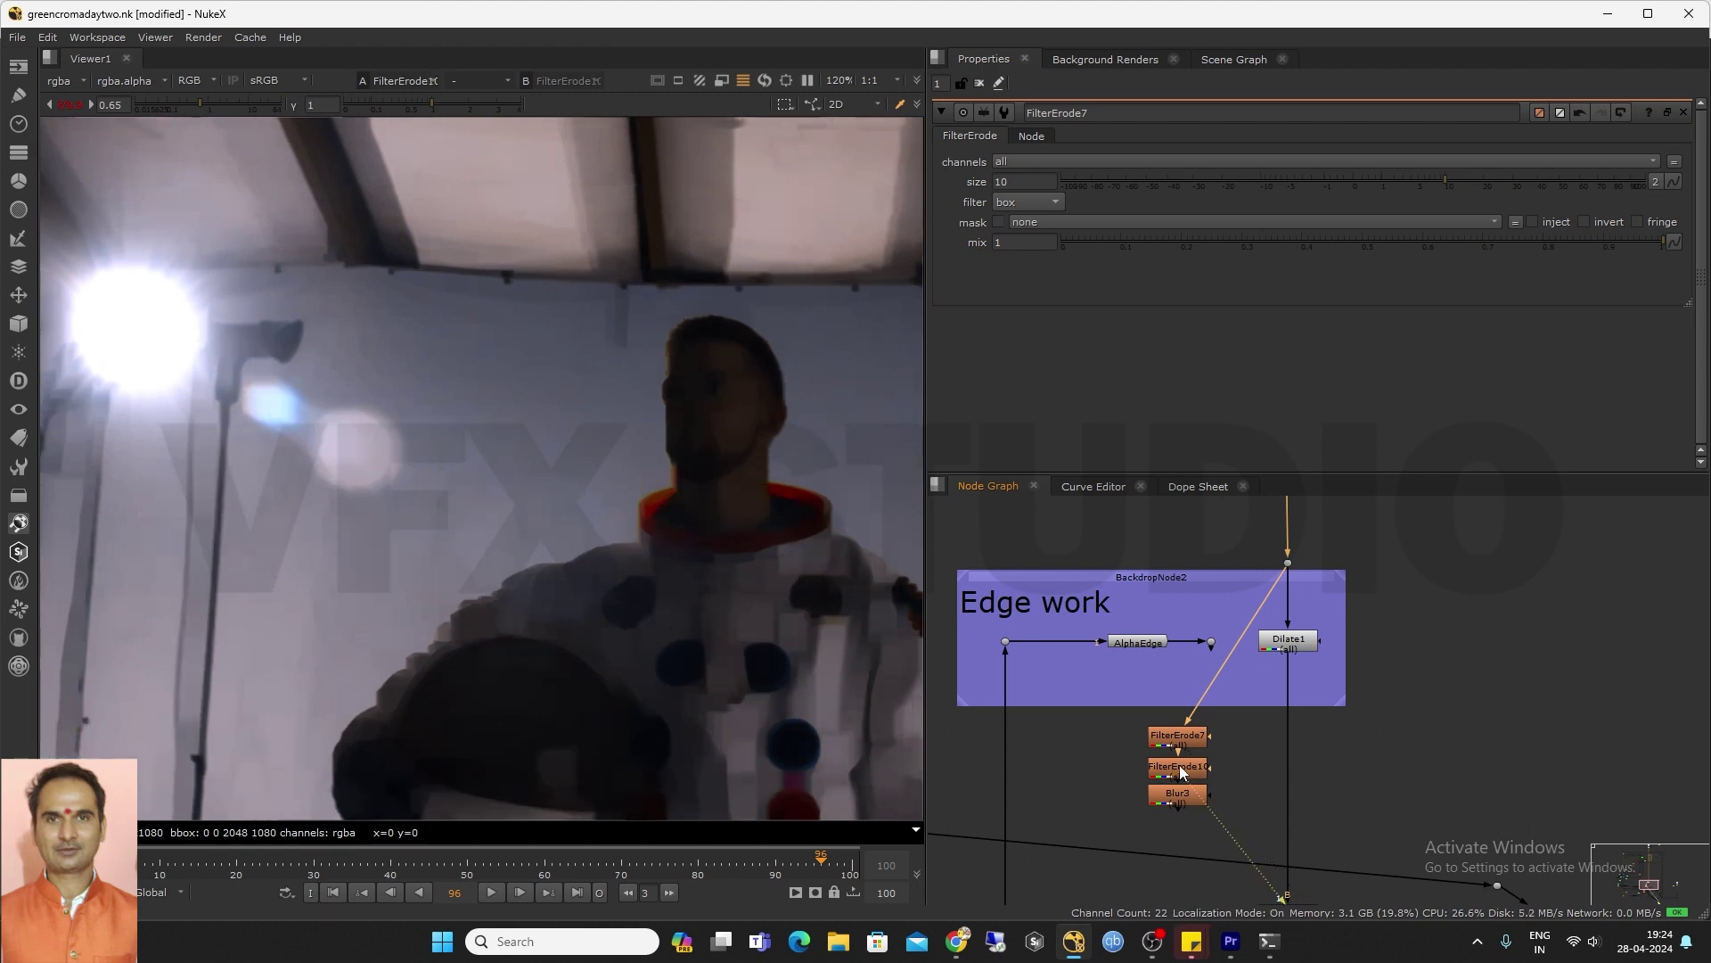
pyautogui.moveTo(1266, 178); pyautogui.dragTo(1410, 189)
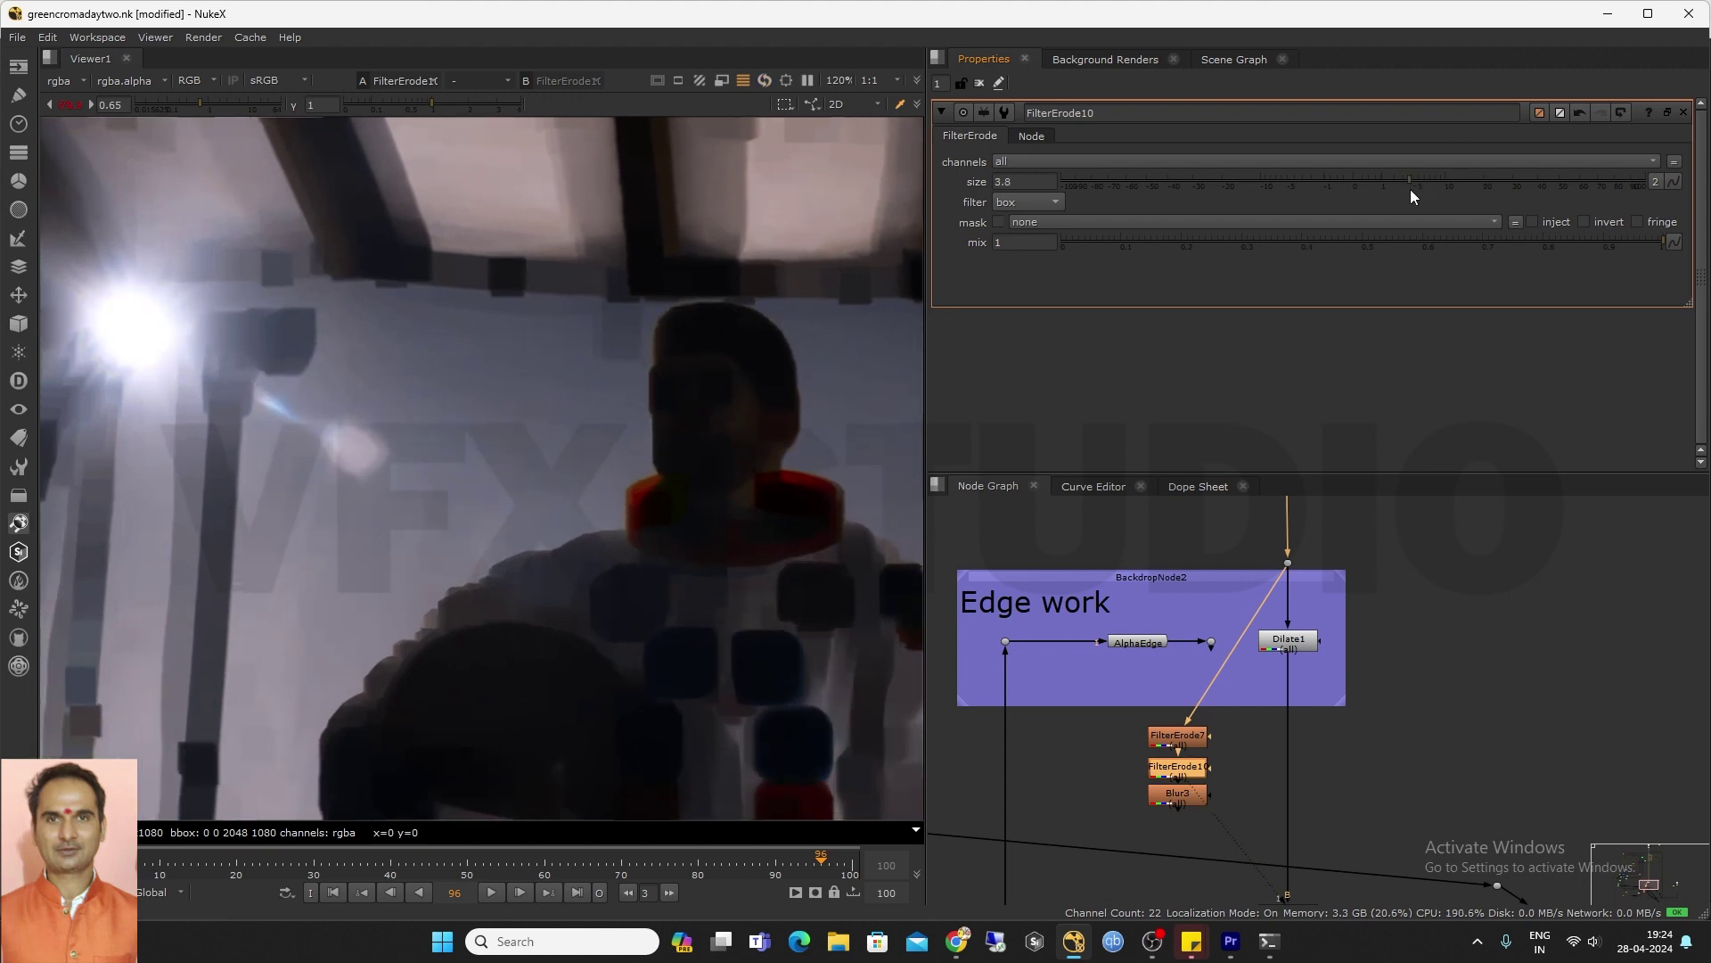
# View Blur3 and set its blur size to 18.2
pyautogui.click(1190, 796)
pyautogui.doubleClick(1188, 796)
pyautogui.press('1')
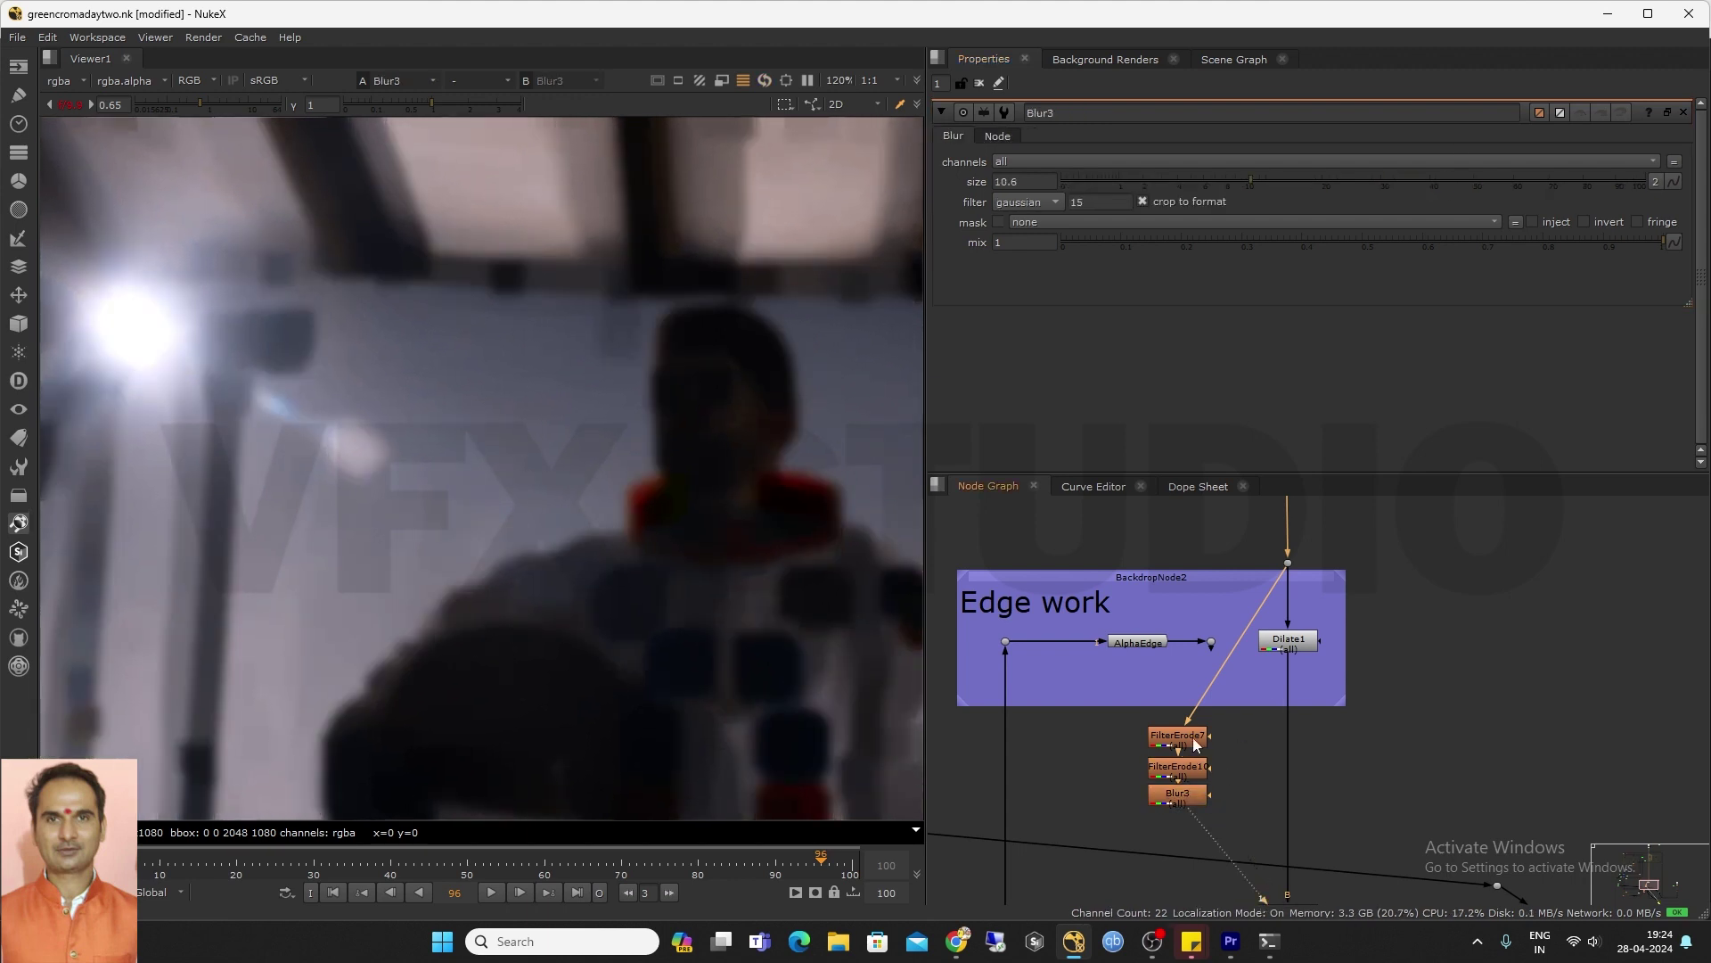
pyautogui.moveTo(1253, 181); pyautogui.dragTo(1310, 180)
pyautogui.scroll(1, 1095, 817)
pyautogui.moveTo(1095, 804); pyautogui.dragTo(1144, 751, button='middle')
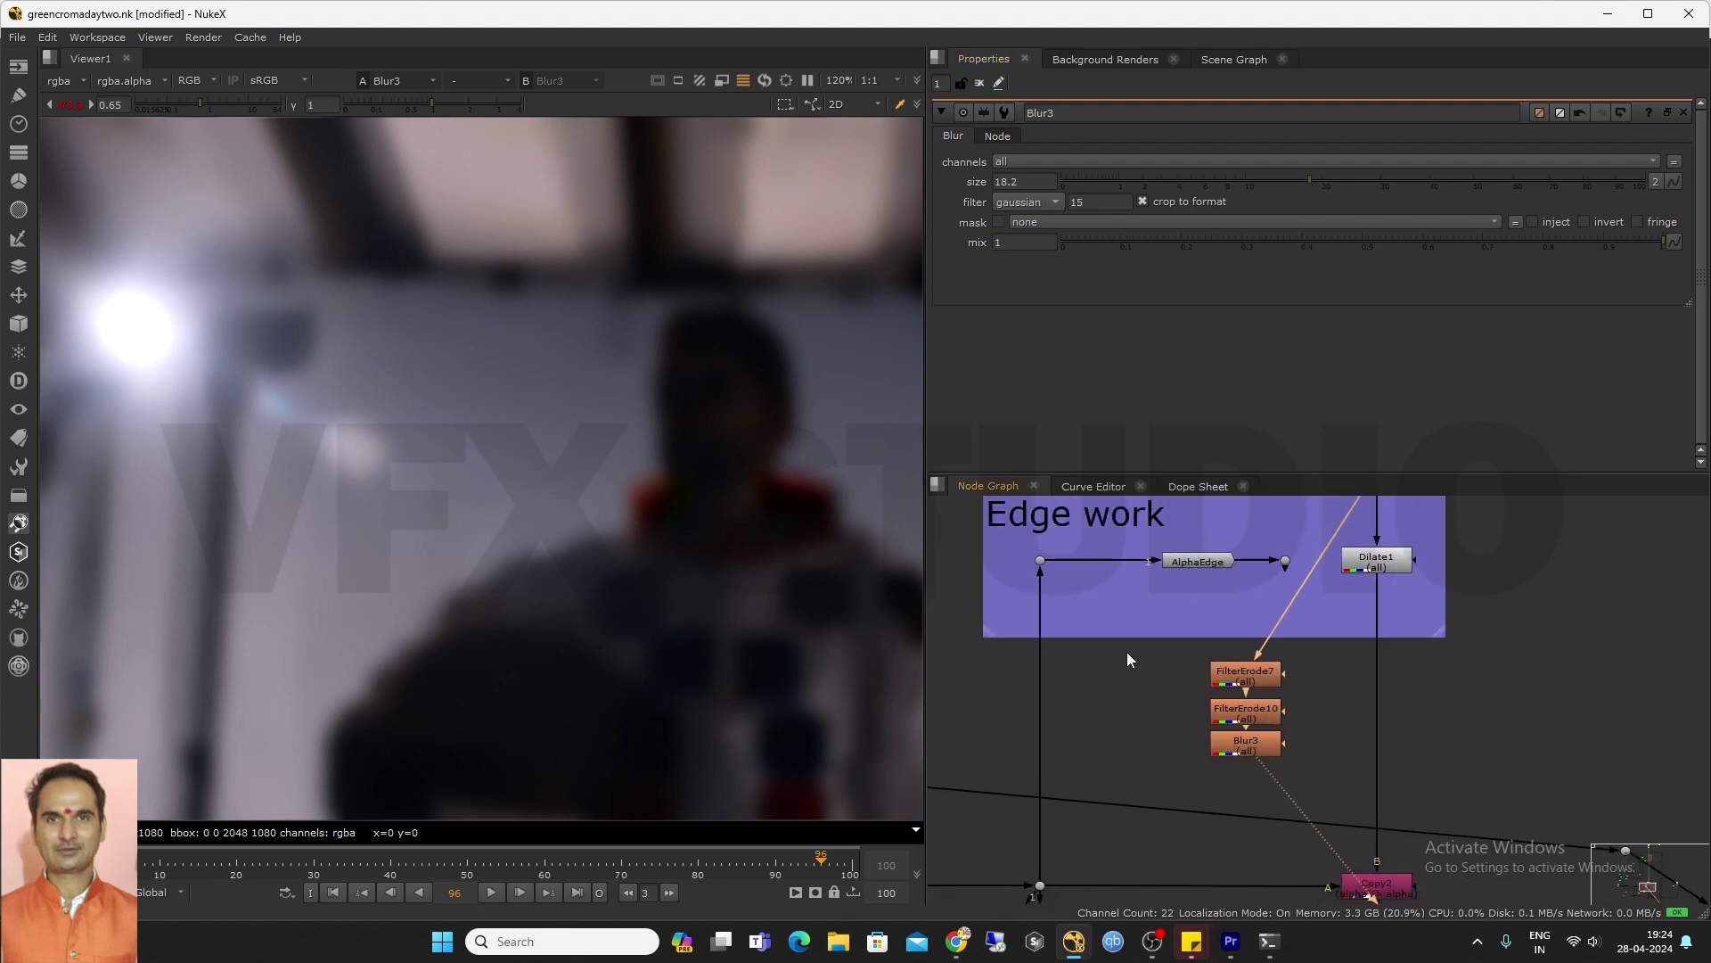
# Feed FilterErode7 from a dot below Dilate1, connect an EdgeFromAlpha node to a new dot on the matte pipe, and view its alpha
pyautogui.moveTo(1127, 651); pyautogui.dragTo(1107, 713, button='middle')
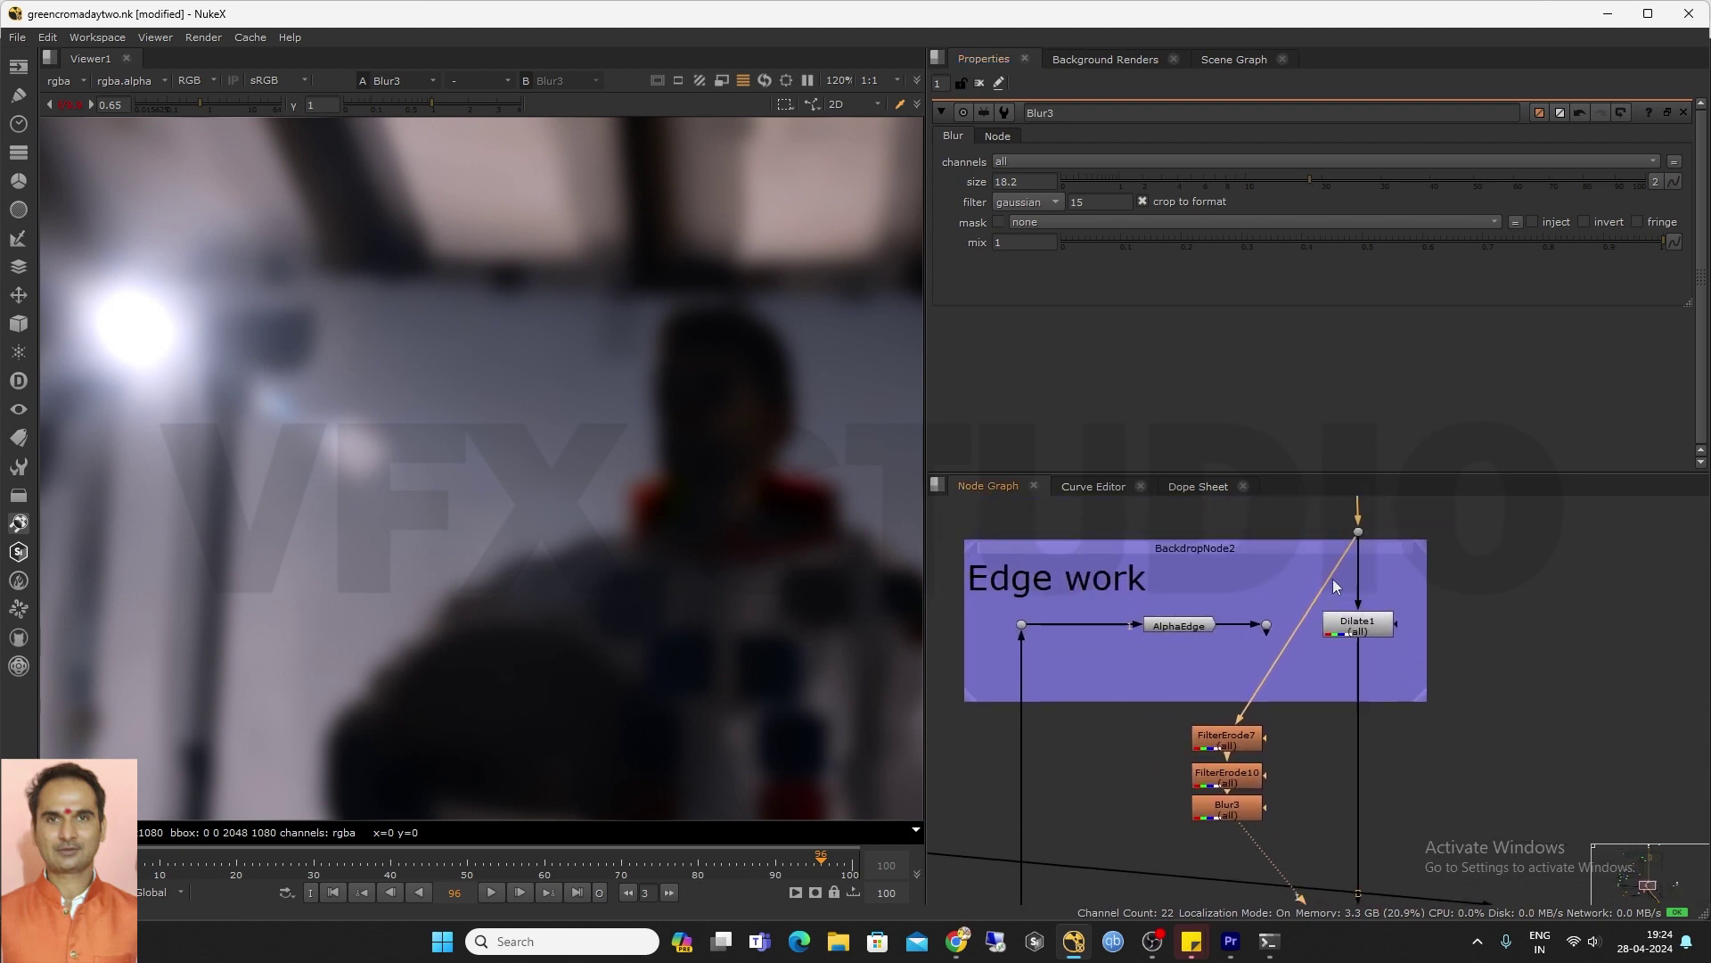
pyautogui.moveTo(1343, 551); pyautogui.dragTo(1346, 561)
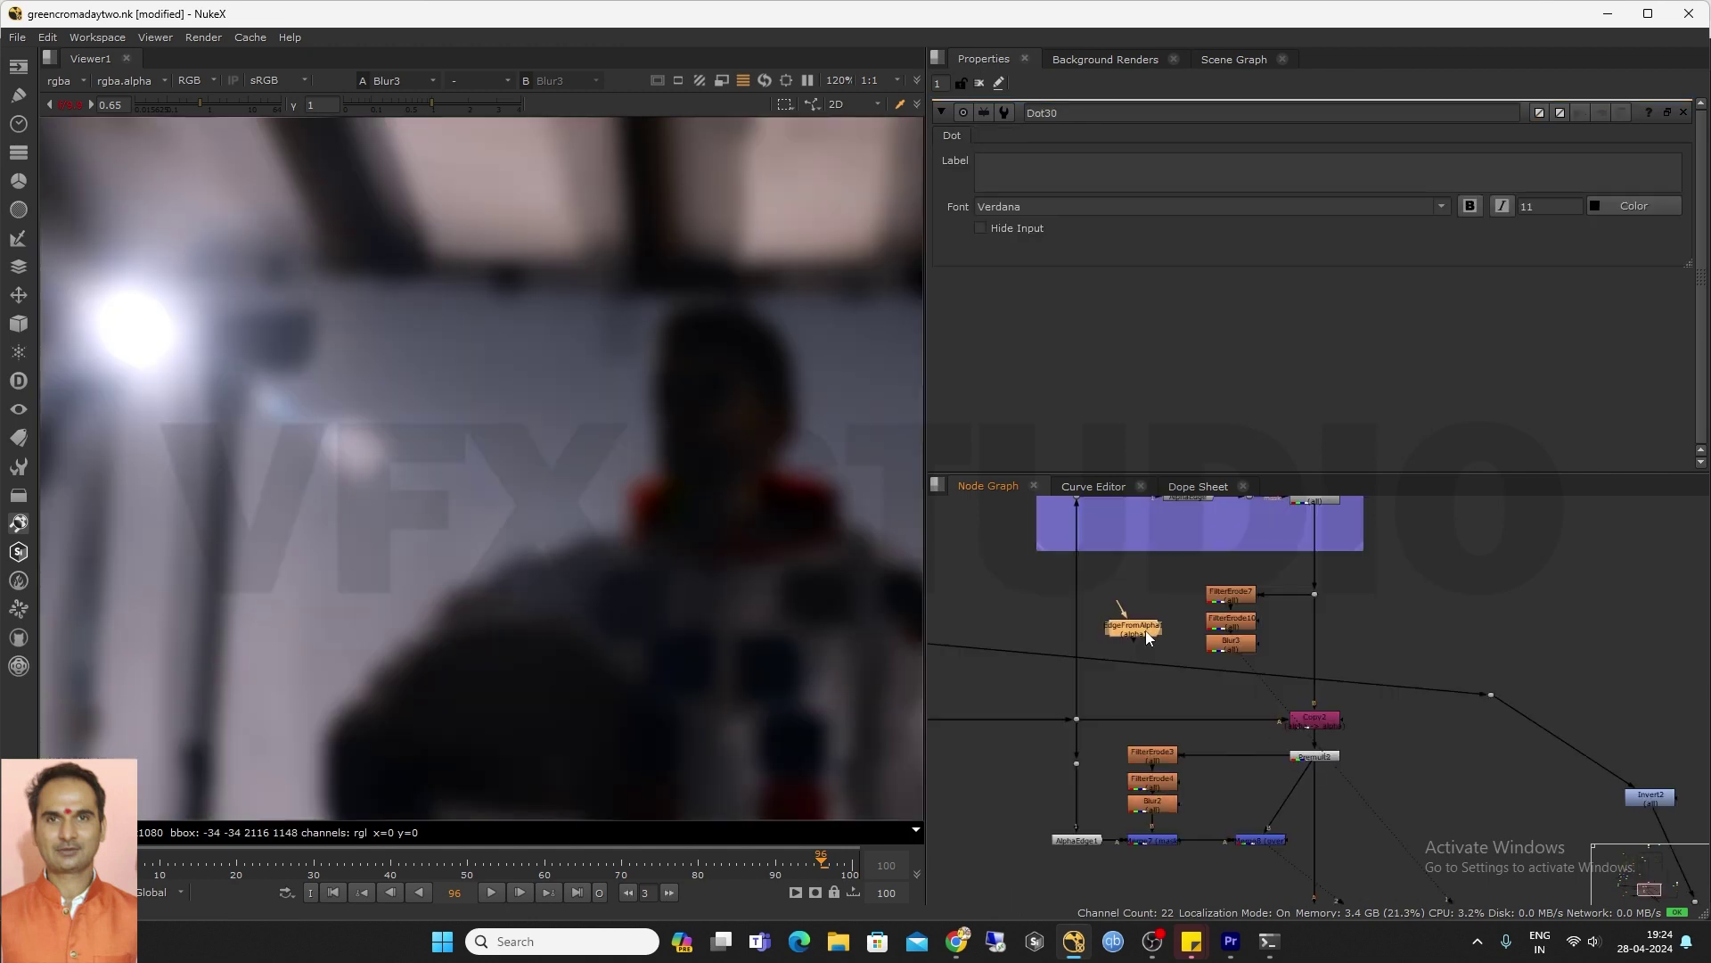
pyautogui.scroll(3, 1146, 629)
pyautogui.keyDown('ctrl'); pyautogui.click(1039, 636); pyautogui.keyUp('ctrl')
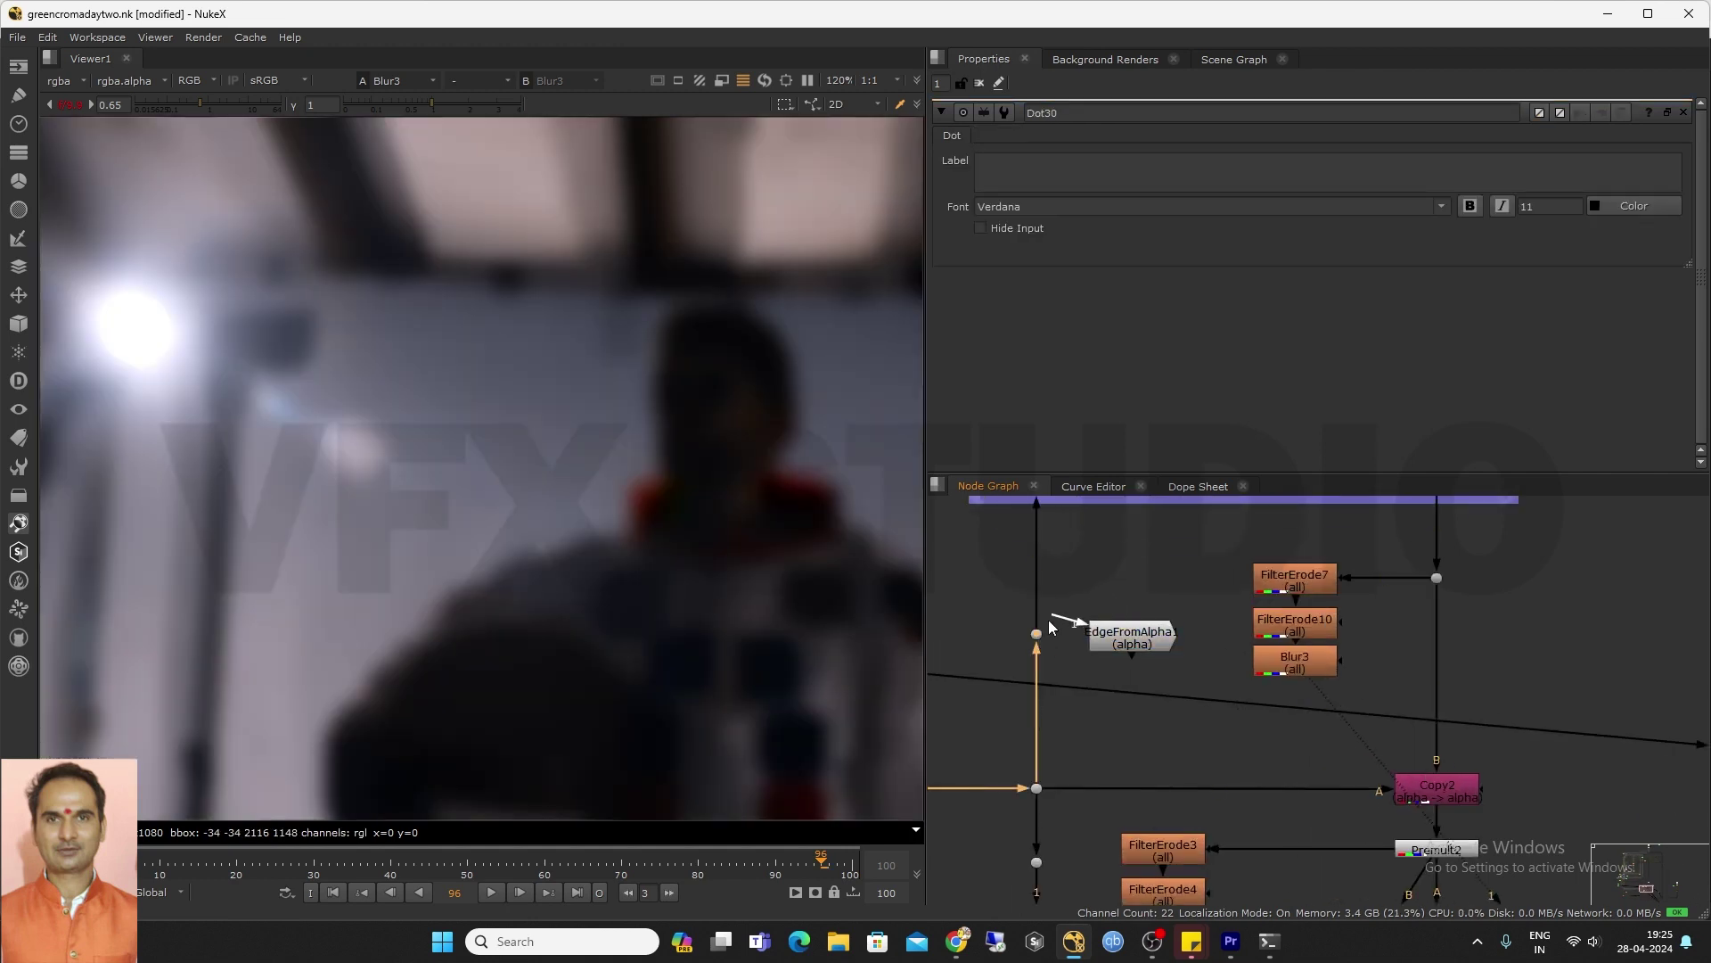
pyautogui.click(1093, 638)
pyautogui.press('1')
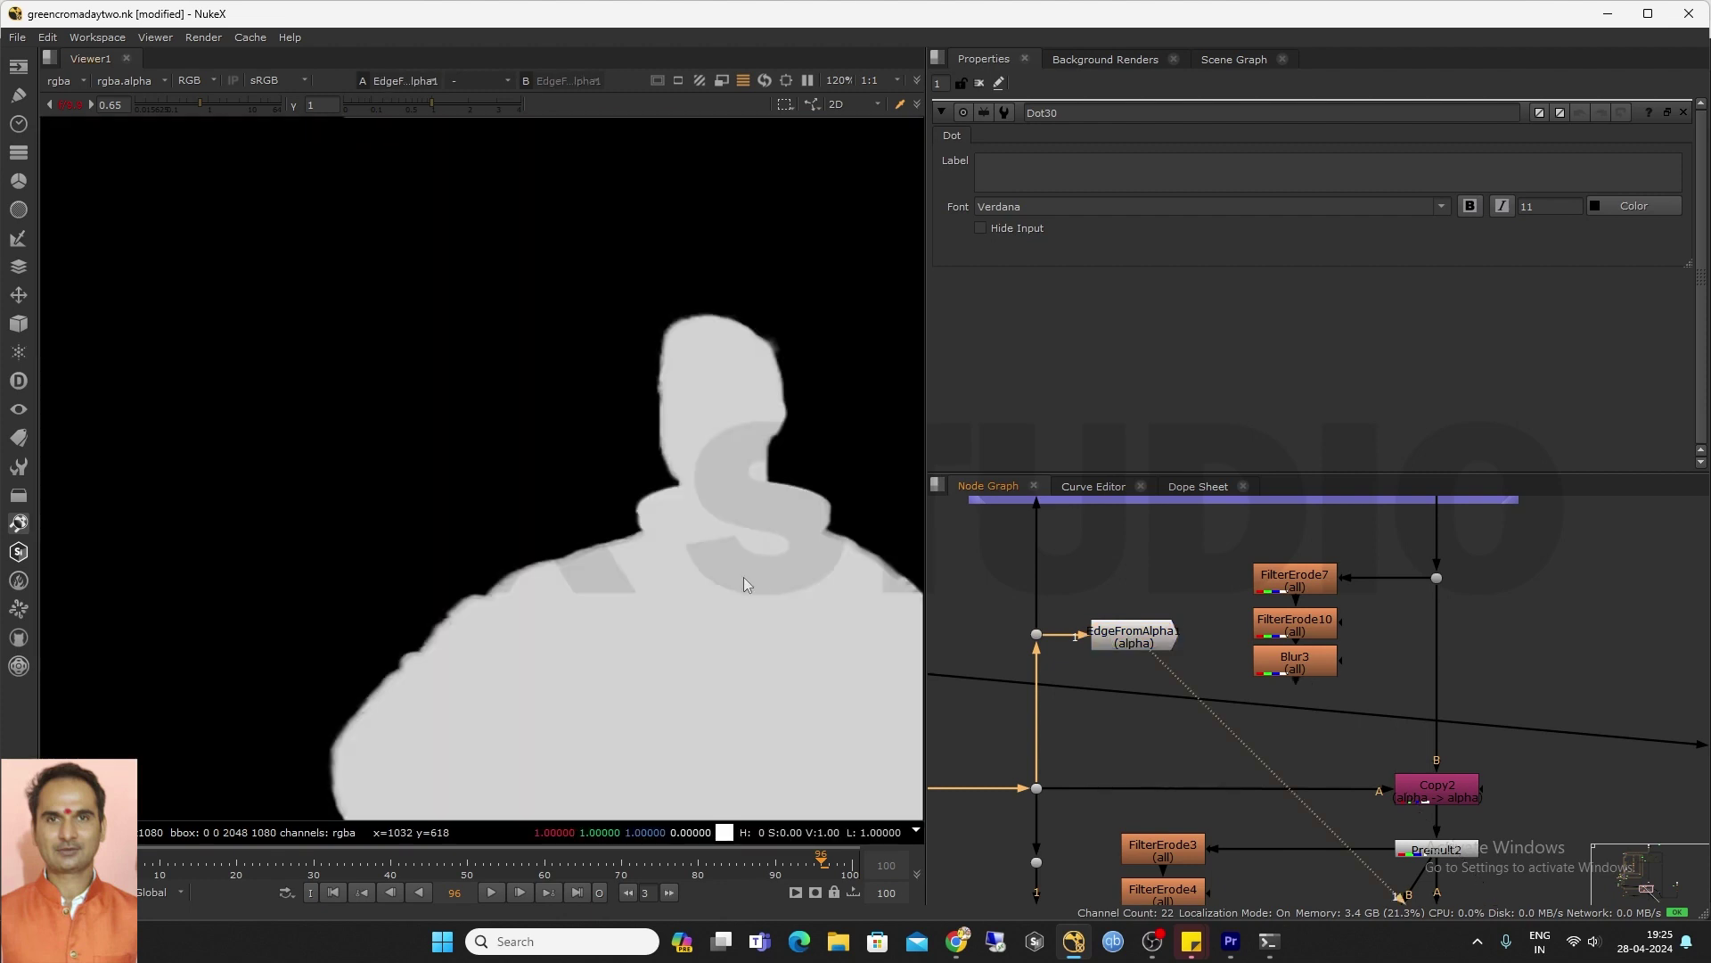
pyautogui.press('a')
pyautogui.press('a')
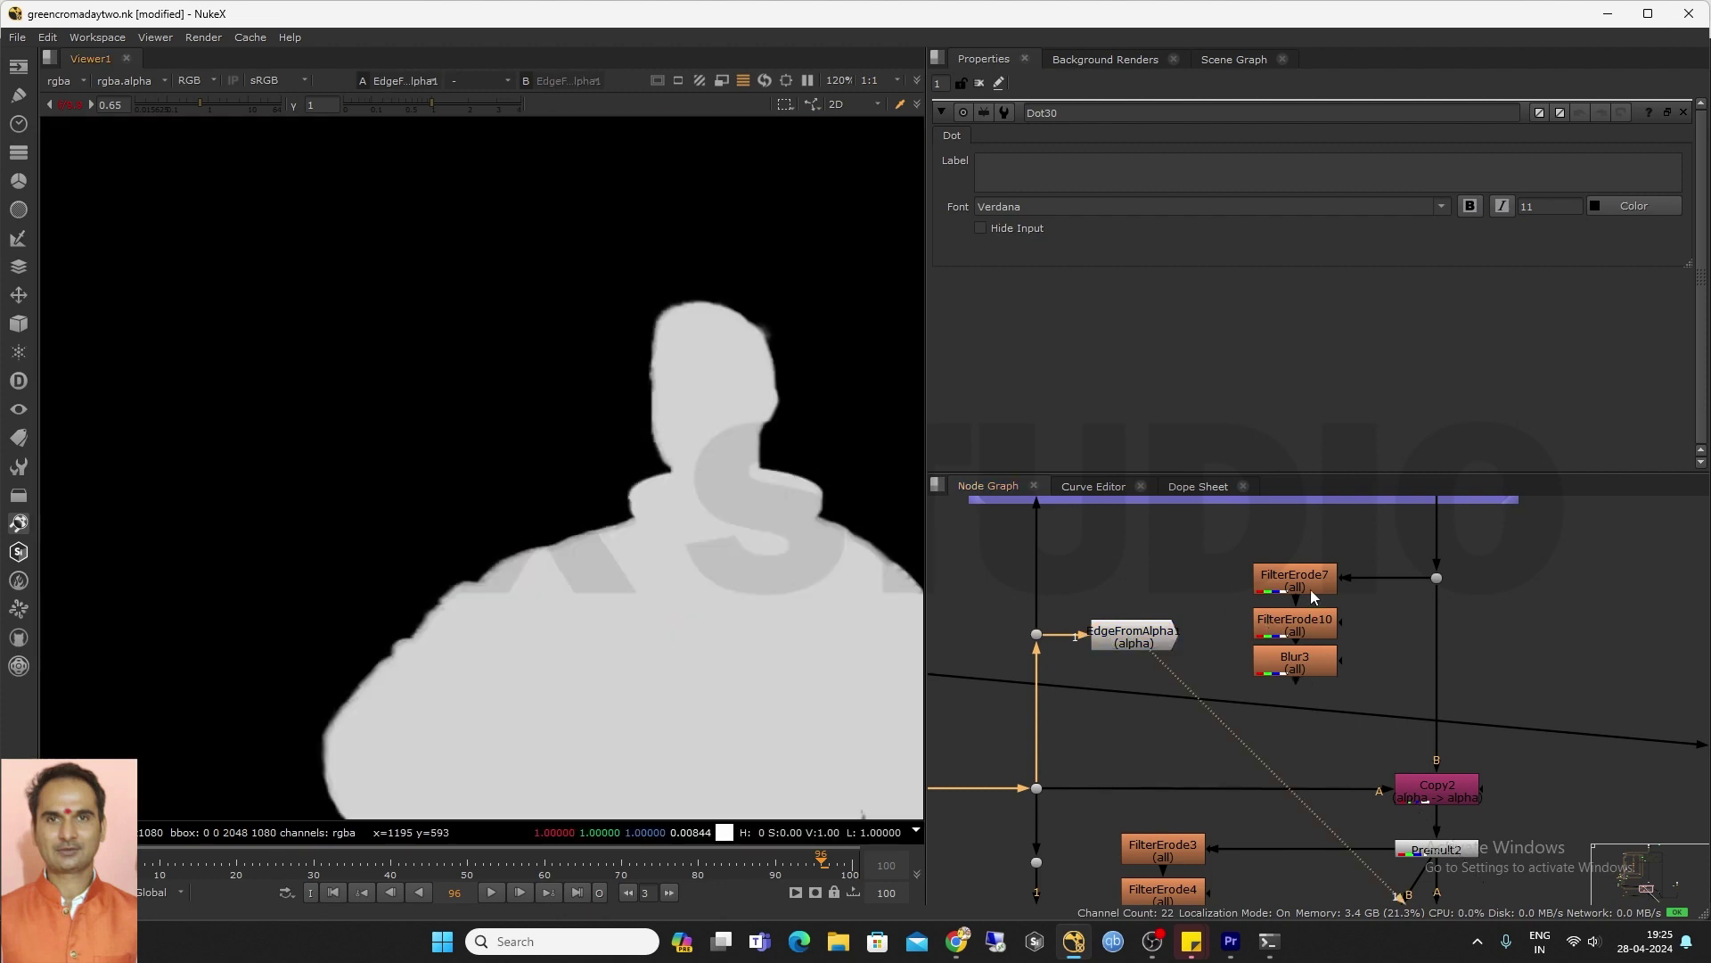
# Connect EdgeFromAlpha1 to the mask inputs of FilterErode7, FilterErode10 and Blur3, and view the masked result at Blur3
pyautogui.moveTo(1311, 591)
pyautogui.mouseDown()
pyautogui.moveTo(1298, 553)
pyautogui.moveTo(1286, 581)
pyautogui.mouseUp()
pyautogui.press('1')
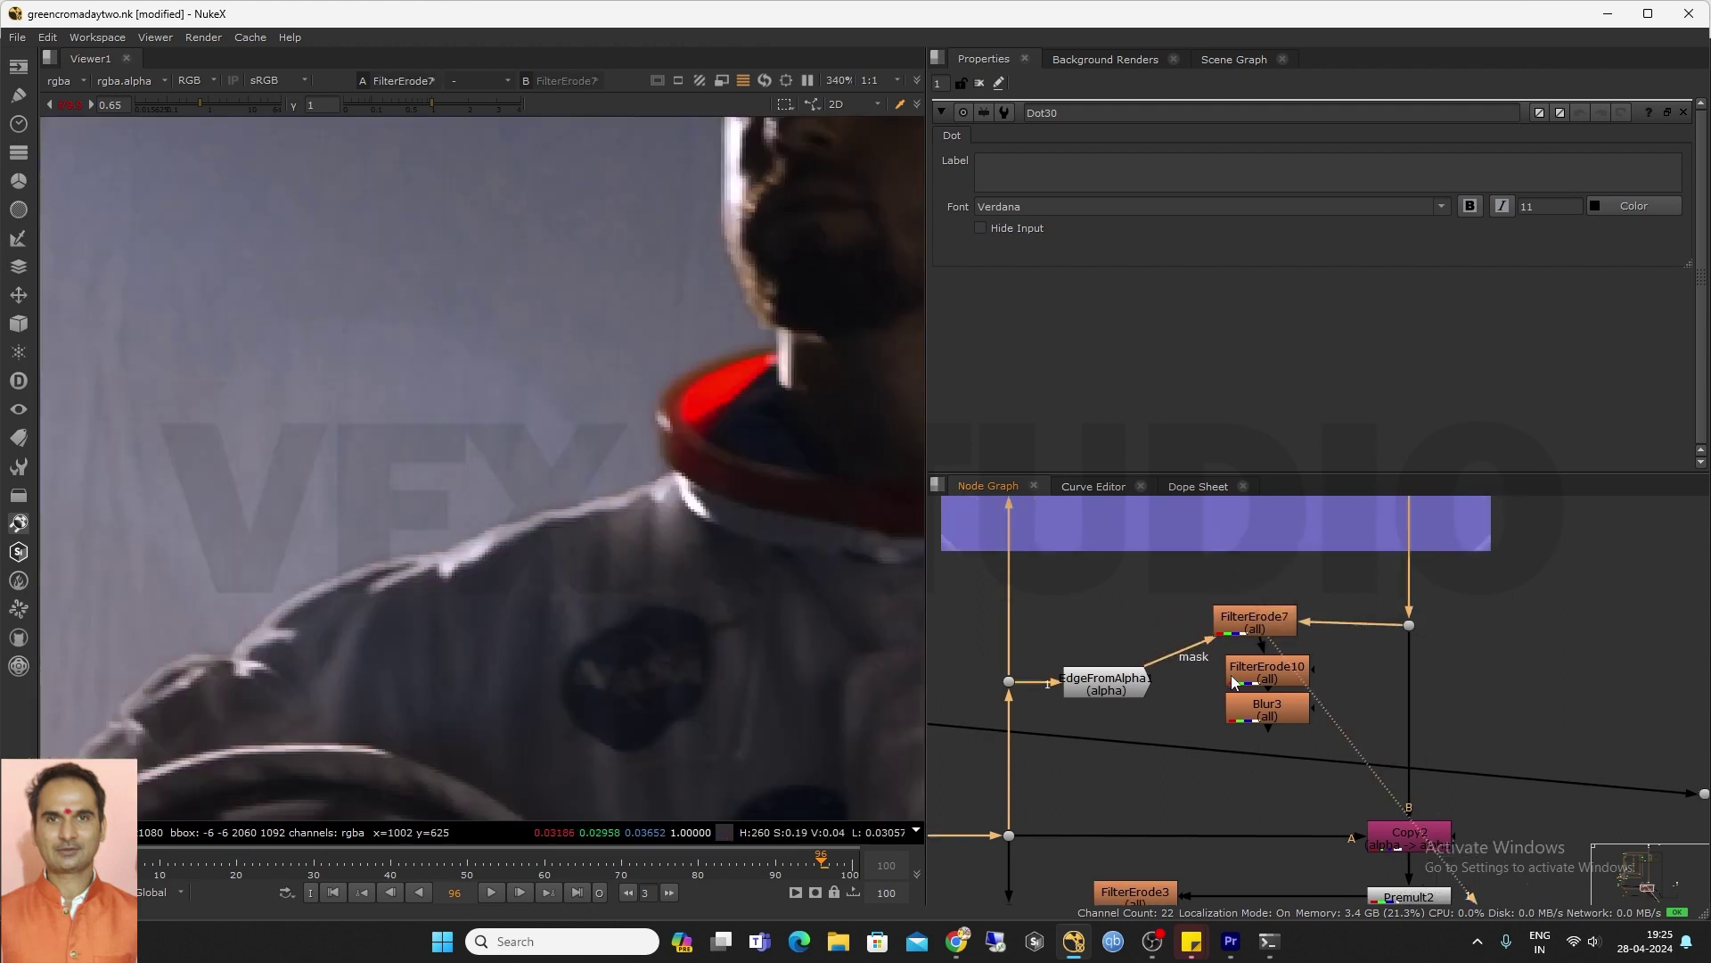
pyautogui.moveTo(1253, 669); pyautogui.dragTo(1133, 687)
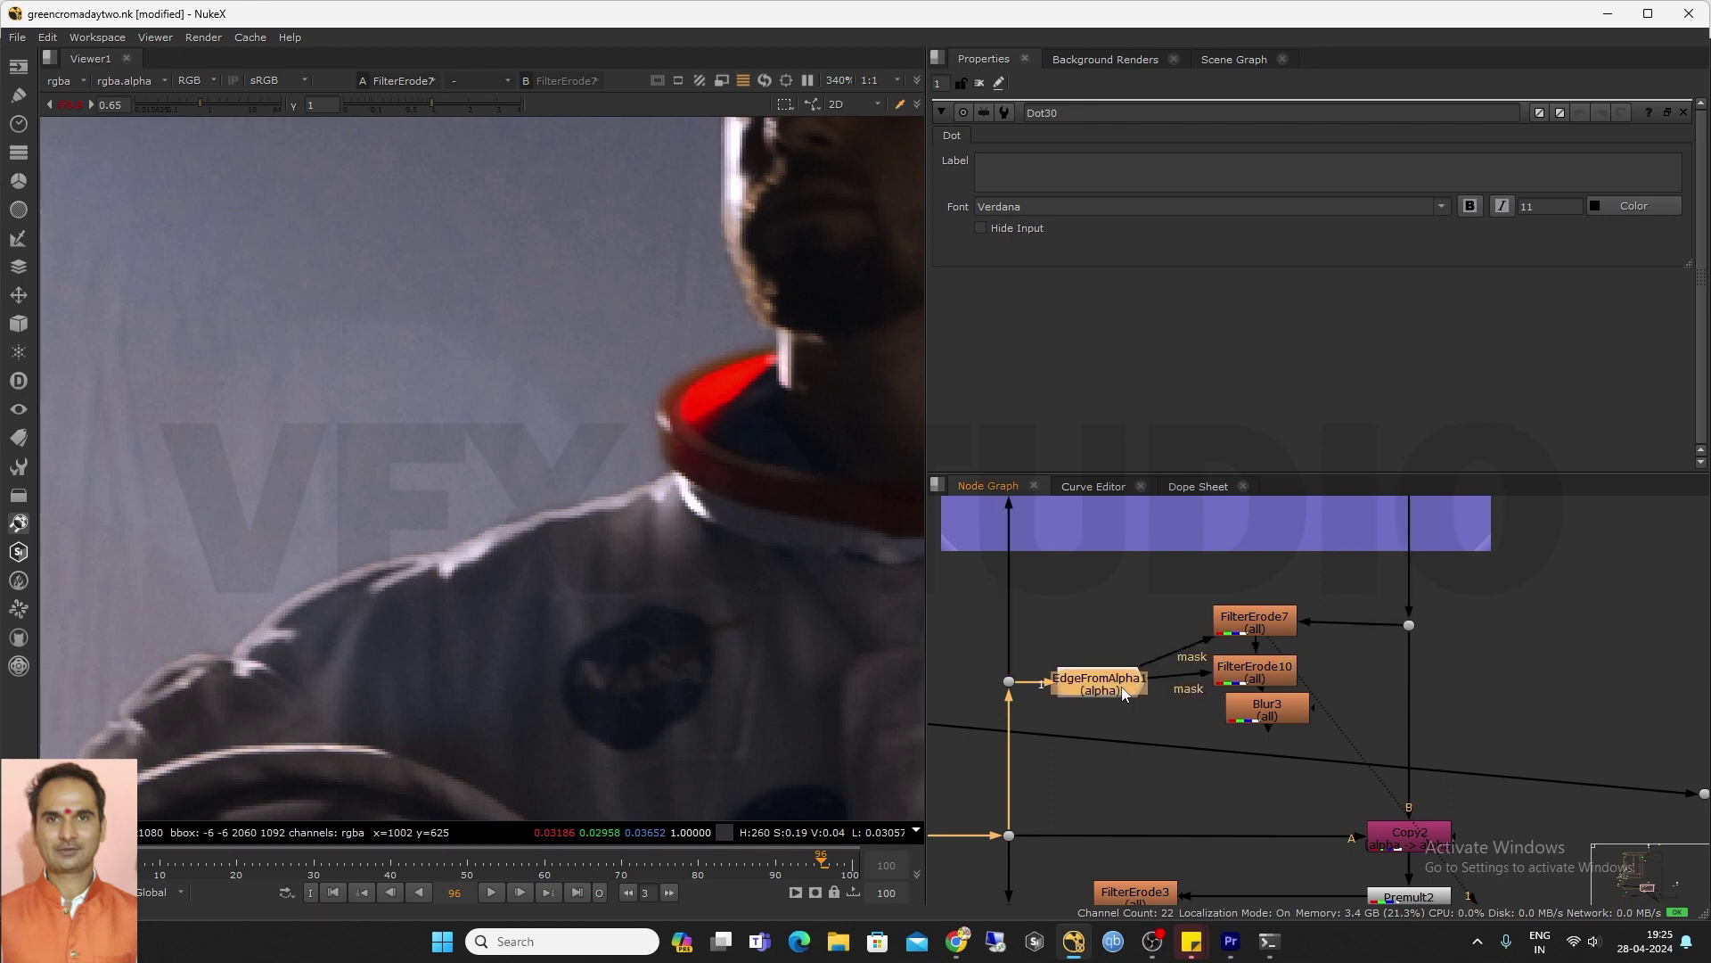
pyautogui.moveTo(1268, 667); pyautogui.dragTo(1124, 686)
pyautogui.moveTo(1278, 718); pyautogui.dragTo(1261, 720)
pyautogui.press('1')
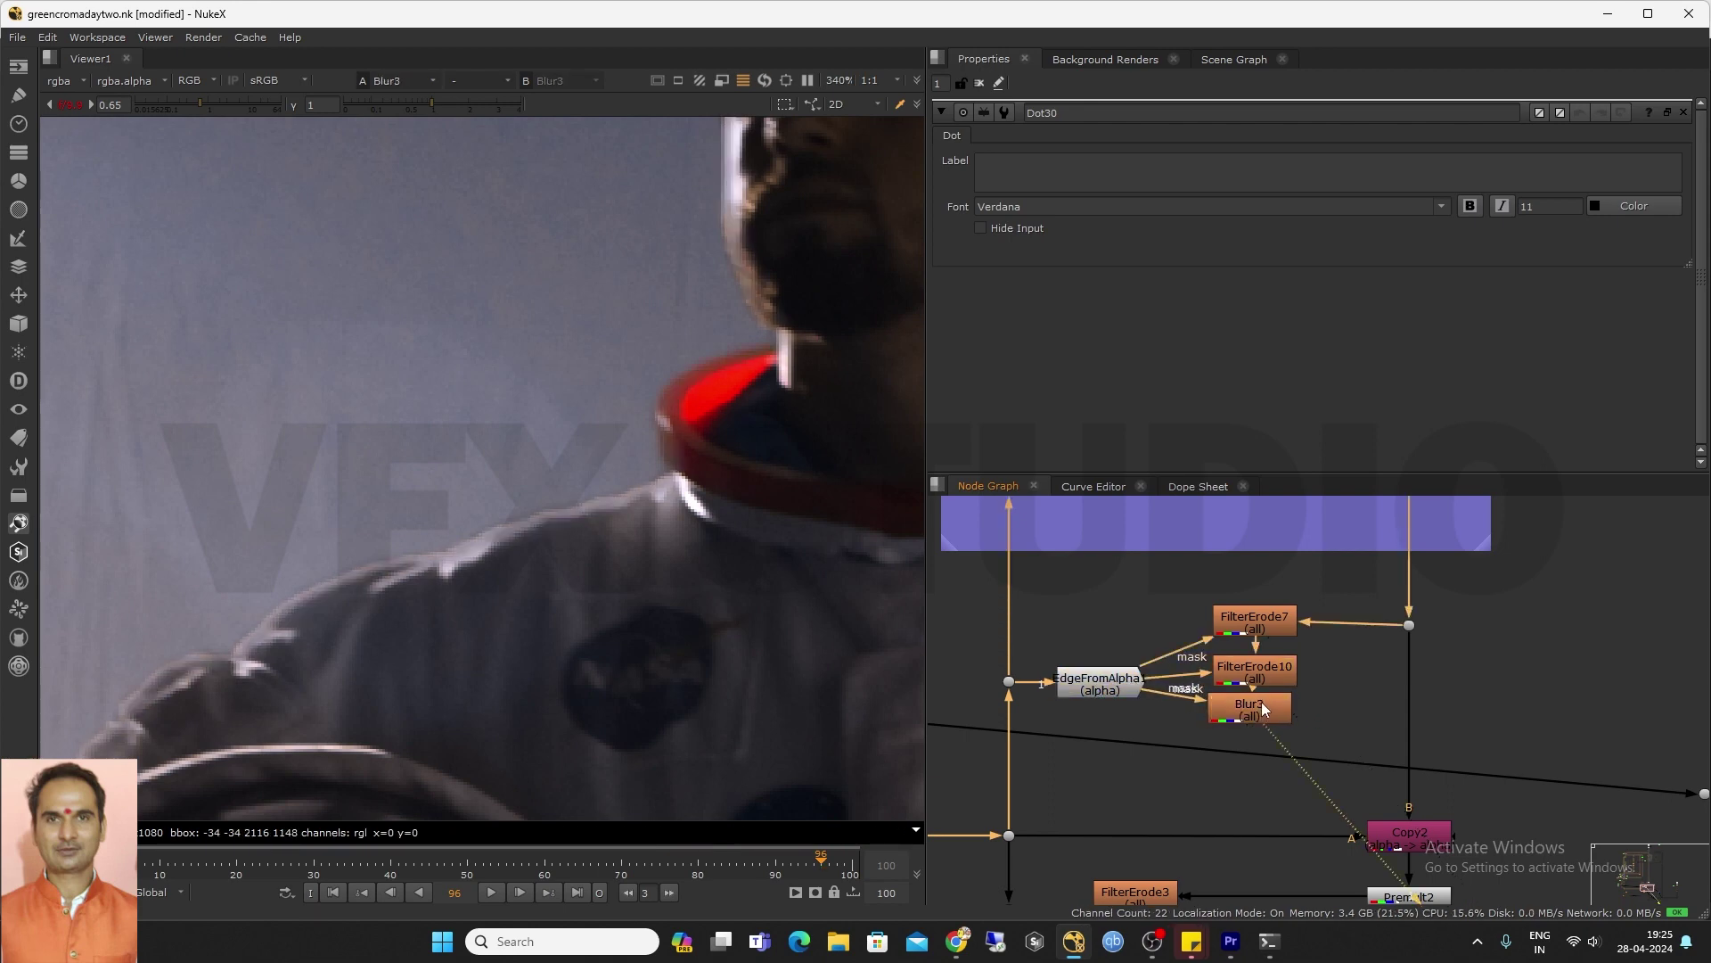
# Connect Copy2's B input to Blur3 and align the erode and blur chain in the main pipe below Dilate1
pyautogui.scroll(-1, 1269, 700)
pyautogui.moveTo(1388, 664); pyautogui.dragTo(1257, 708)
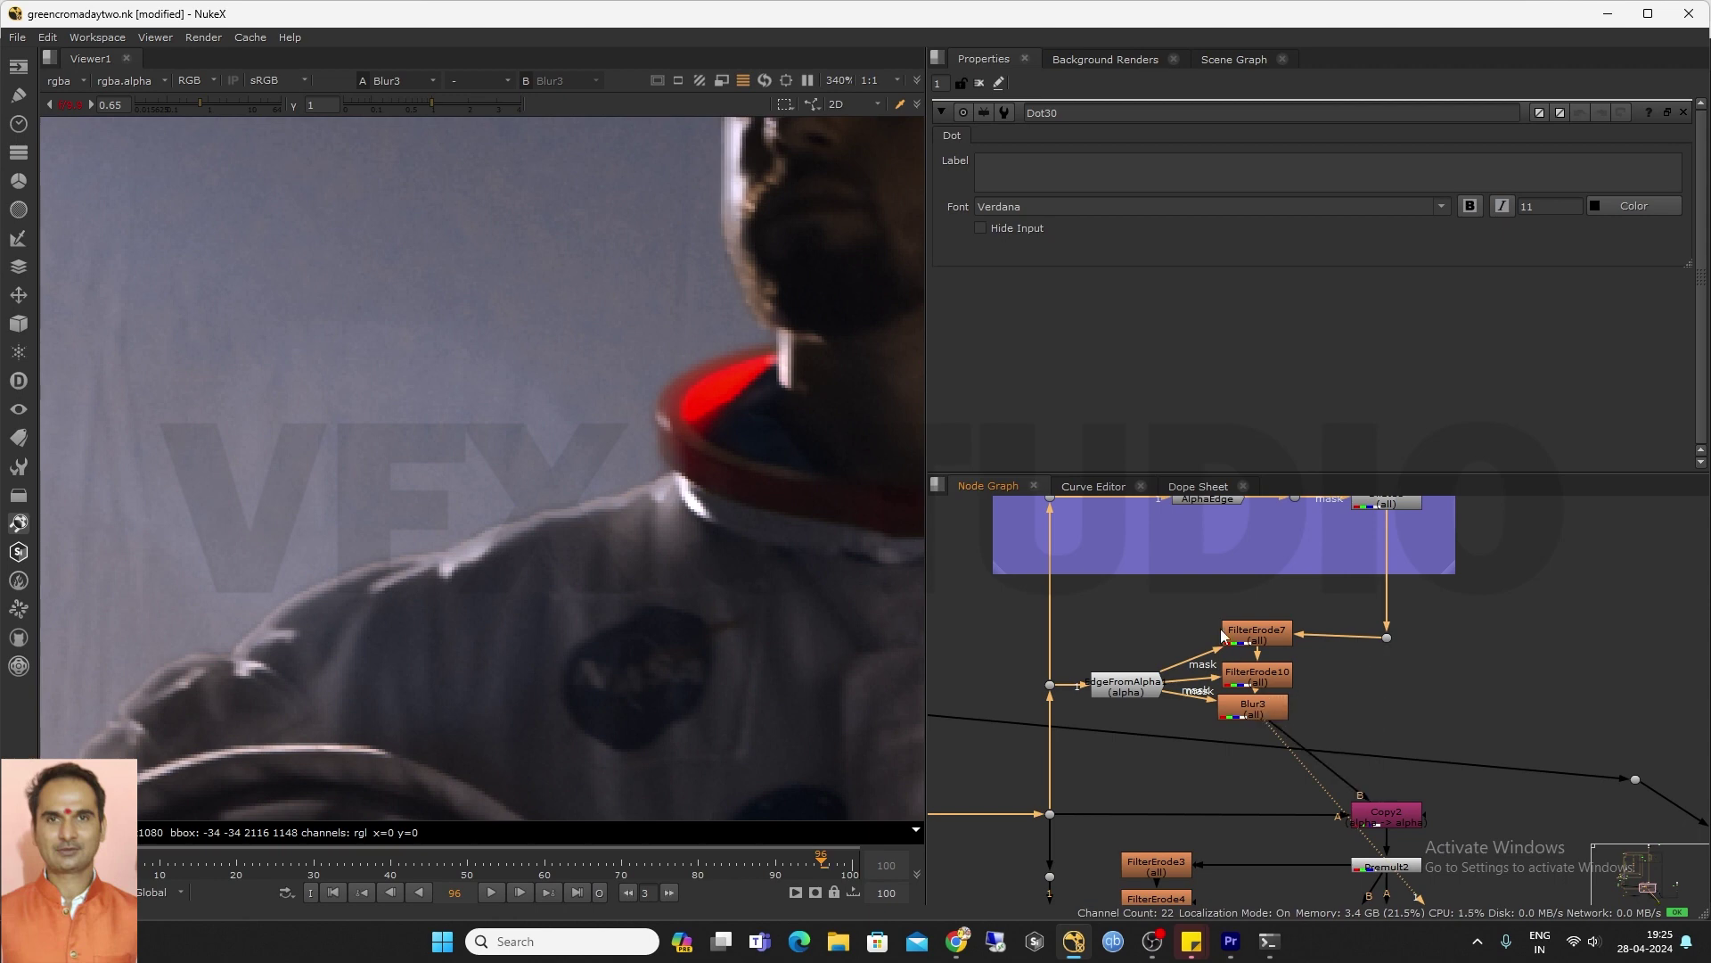
pyautogui.moveTo(1207, 600); pyautogui.dragTo(1382, 747)
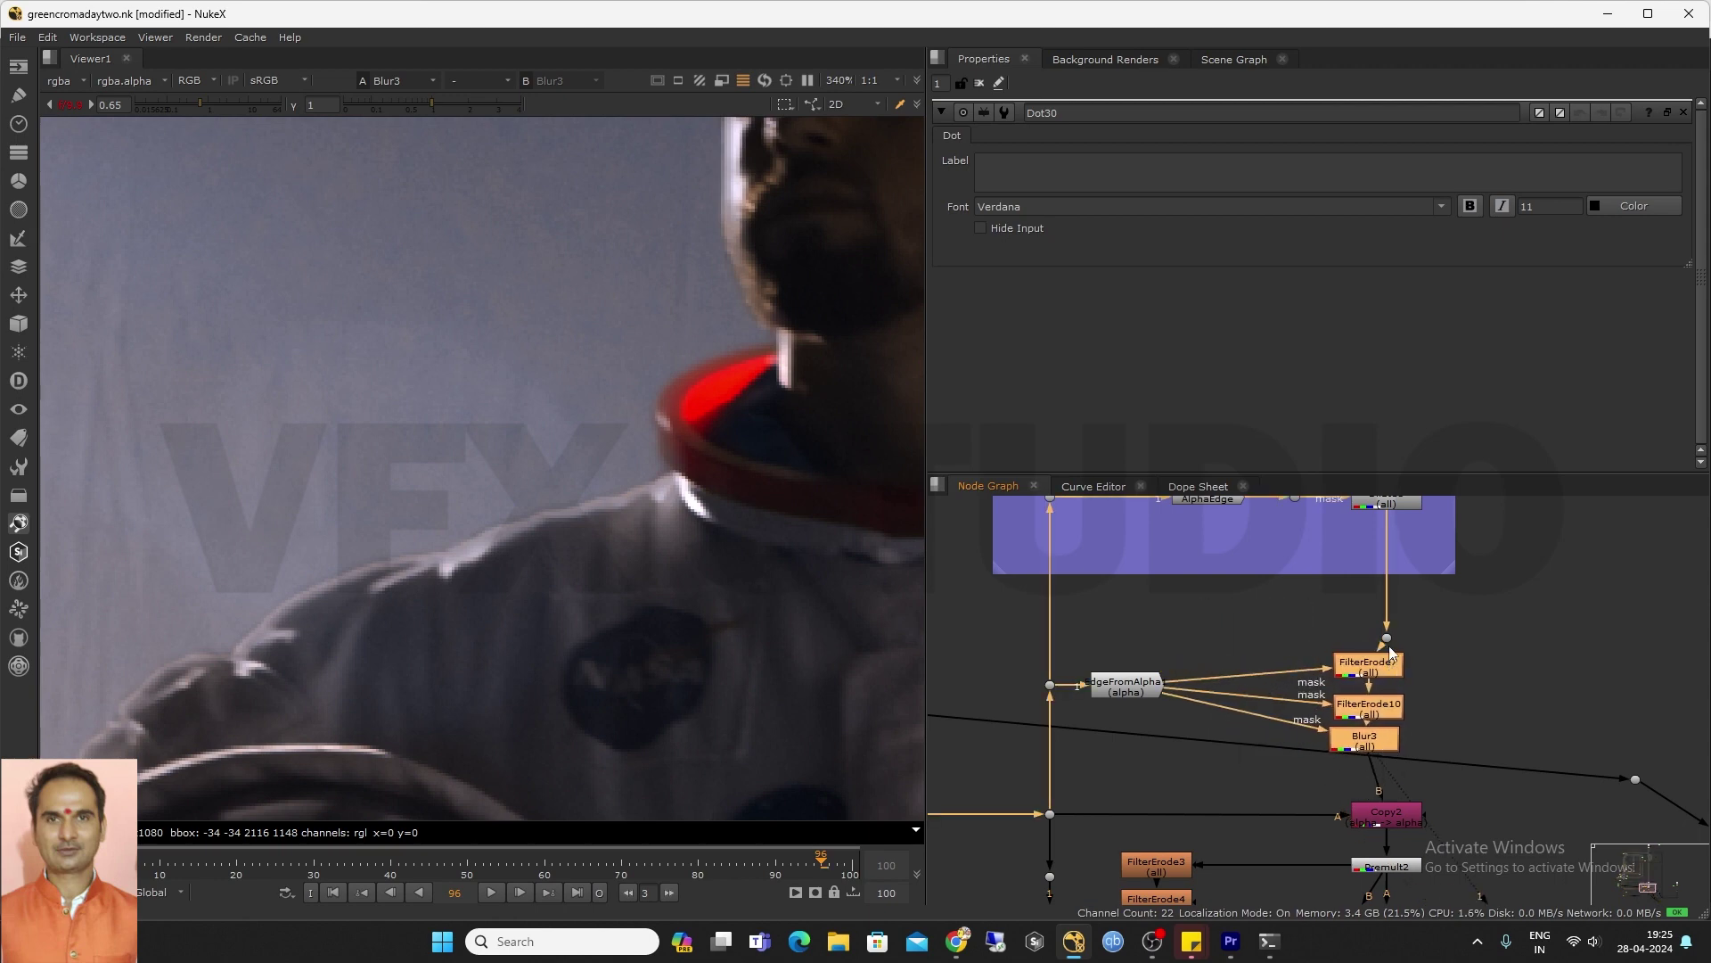
pyautogui.moveTo(1387, 637); pyautogui.dragTo(1383, 592)
pyautogui.moveTo(1276, 687); pyautogui.dragTo(1400, 727)
pyautogui.click(1395, 693)
pyautogui.click(1386, 685)
# View the premultiplied foreground at Premult2 and disable Dilate1
pyautogui.scroll(-2, 1352, 759)
pyautogui.moveTo(1359, 799); pyautogui.dragTo(1340, 672, button='middle')
pyautogui.scroll(2, 1343, 671)
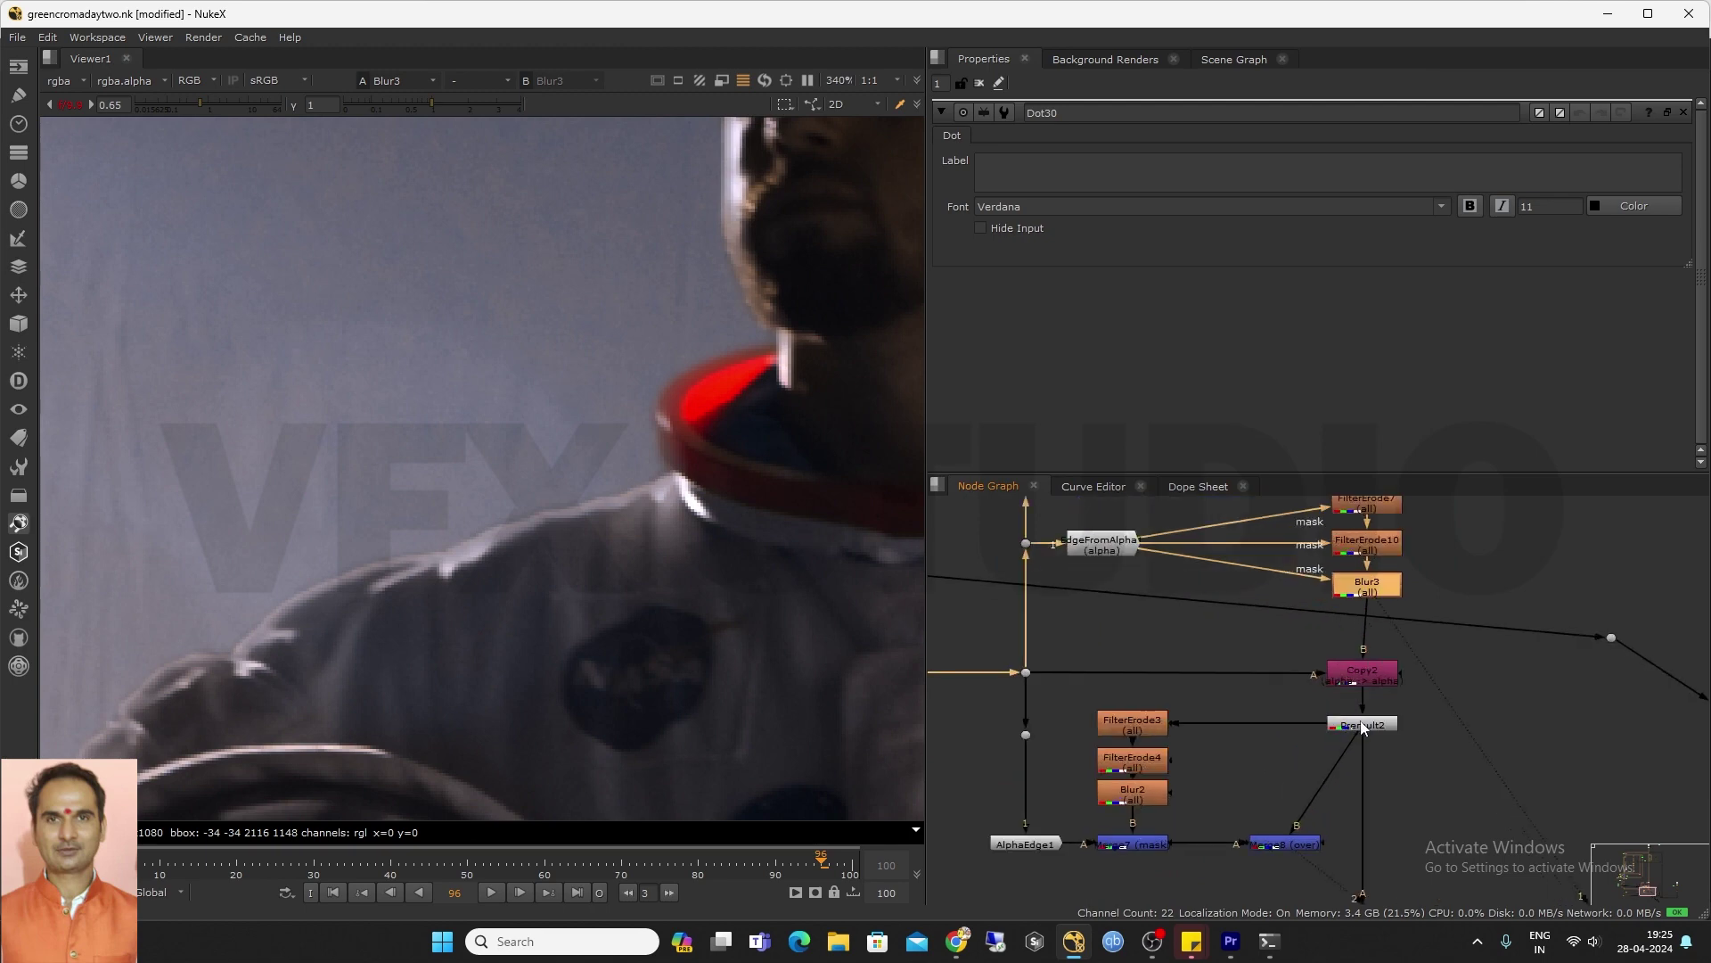
pyautogui.click(1361, 727)
pyautogui.press('1')
pyautogui.scroll(-2, 1260, 624)
pyautogui.moveTo(1318, 521); pyautogui.dragTo(1293, 680, button='middle')
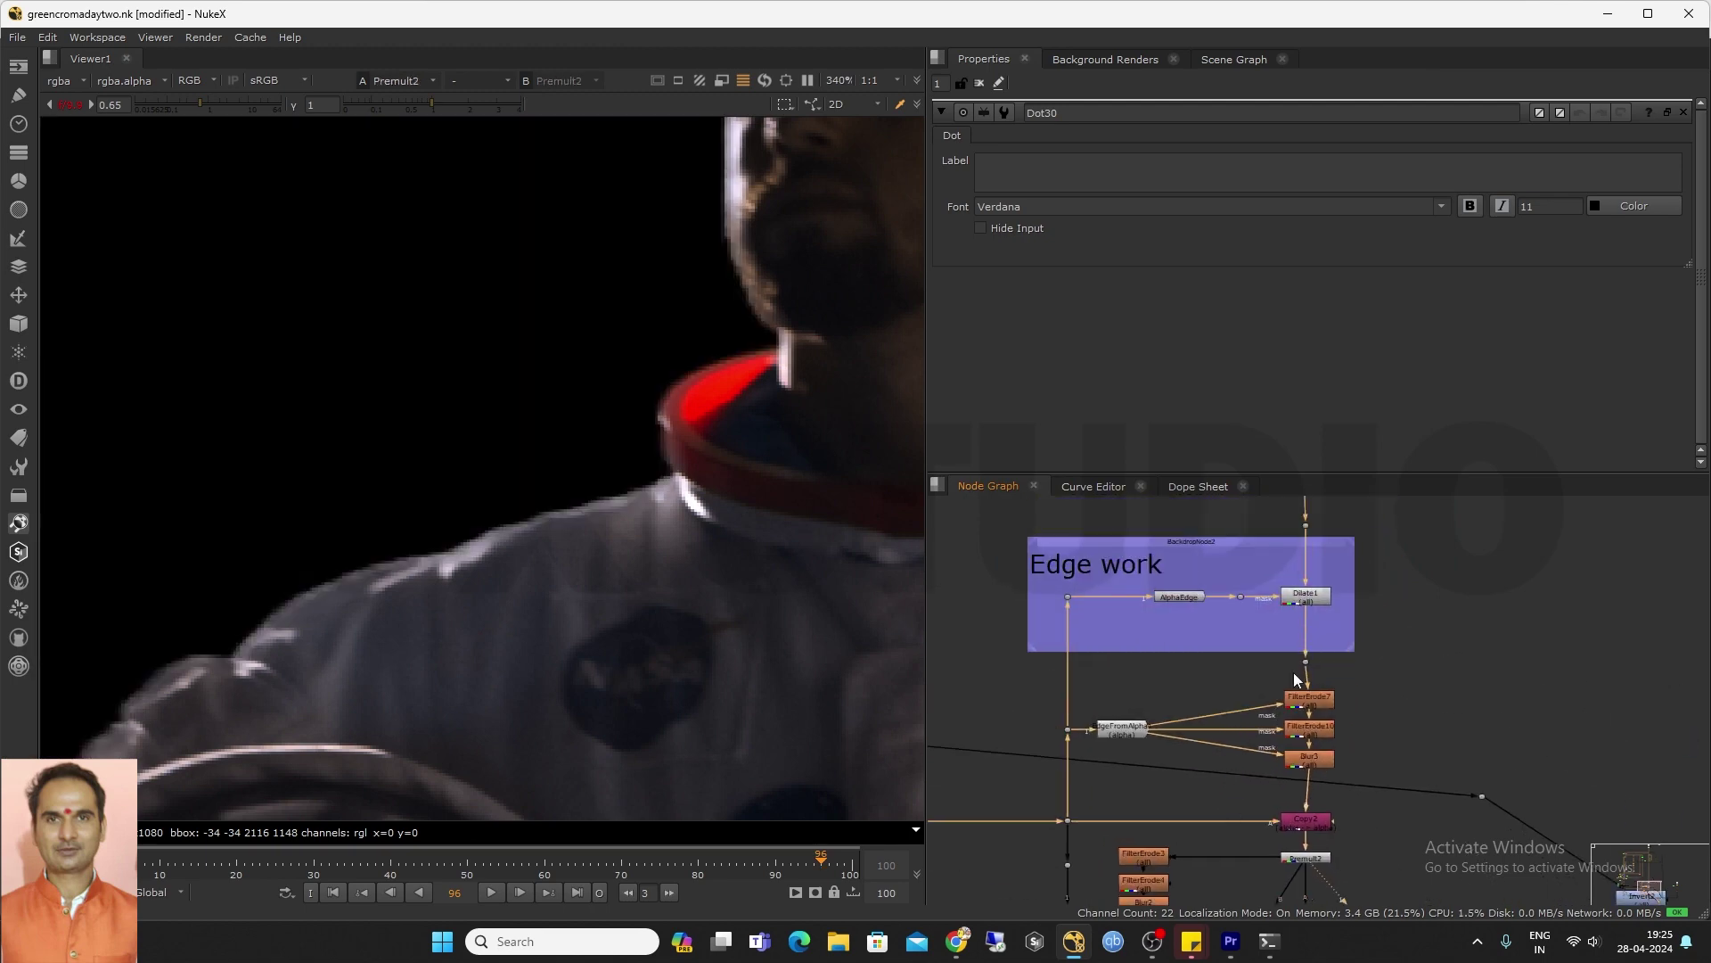
pyautogui.click(1314, 606)
pyautogui.press('d')
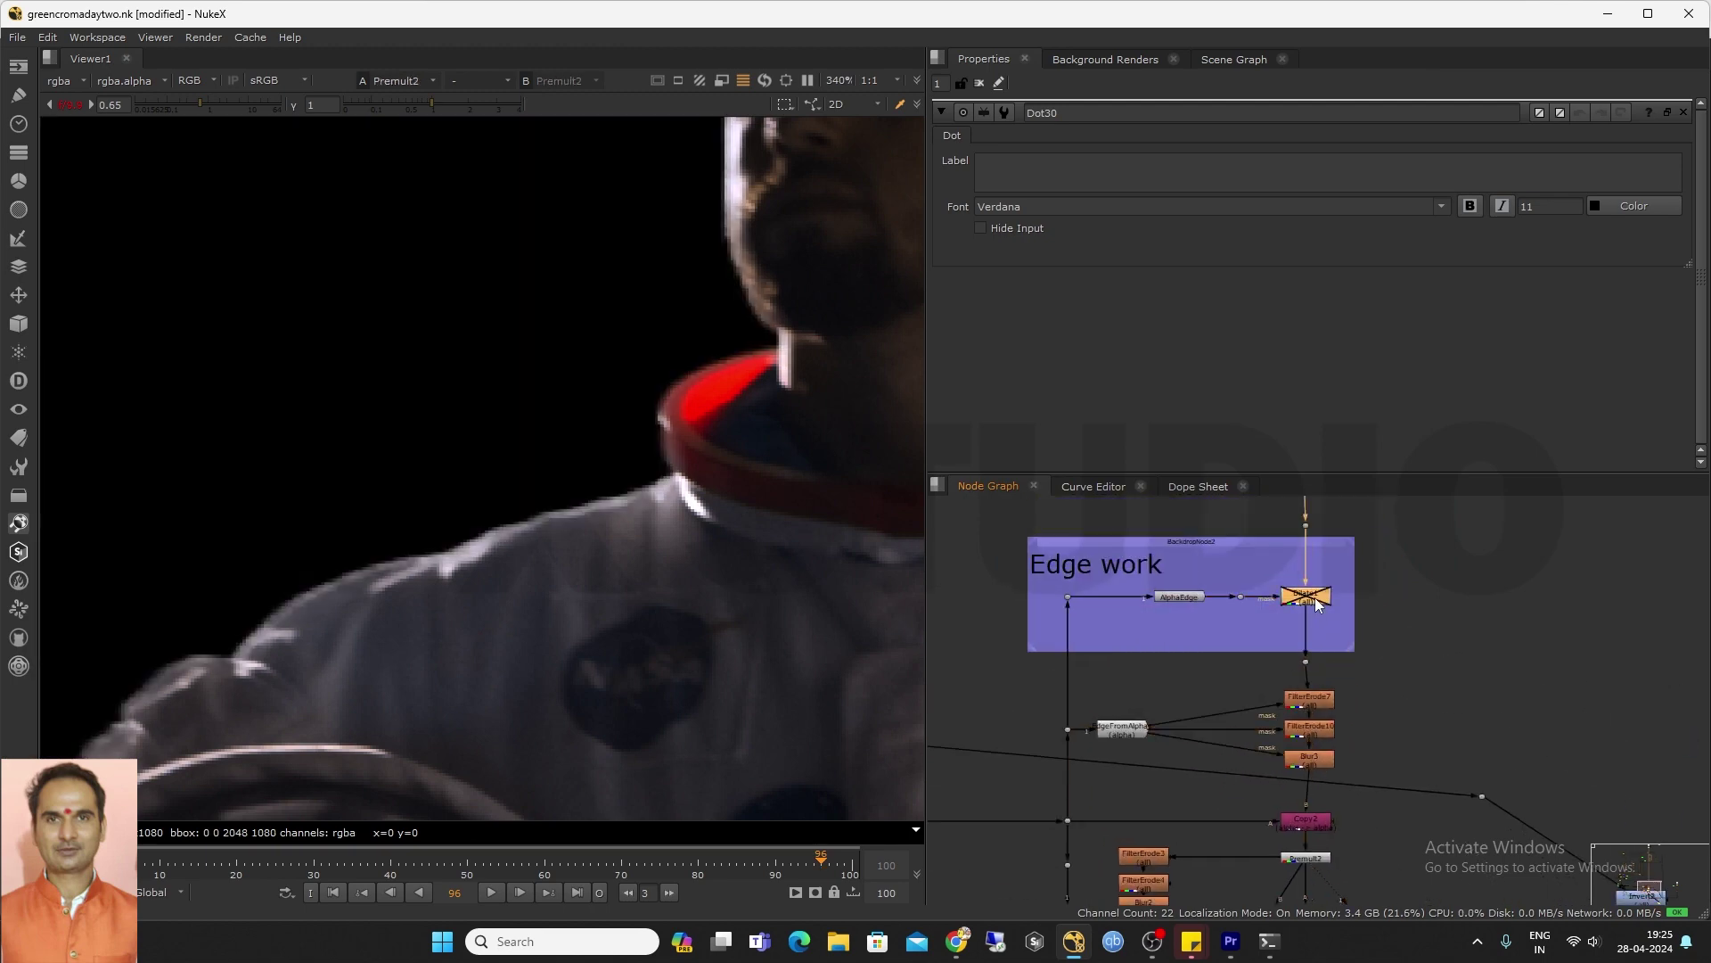
# Toggle FilterErode7, FilterErode10 and Blur3 off and on to compare their effect on the astronaut's edges
pyautogui.moveTo(1247, 658); pyautogui.dragTo(1350, 773)
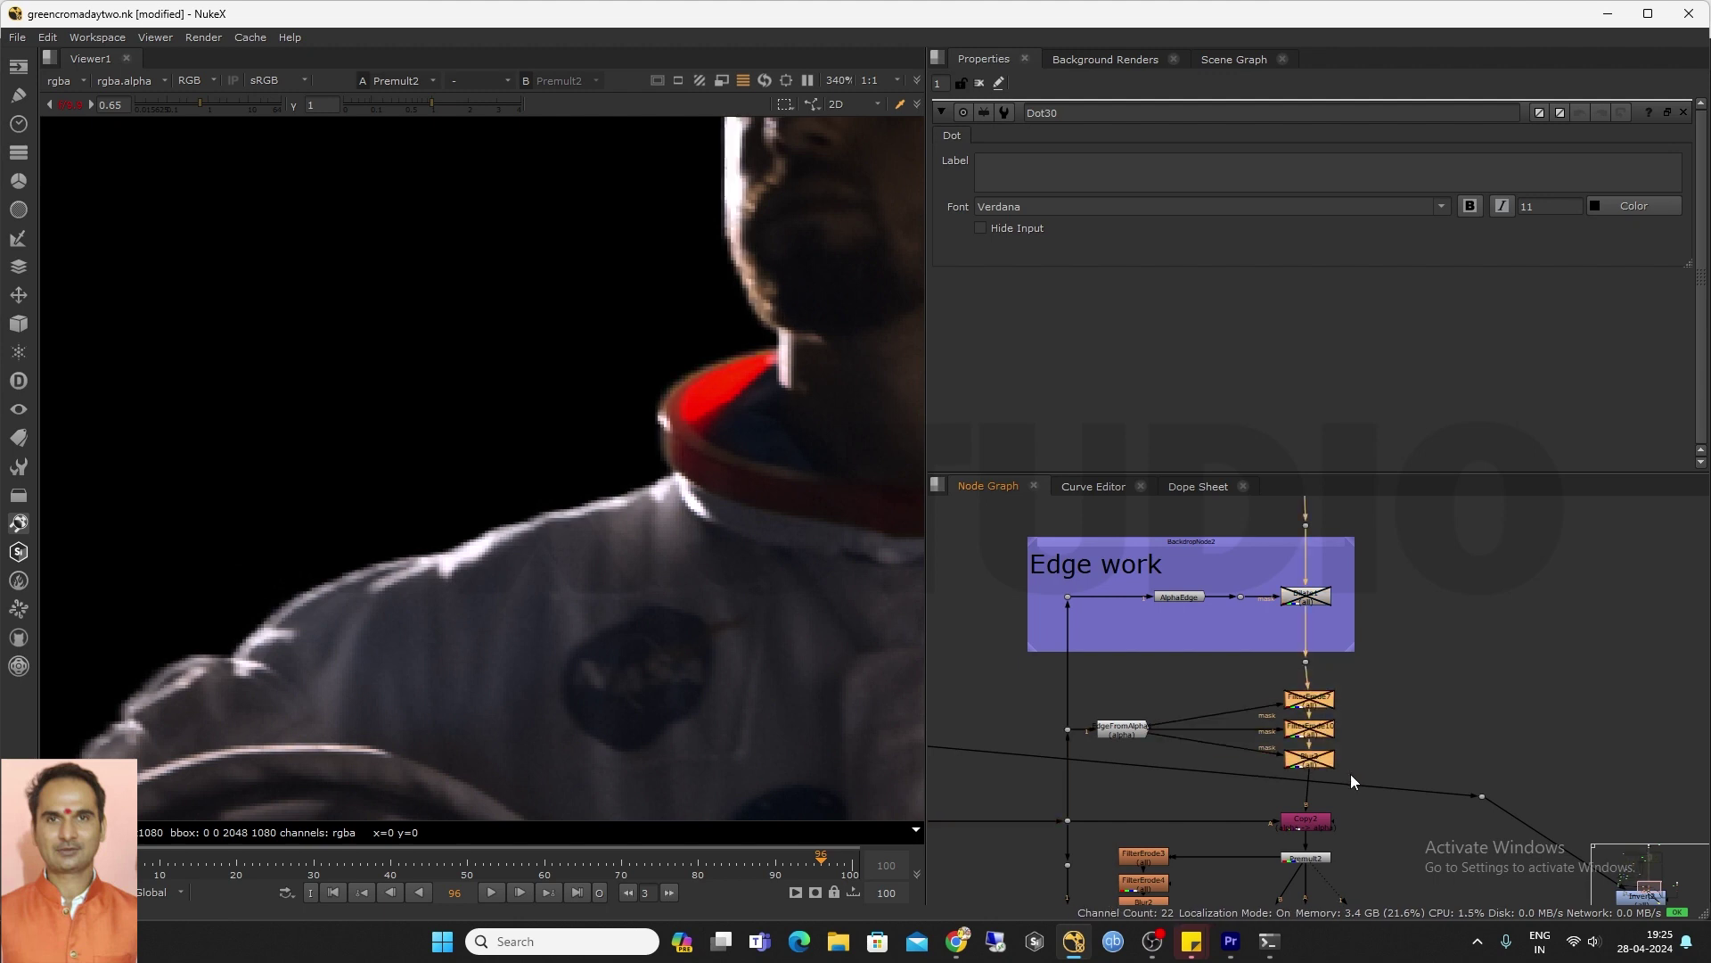
pyautogui.press('d')
pyautogui.press('d')
pyautogui.press('d')
pyautogui.press('d')
pyautogui.press('d')
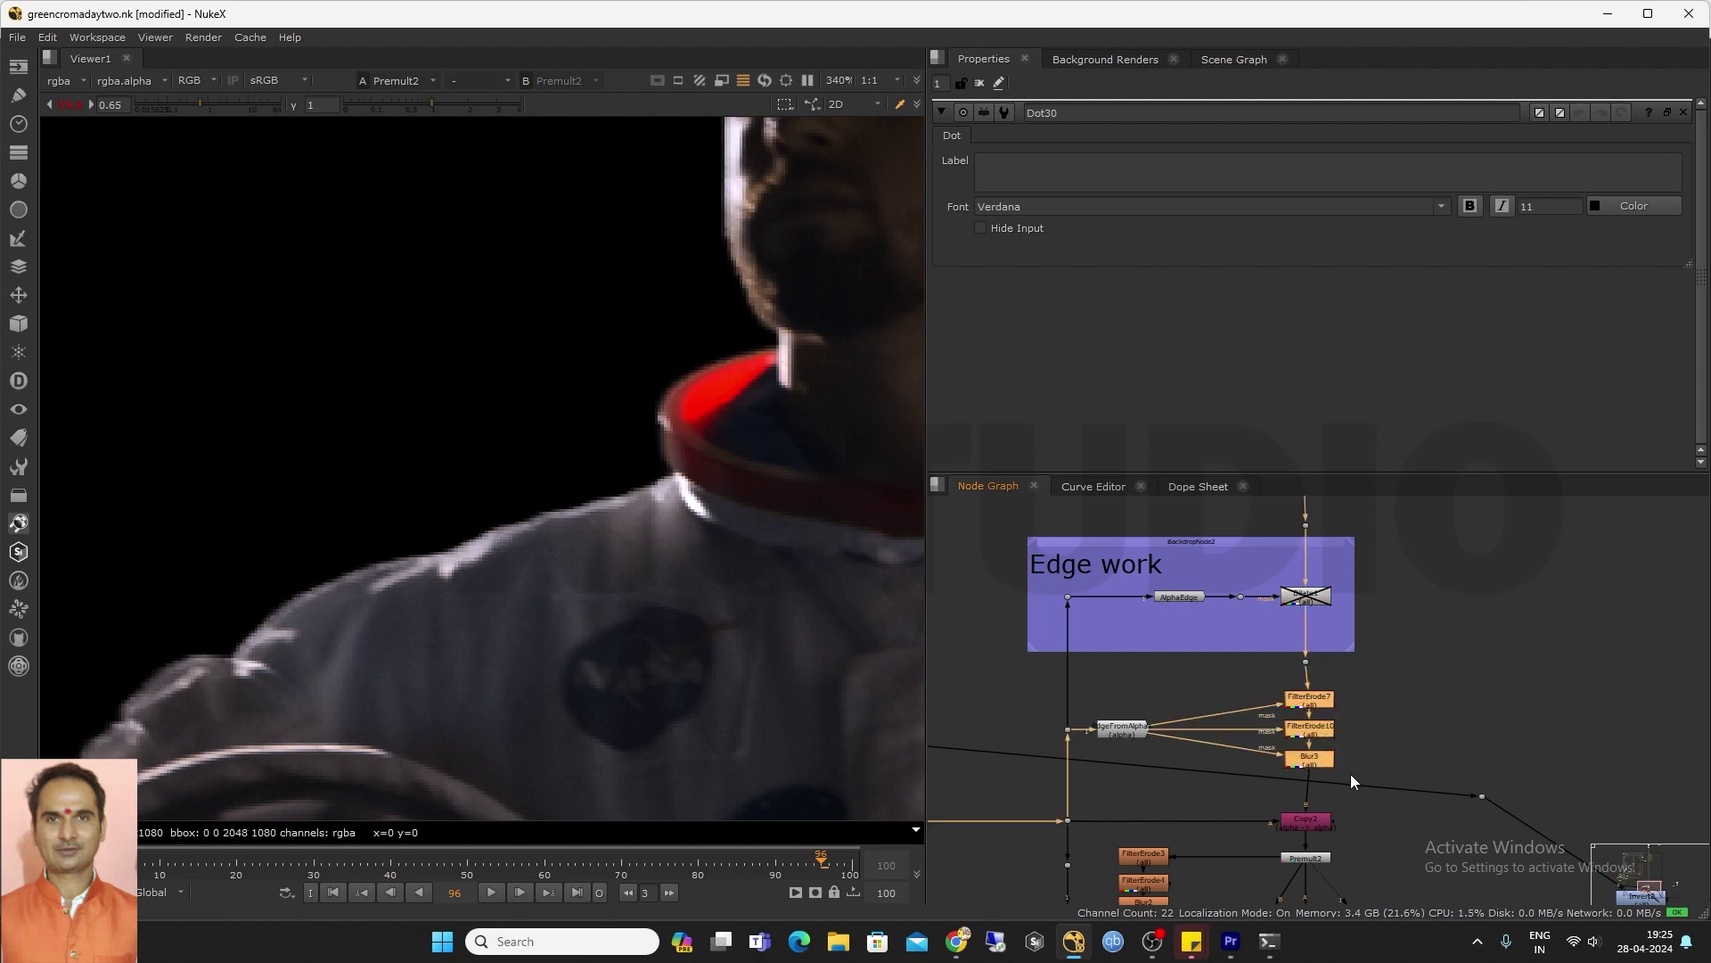
pyautogui.scroll(-3, 584, 511)
pyautogui.press('d')
pyautogui.press('d')
pyautogui.press('d')
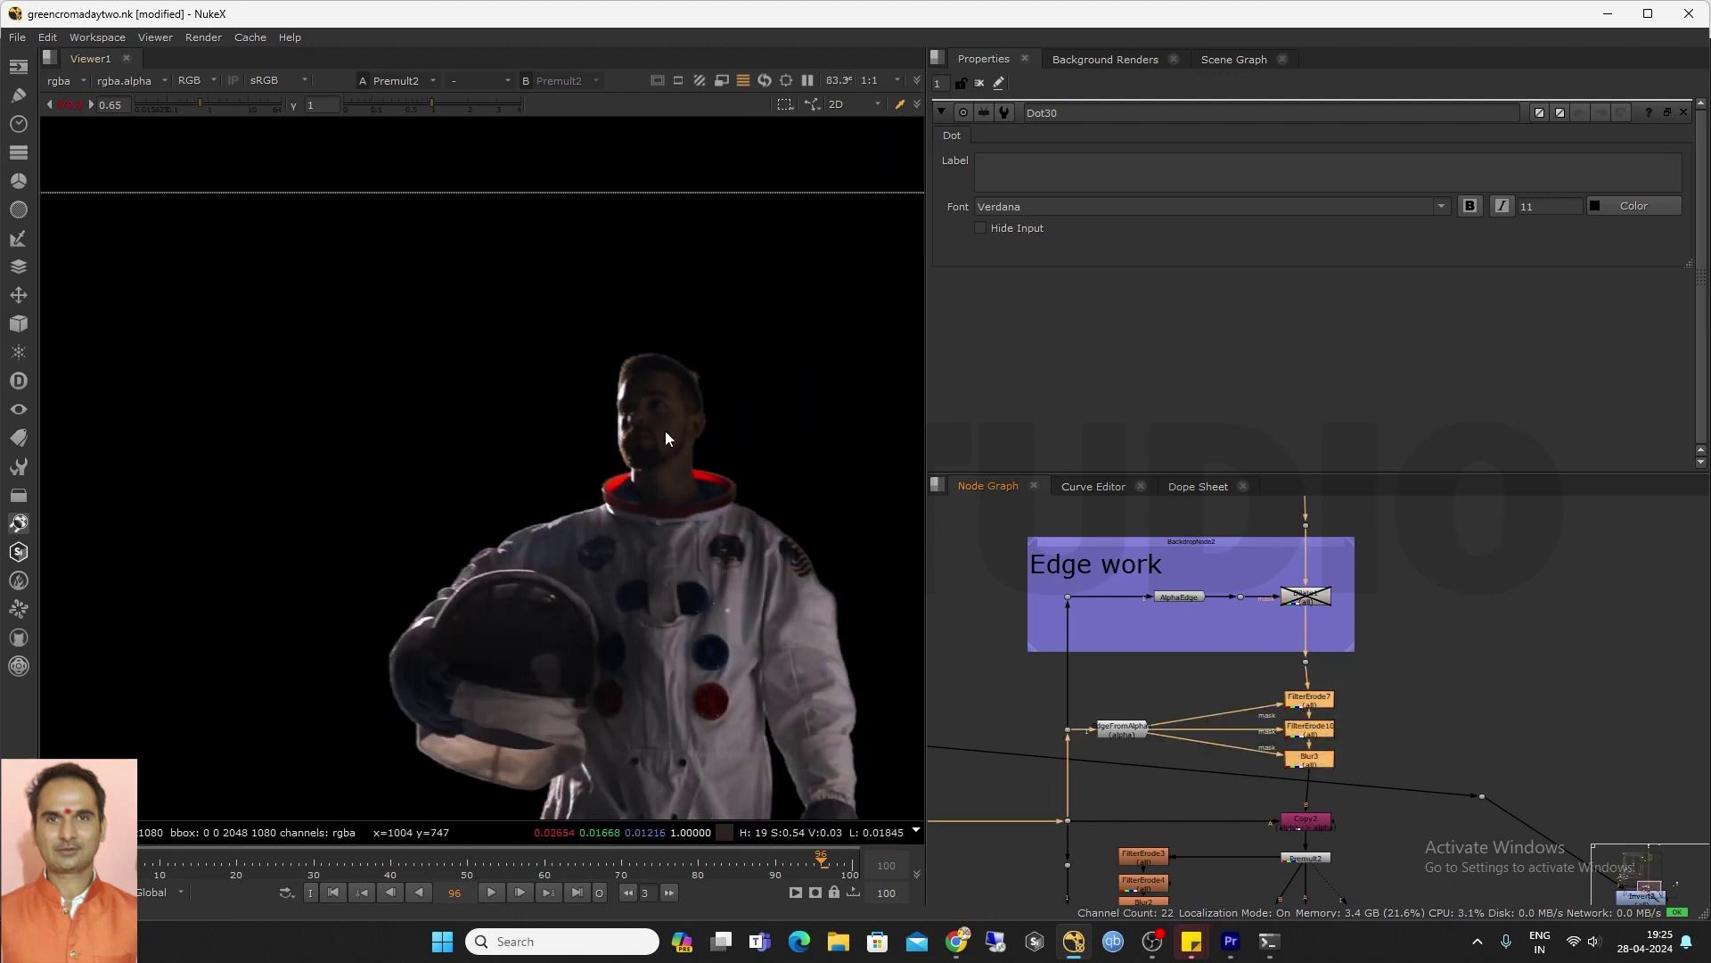
pyautogui.scroll(3, 692, 404)
# Set EdgeFromAlpha1's edge size to -7.2 inside and 1.65 outside, and its edge blur to 4.3 inside and 7 outside
pyautogui.doubleClick(1107, 726)
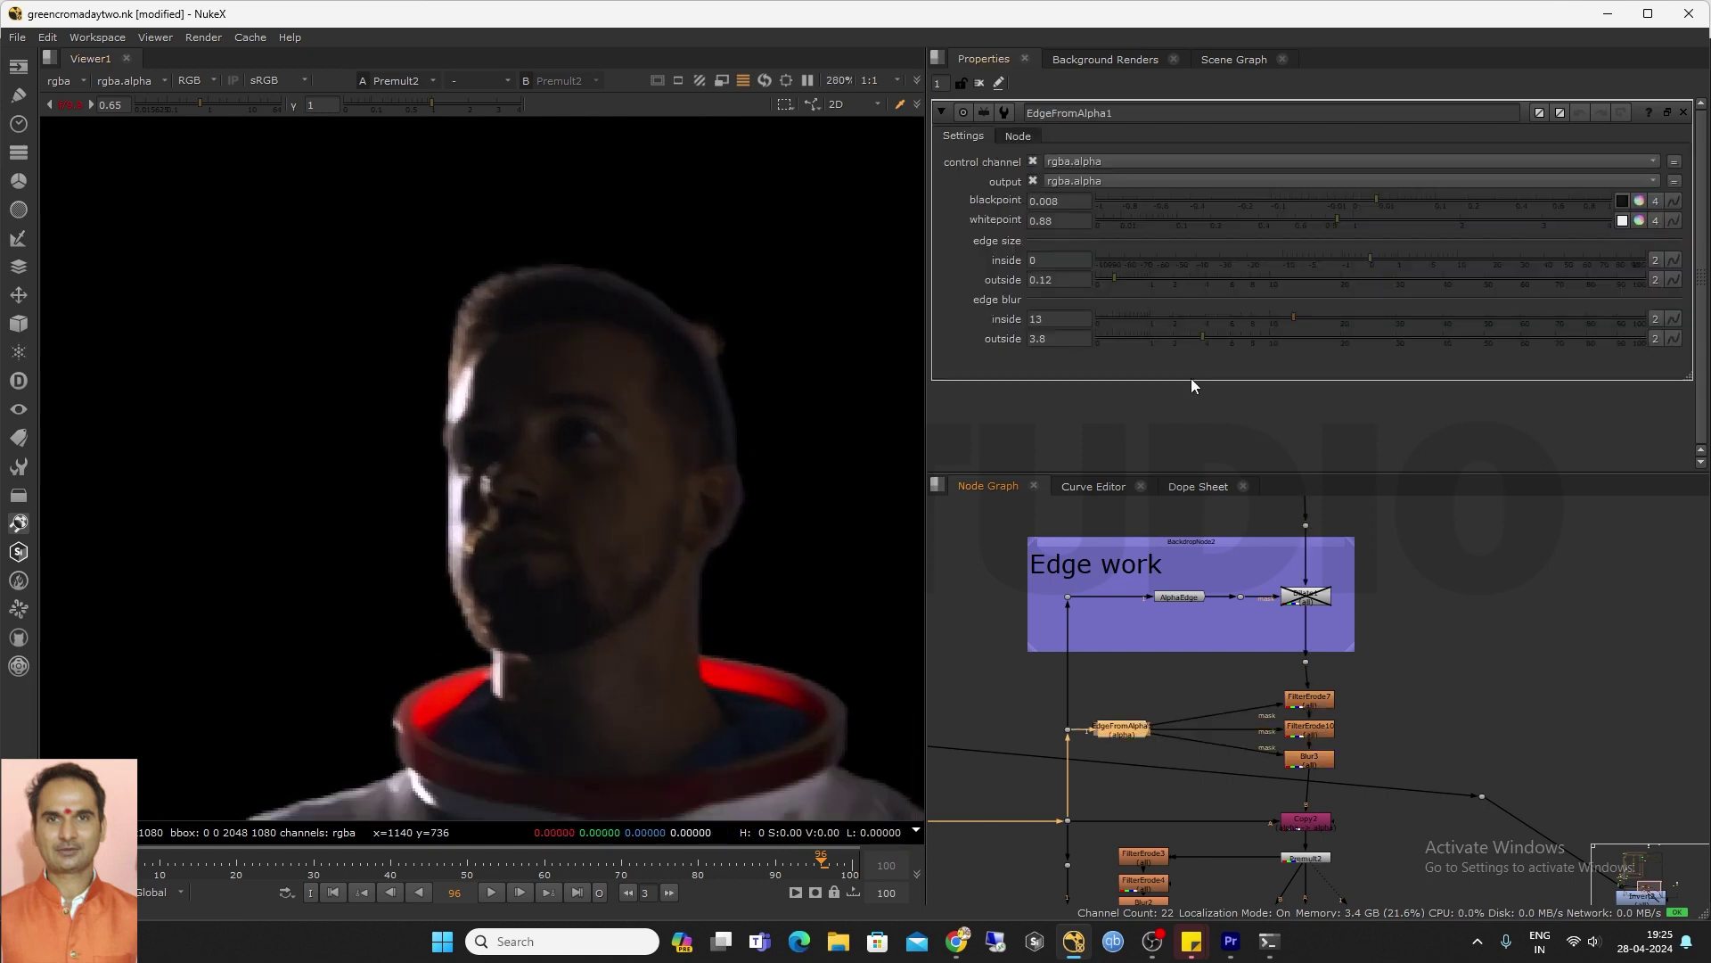
pyautogui.moveTo(1368, 259); pyautogui.dragTo(1295, 260)
pyautogui.moveTo(1114, 279); pyautogui.dragTo(1210, 317)
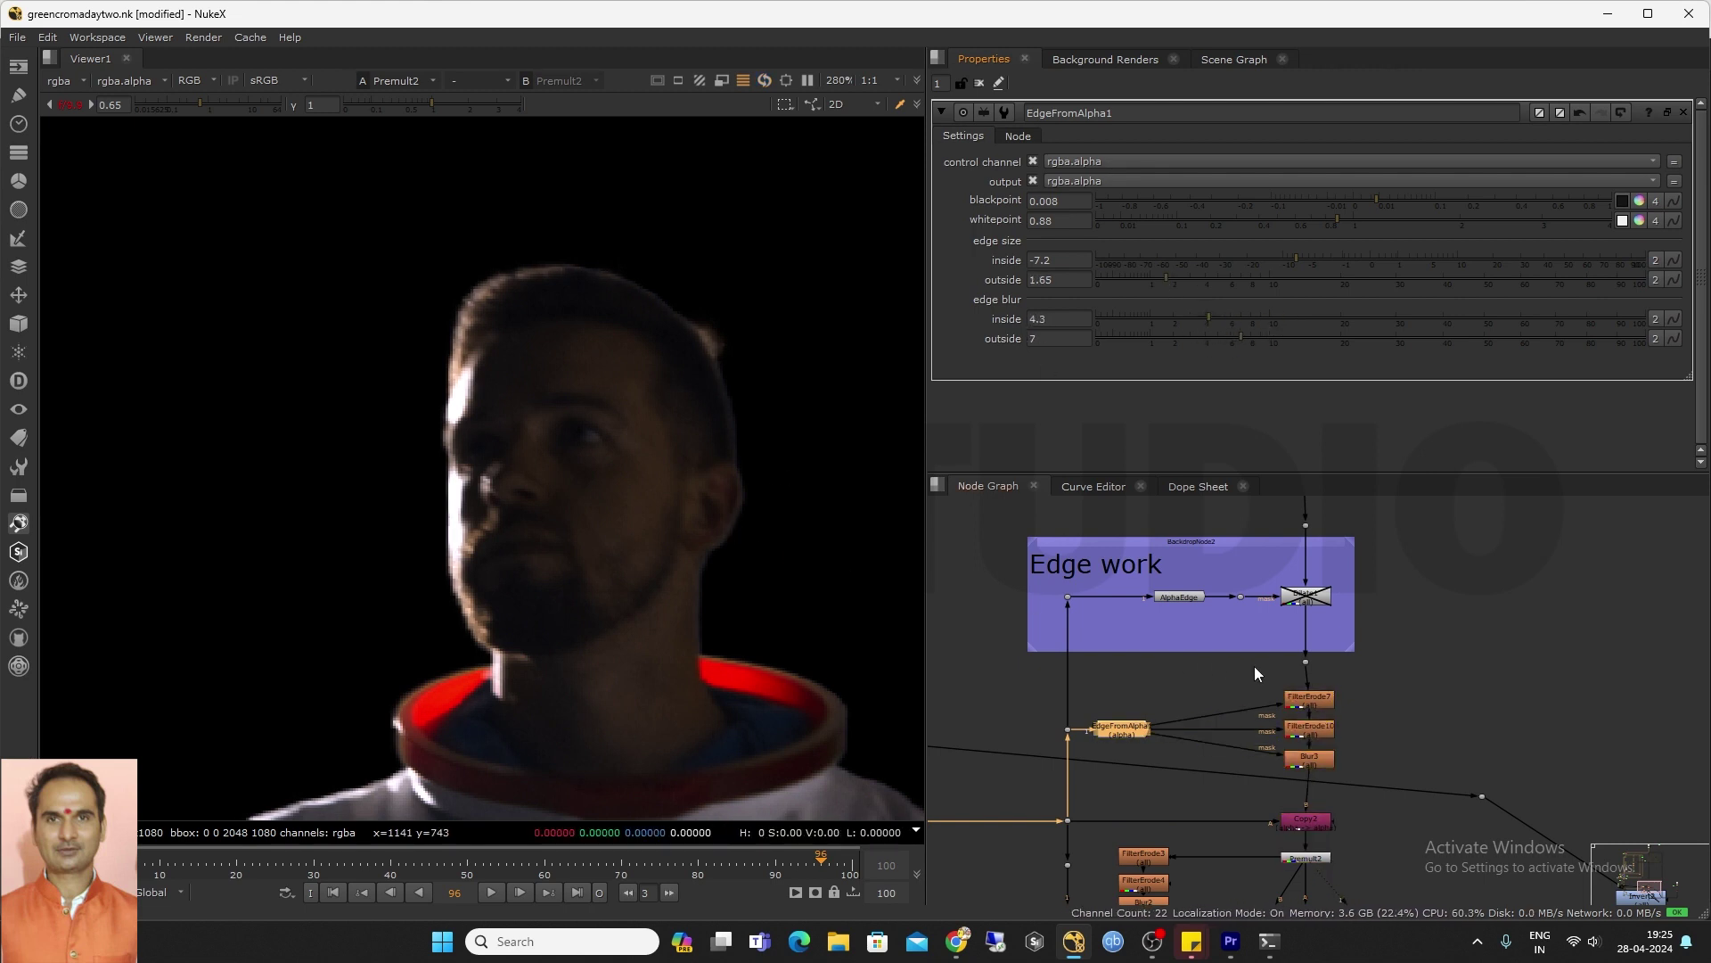
# Disable FilterErode7, FilterErode10 and Blur3, and re-enable Dilate1
pyautogui.scroll(3, 1254, 666)
pyautogui.moveTo(1241, 670); pyautogui.dragTo(1390, 810)
pyautogui.press('d')
pyautogui.click(1328, 571)
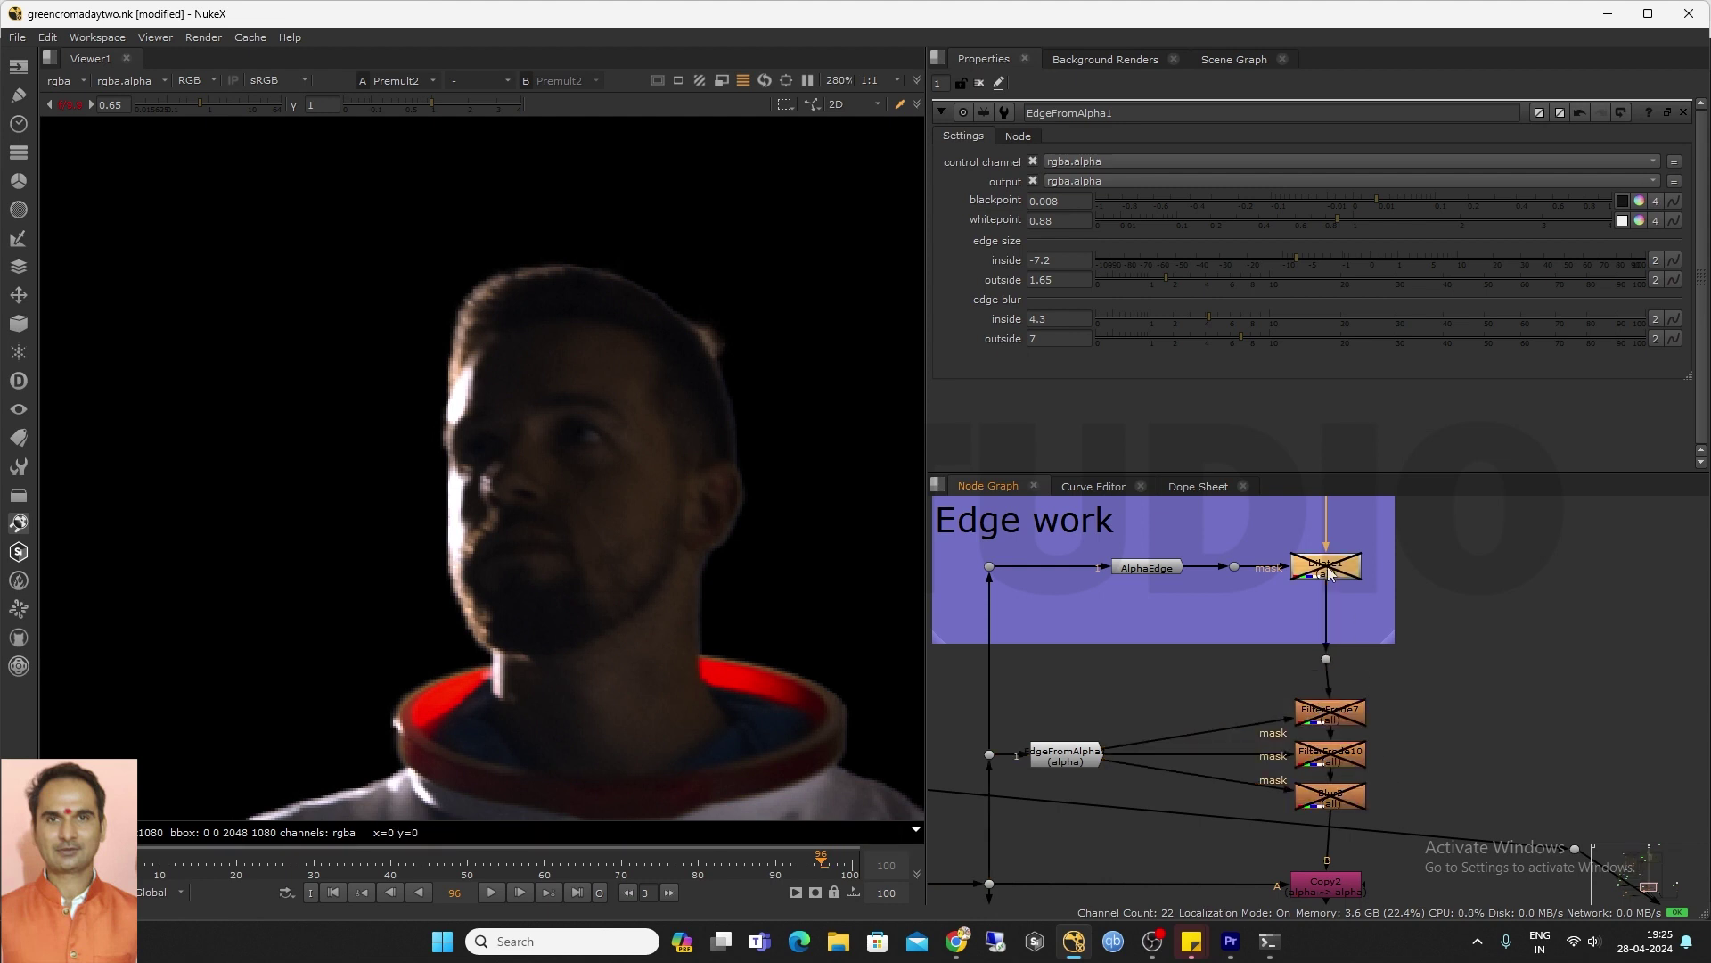
pyautogui.press('d')
# Move Merge8 into the main pipe directly below Premult2, fed by the FilterErode3, FilterErode4 and Blur2 branch
pyautogui.scroll(-5, 1276, 590)
pyautogui.scroll(5, 1189, 652)
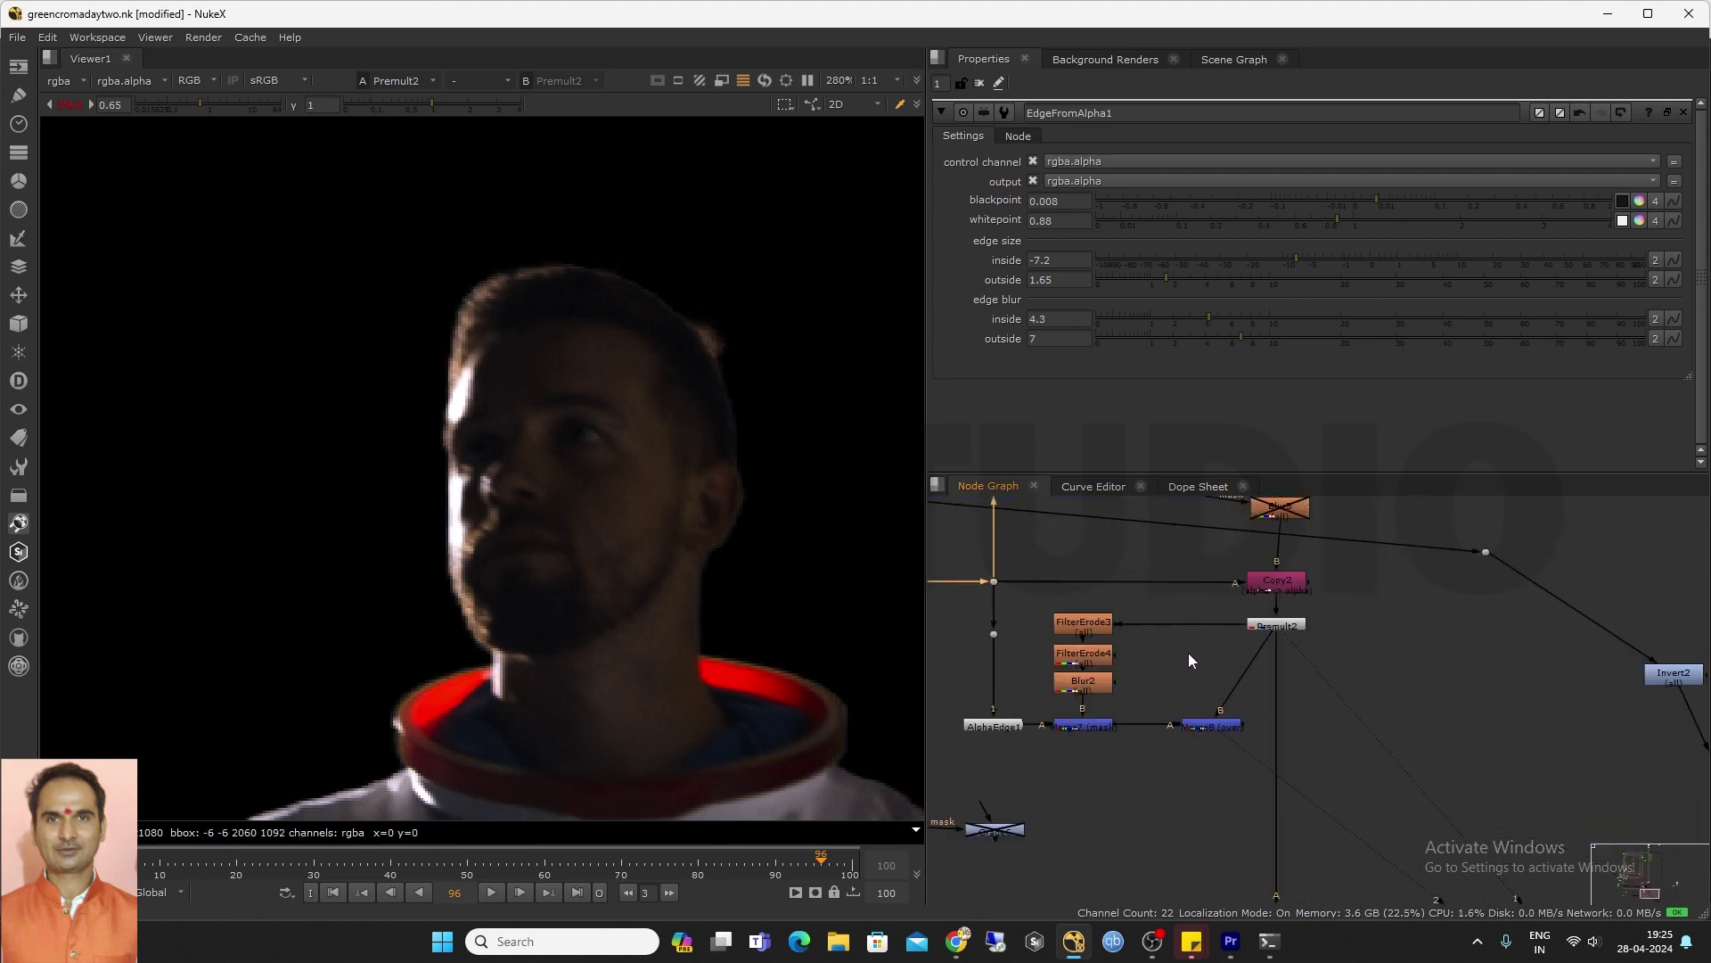
pyautogui.scroll(-3, 1274, 616)
pyautogui.moveTo(1246, 629); pyautogui.dragTo(1284, 616, button='middle')
pyautogui.scroll(2, 1294, 656)
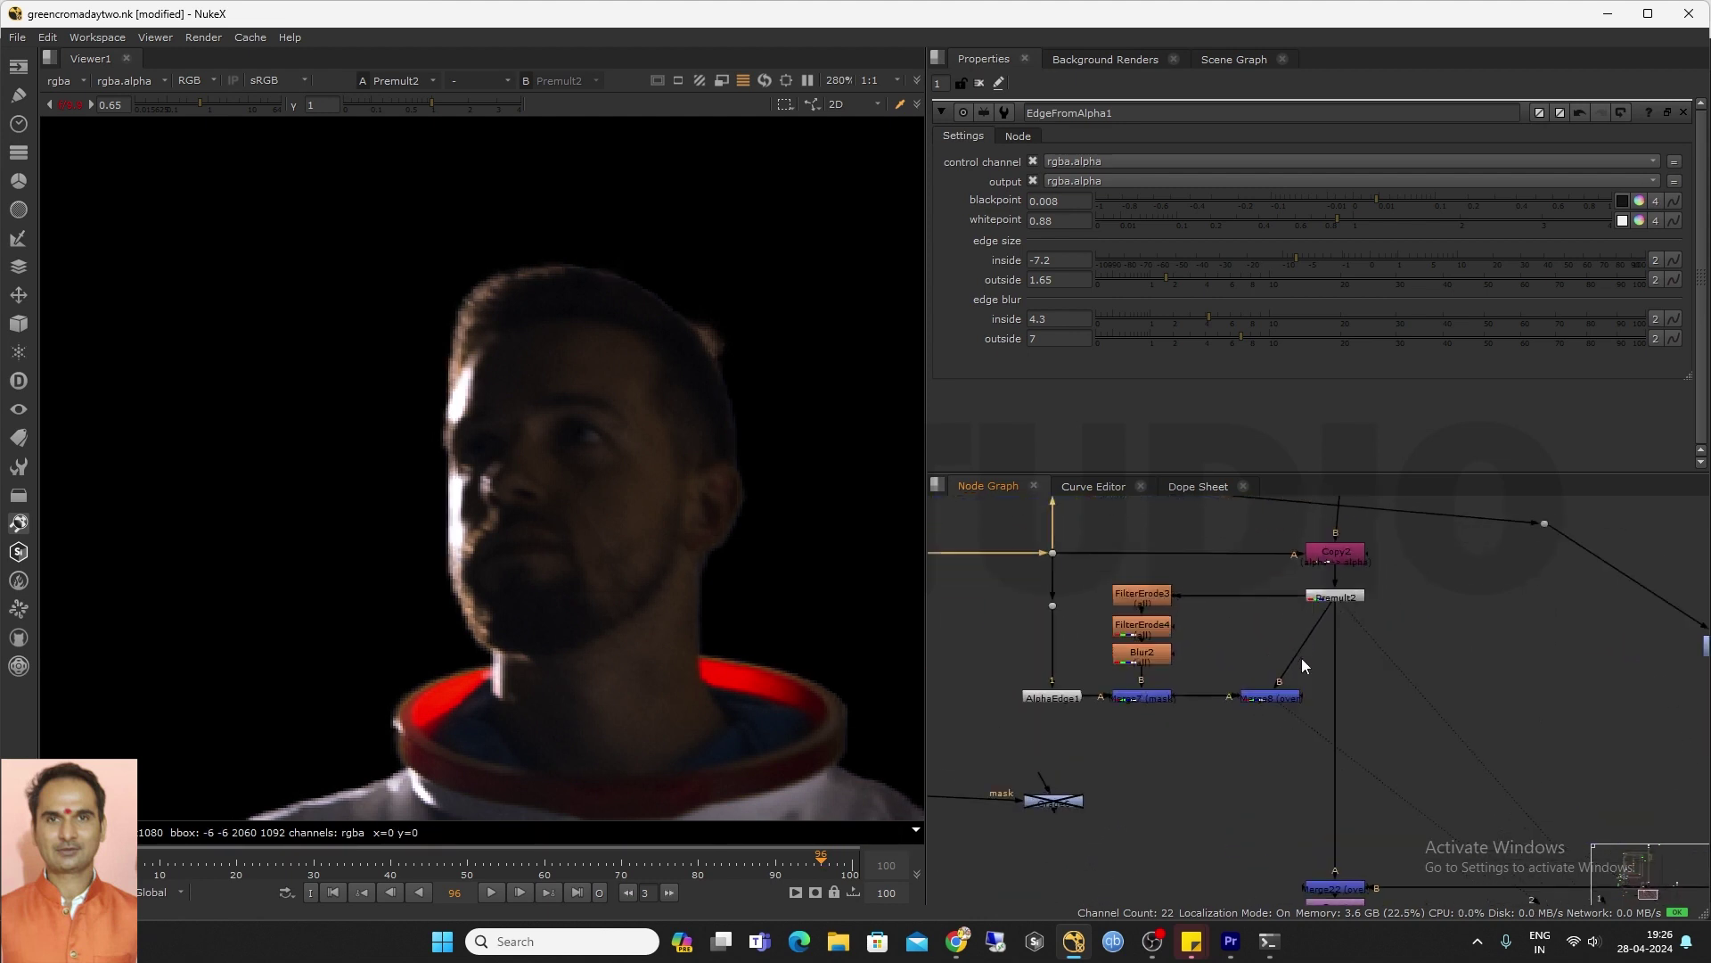
pyautogui.moveTo(1341, 613); pyautogui.dragTo(1360, 699)
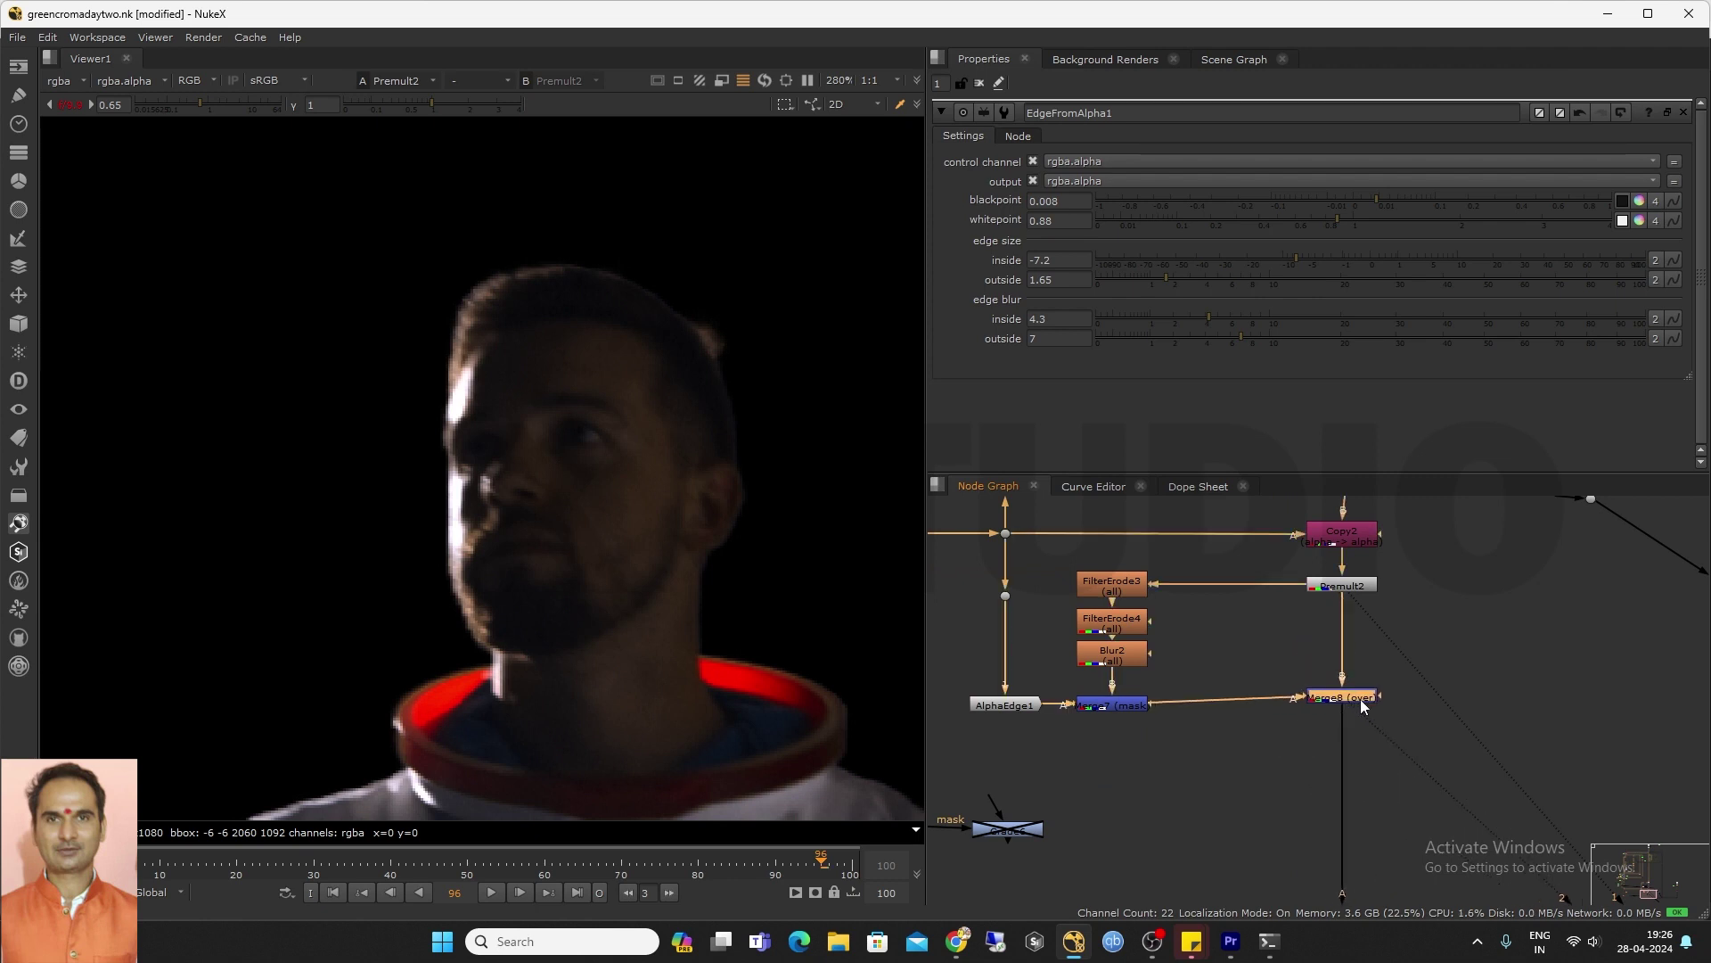
pyautogui.scroll(-3, 1310, 647)
pyautogui.scroll(3, 1311, 636)
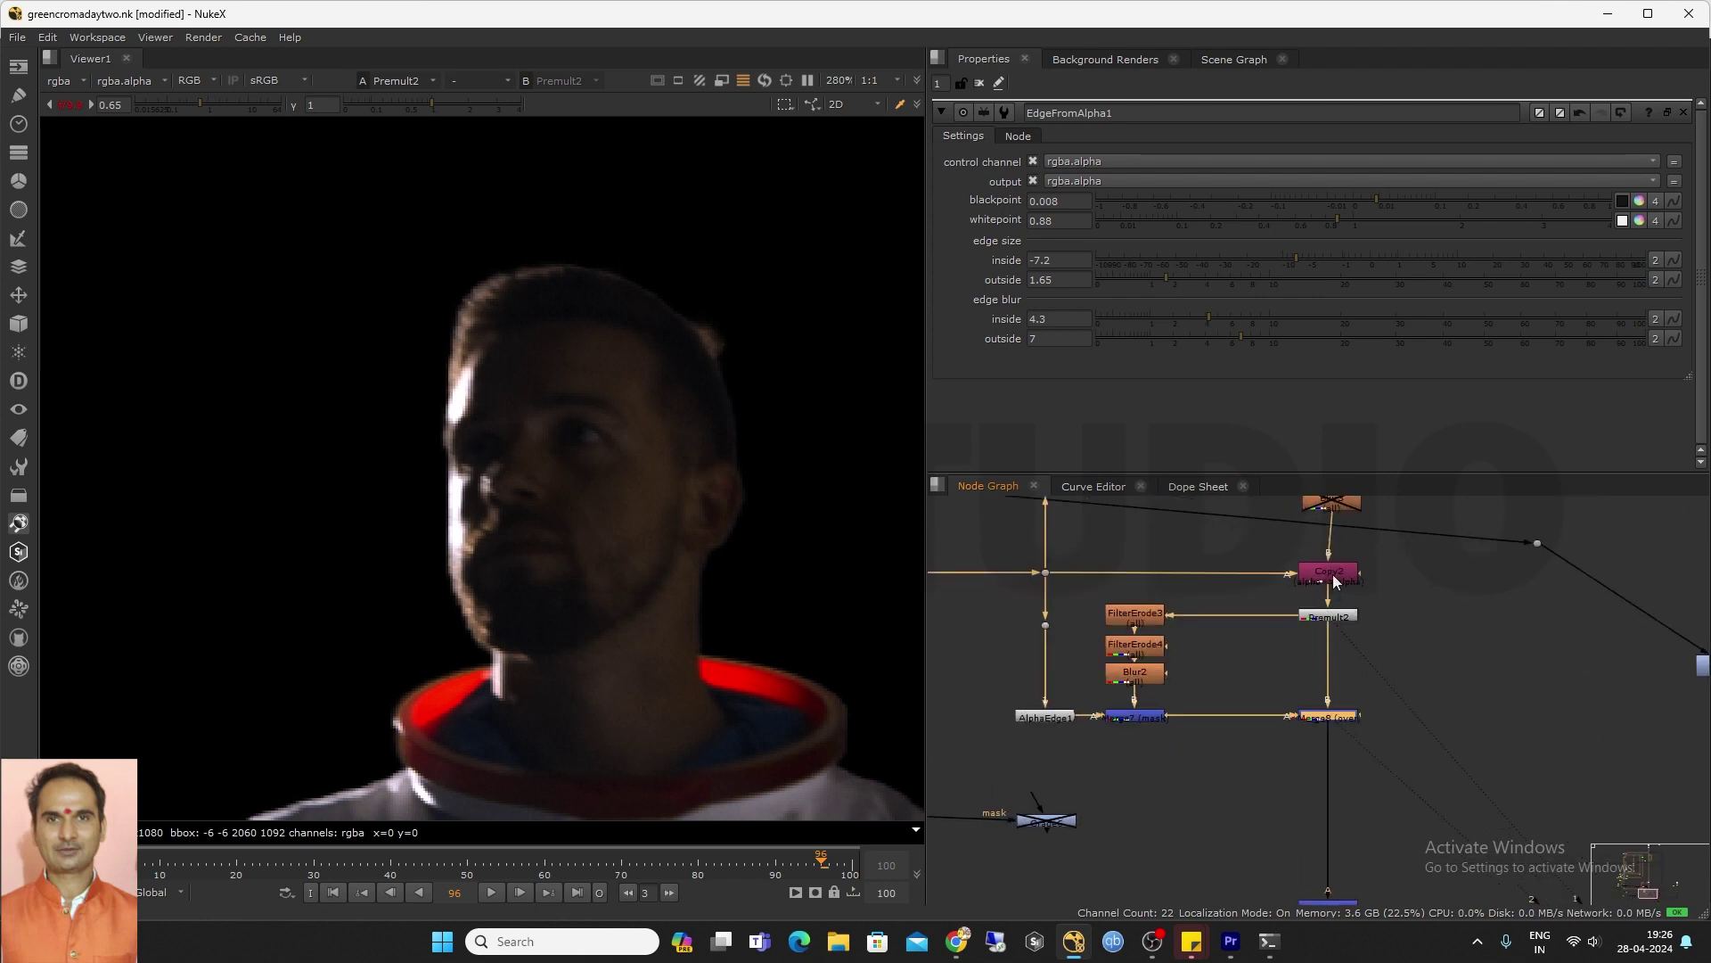
# View Merge8 and compare the astronaut's collar and shoulder edges with the Premult2 output
pyautogui.scroll(4, 592, 467)
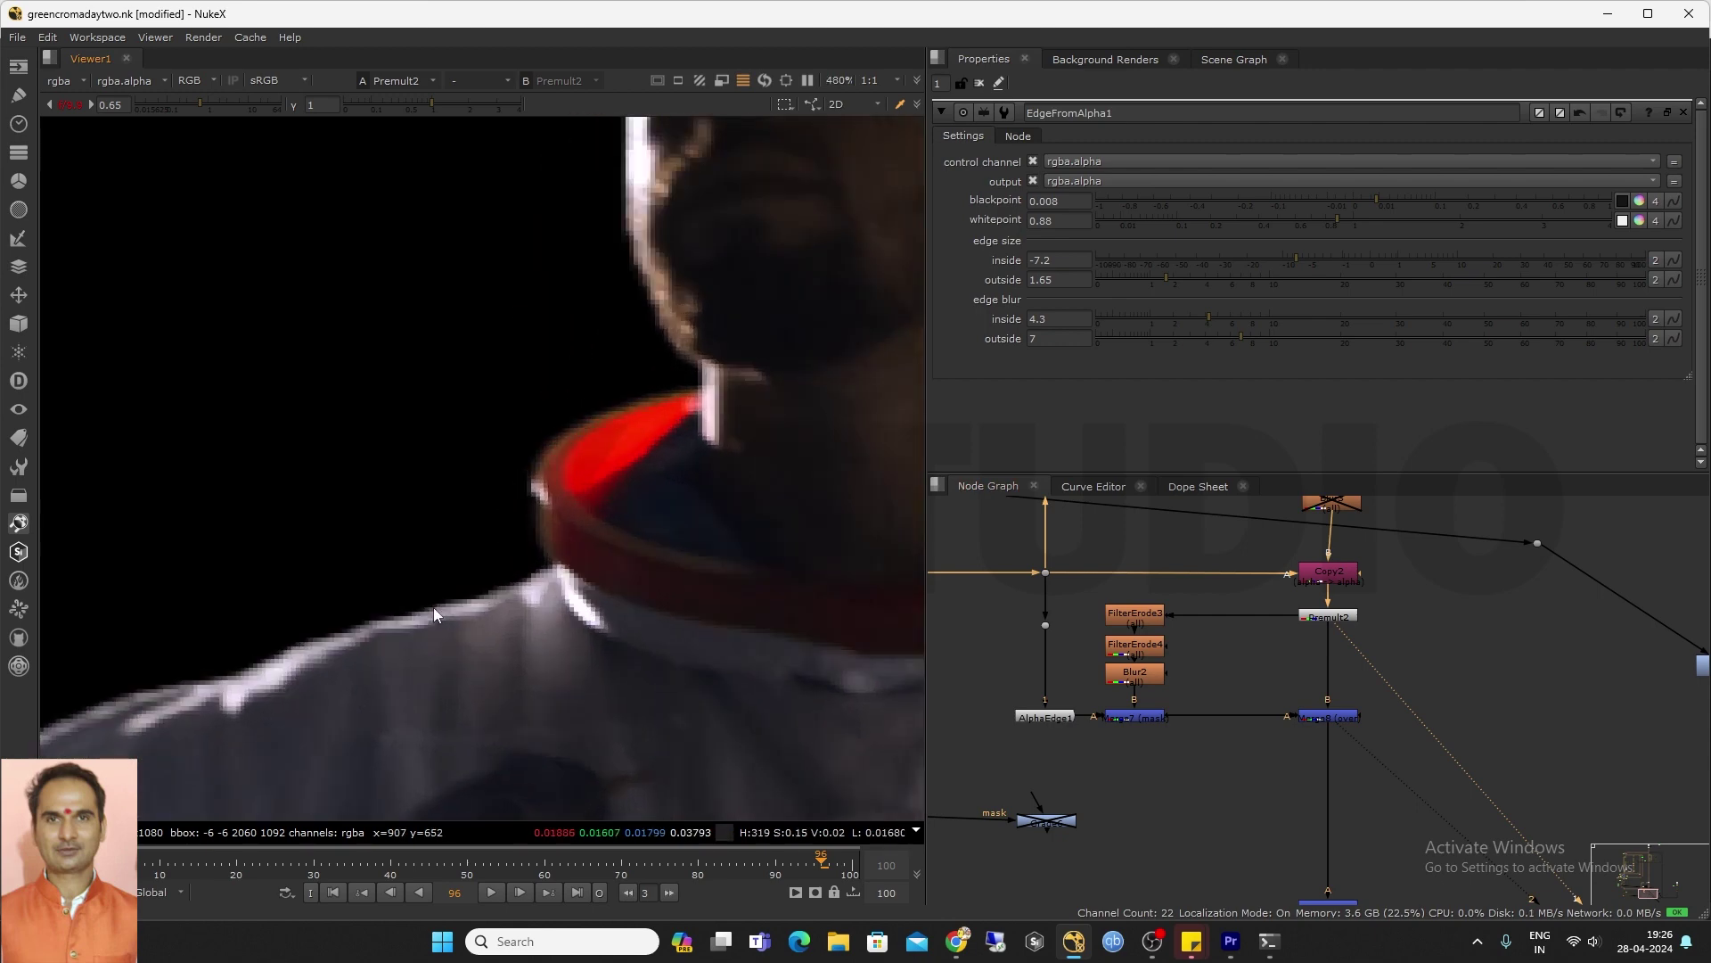
pyautogui.press('1')
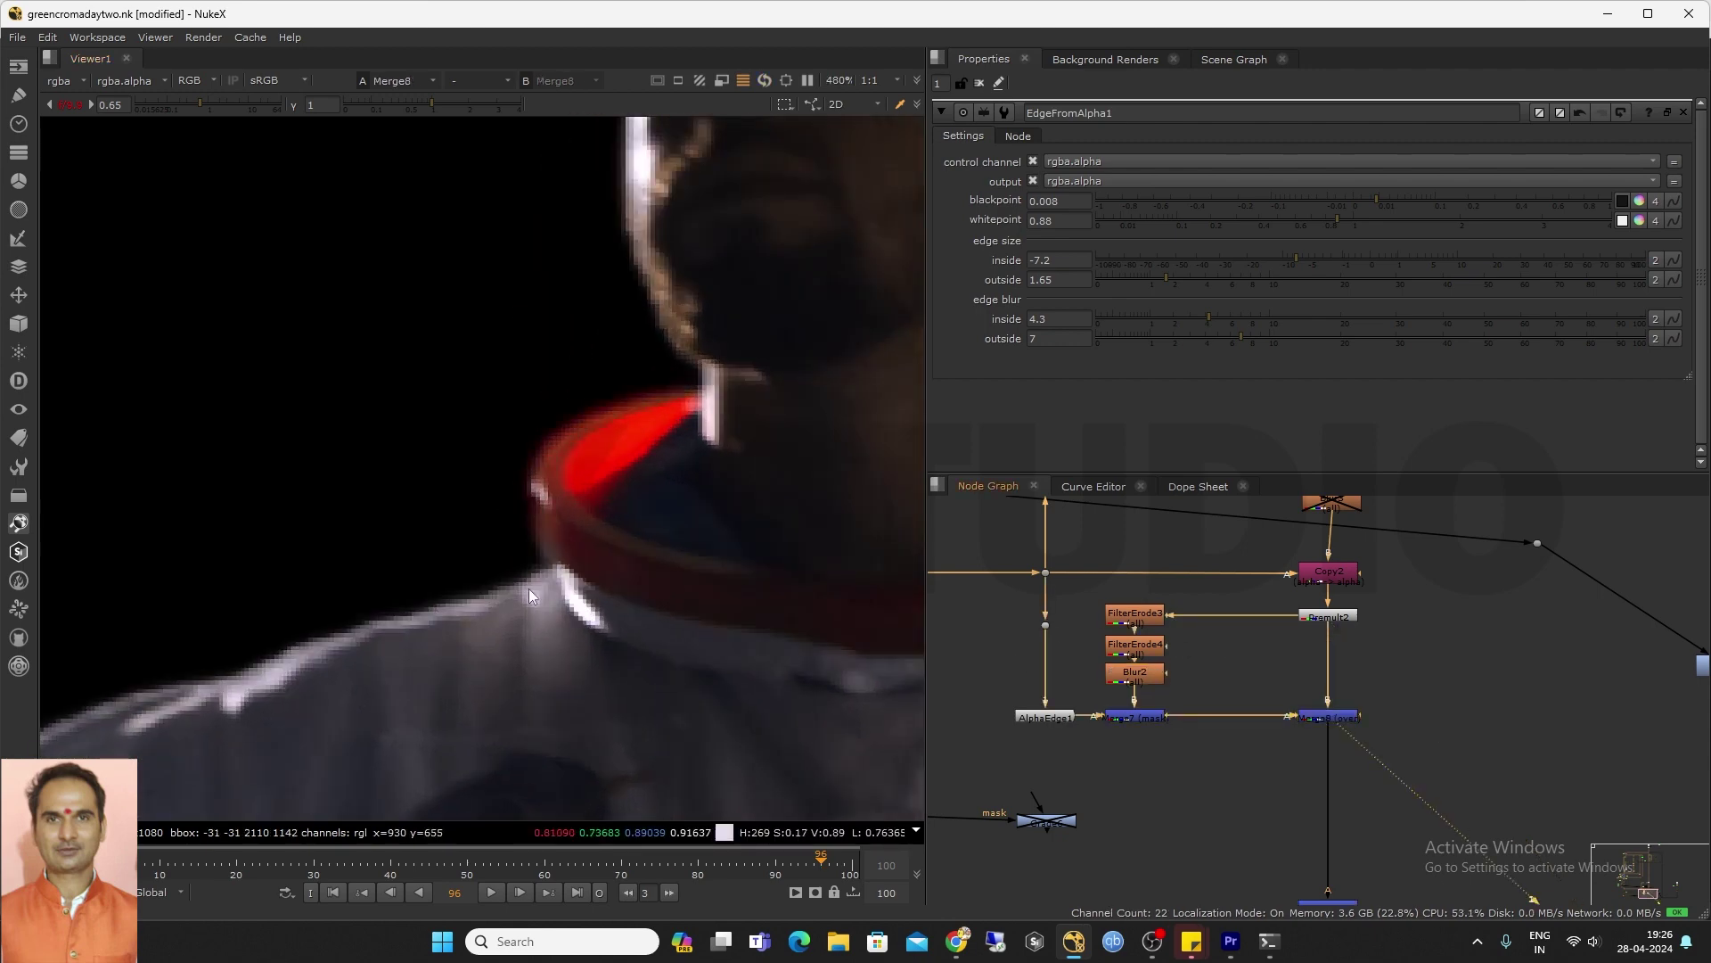
pyautogui.scroll(-2, 526, 511)
# Move the disabled Grade6 aside and enlarge the Edge work backdrop to enclose the erode chains down to Merge8
pyautogui.scroll(-4, 1228, 712)
pyautogui.scroll(2, 1221, 663)
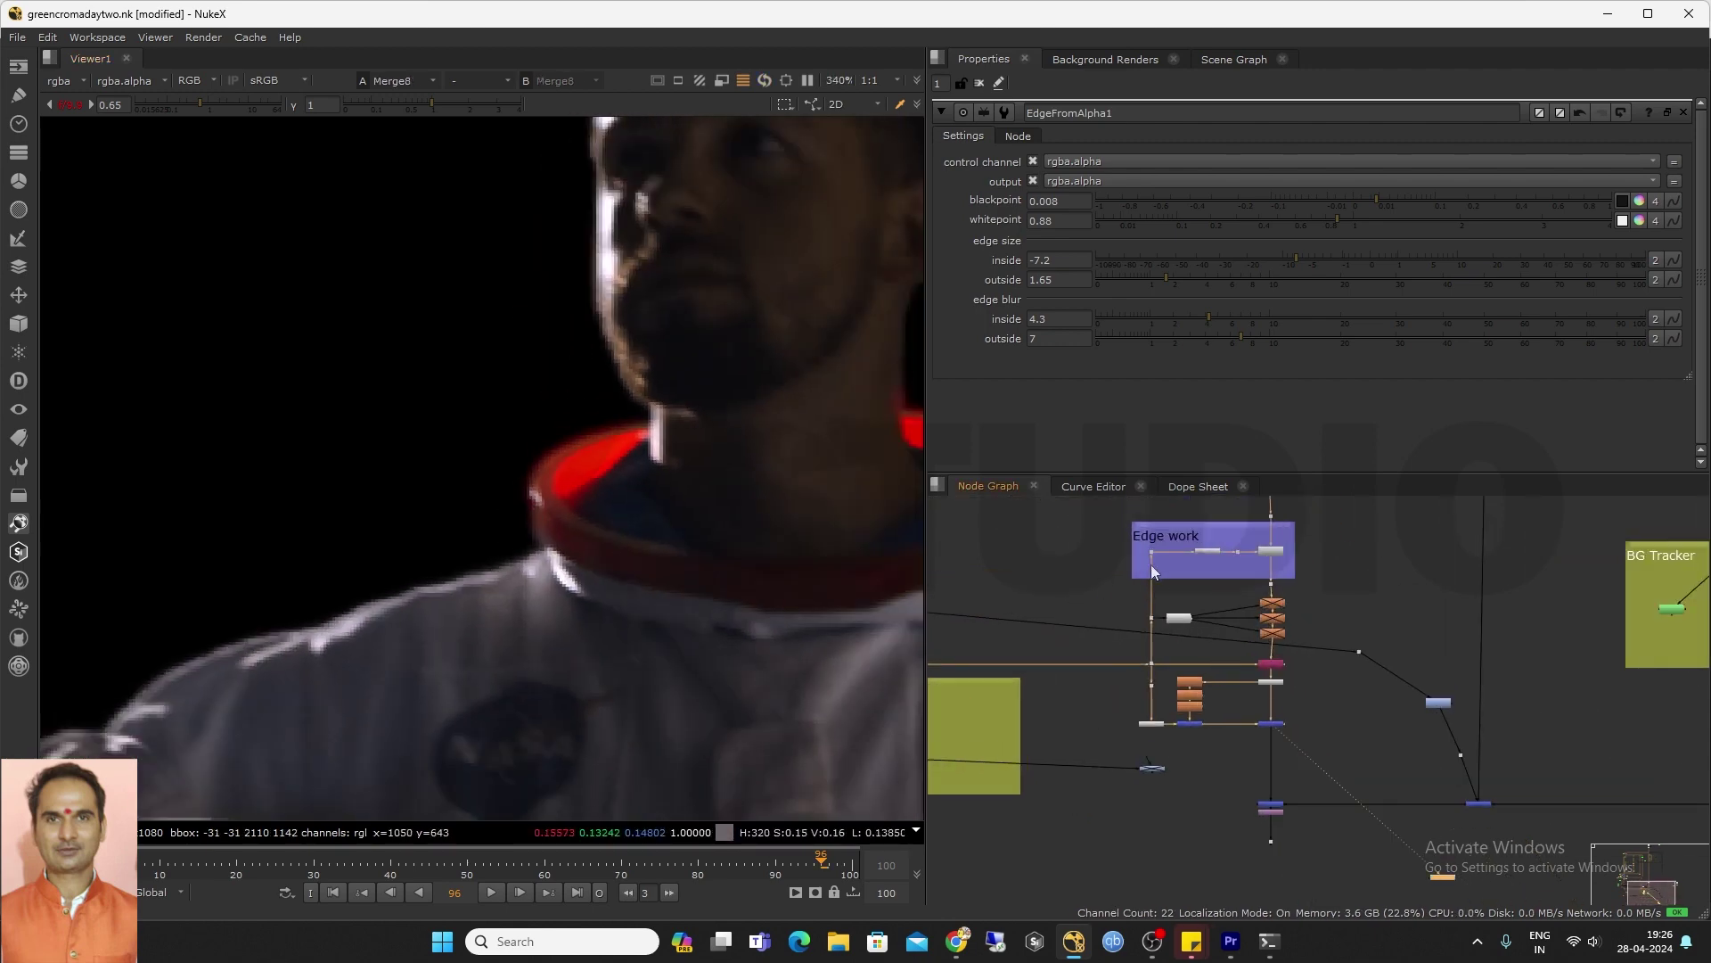
pyautogui.moveTo(1155, 767); pyautogui.dragTo(1031, 785)
pyautogui.scroll(2, 1266, 565)
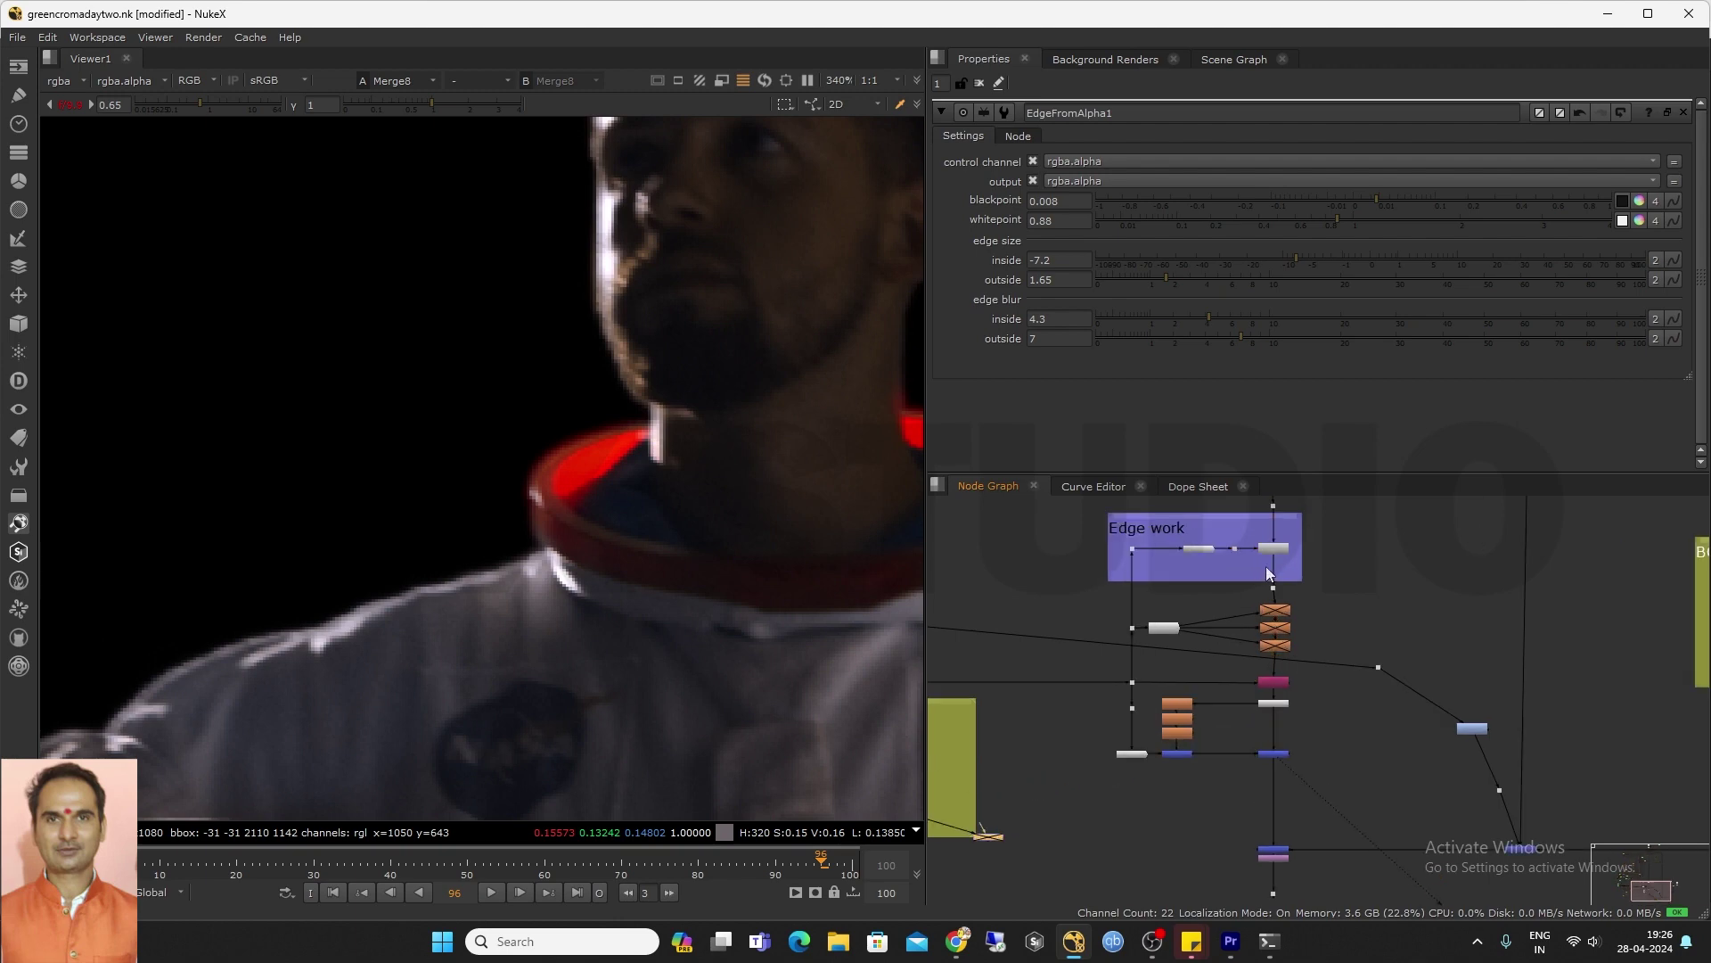
pyautogui.moveTo(1301, 581); pyautogui.dragTo(1347, 753)
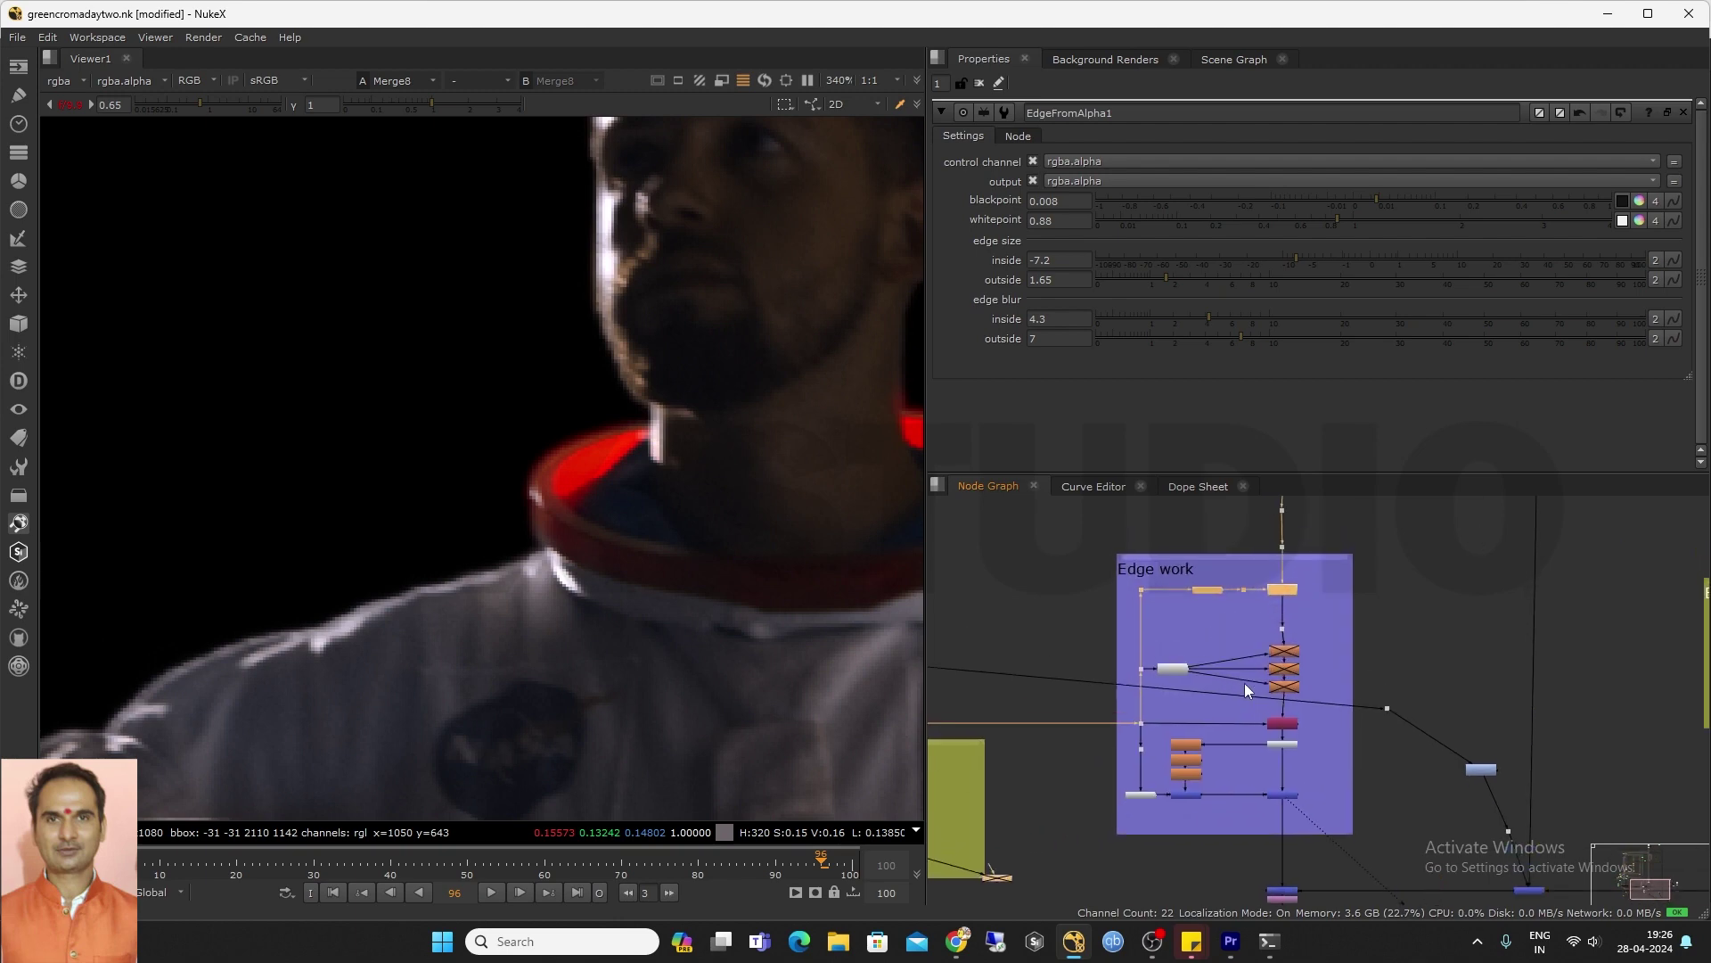
pyautogui.scroll(2, 1186, 544)
pyautogui.scroll(2, 1265, 597)
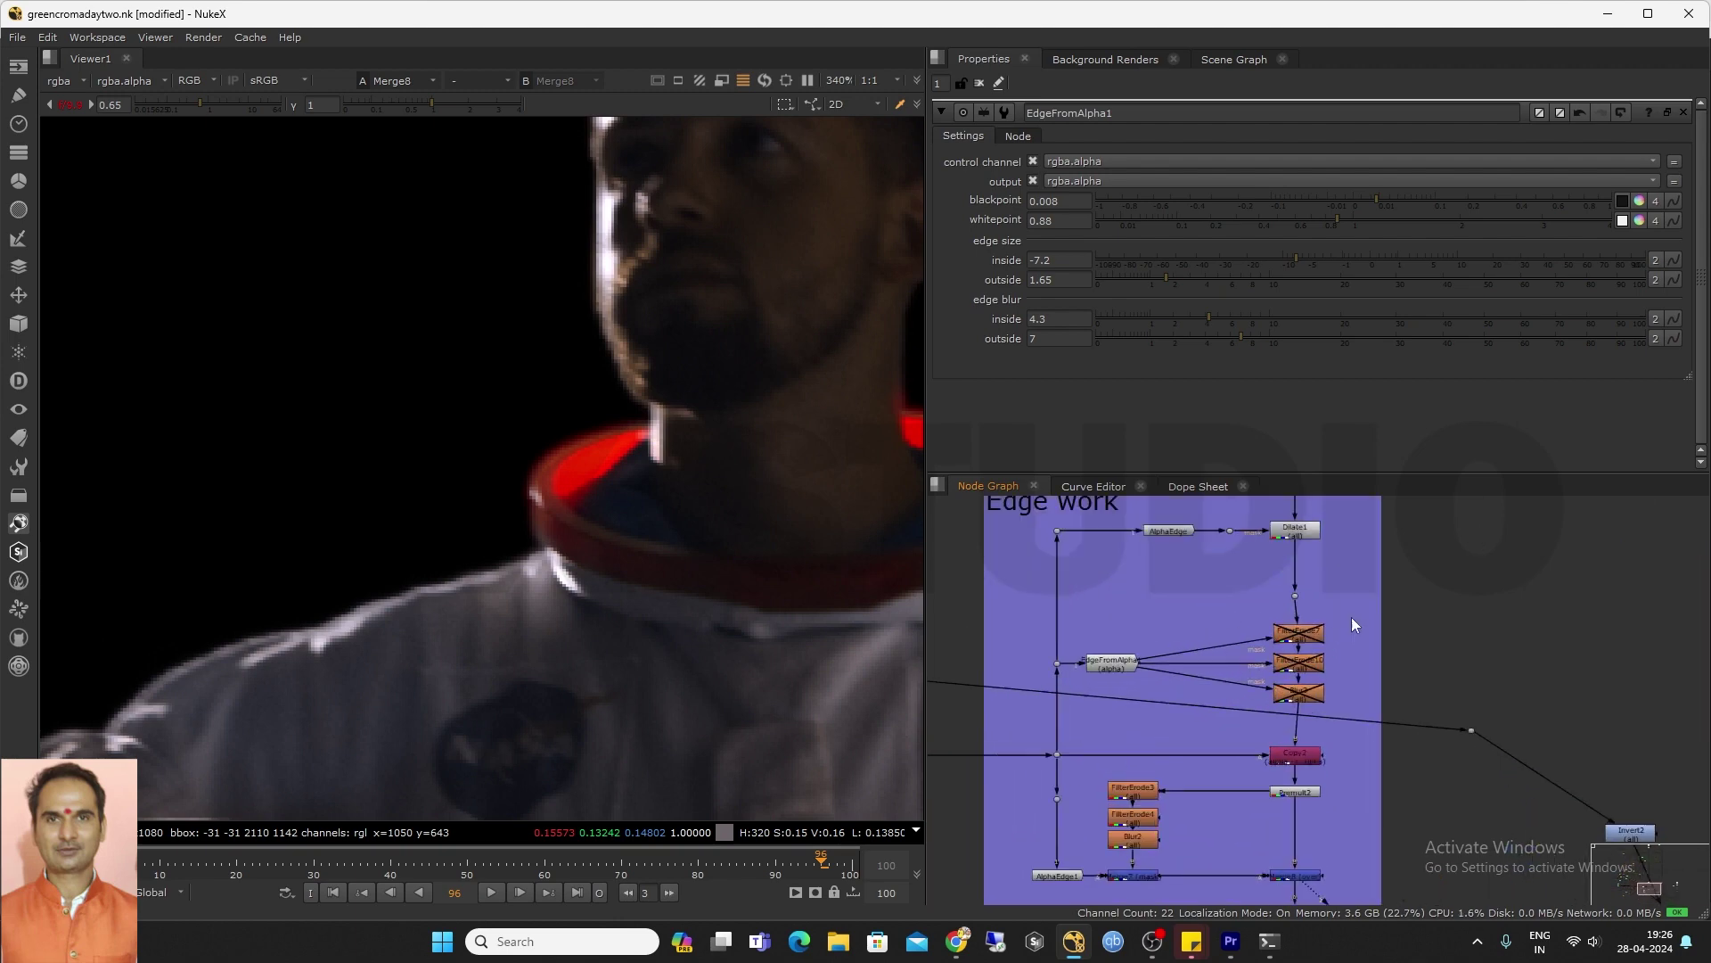
pyautogui.scroll(-4, 1297, 701)
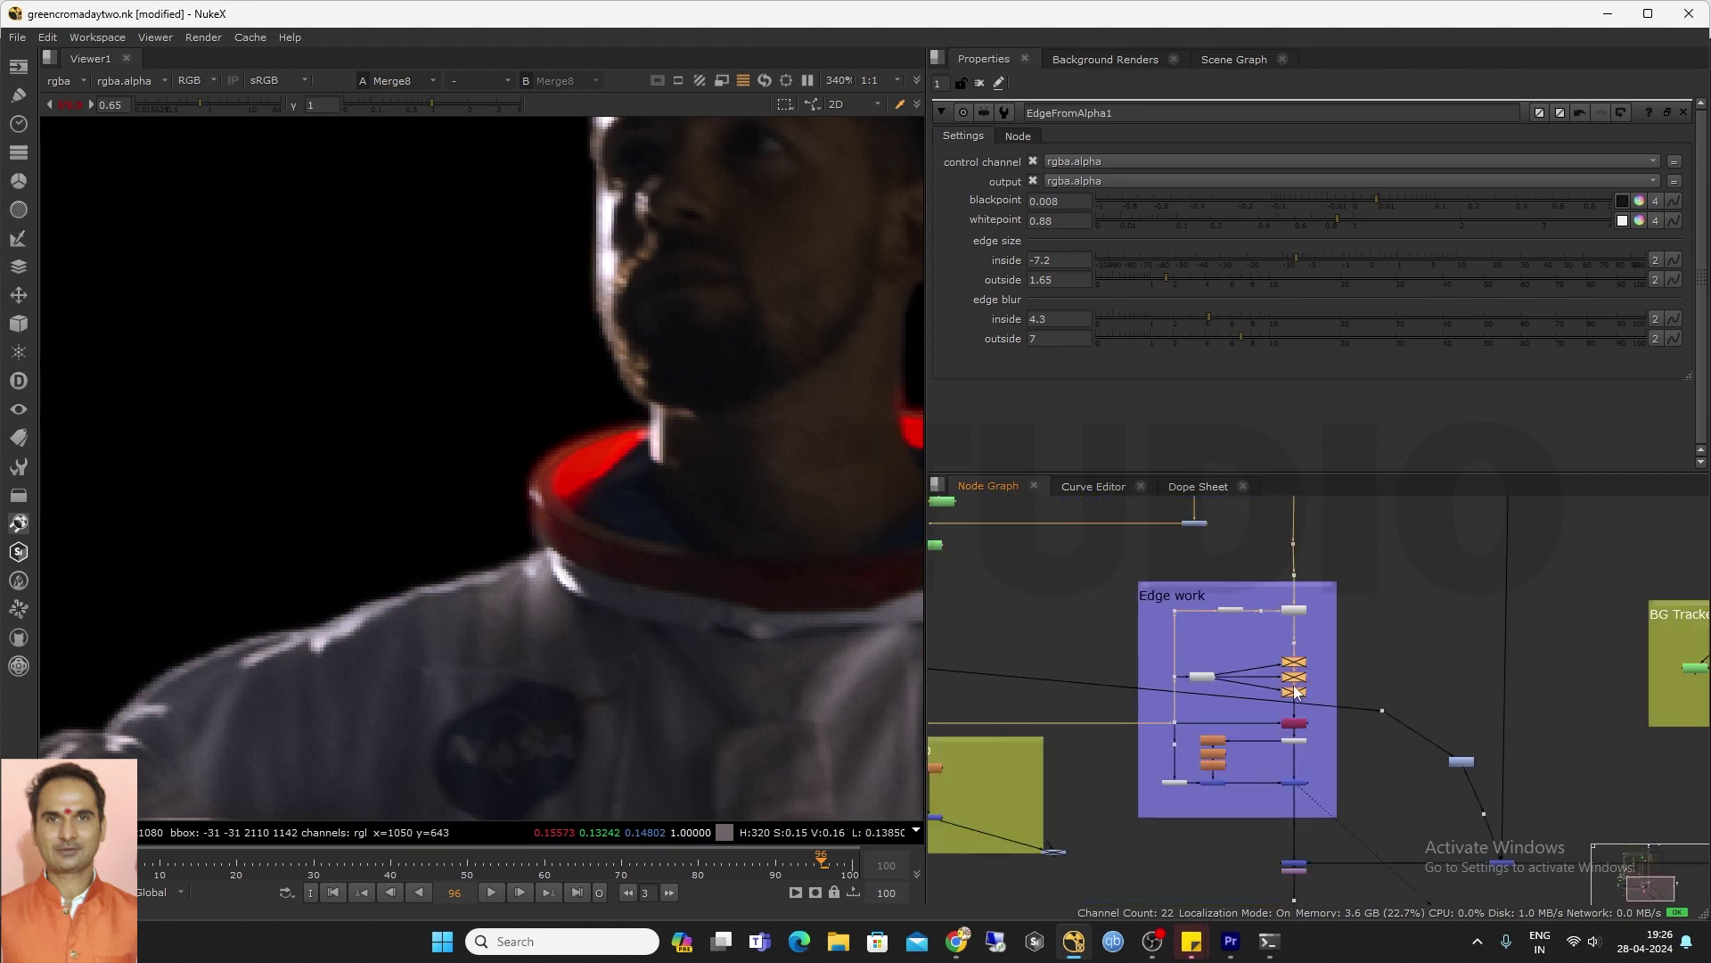
# Insert the disabled Grade6, masked by the EDGE BLEND branch, into the main pipe below Merge8
pyautogui.scroll(3, 1141, 739)
pyautogui.scroll(1, 1115, 753)
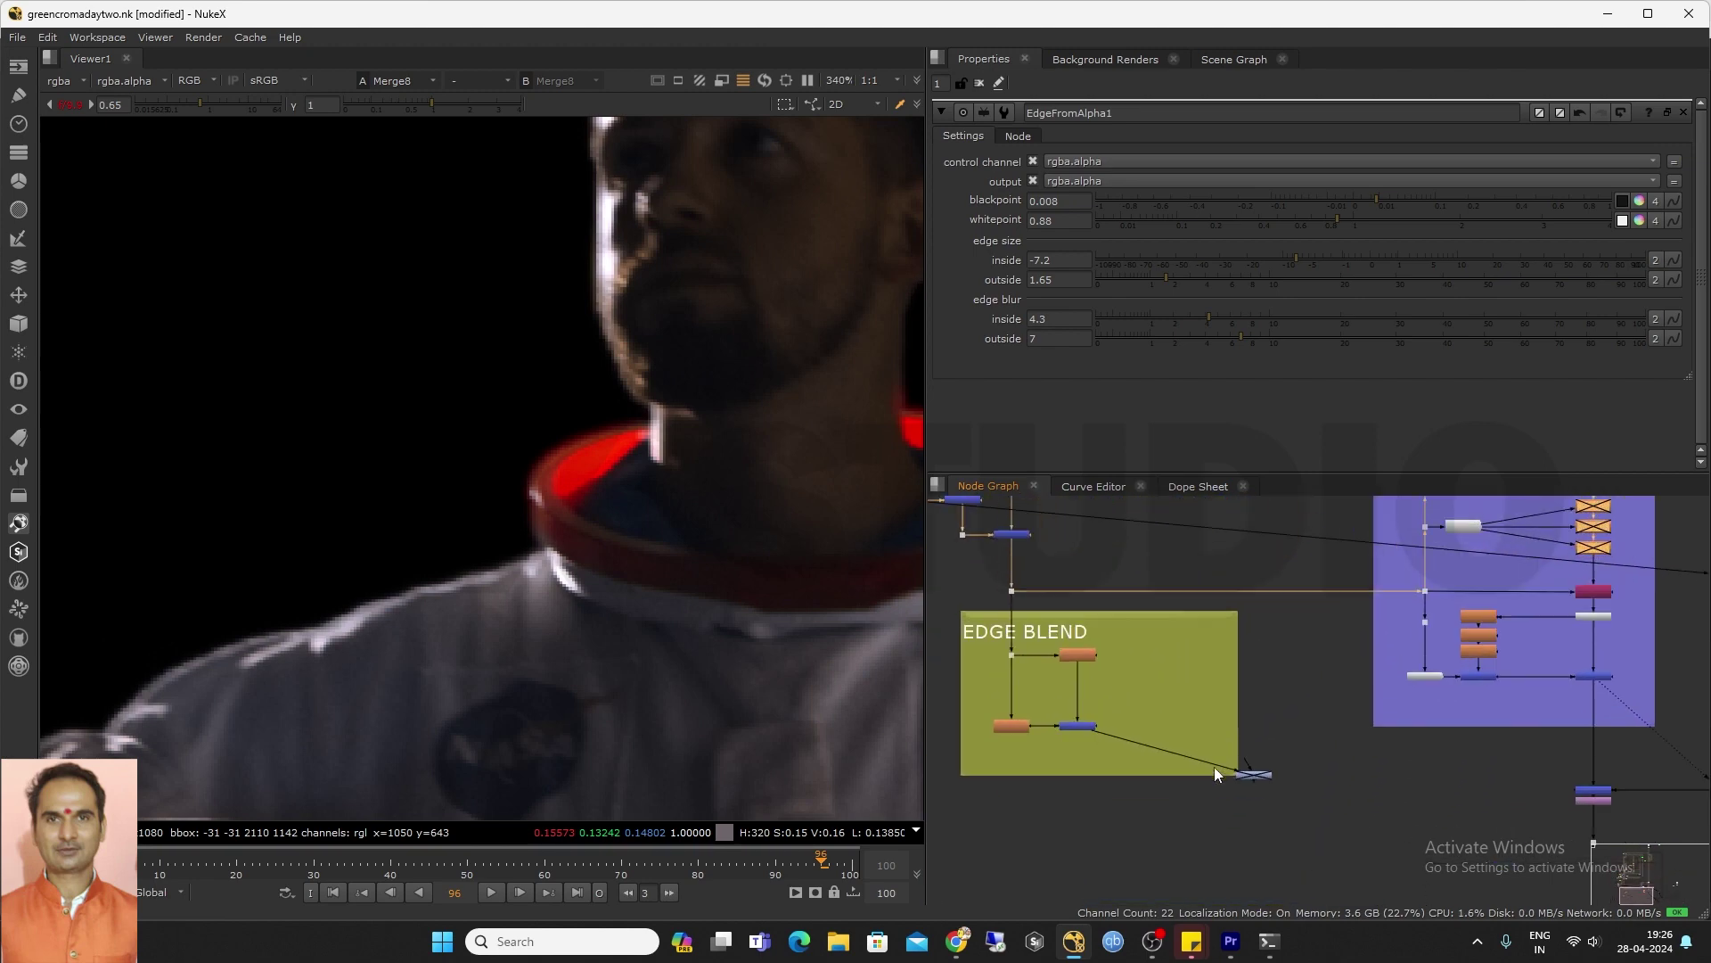
pyautogui.moveTo(1239, 776); pyautogui.dragTo(1589, 719)
pyautogui.scroll(3, 1516, 713)
pyautogui.scroll(-3, 1466, 691)
pyautogui.scroll(3, 1120, 645)
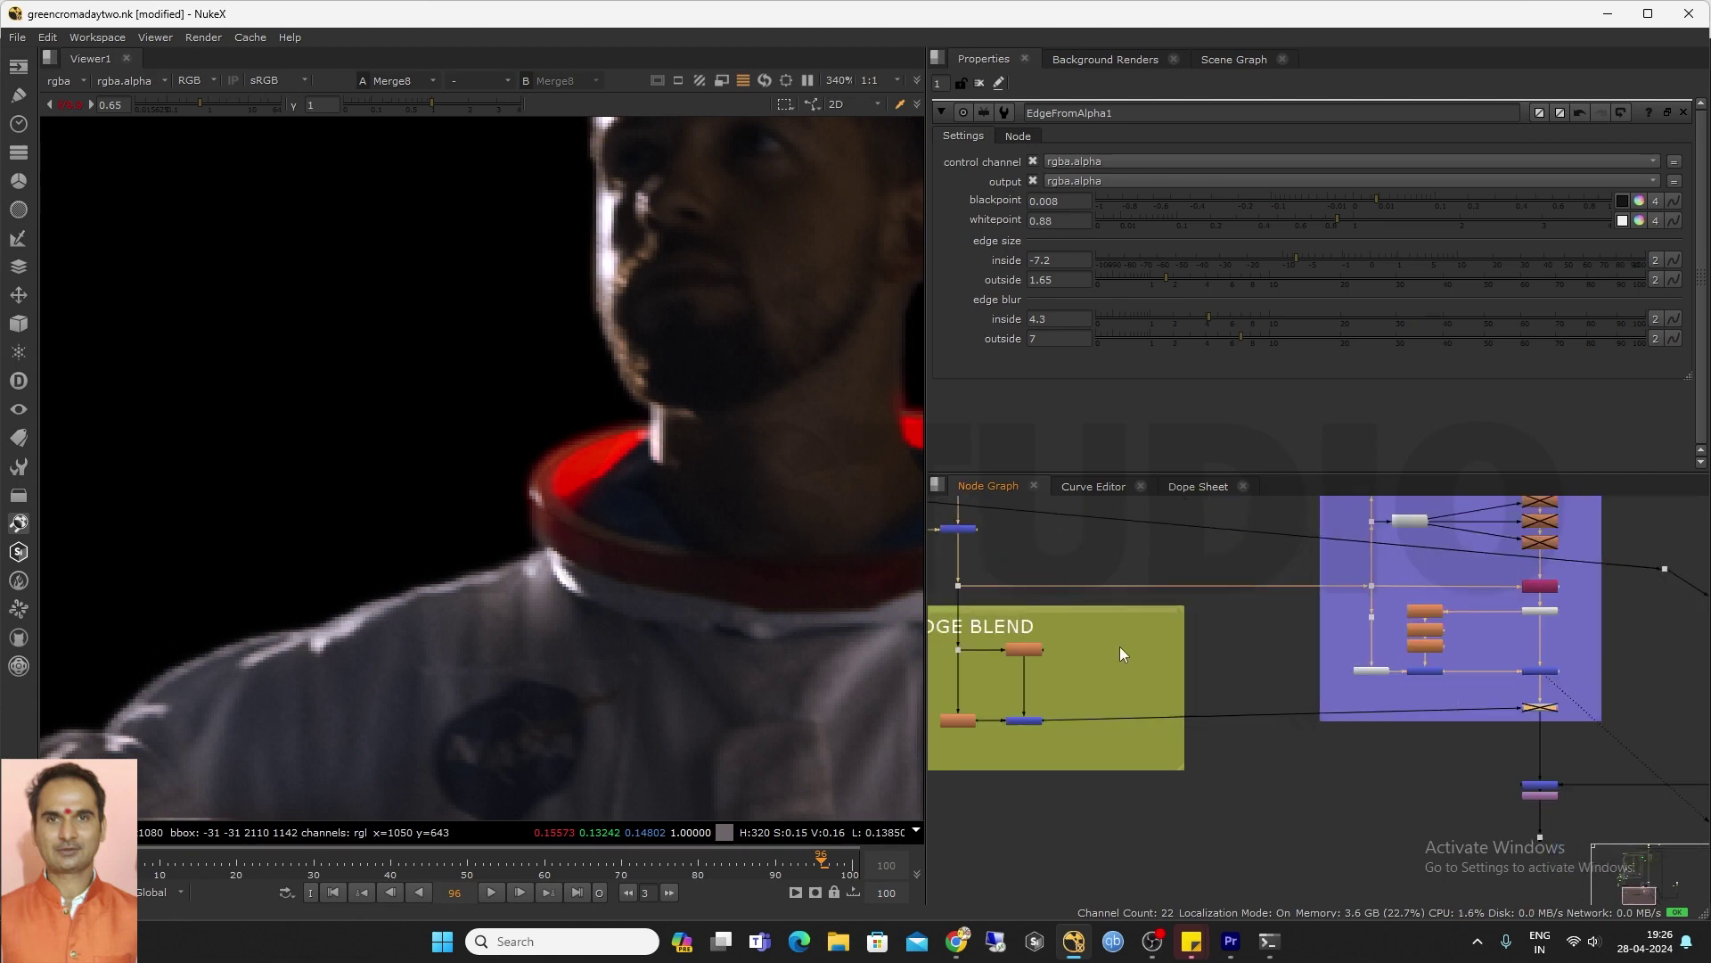
# Examine the FilterErode9 and FilterErode8 settings and view the edge mask produced by Merge26
pyautogui.doubleClick(1162, 640)
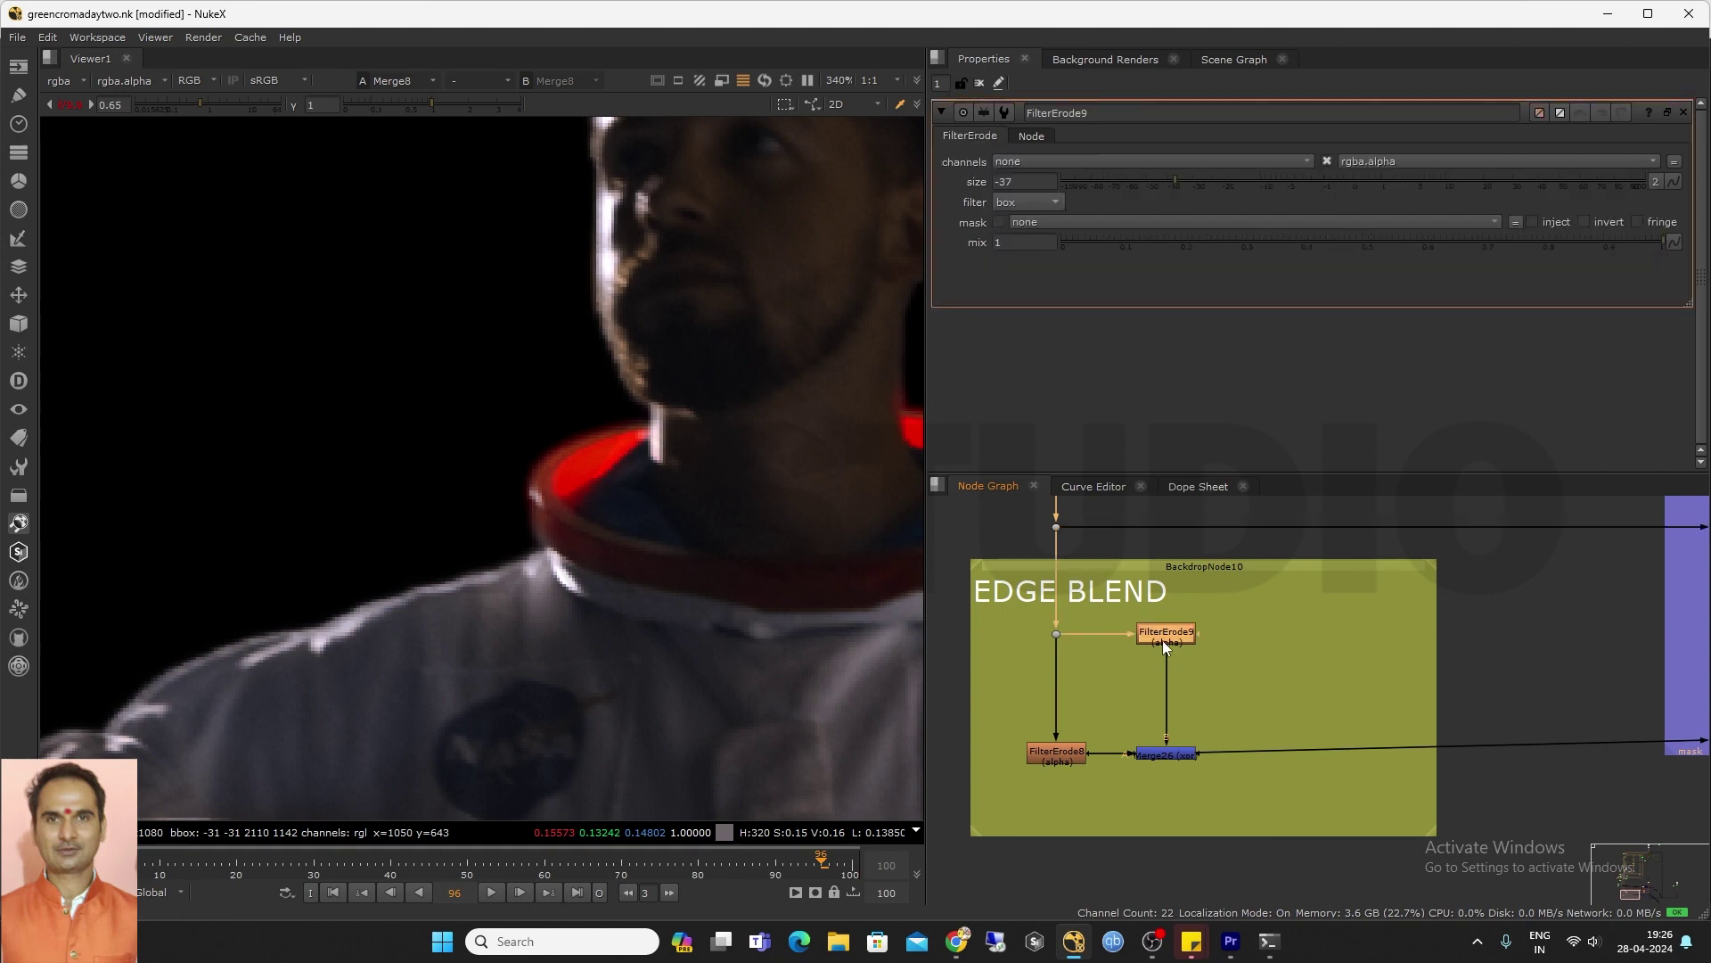
pyautogui.click(1062, 751)
pyautogui.click(1159, 757)
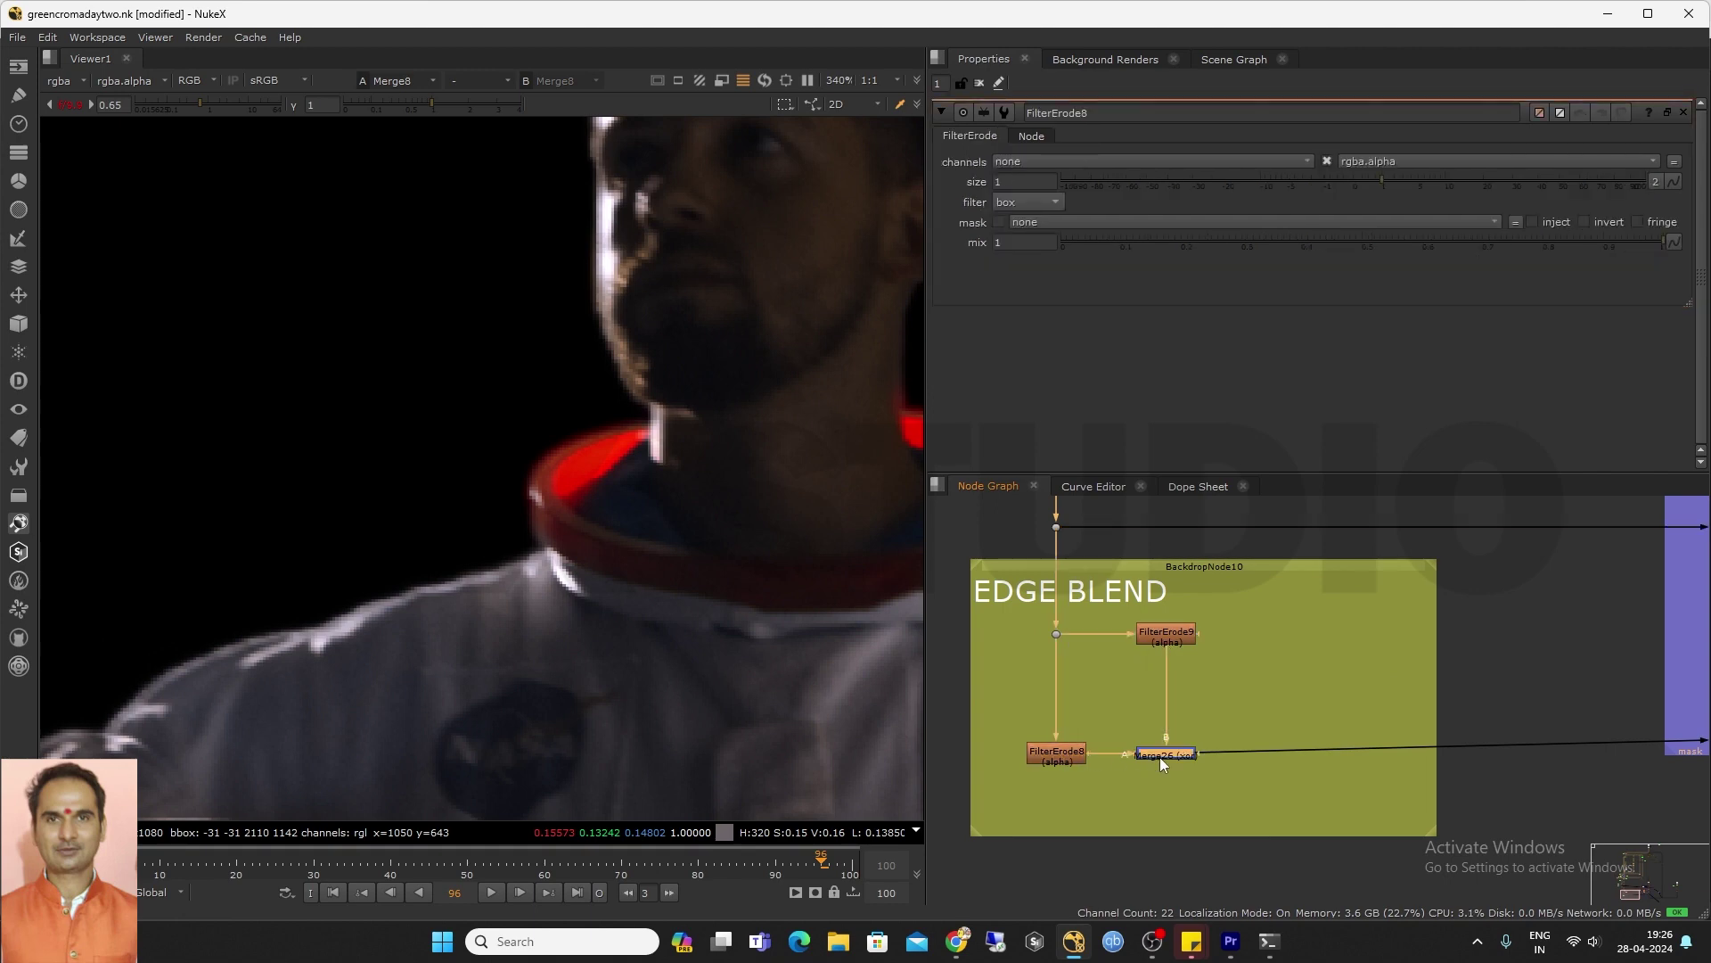
pyautogui.press('1')
# Straighten Grade6 beneath Merge8 in the main pipe and view Merge8's output
pyautogui.scroll(-3, 589, 515)
pyautogui.scroll(-3, 1387, 658)
pyautogui.moveTo(1387, 658); pyautogui.dragTo(1080, 656, button='middle')
pyautogui.scroll(2, 1417, 691)
pyautogui.moveTo(1416, 696); pyautogui.dragTo(1414, 711)
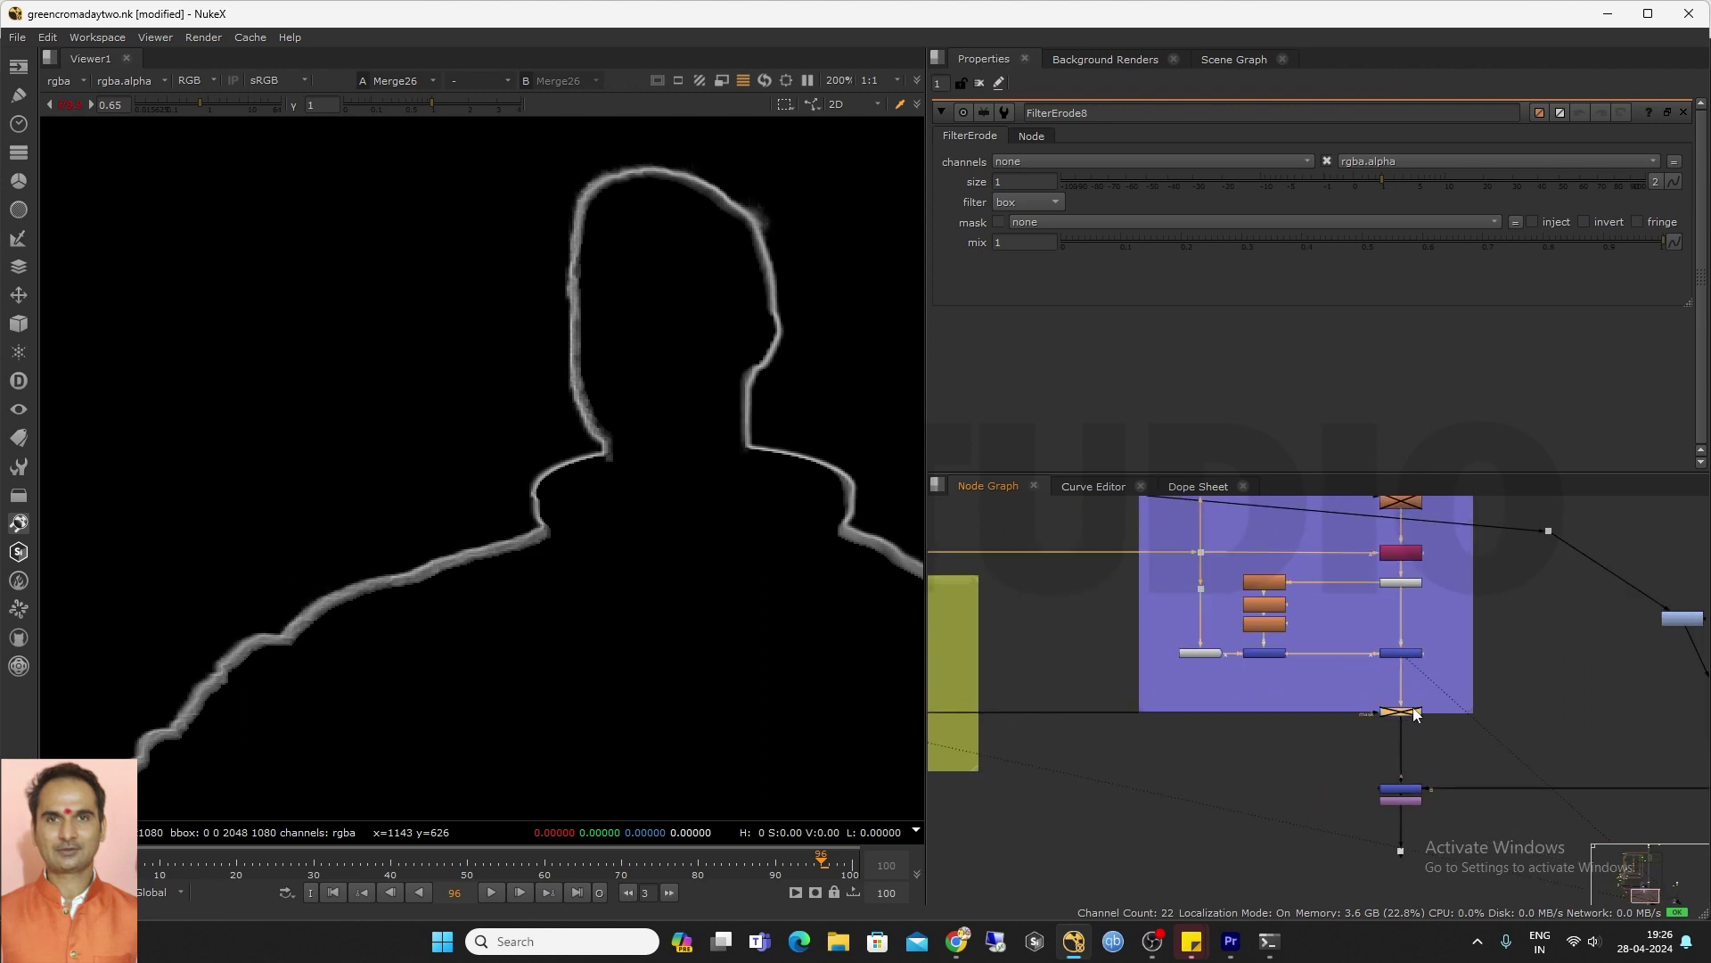
pyautogui.click(1411, 654)
pyautogui.press('1')
# Extend the Edge work backdrop below Grade6, and view Grade6's alpha and colour
pyautogui.scroll(-2, 1401, 700)
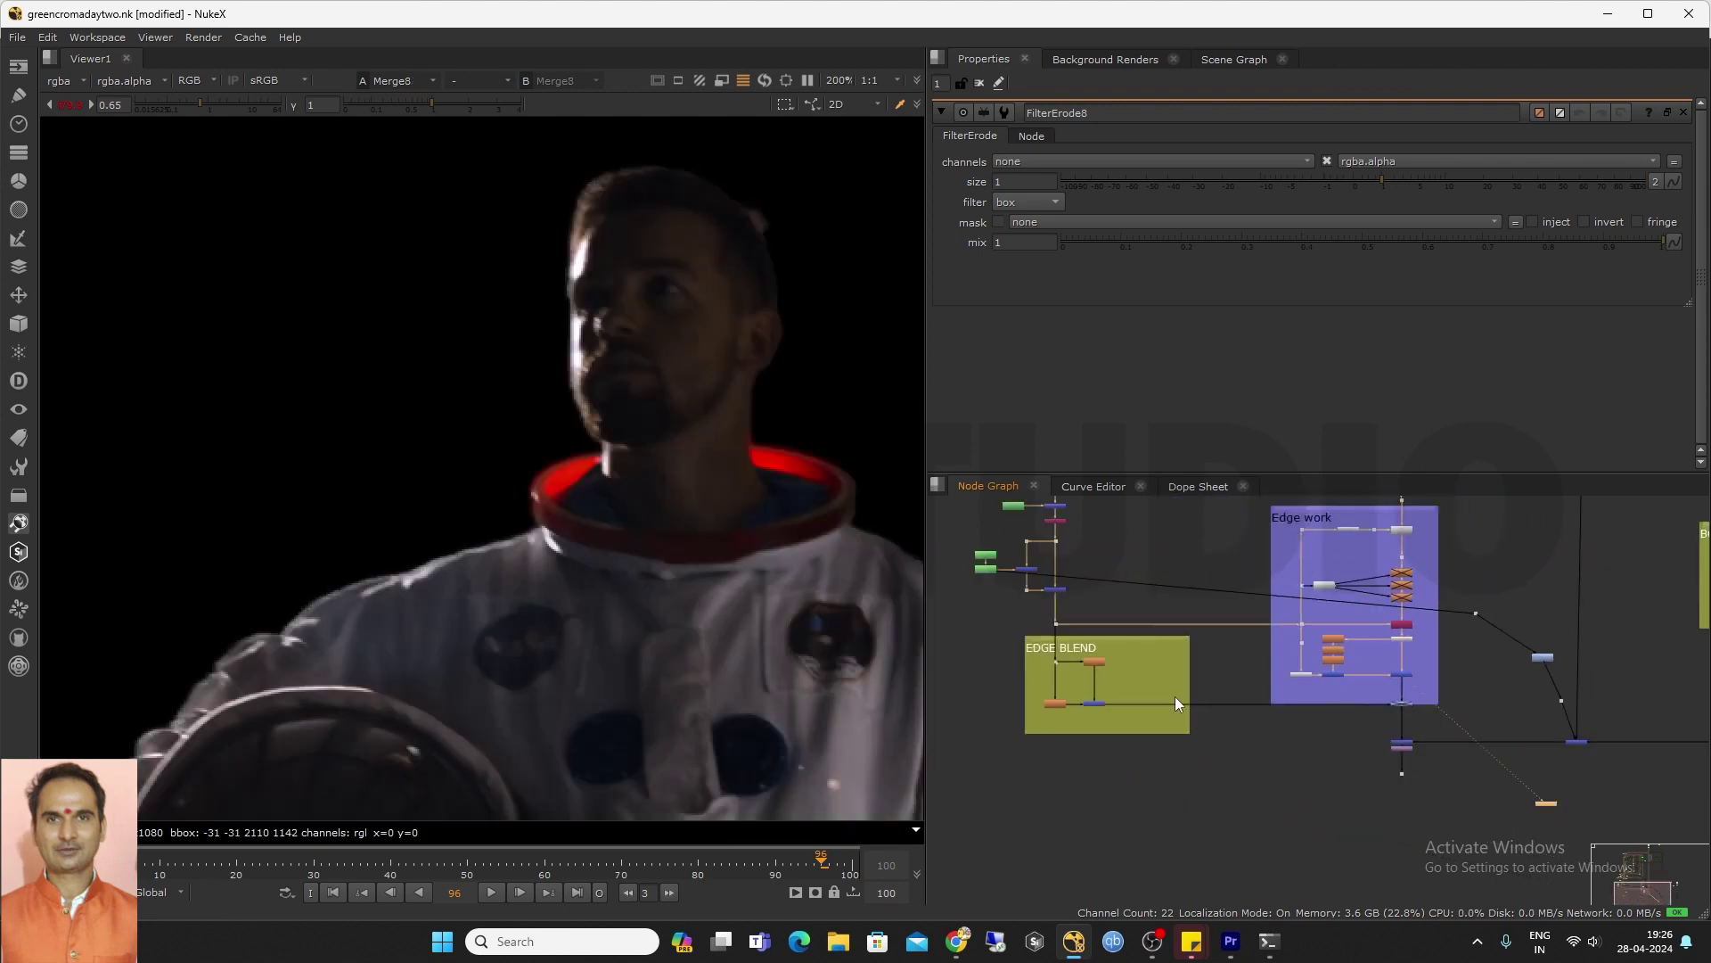
pyautogui.scroll(5, 1426, 713)
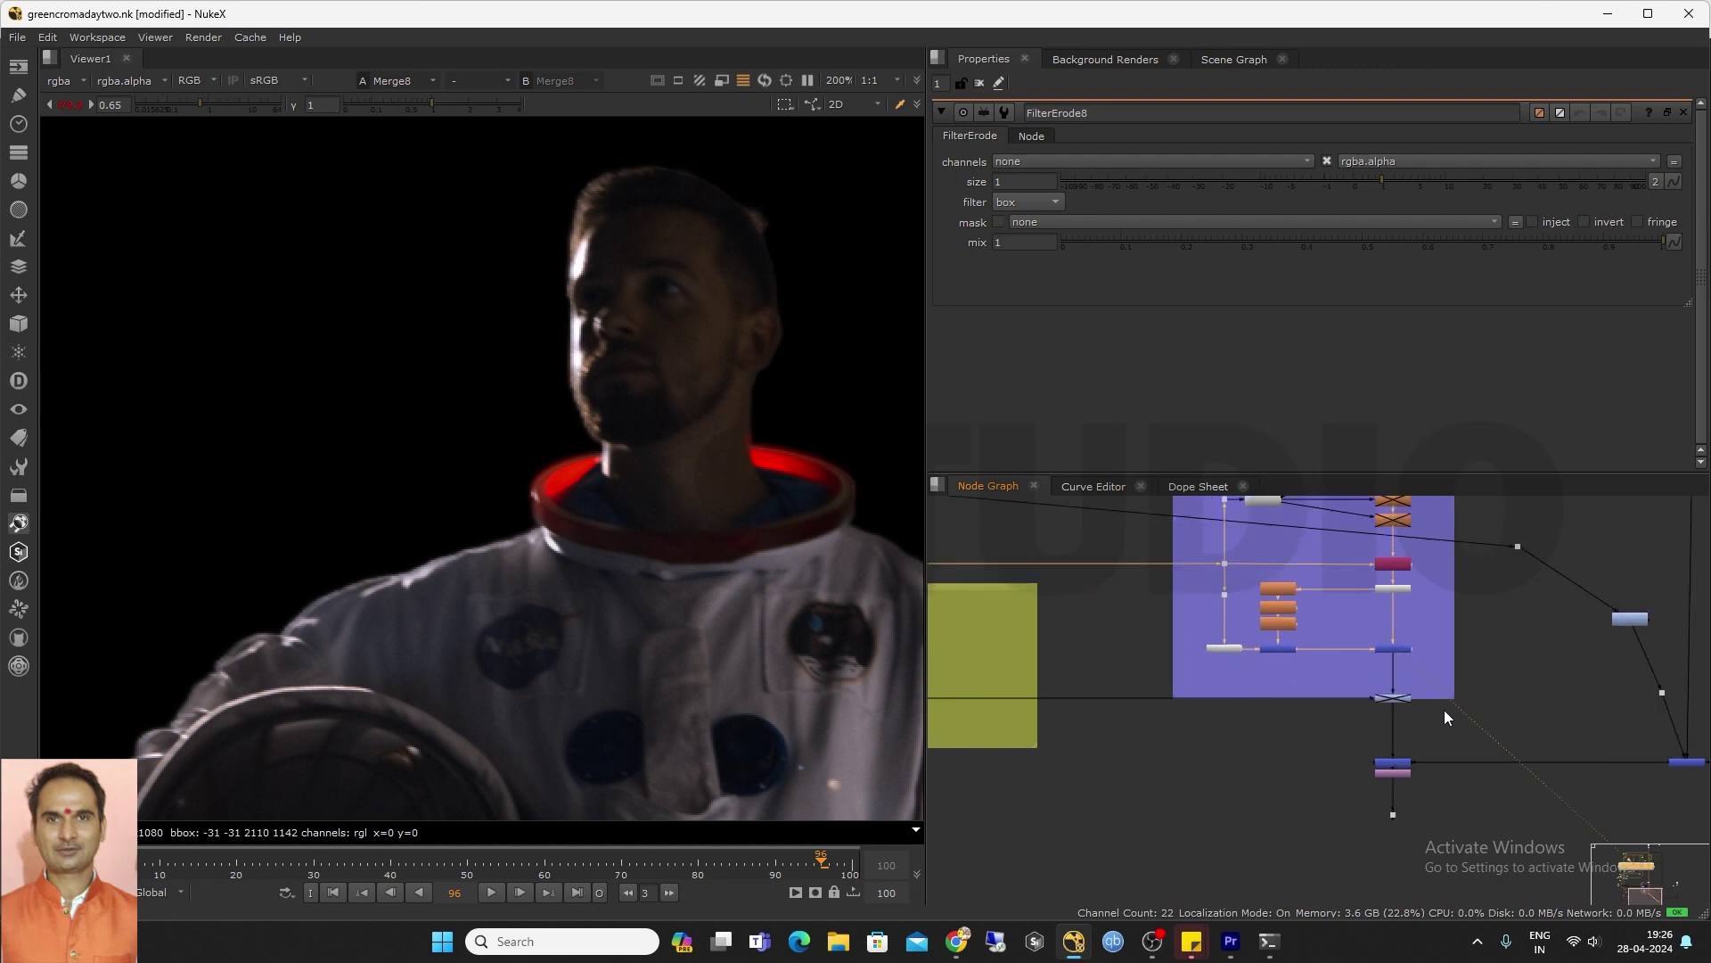
pyautogui.click(1359, 690)
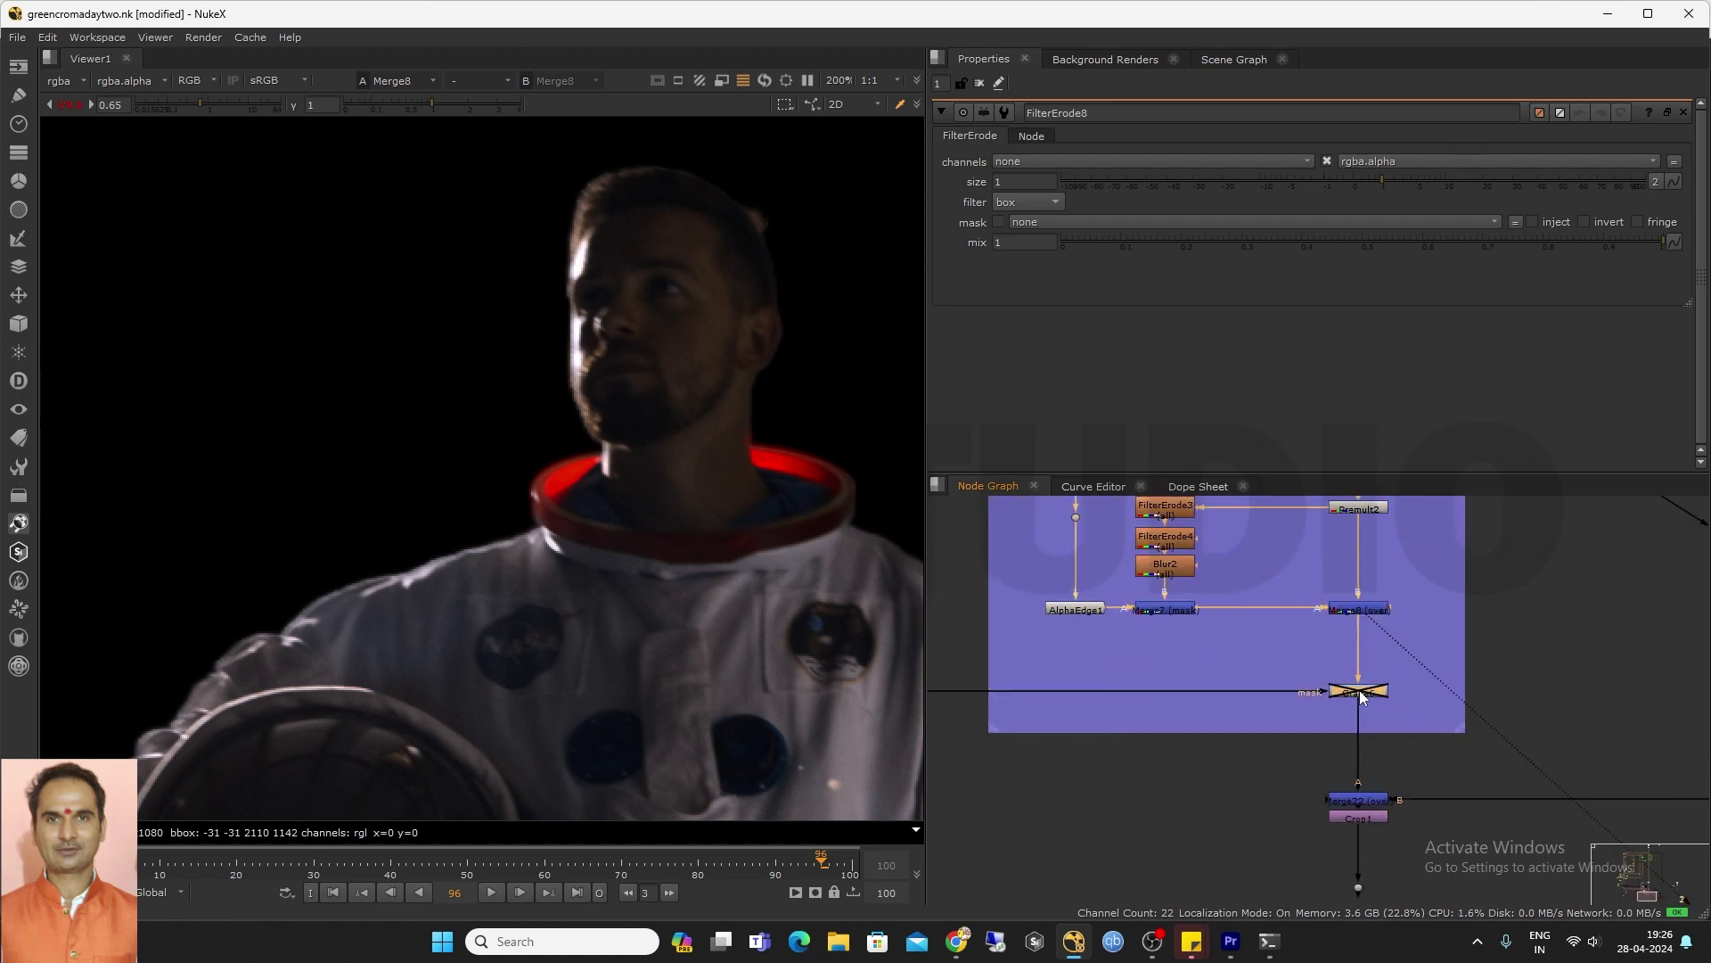
pyautogui.press('1')
pyautogui.press('a')
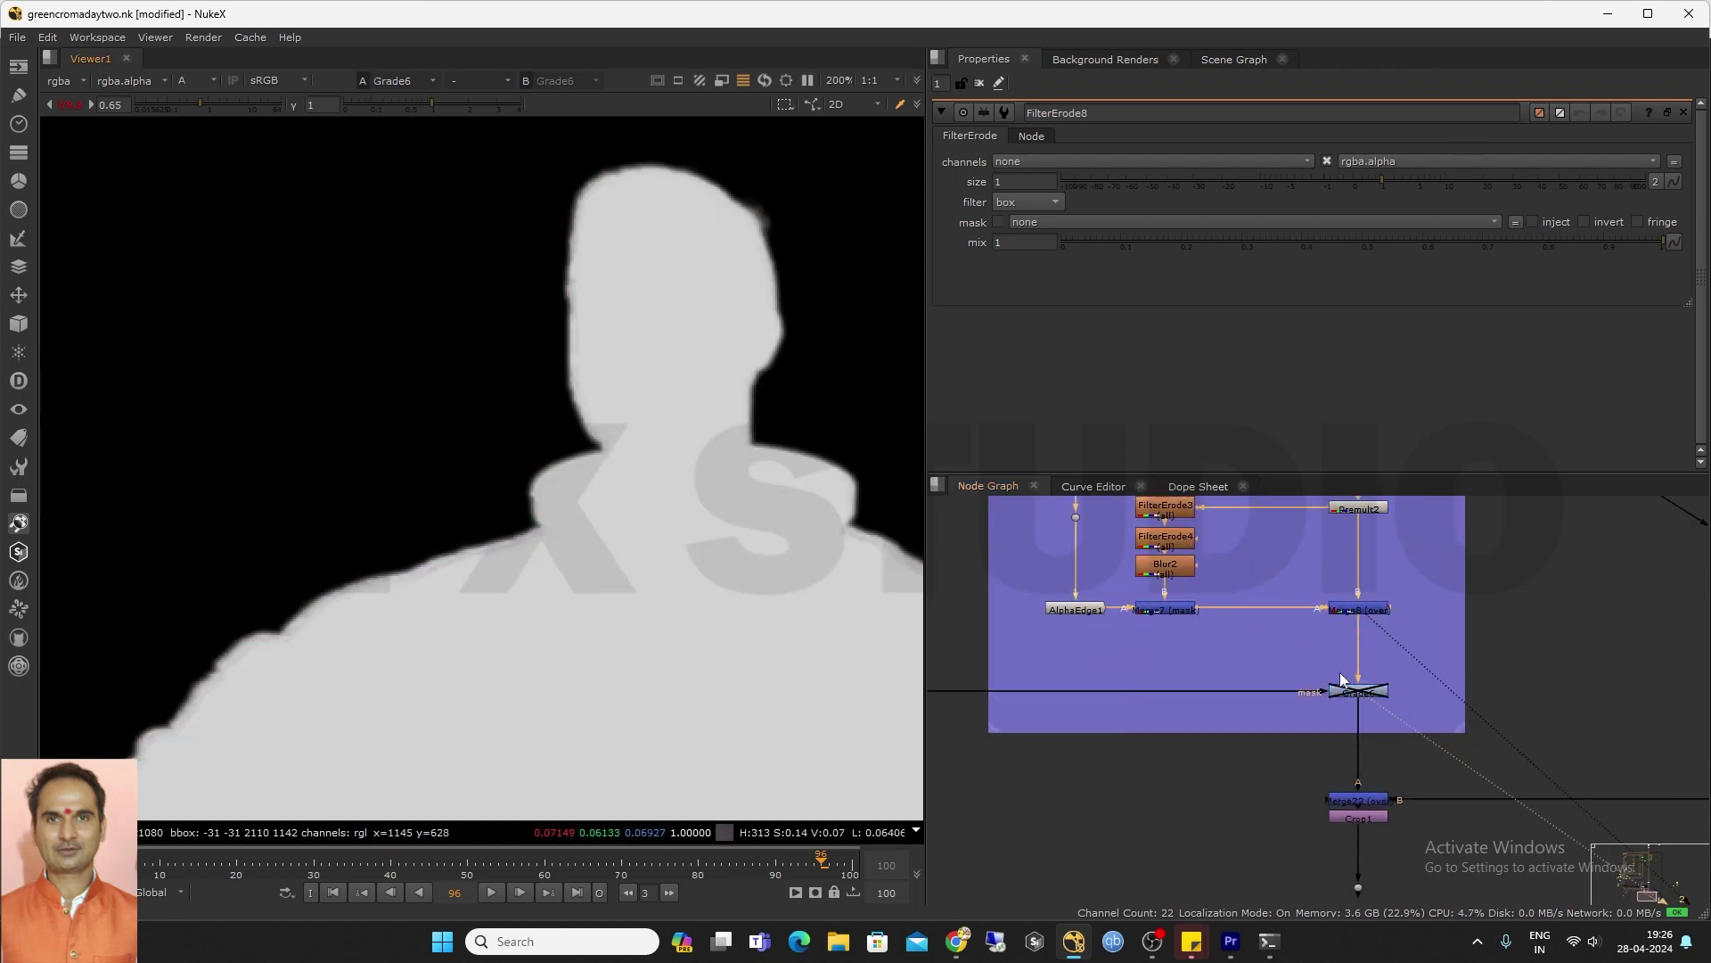
pyautogui.press('a')
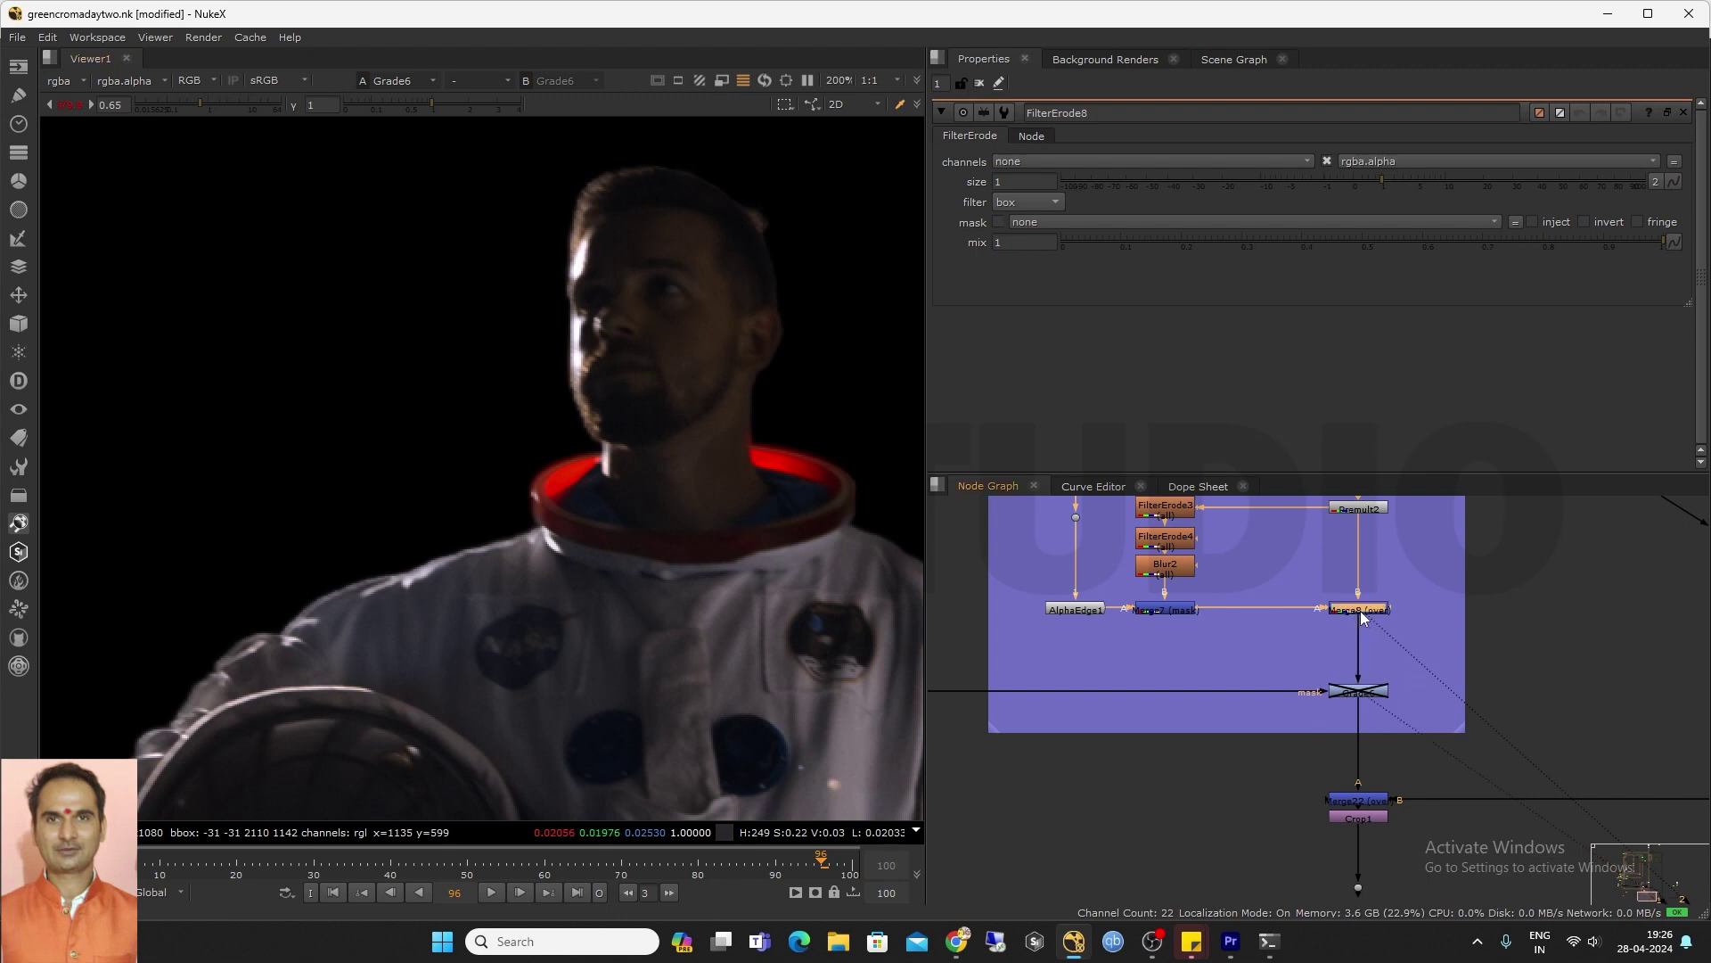
# View the full composite at Crop1 and enable Grade6
pyautogui.click(1356, 817)
pyautogui.press('1')
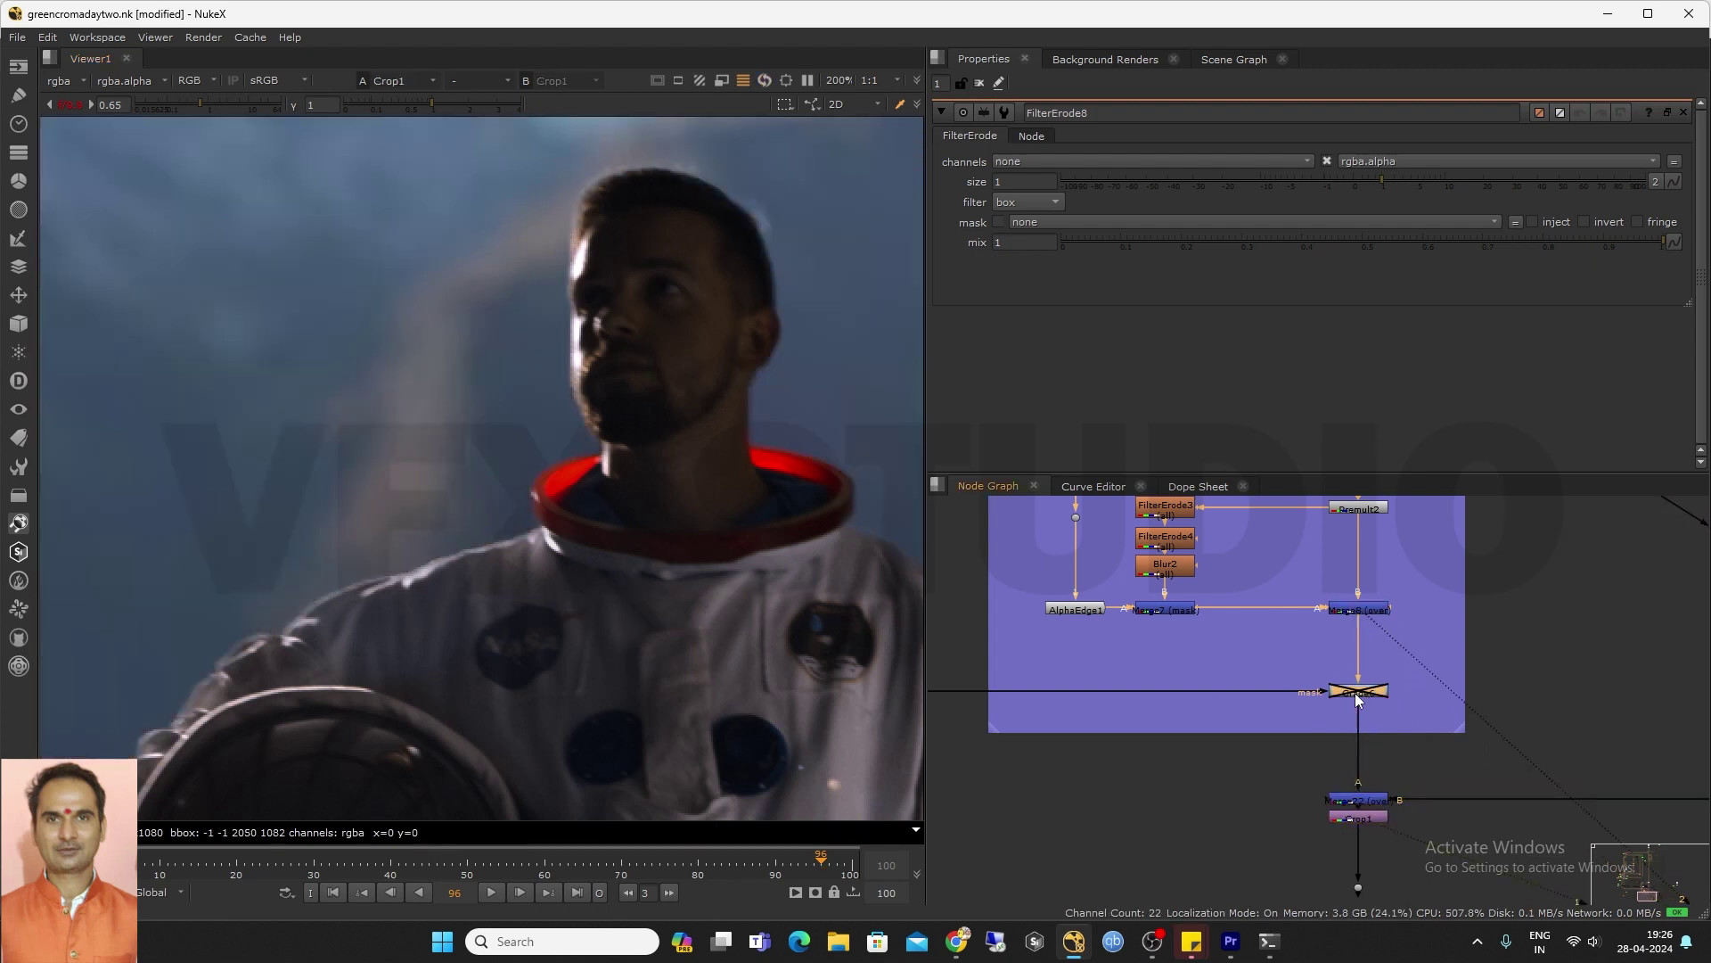
pyautogui.click(1355, 693)
pyautogui.press('d')
pyautogui.scroll(-4, 1354, 693)
pyautogui.scroll(-3, 1354, 691)
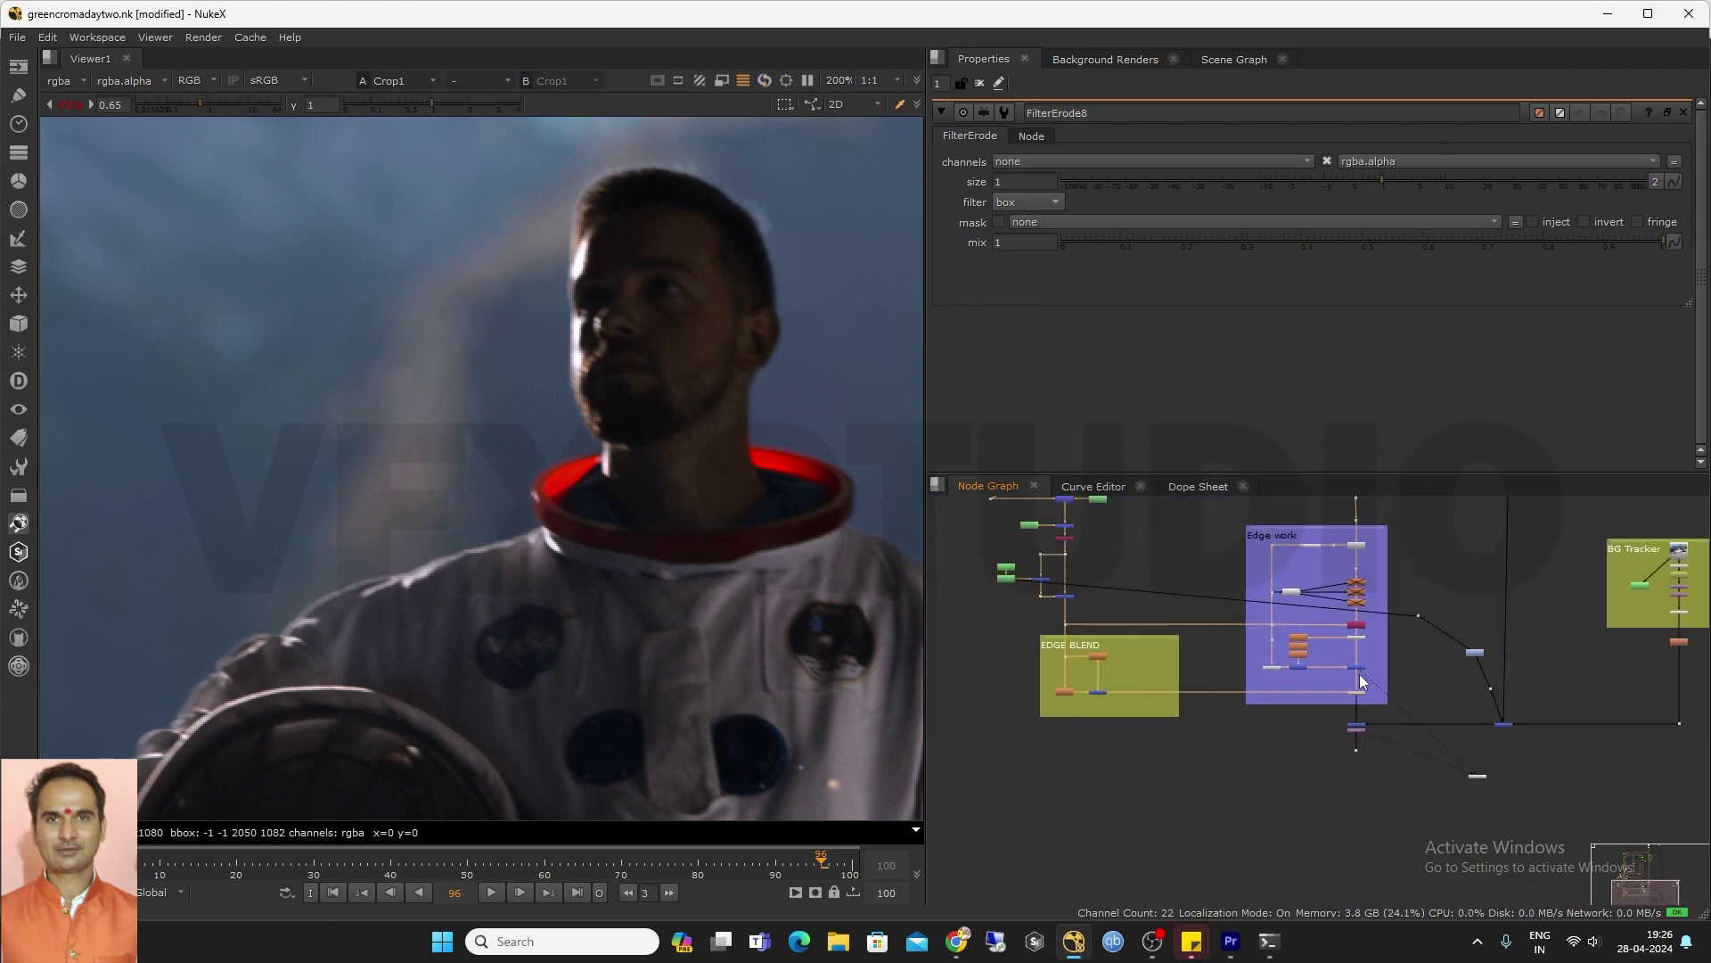
# Toggle FilterErode7, FilterErode10 and Blur3 together to compare their effect on the full composite
pyautogui.scroll(5, 1325, 636)
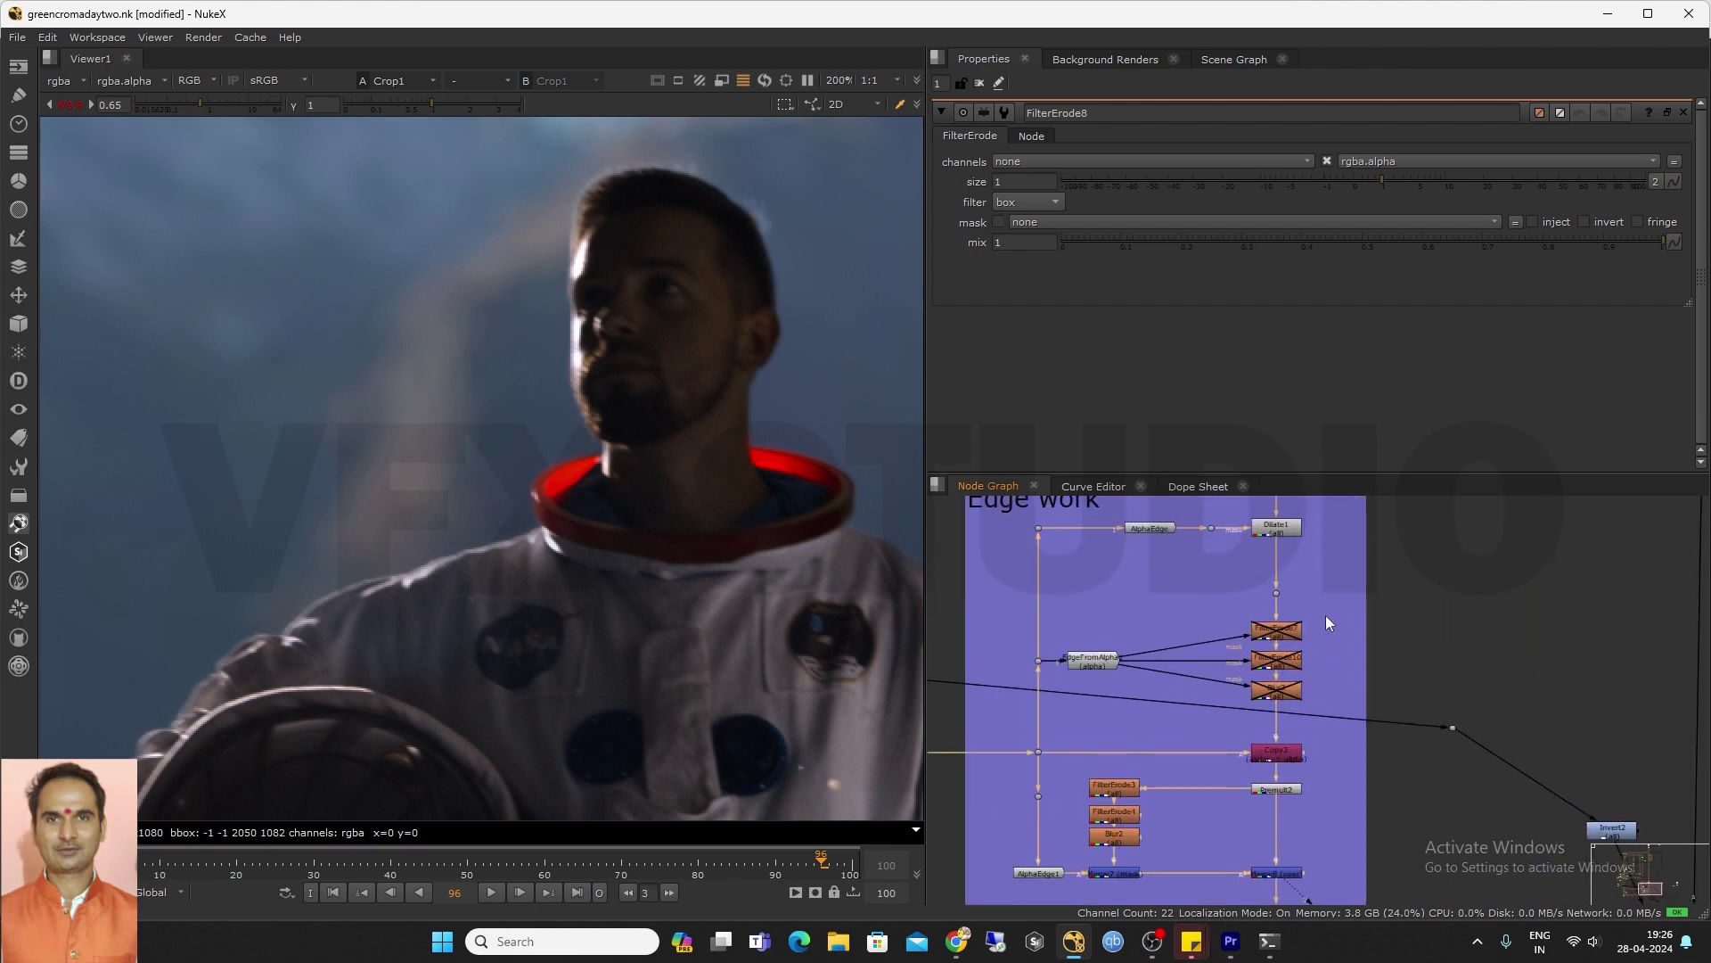
pyautogui.moveTo(1196, 607); pyautogui.dragTo(1316, 714)
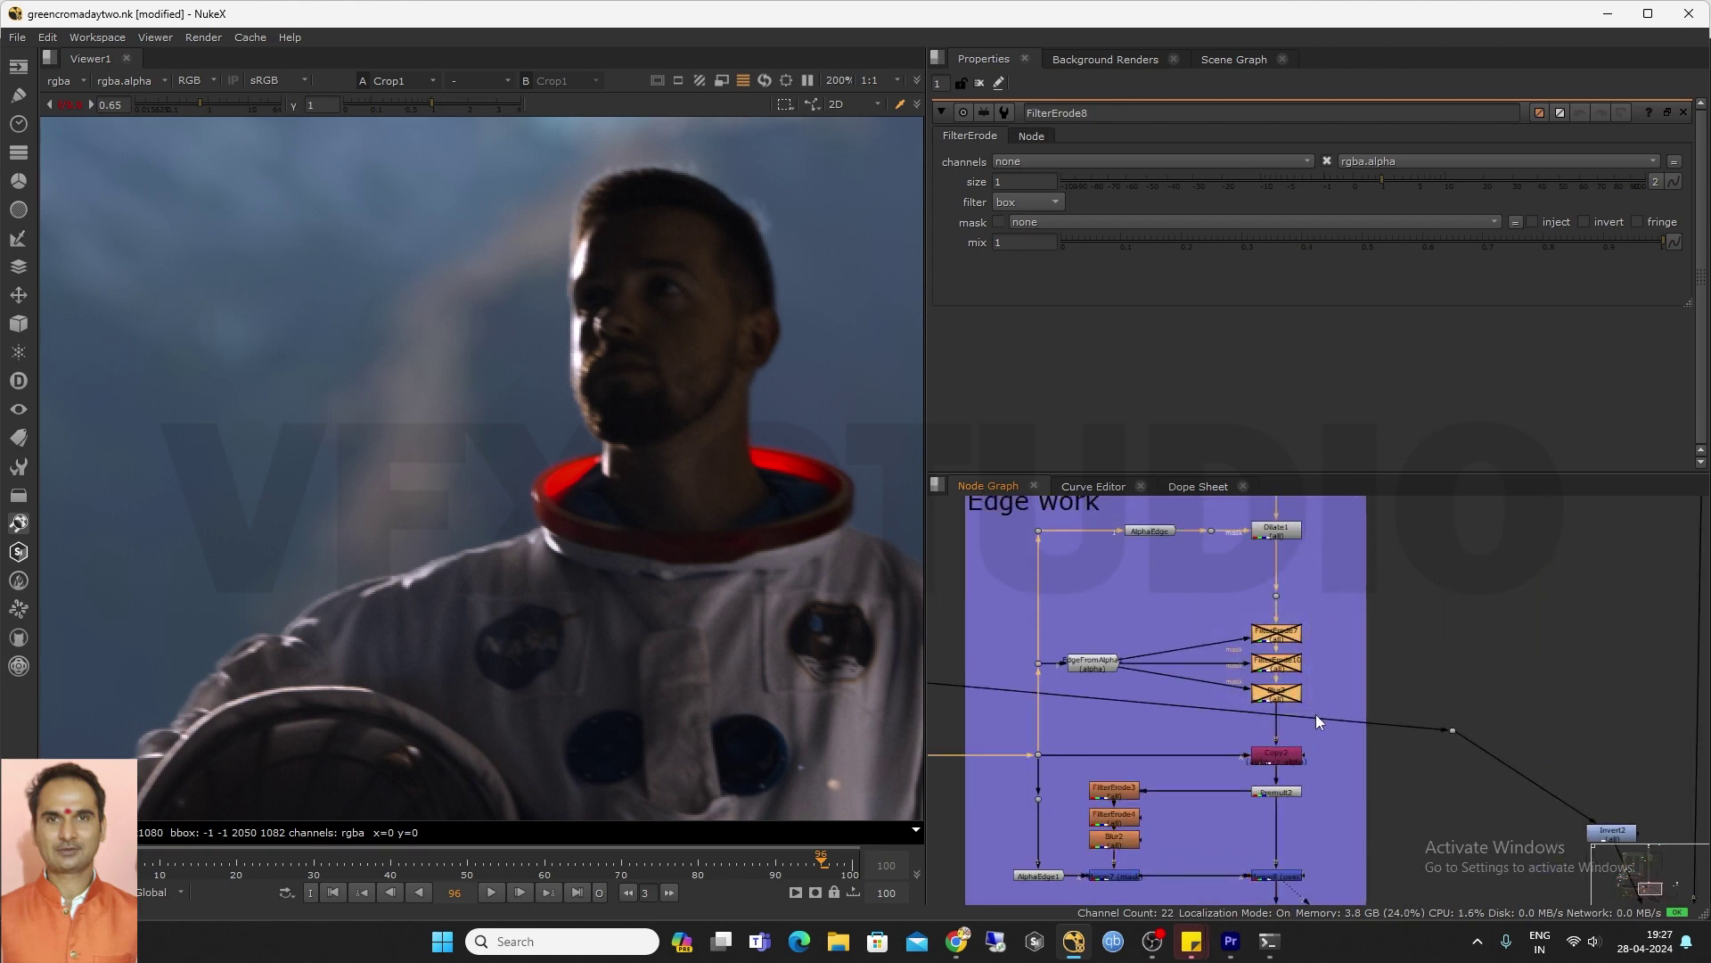
pyautogui.press('d')
pyautogui.press('d')
pyautogui.moveTo(1317, 695); pyautogui.dragTo(1323, 619, button='middle')
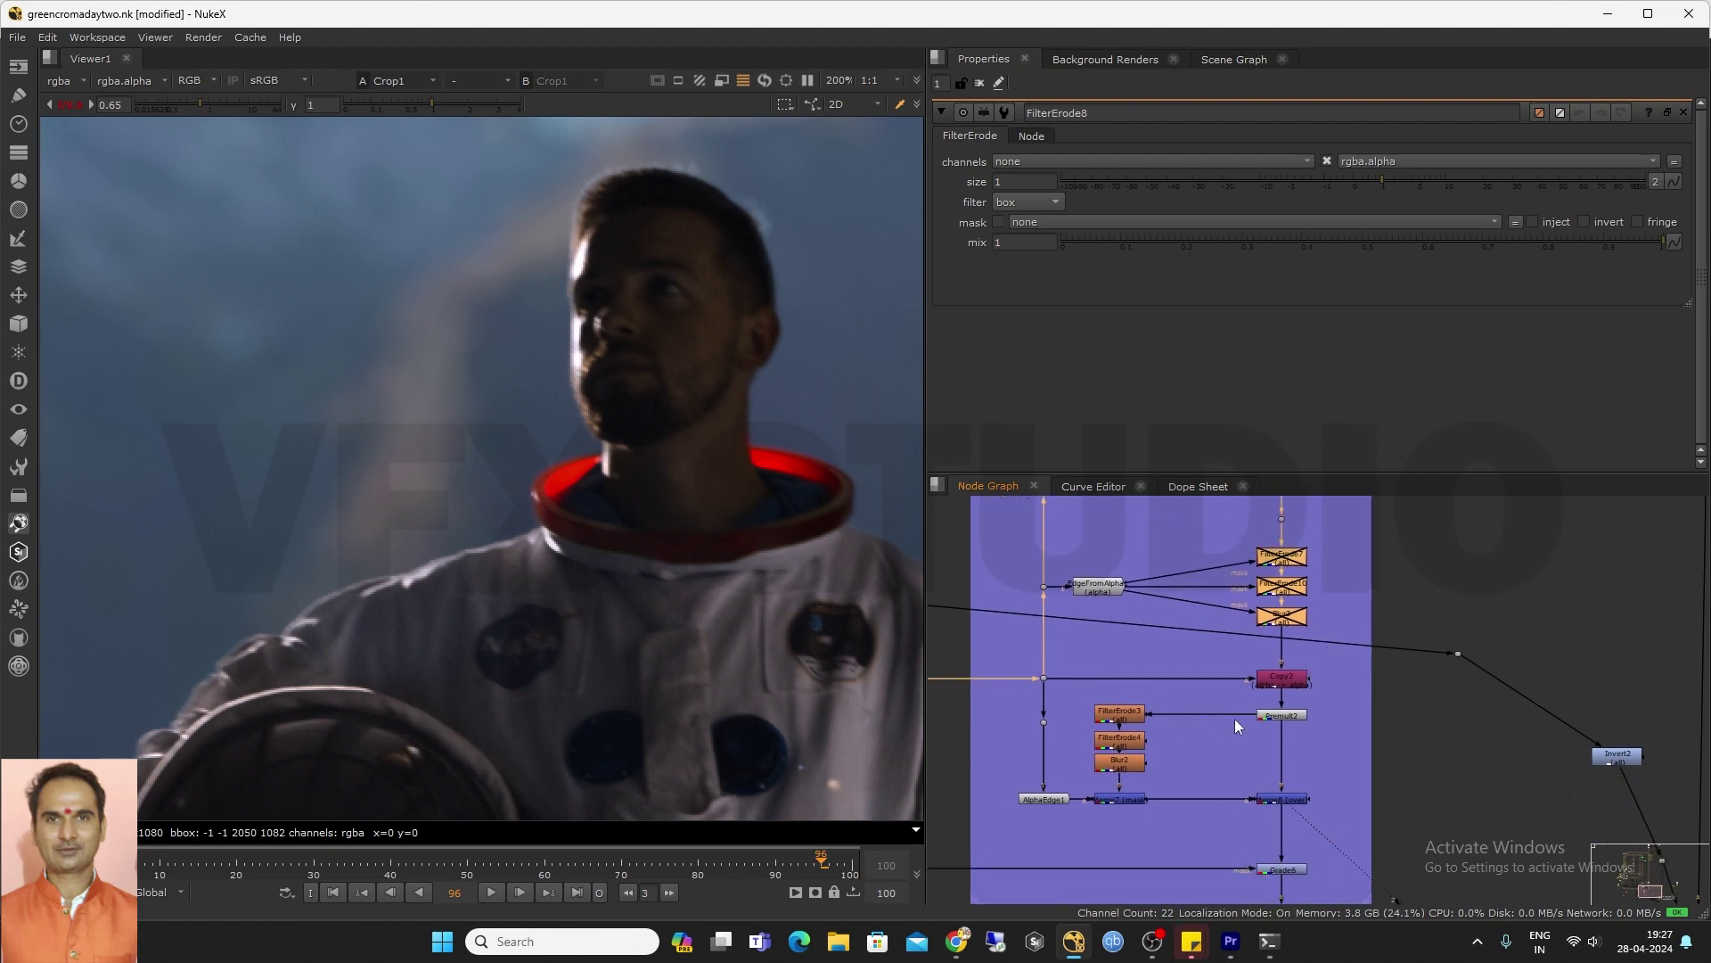
pyautogui.scroll(-2, 1234, 718)
pyautogui.scroll(5, 1144, 695)
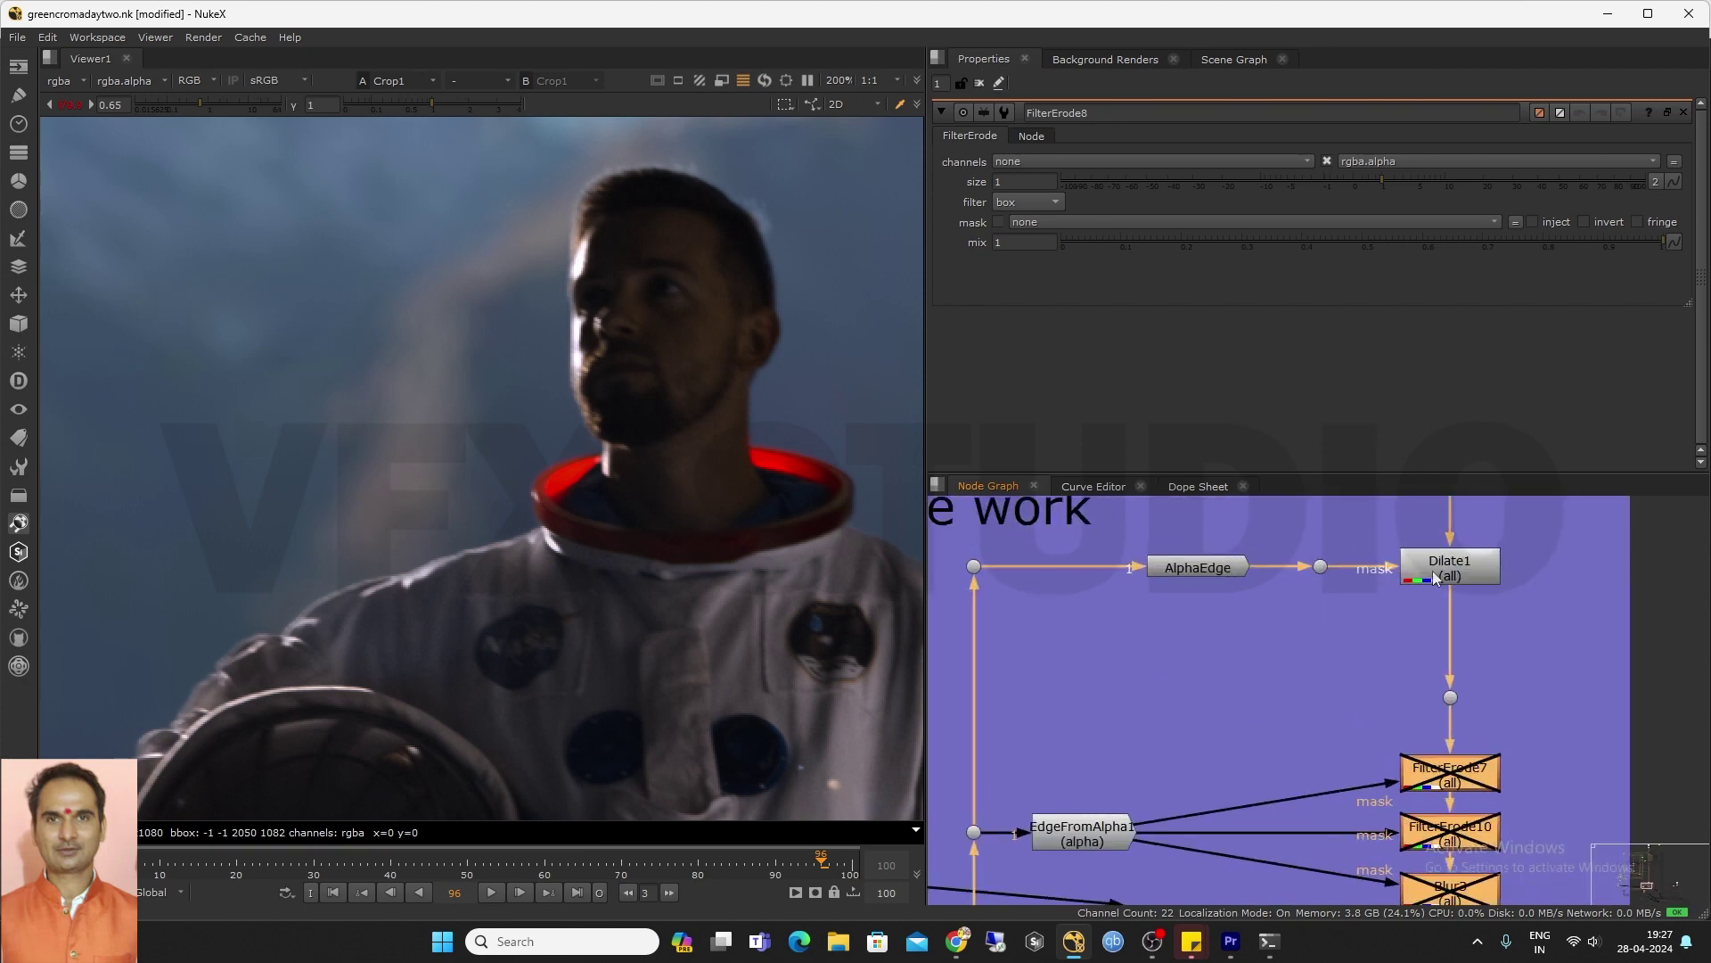
# Review Dilate1 and the AlphaEdge and EdgeFromAlpha1 mask settings in the Edge work backdrop
pyautogui.click(1433, 574)
pyautogui.click(1189, 574)
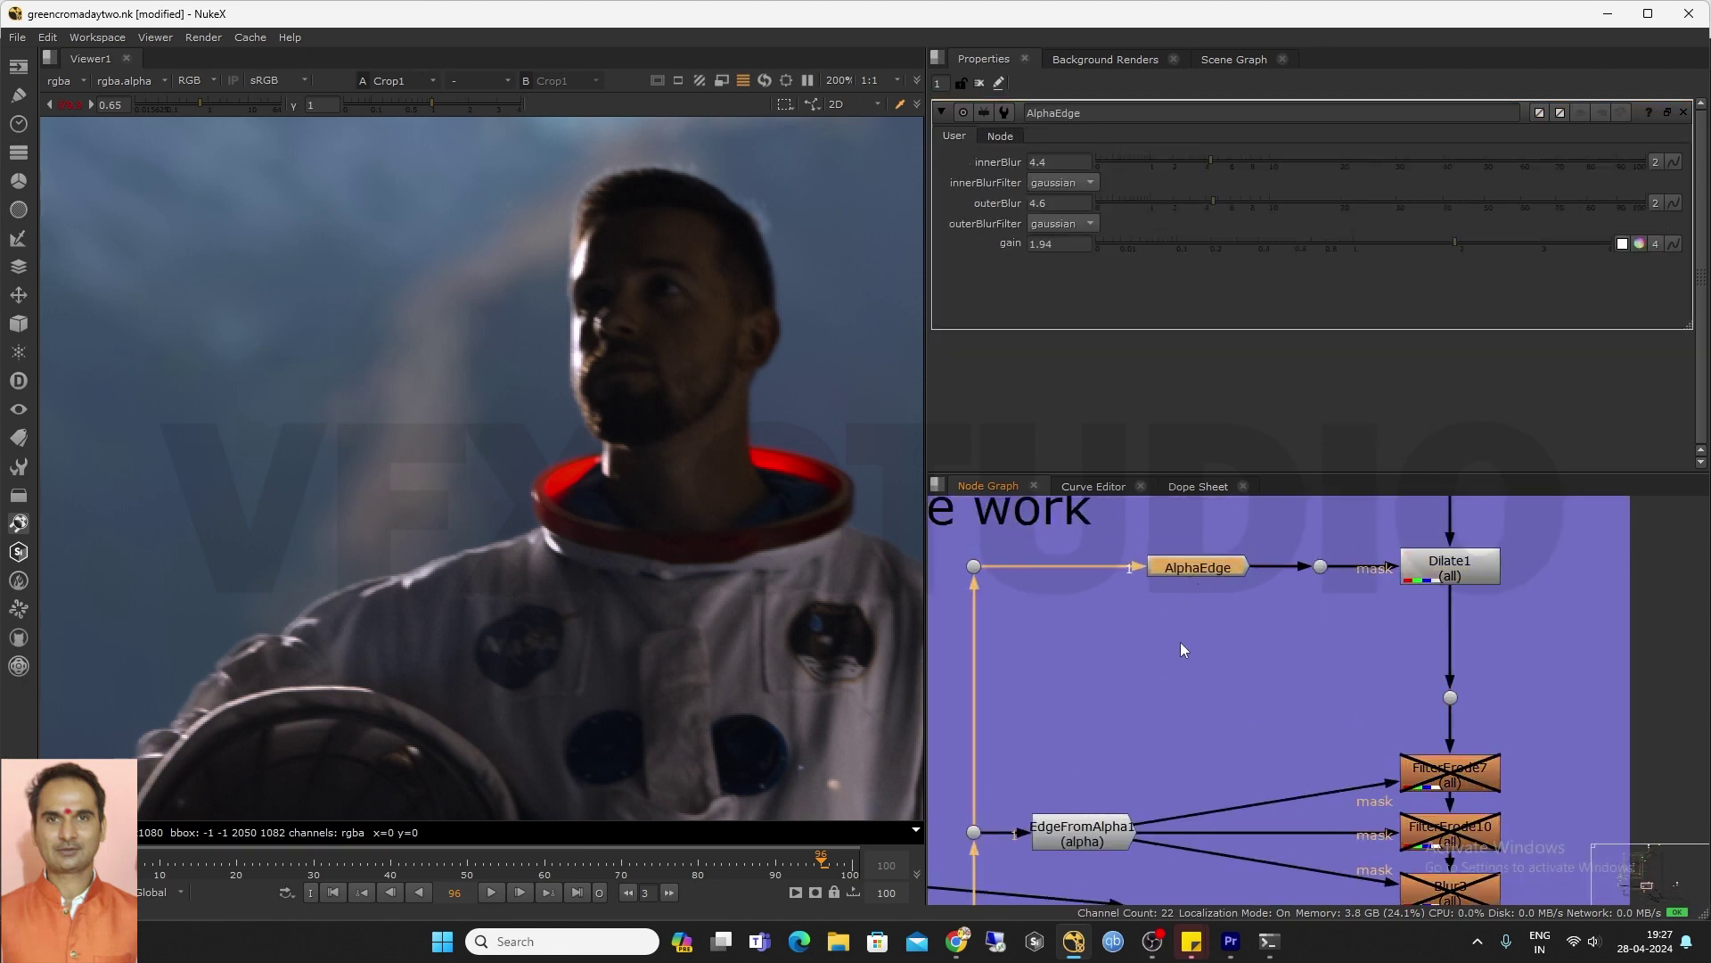
pyautogui.scroll(-2, 1180, 644)
pyautogui.scroll(2, 1132, 728)
pyautogui.click(1123, 718)
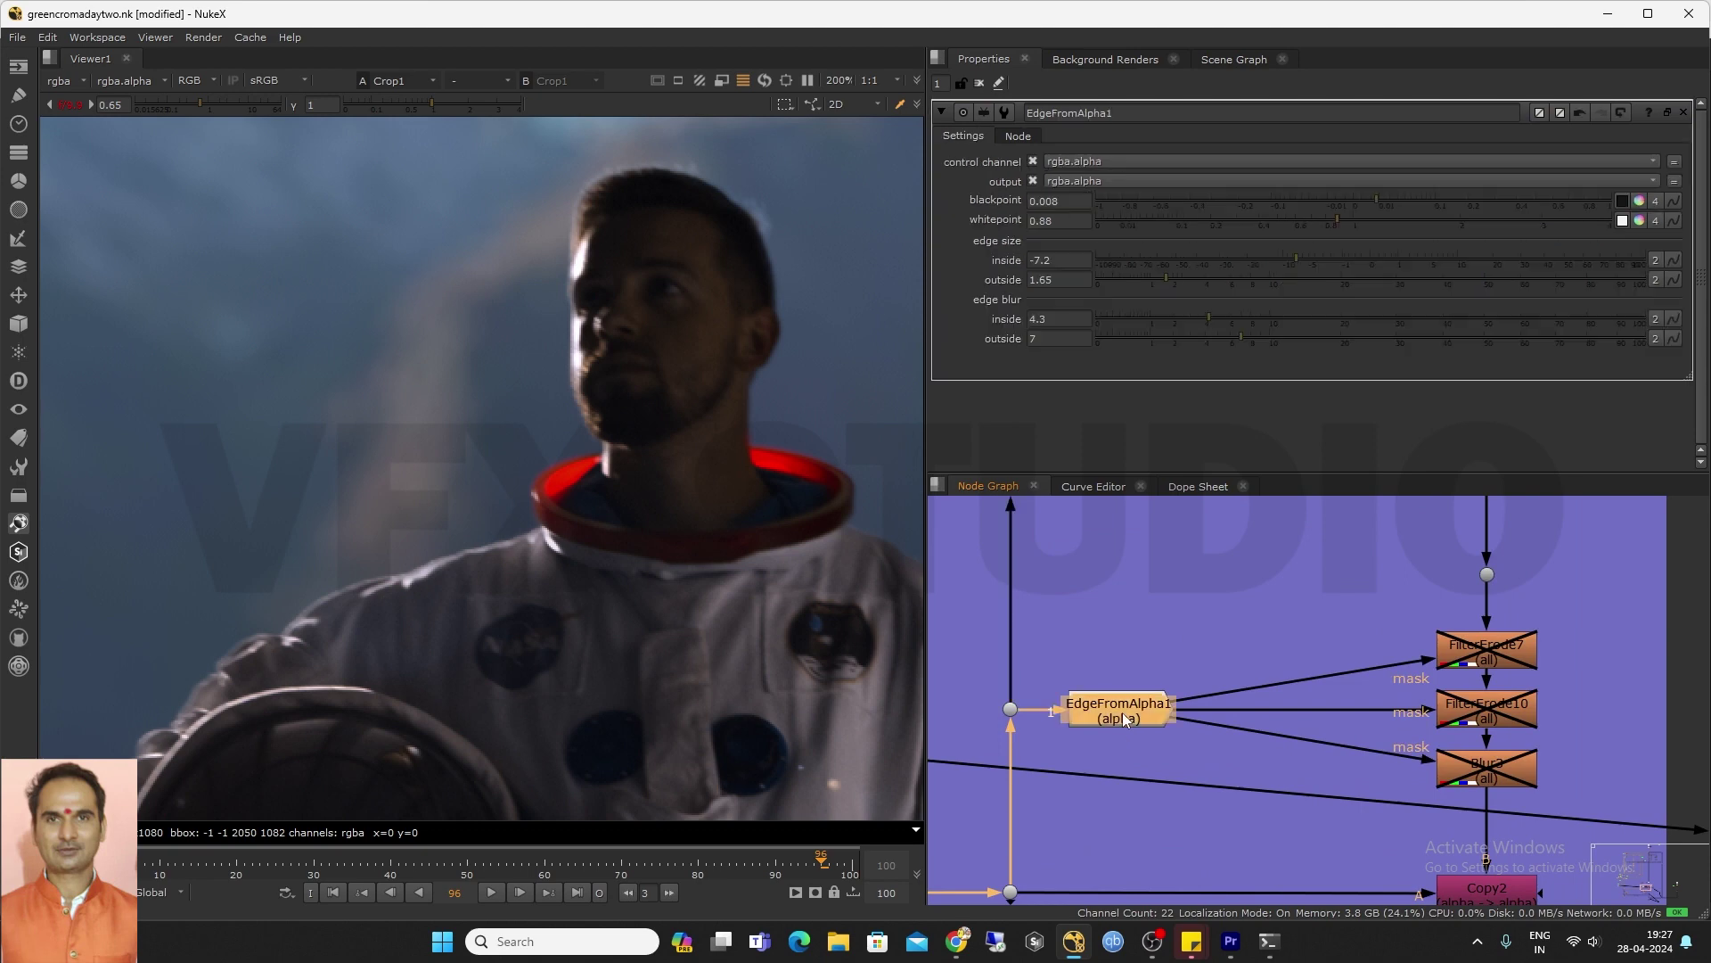
pyautogui.scroll(-2, 1368, 702)
pyautogui.moveTo(1417, 691); pyautogui.dragTo(1321, 676, button='middle')
pyautogui.scroll(1, 1312, 652)
# Re-enable FilterErode7, FilterErode10 and Blur3 one after another
pyautogui.moveTo(1204, 612); pyautogui.dragTo(1432, 767)
pyautogui.click(1382, 656)
pyautogui.press('d')
pyautogui.click(1369, 697)
pyautogui.press('d')
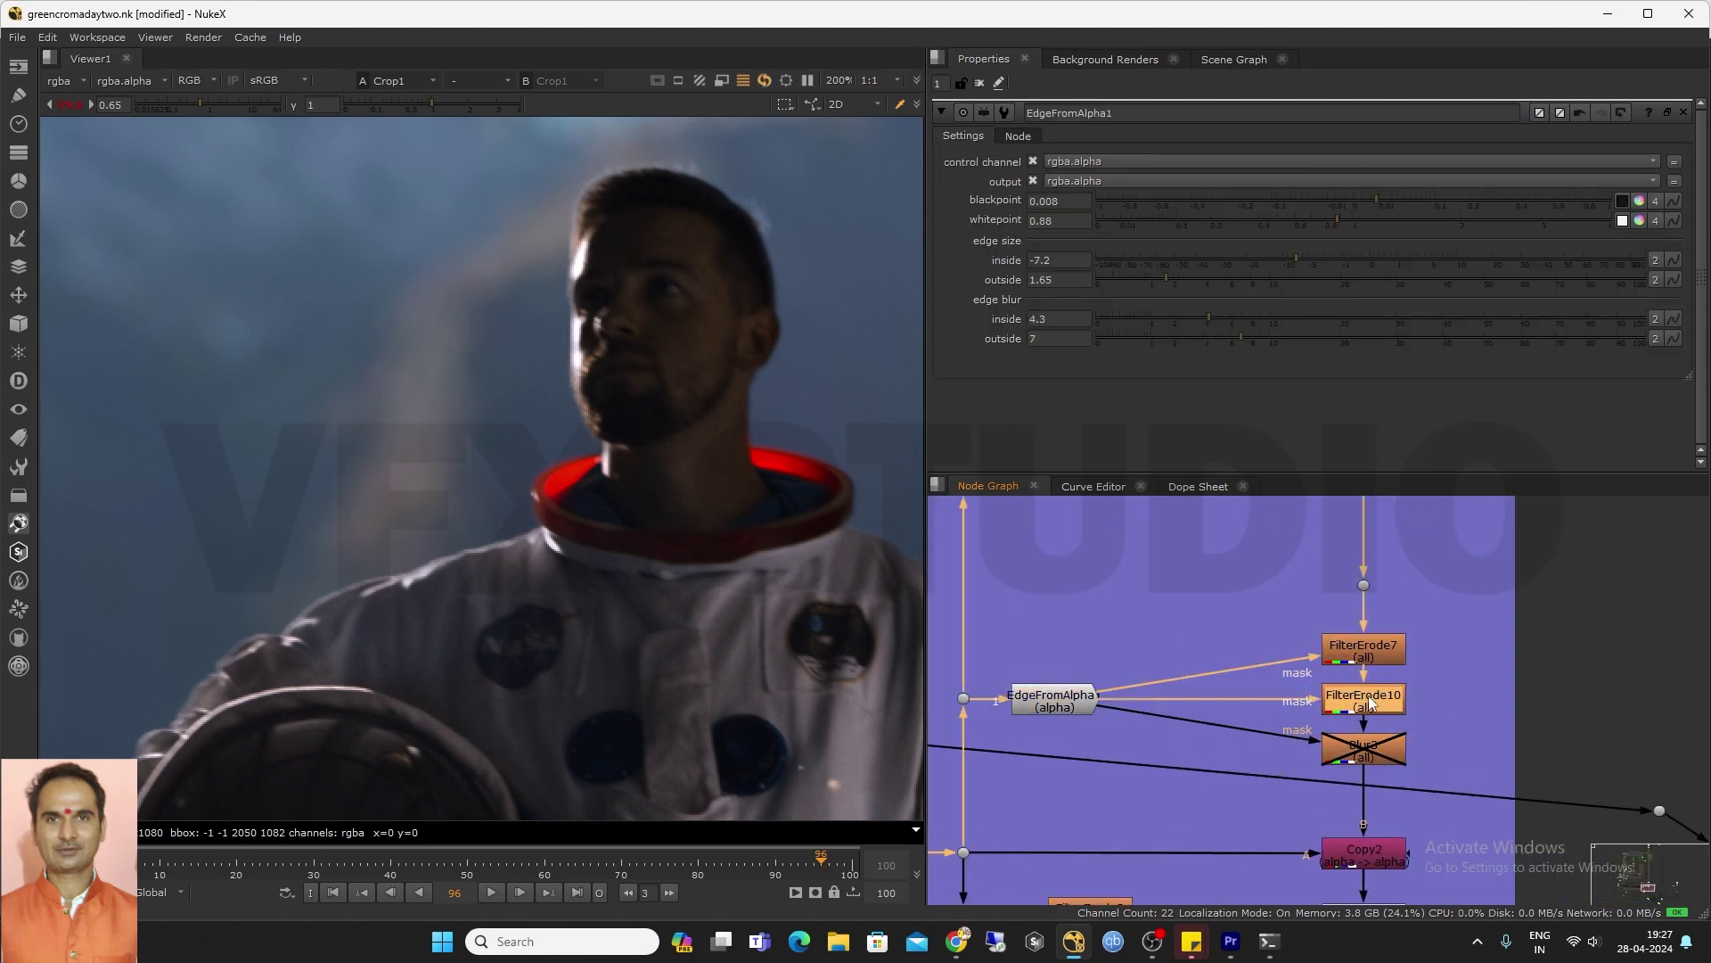
pyautogui.click(1383, 753)
pyautogui.press('d')
# Examine the FilterErode7 and Blur3 settings and the node flow down through Copy2 and Merge8
pyautogui.doubleClick(1385, 657)
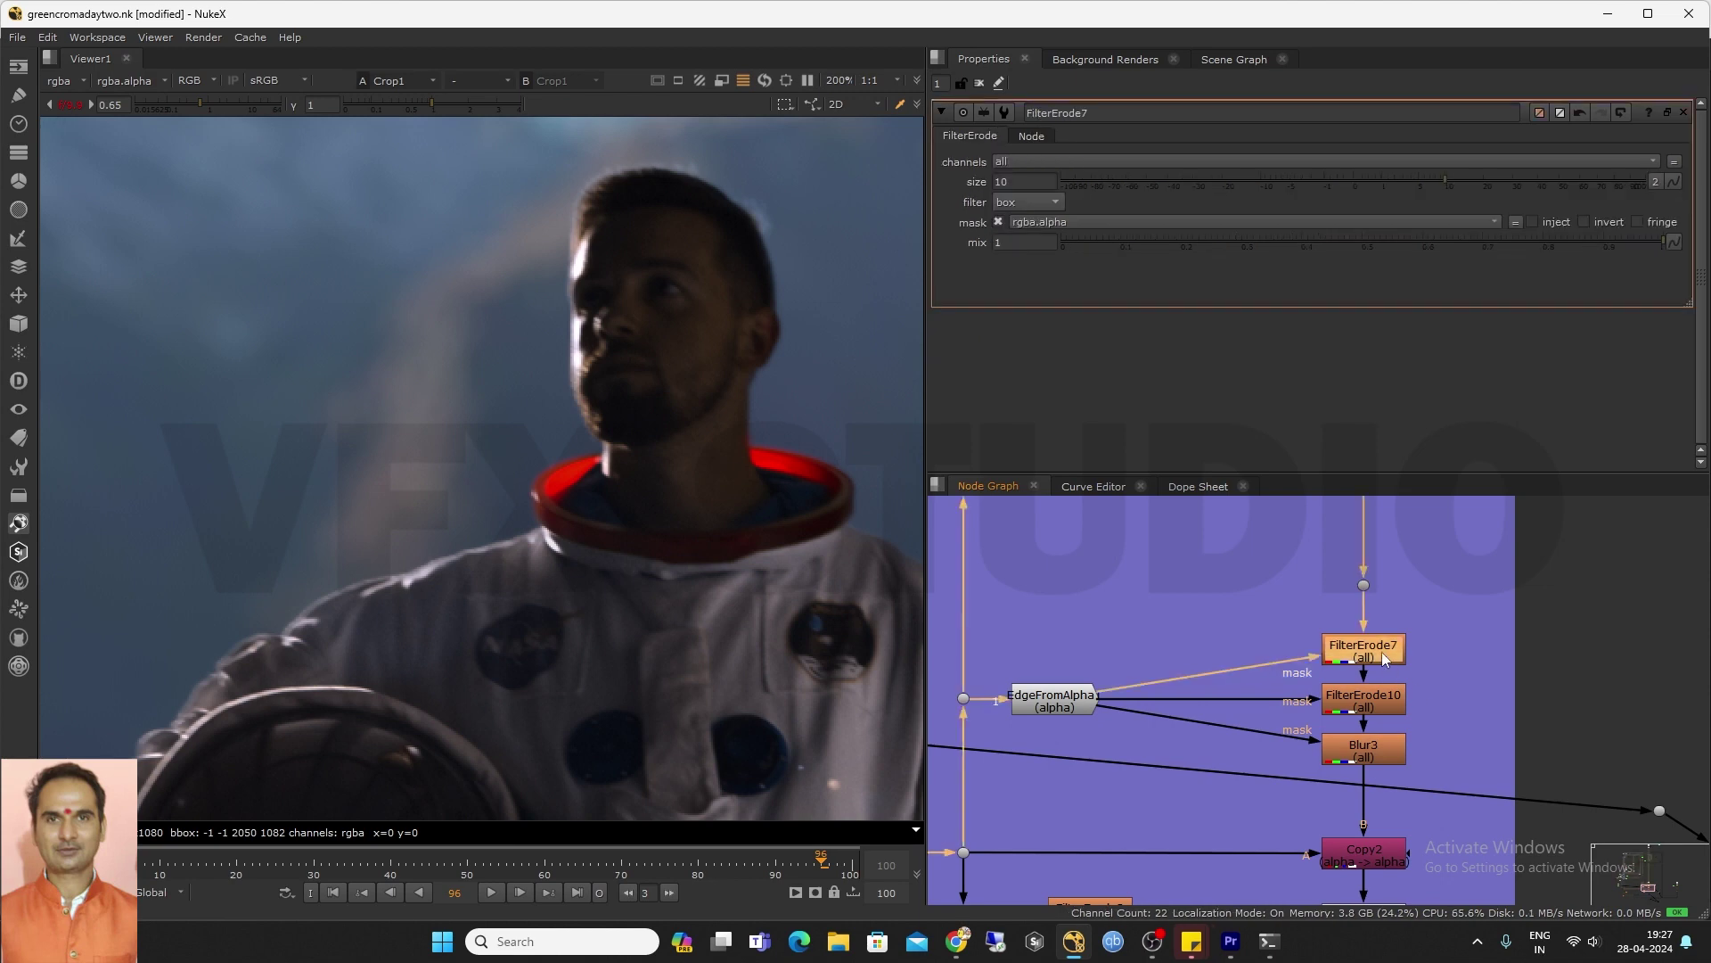
pyautogui.click(1373, 704)
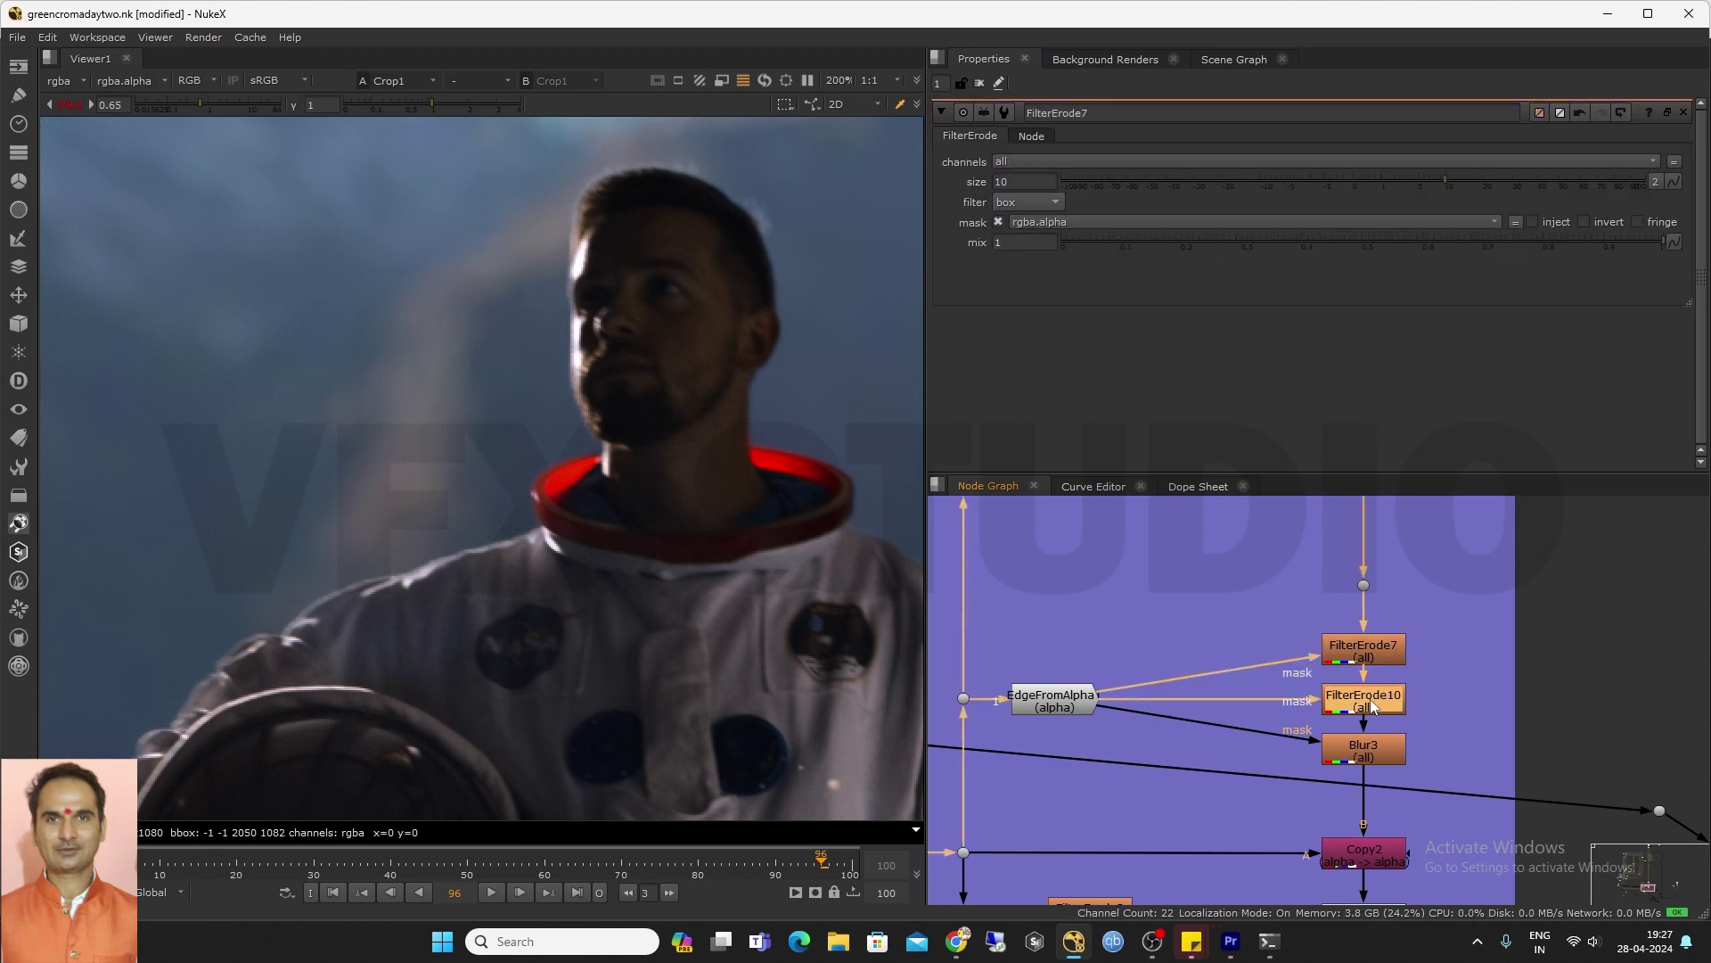
pyautogui.doubleClick(1372, 753)
pyautogui.scroll(-3, 1396, 673)
pyautogui.moveTo(1394, 667); pyautogui.dragTo(1395, 629, button='middle')
pyautogui.scroll(3, 1386, 734)
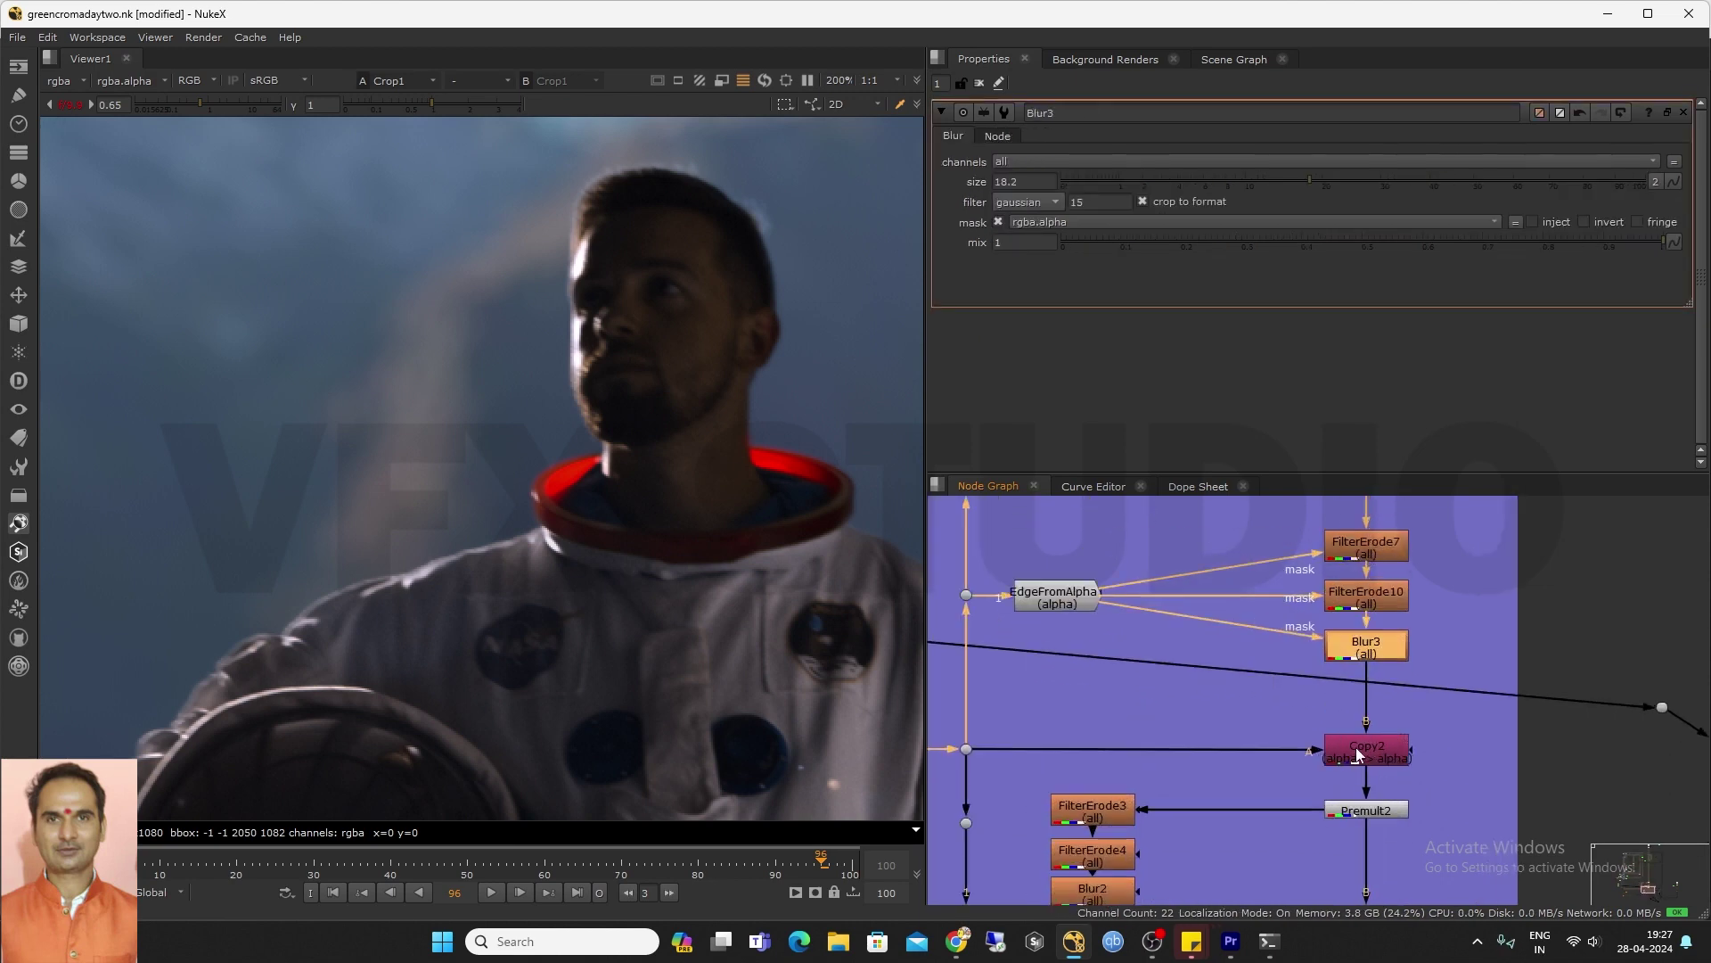
pyautogui.scroll(-3, 1356, 747)
pyautogui.moveTo(1355, 747); pyautogui.dragTo(1375, 628, button='middle')
pyautogui.scroll(-4, 1350, 727)
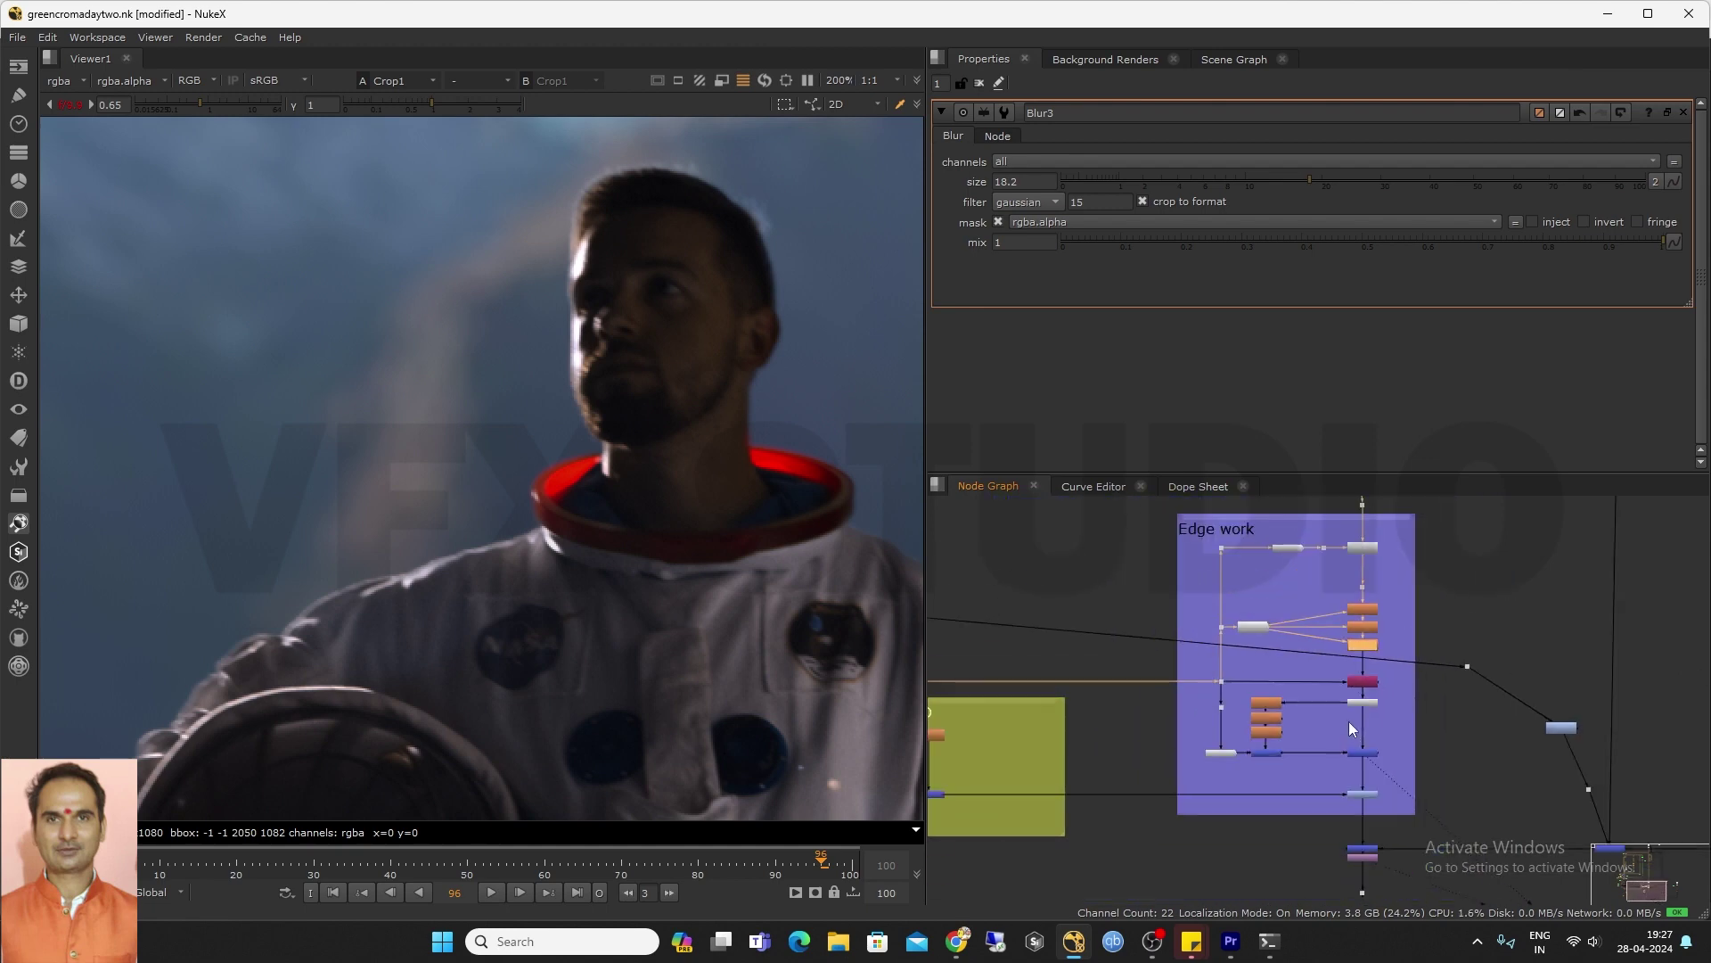